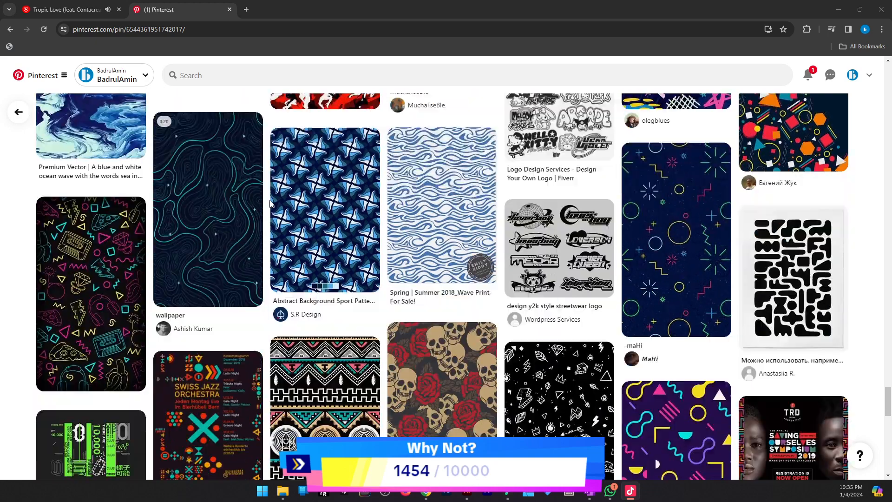
Browse the recommended abstract pattern pins for design references.
scroll(270, 203, down, 1)
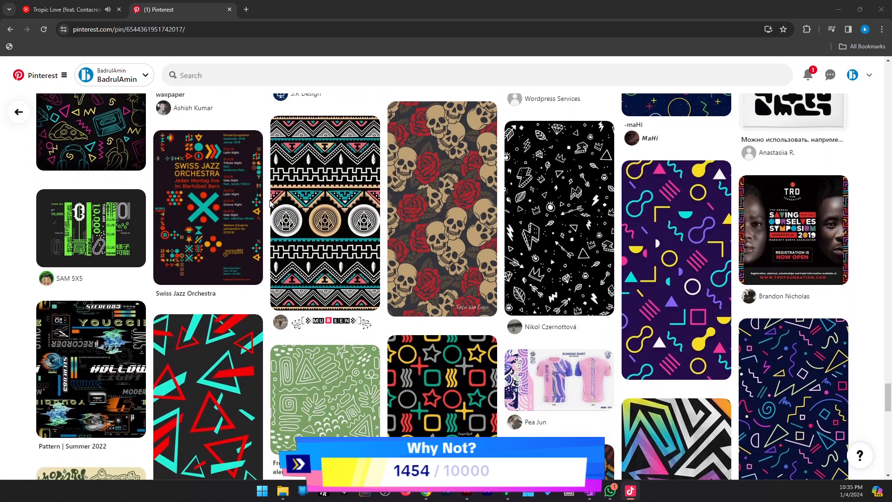
scroll(271, 203, down, 8)
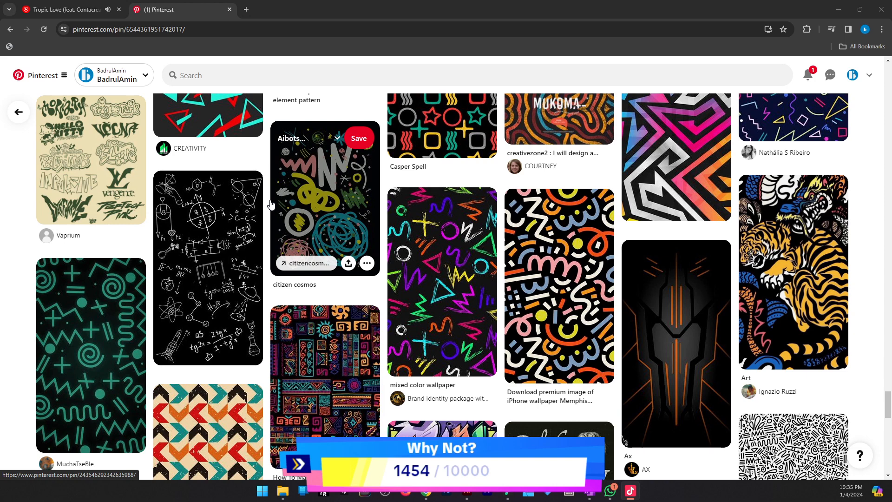
scroll(400, 207, down, 1)
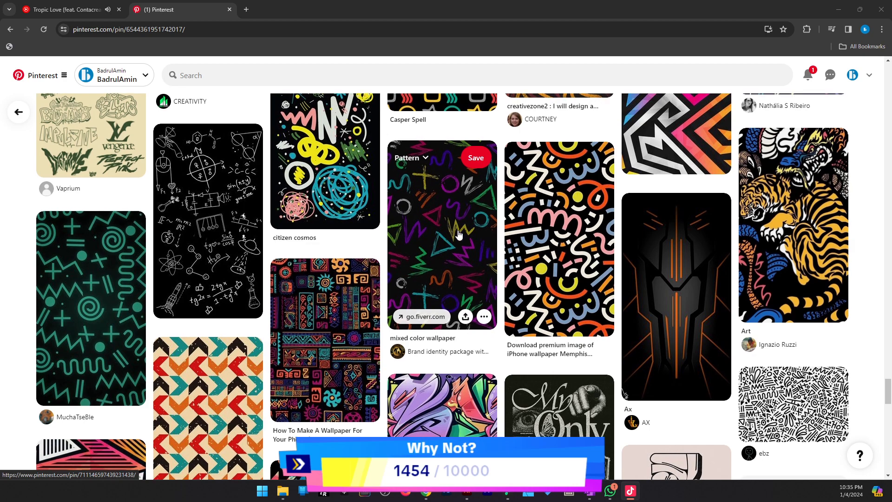
scroll(399, 209, down, 3)
scroll(458, 236, up, 2)
scroll(458, 237, down, 5)
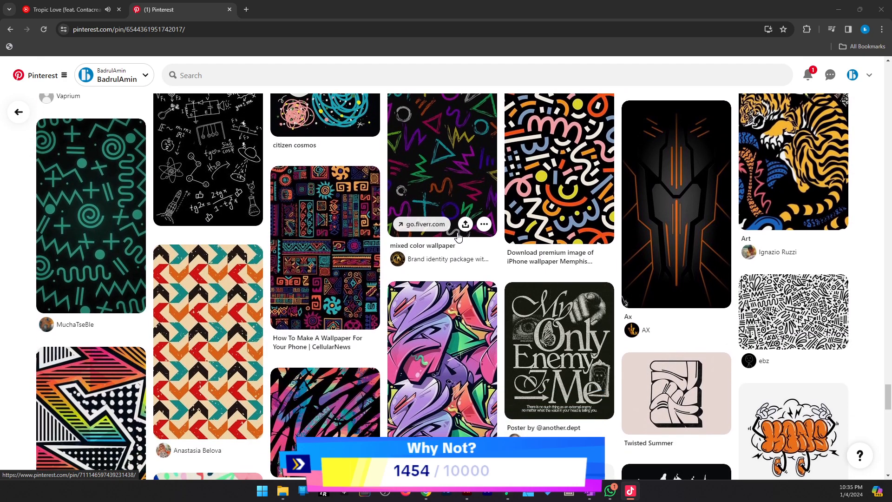
scroll(458, 237, down, 3)
scroll(459, 237, down, 2)
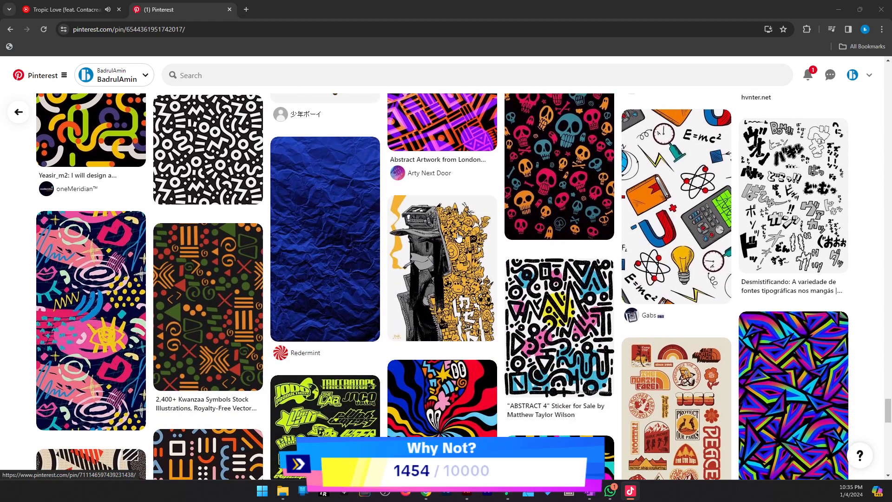
scroll(458, 236, down, 2)
scroll(458, 237, down, 2)
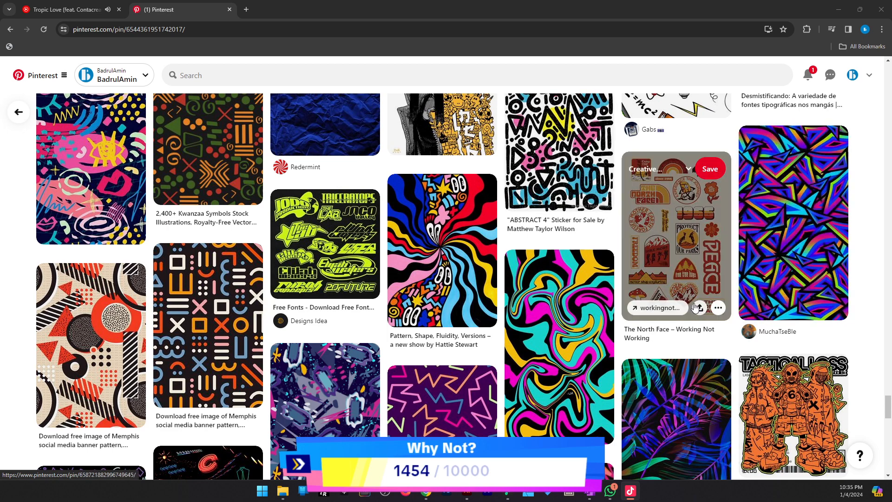
Open the pin with the multicolored neon angular-shard pattern and examine its image and related pins.
click(793, 271)
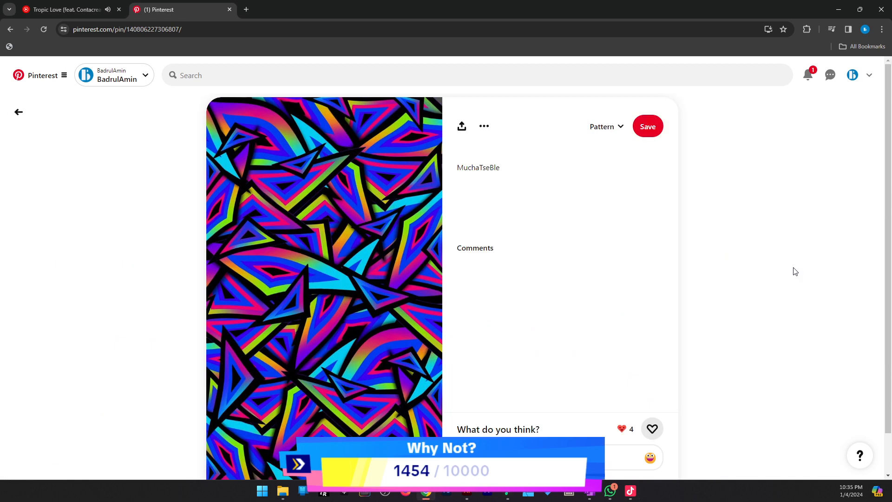
scroll(482, 288, down, 8)
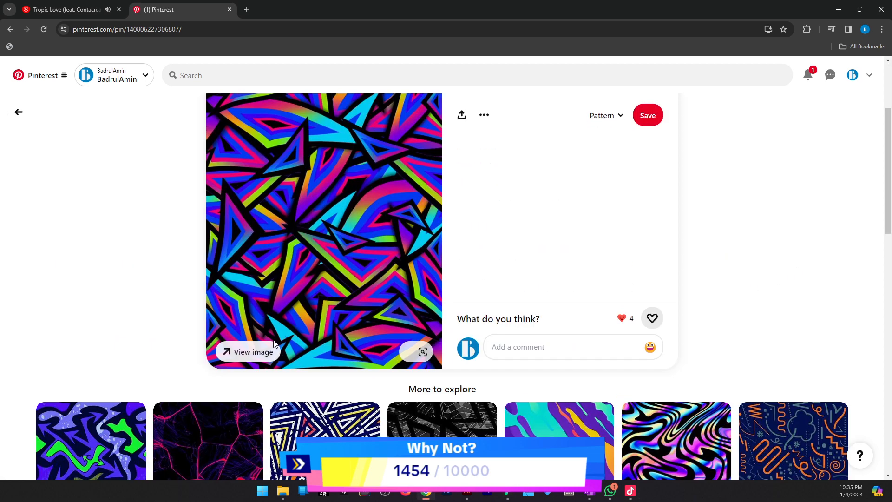
scroll(300, 339, up, 7)
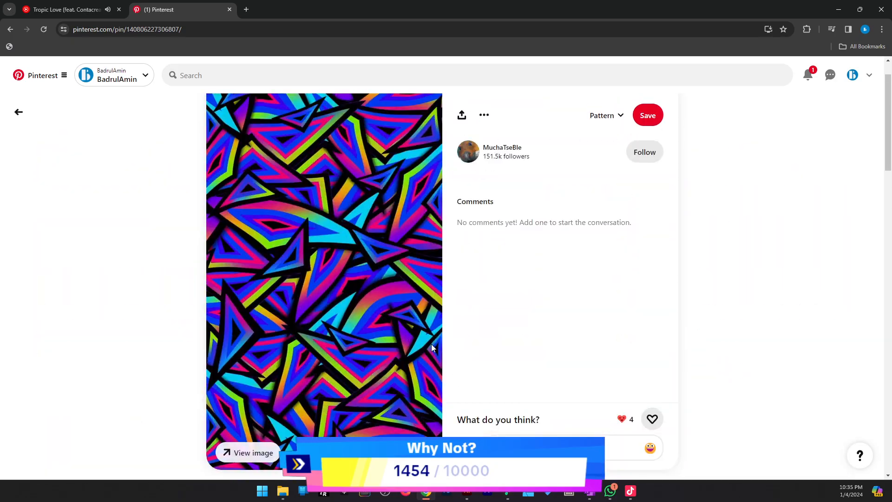
scroll(431, 344, down, 10)
scroll(422, 372, up, 5)
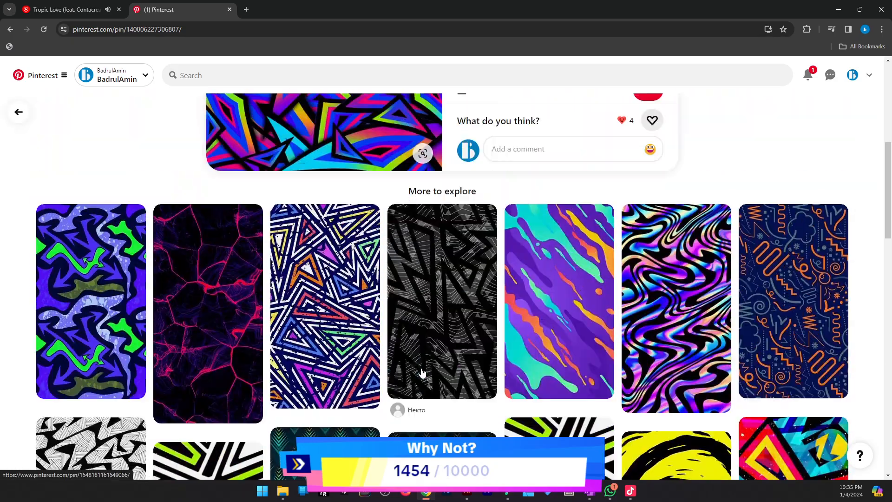
scroll(421, 371, up, 4)
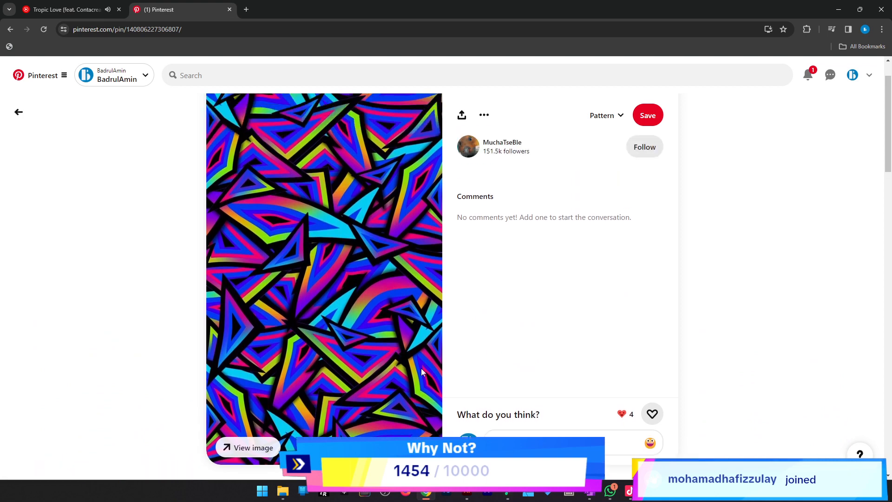
scroll(422, 370, down, 2)
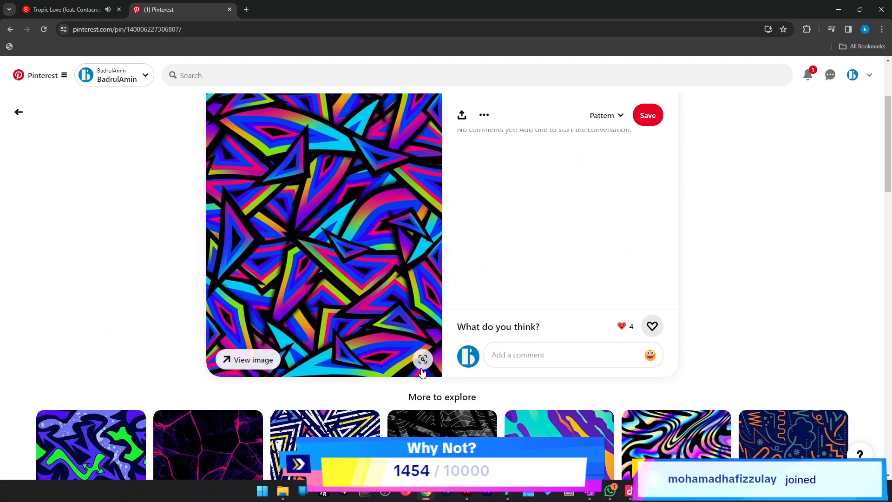
scroll(348, 302, up, 1)
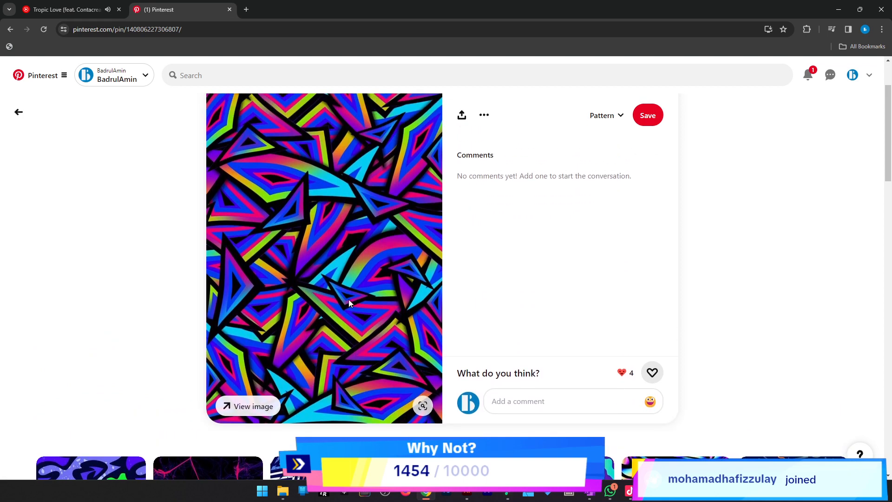
right_click(348, 299)
click(390, 157)
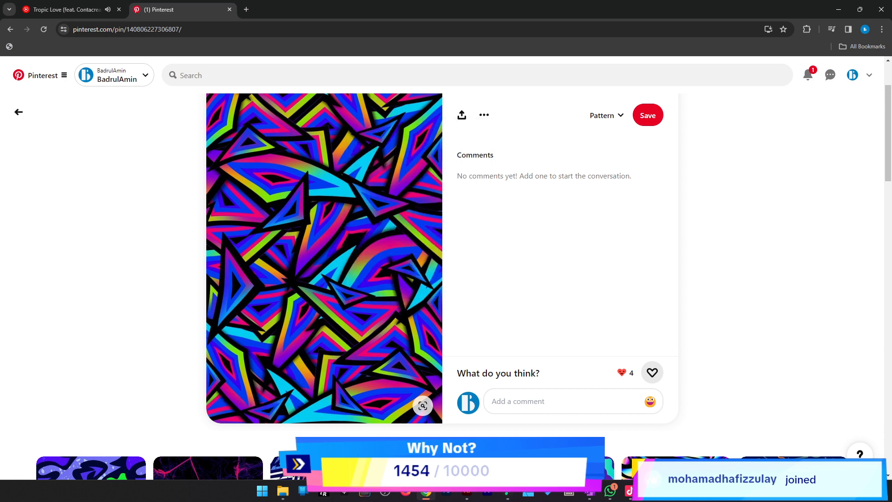
key(alt+Tab)
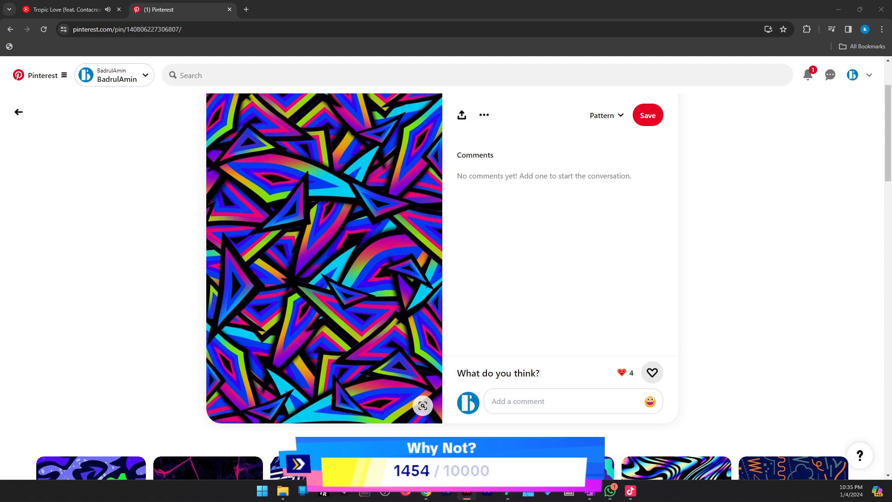
key(alt+Tab)
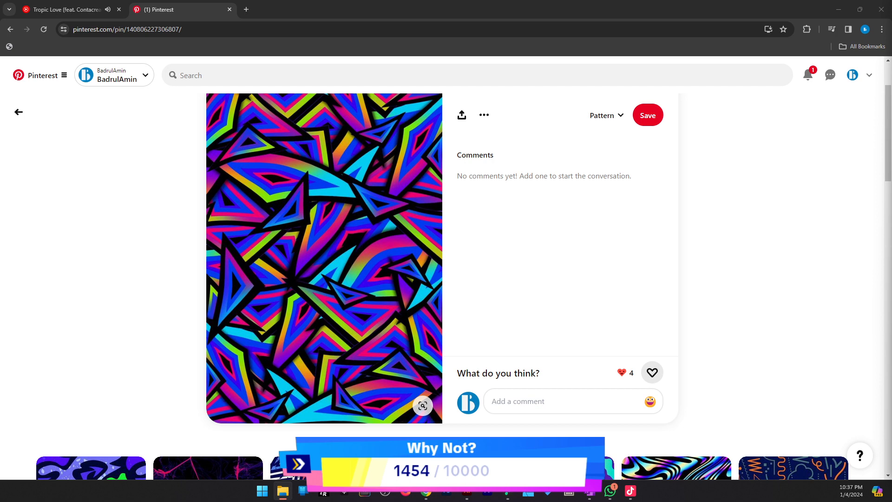
key(F1)
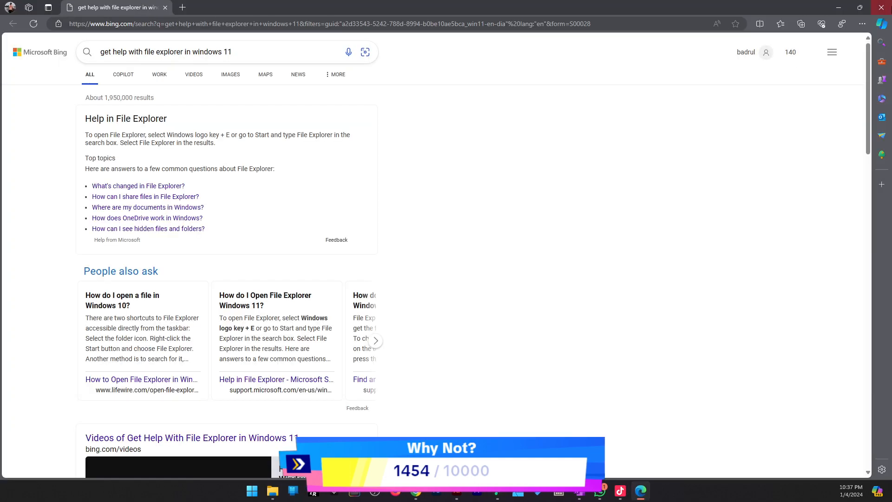
click(880, 8)
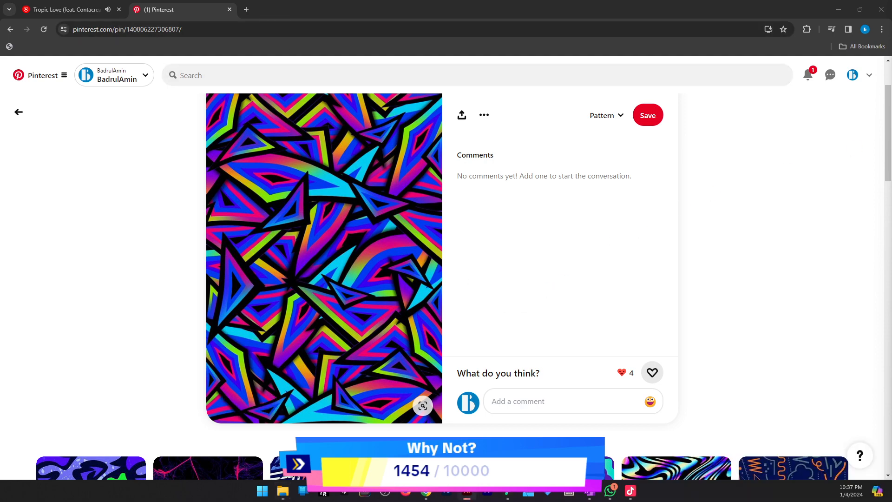
Bring the Illustrator window with RAZZ-TEMPLATE-L.ai onto this screen and maximize it.
drag(891, 88, 390, 85)
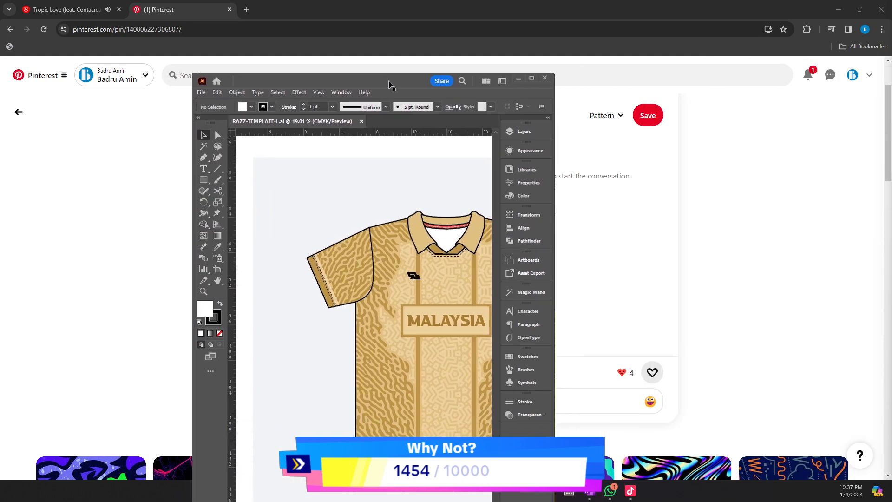
double_click(391, 85)
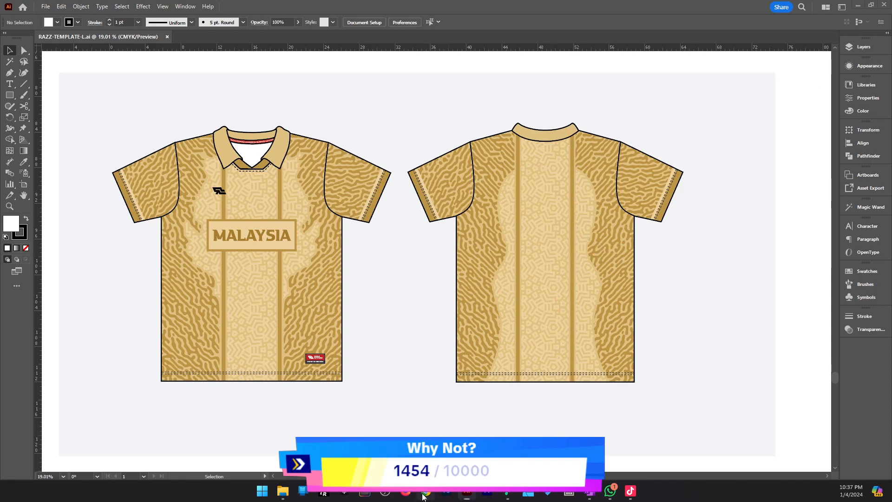
Switch to Chrome and open YouTube in a new tab.
click(426, 491)
click(246, 9)
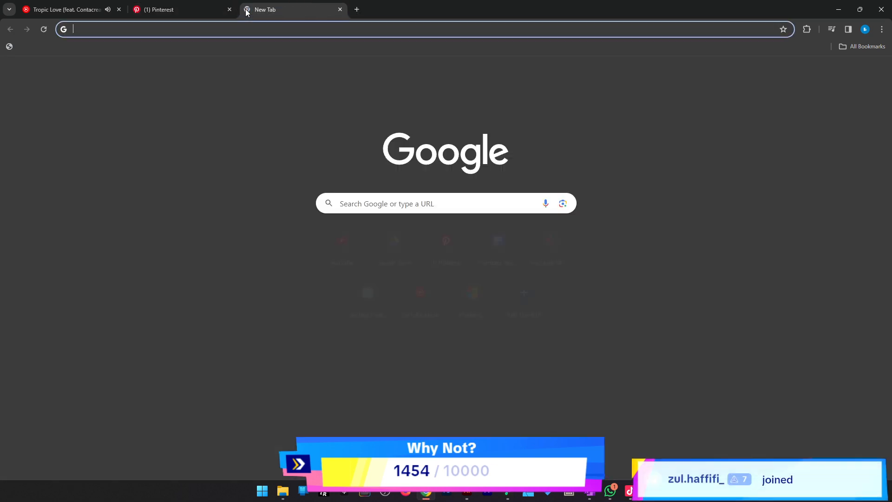
text(you)
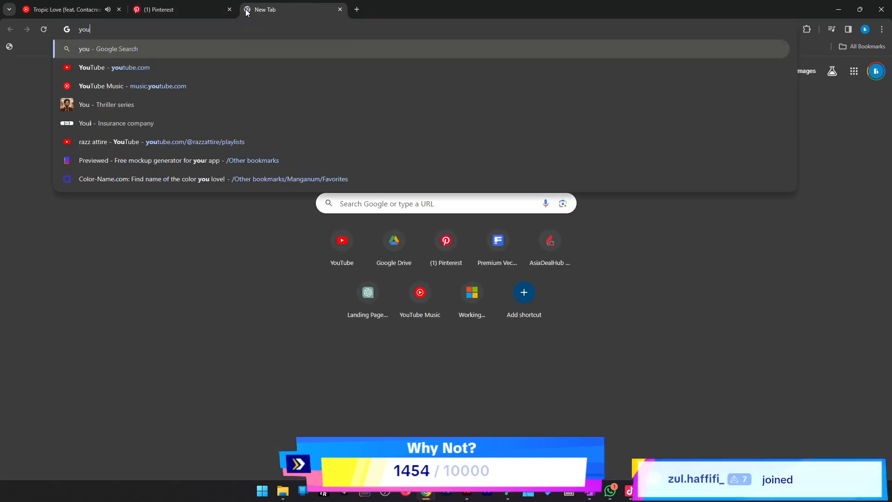
key(Down)
key(Return)
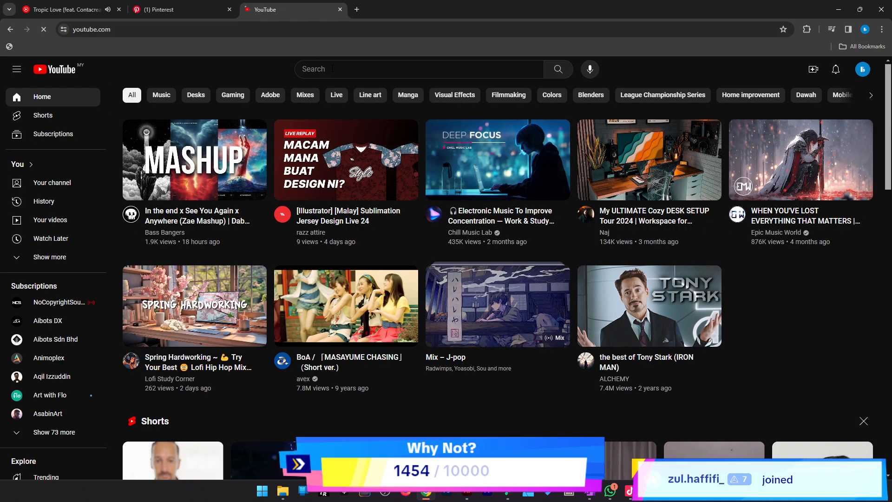
Search YouTube for "razzattire" and open the razz attire channel.
click(332, 68)
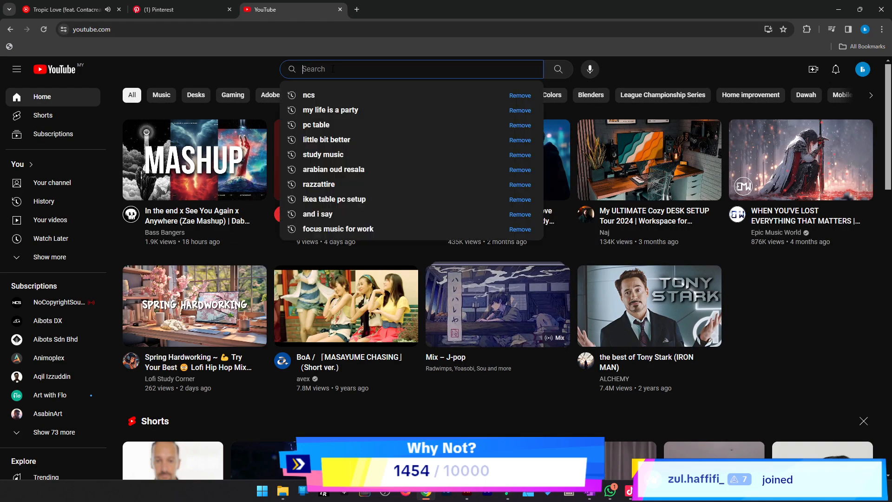
text(razz)
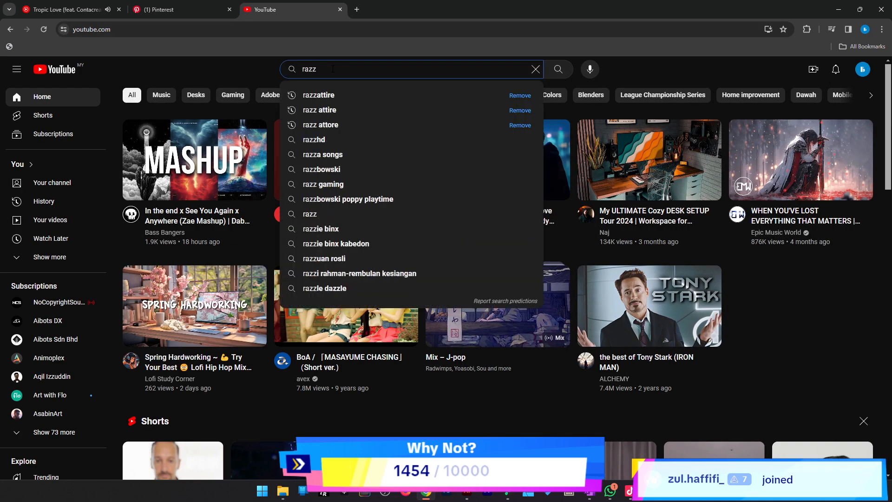
key(Down)
key(Return)
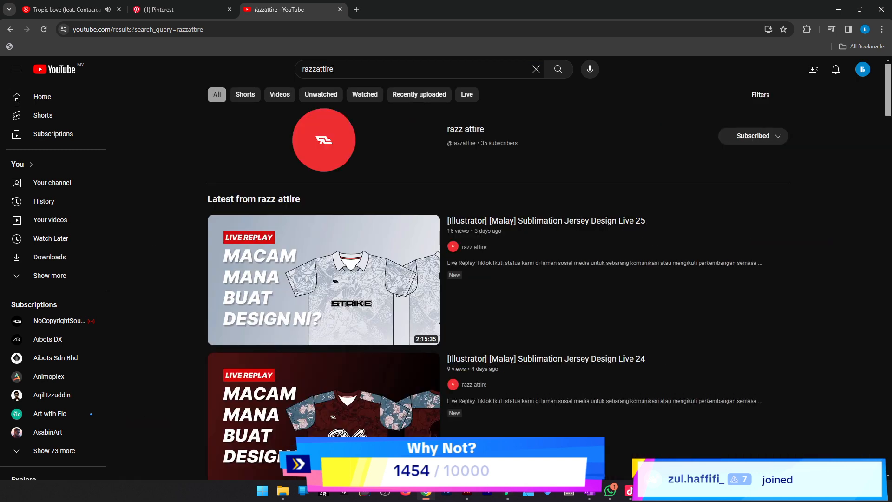
click(478, 128)
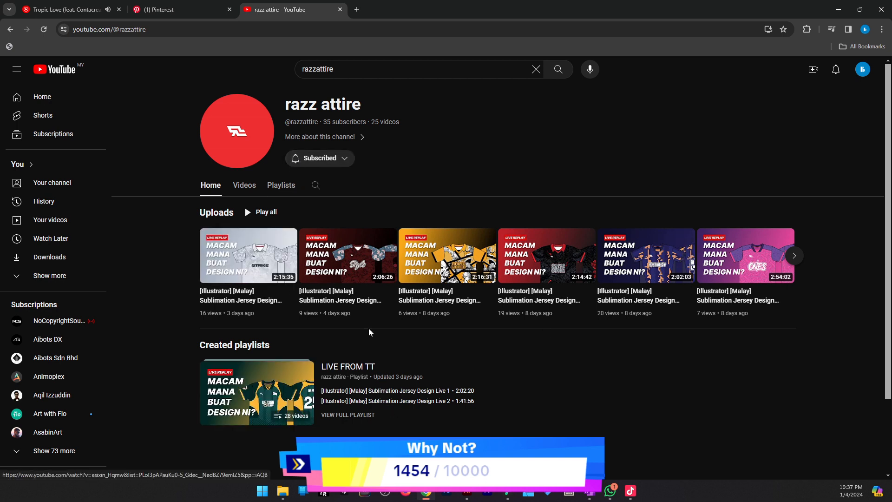
Open the channel's LIVE FROM TT playlist and pause its first video.
click(284, 193)
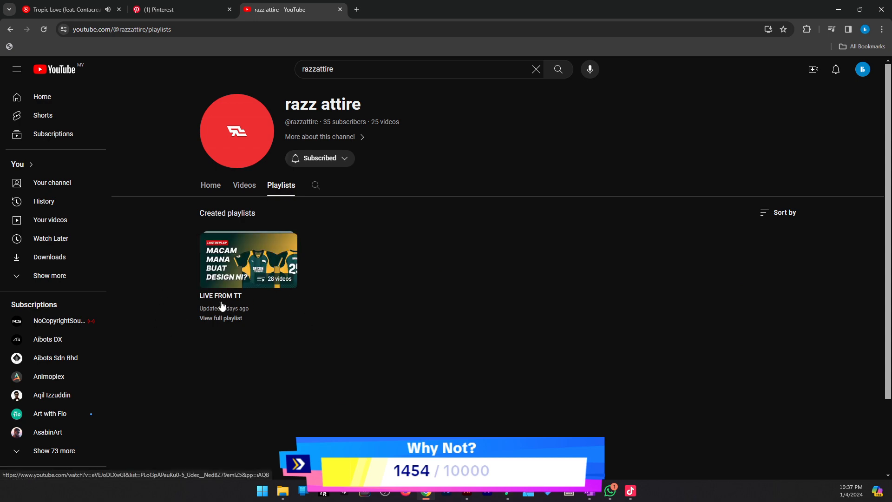
click(254, 273)
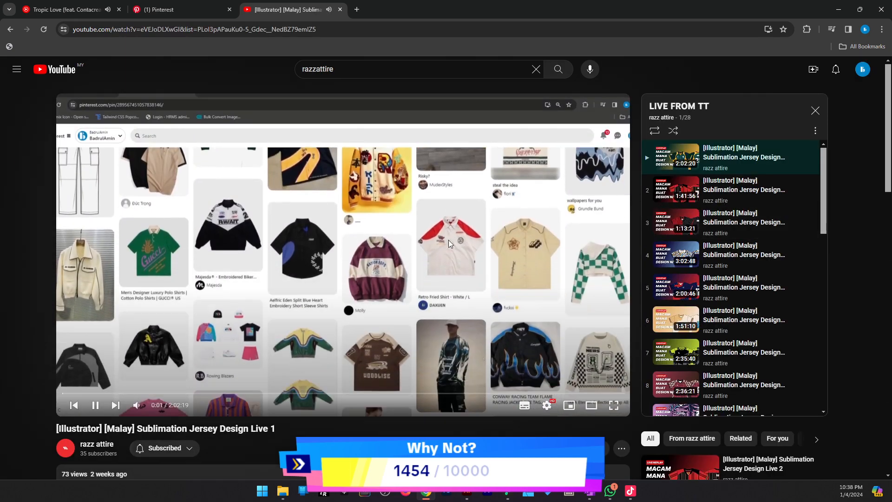
click(447, 240)
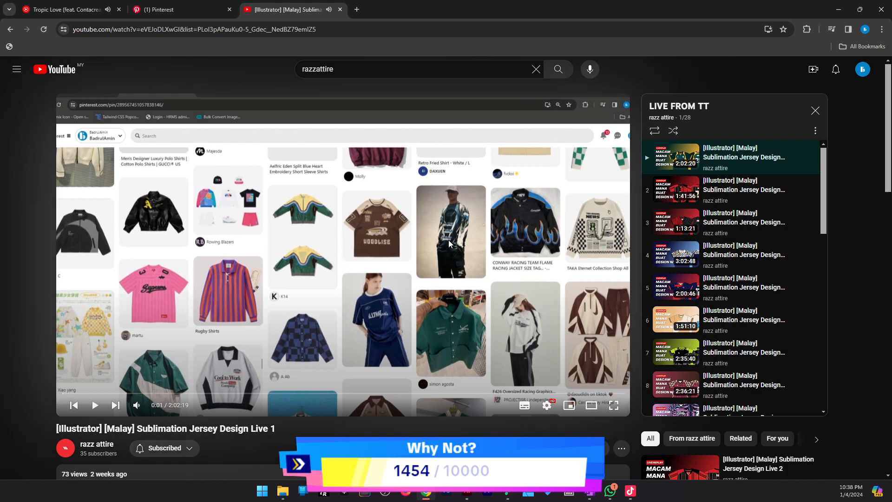
Look through the videos in the LIVE FROM TT playlist and return to the jersey template in Illustrator.
scroll(724, 290, down, 10)
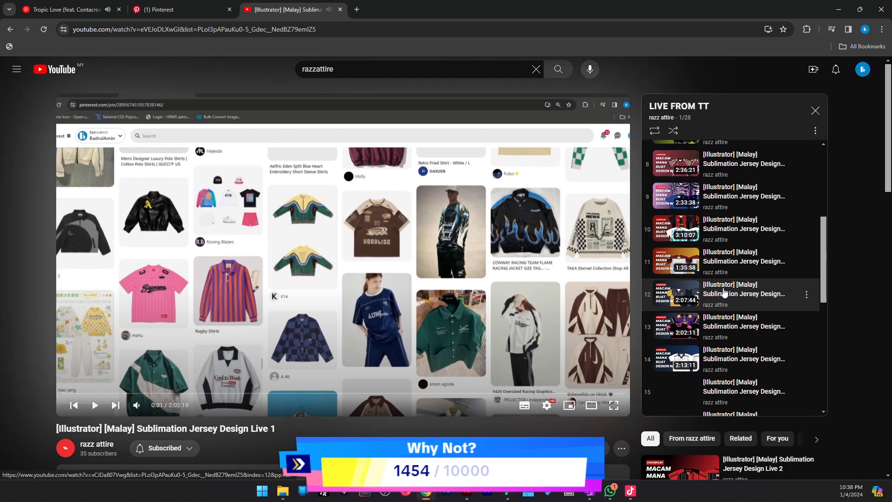
scroll(723, 290, down, 1)
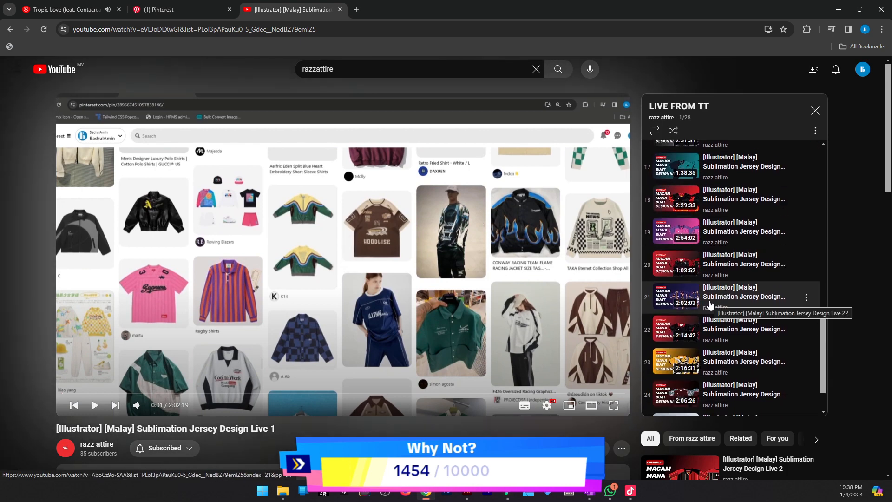
scroll(706, 308, down, 2)
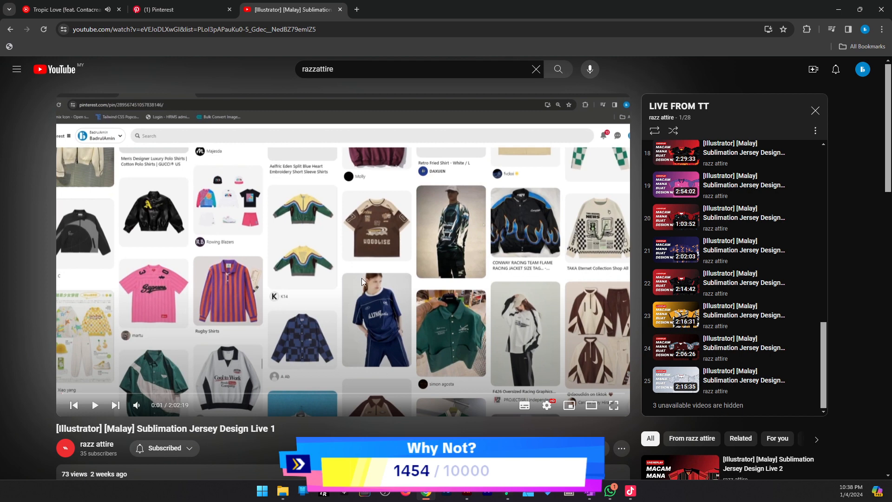
scroll(660, 346, up, 3)
scroll(660, 346, up, 7)
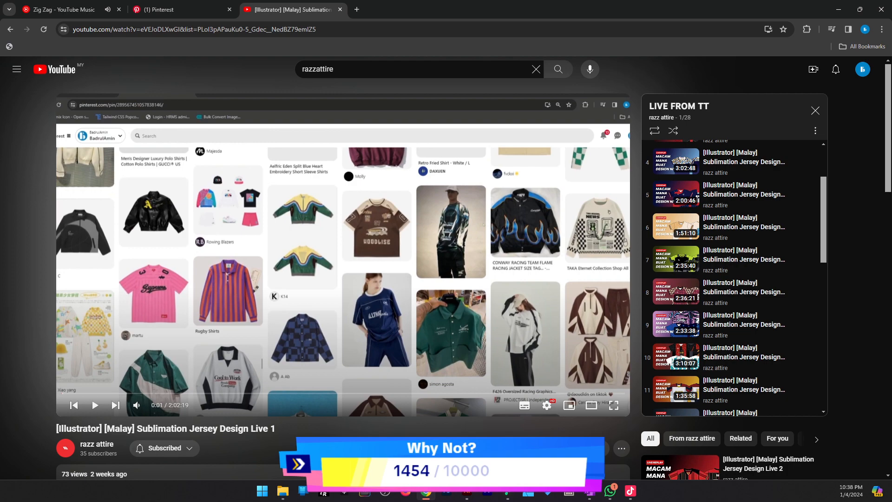
click(467, 493)
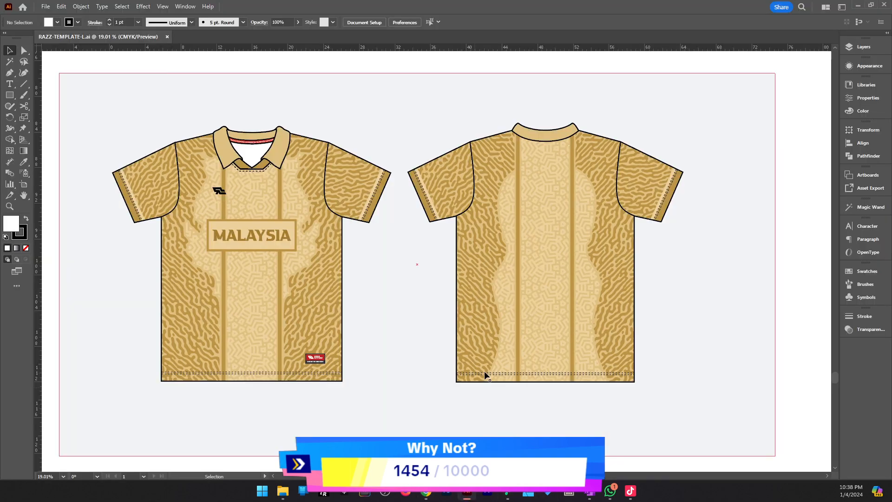
Delete the old reference images and the tan cutout shape lying outside the template artboard.
drag(561, 340, 690, 431)
key(z)
alt+click(520, 318)
alt+click(520, 317)
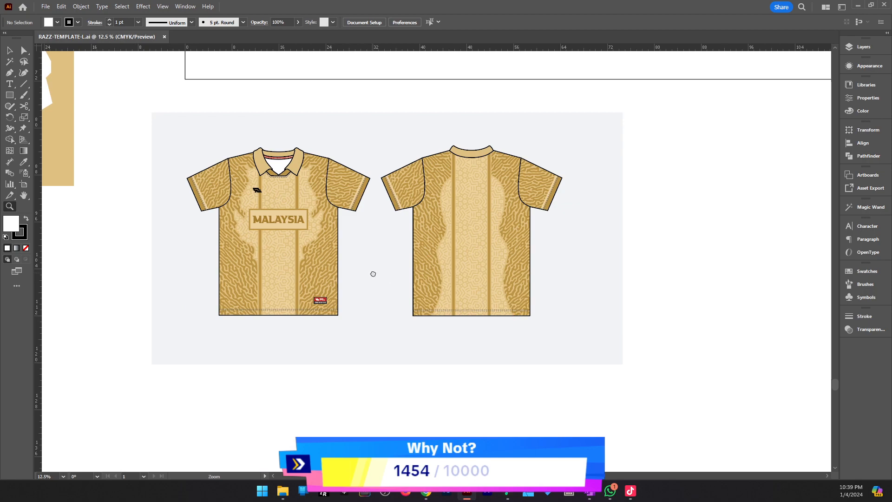
drag(372, 273, 544, 323)
scroll(543, 322, up, 1)
scroll(544, 323, up, 2)
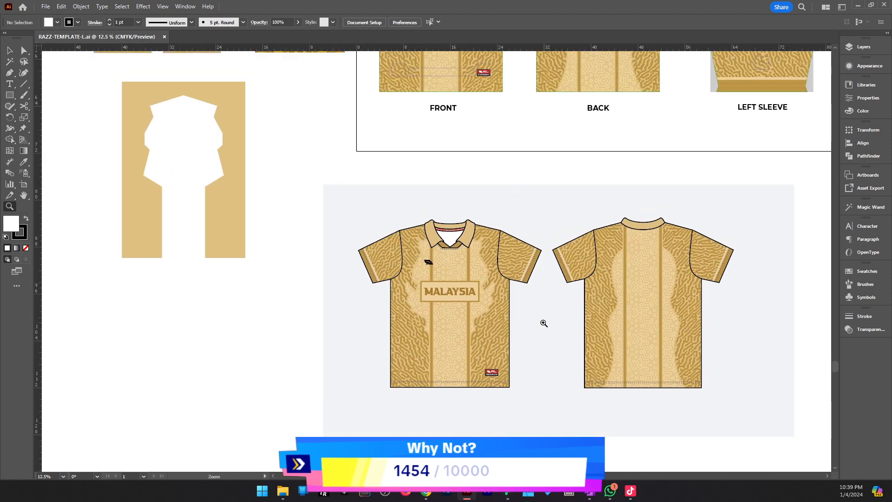
drag(372, 262, 338, 267)
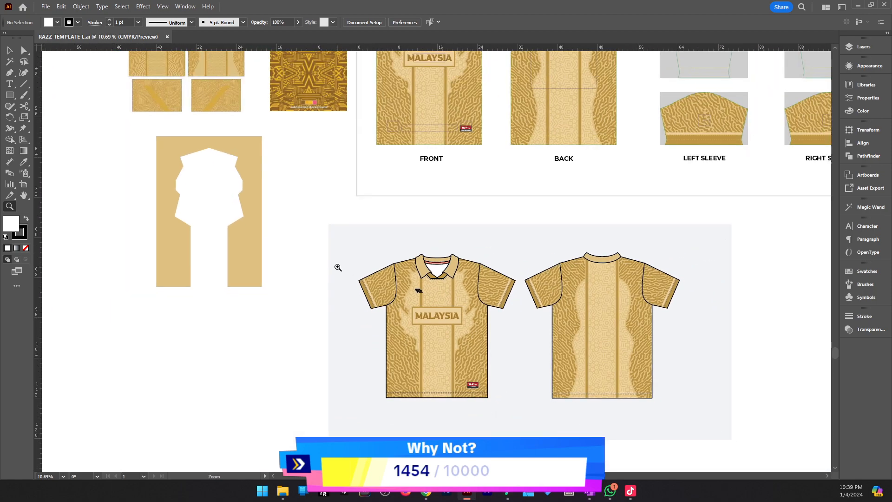
drag(377, 290, 584, 417)
key(v)
drag(299, 108, 528, 422)
key(Delete)
Delete the front and back jersey mockup with its pale background below the template artboard.
drag(667, 430, 396, 297)
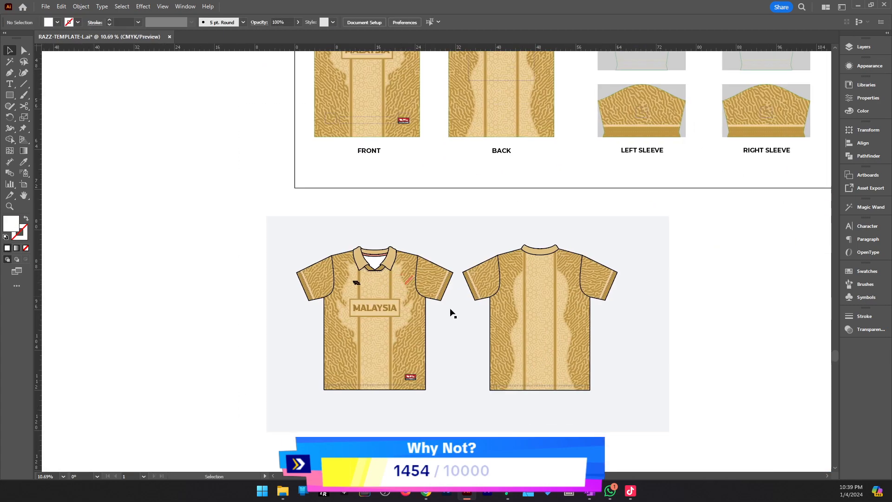
drag(734, 438, 266, 242)
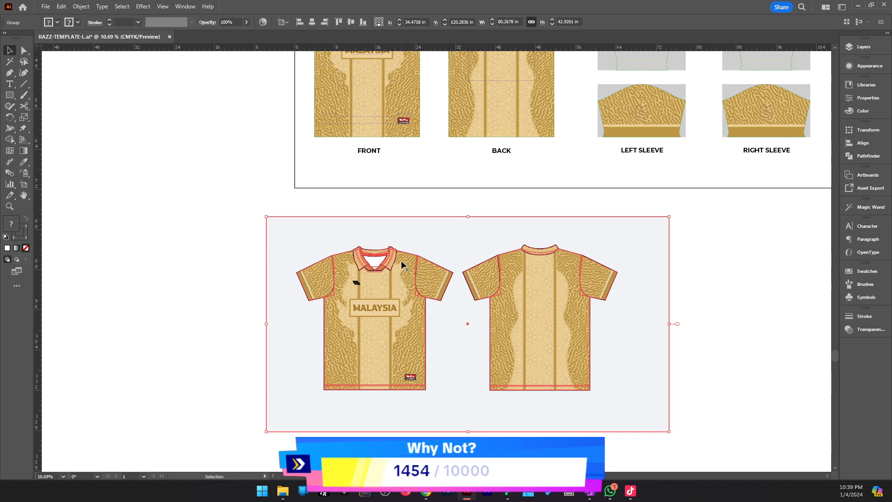
key(Delete)
Take the chest logo and the red hem label out of the front panel's clipped artwork, keeping them in the same place.
scroll(448, 243, up, 5)
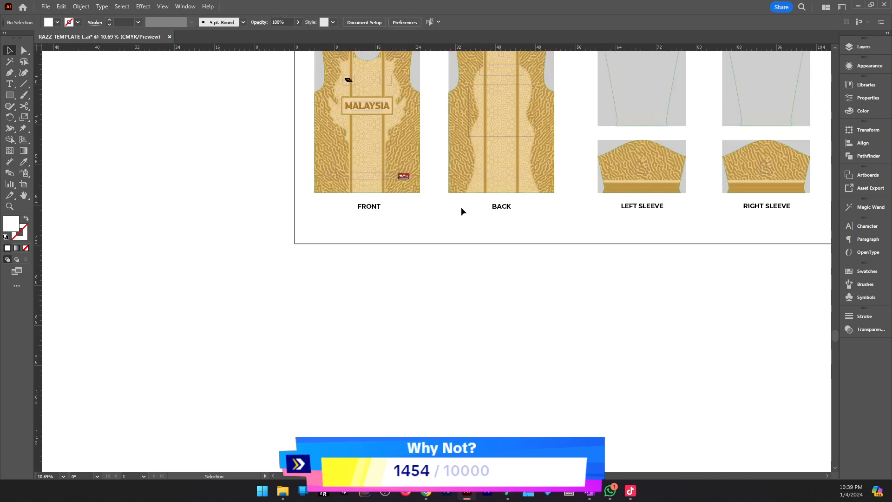
scroll(439, 281, up, 1)
key(ctrl+space)
click(388, 215)
key(ctrl+space)
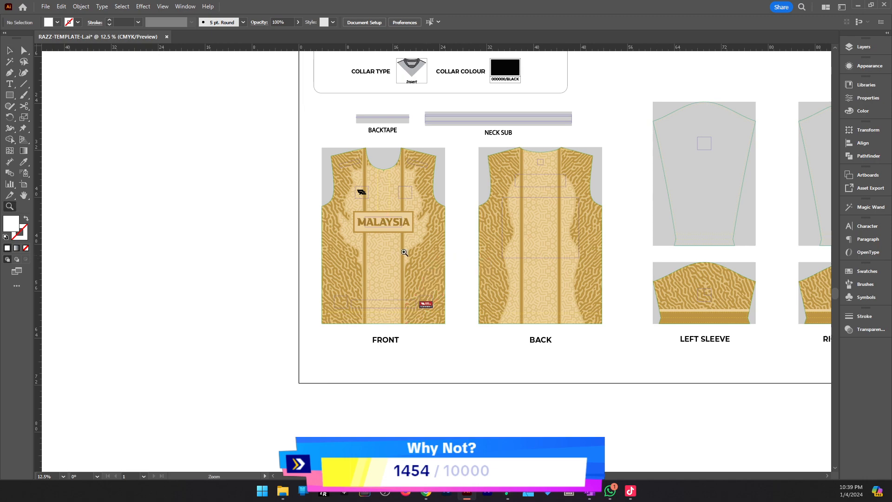
click(408, 252)
click(445, 248)
click(460, 224)
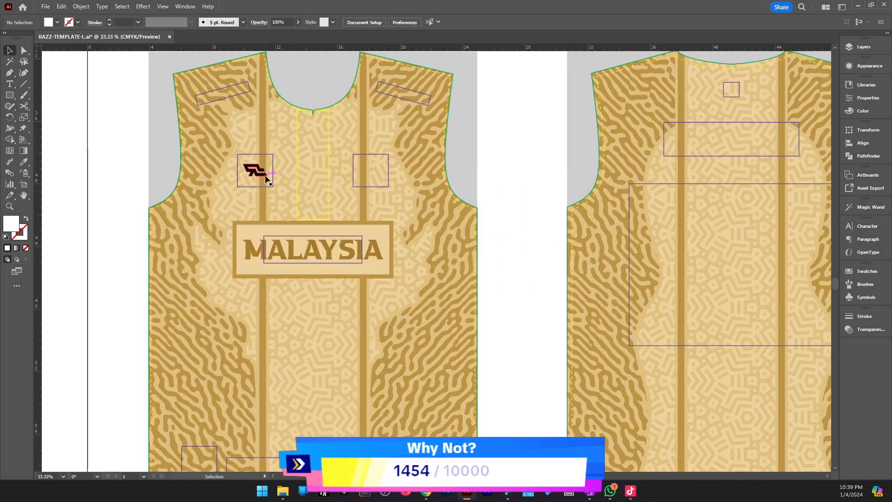
double_click(264, 175)
double_click(265, 175)
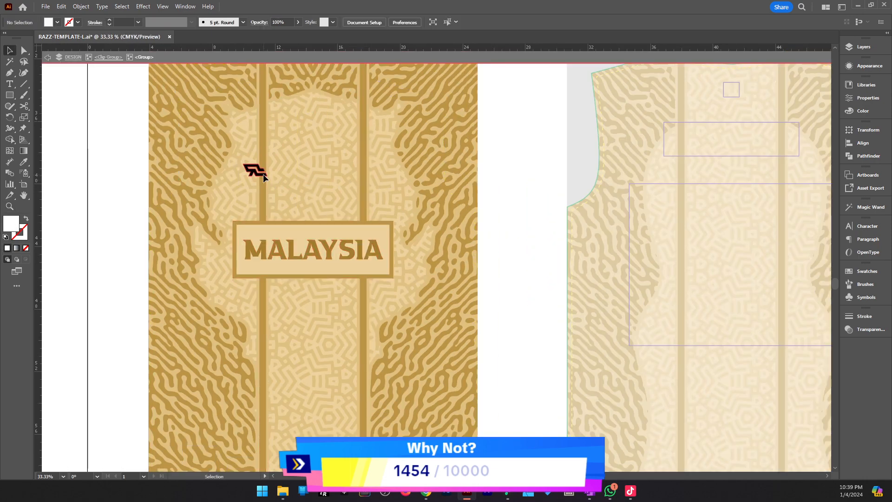
scroll(396, 325, down, 1)
scroll(396, 325, down, 3)
shift+click(436, 430)
key(Delete)
double_click(520, 358)
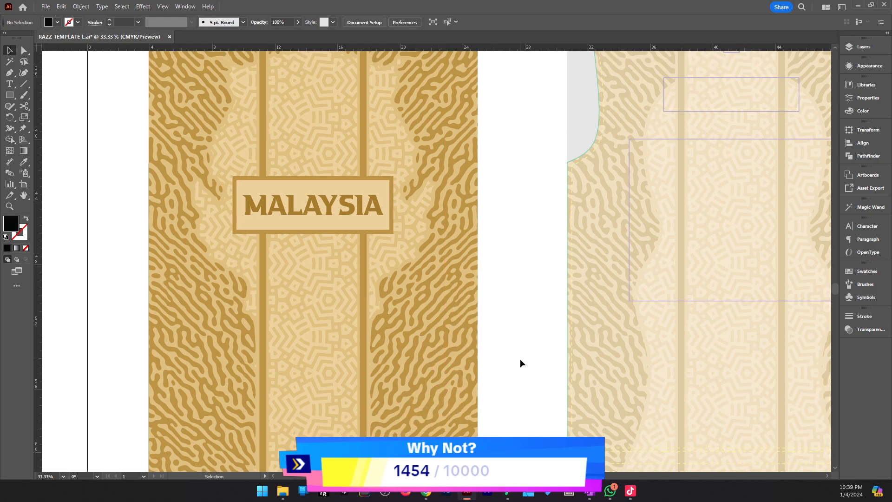
key(ctrl+z)
Delete the gold pattern artwork from the front and back panels of the template.
scroll(426, 298, down, 4)
click(396, 215)
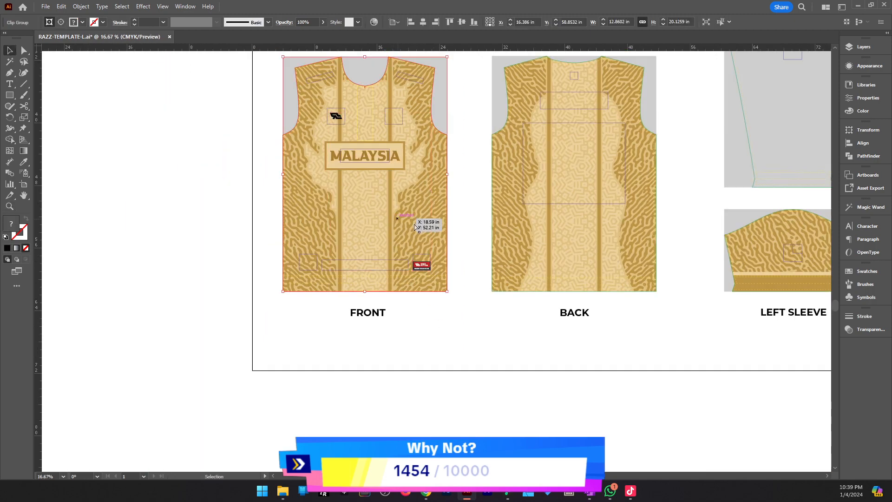
key(Delete)
click(588, 230)
drag(678, 300, 404, 339)
key(Delete)
Delete the gold pattern artwork from the short left and right sleeve panels.
click(564, 289)
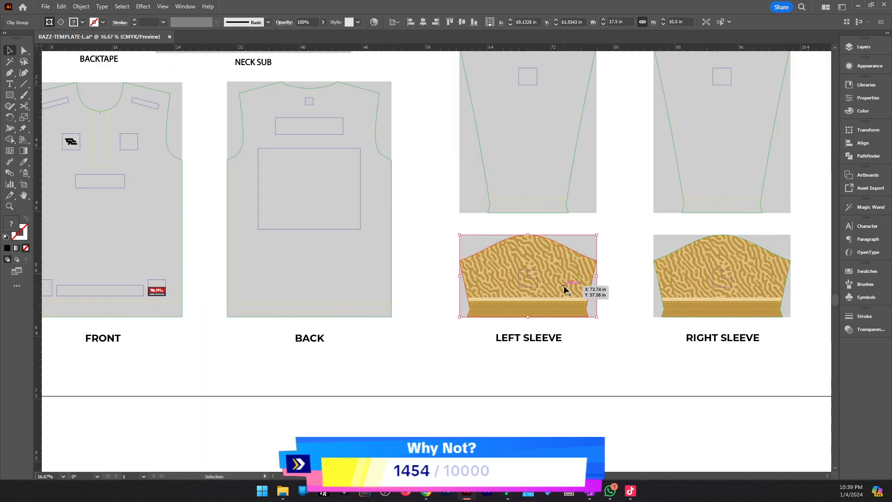
key(Delete)
click(762, 286)
key(Delete)
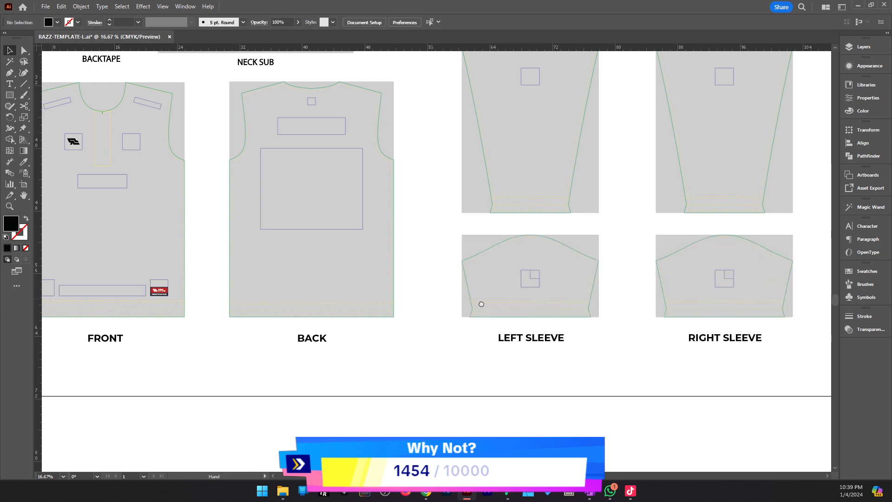
drag(166, 379, 422, 387)
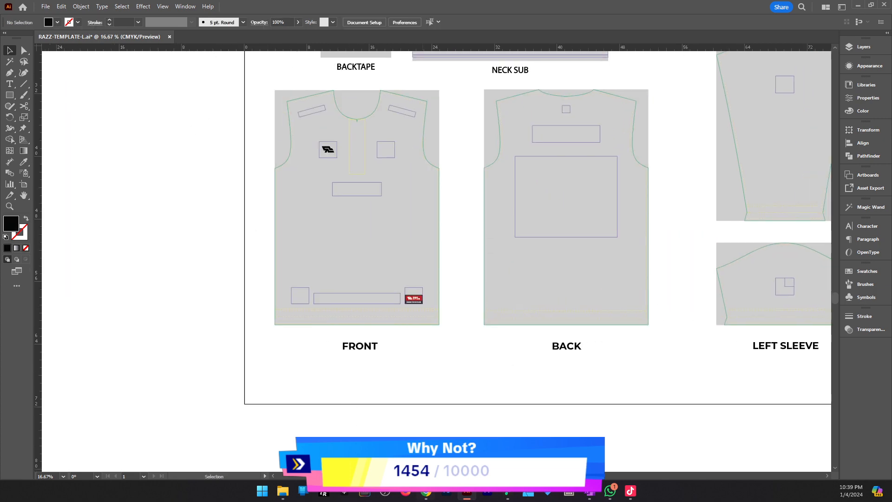
Switch to the Pinterest tab in Chrome and copy the neon triangle pattern image from the open pin.
click(426, 492)
click(160, 10)
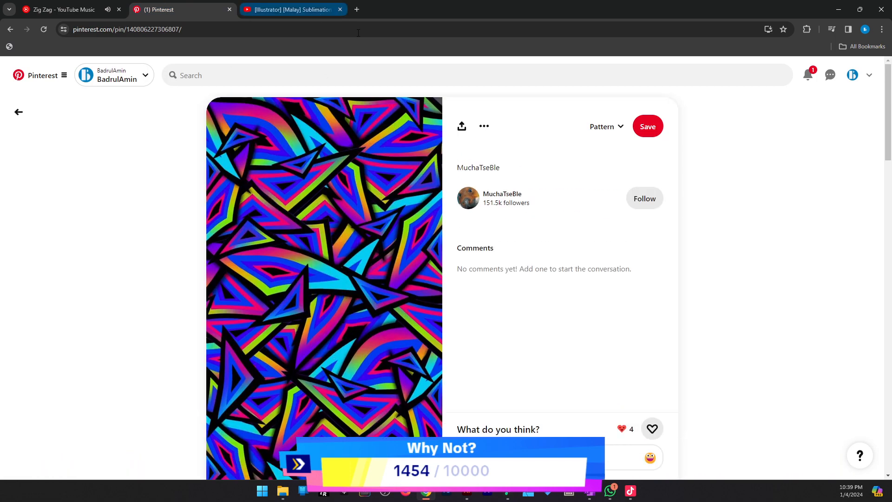
scroll(423, 174, down, 4)
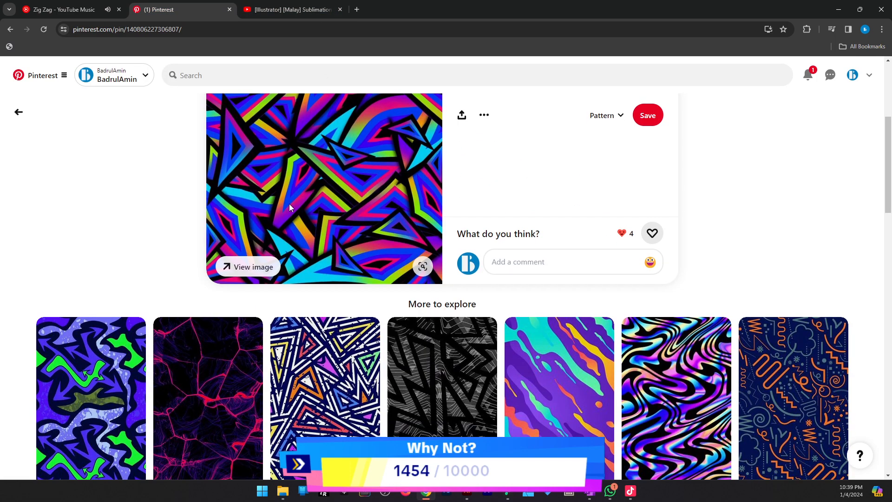
scroll(295, 308, down, 5)
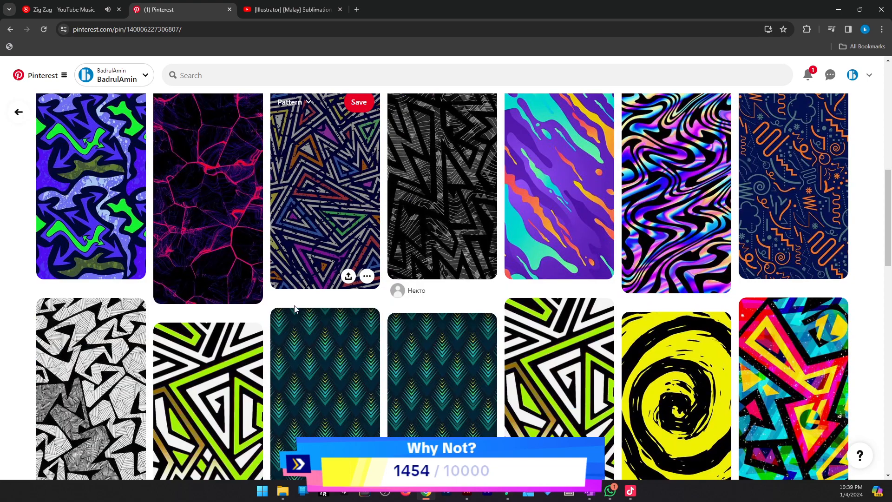
scroll(294, 307, down, 5)
scroll(294, 306, up, 14)
right_click(324, 301)
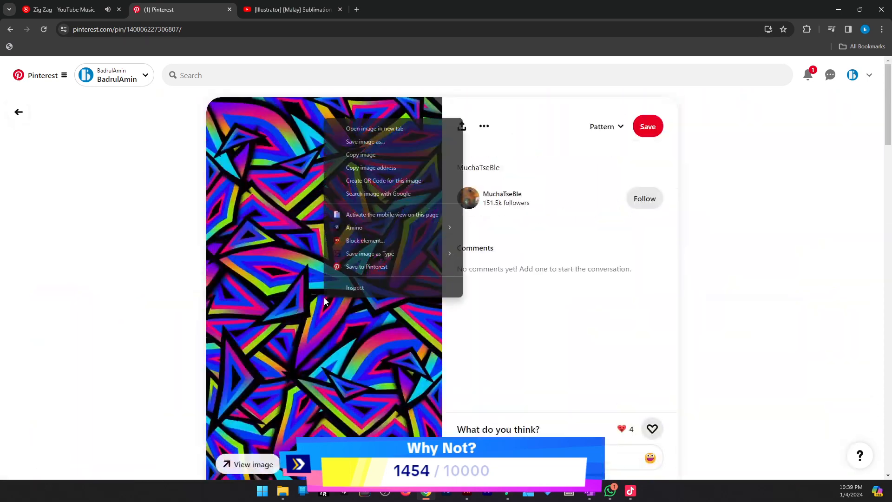
click(385, 154)
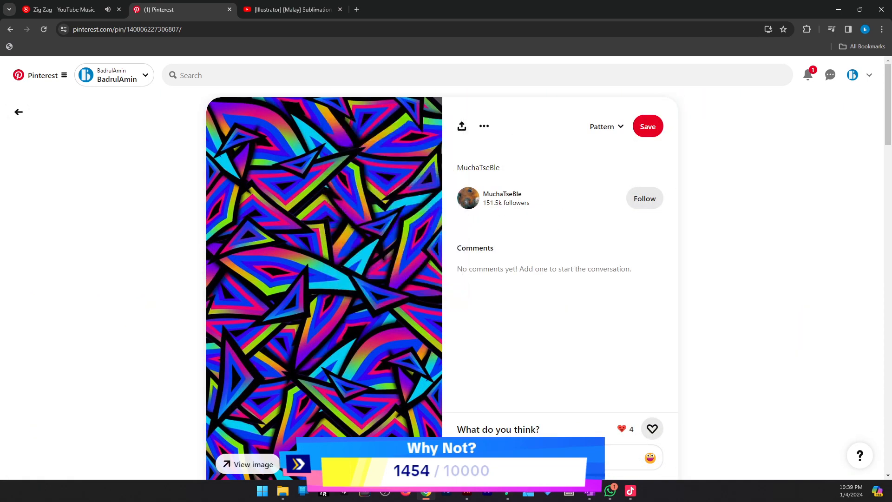
Switch to Illustrator, paste the neon pattern beside the front panel and enlarge it to about 20.9 × 37 in.
click(472, 497)
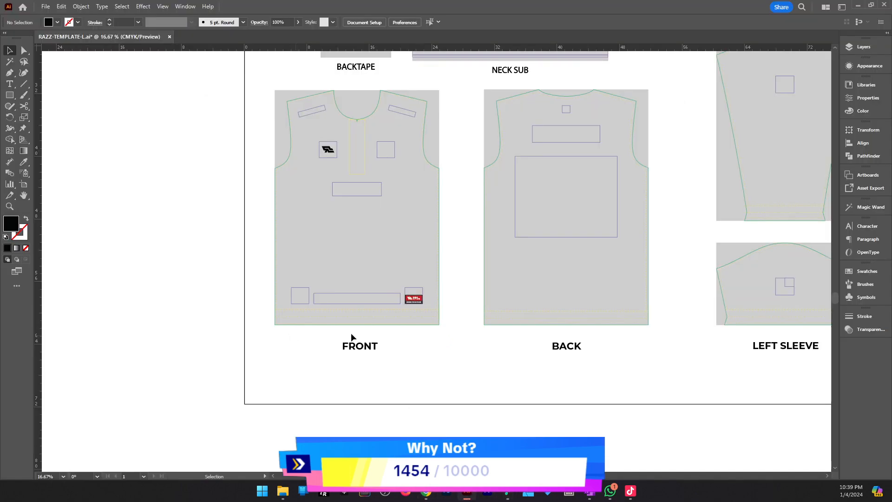
scroll(352, 336, left, 5)
key(ctrl+v)
drag(437, 255, 420, 236)
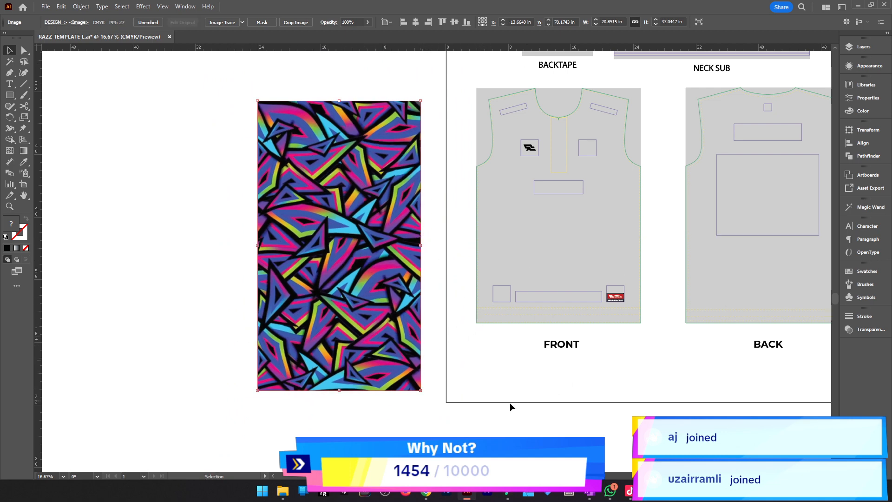
drag(232, 97, 418, 406)
key(z)
drag(307, 269, 437, 267)
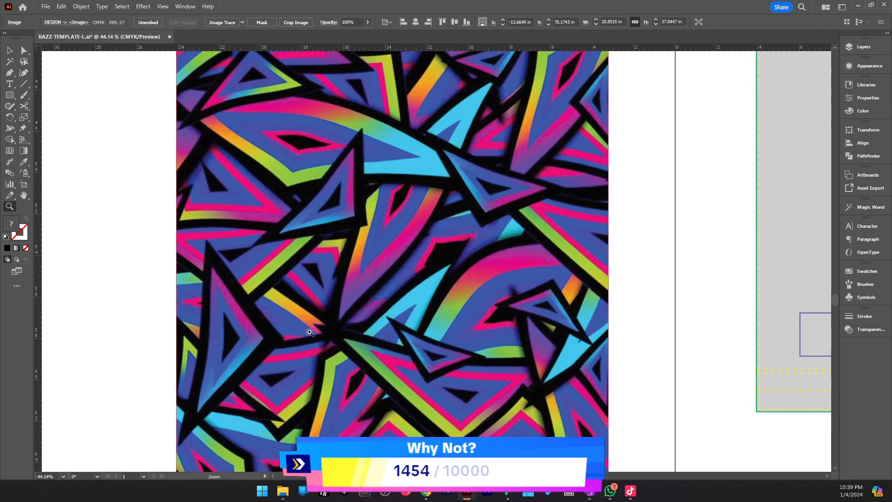
Switch to Chrome and look through the related pattern pins on Pinterest for a second jersey reference.
click(426, 491)
scroll(625, 232, down, 5)
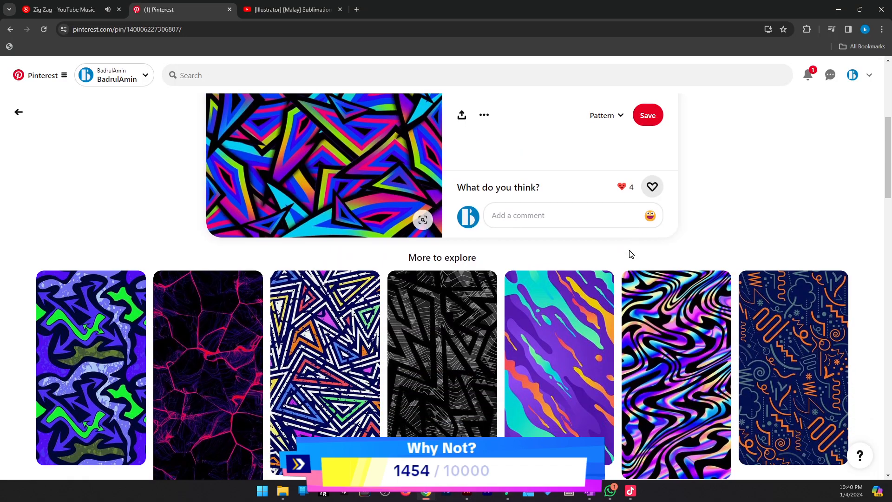
scroll(628, 250, down, 3)
scroll(627, 252, up, 3)
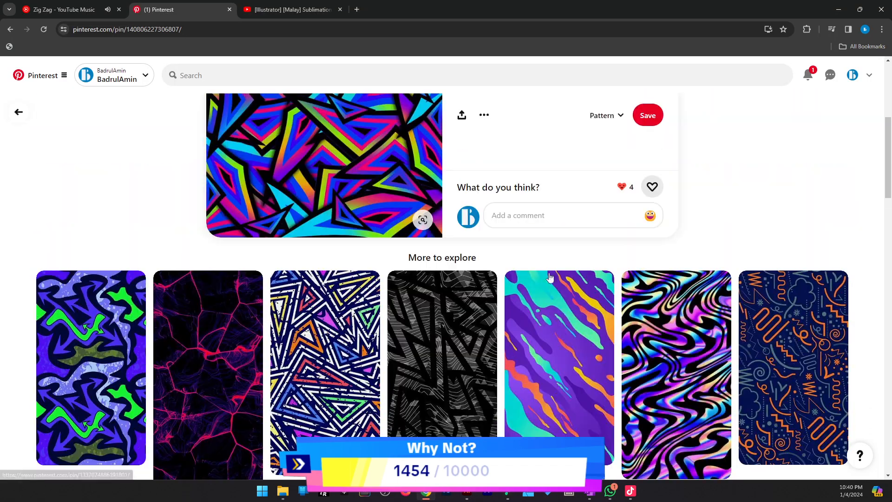
scroll(462, 286, down, 5)
scroll(461, 289, up, 6)
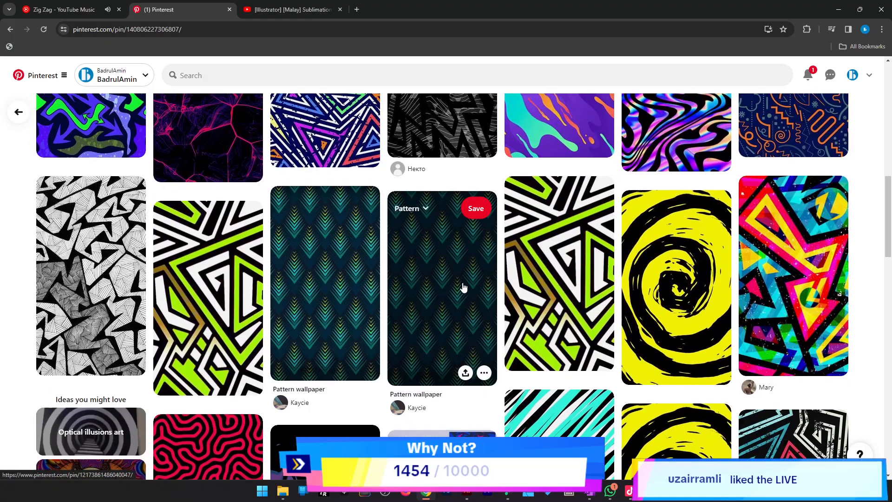
scroll(294, 292, up, 5)
scroll(425, 319, down, 9)
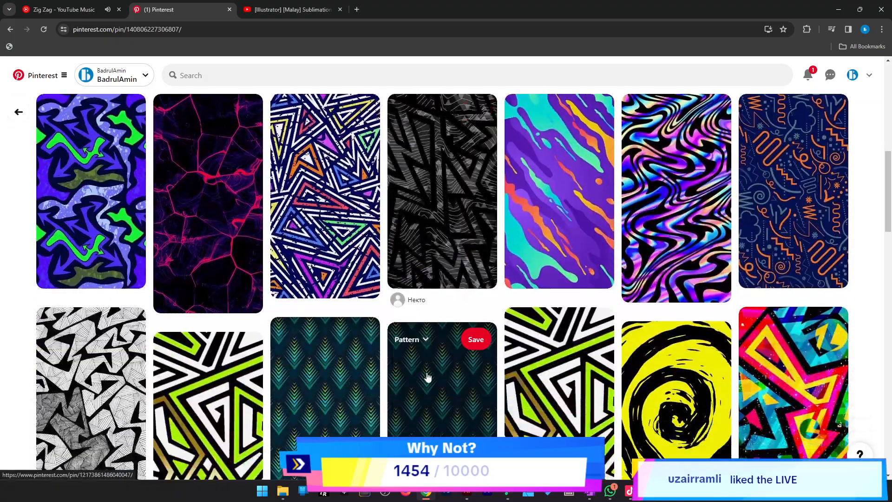
scroll(398, 343, up, 4)
scroll(397, 330, up, 3)
scroll(327, 346, down, 12)
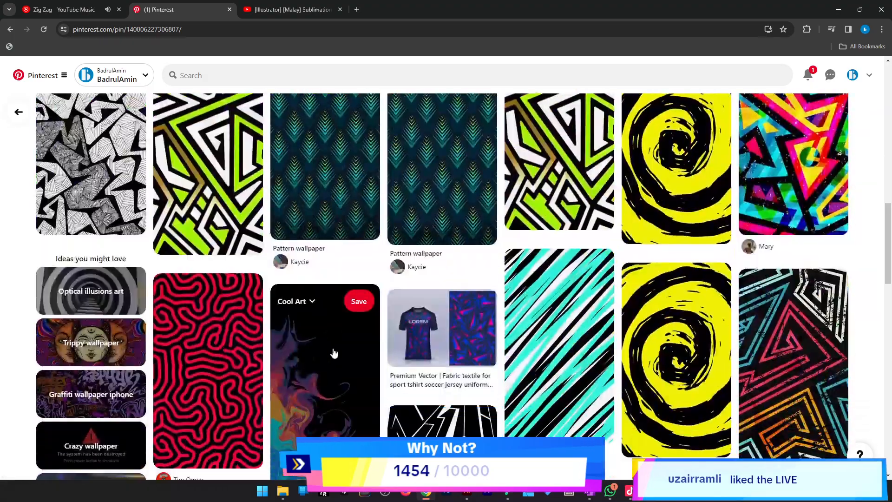
scroll(336, 354, down, 1)
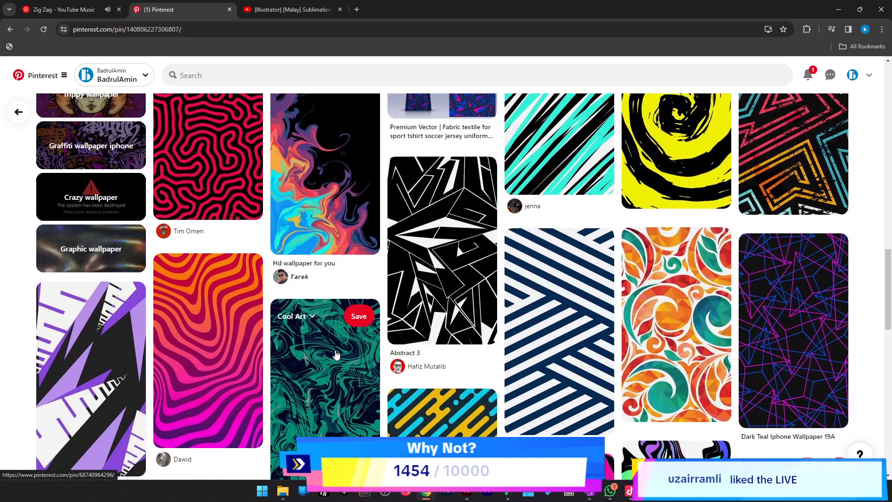
scroll(336, 354, down, 1)
scroll(336, 354, down, 6)
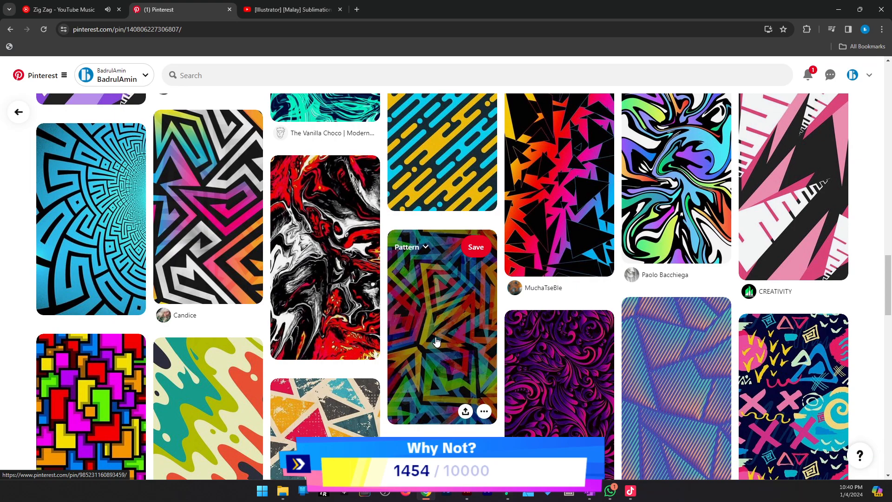
click(559, 341)
scroll(574, 352, down, 10)
scroll(572, 353, up, 4)
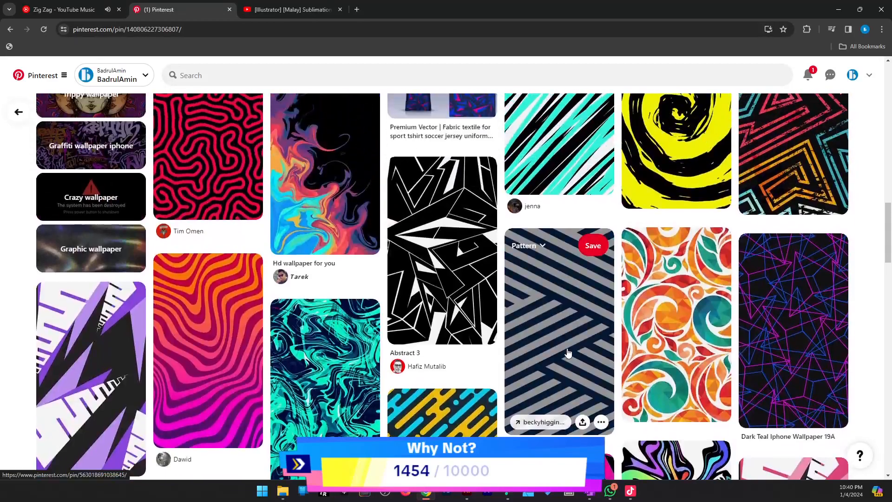
scroll(568, 356, down, 8)
scroll(567, 356, down, 3)
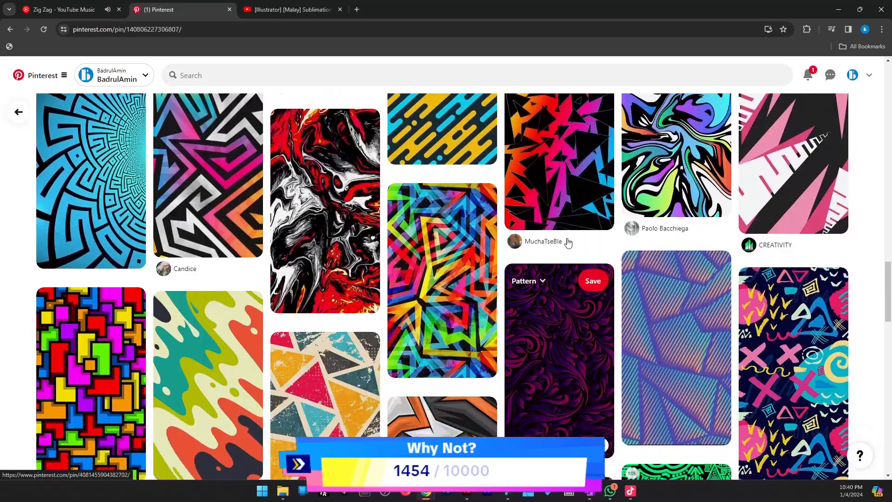
Open the pin with orange, pink and blue shards on black and copy its image.
click(560, 194)
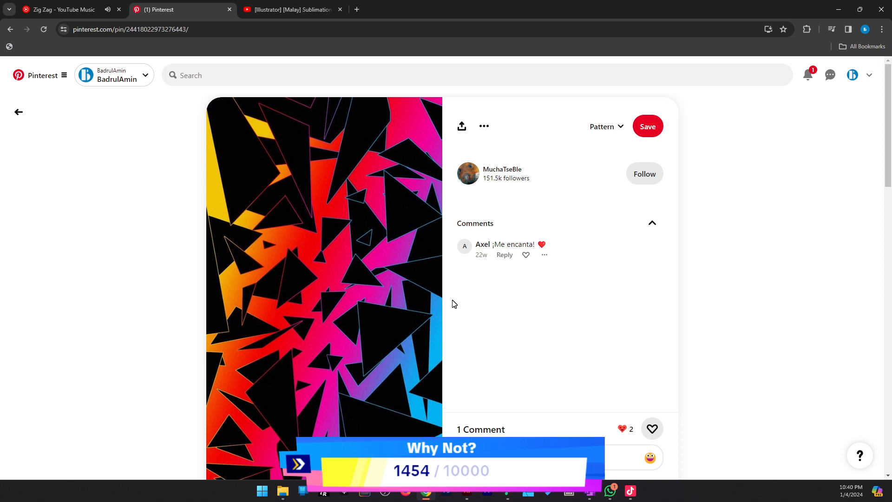
right_click(311, 302)
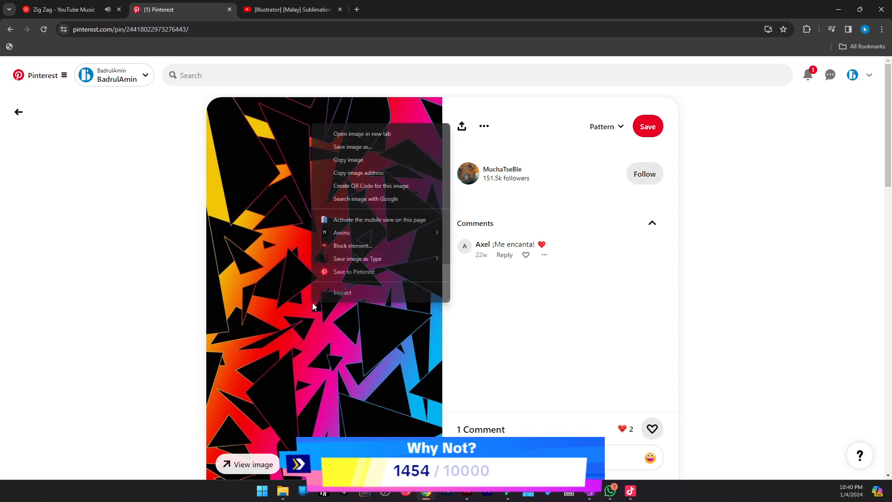
click(364, 160)
Return to Illustrator and paste the shard pattern image onto the canvas near the neon pattern.
click(838, 9)
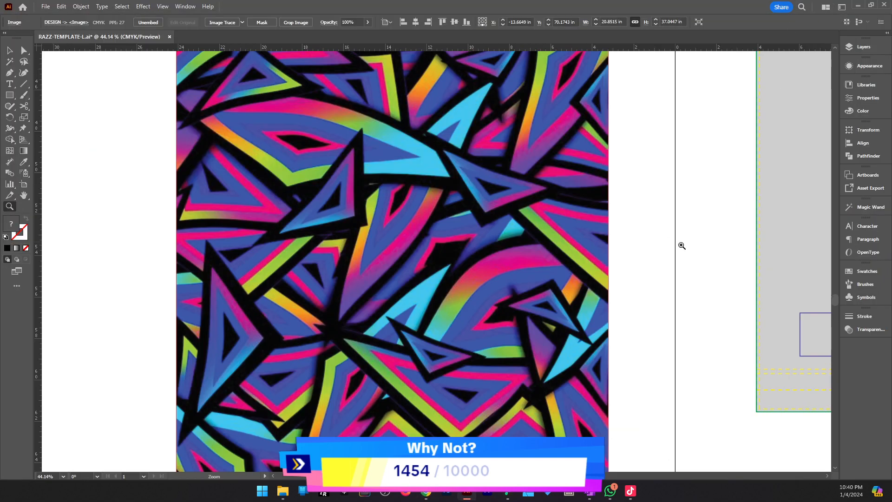
alt+click(504, 272)
alt+click(504, 273)
key(v)
click(479, 277)
key(ctrl+v)
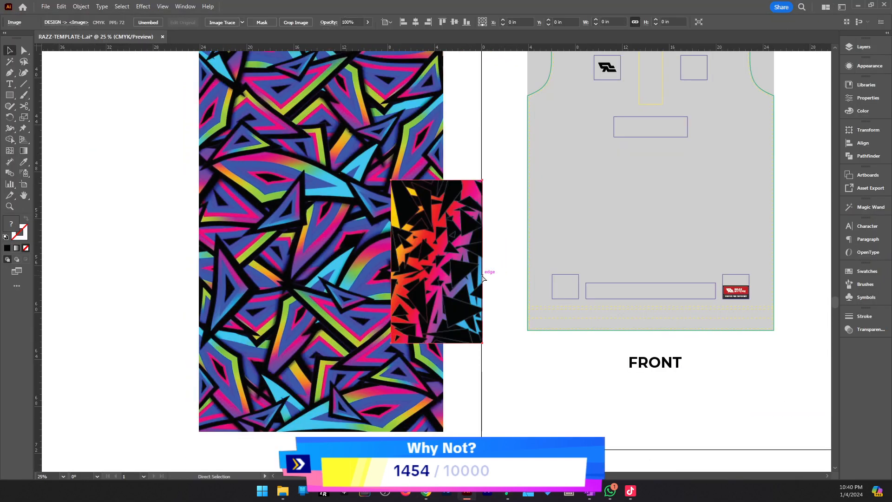
Move the shard pattern image off the neon pattern and over the lower side of the jersey's front panel.
key(z)
alt+click(482, 277)
alt+click(450, 284)
drag(450, 284, 472, 322)
drag(427, 294, 533, 303)
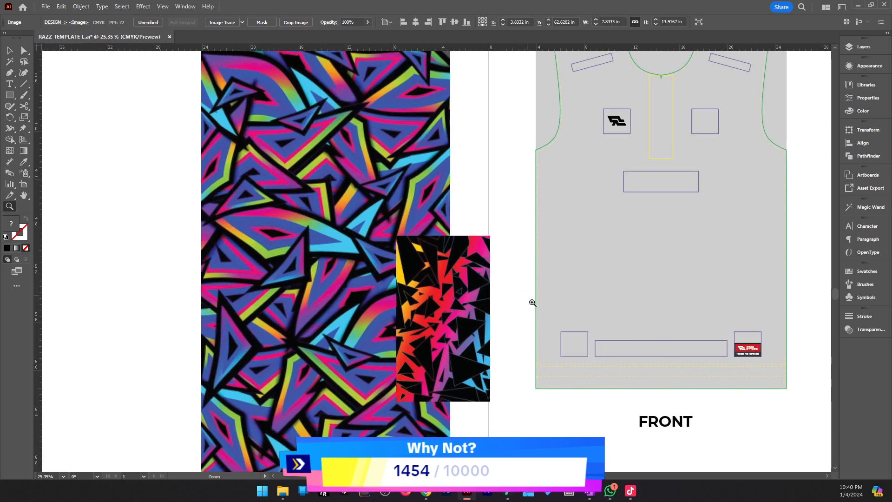
drag(475, 304, 599, 300)
alt+click(372, 282)
key(v)
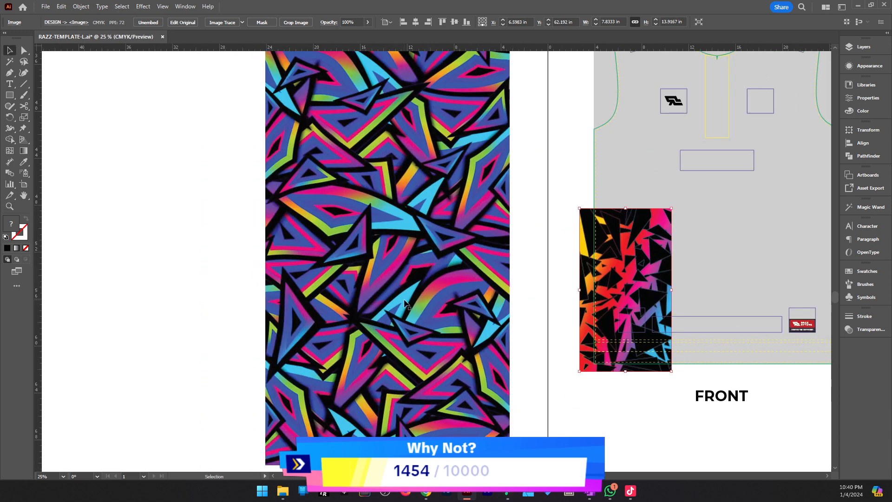
Shift the neon pattern away from the artboard, place the shard image against it and enlarge the shards to about 21 × 37.2 in.
key(z)
alt+click(381, 258)
key(v)
drag(459, 266, 304, 233)
drag(604, 284, 400, 318)
drag(426, 255, 530, 77)
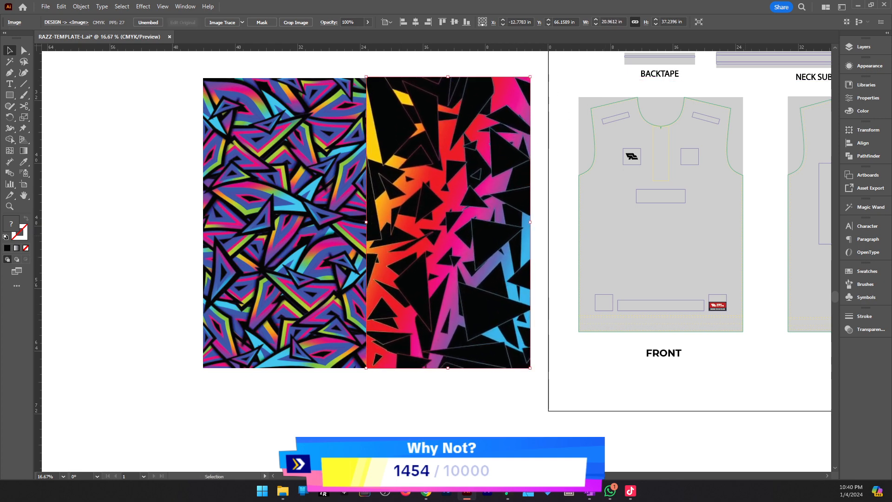
Select both pattern images together and scale them down proportionally to about 15.5 × 13.8 in overall.
key(alt+Tab)
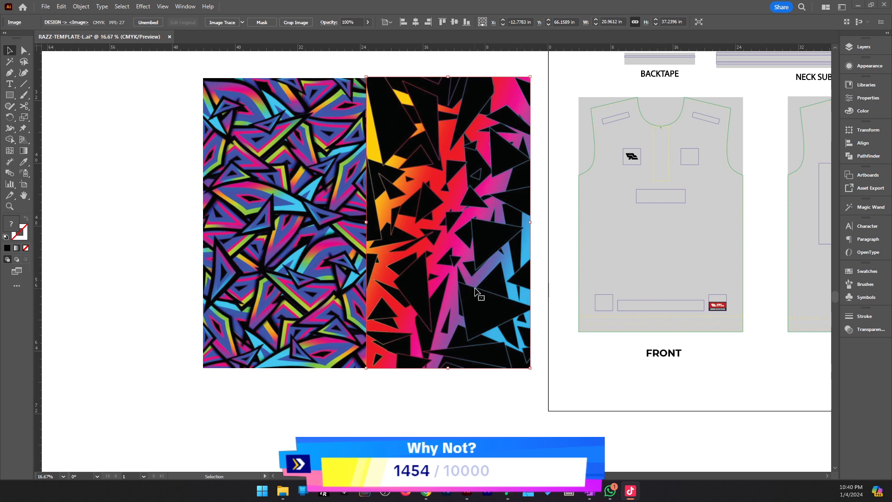
drag(508, 410, 260, 366)
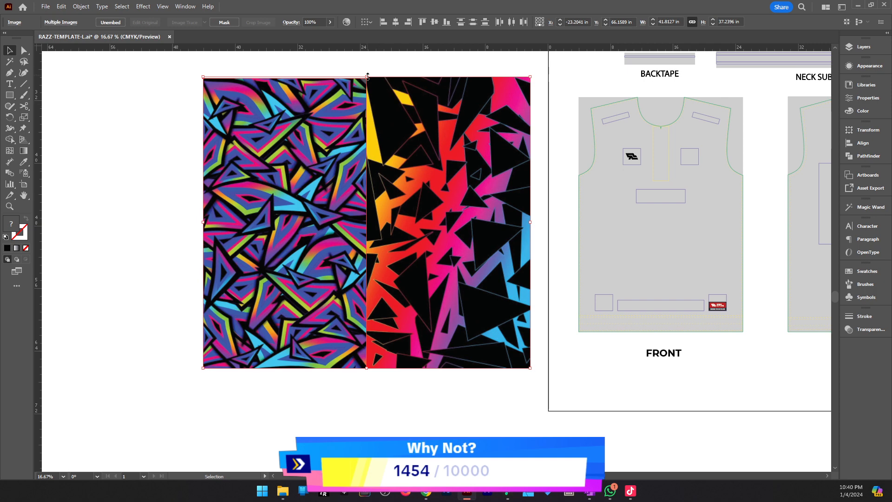
drag(367, 77, 402, 261)
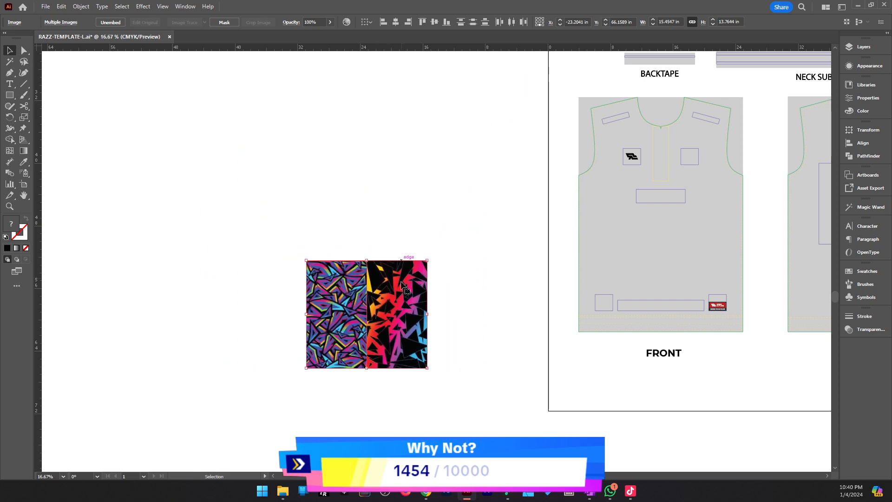
key(z)
drag(397, 297, 476, 330)
scroll(476, 331, down, 2)
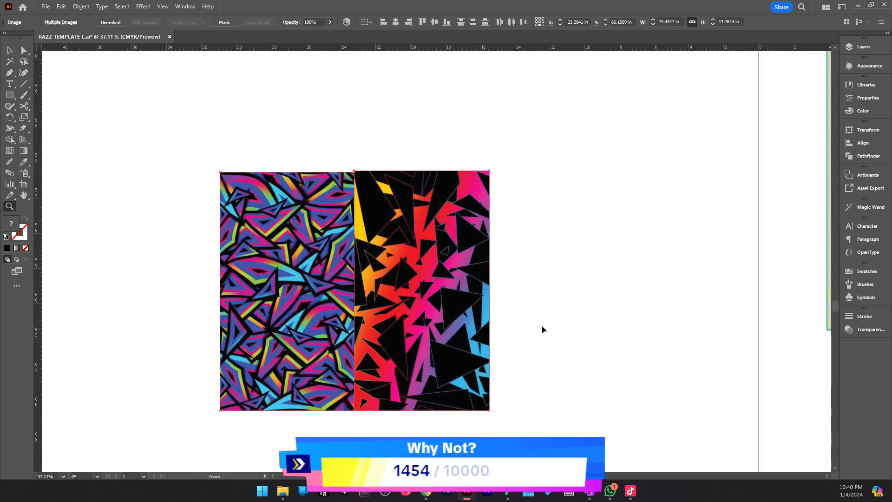
Move both pattern images together nearer the artboard, beside the front panel, and deselect them.
key(v)
drag(609, 428, 119, 240)
drag(287, 293, 451, 216)
key(z)
alt+click(517, 258)
key(v)
drag(513, 265, 478, 252)
click(566, 276)
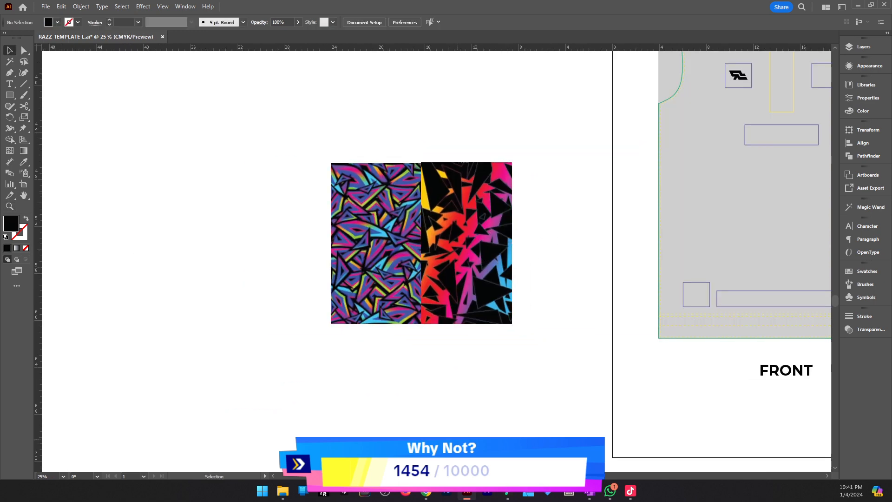
Switch to Chrome and look through the pins related to the shard pattern for another jersey reference.
click(426, 491)
scroll(517, 360, down, 10)
scroll(558, 360, up, 5)
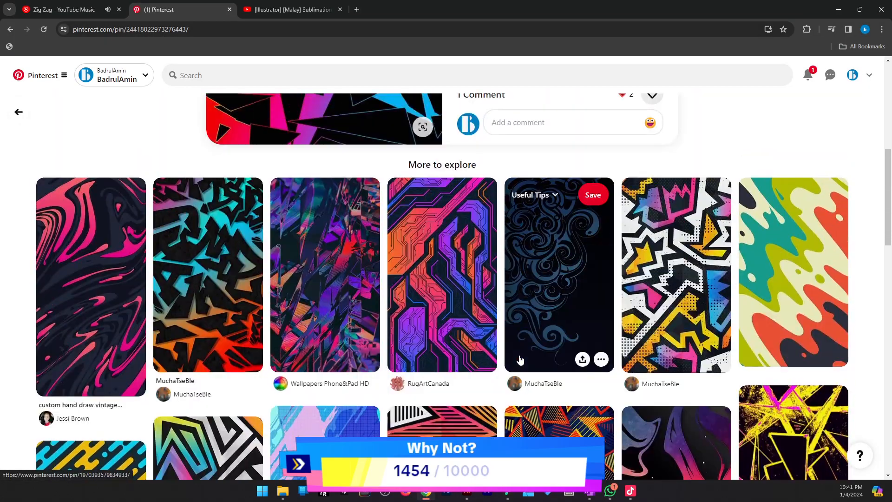
scroll(341, 348, down, 8)
scroll(339, 346, down, 15)
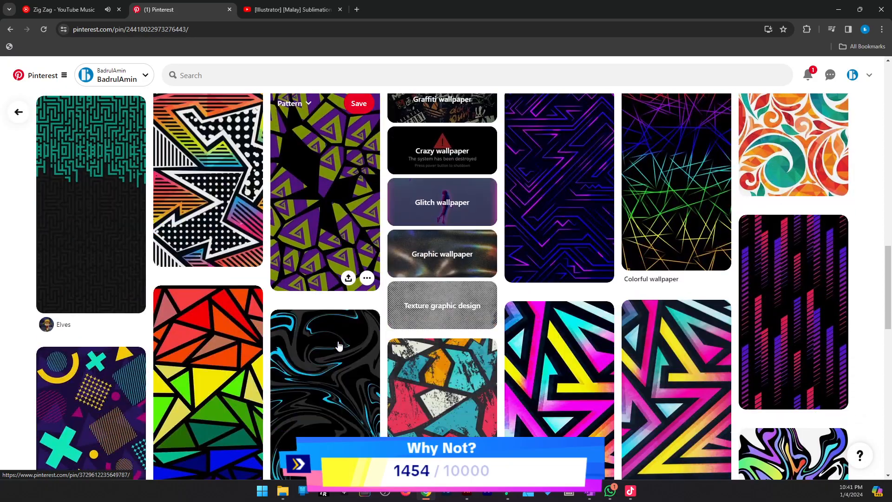
scroll(338, 345, down, 6)
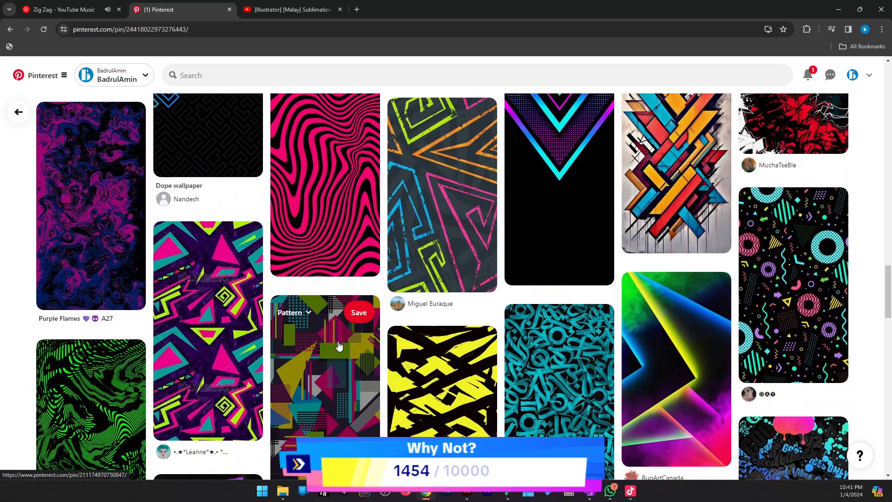
scroll(342, 328, down, 12)
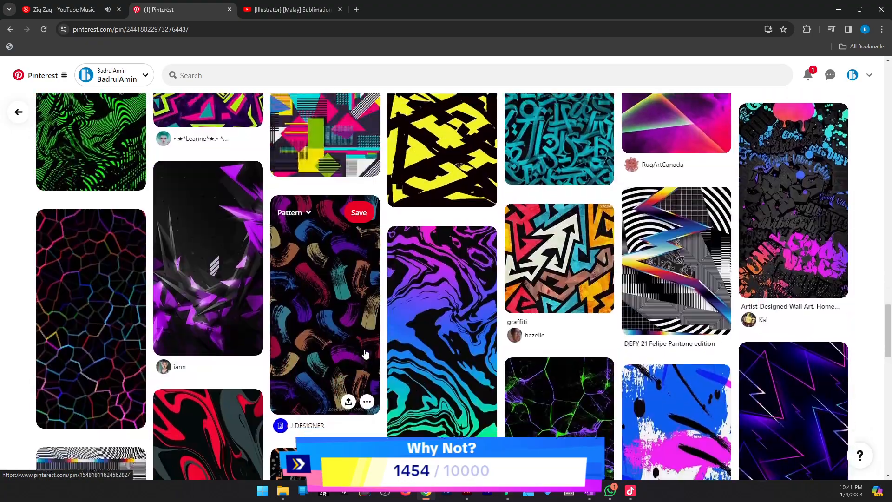
scroll(448, 342, down, 7)
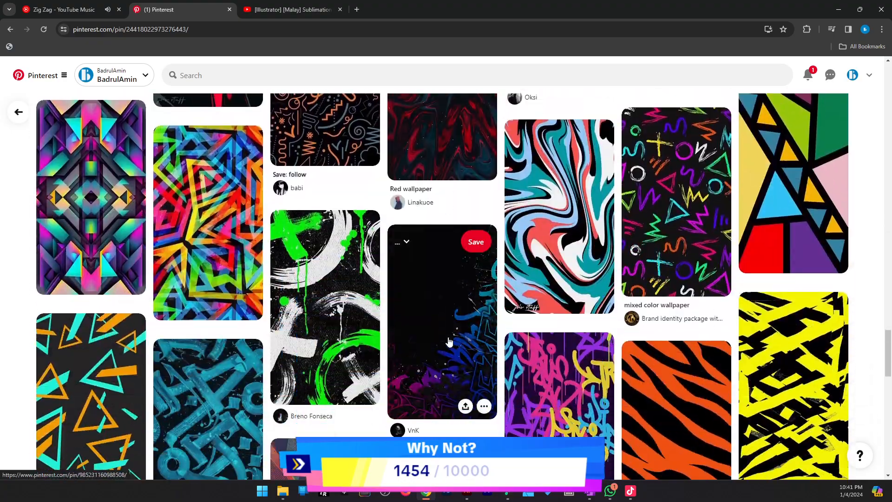
scroll(449, 342, down, 10)
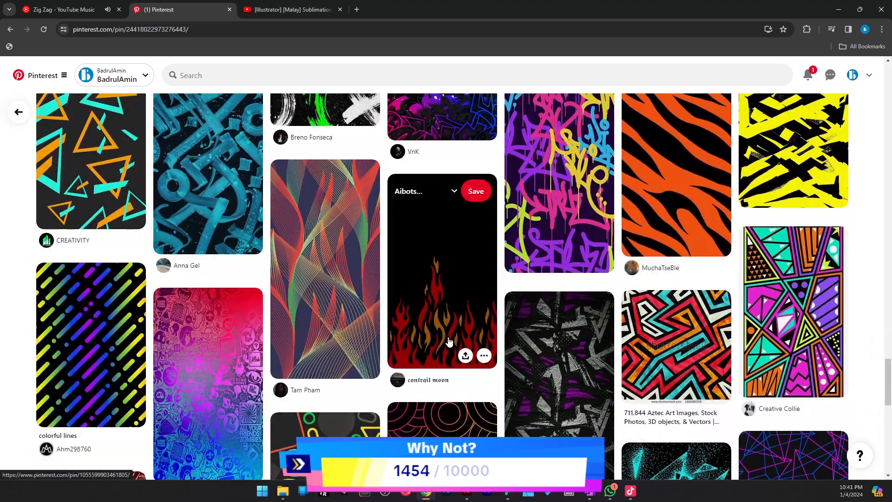
scroll(447, 341, down, 8)
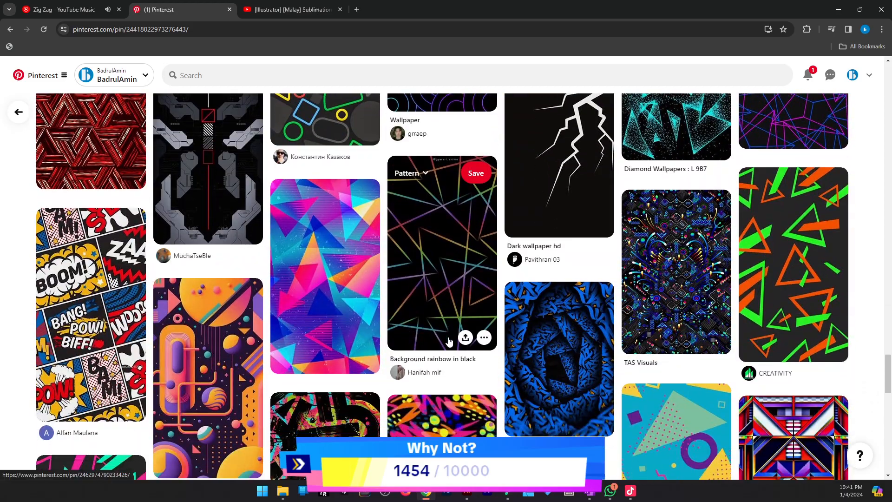
scroll(449, 342, down, 9)
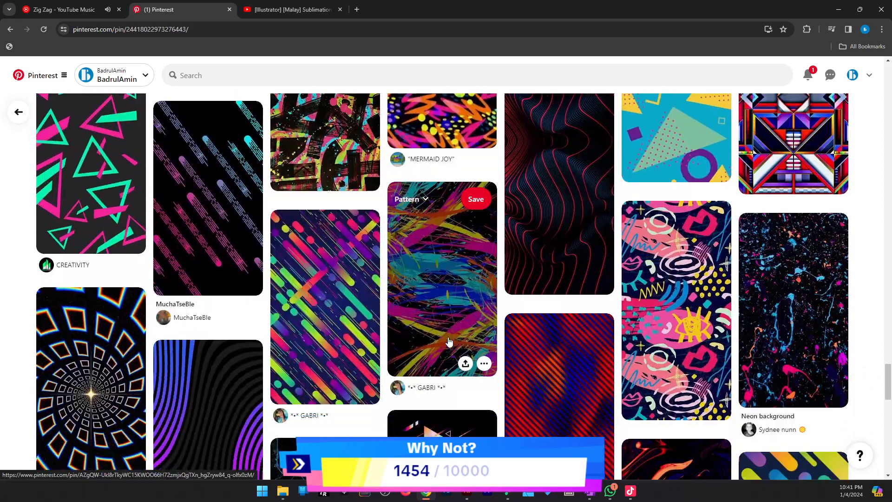
scroll(448, 341, down, 5)
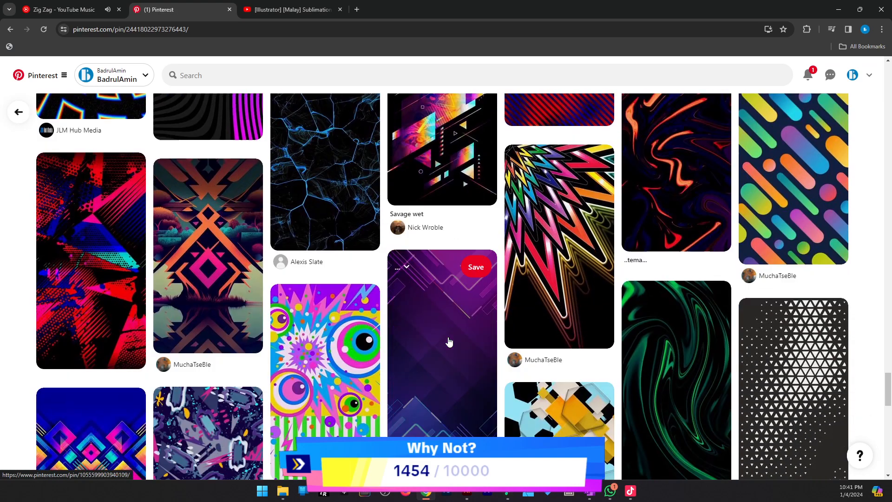
scroll(448, 342, down, 7)
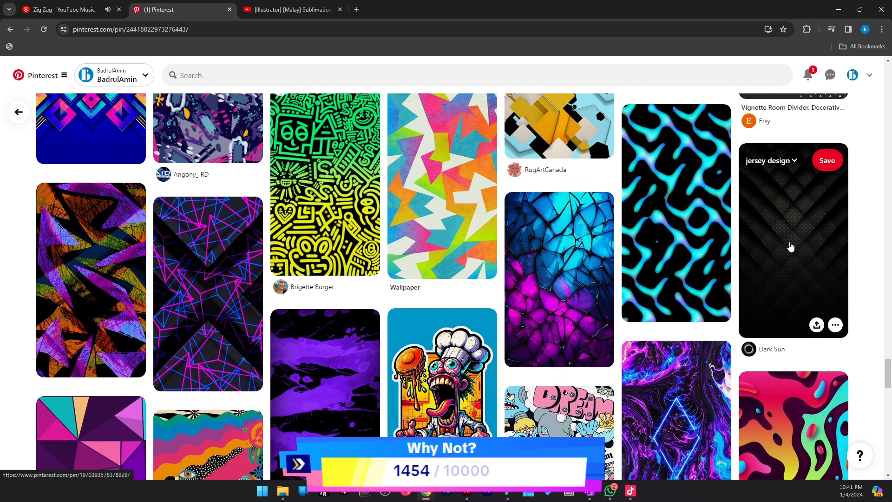
Open the black chevron pattern pin and look through its related dark pattern pins.
click(791, 247)
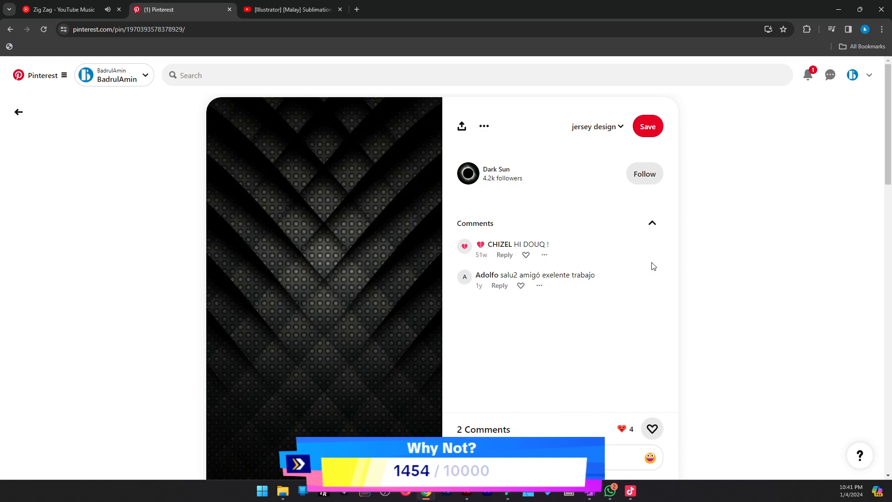
scroll(580, 292, down, 5)
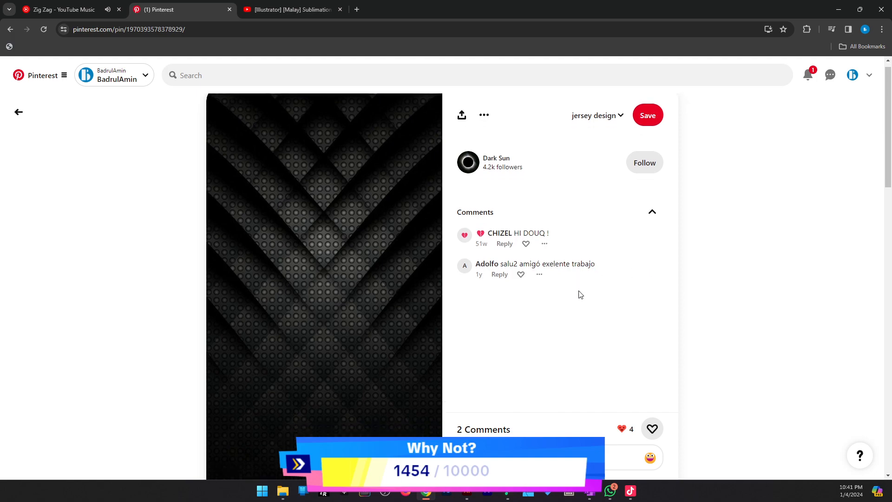
scroll(580, 294, up, 5)
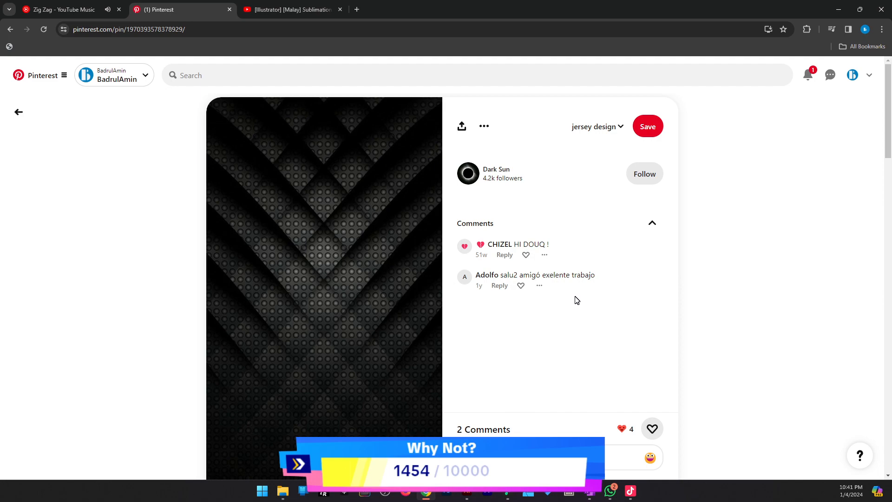
scroll(575, 299, down, 7)
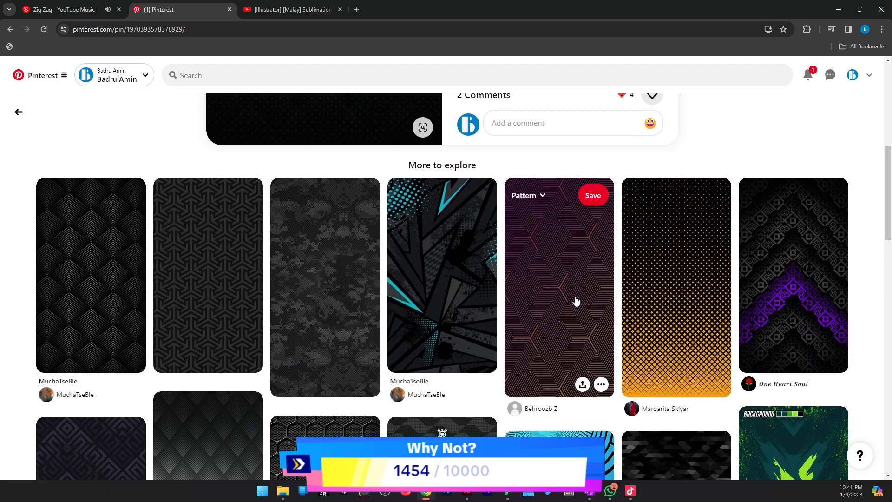
scroll(414, 277, down, 4)
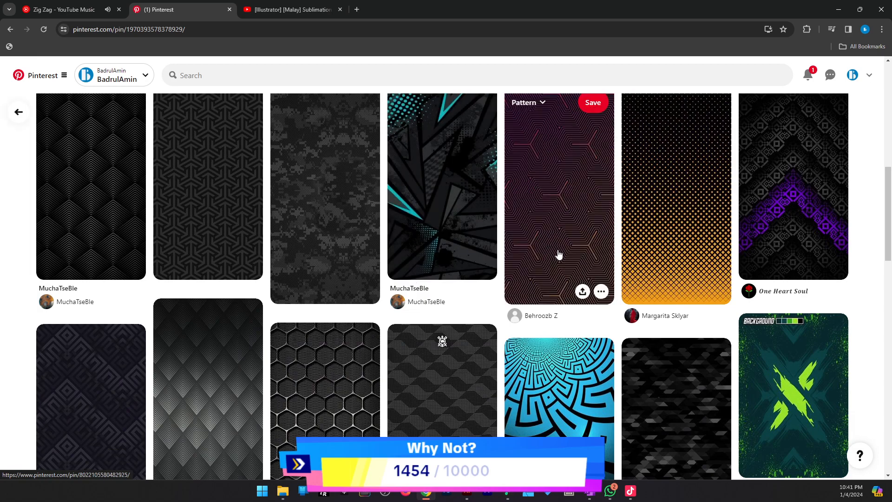
scroll(458, 294, down, 10)
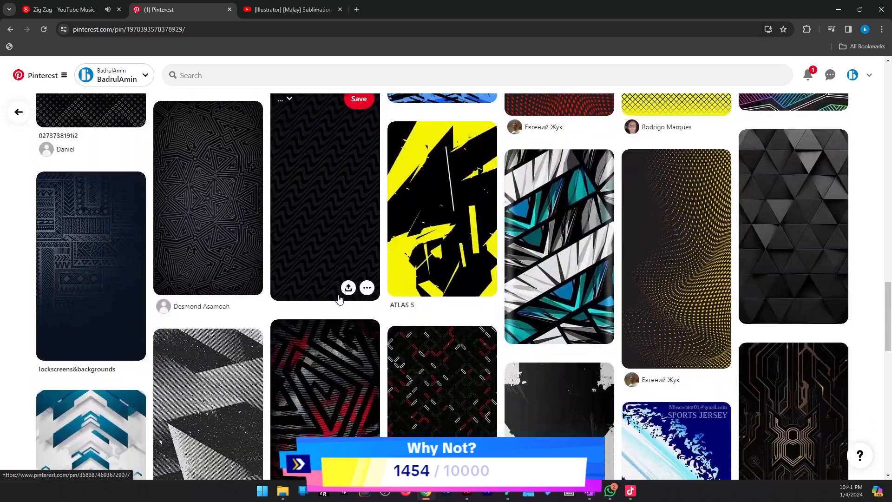
Return to the multicoloured triangle shard pin and look through its related pattern pins for another jersey reference.
click(9, 28)
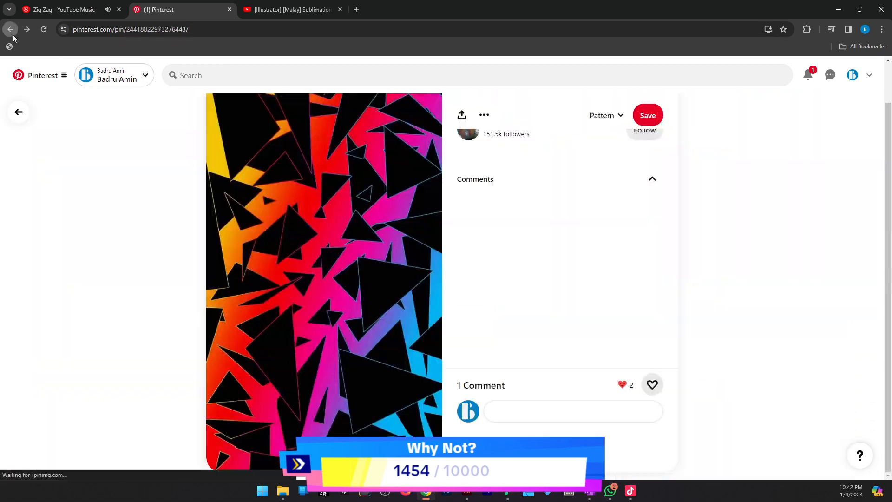
scroll(351, 238, down, 15)
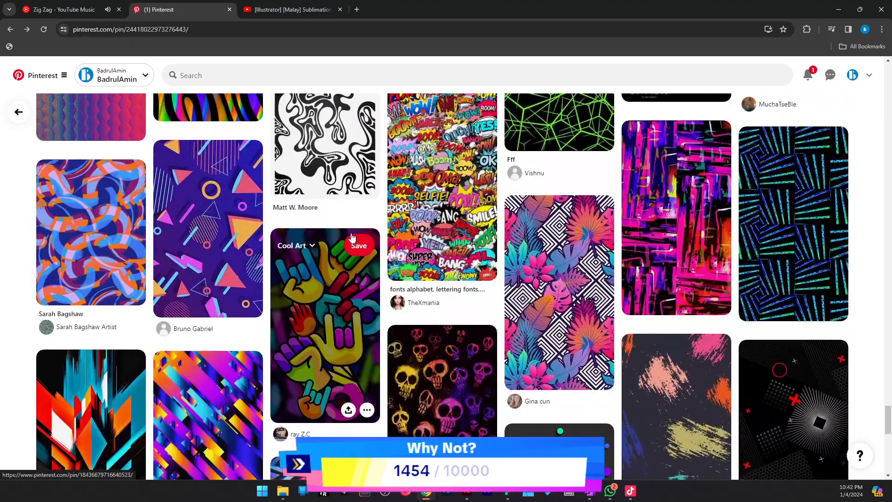
scroll(352, 237, down, 10)
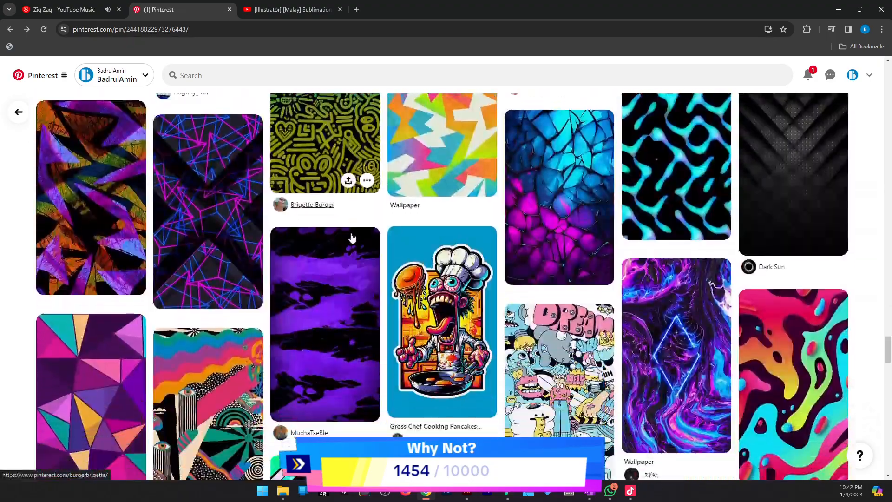
scroll(352, 237, up, 3)
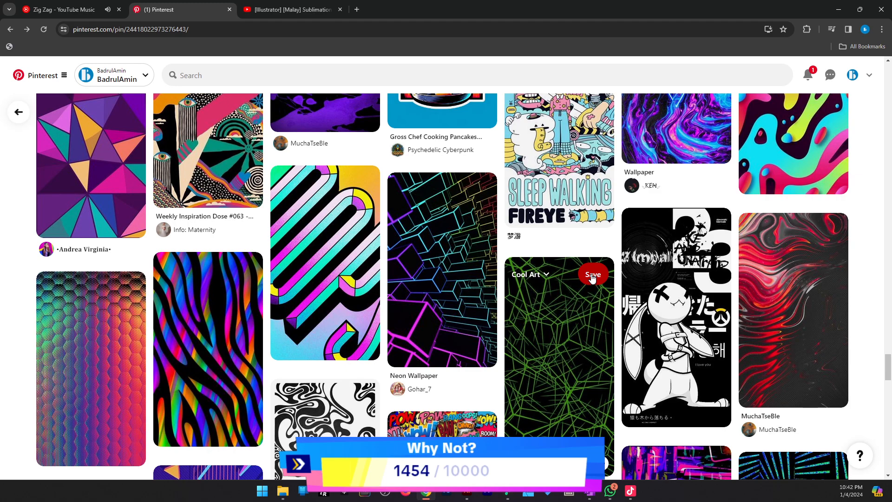
scroll(510, 288, down, 15)
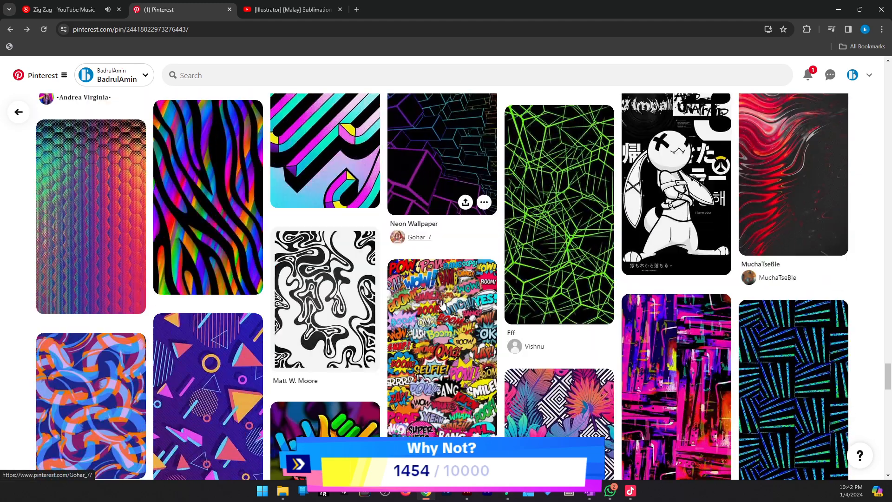
scroll(443, 304, down, 15)
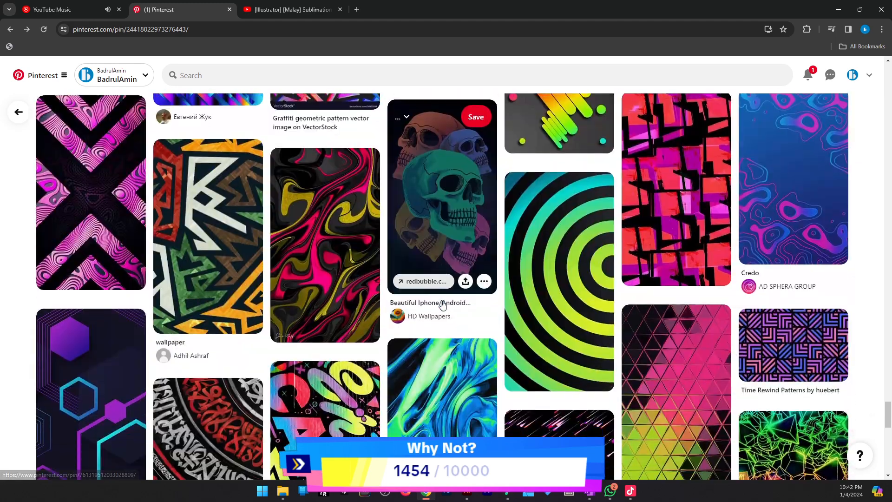
scroll(443, 305, down, 15)
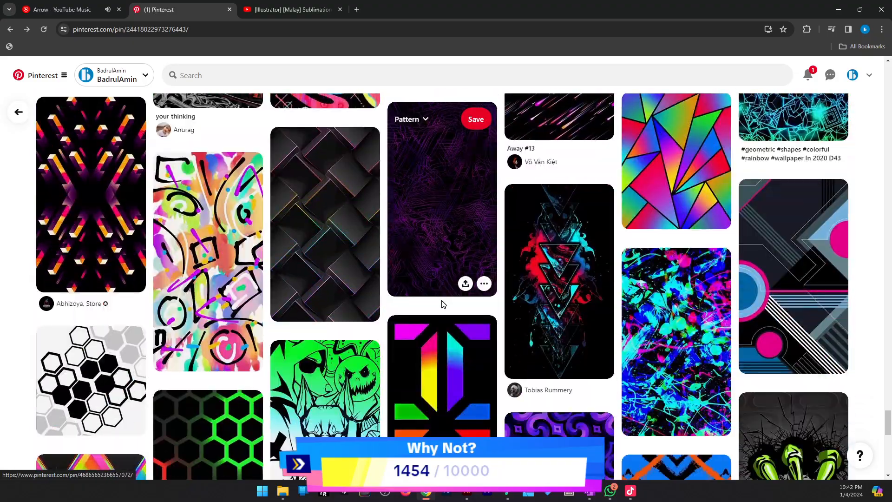
scroll(442, 304, down, 15)
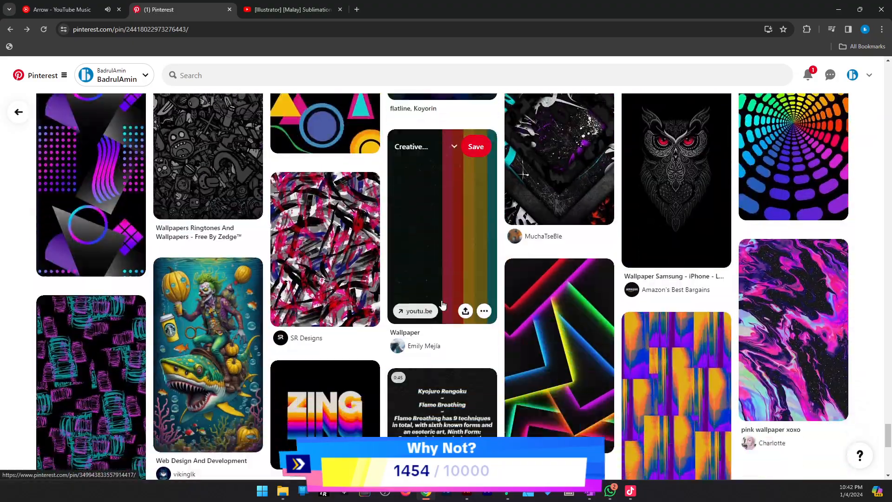
scroll(442, 304, up, 4)
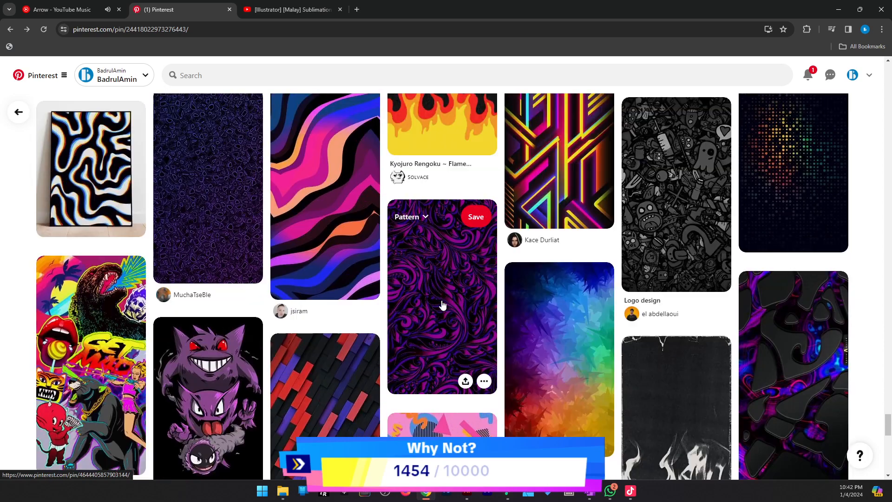
scroll(529, 295, down, 4)
scroll(431, 331, down, 7)
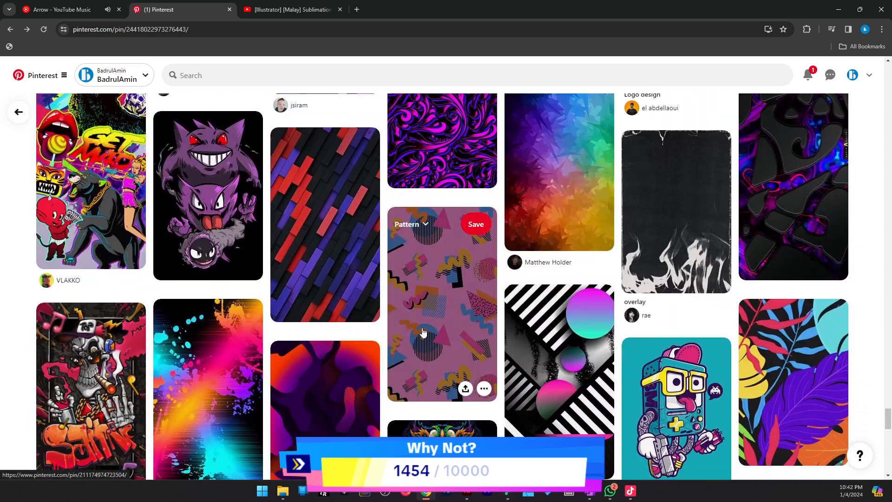
scroll(401, 338, down, 9)
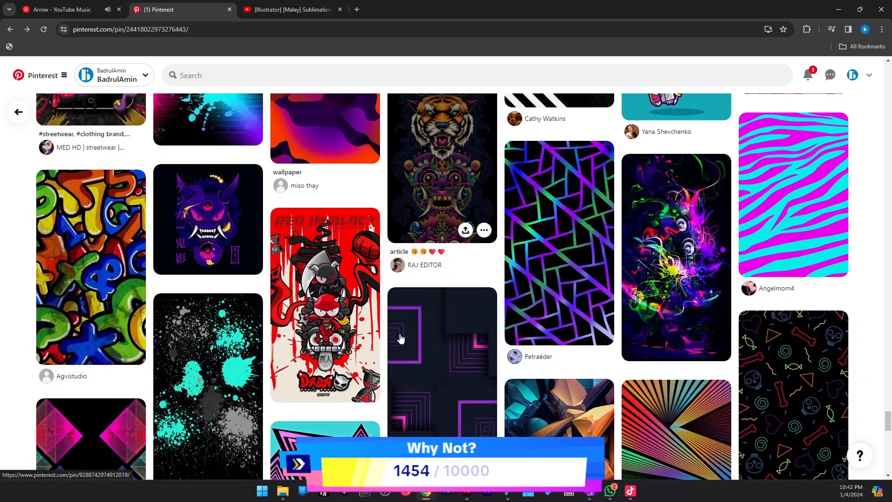
scroll(456, 328, down, 8)
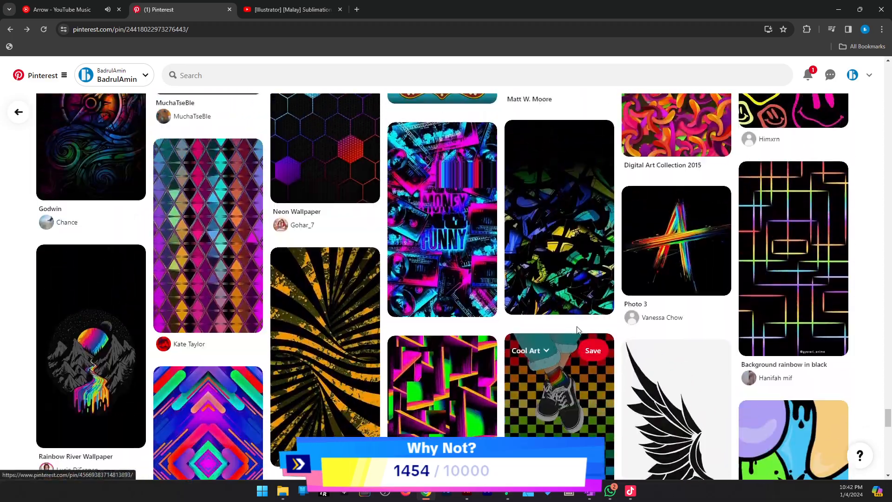
scroll(577, 329, down, 7)
scroll(577, 330, down, 10)
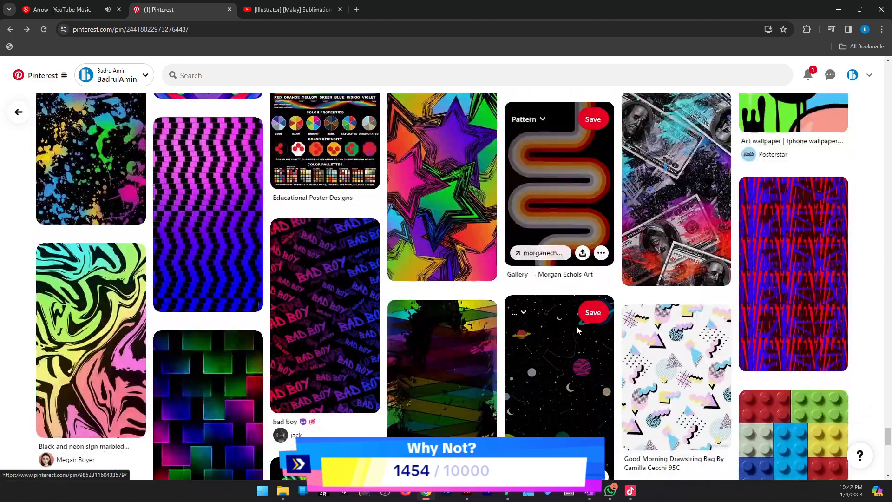
scroll(578, 330, down, 4)
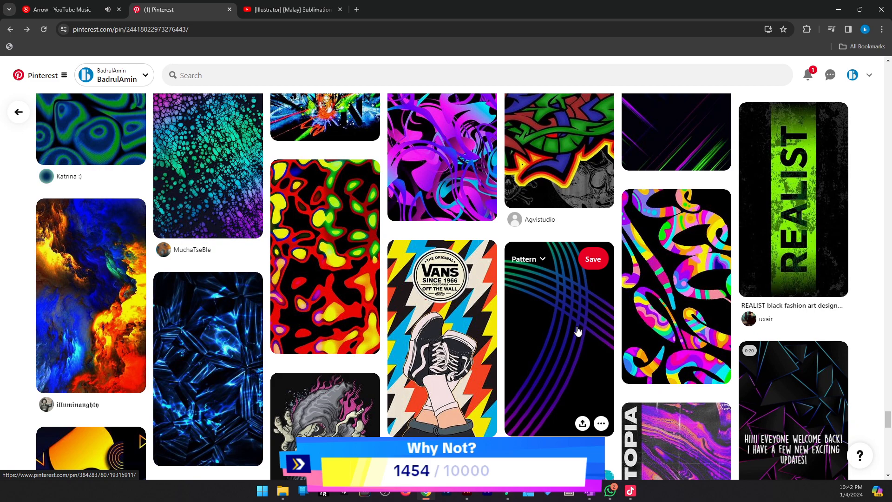
scroll(577, 330, down, 9)
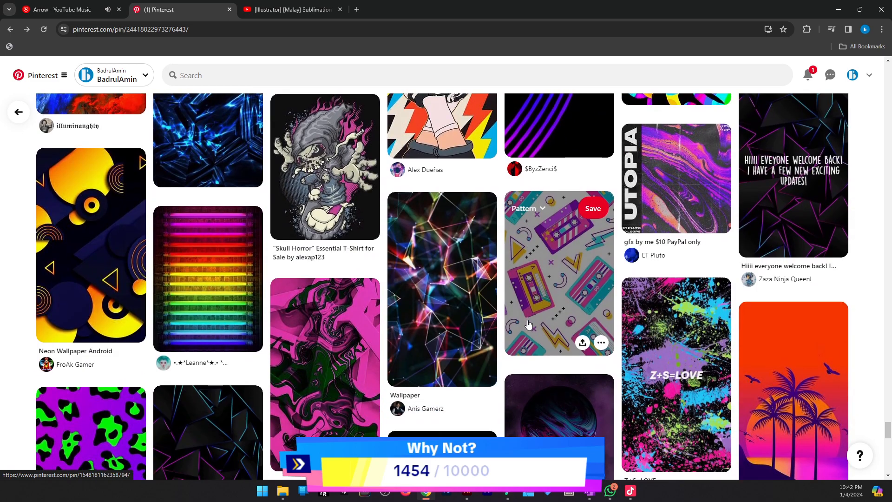
scroll(528, 325, down, 4)
scroll(528, 324, down, 4)
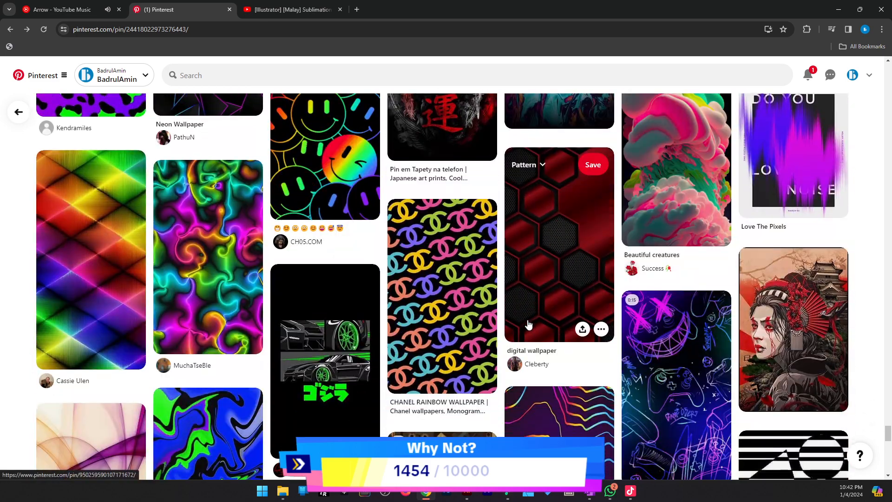
scroll(528, 324, up, 4)
Open the black and red Japanese kanji pin and copy its image.
click(454, 255)
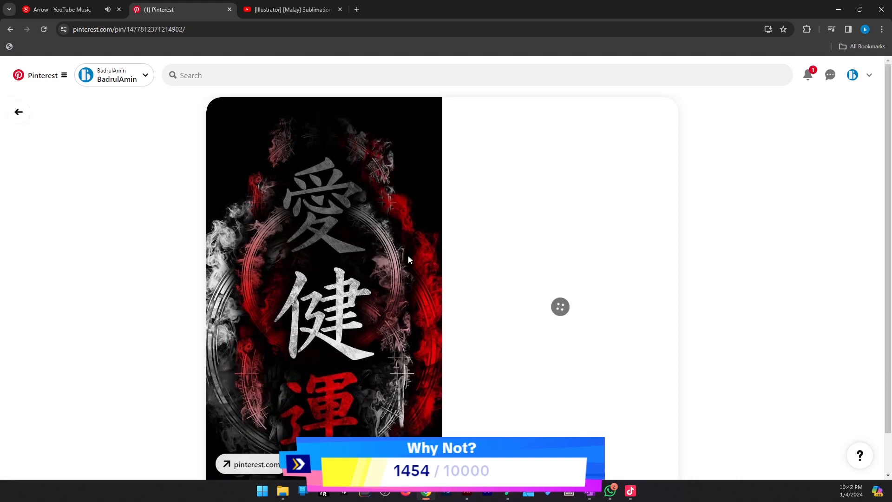
right_click(391, 264)
click(447, 297)
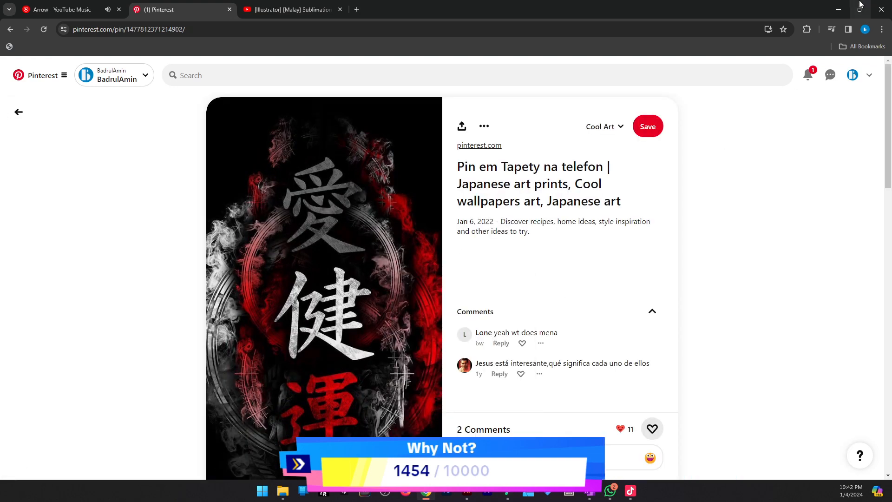
Switch to Illustrator, paste the kanji image, and place it flush against the right edge of the triangle shard pattern.
click(849, 7)
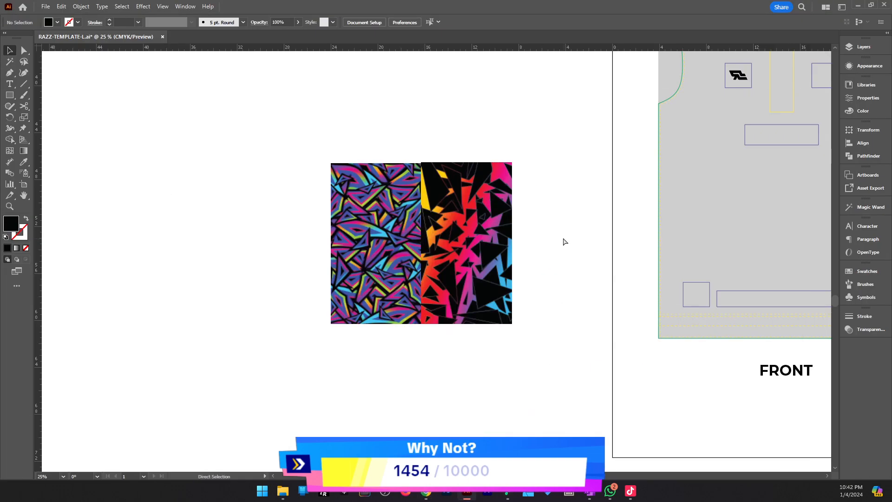
key(ctrl+v)
drag(472, 262, 603, 251)
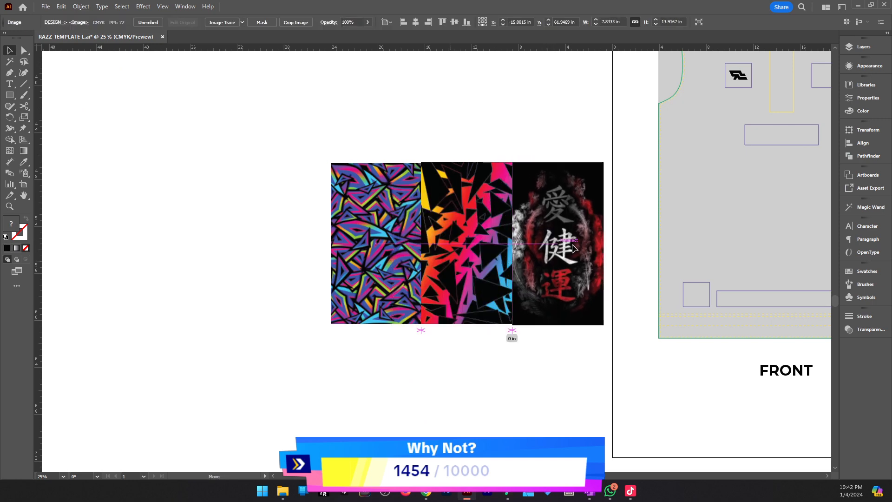
Select all three reference images together, move them up beside the front panel's upper part, and deselect them.
key(ctrl+minus)
drag(471, 315, 302, 242)
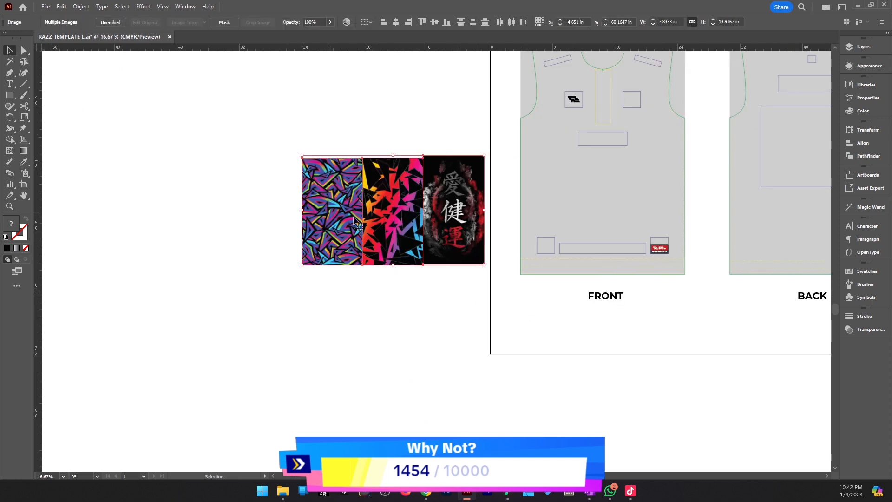
drag(436, 238, 482, 186)
key(z)
click(419, 180)
click(419, 179)
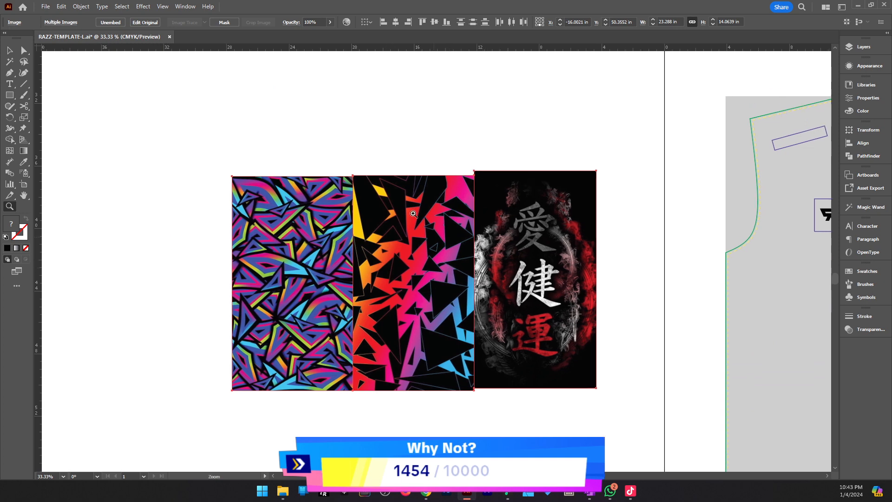
key(v)
click(394, 139)
Examine the blue and pink line pattern up close, studying its angular shapes, black outlines and colour bands alongside the neighbouring references.
key(z)
click(328, 289)
drag(411, 301, 490, 267)
click(399, 271)
key(v)
key(z)
click(511, 168)
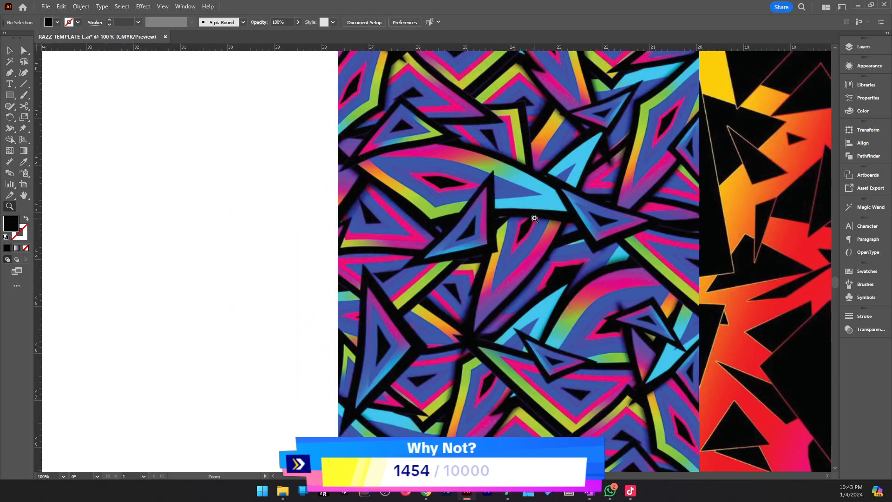
drag(429, 260, 491, 258)
drag(657, 287, 542, 271)
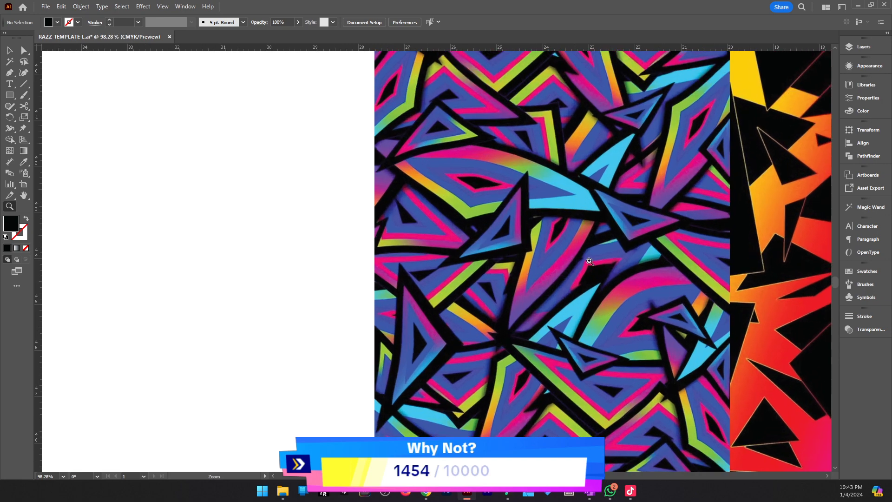
drag(633, 279, 487, 285)
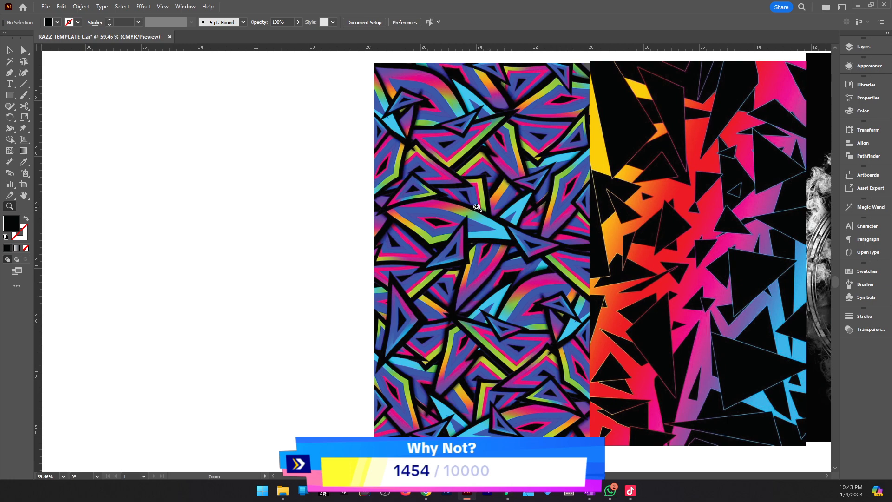
click(456, 222)
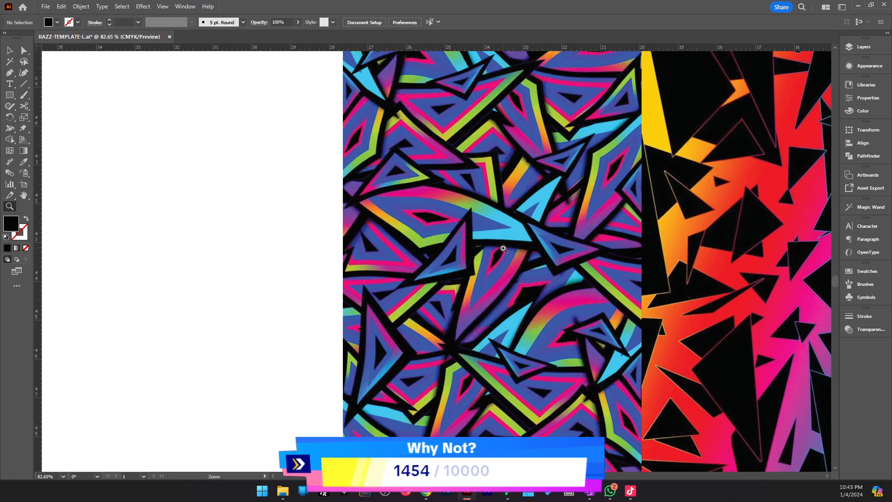
alt+click(537, 251)
click(472, 249)
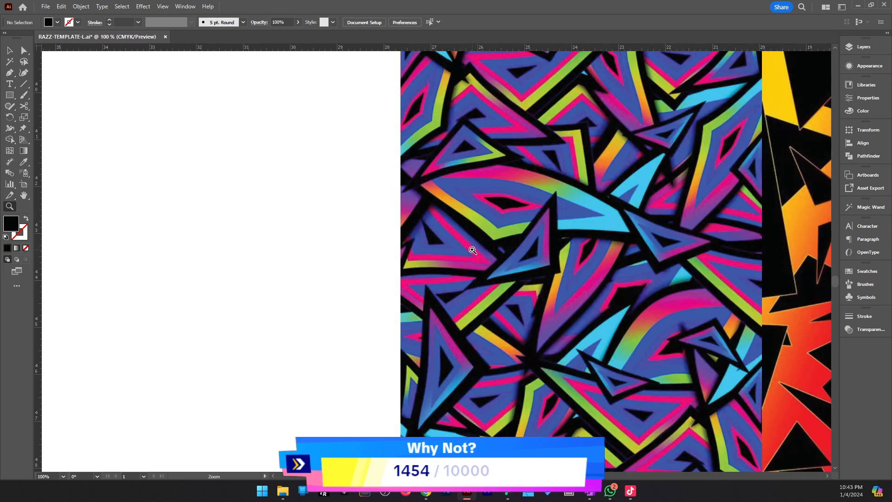
drag(607, 258, 534, 267)
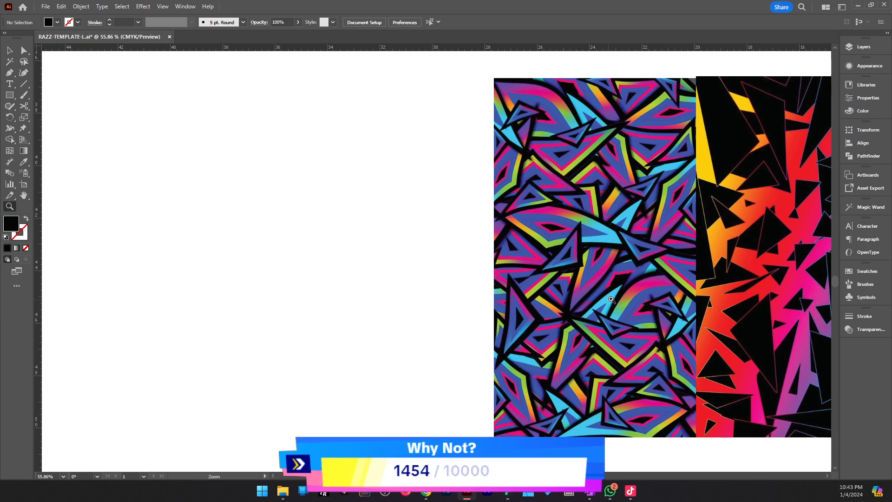
scroll(646, 289, right, 5)
scroll(639, 278, down, 4)
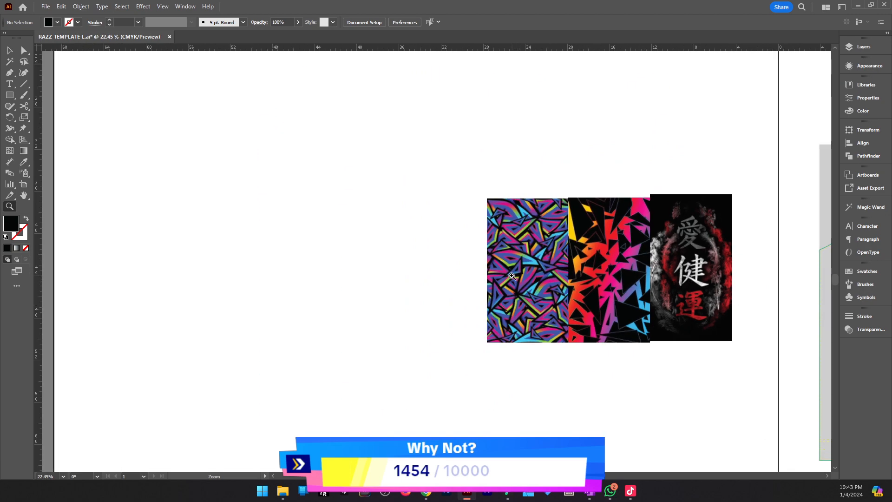
drag(570, 278, 661, 275)
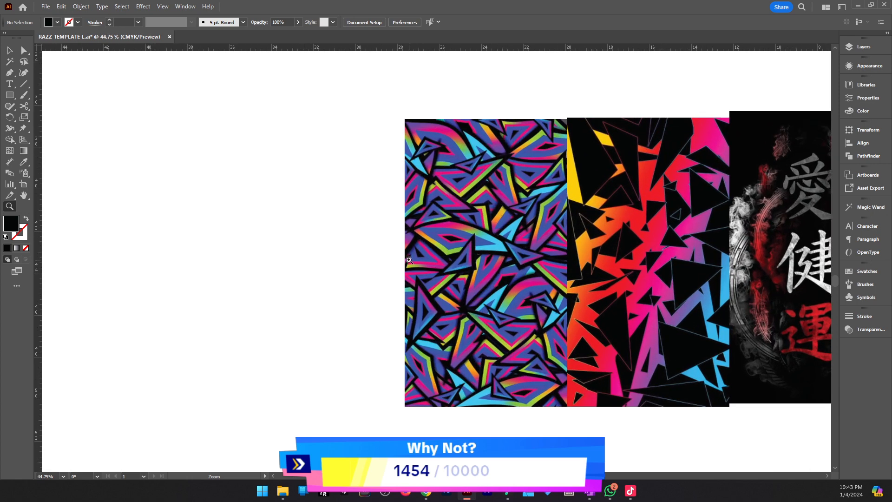
drag(444, 260, 472, 261)
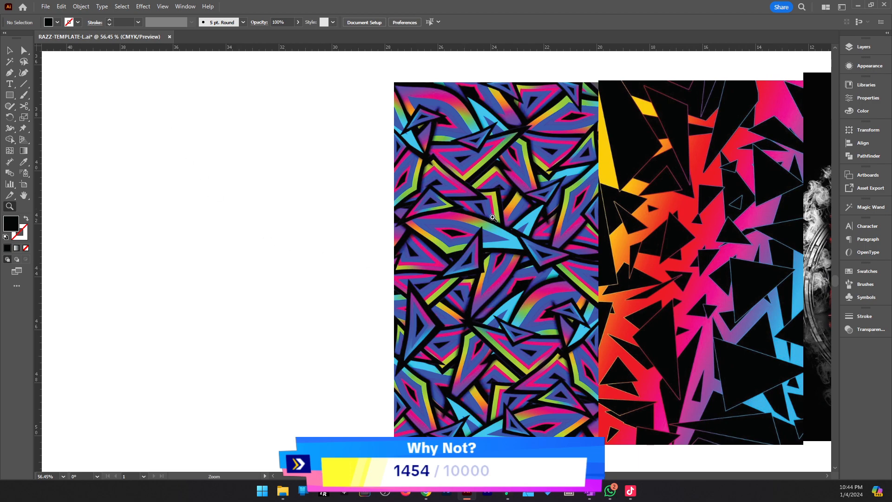
drag(511, 281, 587, 277)
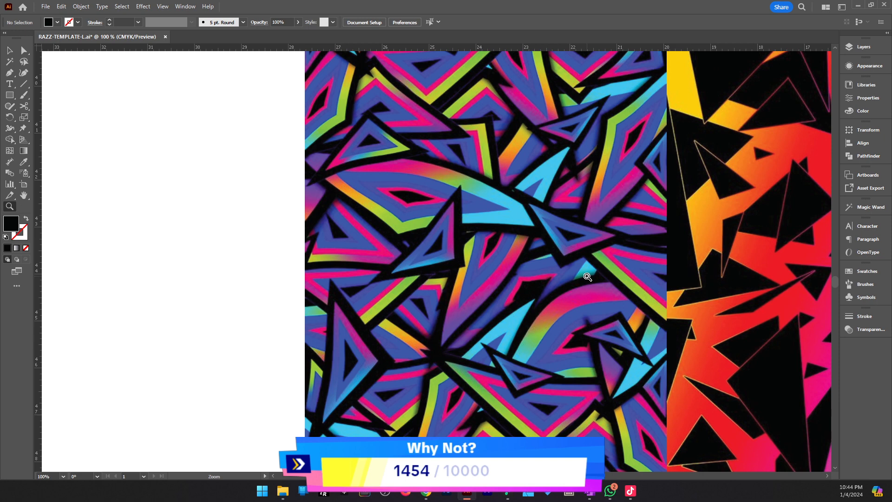
drag(655, 273, 557, 264)
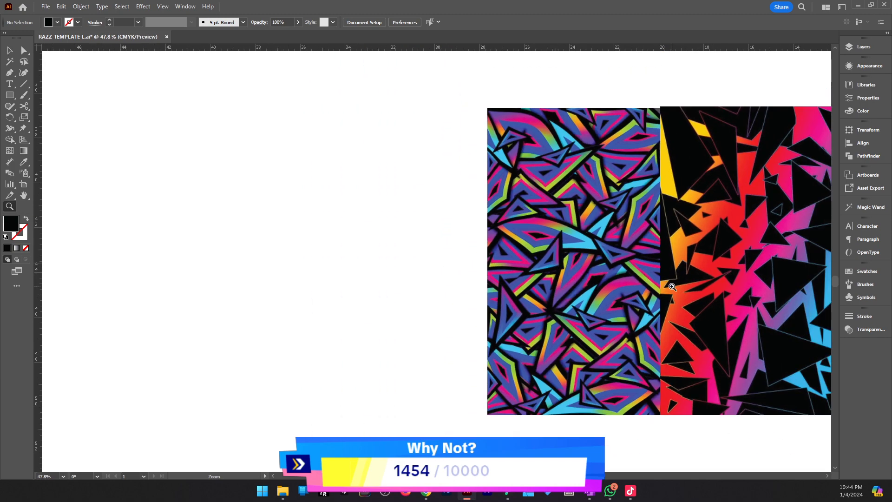
drag(672, 287, 506, 282)
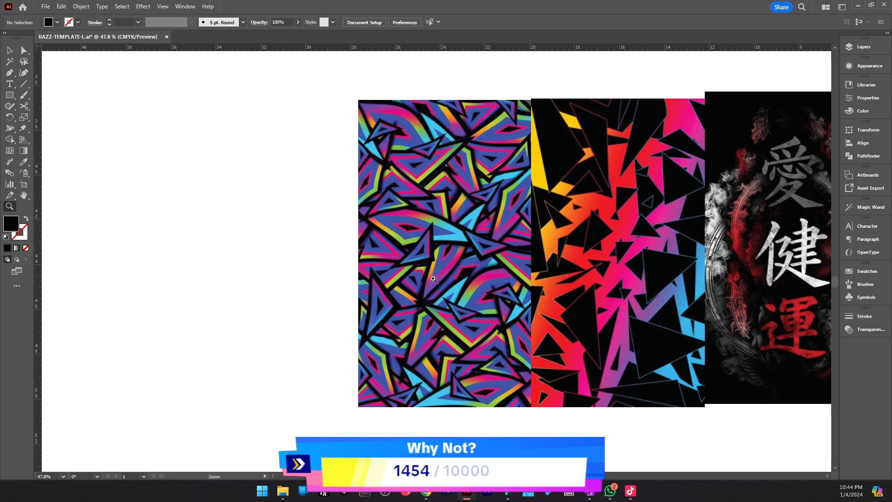
drag(421, 281, 451, 273)
key(v)
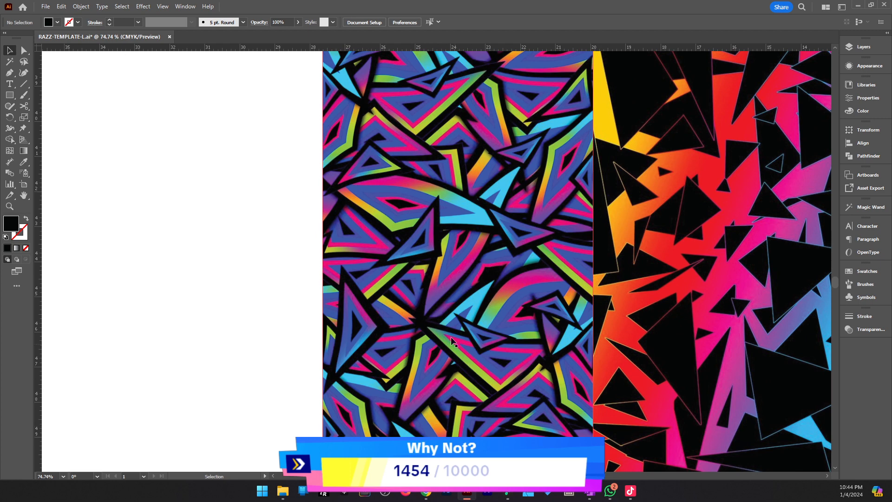
Cycle through the shape tools and activate the Polygon tool.
drag(9, 94, 42, 106)
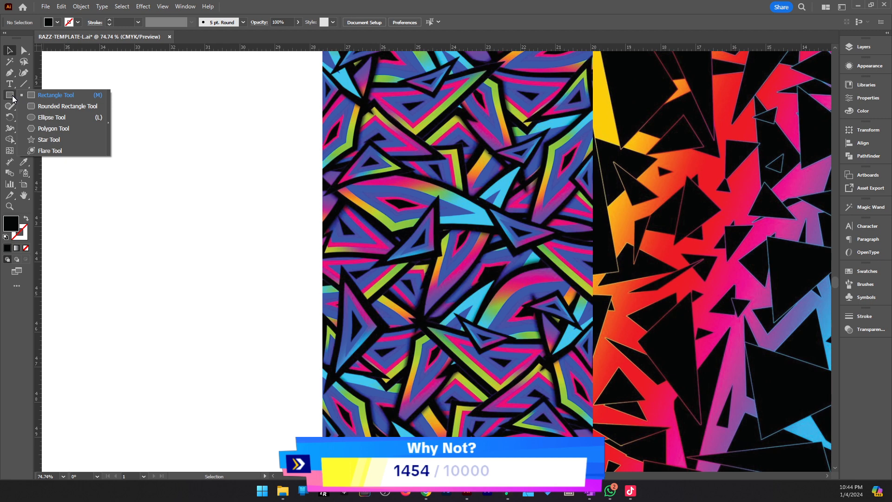
click(67, 106)
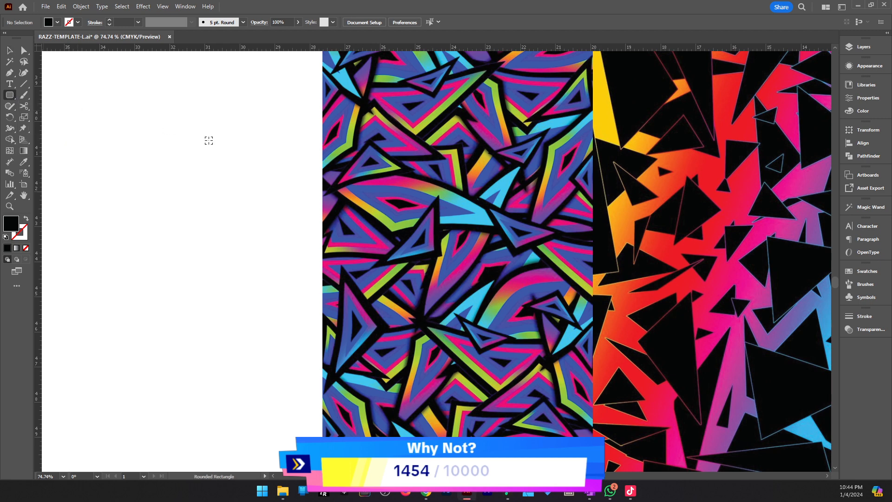
alt+click(12, 99)
alt+click(12, 99)
alt+click(12, 99)
alt+click(12, 99)
alt+click(12, 100)
alt+click(12, 100)
alt+click(12, 100)
Draw a three-sided black polygon about 3.23 in wide and 2.8 in high in the empty area beside the blue and pink line pattern.
drag(143, 202, 208, 275)
key(Down)
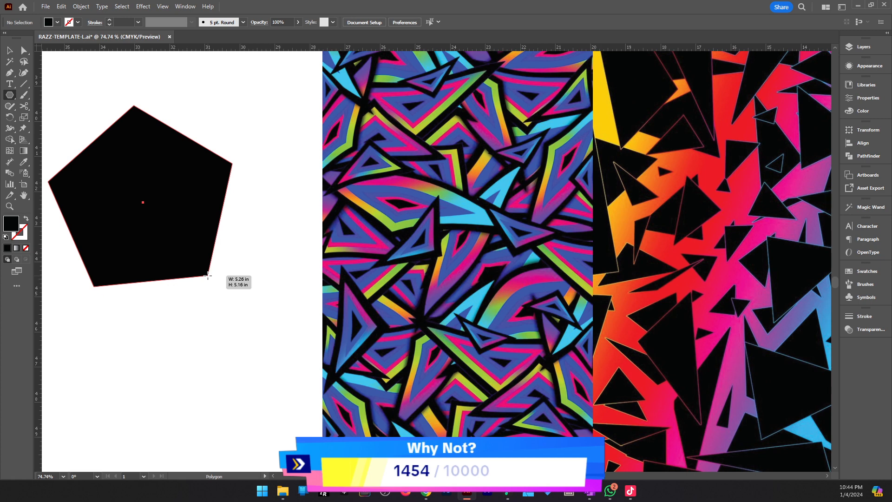
key(Down)
key(Down)
drag(207, 275, 228, 247)
key(Up)
key(Up)
key(Up)
key(Down)
key(Down)
key(Down)
key(Up)
key(Up)
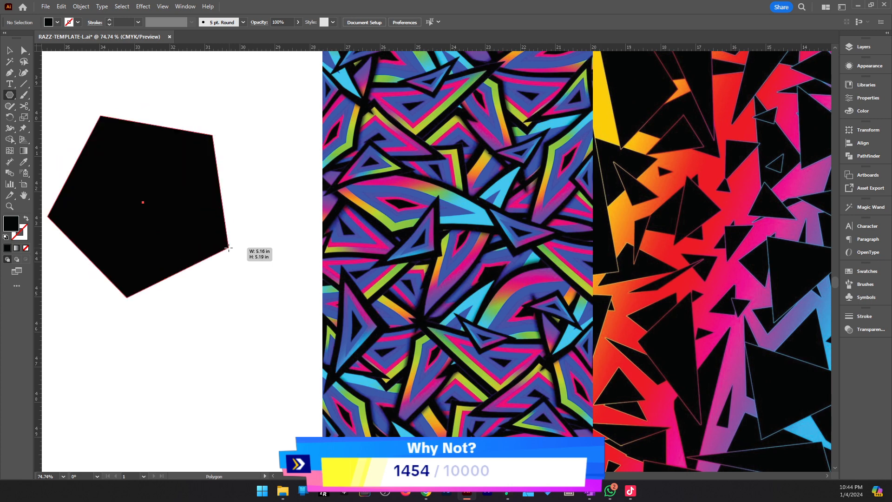
key(Up)
key(Up)
key(Up)
key(Down)
key(Down)
key(Down)
key(Up)
key(Up)
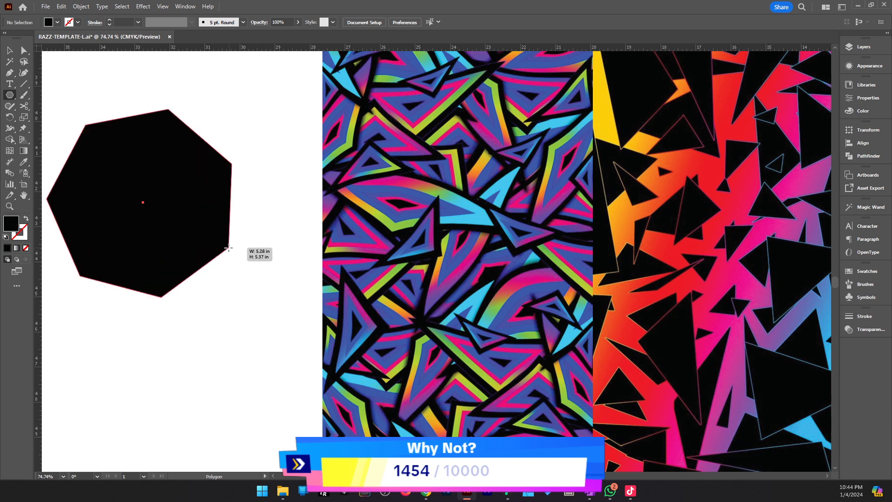
key(Down)
key(Down)
key(Down)
key(Down)
mouse_move(228, 247)
mouse_down()
mouse_move(215, 238)
mouse_move(239, 257)
mouse_up()
key(v)
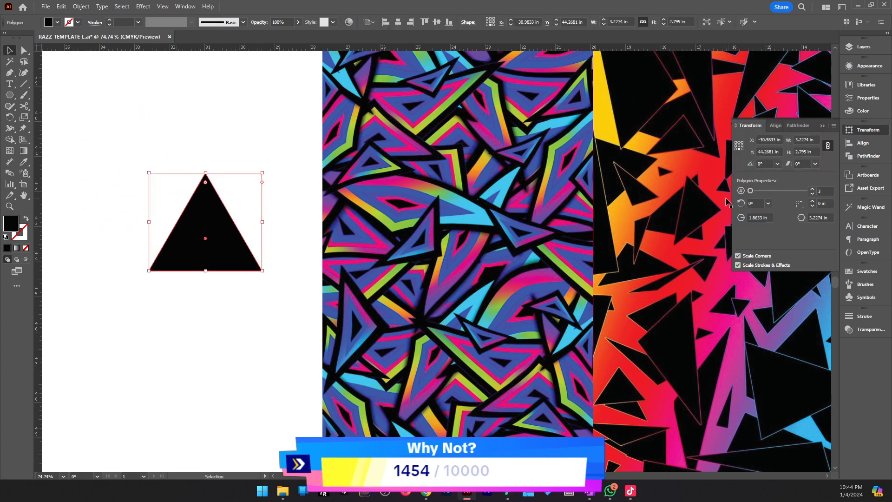
drag(303, 195, 346, 208)
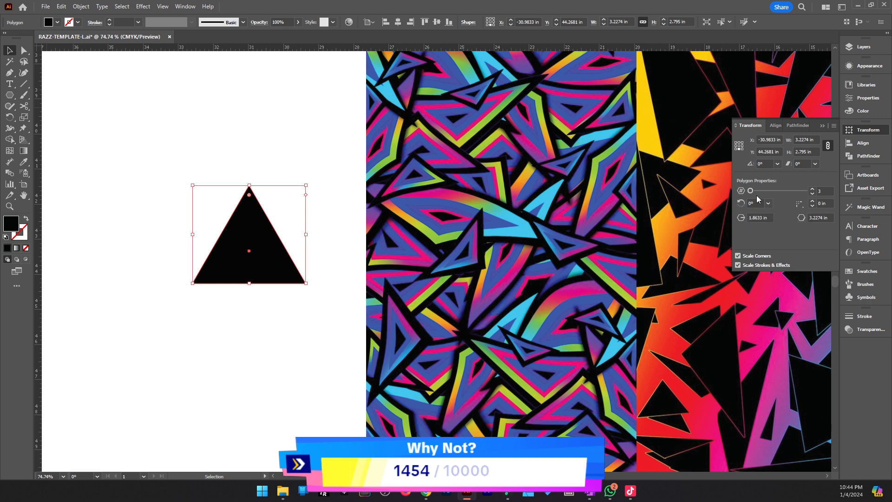
drag(750, 191, 767, 191)
drag(771, 194, 749, 193)
click(9, 94)
drag(246, 342, 316, 397)
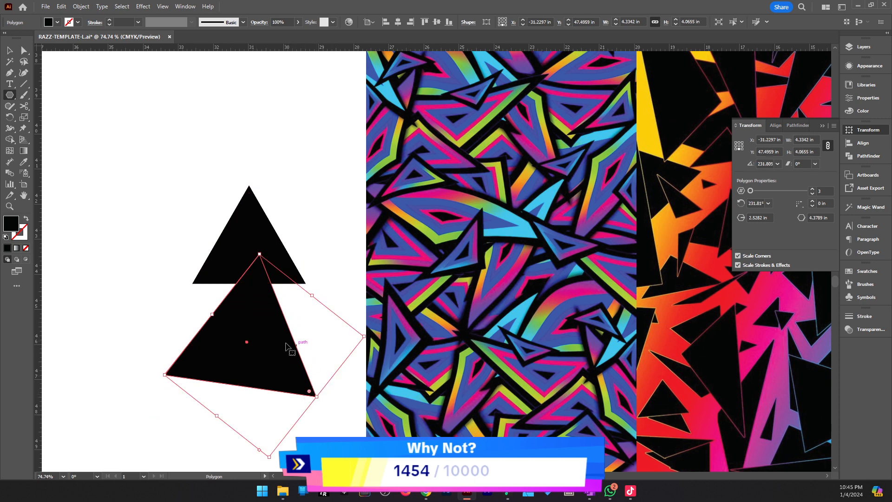
key(v)
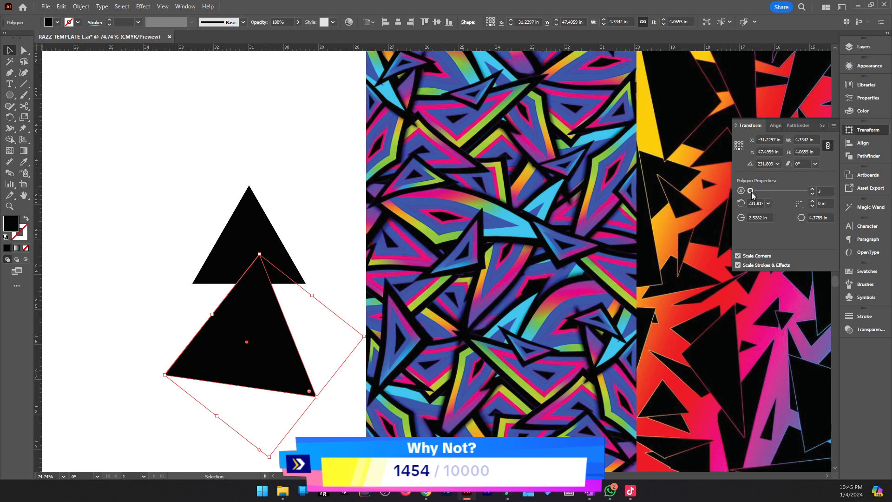
drag(751, 190, 724, 201)
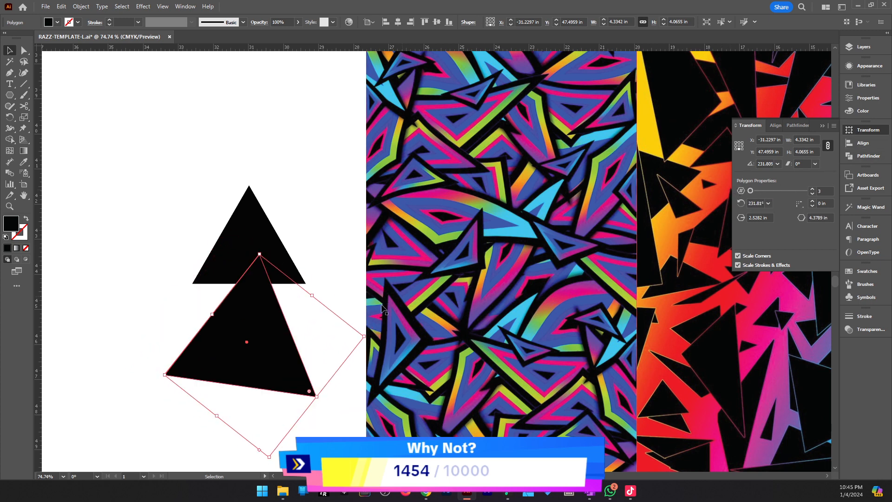
drag(281, 371, 289, 399)
key(Delete)
Flatten the black triangle by lowering its apex until it is about 1.53 in high, and deselect it.
click(270, 260)
key(z)
click(437, 238)
drag(321, 303, 375, 307)
key(v)
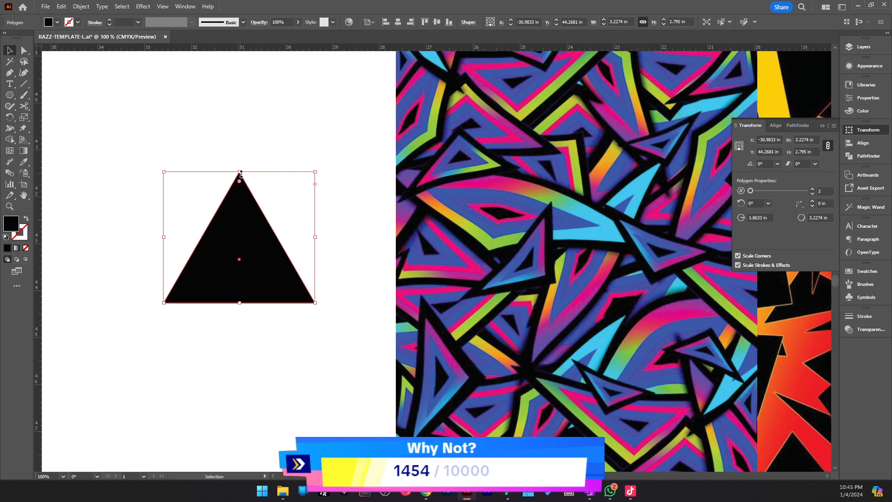
drag(240, 173, 241, 231)
click(304, 215)
key(z)
alt+click(312, 264)
click(319, 300)
drag(463, 296, 416, 341)
key(v)
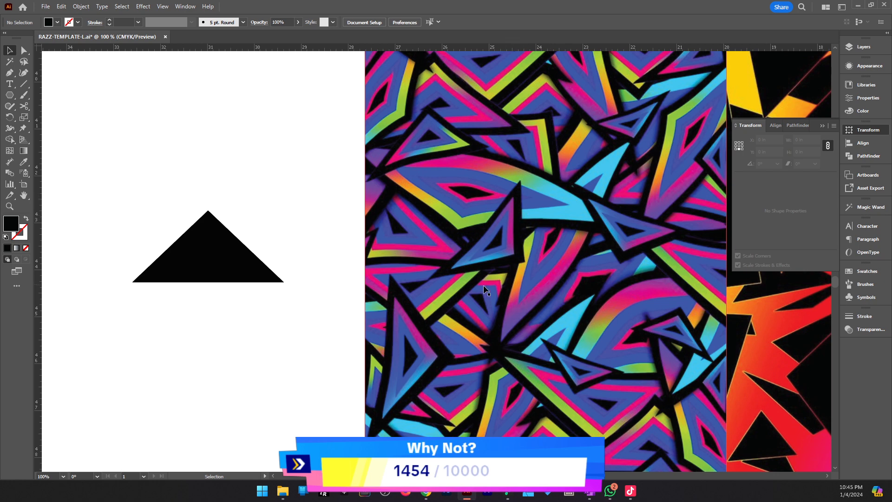
Duplicate the flattened triangle about 6.9 in to its left at the same height.
drag(256, 321, 383, 333)
key(z)
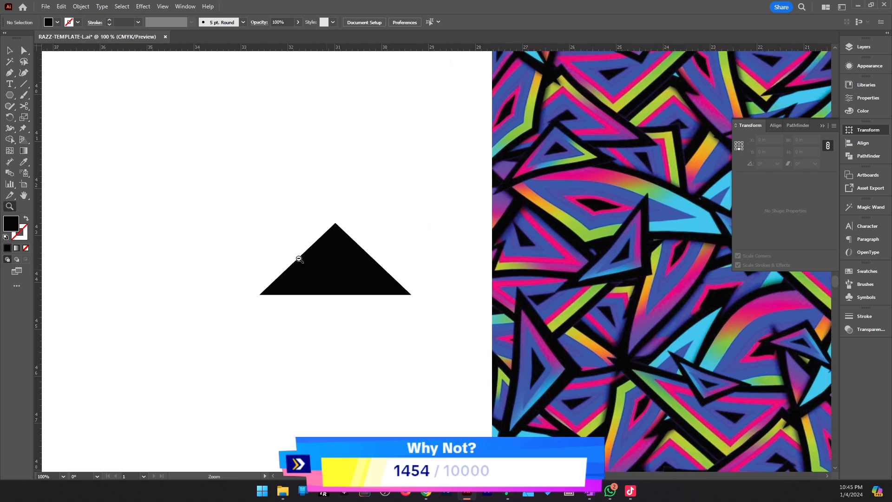
alt+click(300, 258)
key(v)
drag(476, 274, 261, 261)
drag(561, 318, 461, 324)
key(z)
click(370, 285)
drag(560, 313, 447, 349)
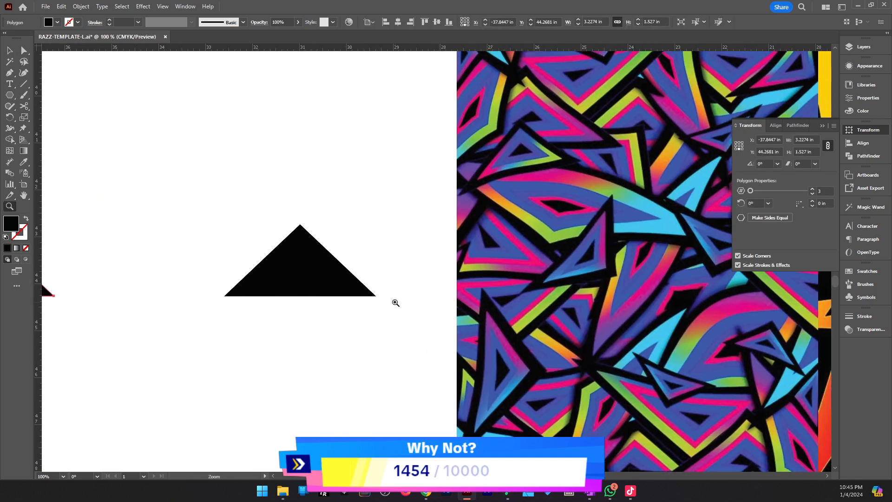
alt+click(395, 302)
click(416, 264)
scroll(405, 300, up, 2)
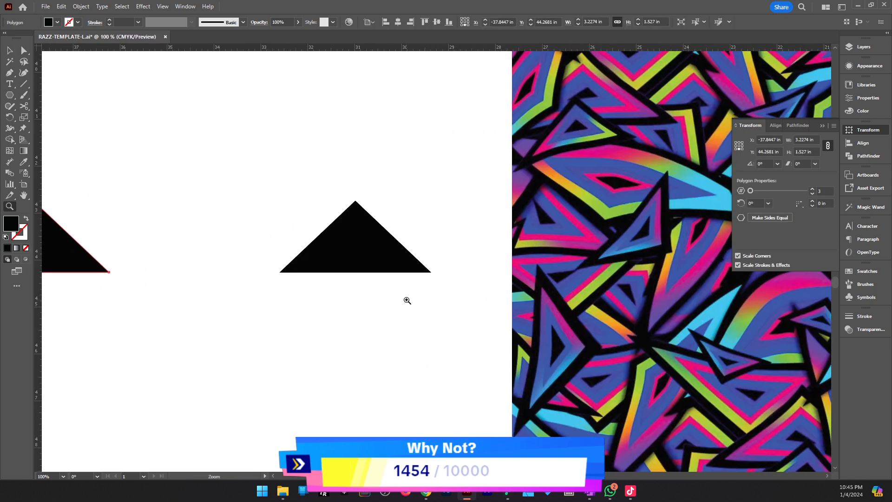
Apply a horizontal Wave warp to the triangle nearest the pattern, with bend -23%, horizontal distortion 12% and vertical distortion 24%.
key(v)
click(397, 274)
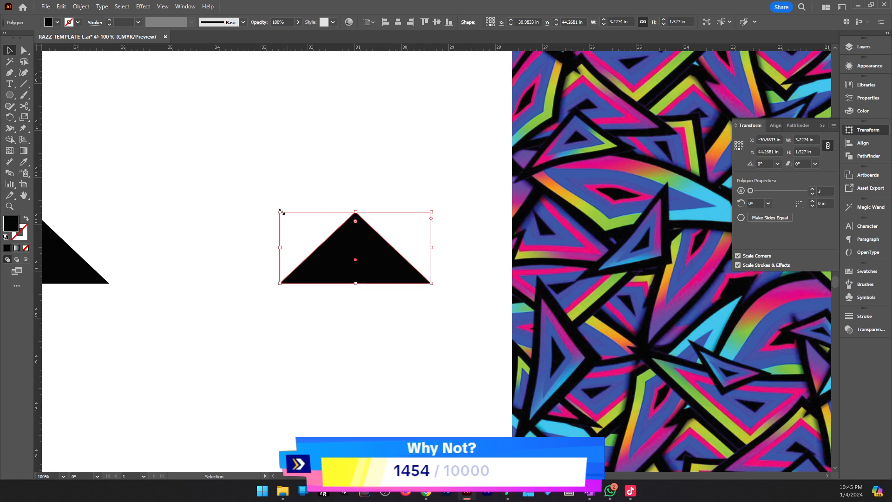
click(143, 7)
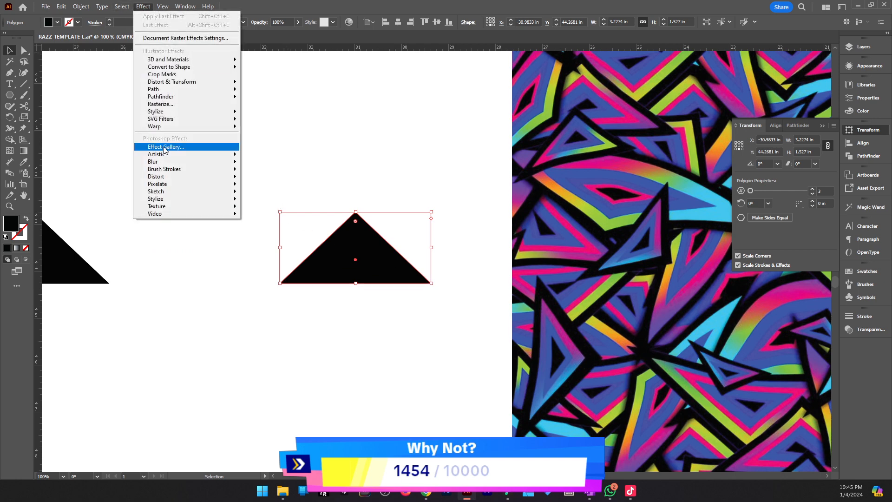
mouse_move(209, 127)
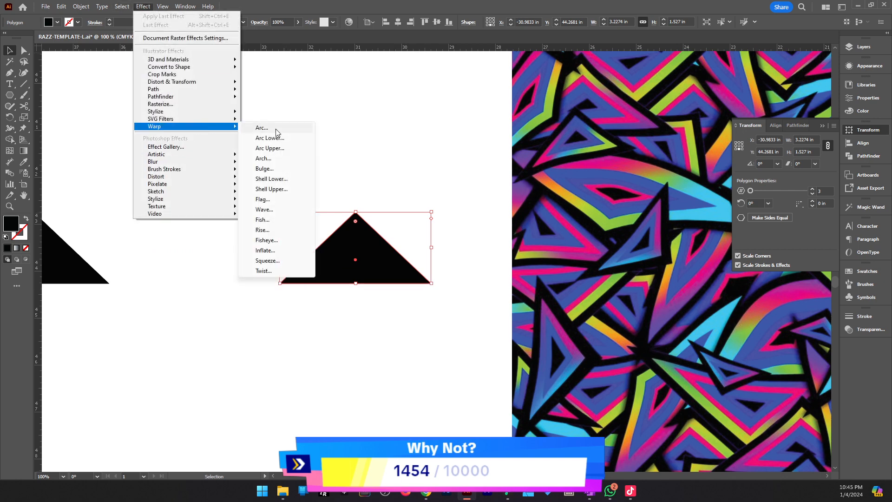
click(264, 209)
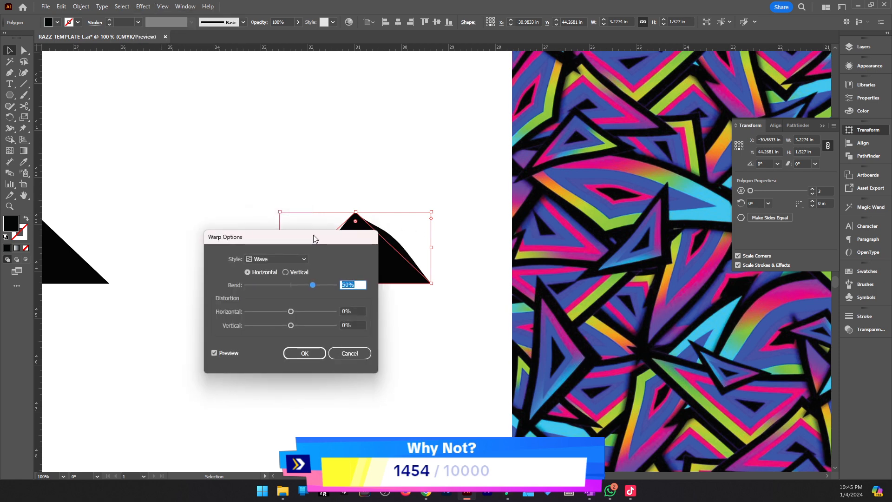
drag(311, 235, 589, 275)
drag(590, 321, 584, 364)
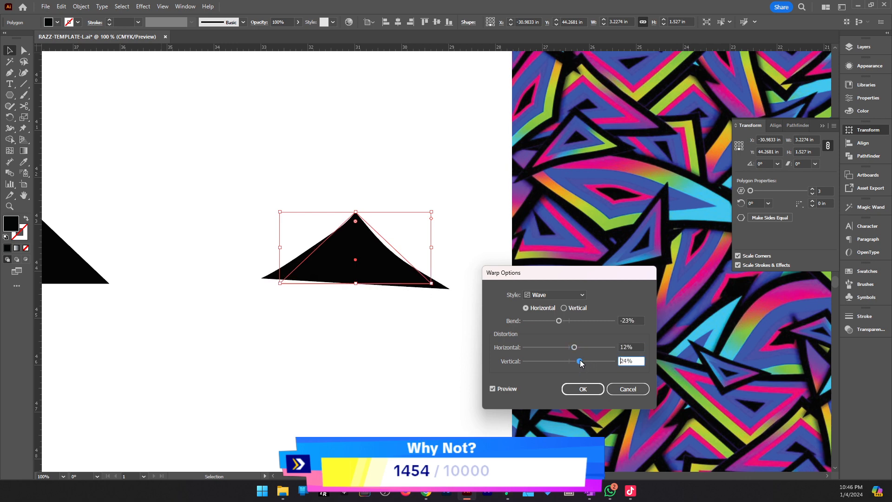
click(583, 389)
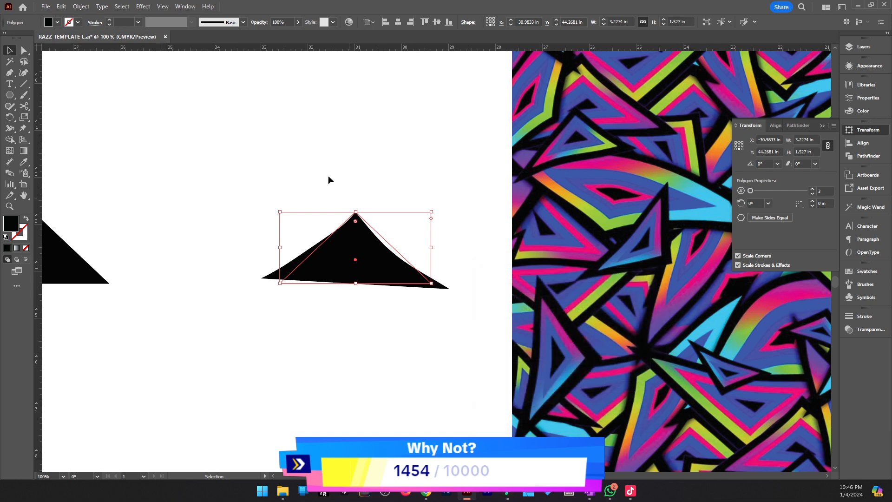
Try expanding the warped triangle's appearance, and shift the triangle slightly upward.
click(82, 6)
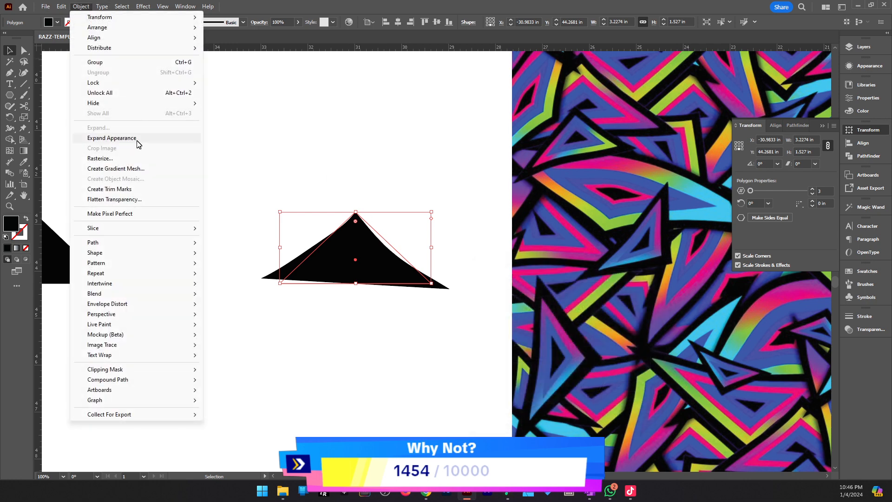
click(190, 137)
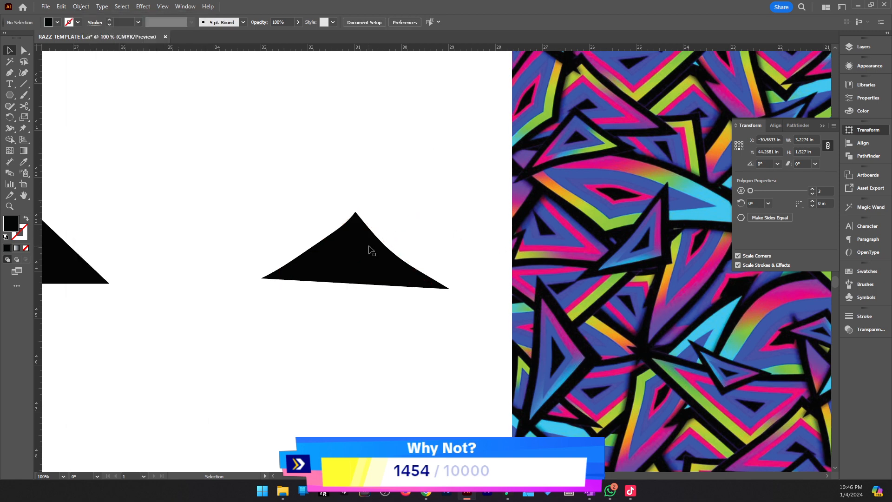
mouse_move(331, 261)
mouse_down()
mouse_move(341, 268)
mouse_move(342, 248)
mouse_up()
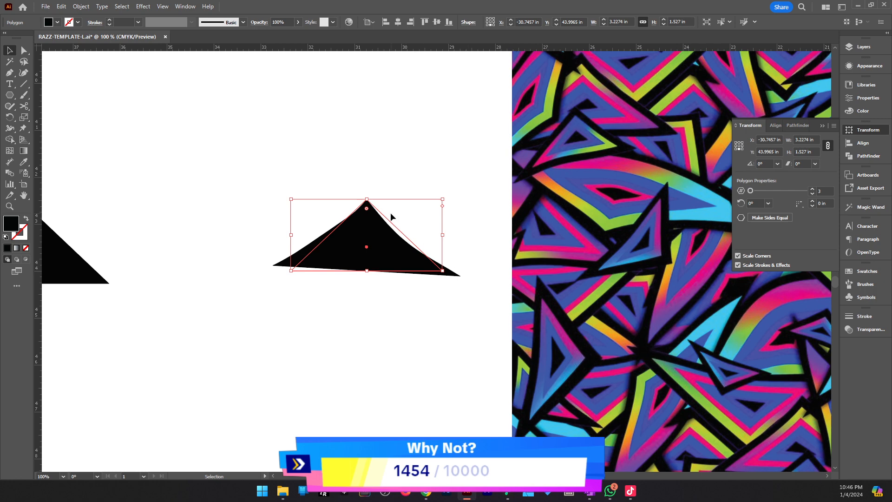
Toggle the visibility of the Wave warp off and on in the triangle's appearance attributes to compare the shapes.
click(868, 66)
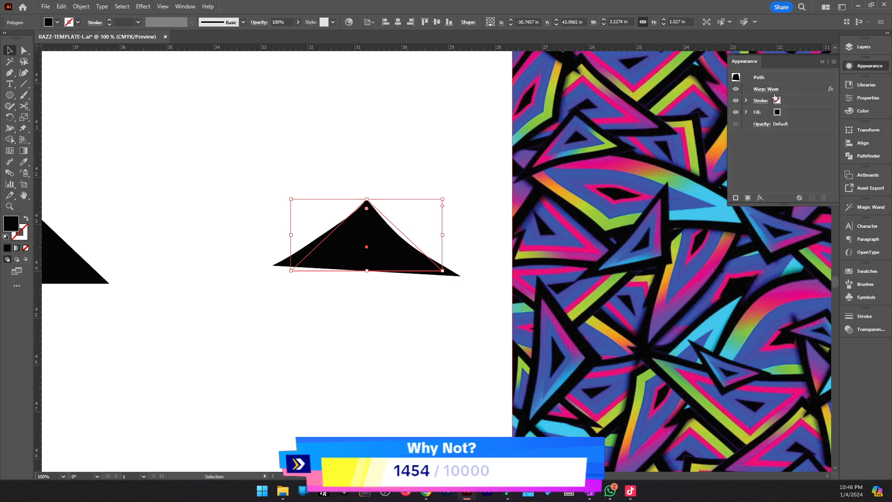
click(735, 89)
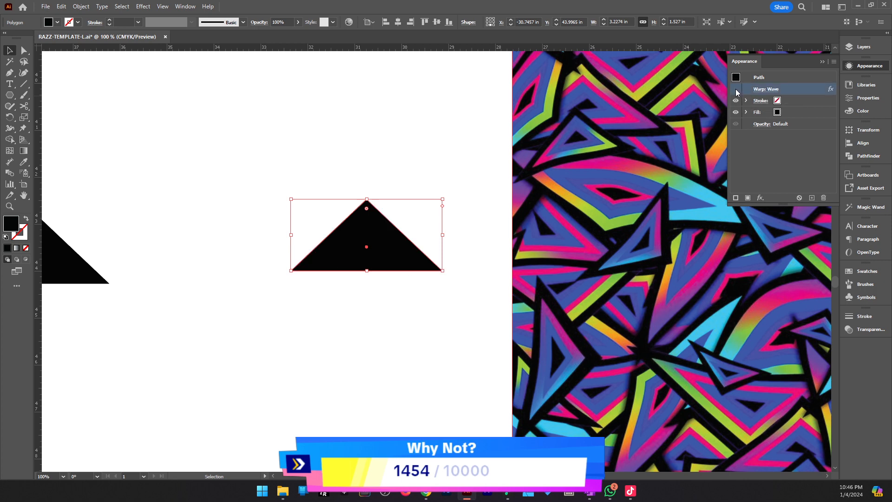
click(736, 89)
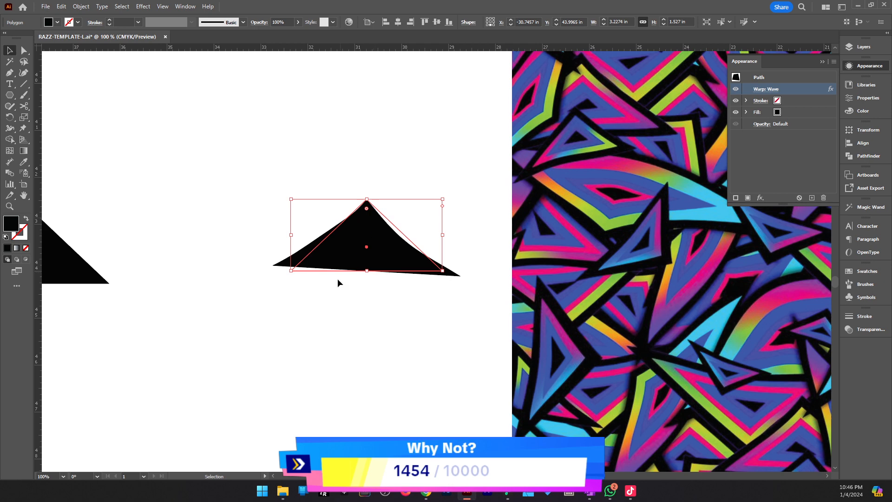
Keep a copy of the warped triangle above the plain one, move the original lower, and expand its appearance into an editable path.
scroll(481, 273, left, 3)
mouse_move(482, 273)
mouse_down()
mouse_move(161, 170)
mouse_move(404, 304)
mouse_move(413, 317)
mouse_up()
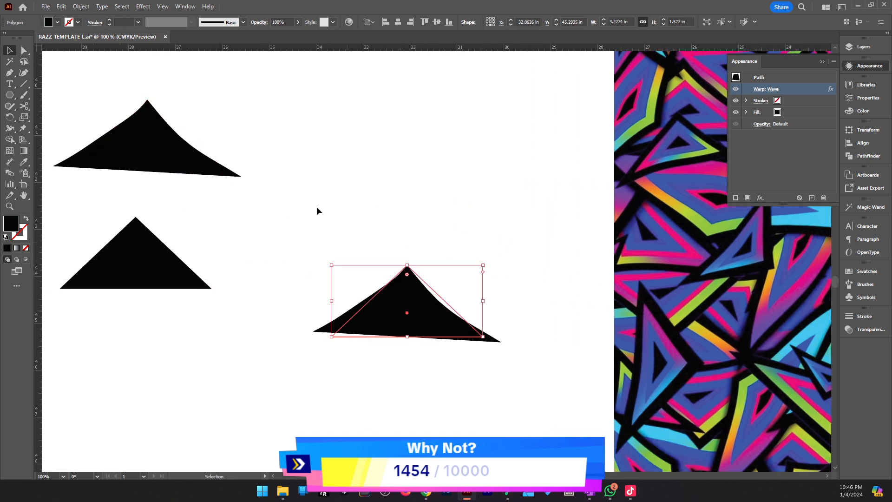
click(81, 6)
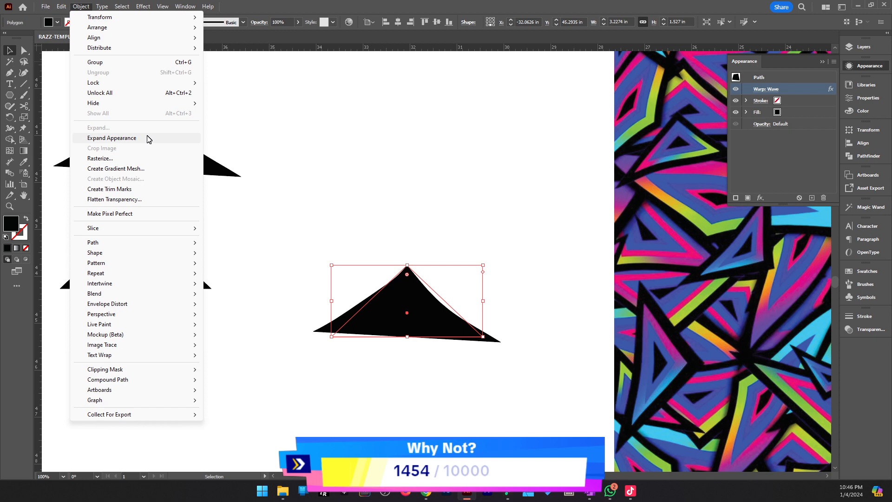
click(147, 138)
click(433, 238)
key(z)
alt+click(477, 280)
alt+click(477, 279)
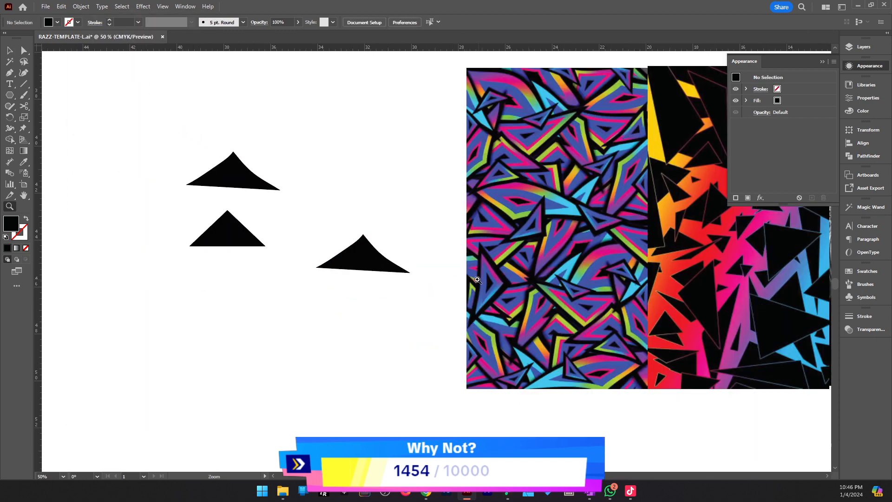
click(430, 255)
click(420, 255)
key(v)
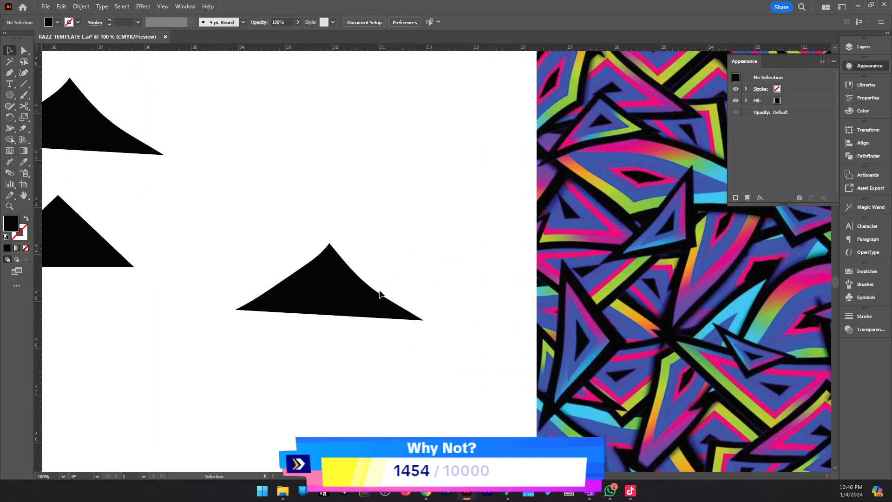
click(356, 300)
Examine the expanded triangle and the blue-purple triangle motif in the line pattern up close, studying its nested shapes and black core.
key(z)
click(588, 216)
drag(460, 285, 621, 277)
alt+click(297, 308)
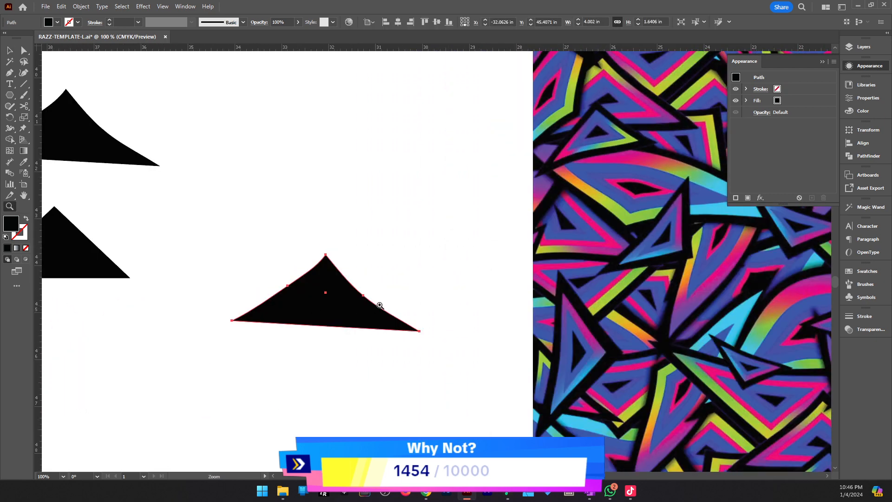
scroll(430, 302, left, 3)
key(v)
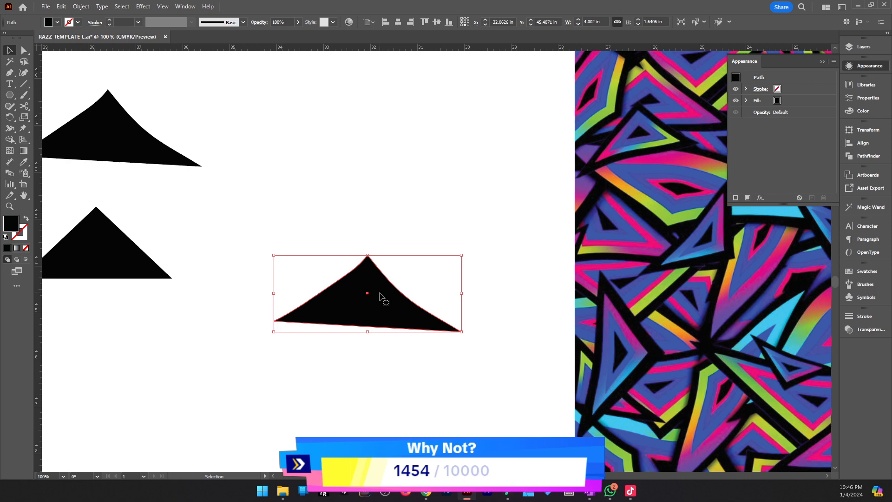
key(z)
click(643, 247)
click(502, 248)
click(415, 270)
click(504, 261)
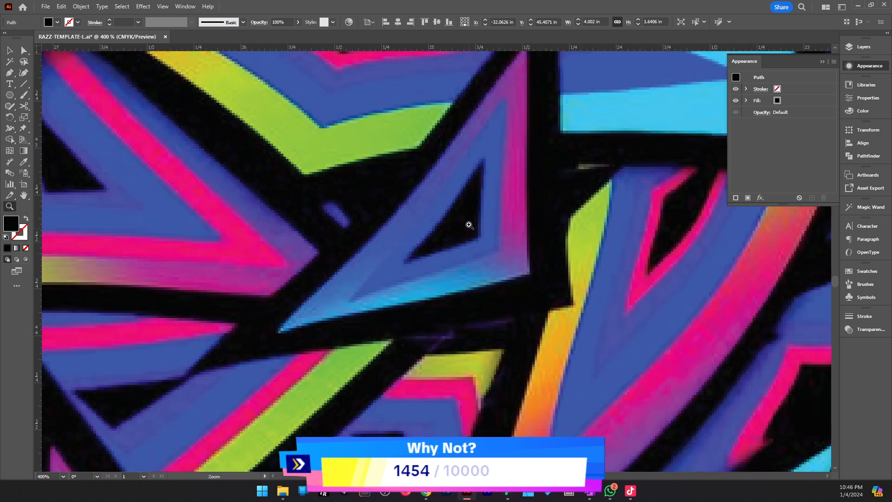
drag(485, 219, 550, 249)
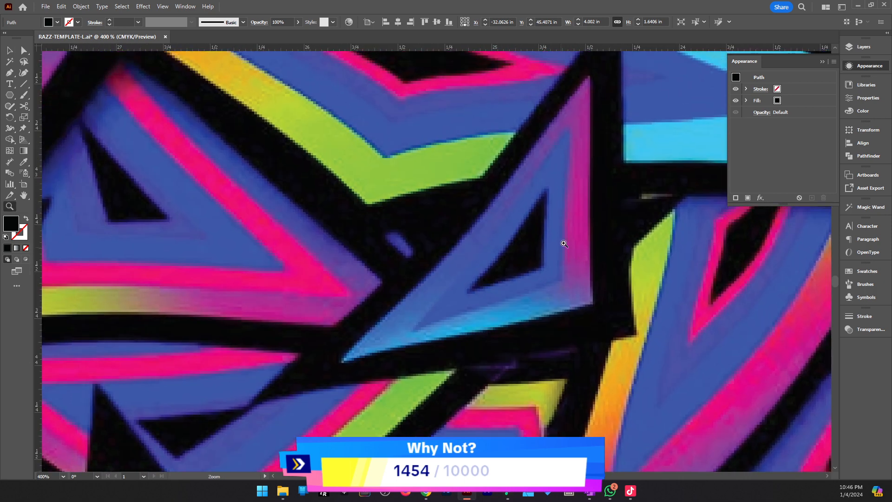
Trace the outline of the blue-purple triangle motif in the reference pattern with black Paintbrush strokes.
key(b)
mouse_move(569, 199)
mouse_down()
mouse_move(551, 237)
mouse_move(558, 229)
mouse_up()
mouse_move(587, 81)
mouse_down()
mouse_move(588, 302)
mouse_move(394, 341)
mouse_move(382, 326)
mouse_up()
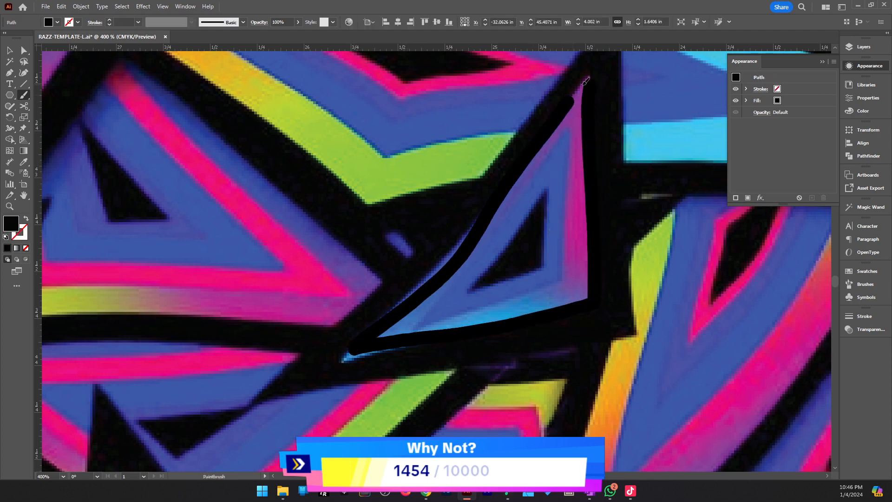
Offset the path of the expanded warped triangle by -0.1875 in with miter joins to create a smaller triangle inside it.
key(z)
alt+click(385, 301)
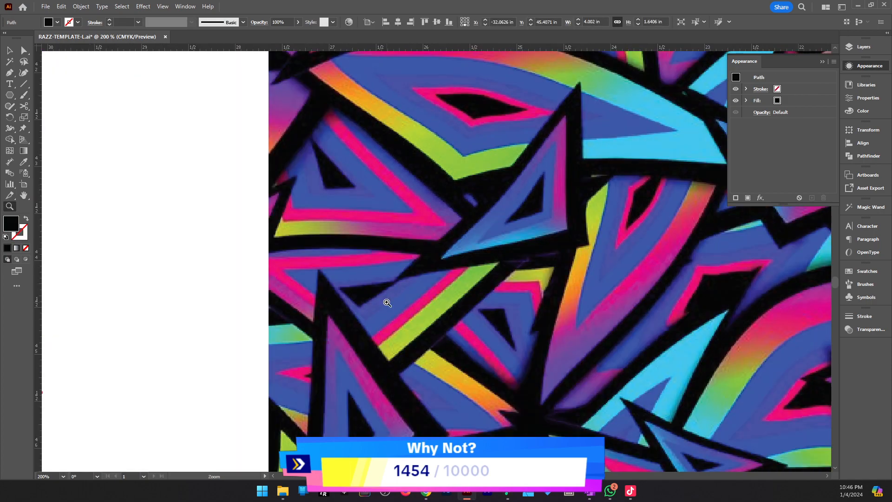
alt+click(387, 302)
drag(316, 234, 328, 259)
key(v)
click(329, 255)
click(288, 265)
scroll(210, 106, down, 1)
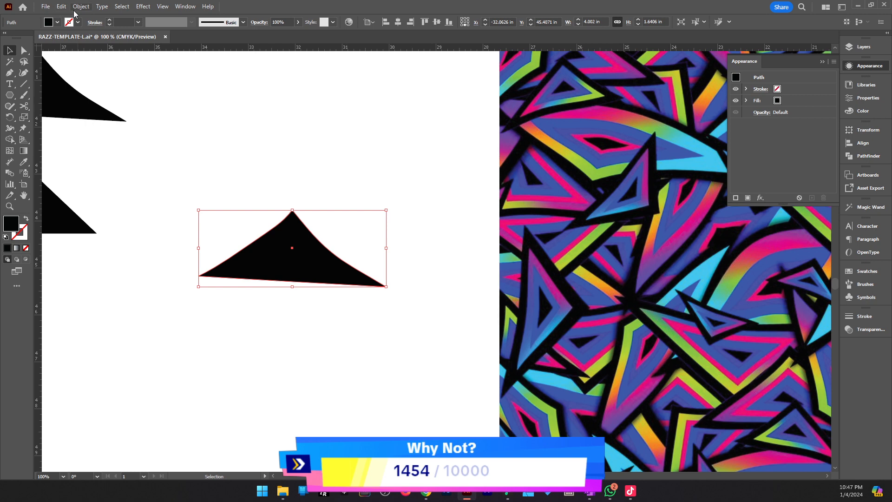
click(76, 7)
mouse_move(127, 243)
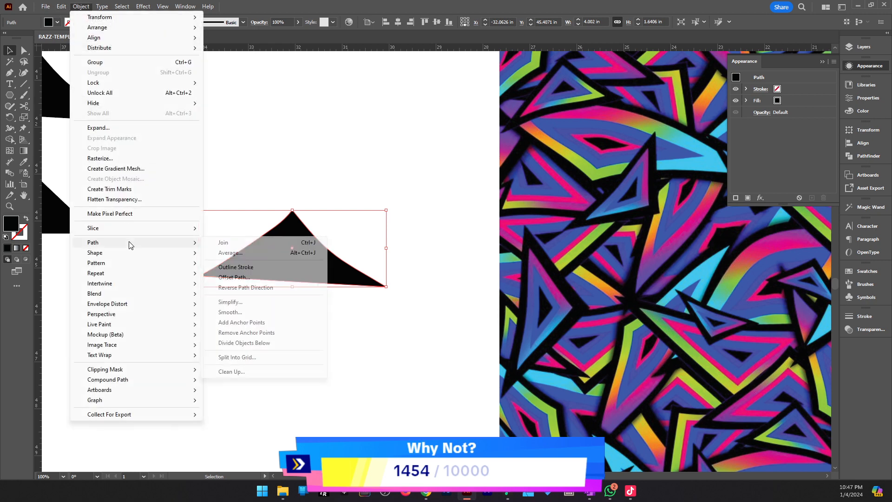
click(262, 278)
click(519, 309)
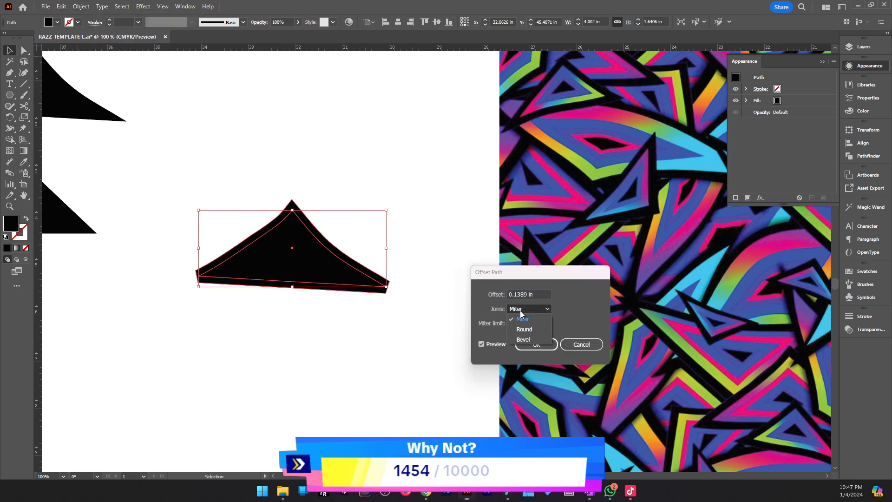
click(550, 296)
click(542, 293)
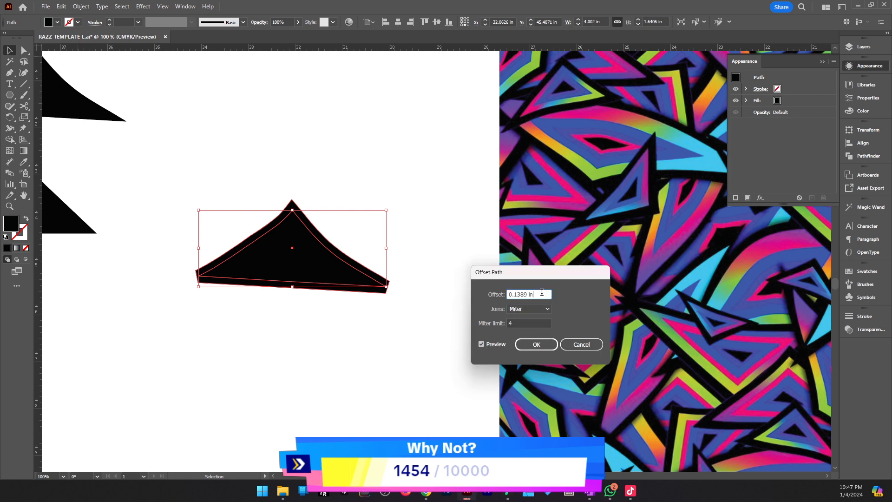
key(Down)
key(Down)
key(Down)
key(Down)
key(Down)
key(Down)
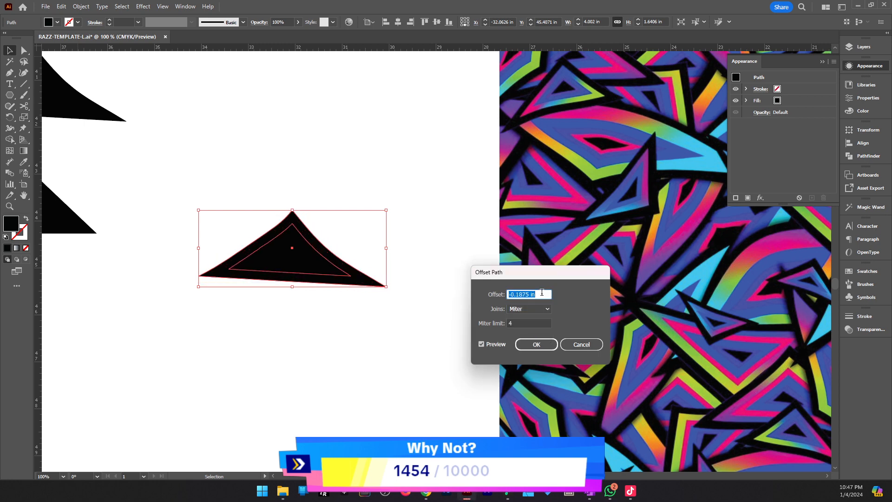
key(Down)
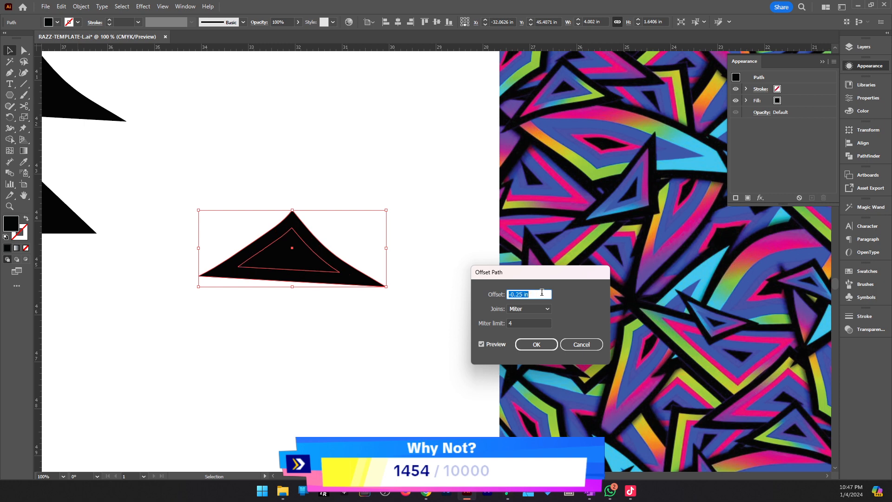
key(Up)
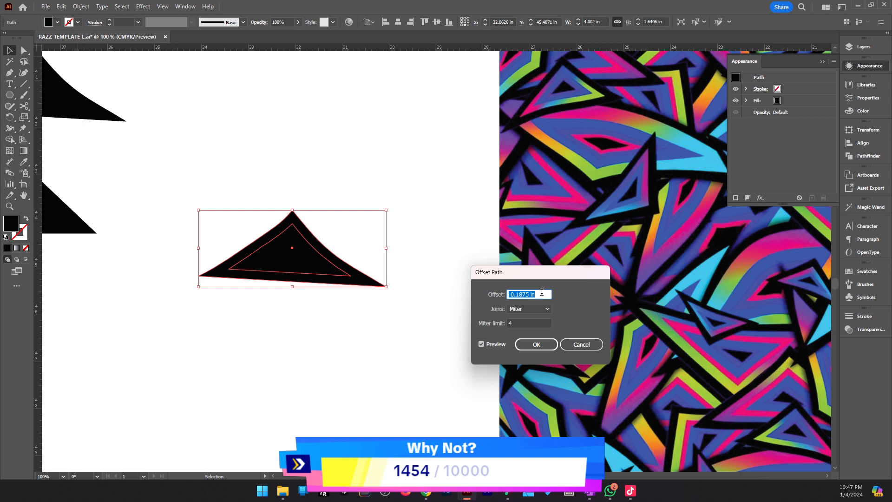
key(Return)
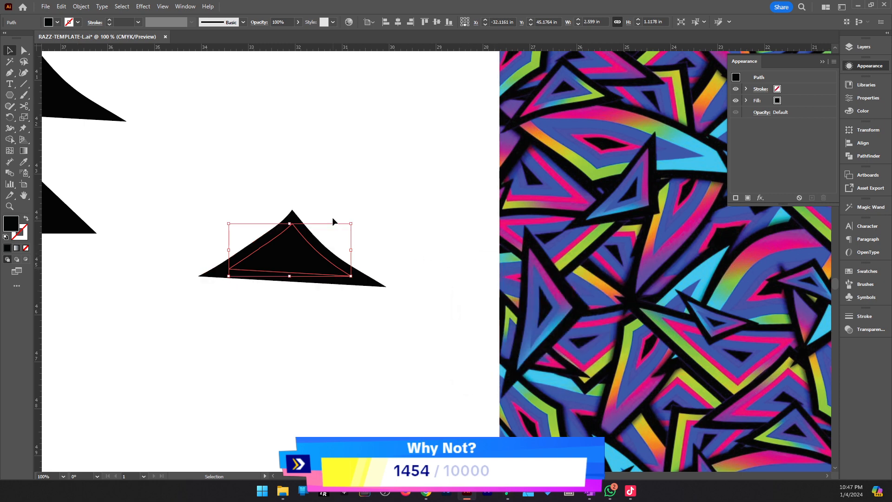
Fill the inner triangle with a white-to-black linear gradient extending past its right corner, and open the white color stop's settings.
key(z)
click(354, 248)
alt+click(499, 279)
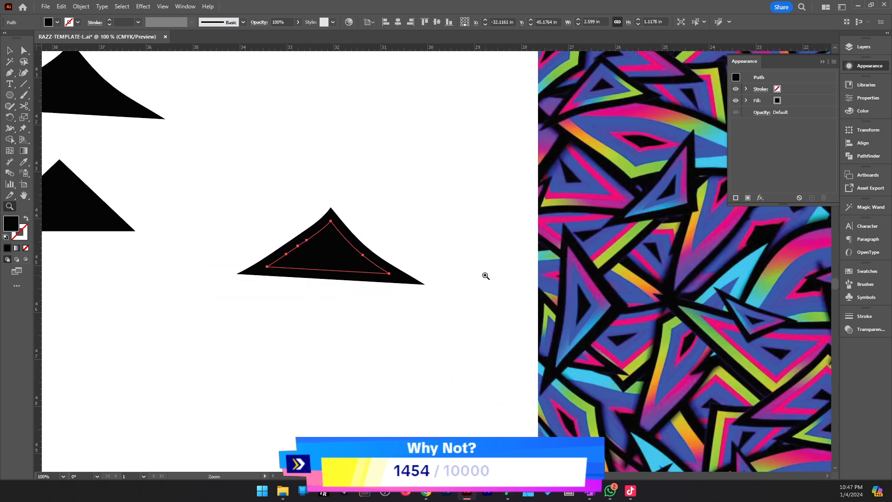
drag(486, 276, 502, 308)
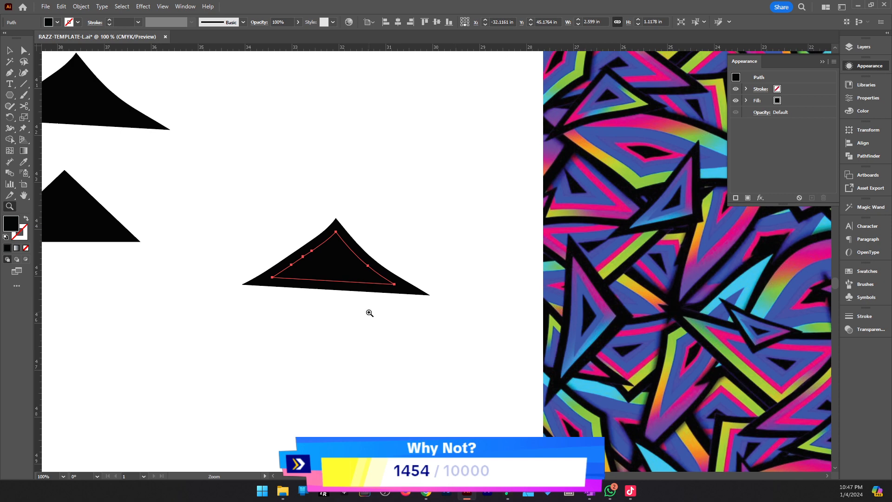
key(g)
click(337, 273)
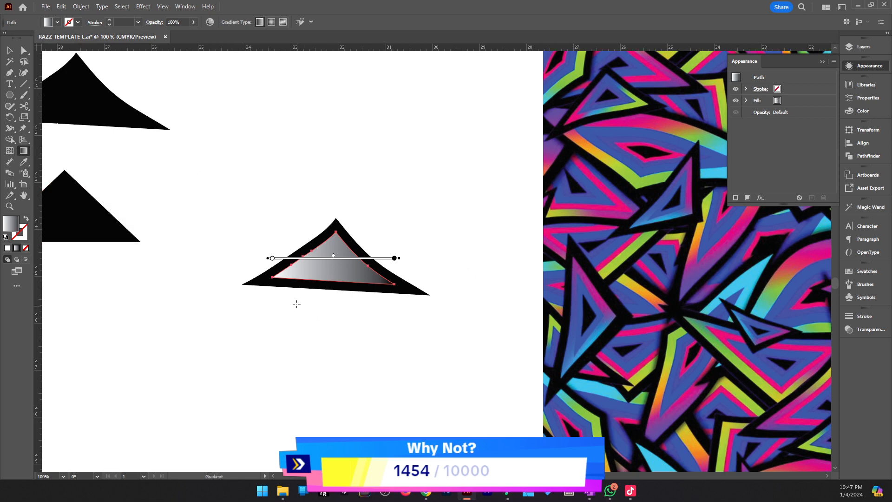
mouse_move(284, 279)
mouse_down()
mouse_move(413, 243)
mouse_move(368, 253)
mouse_move(434, 272)
mouse_up()
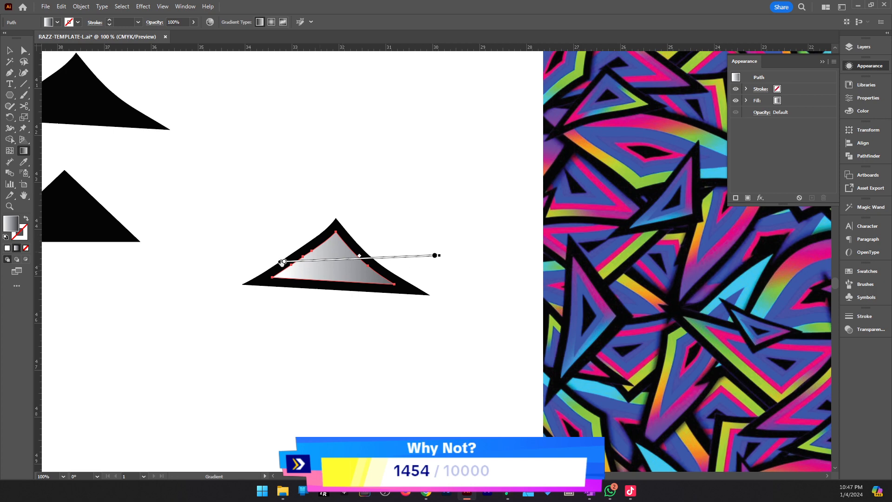
double_click(285, 261)
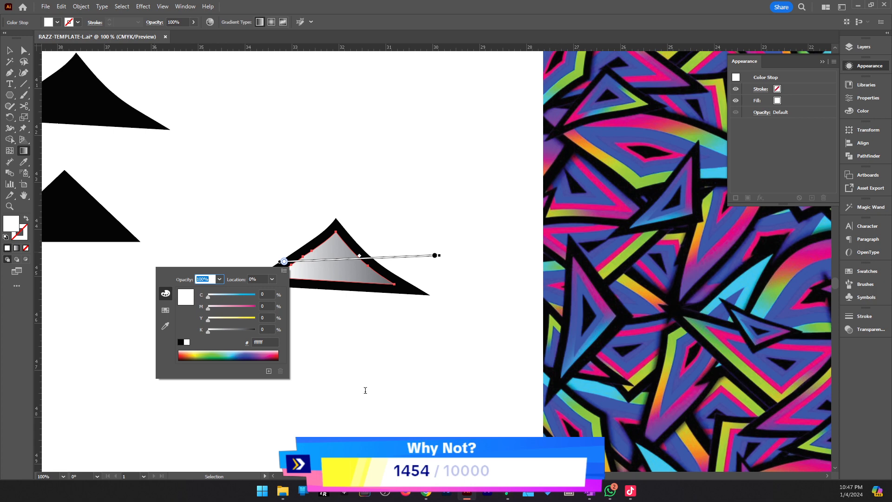
Switch to Chrome, search the web for "gradient color" and look through the results.
key(alt+Tab)
click(357, 10)
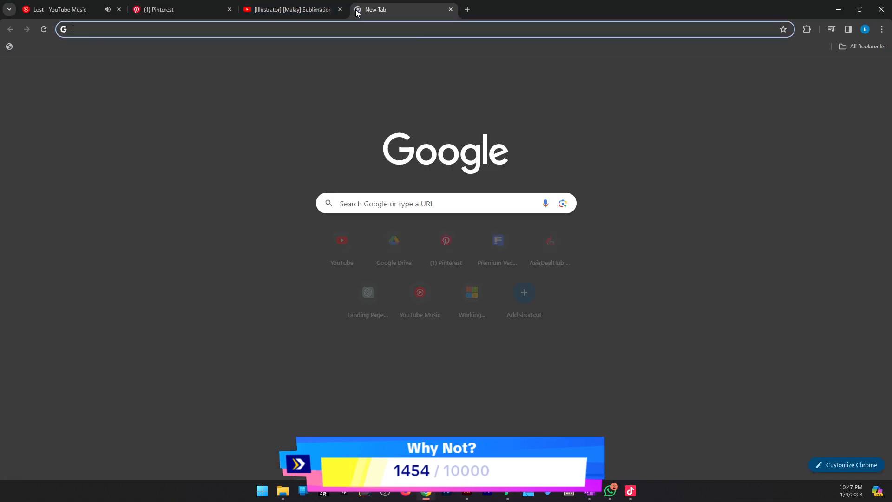
text(gradient c)
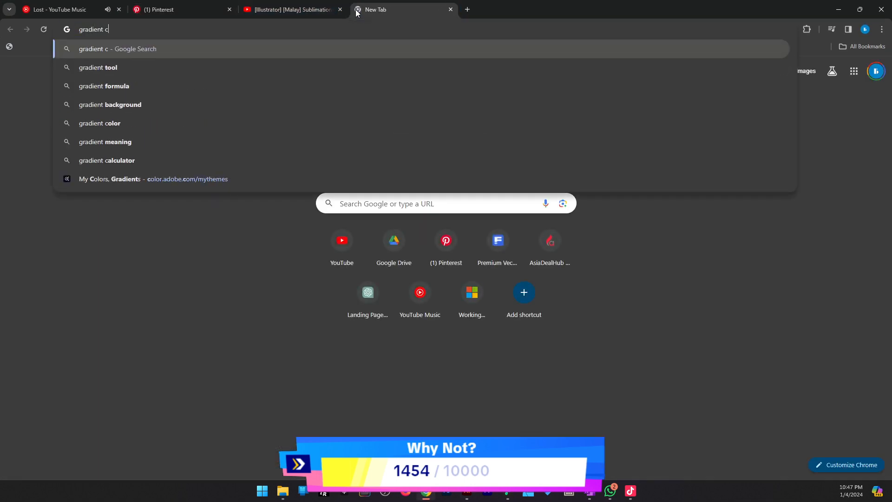
text(olor)
key(Return)
scroll(427, 98, down, 1)
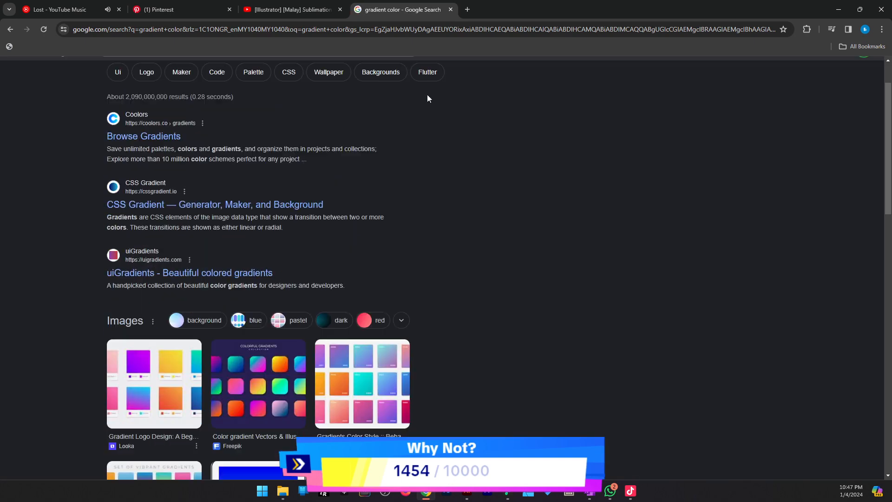
scroll(190, 193, down, 2)
scroll(196, 257, up, 3)
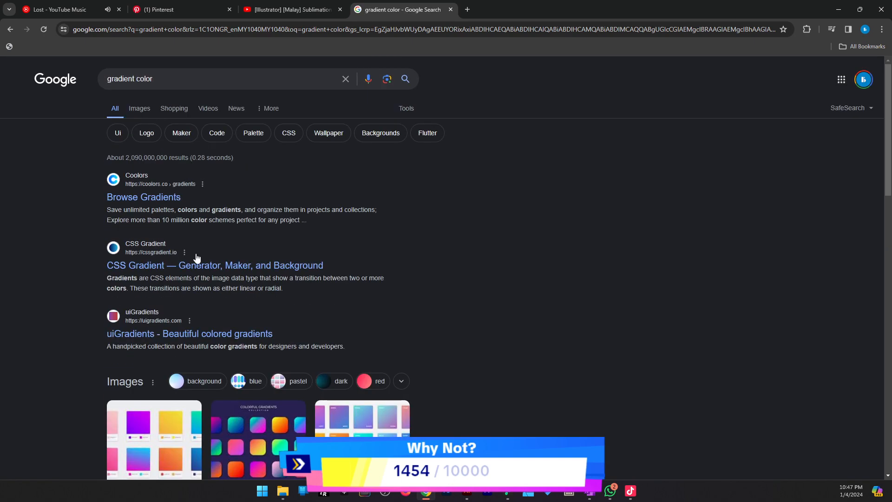
Look over the CSS Gradient generator site and return to the search results.
click(210, 272)
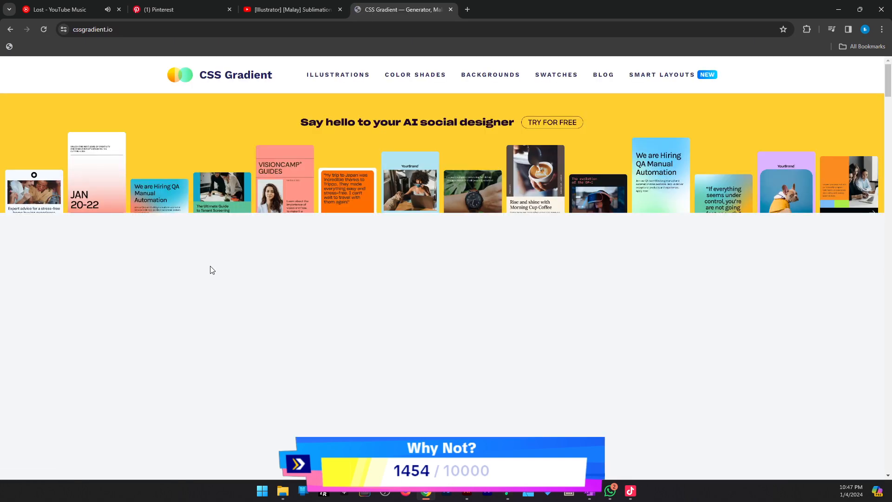
scroll(224, 266, down, 15)
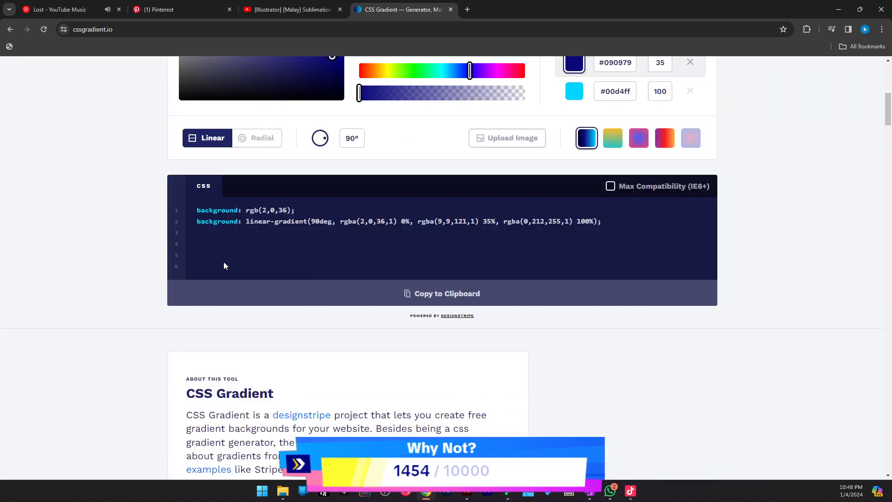
scroll(224, 266, up, 15)
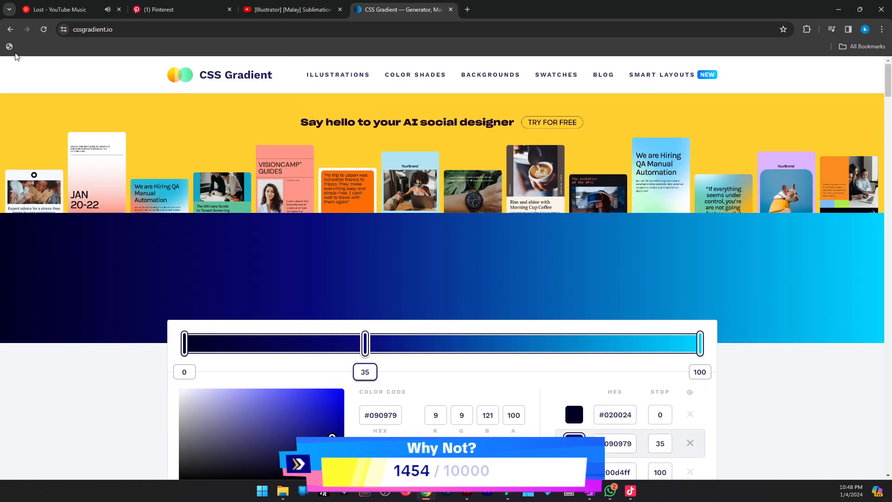
click(10, 30)
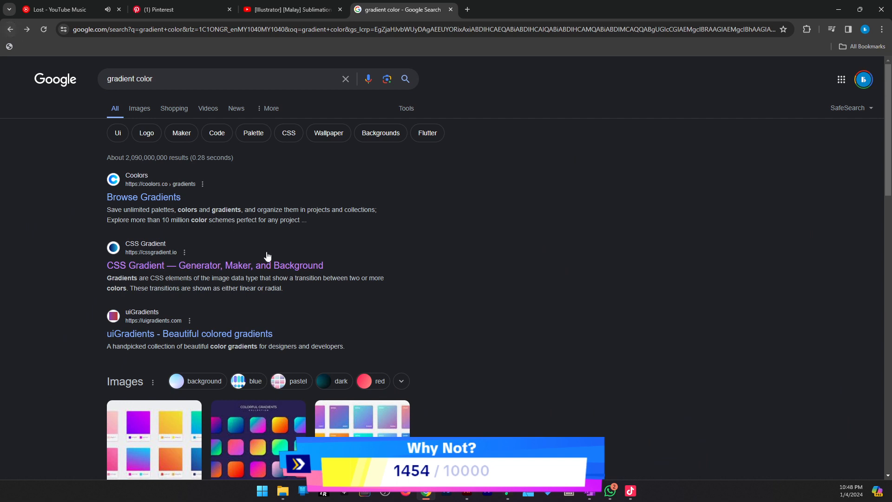
Open the uiGradients site and browse its gradients forward to Rainbow Blue.
click(228, 333)
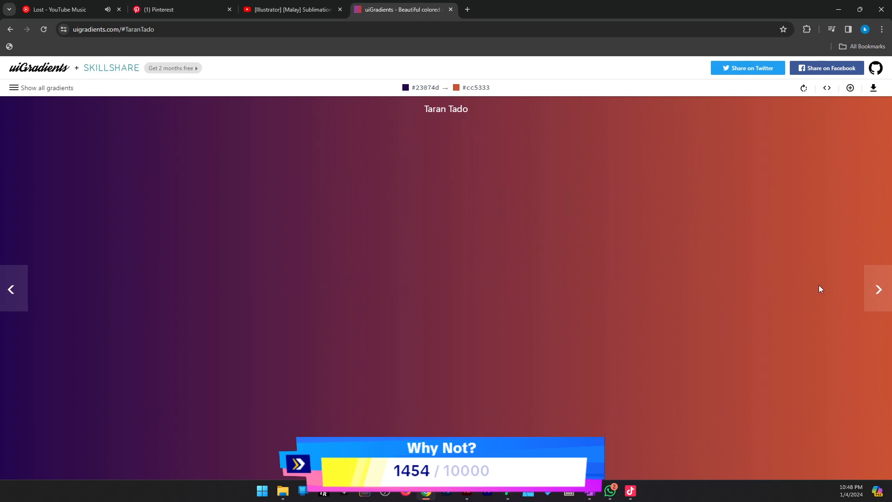
click(866, 297)
click(866, 297)
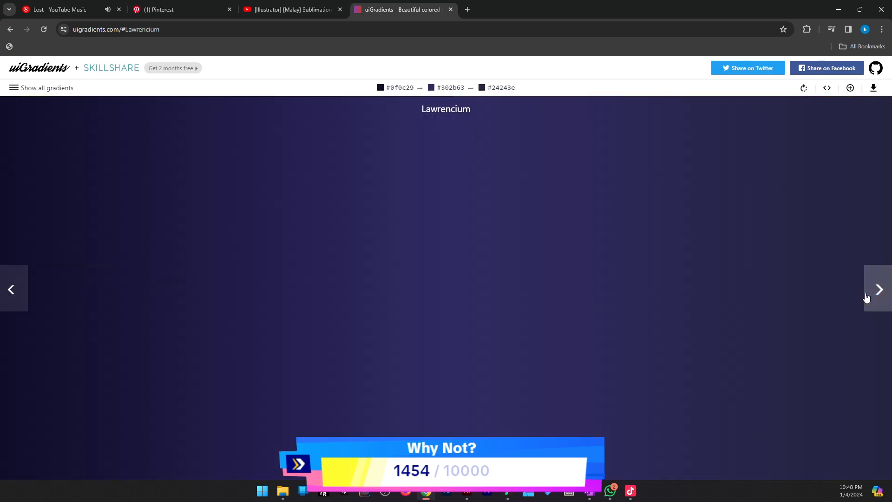
click(866, 297)
click(866, 298)
click(866, 298)
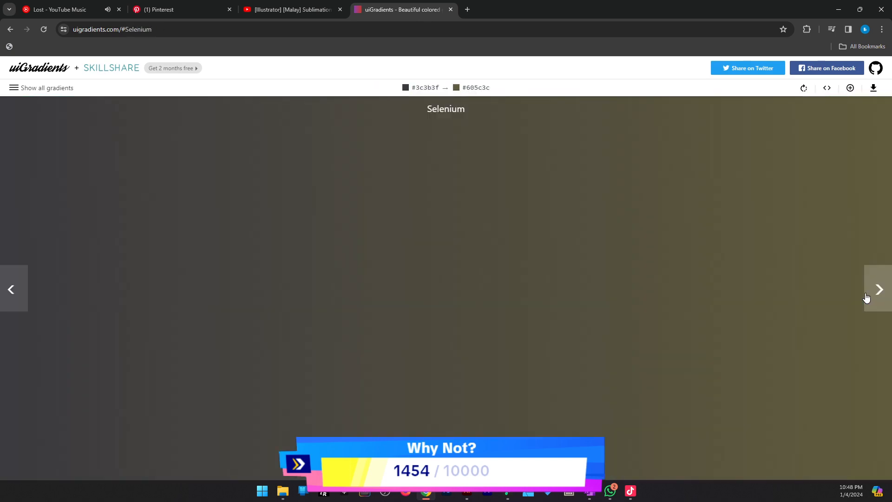
click(866, 297)
click(867, 297)
click(866, 298)
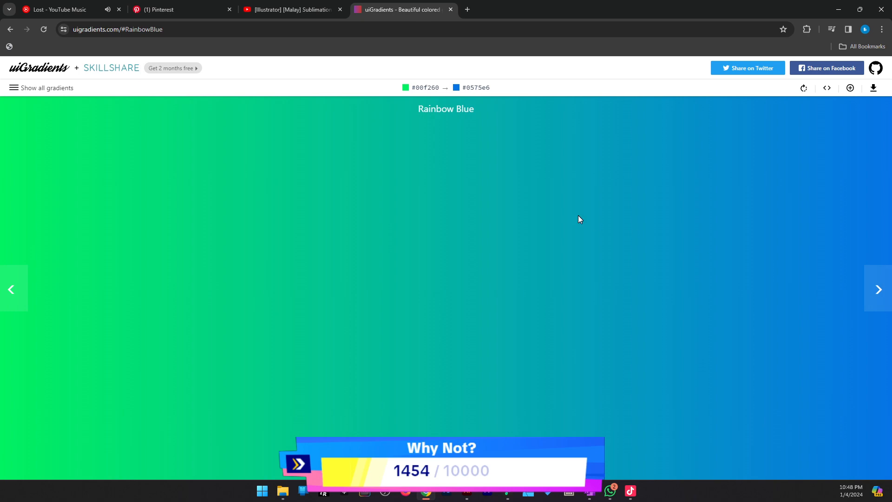
Copy Rainbow Blue's hex code #0575e6, return to Illustrator and apply it to the black stop of the inner triangle's gradient.
click(475, 90)
click(836, 10)
double_click(434, 255)
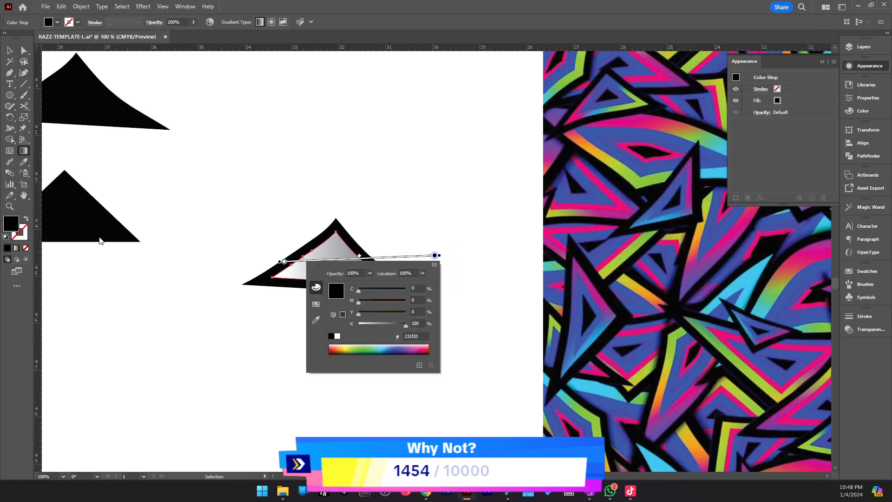
click(417, 335)
key(Return)
Copy Rainbow Blue's green hex code, set the inner triangle's white gradient stop to #00F260 in Illustrator, and deselect the triangle.
key(alt+Tab)
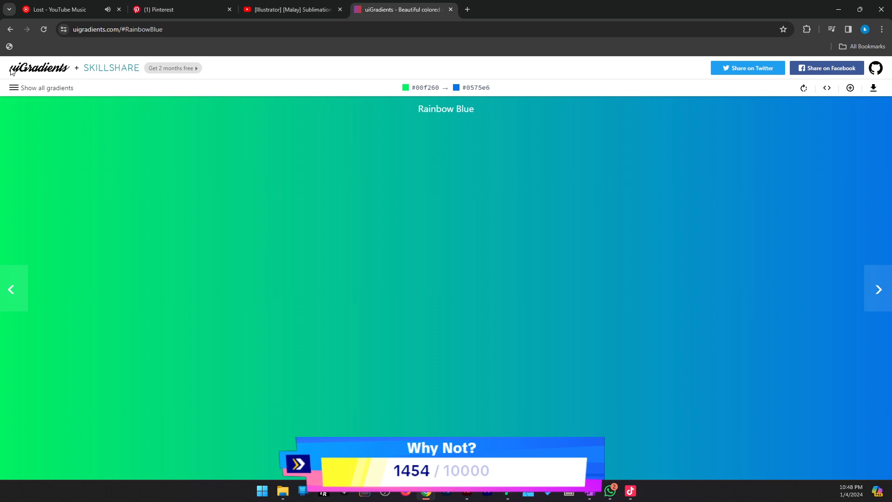
click(841, 8)
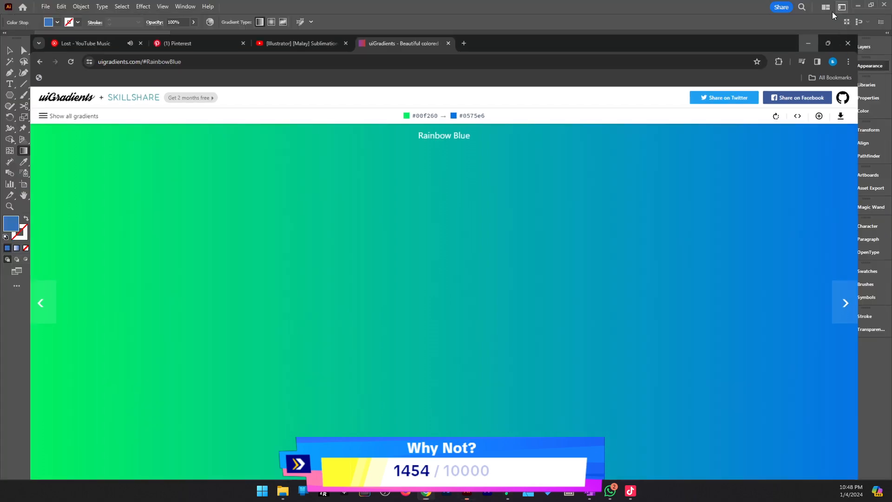
double_click(339, 355)
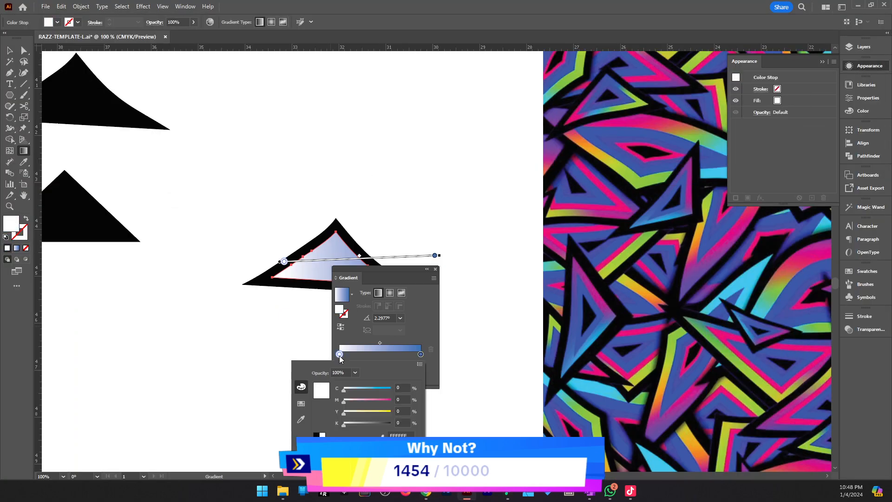
click(403, 433)
key(Return)
double_click(340, 355)
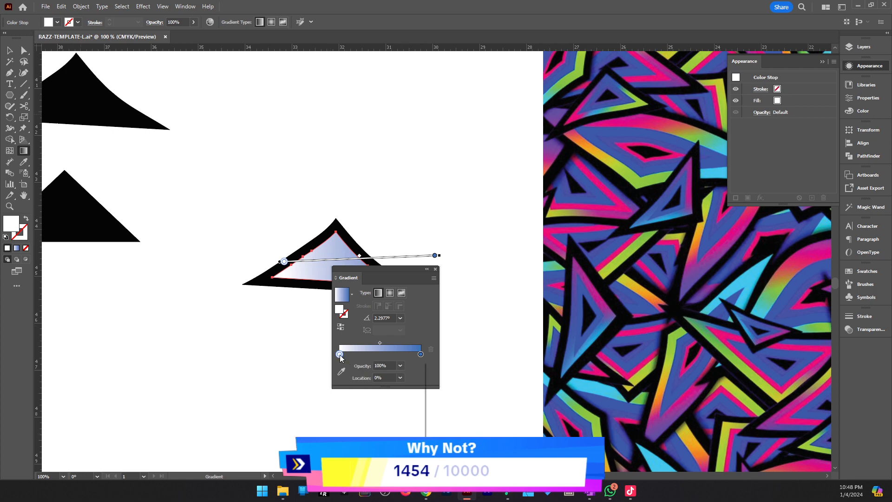
click(347, 400)
click(409, 434)
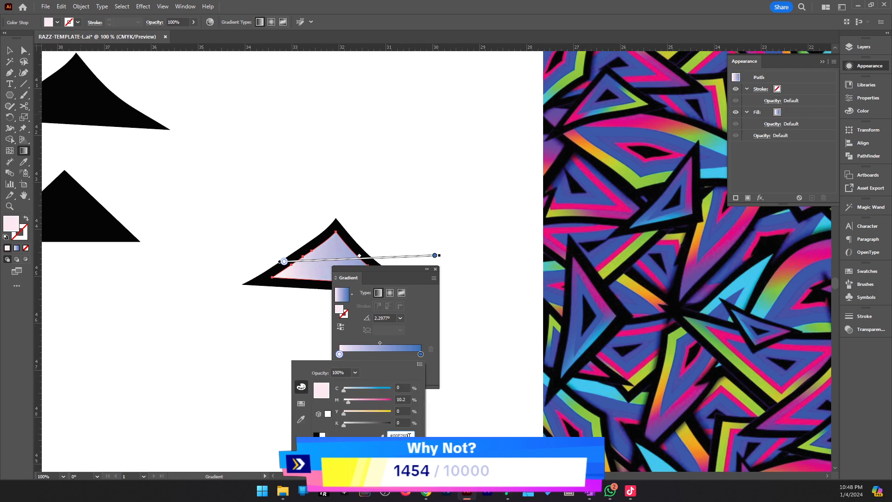
key(Return)
key(v)
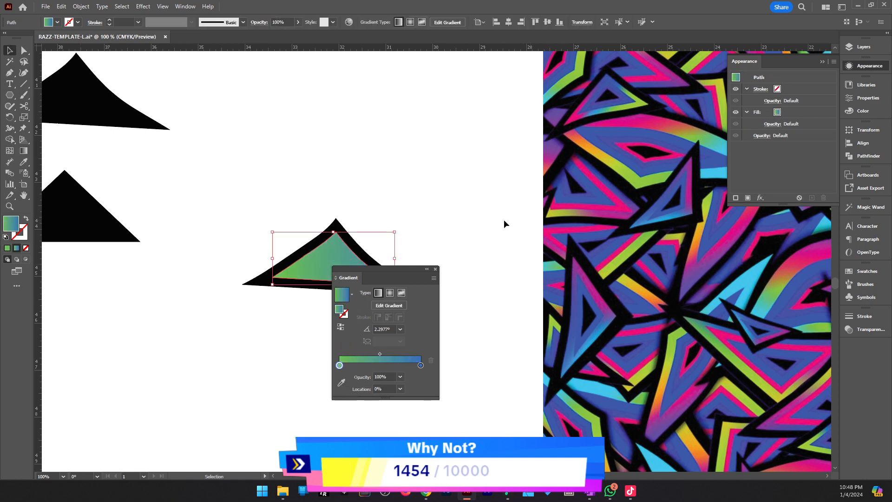
click(503, 223)
key(z)
alt+click(358, 252)
click(444, 252)
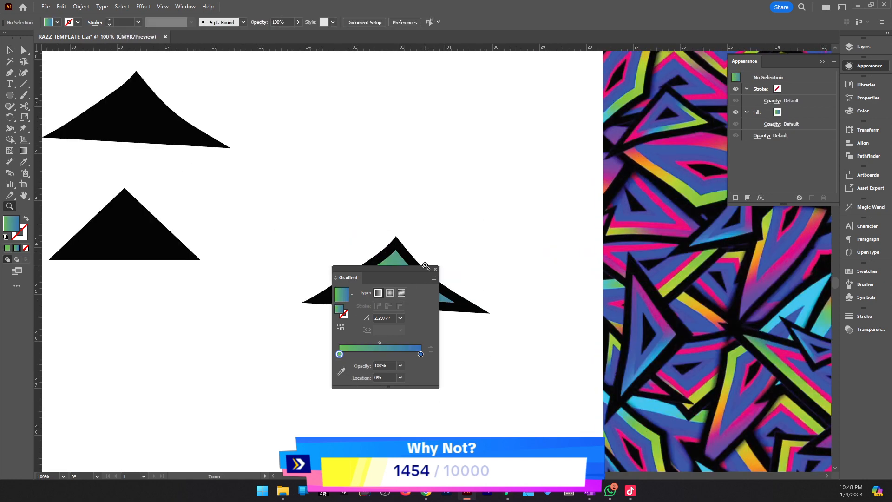
Offset the green-to-blue triangle's path by -0.1875 in with miter joins to add a smaller triangle inside it.
key(ctrl+=)
key(v)
click(427, 269)
click(403, 282)
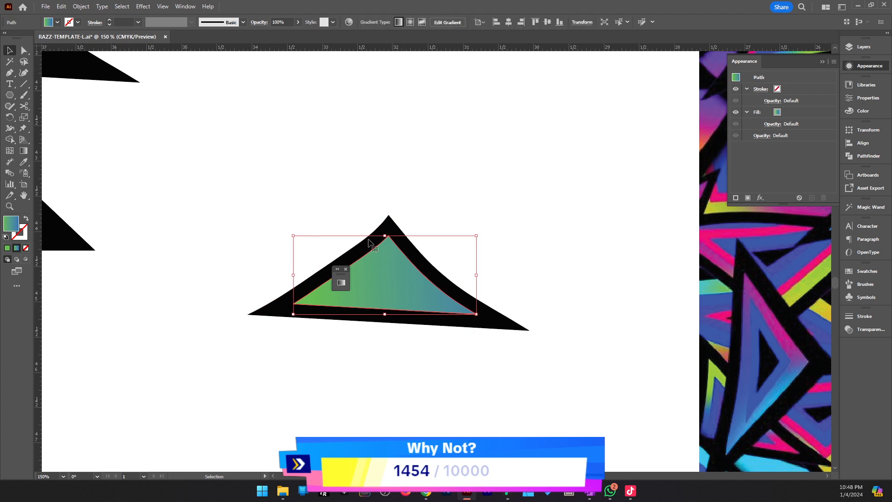
click(81, 7)
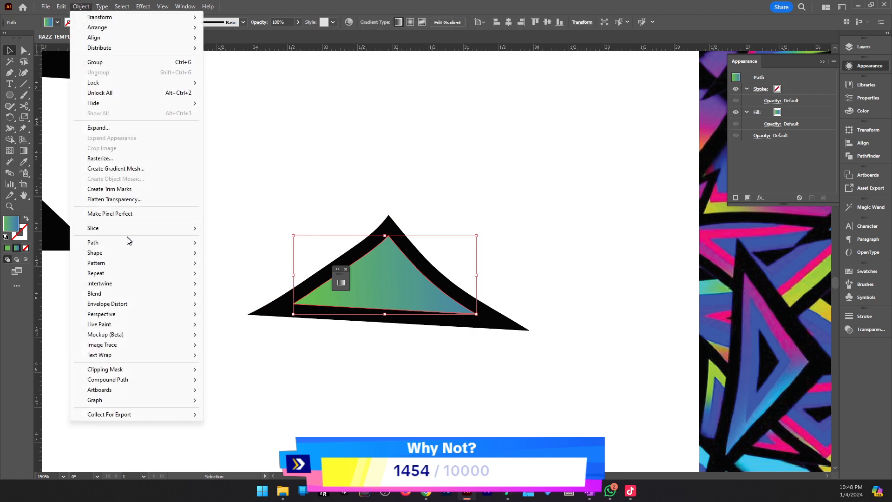
mouse_move(132, 242)
click(280, 278)
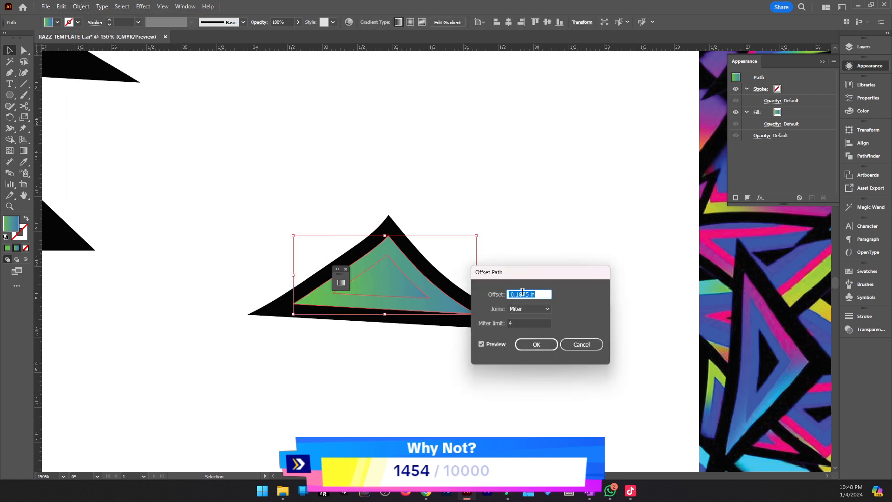
click(534, 344)
Try sampling the surrounding green-to-blue gradient onto the new innermost triangle, and undo the sampled fill.
key(z)
alt+click(569, 278)
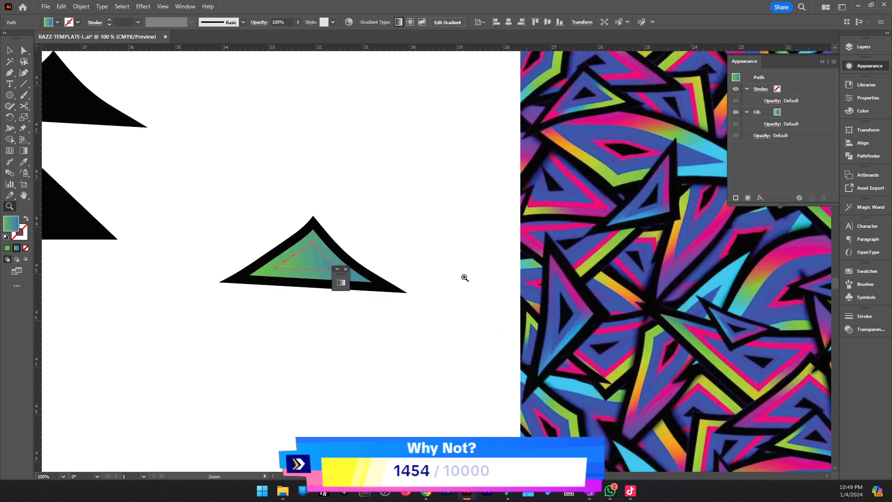
drag(475, 279, 515, 282)
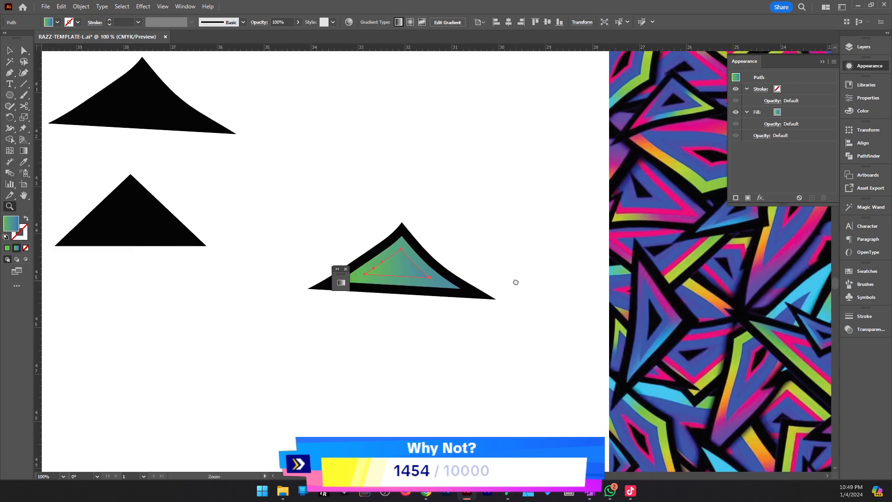
click(390, 263)
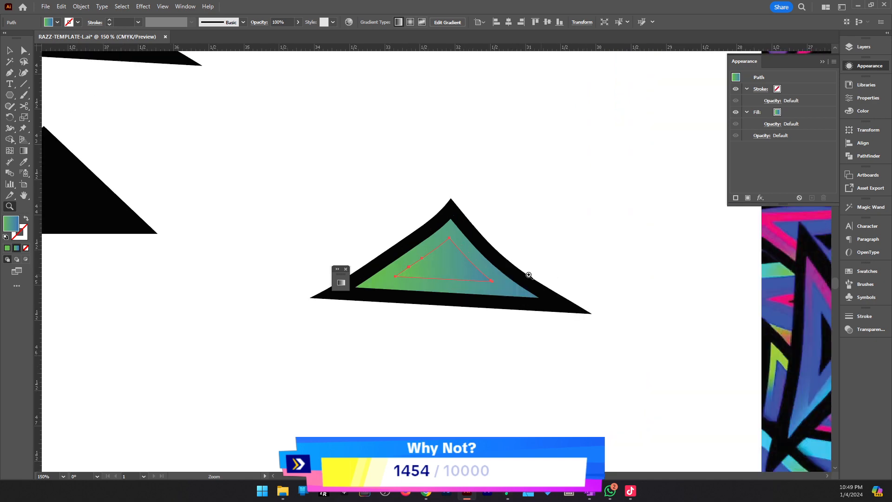
alt+click(522, 277)
alt+click(510, 271)
drag(464, 276, 702, 315)
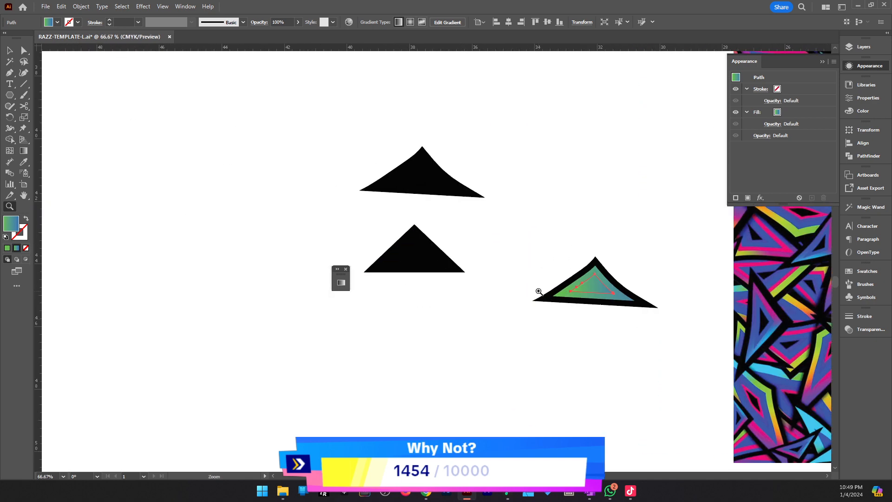
click(539, 292)
click(529, 269)
click(468, 248)
drag(401, 248, 651, 284)
key(i)
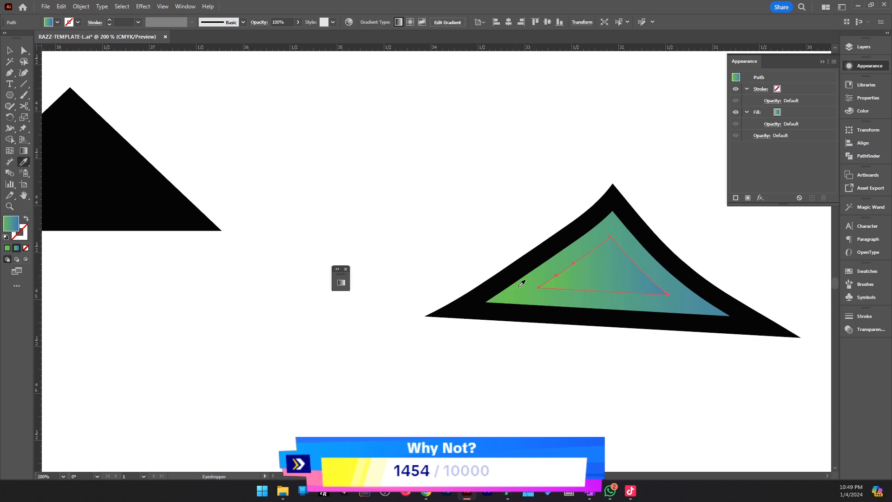
click(514, 294)
key(g)
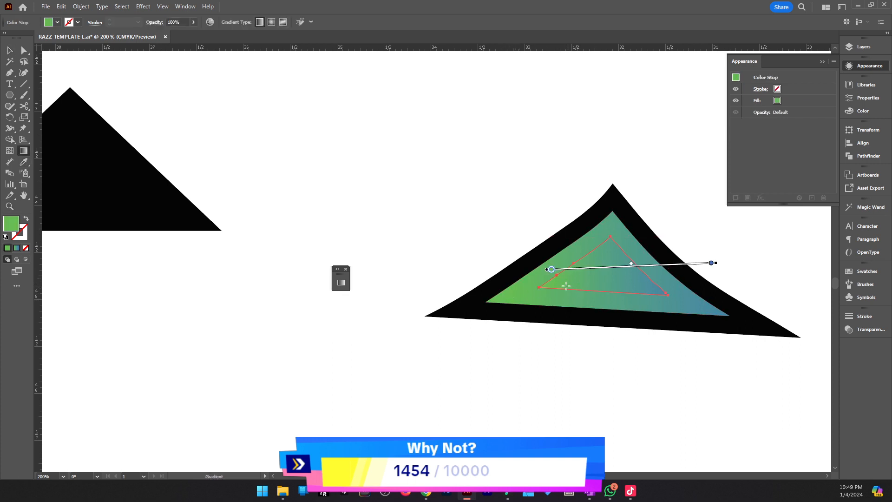
key(i)
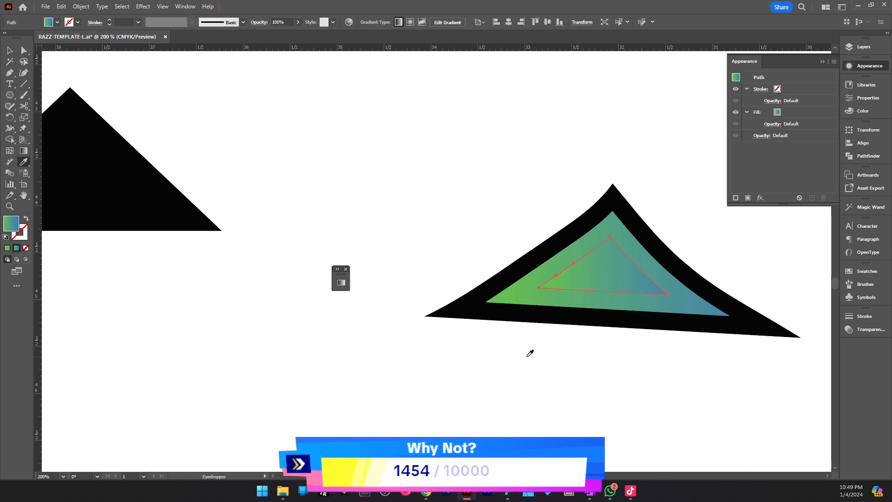
key(ctrl+z)
key(v)
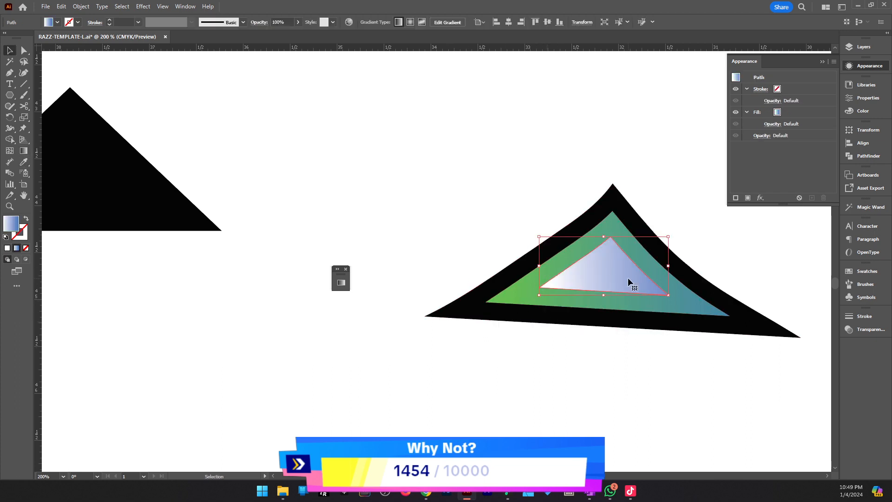
Fill the innermost triangle white by sampling the blank canvas with the Eyedropper.
key(g)
key(i)
click(635, 156)
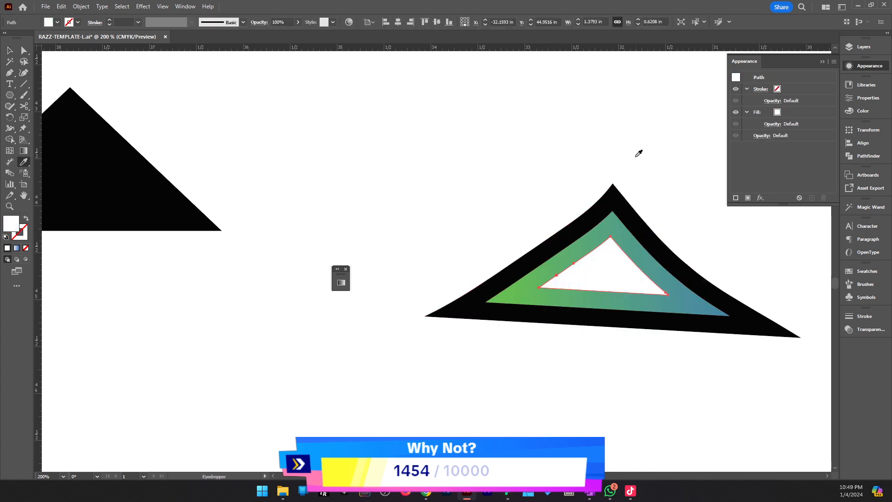
key(v)
key(z)
click(536, 276)
key(v)
drag(488, 252, 508, 268)
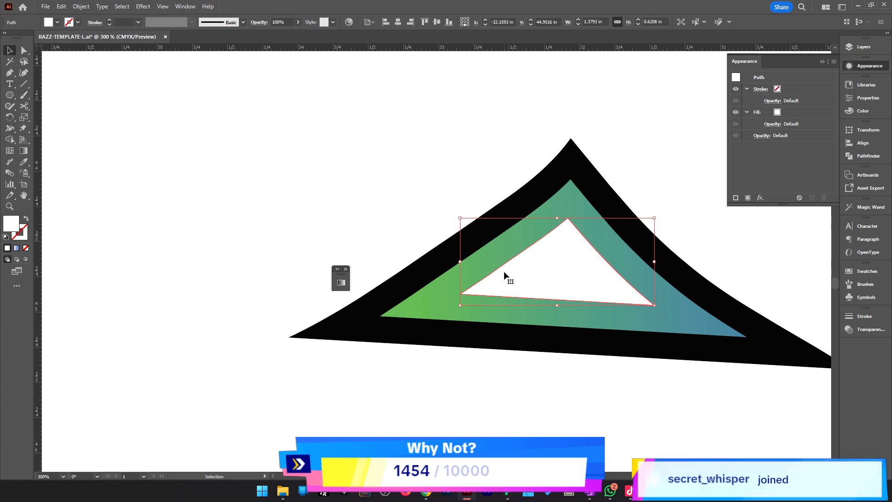
Examine the gradient direction line of the green-to-blue triangle and clear the selection.
click(491, 261)
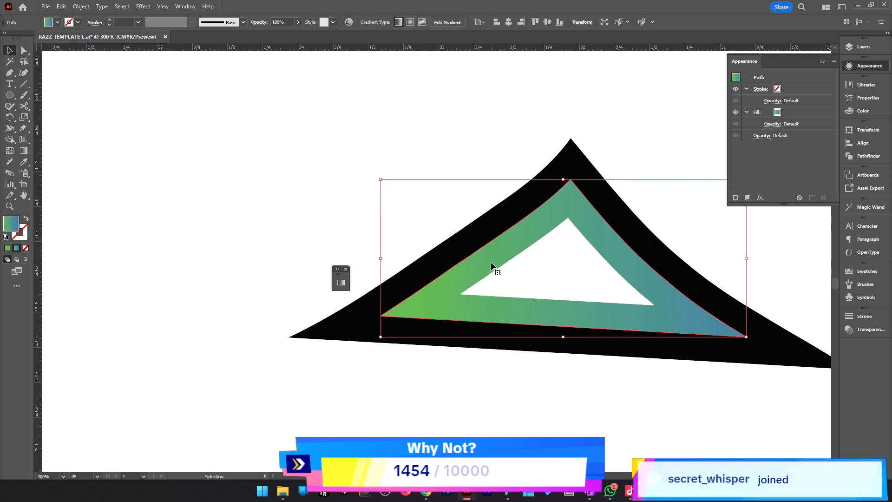
key(g)
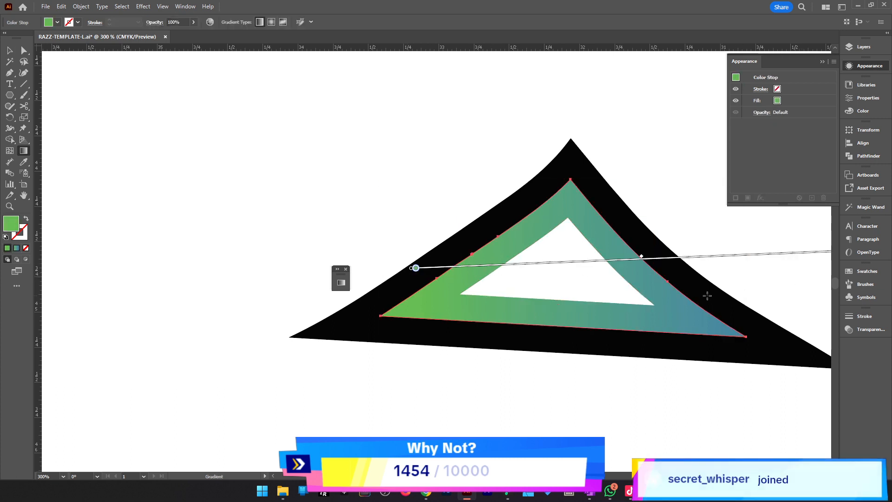
scroll(738, 285, right, 3)
drag(337, 209, 406, 219)
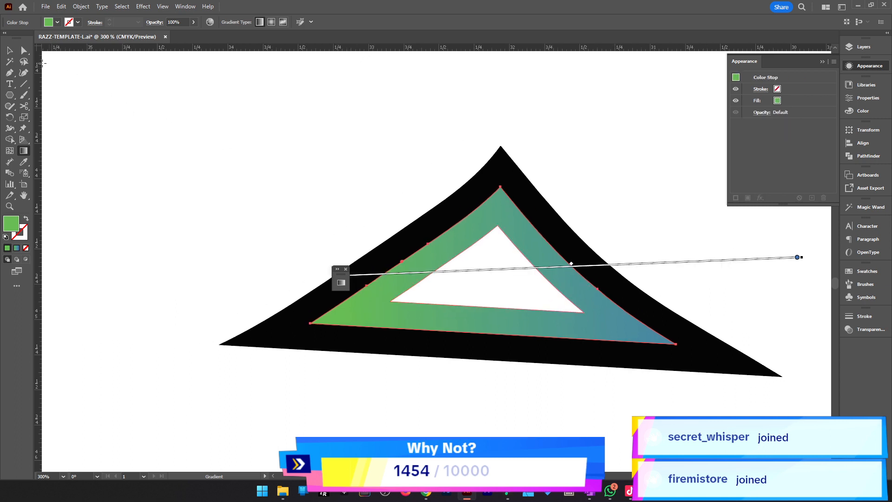
click(10, 51)
click(233, 151)
key(z)
alt+click(438, 283)
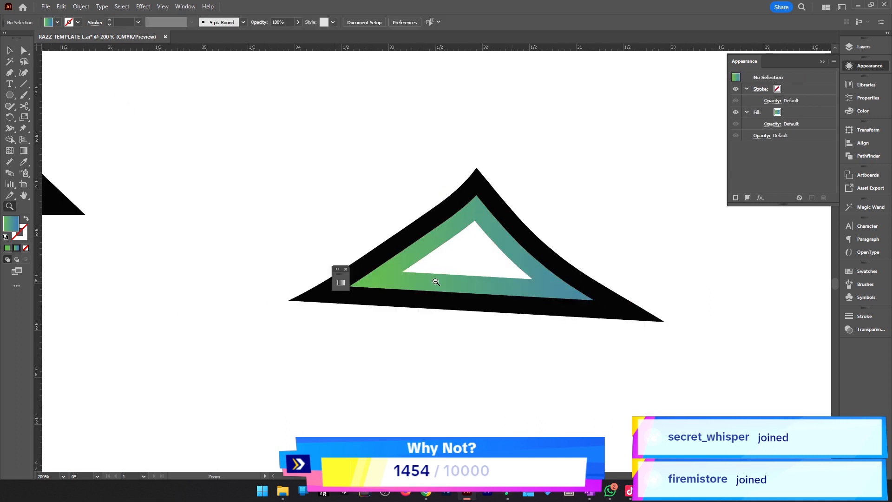
Copy the hex code of the green gradient stop in the green-to-blue triangle.
click(420, 257)
click(420, 256)
key(v)
click(398, 296)
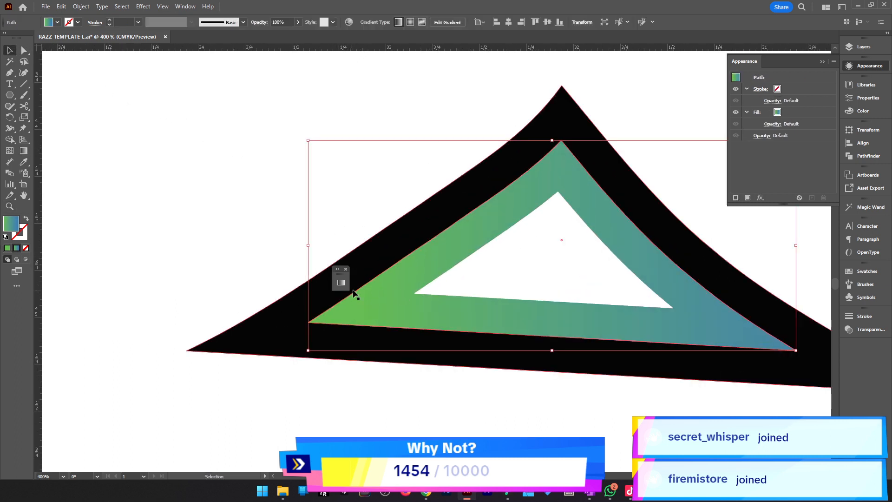
key(g)
double_click(355, 258)
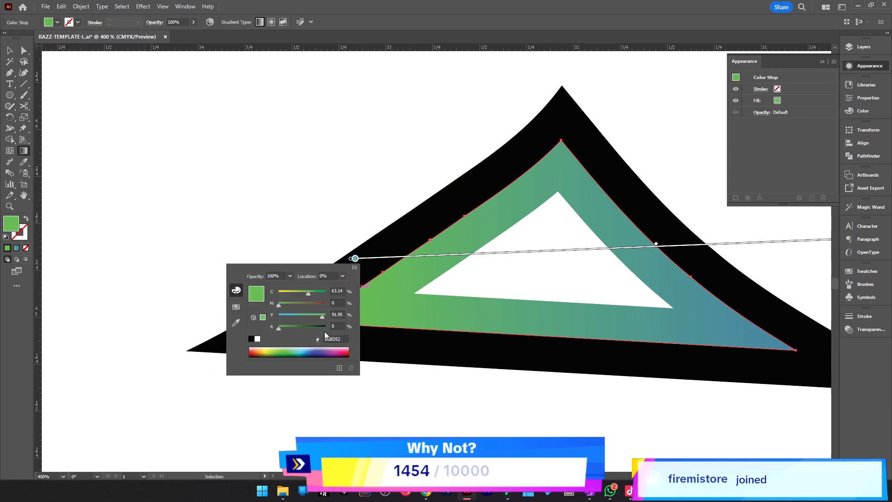
double_click(336, 339)
Set the innermost triangle's fill to #66BD52 and deselect it.
click(10, 50)
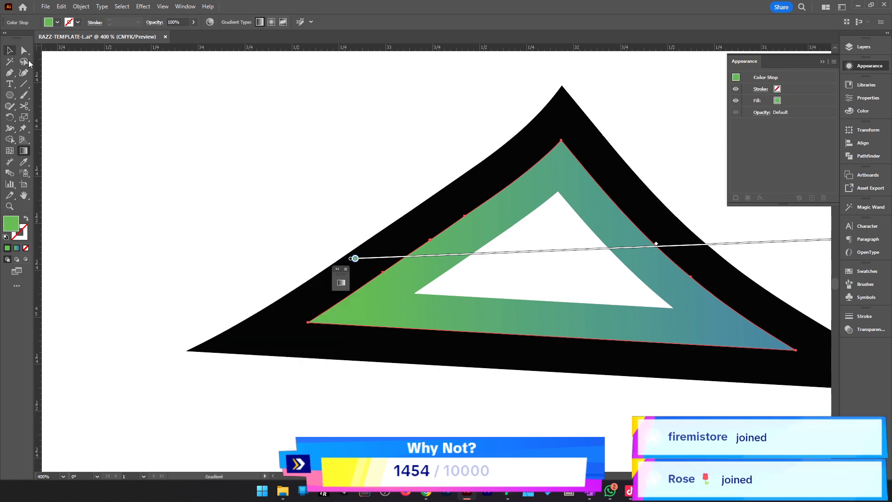
click(495, 265)
double_click(15, 228)
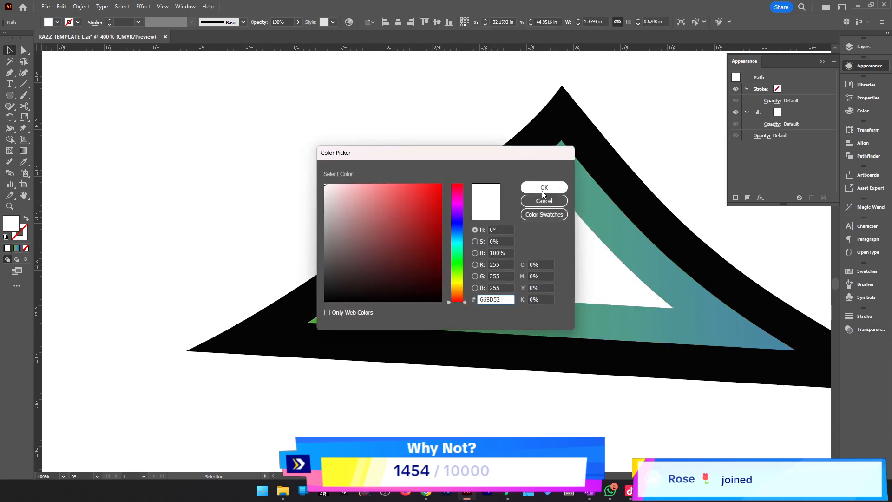
click(542, 190)
click(598, 387)
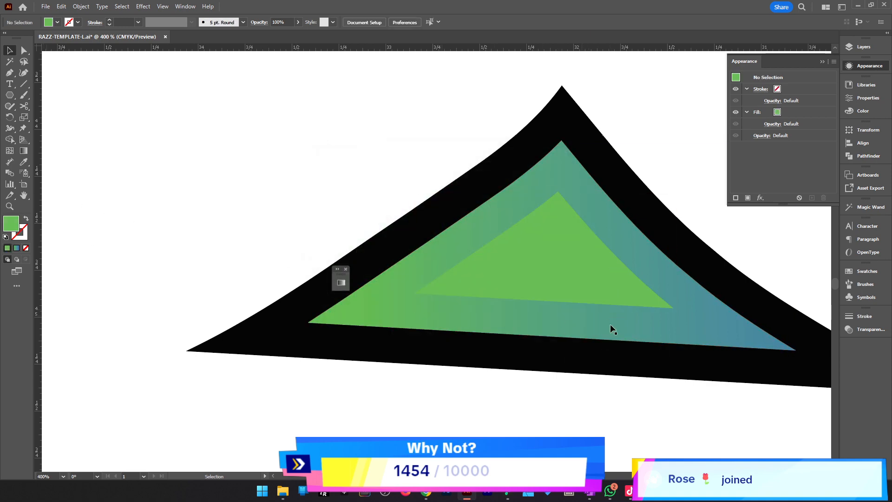
Examine how colors and gradients are layered in the reference pattern's triangles, and return to the drawn triangle.
key(z)
alt+click(486, 247)
alt+click(486, 247)
alt+click(486, 247)
alt+click(487, 247)
alt+click(487, 248)
click(507, 286)
drag(480, 211, 583, 218)
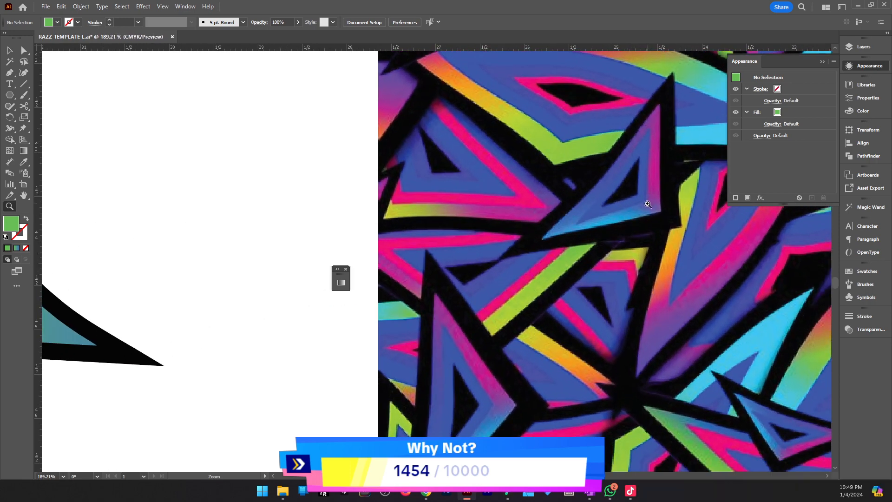
scroll(643, 224, left, 10)
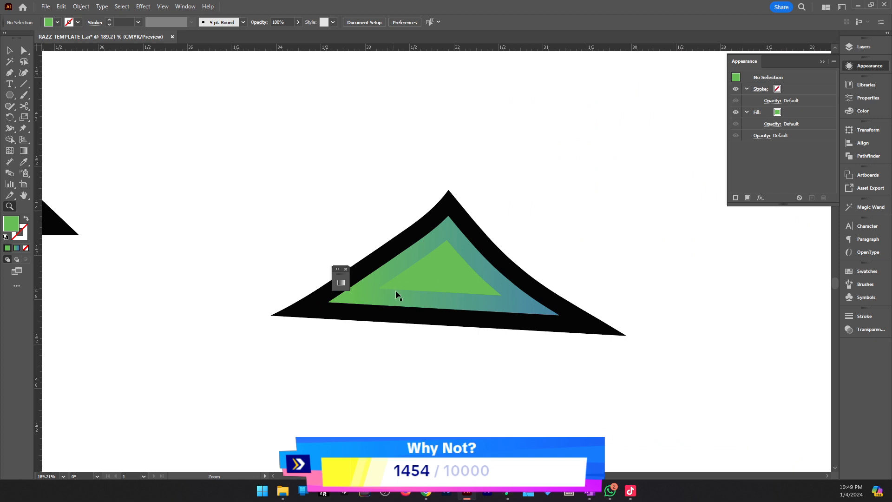
Redirect the green-to-blue triangle's linear gradient diagonally, from green at the upper left to blue at the lower right, and deselect it.
key(v)
click(529, 310)
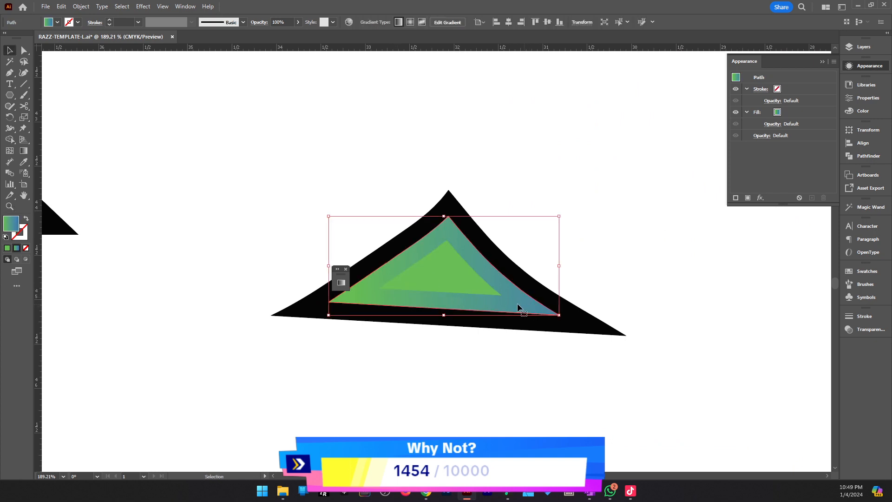
key(g)
drag(351, 302, 497, 271)
drag(382, 209, 471, 307)
mouse_move(447, 279)
mouse_down()
mouse_move(390, 219)
mouse_move(446, 276)
mouse_up()
drag(373, 219, 483, 333)
drag(369, 191, 482, 326)
drag(388, 232, 477, 329)
key(v)
click(589, 258)
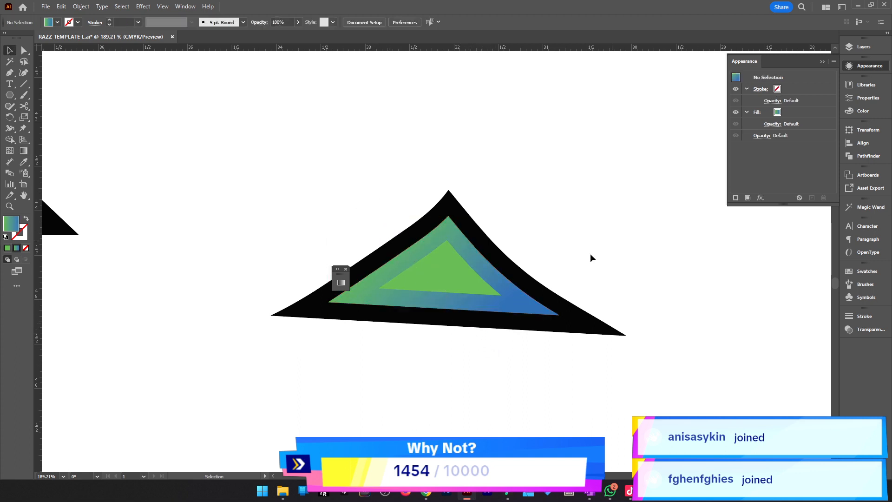
Offset the solid green triangle's path inward to create a tiny triangle at its center.
key(z)
alt+click(464, 258)
alt+click(465, 258)
click(376, 240)
key(v)
click(432, 302)
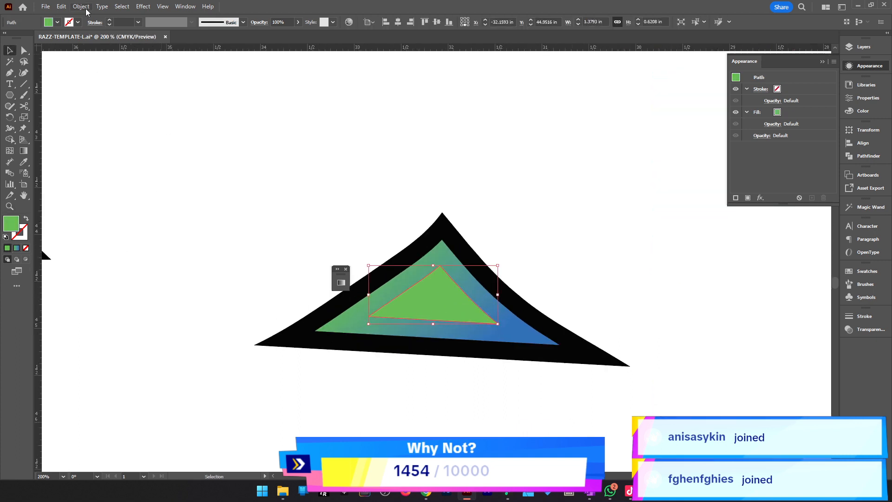
click(81, 6)
mouse_move(139, 242)
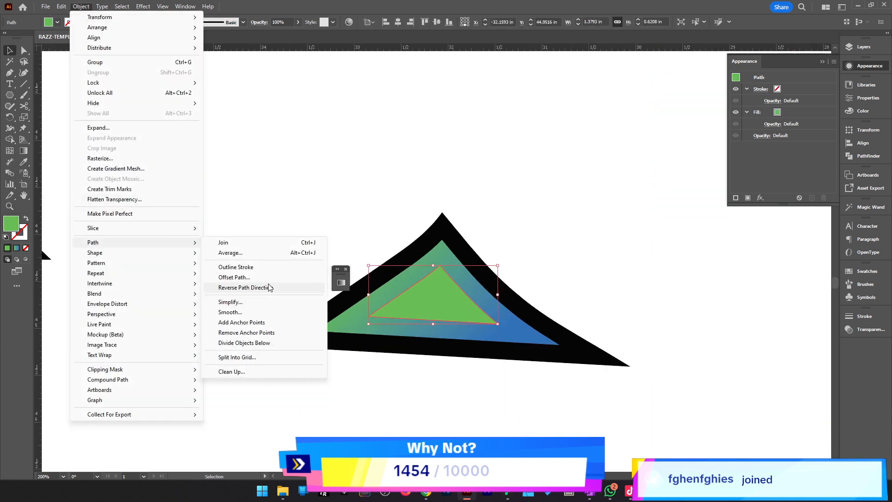
click(274, 283)
click(531, 344)
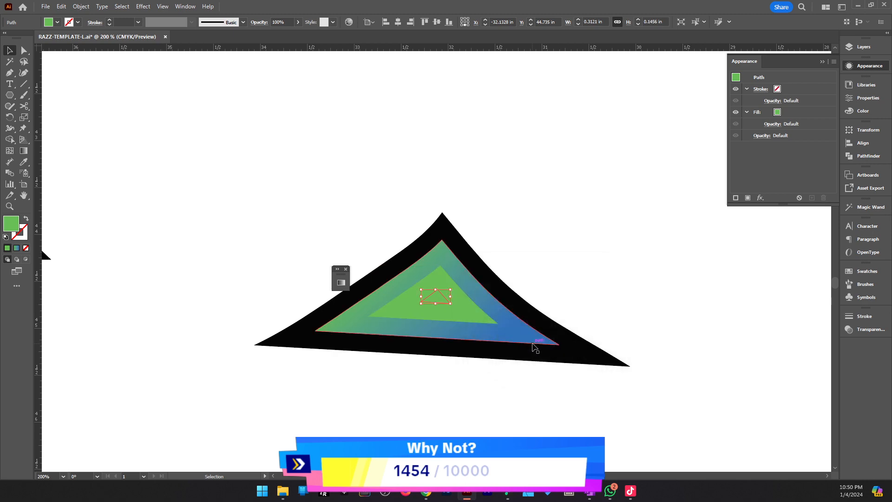
Fill the tiny center triangle with black sampled from the outer triangle and deselect it.
click(534, 311)
key(v)
click(614, 303)
Compare the layered triangle with the colors and nested shapes of the reference pattern.
key(z)
alt+click(511, 226)
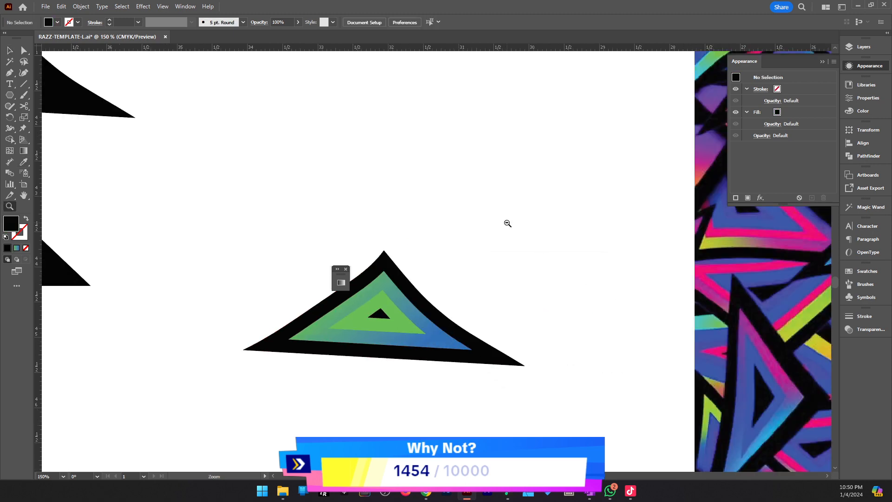
alt+click(511, 227)
alt+click(512, 228)
click(449, 304)
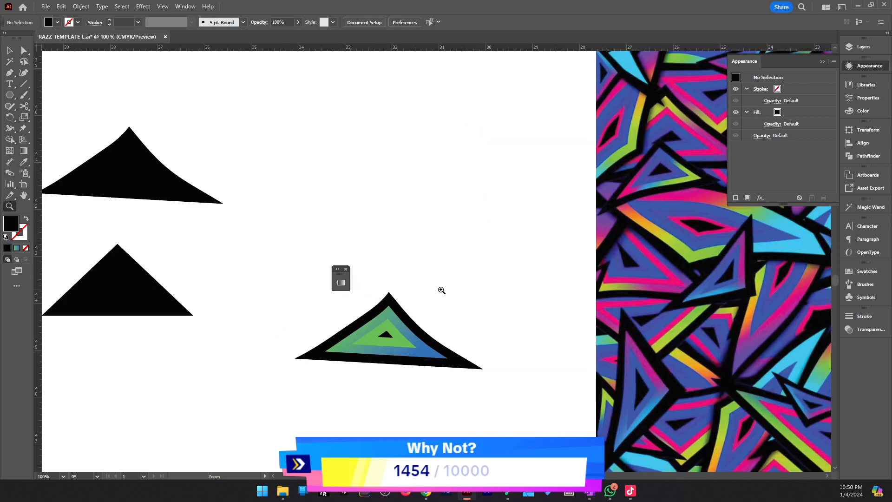
click(407, 297)
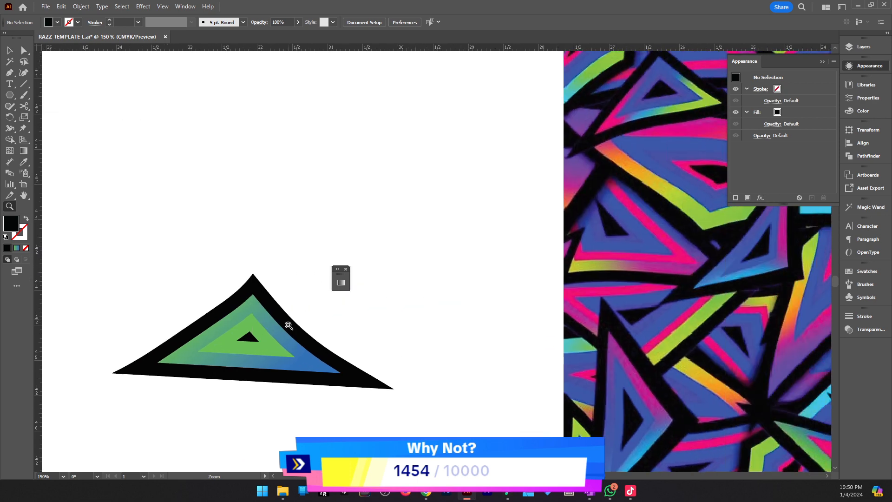
scroll(256, 327, up, 1)
drag(261, 334, 289, 330)
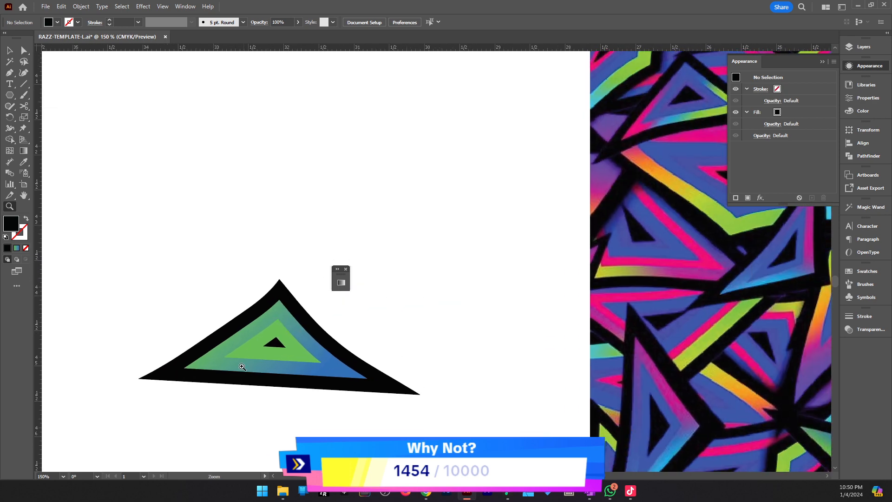
drag(242, 367, 249, 365)
Redraw the gradient triangle's linear gradient in several directions, ending with green at the upper left and blue at the lower right, and deselect it.
click(280, 349)
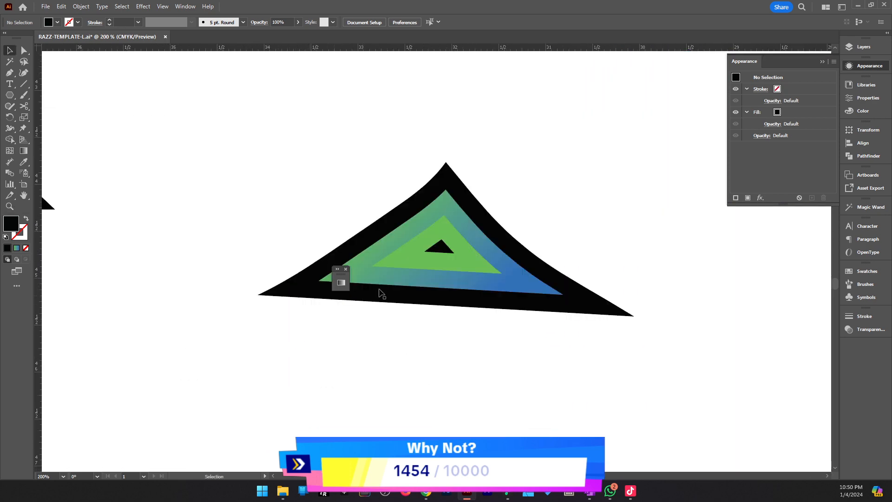
click(404, 283)
key(g)
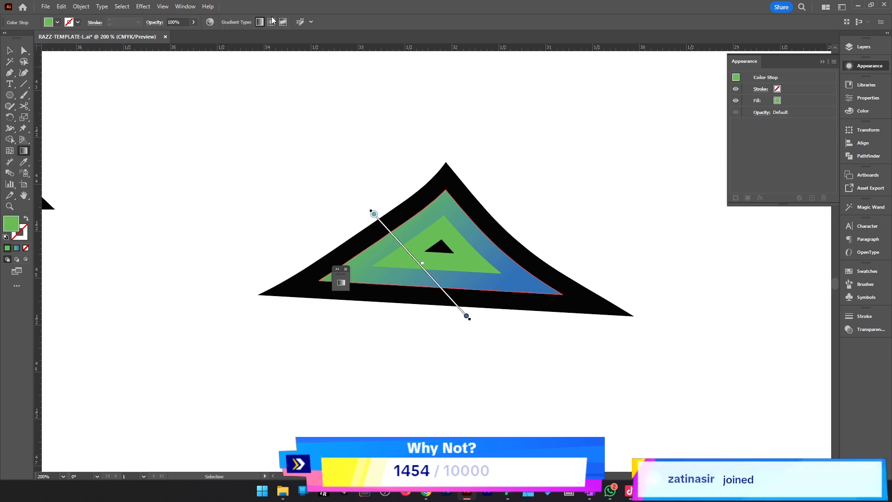
click(343, 282)
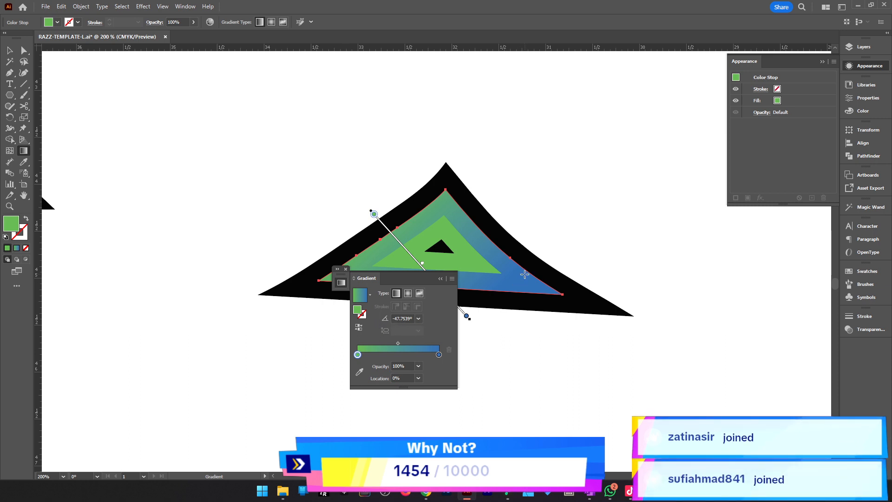
click(441, 278)
drag(523, 255, 442, 283)
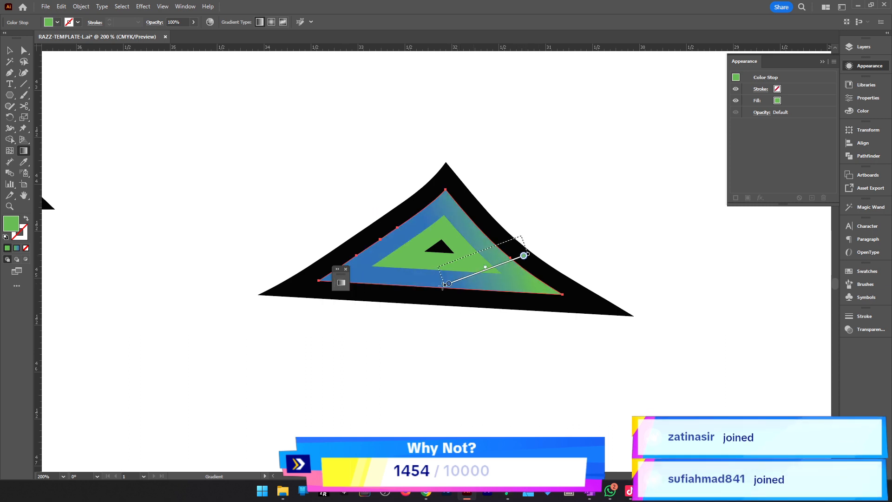
drag(507, 197, 383, 293)
drag(306, 185, 458, 298)
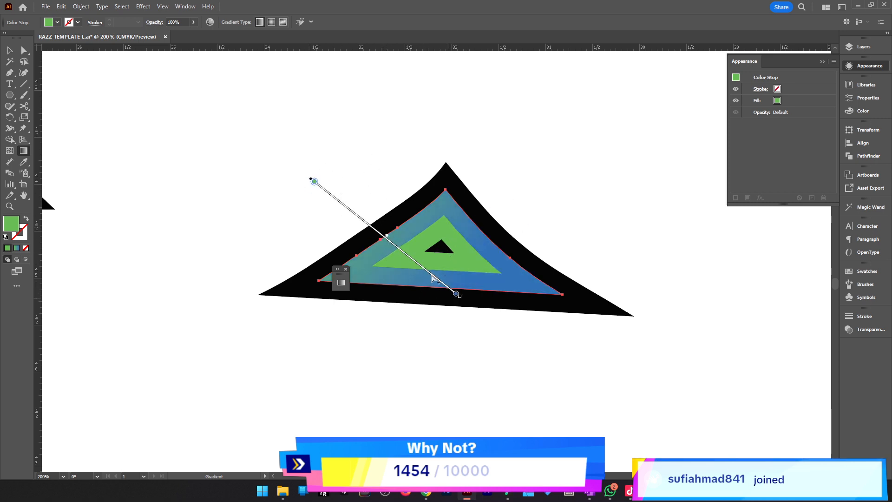
drag(375, 213, 467, 317)
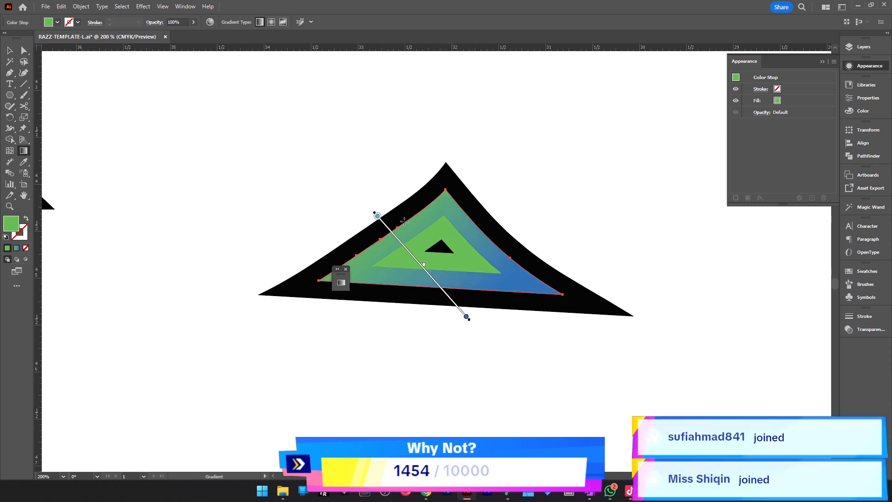
mouse_move(403, 221)
mouse_down()
mouse_move(443, 259)
mouse_move(491, 339)
mouse_move(506, 345)
mouse_move(489, 337)
mouse_move(476, 312)
mouse_move(464, 317)
mouse_move(471, 280)
mouse_move(416, 294)
mouse_move(438, 294)
mouse_up()
ctrl+click(498, 221)
Examine the nested triangles and gradient colors in the reference pattern beside the layered triangle.
key(z)
alt+click(426, 237)
alt+click(427, 236)
alt+click(426, 237)
drag(482, 238, 574, 270)
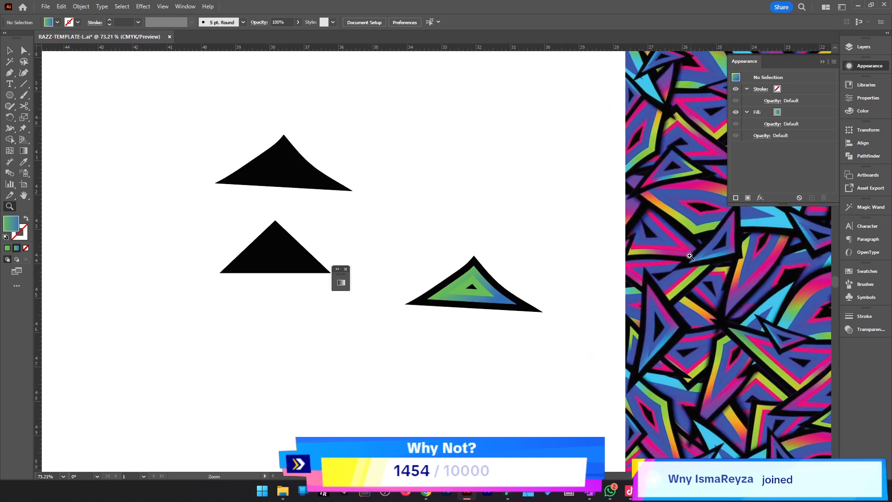
drag(691, 258, 702, 268)
drag(595, 300, 625, 298)
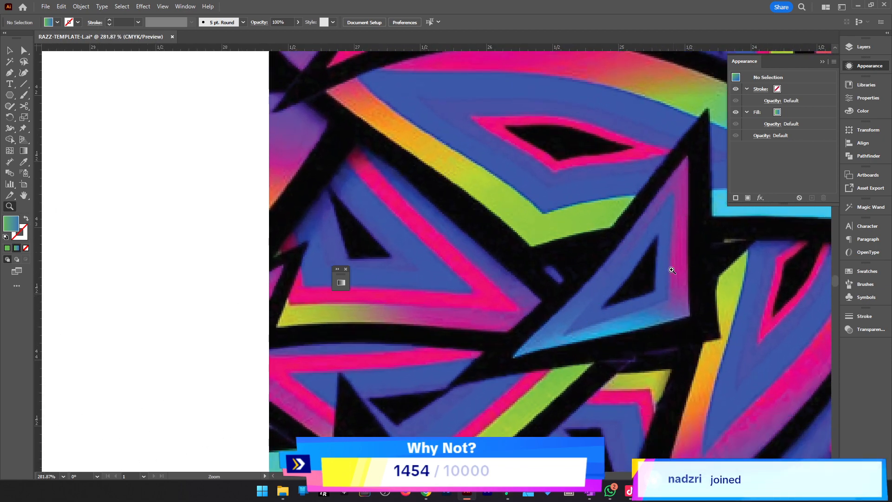
key(ctrl+minus)
key(ctrl+minus)
key(ctrl+minus)
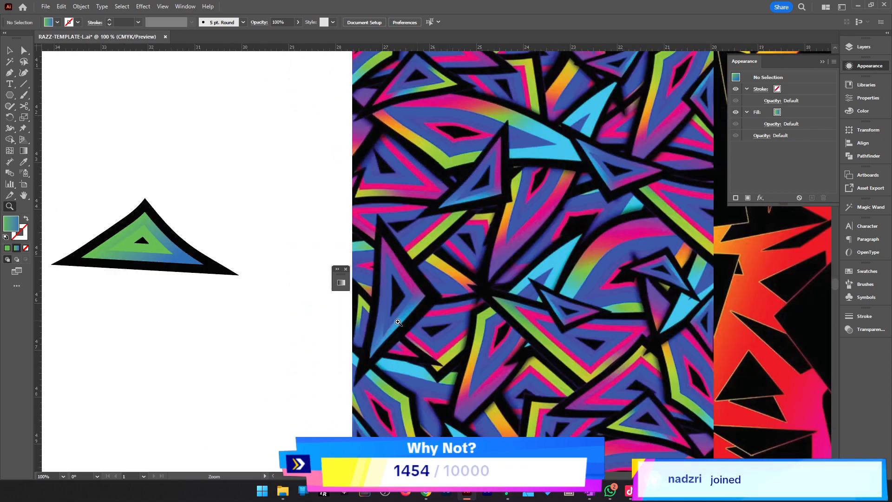
drag(379, 319, 493, 342)
scroll(492, 341, up, 1)
key(v)
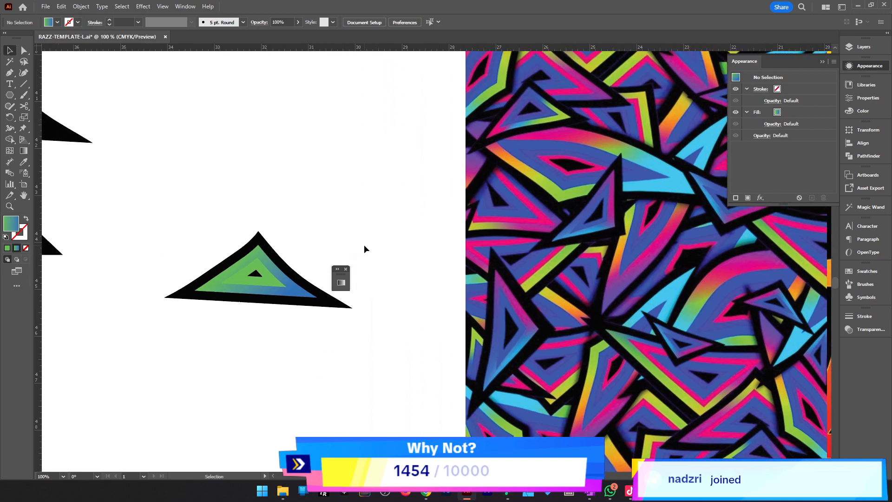
Group all nested shapes of the layered green-and-blue triangle into one object and deselect it.
ctrl+alt+click(425, 252)
drag(438, 274, 609, 310)
drag(584, 362, 397, 251)
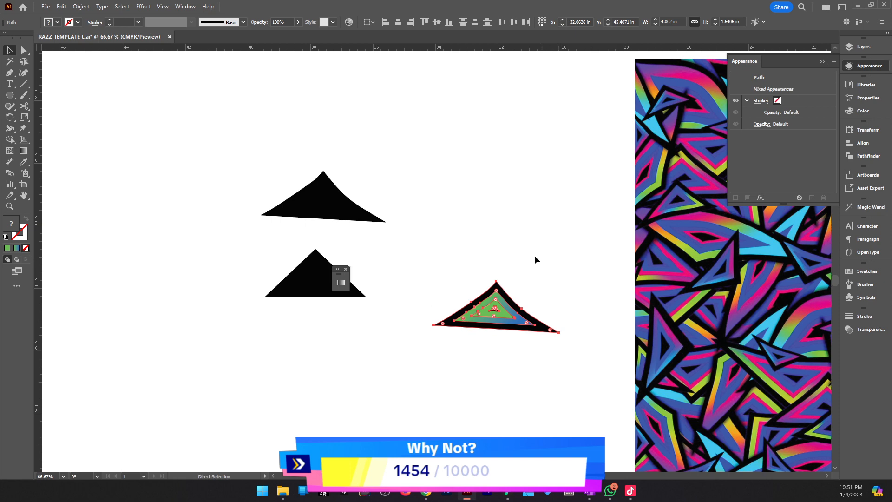
key(a)
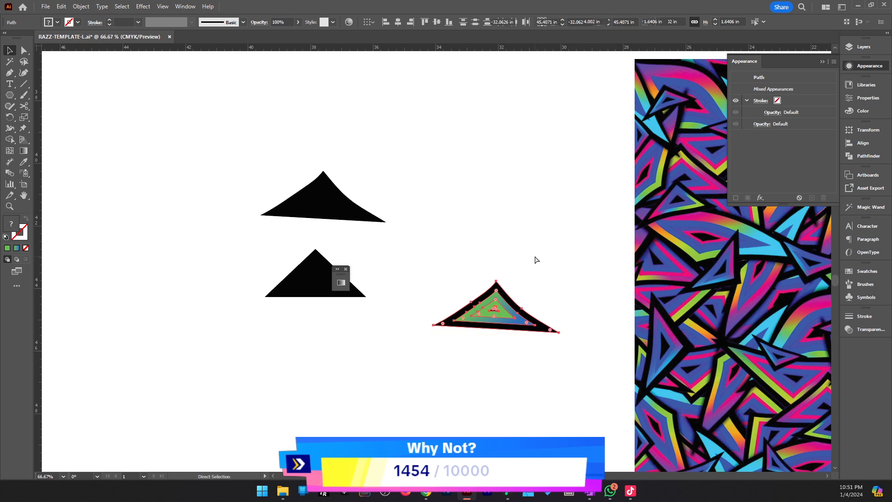
key(ctrl+g)
click(517, 231)
key(v)
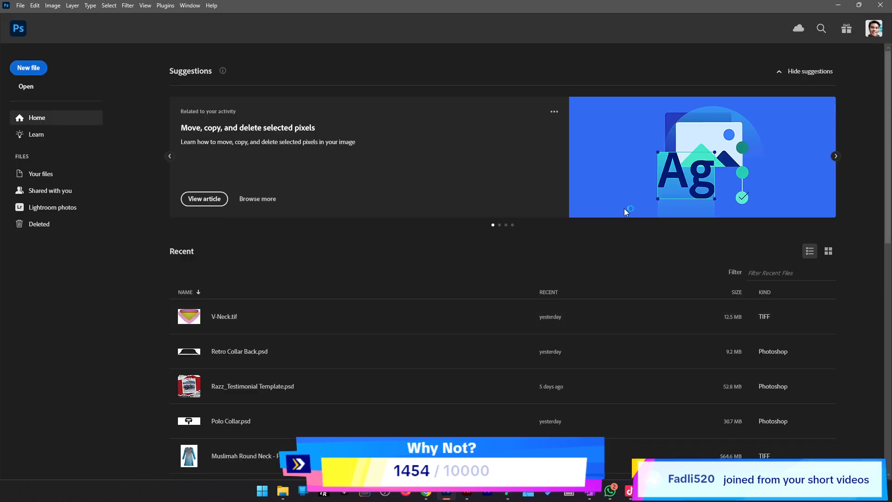
In Photoshop, create a new document from the Jersey Based preset, 4469 x 5904 pixels at 72 ppi.
key(ctrl+n)
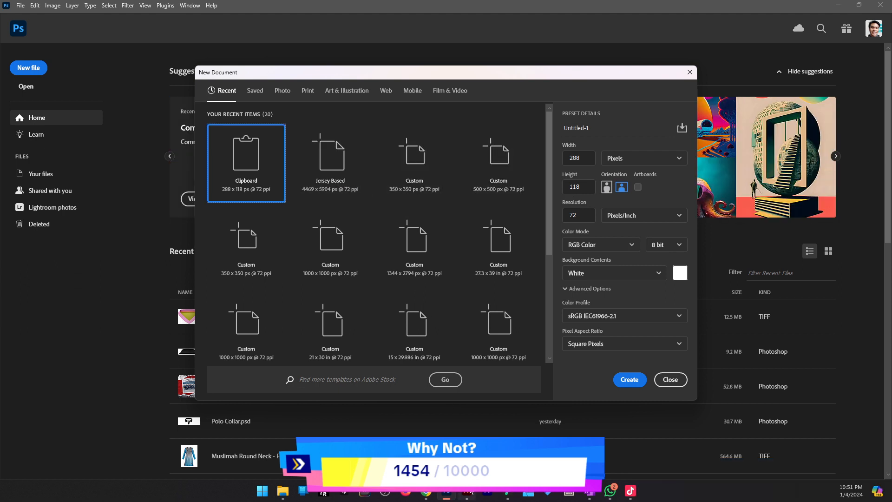
mouse_move(470, 492)
click(466, 423)
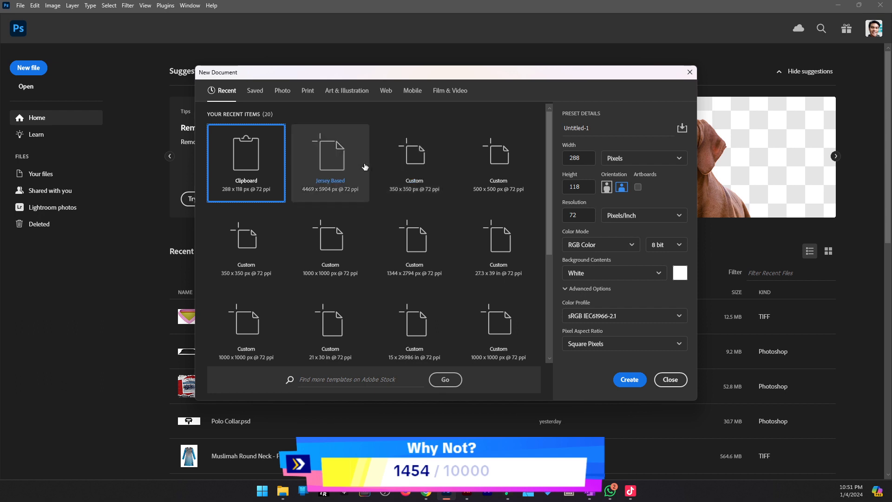
click(363, 168)
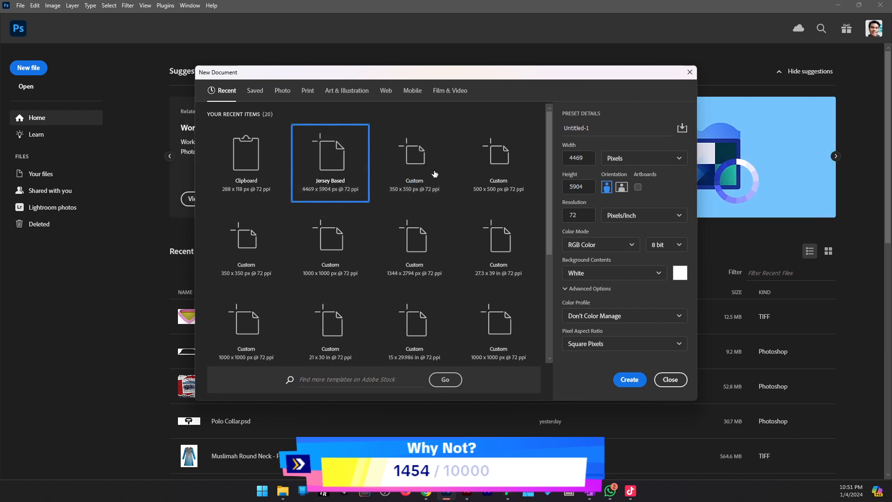
click(624, 158)
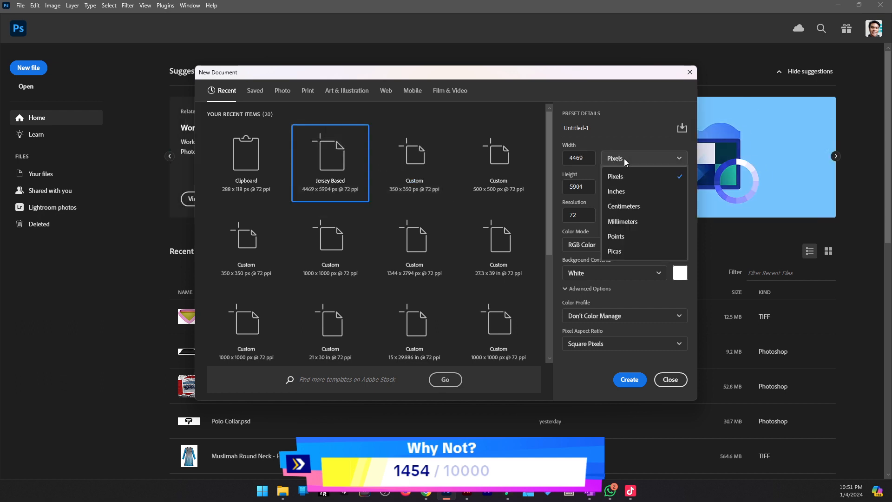
click(627, 192)
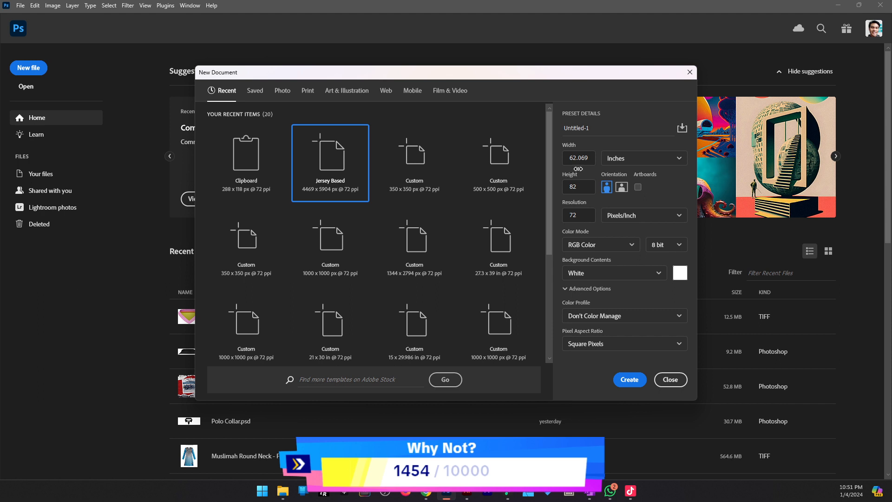
click(617, 160)
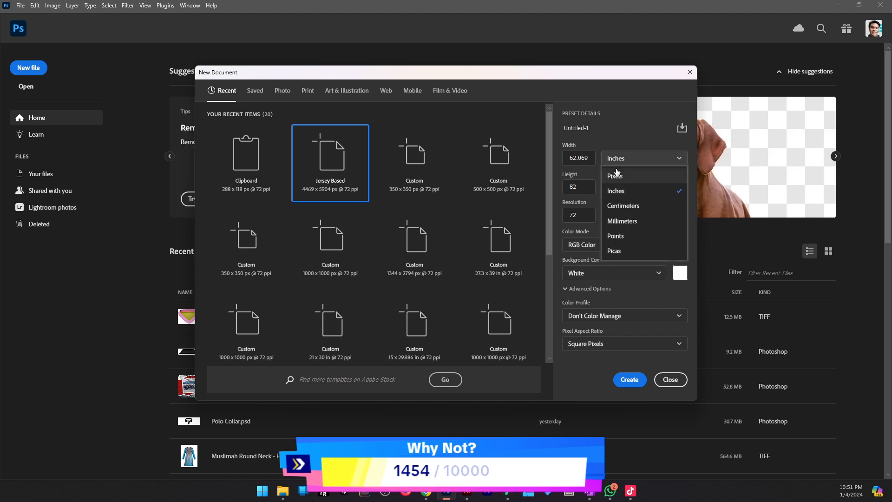
click(615, 175)
click(630, 379)
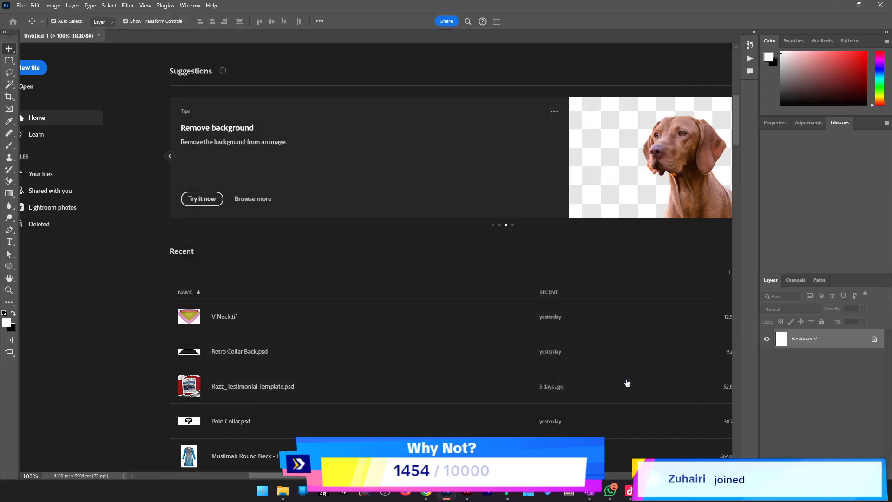
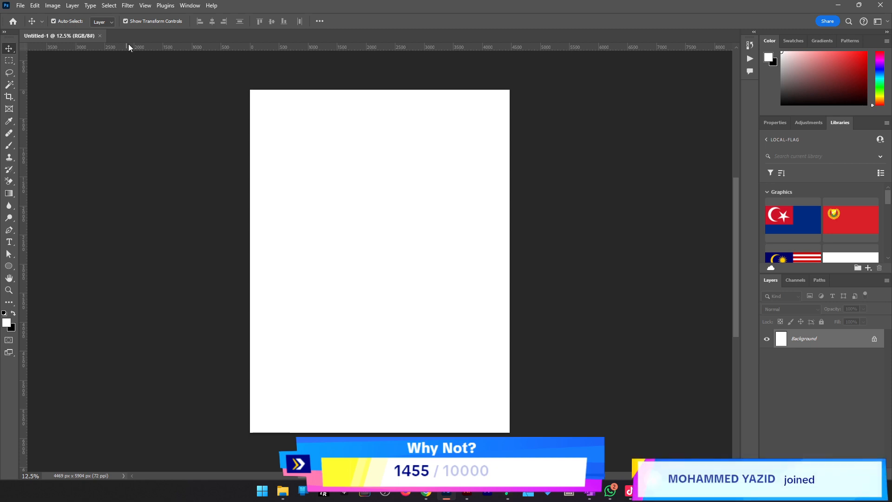
drag(431, 238, 606, 441)
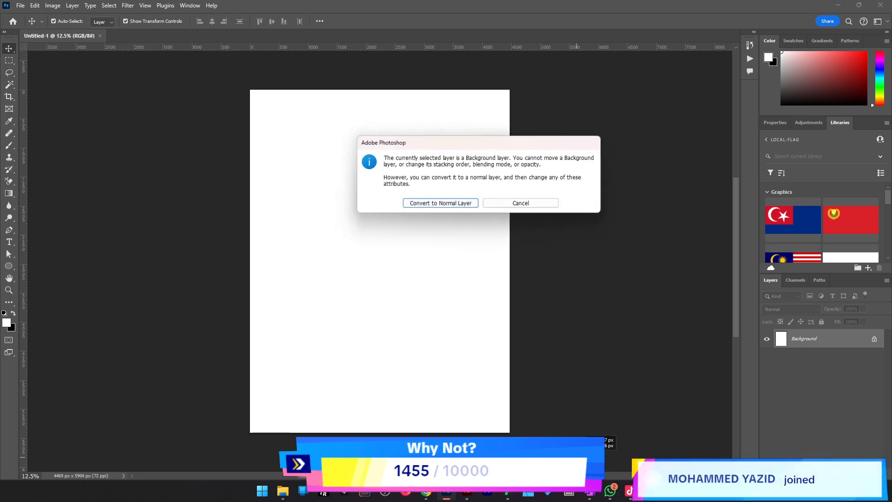
click(515, 203)
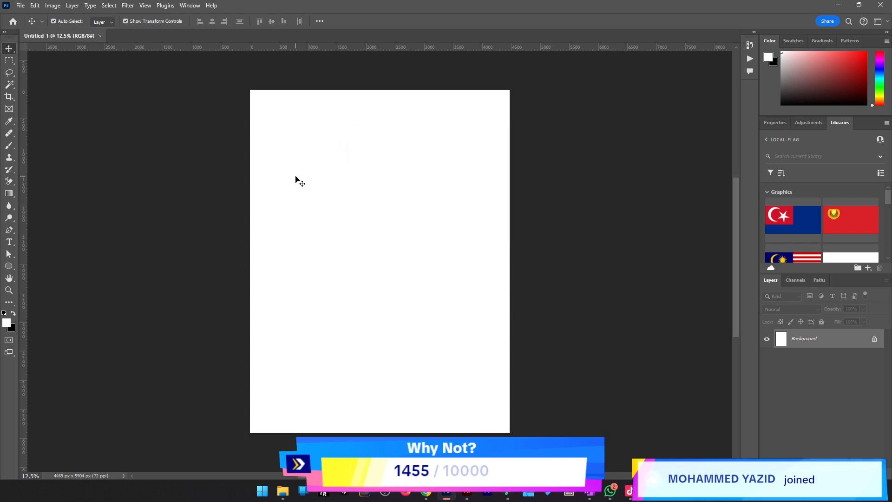
Create a second new document from the custom 350 x 350 px preset at 72 ppi.
click(24, 6)
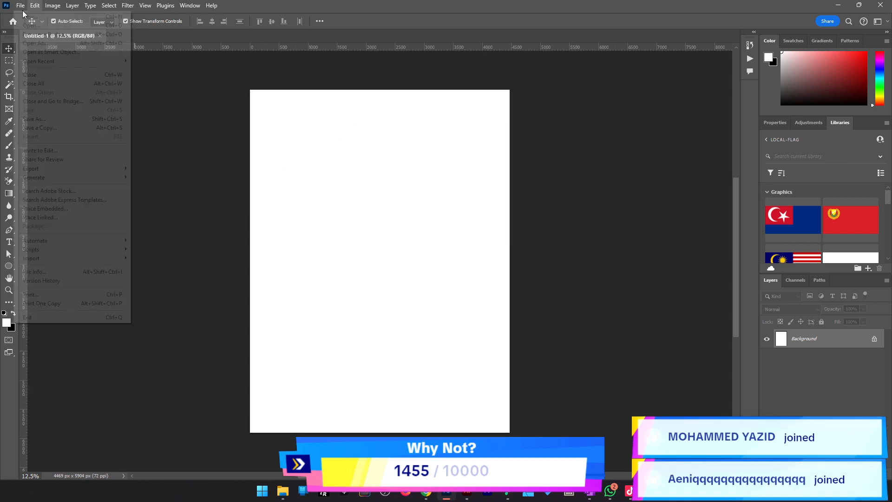
click(26, 17)
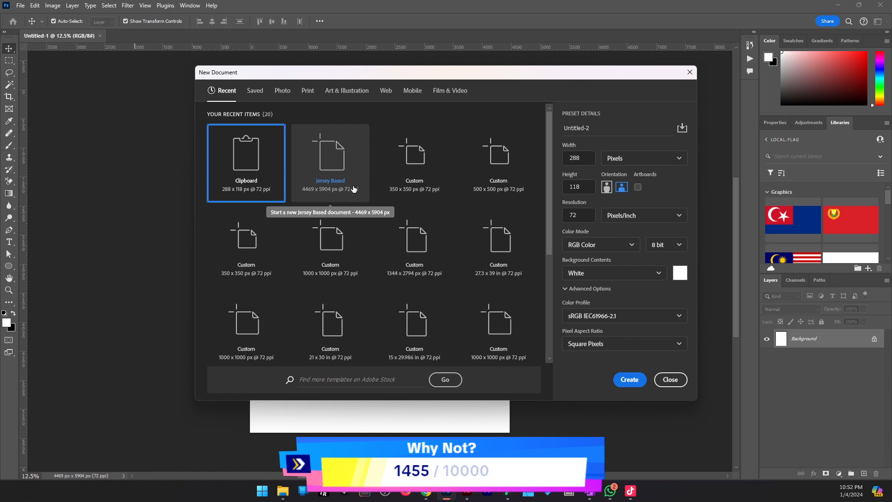
click(413, 165)
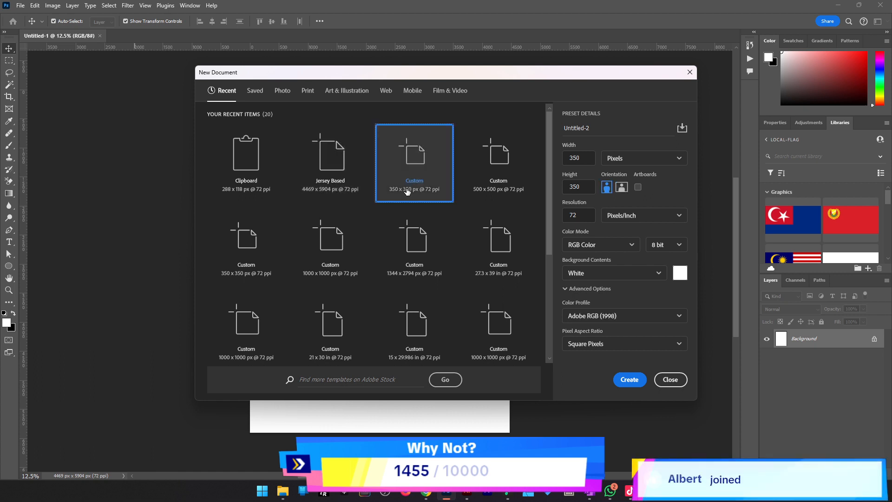
click(629, 379)
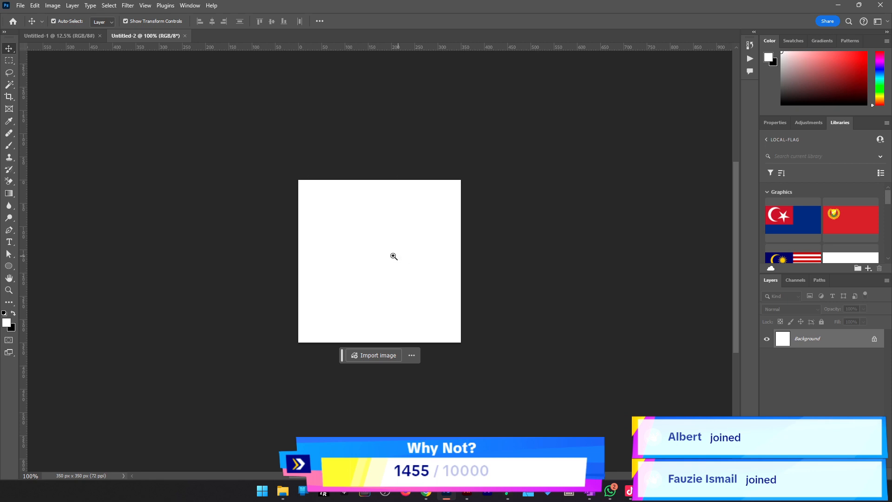
Paste the layered triangle into the 350 px document as a smart object, scaled to span the full canvas width.
key(ctrl+plus)
key(ctrl+v)
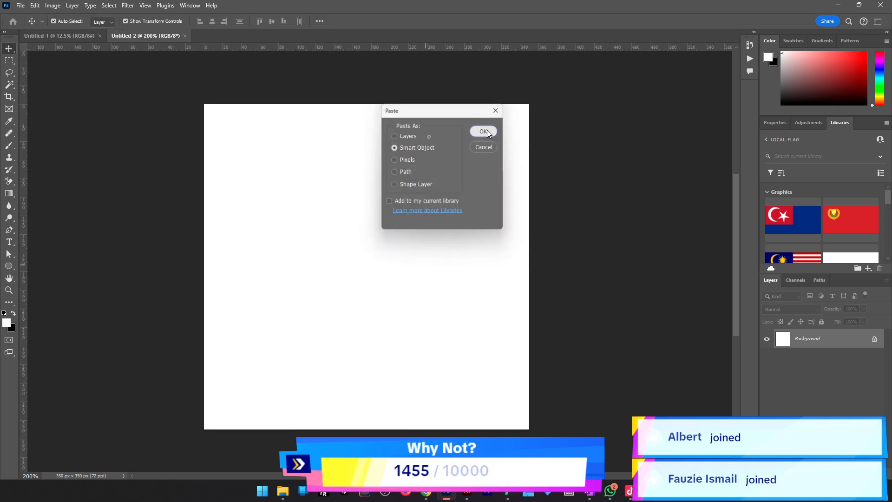
click(486, 131)
drag(503, 266, 538, 254)
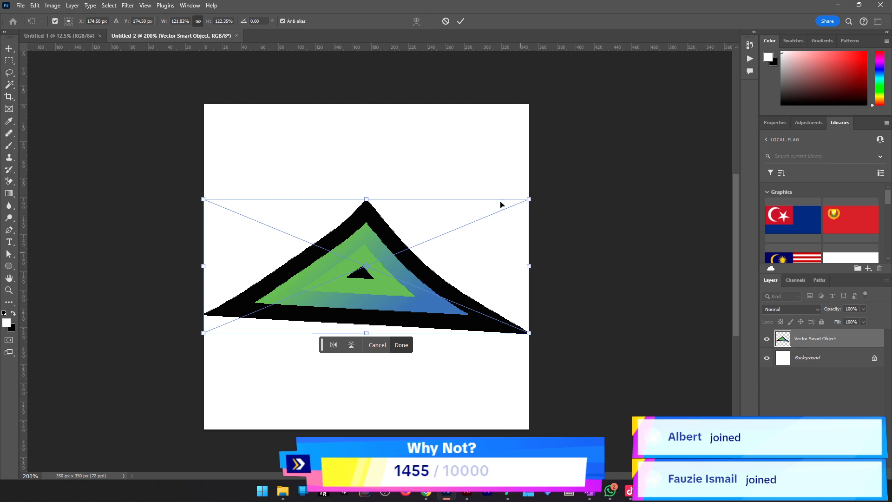
click(461, 21)
Examine the edges and size of the pasted triangle on the canvas.
key(z)
alt+click(332, 273)
click(331, 272)
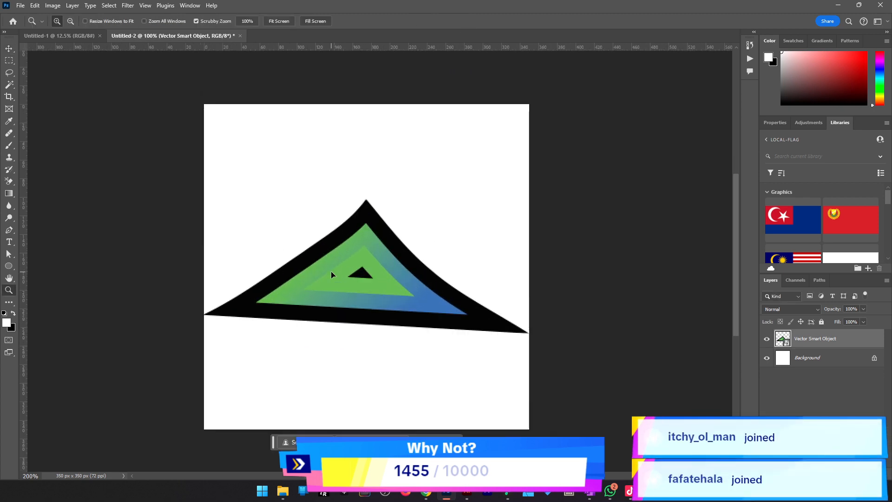
key(v)
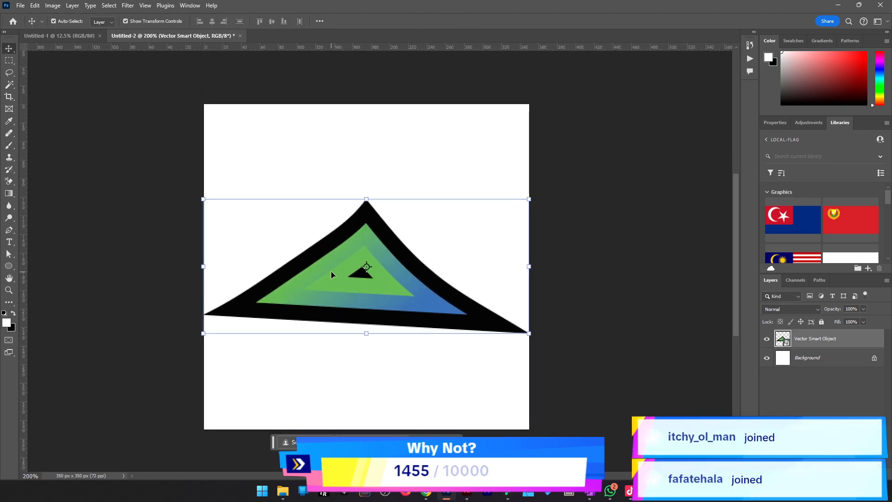
key(z)
alt+click(378, 287)
click(377, 287)
key(v)
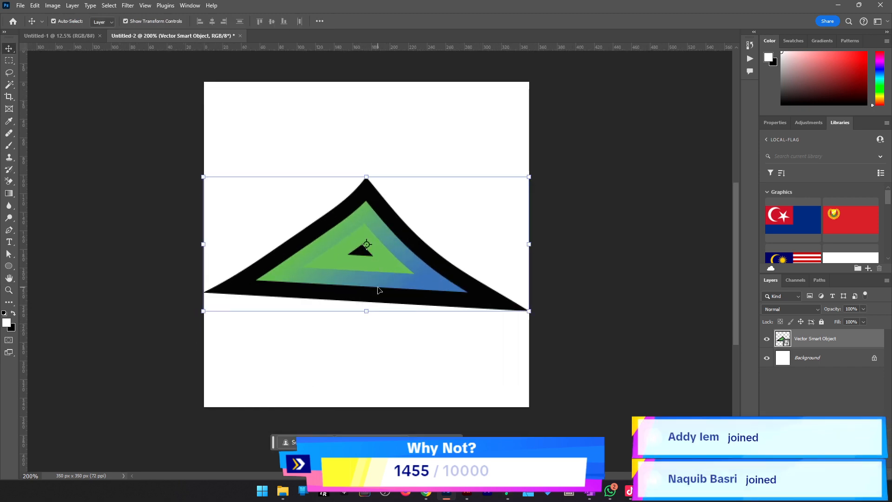
Crop the canvas height evenly around the triangle to 350 x 155 px and hide the Background layer.
key(c)
drag(366, 82, 366, 175)
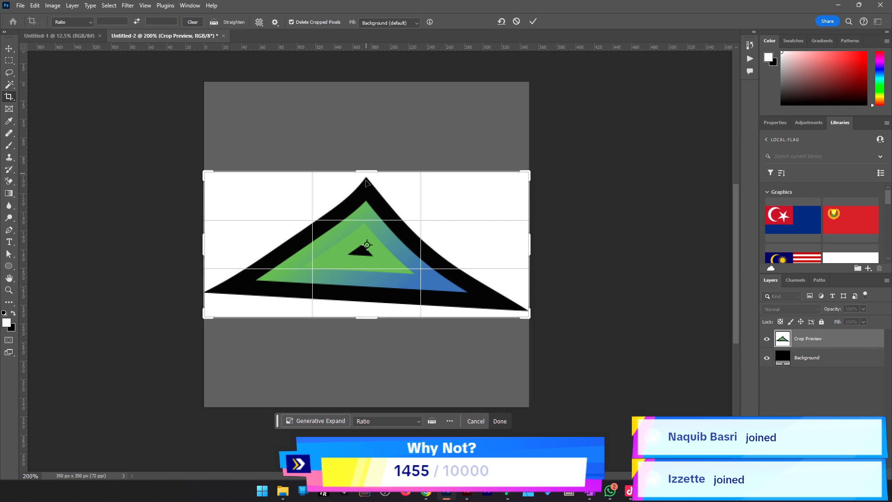
drag(372, 317, 373, 318)
click(532, 21)
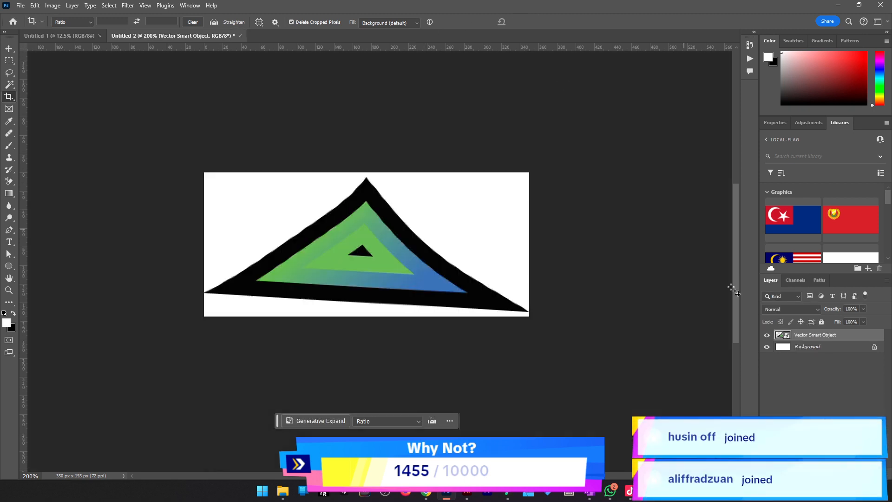
click(767, 347)
key(v)
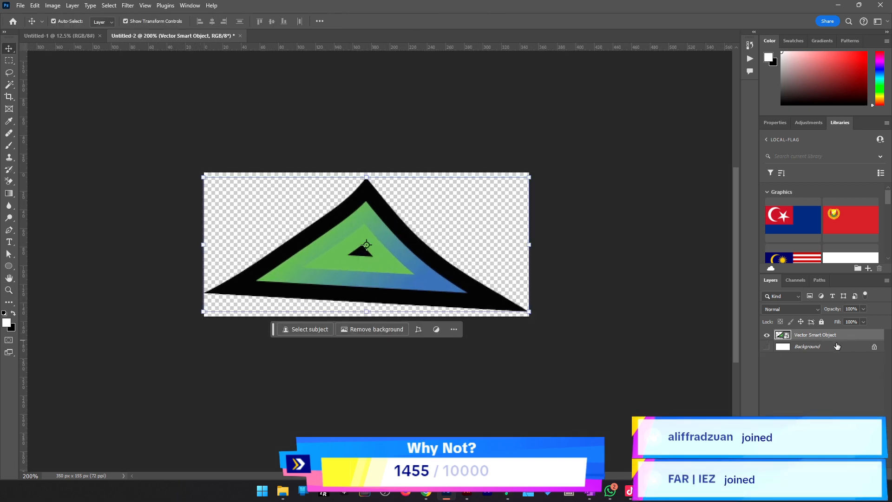
Define the triangle canvas as a new pattern named Triangle.
click(35, 5)
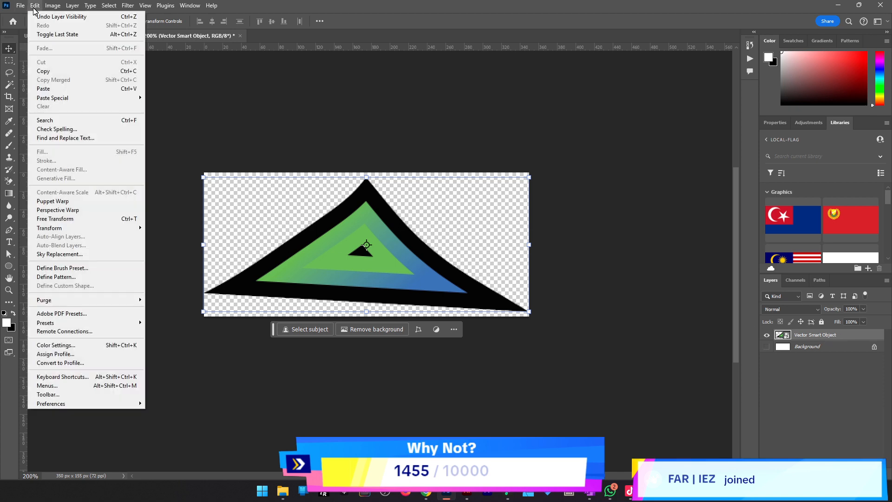
click(93, 276)
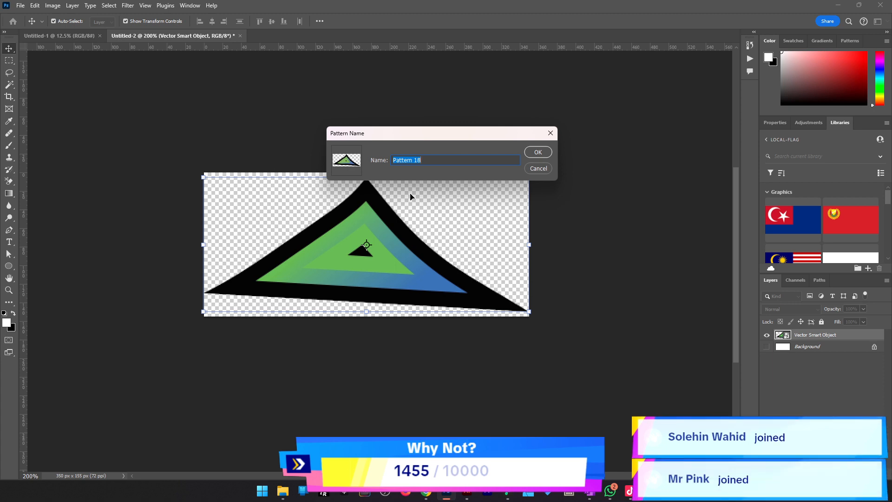
text(Triangle)
key(Return)
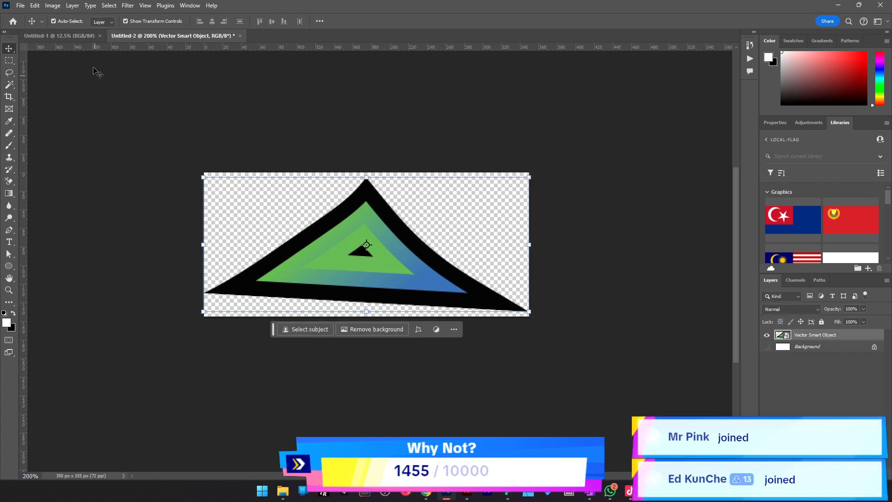
Add a new layer in the large Untitled-1 document and set up a Pattern fill with the Random Fill script.
click(58, 36)
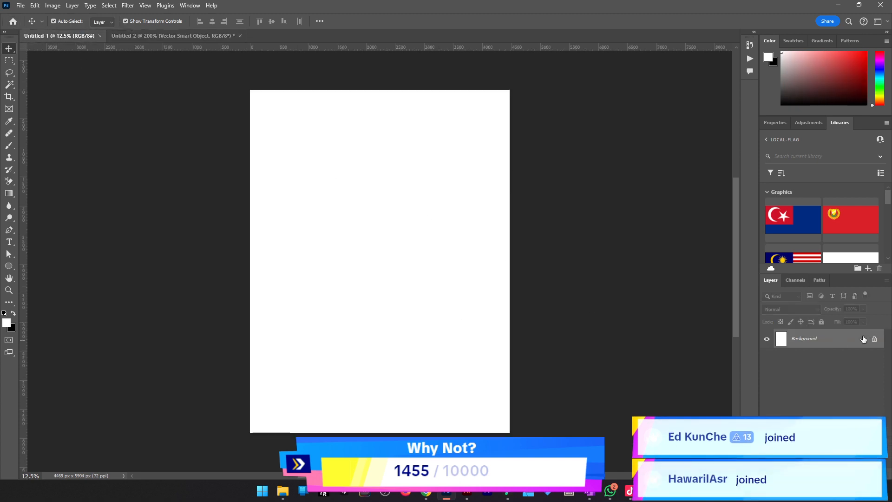
key(ctrl+shift+alt+n)
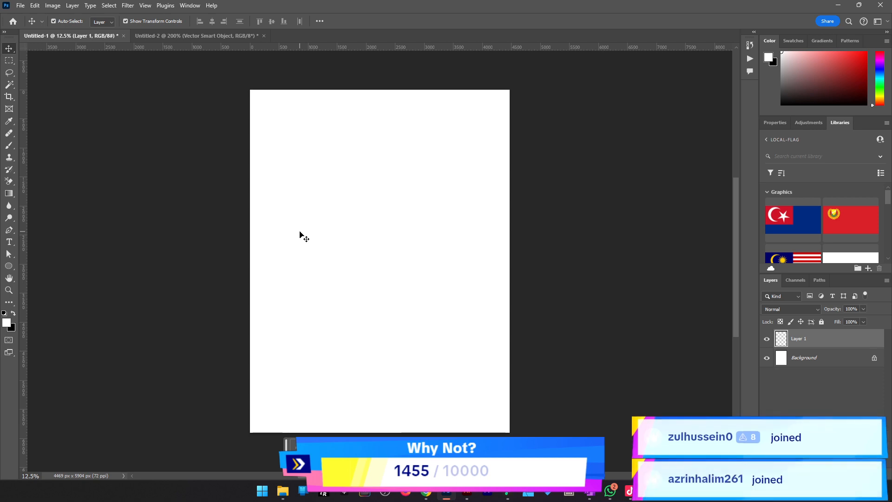
key(ctrl)
key(shift+F5)
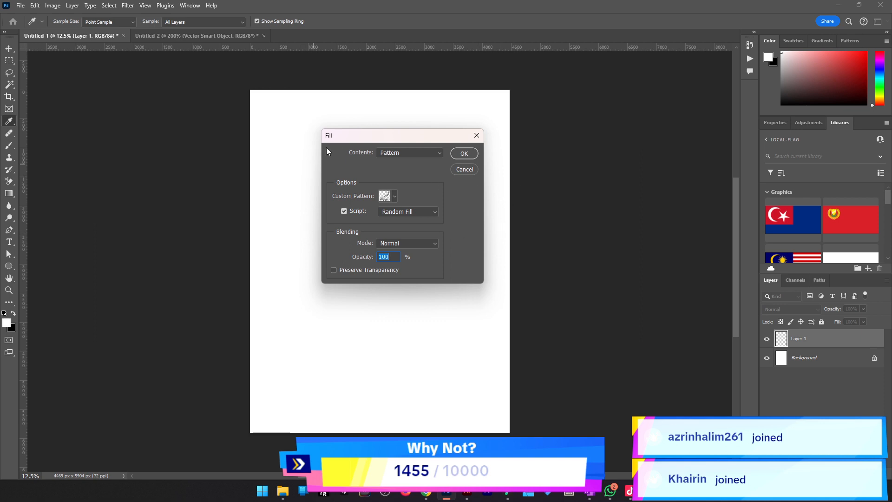
click(404, 154)
click(397, 202)
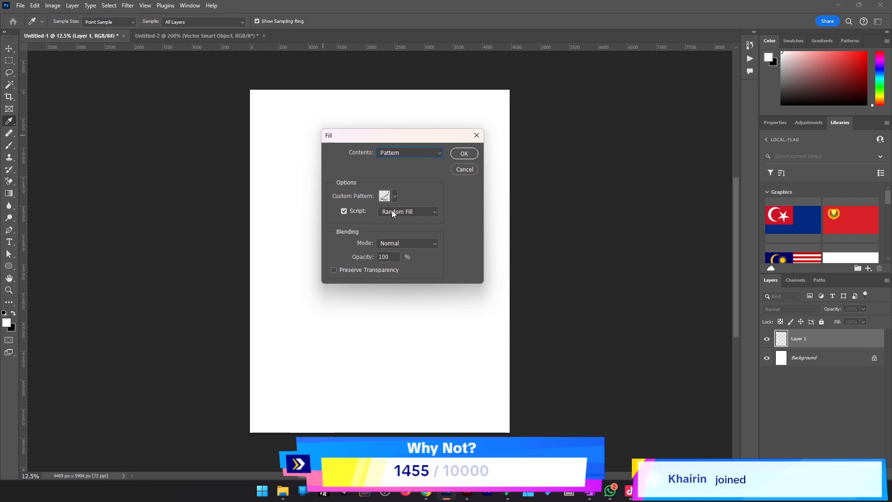
click(392, 212)
click(405, 245)
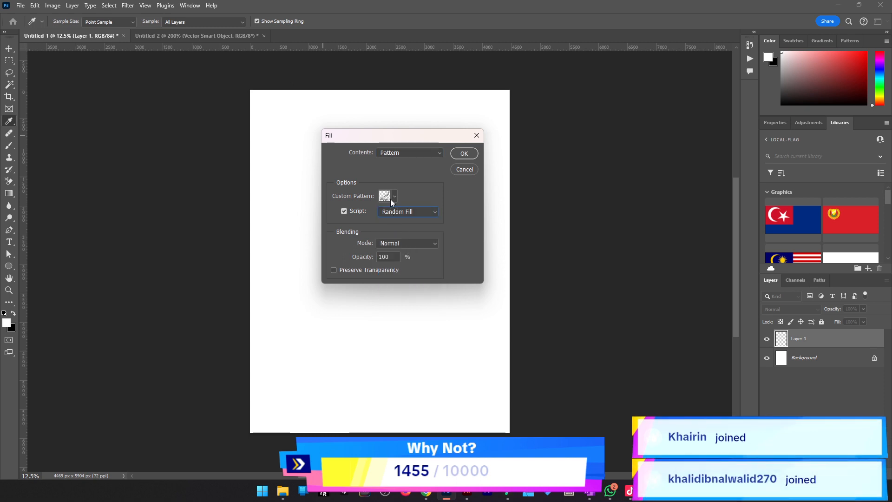
Choose the newly defined green and blue triangle as the custom pattern and proceed to the Random Fill settings.
click(391, 197)
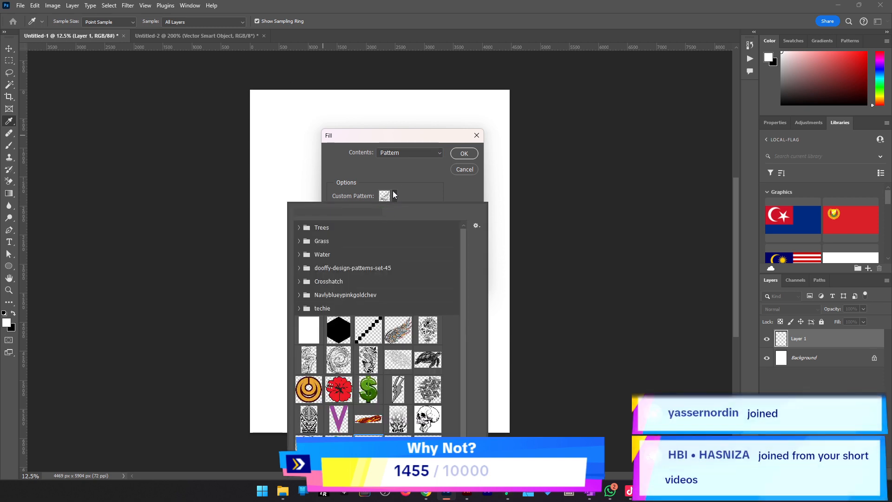
scroll(361, 326, down, 1)
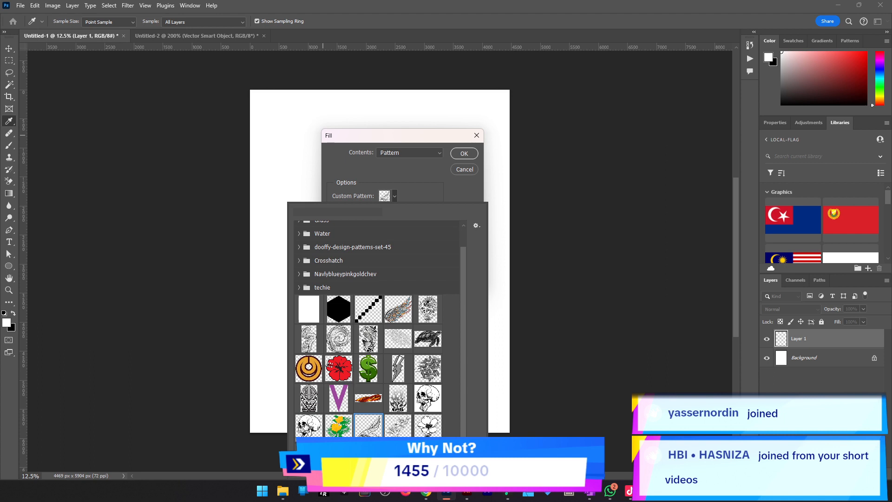
click(309, 449)
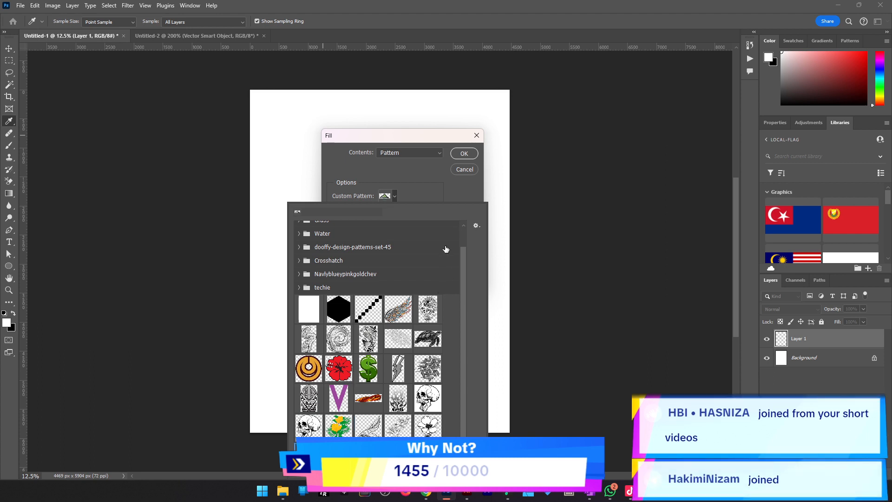
key(Return)
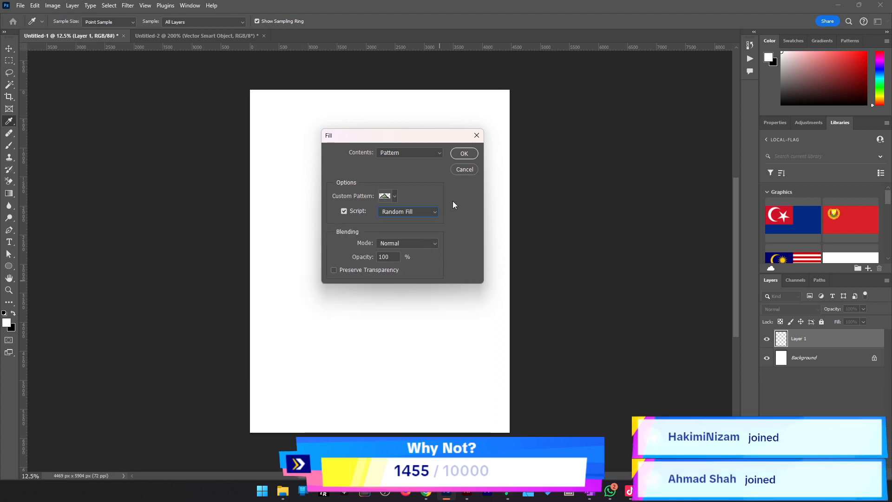
click(464, 153)
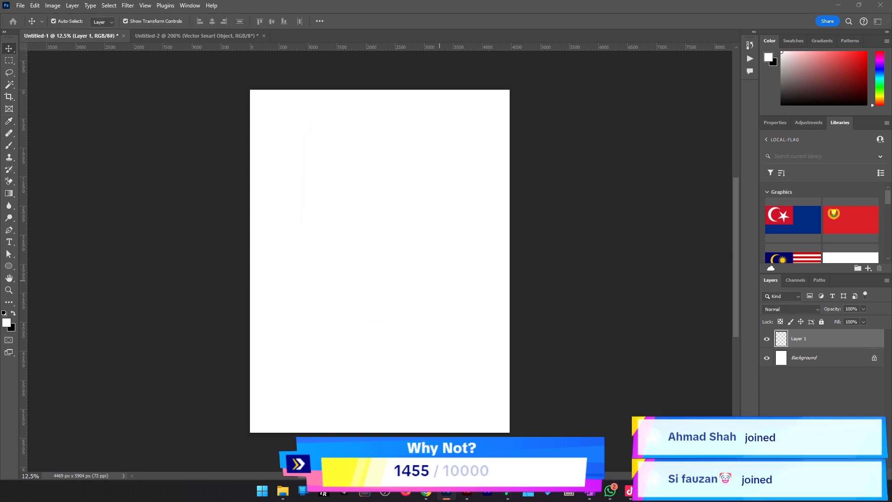
Check the angular reference artwork in Illustrator and, back in Photoshop, apply the random triangle fill with minimum scale factor 1.5 and density 3.
drag(575, 167, 304, 166)
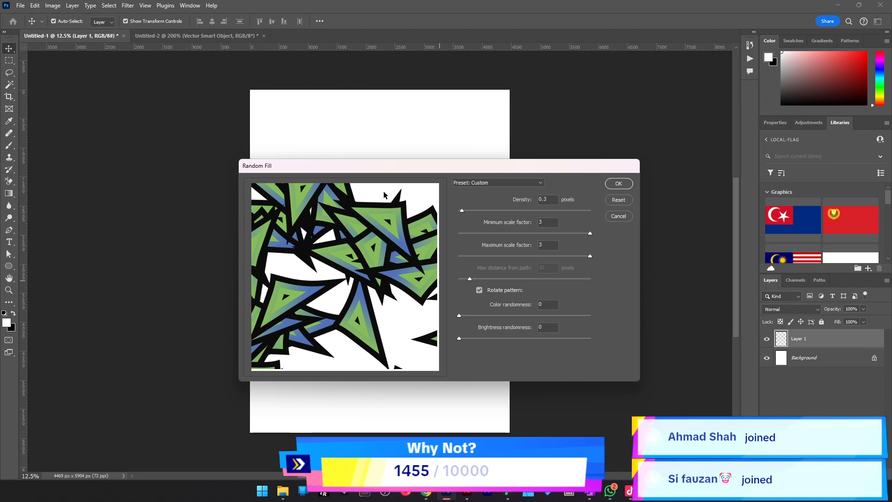
click(467, 491)
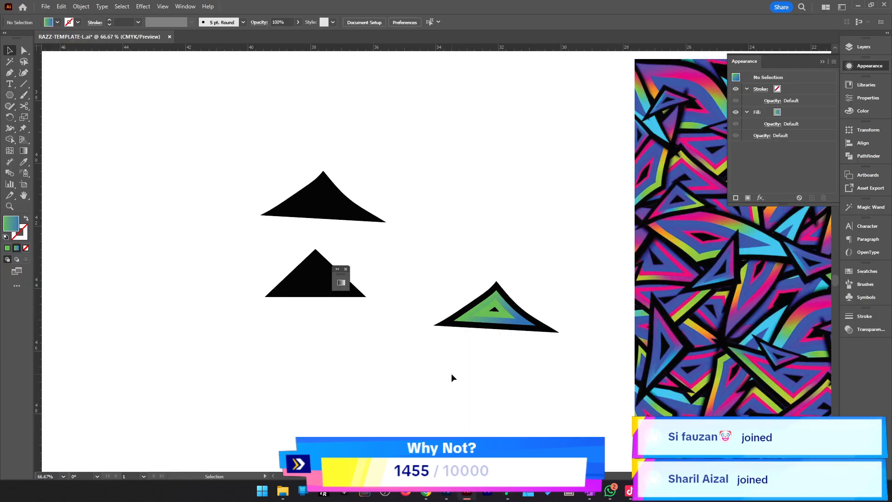
drag(681, 374, 470, 378)
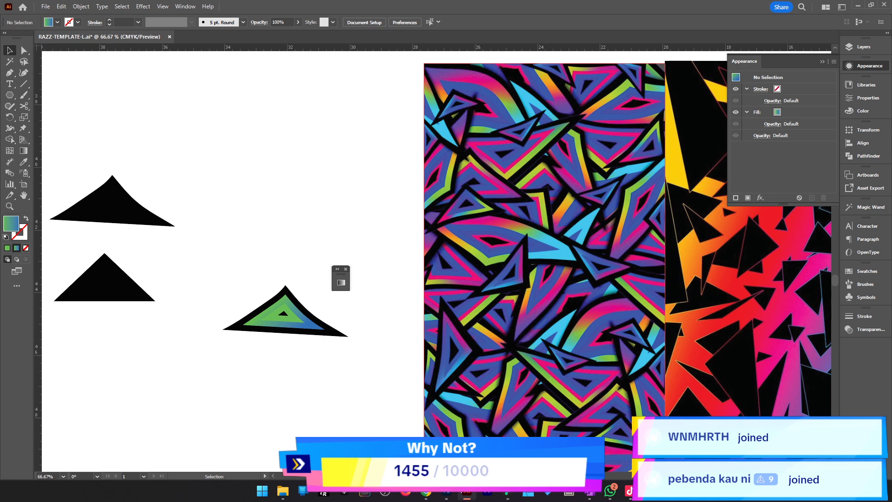
click(445, 492)
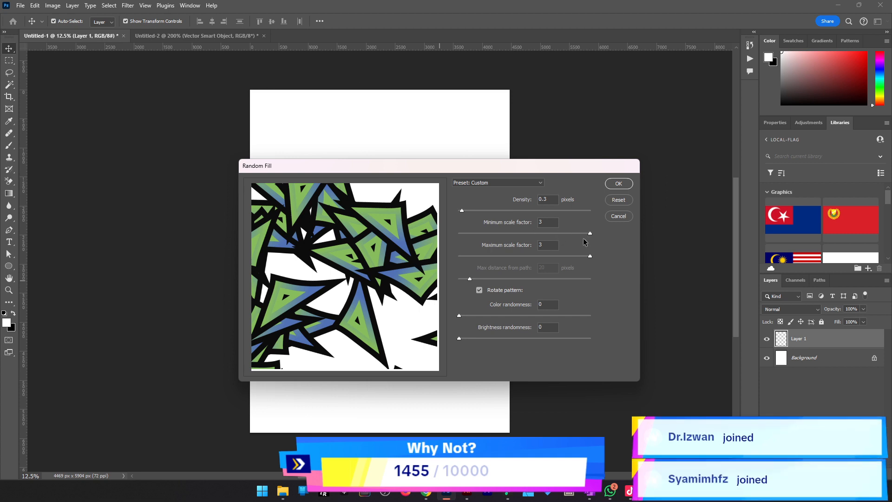
drag(539, 237, 543, 236)
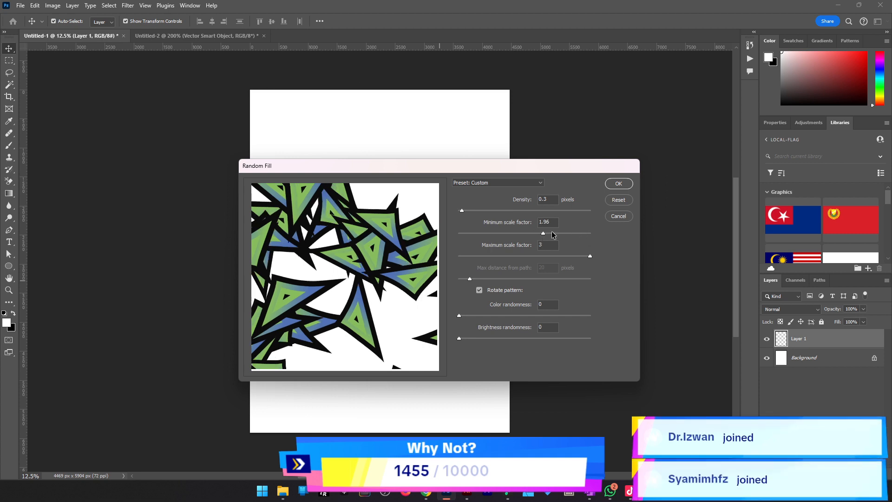
click(544, 223)
text(1.)
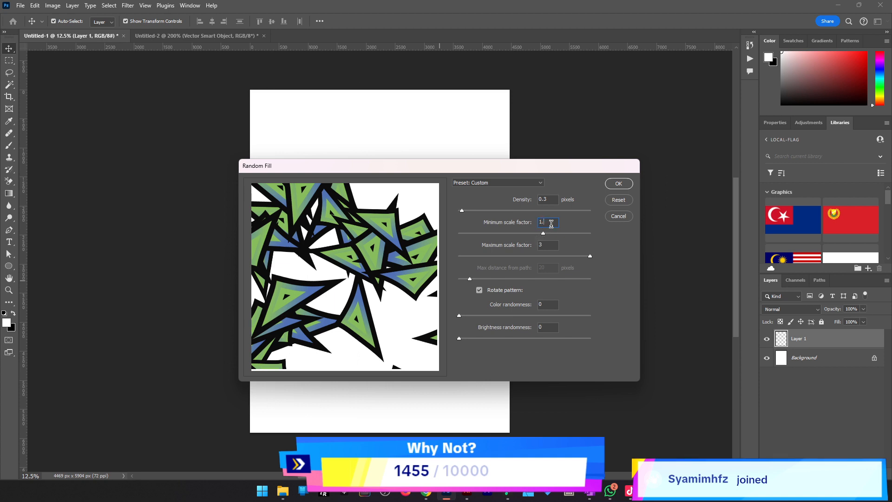
click(548, 199)
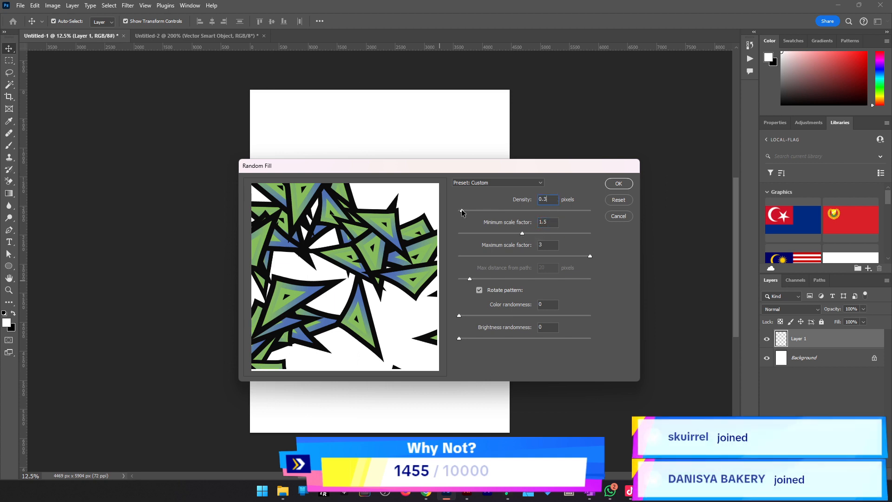
drag(490, 211, 496, 210)
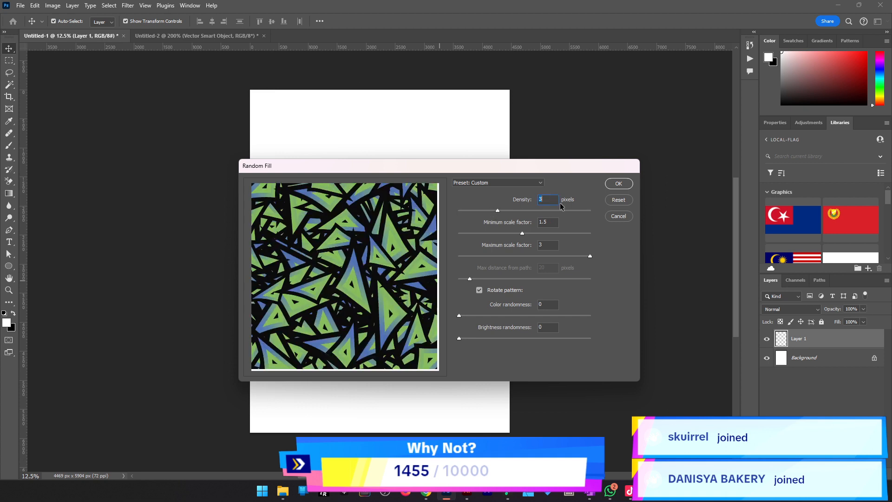
click(619, 185)
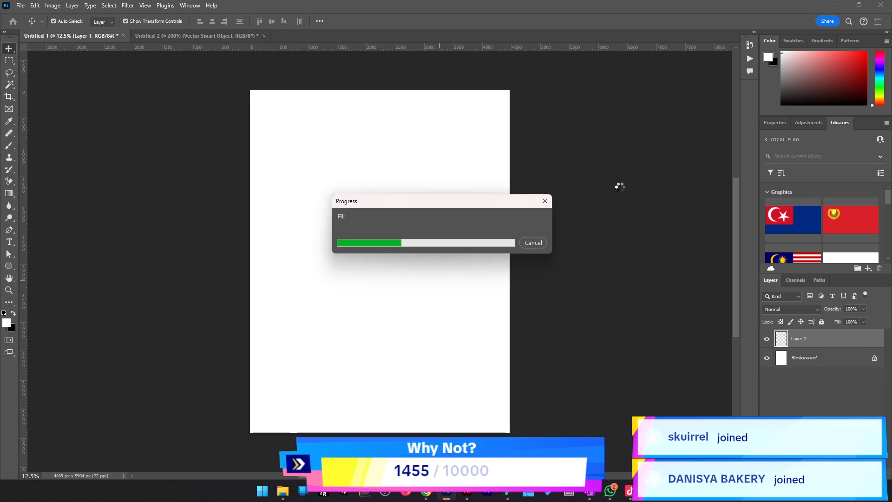
Undo the dense triangle fill on Layer 1.
key(z)
click(413, 265)
drag(413, 265, 395, 304)
key(v)
key(ctrl+z)
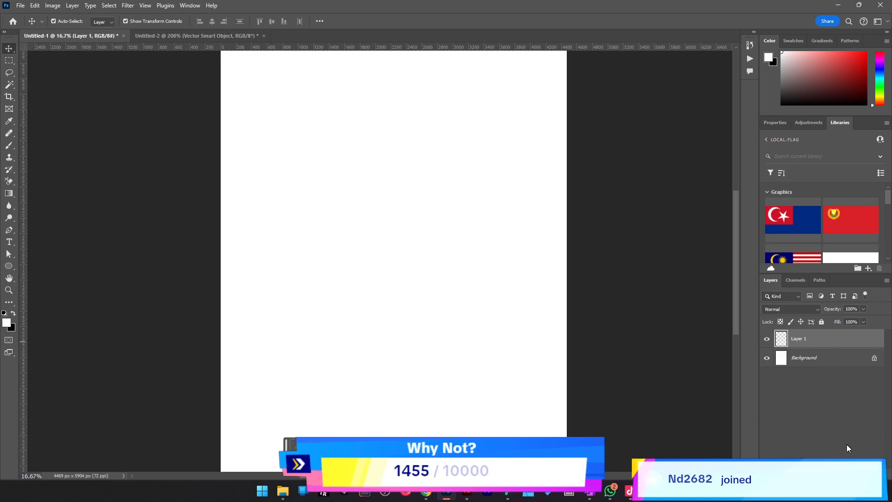
Fill Layer 1 again with the randomly scattered triangle pattern at a density of 0.5.
key(shift+F5)
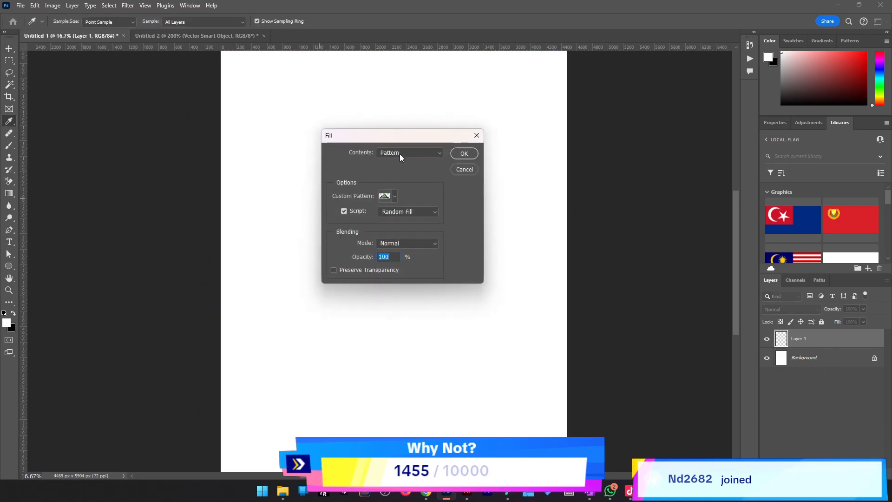
click(386, 196)
click(388, 197)
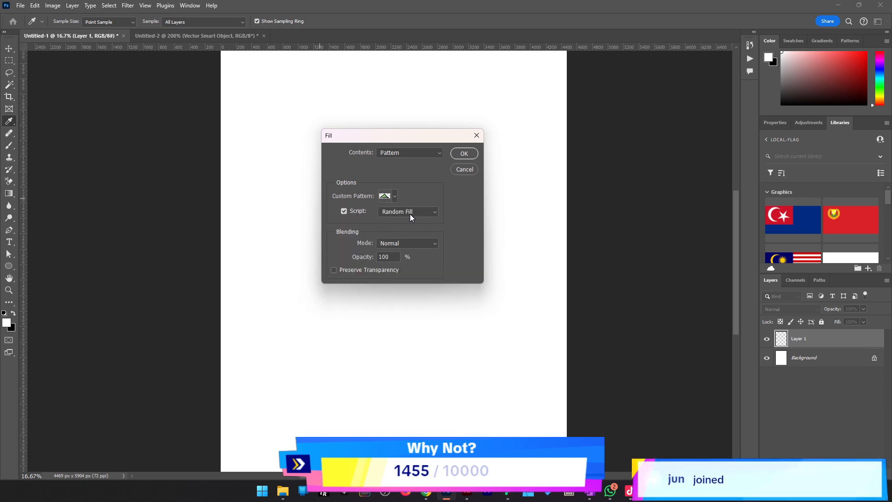
click(462, 153)
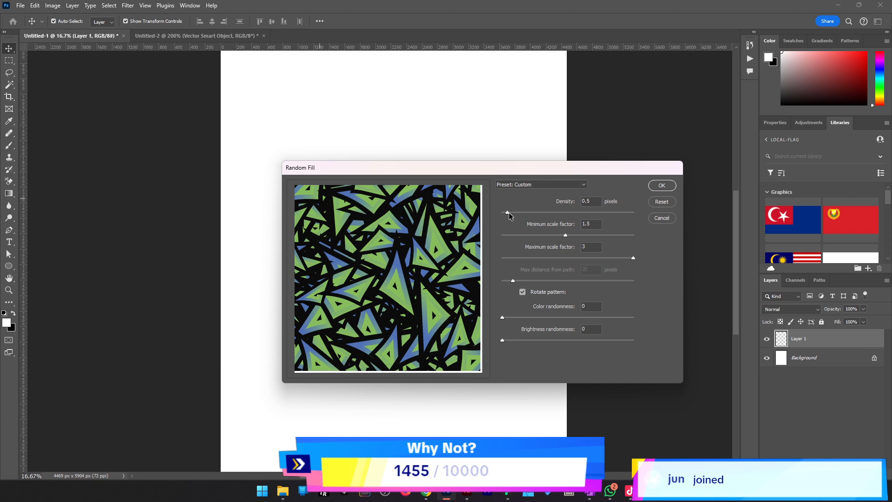
click(509, 213)
click(669, 186)
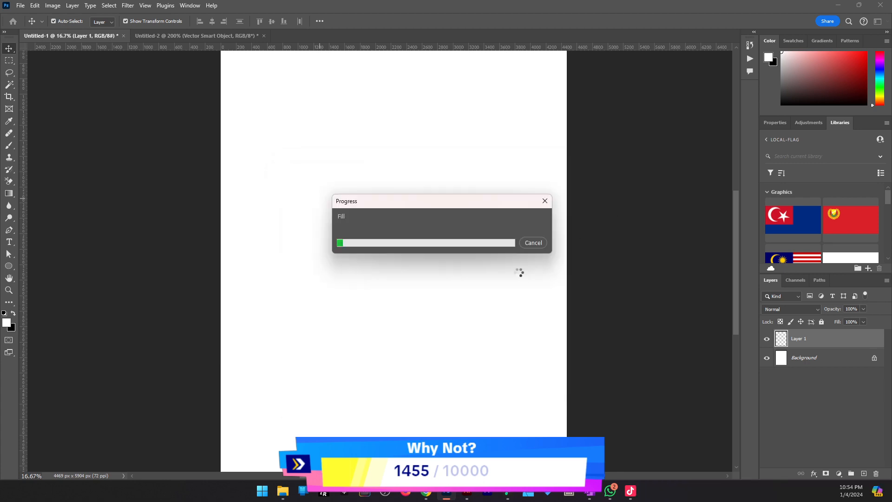
key(z)
alt+click(384, 273)
alt+click(373, 273)
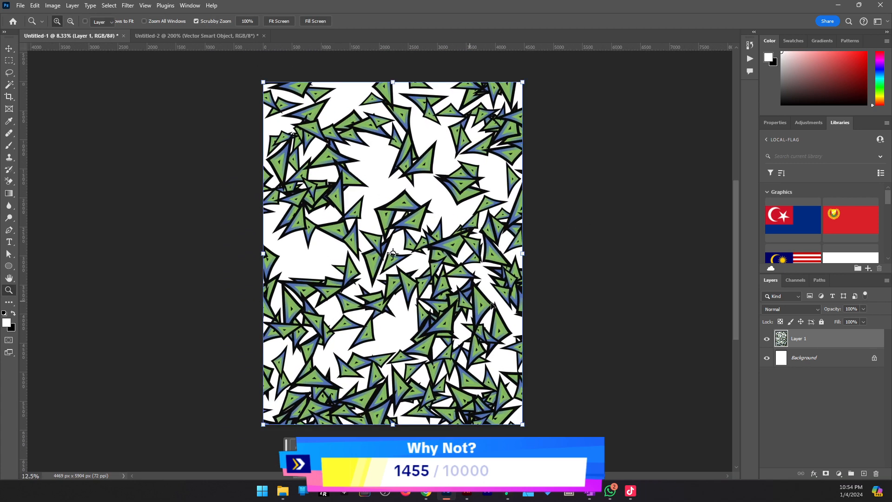
key(v)
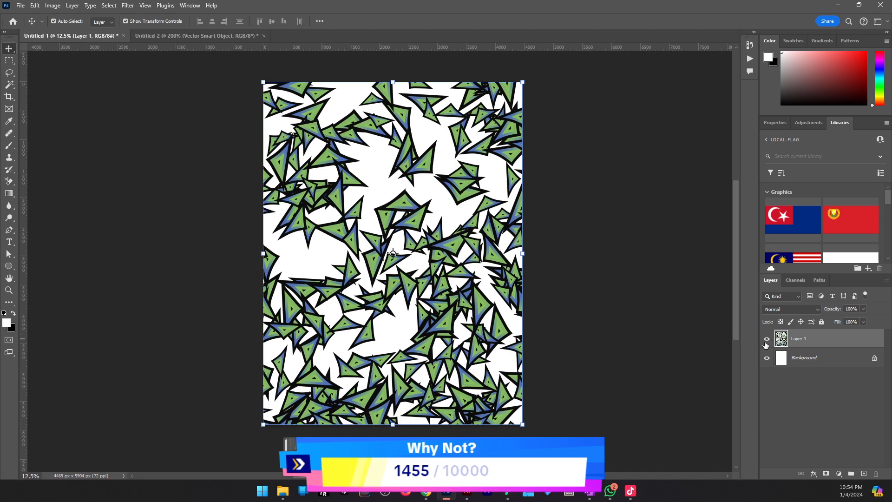
Duplicate Layer 1, hide the original, and scale the copy up from its center to about 227%.
key(ctrl+t)
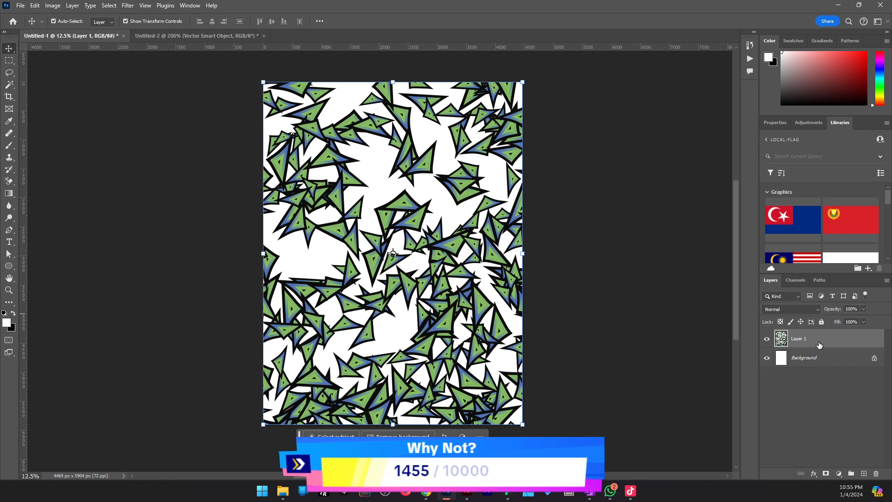
key(ctrl+j)
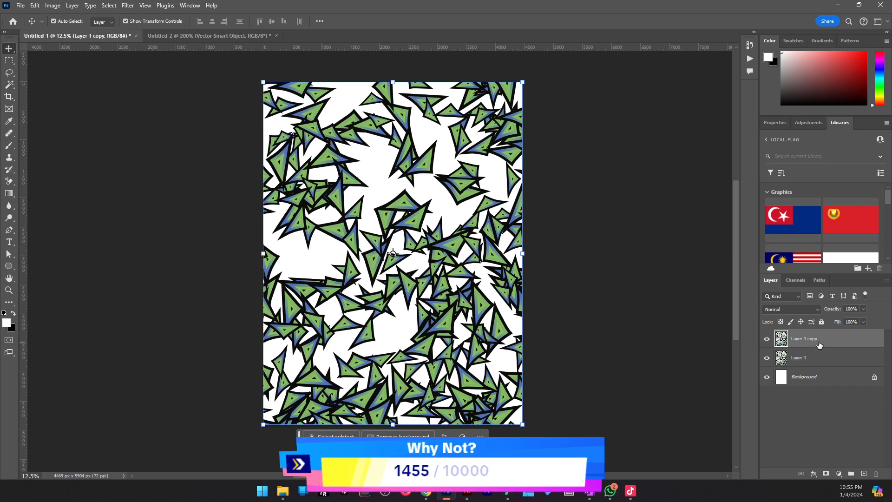
click(767, 358)
key(ctrl+t)
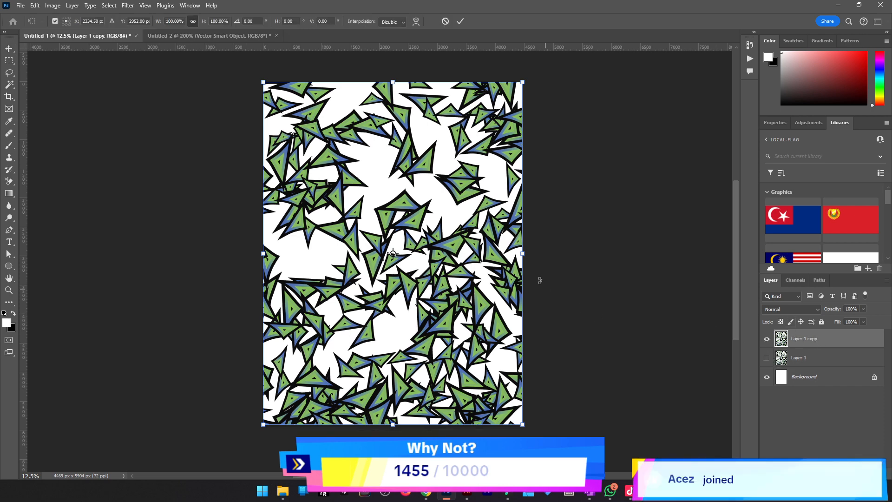
drag(528, 254, 692, 239)
click(460, 21)
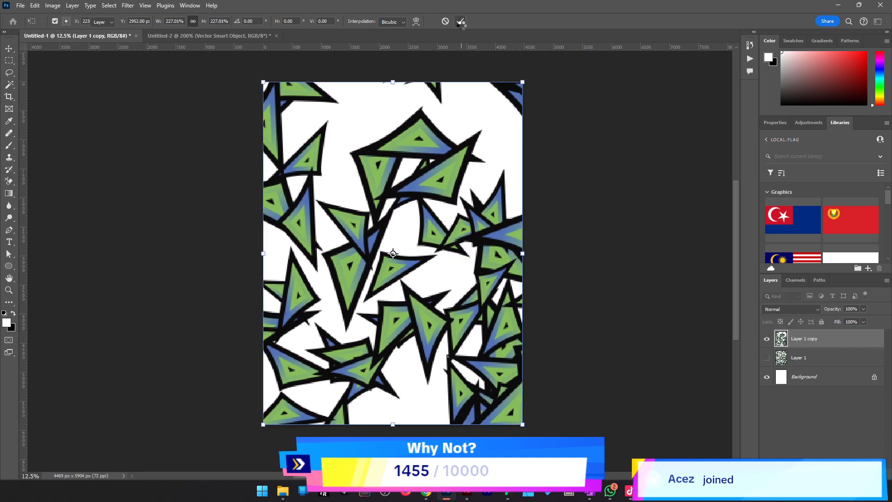
Add a new layer above Layer 1 copy and start a scripted Random Fill of the triangle pattern on it.
click(864, 473)
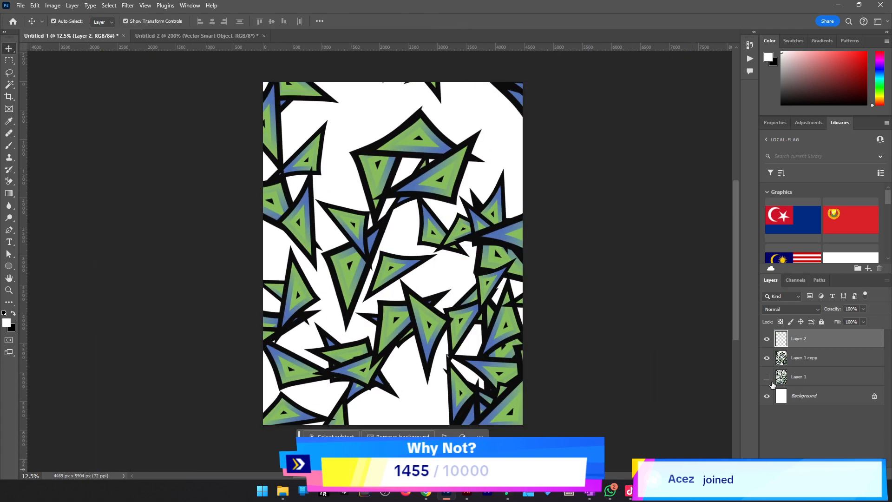
key(shift+F5)
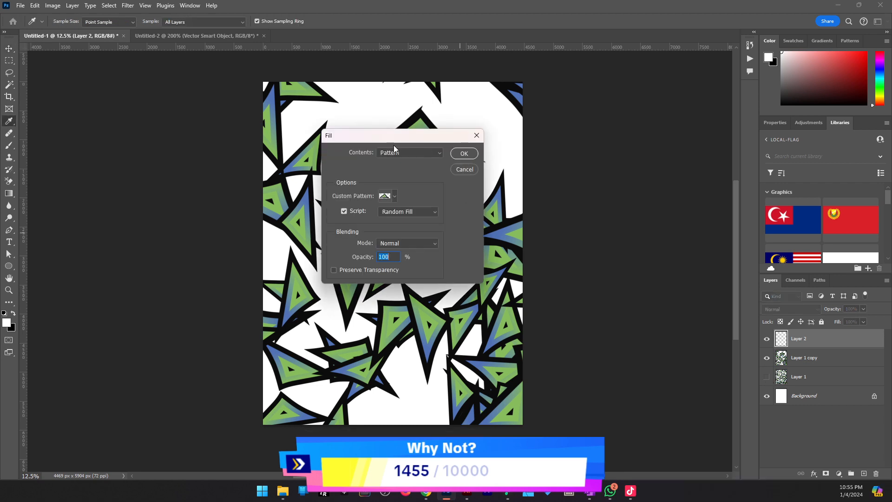
click(387, 197)
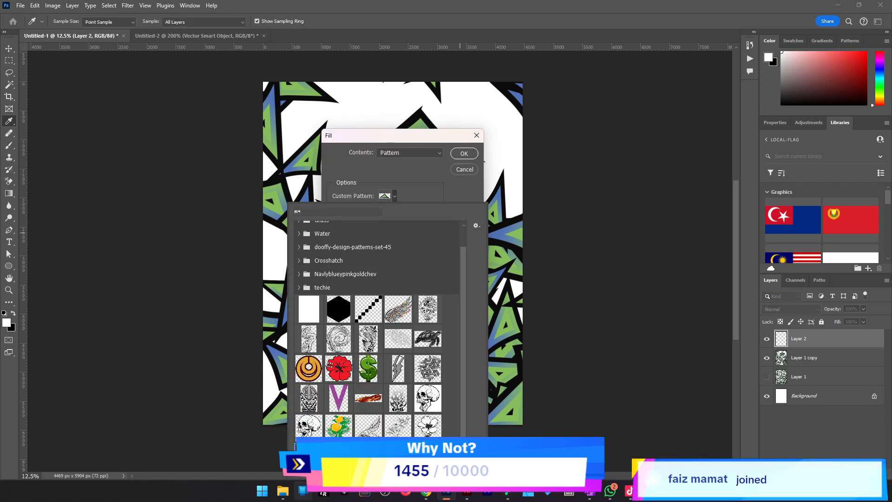
click(441, 172)
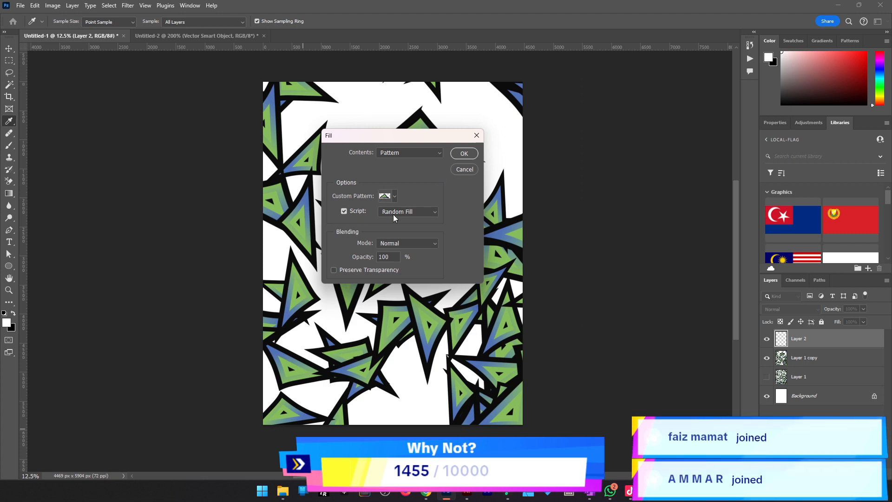
click(461, 154)
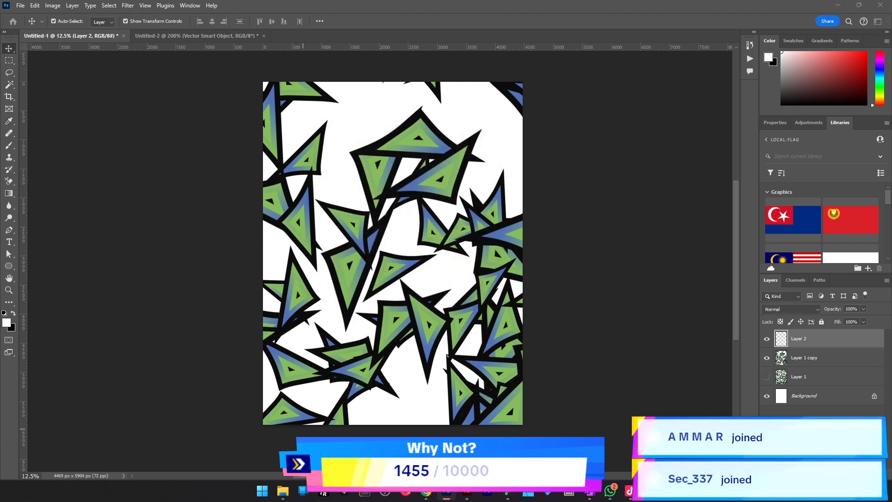
Set the random fill's minimum scale factor to 2.08 and density to 1.5, and apply it to Layer 2.
drag(553, 180, 503, 188)
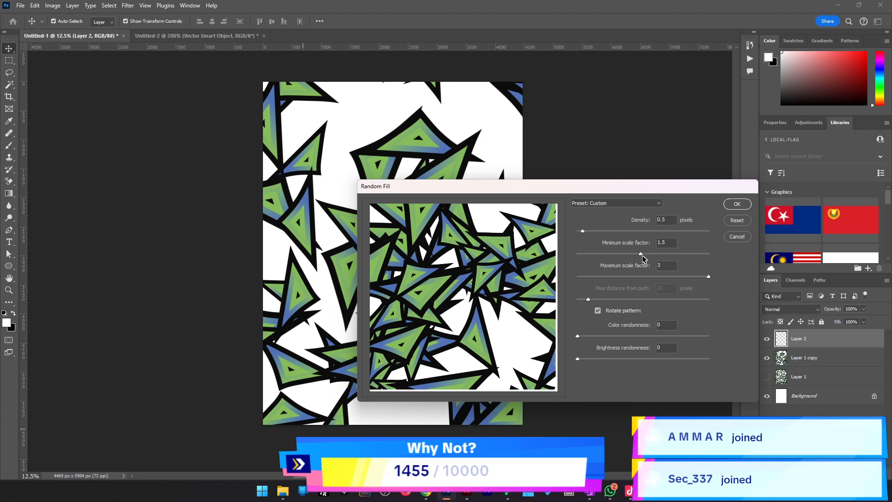
drag(640, 253, 668, 255)
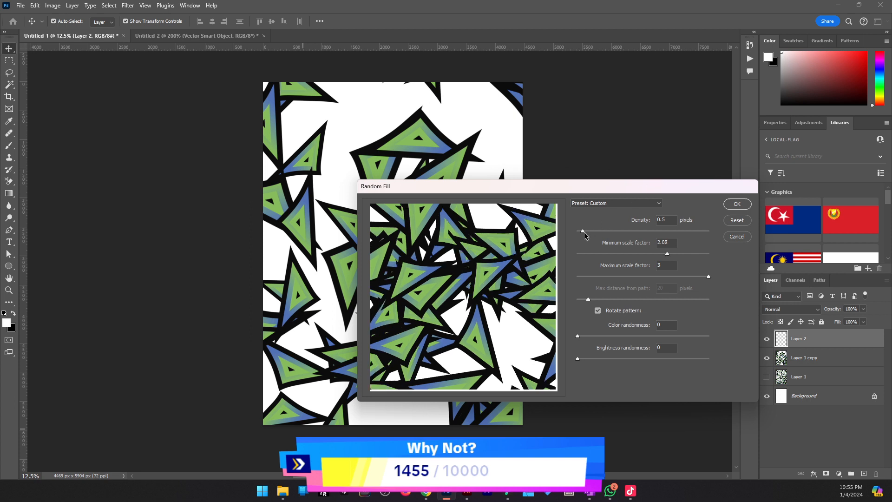
drag(583, 232, 590, 232)
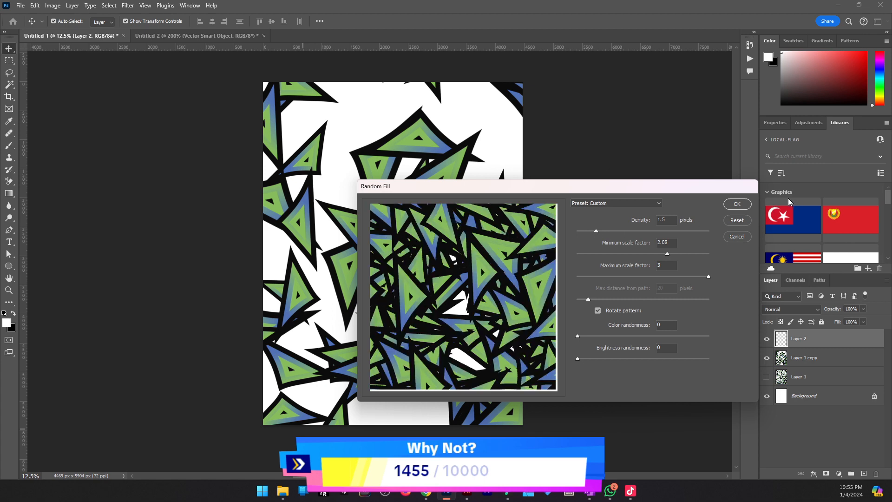
click(738, 204)
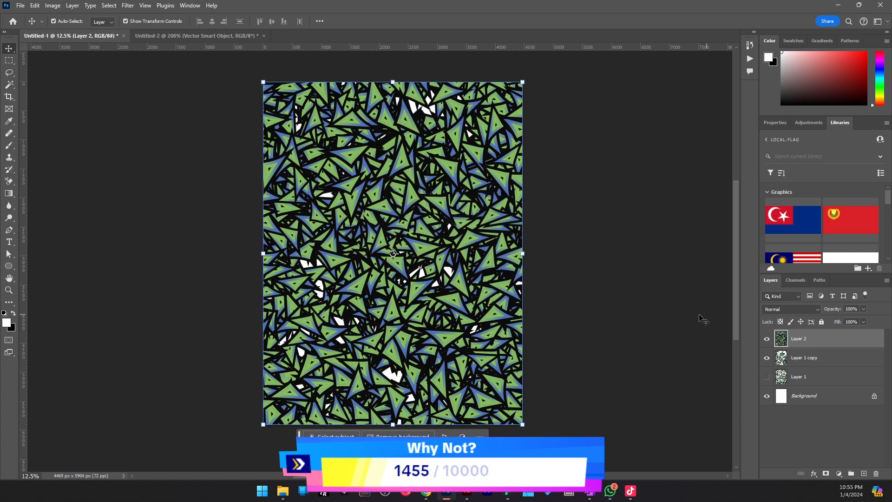
Move Layer 2 below Layer 1 copy in the layer order.
drag(815, 339, 810, 371)
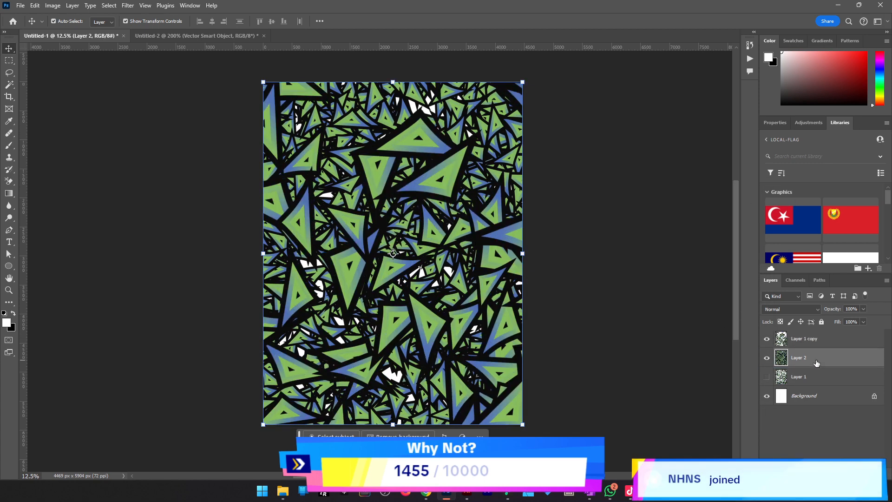
key(ctrl+k)
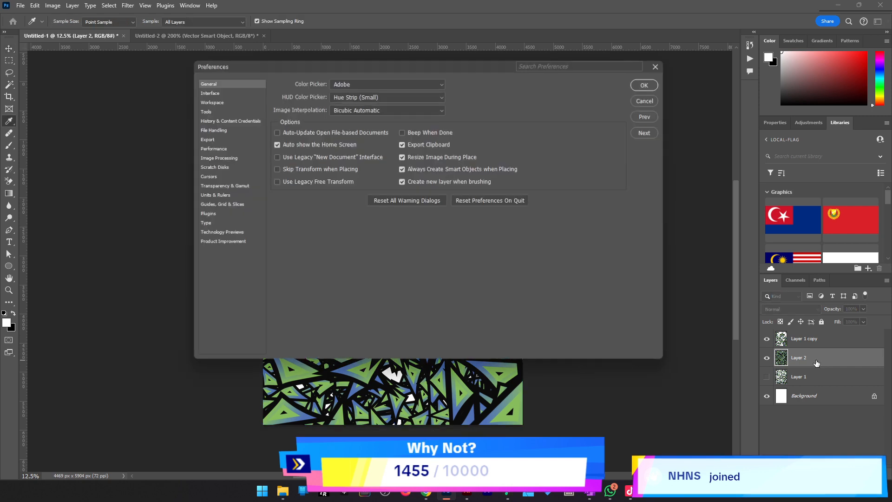
click(658, 68)
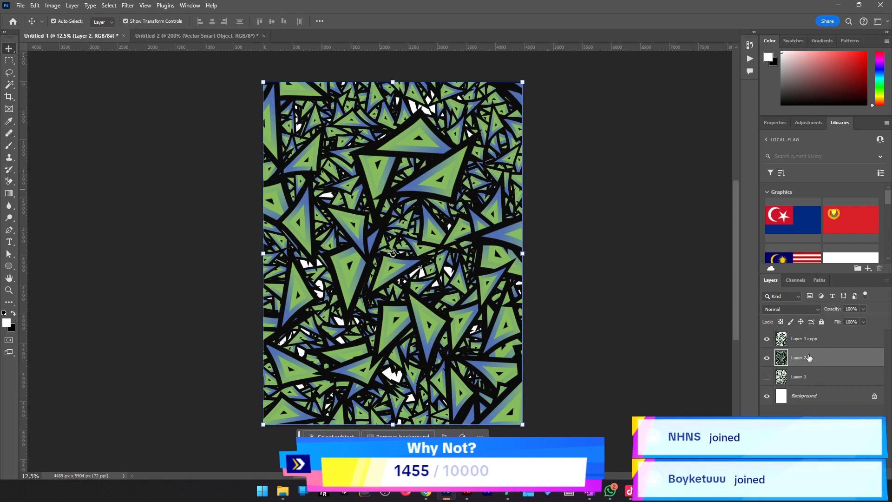
Duplicate Layer 2, hide the original, and scale the copy up from its center to about 479%.
key(ctrl+j)
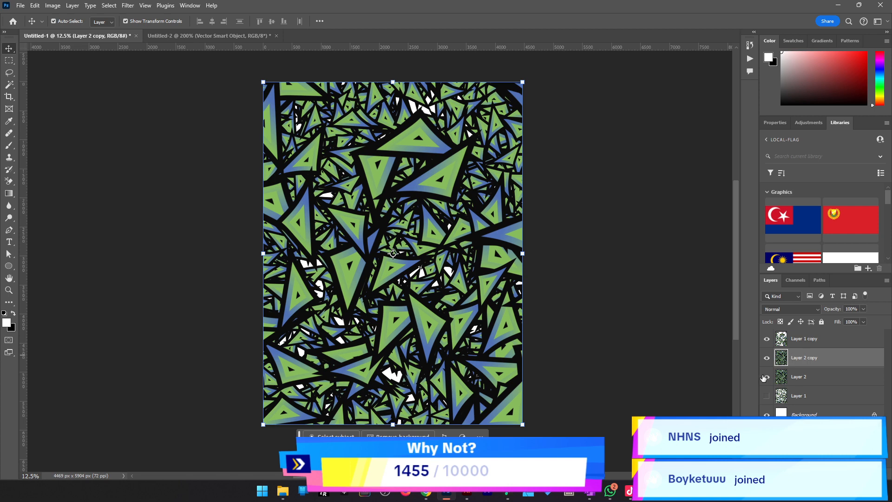
click(766, 378)
key(ctrl+t)
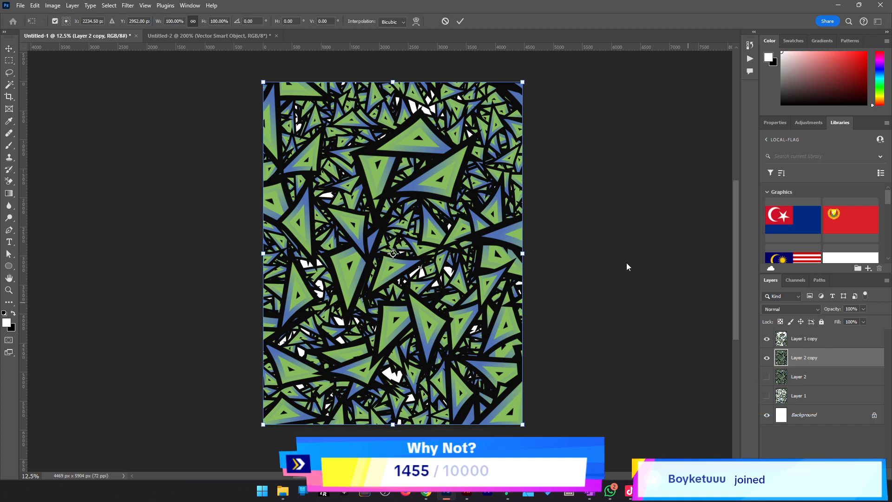
drag(529, 257, 715, 214)
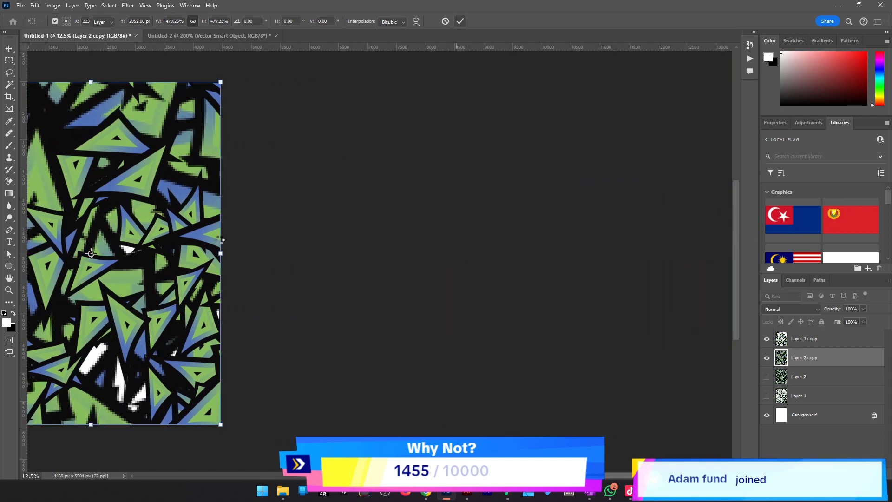
key(Return)
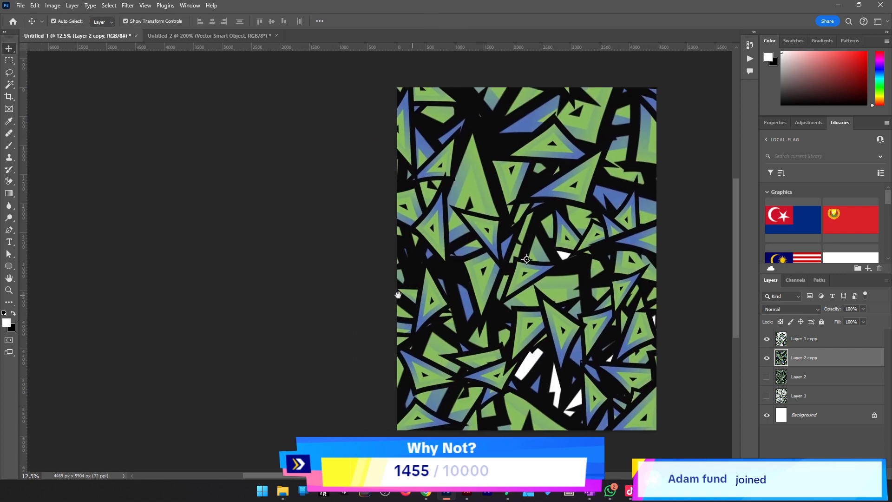
Examine the layered triangle artwork up close, checking the edges of the enlarged copies and the remaining white gaps.
key(z)
click(475, 248)
click(498, 255)
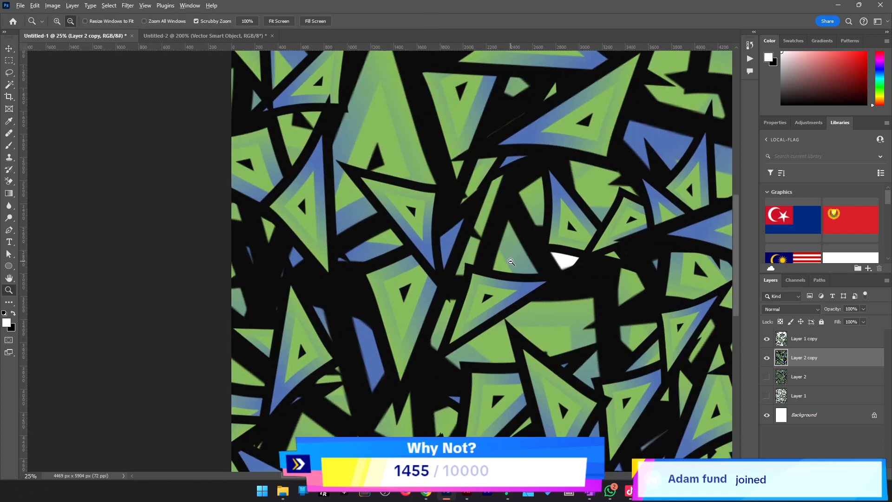
alt+click(510, 261)
alt+click(510, 261)
alt+click(510, 261)
click(511, 261)
key(v)
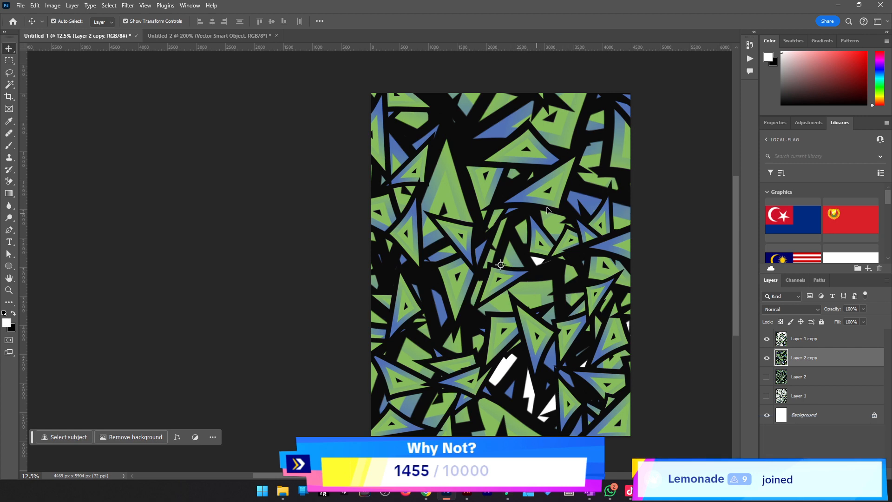
key(z)
click(542, 229)
alt+click(542, 230)
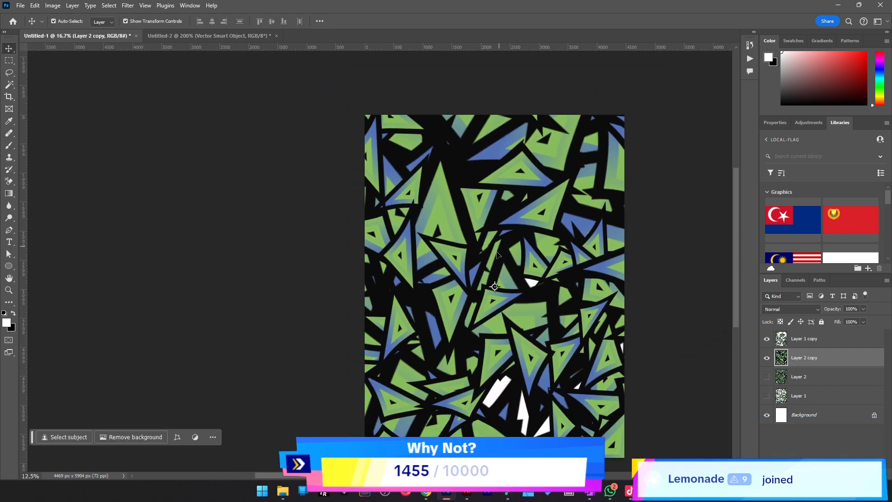
click(476, 281)
key(v)
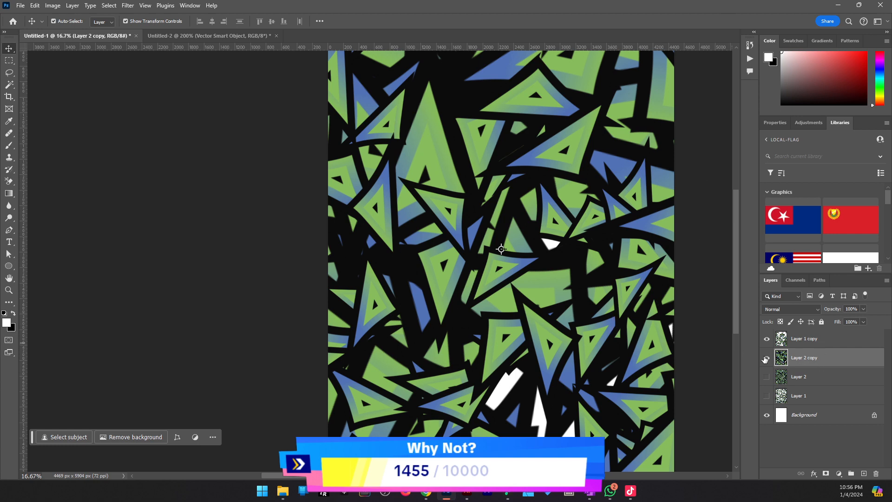
Add a new empty layer directly above the hidden Layer 2.
click(808, 379)
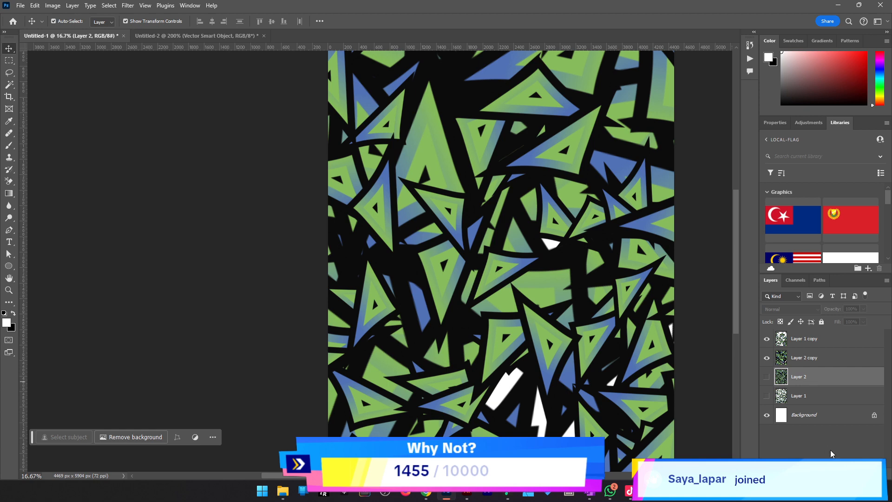
key(ctrl+shift+alt+n)
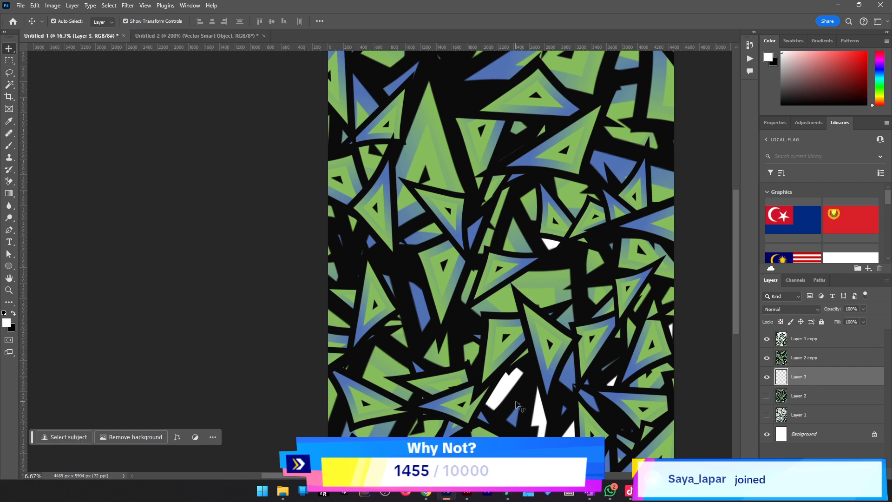
Fill Layer 3 with the custom pattern using the Random Fill script, Normal mode and 100% opacity.
key(shift+F5)
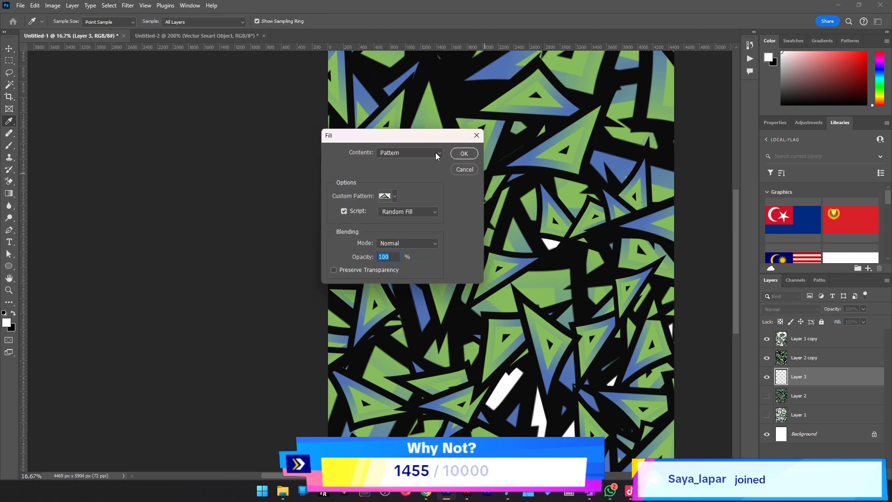
click(472, 156)
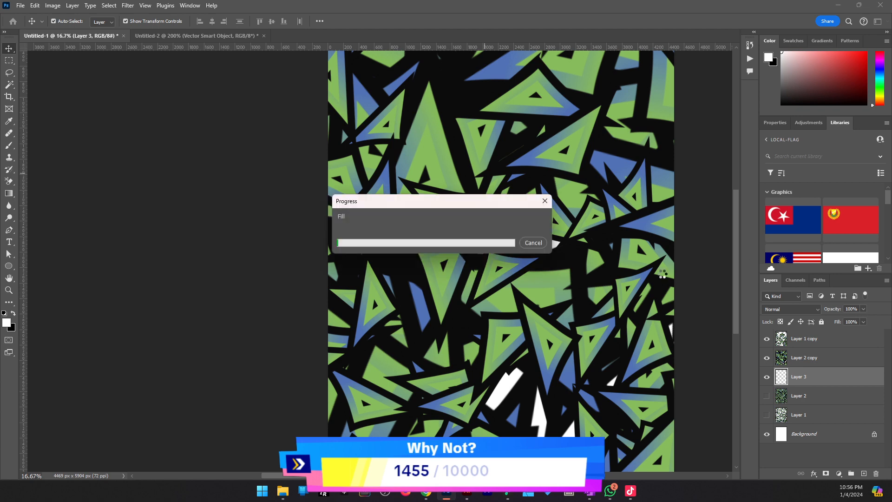
Duplicate Layer 3, hide the original, and scale the copy to 330% about its centre.
key(z)
alt+click(507, 332)
alt+click(507, 332)
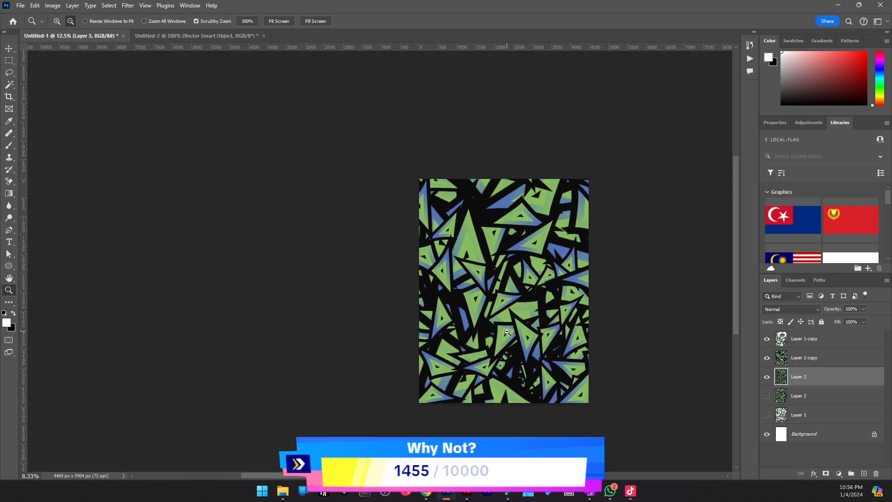
key(ctrl+t)
key(Return)
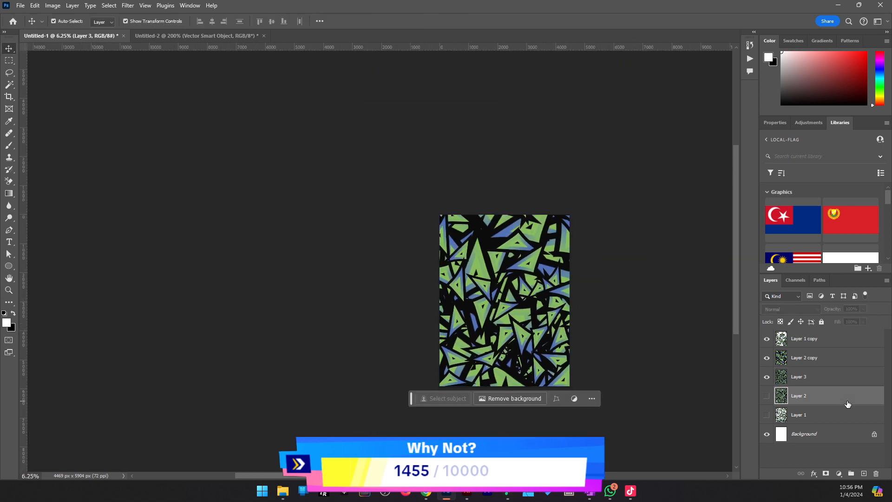
drag(553, 322, 722, 295)
click(766, 396)
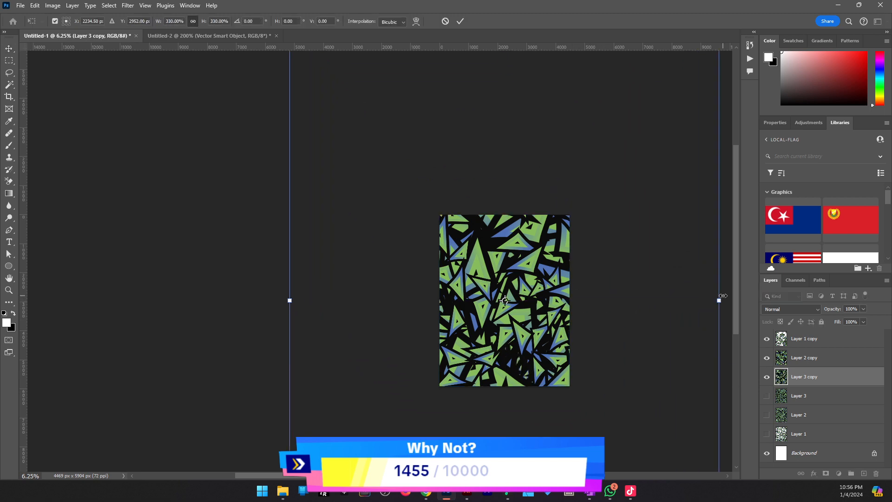
click(460, 22)
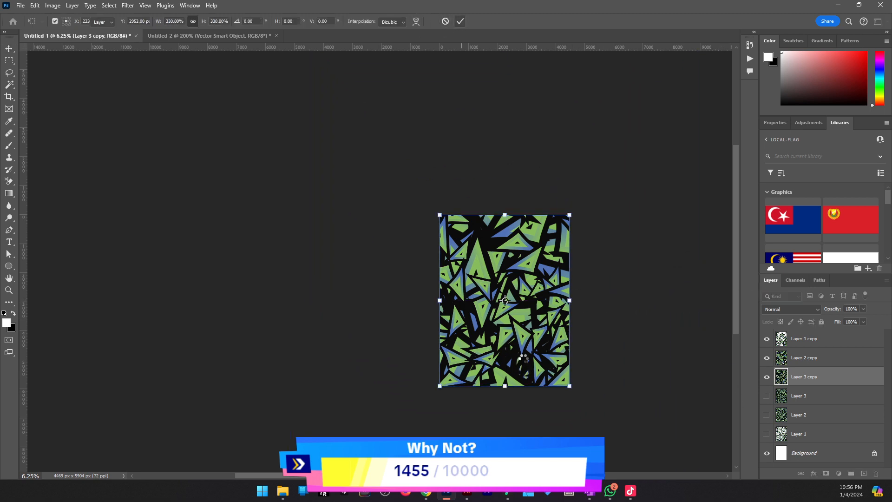
Examine the layered pattern's shapes and edges up close, then return to viewing the whole canvas.
scroll(530, 344, up, 2)
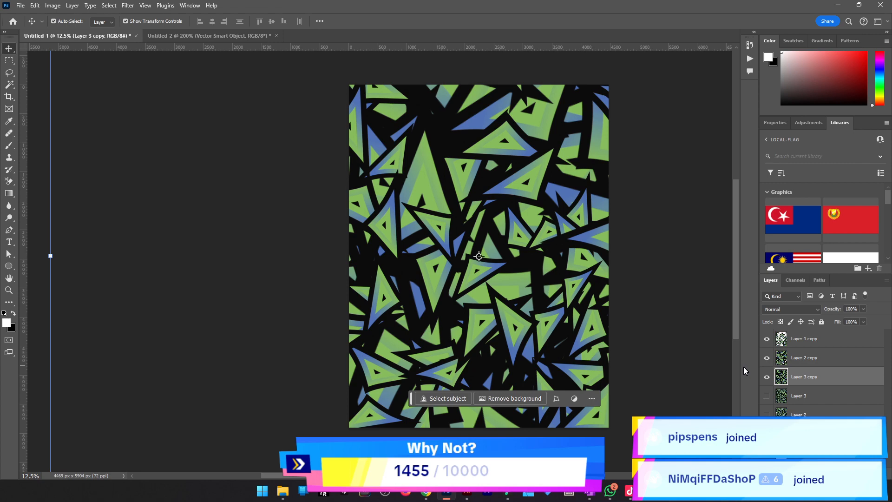
key(z)
drag(405, 229, 320, 237)
key(v)
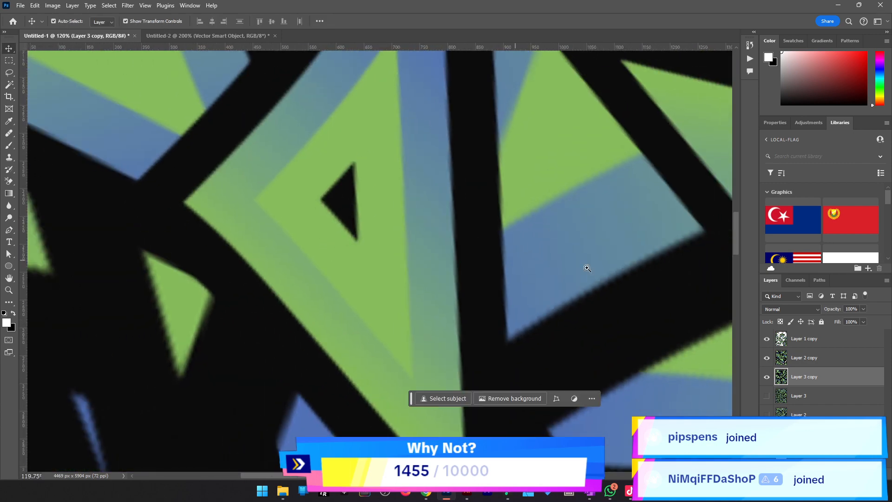
key(z)
drag(586, 268, 528, 284)
key(v)
key(ctrl+0)
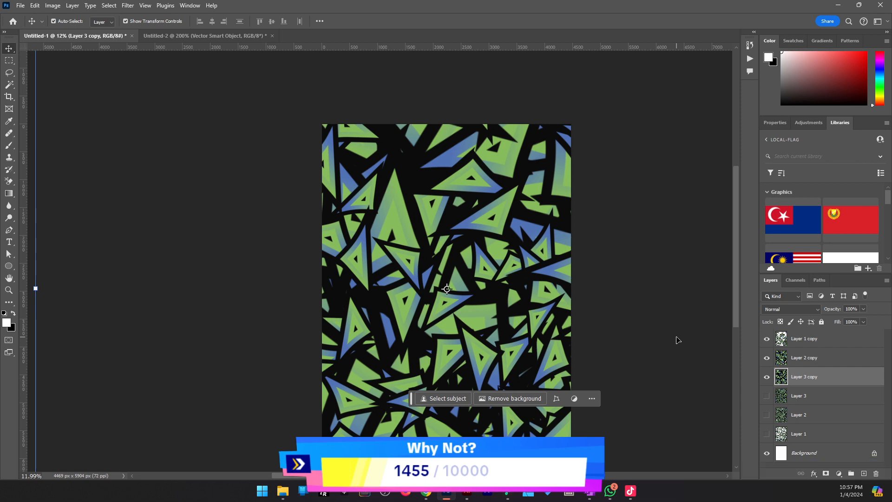
Add a Gradient Map adjustment layer above Layer 1 copy.
click(834, 348)
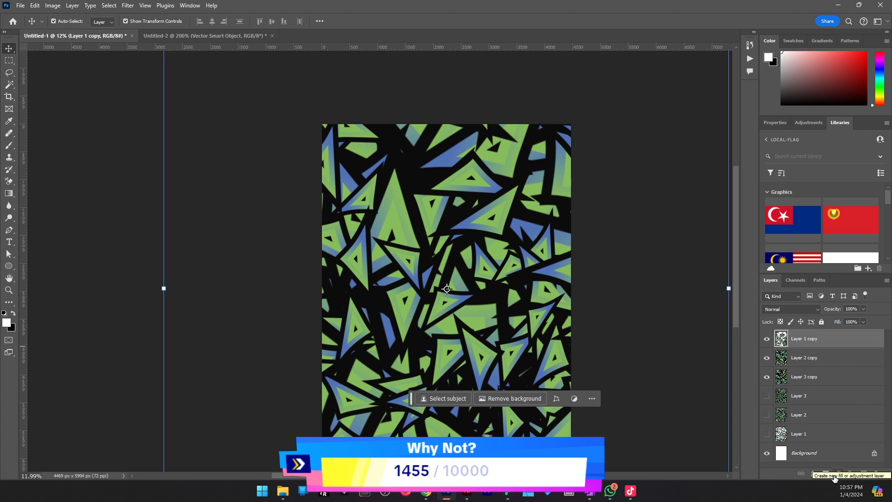
click(814, 474)
click(815, 477)
click(842, 479)
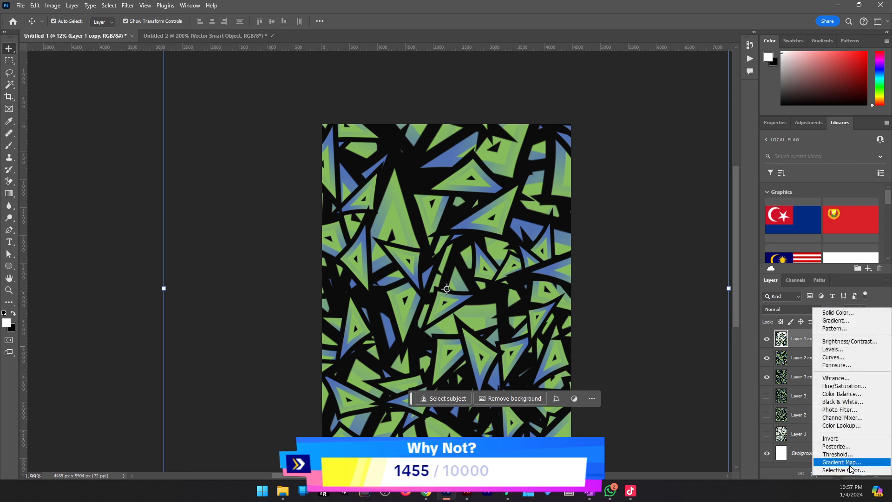
click(776, 478)
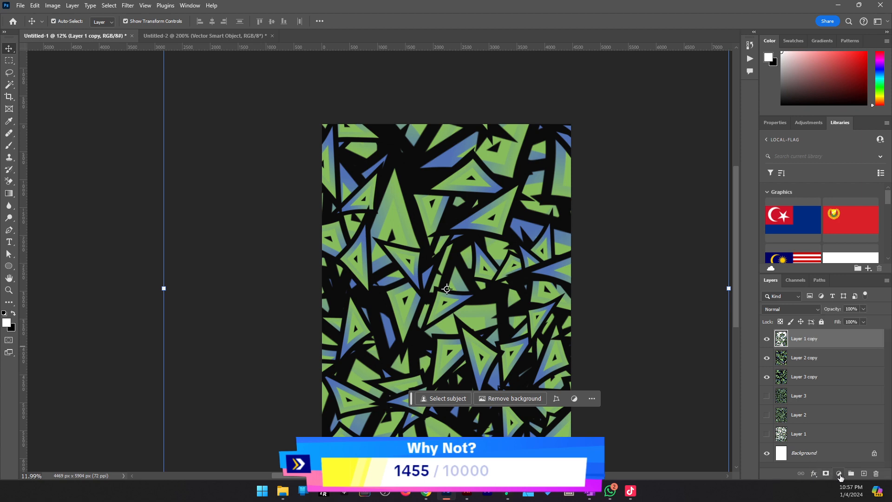
click(839, 473)
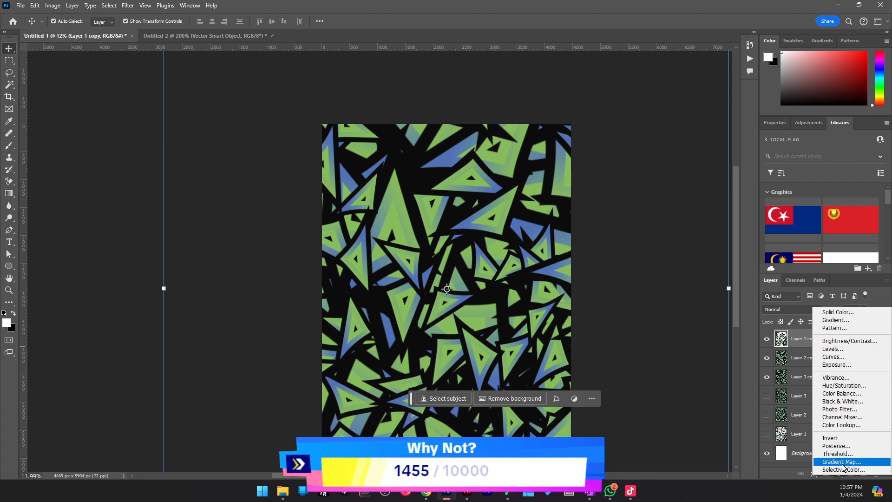
click(842, 461)
click(841, 343)
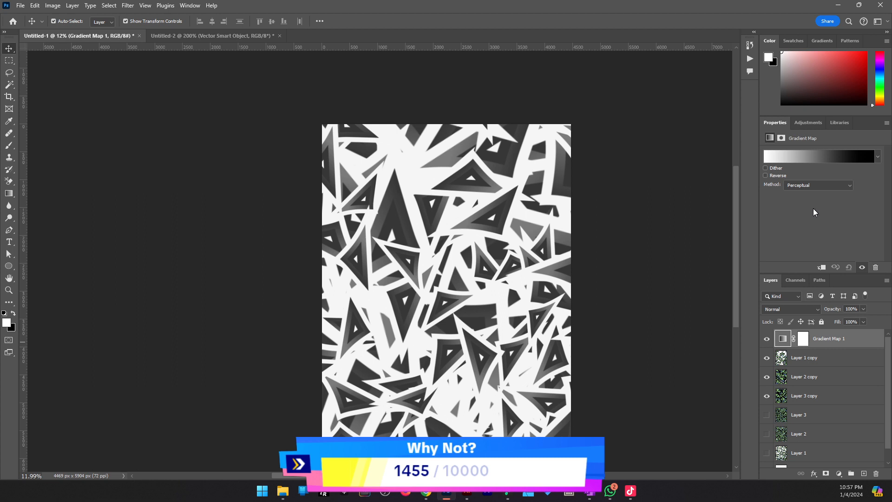
Set the starting colour stop of the gradient map to dark red 941e1e.
key(g)
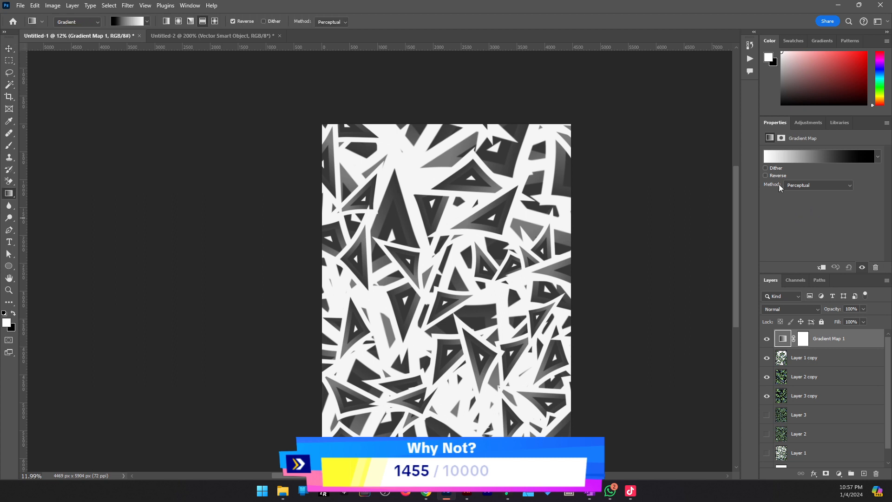
click(790, 158)
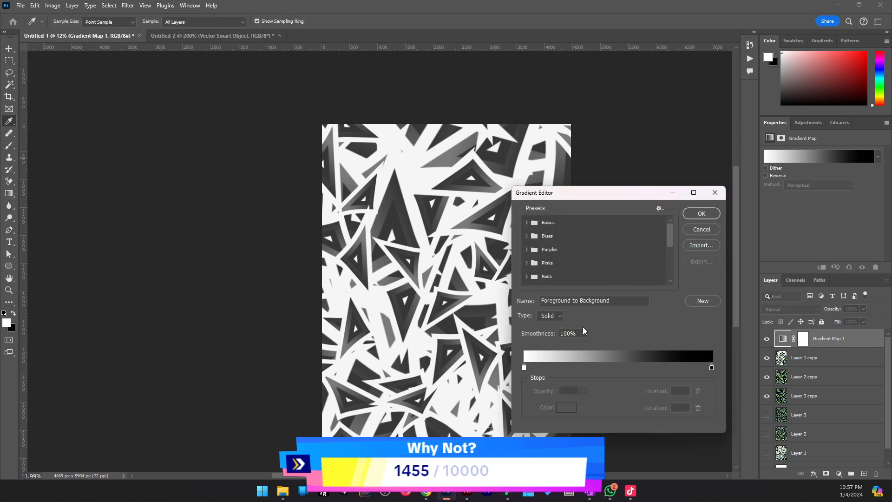
double_click(523, 368)
click(690, 354)
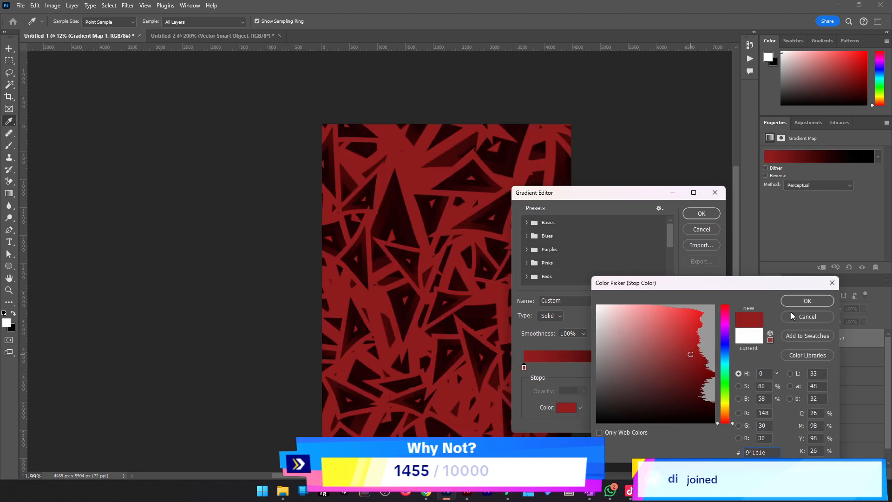
click(810, 301)
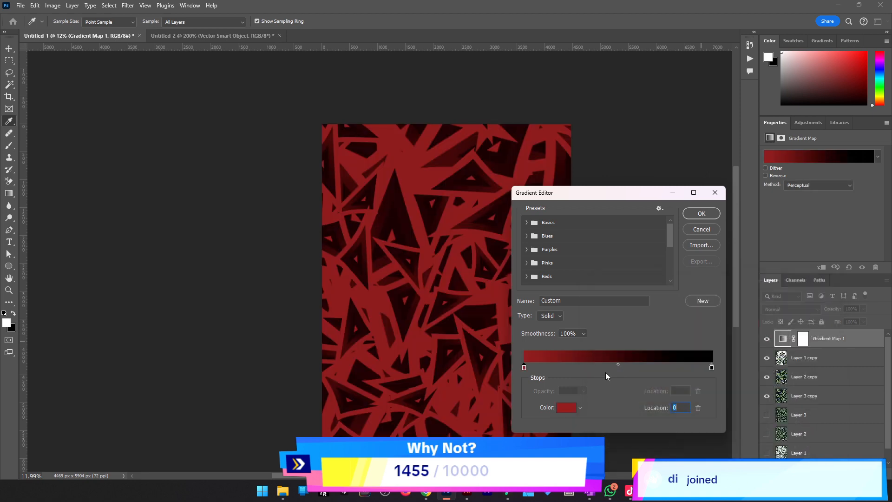
Add a colour stop at 48% to the gradient and set its end stop to a very dark red.
click(615, 367)
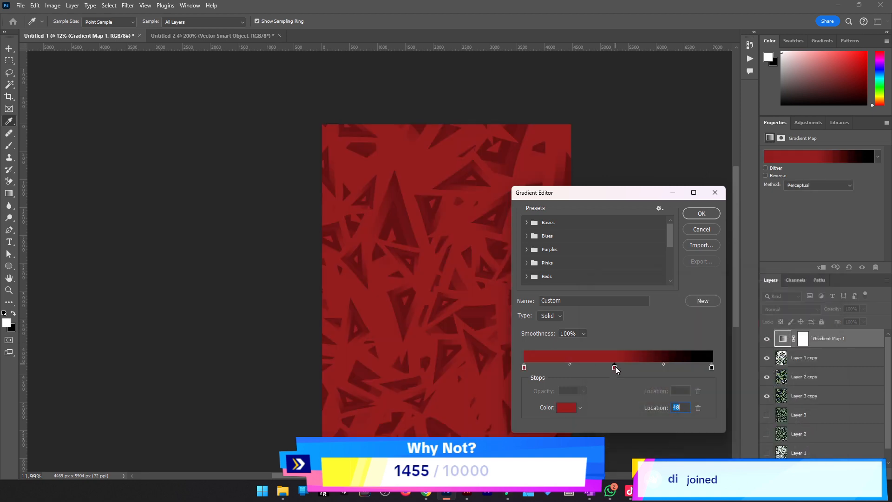
double_click(711, 368)
drag(608, 405, 695, 386)
click(818, 304)
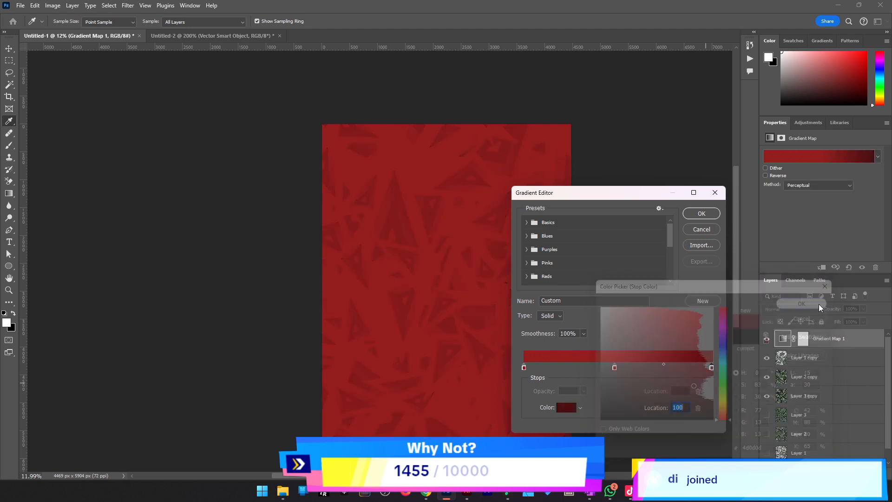
Change the gradient's 48% stop to light pink and accept the edited gradient.
double_click(614, 367)
drag(662, 321, 641, 318)
click(811, 303)
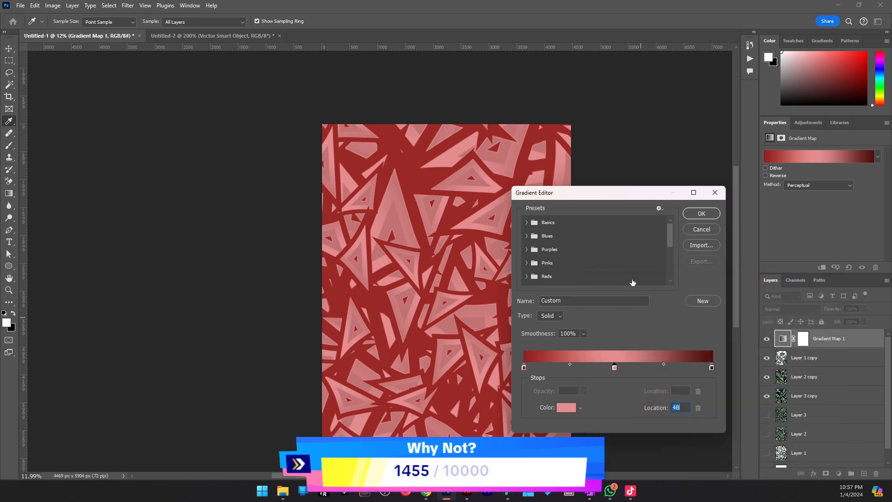
click(702, 213)
Delete the Gradient Map adjustment layer.
key(g)
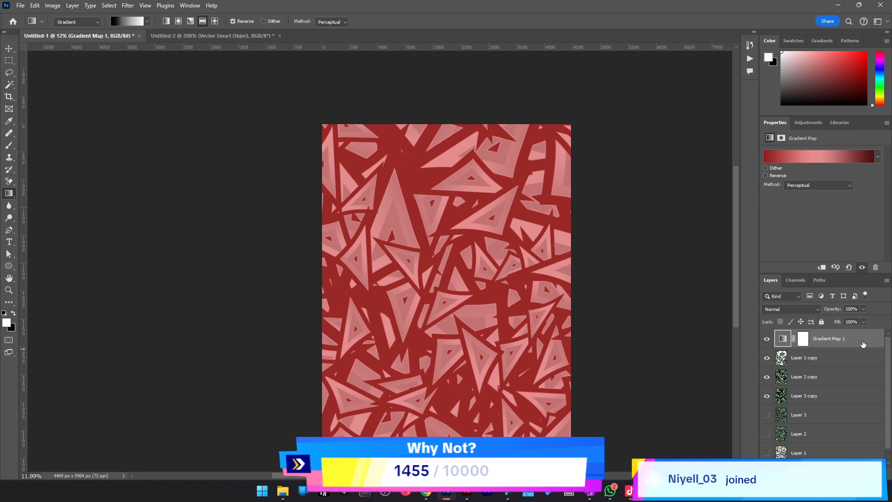
key(Delete)
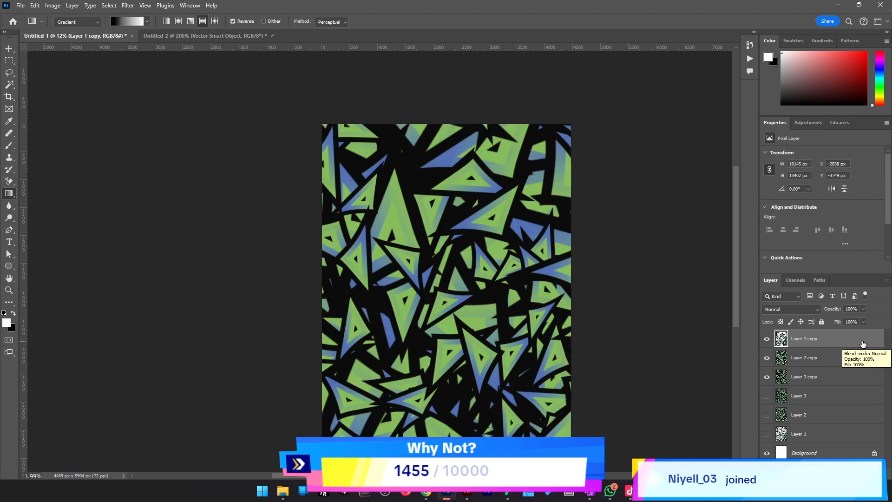
Add a Hue/Saturation adjustment layer above Layer 1 copy with hue -38 and saturation +6.
scroll(863, 344, down, 1)
click(825, 473)
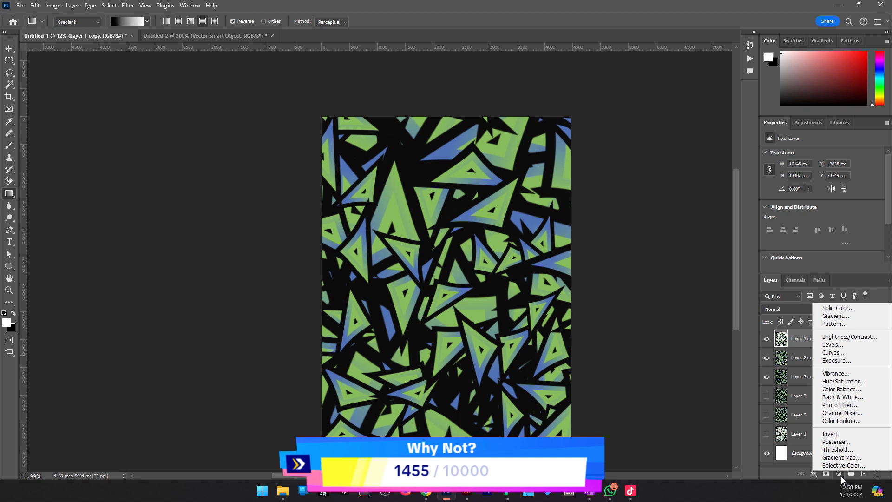
click(843, 381)
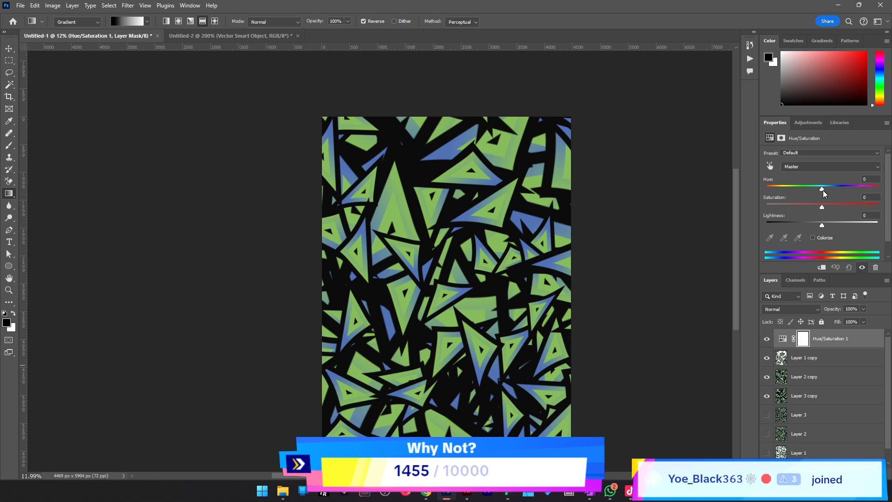
drag(822, 189, 801, 189)
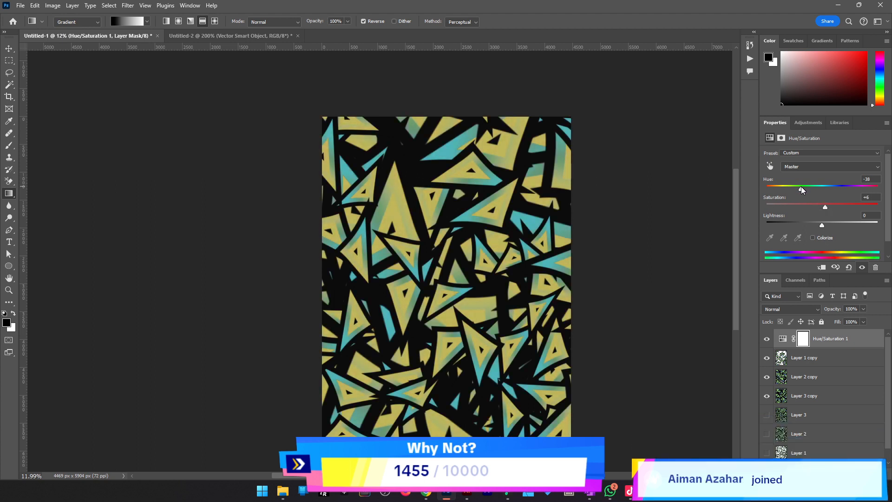
Create a new layer on top and apply the merged RGB image to it with Normal blending at 100% opacity.
key(alt+space)
alt+click(438, 312)
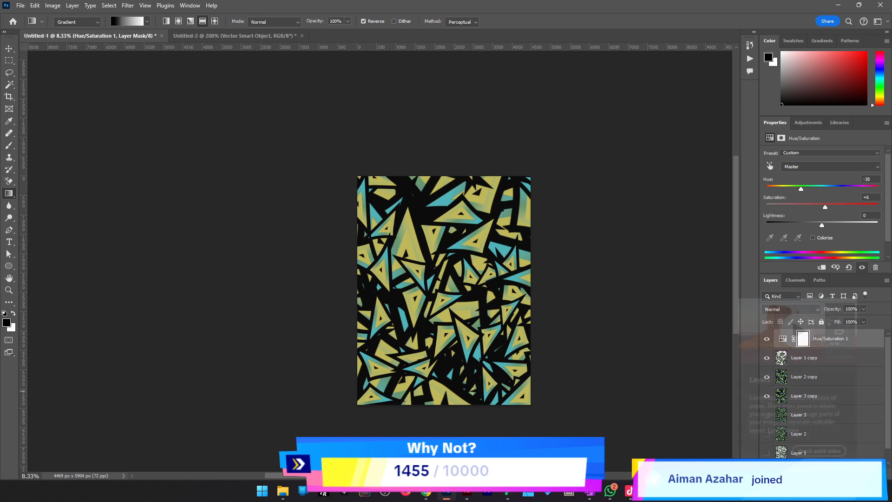
click(863, 472)
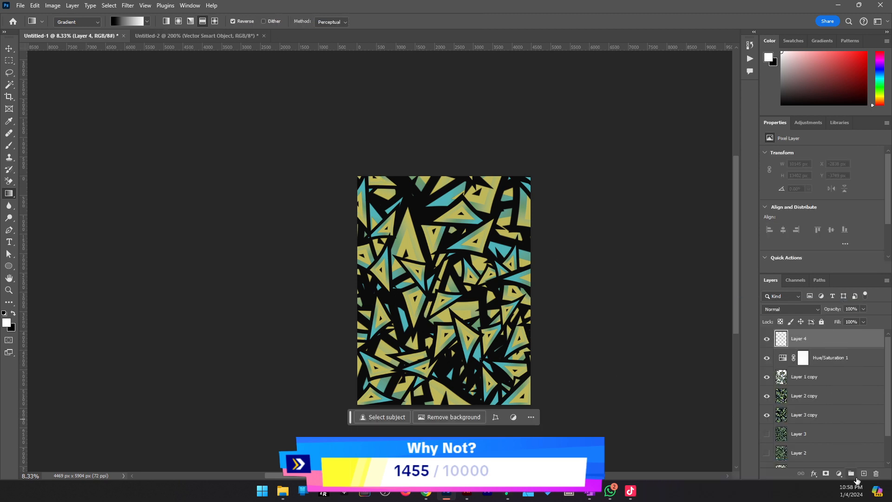
click(53, 5)
click(120, 143)
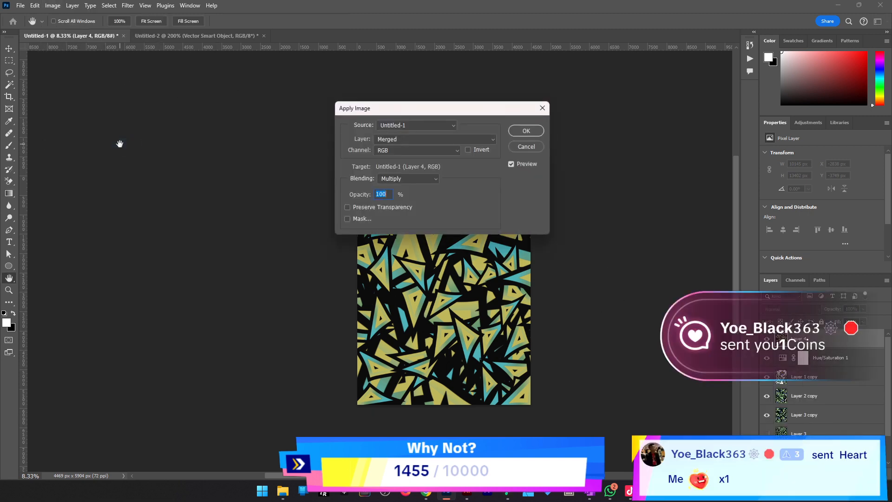
click(419, 177)
click(413, 188)
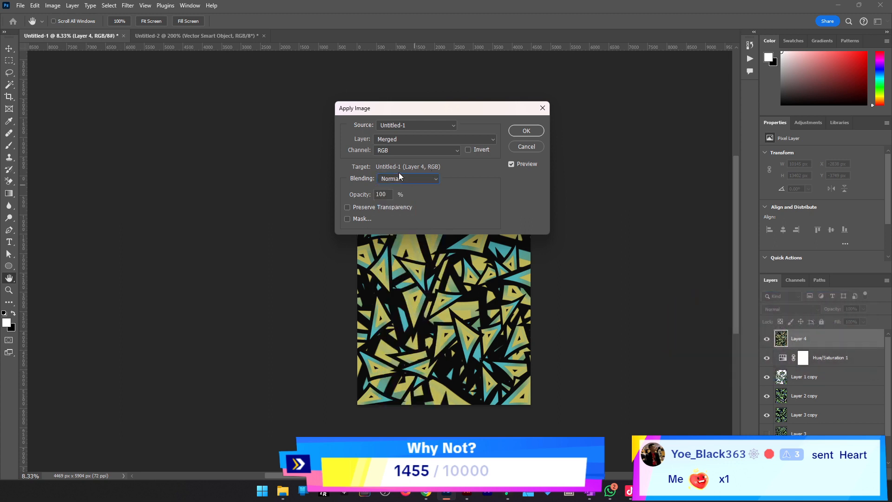
click(525, 130)
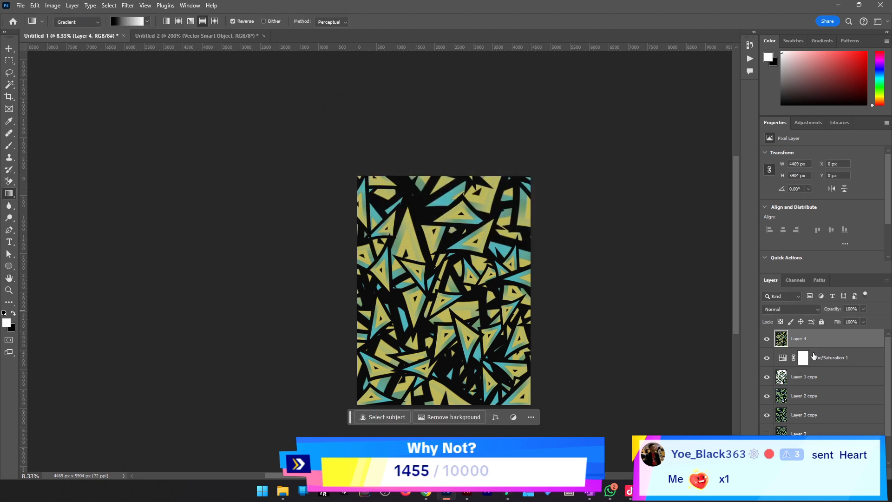
Merge the pattern layers from Layer 1 copy down to Layer 1 into a single layer.
scroll(799, 346, down, 1)
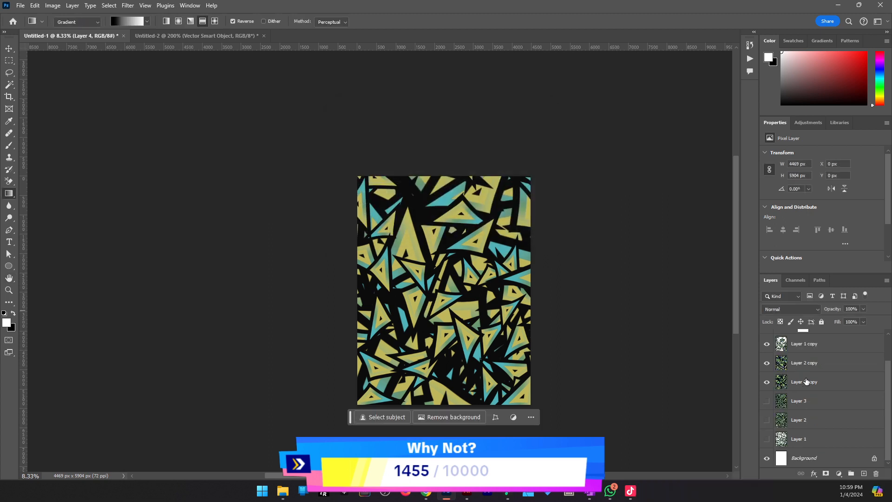
scroll(864, 432, down, 1)
scroll(827, 404, up, 2)
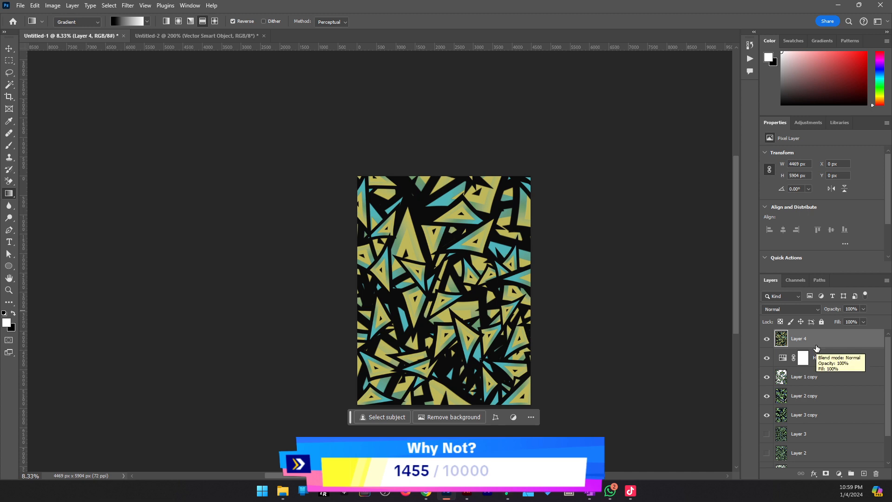
click(817, 377)
scroll(808, 441, down, 2)
shift+click(808, 444)
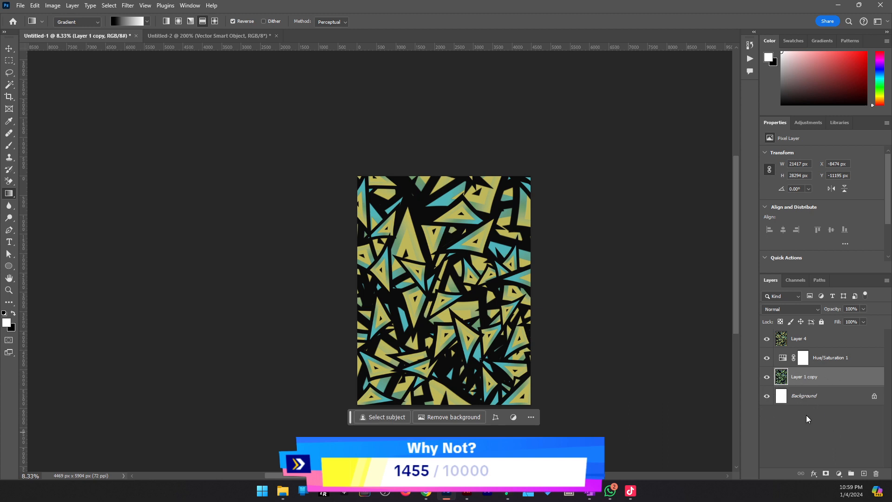
Undo the merge of the pattern layers.
key(ctrl+z)
key(ctrl+z)
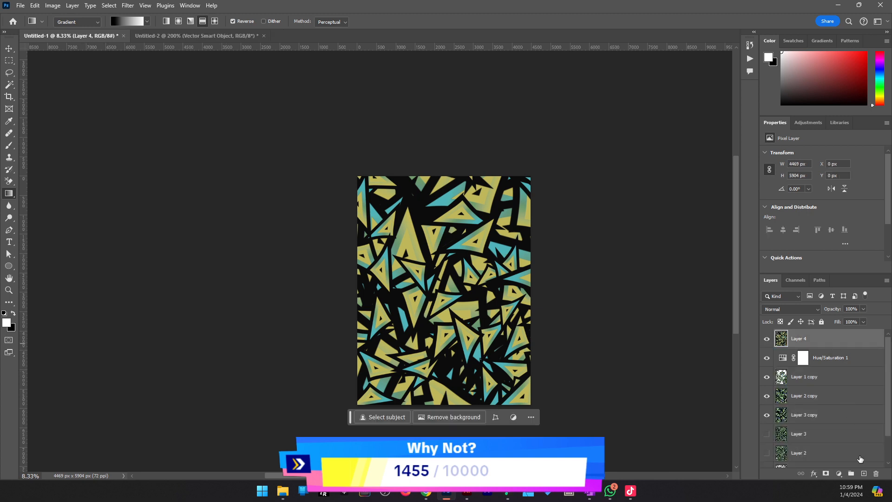
click(864, 473)
click(52, 6)
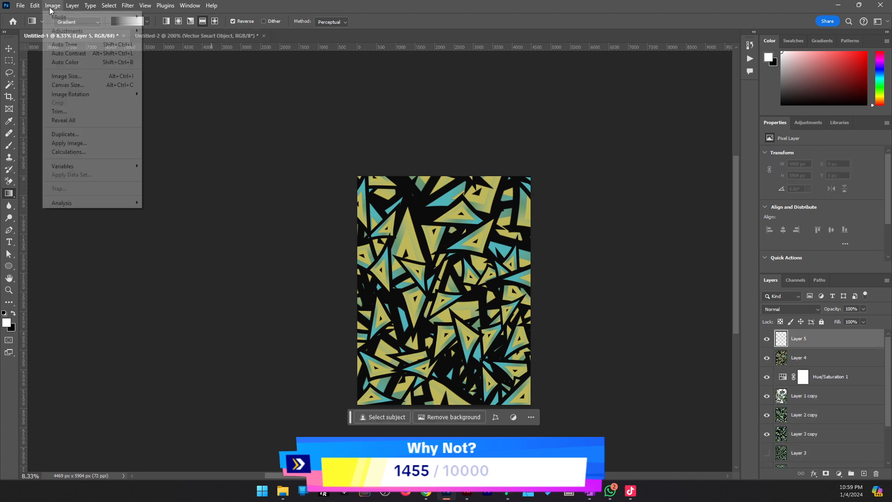
click(113, 144)
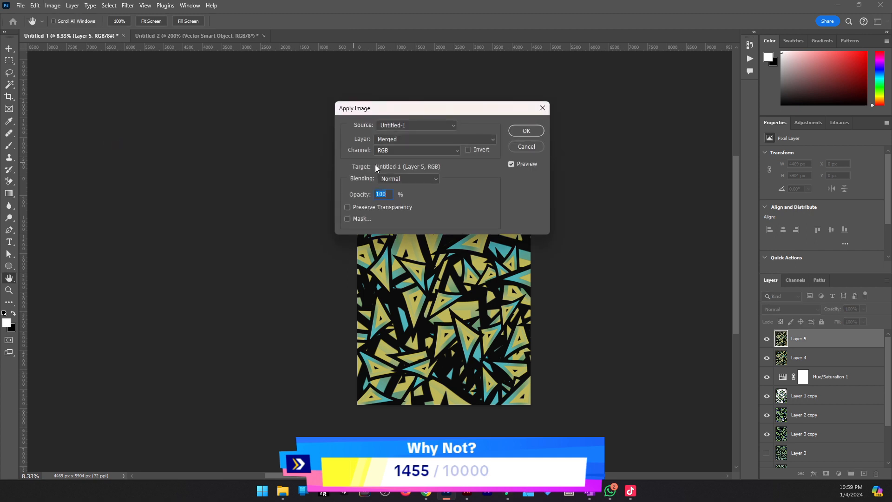
key(Return)
key(g)
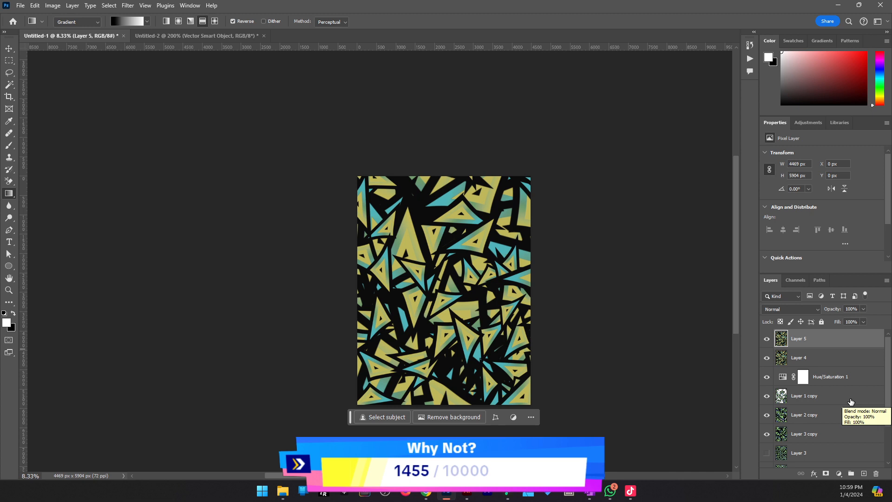
key(Delete)
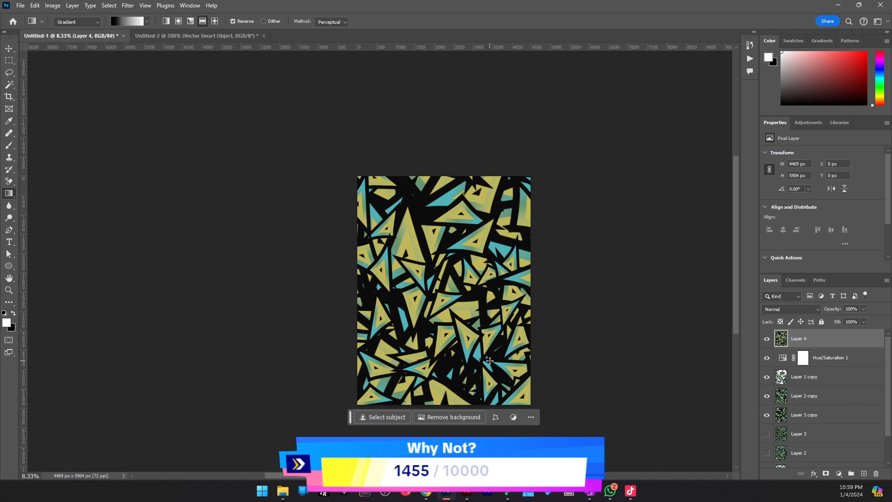
Copy the merged pattern on Layer 4 as SVG.
right_click(823, 344)
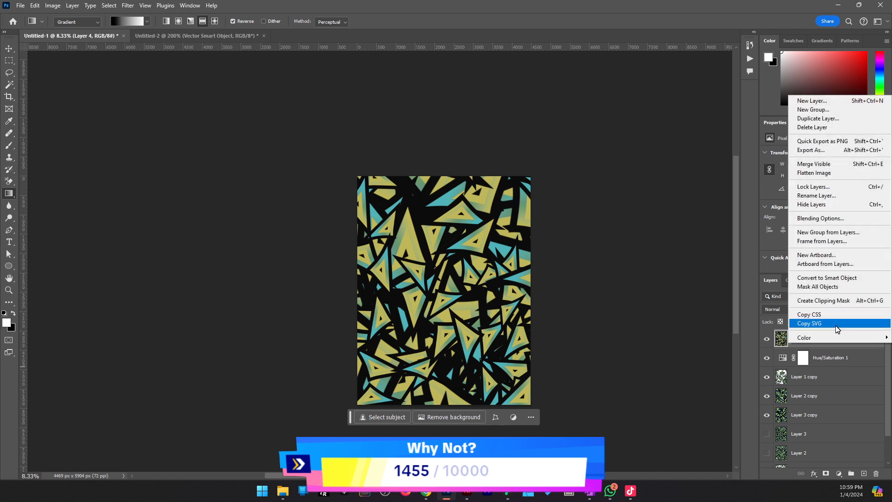
click(837, 324)
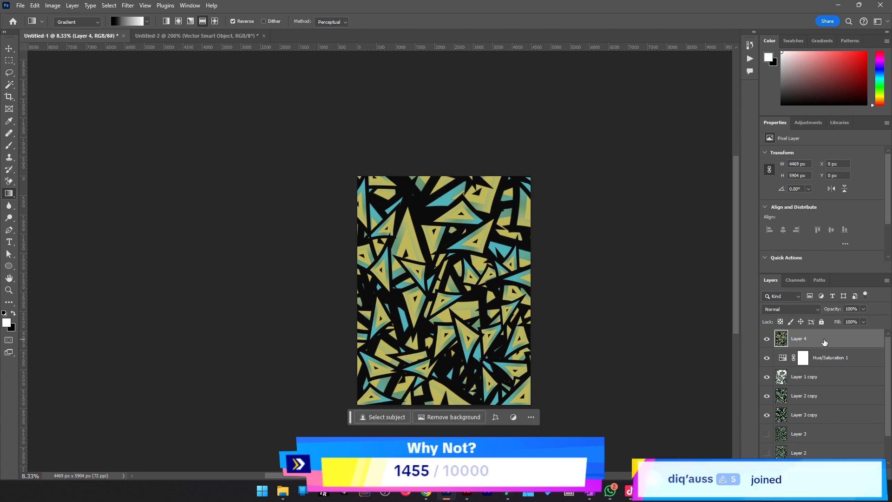
right_click(824, 339)
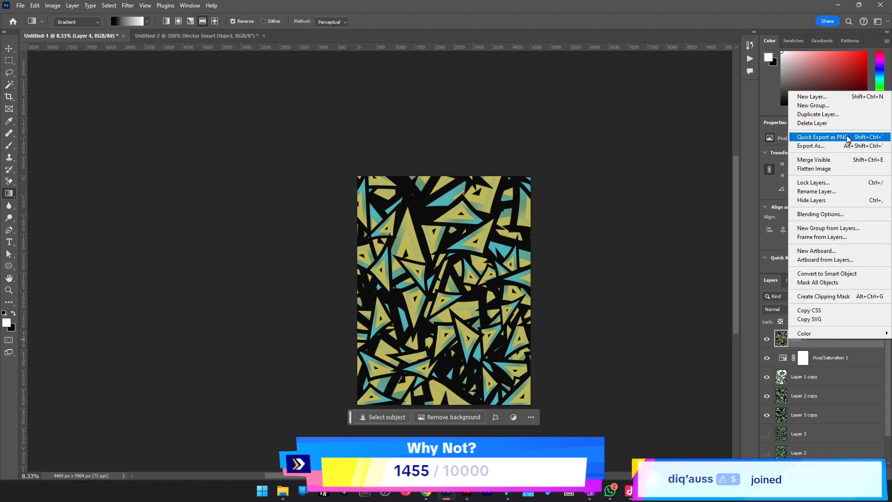
Switch to Illustrator and paste the copied triangle pattern into the RAZZ-TEMPLATE-L.ai jersey template.
click(467, 491)
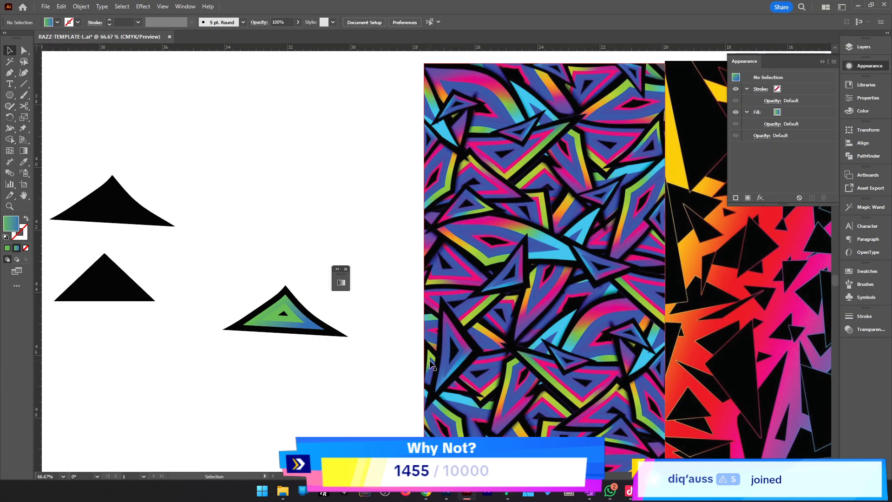
drag(429, 361, 482, 408)
key(z)
alt+click(591, 328)
alt+click(590, 329)
alt+click(590, 327)
key(v)
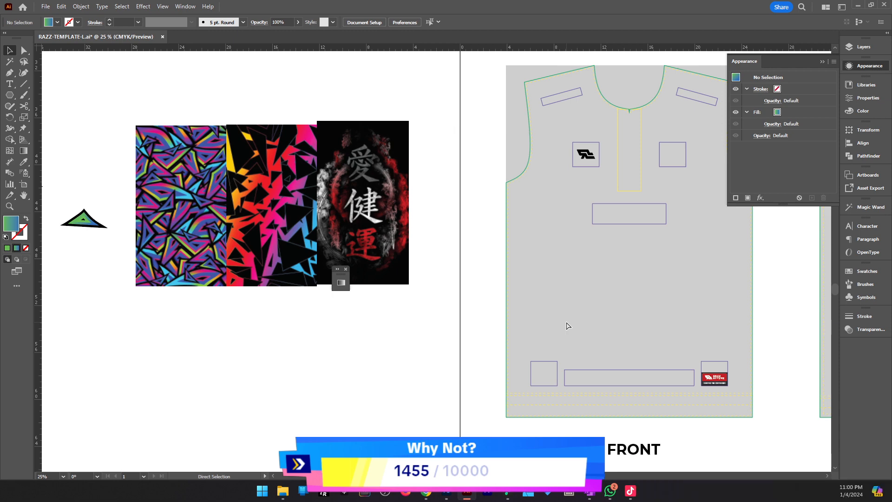
key(ctrl+v)
key(ctrl+v)
scroll(533, 274, down, 1)
scroll(535, 274, up, 2)
Scale the pasted pattern to about 28.1 × 37.1 in and position it over the jersey's front panel.
drag(459, 267, 193, 281)
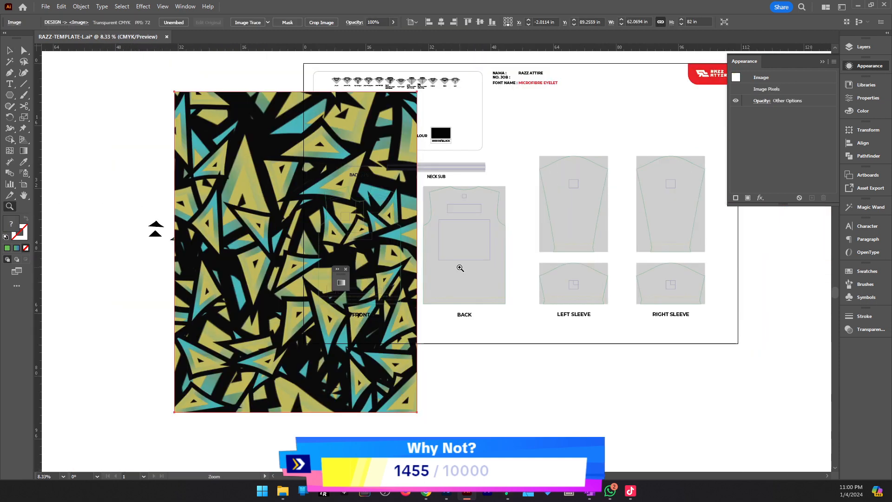
drag(174, 252, 241, 252)
drag(294, 260, 358, 251)
key(z)
click(350, 252)
click(382, 230)
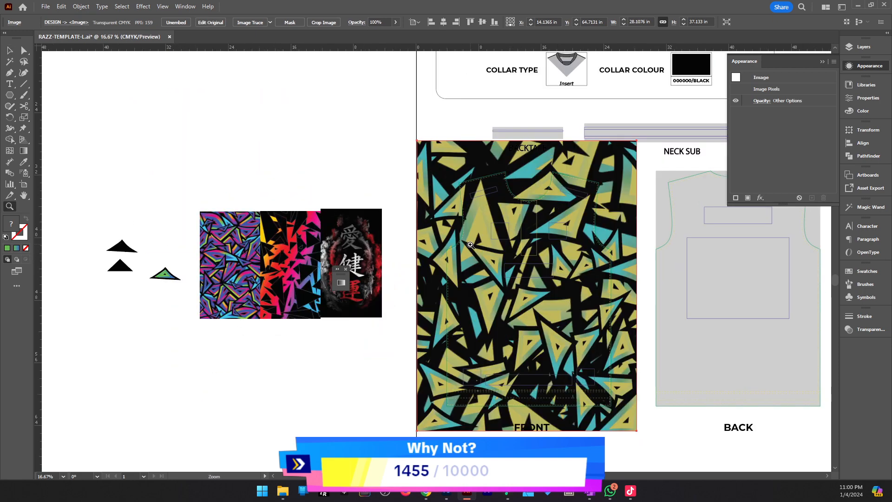
Examine the pattern's edge sharpness and coverage over the front panel, both close up and as a whole.
click(472, 255)
click(462, 279)
click(462, 279)
click(463, 279)
drag(422, 337, 544, 332)
drag(667, 342, 531, 326)
drag(712, 344, 460, 335)
key(v)
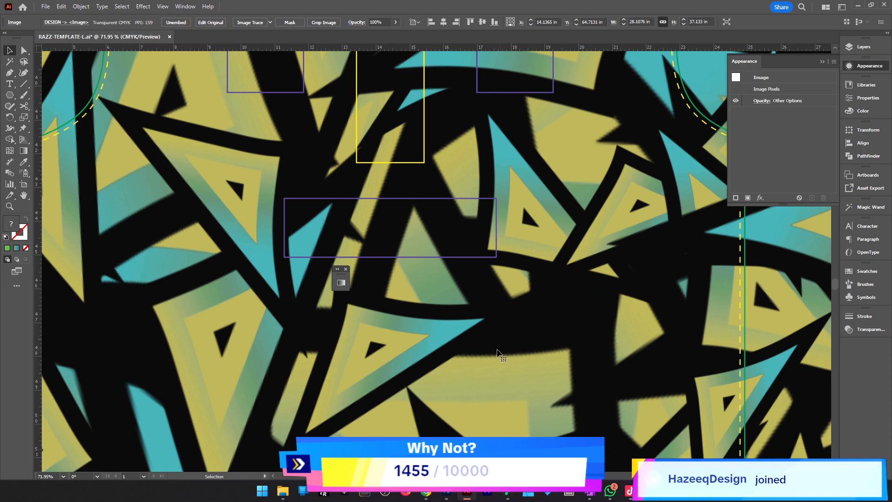
key(z)
alt+click(503, 330)
alt+click(504, 329)
alt+click(504, 329)
drag(353, 275, 610, 309)
key(v)
key(z)
alt+click(546, 281)
drag(464, 288, 607, 331)
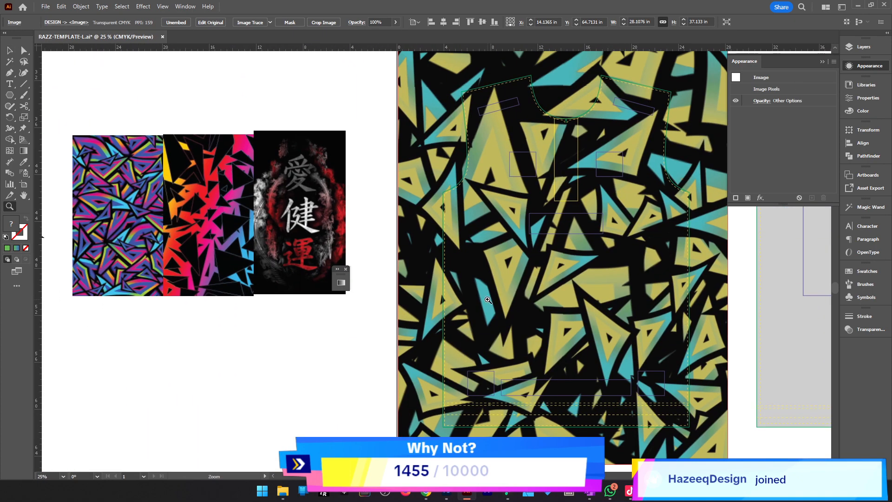
click(488, 301)
drag(532, 300, 610, 334)
key(v)
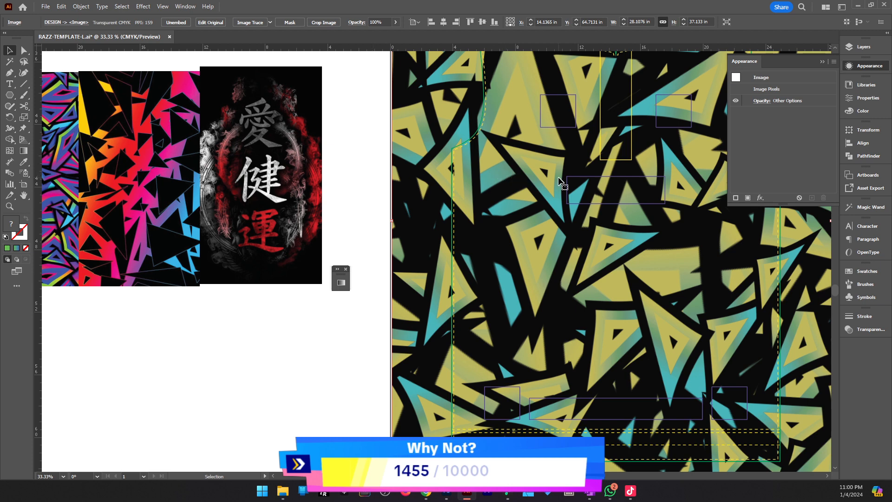
key(z)
alt+click(525, 235)
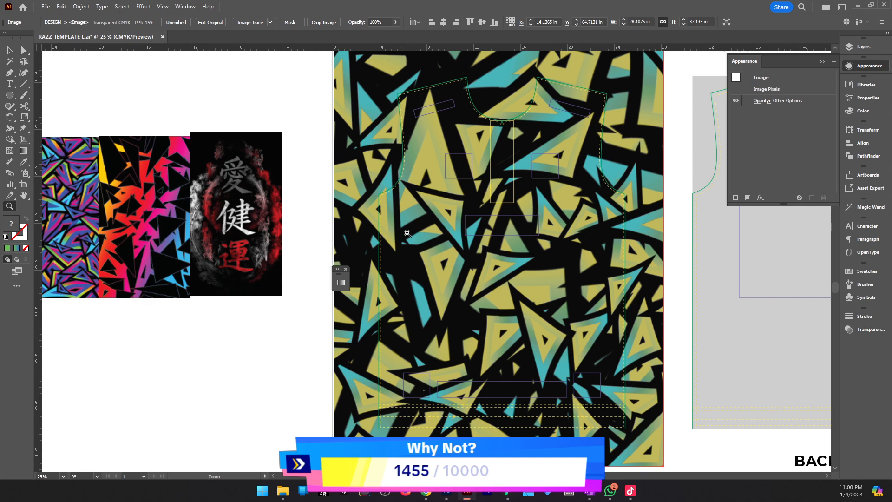
Move the pattern image off the jersey template to the empty area below the reference artworks.
scroll(452, 232, down, 1)
scroll(474, 231, down, 6)
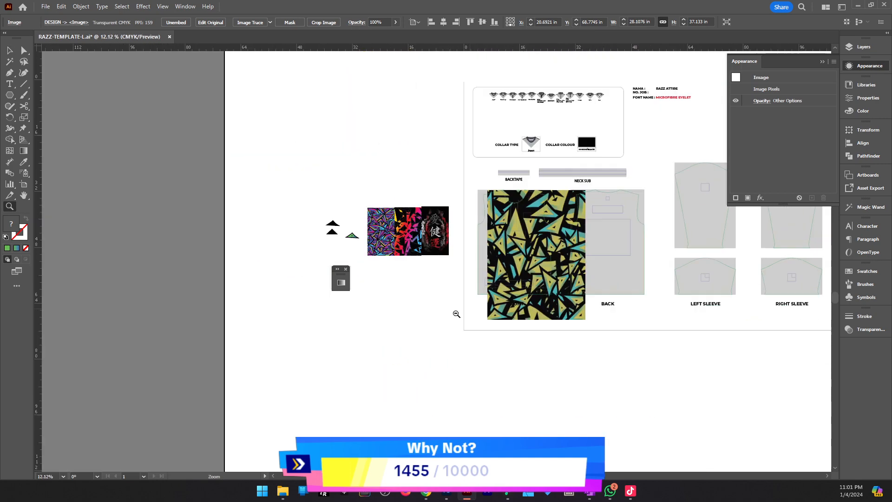
drag(457, 314, 501, 297)
key(v)
drag(567, 278, 292, 400)
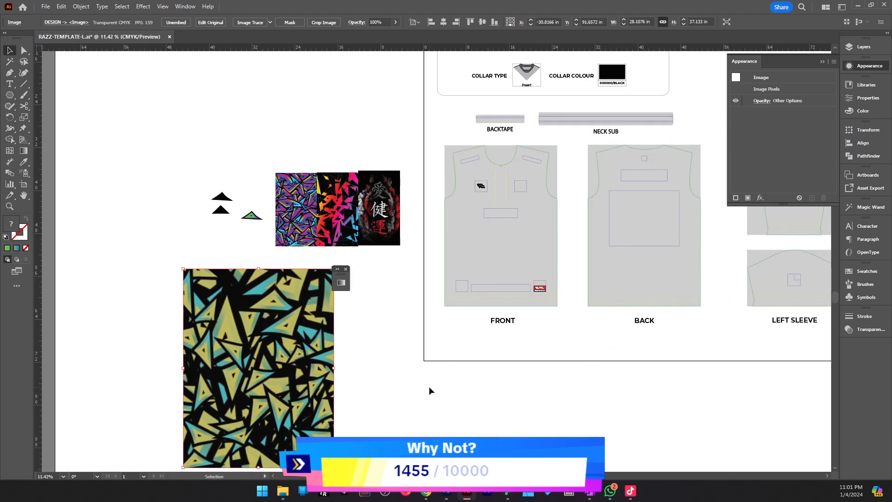
drag(428, 386, 420, 358)
click(446, 492)
key(z)
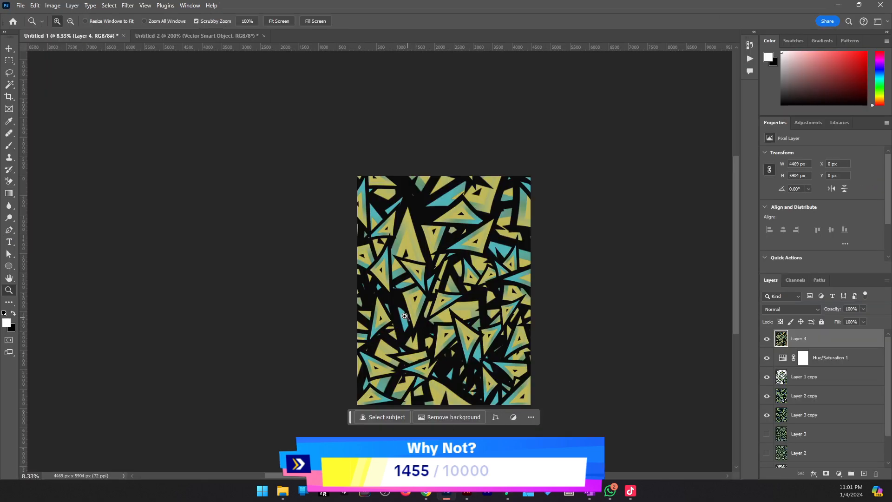
drag(481, 294, 527, 292)
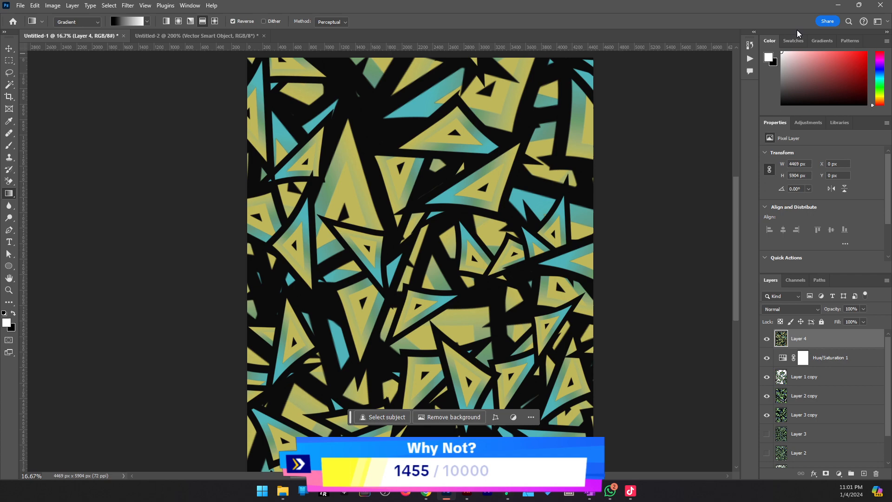
click(839, 5)
Duplicate the green-blue gradient triangle group and place the copy below the two black triangles.
drag(414, 233, 441, 238)
key(z)
click(335, 239)
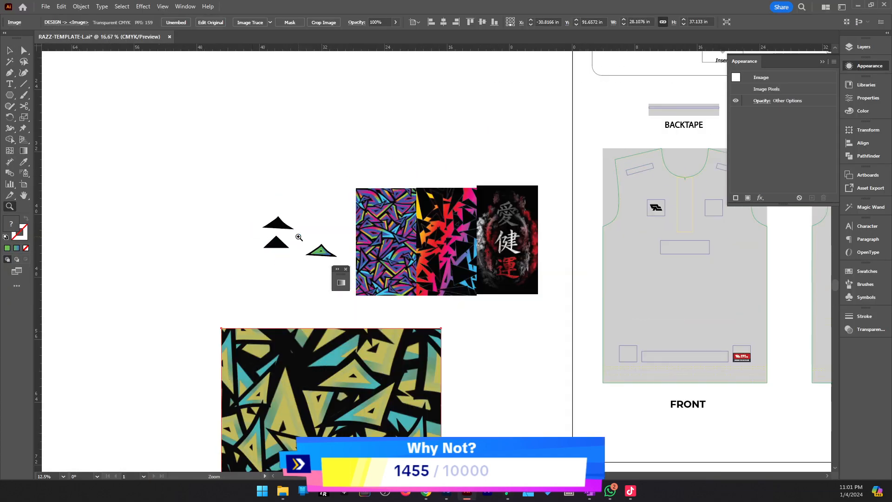
click(355, 241)
click(356, 240)
click(478, 291)
click(475, 289)
drag(553, 328, 788, 340)
key(v)
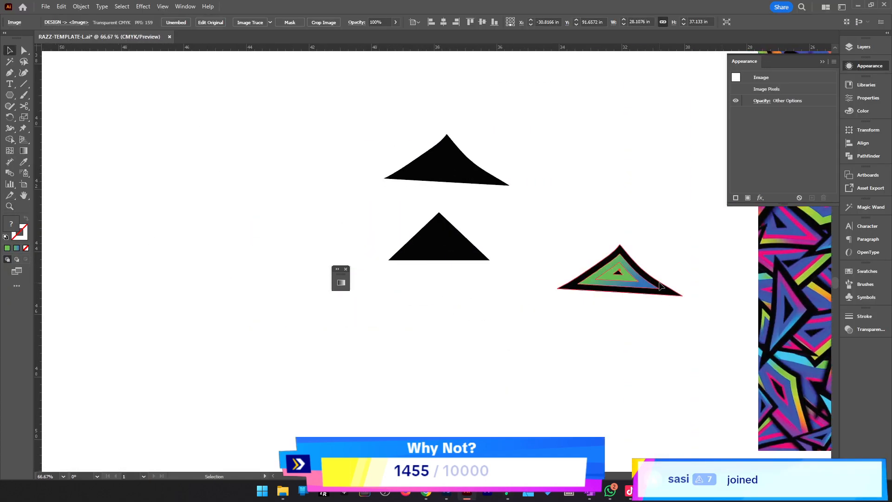
click(644, 287)
alt+drag(648, 290, 455, 396)
Ungroup the copied gradient triangle into separate shapes.
key(z)
click(576, 302)
alt+click(485, 282)
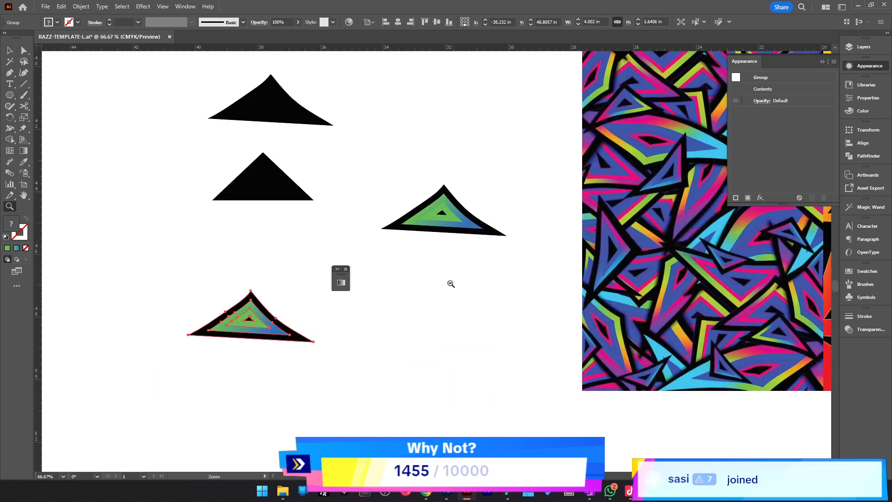
click(417, 282)
drag(381, 318, 626, 323)
click(450, 293)
key(v)
drag(513, 279, 539, 297)
key(ctrl+shift+g)
Replace the gradient of the copied triangle's outer coloured shape with solid green 409B2A.
click(539, 297)
click(486, 349)
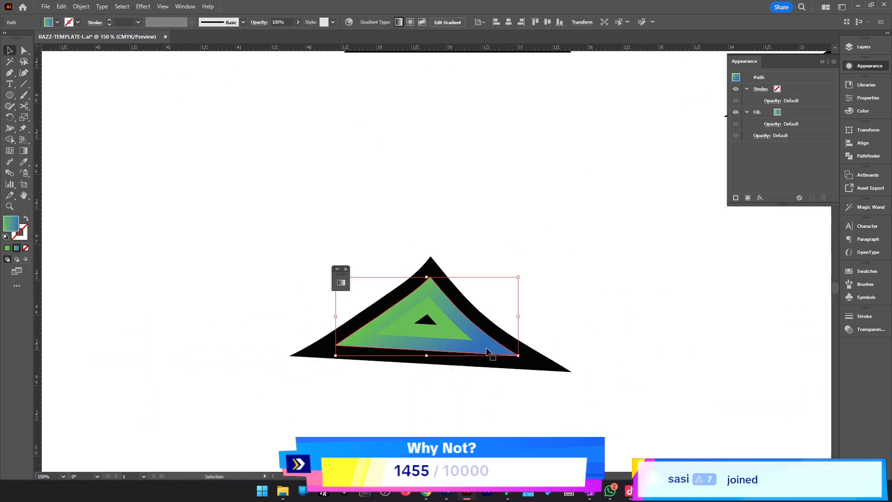
double_click(14, 229)
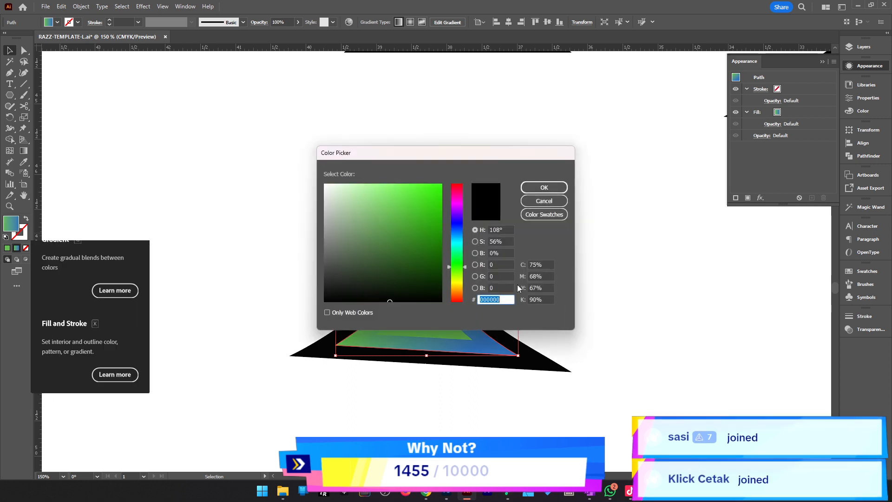
click(410, 229)
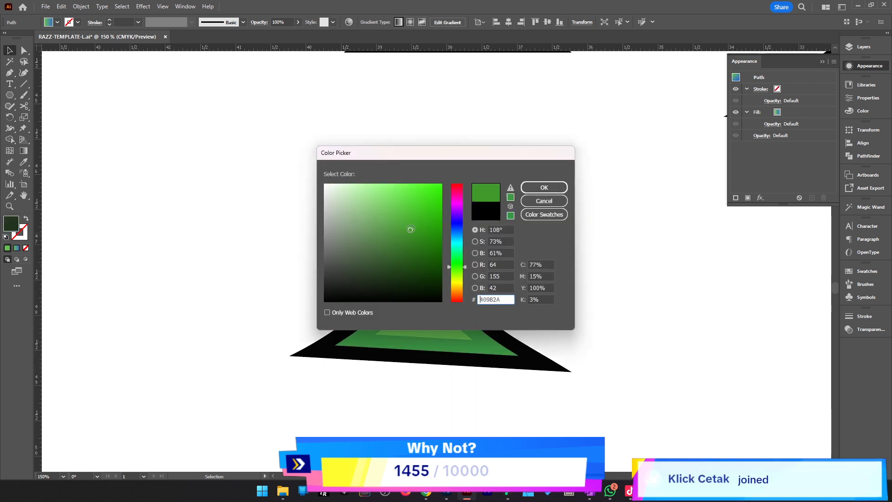
click(543, 188)
click(575, 296)
Fill the light green inner triangle around the small black centre with a solid blue of hue 225°.
key(z)
click(434, 322)
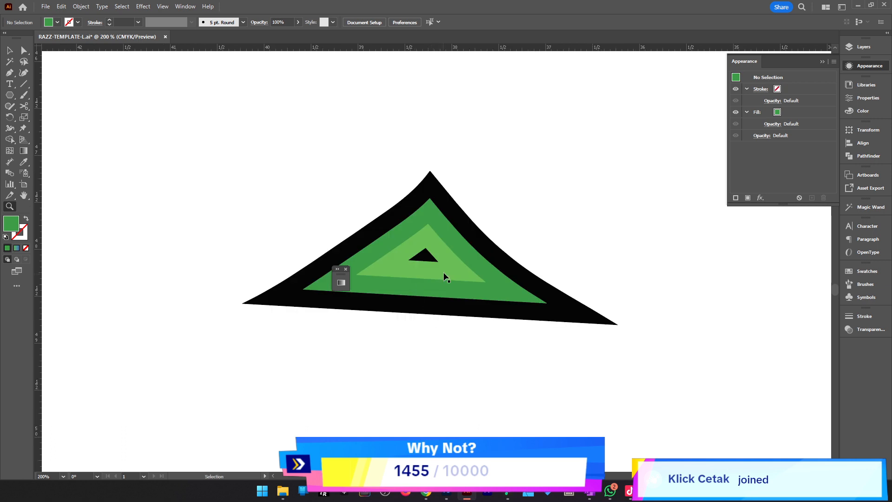
ctrl+click(444, 277)
key(v)
click(414, 253)
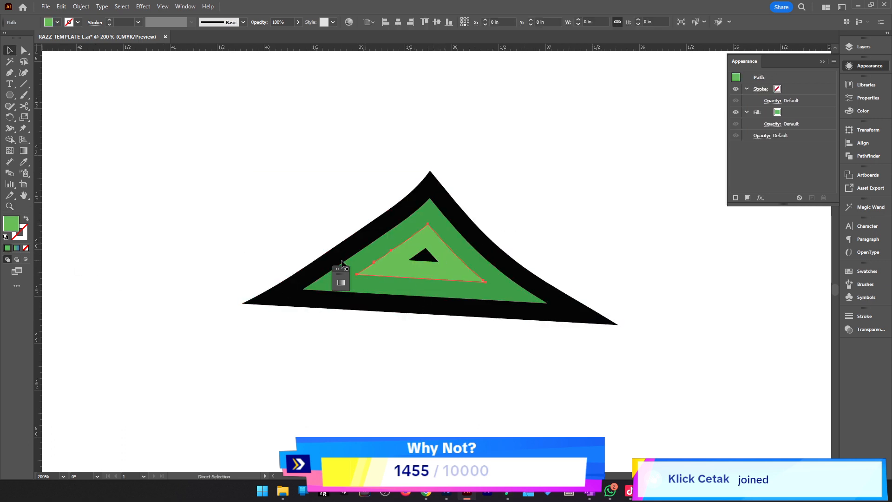
double_click(11, 224)
click(464, 229)
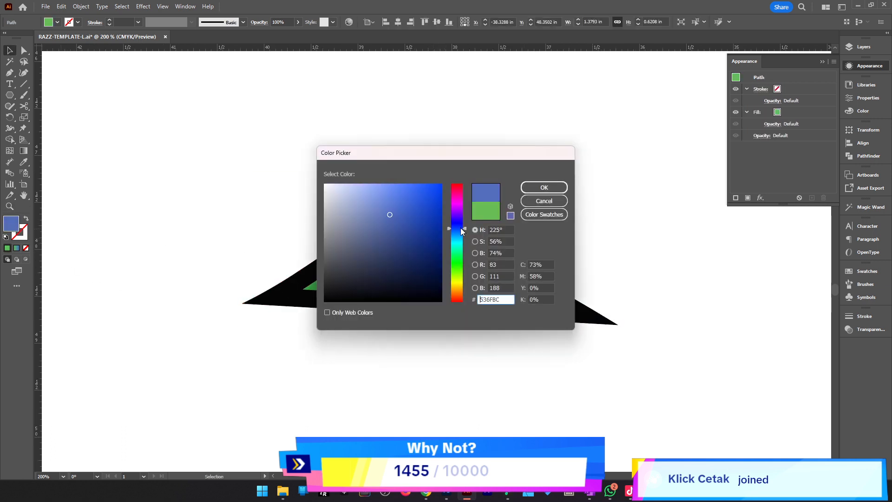
click(430, 202)
click(538, 191)
click(516, 209)
Group all the shapes of the recoloured green and blue triangle.
key(z)
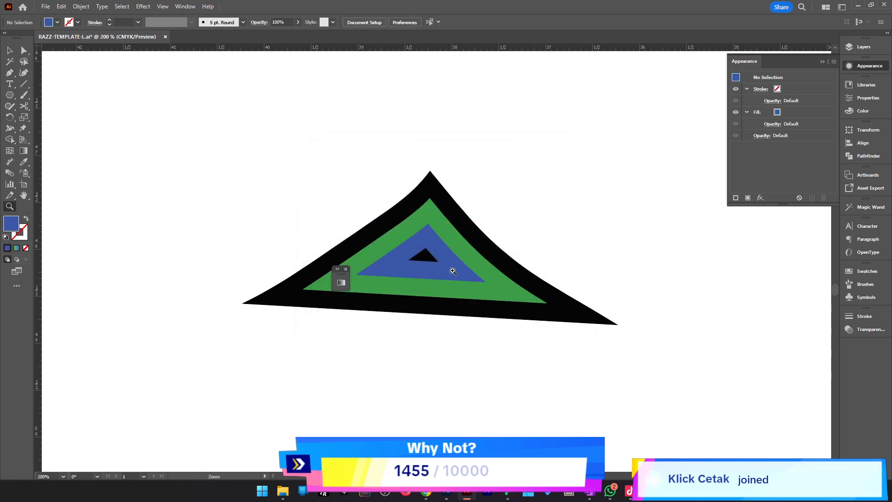
alt+click(339, 243)
click(421, 234)
key(v)
drag(756, 406, 284, 160)
click(516, 189)
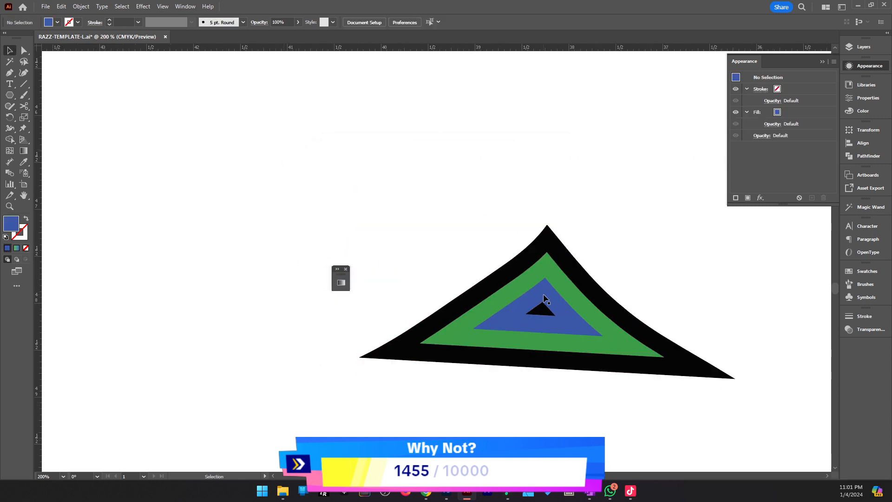
Copy the recoloured triangle group and hide the existing Vector Smart Object layer in Photoshop's Untitled-2 document.
key(z)
click(603, 269)
key(v)
click(539, 271)
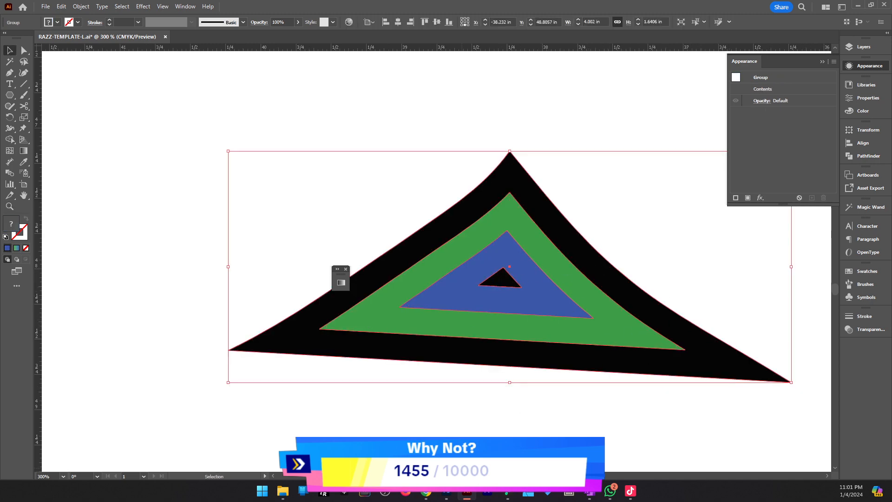
click(446, 490)
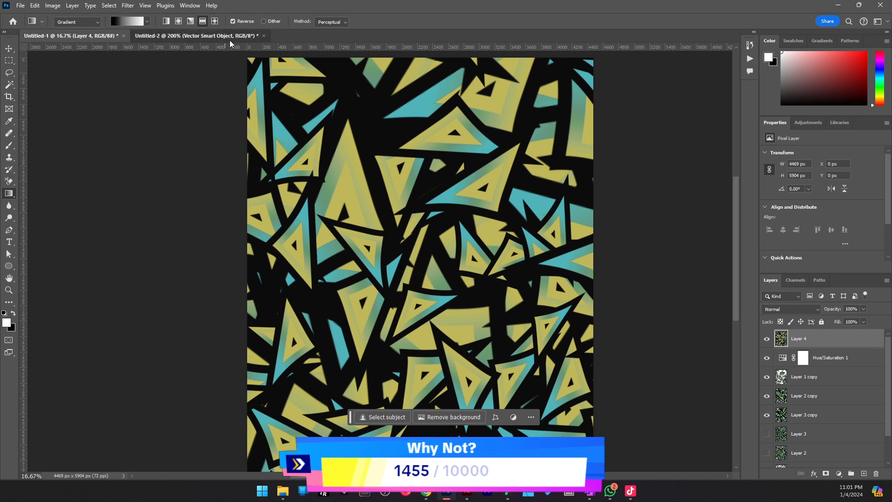
click(230, 36)
click(767, 334)
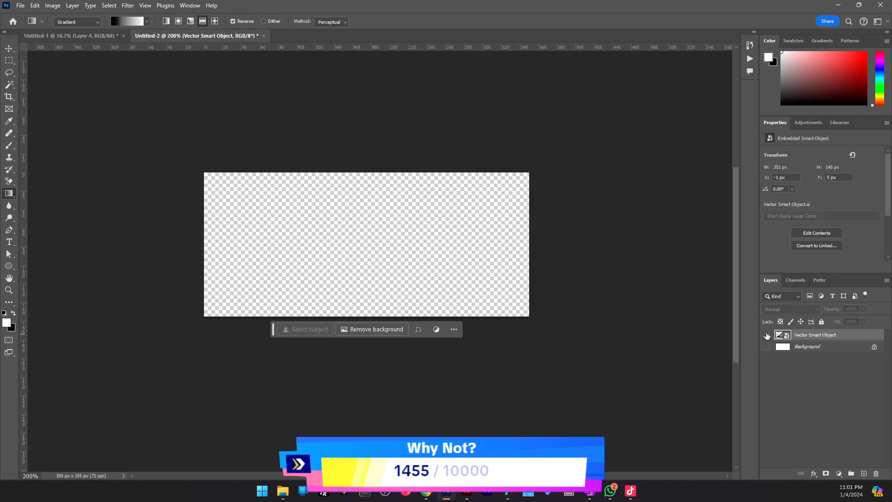
Paste the green and blue triangle as a smart object and scale it to about 122% to span the canvas width.
key(ctrl+v)
click(484, 132)
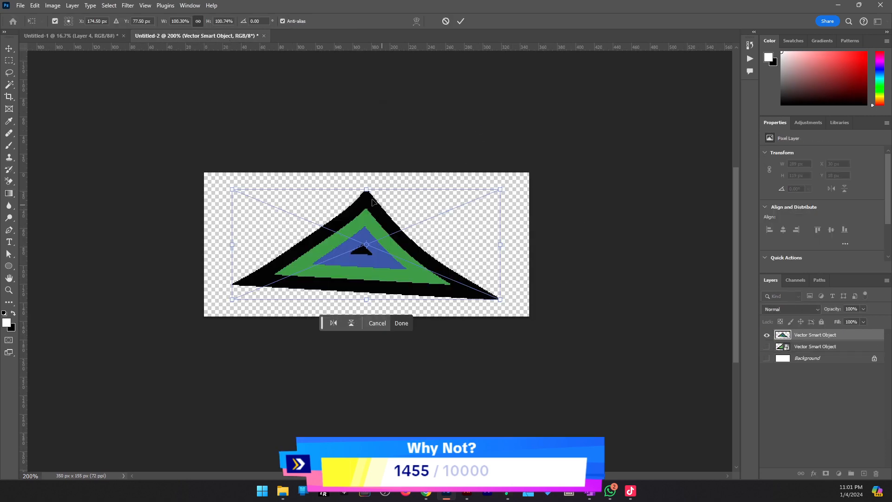
drag(370, 190, 366, 177)
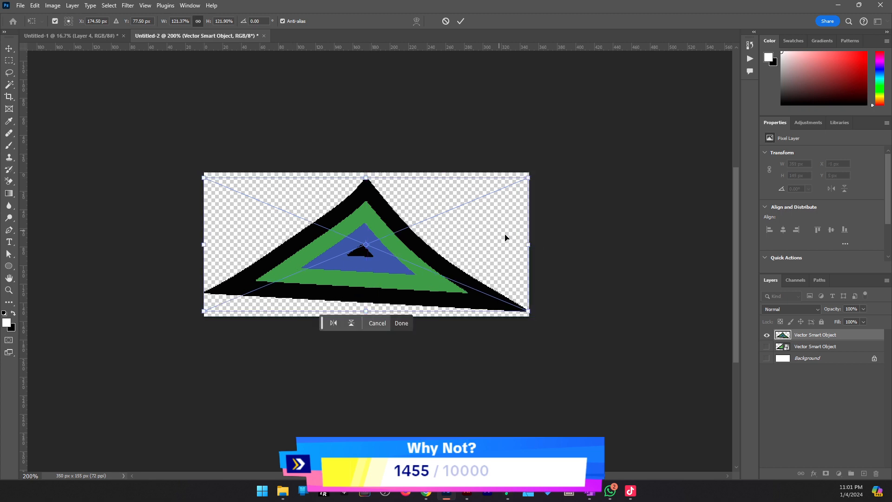
drag(529, 244, 531, 245)
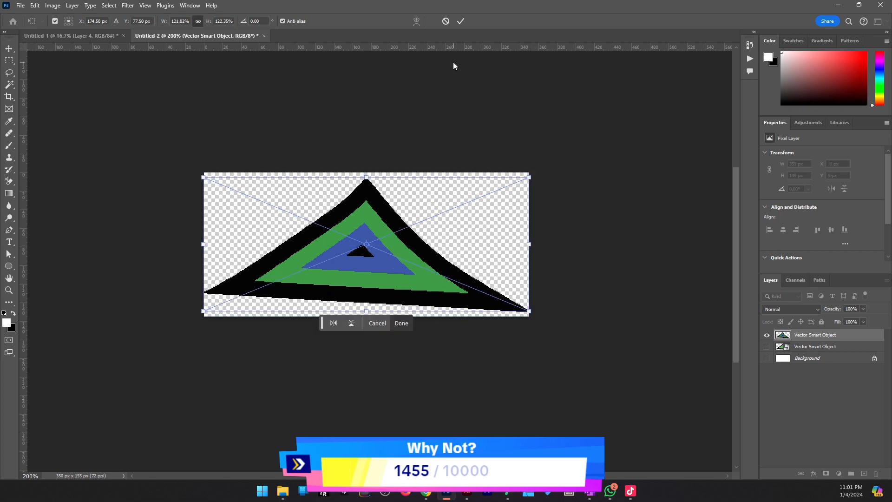
click(463, 21)
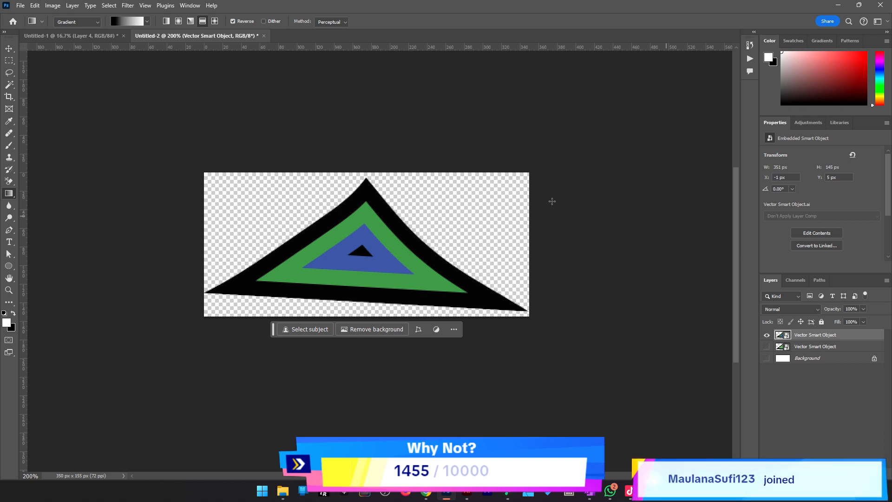
Define the green and blue triangle artwork as a new pattern named Triangle.
click(37, 5)
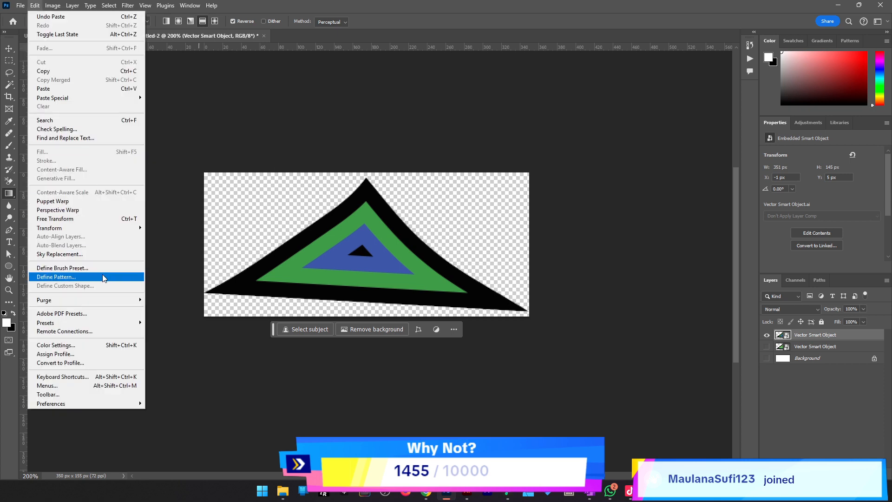
click(56, 277)
text(Tr)
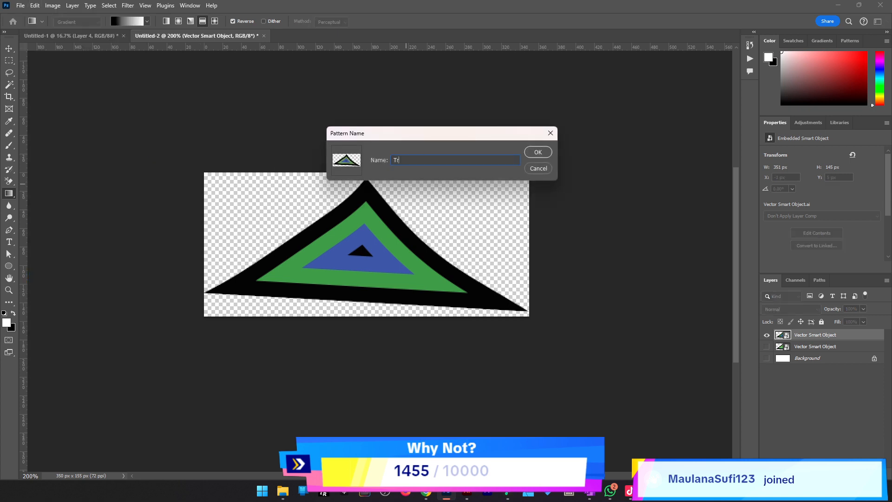
text(iangle)
key(Return)
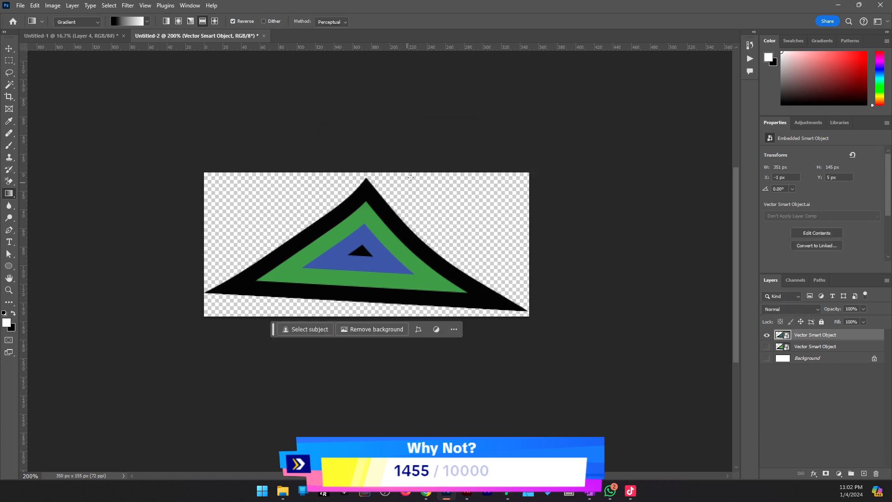
In the Untitled-1 document, group every layer above the Background and hide that group.
click(122, 36)
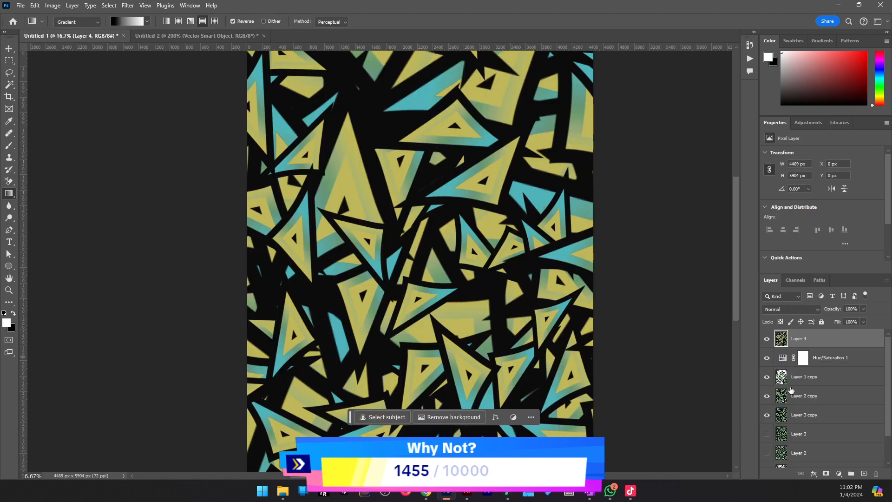
scroll(791, 389, down, 2)
click(796, 436)
scroll(795, 429, up, 2)
shift+click(813, 343)
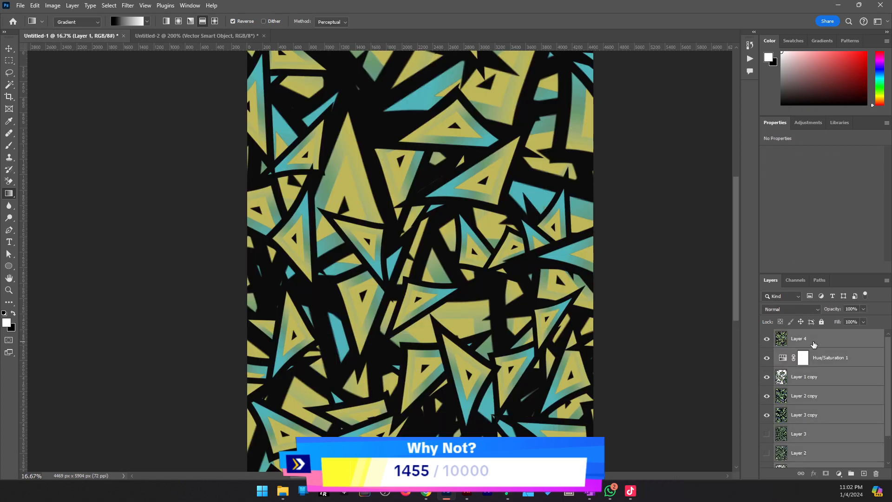
key(ctrl+g)
click(766, 335)
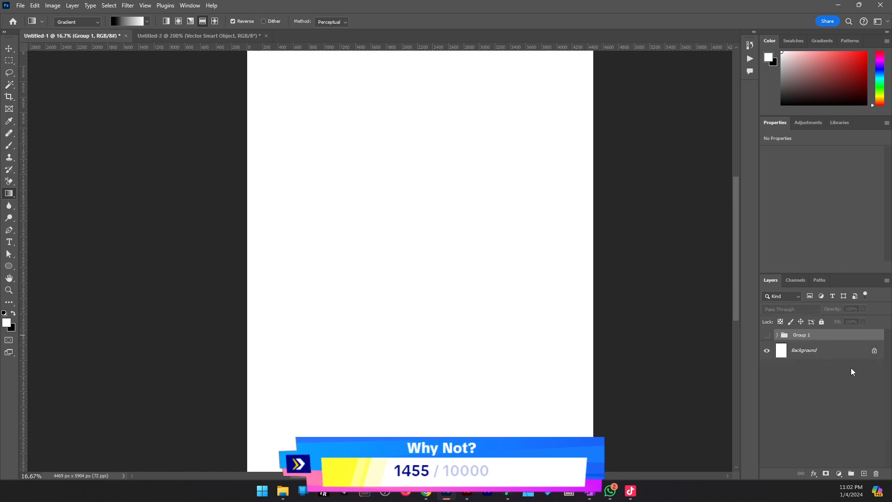
Add a new layer above the hidden group and fill it with the green and blue triangle pattern using the Random Fill script.
click(863, 473)
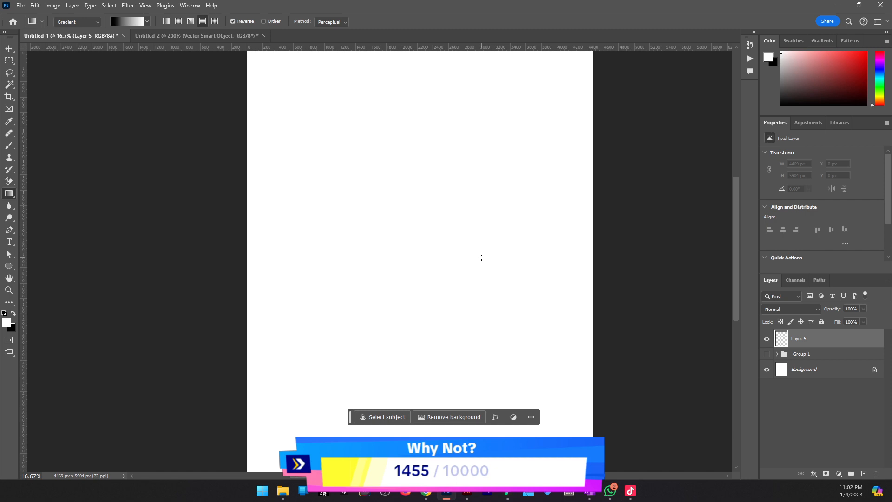
key(shift+F5)
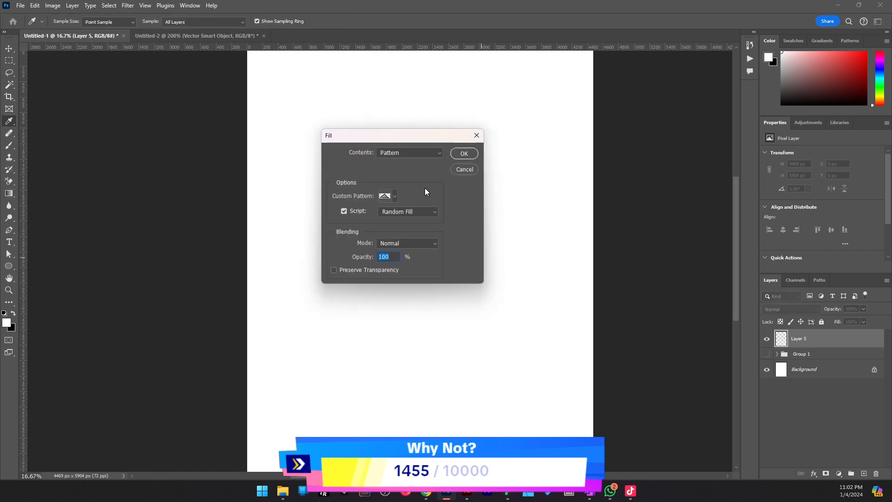
click(397, 155)
click(397, 155)
click(388, 195)
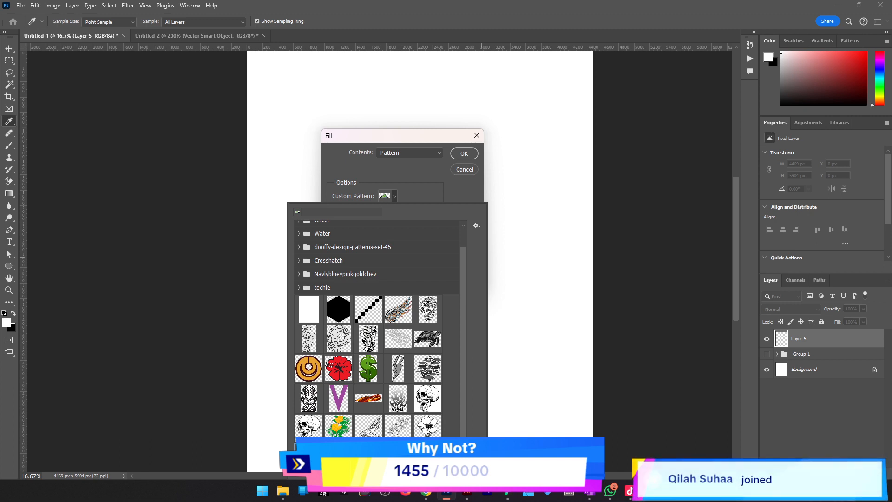
double_click(338, 449)
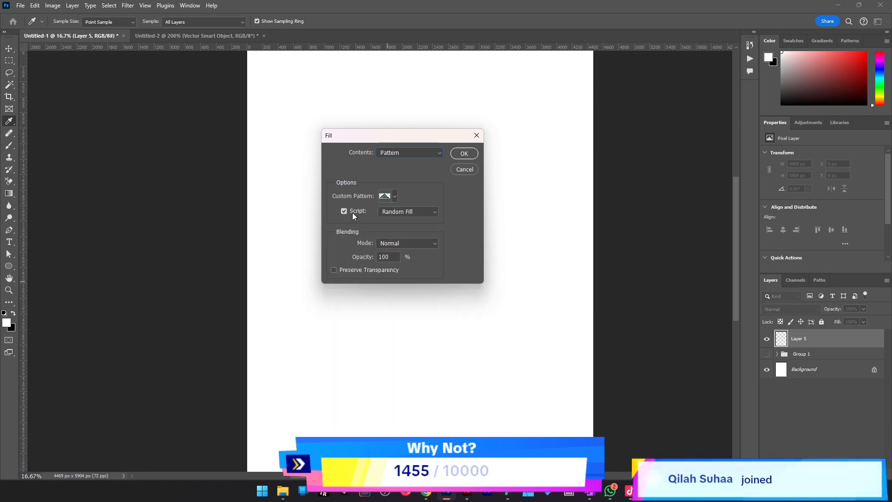
click(404, 212)
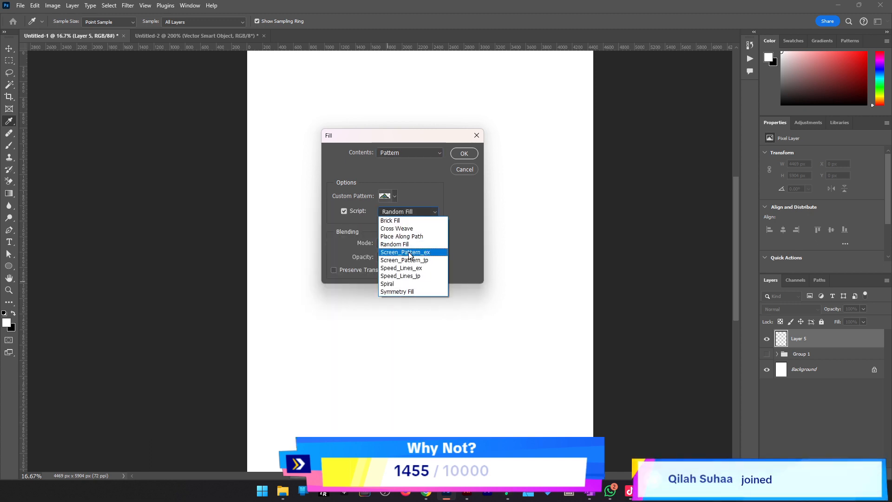
click(423, 199)
click(465, 154)
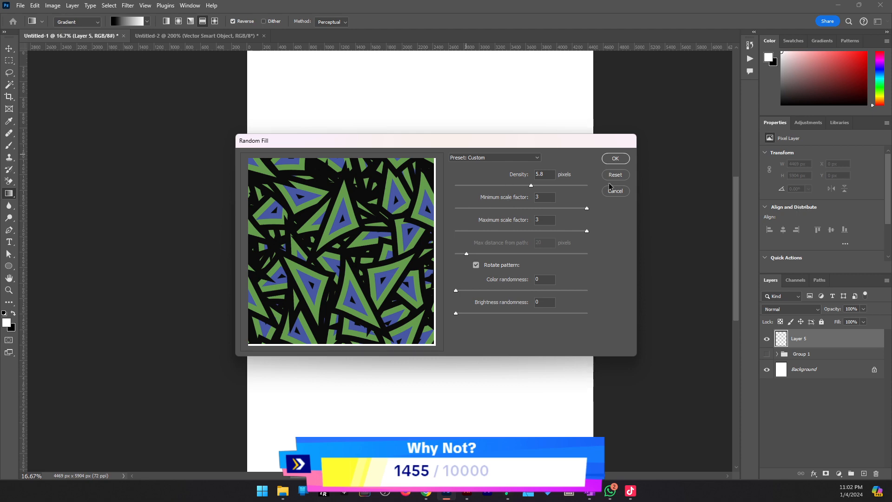
click(614, 158)
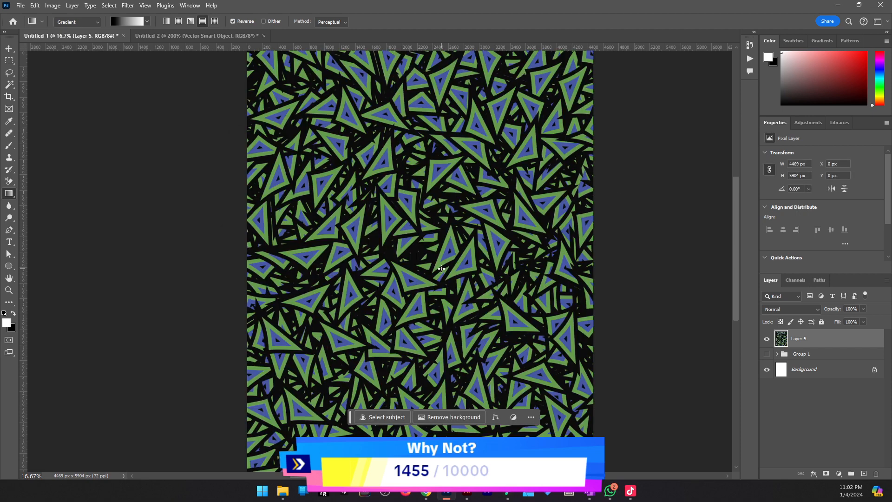
Enlarge the green and blue pattern layer proportionally about its centre to about 188%.
key(z)
alt+click(419, 260)
alt+click(419, 259)
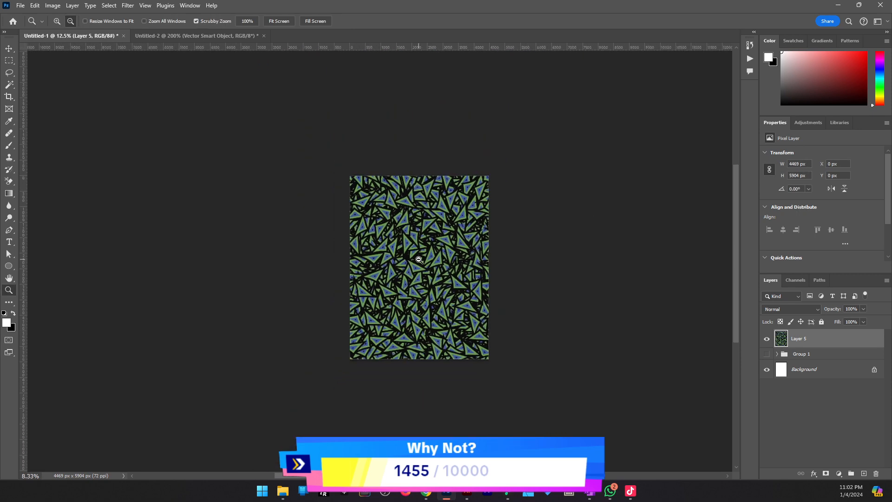
key(ctrl+t)
drag(484, 269, 541, 267)
click(460, 21)
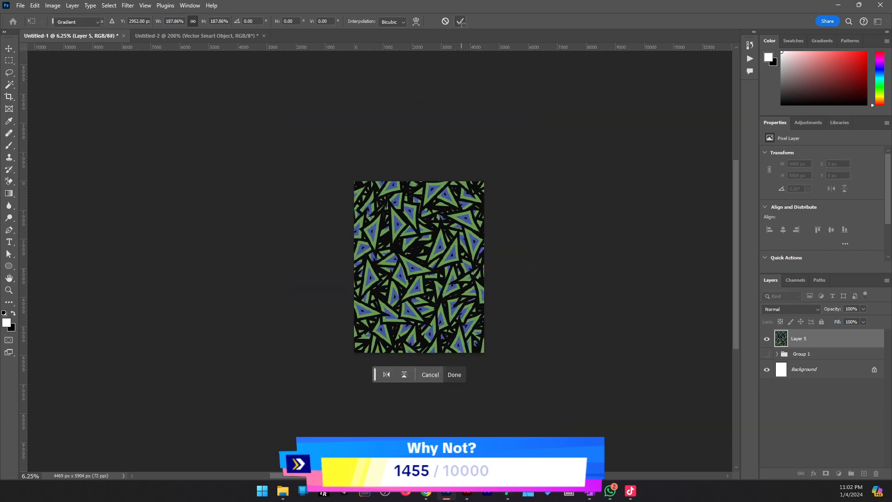
key(z)
click(424, 256)
click(422, 254)
click(420, 253)
scroll(503, 314, down, 2)
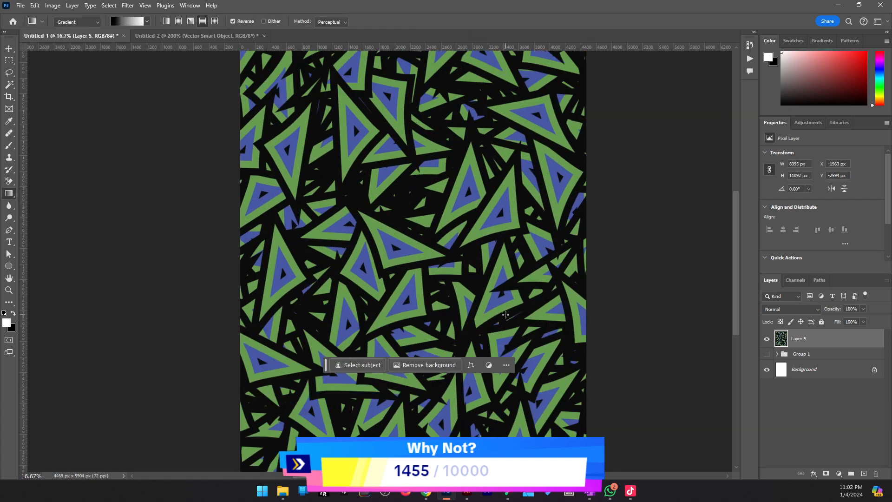
Add a new empty layer above the enlarged green and blue pattern layer.
key(v)
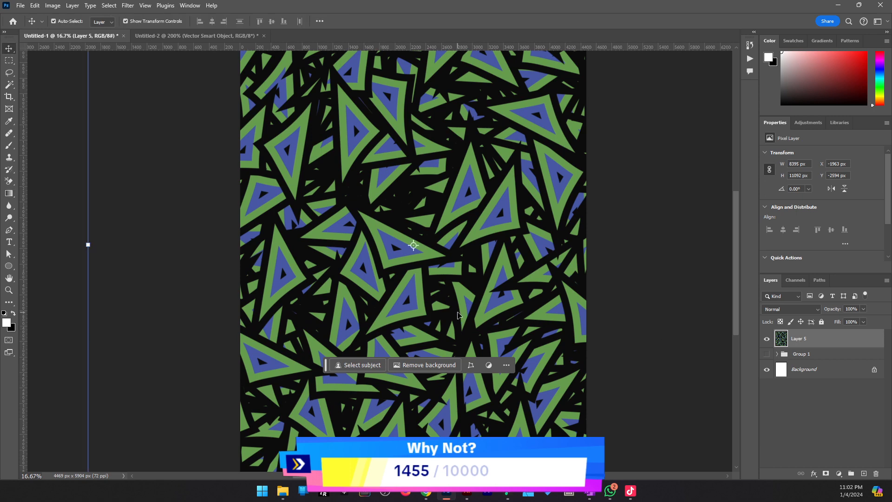
key(z)
alt+click(493, 254)
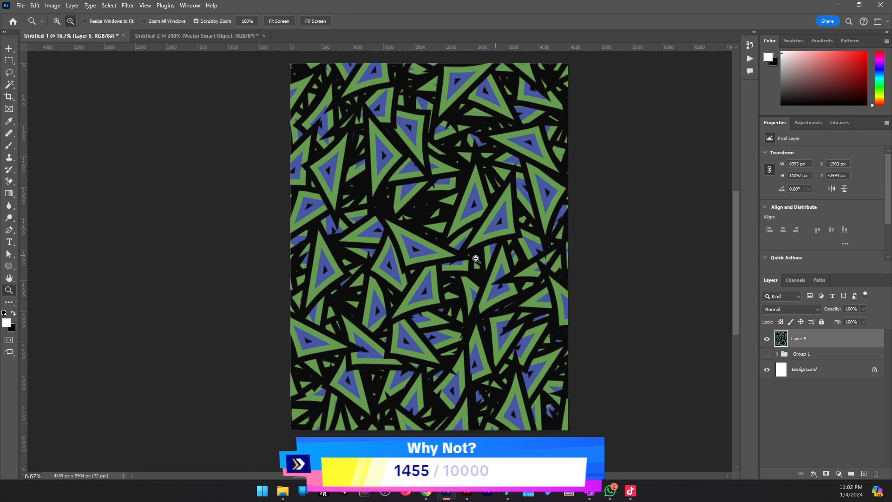
click(460, 258)
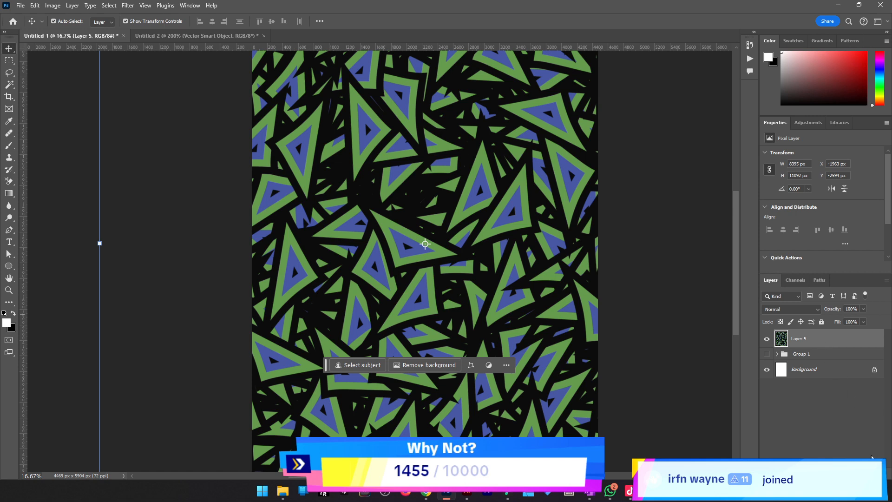
key(ctrl+shift+alt+n)
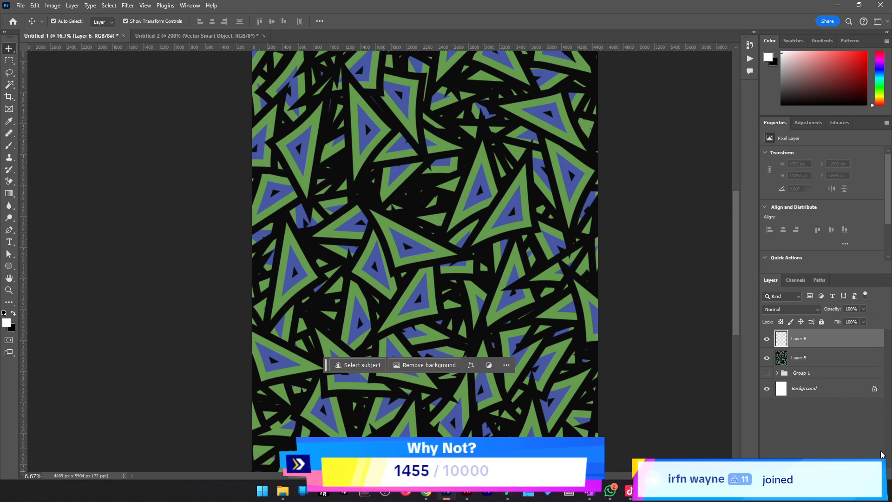
Examine the enlarged triangle pattern across the canvas and check its shapes and edges up close.
scroll(489, 385, up, 3)
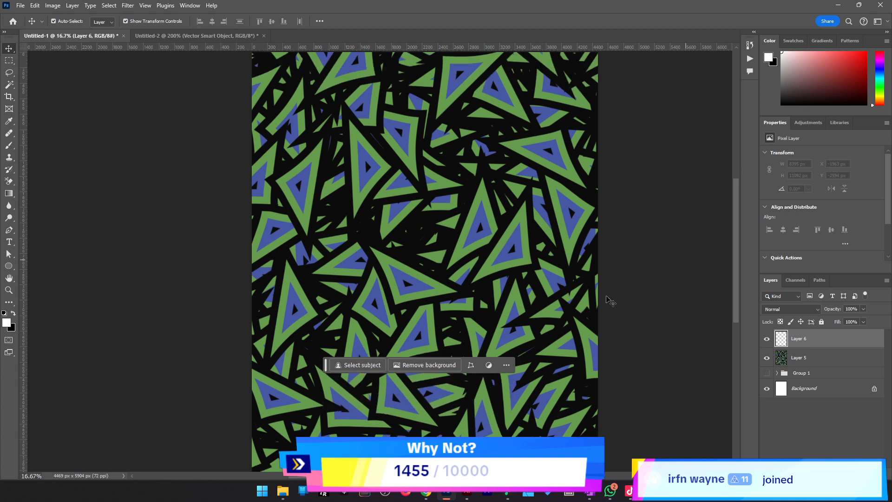
scroll(472, 309, down, 3)
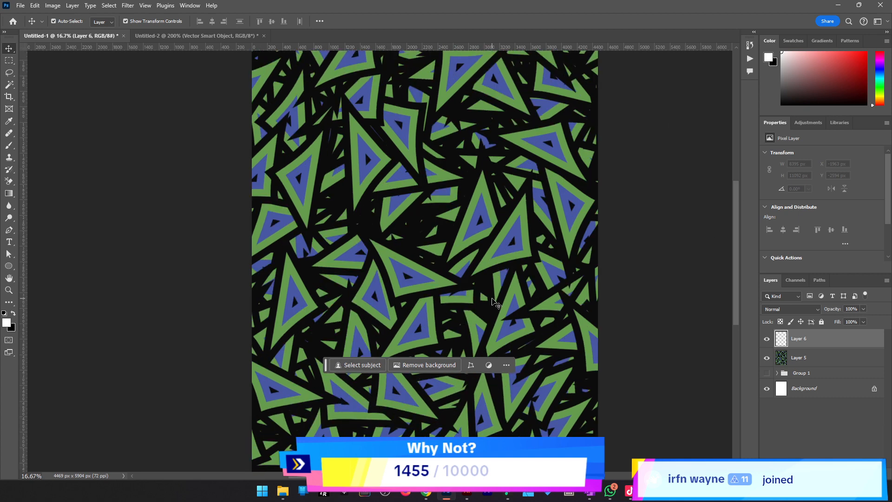
scroll(552, 354, down, 2)
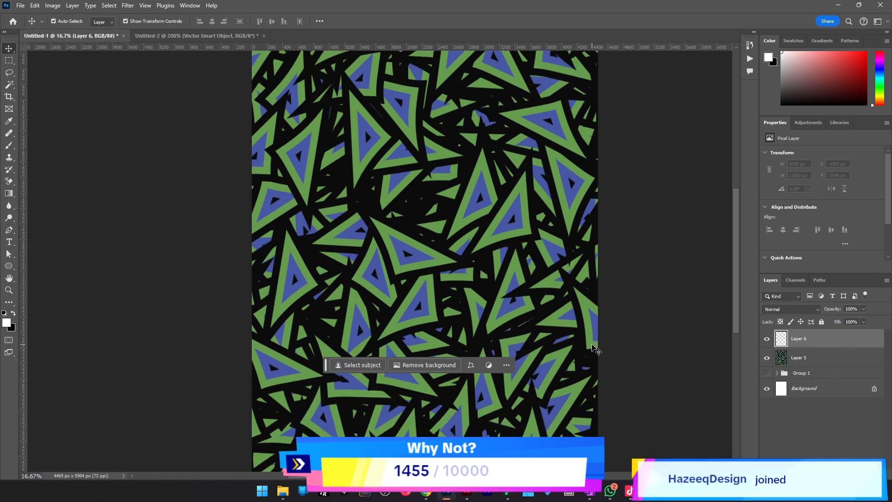
key(z)
click(474, 276)
click(428, 245)
click(425, 242)
click(422, 239)
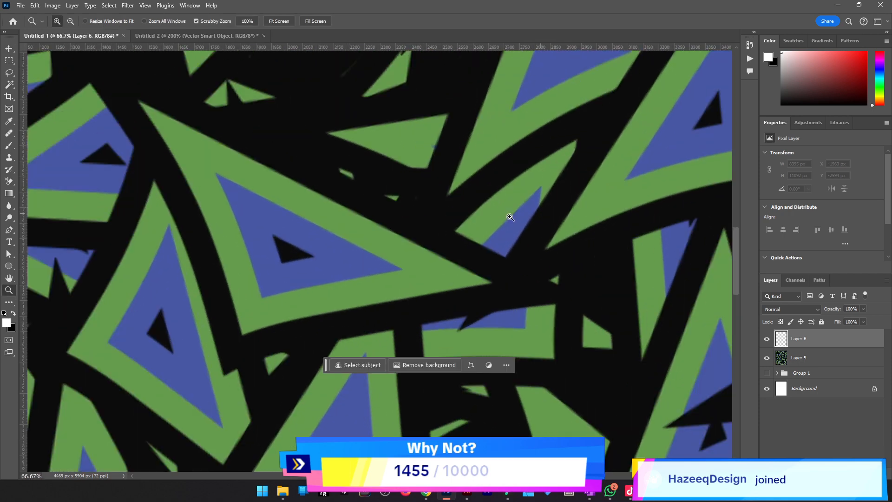
mouse_move(409, 257)
mouse_down()
mouse_move(489, 251)
mouse_move(353, 251)
mouse_move(430, 245)
mouse_move(396, 254)
mouse_up()
key(v)
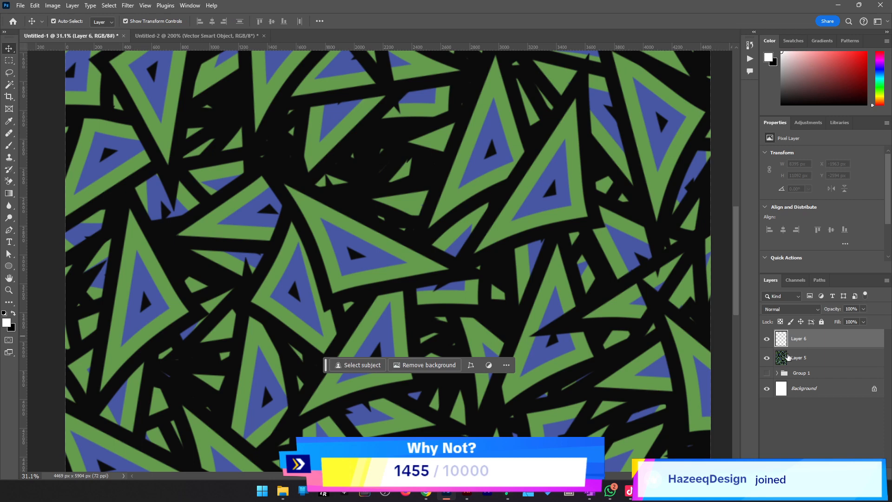
Add a Threshold adjustment layer directly above Layer 5 and set its threshold level to 92.
click(789, 357)
click(128, 5)
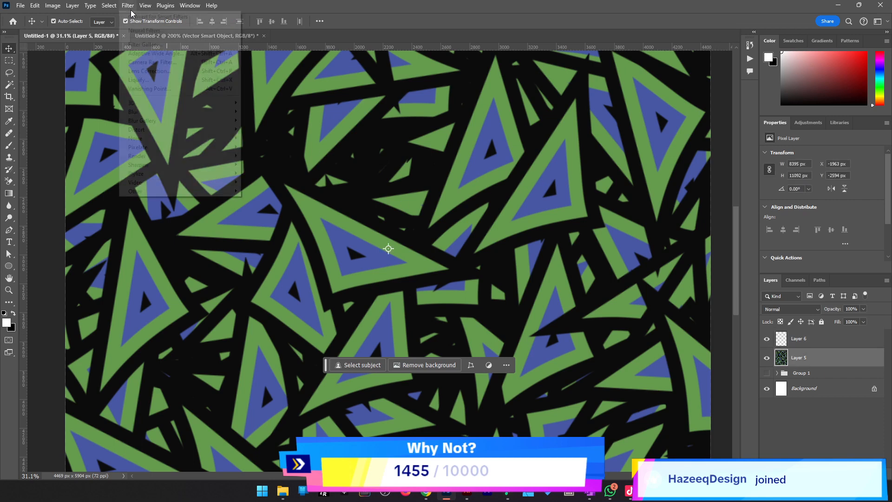
click(836, 365)
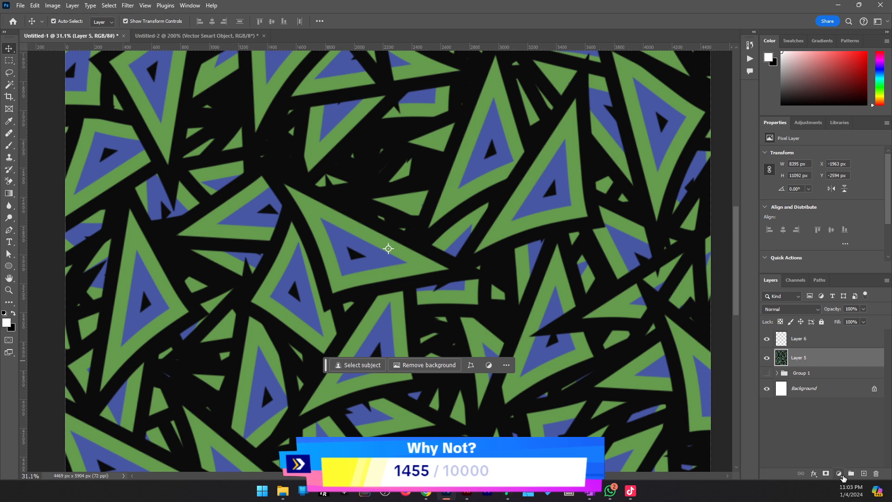
click(839, 474)
click(839, 474)
click(838, 474)
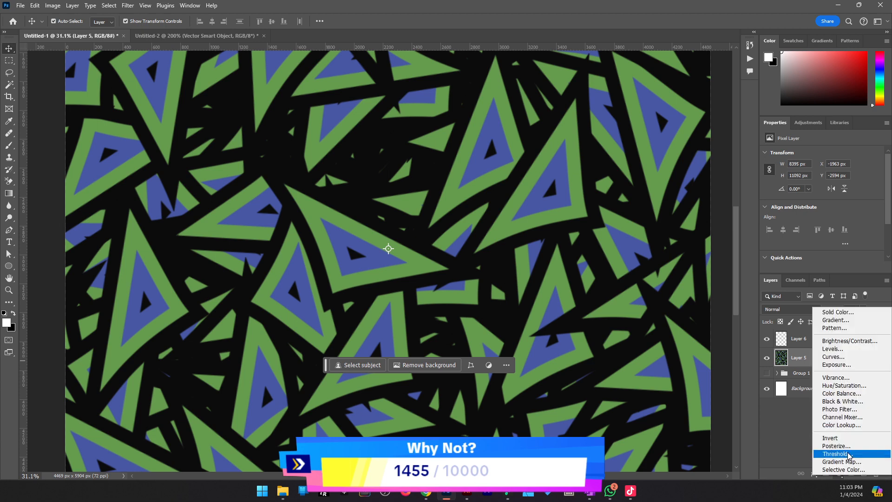
click(834, 454)
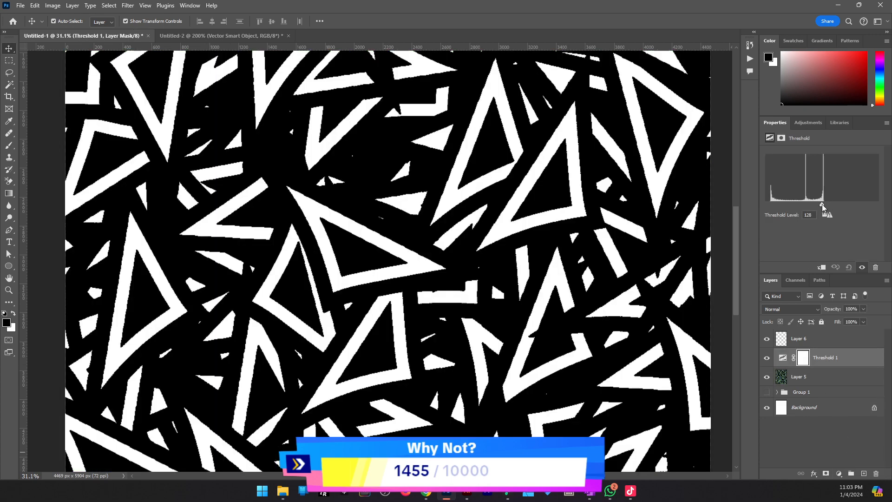
drag(826, 205, 806, 205)
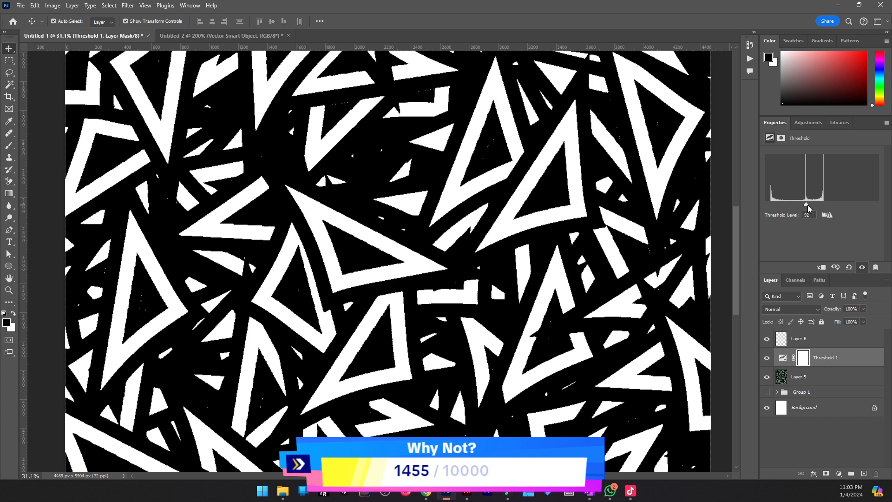
click(854, 360)
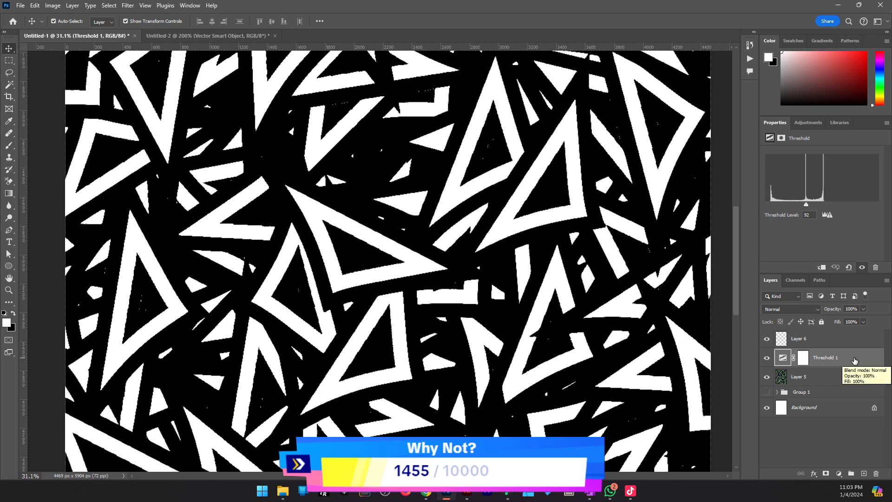
Replace the Threshold adjustment layer with a Posterize adjustment layer directly above Layer 5.
key(Delete)
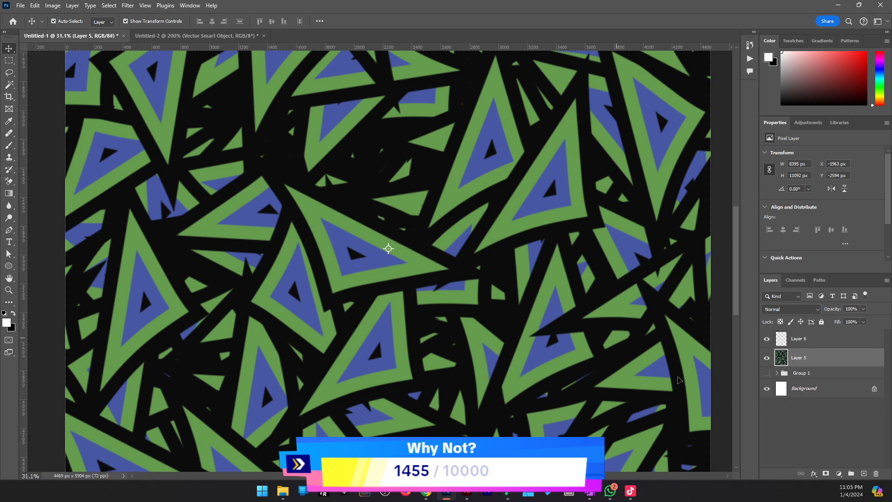
click(838, 472)
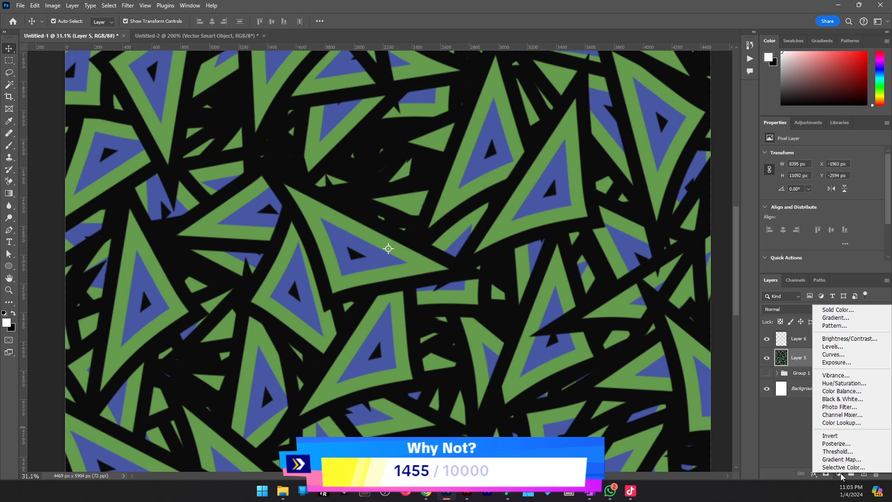
click(856, 445)
Examine the colours and edges of the posterized triangle pattern up close.
scroll(445, 251, up, 1)
key(z)
click(453, 163)
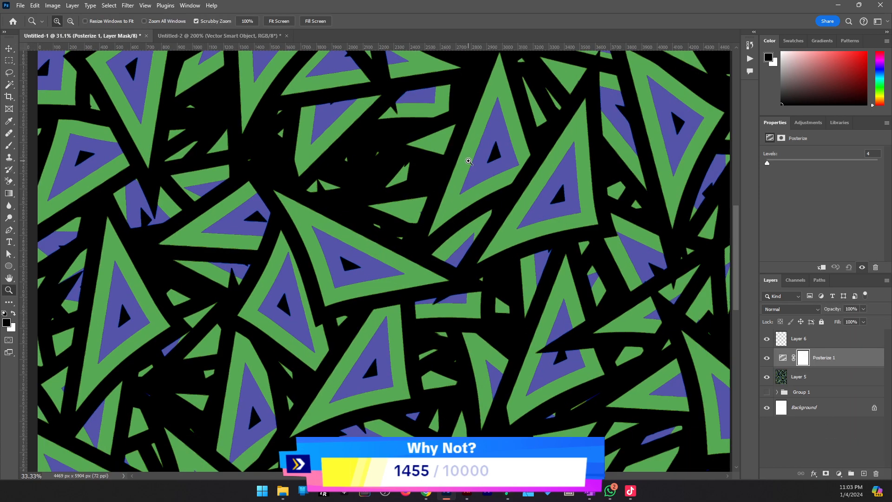
click(453, 163)
click(448, 160)
click(423, 152)
alt+click(459, 195)
alt+click(459, 195)
mouse_move(439, 214)
mouse_down()
mouse_move(531, 215)
mouse_move(484, 223)
mouse_move(405, 212)
mouse_move(449, 211)
mouse_move(434, 212)
mouse_up()
key(v)
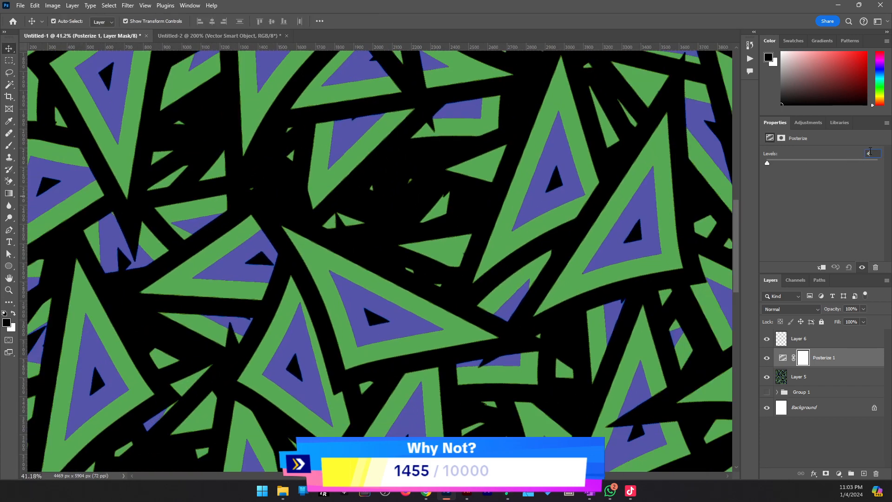
Set the Posterize levels to 3 and check the triangle pattern up close and across the whole canvas.
key(Down)
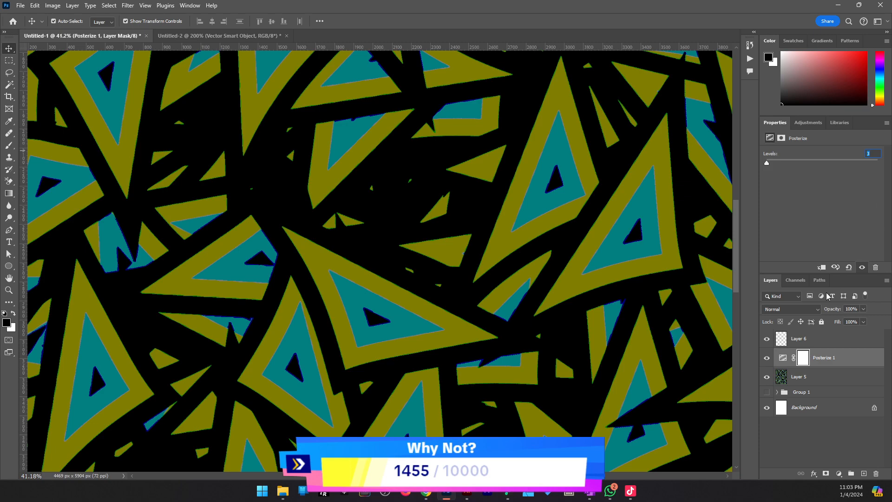
click(783, 358)
key(z)
click(569, 230)
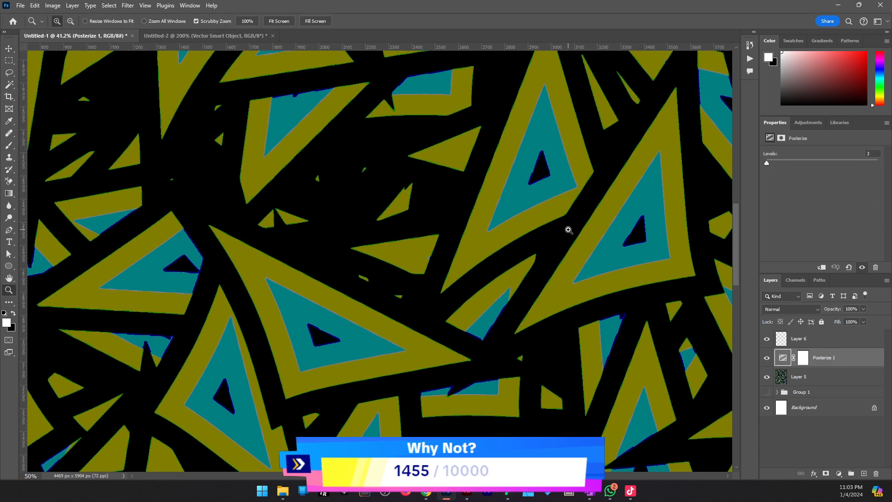
drag(568, 231, 618, 262)
key(v)
key(z)
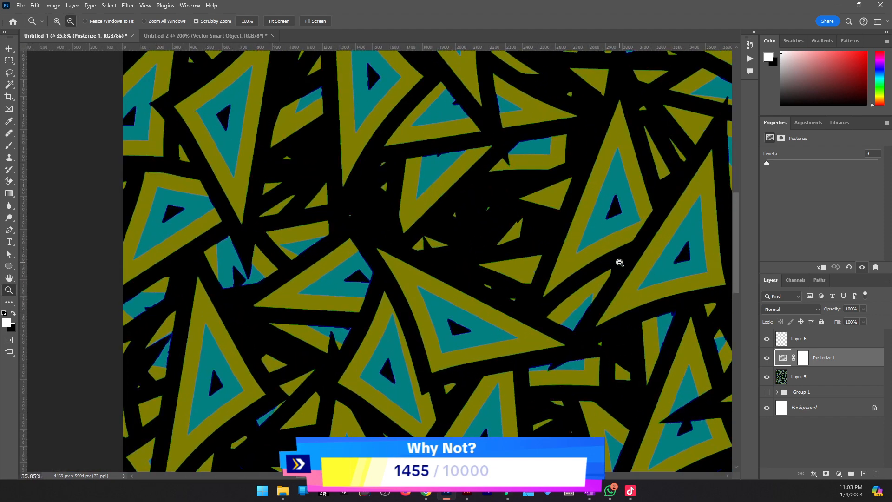
key(v)
drag(533, 268, 462, 267)
key(z)
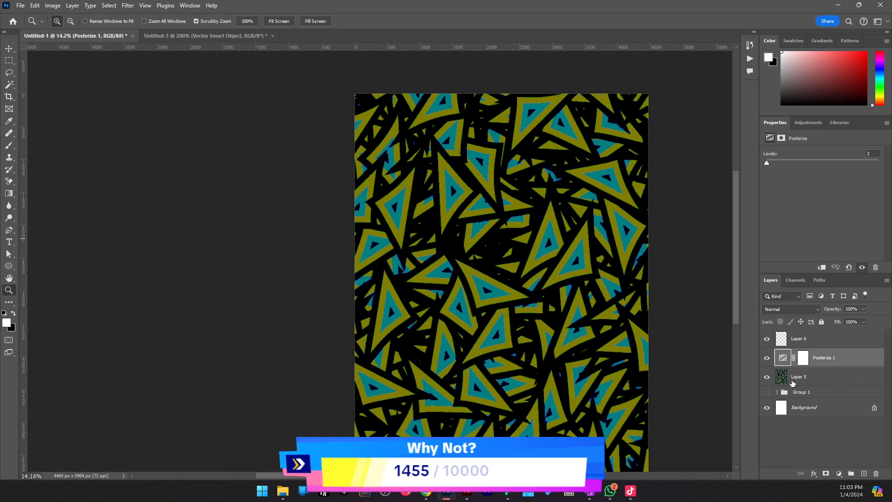
mouse_move(495, 284)
mouse_down()
mouse_move(553, 284)
mouse_move(512, 285)
mouse_up()
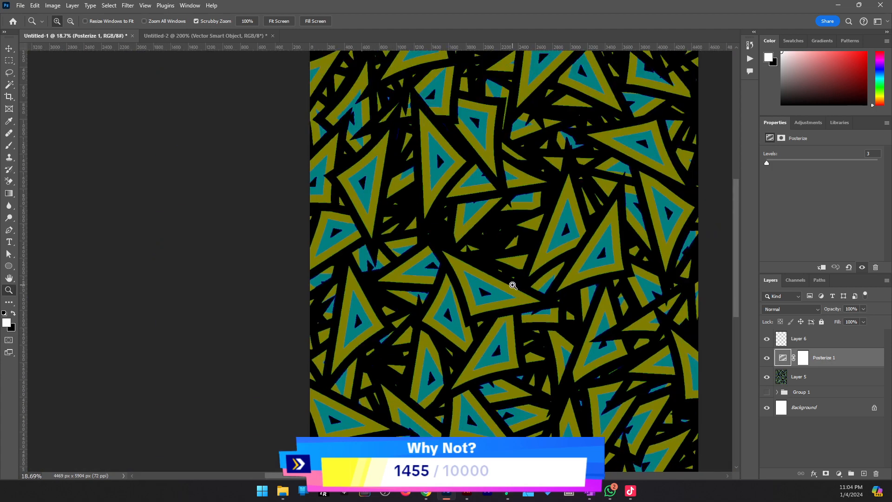
scroll(512, 285, down, 2)
scroll(596, 298, down, 6)
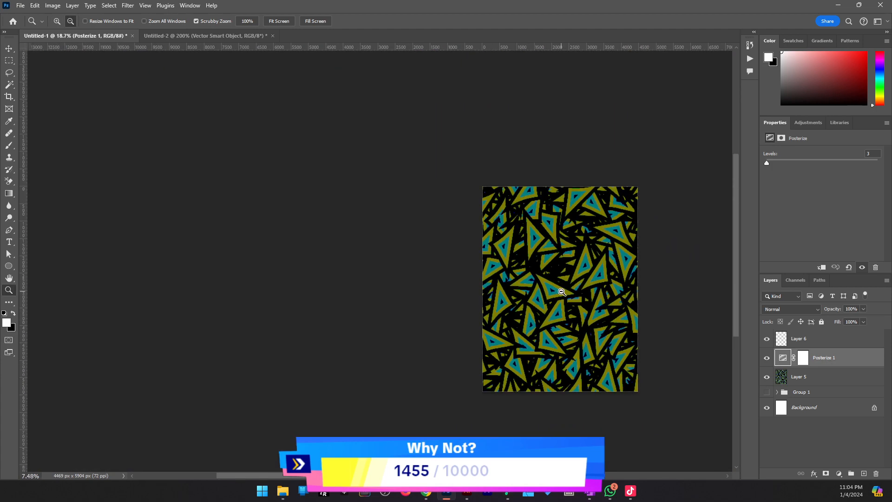
Delete the Posterize adjustment layer and convert Layer 5 to a smart object.
key(Delete)
right_click(849, 361)
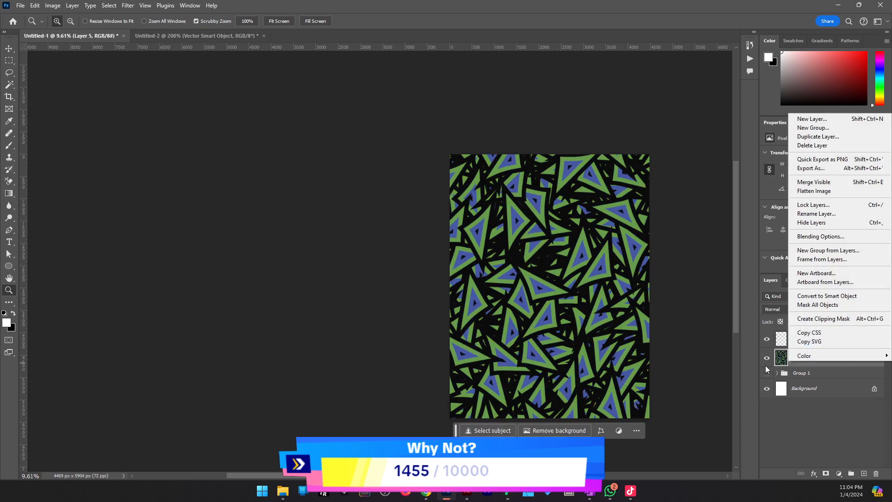
click(855, 295)
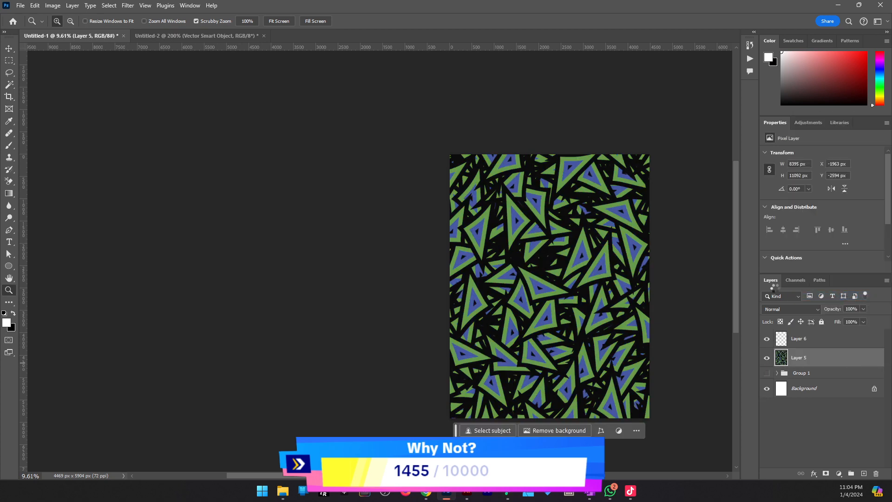
Apply Unsharp Mask to the Layer 5 smart object with amount 500%, radius 1000 pixels and threshold 0 levels.
scroll(630, 320, down, 1)
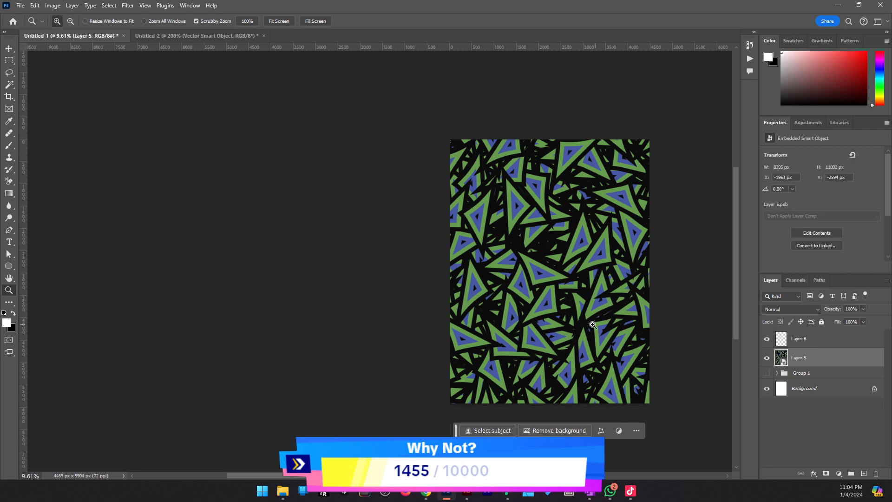
click(594, 324)
key(v)
click(136, 7)
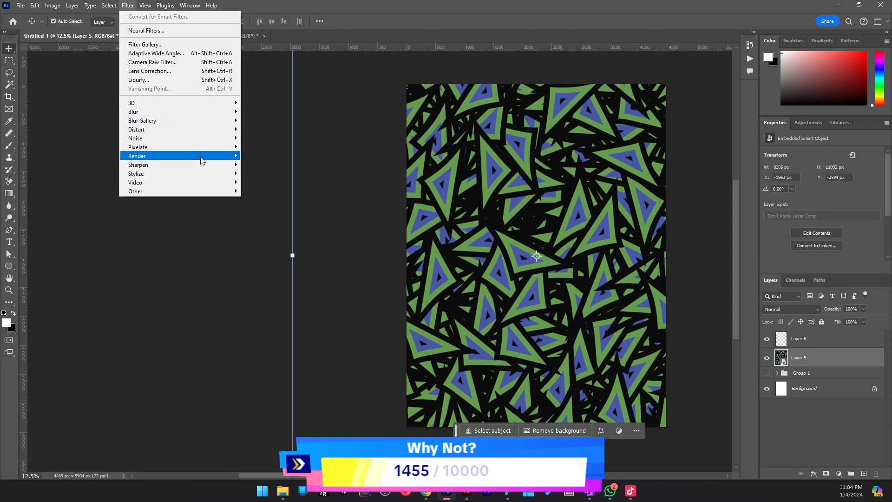
mouse_move(209, 165)
click(278, 201)
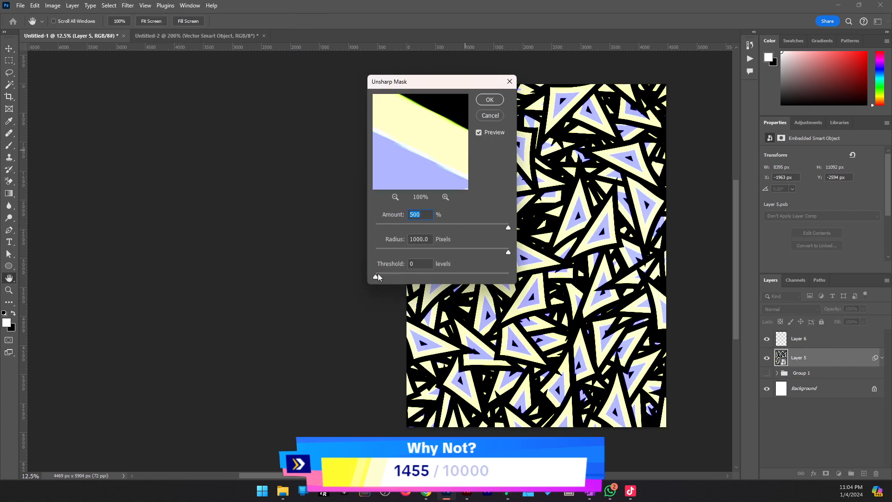
click(414, 263)
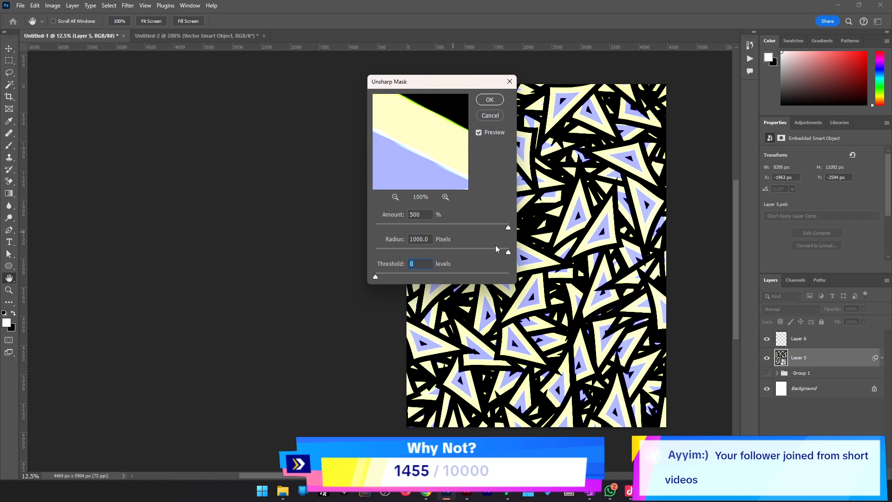
drag(431, 160, 458, 193)
drag(420, 137, 443, 190)
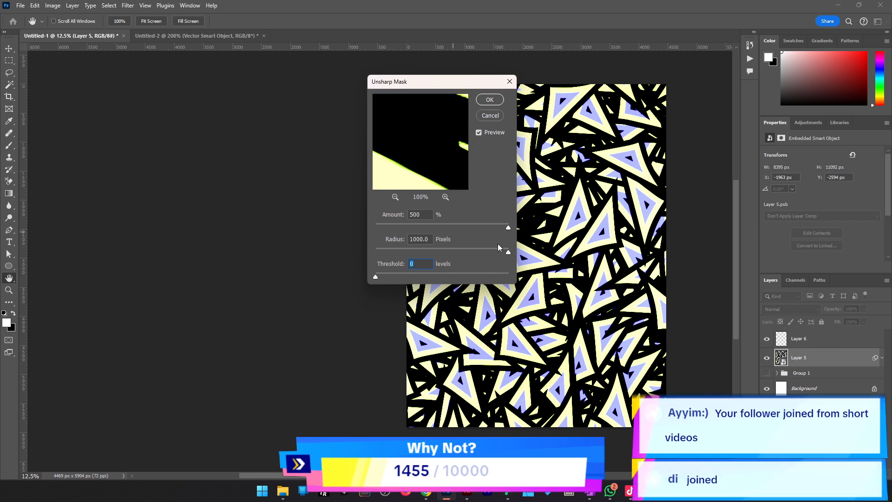
drag(503, 252, 505, 228)
click(490, 116)
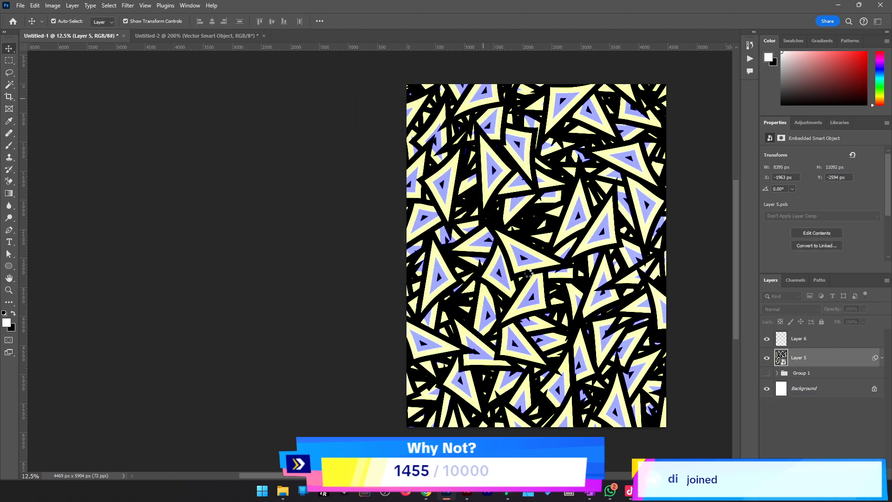
Examine the sharpened triangle pattern's edges up close and its overall look across the canvas.
key(z)
mouse_move(503, 260)
mouse_down()
mouse_move(543, 260)
mouse_move(503, 260)
mouse_up()
click(636, 281)
key(v)
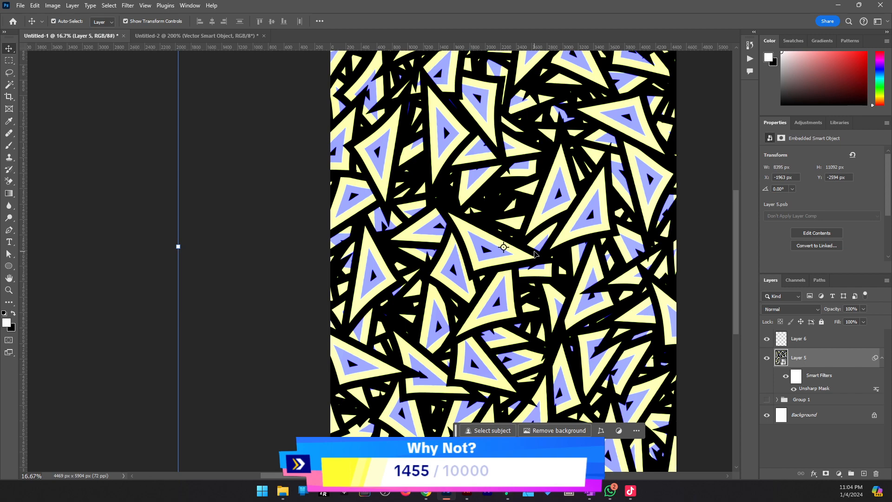
scroll(490, 254, up, 1)
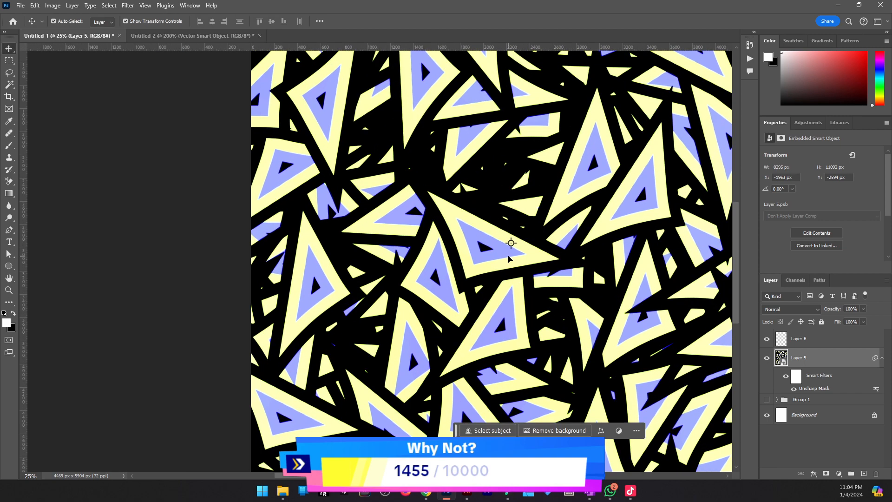
key(z)
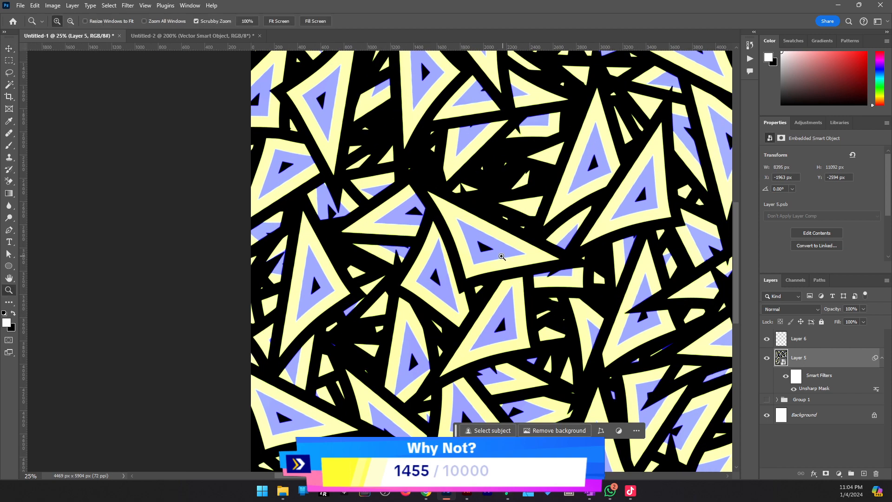
drag(508, 259, 521, 244)
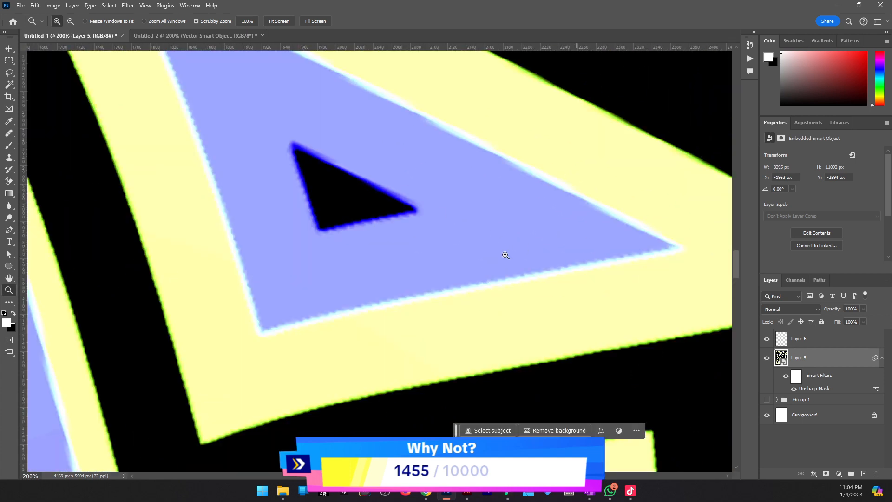
drag(581, 279, 499, 276)
key(v)
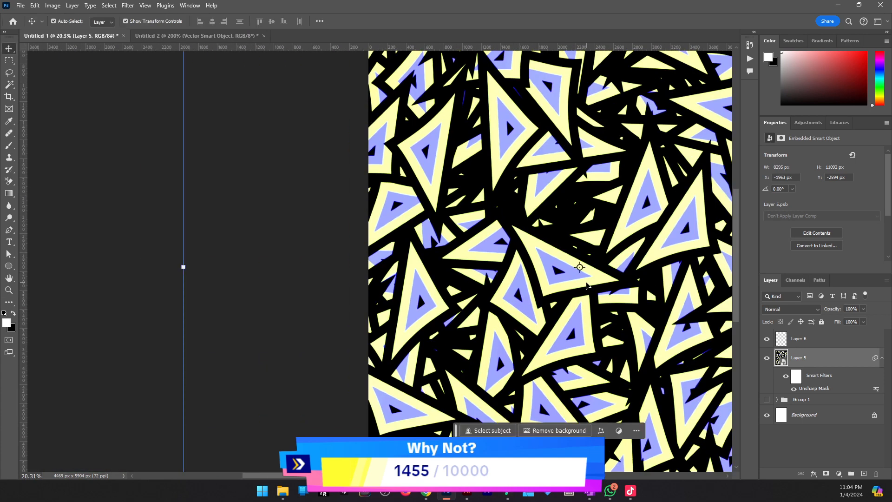
key(z)
alt+click(593, 286)
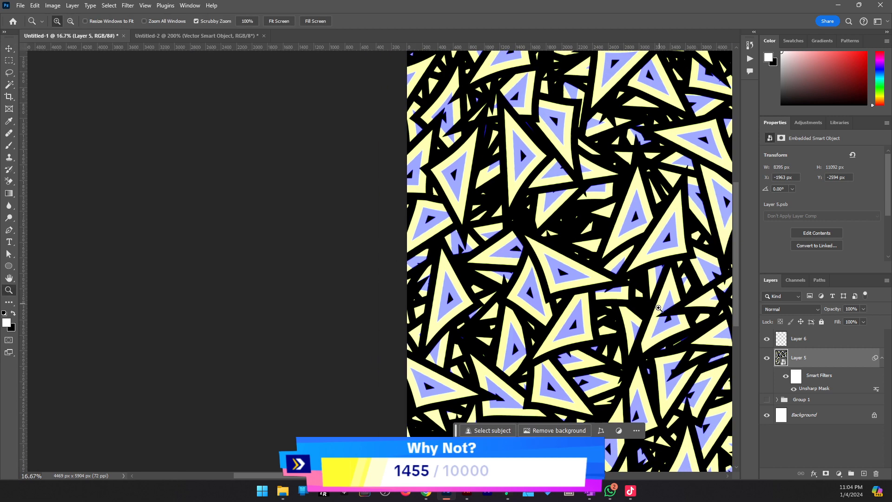
drag(659, 308, 570, 301)
key(v)
Duplicate the sharpened Layer 5 and rasterize the duplicate.
right_click(823, 361)
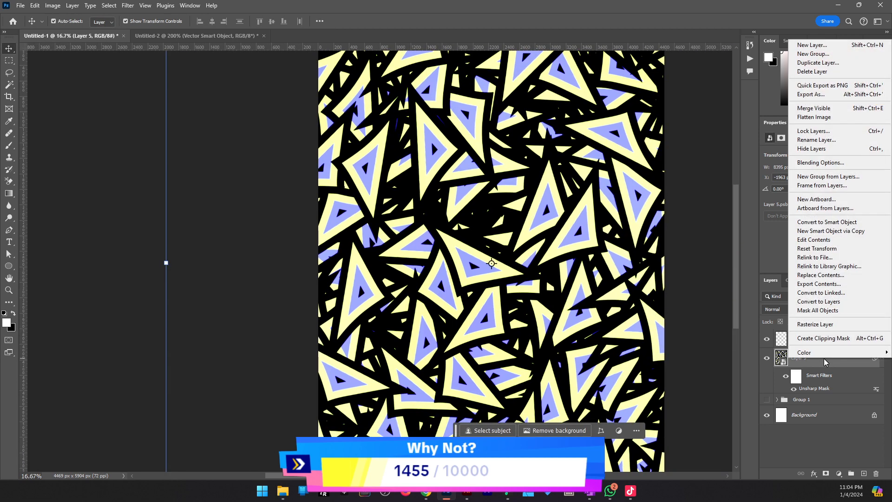
key(Escape)
key(ctrl+j)
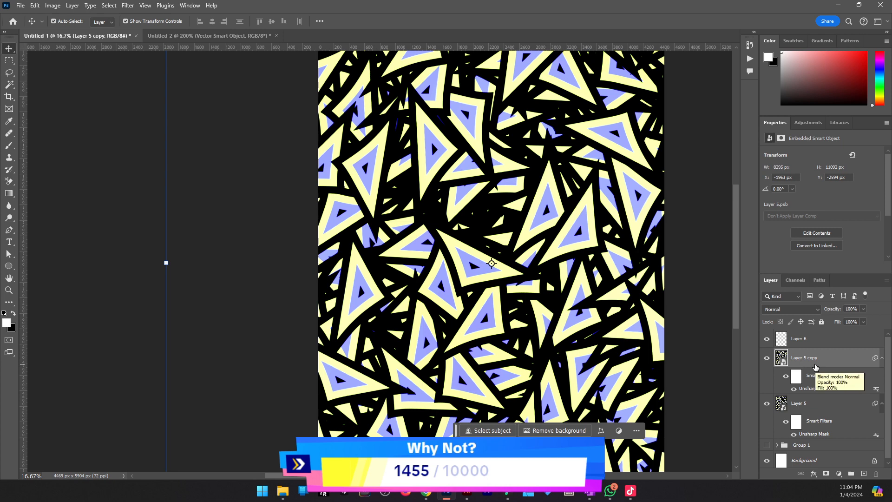
right_click(817, 356)
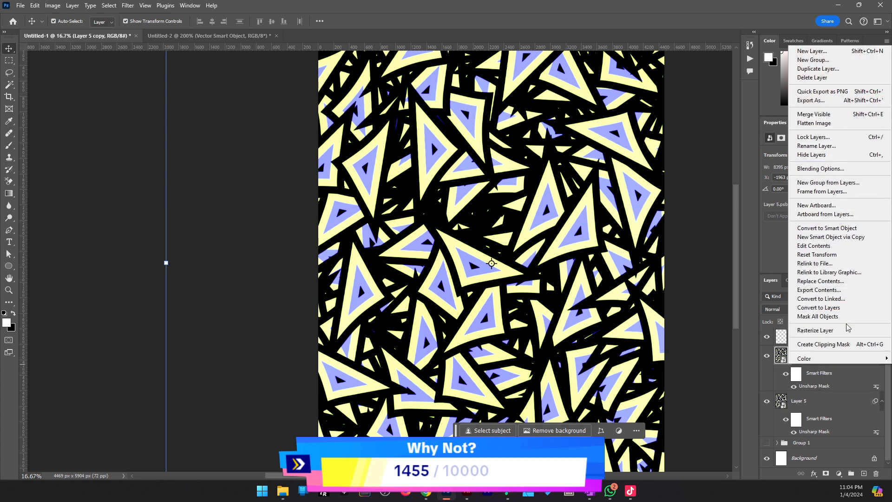
click(822, 330)
Try to copy the rasterized Layer 5 copy as SVG and paste it into the Illustrator template near the reference images.
right_click(825, 359)
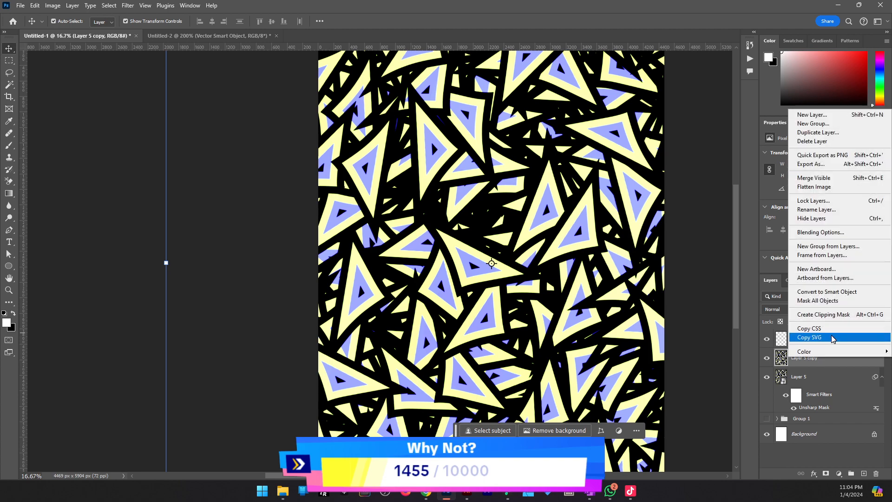
click(832, 338)
click(473, 493)
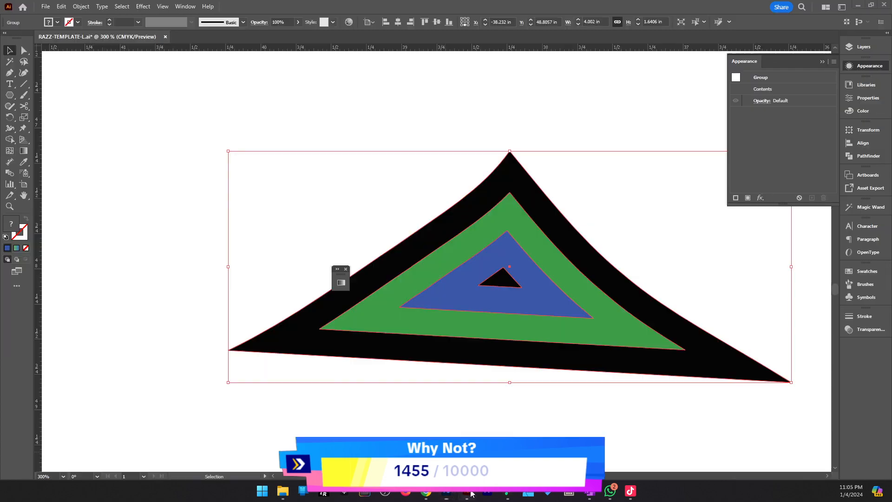
key(z)
alt+click(539, 235)
alt+click(522, 229)
alt+click(522, 228)
alt+click(523, 229)
alt+click(522, 228)
alt+click(523, 229)
drag(522, 229, 278, 255)
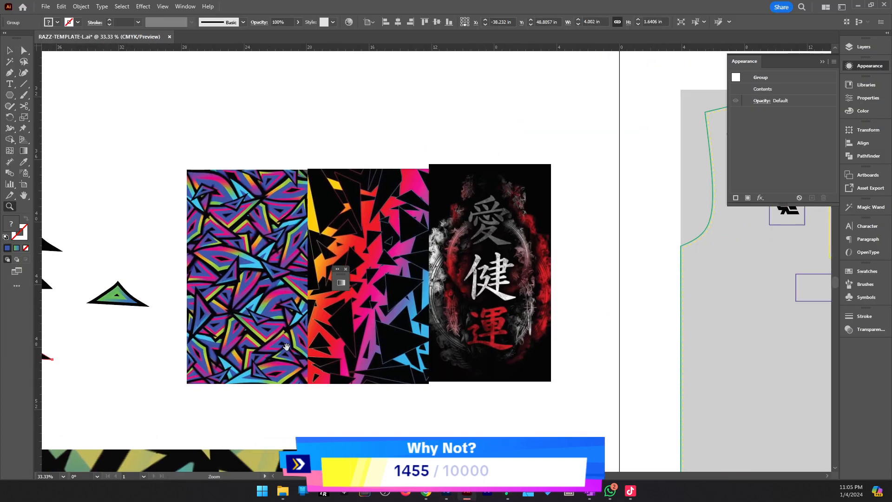
key(v)
click(601, 363)
key(ctrl+v)
Delete the pasted triangle group lying over the reference images.
key(z)
click(485, 264)
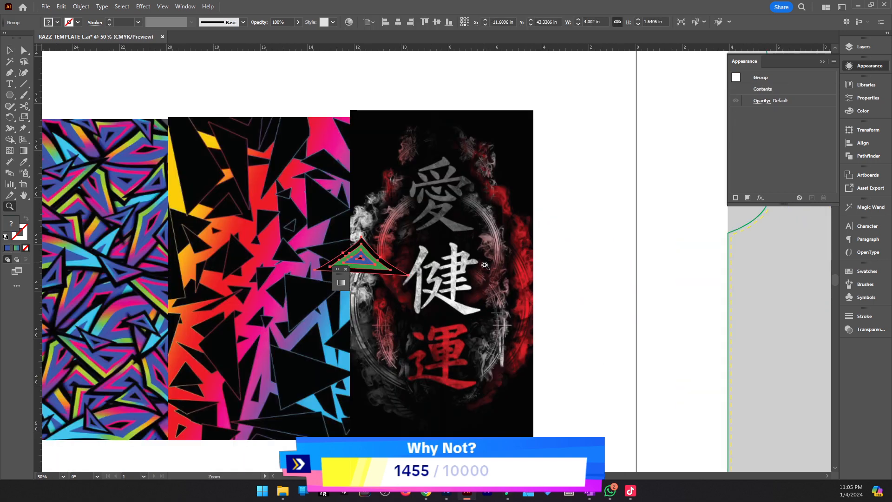
key(Delete)
Switch to Photoshop, copy the rasterized Layer 5 copy as SVG once more, and return to Illustrator.
click(451, 491)
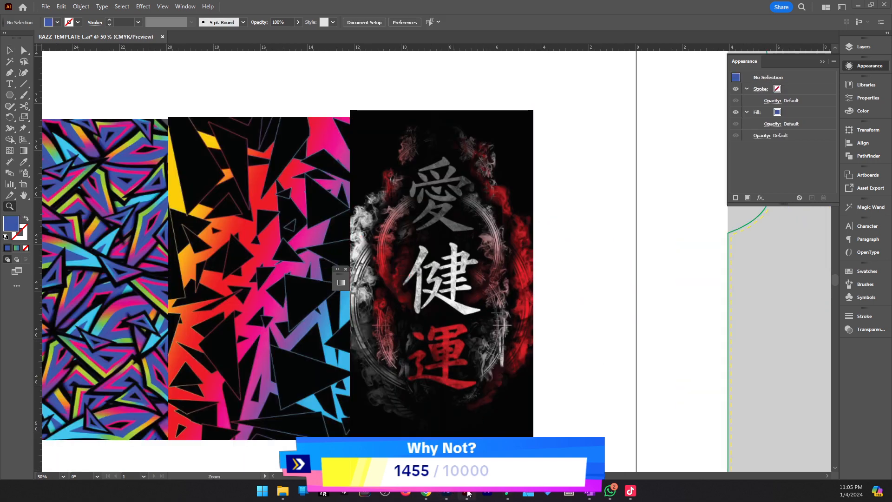
click(446, 491)
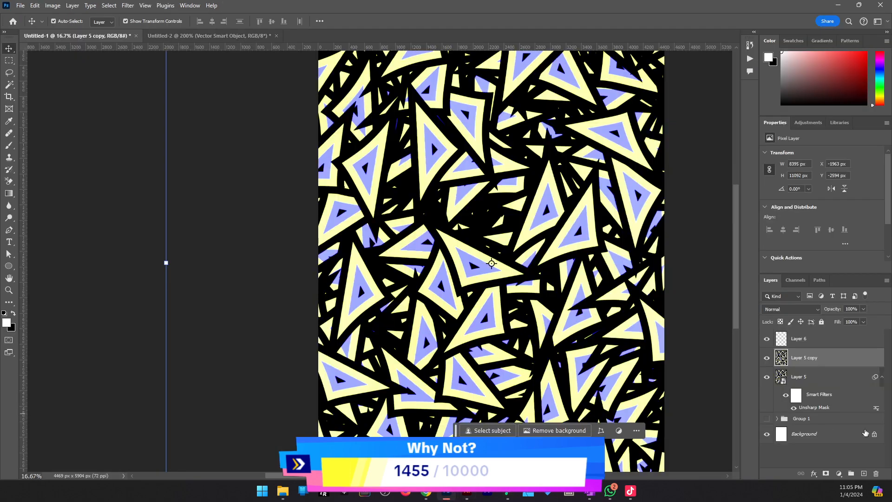
right_click(840, 363)
click(827, 341)
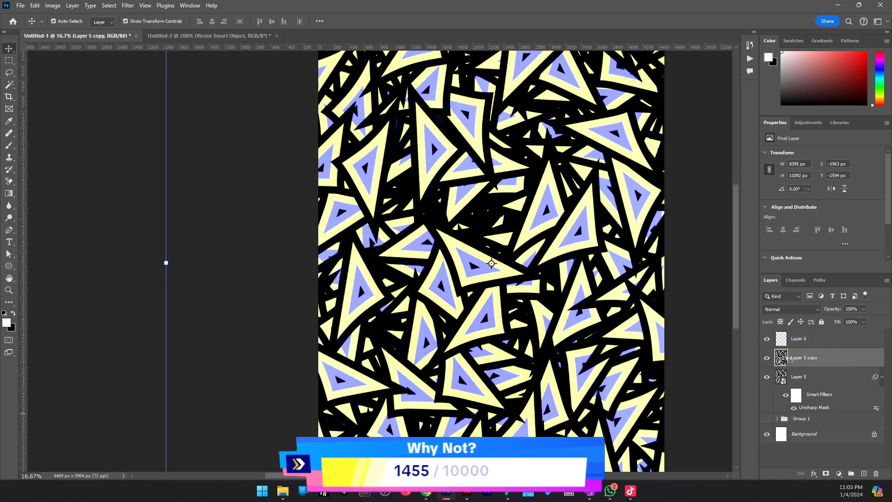
click(466, 491)
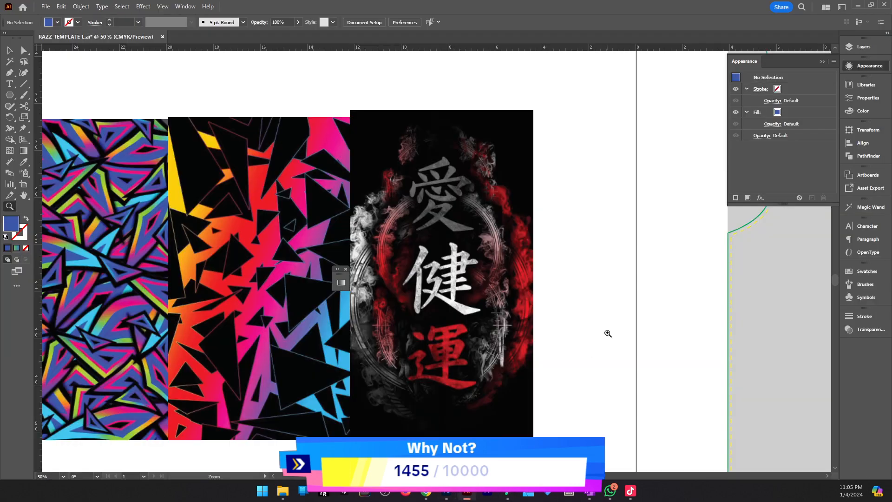
Paste the copied triangle fill as an image into the jersey template beside the reference images.
key(v)
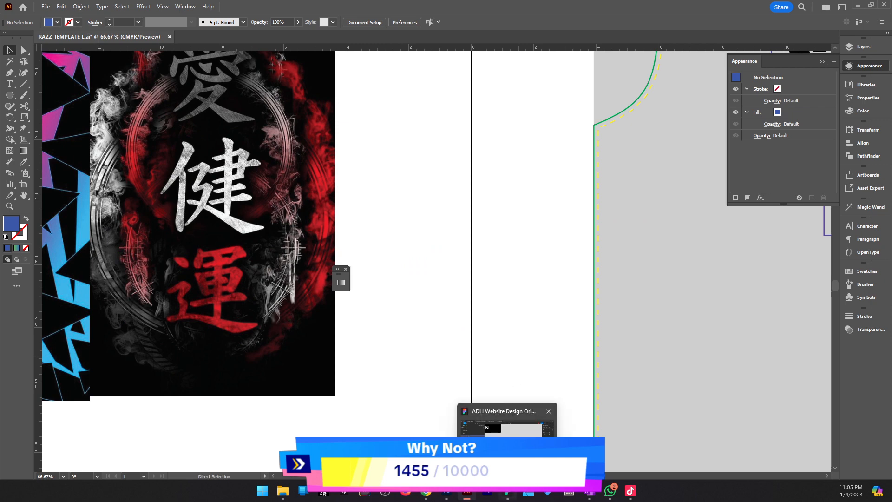
key(ctrl+v)
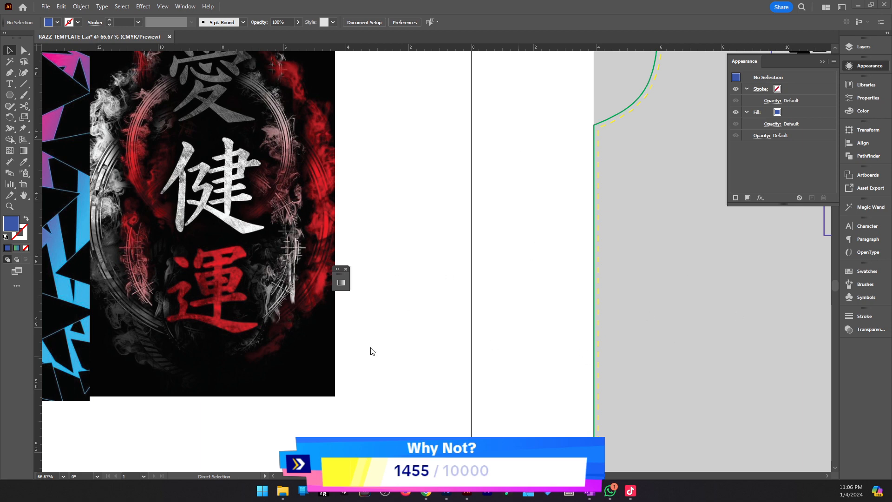
key(ctrl+v)
scroll(514, 246, up, 1)
Image Trace the pasted triangle artwork with the 3 Colors preset, continuing despite the large image size.
key(z)
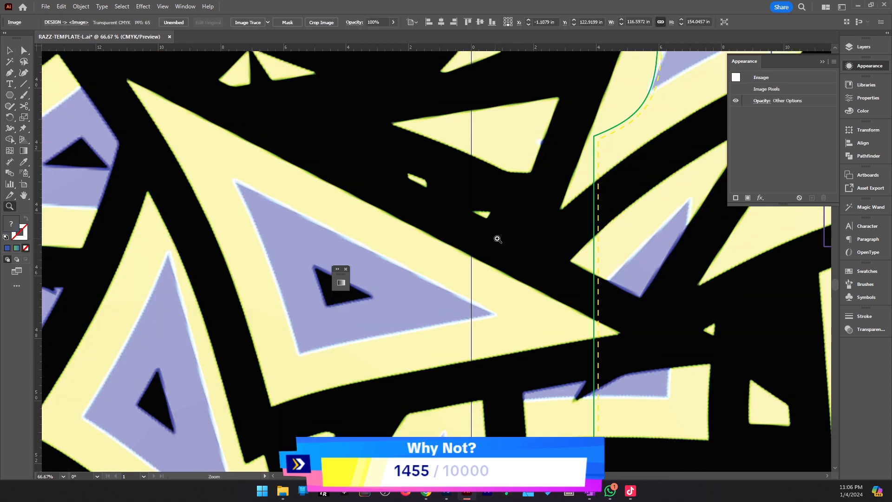
alt+click(496, 238)
alt+click(495, 238)
alt+click(496, 238)
alt+click(496, 237)
alt+click(497, 238)
click(418, 246)
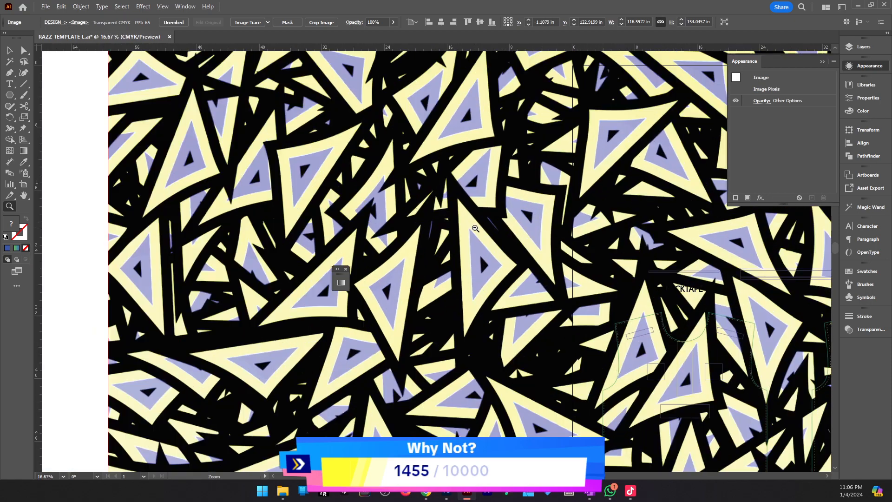
alt+click(369, 246)
alt+click(370, 246)
alt+click(369, 246)
drag(504, 233, 688, 196)
key(v)
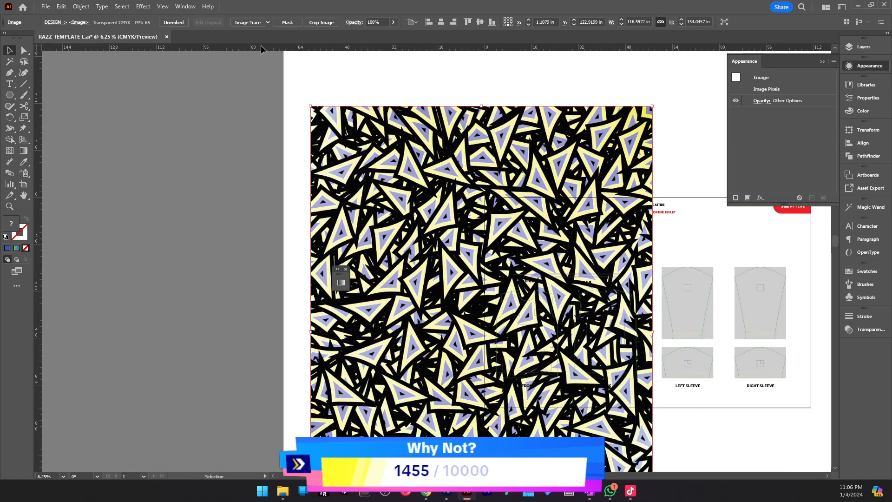
click(268, 24)
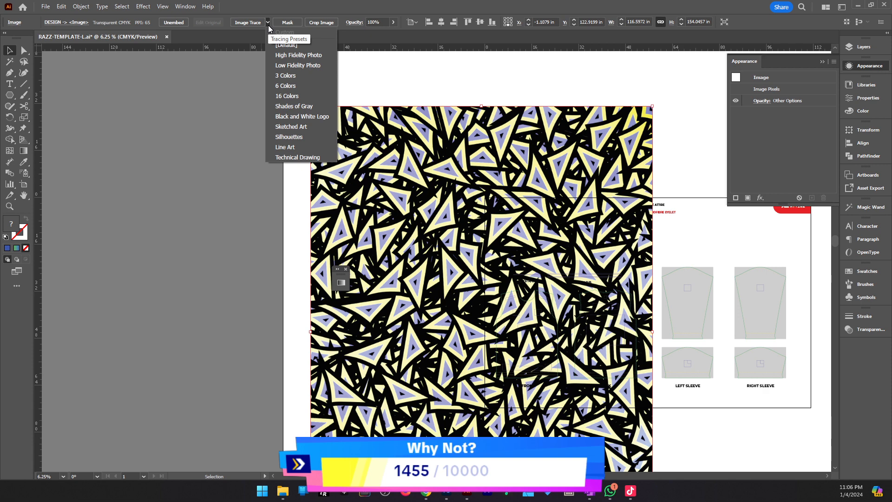
click(286, 75)
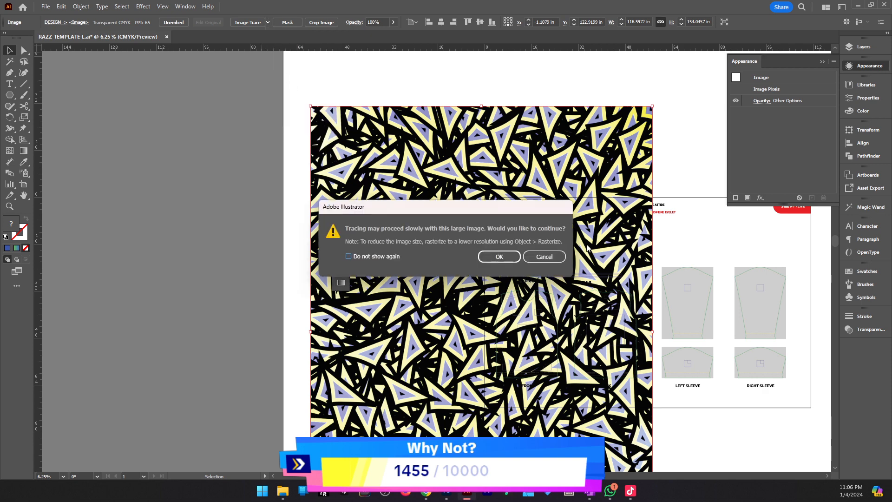
click(498, 256)
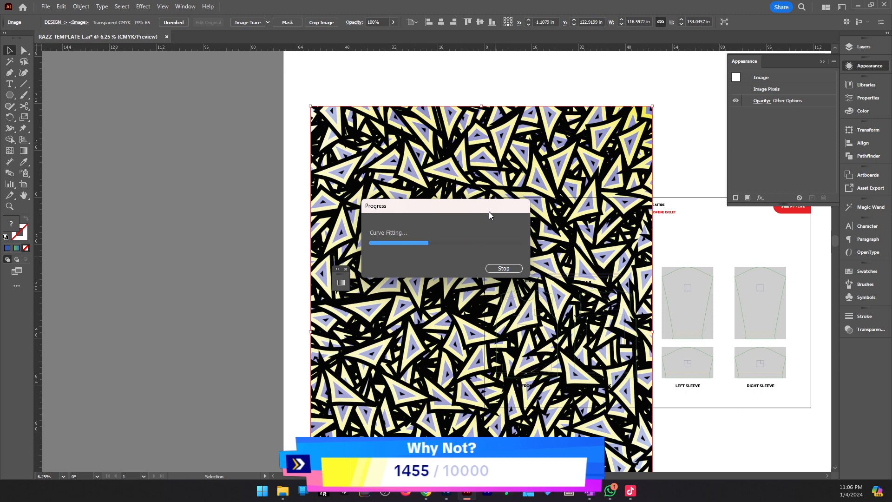
Examine the triangle edges and small shapes of the tracing result around the front panel.
key(z)
click(495, 293)
click(429, 278)
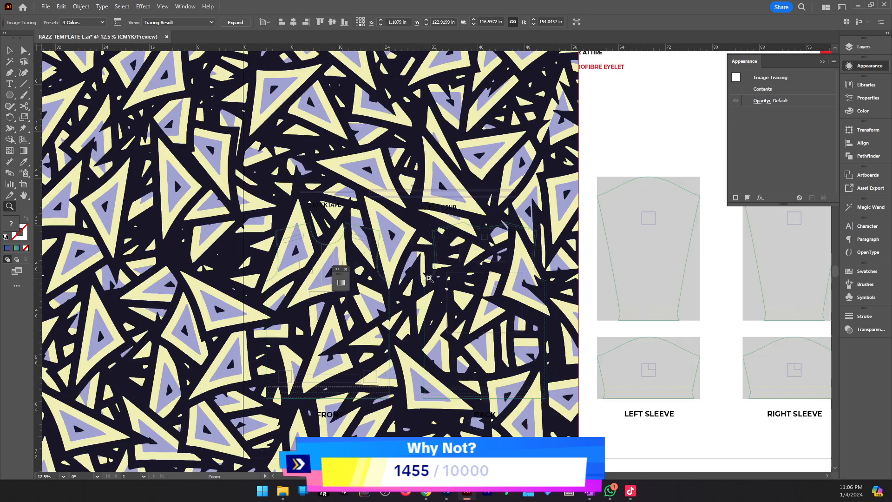
click(412, 282)
click(411, 280)
key(space)
drag(413, 280, 561, 350)
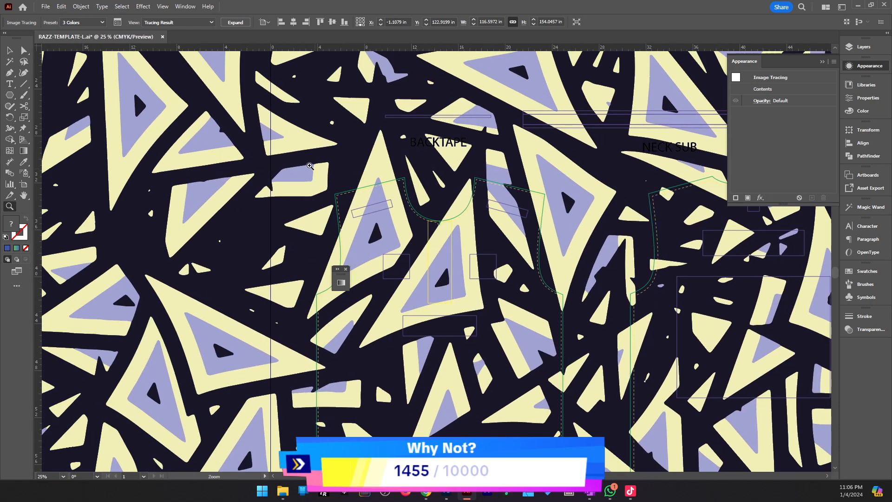
drag(511, 267, 553, 274)
click(469, 267)
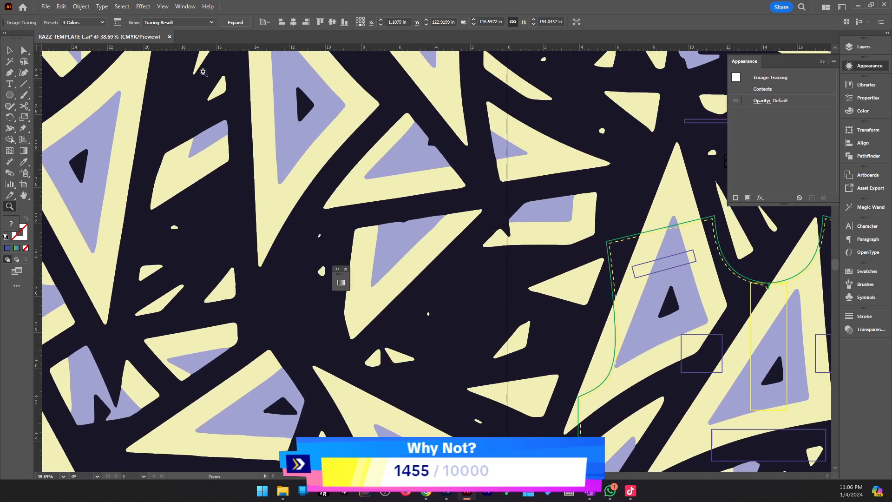
Show the advanced Image Trace settings and set the noise to 1 px.
click(118, 22)
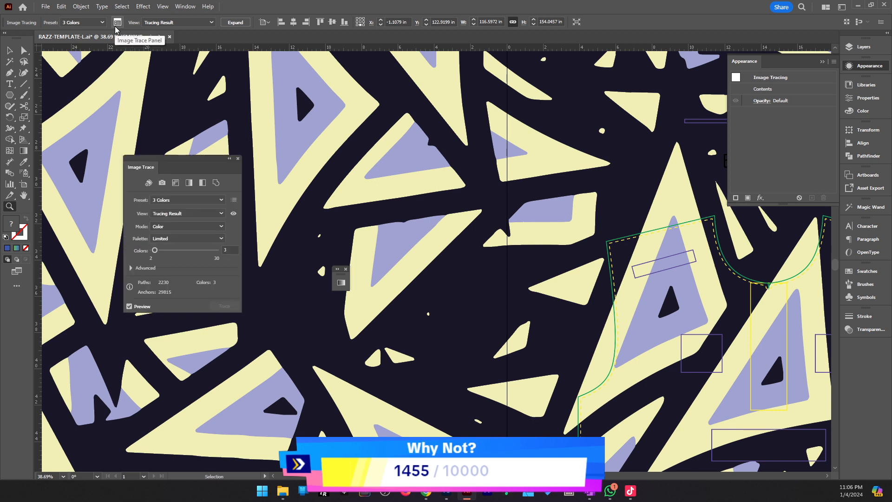
click(131, 268)
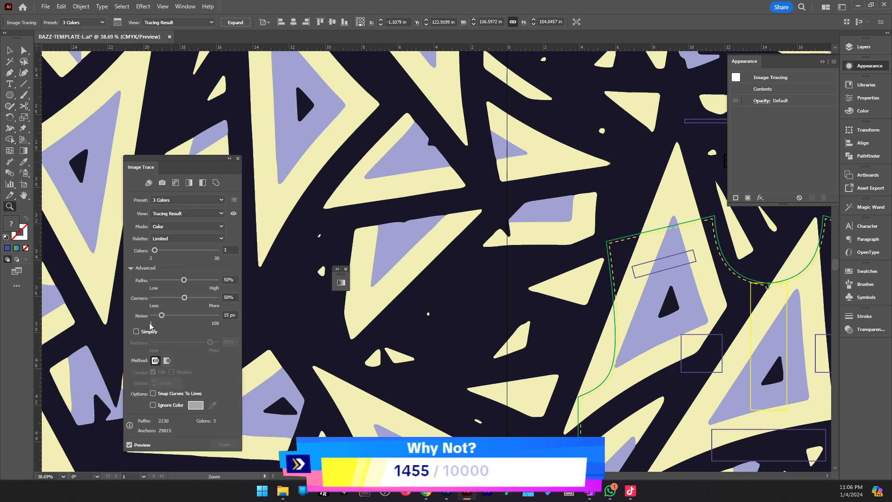
drag(162, 316, 143, 321)
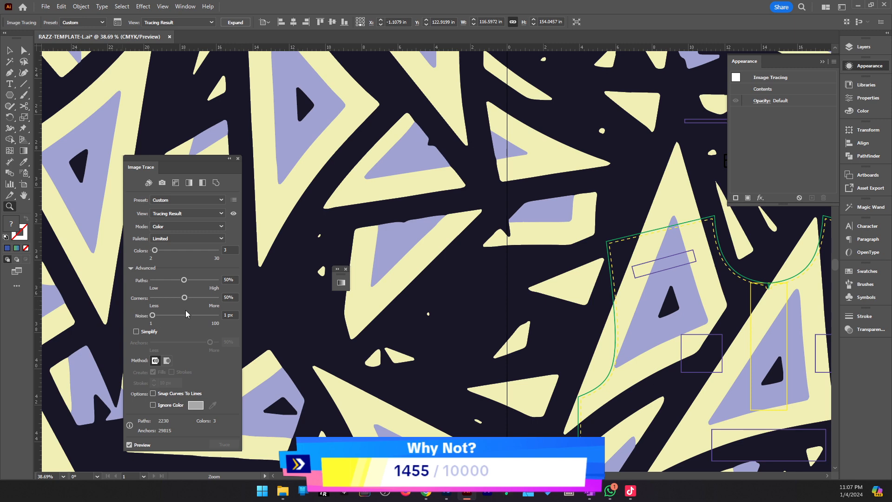
Set the Image Trace corners value of the triangle artwork to 0%.
drag(414, 292, 484, 325)
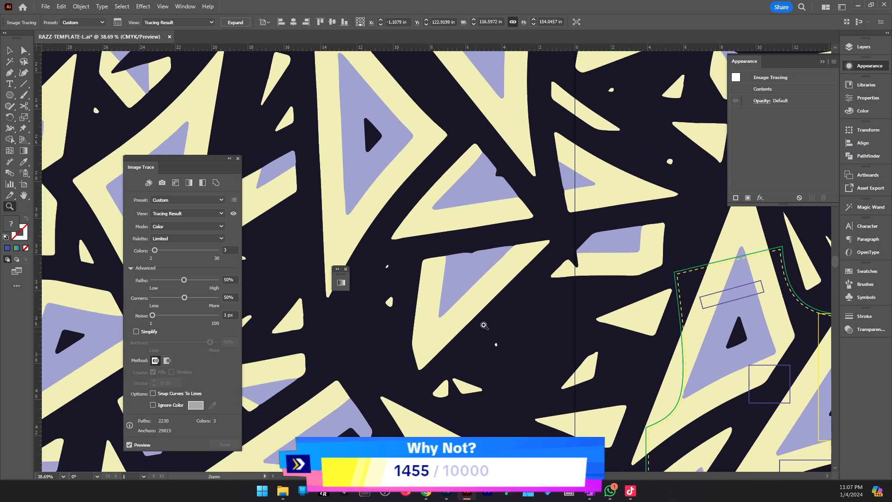
drag(561, 308, 511, 325)
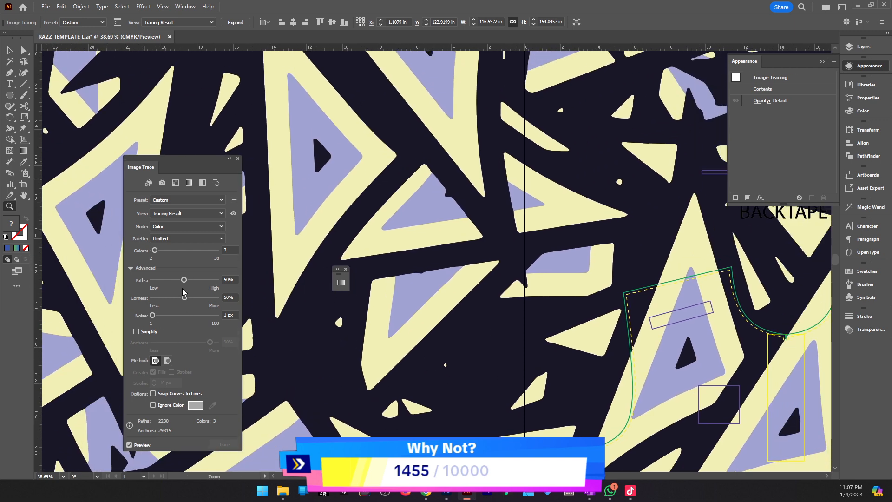
drag(184, 298, 170, 301)
drag(168, 297, 161, 298)
drag(160, 297, 150, 298)
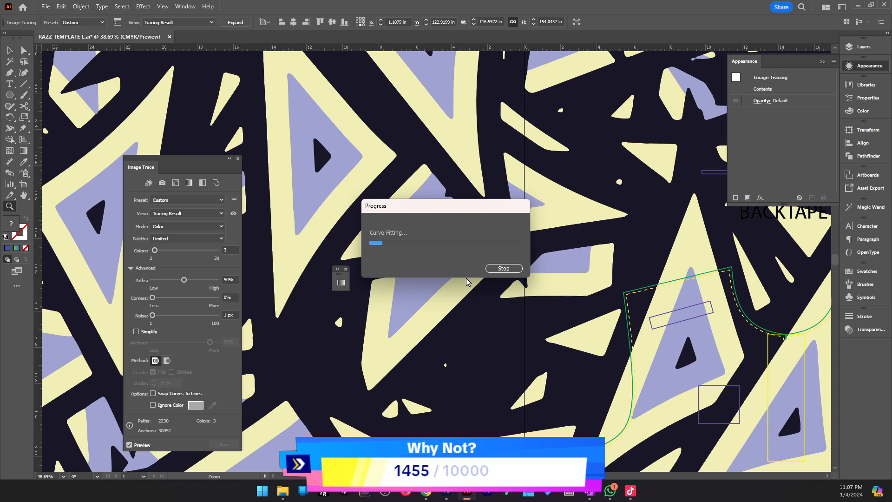
Examine the retraced triangle pattern close up and as a whole to judge the corners and edges.
alt+click(482, 272)
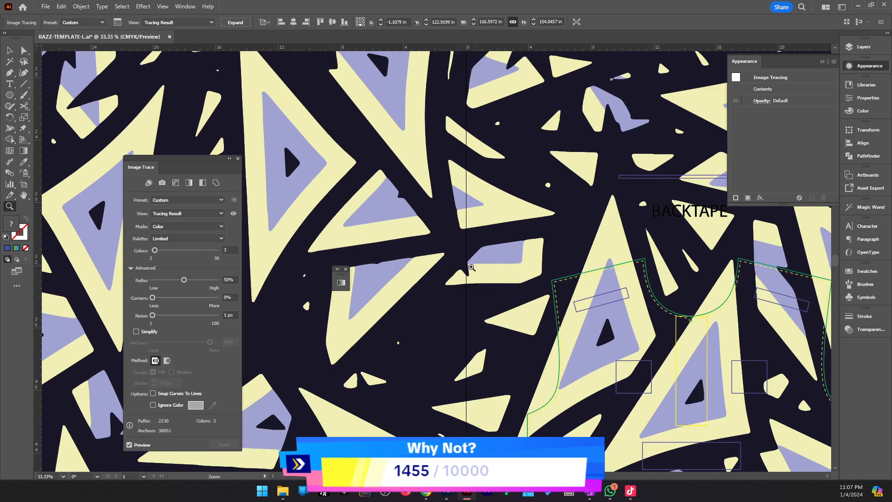
alt+click(480, 273)
alt+click(481, 273)
alt+click(481, 273)
alt+click(516, 279)
alt+click(515, 279)
drag(251, 274, 705, 319)
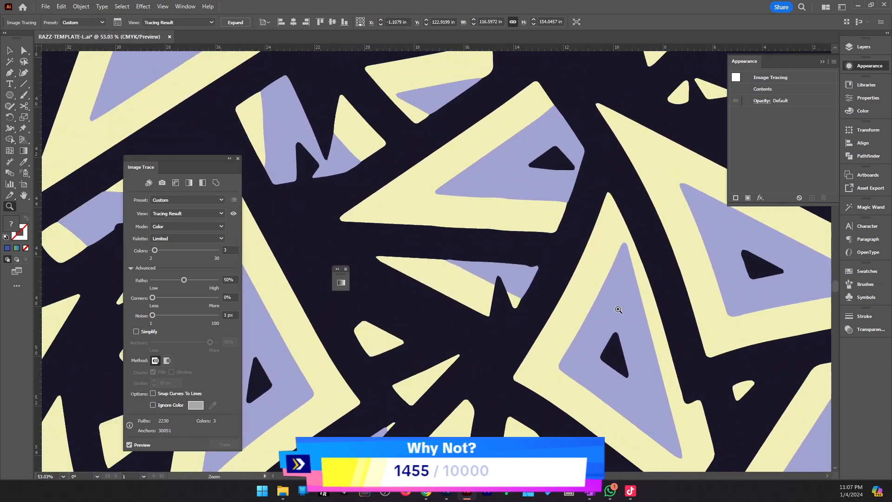
drag(630, 309, 534, 313)
drag(655, 320, 479, 344)
drag(627, 289, 513, 293)
drag(623, 312, 474, 315)
alt+click(545, 297)
alt+click(545, 297)
drag(364, 278, 574, 274)
Expand the traced triangle artwork into an editable vector group.
key(v)
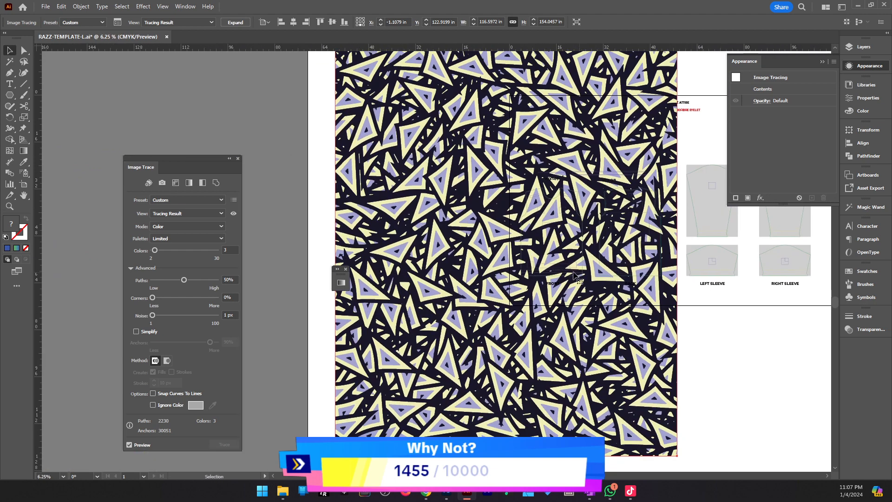
scroll(474, 279, up, 3)
scroll(474, 279, up, 3)
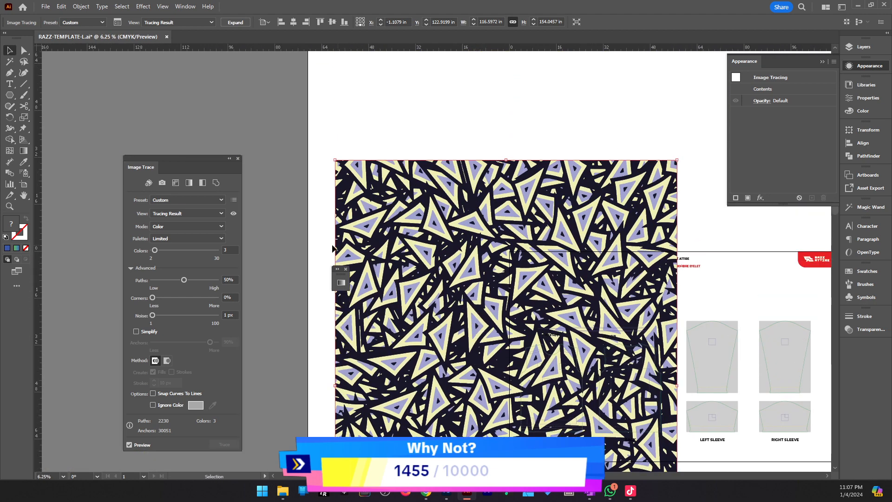
click(235, 23)
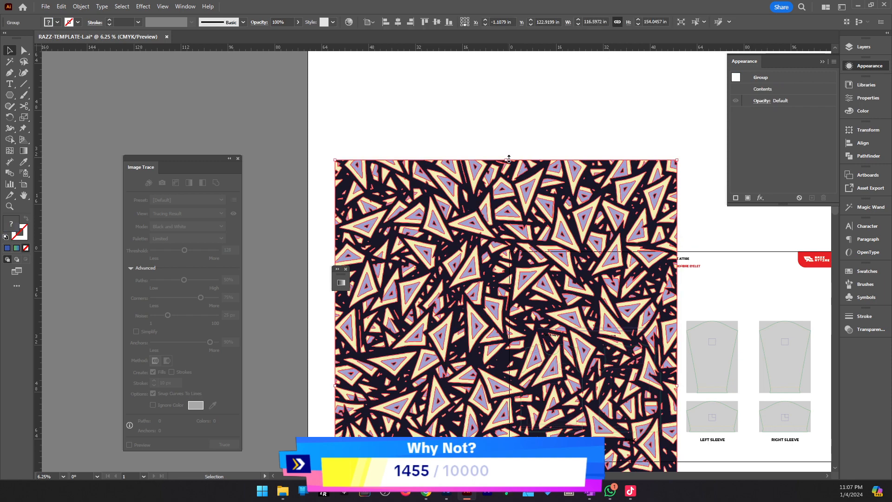
Scale the expanded triangle group down proportionally to about 24.9 by 32.9 in.
drag(508, 159, 515, 338)
key(z)
click(546, 371)
click(544, 360)
drag(365, 257, 699, 304)
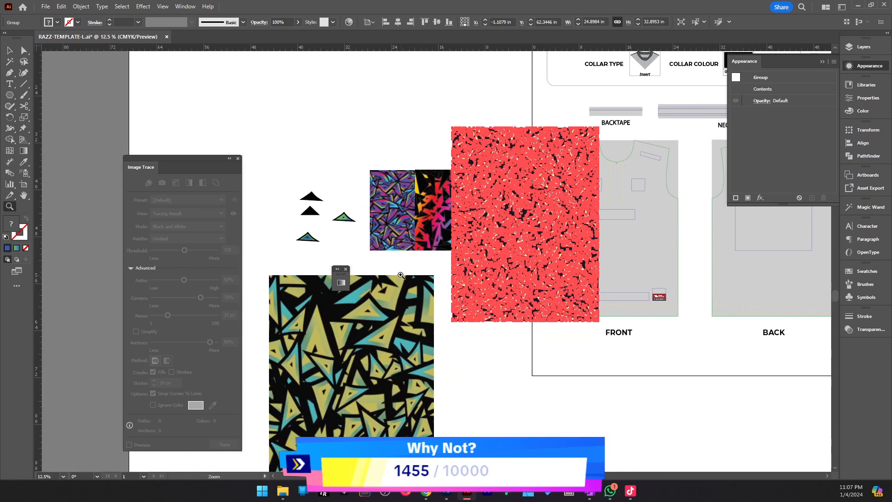
Close the floating gradient and Image Trace panels and move the triangle group over the FRONT jersey panel.
click(346, 269)
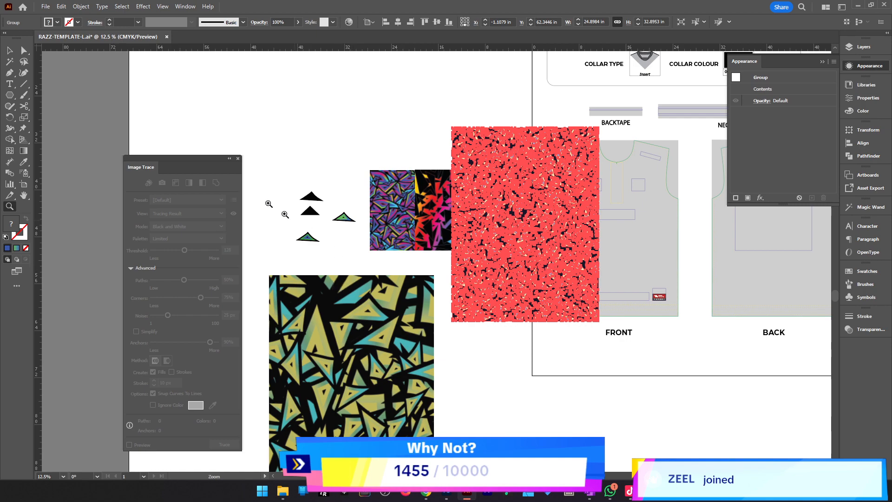
click(238, 159)
click(508, 241)
key(v)
drag(484, 245, 605, 247)
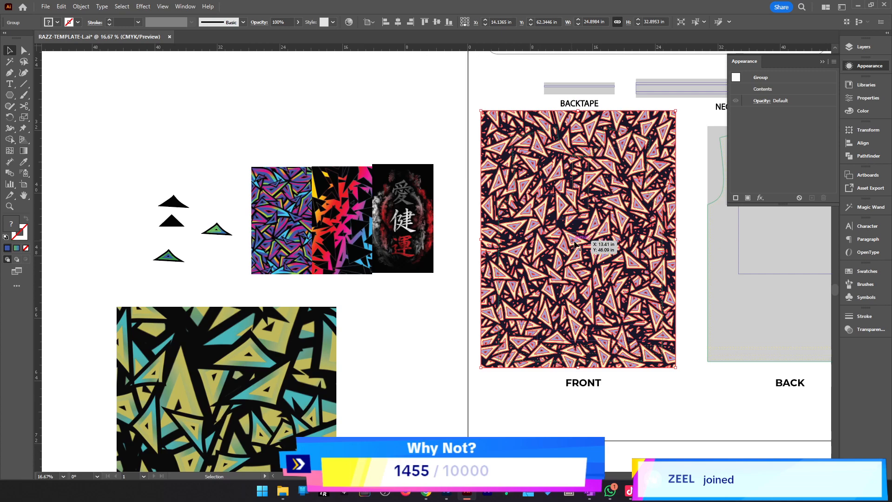
Place a copy of the standalone green-blue gradient triangle in the empty area below the reference images.
key(z)
click(515, 219)
drag(371, 305, 541, 297)
scroll(542, 296, up, 1)
key(v)
click(521, 326)
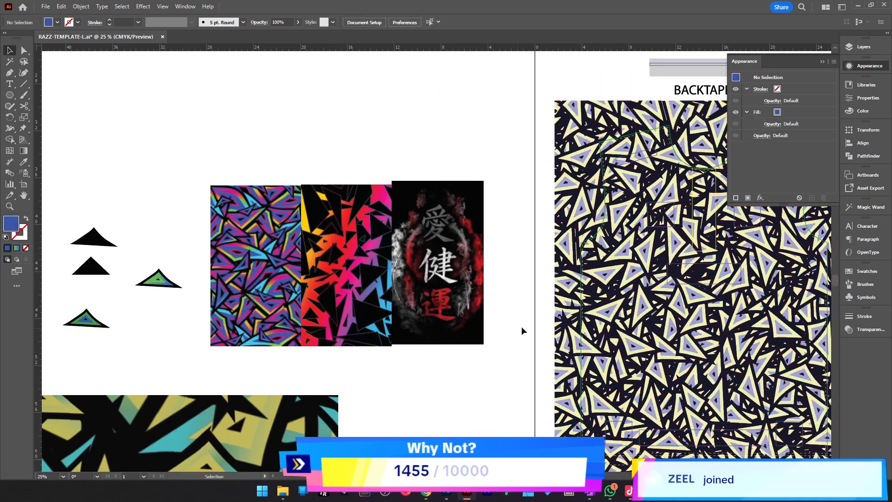
scroll(576, 295, down, 8)
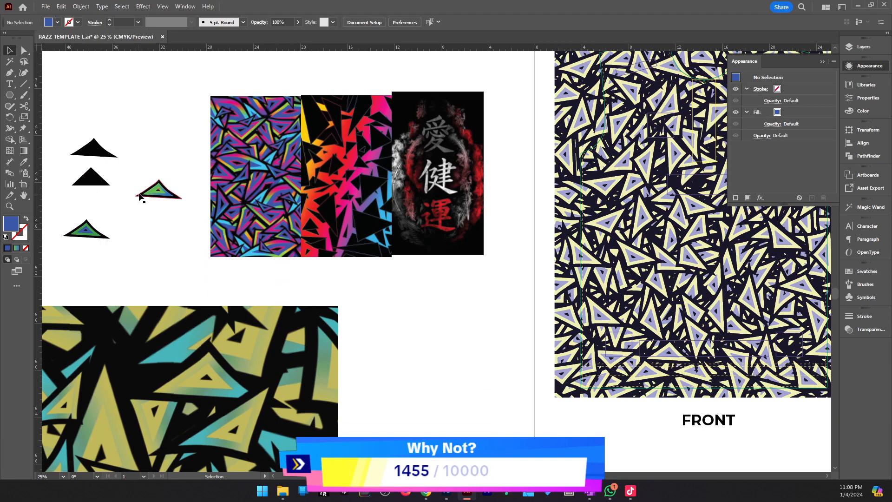
drag(140, 193, 411, 331)
right_click(411, 332)
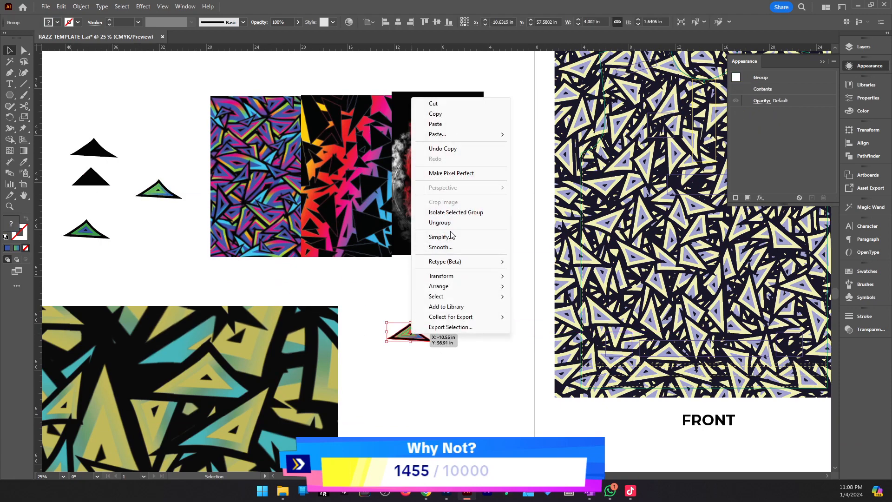
click(505, 370)
Draw a square about 3.06 in wide next to the copied gradient triangle with the Rectangle tool.
key(z)
click(492, 327)
key(v)
click(10, 96)
click(56, 95)
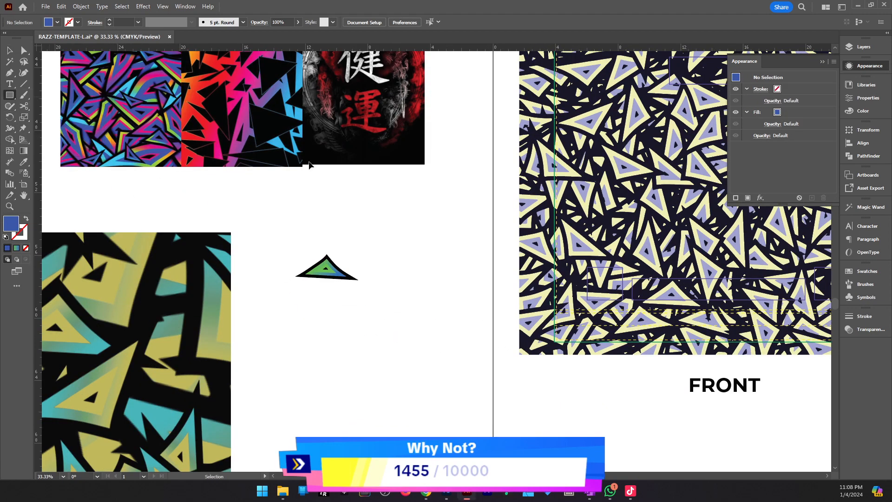
drag(399, 208, 448, 256)
Fill the square with the green-to-blue gradient sampled from the copied triangle using the Eyedropper.
key(z)
click(402, 234)
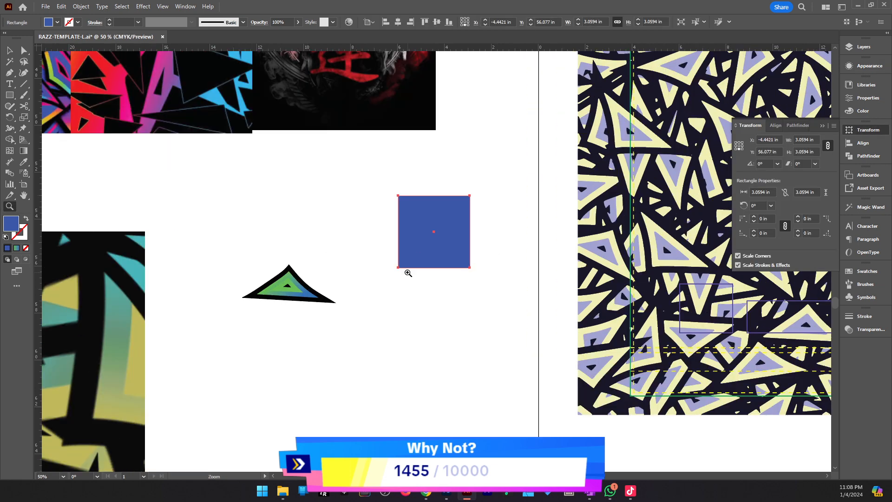
key(i)
click(290, 289)
key(v)
click(439, 313)
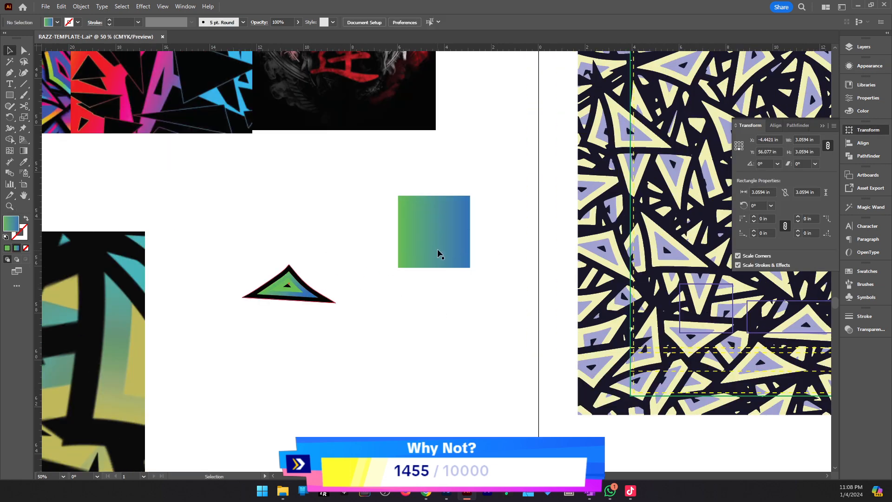
Duplicate the gradient square directly below the original and fill the copy with the solid green sampled from the triangle.
drag(438, 255, 425, 339)
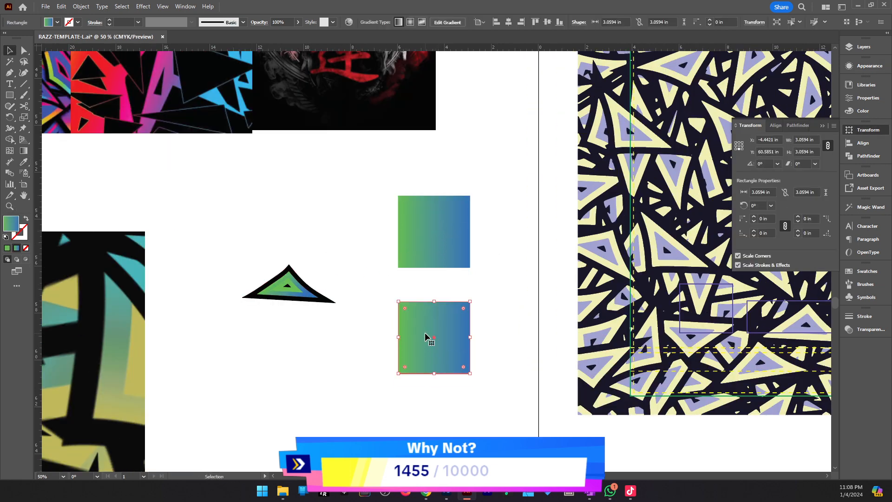
key(i)
click(292, 281)
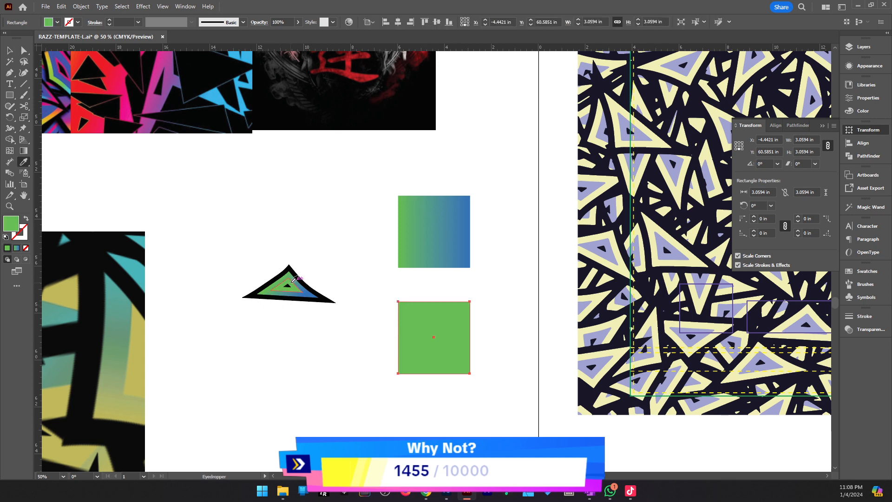
key(v)
click(508, 277)
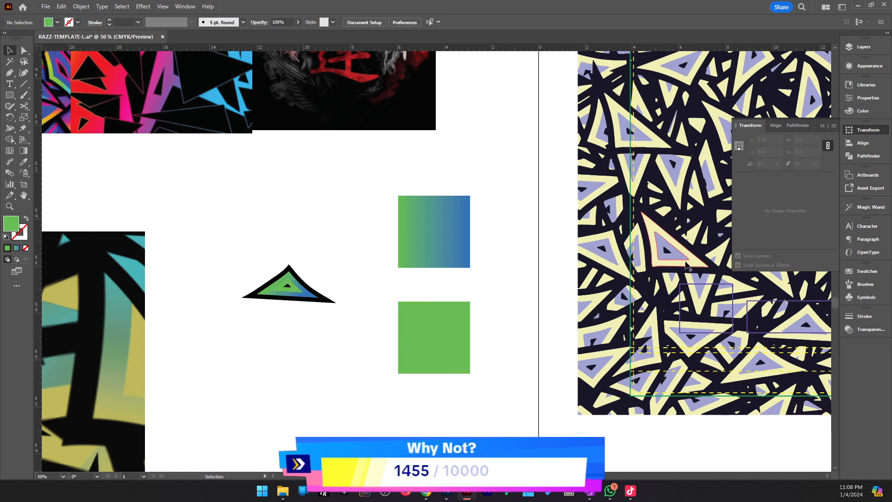
key(z)
click(540, 261)
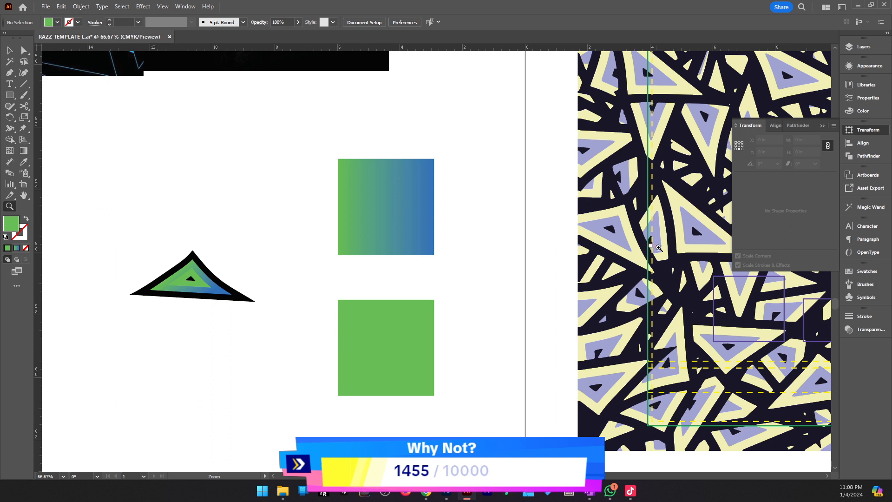
key(y)
scroll(700, 251, right, 5)
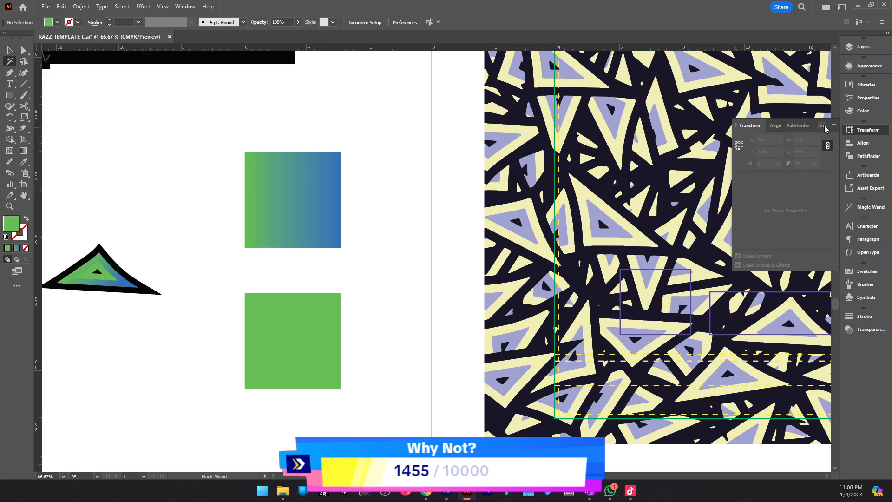
click(517, 172)
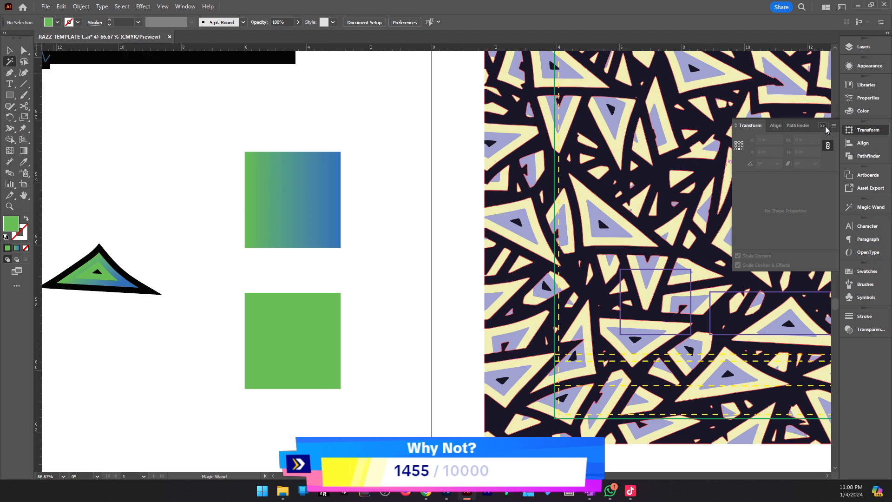
click(826, 130)
click(734, 241)
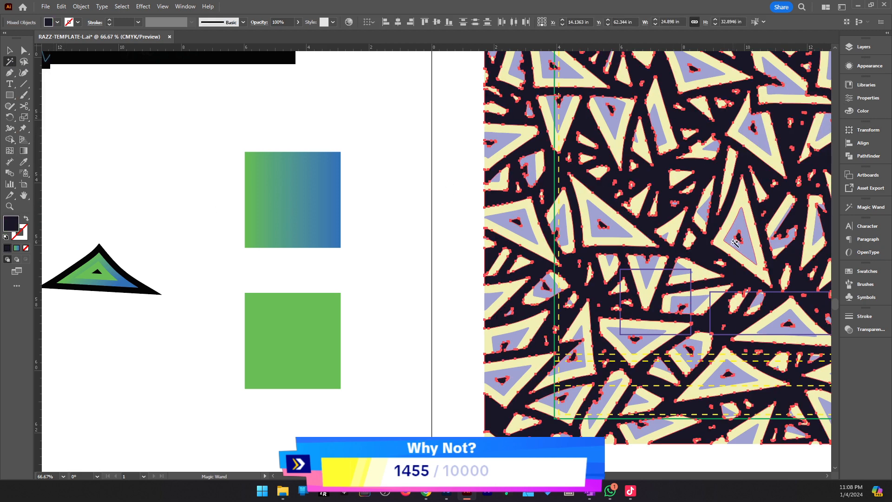
key(v)
click(446, 206)
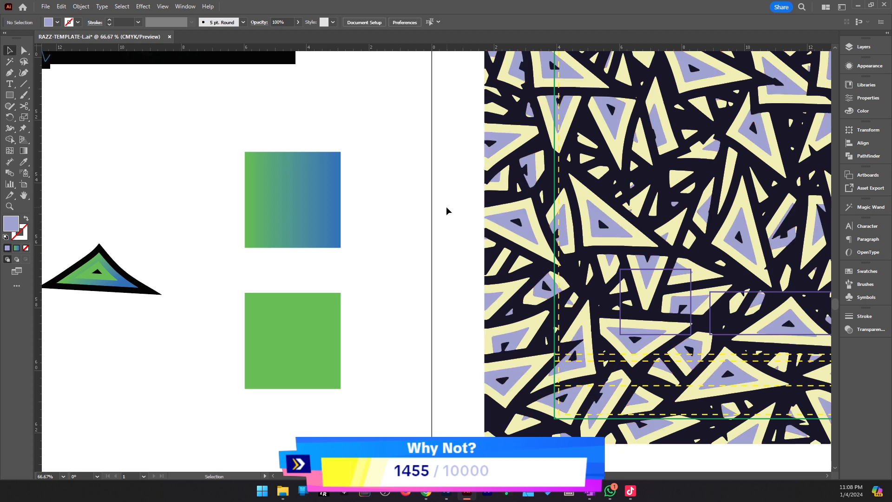
Set the Magic Wand's fill color tolerance to 1.
key(y)
click(870, 208)
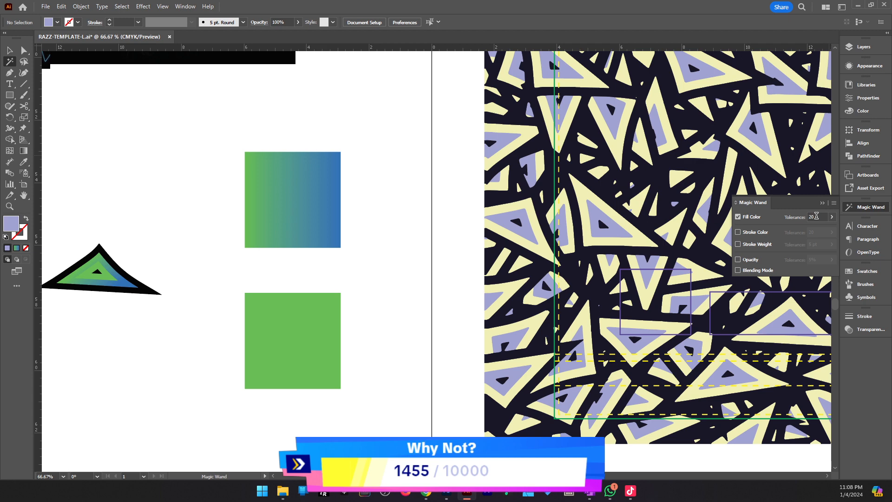
click(816, 215)
click(618, 230)
Draw a lavender rectangle about 1.81 × 1.43 in beside the solid green square and duplicate it alongside.
click(9, 95)
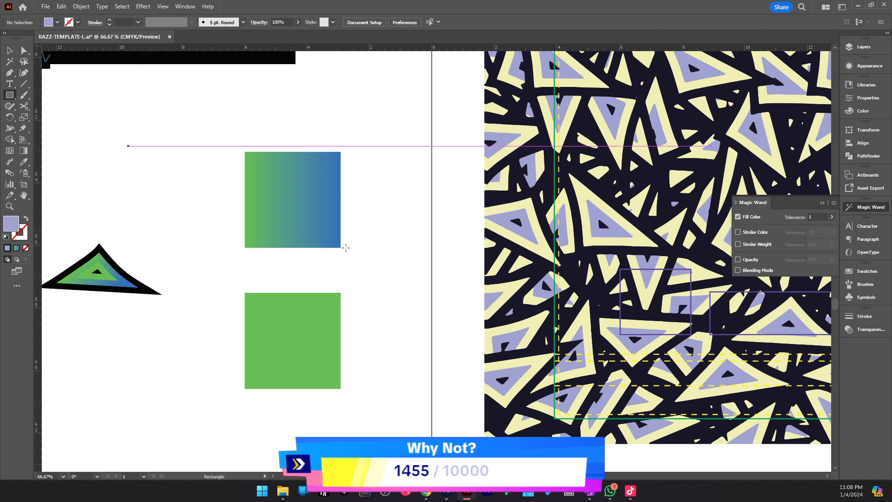
mouse_move(358, 291)
mouse_down()
mouse_move(414, 335)
mouse_move(481, 330)
mouse_move(469, 330)
mouse_up()
key(v)
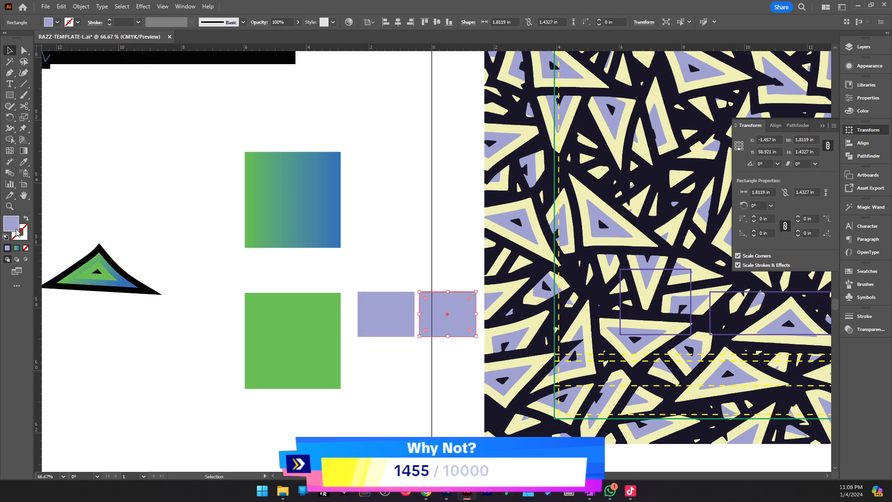
Fill the duplicated rectangle with the darker purple-blue 7177AA, leaving the original rectangle lavender for a Magic Wand comparison.
double_click(16, 228)
drag(347, 218, 364, 223)
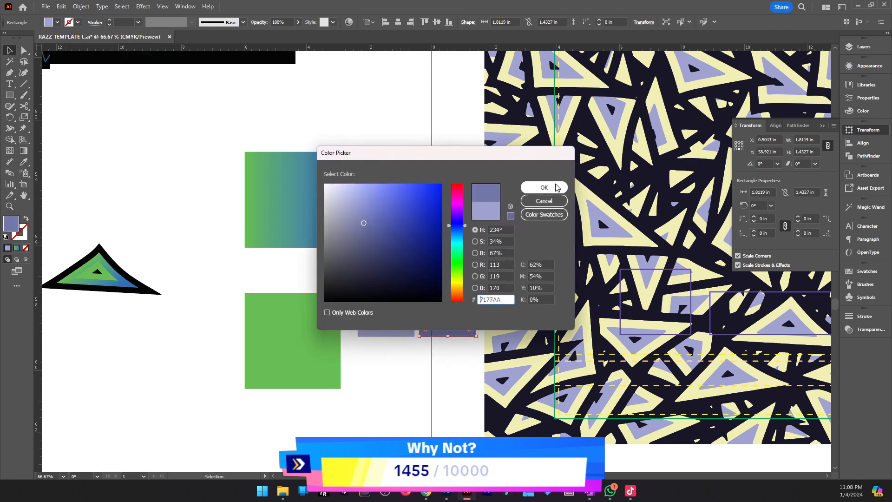
click(558, 187)
drag(473, 255, 375, 347)
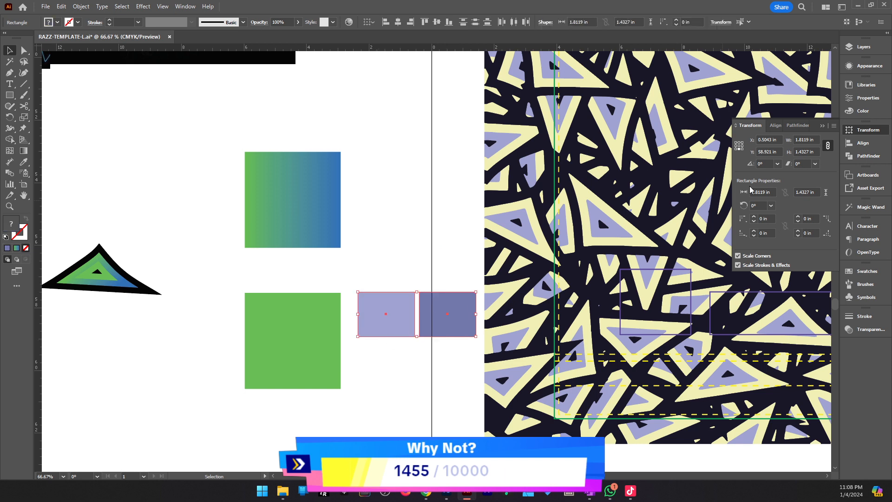
click(867, 207)
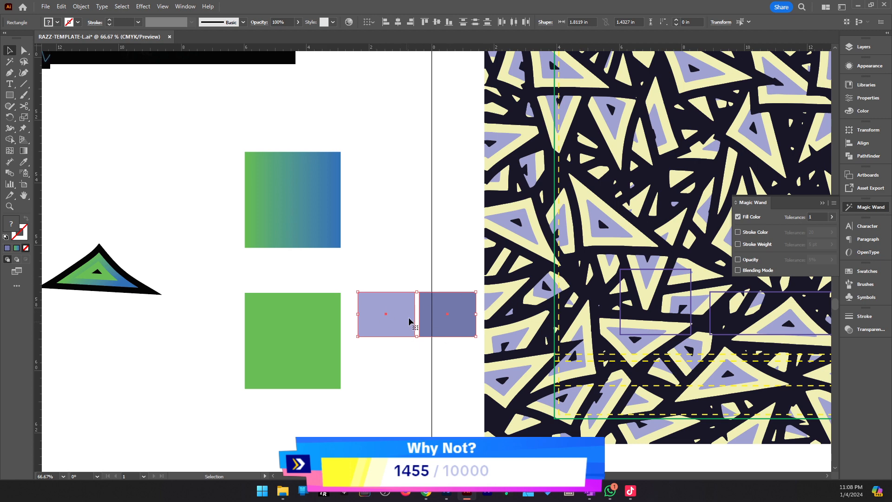
click(435, 271)
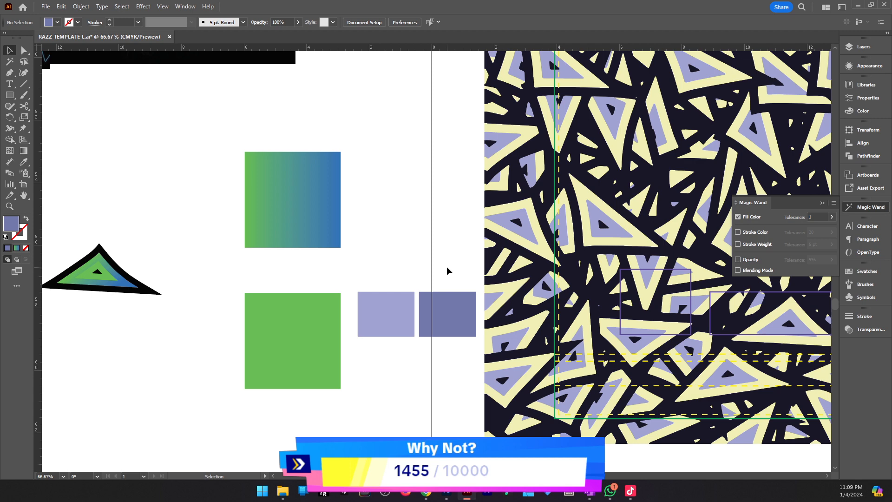
Select all lavender shapes with the Magic Wand and recolor them with the solid green sampled from the green square.
key(y)
click(620, 232)
key(z)
alt+click(325, 269)
alt+click(332, 277)
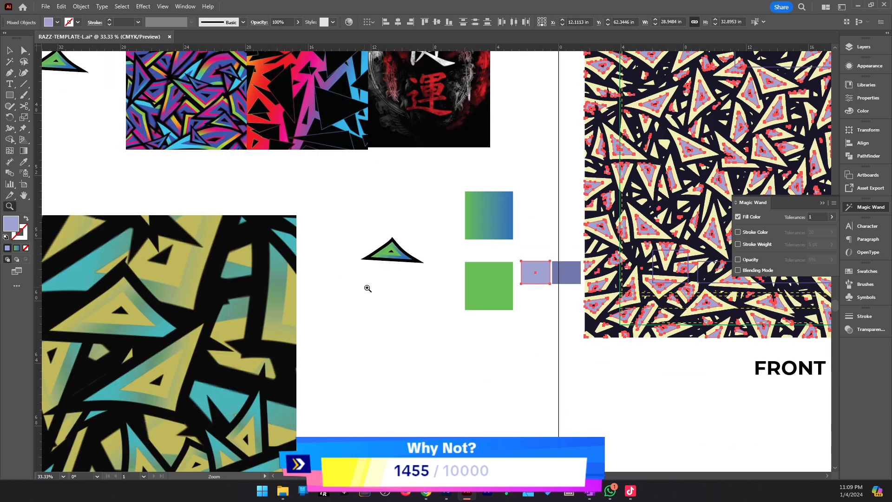
drag(375, 293, 452, 306)
click(471, 292)
click(428, 262)
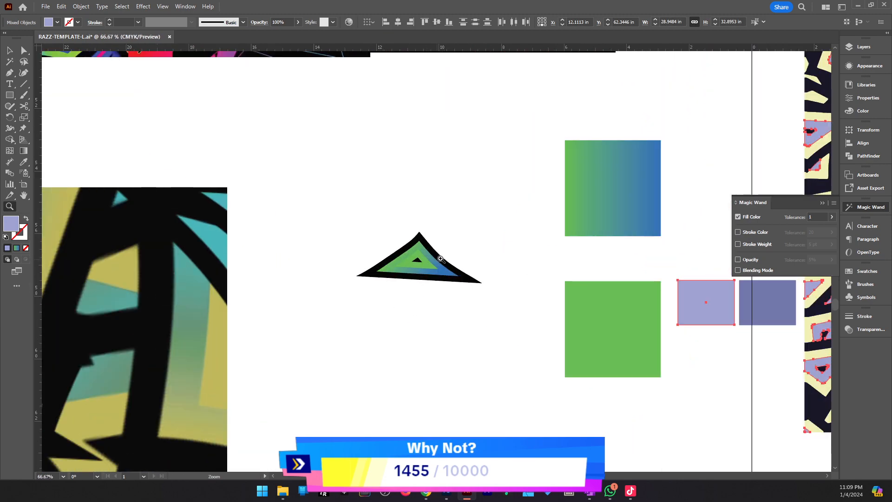
click(452, 258)
alt+click(452, 258)
alt+click(508, 275)
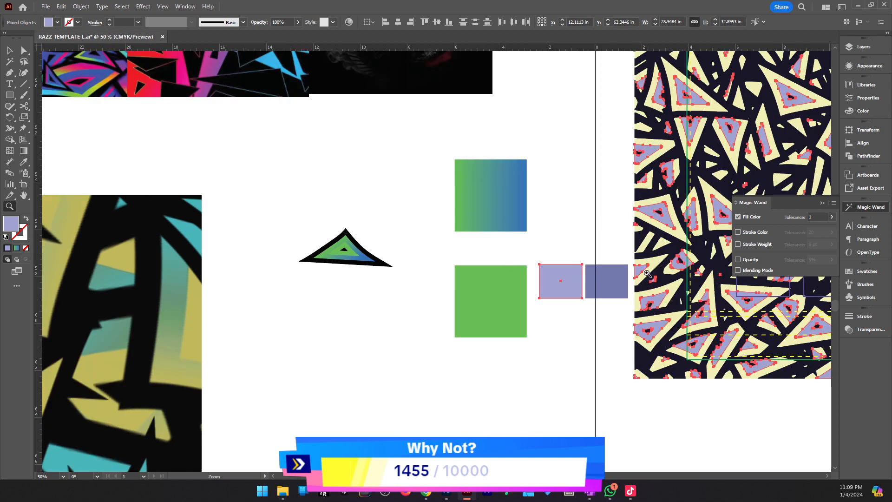
drag(647, 273, 606, 304)
drag(475, 282, 529, 275)
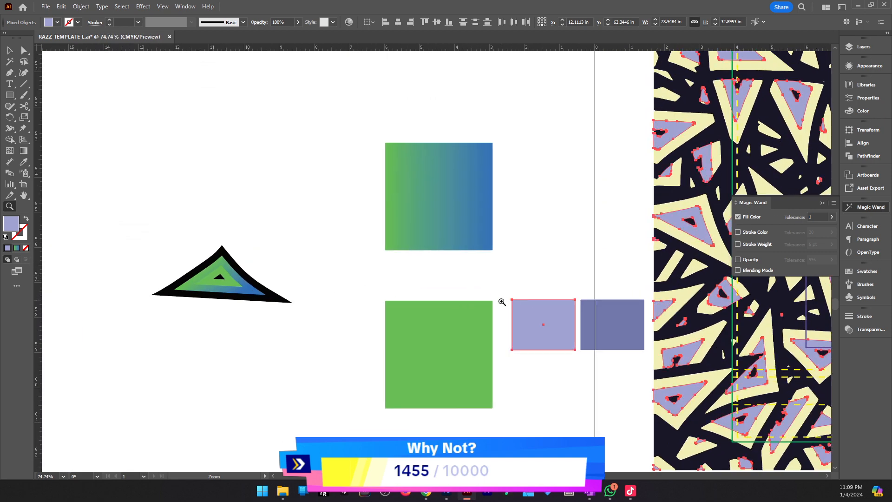
key(i)
drag(546, 328, 424, 356)
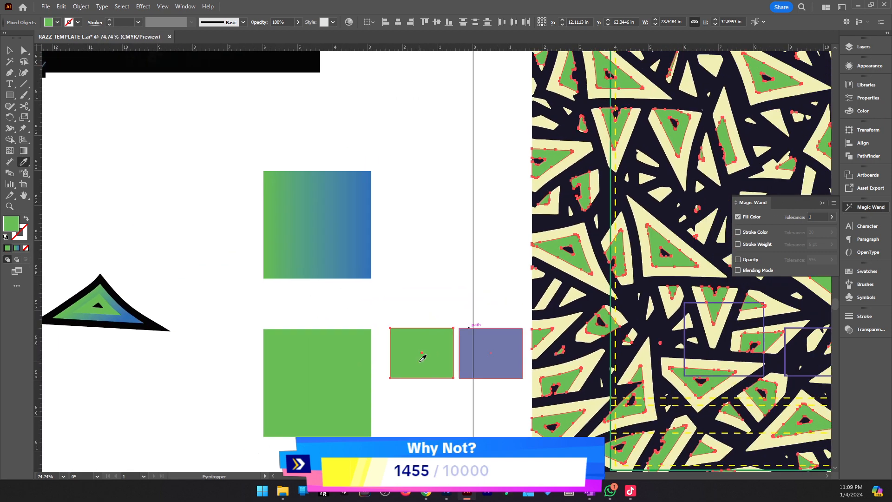
key(ctrl+shift+a)
Select all cream shapes of the pattern with the Magic Wand and apply the green-to-blue gradient sampled from the gradient square.
key(z)
alt+click(520, 284)
alt+click(520, 283)
drag(492, 295, 521, 366)
scroll(520, 366, down, 1)
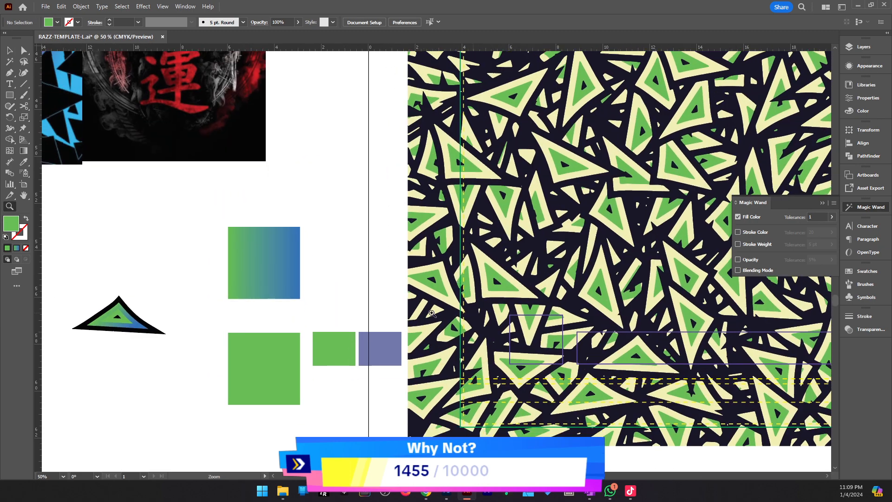
drag(397, 313, 557, 319)
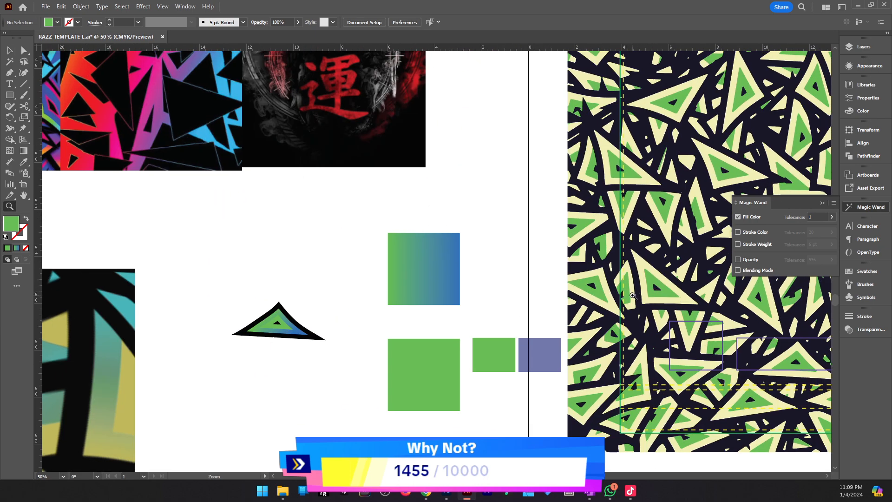
click(497, 302)
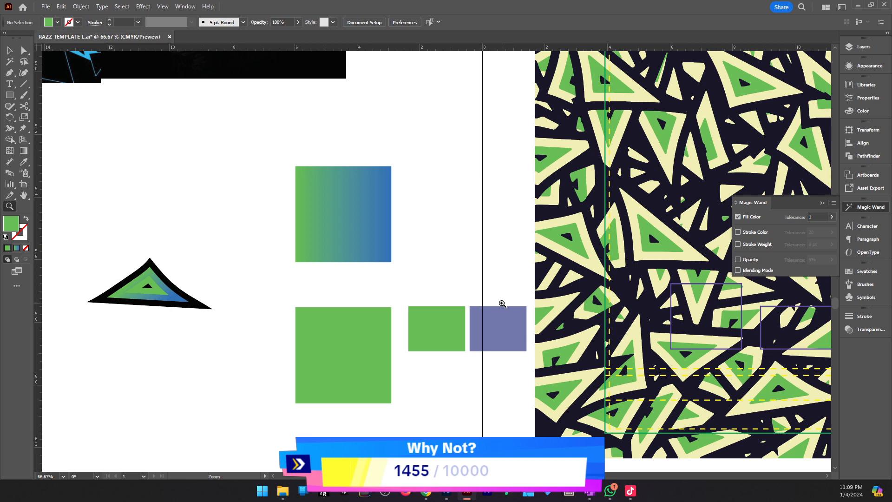
key(y)
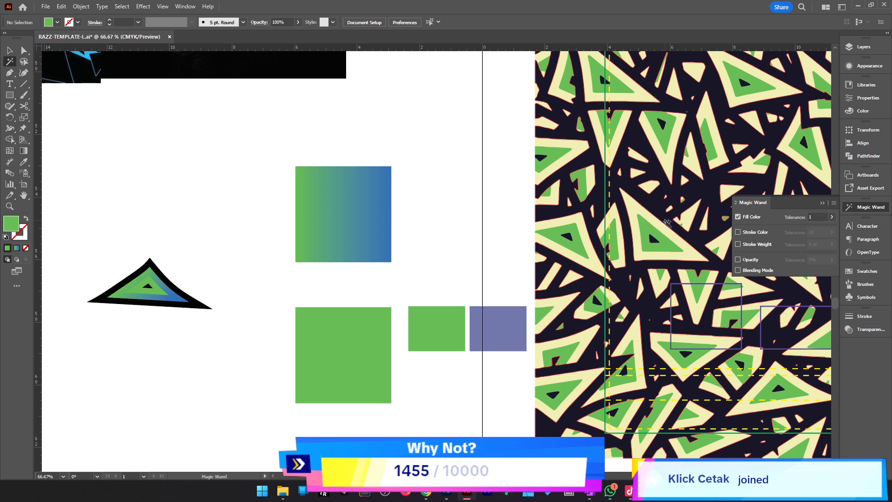
click(667, 226)
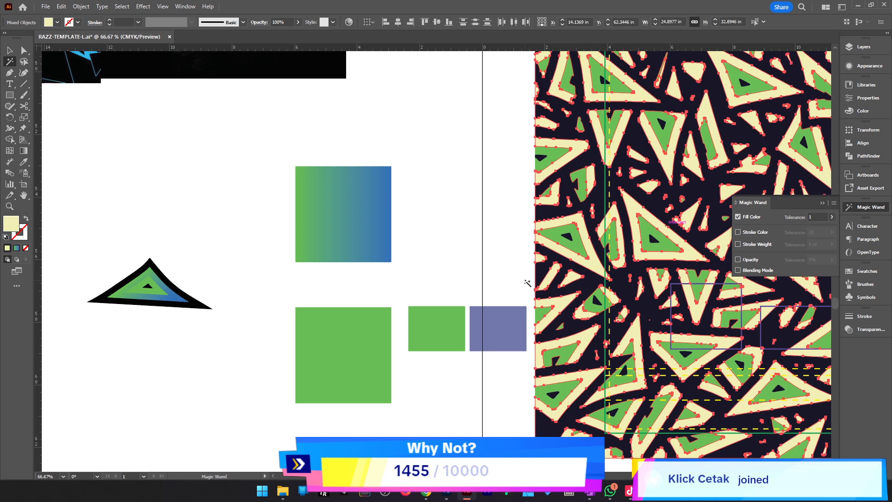
key(i)
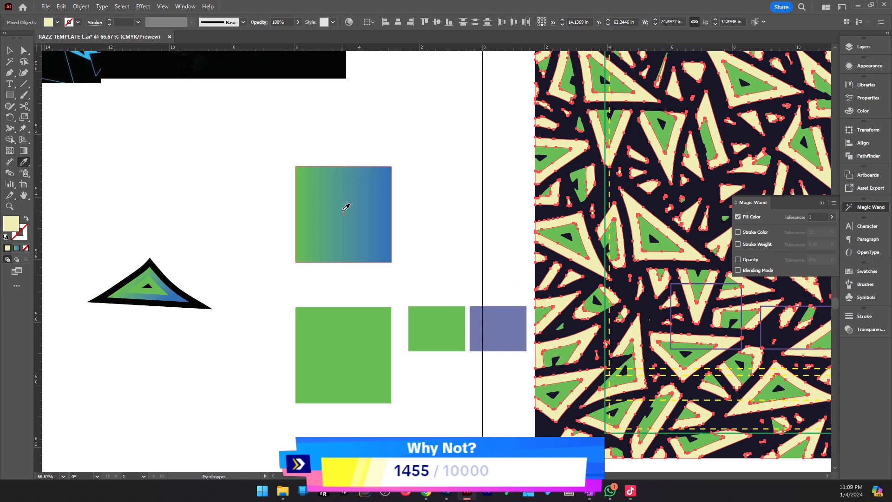
click(346, 207)
key(v)
click(482, 215)
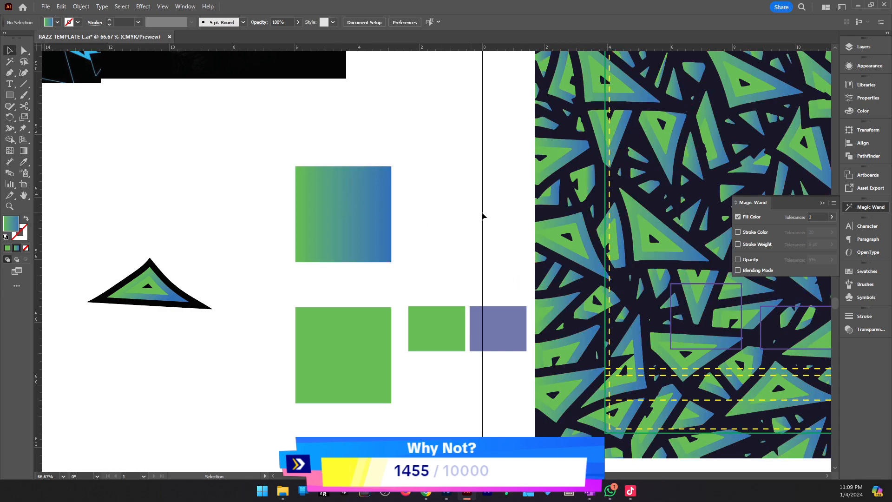
Examine the recolored triangle pattern across the jersey front at several magnifications.
key(z)
alt+click(523, 213)
alt+click(522, 213)
drag(482, 102, 547, 212)
alt+click(586, 231)
drag(460, 263, 517, 265)
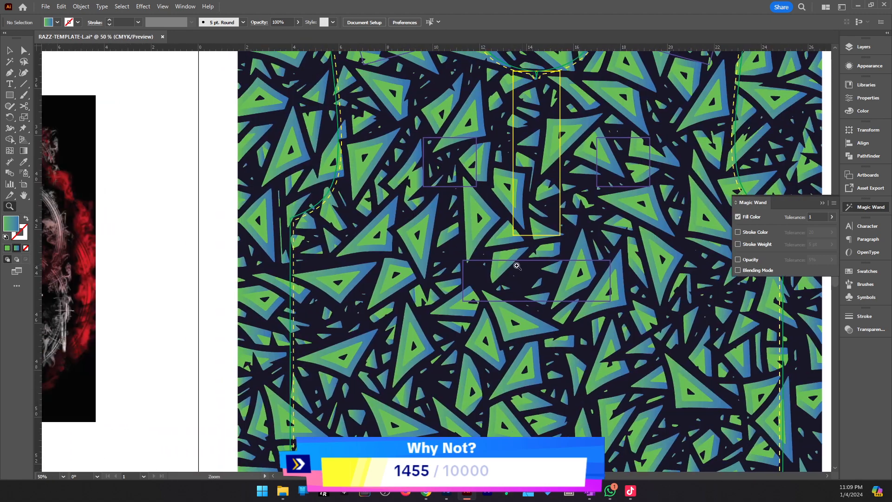
click(516, 265)
drag(431, 245, 495, 240)
key(v)
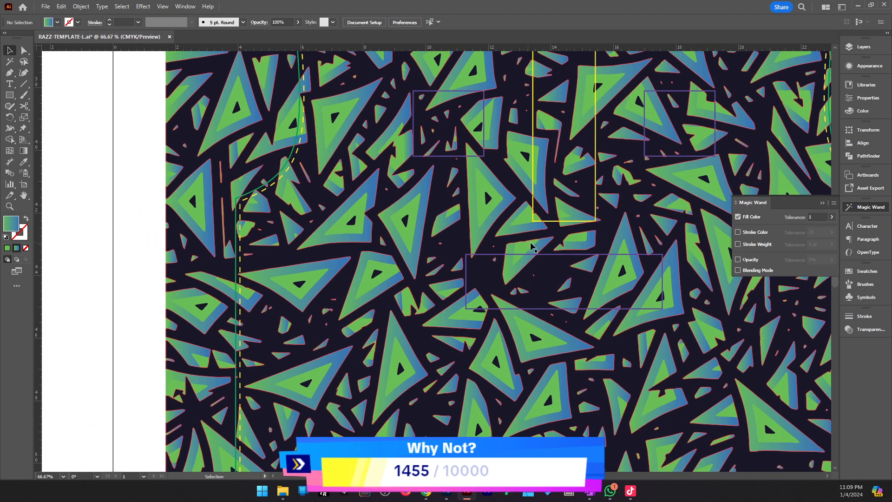
drag(279, 289, 468, 284)
key(z)
alt+click(445, 282)
alt+click(445, 281)
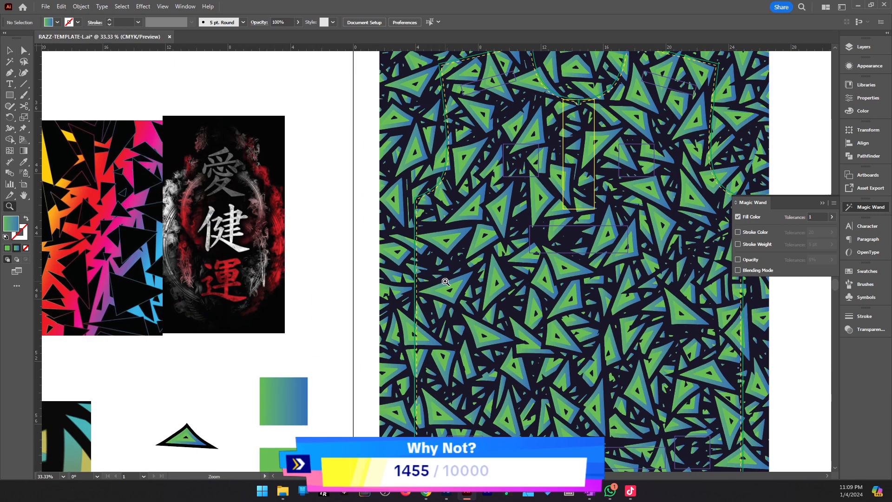
Redirect the gradient of one large outer triangle on the upper front diagonally from its lower left to its upper right.
click(522, 239)
click(442, 237)
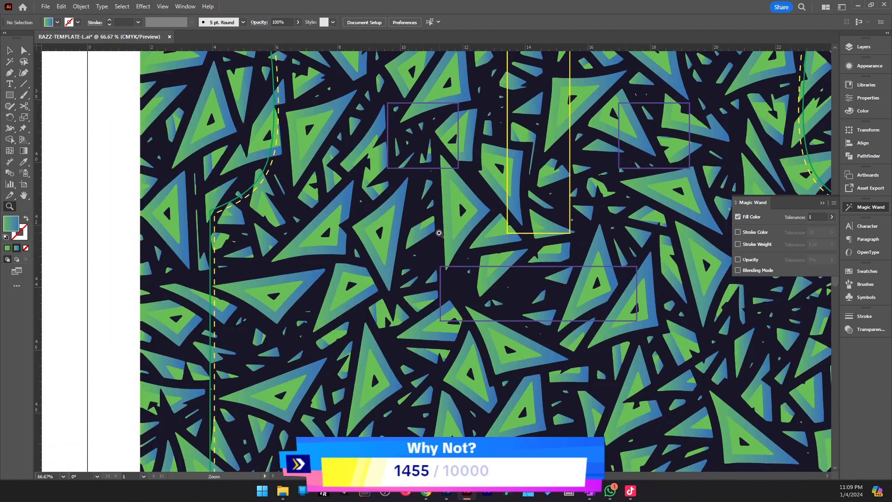
click(442, 236)
drag(473, 304, 582, 319)
key(v)
click(477, 278)
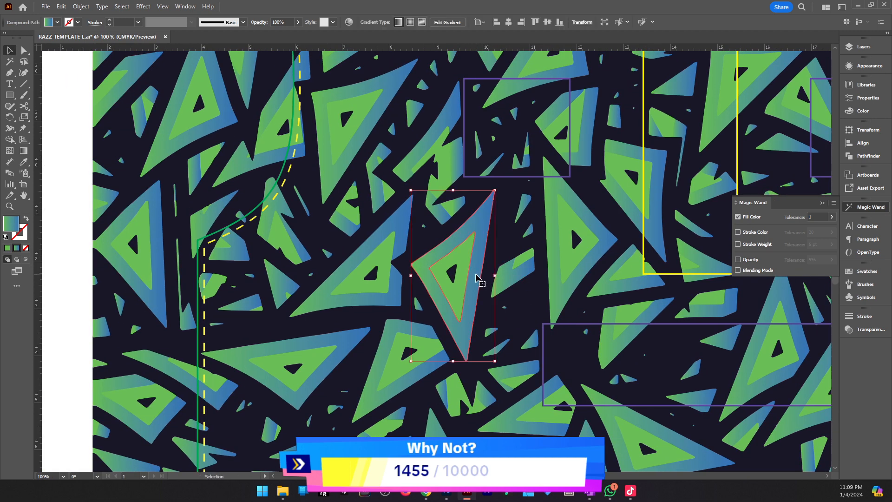
key(g)
drag(425, 355, 481, 267)
drag(406, 319, 481, 264)
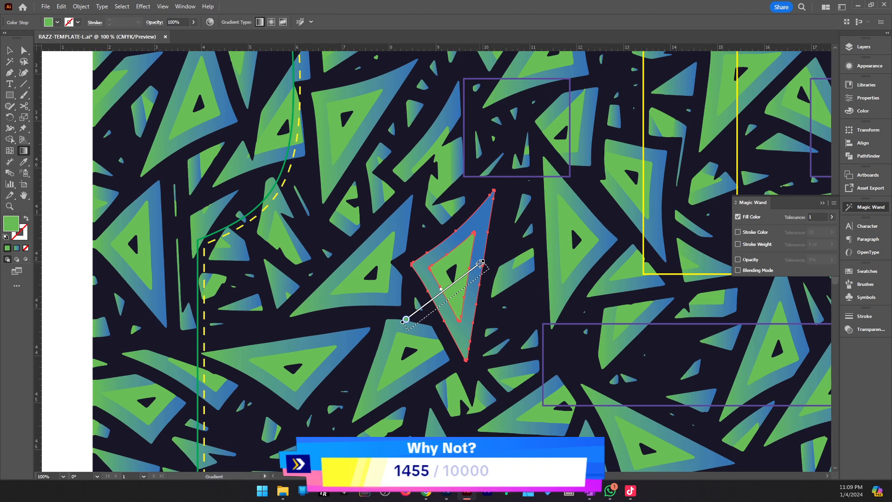
key(v)
click(564, 302)
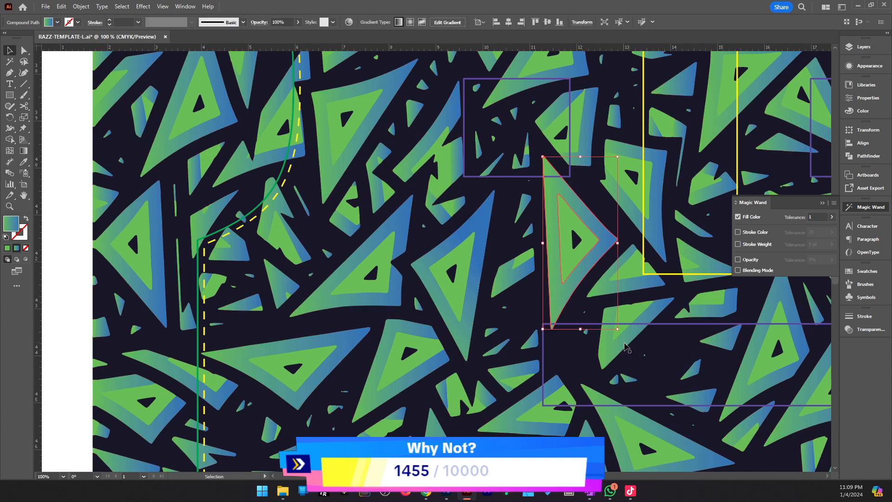
click(624, 348)
ctrl+alt+click(575, 319)
drag(729, 335, 293, 328)
scroll(292, 327, up, 1)
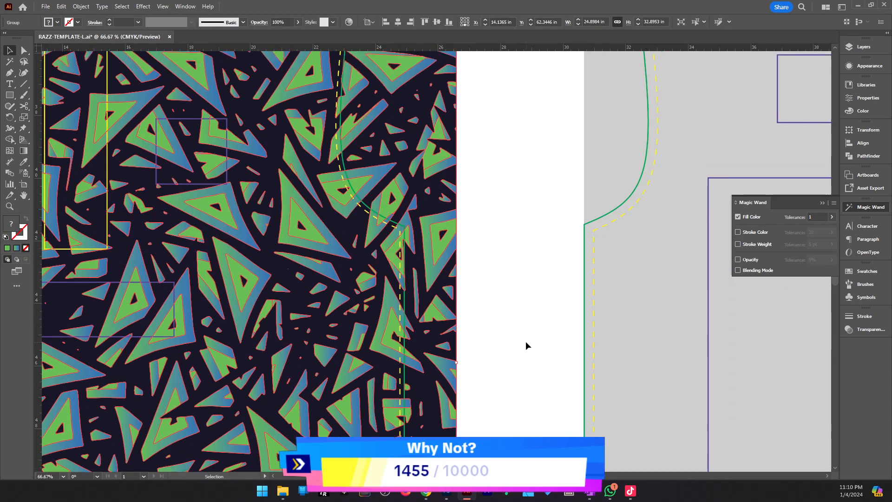
click(525, 342)
Redirect the gradient of the outer triangle overlapping the chest guide rectangle diagonally from upper left to lower right.
scroll(353, 306, left, 9)
click(339, 312)
key(z)
click(359, 291)
drag(359, 291, 441, 308)
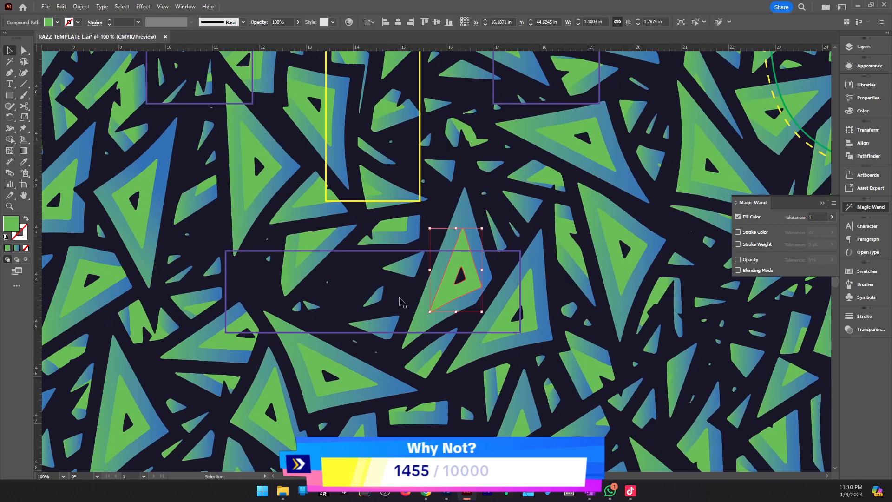
key(v)
click(430, 281)
key(g)
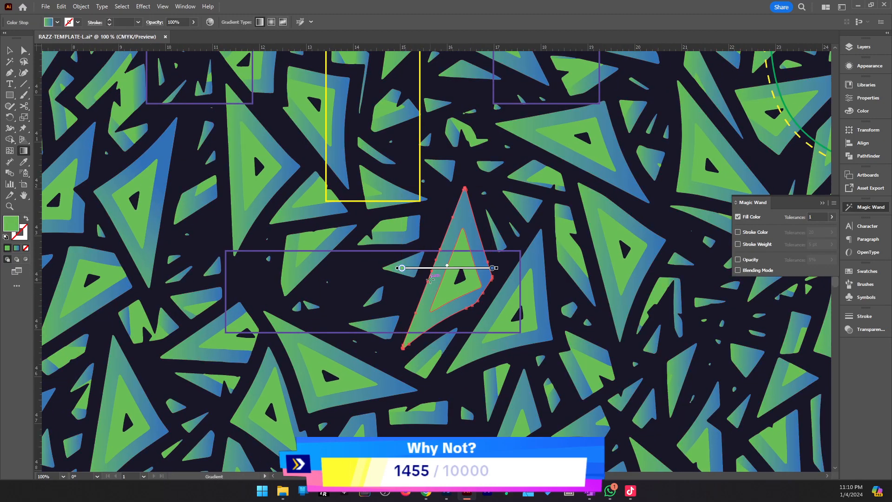
drag(426, 221, 481, 313)
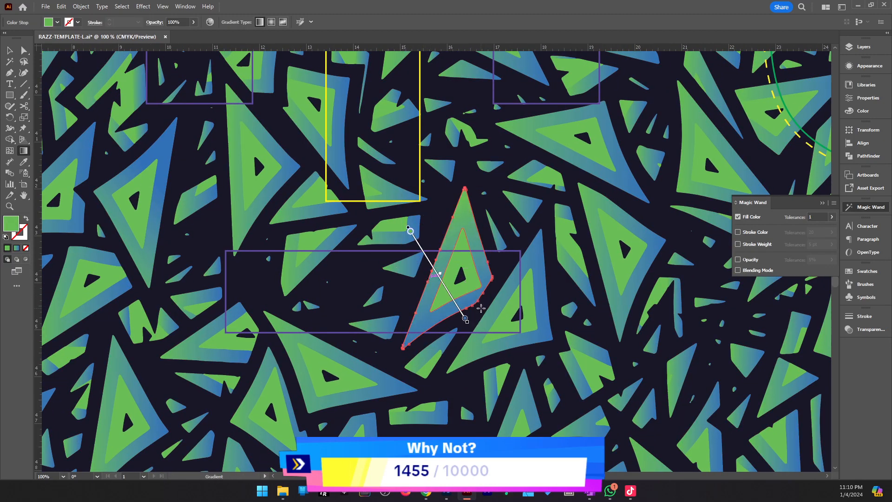
key(v)
key(z)
alt+click(487, 270)
alt+click(487, 271)
alt+click(487, 270)
key(v)
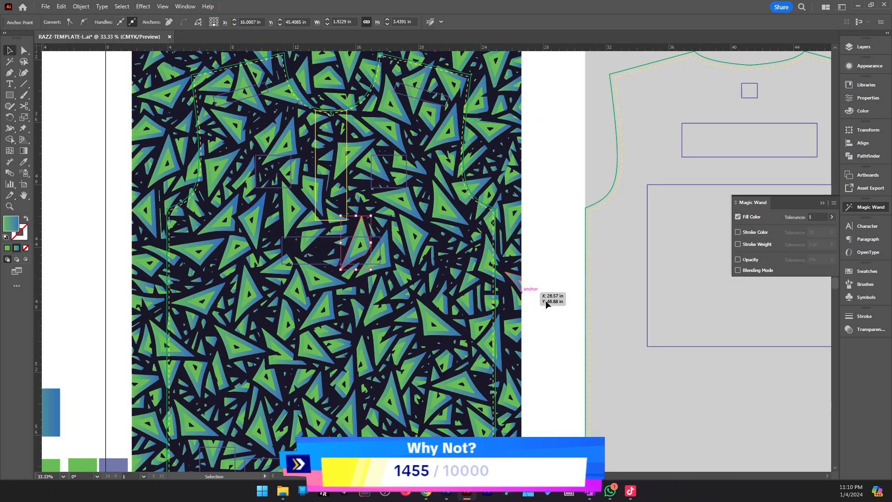
Scale the whole triangle pattern group up from its centre to about 28 in wide so it extends further past the jersey front.
click(545, 303)
drag(379, 348, 596, 351)
key(z)
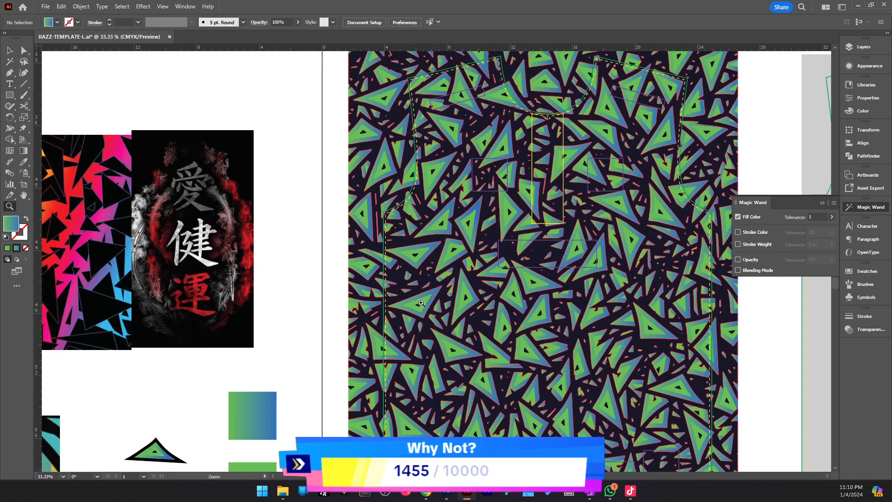
alt+click(470, 278)
key(v)
click(645, 286)
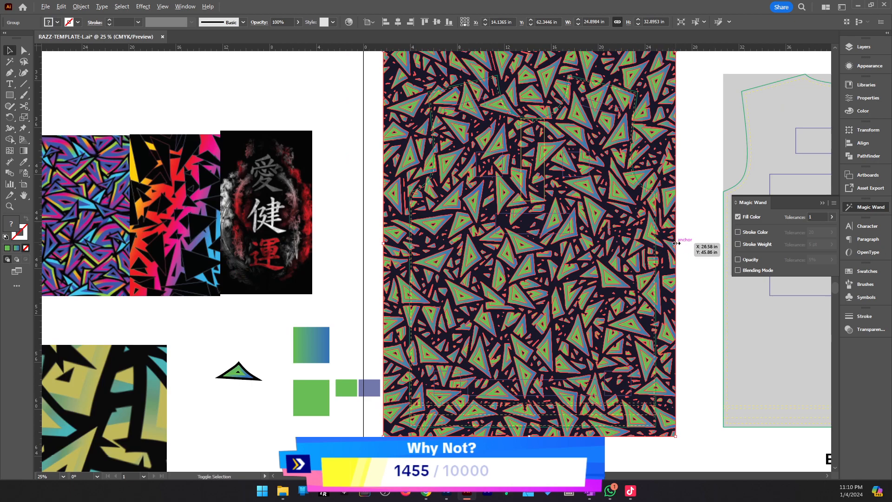
drag(670, 241, 697, 243)
click(717, 315)
Shift the enlarged triangle pattern slightly downward over the jersey front and save the document.
key(z)
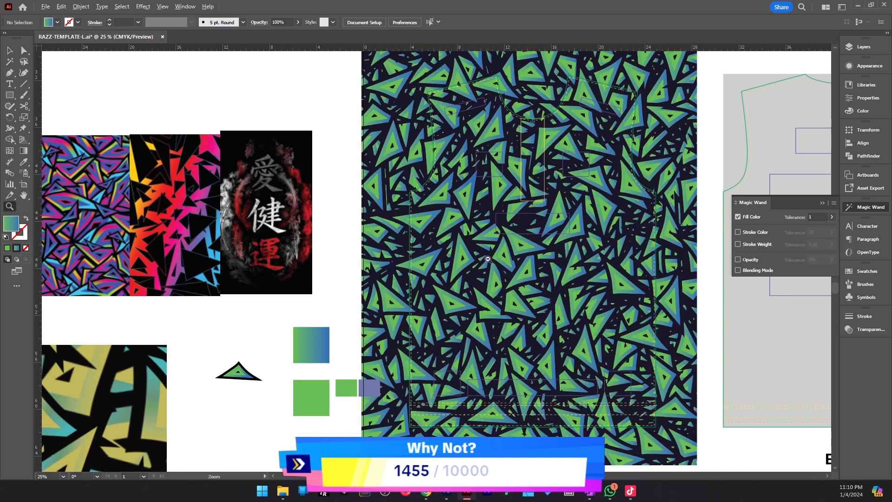
alt+click(487, 258)
scroll(423, 323, up, 1)
click(449, 272)
click(449, 272)
key(v)
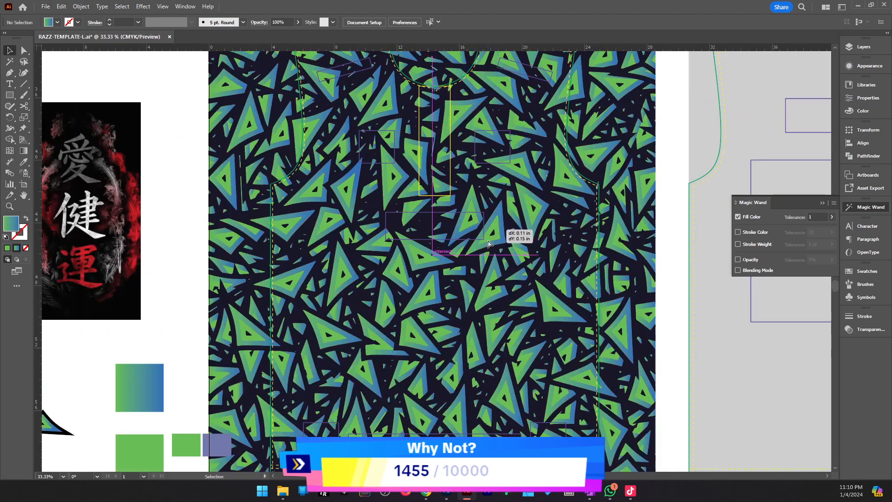
click(514, 251)
click(666, 173)
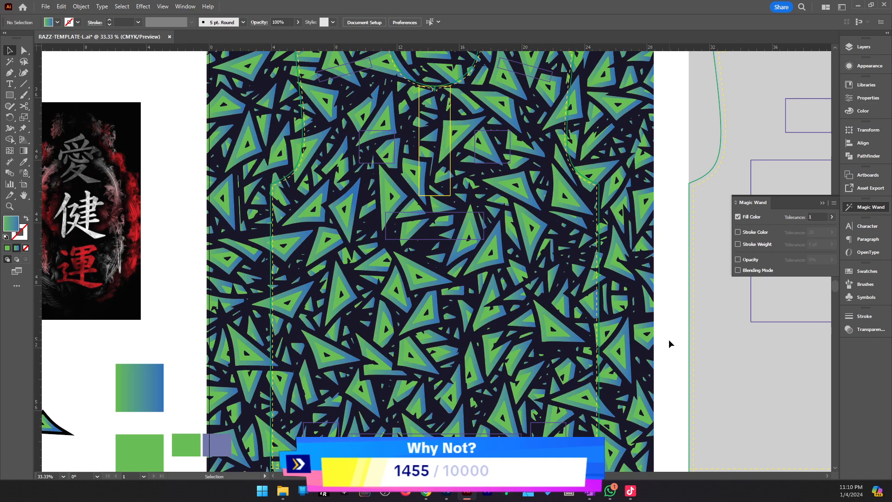
scroll(256, 310, up, 1)
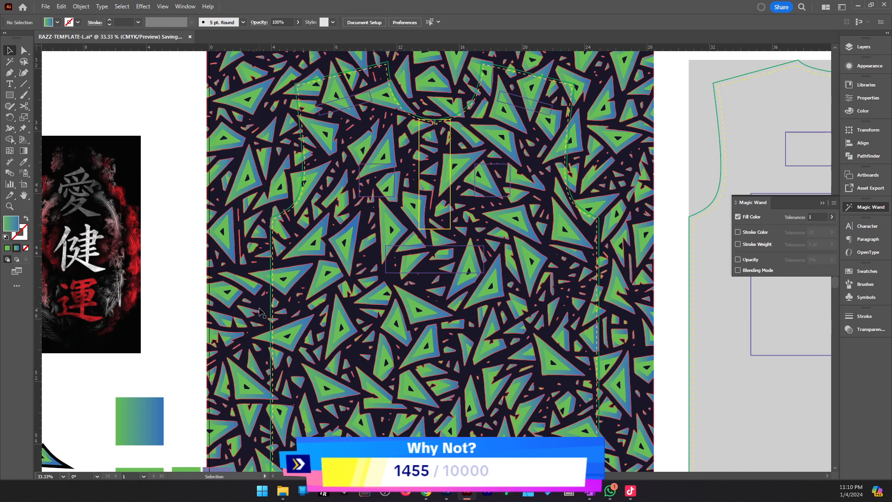
key(ctrl+s)
scroll(255, 310, down, 1)
Examine the purple abstract triangle reference artwork up close for its layering and colour gradients.
drag(198, 302, 556, 334)
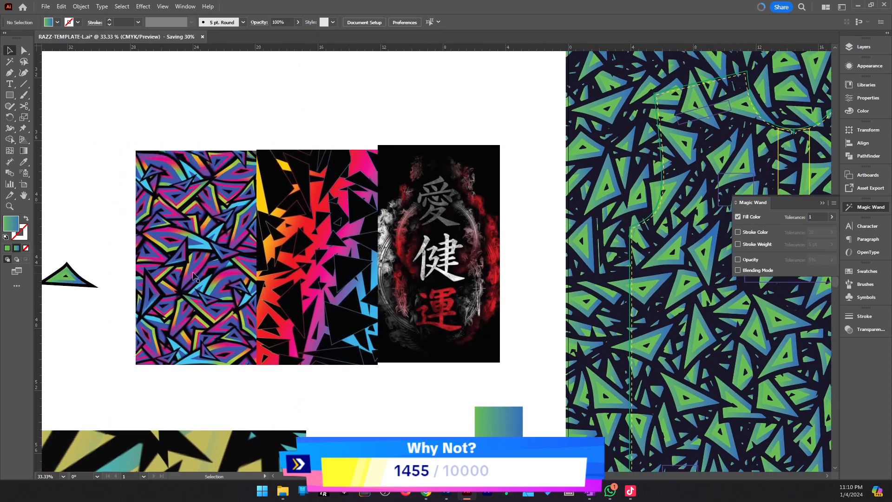
key(z)
click(194, 274)
drag(422, 269, 519, 268)
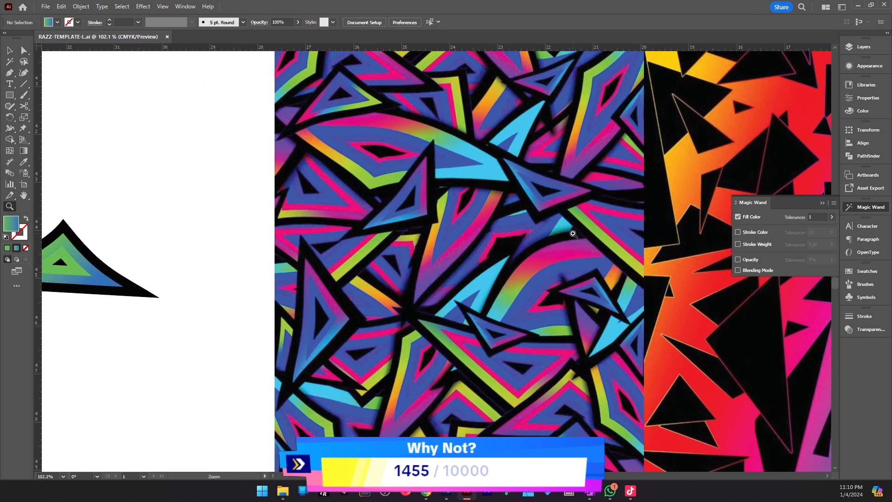
drag(573, 233, 538, 292)
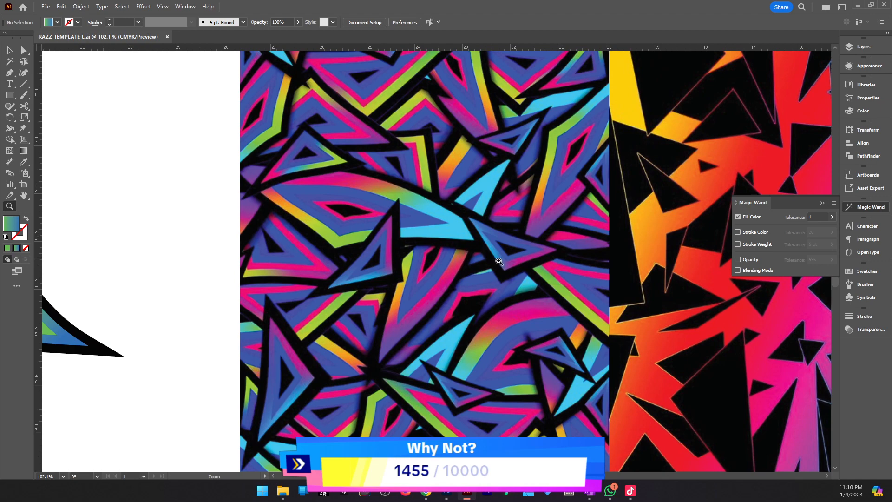
drag(591, 269, 526, 408)
drag(704, 347, 446, 353)
drag(627, 362, 445, 376)
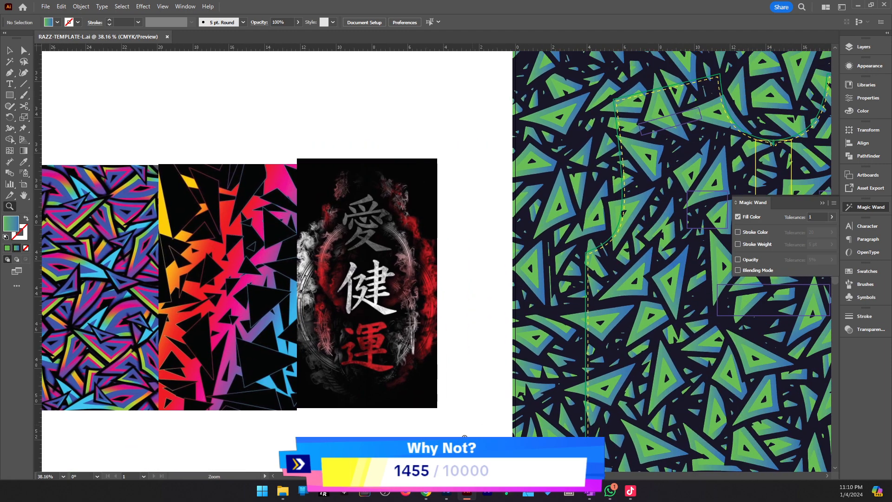
Switch to Photoshop and delete Layer 5 copy from the random-fill document.
click(446, 495)
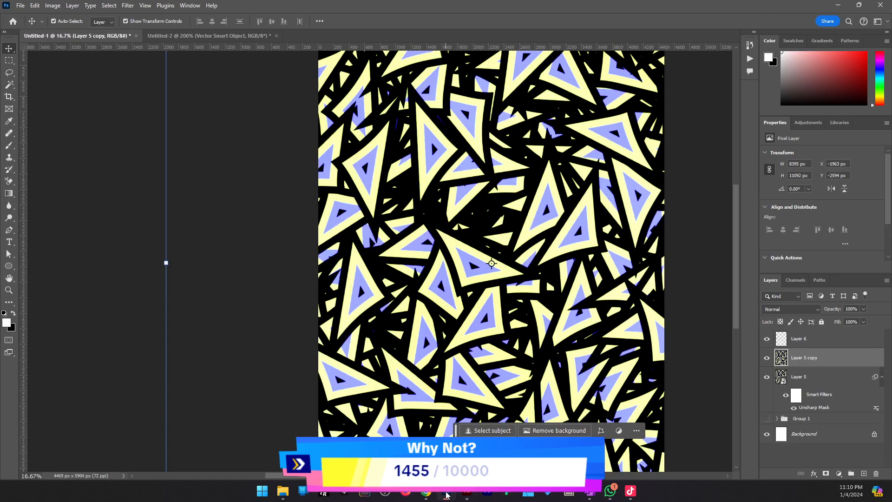
click(767, 358)
key(Delete)
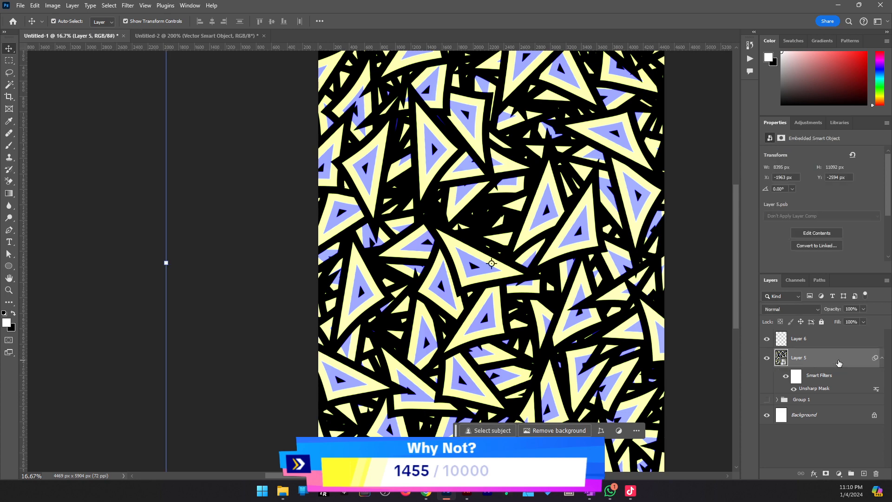
Add a new empty layer above Layer 5 and hide Layer 5.
click(864, 473)
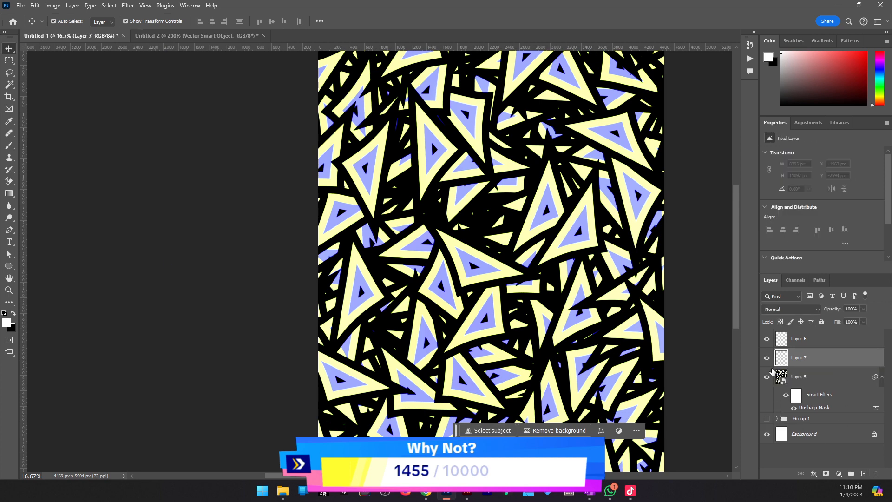
click(766, 376)
scroll(510, 328, down, 1)
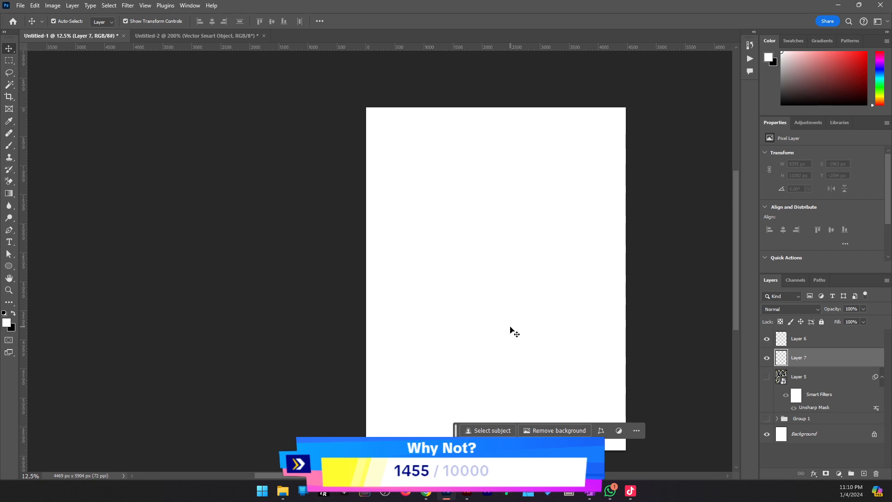
Try a scripted Random Fill of the green-blue triangle pattern on Layer 7 with density 1 and both scale factors 3.
key(shift+F5)
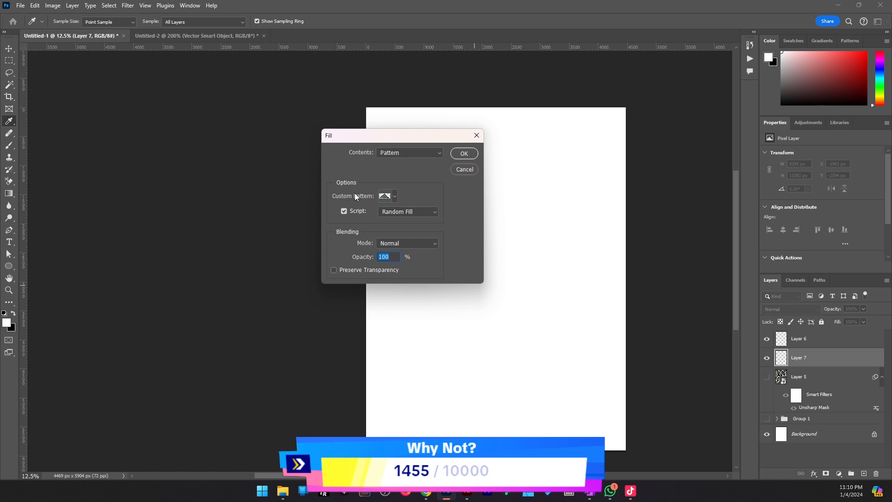
click(389, 196)
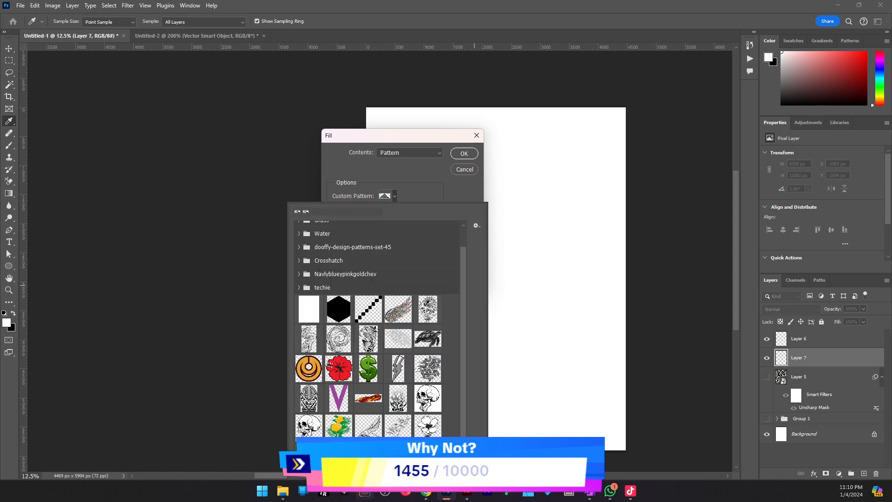
click(419, 199)
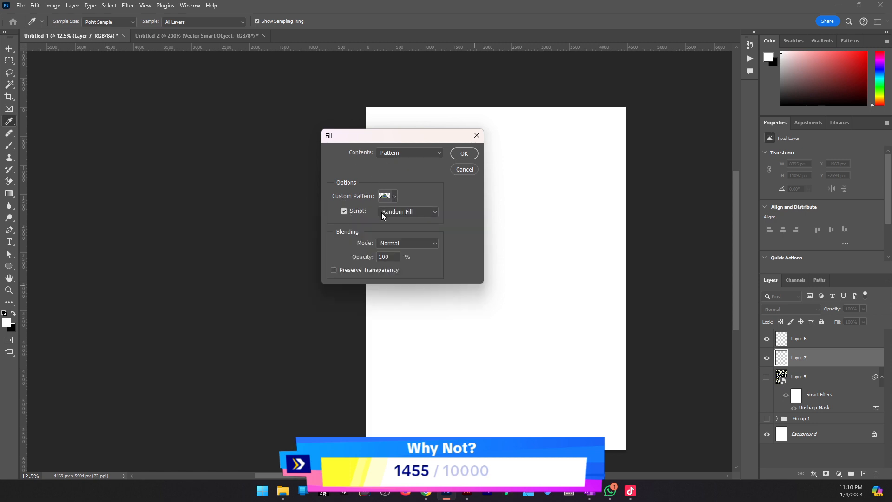
click(460, 153)
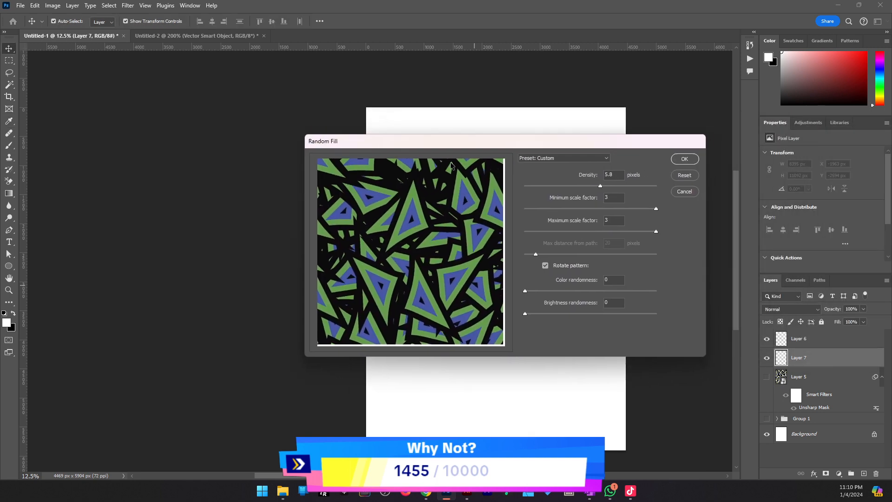
drag(600, 186, 531, 187)
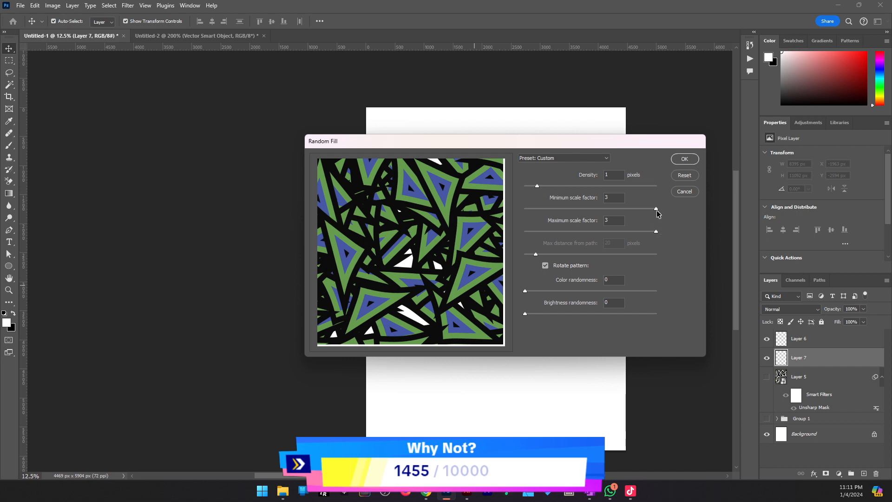
click(684, 159)
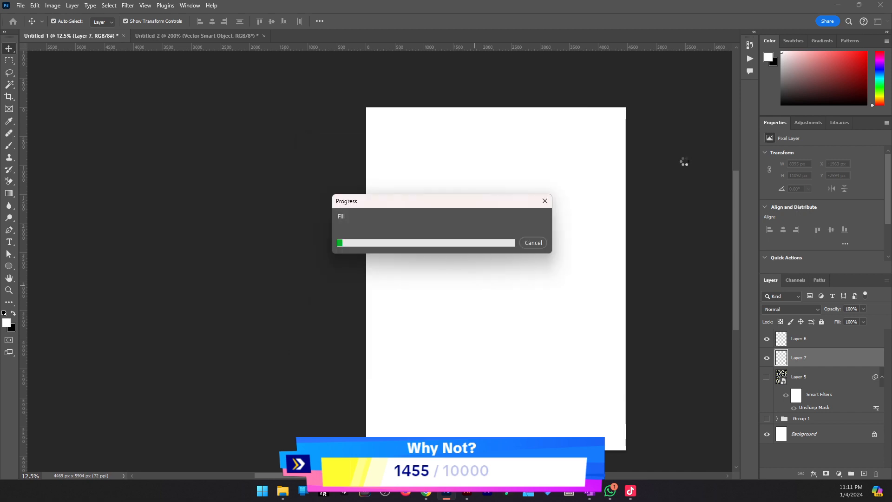
scroll(513, 271, up, 1)
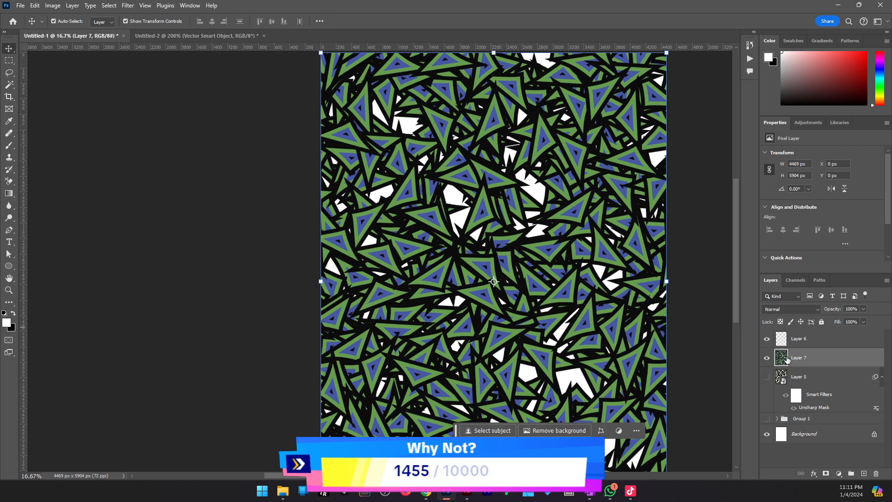
key(ctrl+z)
Try the triangle Random Fill on Layer 7 again, inspect the result up close and undo it.
key(shift+F5)
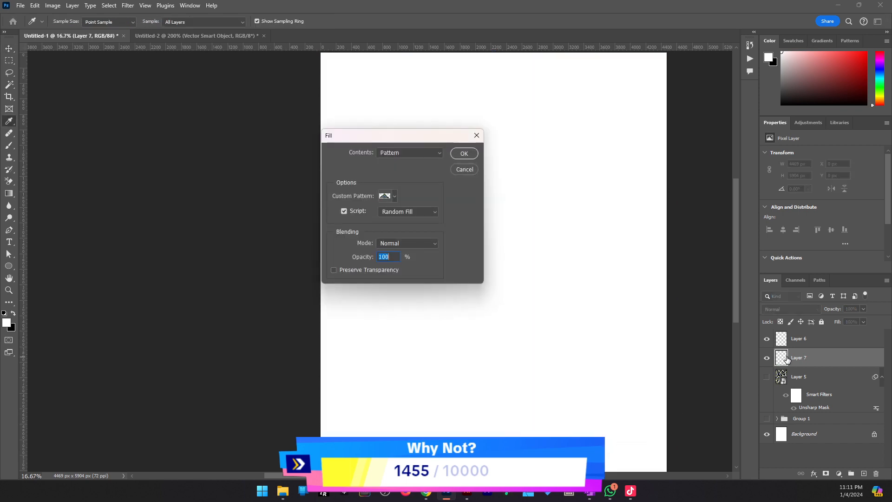
click(462, 155)
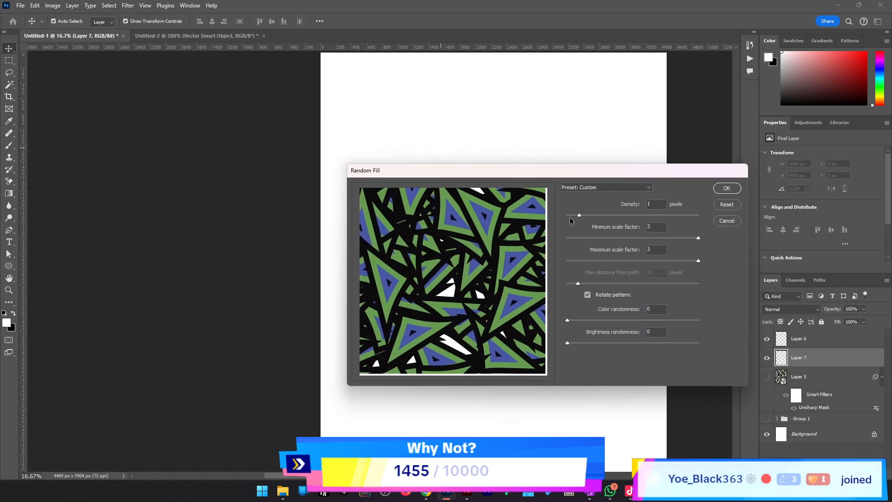
click(726, 188)
key(z)
drag(444, 246, 502, 304)
key(ctrl+z)
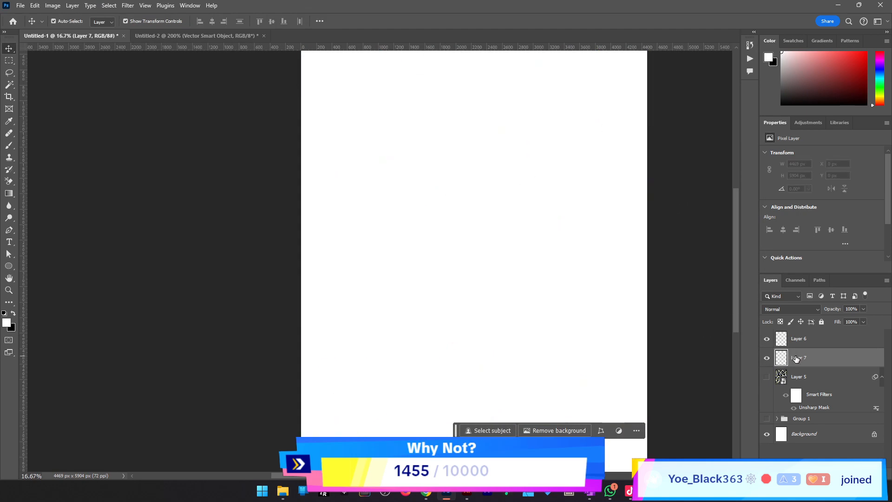
Fill Layer 7 with the triangle pattern using Random Fill at density 0.1 pixels and minimum and maximum scale factors of 3.
key(shift+F5)
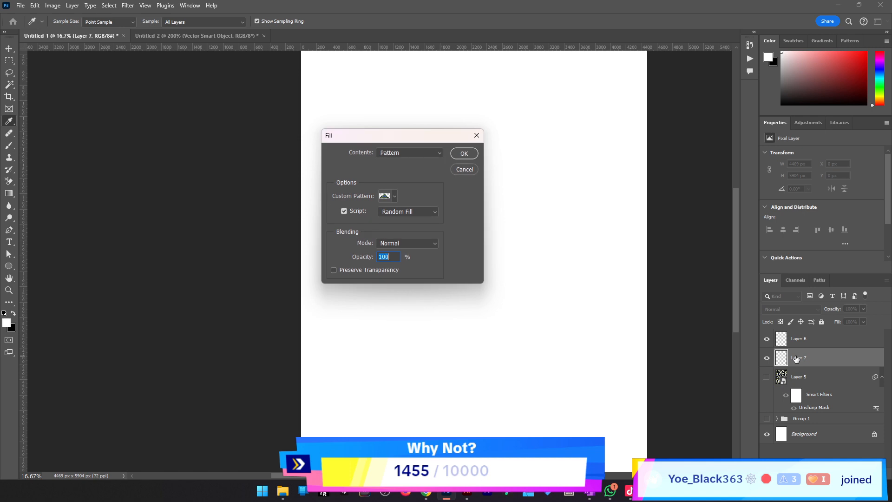
click(469, 158)
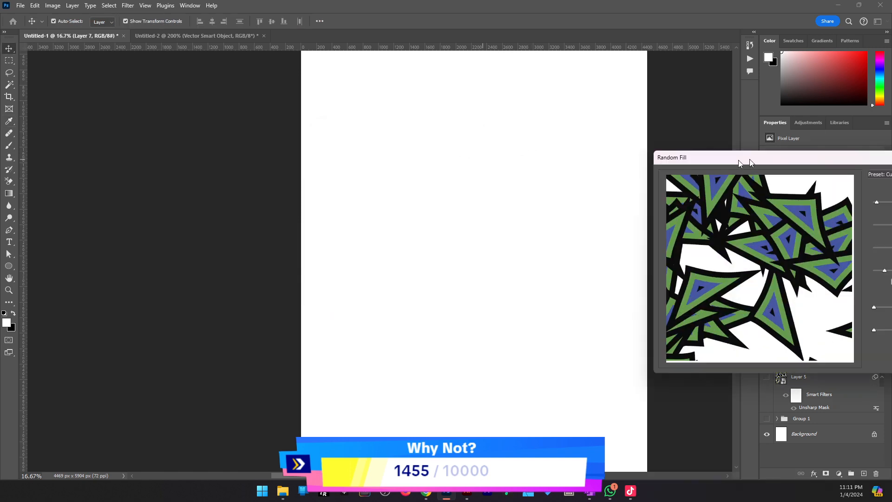
drag(738, 160, 568, 171)
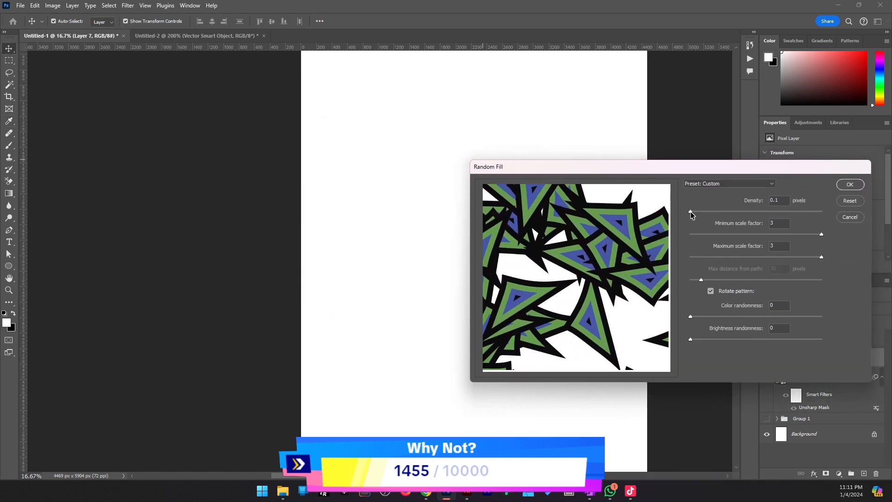
click(849, 184)
alt+click(445, 259)
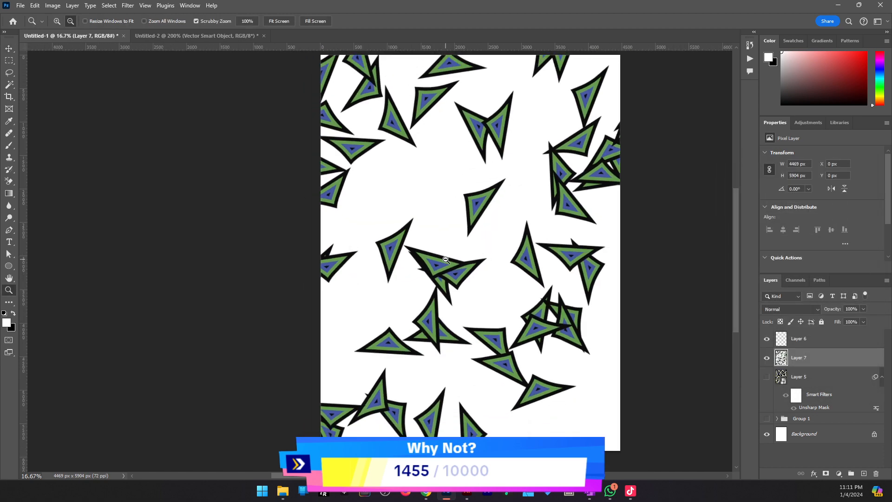
alt+click(445, 259)
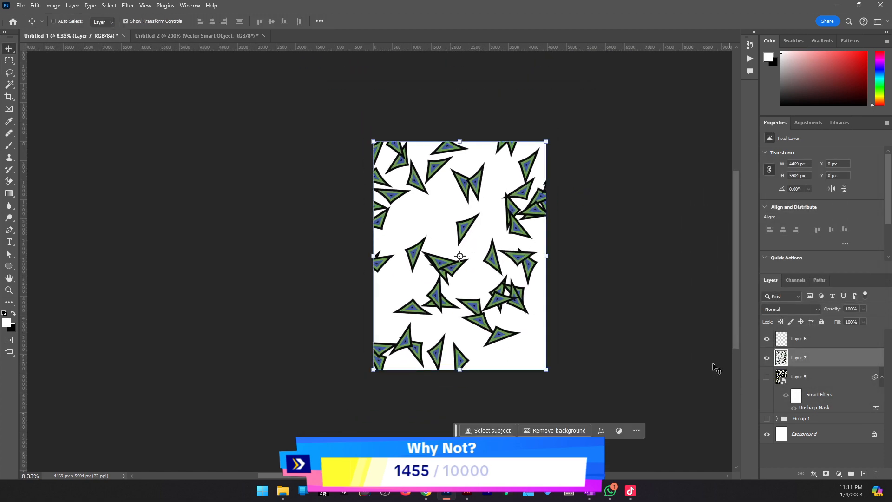
Enlarge Layer 7's sparse triangle pattern well beyond the canvas, to about 10304 by 13612 px, and shift it upward.
key(ctrl+t)
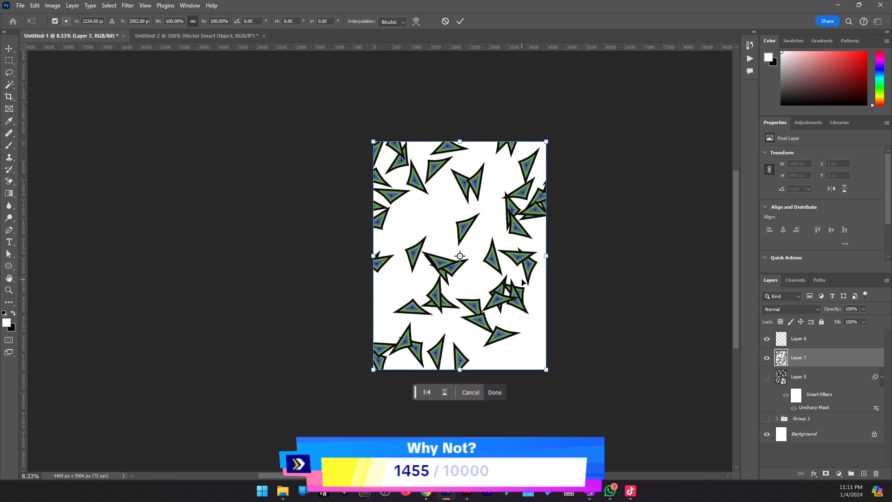
mouse_move(546, 253)
mouse_down()
mouse_move(736, 252)
mouse_move(546, 255)
mouse_move(558, 255)
mouse_up()
drag(359, 302, 359, 255)
click(459, 20)
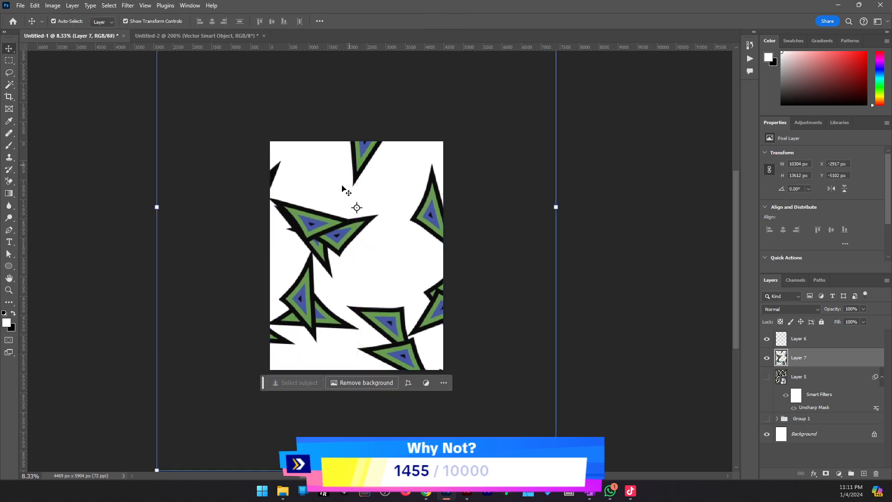
Convert Layer 7 to a Smart Object.
key(ctrl+plus)
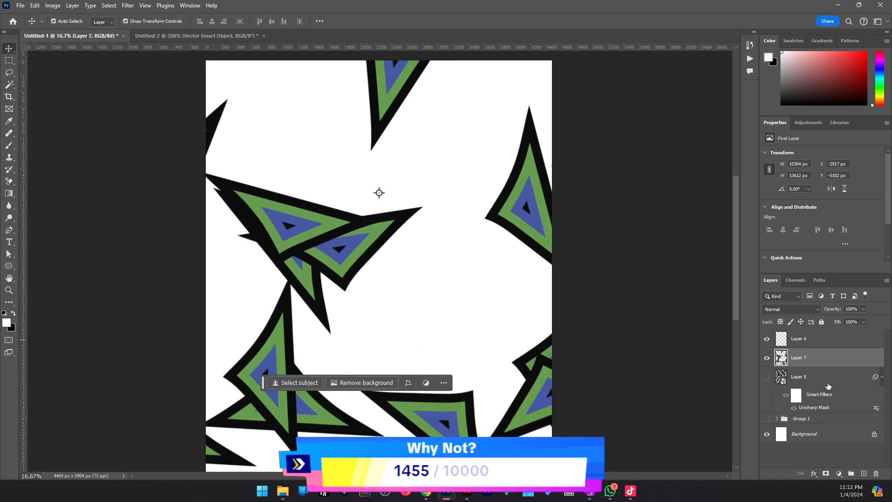
right_click(820, 361)
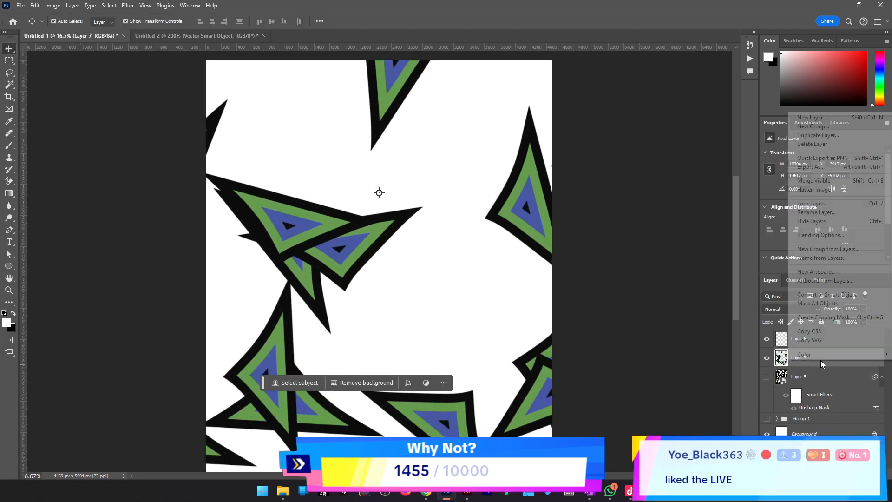
click(844, 295)
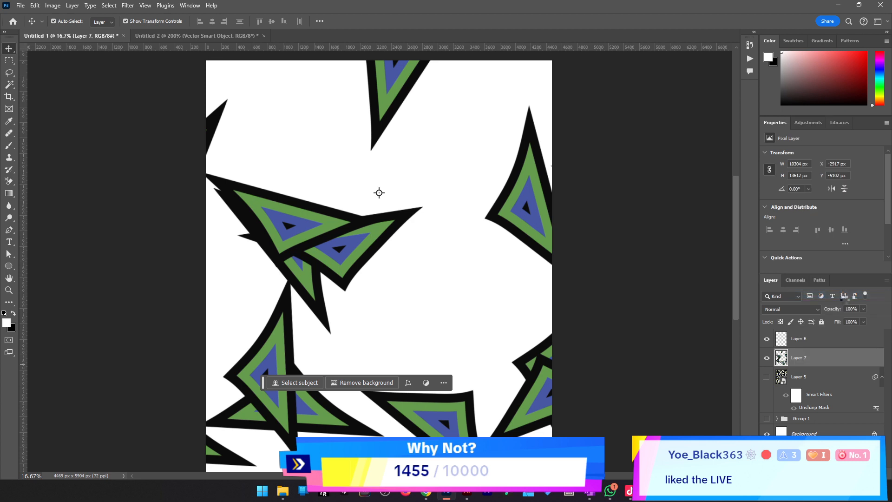
right_click(822, 409)
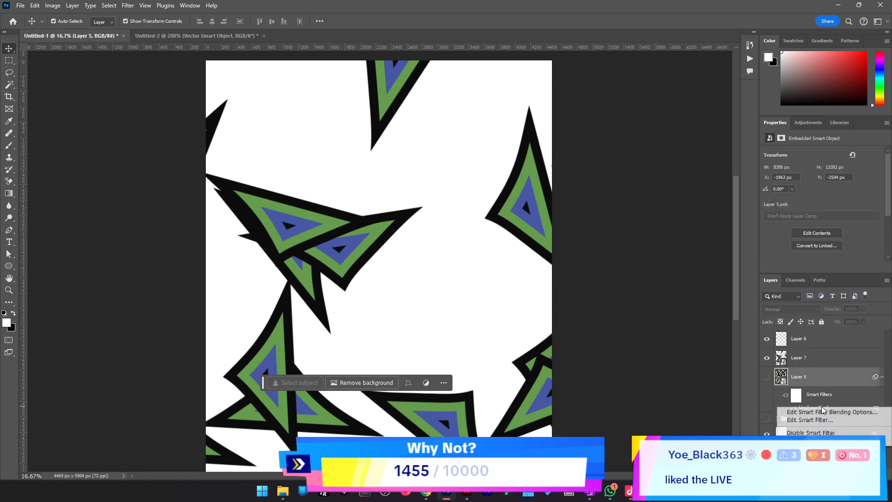
click(840, 386)
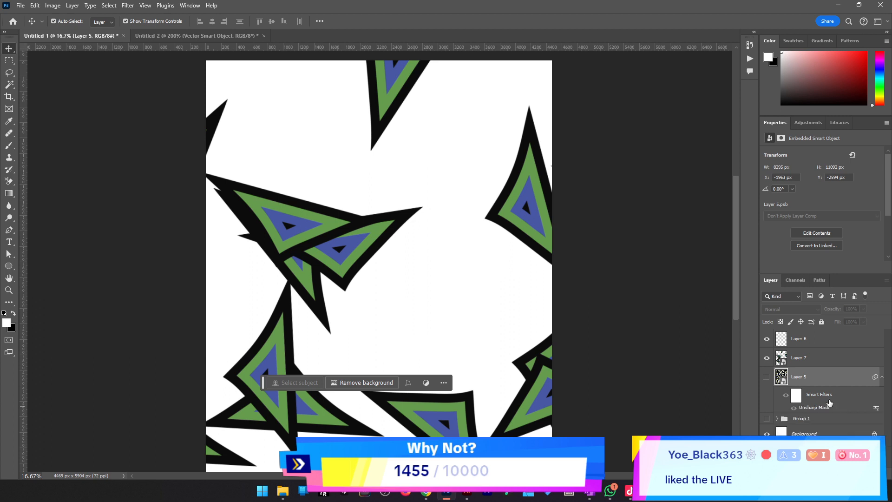
Apply an Unsharp Mask to Layer 7 with amount 69%, radius 1000 pixels and threshold 0.
click(822, 360)
click(126, 6)
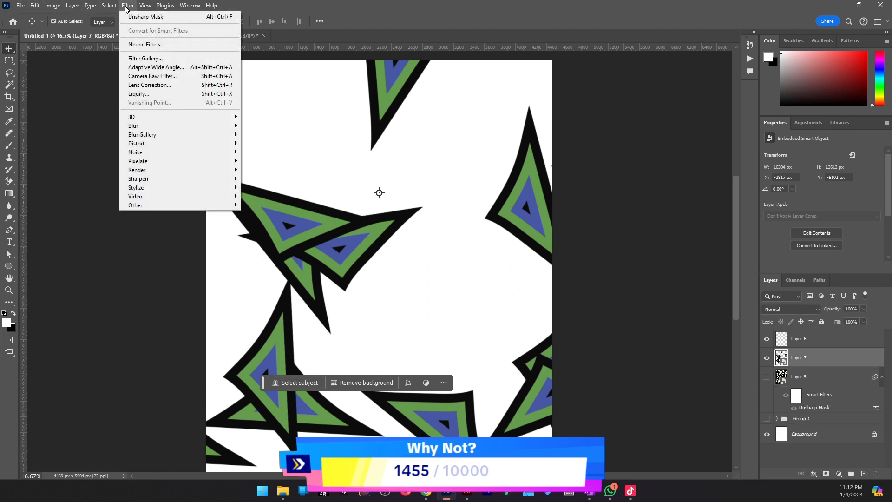
click(143, 16)
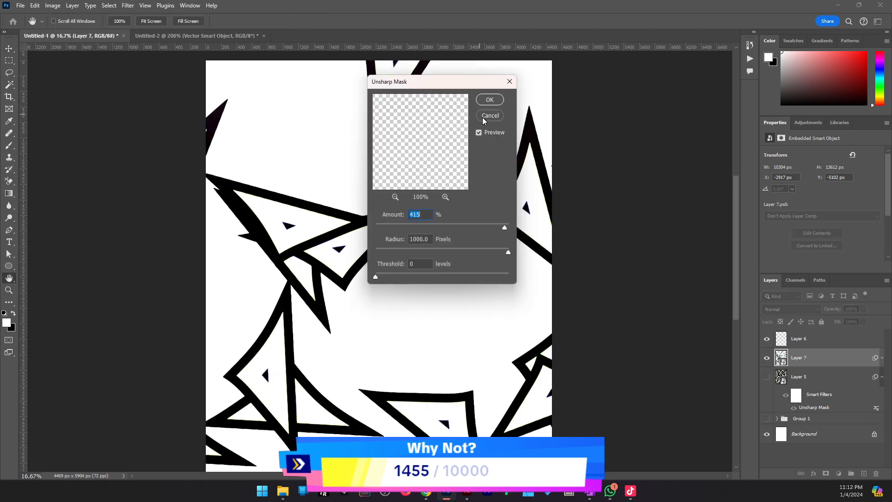
drag(497, 231, 467, 229)
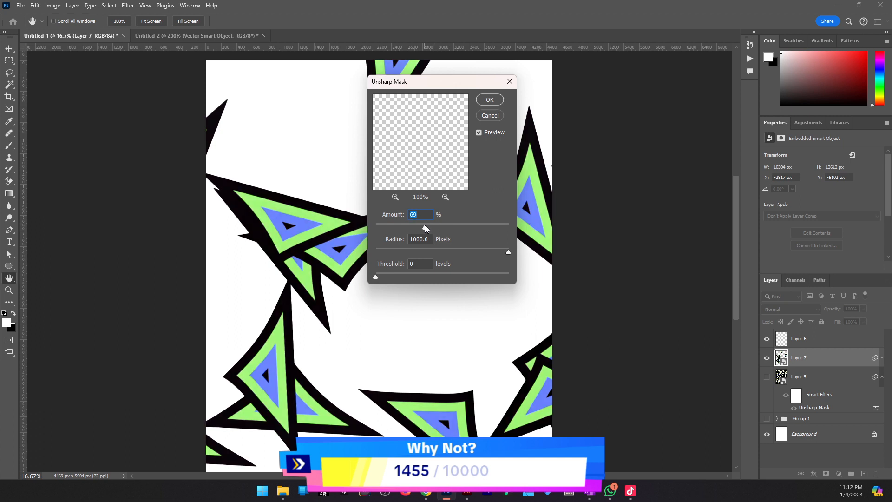
click(489, 100)
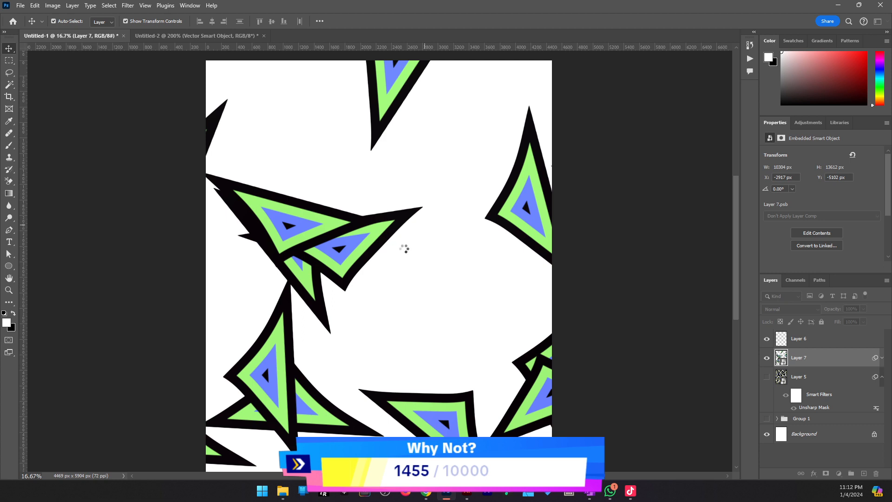
Duplicate Layer 7 with its smart filter and rasterize the copy.
right_click(852, 367)
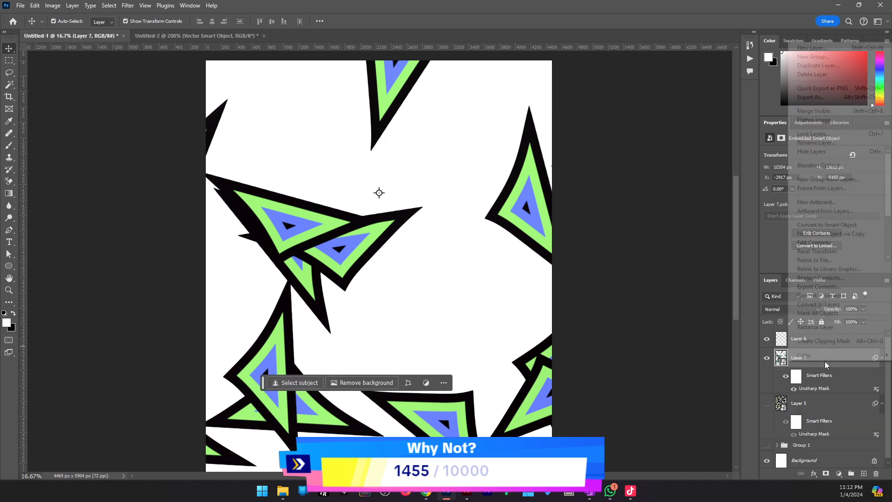
click(780, 354)
key(ctrl+j)
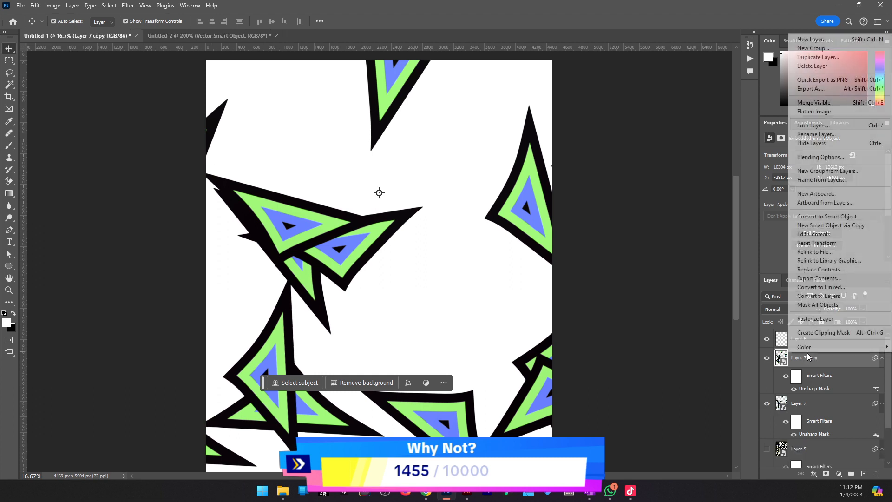
right_click(792, 357)
click(828, 320)
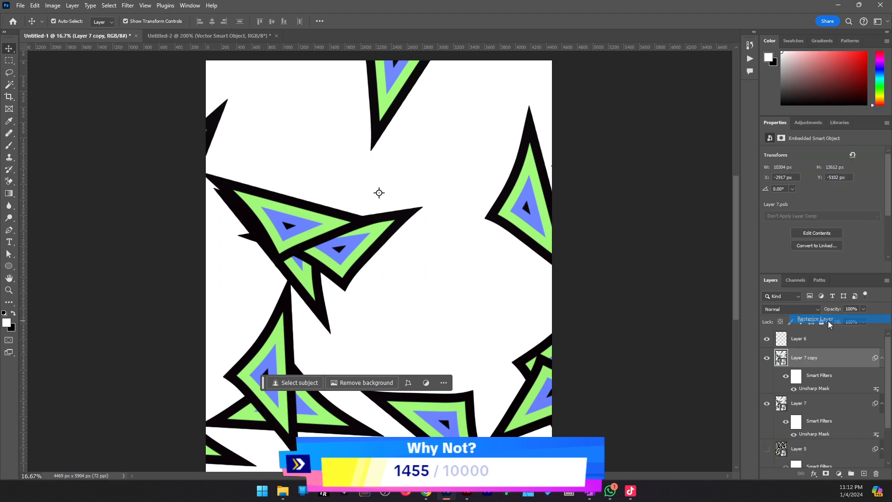
Copy the rasterized Layer 7 copy as SVG.
right_click(821, 358)
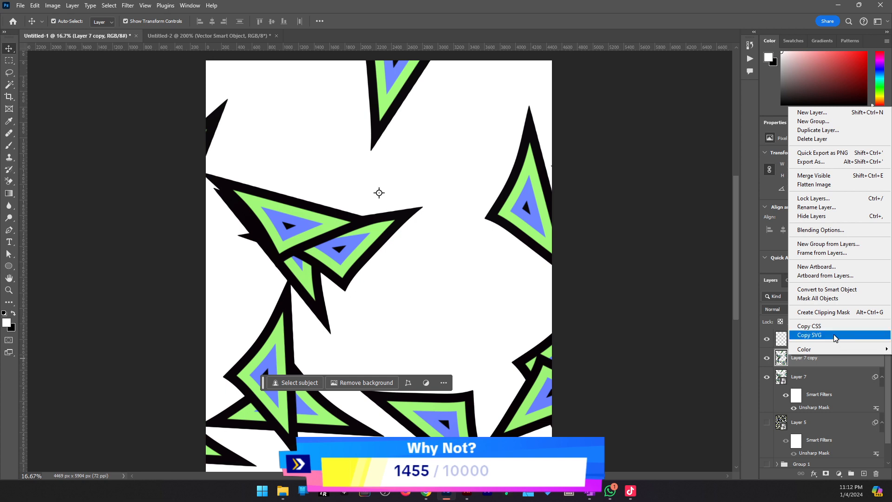
click(837, 344)
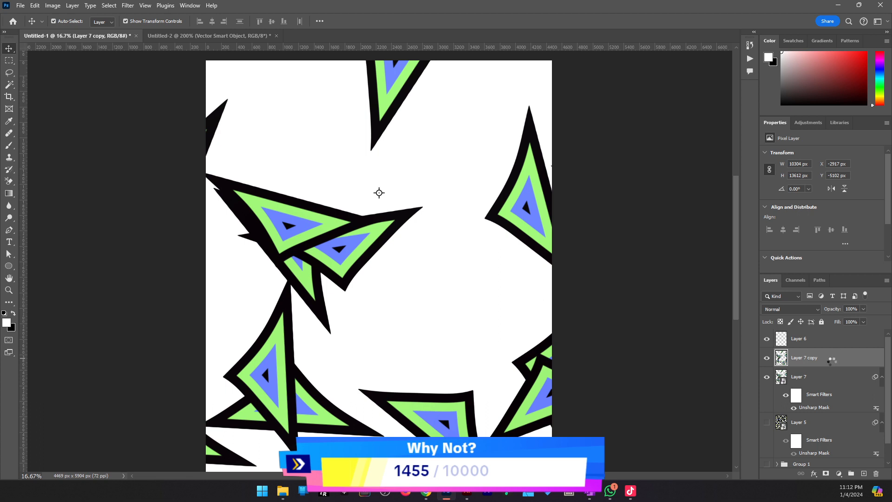
right_click(827, 361)
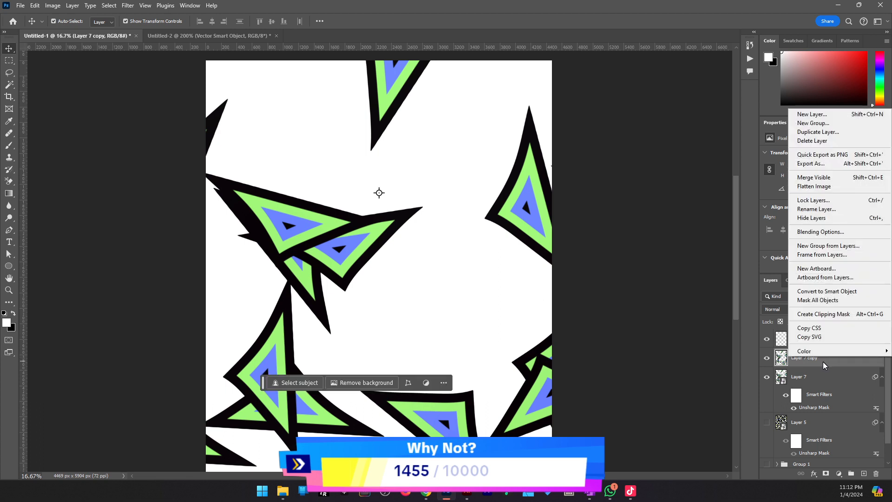
click(800, 369)
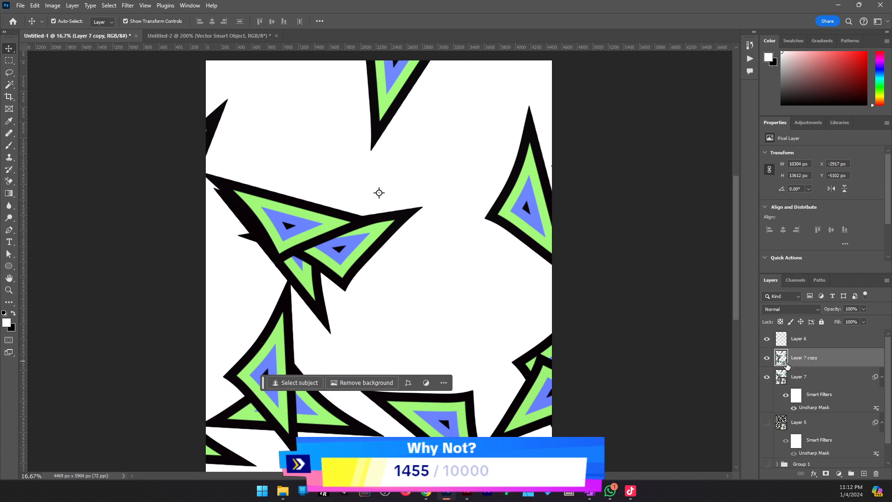
right_click(821, 355)
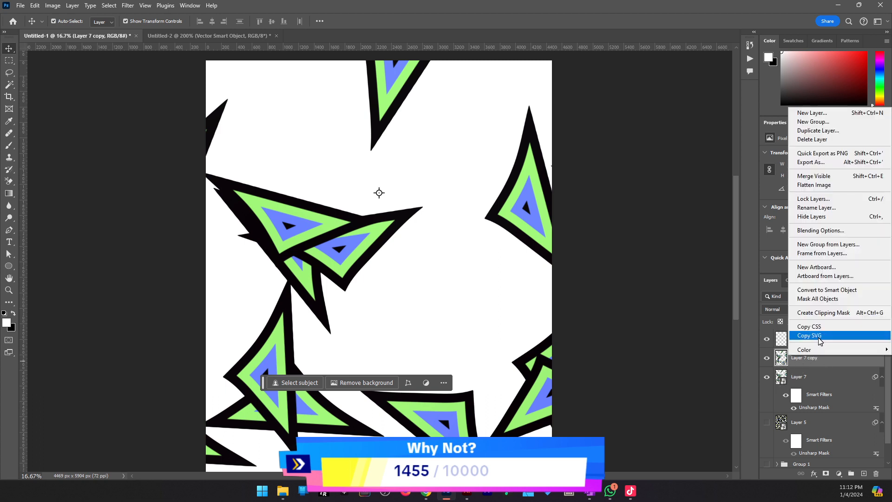
click(818, 336)
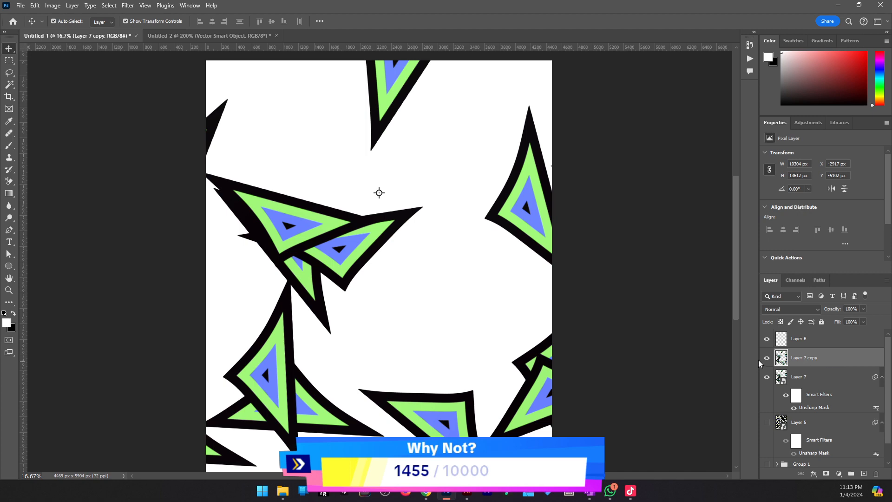
right_click(825, 362)
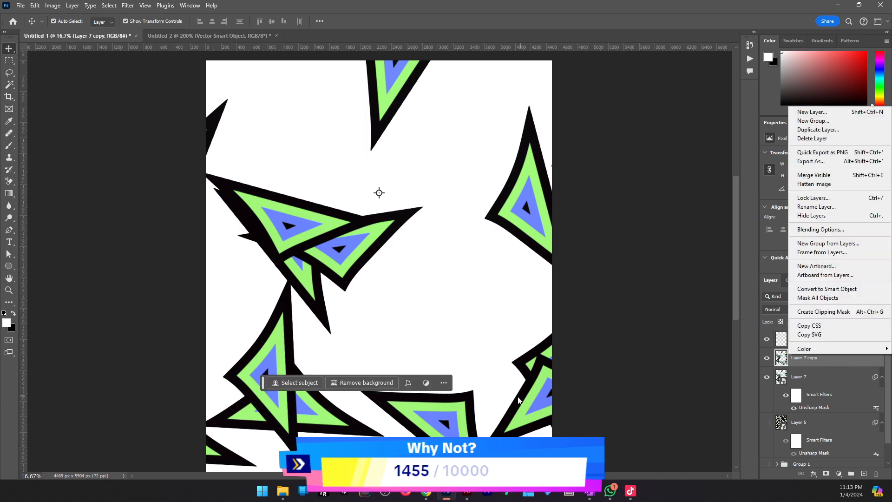
Switch to the RAZZ-TEMPLATE-L.ai document in Illustrator and paste the large triangle image there.
click(466, 490)
drag(566, 245, 414, 336)
alt+click(549, 277)
alt+click(551, 278)
key(v)
drag(563, 328, 632, 258)
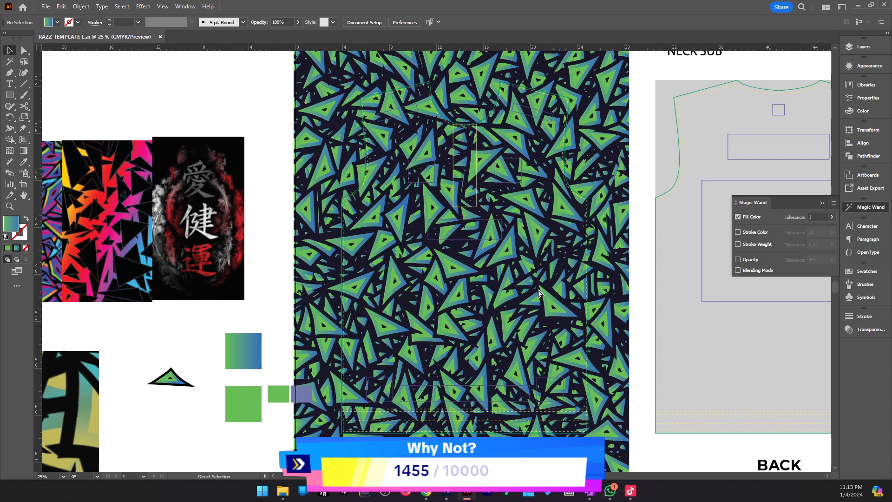
key(ctrl+v)
key(ctrl+minus)
key(ctrl+minus)
key(ctrl+minus)
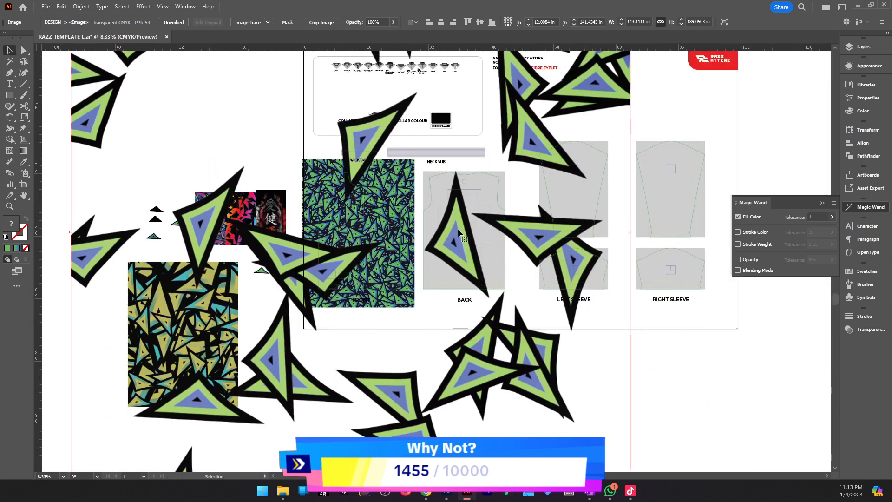
Image Trace the pasted triangle image with the 3 Colors preset and accept the slow tracing of the large image.
scroll(443, 225, up, 1)
drag(270, 78, 390, 206)
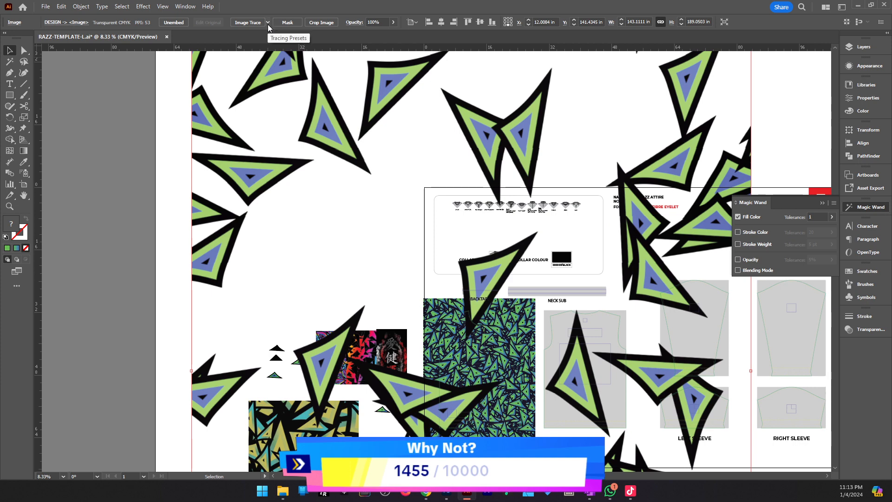
click(268, 22)
click(290, 78)
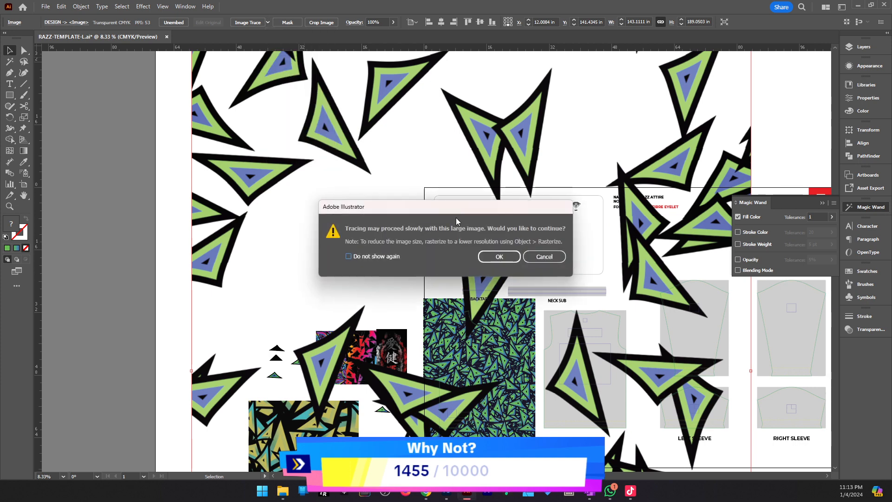
click(481, 256)
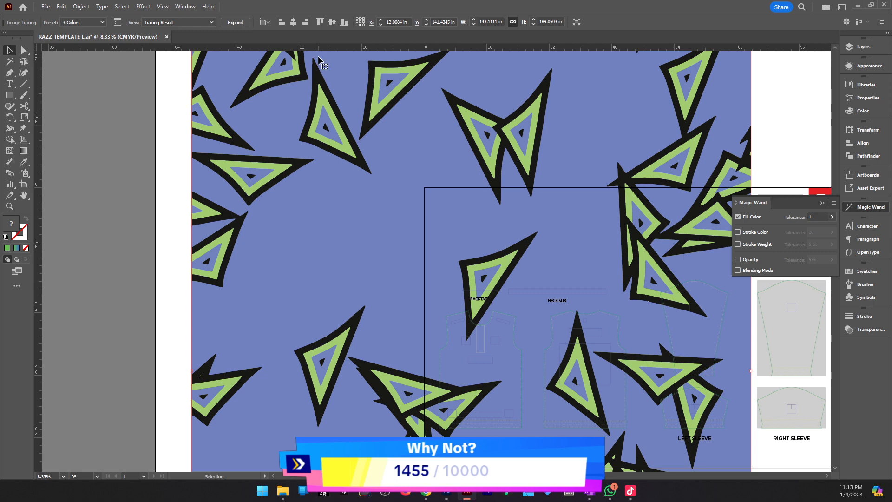
Set the trace's noise to 1 px and adjust its corners value.
click(118, 22)
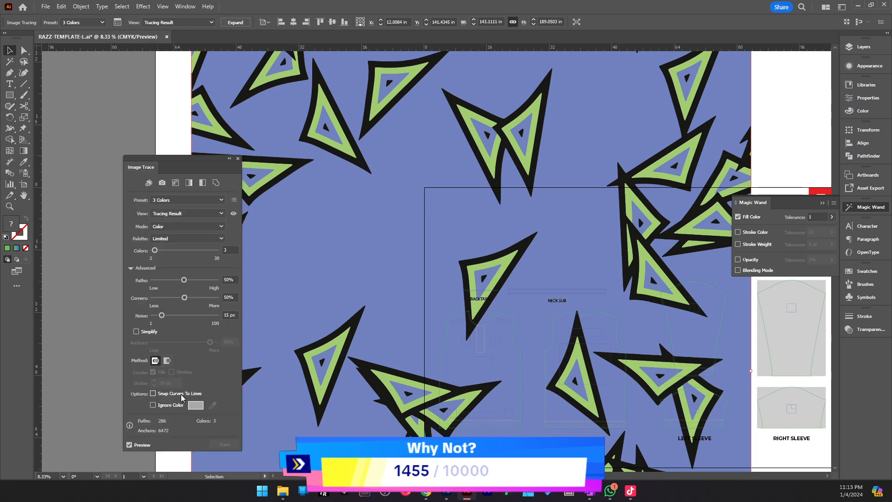
drag(162, 315, 152, 315)
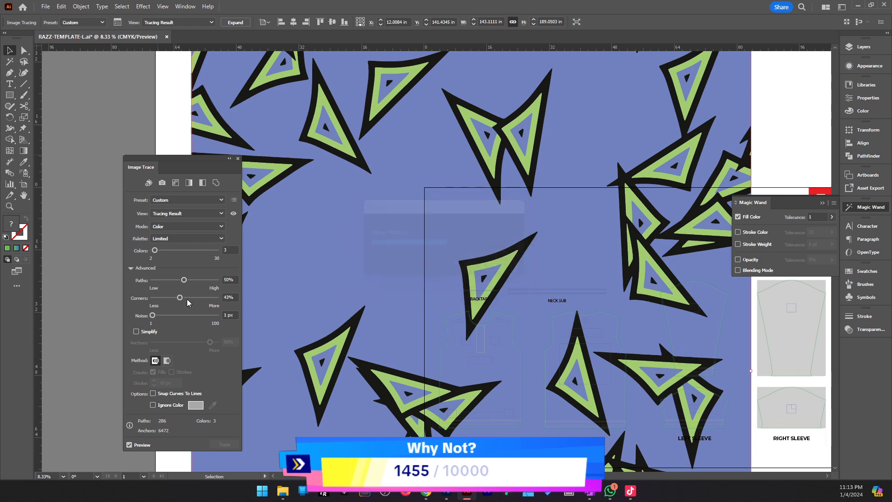
mouse_move(183, 299)
mouse_down()
mouse_move(94, 302)
mouse_move(179, 298)
mouse_up()
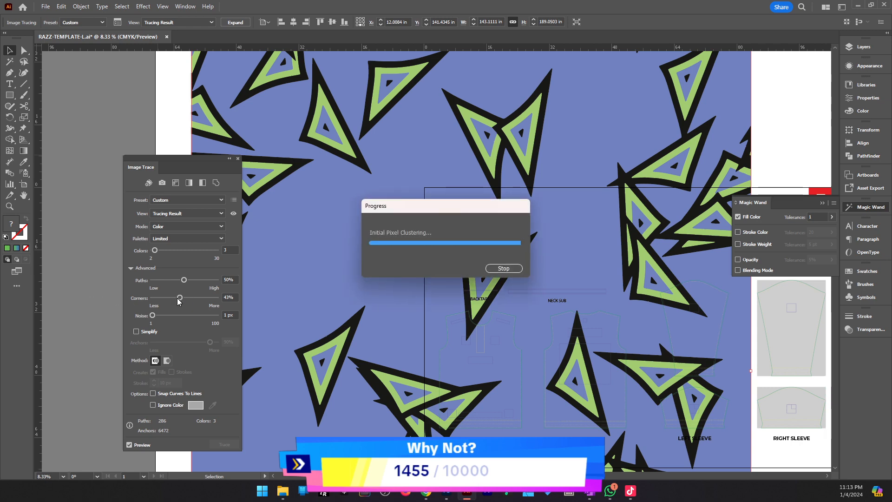
drag(178, 301, 186, 298)
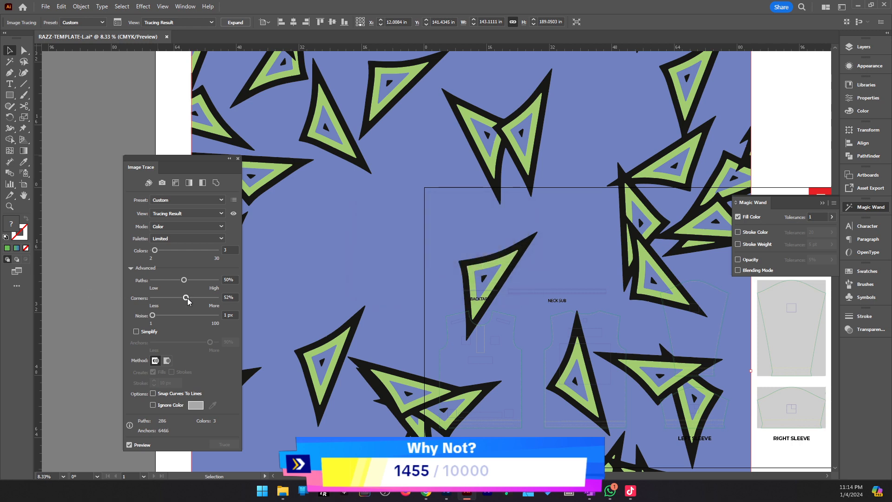
drag(186, 298, 113, 295)
Expand the triangle tracing, isolate the resulting group and delete its large blue background shape.
click(235, 22)
key(z)
alt+click(413, 262)
alt+click(412, 262)
alt+click(413, 262)
drag(413, 263, 464, 273)
key(v)
click(623, 350)
scroll(623, 324, up, 1)
double_click(411, 234)
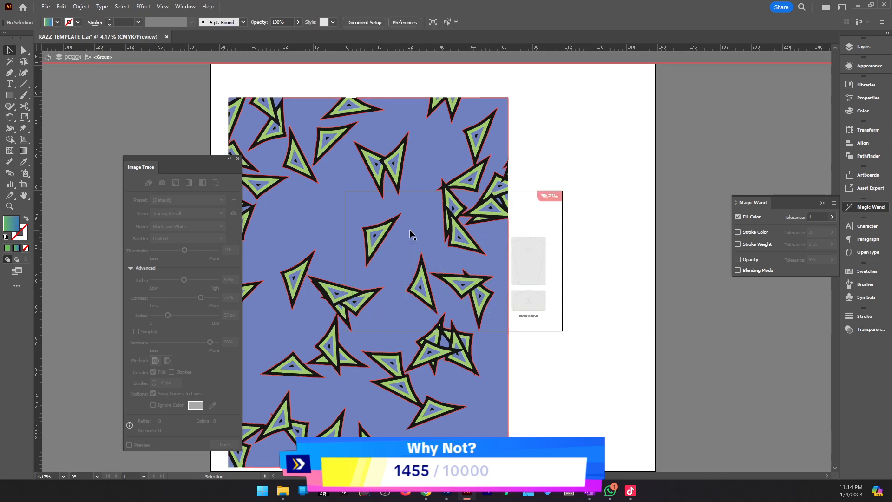
key(Delete)
Remove the leftover blue background fragment between the overlapping triangles at the pattern's left edge.
drag(407, 316, 616, 302)
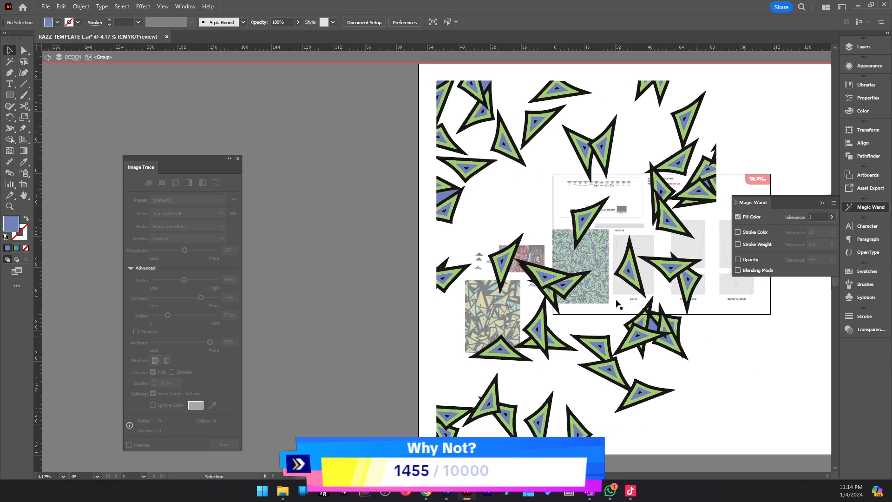
key(z)
click(685, 266)
drag(362, 216, 692, 267)
key(v)
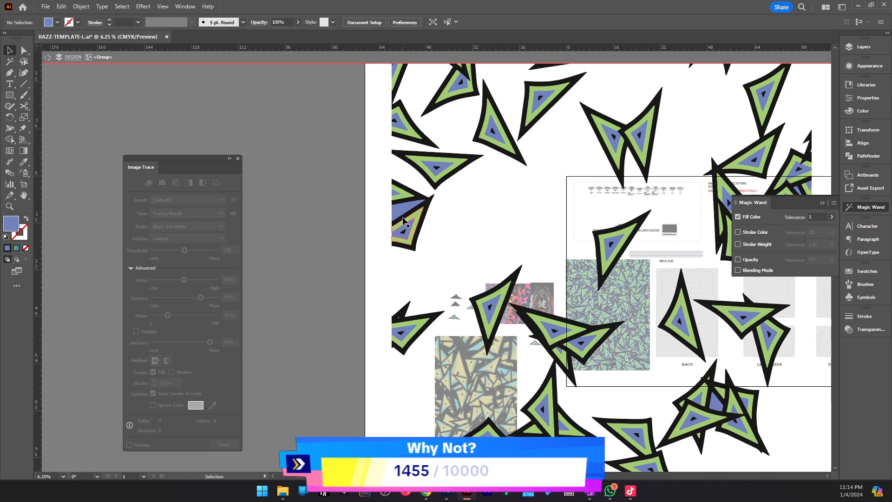
drag(402, 222, 306, 236)
click(535, 257)
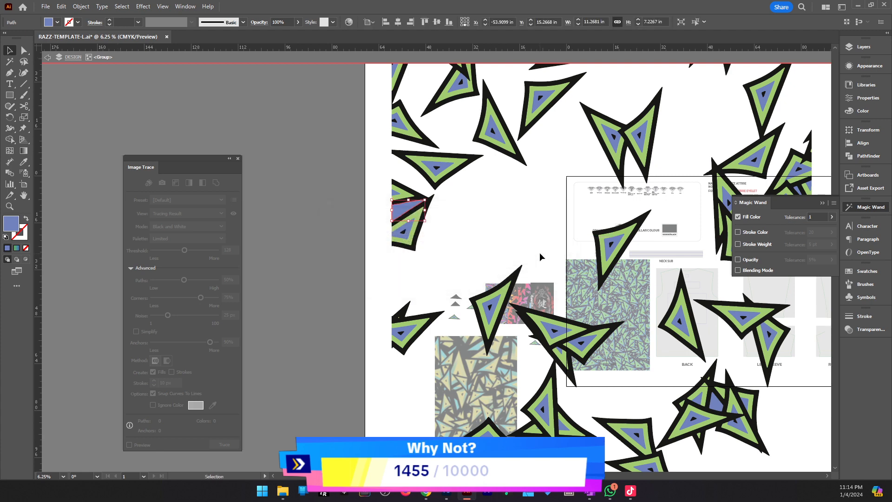
Delete the leftover blue background fragments at the large triangle pattern's top and right edges and exit group isolation.
scroll(531, 237, up, 5)
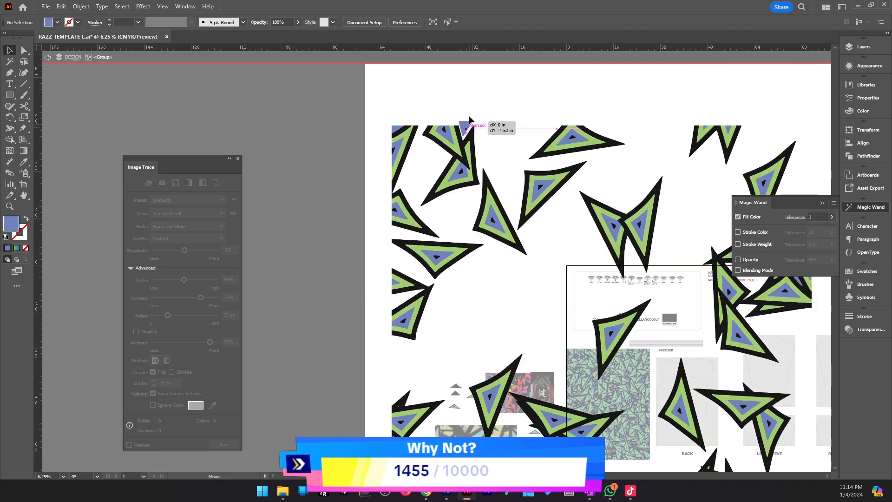
scroll(584, 294, down, 15)
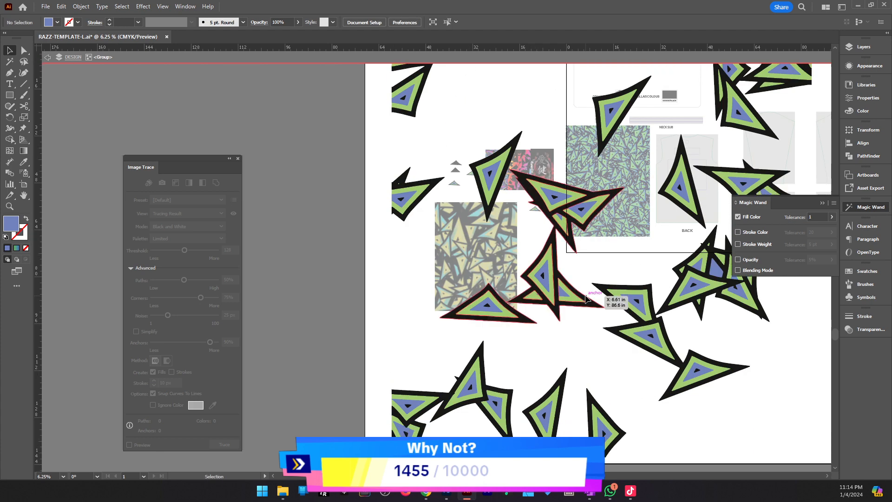
click(395, 341)
drag(633, 304, 360, 388)
click(474, 246)
scroll(474, 260, up, 7)
scroll(474, 273, up, 3)
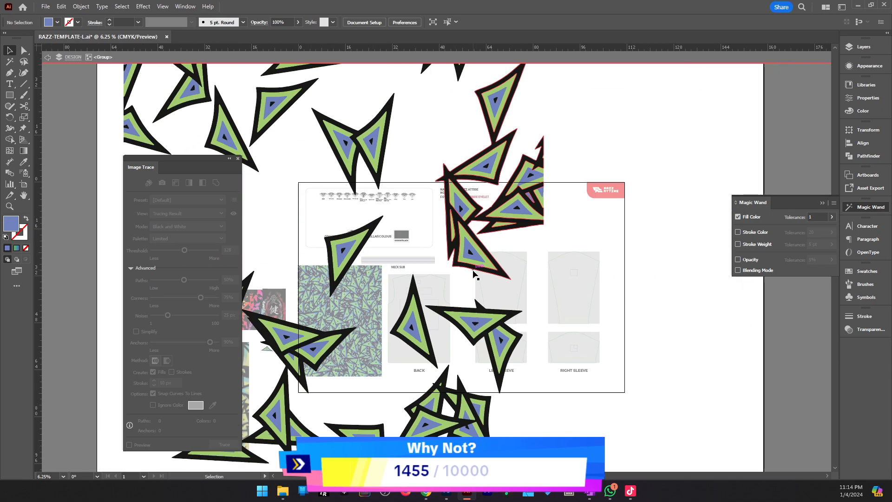
drag(573, 173, 613, 237)
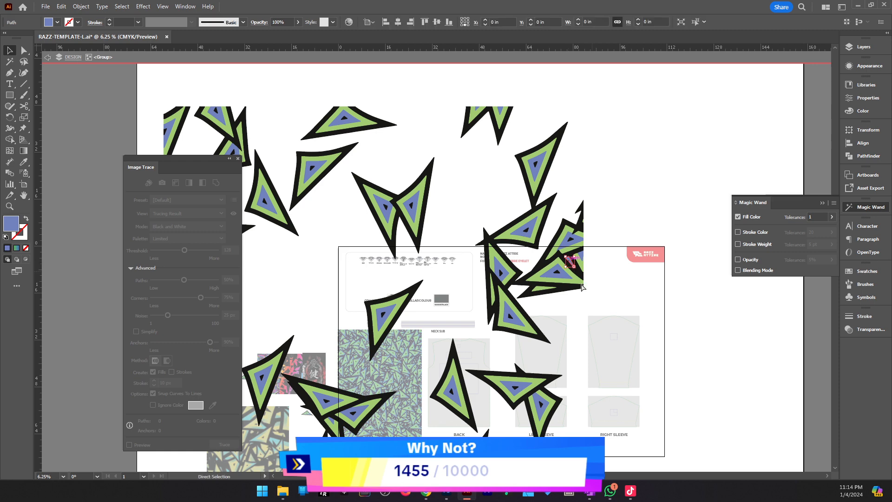
drag(568, 261, 608, 251)
double_click(657, 161)
ctrl+alt+click(499, 282)
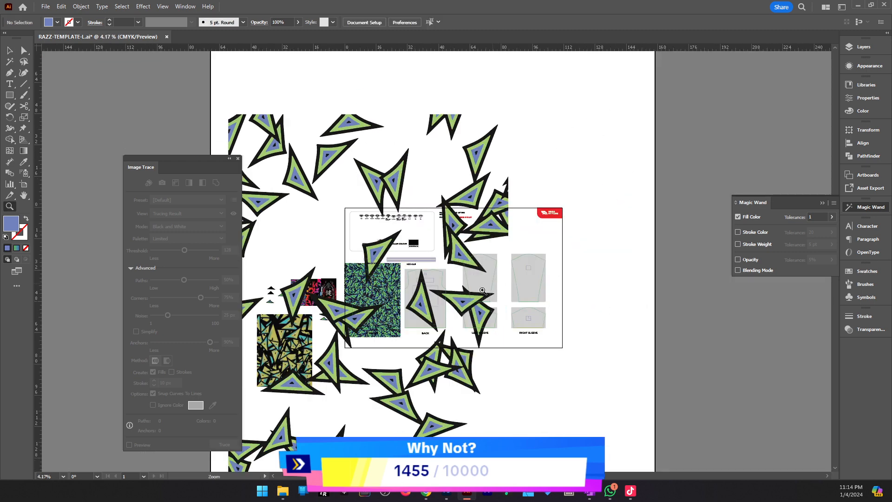
Scale the large triangle group down proportionally to about 54.7 × 72.2 in and place it over the front panel.
drag(377, 324, 501, 266)
scroll(501, 269, up, 3)
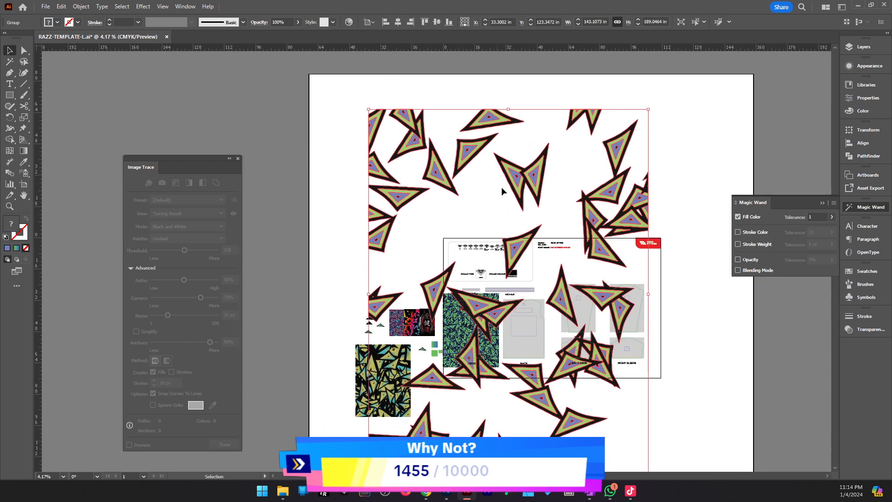
drag(508, 110, 514, 213)
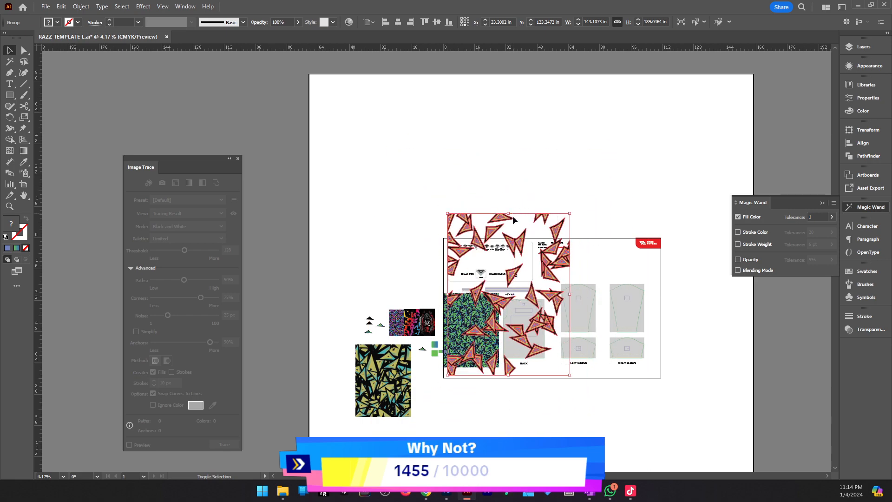
ctrl+click(575, 318)
ctrl+click(393, 313)
drag(392, 313, 634, 335)
drag(558, 230, 497, 270)
scroll(511, 273, up, 2)
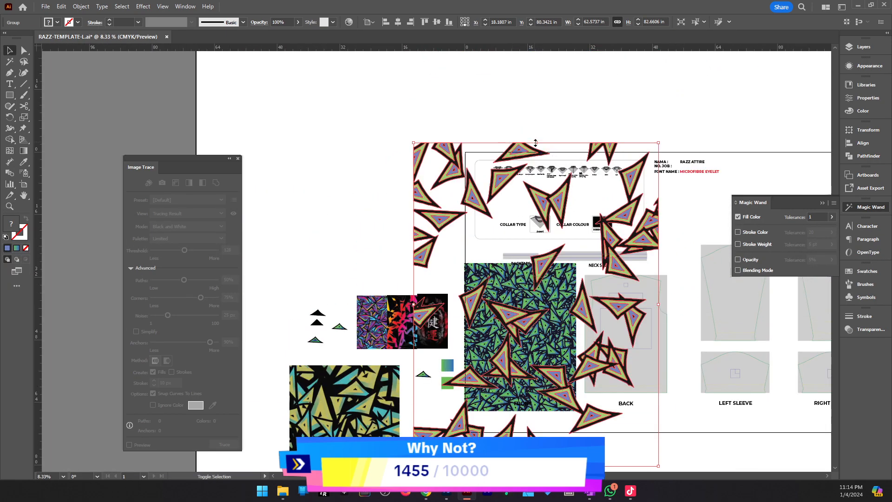
drag(536, 142, 536, 184)
Align the large triangle group to the horizontal and vertical center of the small-triangle pattern, using that pattern as the key object.
shift+click(524, 274)
click(518, 276)
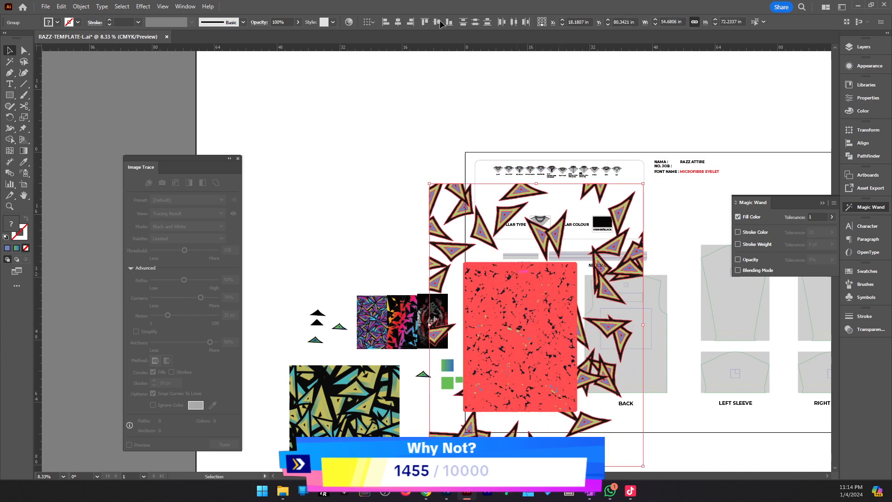
click(436, 23)
click(436, 23)
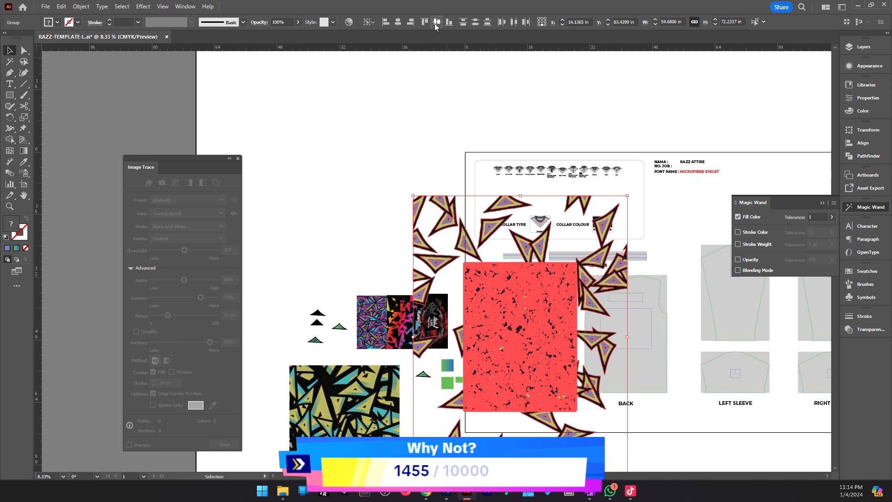
click(678, 420)
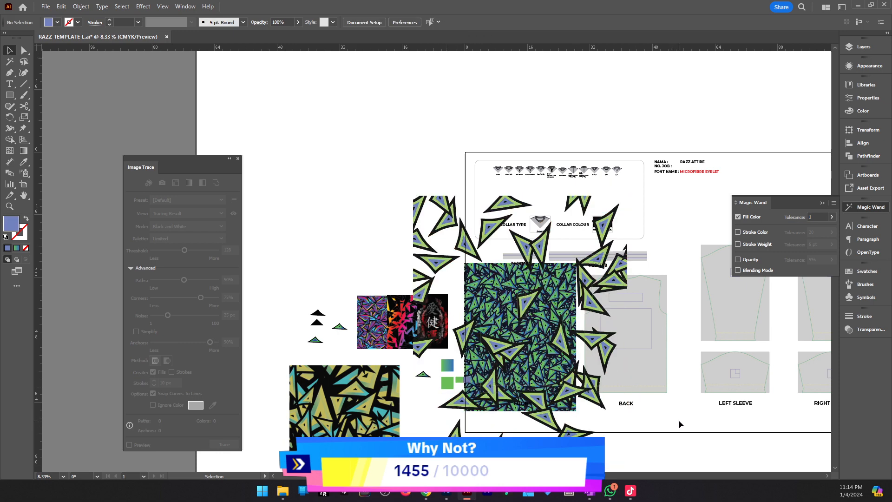
Isolate the large triangle group over the front panel for editing.
key(z)
click(542, 367)
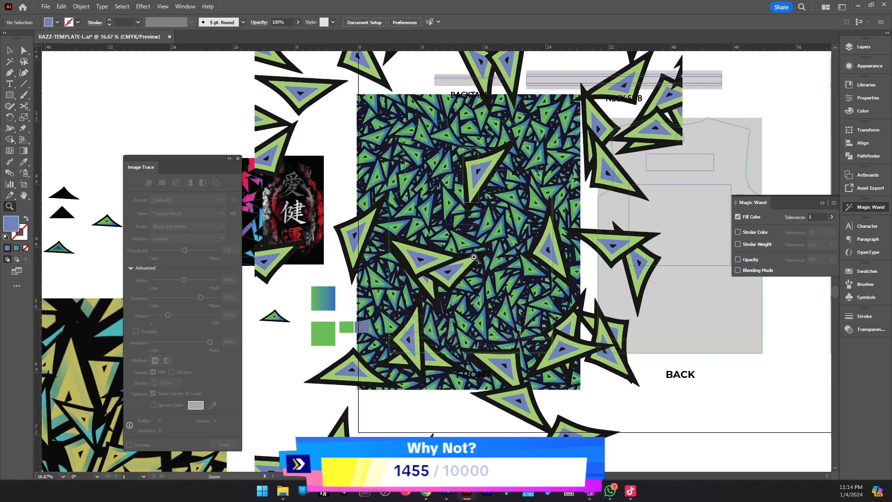
click(474, 258)
click(486, 261)
key(v)
drag(413, 319, 471, 319)
key(z)
click(436, 293)
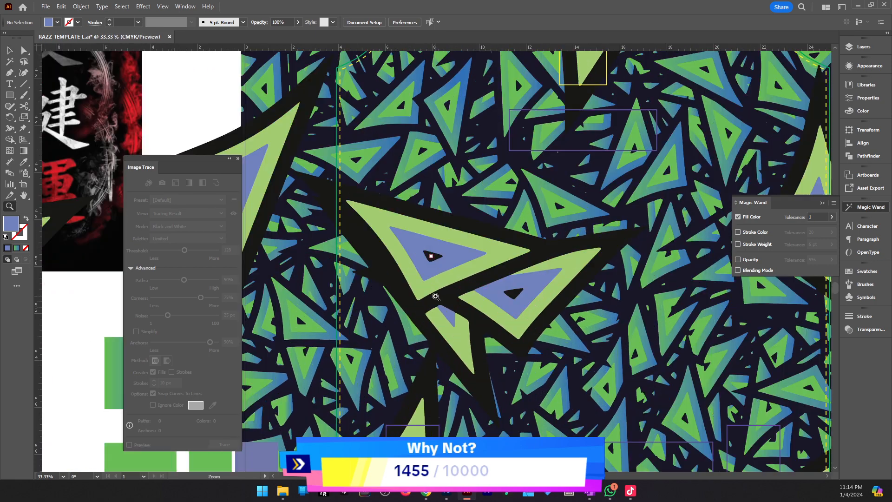
key(v)
click(447, 271)
key(z)
click(451, 261)
key(v)
double_click(453, 255)
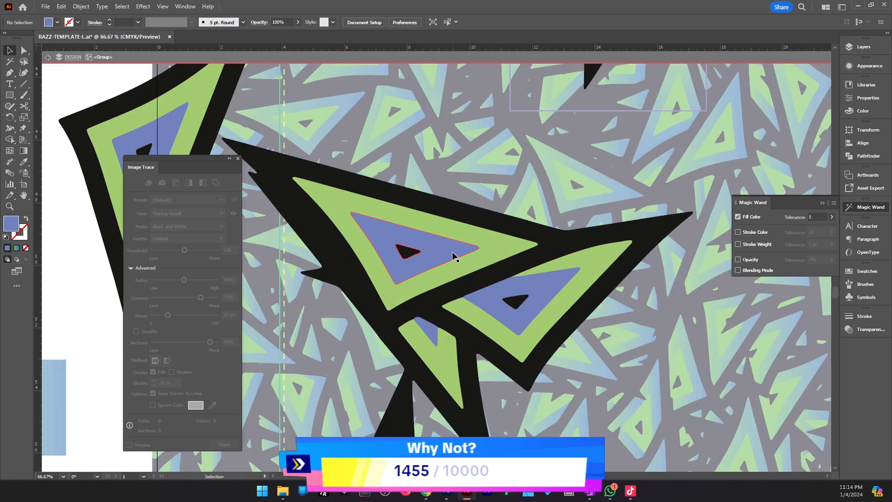
Select all inner blue triangles by fill color and recolor them with the green sampled from the small pattern.
key(y)
click(453, 254)
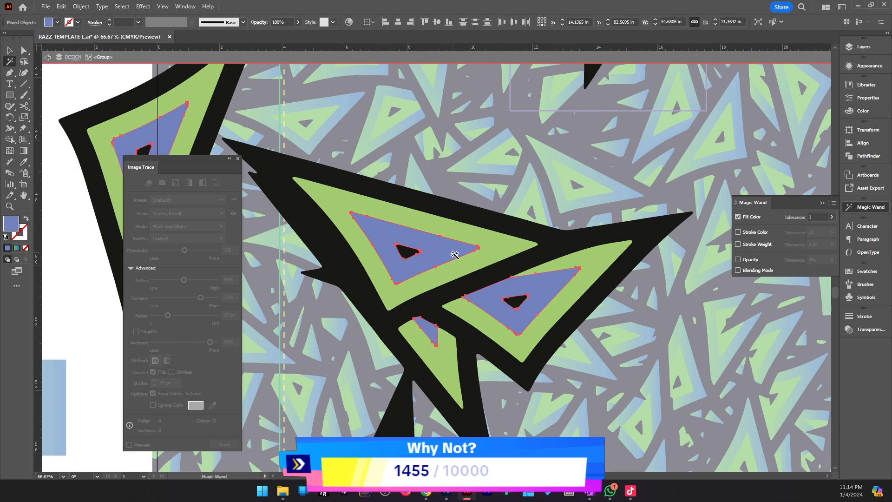
key(i)
click(603, 187)
key(v)
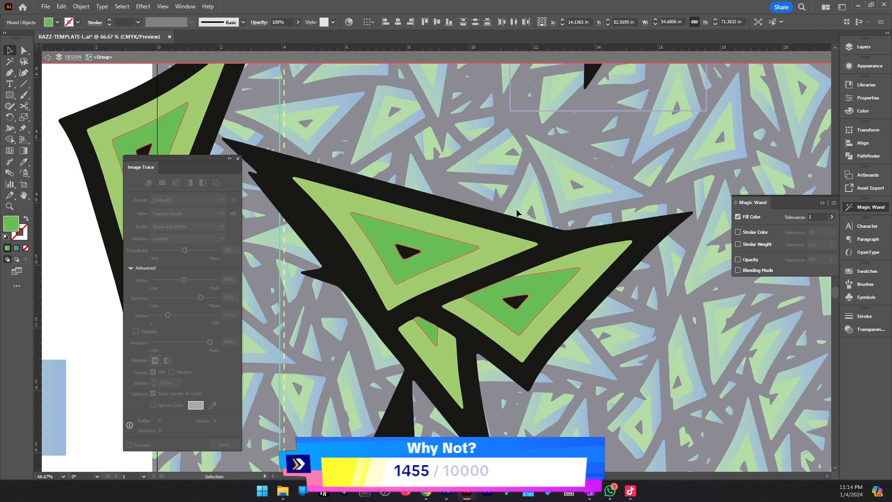
Select all light green outer shapes by fill color, apply the small pattern's green-to-blue gradient to them and exit isolation.
click(563, 209)
click(496, 248)
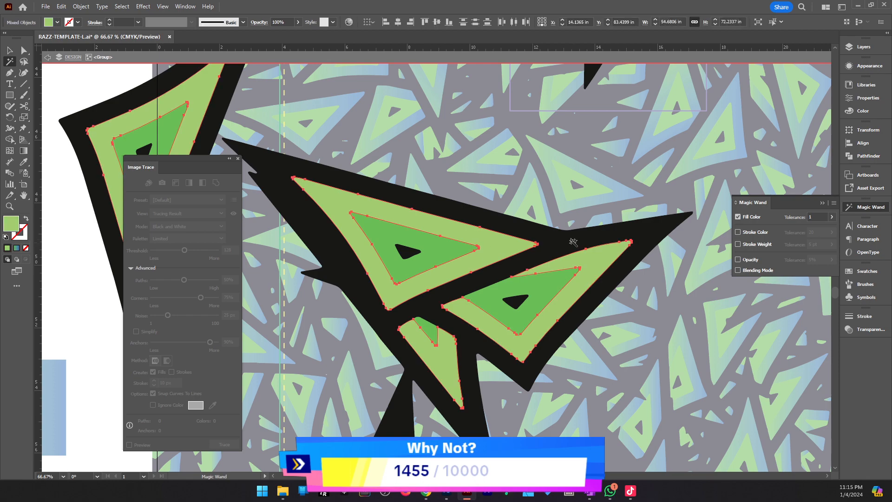
key(i)
click(630, 186)
key(v)
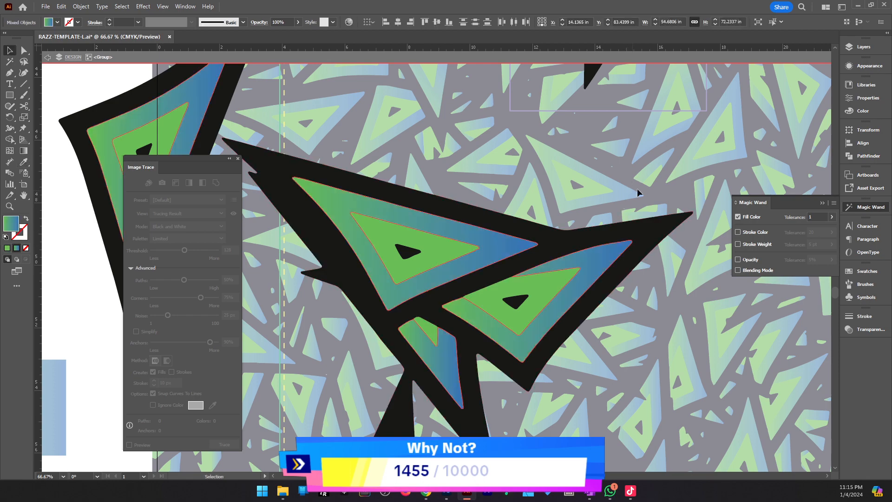
click(665, 191)
Examine how the recolored large triangles look over the small-triangle pattern on the front panel.
key(z)
alt+click(515, 236)
alt+click(515, 236)
alt+click(516, 236)
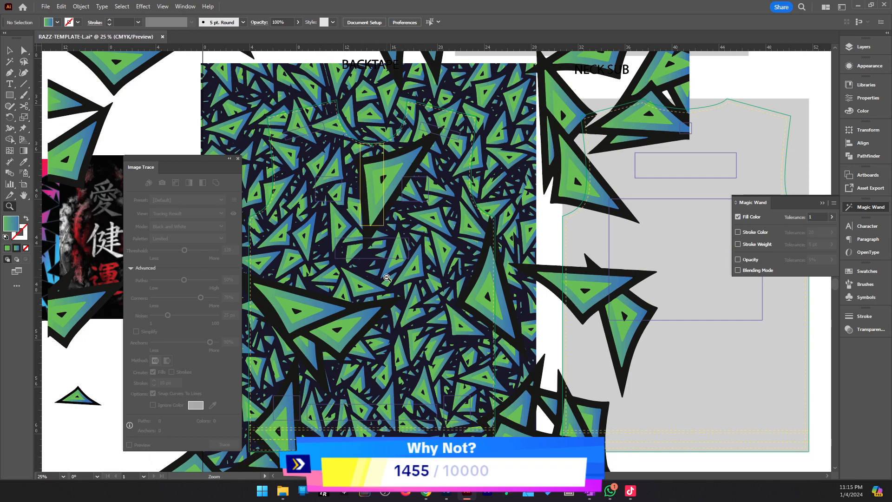
alt+click(646, 230)
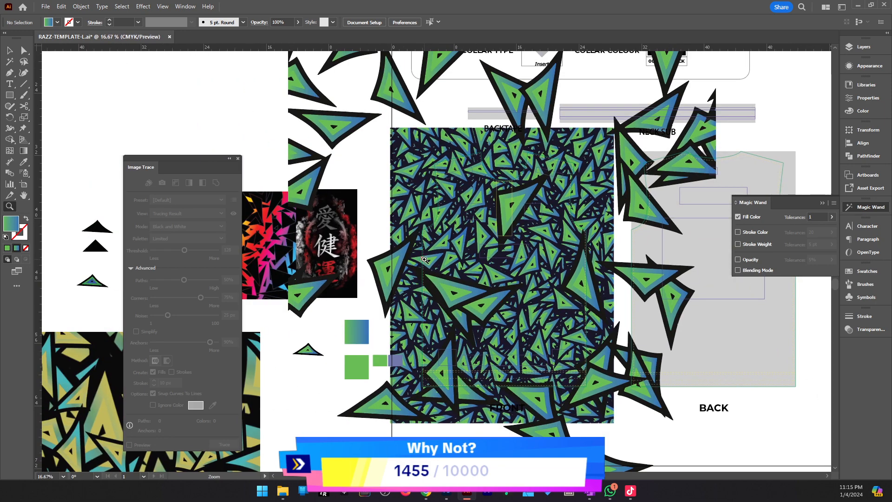
click(500, 301)
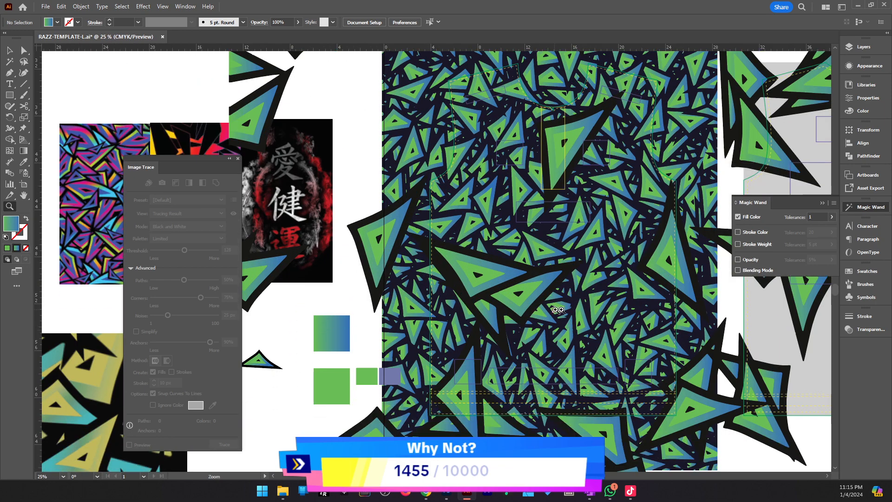
drag(557, 310, 397, 319)
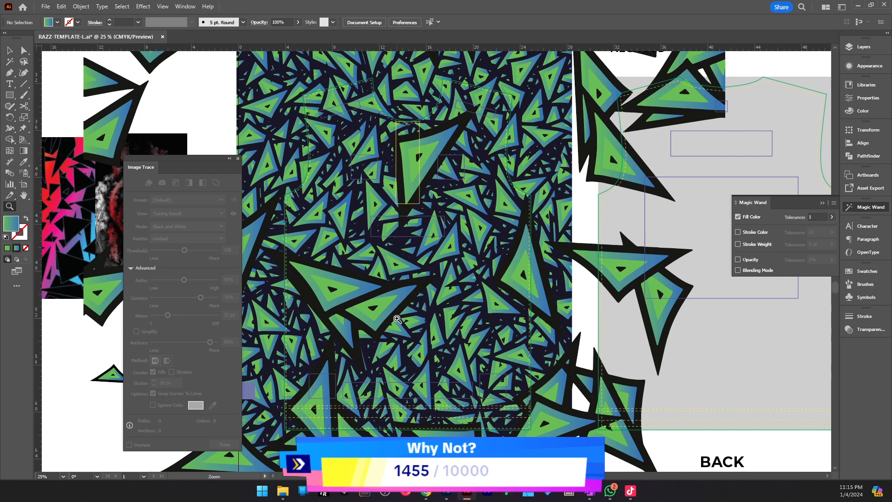
drag(413, 256, 546, 279)
alt+click(472, 282)
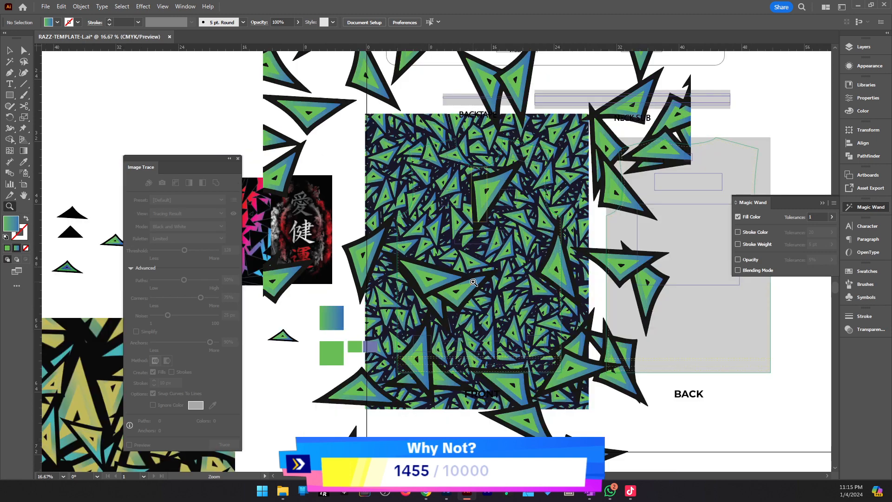
drag(472, 282, 499, 283)
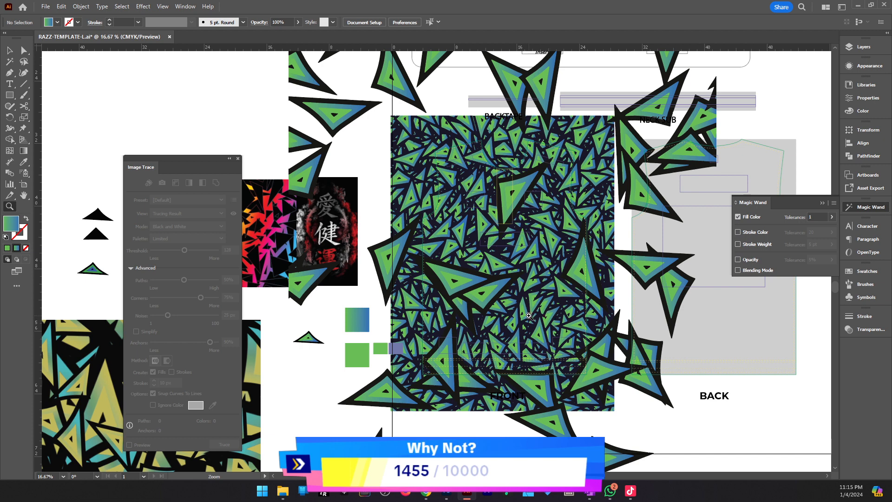
Copy the front panel's rectangle from the Design Box layer.
key(v)
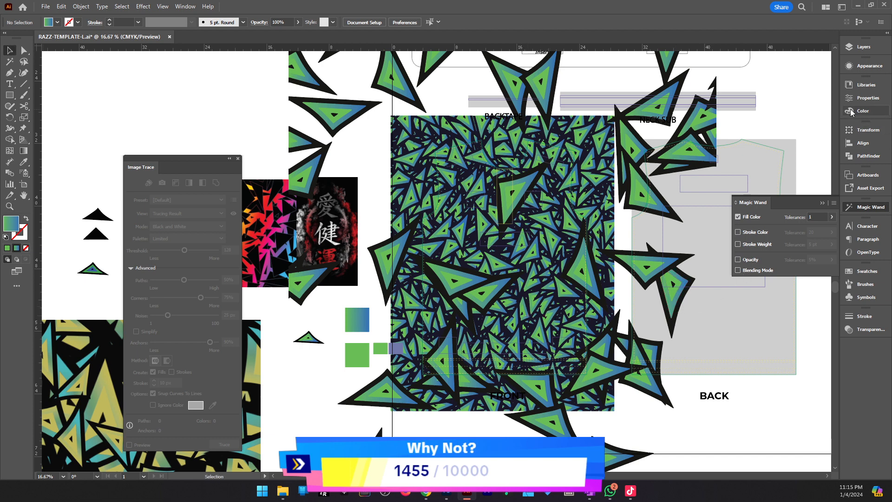
click(864, 49)
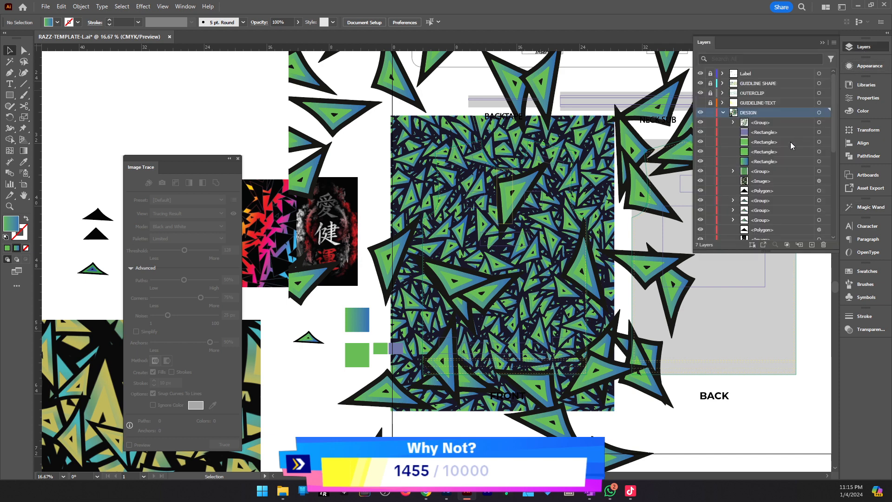
scroll(760, 212, down, 4)
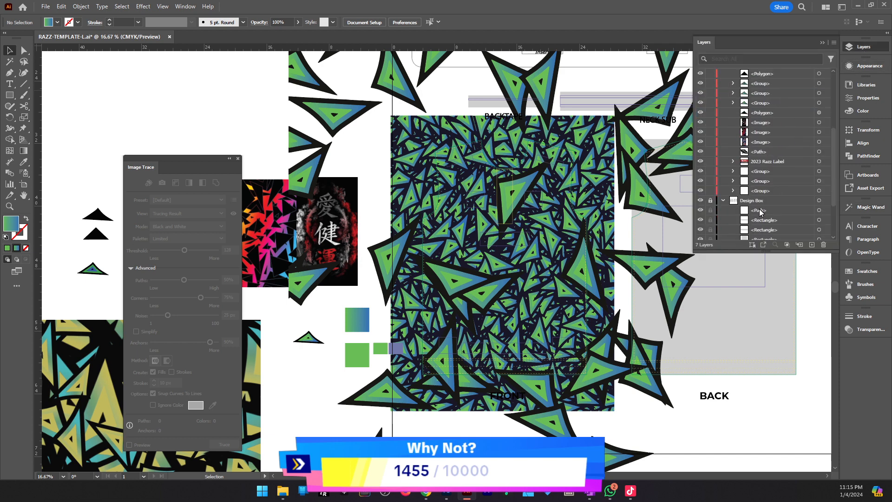
scroll(760, 212, down, 2)
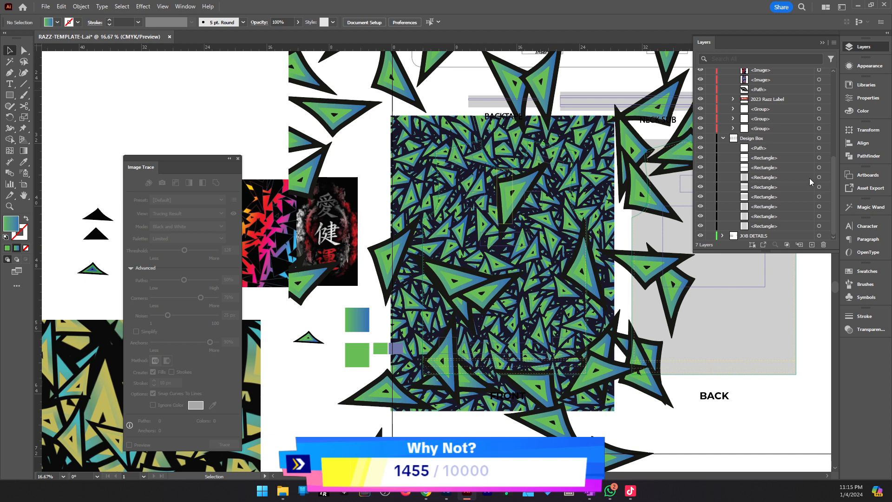
click(818, 226)
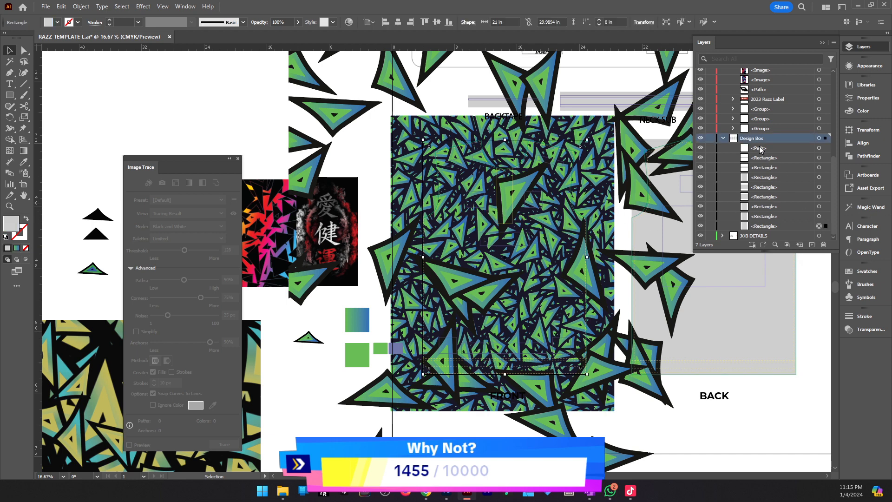
scroll(759, 149, up, 10)
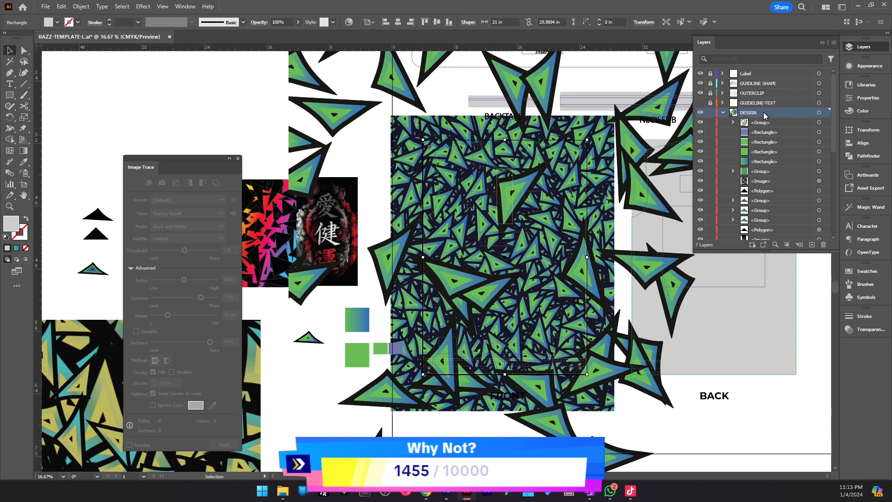
scroll(764, 120, down, 5)
scroll(768, 169, up, 5)
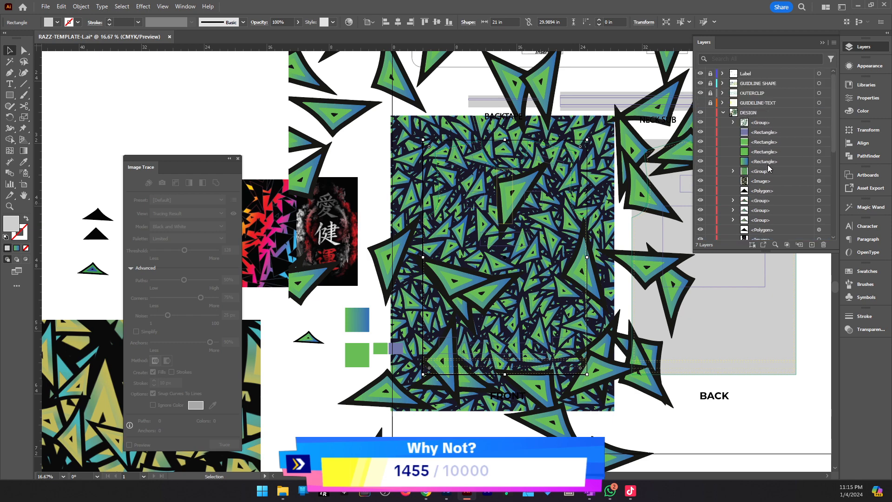
click(597, 87)
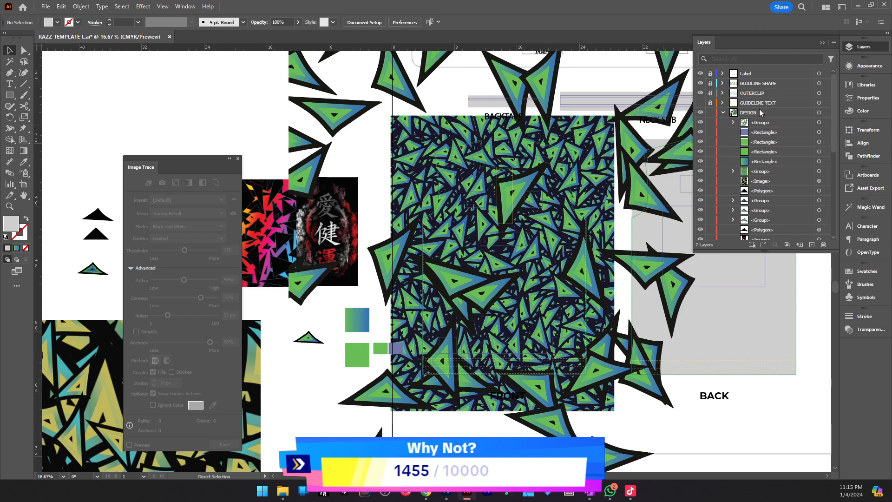
Paste the copied front panel rectangle in front, in the same place, within the DESIGN layer.
click(759, 112)
key(ctrl+f)
ctrl+alt+click(488, 233)
drag(459, 290, 511, 283)
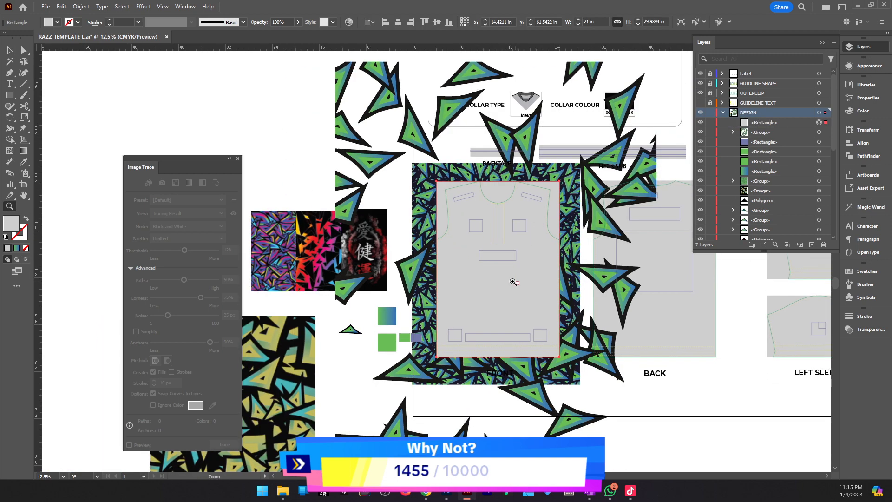
Select the small-triangle pattern together with the large triangle group and send both to the back of the DESIGN layer.
click(434, 201)
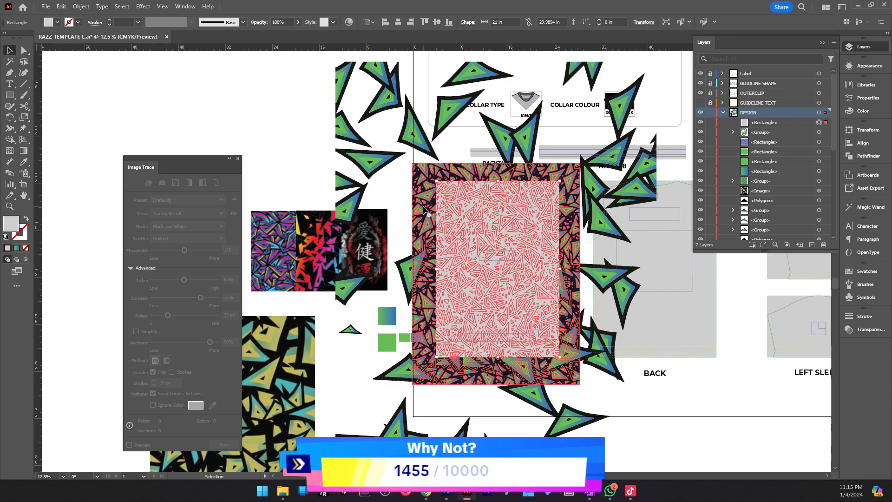
shift+click(403, 273)
key(ctrl+shift+[)
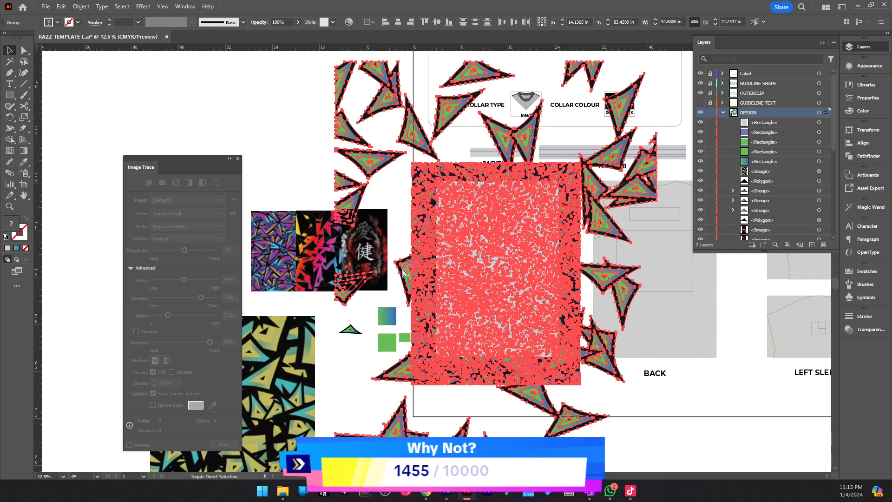
Clip the small-triangle pattern and the large triangle group together to the copied front panel rectangle with a clipping mask.
click(377, 246)
click(455, 244)
shift+click(409, 266)
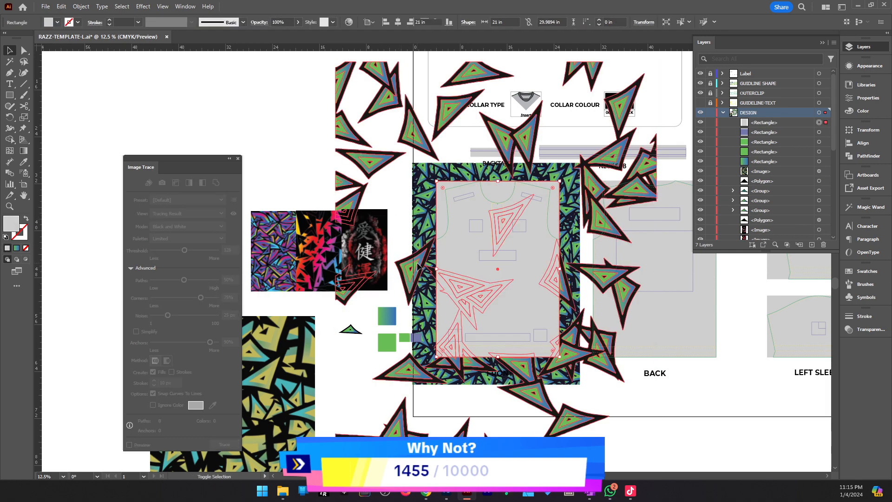
shift+click(424, 233)
right_click(424, 229)
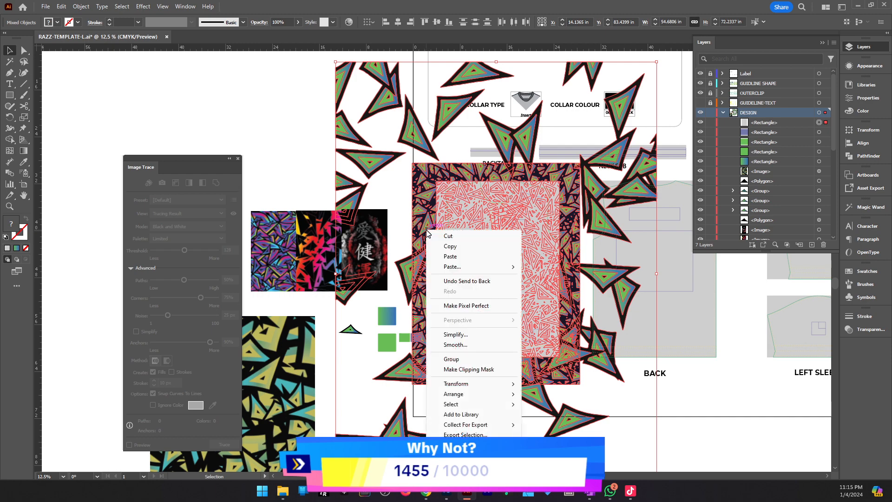
click(468, 368)
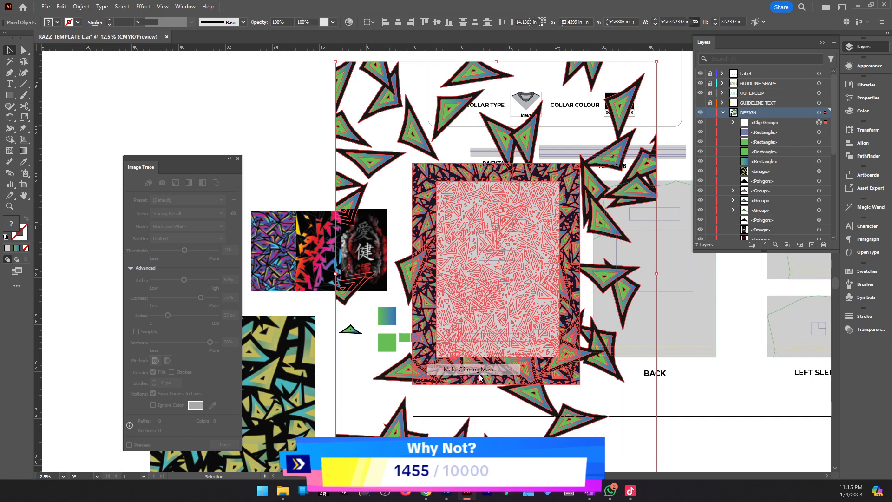
Send the front panel's clipped triangle artwork to the back of the DESIGN layer.
key(z)
click(549, 294)
key(v)
click(578, 304)
click(539, 294)
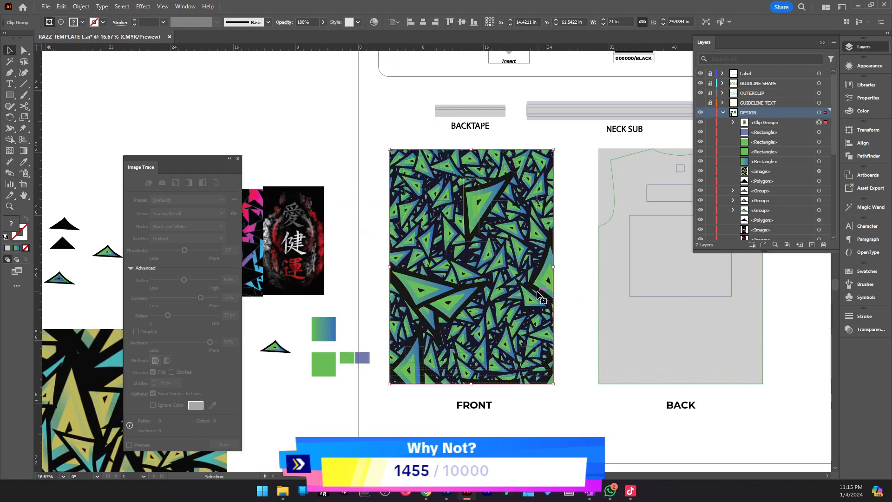
key(ctrl+shift+[)
Recolor the small black logo on the front panel's chest white by sampling the blank canvas.
key(z)
click(450, 222)
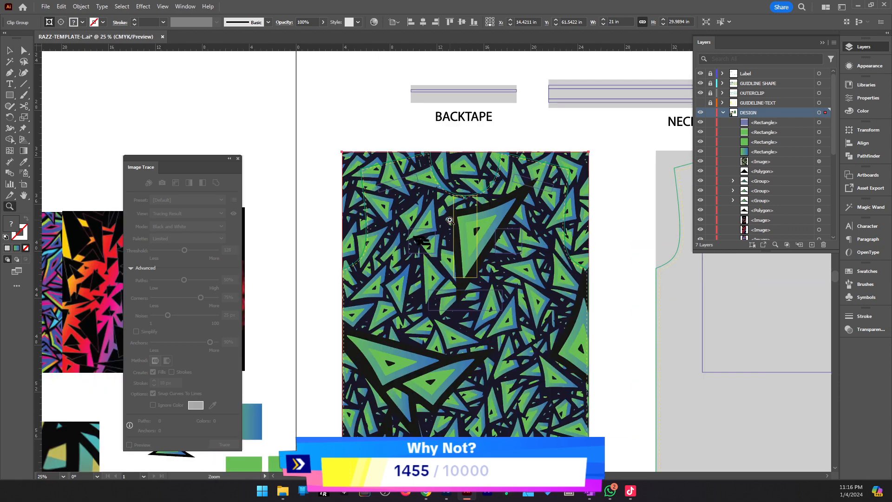
click(366, 246)
key(v)
click(511, 254)
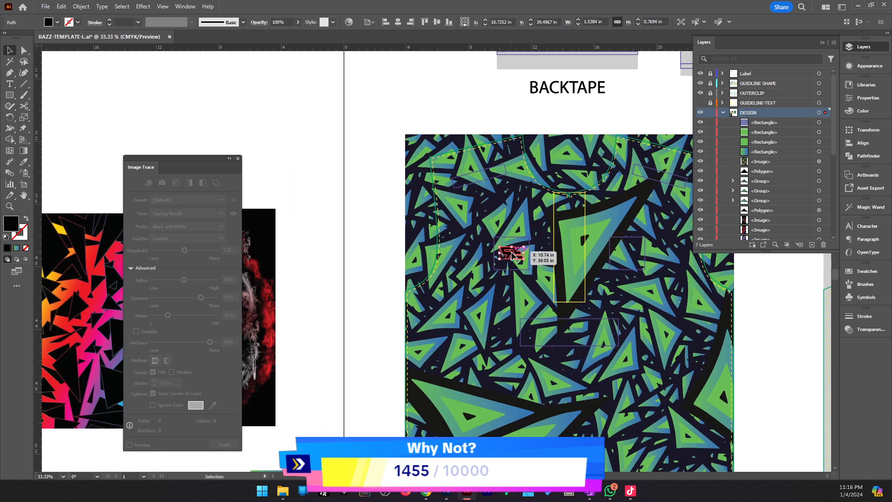
key(i)
click(320, 275)
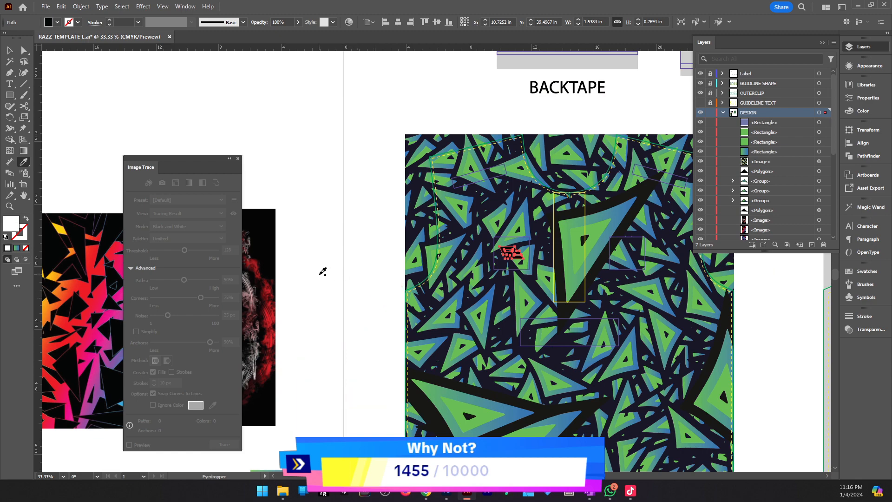
Examine the clipped triangle artwork on the front panel up close and as a whole, along with the logo and label.
key(v)
key(z)
alt+click(529, 297)
alt+click(514, 297)
key(v)
click(538, 359)
key(z)
drag(362, 304, 449, 300)
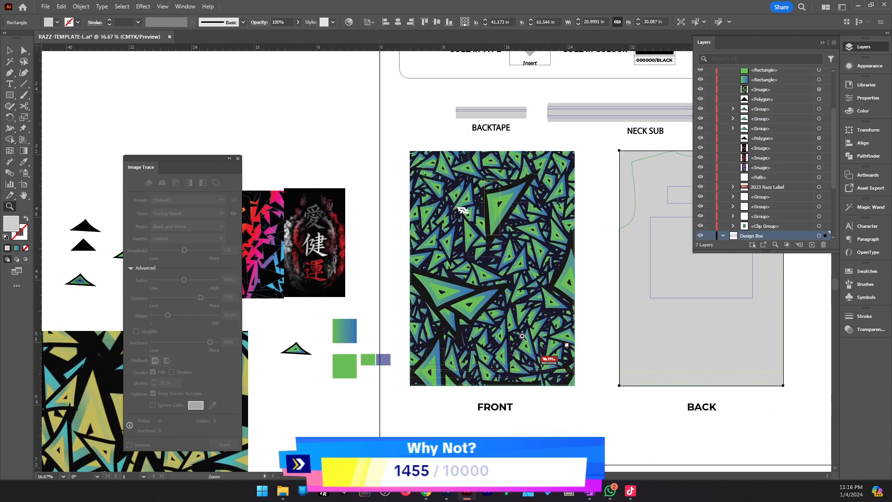
click(449, 300)
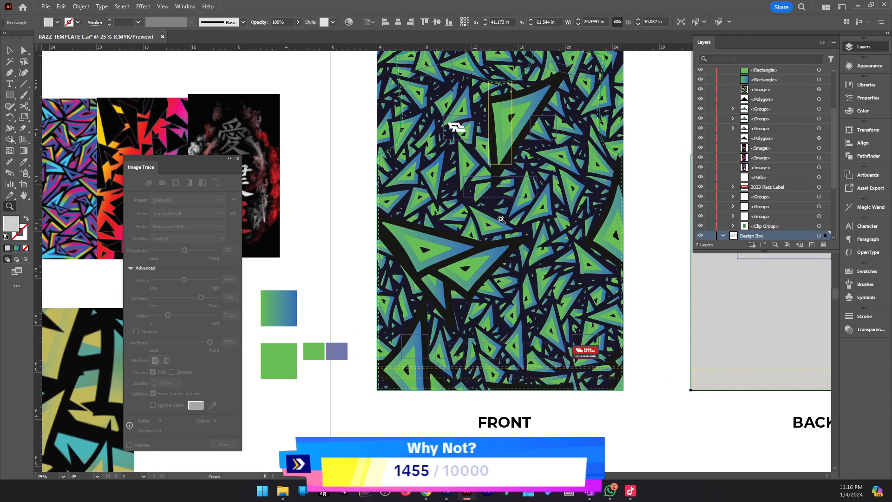
drag(483, 259, 519, 262)
drag(487, 231, 559, 227)
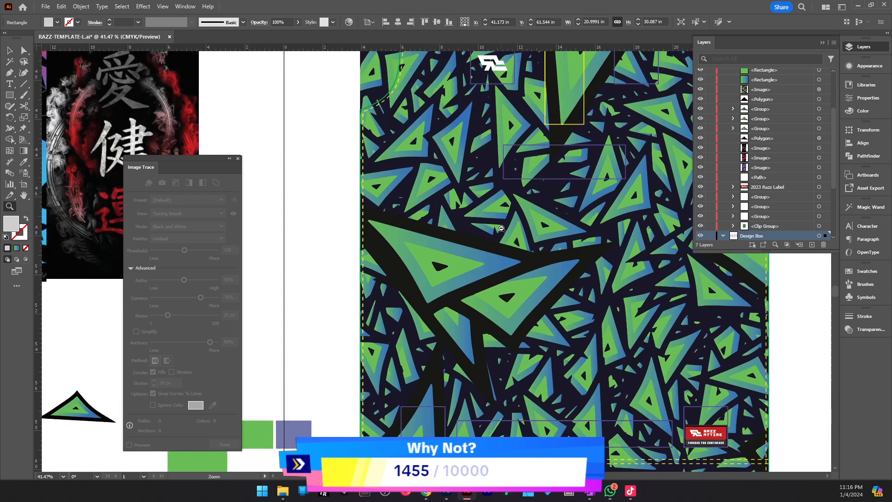
drag(503, 230, 431, 242)
drag(501, 250, 454, 318)
key(v)
click(603, 305)
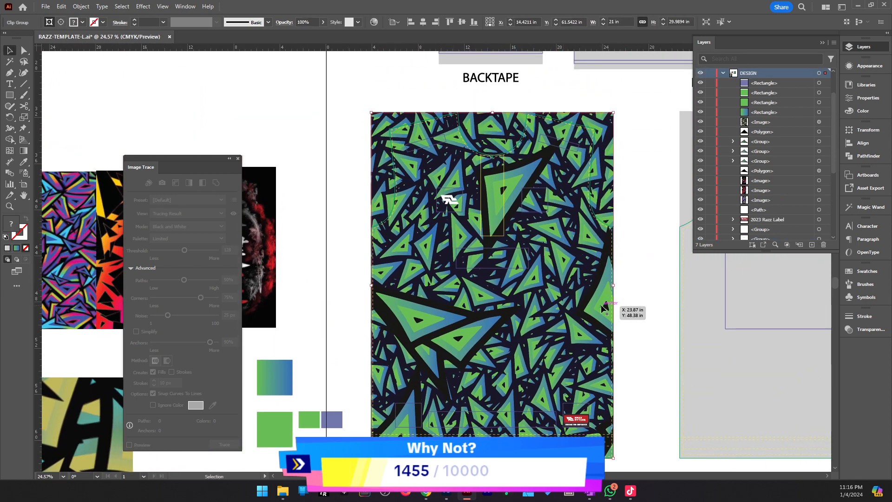
drag(578, 279, 556, 233)
scroll(559, 237, up, 1)
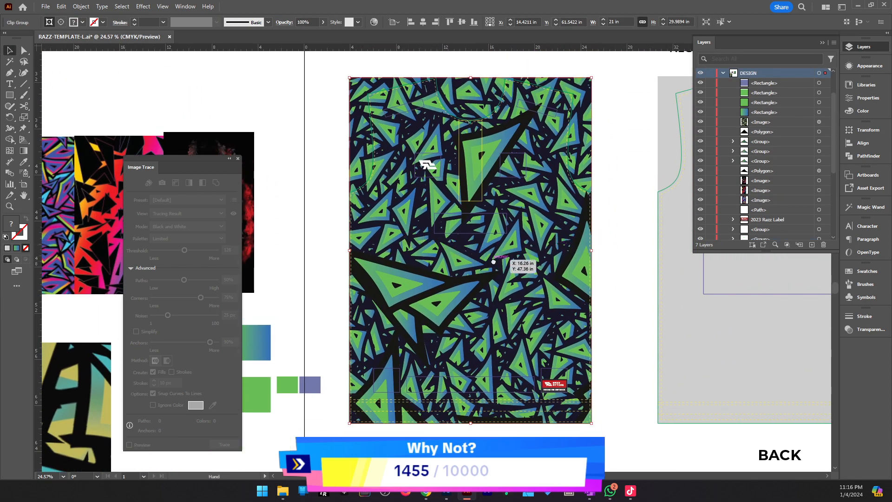
scroll(494, 266, left, 2)
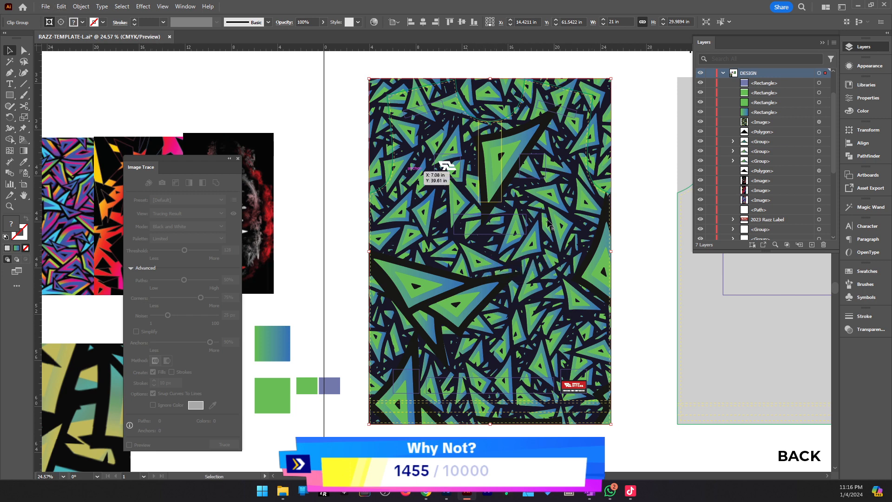
click(655, 268)
drag(608, 274, 654, 281)
key(ctrl+z)
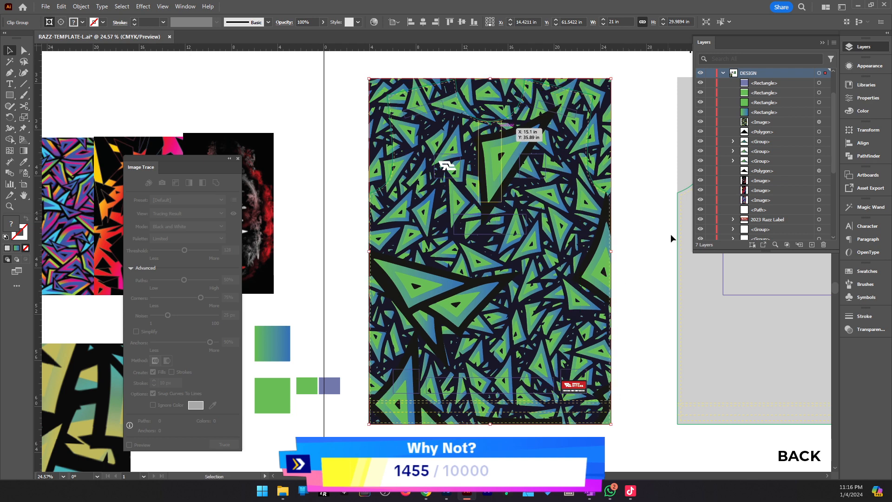
Open Recolor Artwork for the front panel's clipped triangle artwork and collapse the layer list covering its color settings.
click(62, 7)
click(260, 183)
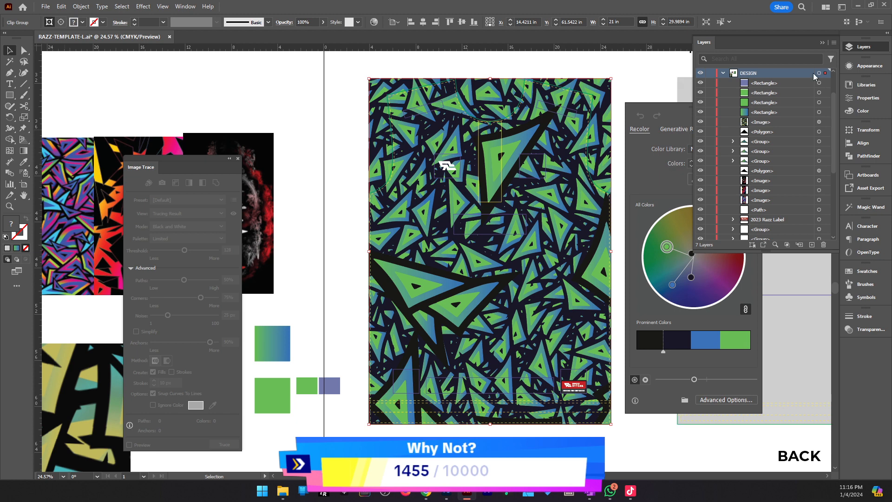
click(820, 43)
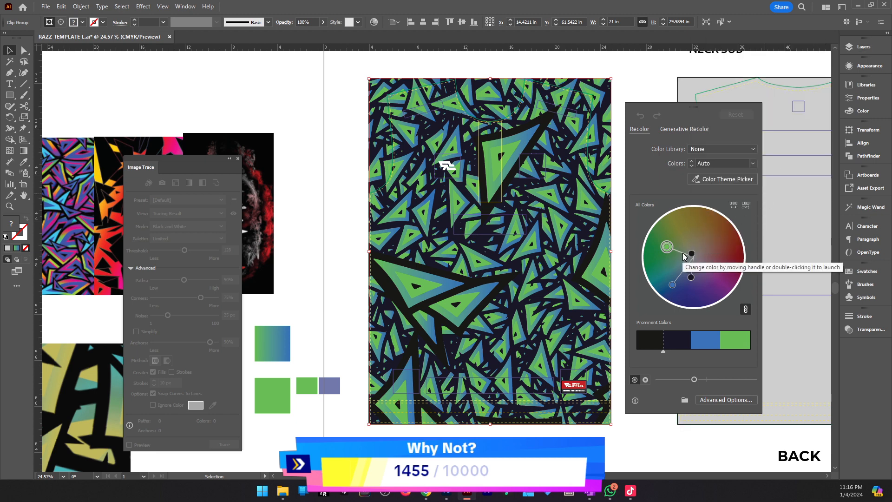
Reset the trial color shift on the front pattern and open the advanced Recolor Artwork options beside the artwork.
drag(683, 253, 686, 270)
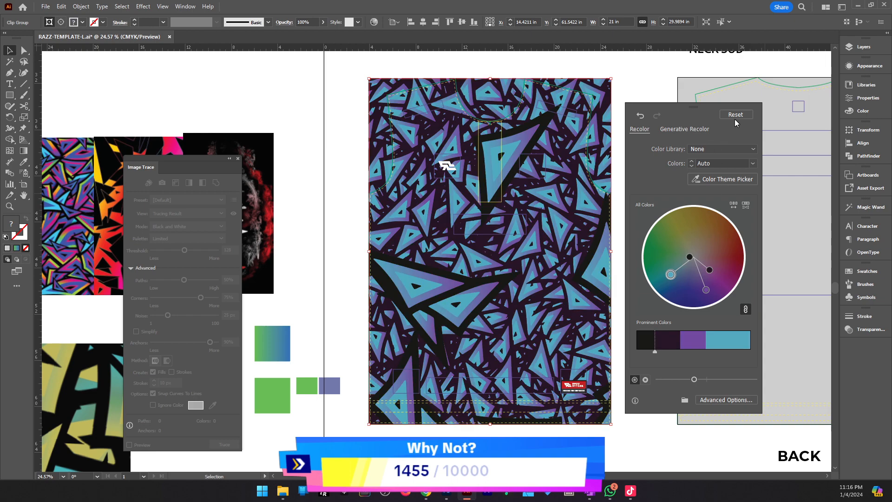
click(726, 400)
drag(410, 102, 190, 130)
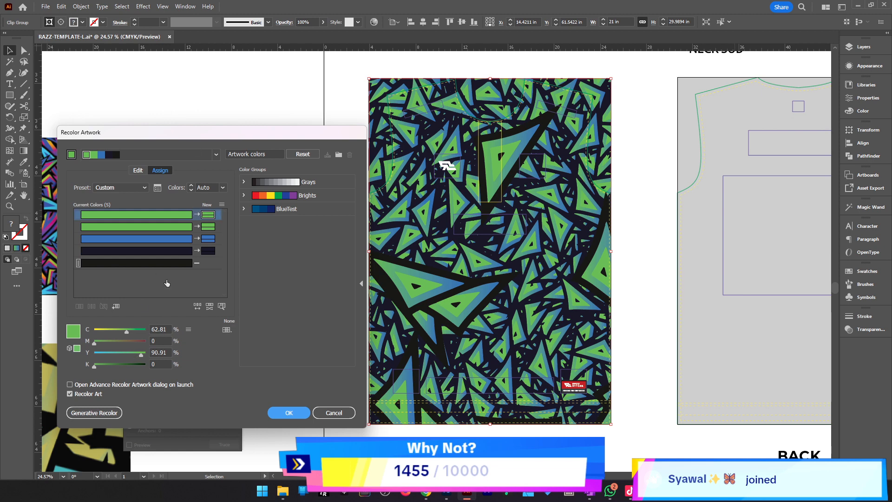
Check the replacement colors of both green rows in the Color Picker.
double_click(208, 214)
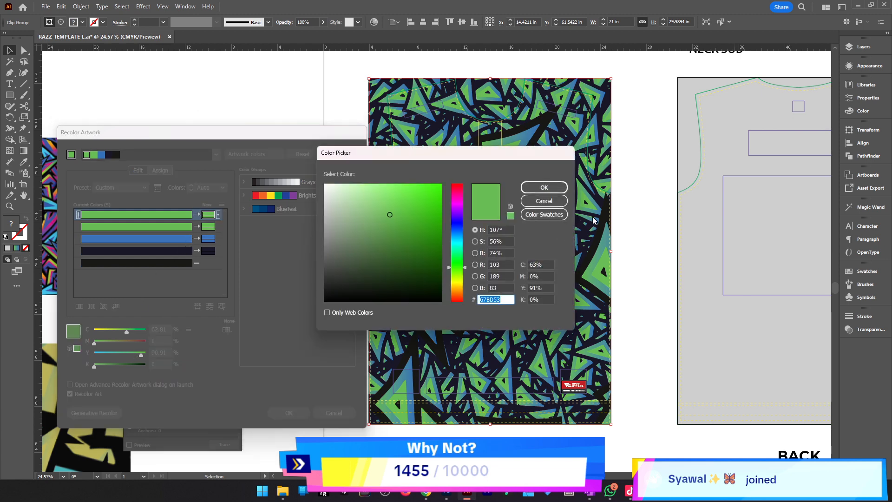
click(543, 187)
click(205, 226)
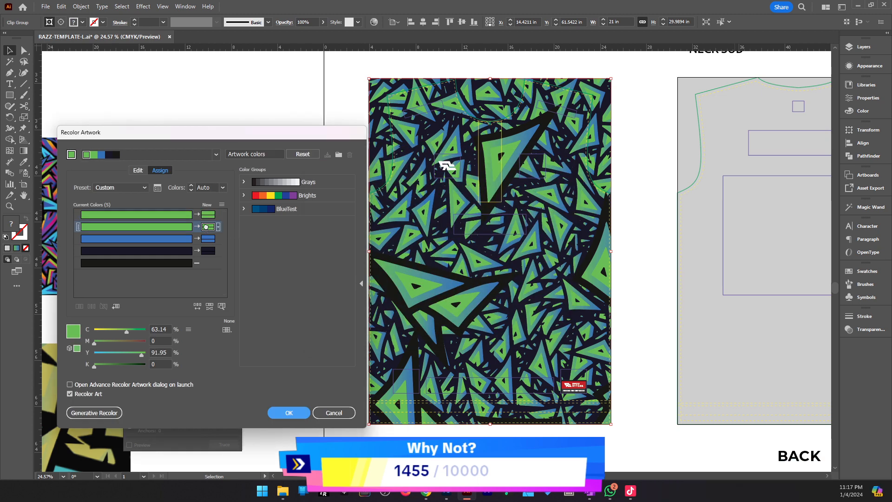
double_click(206, 227)
click(542, 188)
click(208, 215)
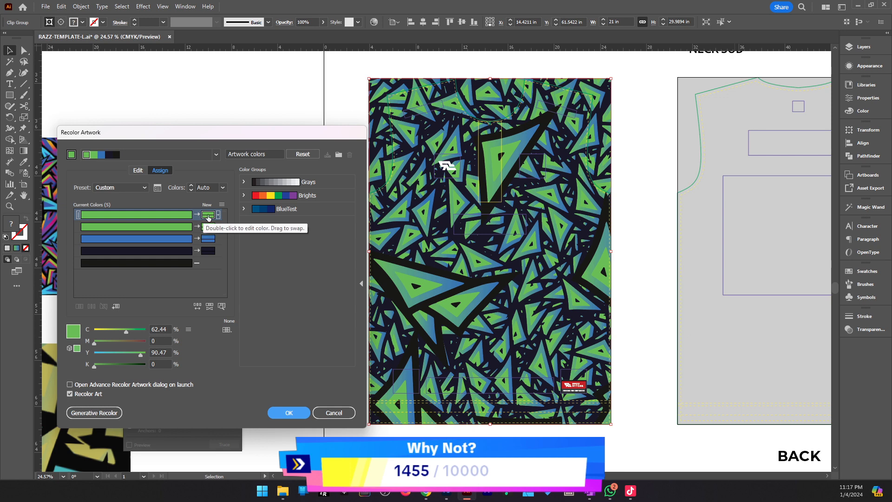
Set the blue replacement color's magenta to 74% and its black to 16%.
click(209, 240)
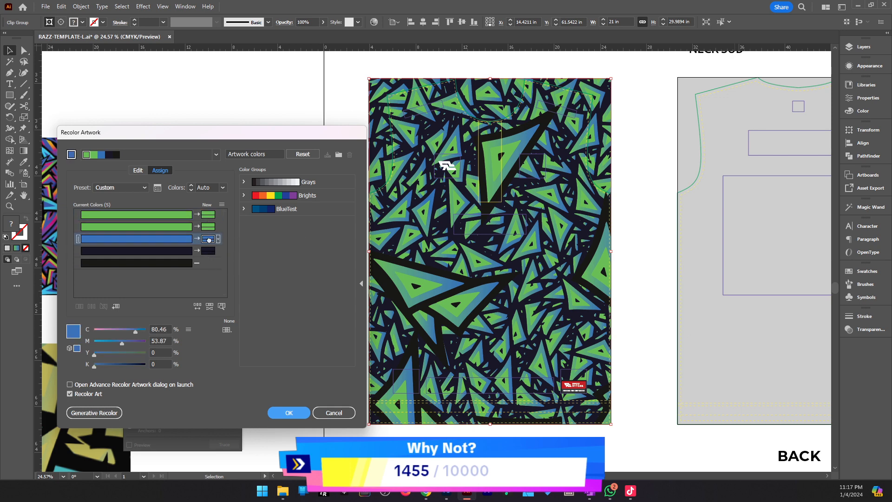
mouse_move(122, 342)
mouse_down()
mouse_move(114, 342)
mouse_move(129, 342)
mouse_up()
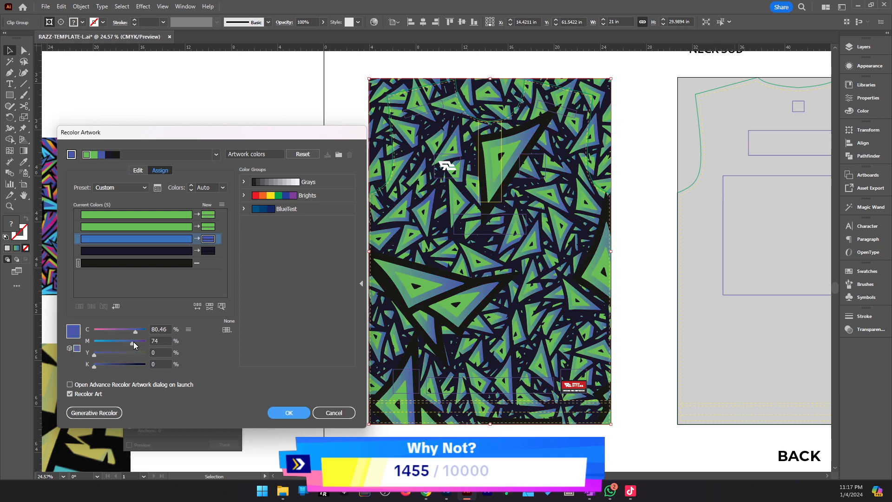
drag(94, 365, 100, 366)
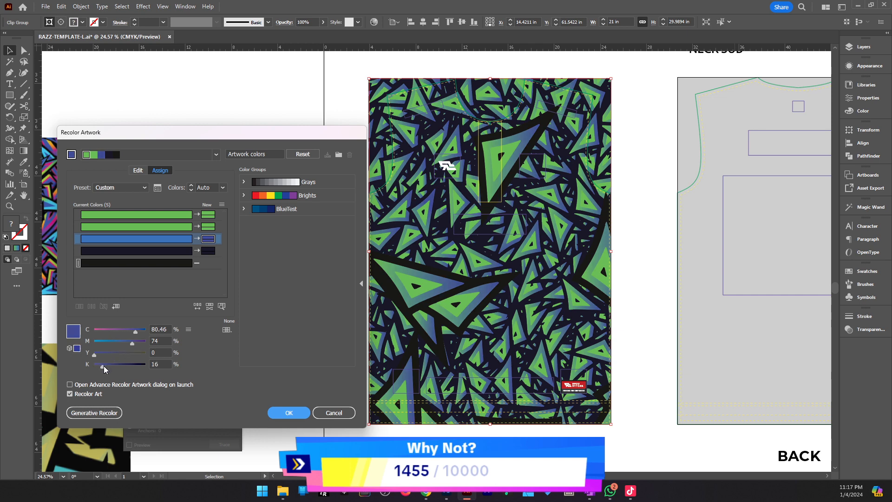
Set the cyan of both green replacement colors to 51%.
click(176, 226)
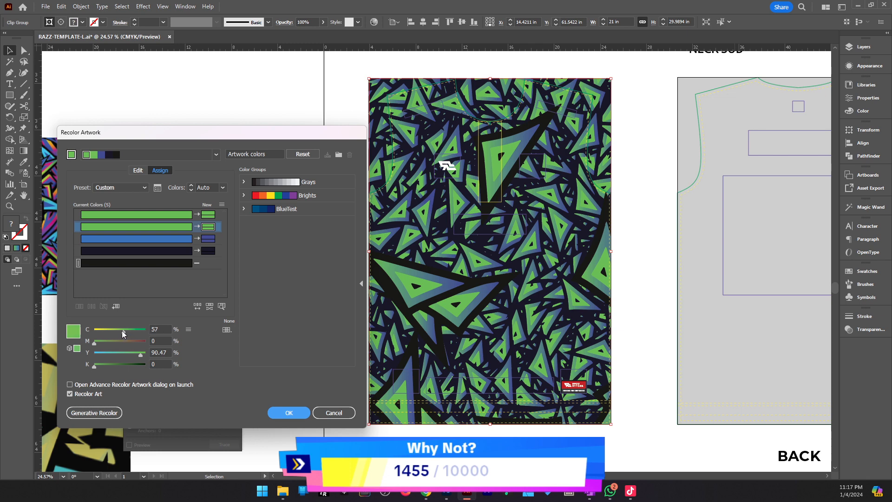
drag(120, 333, 121, 333)
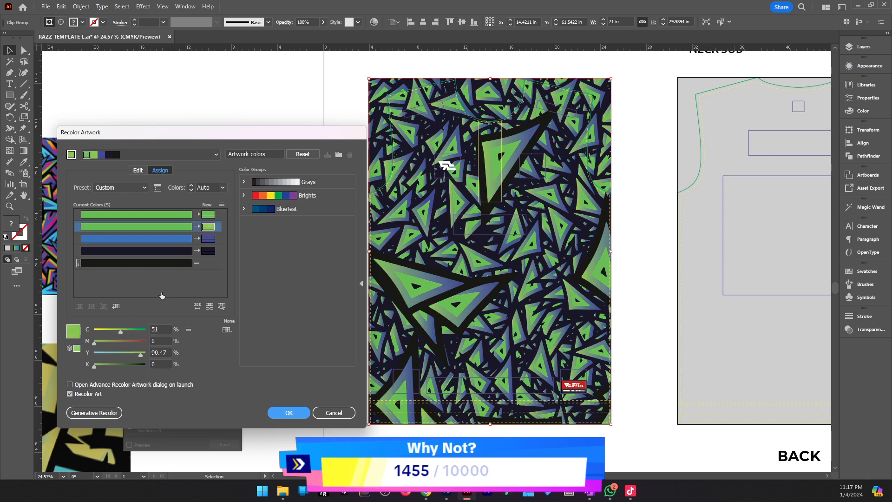
click(159, 328)
click(177, 214)
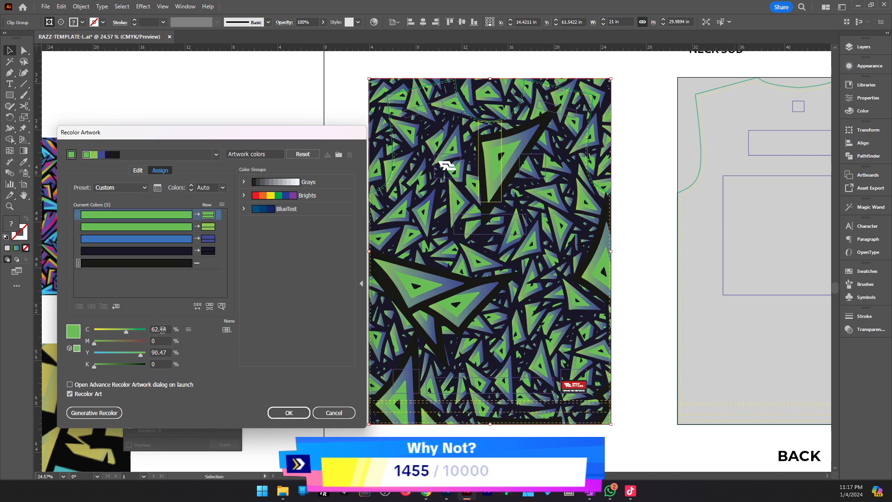
drag(168, 329, 132, 329)
text(51)
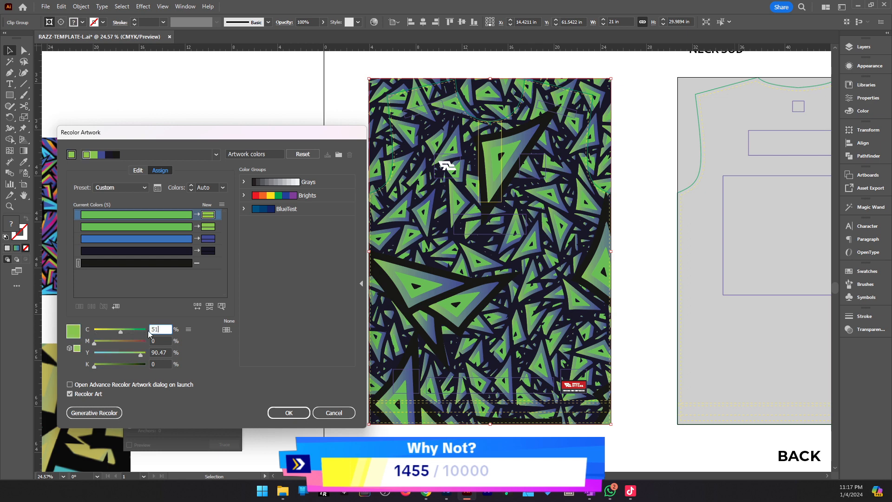
click(238, 368)
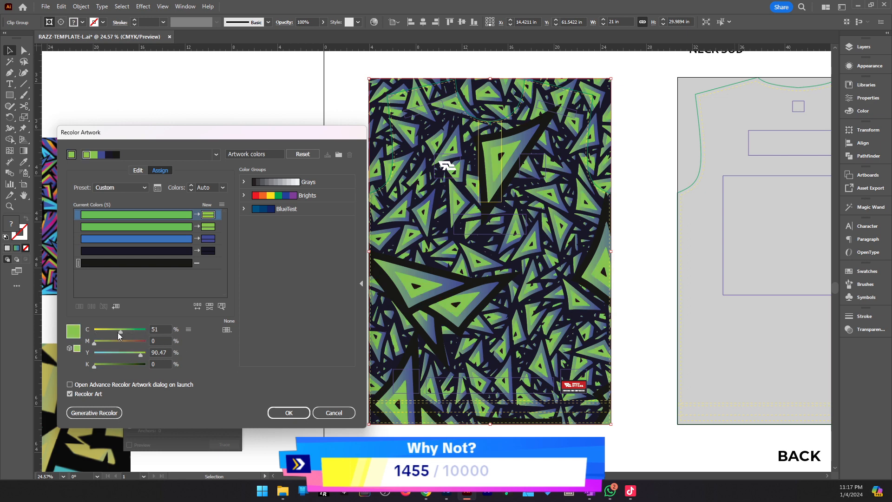
Try 28% cyan on the first green, and set the cyan of both green replacement colors to 70%.
drag(121, 333, 107, 332)
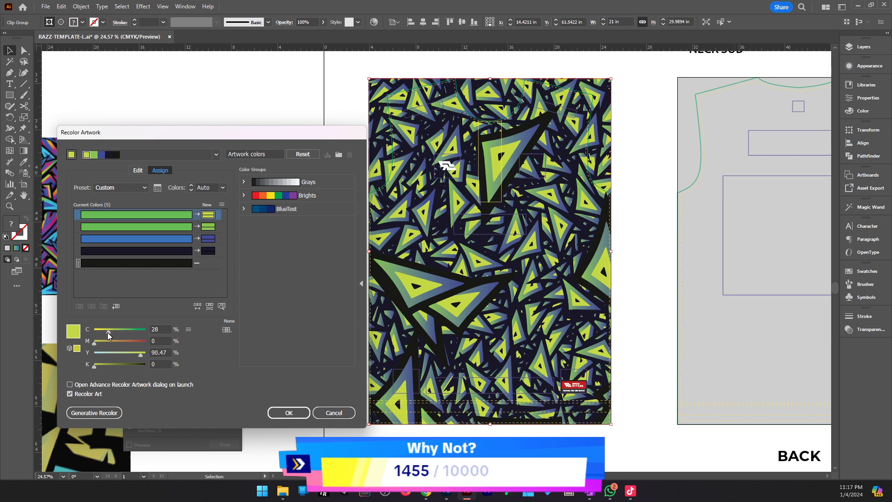
drag(108, 335, 129, 333)
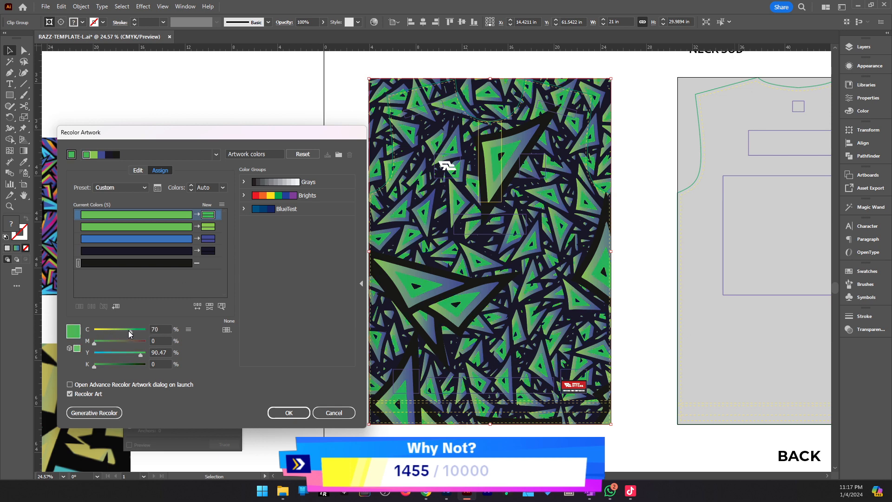
click(204, 228)
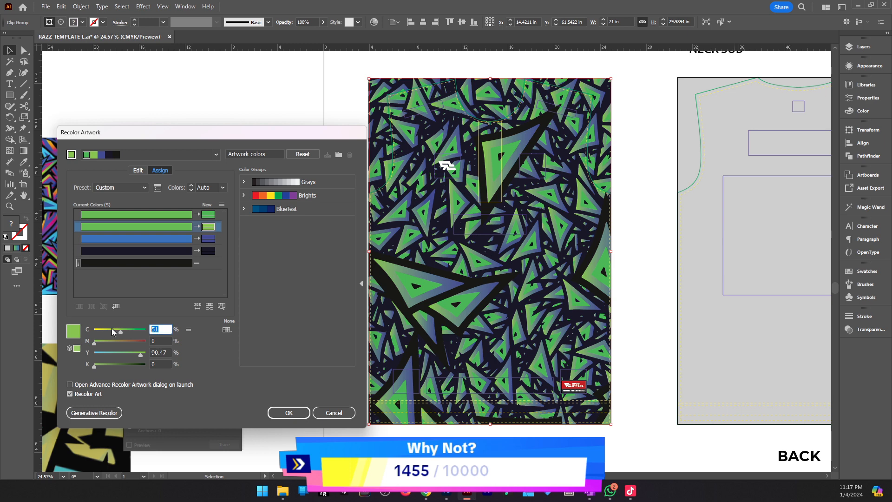
text(70)
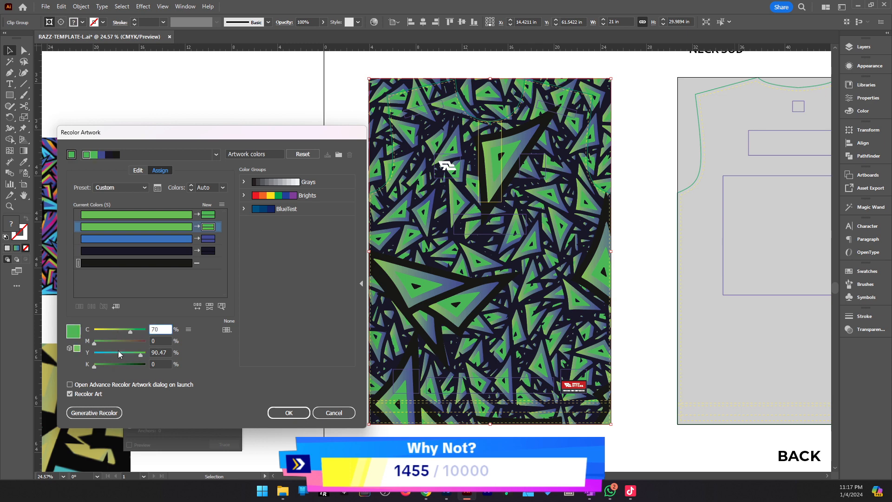
click(154, 352)
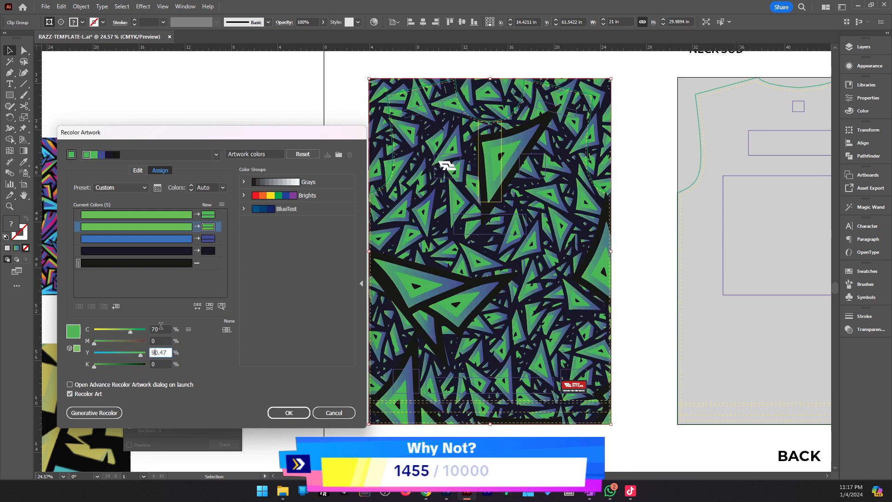
Darken the blue with 69% magenta and more black, raise the navy's black to slightly under 90%, and apply the recolor.
click(78, 238)
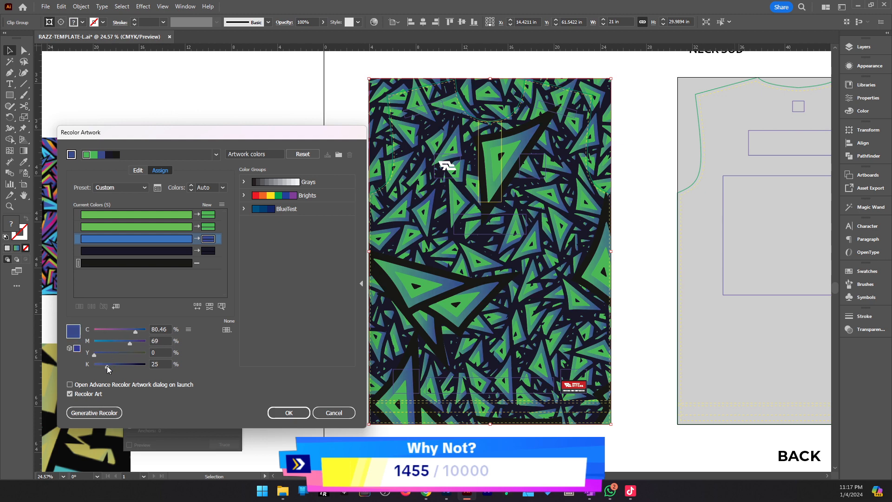
drag(107, 365, 116, 363)
click(210, 252)
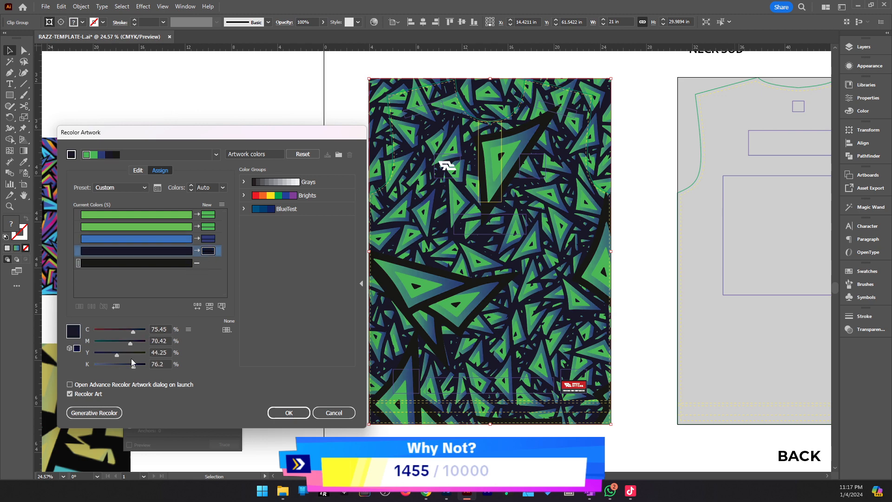
drag(134, 366, 139, 367)
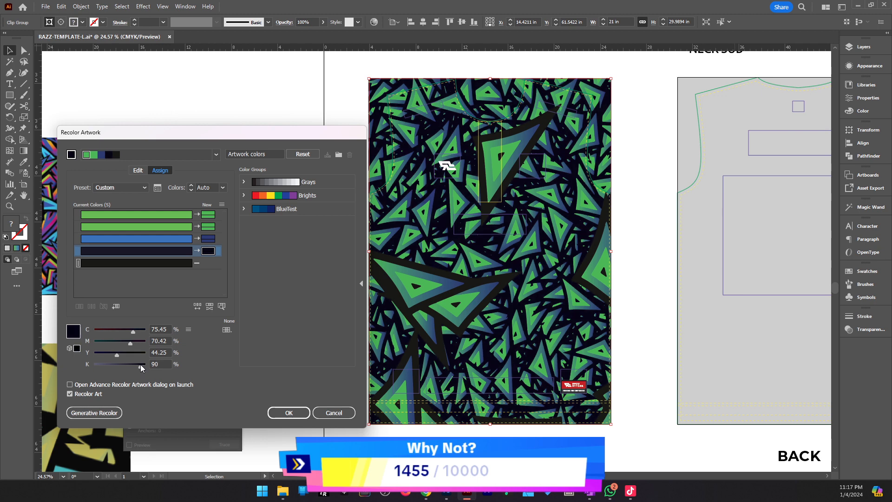
drag(141, 368, 138, 366)
click(289, 413)
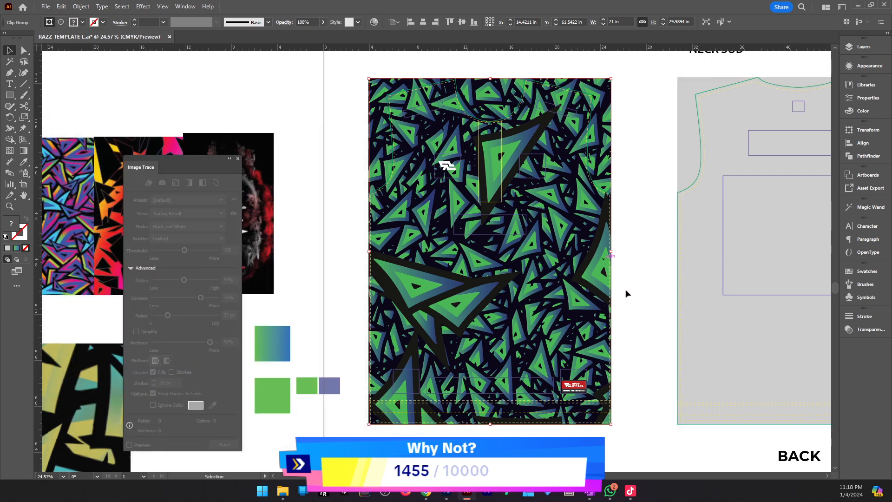
Inside the pattern's clipping group, select all near-black outline shapes by matching fill and give them the dark navy background color.
click(644, 301)
key(z)
click(391, 302)
click(502, 211)
key(v)
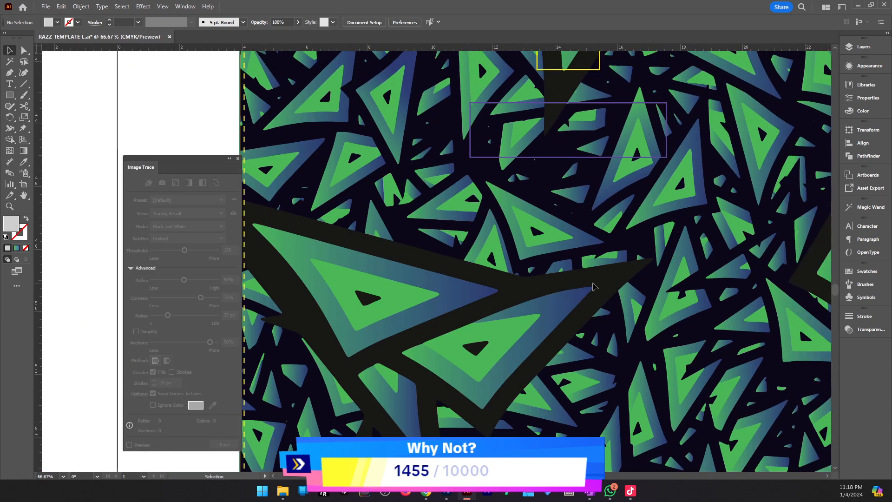
double_click(593, 285)
key(y)
click(594, 286)
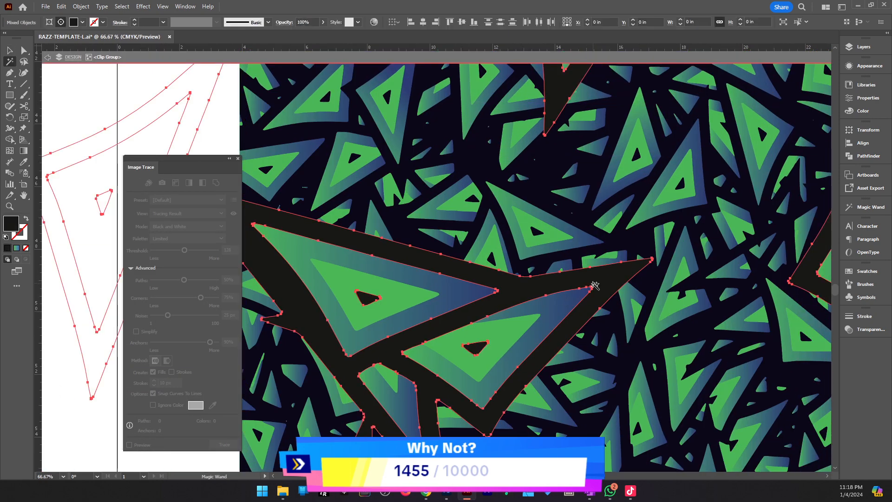
key(i)
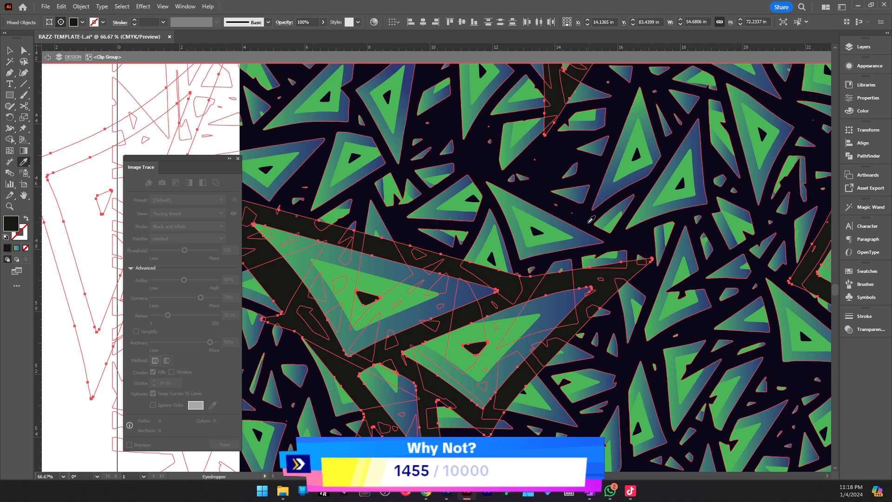
click(589, 223)
Exit the clipping group's isolation mode and leave the recolored front pattern deselected.
key(v)
key(z)
alt+click(529, 261)
alt+click(529, 261)
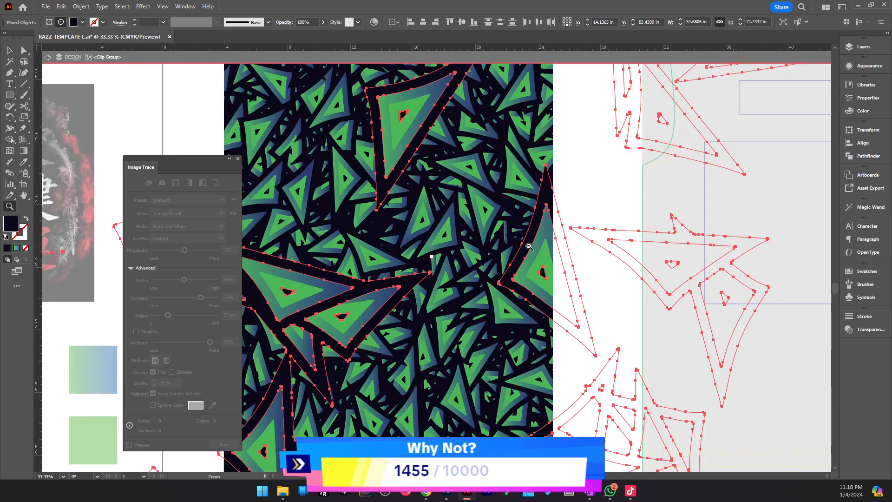
alt+click(528, 261)
key(v)
double_click(487, 194)
double_click(623, 297)
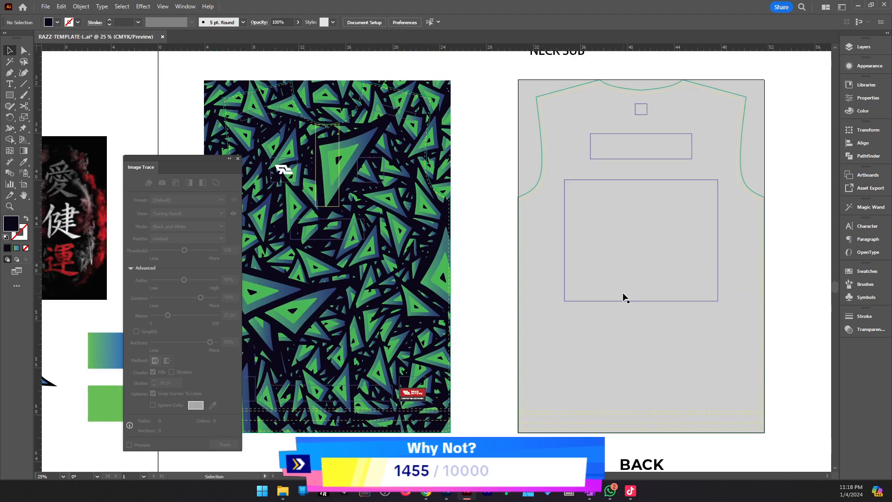
Examine the colorful reference pattern images up close to compare them with the recolored front panel.
drag(512, 332, 635, 333)
key(z)
alt+click(441, 292)
drag(440, 291, 630, 281)
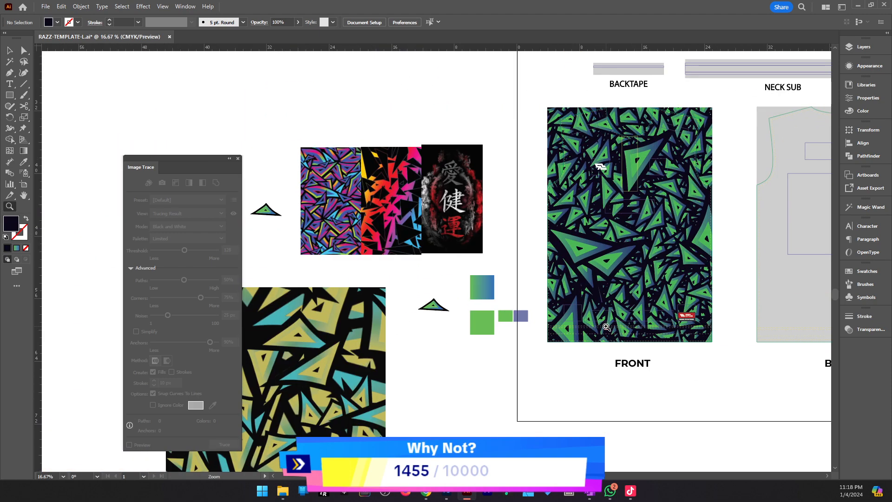
drag(340, 222, 415, 232)
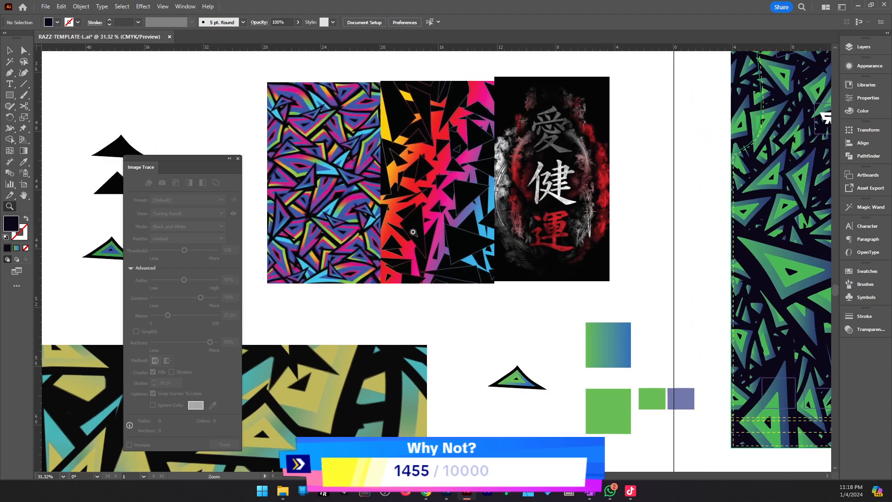
drag(590, 325, 646, 330)
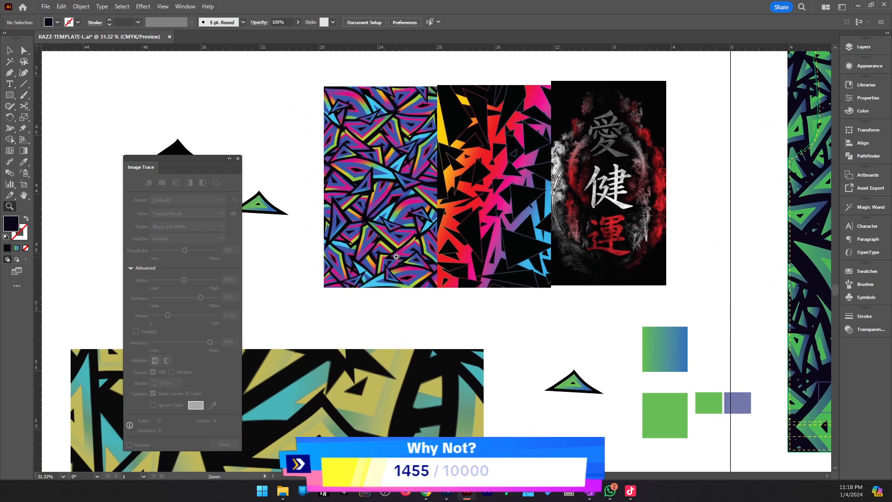
drag(397, 257, 467, 251)
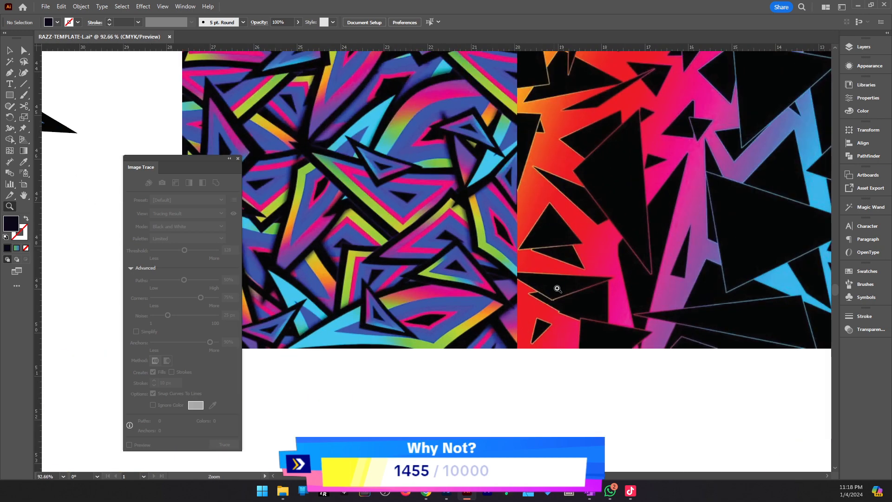
scroll(572, 286, right, 10)
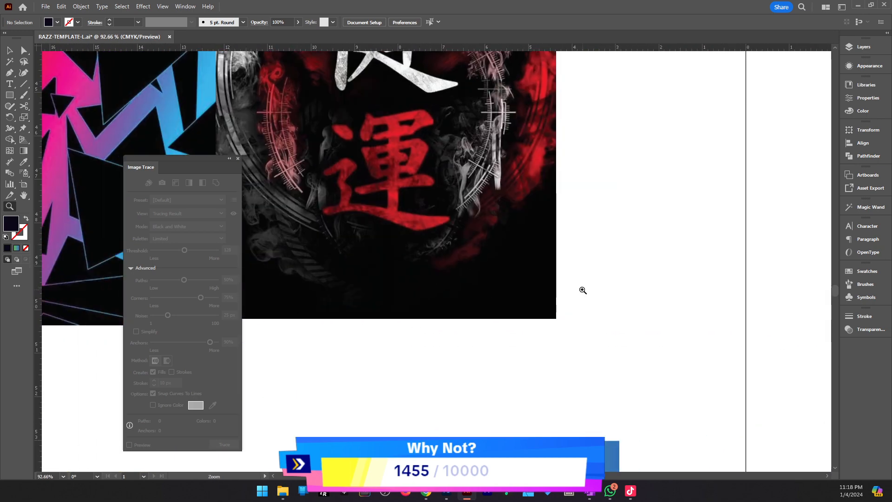
alt+click(582, 290)
alt+click(586, 294)
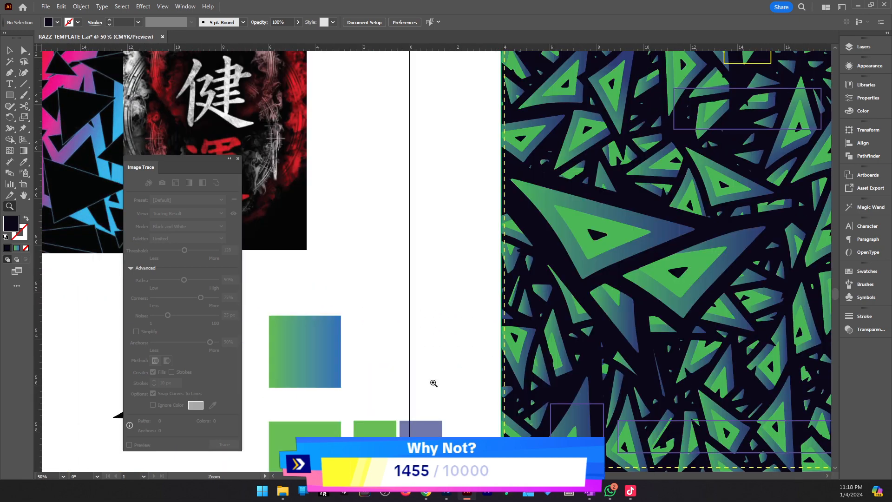
drag(315, 345, 395, 331)
key(v)
click(395, 329)
drag(476, 374, 653, 404)
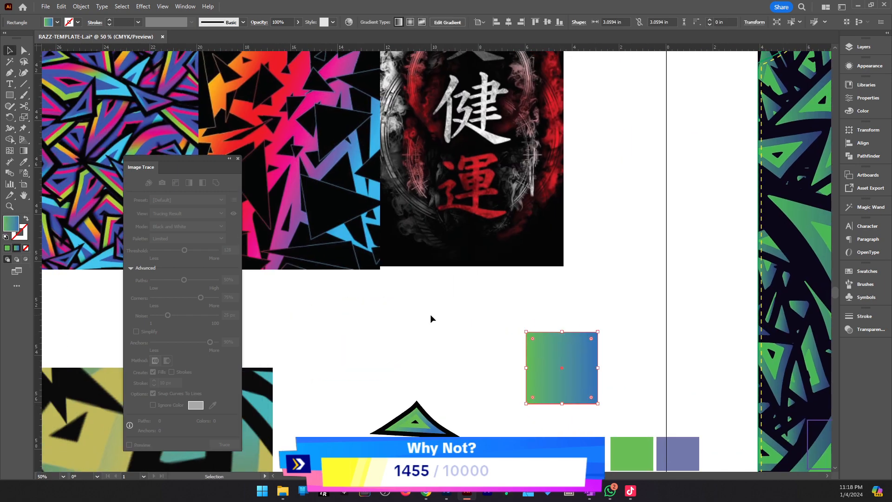
click(430, 314)
key(z)
alt+click(539, 298)
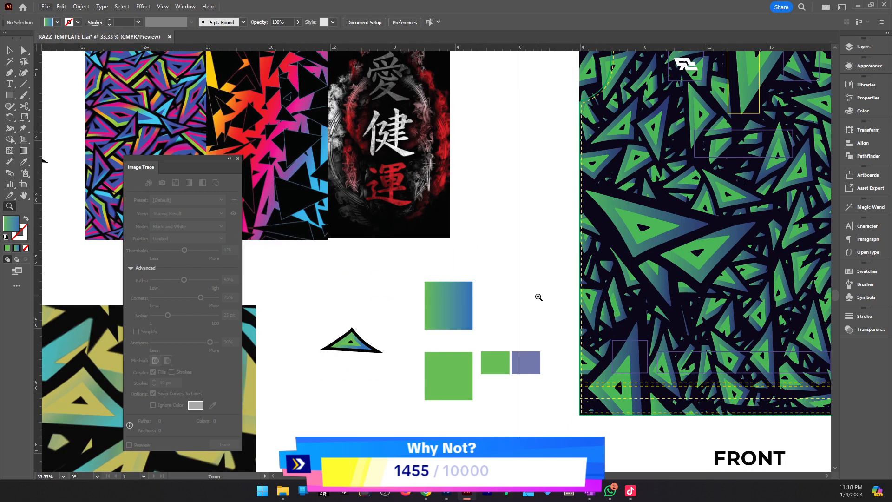
Examine the multicolored shattered-triangle reference image up close and compare it with the green front panel pattern.
drag(485, 335, 564, 357)
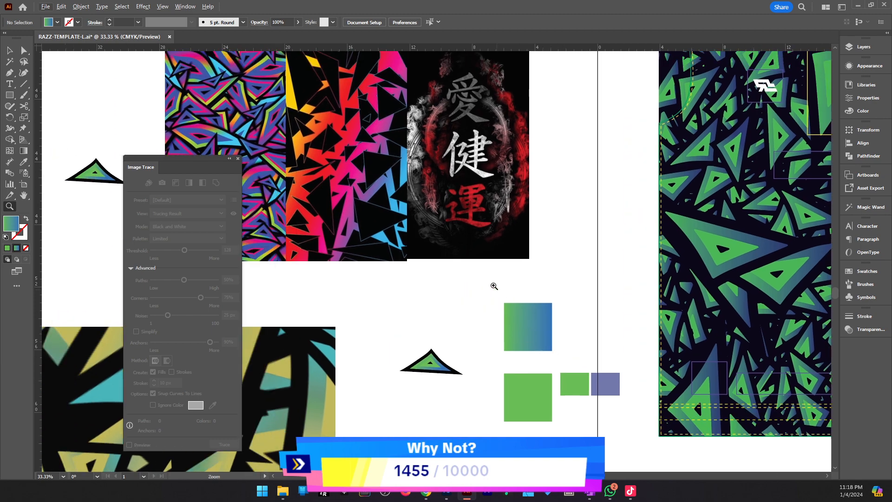
alt+click(461, 215)
drag(701, 275, 682, 304)
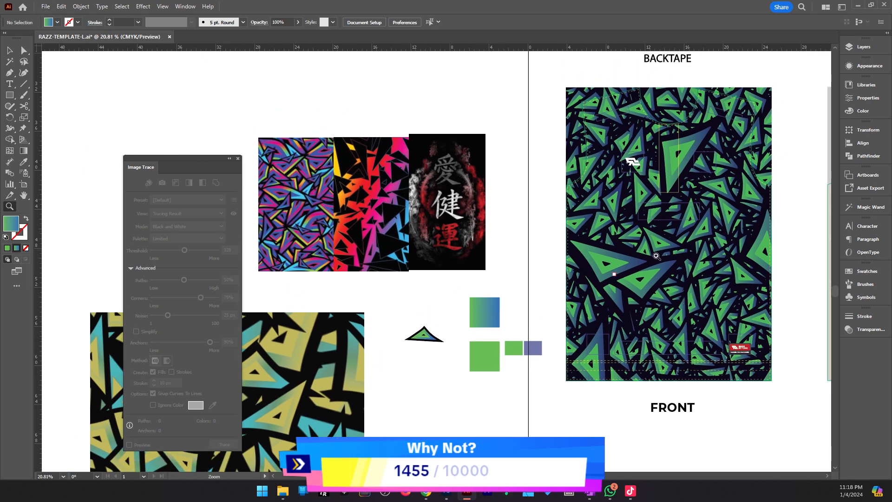
drag(370, 221, 517, 321)
key(v)
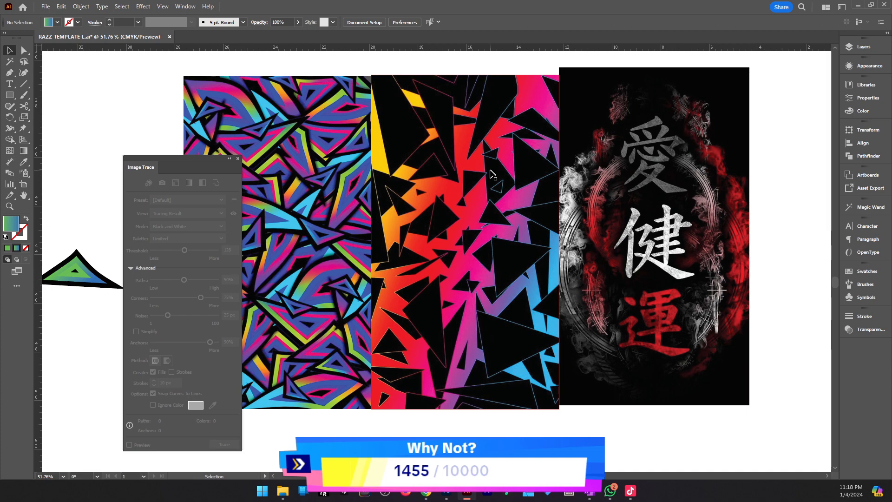
key(z)
click(499, 236)
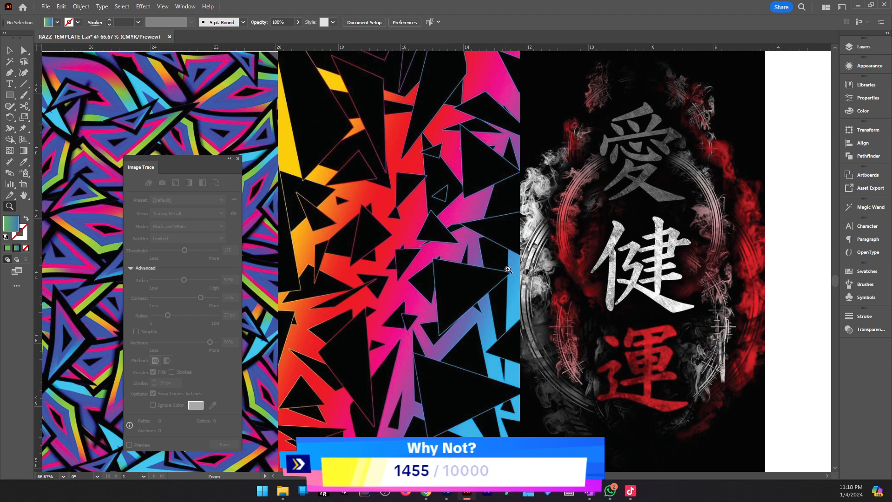
alt+click(432, 302)
alt+click(433, 302)
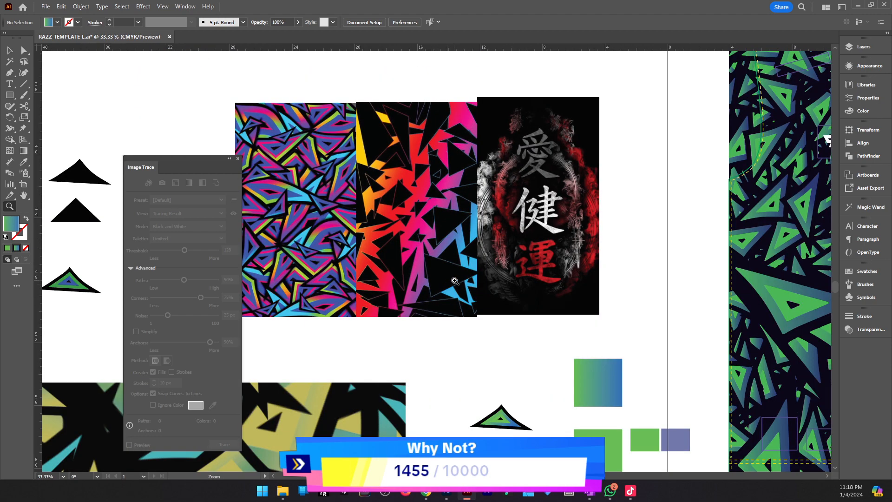
drag(524, 309, 528, 309)
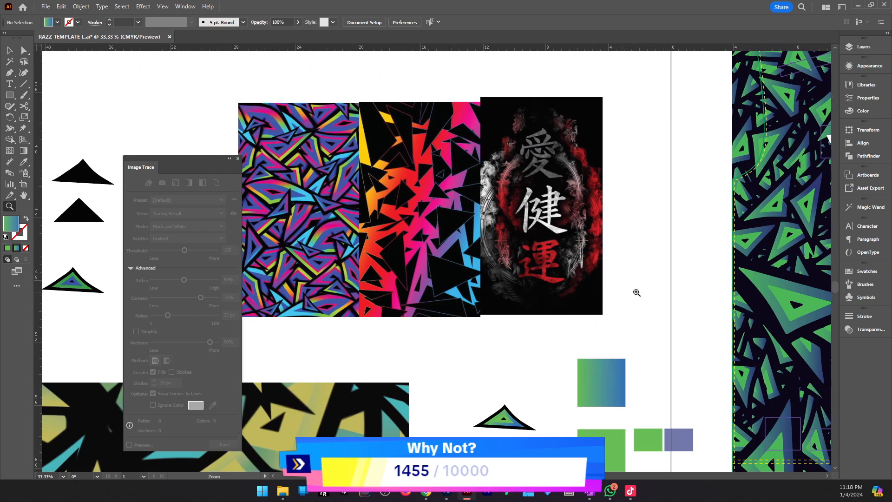
key(v)
drag(423, 373, 483, 322)
key(z)
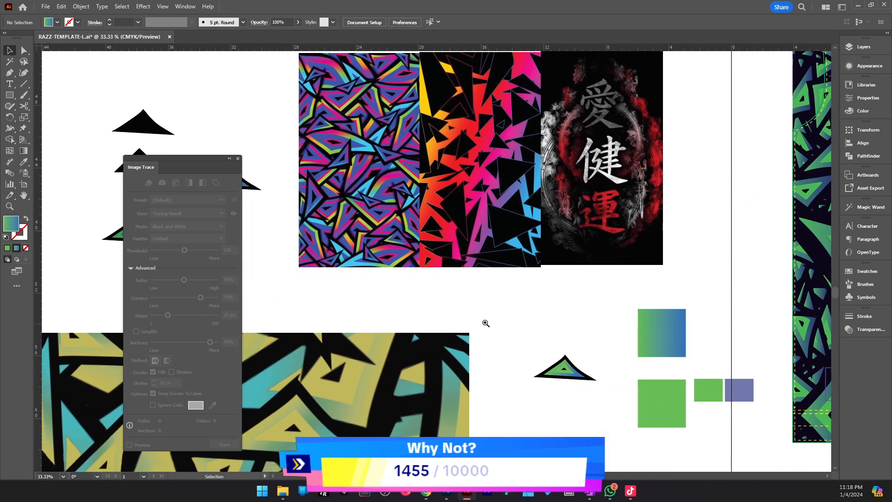
Draw a closed, straight-edged triangle with the Pen tool in the empty area below the reference images.
click(481, 320)
drag(447, 234, 475, 298)
key(p)
click(484, 275)
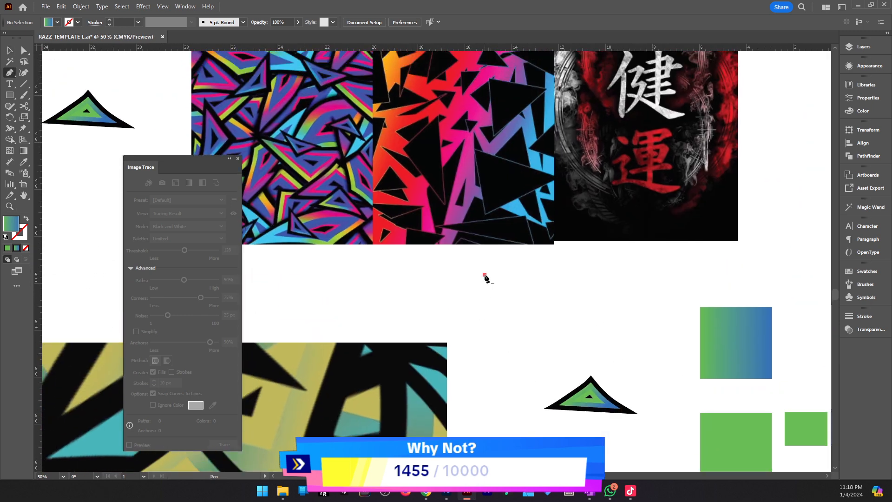
click(470, 384)
click(537, 349)
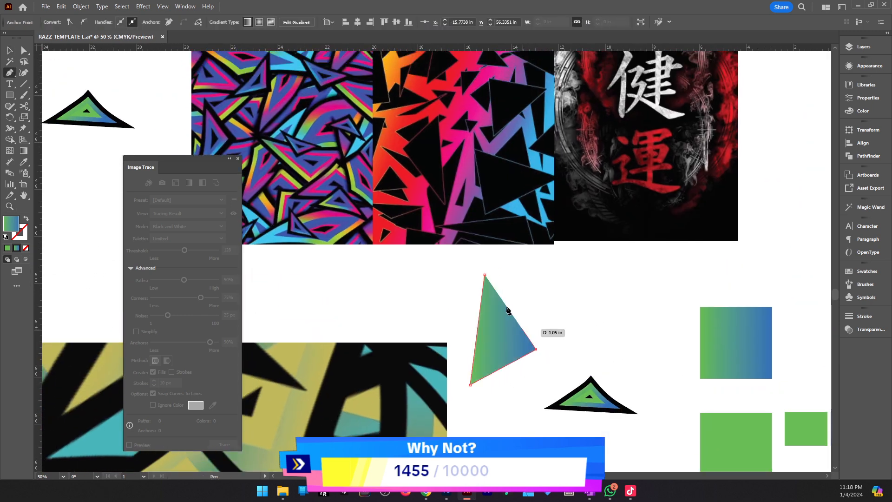
click(485, 275)
Fill the new triangle with the light blue sampled from the shattered-triangle reference, and shift it slightly aside.
key(o)
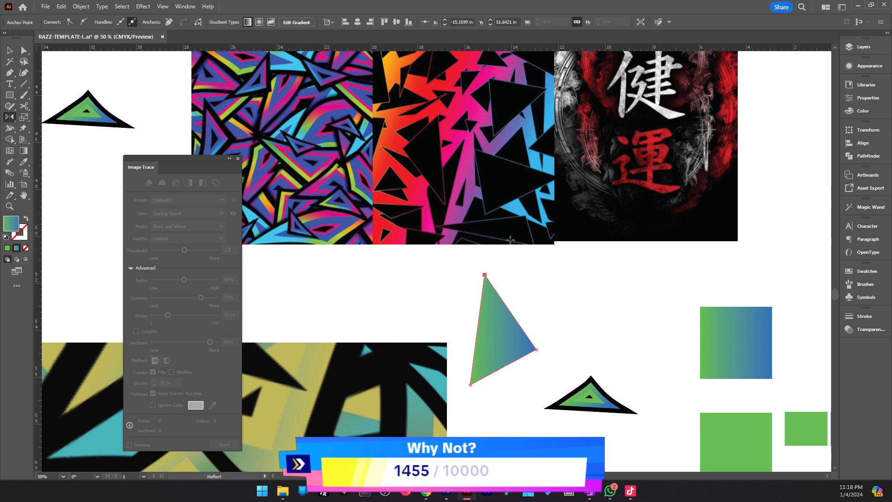
key(i)
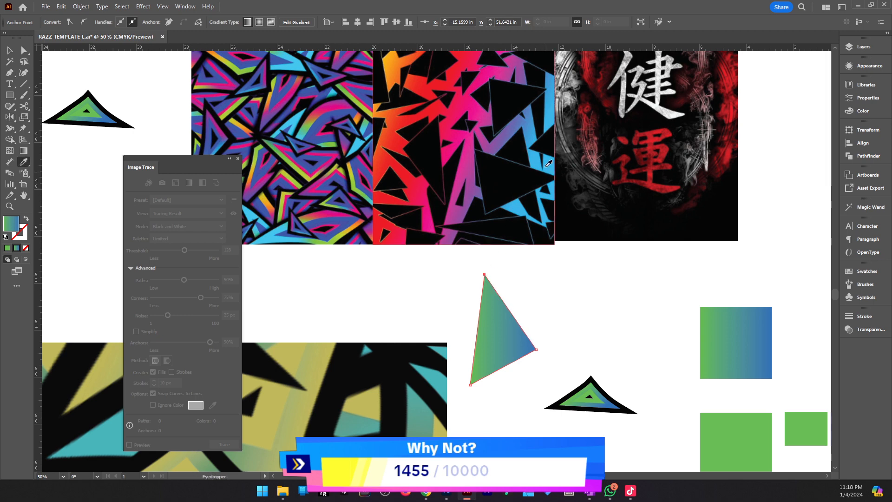
click(535, 153)
key(v)
click(534, 266)
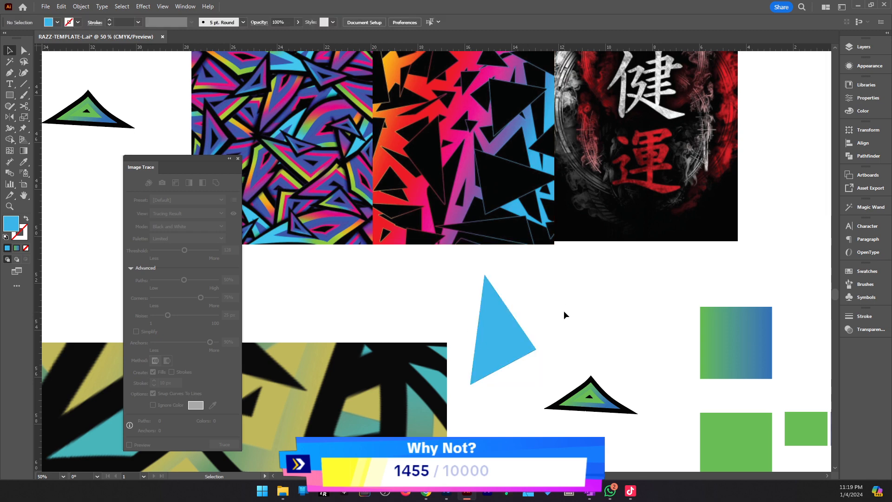
drag(509, 318, 527, 317)
click(589, 321)
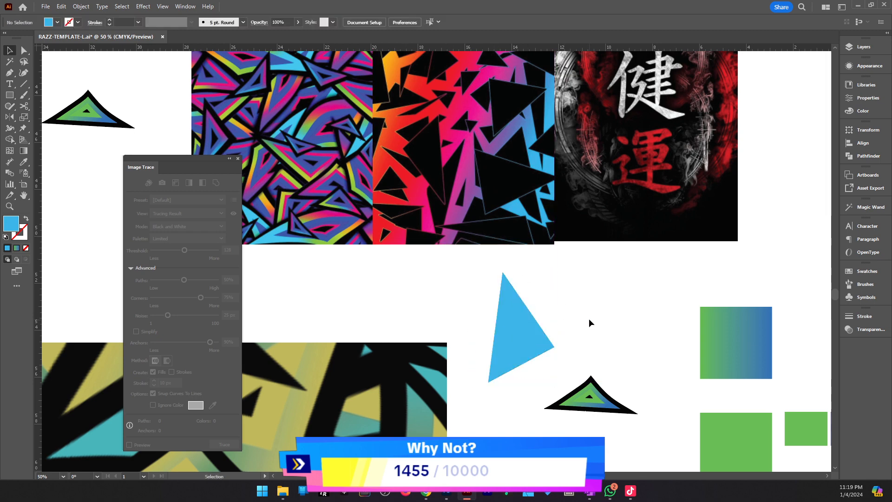
Draw a smaller, narrow triangle beside the blue one and pull its top corner upward.
key(p)
click(591, 307)
click(565, 375)
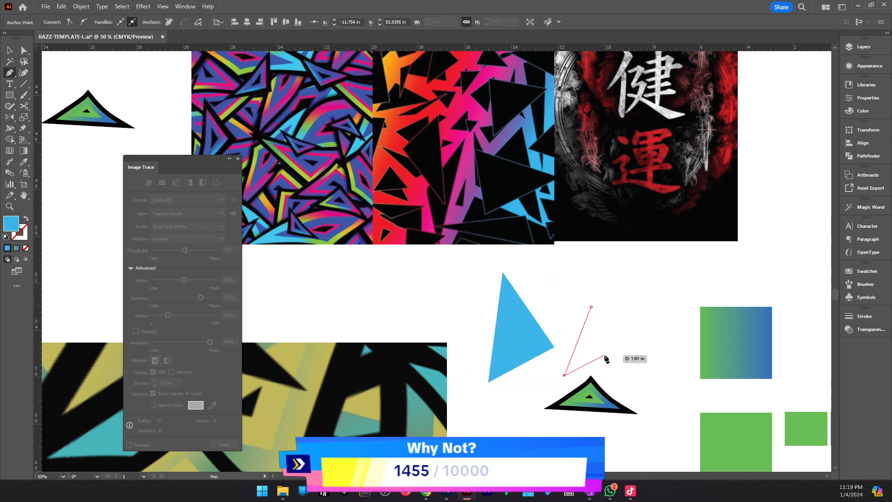
click(604, 355)
key(a)
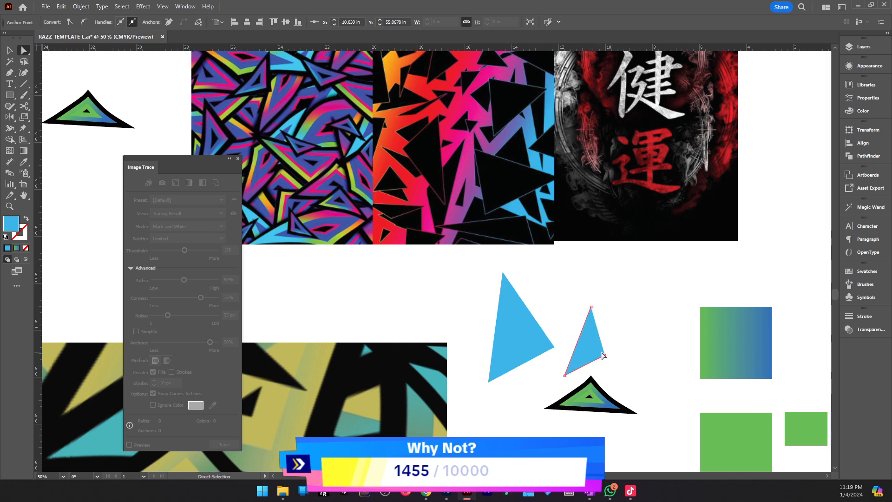
click(591, 309)
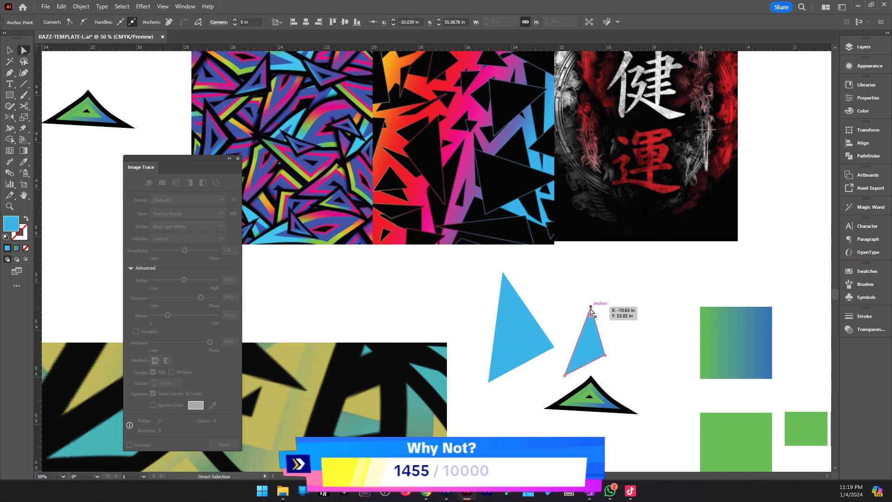
drag(591, 308, 607, 283)
Delete the narrow second triangle.
key(v)
click(625, 312)
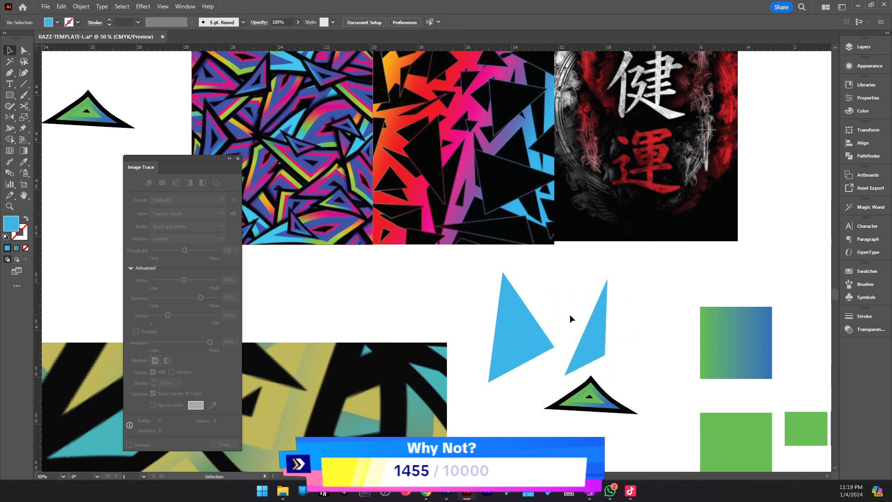
click(587, 330)
click(625, 334)
click(597, 332)
key(Delete)
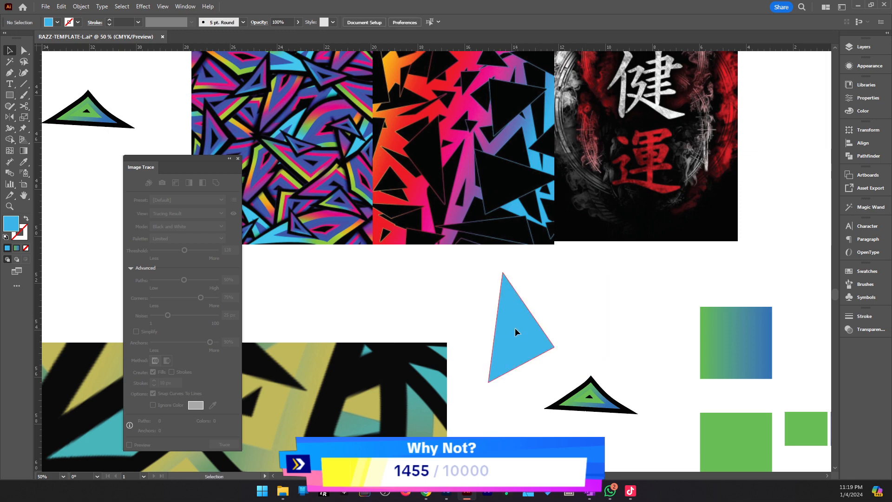
Copy the blue triangle, switch to the Untitled-2 document in Photoshop, and hide its uppermost smart object layer.
click(515, 327)
key(ctrl+c)
click(577, 347)
click(448, 492)
click(238, 35)
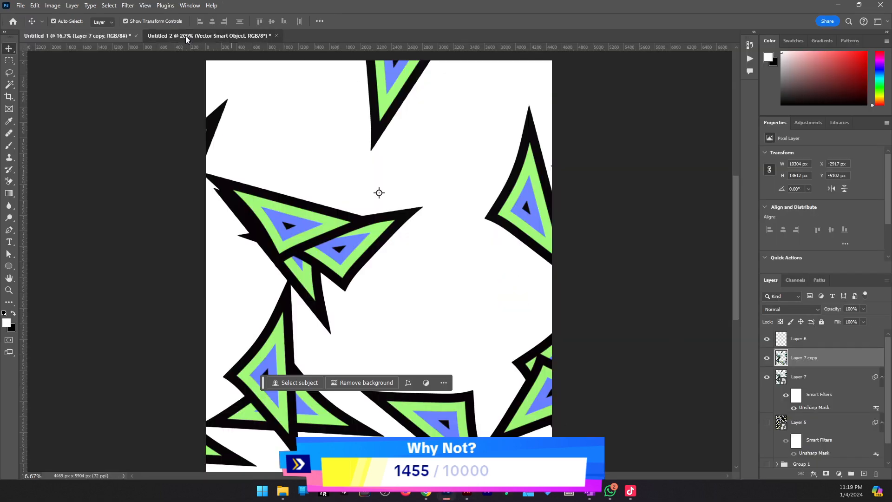
click(767, 335)
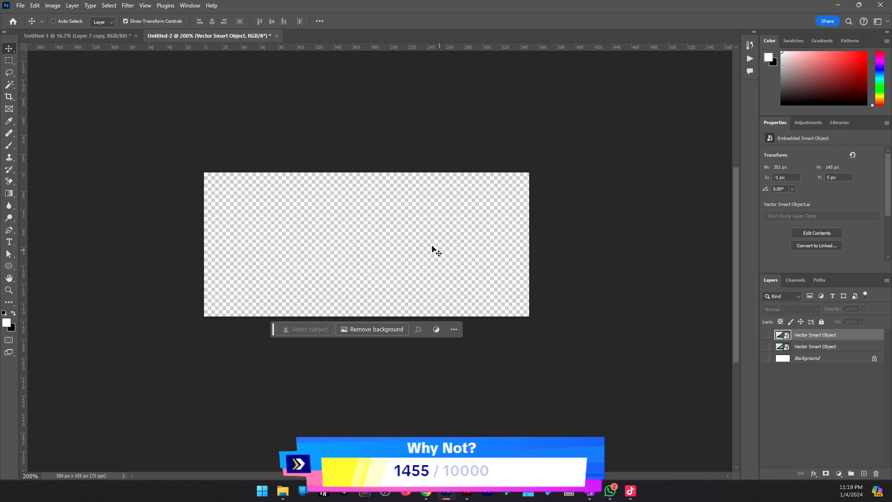
Paste the copied triangle into Untitled-2 as a Smart Object and commit its placement.
key(ctrl+v)
click(483, 131)
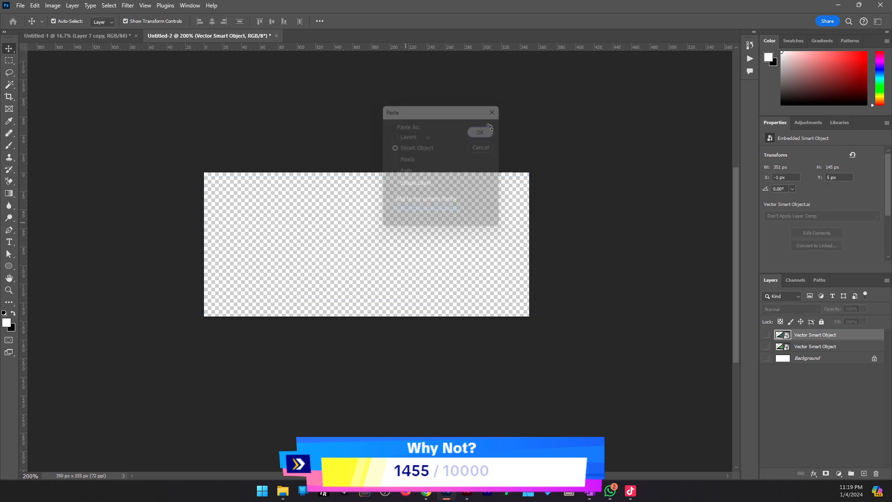
click(460, 21)
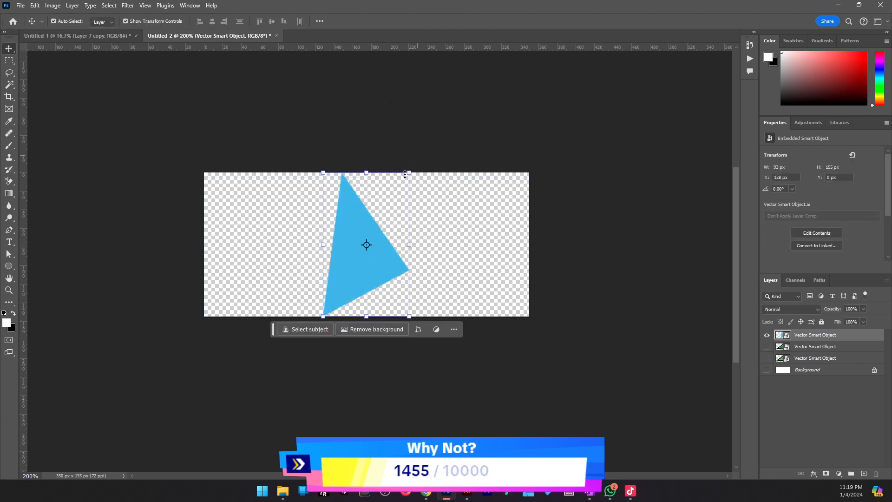
Extend the canvas equally above and below with the Crop tool, making it 350 × 455 px.
key(z)
click(366, 216)
alt+click(340, 247)
alt+click(339, 249)
alt+click(355, 210)
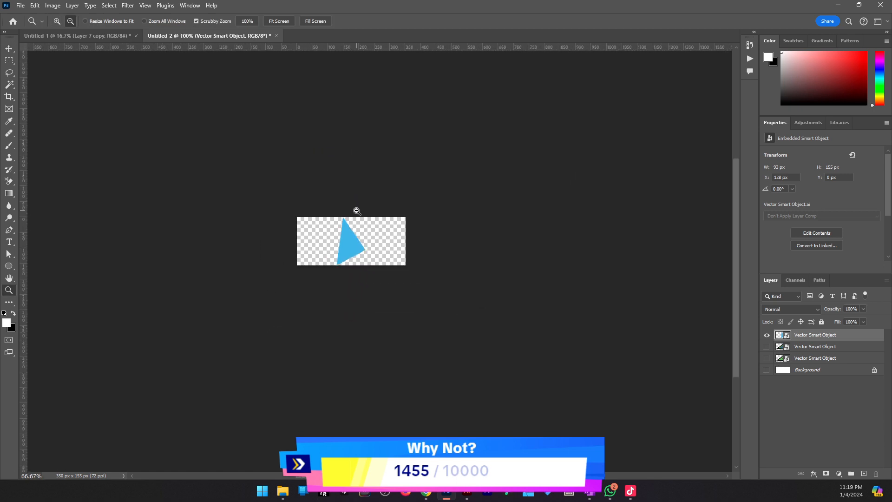
alt+click(356, 209)
key(v)
key(c)
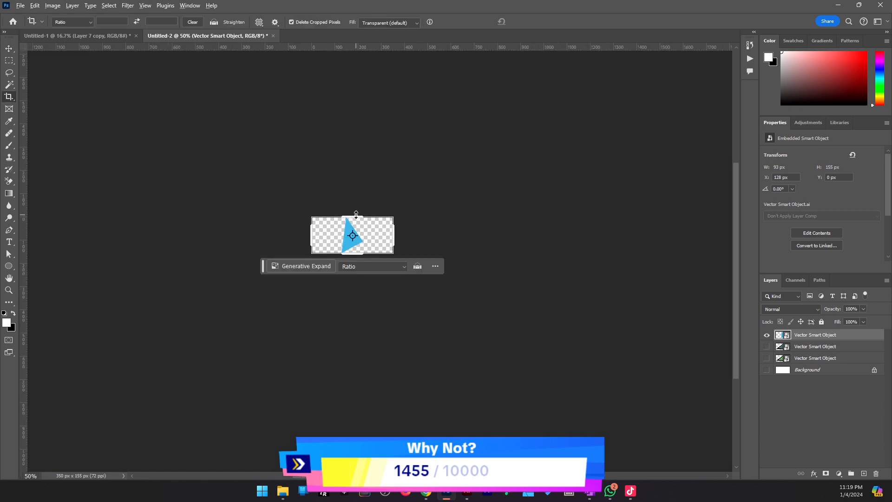
drag(364, 217, 366, 180)
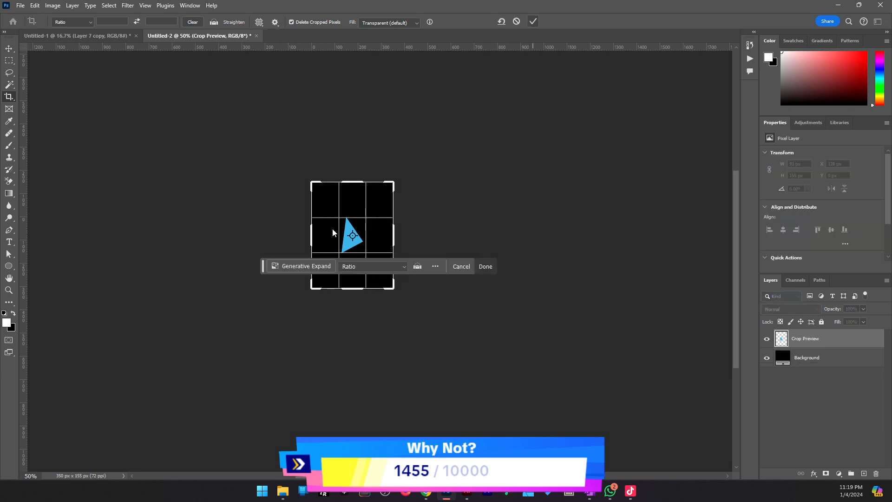
key(Return)
Paste the copied triangle again into the enlarged canvas as a Shape Layer.
key(z)
click(348, 234)
key(v)
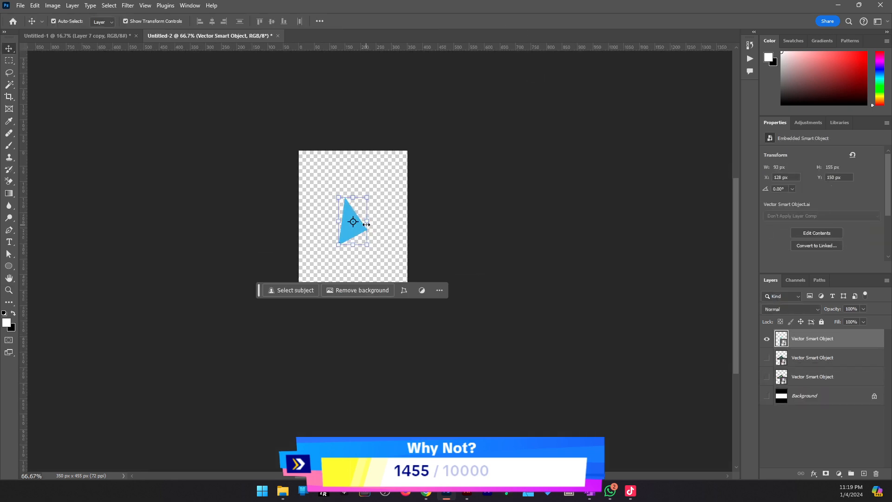
key(ctrl+v)
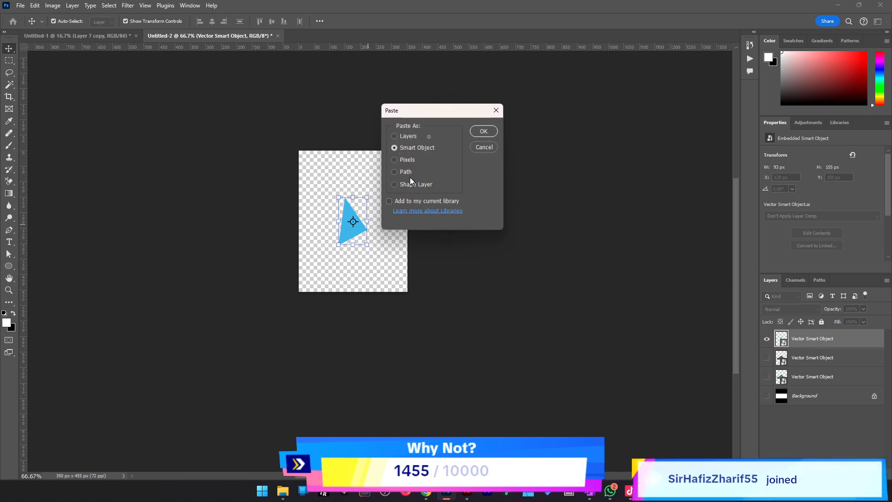
click(408, 184)
click(488, 131)
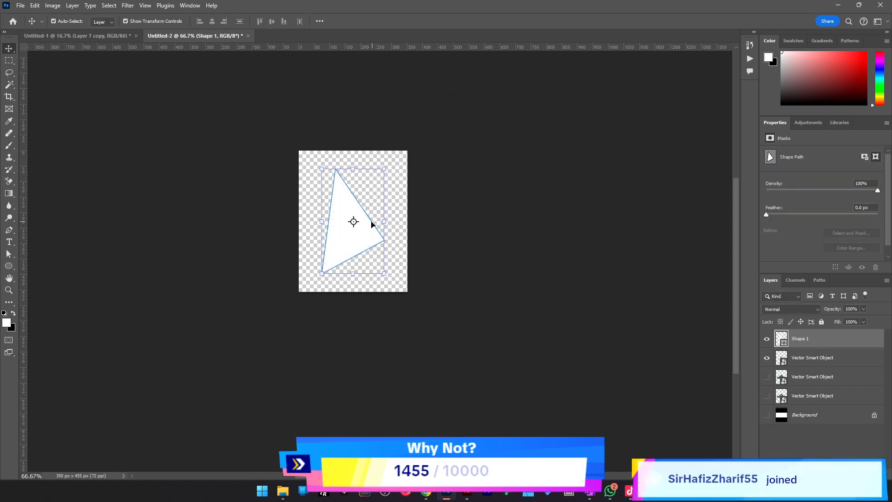
Move the white triangle shape off the blue one and delete the blue triangle's smart object layer.
drag(357, 239, 388, 267)
key(ctrl+t)
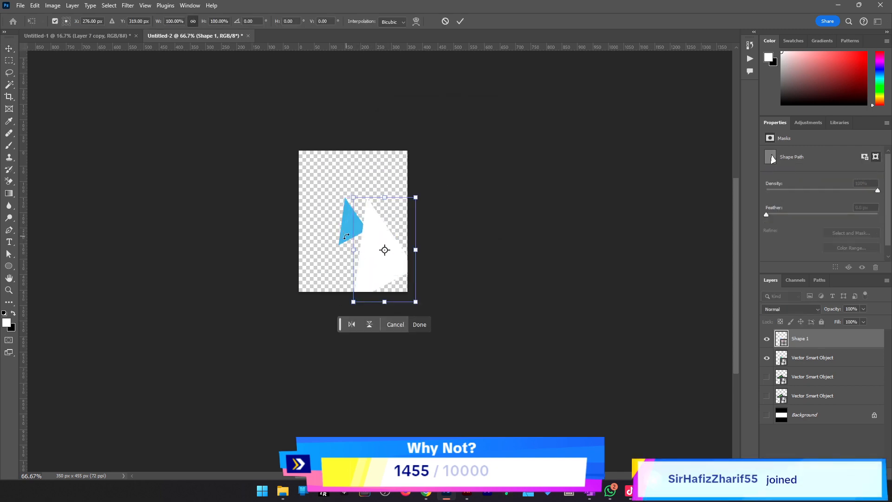
click(460, 21)
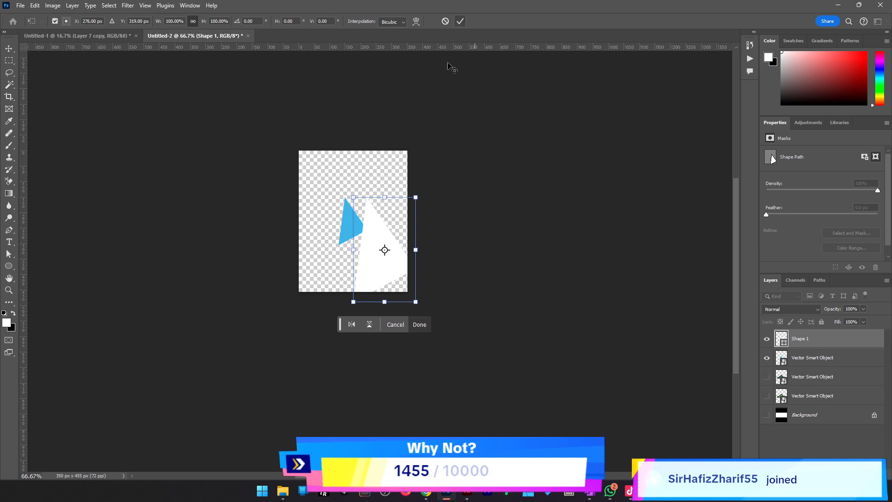
click(338, 229)
key(ctrl+plus)
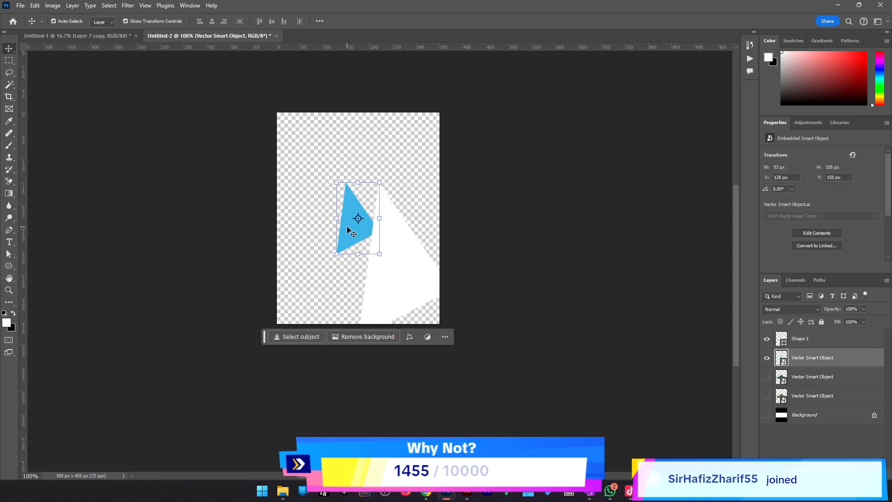
key(Delete)
Center the white triangle on the canvas and scale it proportionally to 134.62% to span the full canvas height.
drag(395, 235, 364, 247)
drag(364, 171, 364, 113)
drag(361, 330, 363, 324)
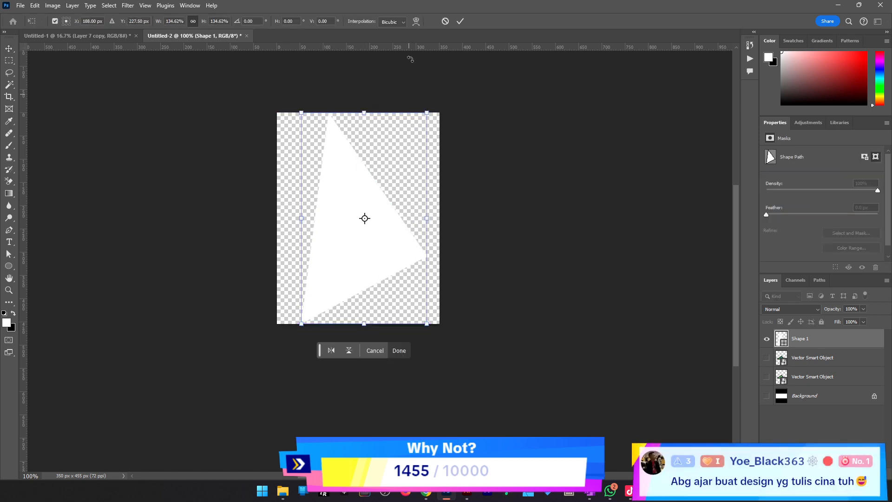
click(460, 21)
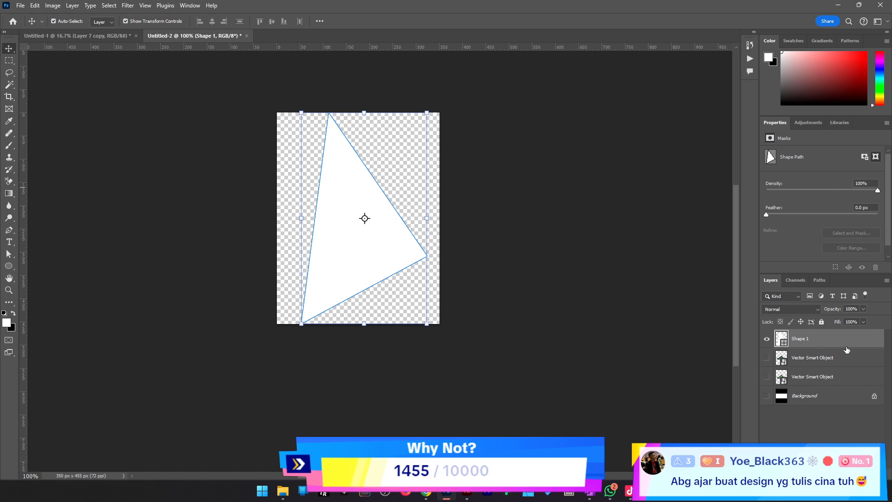
Change the triangle shape layer's fill to a dark red.
double_click(780, 346)
click(708, 386)
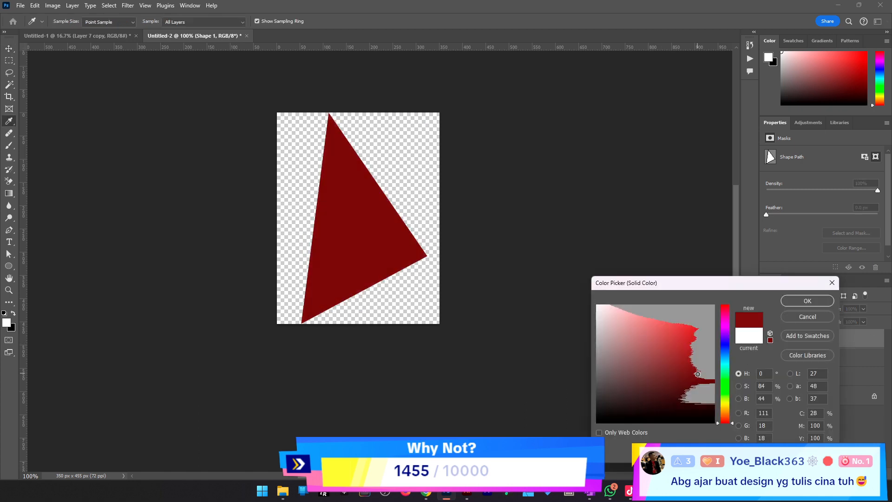
click(803, 304)
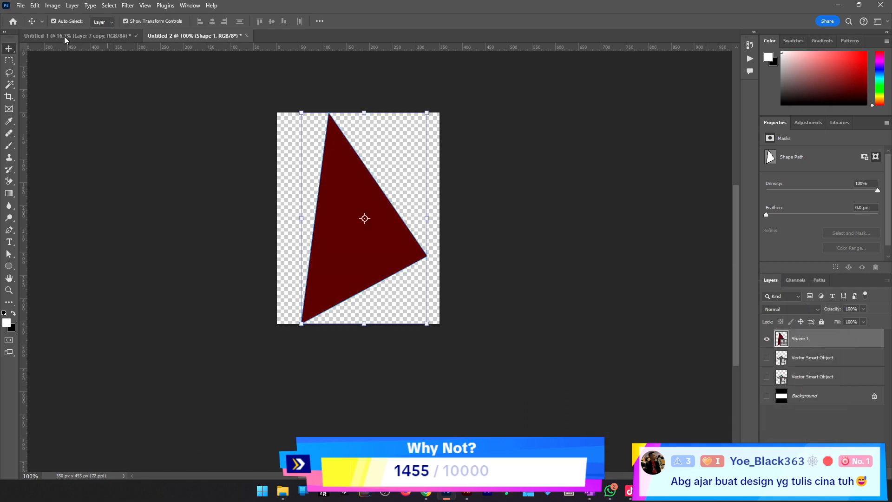
click(36, 5)
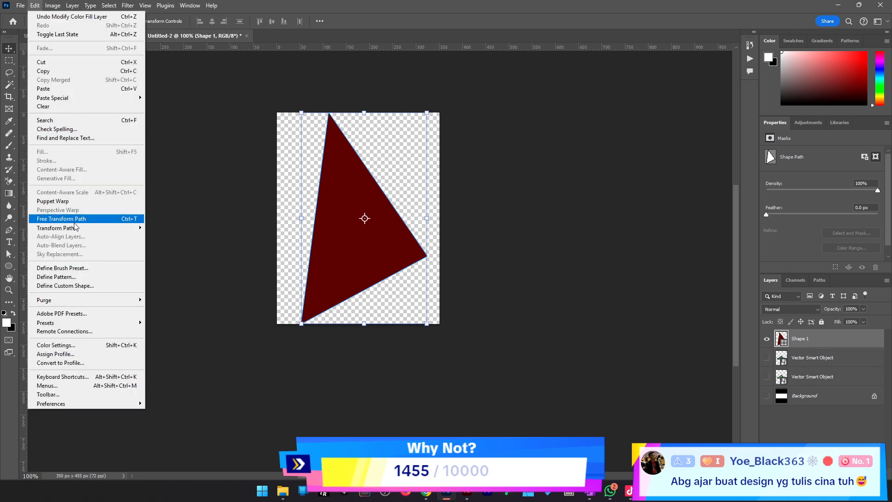
click(56, 277)
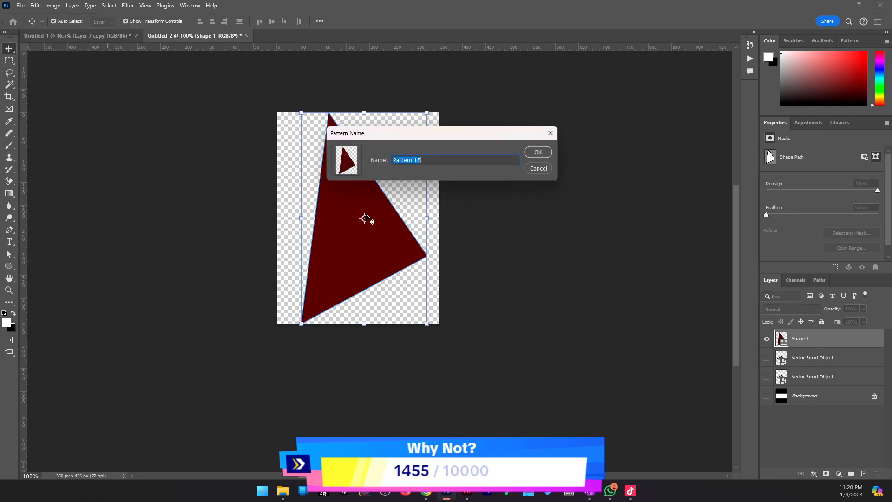
text(Trinagnle)
key(ctrl+a)
text(Tri)
click(535, 169)
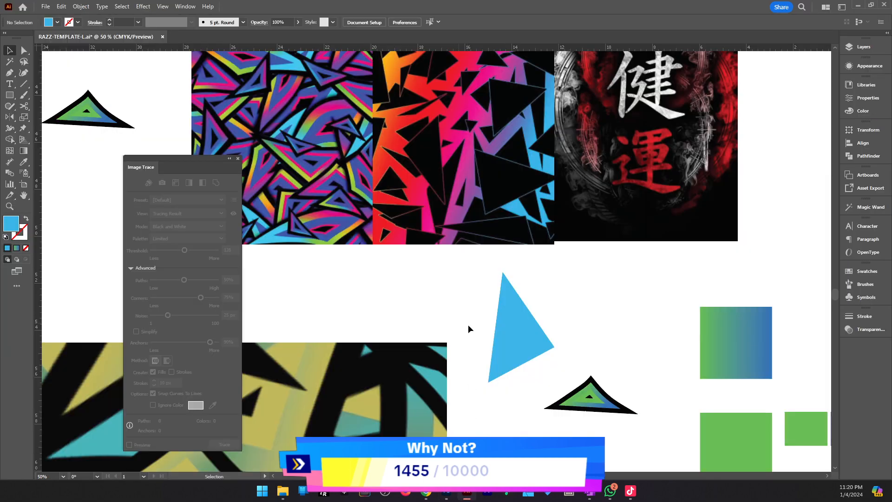
Switch to Illustrator and offset the blue triangle's path outward by 0.125 in with miter joins.
click(530, 336)
scroll(325, 211, up, 3)
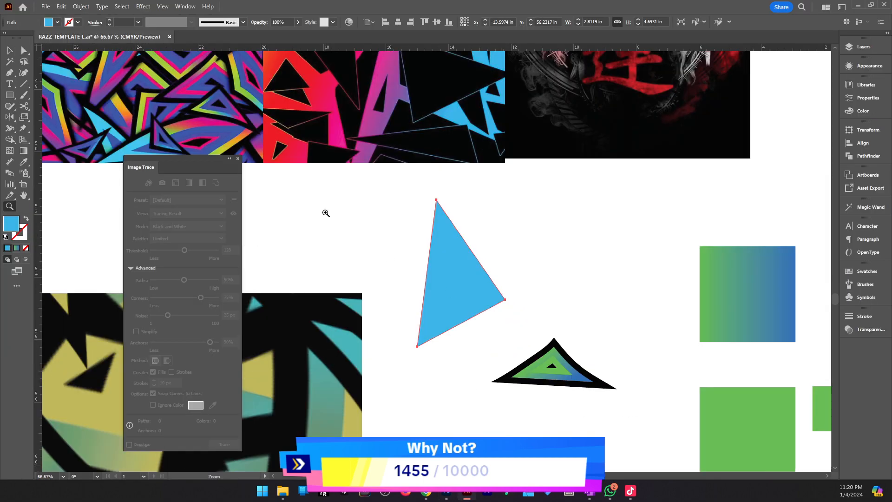
click(81, 6)
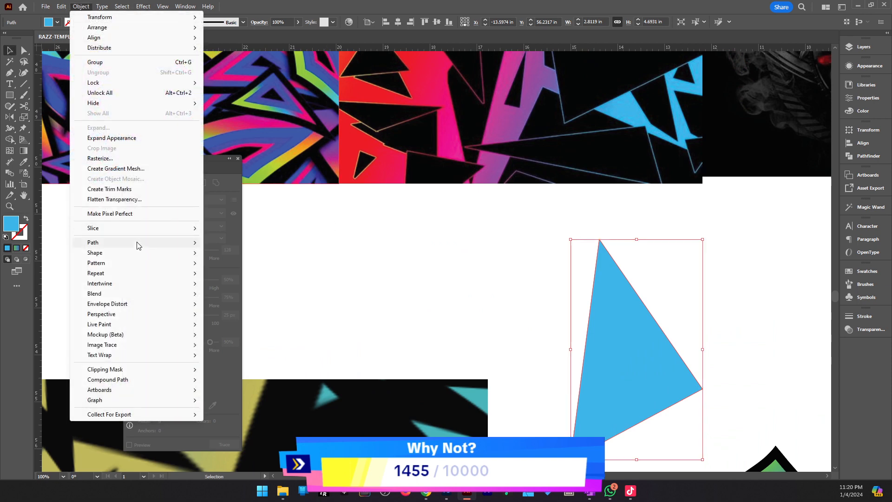
mouse_move(136, 243)
click(266, 276)
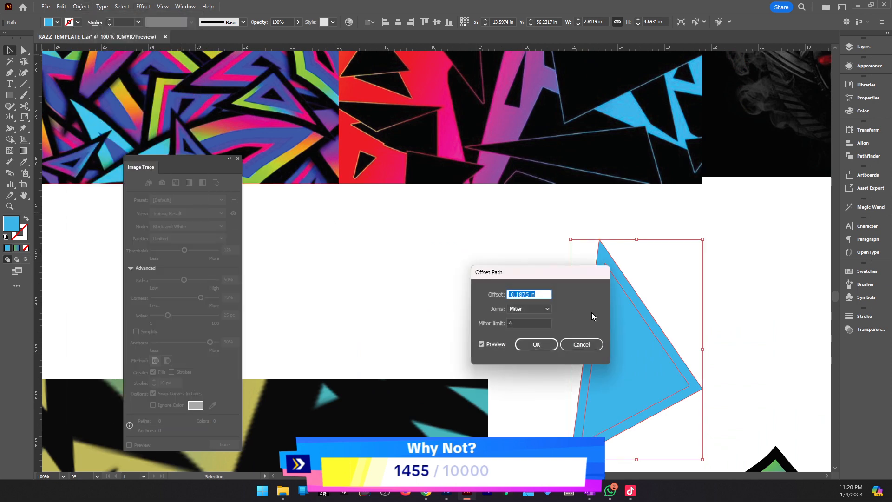
key(Up)
key(Up)
key(Up)
key(Up)
key(Up)
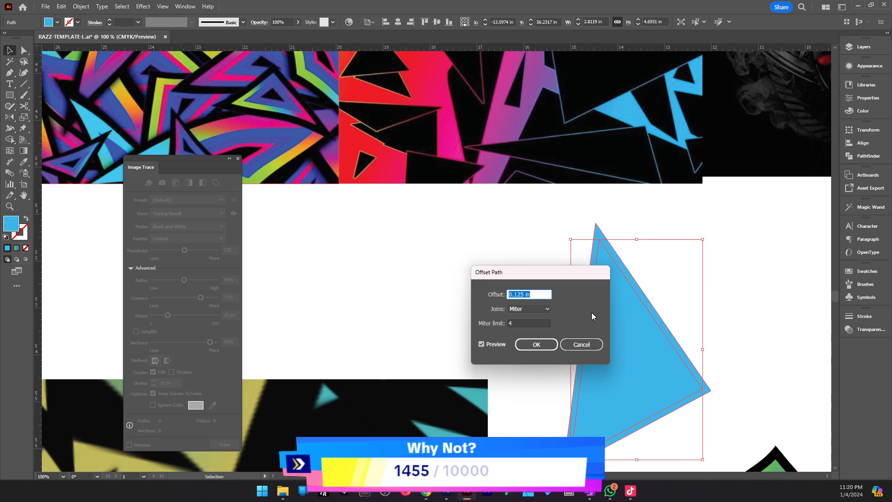
key(Return)
Fill the offset triangle with black sampled from the reference image, and recolour it magenta pink (DD0A78).
key(i)
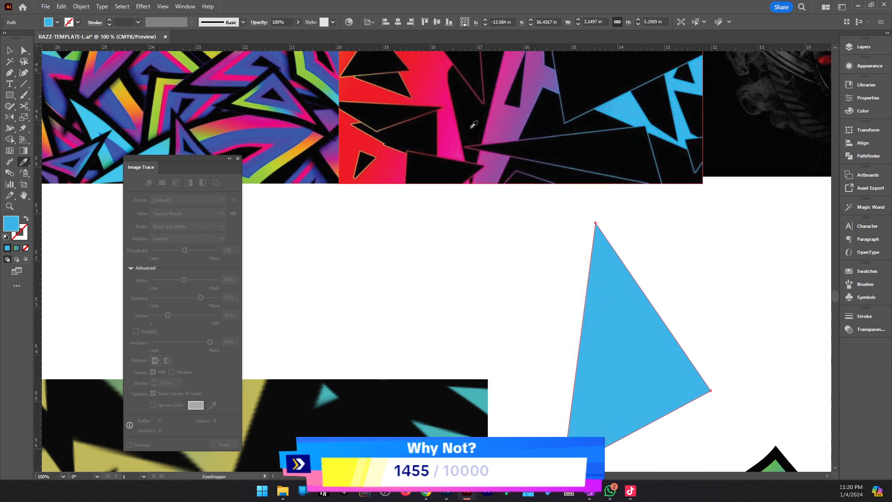
click(565, 153)
key(v)
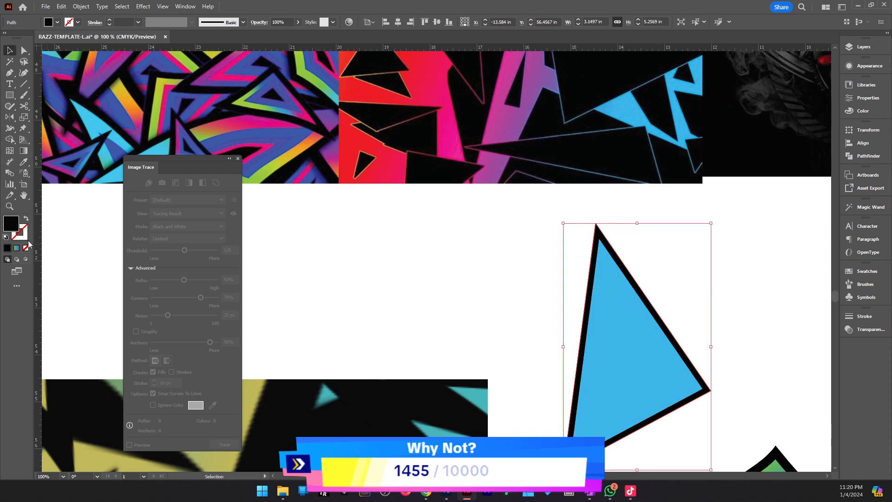
double_click(13, 229)
mouse_move(457, 263)
mouse_down()
mouse_move(464, 207)
mouse_move(428, 215)
mouse_move(437, 199)
mouse_up()
click(435, 209)
click(456, 193)
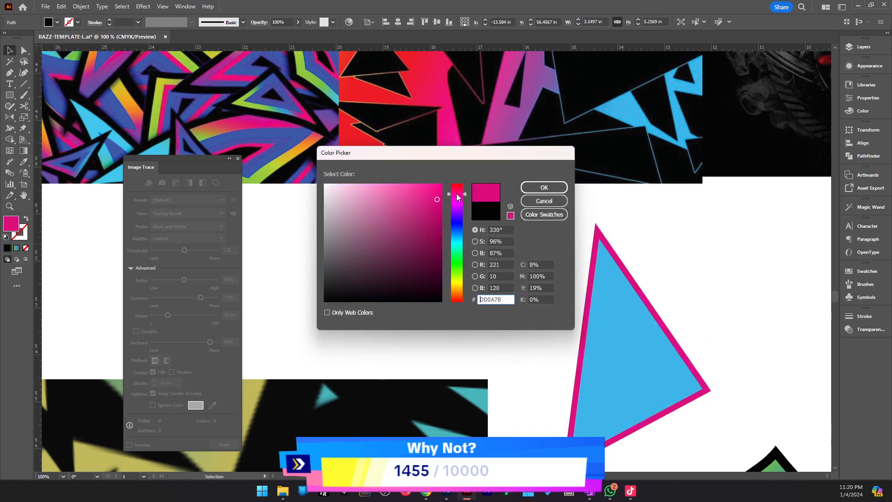
click(544, 187)
Copy the pink-outlined triangle, switch to Photoshop and delete the dark red Shape 1 layer.
key(a)
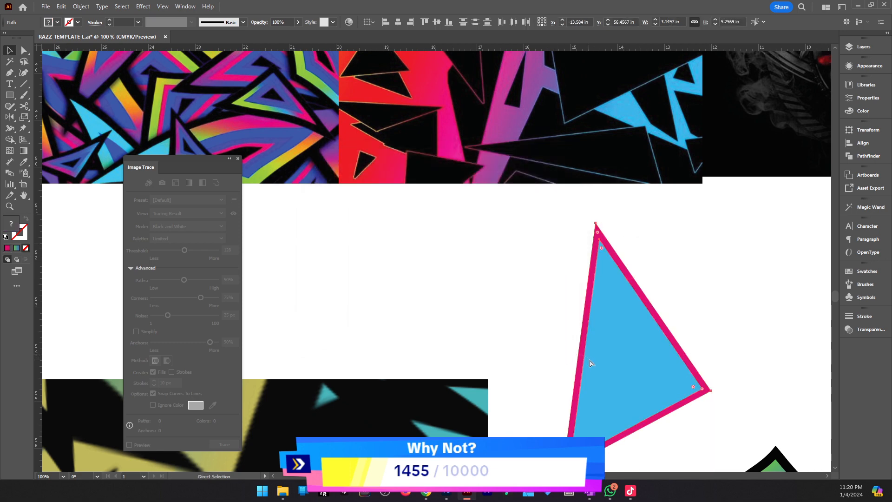
click(738, 355)
key(v)
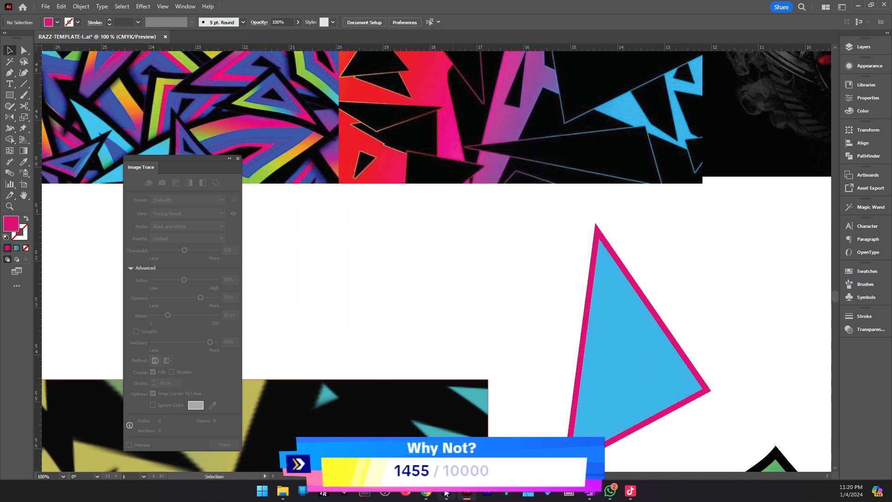
click(445, 491)
click(809, 346)
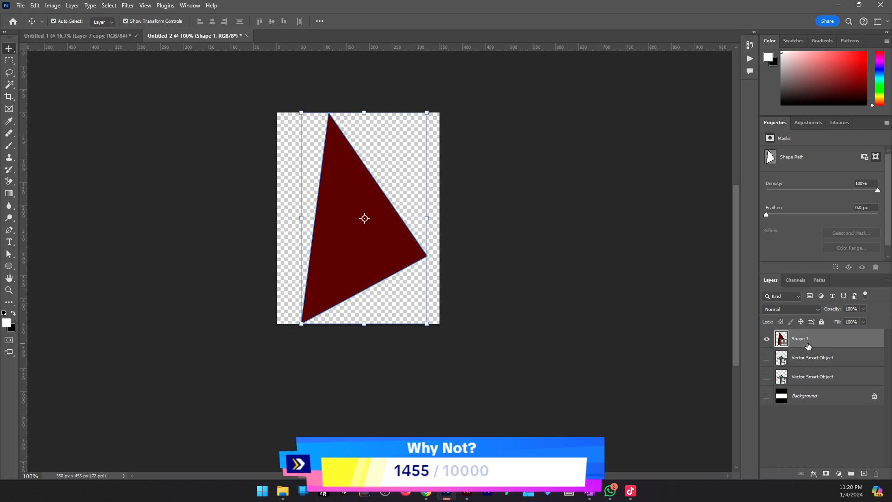
key(Delete)
Paste the pink-outlined triangle as a Smart Object and scale it proportionally to span the full canvas height.
key(ctrl+v)
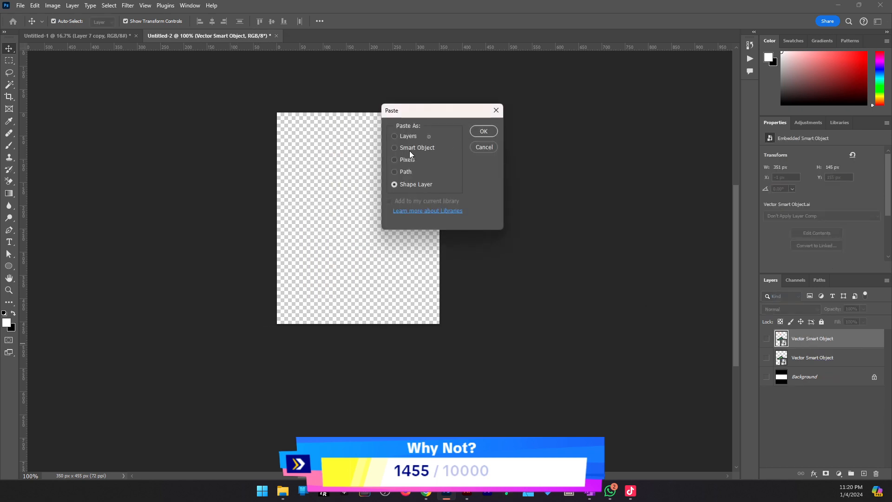
click(409, 148)
click(478, 131)
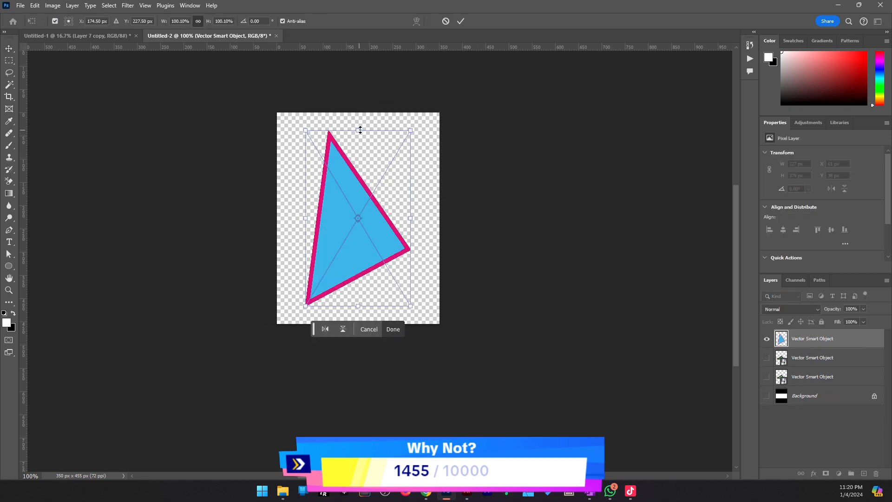
drag(360, 130, 379, 99)
click(463, 23)
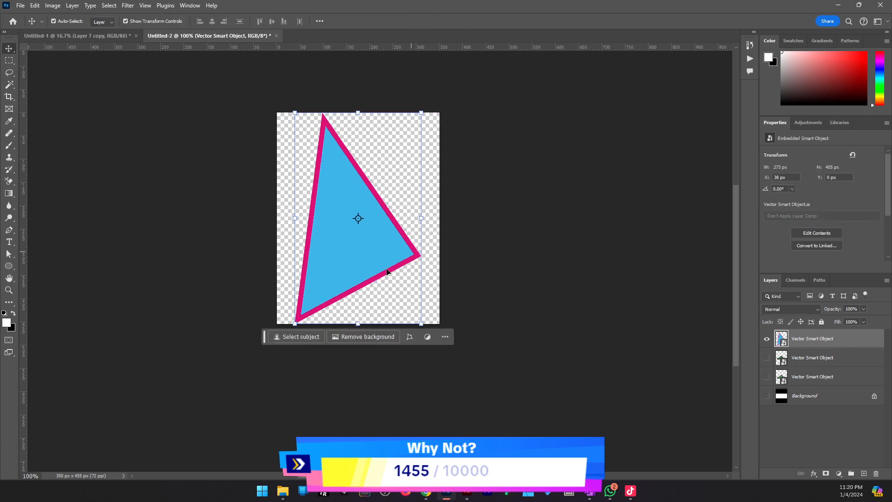
key(z)
click(327, 269)
alt+click(359, 248)
key(v)
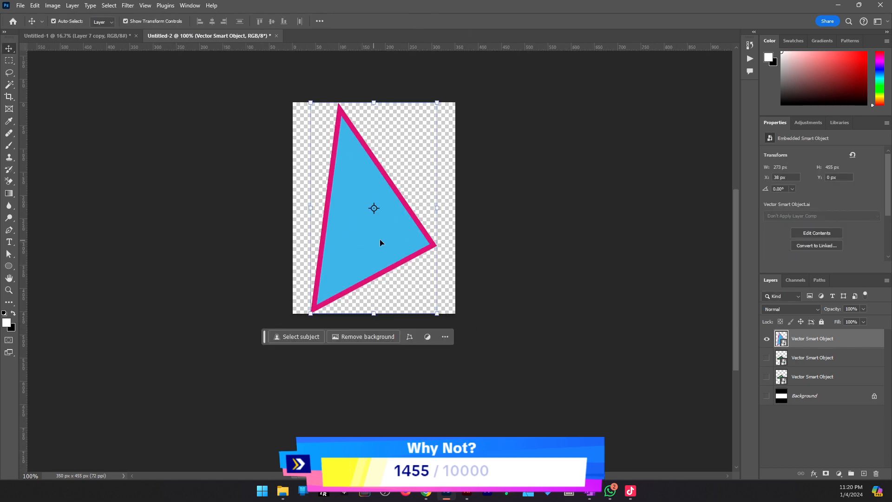
Switch to Illustrator and delete the pink triangle behind the blue one.
click(467, 491)
key(z)
click(597, 329)
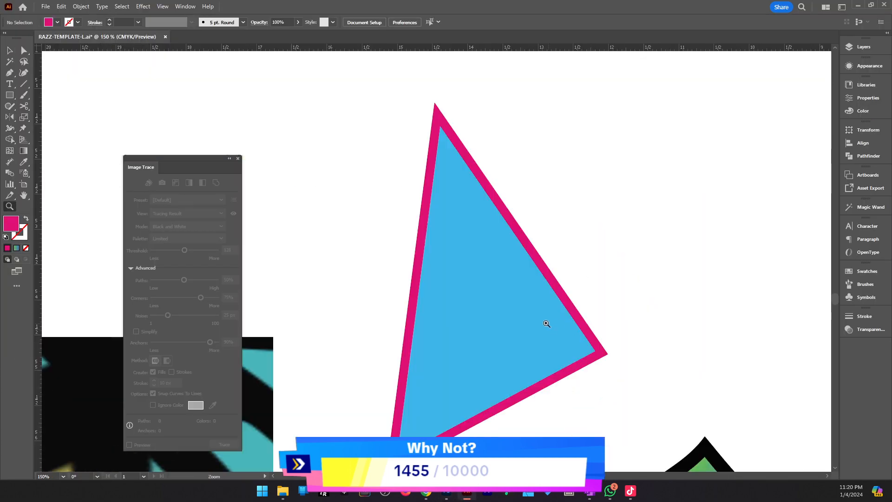
key(v)
click(545, 282)
key(Delete)
Try offsetting the blue triangle's path outward by 10 px.
click(501, 311)
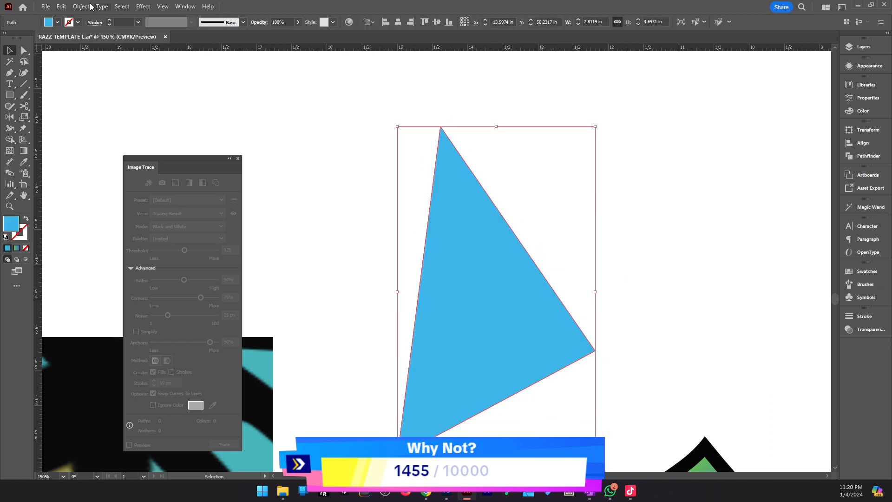
click(81, 6)
mouse_move(122, 242)
click(246, 276)
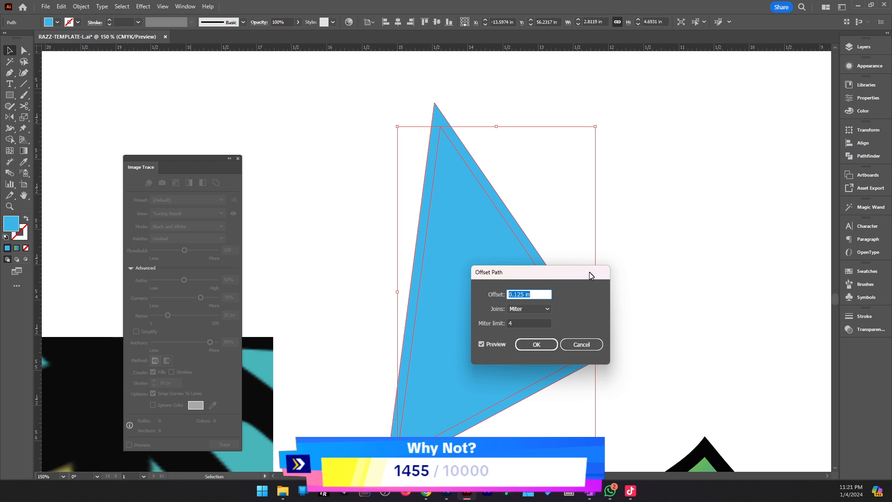
text(10)
key(Escape)
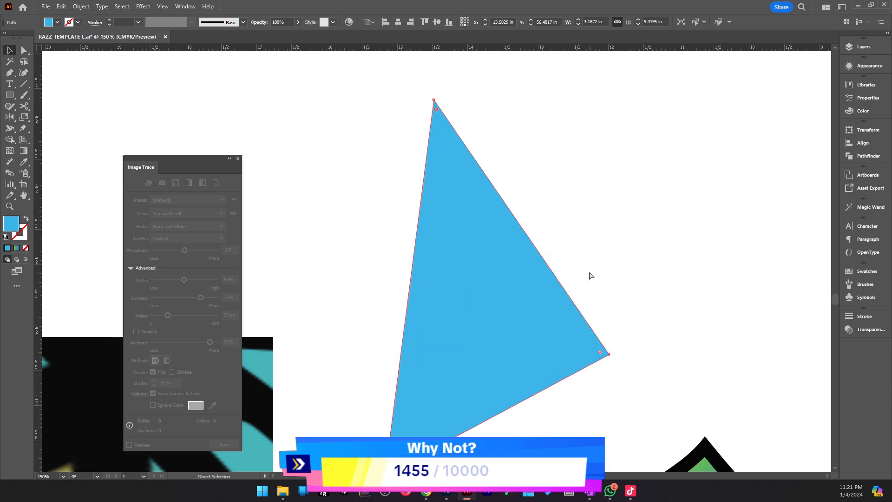
Offset the blue triangle's path outward by 3 px with miter joins.
click(84, 8)
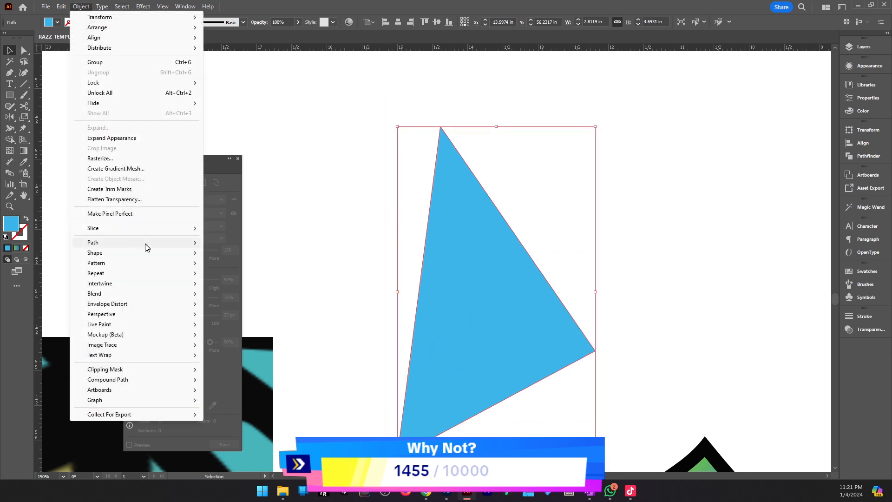
mouse_move(145, 242)
click(234, 277)
text(3)
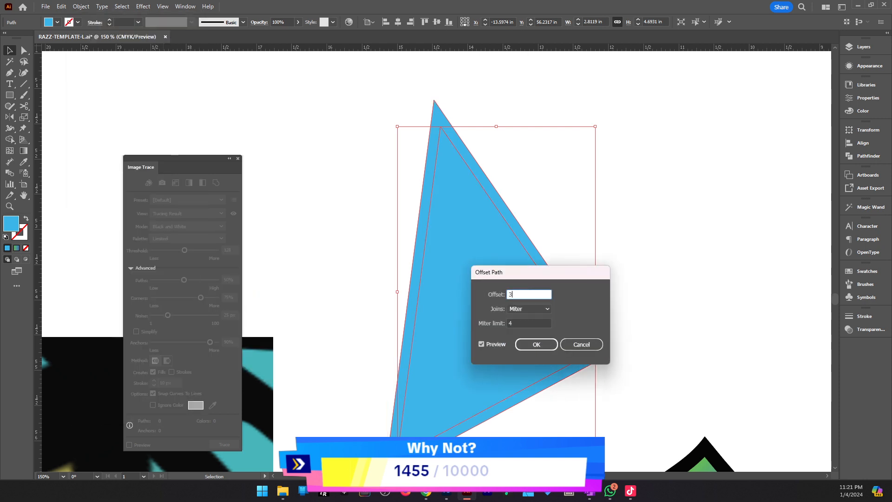
text(px)
key(Return)
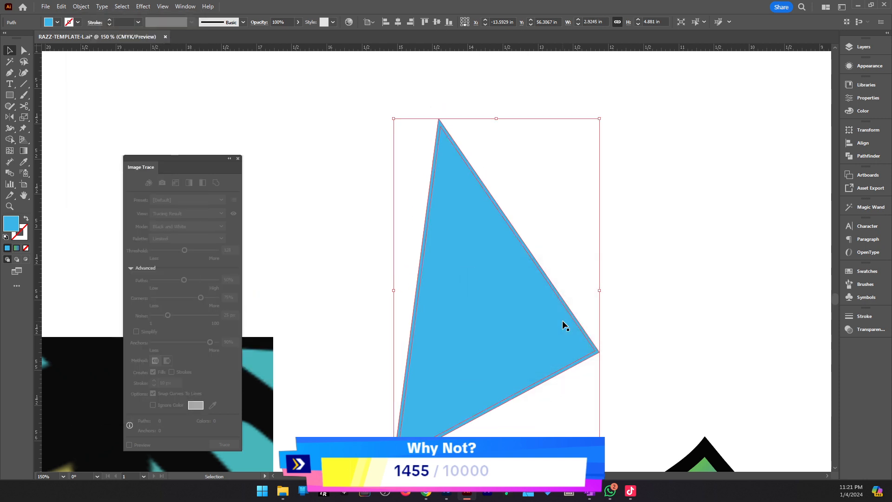
Change the fill of the offset triangle behind the blue one to bright red (ED0C0C).
scroll(566, 356, down, 1)
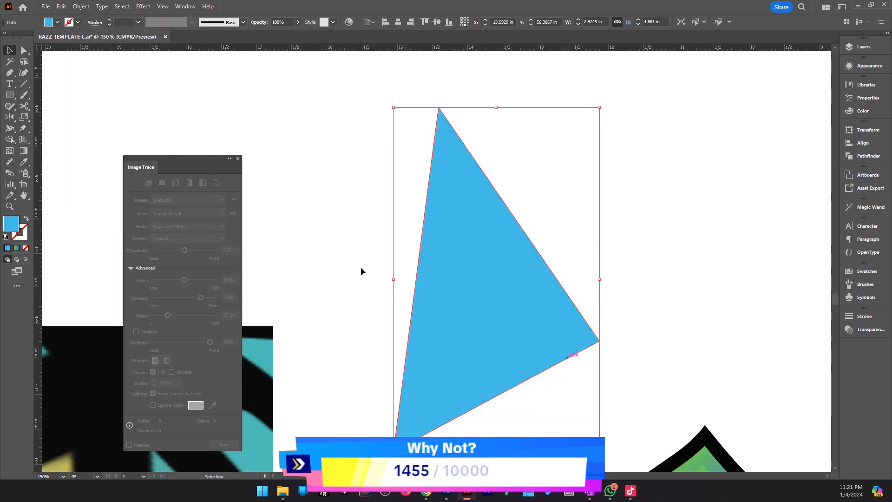
double_click(11, 225)
drag(460, 248, 458, 184)
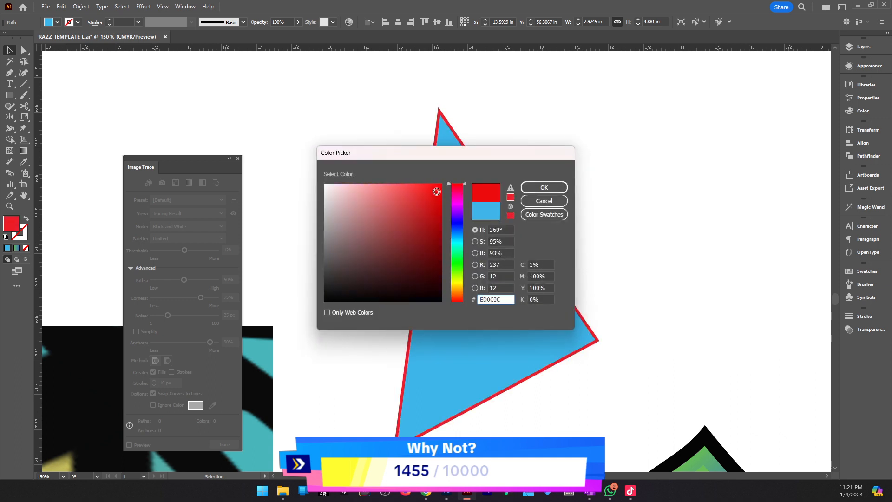
click(436, 190)
click(545, 189)
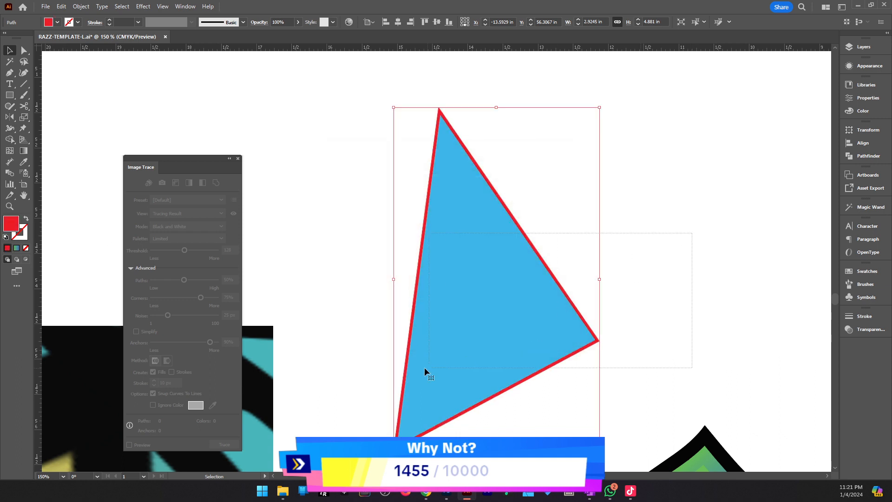
Copy the blue and red triangles together, switch to Photoshop and delete the pink-outlined triangle's smart object layer.
key(a)
key(ctrl+c)
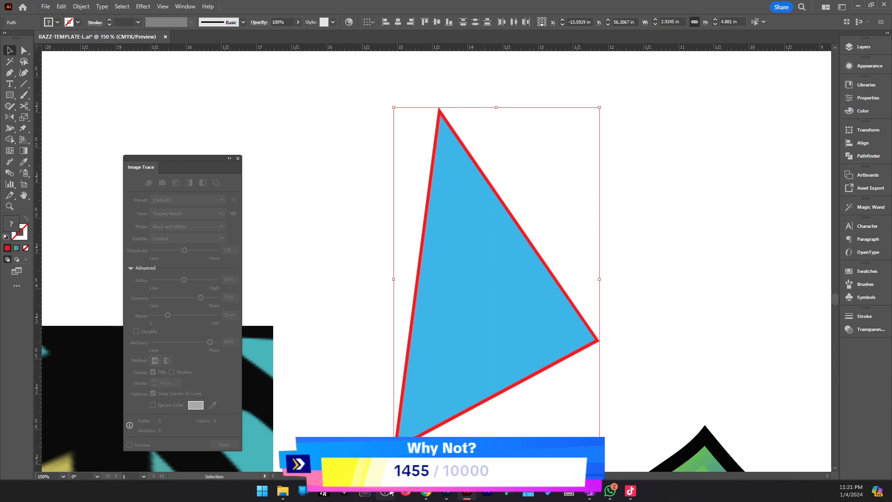
click(444, 494)
key(Delete)
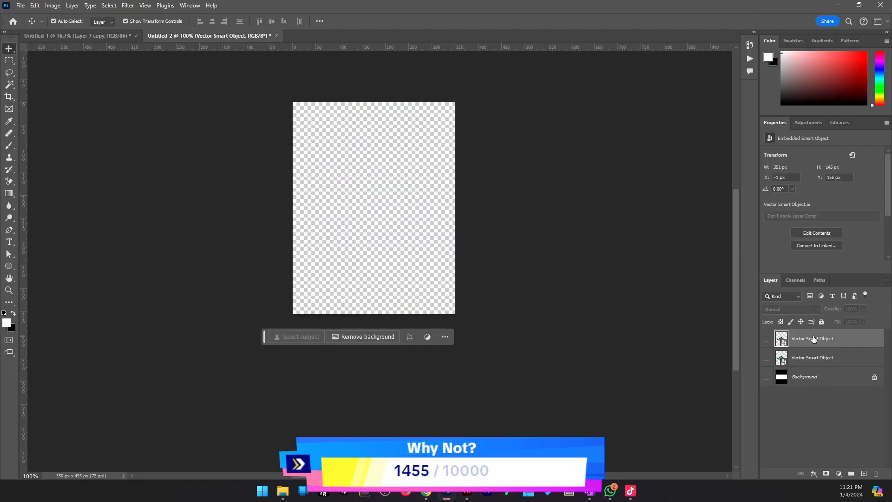
Paste the red-outlined triangle as a Smart Object and scale it proportionally to 129.25% to span the canvas height.
key(ctrl+v)
click(471, 135)
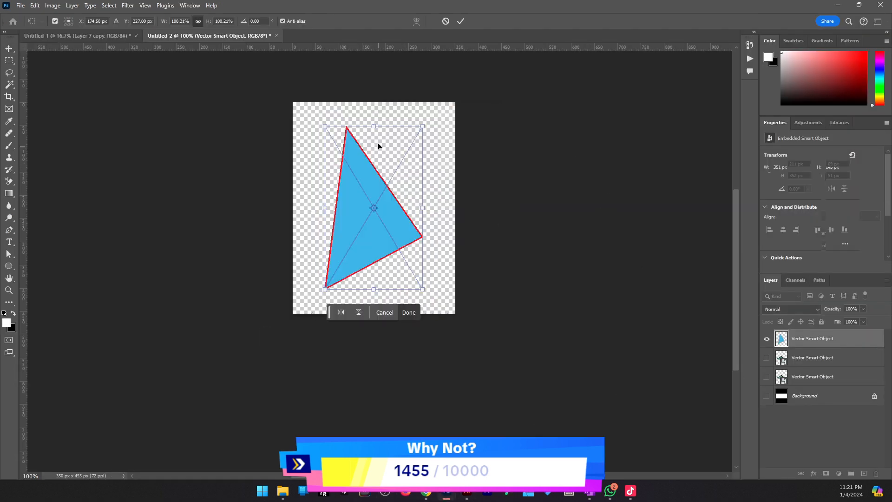
drag(375, 127, 375, 102)
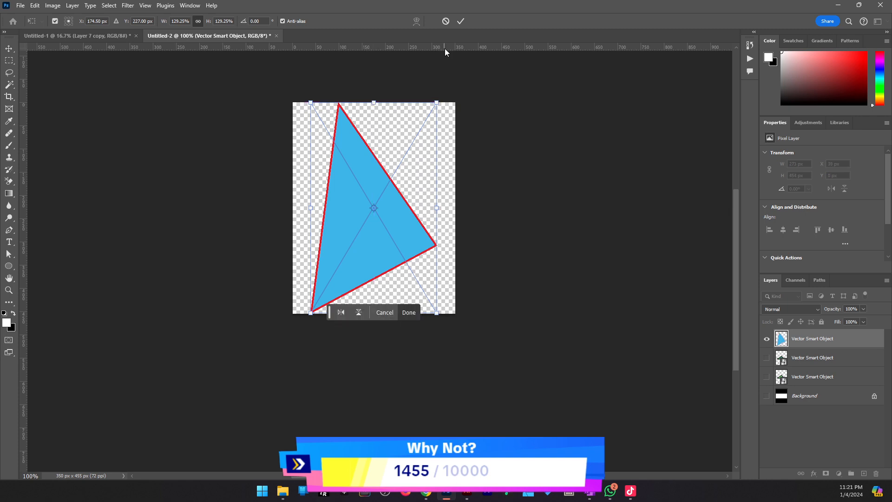
click(460, 22)
Define the red-outlined blue triangle as a new pattern named T1.
key(ctrl+plus)
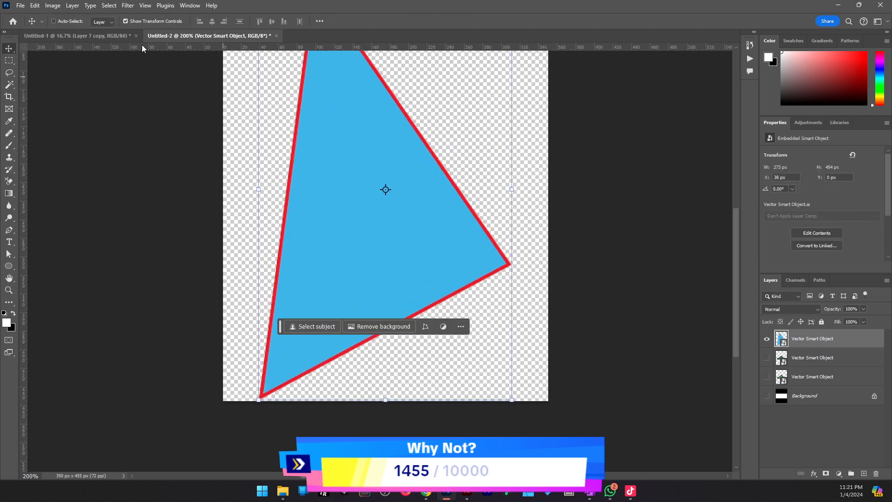
key(ctrl+minus)
click(34, 6)
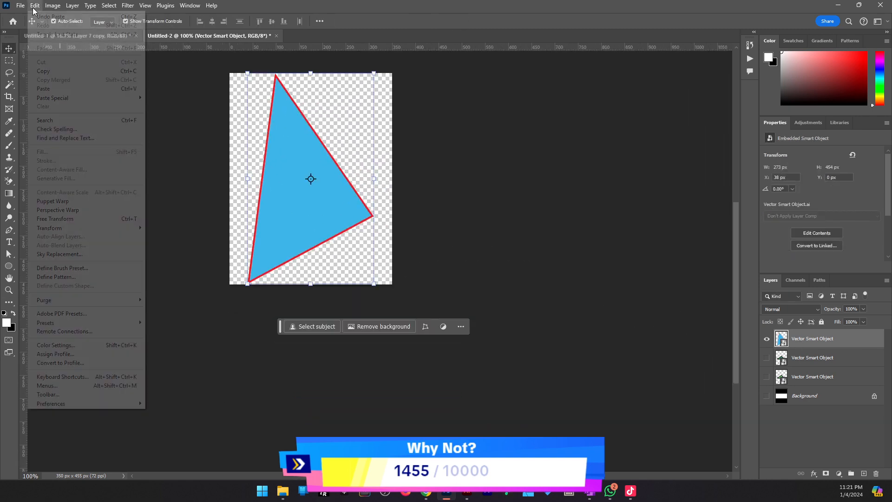
click(102, 277)
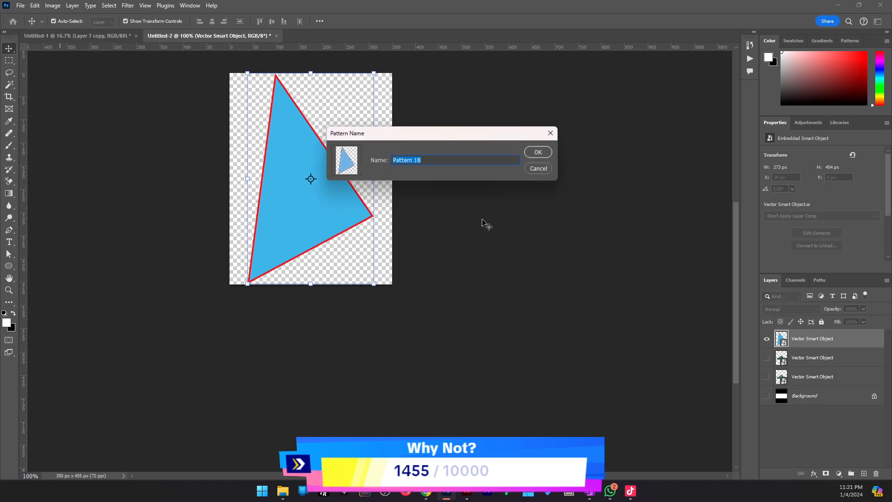
text(T)
text(1)
key(Return)
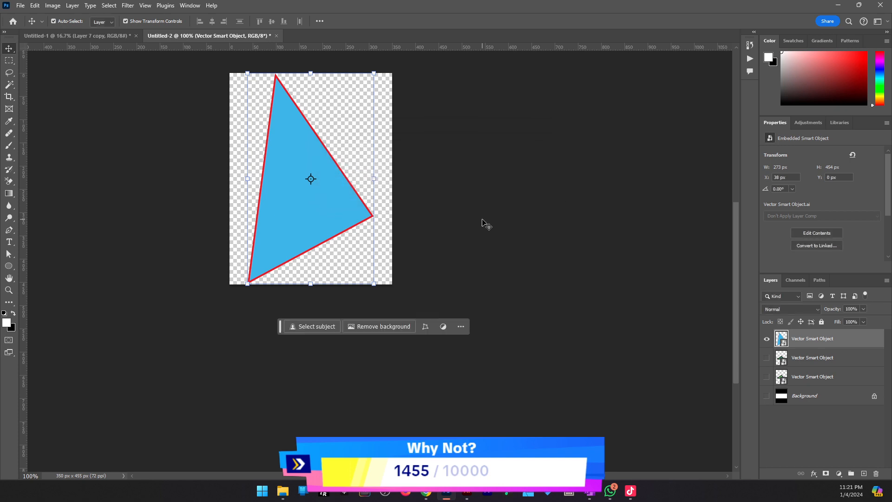
In the Untitled-1 document, group the green triangle layers from Layer 7 copy down to Layer 5 and hide the group.
click(107, 36)
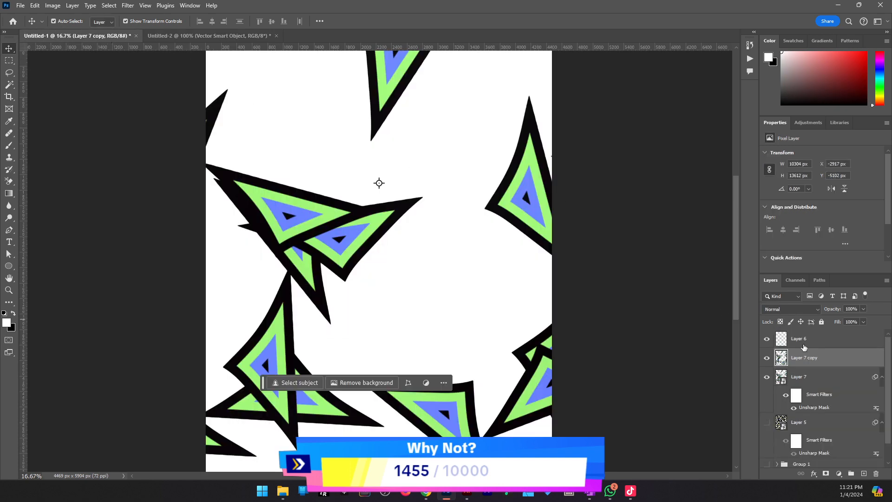
scroll(836, 395, down, 2)
shift+click(825, 429)
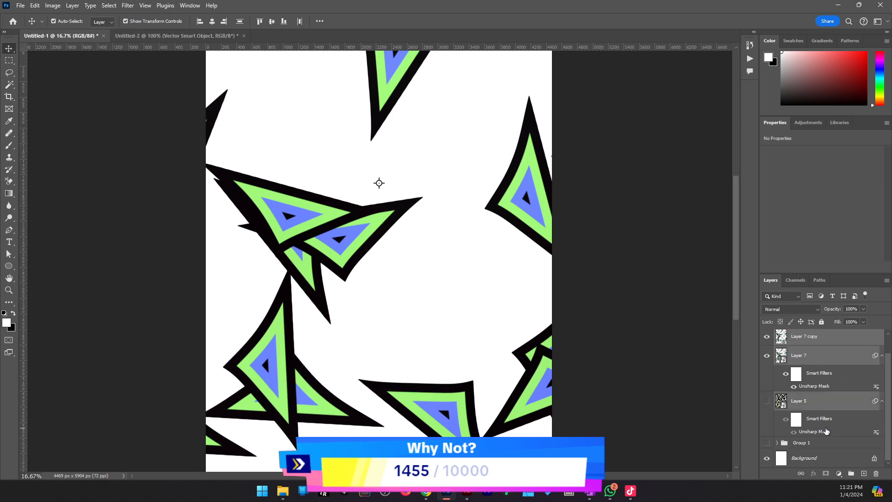
key(ctrl+g)
click(767, 354)
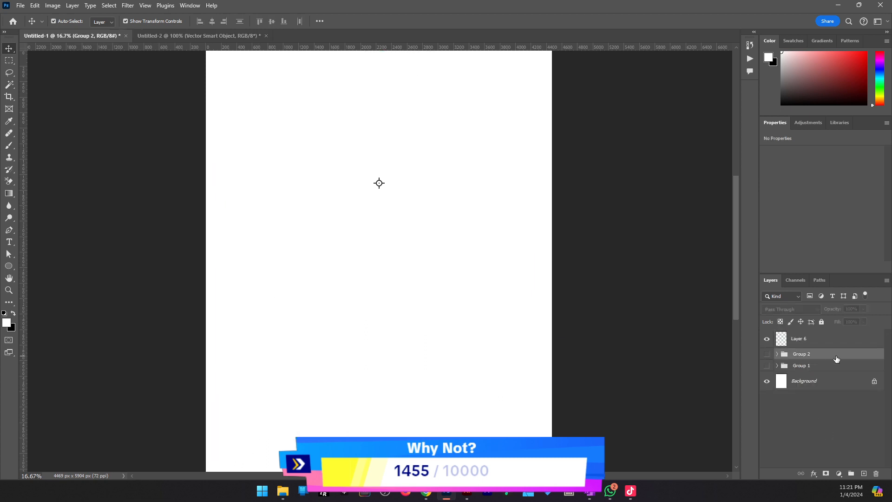
Fill a new layer with the red-outlined blue triangle pattern using the Random Fill script at density 0.1.
click(863, 473)
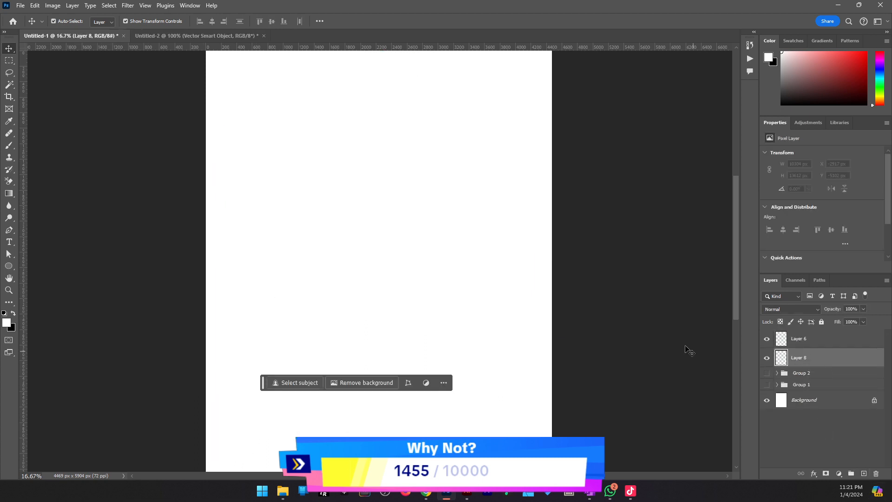
key(shift+F5)
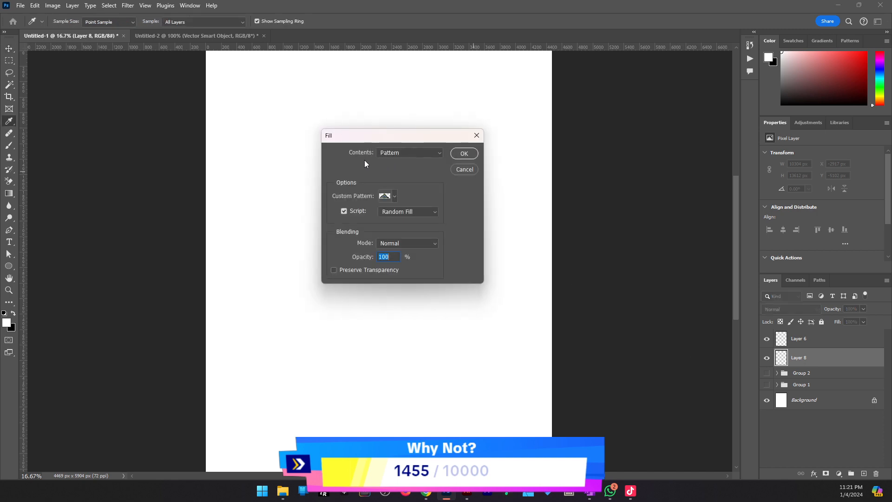
click(390, 196)
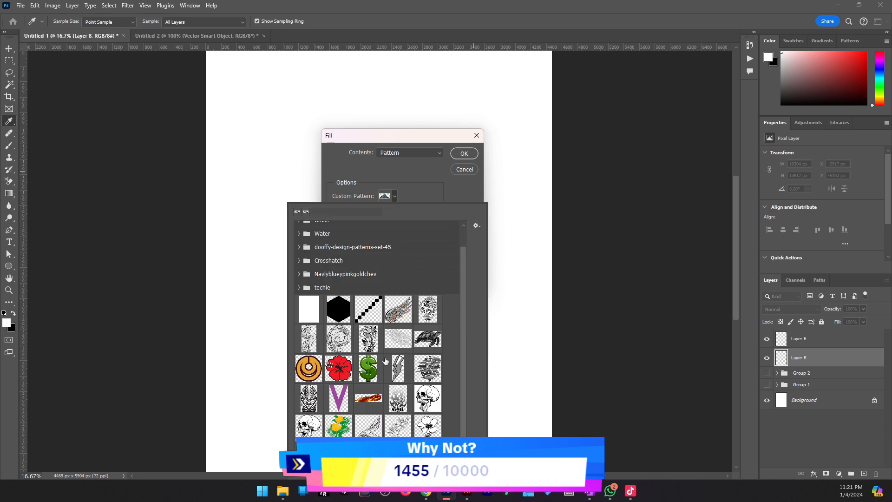
double_click(408, 451)
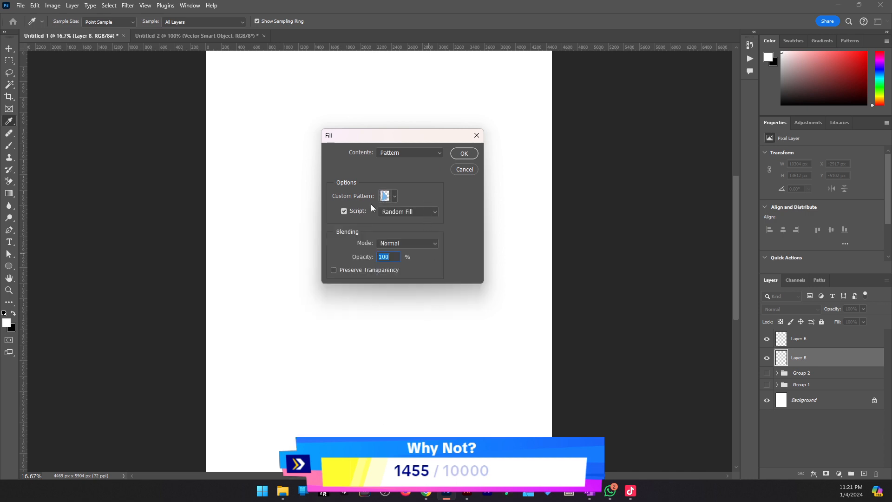
click(409, 211)
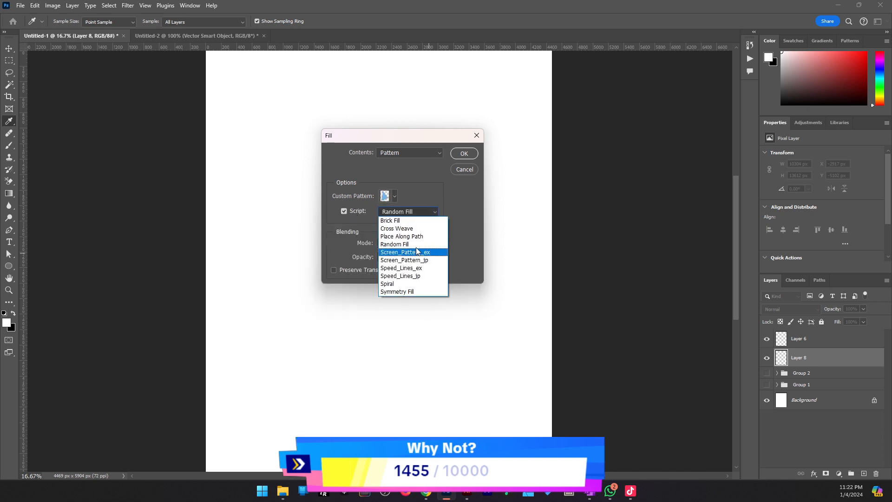
click(414, 244)
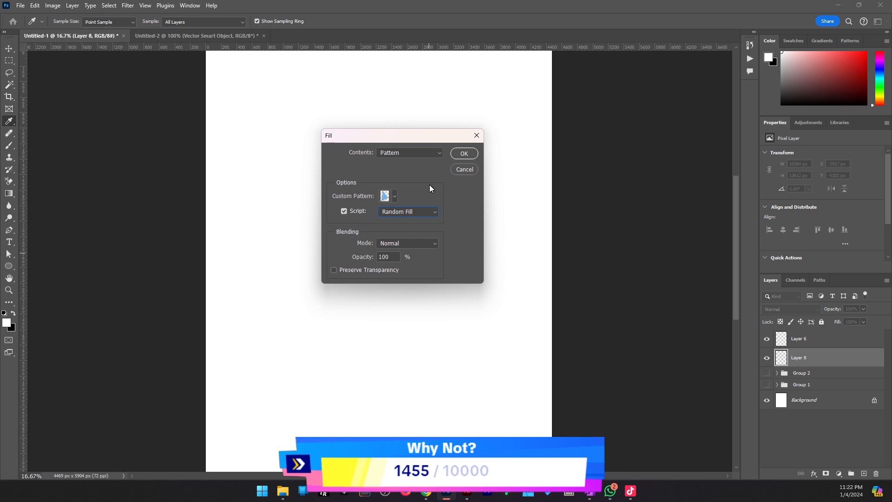
click(464, 154)
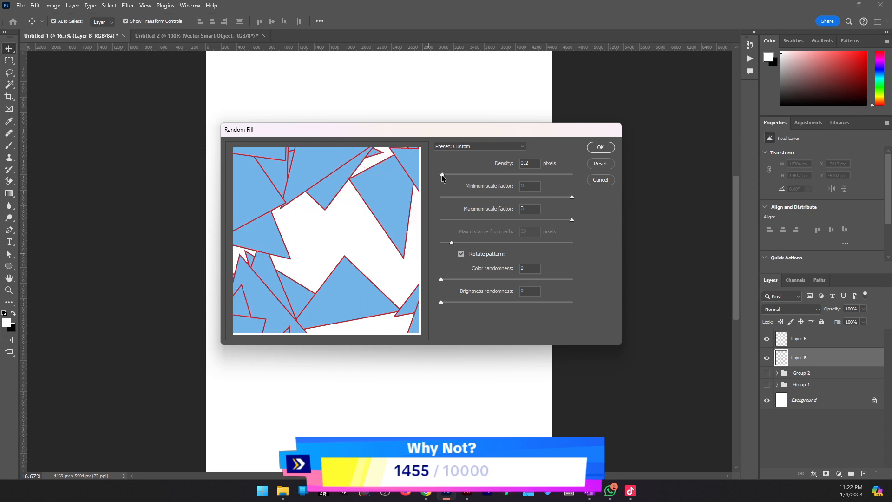
drag(443, 175, 441, 175)
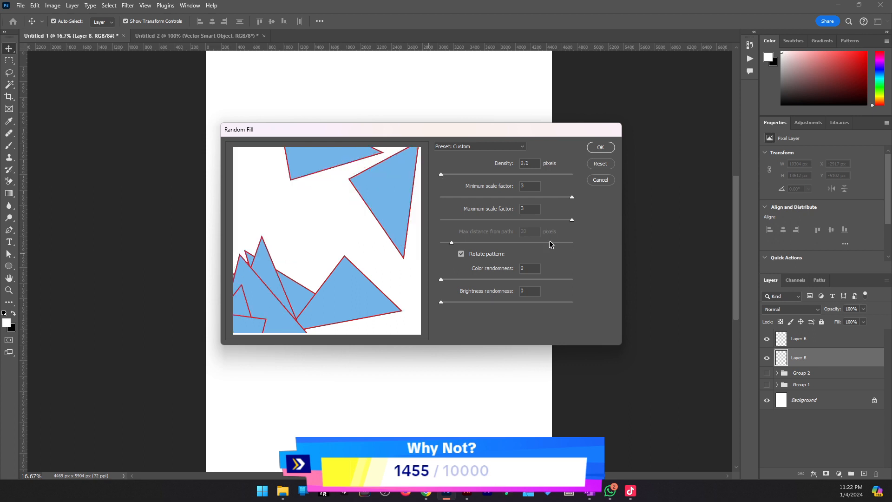
click(601, 148)
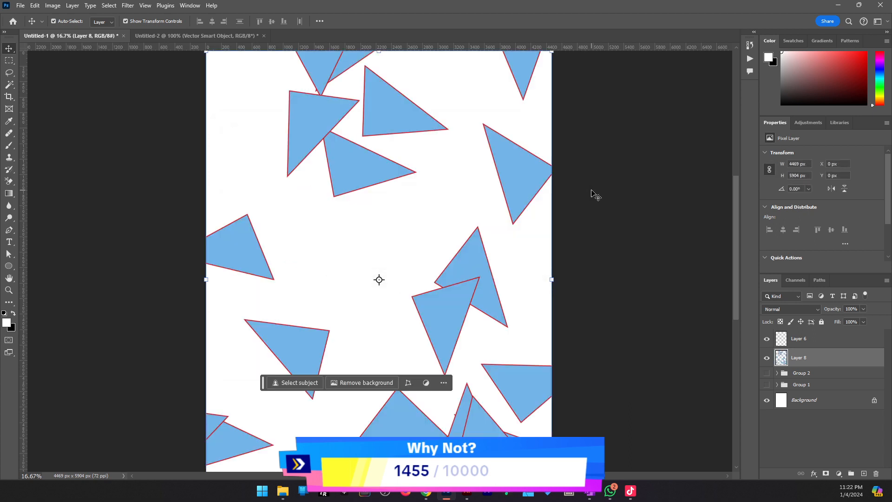
Examine the distribution and overlap of the blue triangles across the canvas at several magnifications.
key(z)
alt+click(348, 249)
alt+click(348, 250)
click(322, 290)
click(342, 276)
key(v)
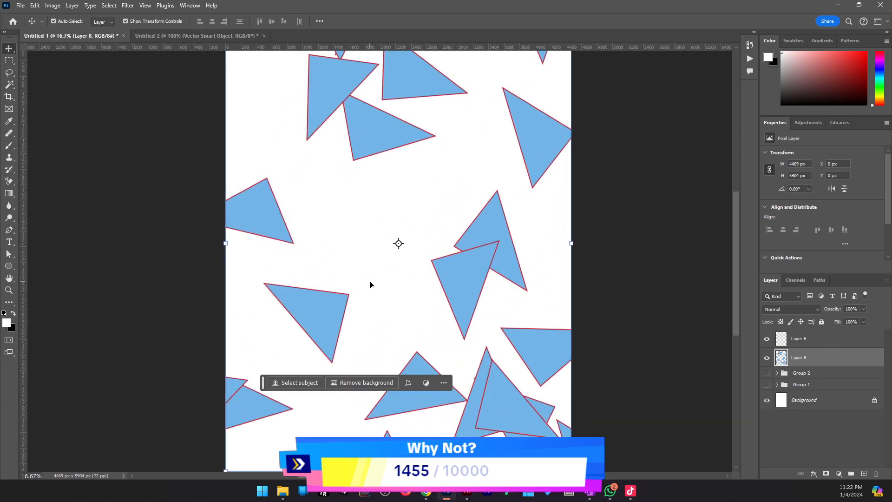
key(z)
alt+click(366, 278)
click(366, 278)
key(v)
click(641, 284)
key(z)
alt+click(433, 294)
click(409, 294)
key(v)
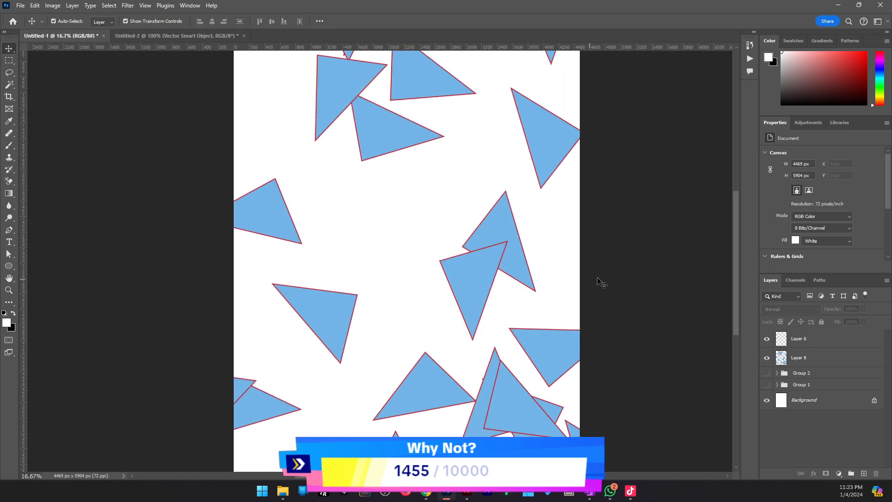
key(z)
alt+click(415, 282)
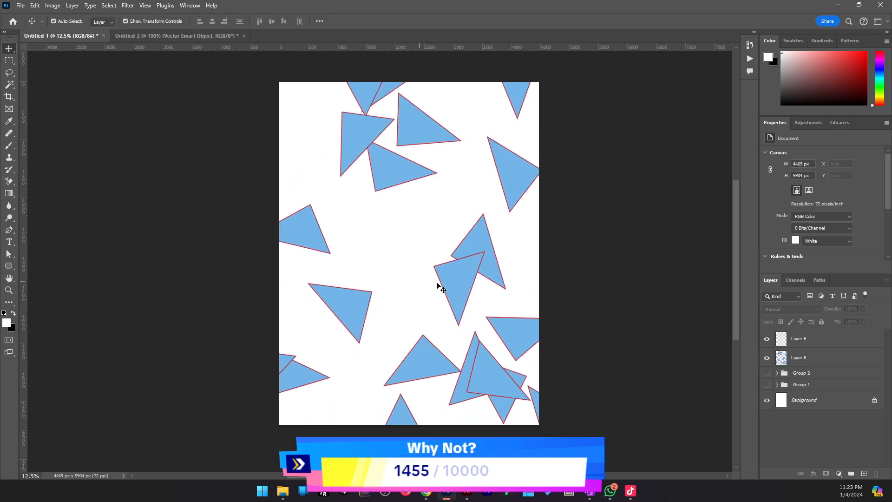
key(v)
Copy the blue triangle layer as SVG, switch to Illustrator and paste it into the jersey template.
click(470, 291)
right_click(802, 358)
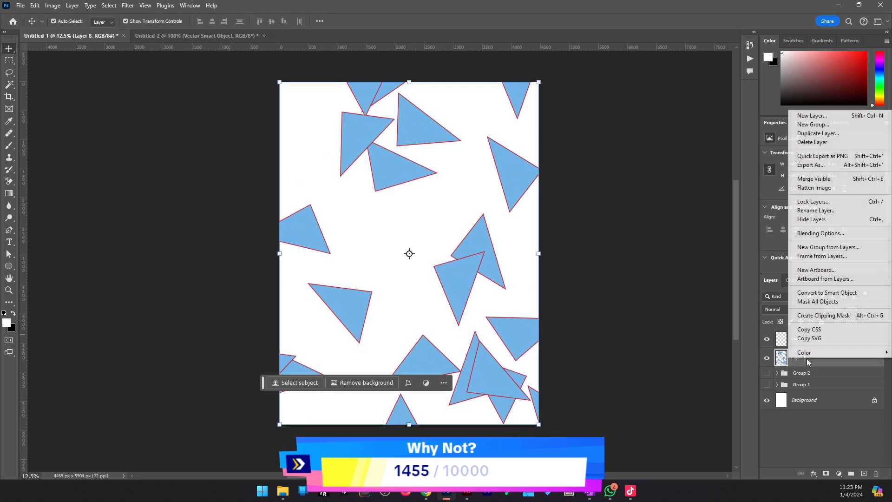
click(828, 340)
click(466, 491)
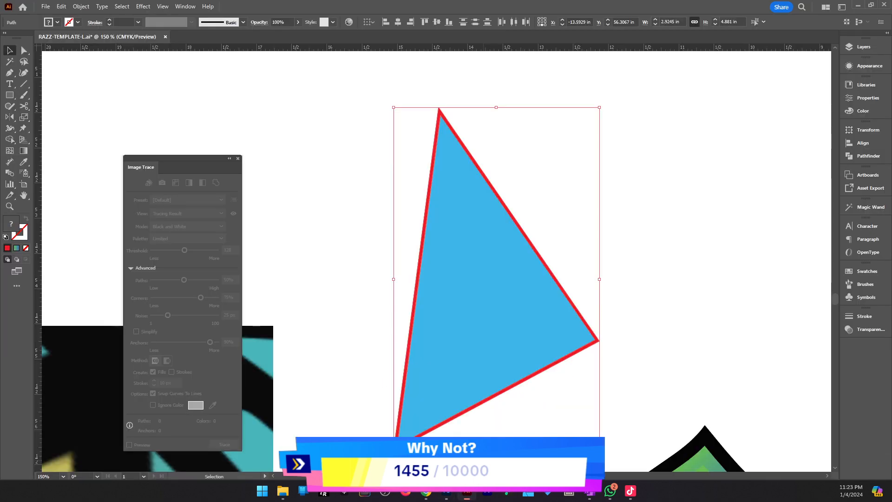
alt+click(527, 283)
alt+click(527, 282)
alt+click(527, 283)
scroll(527, 282, up, 1)
key(v)
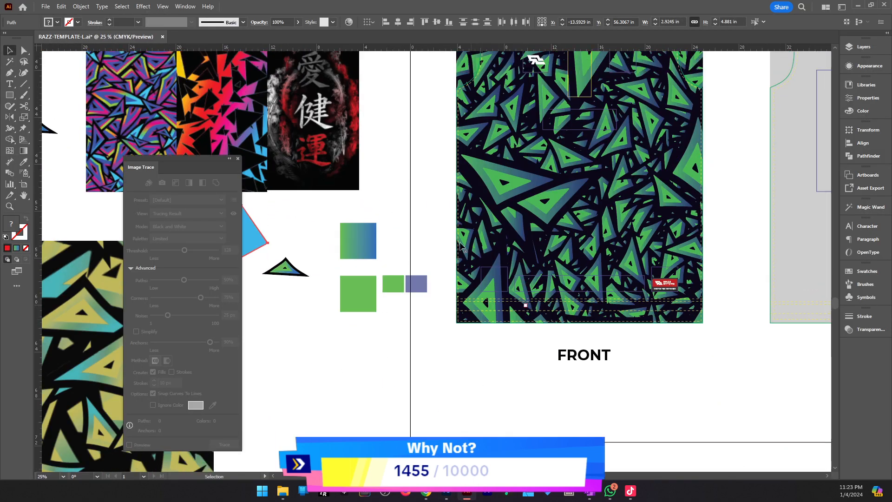
click(420, 203)
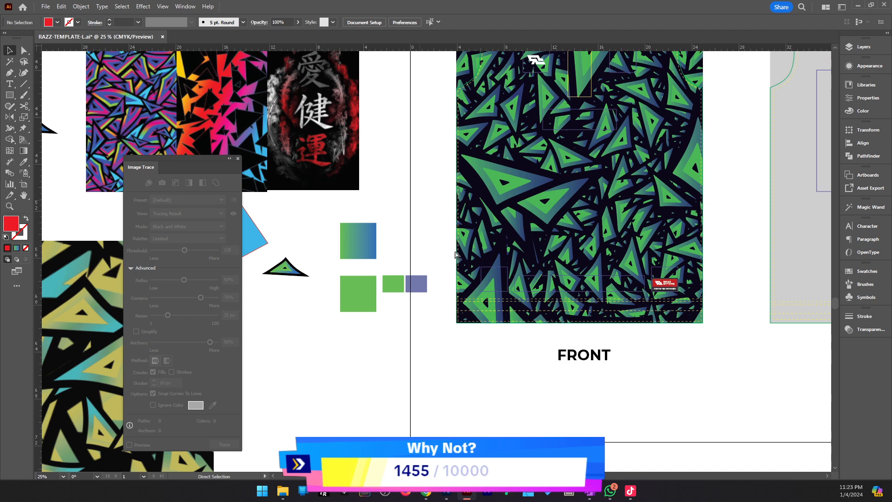
key(ctrl+v)
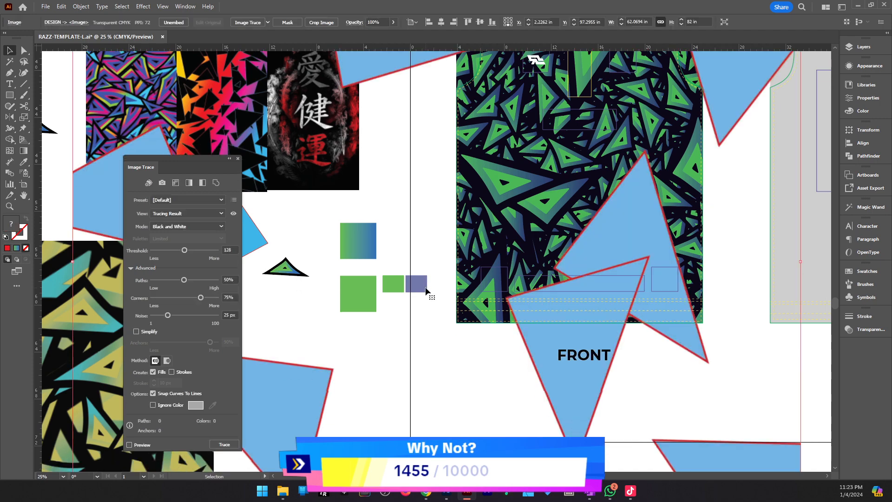
Check the pasted triangle image against the whole jersey template and delete it.
scroll(427, 292, down, 1)
key(z)
alt+click(456, 247)
alt+click(456, 247)
drag(456, 247, 566, 241)
scroll(595, 278, up, 1)
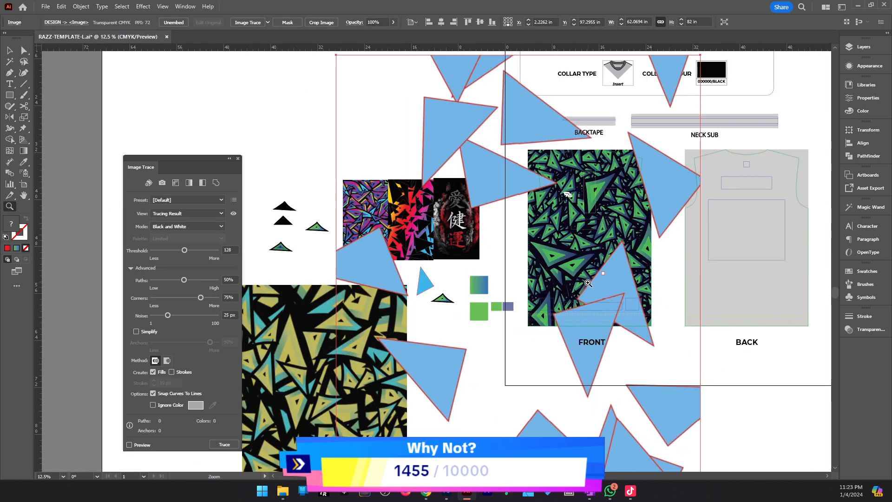
key(v)
key(Delete)
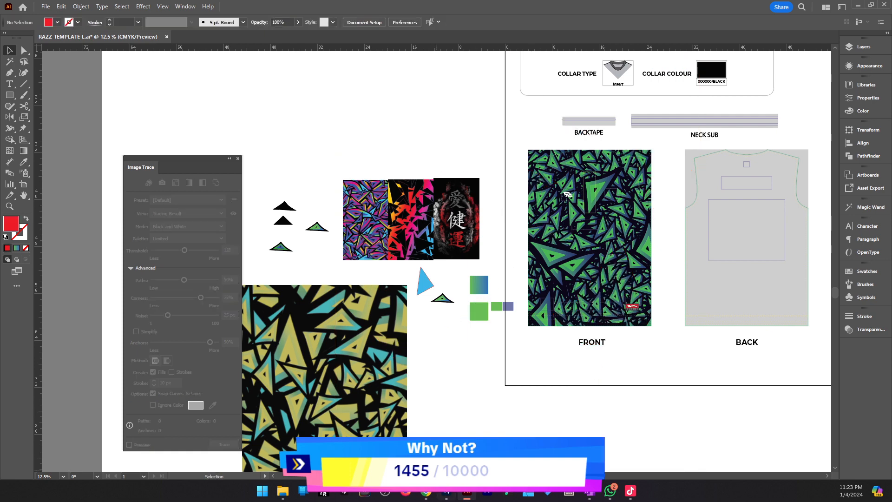
Switch to Photoshop, hide the large blue triangle layer and add a new empty layer above it.
click(447, 490)
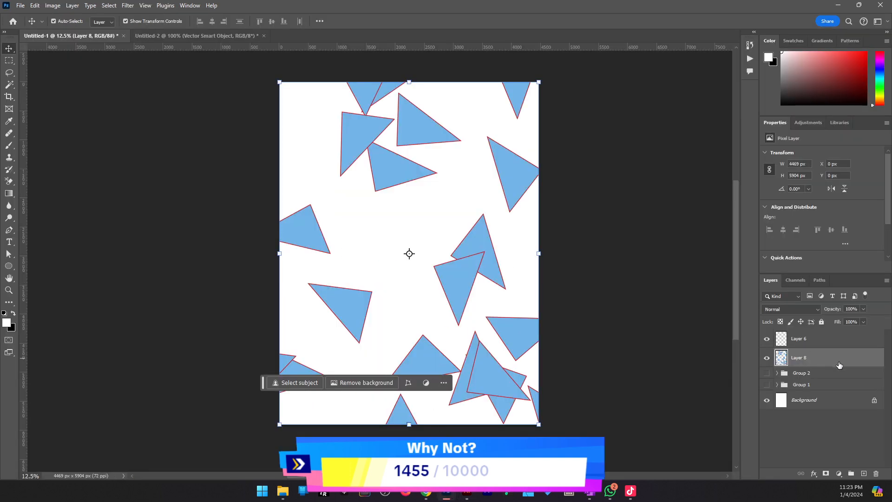
click(766, 358)
click(863, 473)
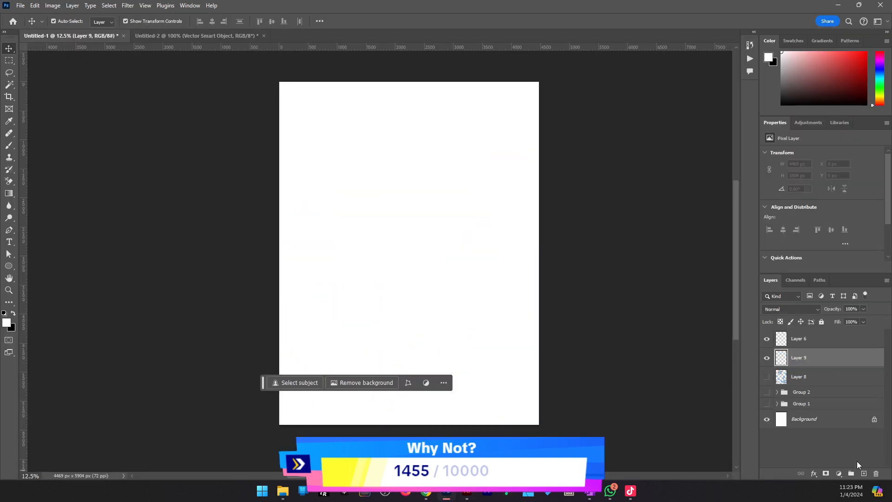
Try a Random Fill of the blue triangle pattern with the minimum scale factor set to 0.4 and undo the fill.
key(shift+F5)
click(459, 158)
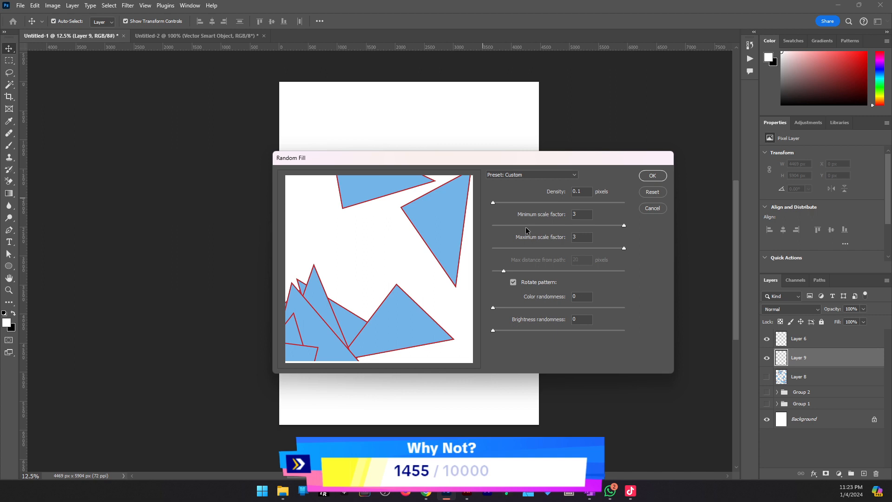
drag(531, 225, 505, 226)
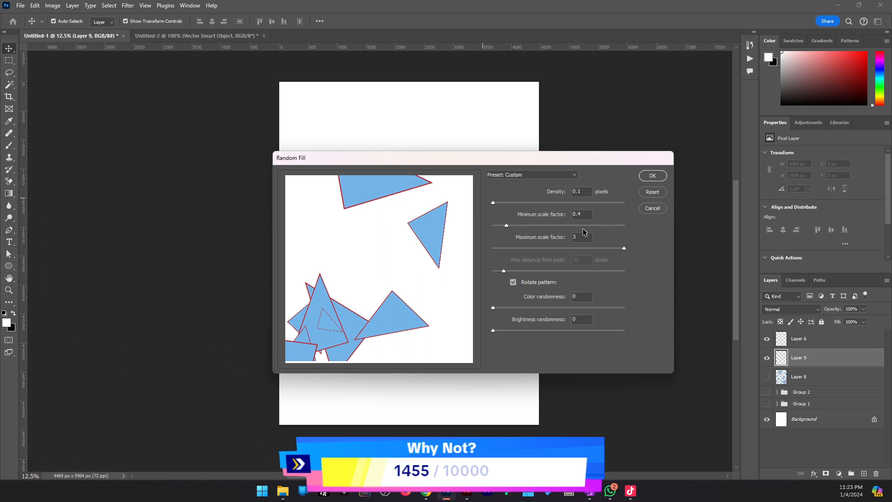
click(652, 176)
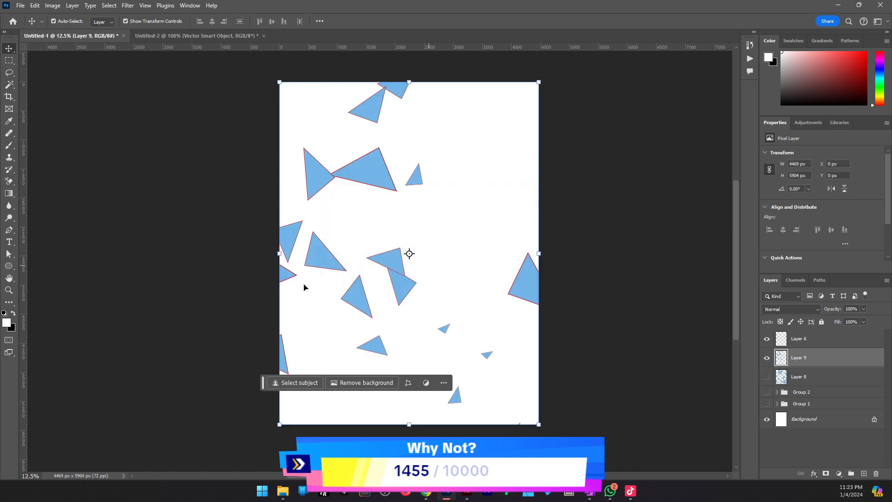
key(ctrl+z)
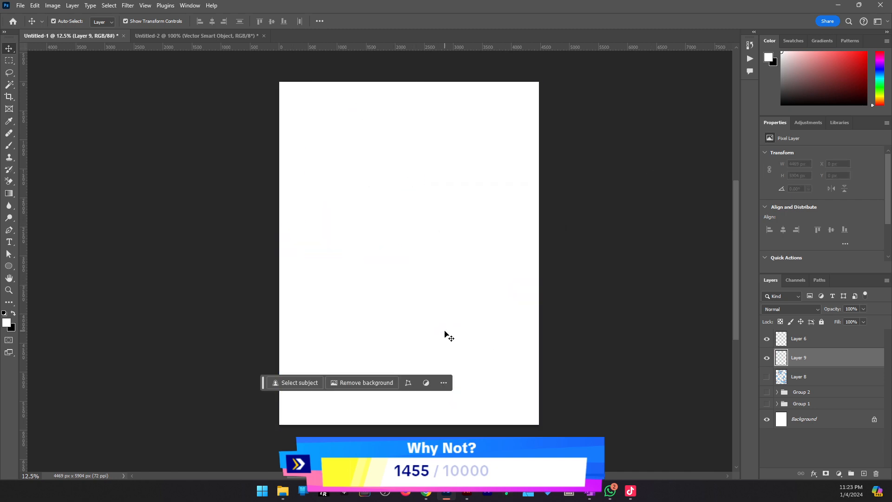
Fill the empty layer again with the blue triangle pattern, setting the Random Fill density to 0.5.
key(shift+F5)
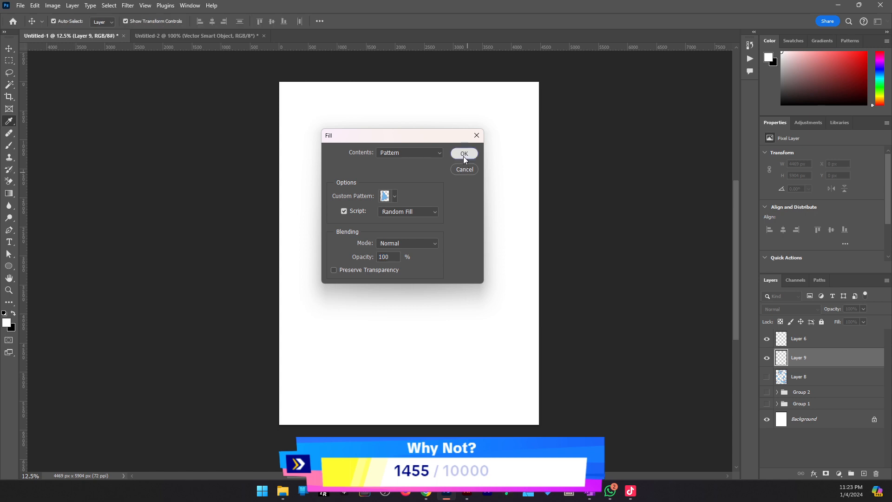
click(464, 154)
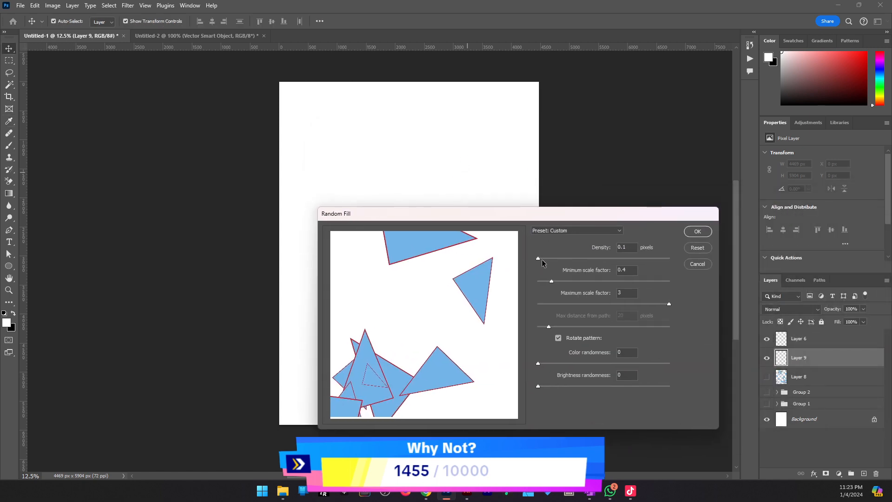
drag(540, 258, 544, 261)
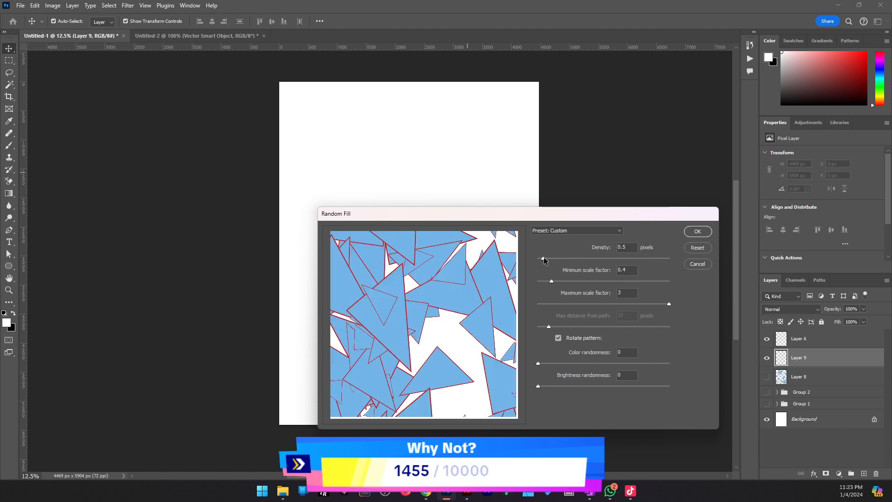
click(696, 230)
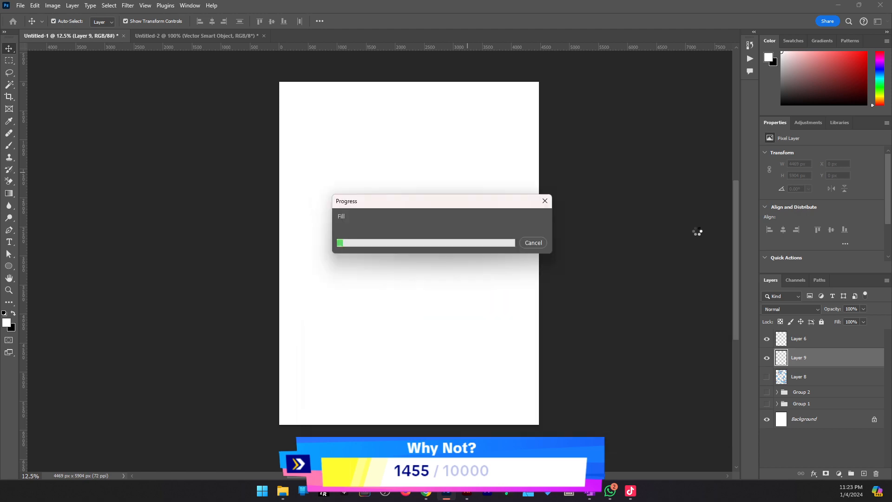
Examine the outlines and size variation of the newly filled triangles, both close up and across the canvas.
key(z)
click(439, 244)
click(436, 248)
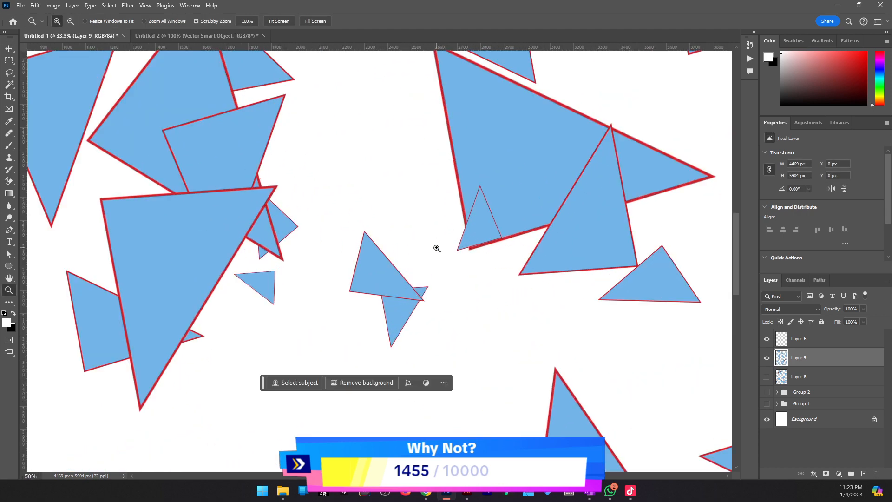
click(437, 247)
alt+click(456, 252)
alt+click(457, 251)
alt+click(457, 252)
alt+click(457, 252)
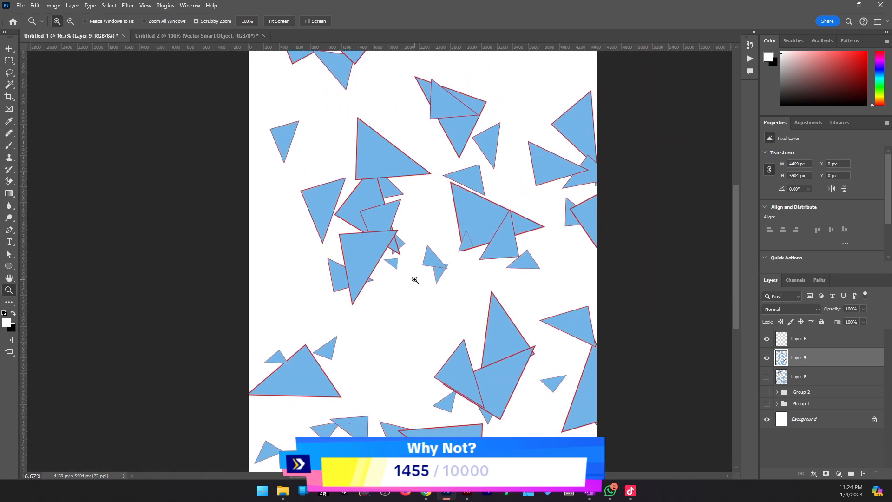
click(415, 280)
Convert the filled triangle layer to a smart object and apply Unsharp Mask with amount 69%, radius 1000 pixels and threshold 0.
key(v)
right_click(818, 359)
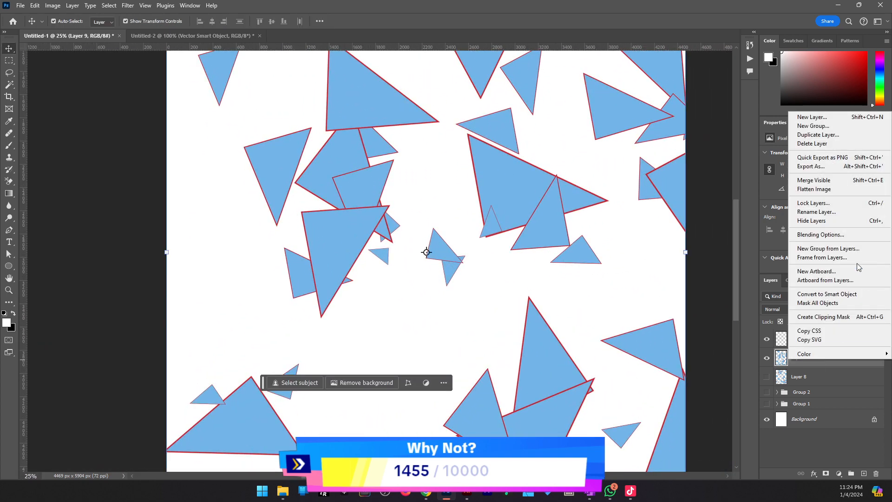
click(839, 298)
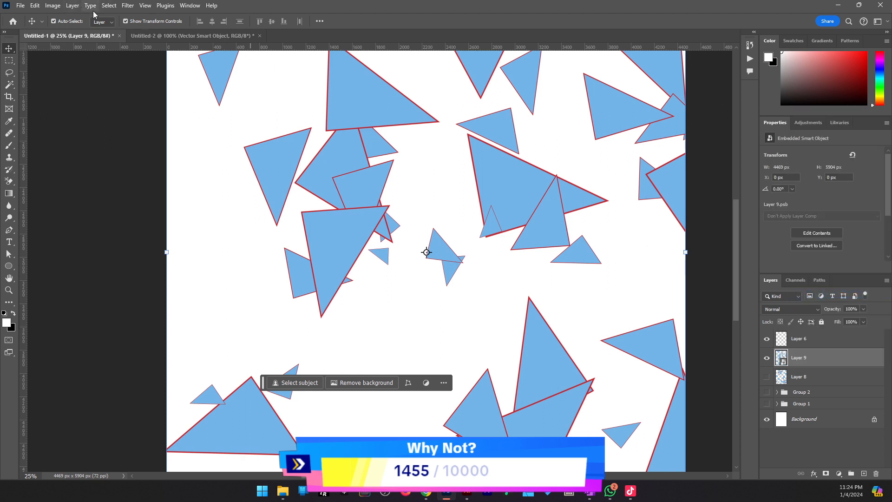
click(127, 6)
click(135, 17)
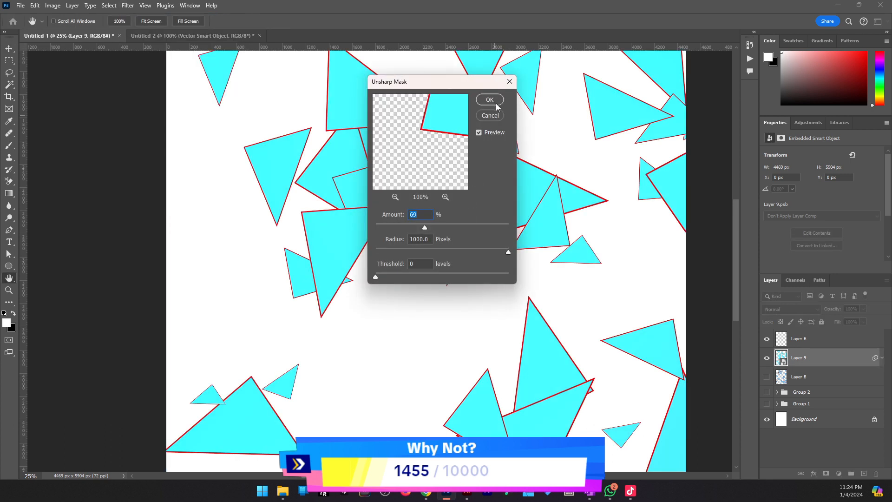
click(490, 99)
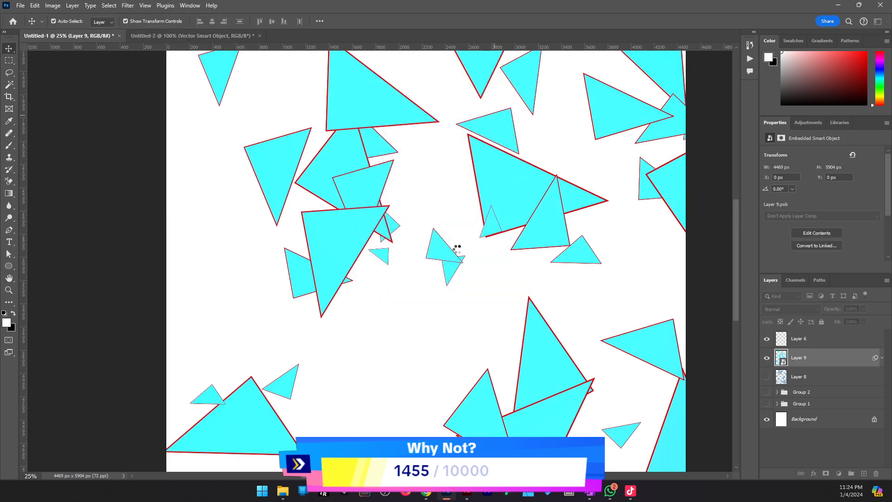
Duplicate the sharpened triangle smart object and rasterize the copy.
key(z)
alt+click(428, 265)
alt+click(428, 265)
click(420, 281)
key(v)
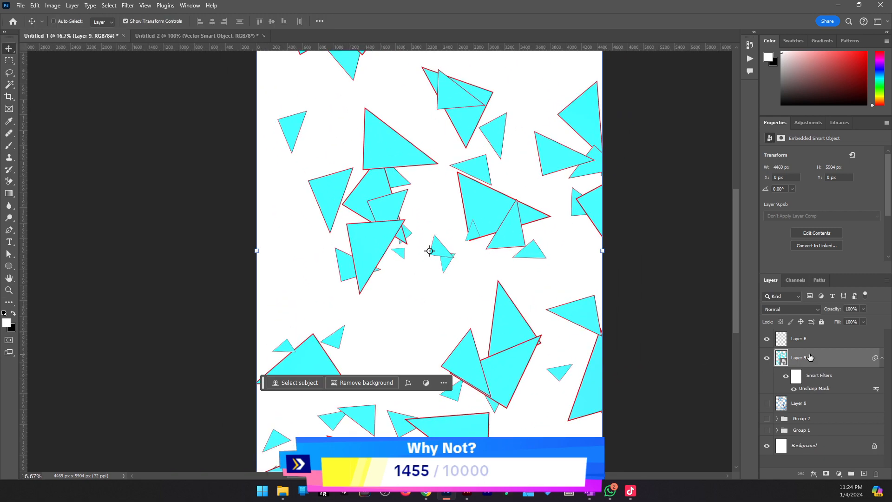
key(ctrl)
key(ctrl+j)
right_click(816, 370)
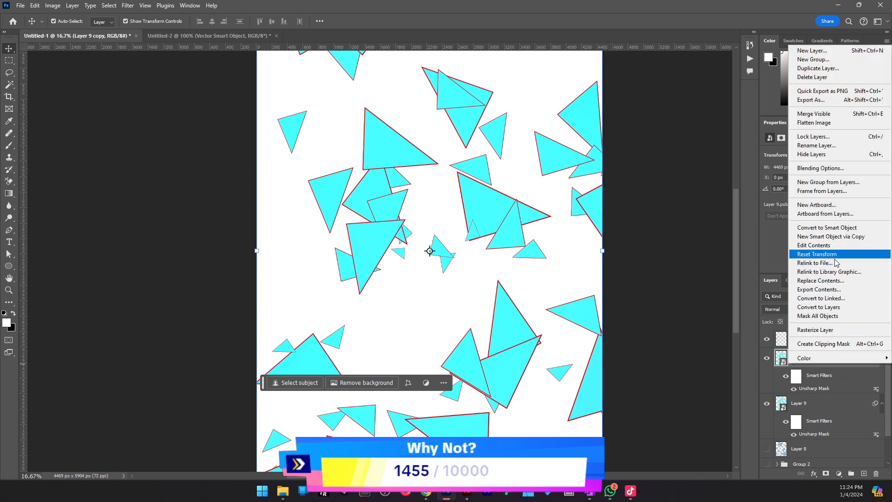
click(822, 331)
Copy the rasterized triangle layer as SVG, switch to Illustrator and paste it over the jersey template pieces.
right_click(820, 367)
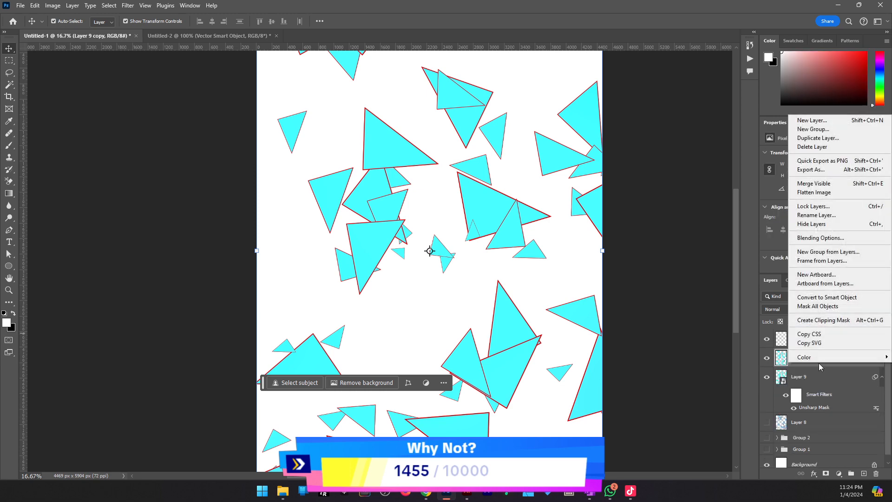
click(826, 343)
click(468, 491)
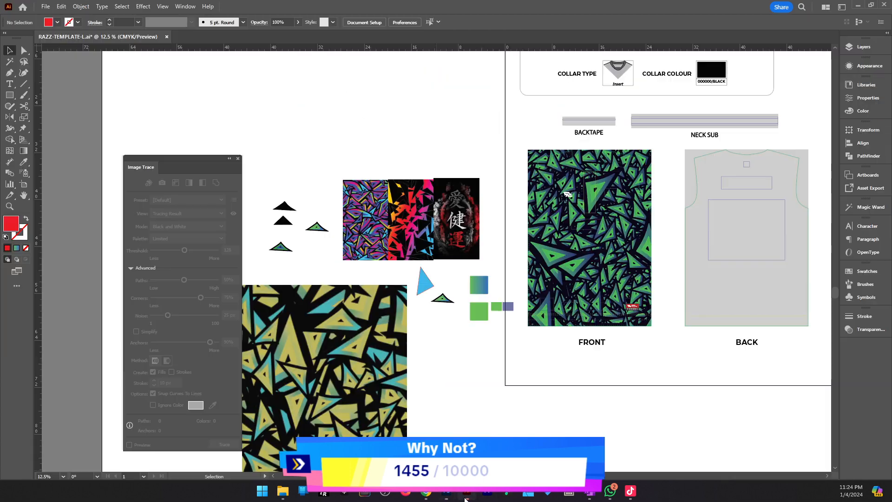
drag(696, 270, 358, 285)
click(358, 286)
scroll(399, 304, left, 2)
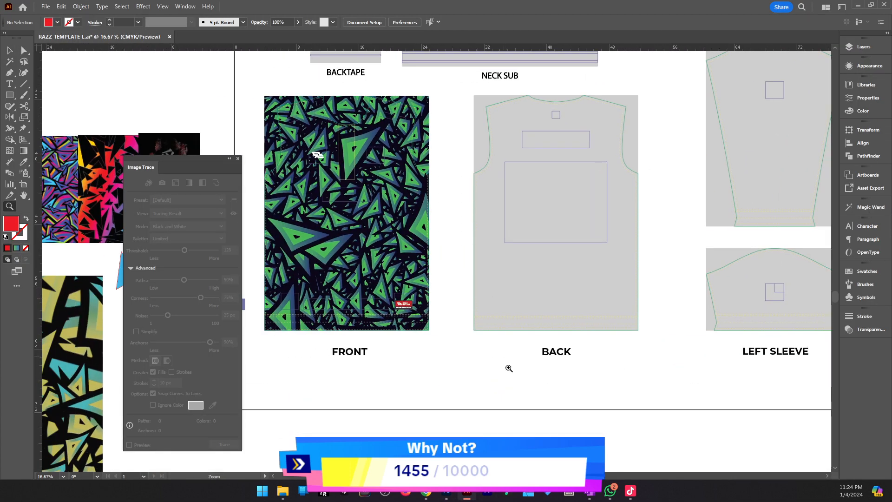
click(514, 369)
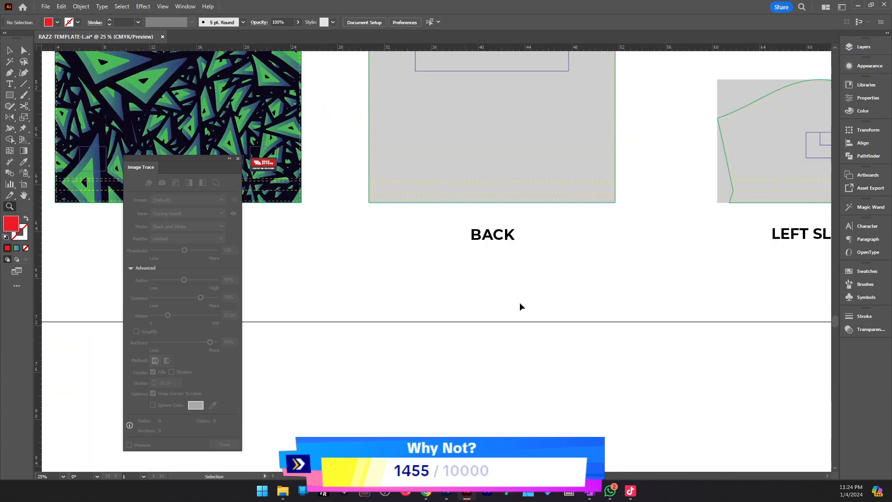
ctrl+click(254, 188)
scroll(506, 189, up, 4)
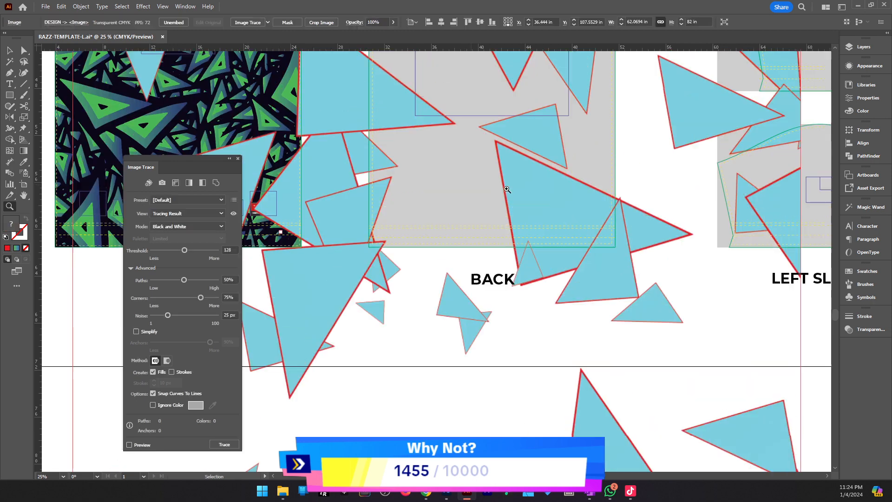
scroll(475, 354, up, 2)
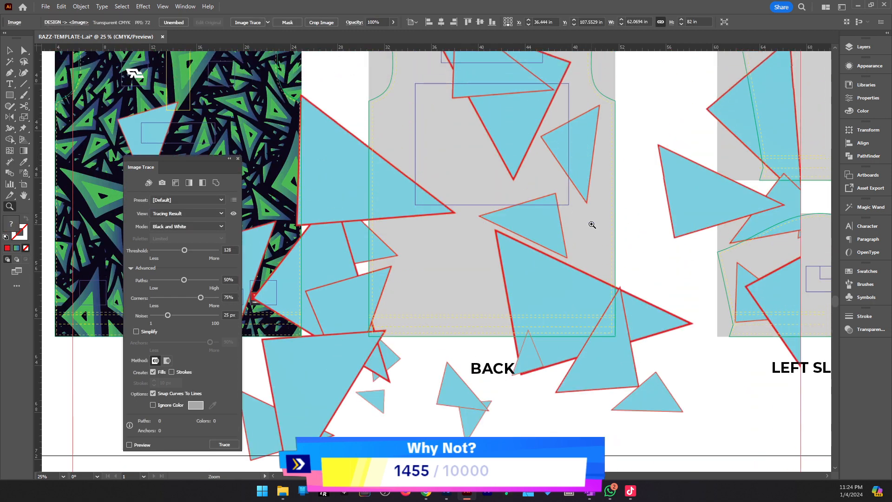
drag(607, 248, 541, 265)
key(v)
drag(624, 274, 666, 265)
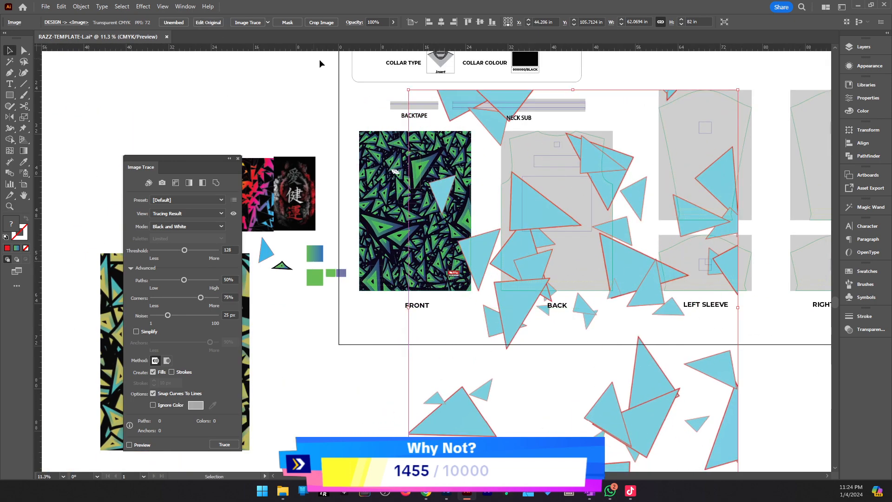
Image-trace the pasted triangle image with the 3 Colors preset.
click(268, 22)
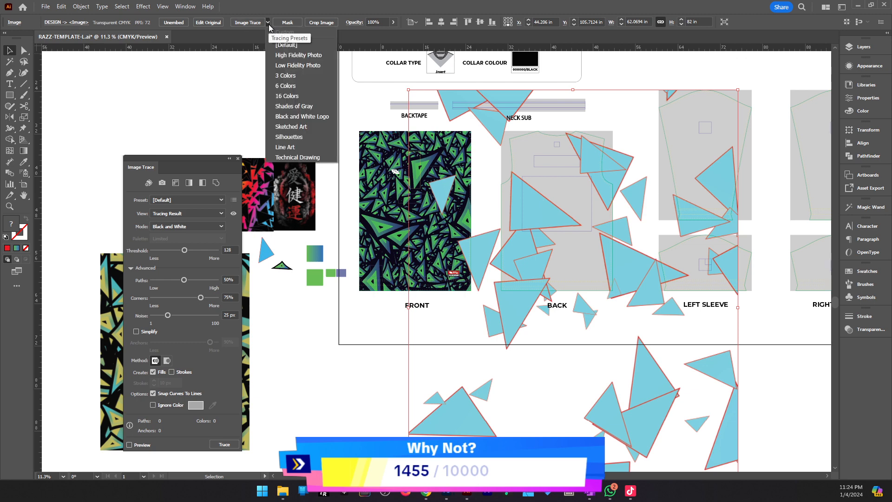
click(291, 77)
click(548, 255)
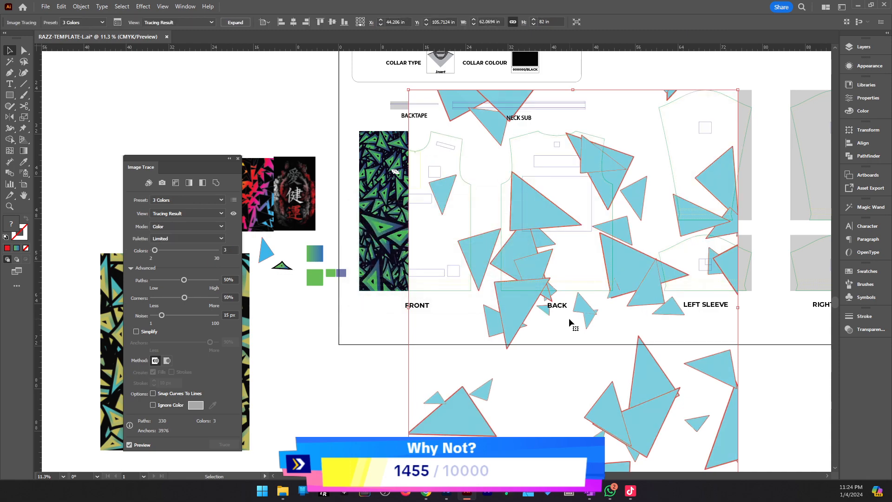
key(z)
drag(550, 277, 651, 346)
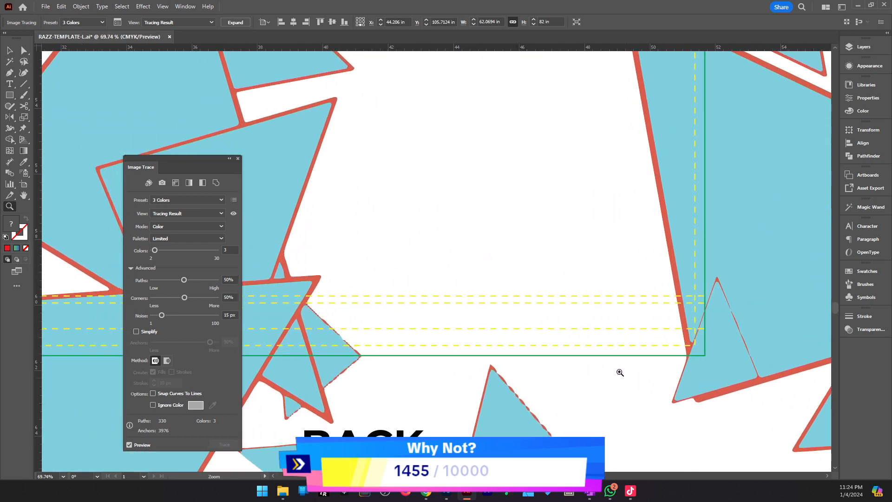
drag(620, 372, 568, 303)
Set the trace's noise to 1 px and examine the outlines of the large and small triangles.
drag(161, 318, 93, 312)
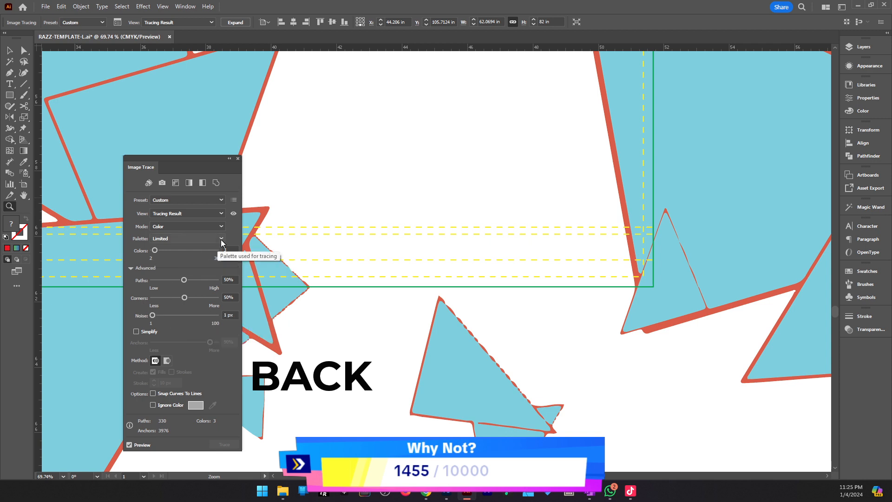
click(227, 249)
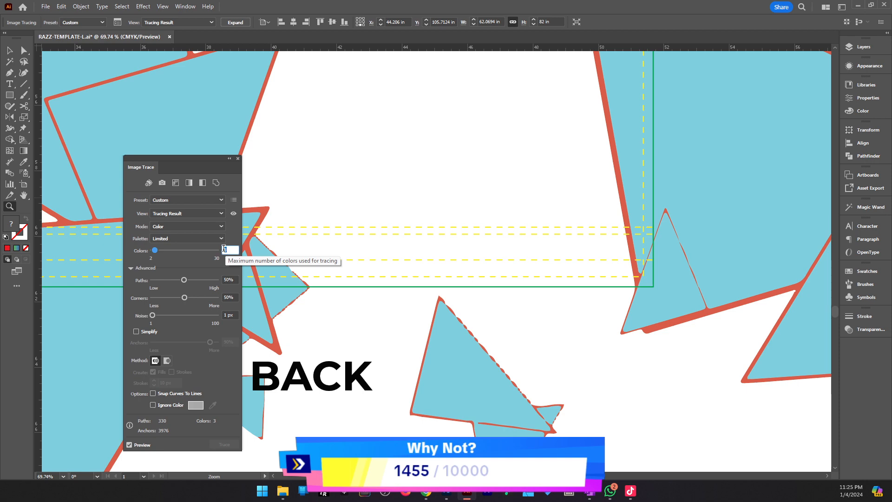
drag(588, 285, 698, 302)
drag(587, 322, 449, 329)
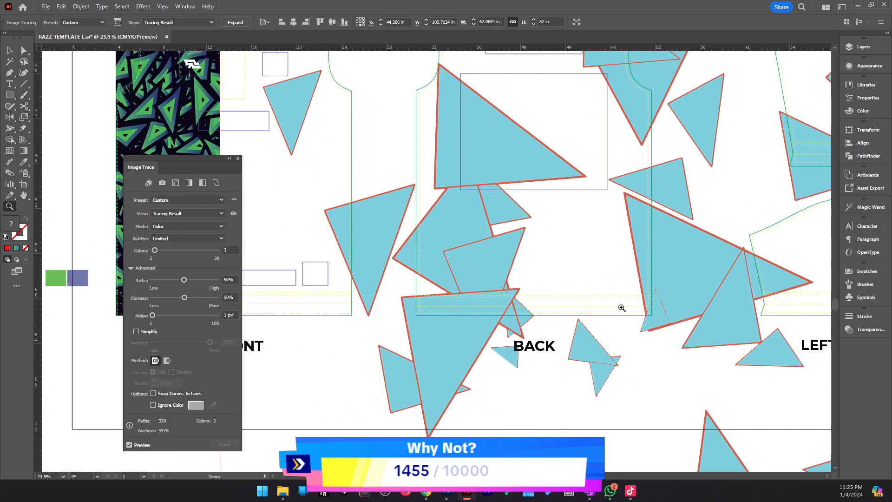
drag(645, 307, 564, 327)
drag(506, 334, 575, 324)
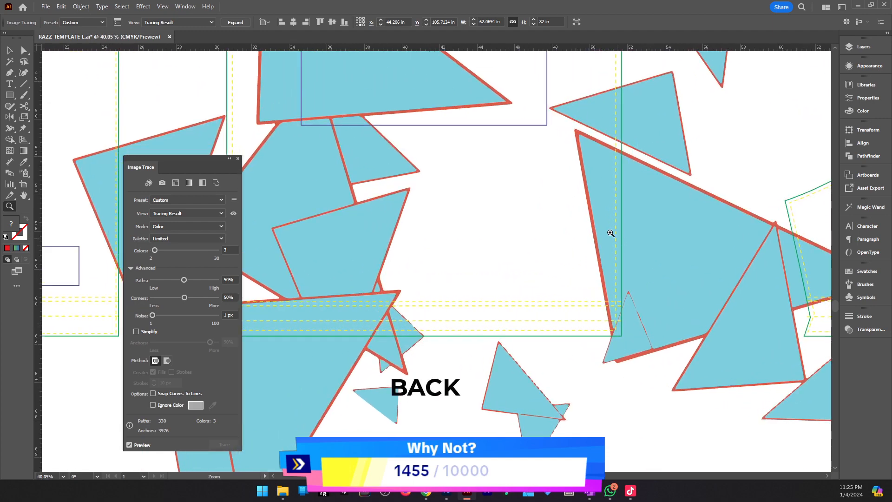
drag(679, 229, 546, 250)
drag(655, 274, 652, 300)
drag(551, 313, 755, 295)
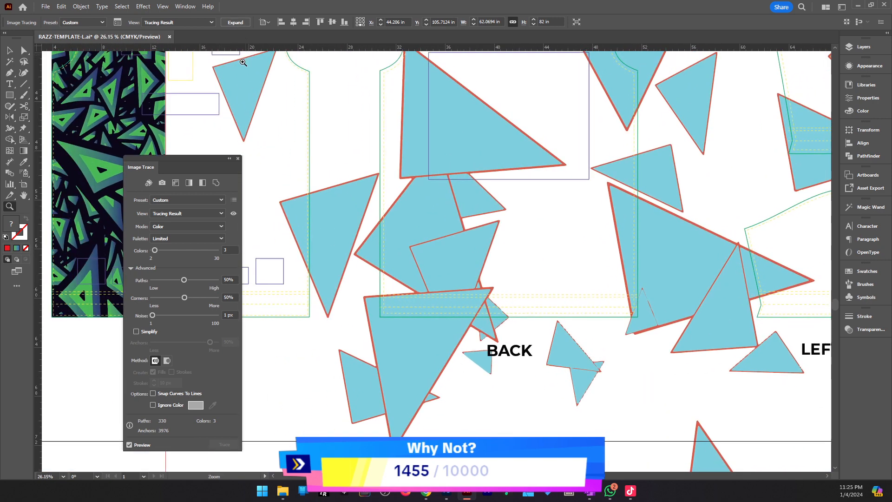
Expand the traced triangles into paths and delete the resulting group.
key(v)
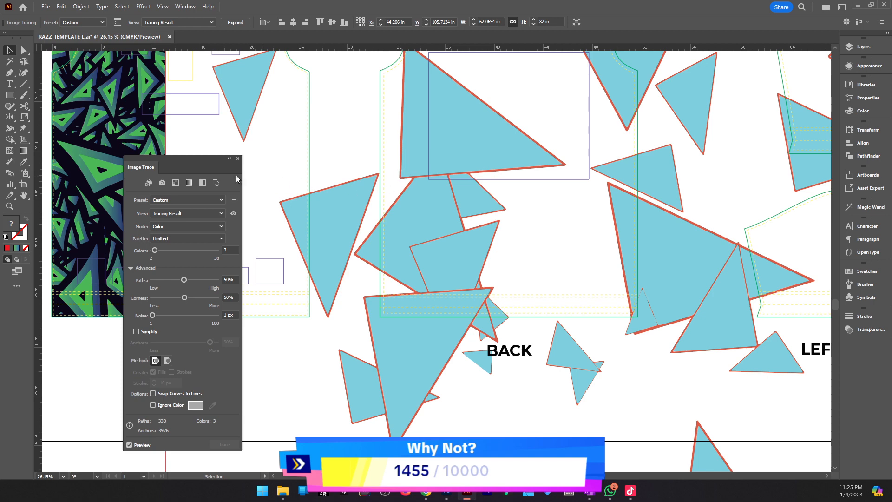
scroll(265, 253, up, 1)
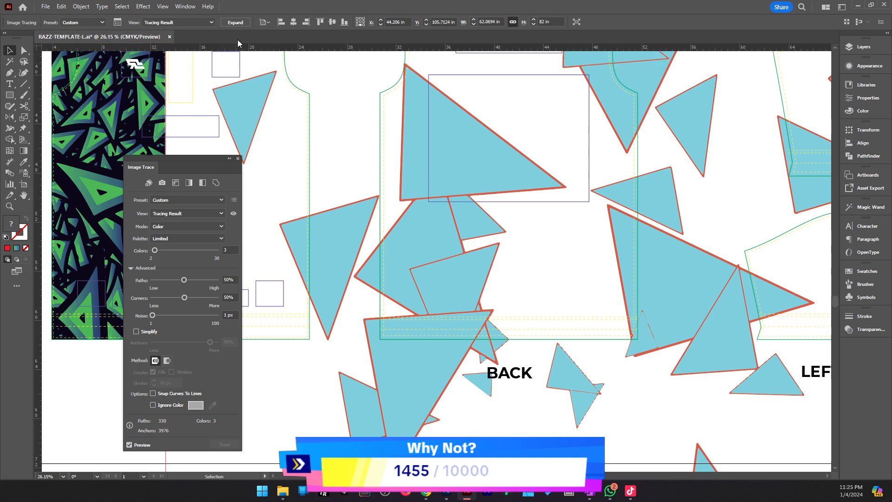
click(240, 24)
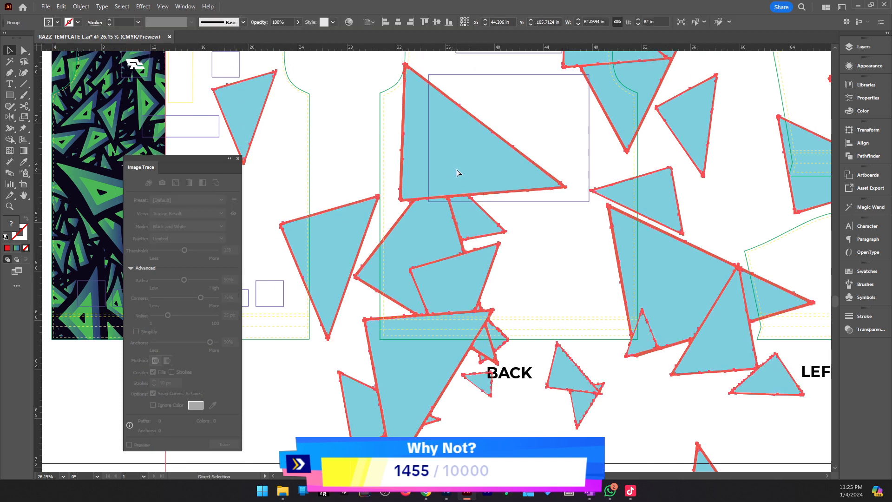
key(Delete)
Select only the blue fill shape of the sample triangle, apart from its red outline, and undo a trial move of it.
drag(451, 279, 822, 343)
key(z)
alt+click(358, 314)
drag(363, 333, 506, 339)
double_click(457, 266)
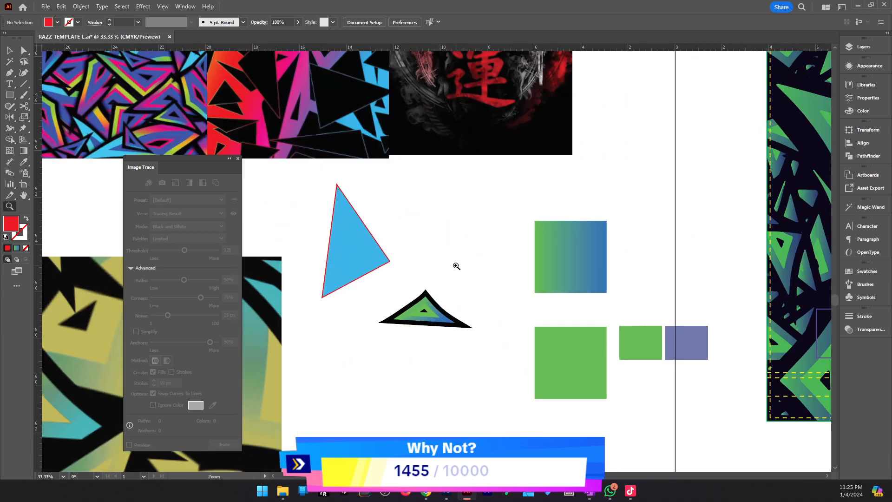
key(v)
click(364, 260)
key(z)
click(365, 251)
click(363, 248)
key(v)
click(675, 215)
drag(524, 260, 569, 270)
key(ctrl+z)
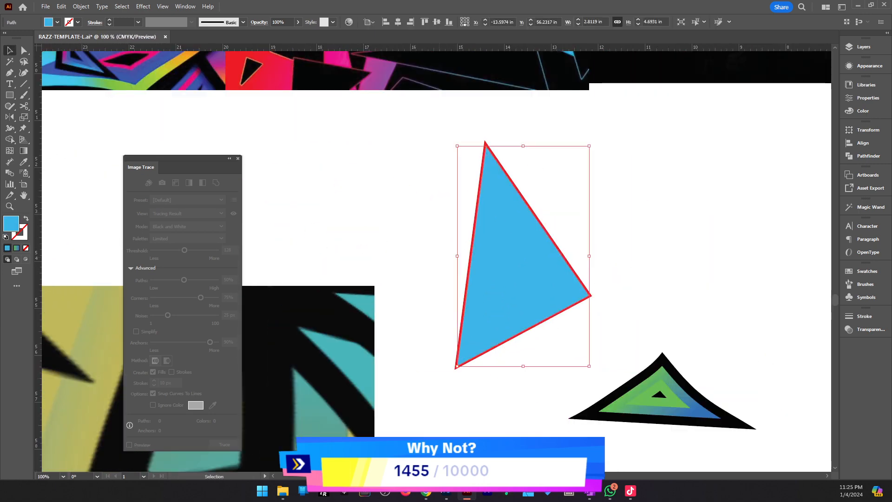
Switch to Photoshop's Untitled-2 document, paste the plain blue triangle as a smart object and scale it to the full canvas height.
click(448, 491)
click(249, 32)
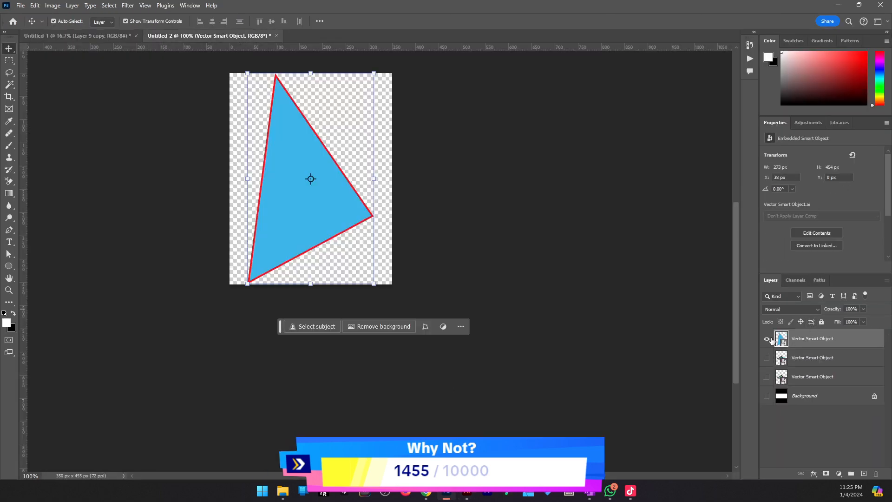
key(ctrl+v)
click(483, 131)
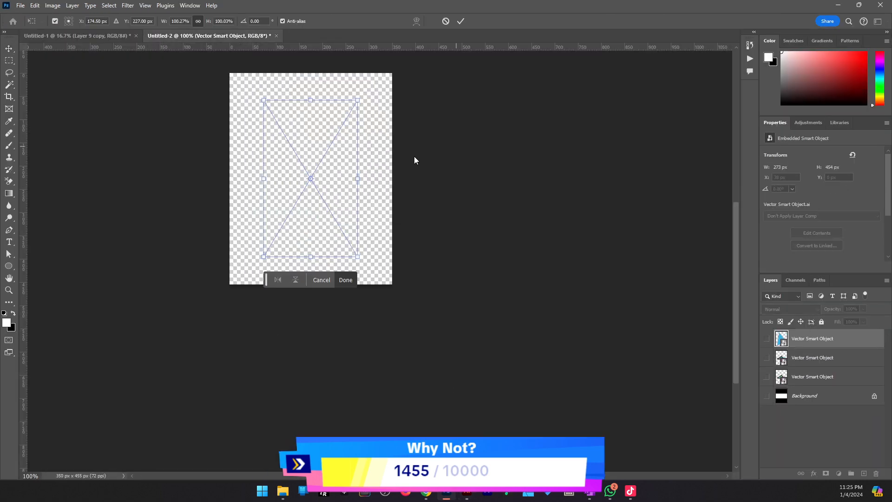
mouse_move(357, 181)
mouse_down()
mouse_move(390, 163)
mouse_move(370, 177)
mouse_up()
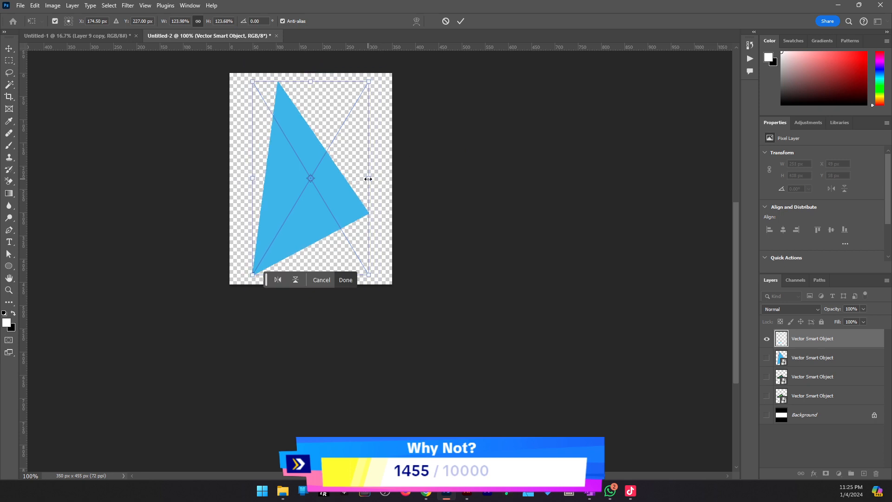
drag(310, 79, 316, 72)
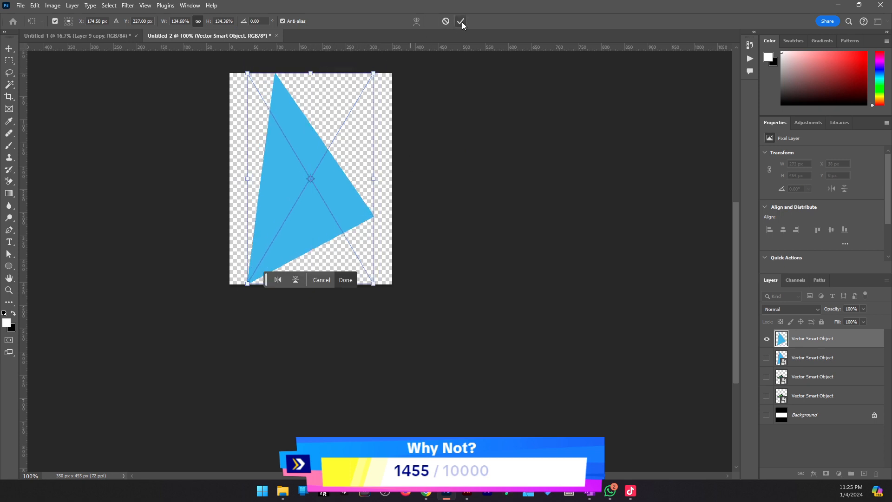
click(460, 21)
Define the plain blue triangle as a new pattern named Triangle.
click(35, 6)
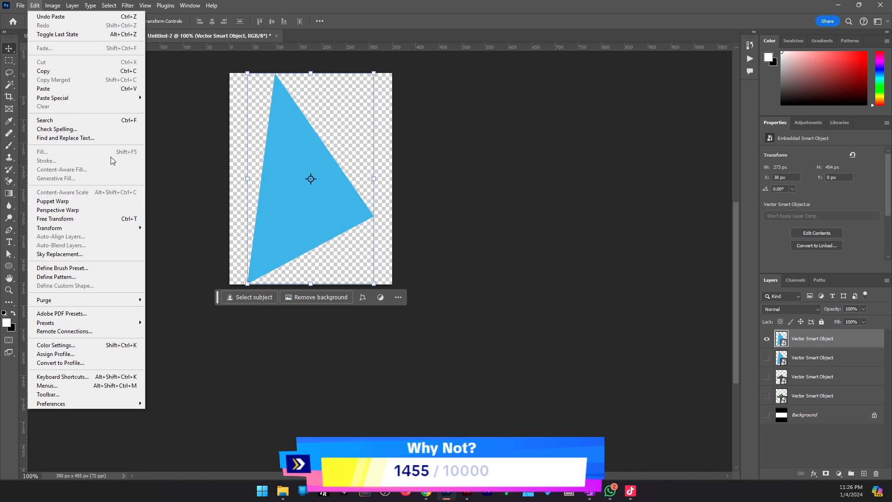
click(98, 277)
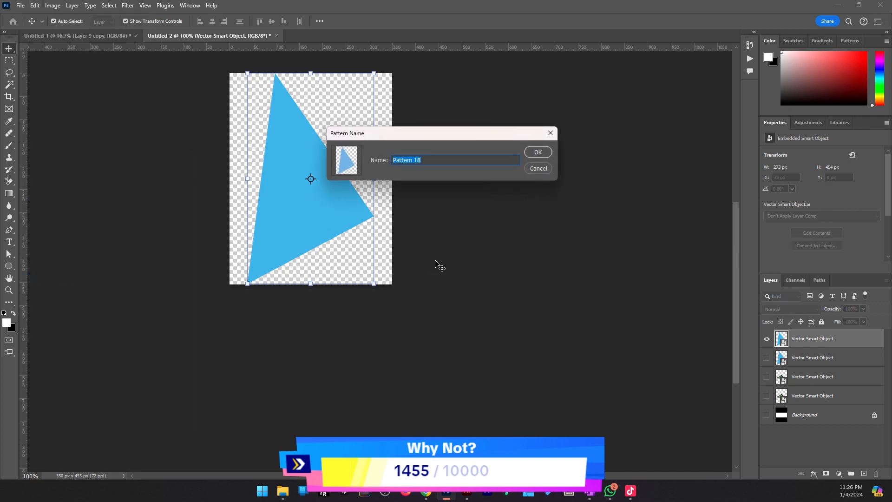
text(Triangle)
key(Return)
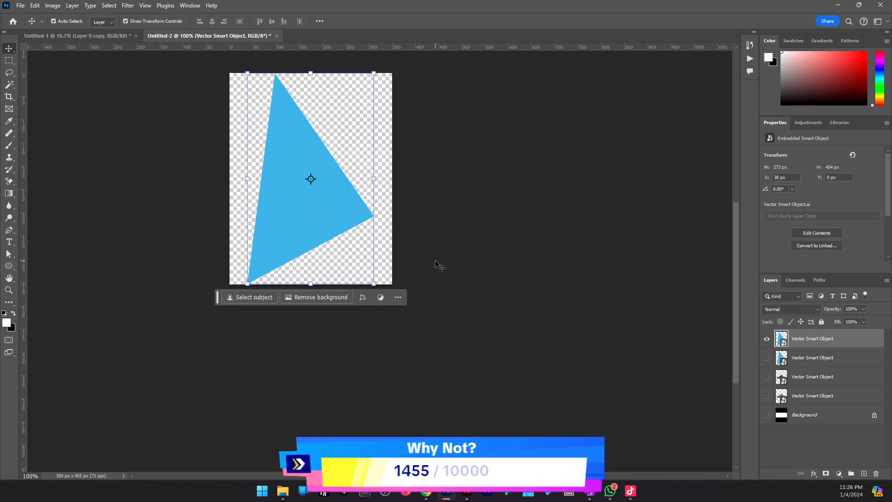
Return to the Untitled-1 document and group Layer 9 copy, Layer 9 and Layer 8.
click(39, 39)
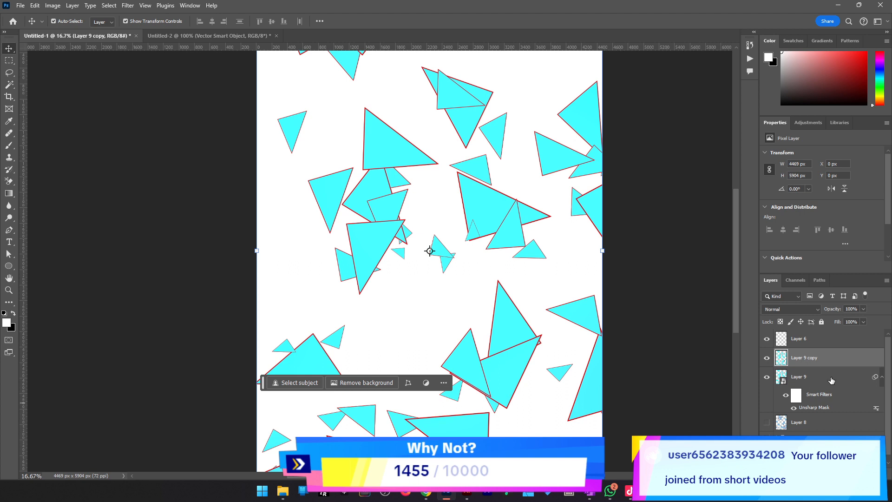
shift+click(831, 427)
key(ctrl+g)
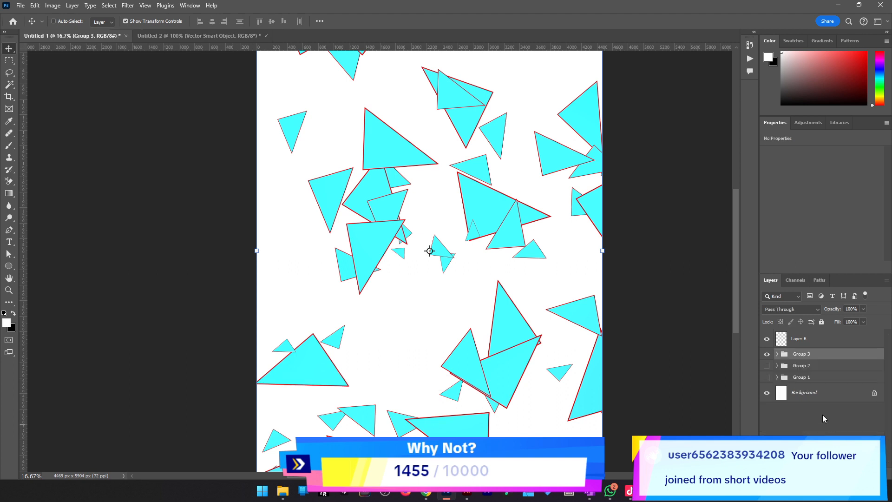
Hide Group 3 and add a new empty layer above it.
click(766, 354)
key(ctrl+shift+alt+n)
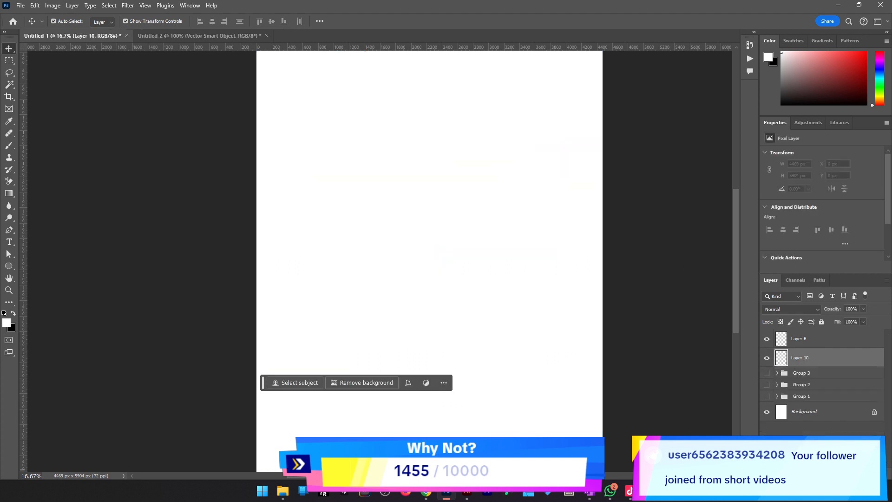
key(shift+F5)
click(470, 155)
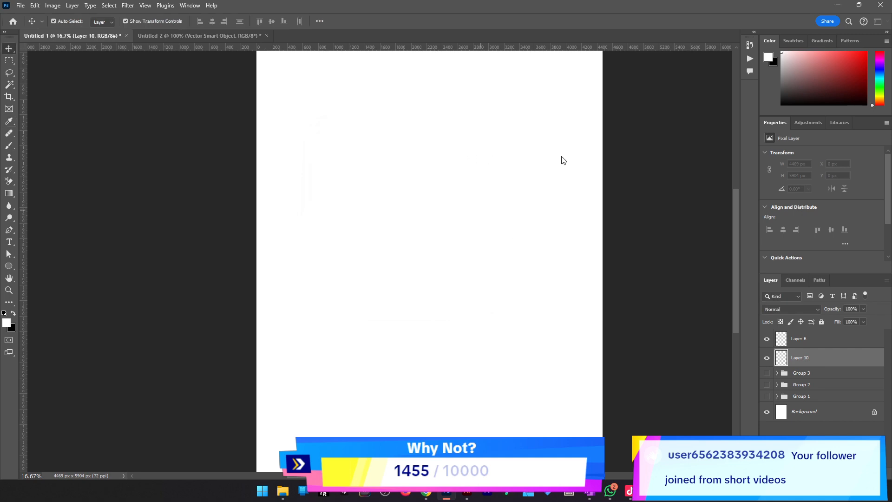
drag(390, 184, 422, 199)
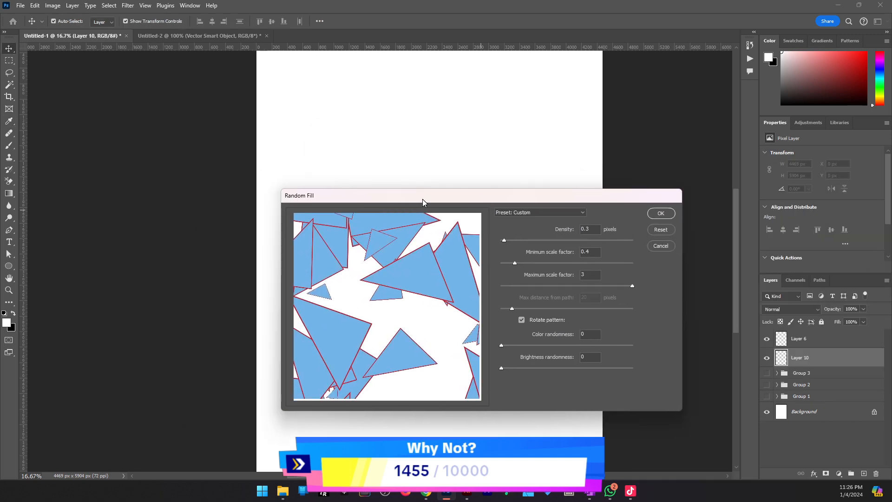
click(661, 246)
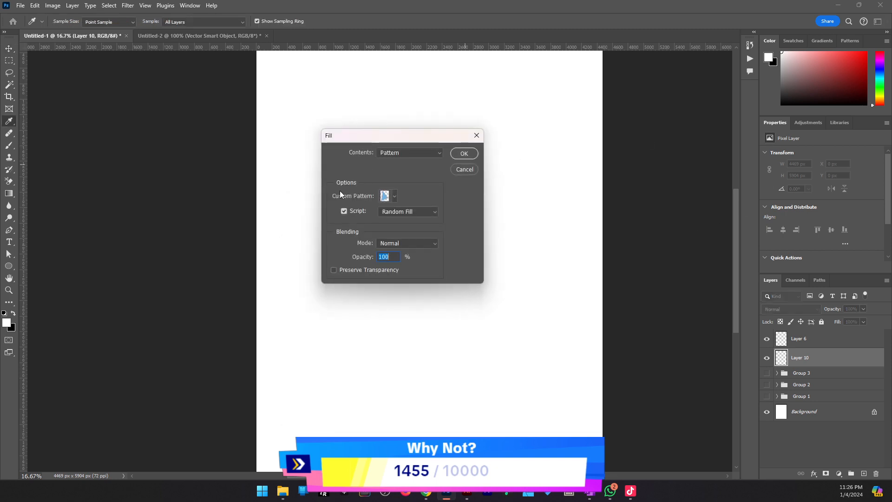
Choose the plain blue triangle as the custom pattern for the new layer's fill and continue to the Random Fill settings.
click(394, 196)
double_click(397, 455)
click(458, 158)
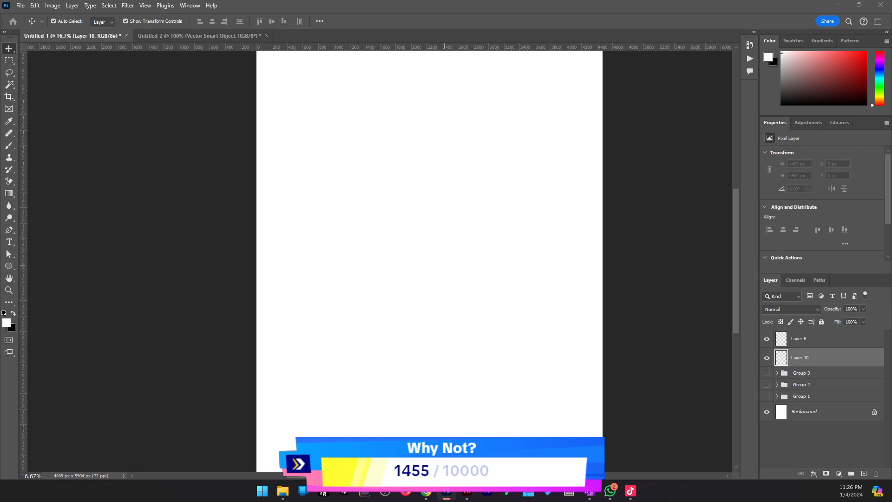
drag(628, 179, 389, 190)
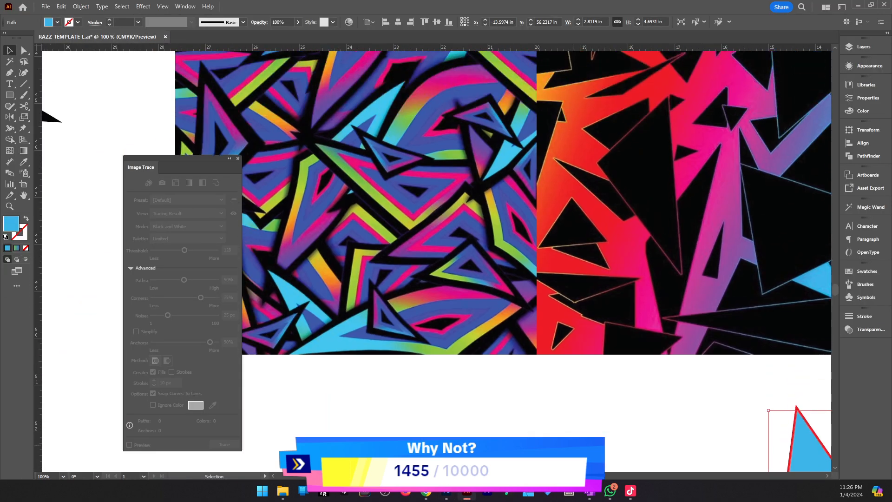
Switch to Illustrator and examine the size and spacing of the black triangles in the orange-to-blue reference image.
key(z)
alt+click(645, 274)
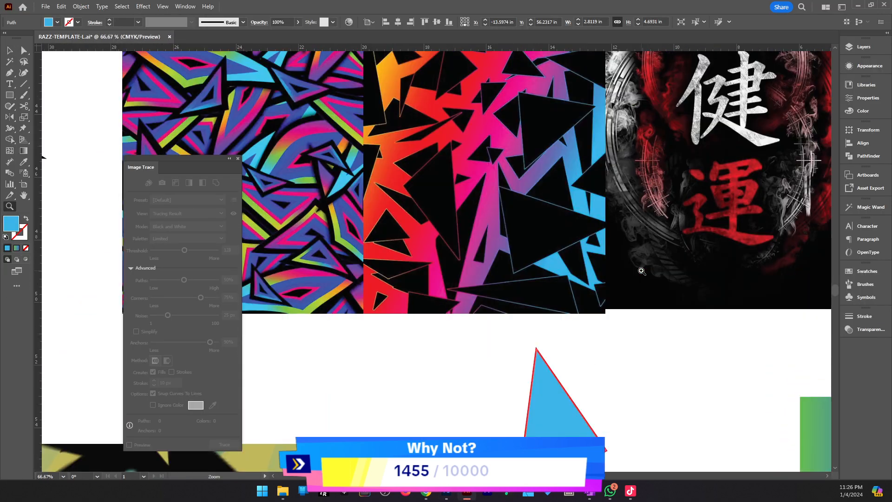
click(538, 267)
drag(503, 270, 616, 334)
drag(431, 254, 523, 257)
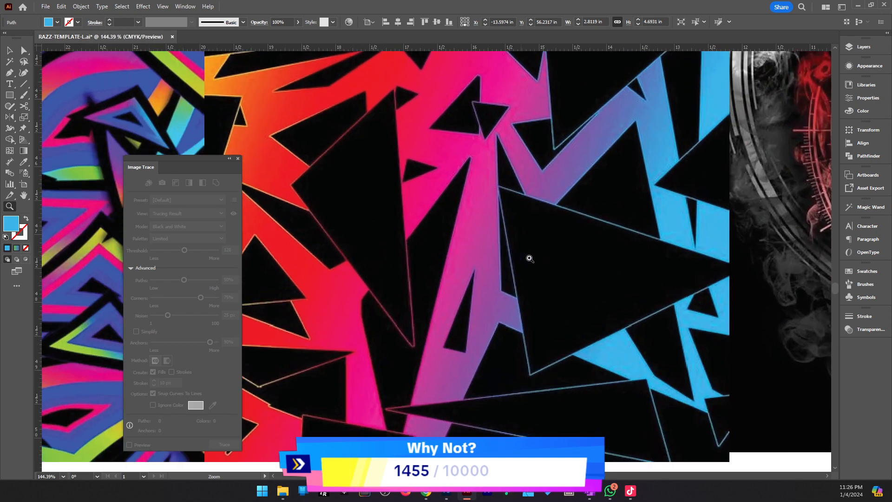
drag(574, 271, 500, 267)
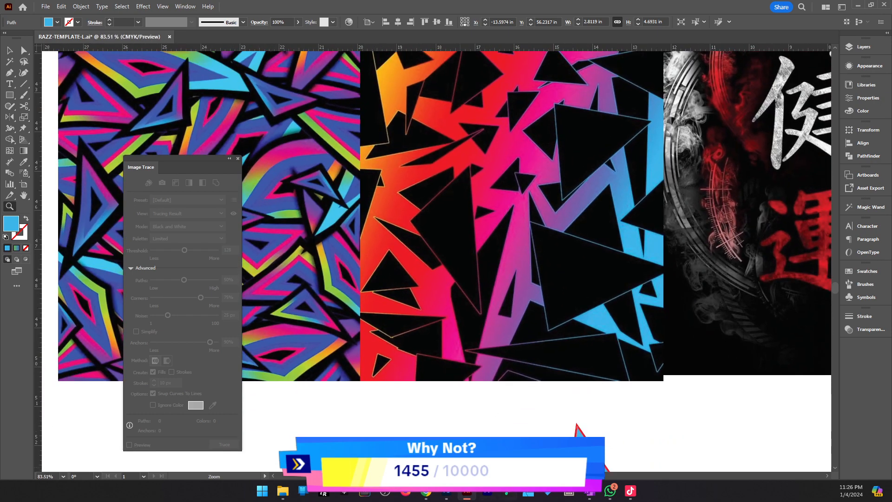
Return to Photoshop and apply the Random Fill of plain blue triangles with the density set to 0.1.
click(453, 493)
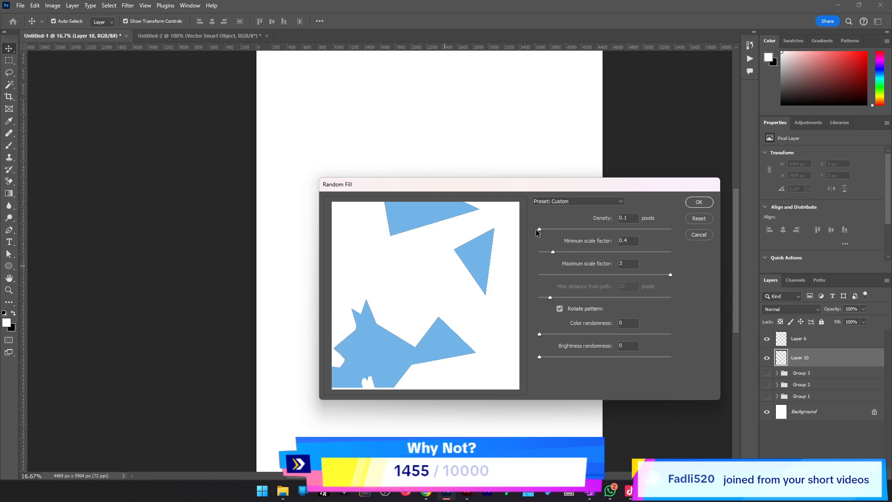
click(699, 203)
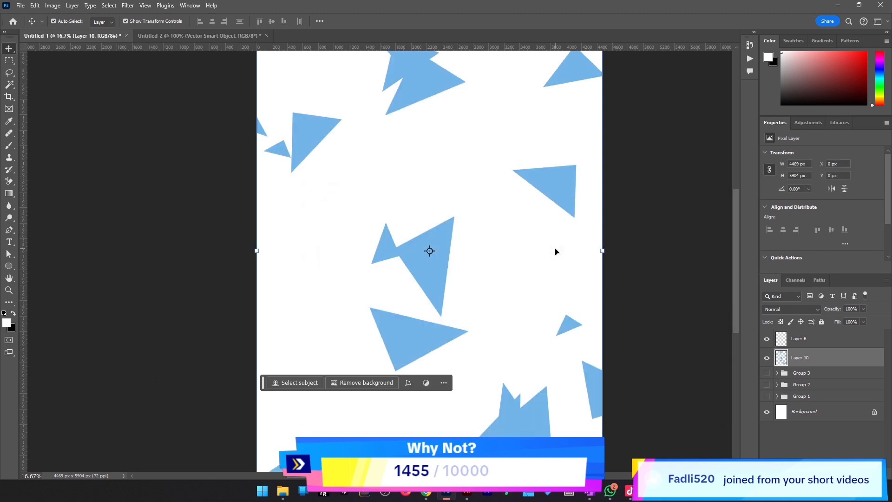
Enlarge Layer 10's triangles to about 205% and shift them toward the canvas's lower left.
scroll(408, 255, down, 1)
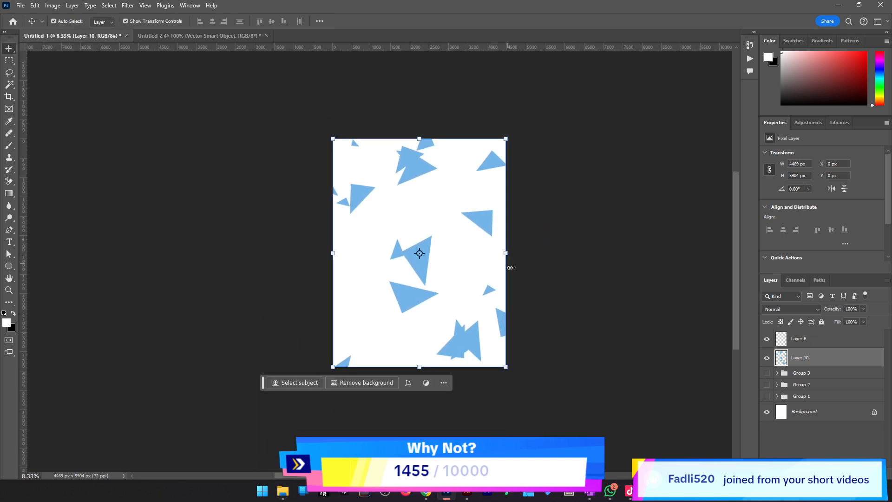
drag(505, 253, 596, 252)
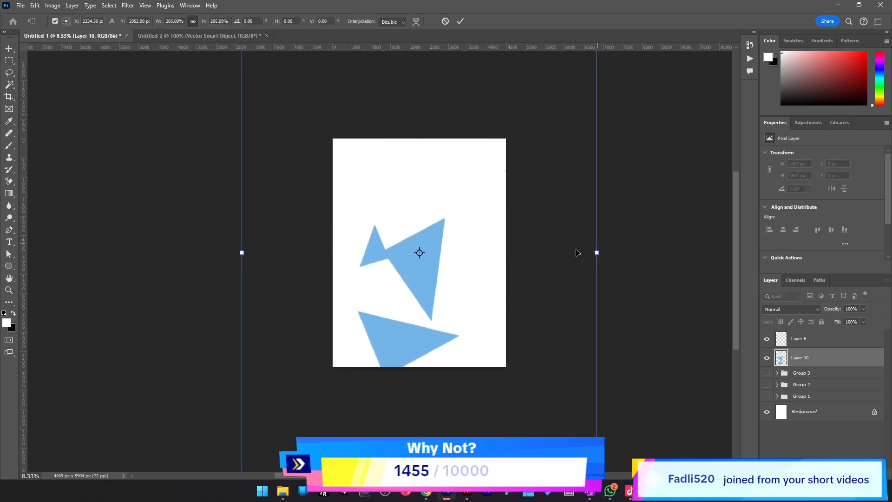
drag(418, 262, 346, 355)
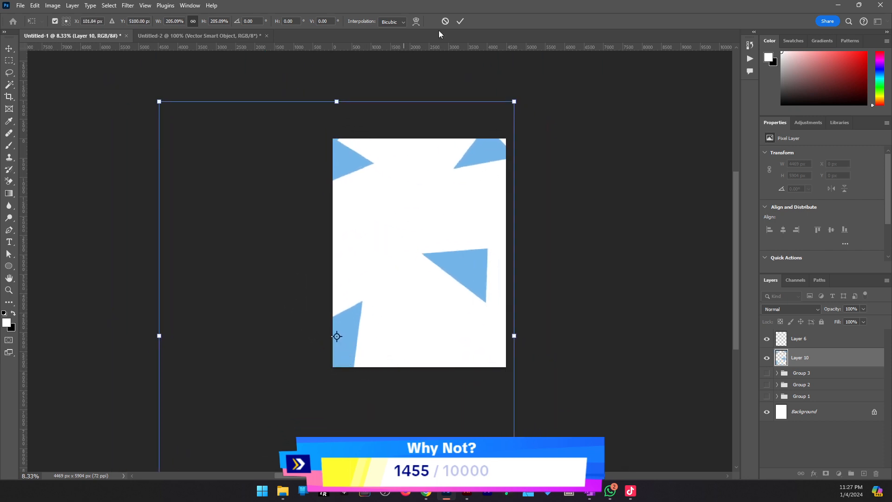
click(461, 21)
Add a new layer above Layer 10 and random-fill it with the blue triangle pattern at density 0.1.
click(864, 473)
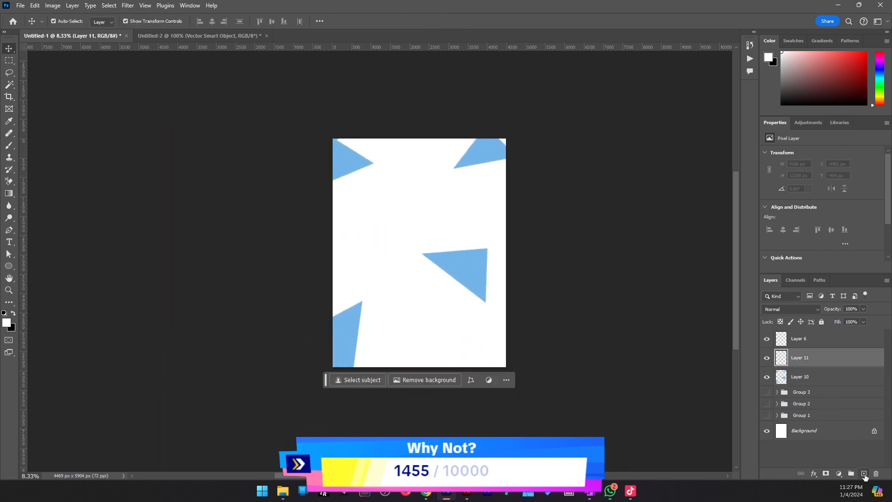
key(shift+F5)
click(465, 153)
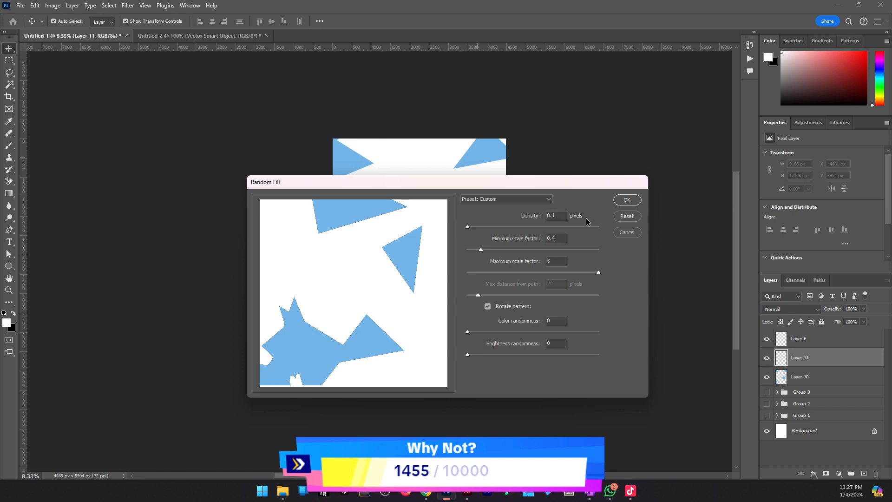
click(625, 200)
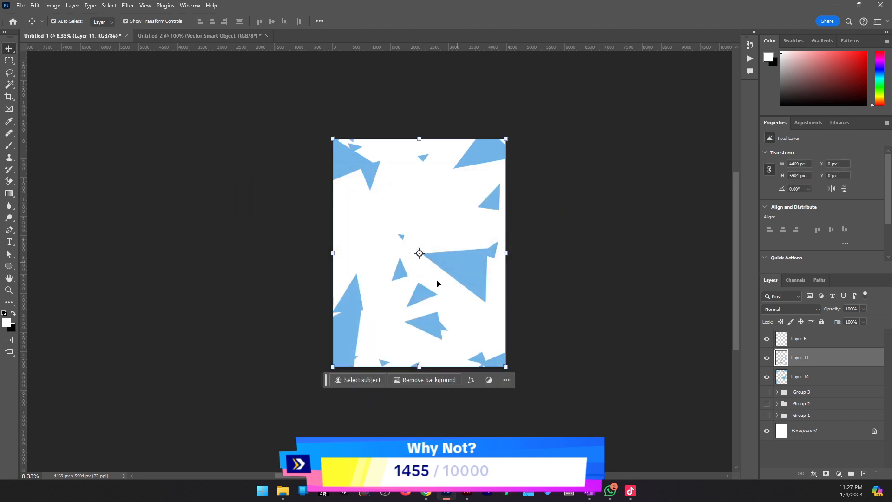
Scale Layer 11's triangles to about 243% and position them in the gaps between Layer 10's triangles, centred near X 2438, Y 1776 px.
drag(509, 256, 567, 253)
drag(427, 328, 426, 281)
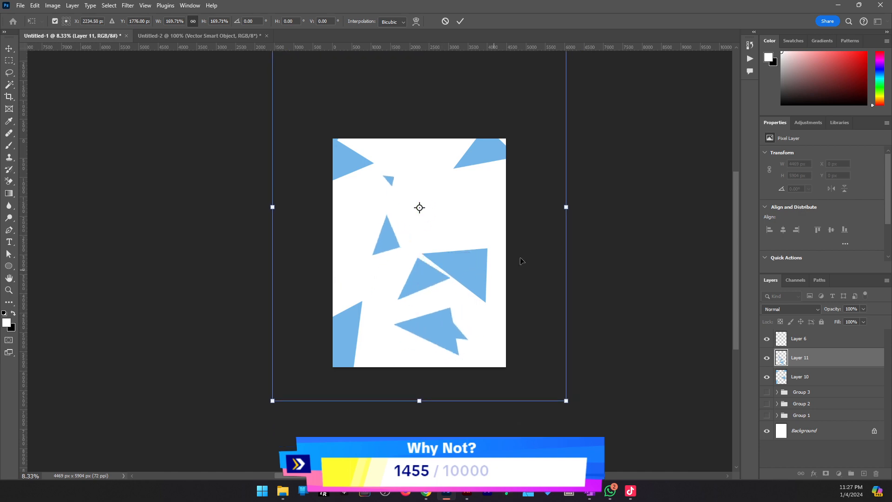
drag(565, 206, 614, 207)
drag(435, 317, 449, 320)
drag(631, 222, 643, 225)
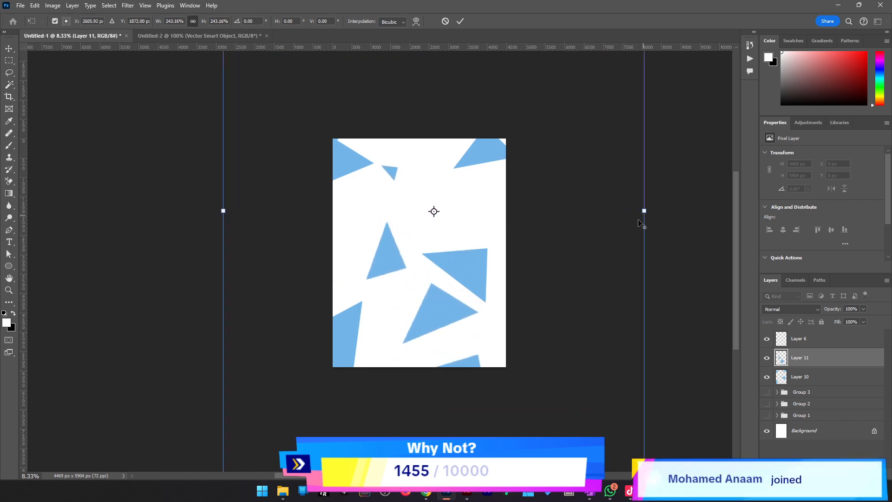
drag(451, 305, 442, 301)
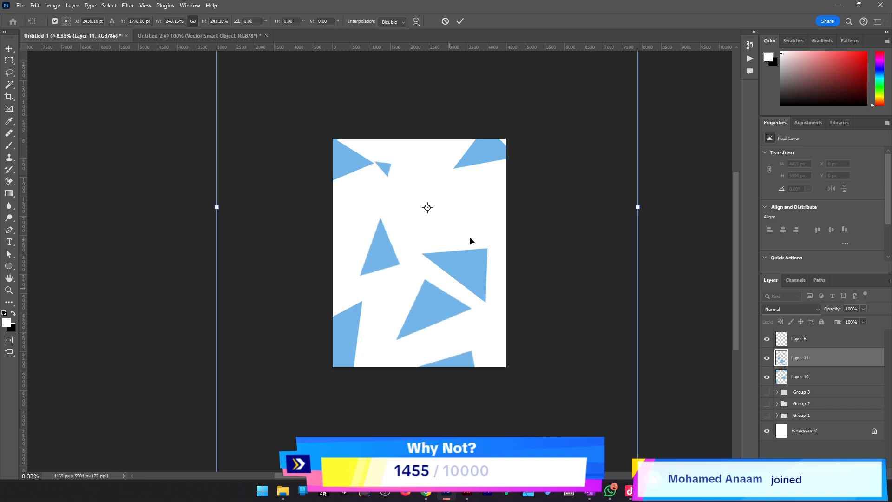
click(460, 20)
Create another layer above Layer 11 and random-fill it with the blue triangle pattern at density 0.1.
key(ctrl+shift+alt+n)
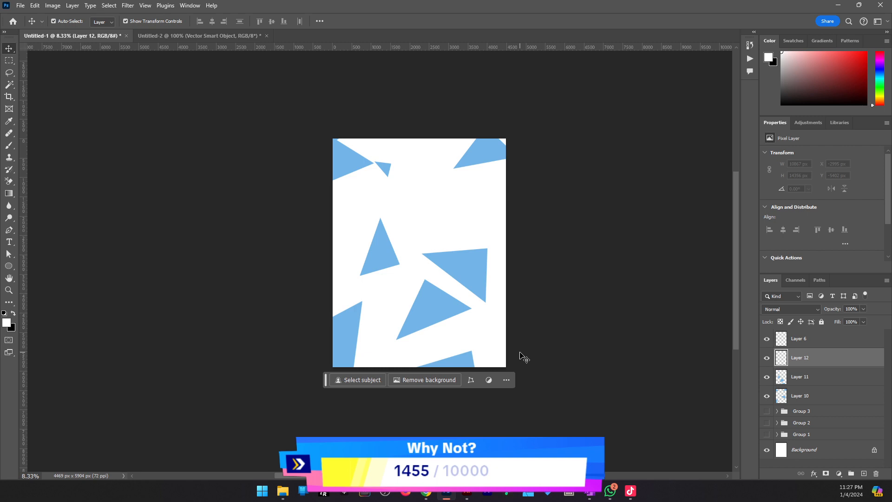
key(shift+F5)
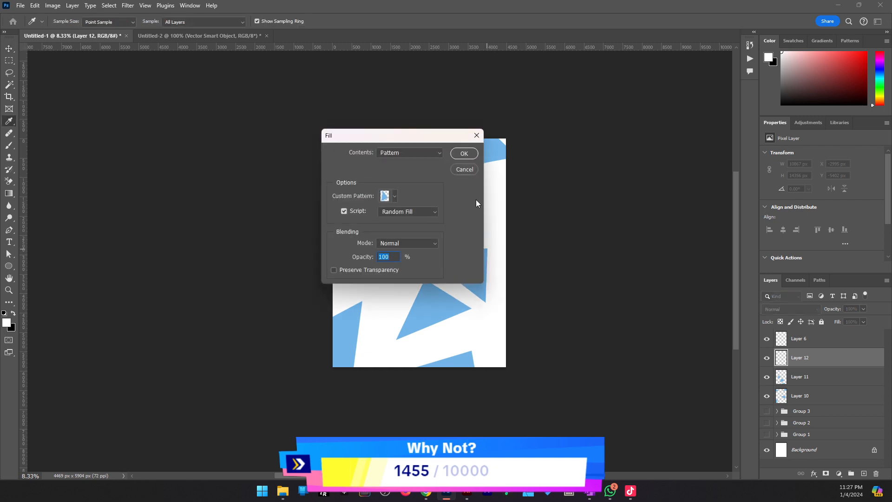
click(462, 152)
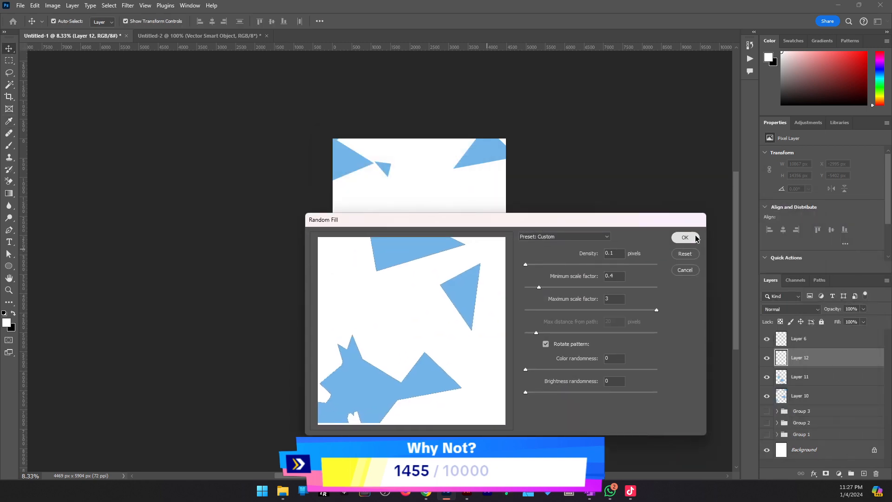
click(684, 237)
Move Layer 12's triangles toward the canvas's upper right and scale them to about 142%, centred near X 4127, Y 2328 px.
drag(465, 215, 486, 195)
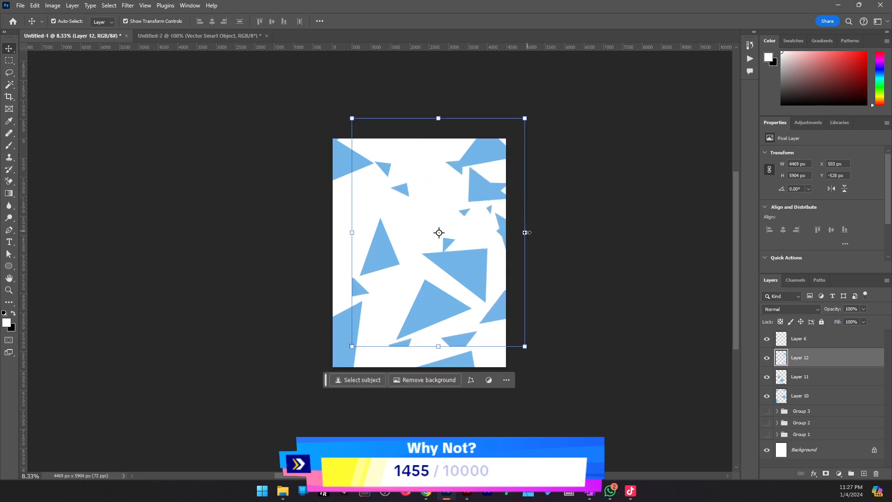
drag(525, 232, 597, 231)
mouse_move(495, 250)
mouse_down()
mouse_move(513, 228)
mouse_move(510, 249)
mouse_up()
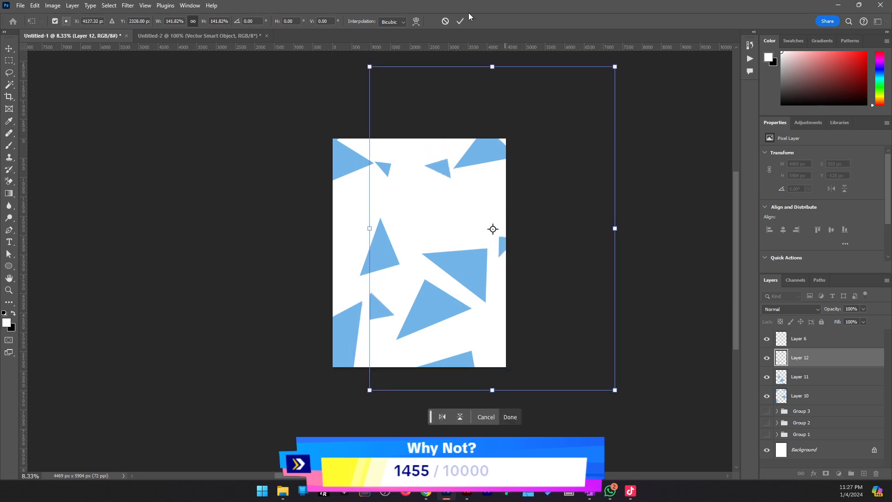
click(461, 21)
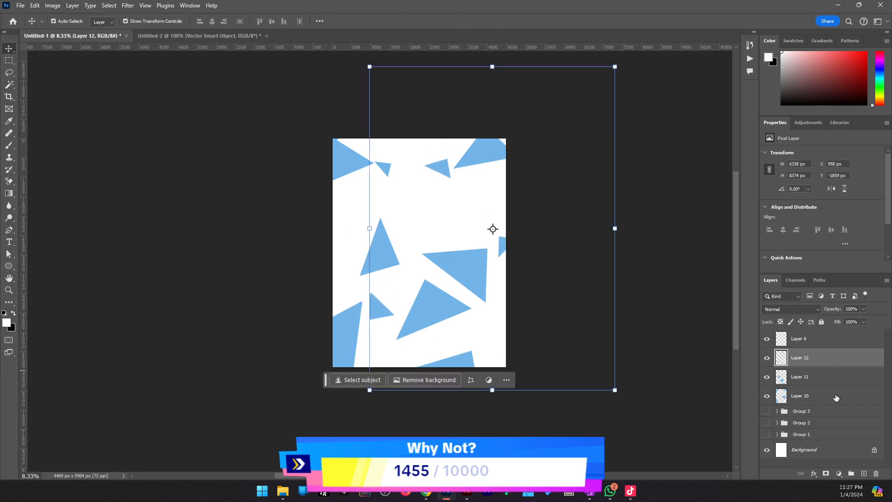
Random-fill a new layer above Layer 12 with blue triangles, then enlarge it to about 9370 × 10968 px and offset it rightward.
click(863, 474)
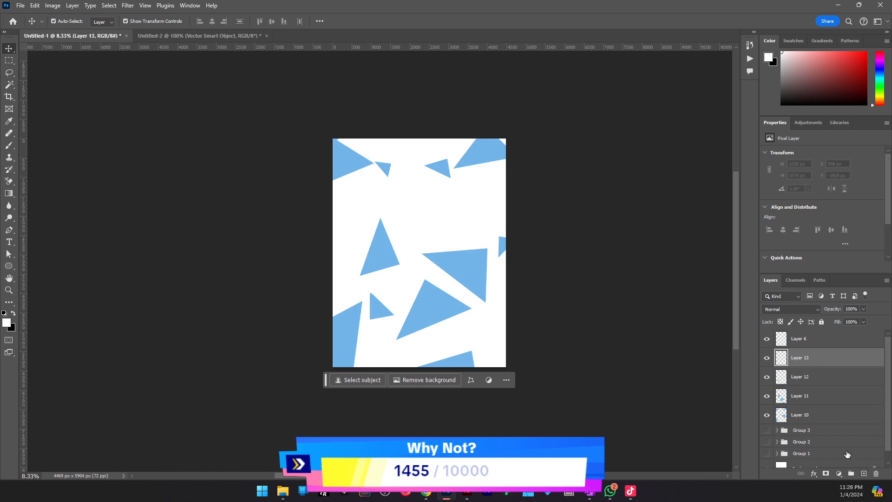
key(shift+F5)
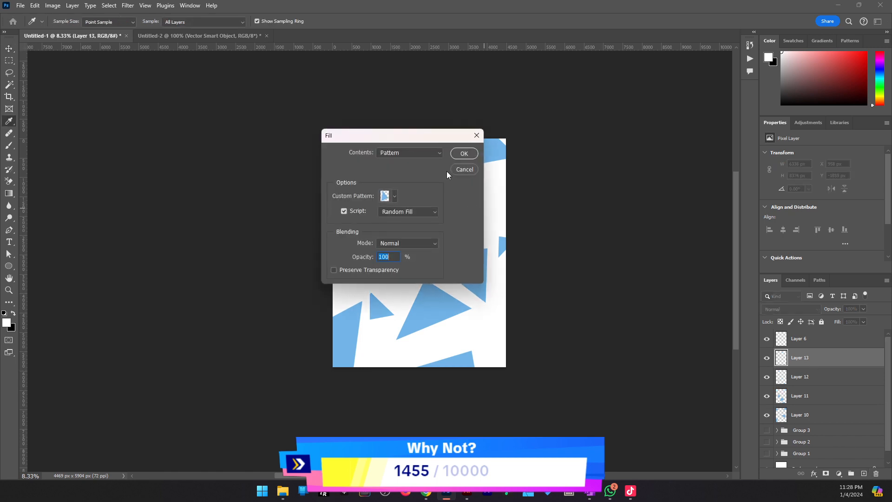
click(463, 154)
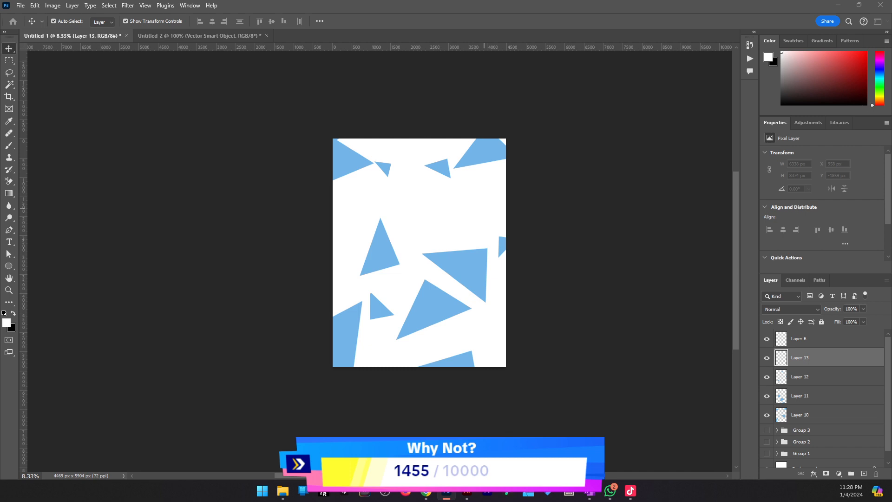
click(646, 190)
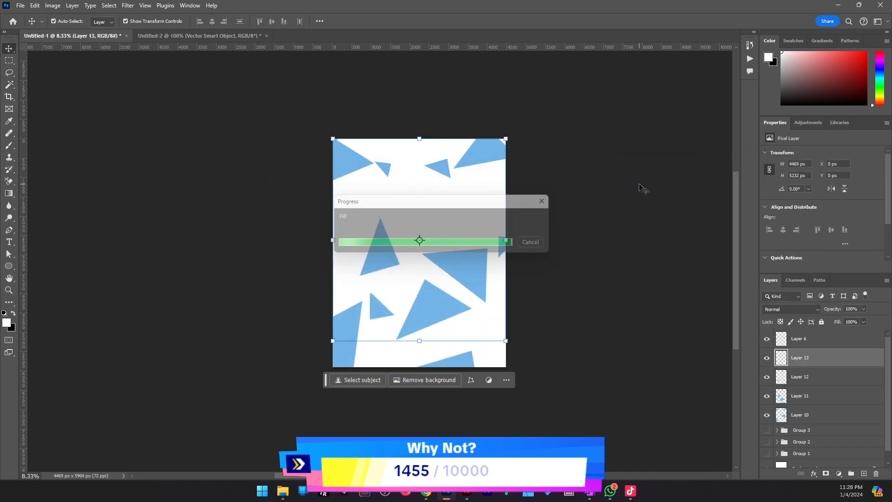
drag(505, 236, 529, 219)
click(460, 20)
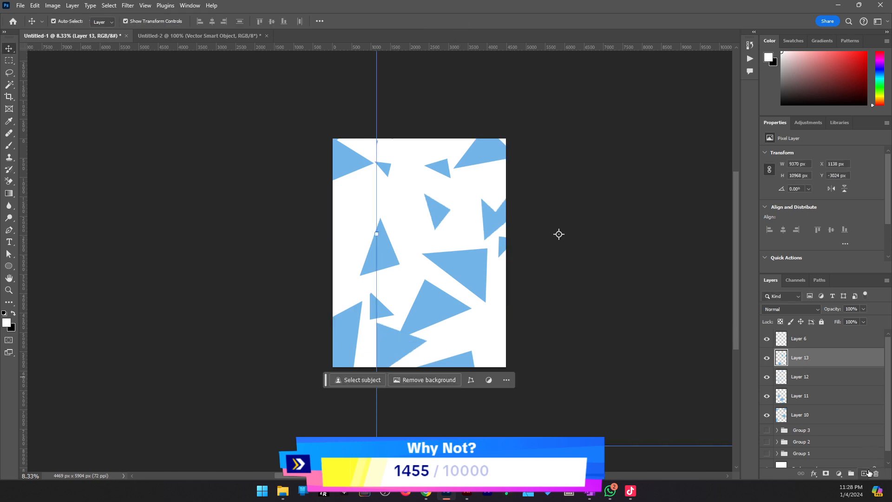
Add a new layer above Layer 13 and random-fill it with the blue triangle pattern.
click(865, 473)
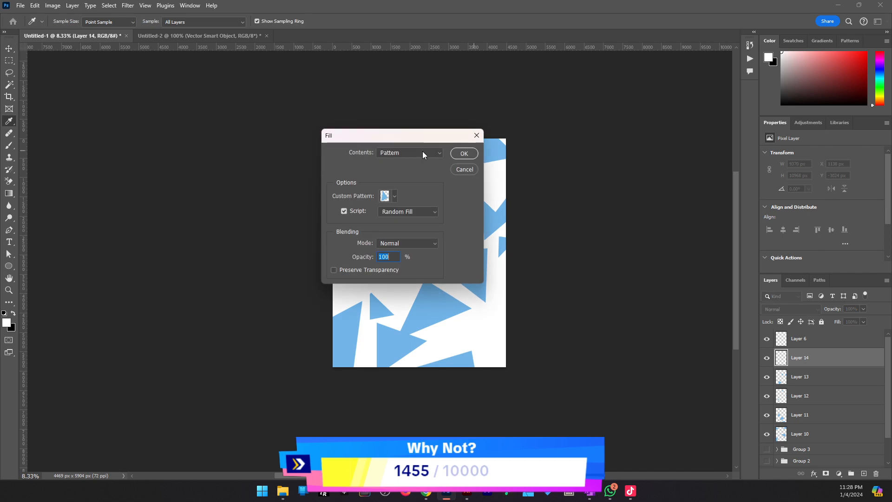
click(469, 157)
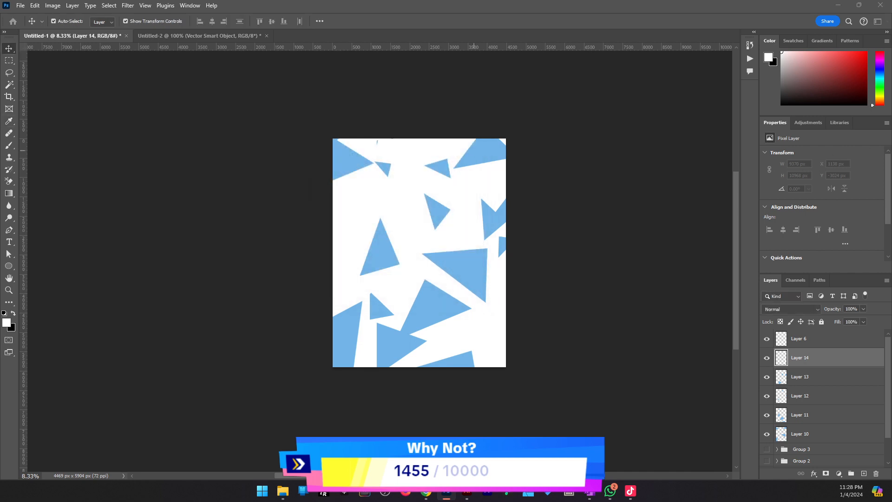
click(808, 190)
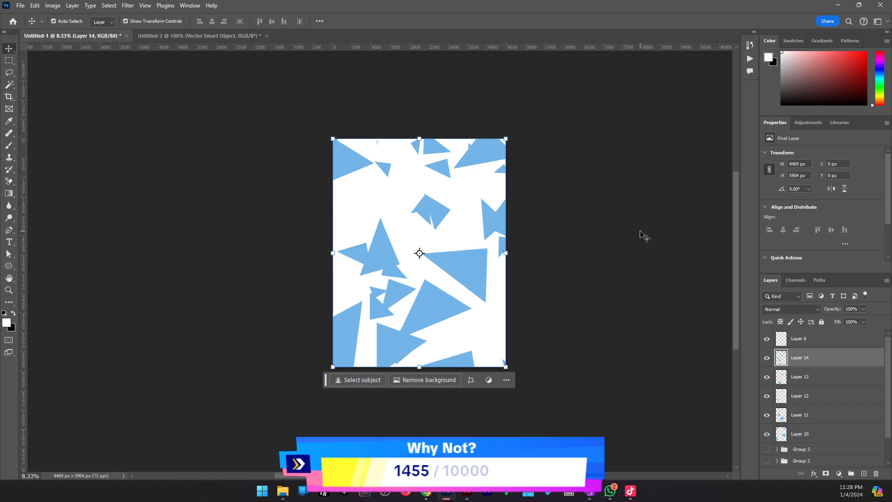
Scale Layer 14's triangles to about 261%, roughly 11682 × 15432 px, and centre them near X 2846, Y 722 px.
drag(452, 229, 418, 225)
drag(476, 244, 580, 241)
drag(340, 296, 357, 232)
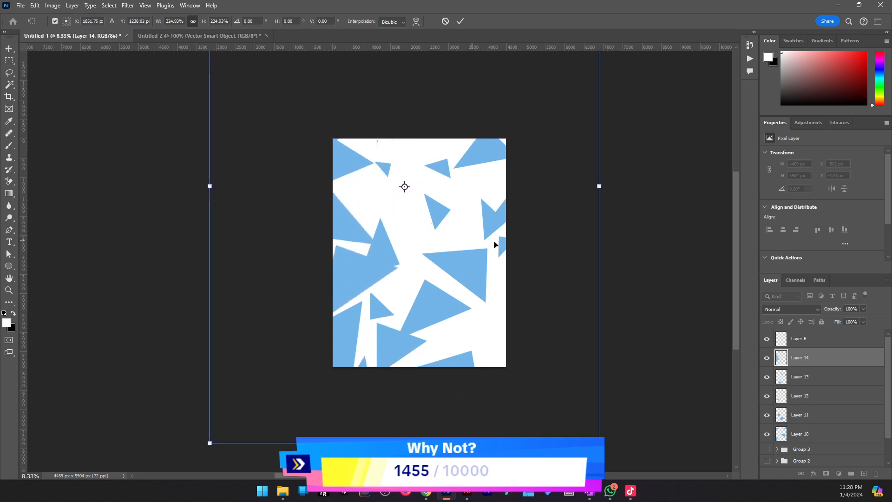
drag(599, 185, 661, 186)
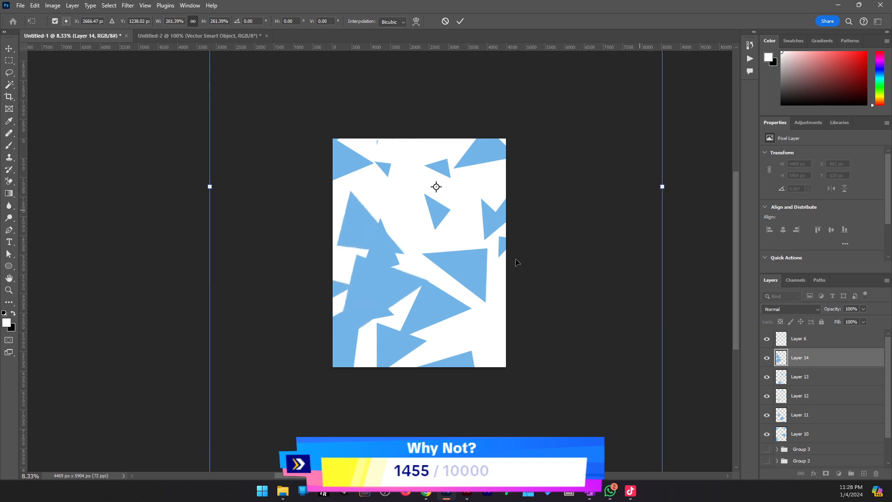
drag(382, 294, 388, 273)
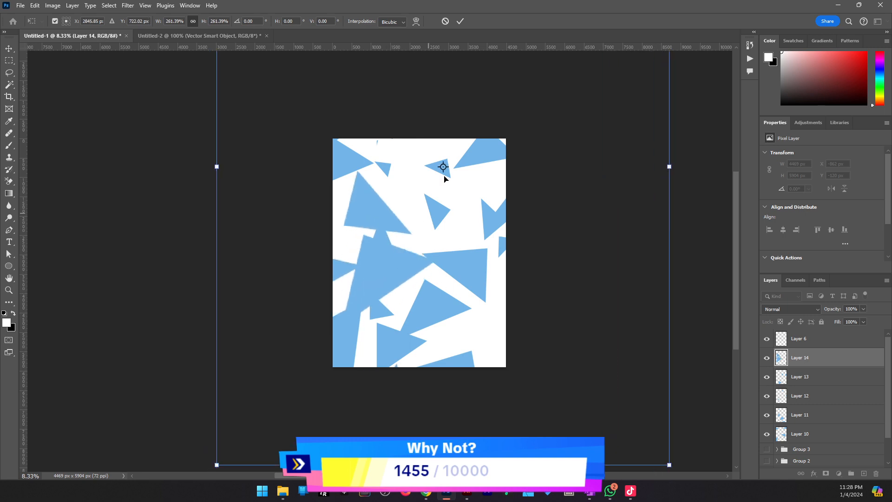
click(459, 21)
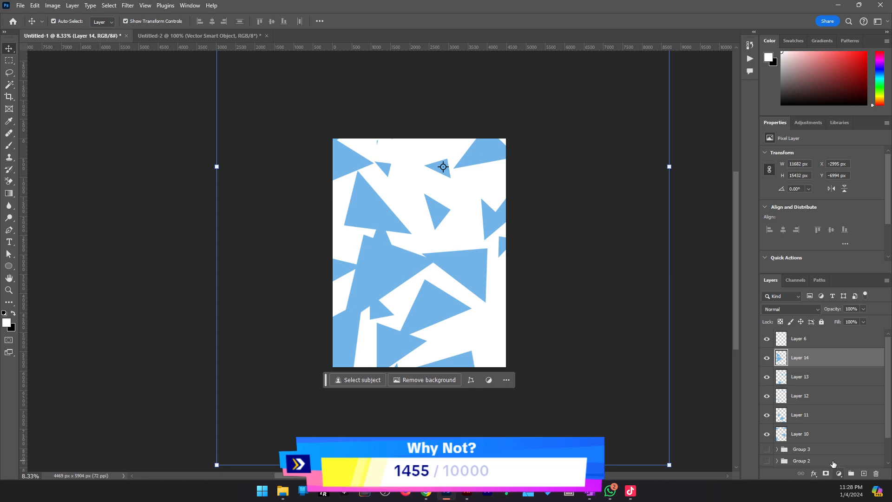
Hide Layers 14, 13, 12 and 11 so only Layer 10's triangles show.
click(766, 358)
click(766, 377)
click(767, 395)
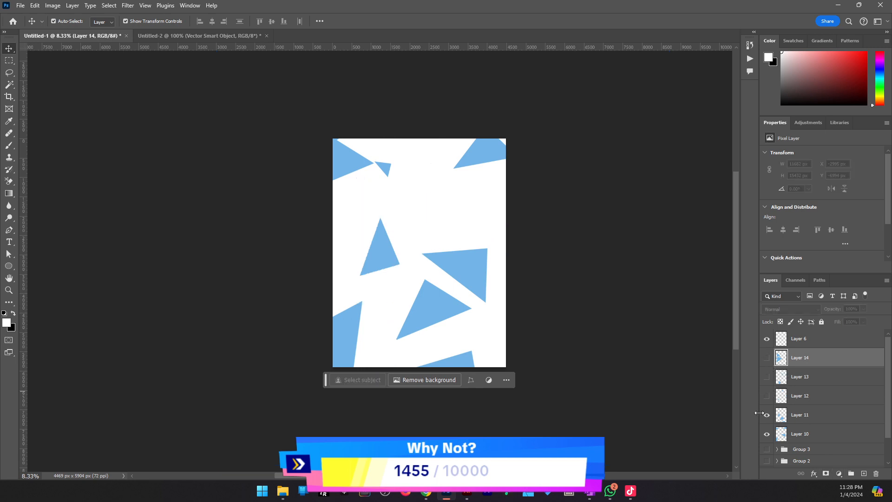
click(765, 415)
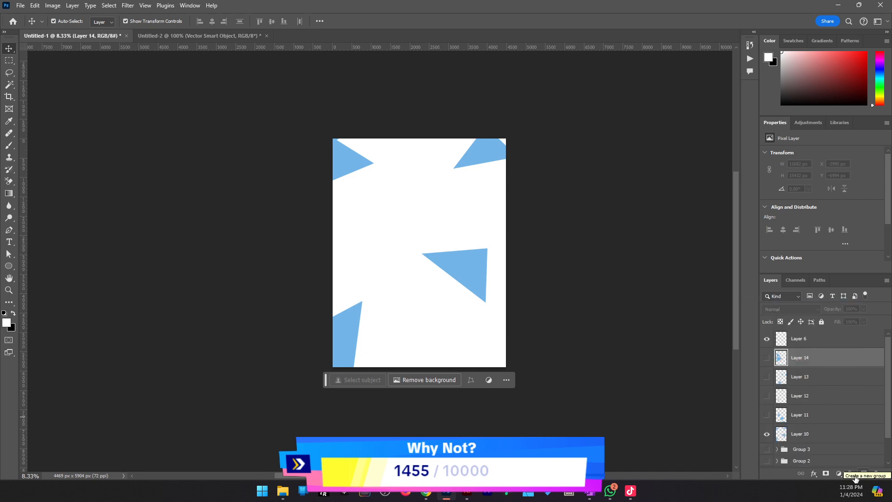
Add a Threshold adjustment with level 221 above Layer 10 and clip it to that layer.
click(826, 434)
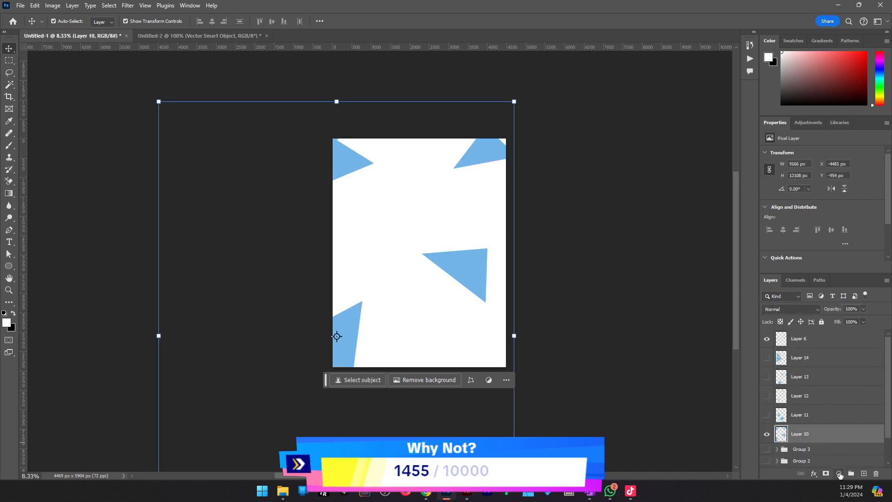
click(838, 474)
click(836, 450)
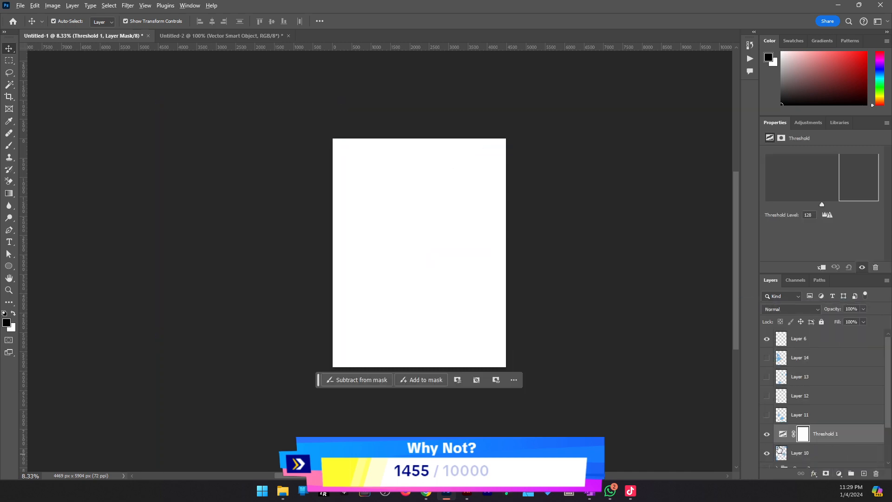
drag(829, 205, 862, 205)
scroll(868, 441, down, 1)
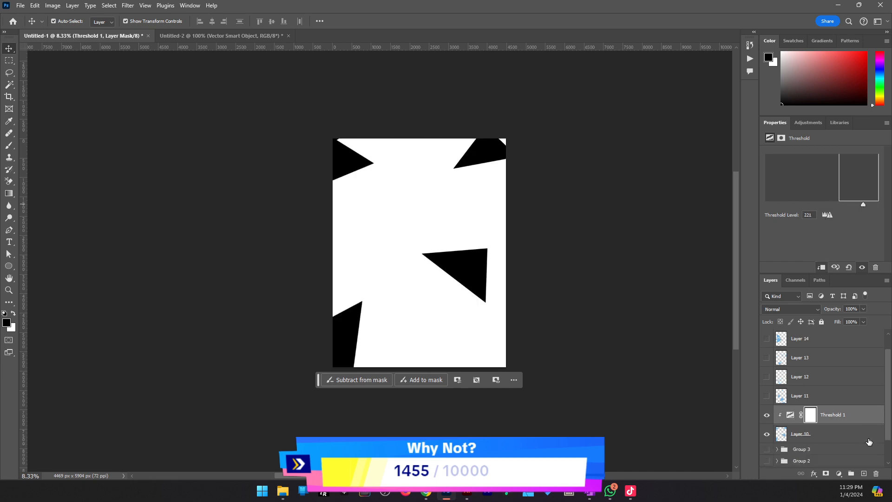
Copy the Threshold adjustment above each of Layers 11, 12, 13 and 14, clipping each copy to the layer beneath.
drag(853, 423, 850, 395)
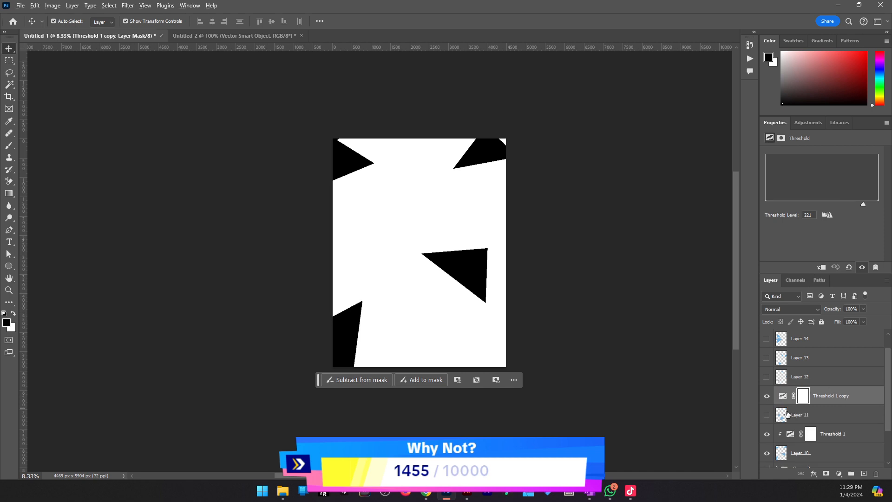
drag(795, 399, 848, 368)
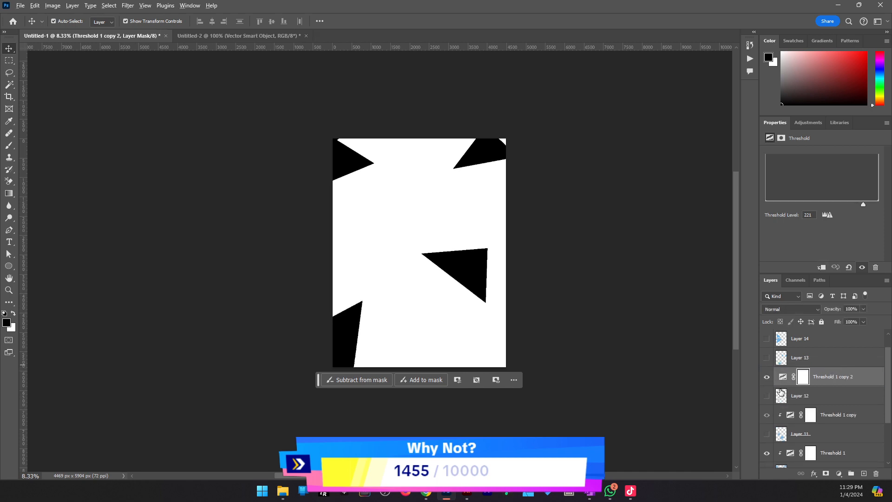
scroll(849, 374, up, 1)
drag(849, 402, 788, 371)
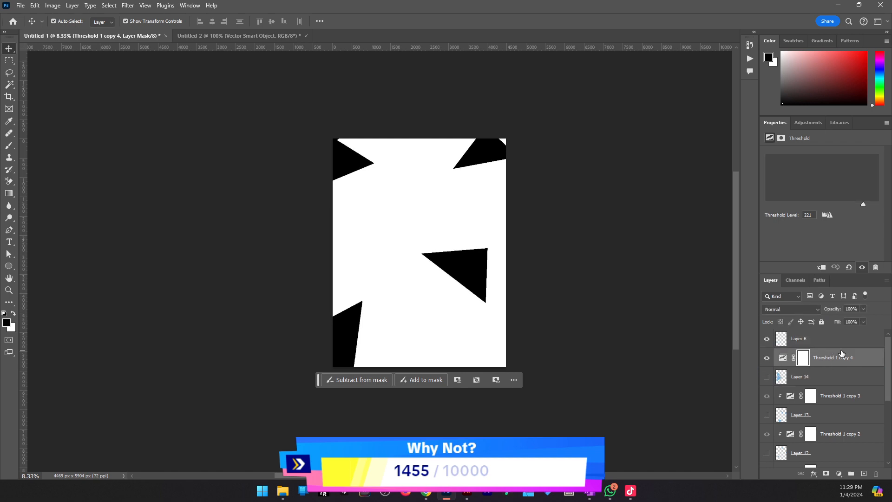
Duplicate Layer 10 together with its clipped Threshold and merge the duplicates into one black triangle layer.
scroll(803, 375, down, 5)
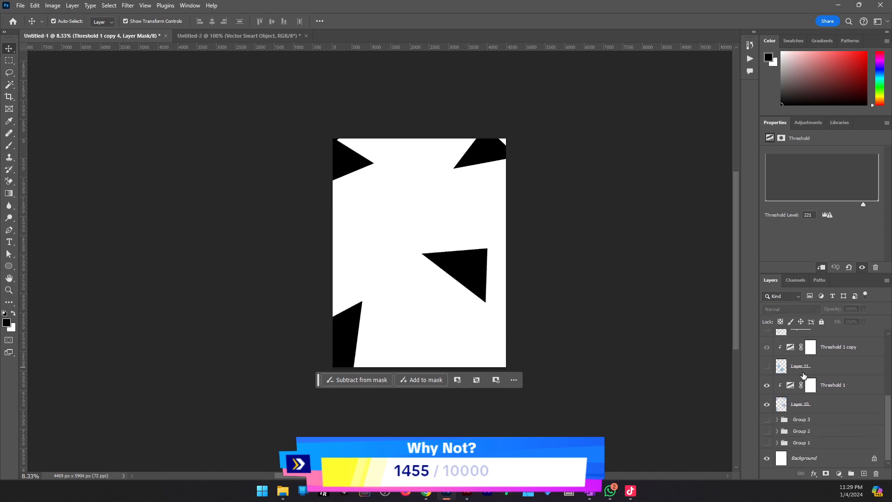
click(829, 411)
shift+click(853, 386)
key(ctrl+j)
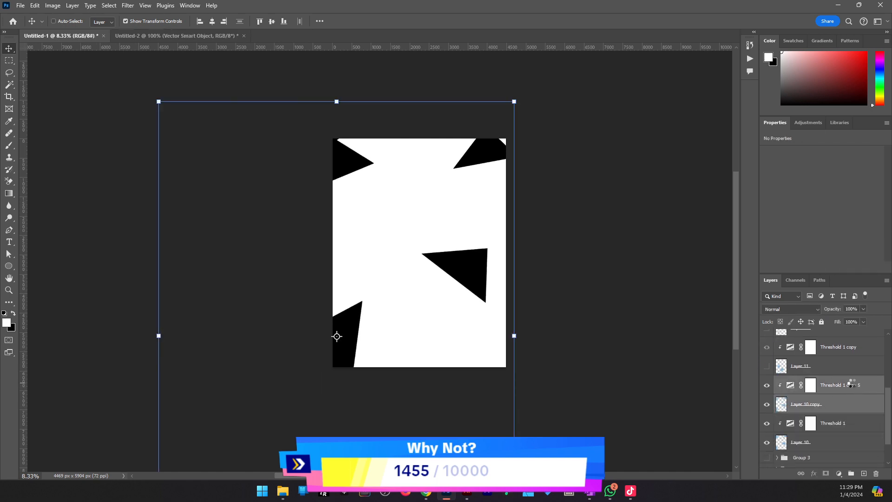
key(ctrl+e)
Show Layer 11, duplicate it with its Threshold, merge the duplicates into one layer, and hide the originals.
click(822, 386)
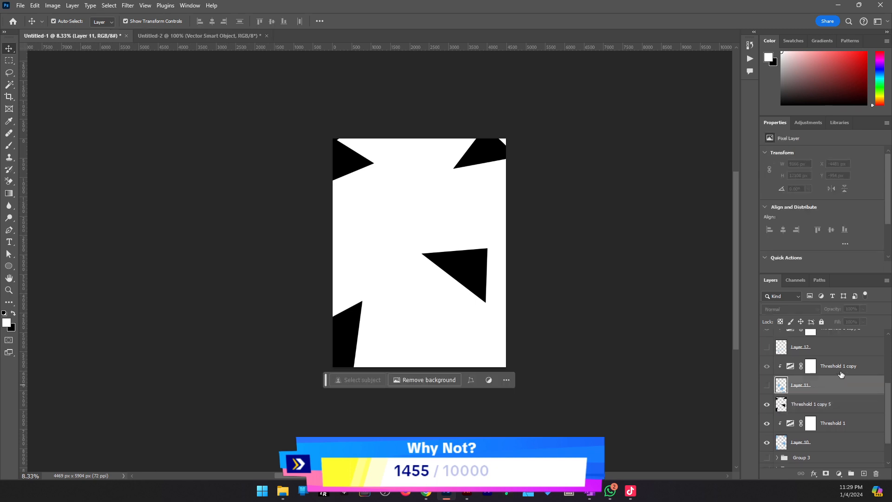
shift+click(840, 372)
click(767, 385)
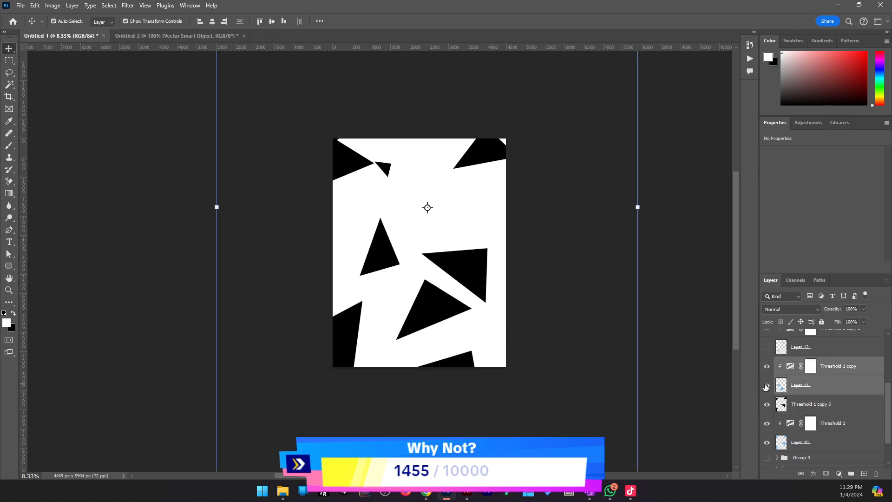
key(ctrl+j)
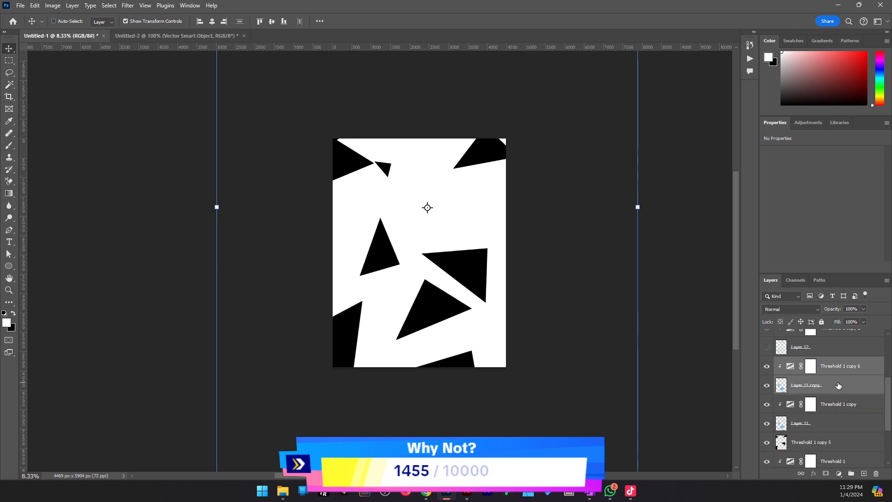
key(ctrl+e)
Duplicate Layer 12 with its clipped Threshold, try merging the duplicates, and undo the merge.
scroll(818, 399, up, 2)
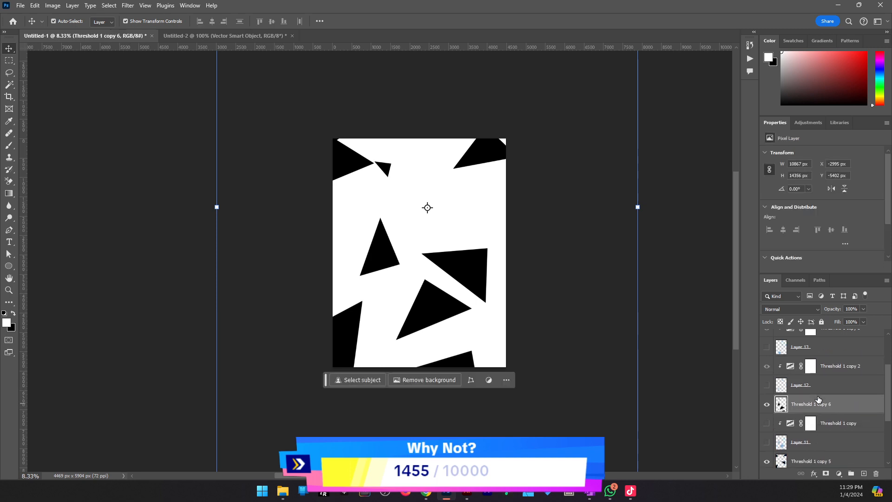
click(809, 385)
ctrl+click(829, 367)
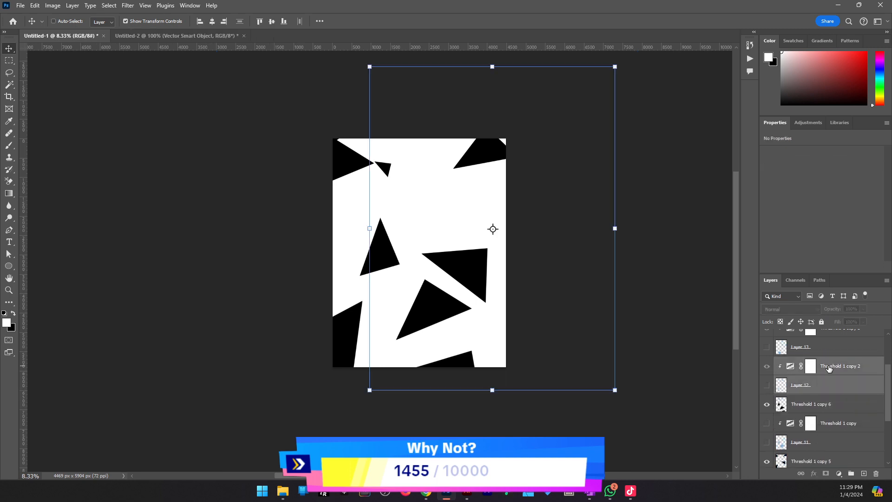
key(ctrl+j)
key(ctrl+e)
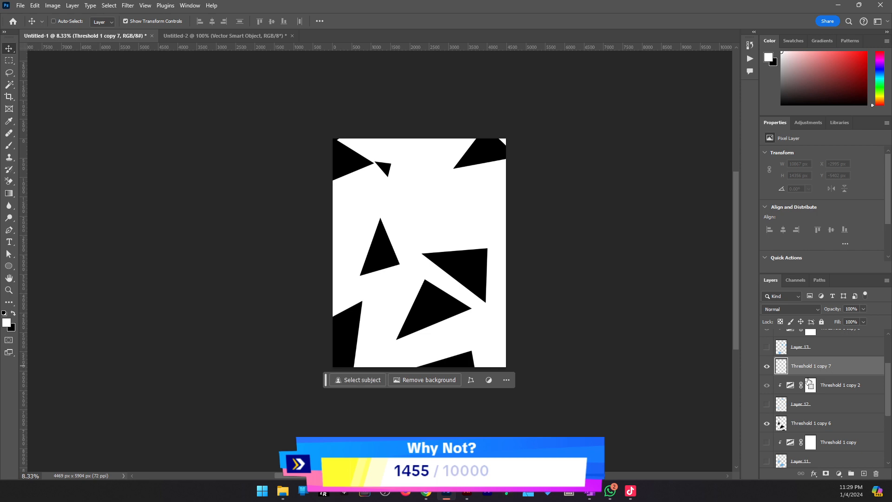
key(ctrl+z)
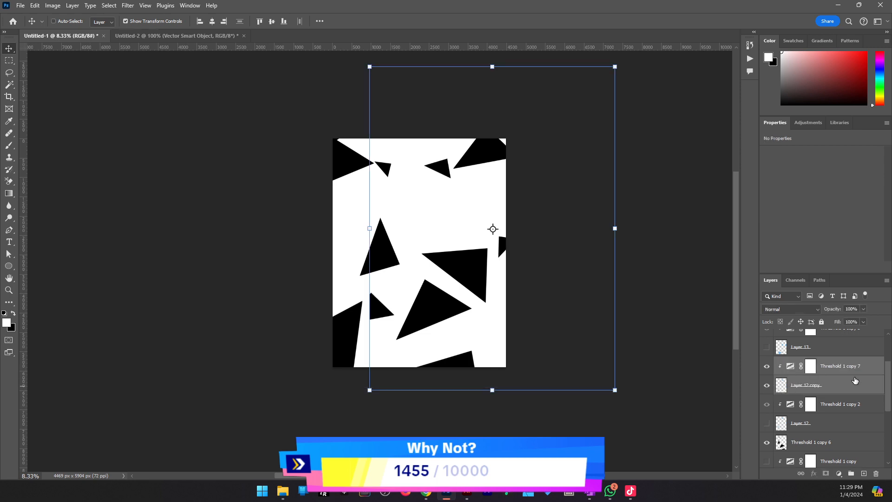
Duplicate the visible Layer 12 copy with its Threshold, merge the new duplicates, and hide the unmerged copy and its Threshold.
key(ctrl+j)
key(ctrl+e)
drag(766, 385, 767, 405)
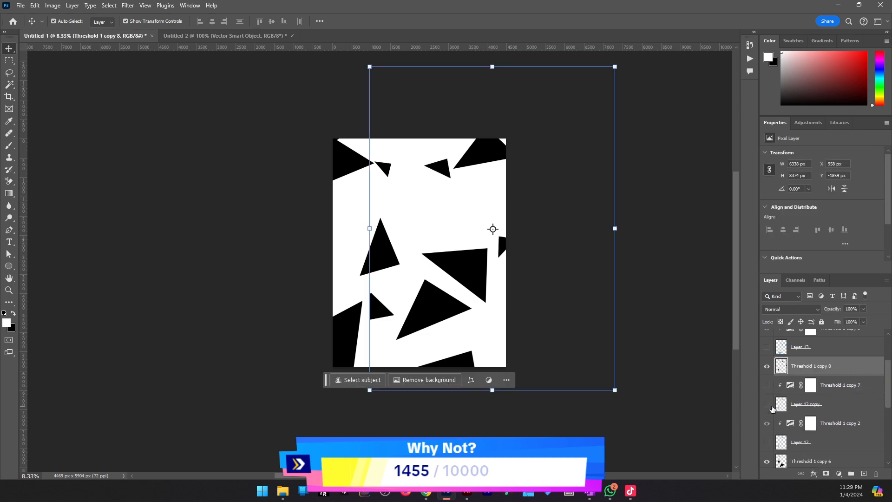
Show Layer 13, merge a duplicate of it and its Threshold into one layer, and hide the original pair.
scroll(772, 409, up, 2)
click(825, 378)
click(767, 385)
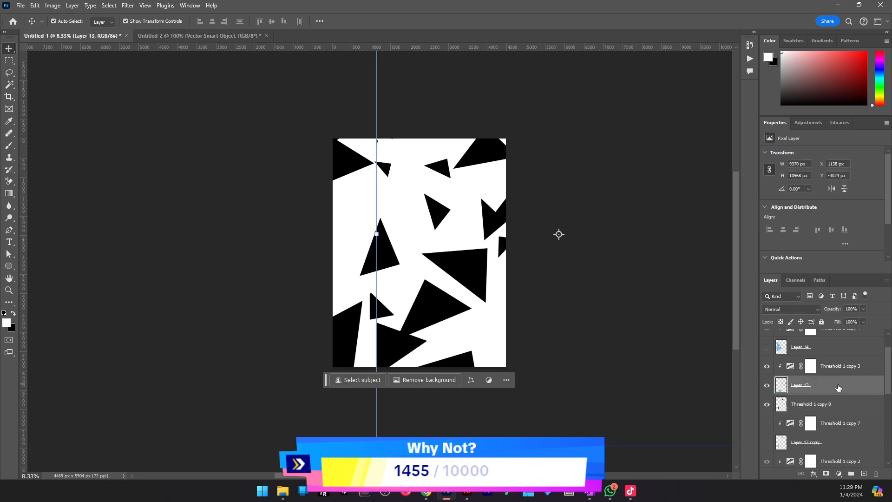
click(844, 369)
click(850, 385)
click(861, 368)
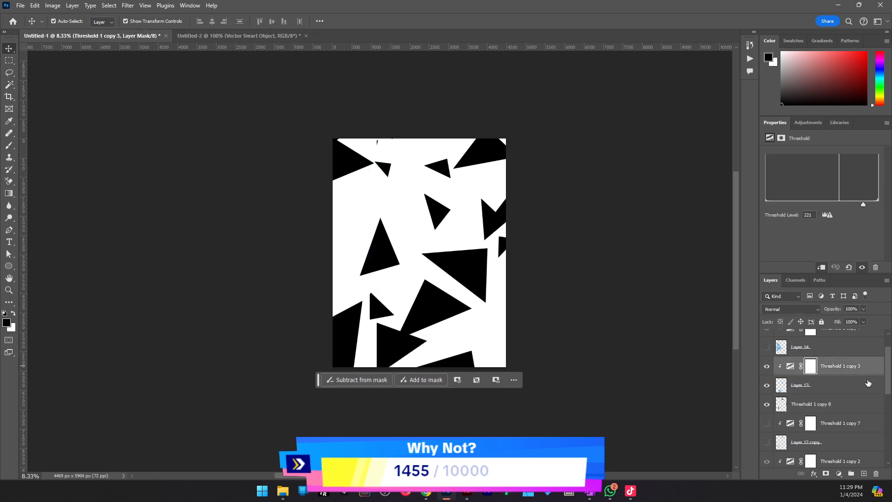
shift+click(868, 383)
key(ctrl+j)
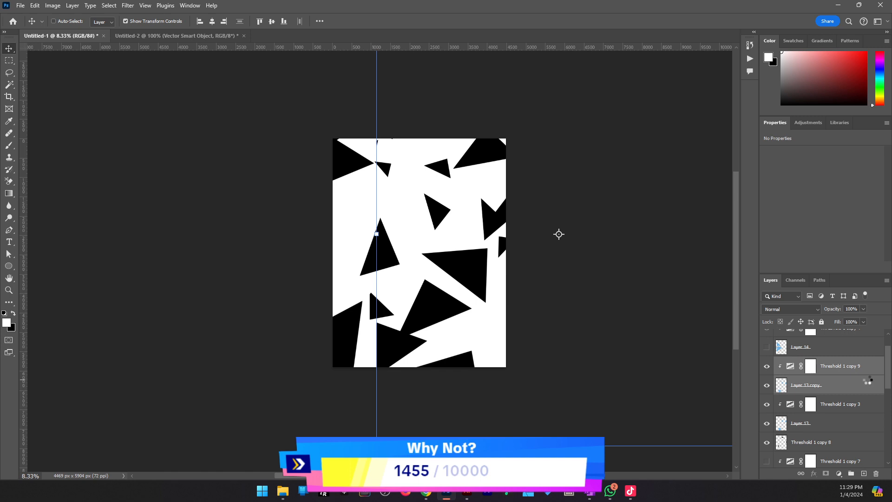
key(ctrl+e)
click(767, 384)
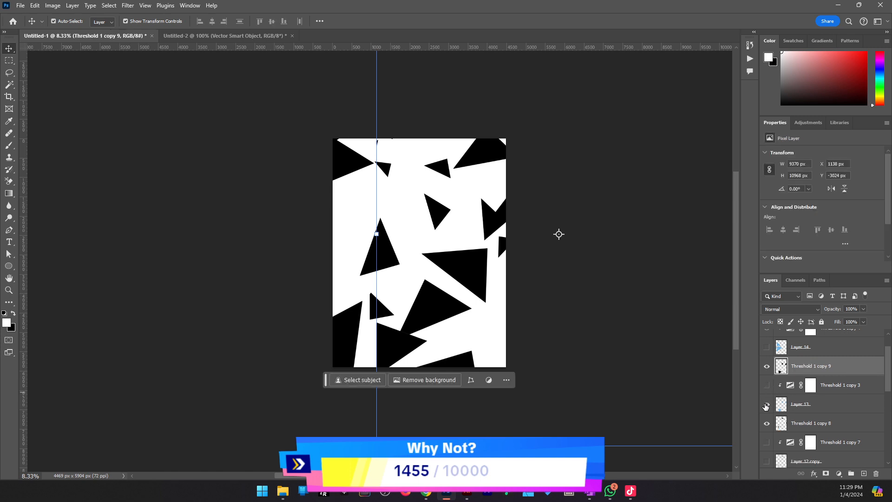
click(766, 404)
Show Layer 14, merge a duplicate of it and its clipped Threshold into one layer, and hide the originals.
scroll(769, 403, up, 2)
click(785, 373)
click(766, 376)
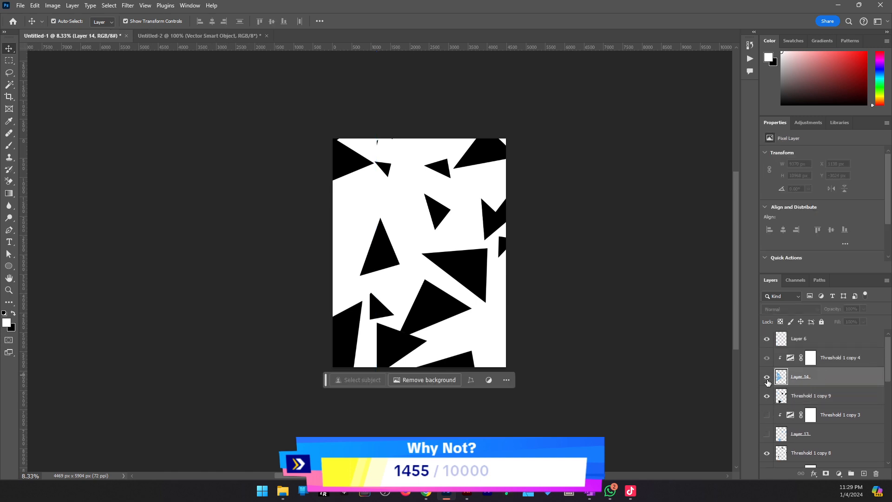
ctrl+click(835, 363)
key(ctrl+j)
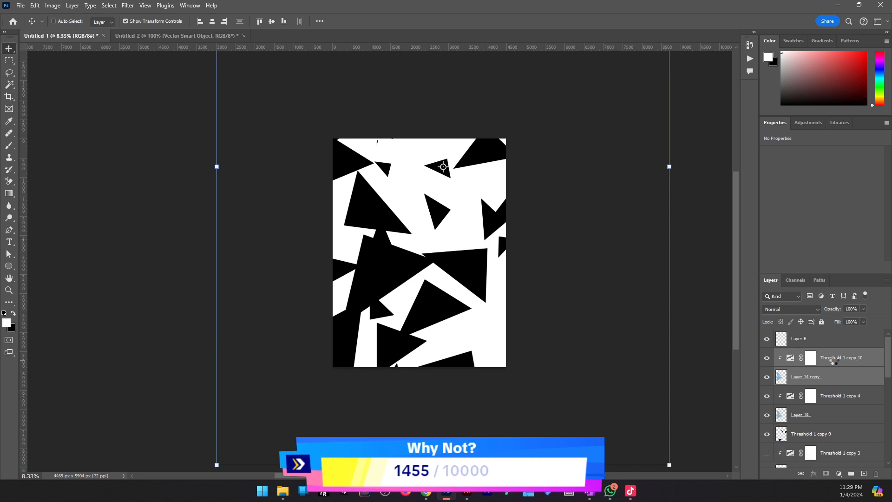
key(ctrl+e)
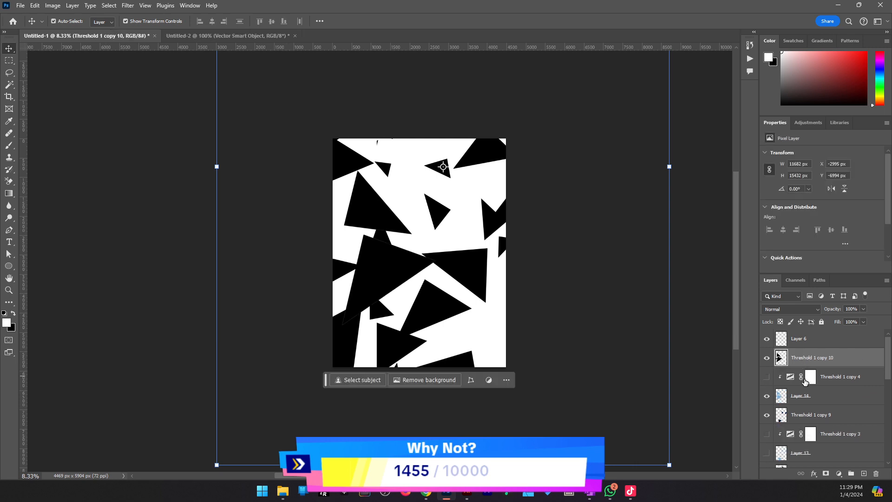
Move the Threshold 1 copy 9, copy 8 and copy 6 layers directly beneath Threshold 1 copy 10, in that order.
scroll(794, 382, down, 1)
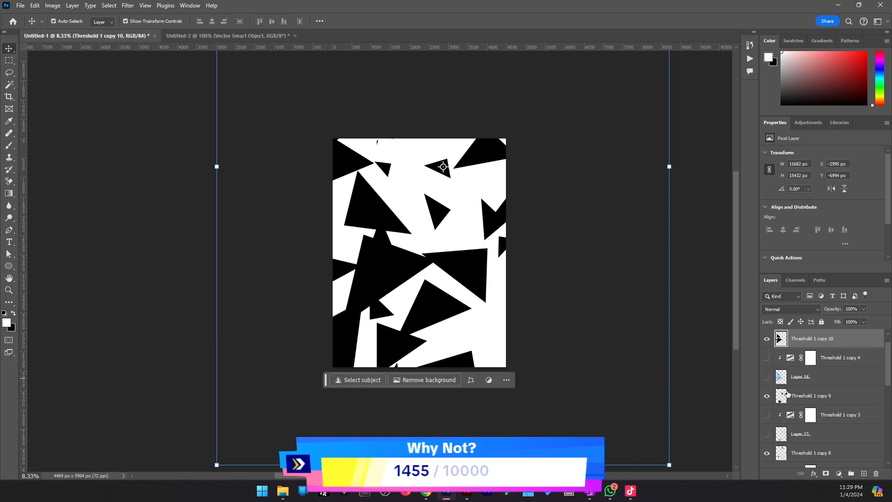
drag(806, 400, 808, 365)
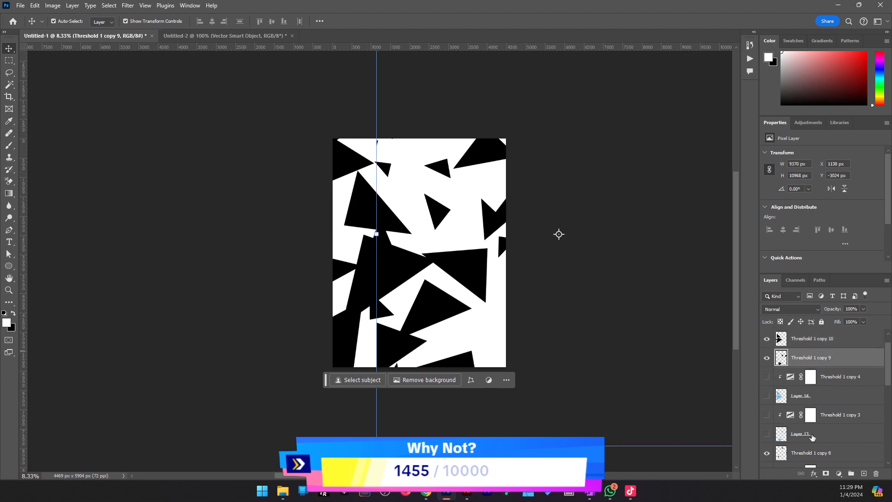
drag(814, 453, 809, 368)
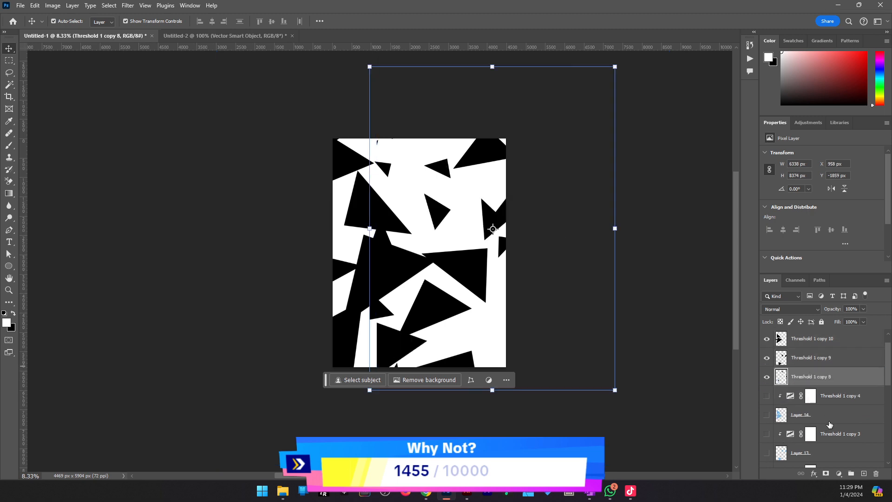
scroll(829, 424, down, 2)
scroll(824, 427, down, 4)
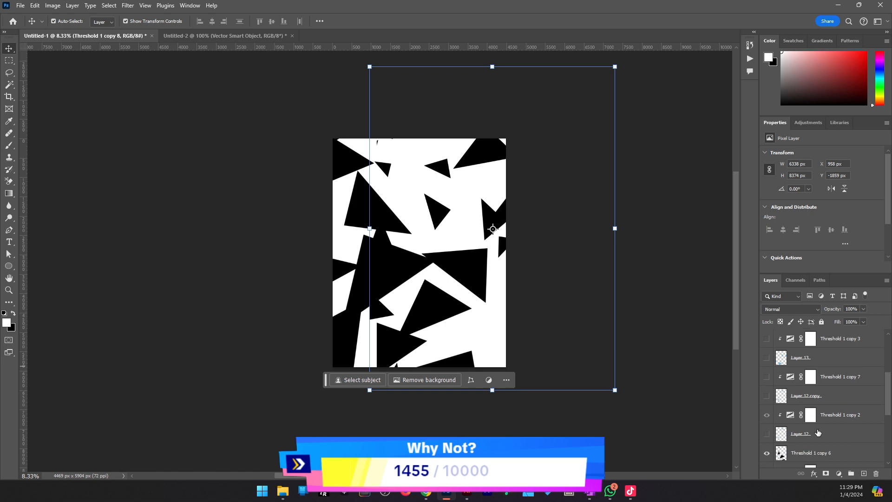
click(816, 434)
drag(822, 431, 799, 352)
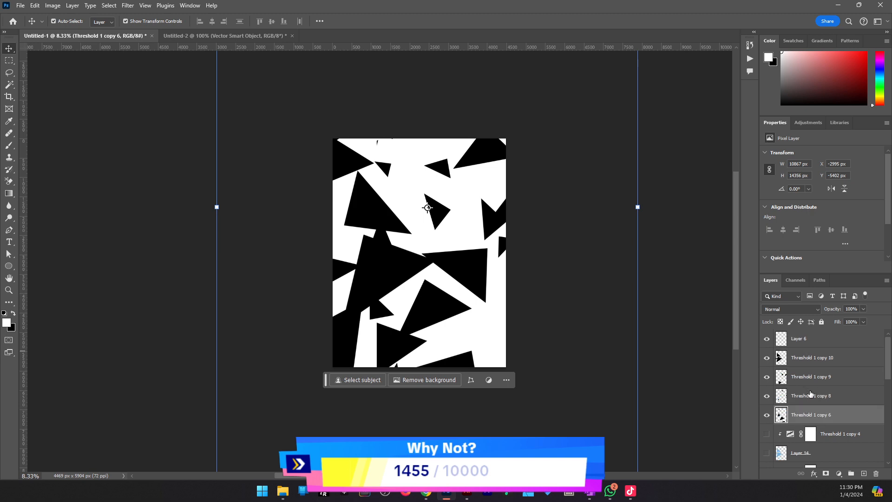
Move the Threshold 1 copy 5 layer up to sit directly beneath Threshold 1 copy 6.
scroll(811, 376, down, 3)
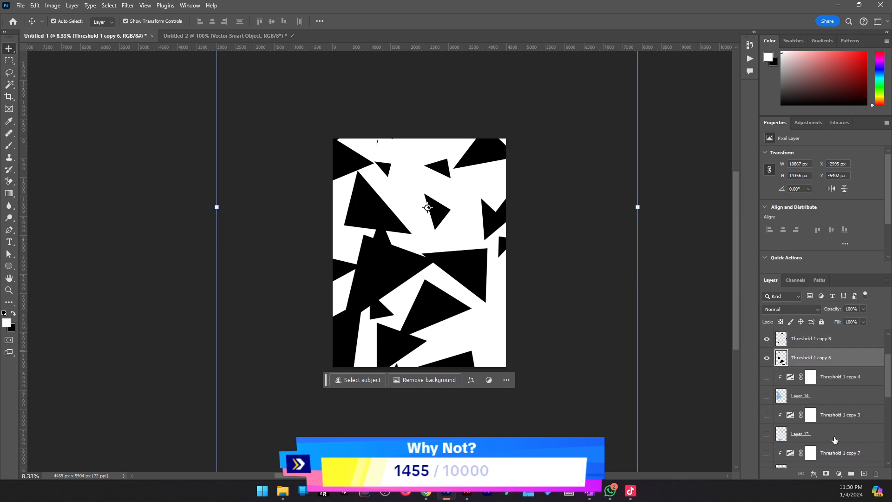
click(835, 439)
scroll(834, 440, down, 1)
scroll(836, 431, down, 1)
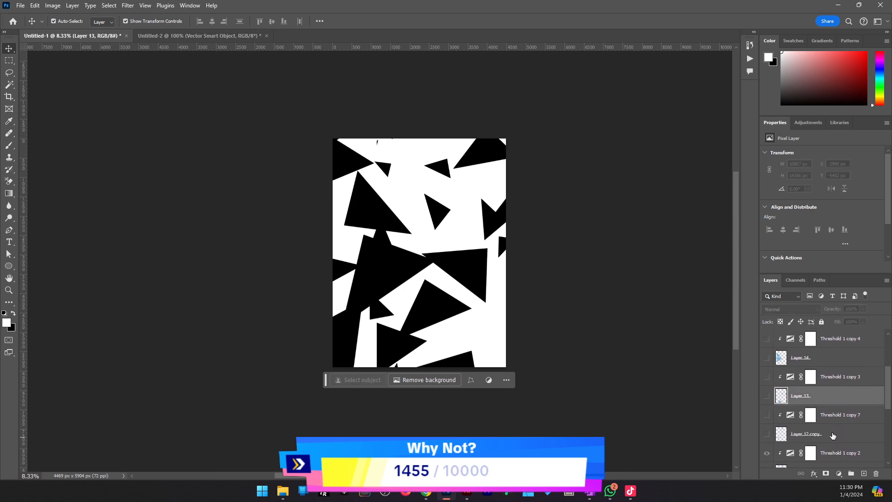
click(830, 435)
scroll(827, 431, down, 3)
click(829, 421)
scroll(829, 424, down, 2)
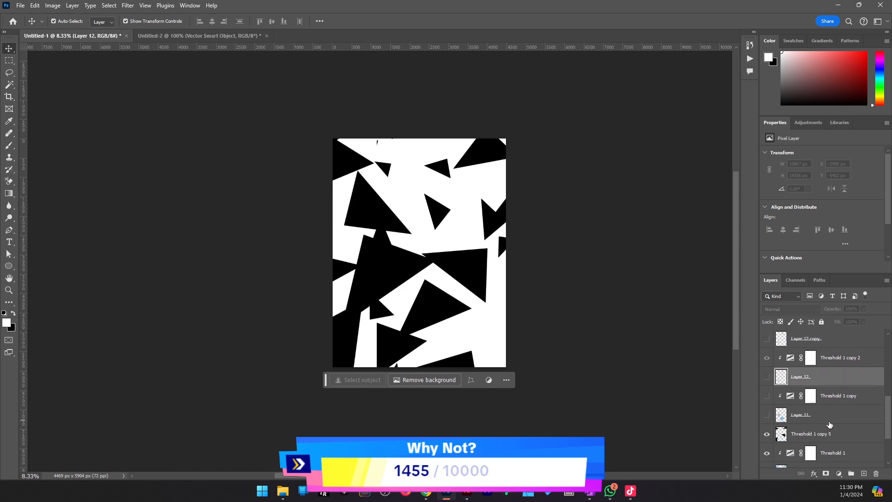
drag(822, 432, 799, 389)
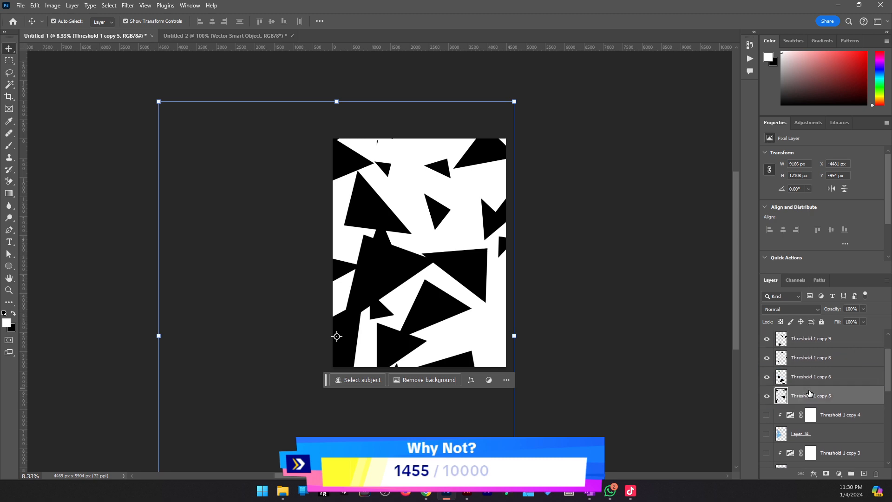
Copy the Threshold 1 copy 5 layer as SVG, switch to Illustrator, try pasting it into the jersey template, and undo.
right_click(824, 395)
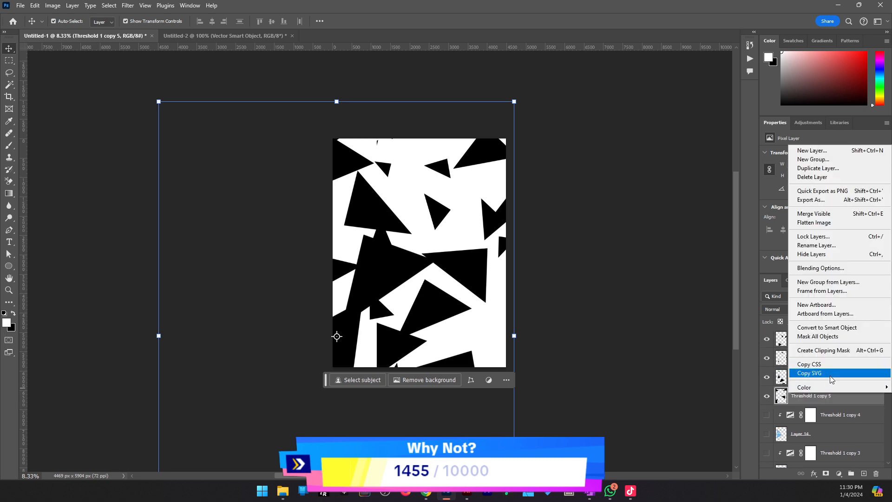
click(830, 375)
click(469, 496)
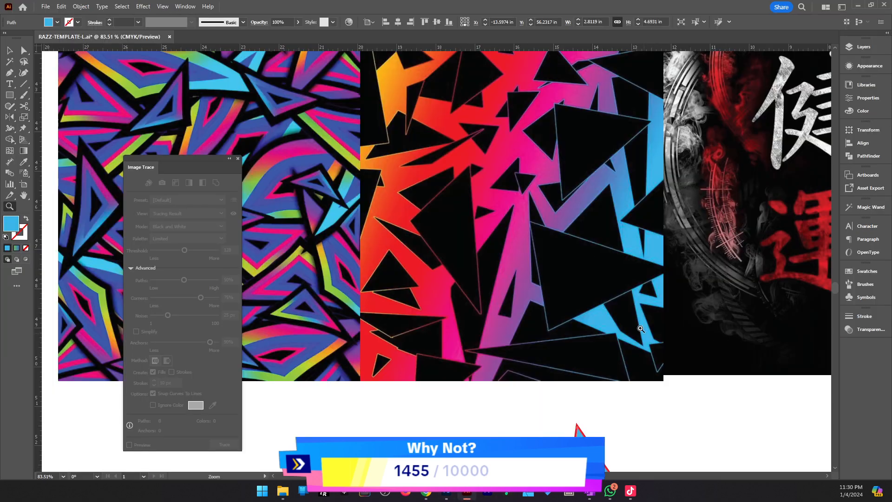
alt+click(633, 319)
alt+click(633, 319)
key(v)
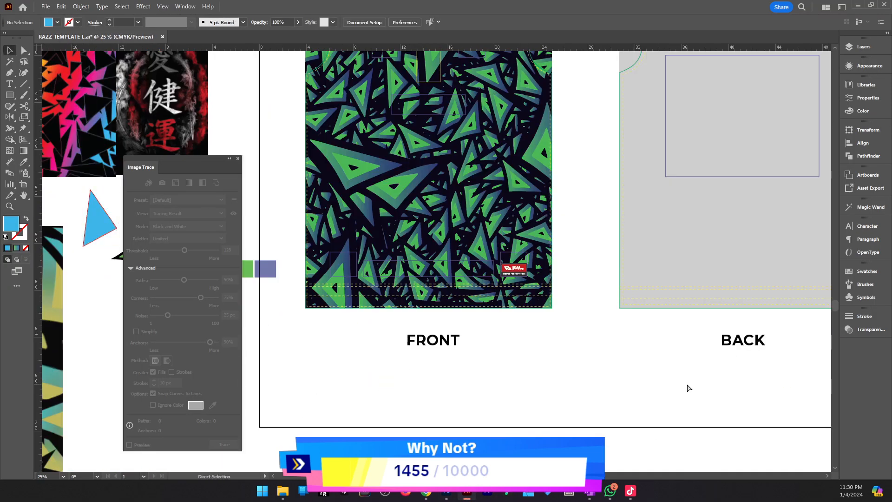
key(ctrl+v)
key(ctrl+z)
key(alt+Tab)
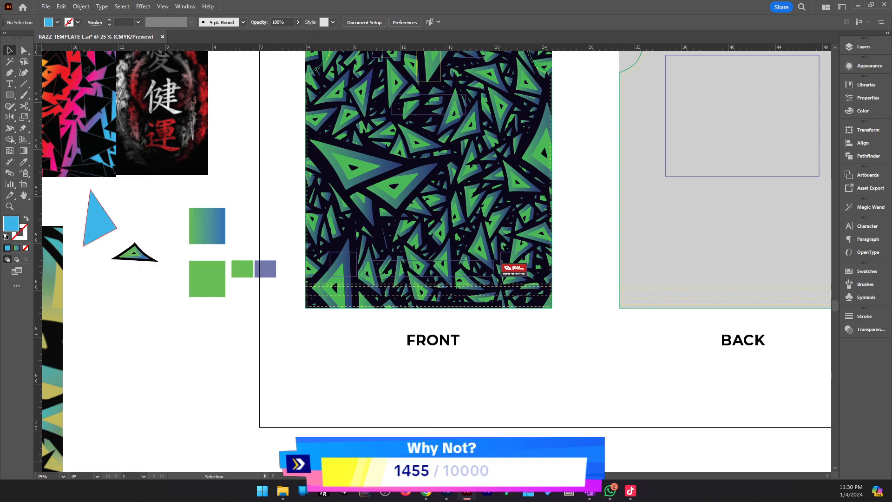
Switch to Photoshop, copy the Threshold 1 copy 5 layer as SVG again, and paste it into the Illustrator jersey template.
click(448, 495)
right_click(815, 400)
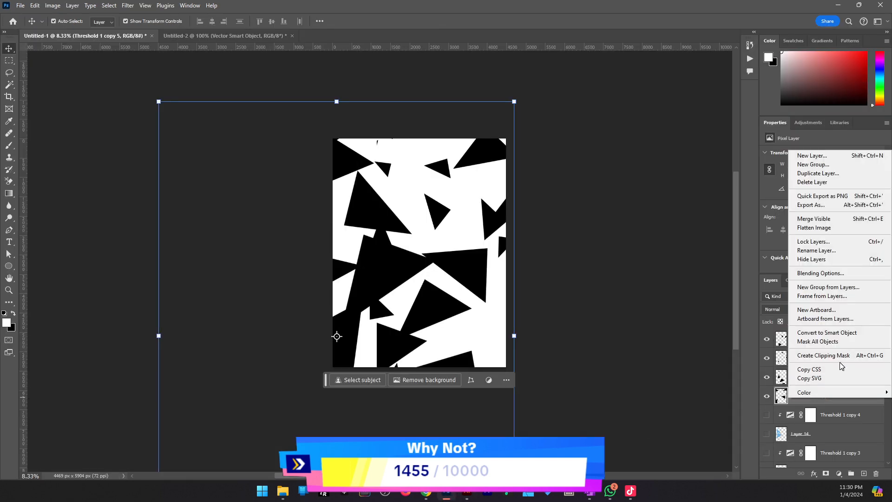
click(835, 378)
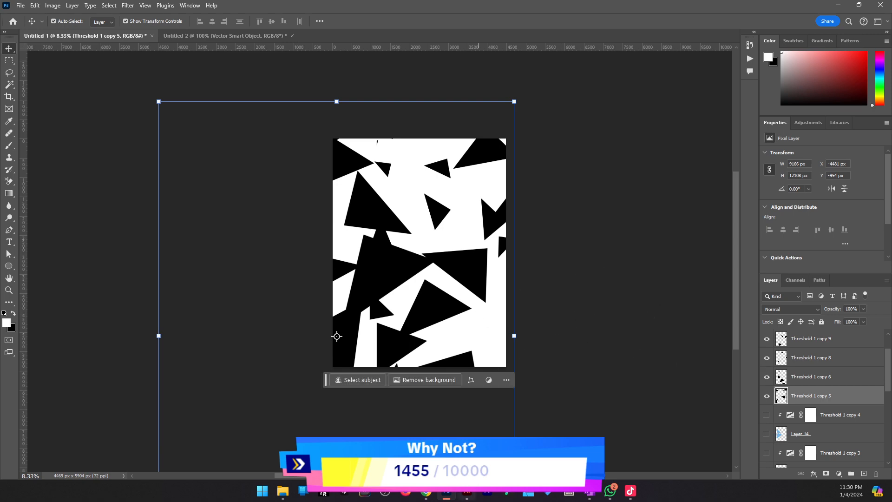
click(467, 493)
key(ctrl)
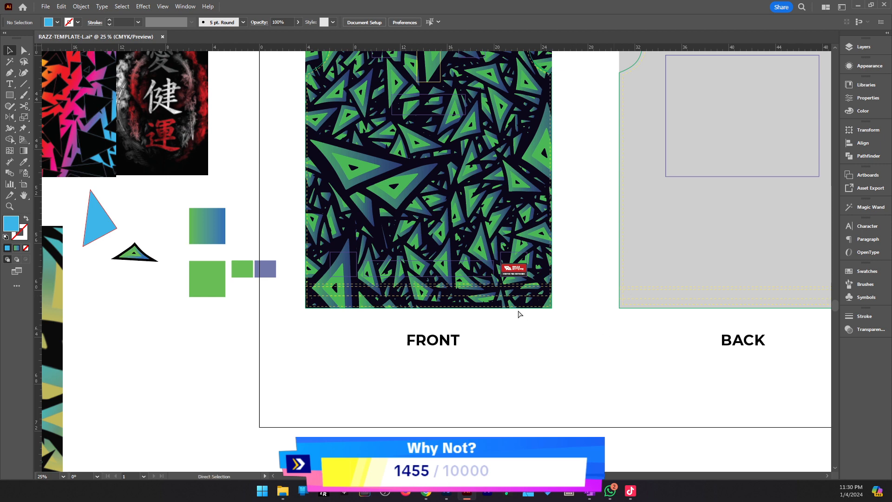
key(ctrl+v)
Scale the pasted triangle image down to about 26.9 × 35.5 in and place it in the empty area above and left of the template.
scroll(519, 314, up, 2)
key(z)
alt+click(422, 307)
alt+click(422, 307)
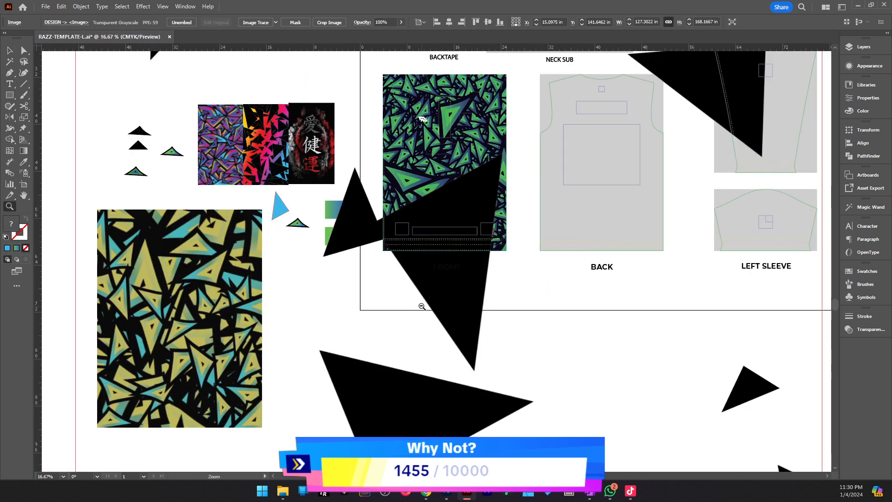
alt+click(422, 308)
key(v)
drag(363, 264, 591, 347)
key(z)
alt+click(467, 289)
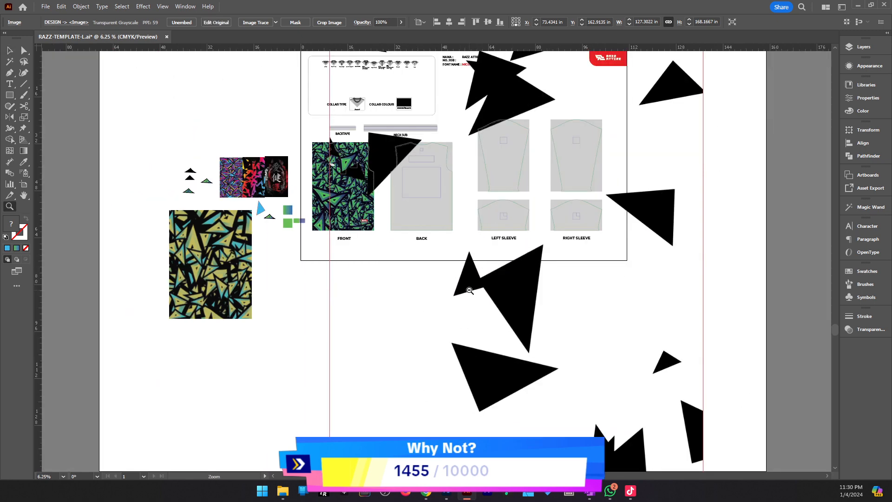
alt+click(442, 314)
alt+click(442, 314)
key(v)
drag(467, 348, 432, 278)
drag(521, 259, 311, 157)
key(ctrl+equal)
Switch to Photoshop, copy the Threshold 1 copy 6 layer as SVG, and paste it into the Illustrator document.
click(425, 493)
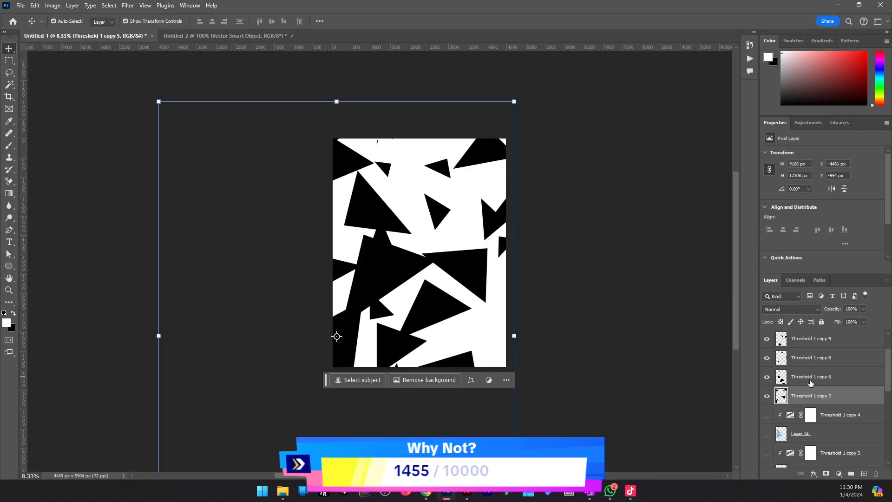
right_click(810, 383)
click(821, 358)
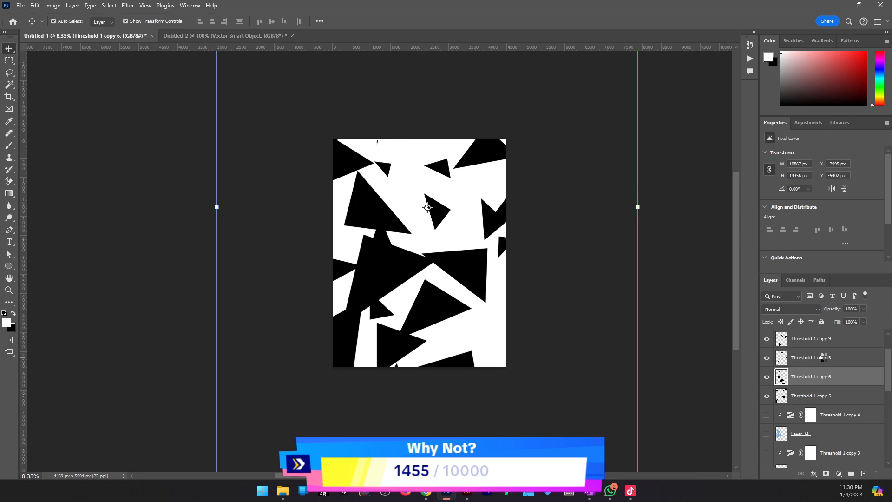
key(alt+Tab)
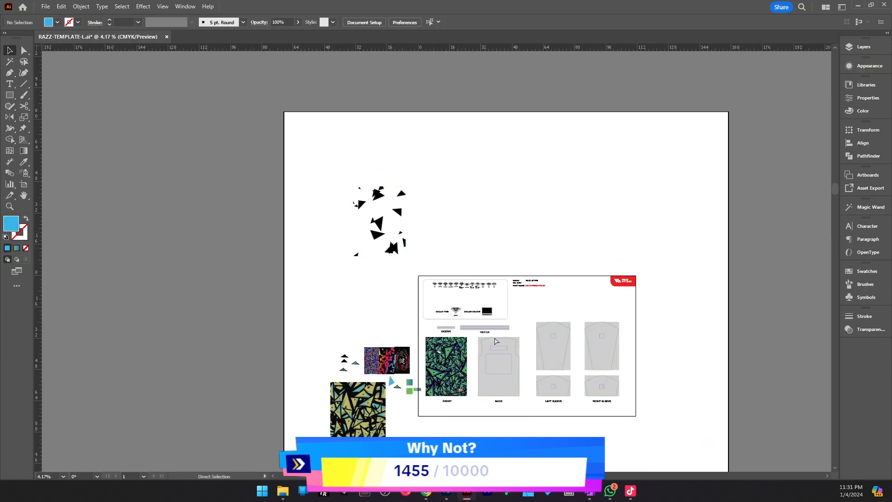
key(ctrl+v)
Scale the second triangle image down to about 32.6 × 43 in and place it right of the first one.
drag(438, 96, 427, 255)
drag(434, 305, 457, 262)
key(z)
click(408, 267)
drag(300, 265, 501, 299)
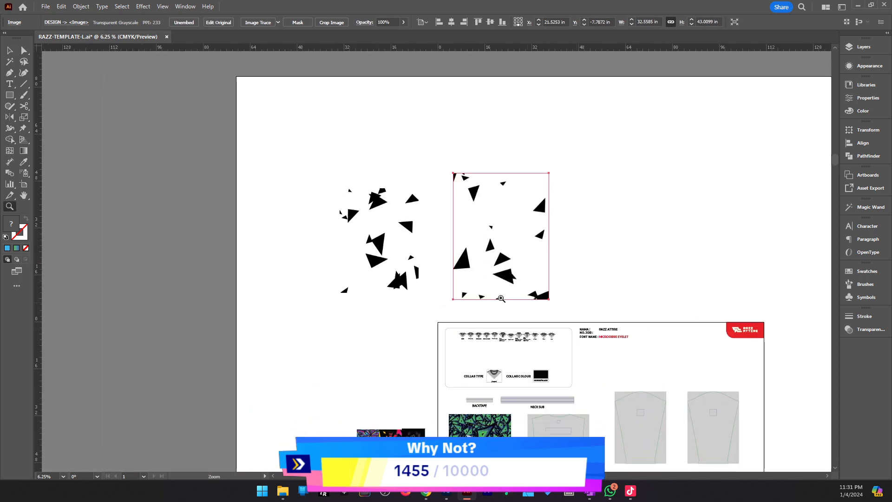
Set the second triangle image's width to the first one's 26.8751 in, and move it level with and closer to the first.
key(v)
click(415, 253)
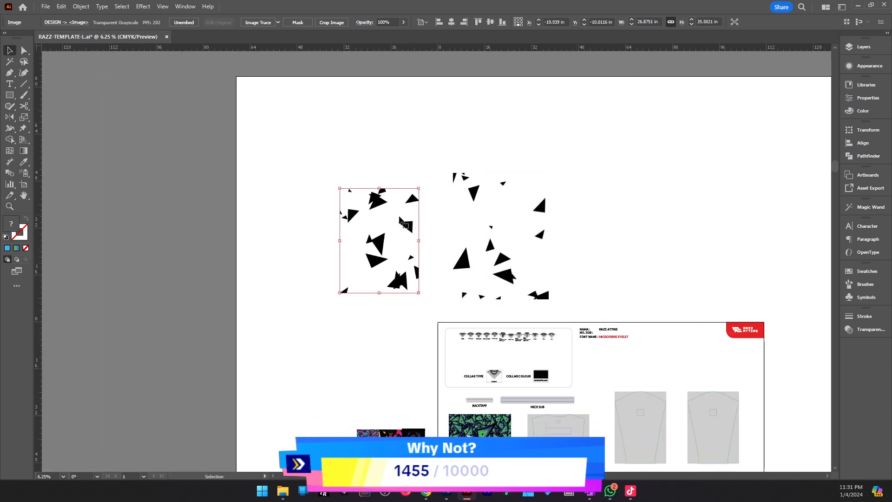
click(649, 22)
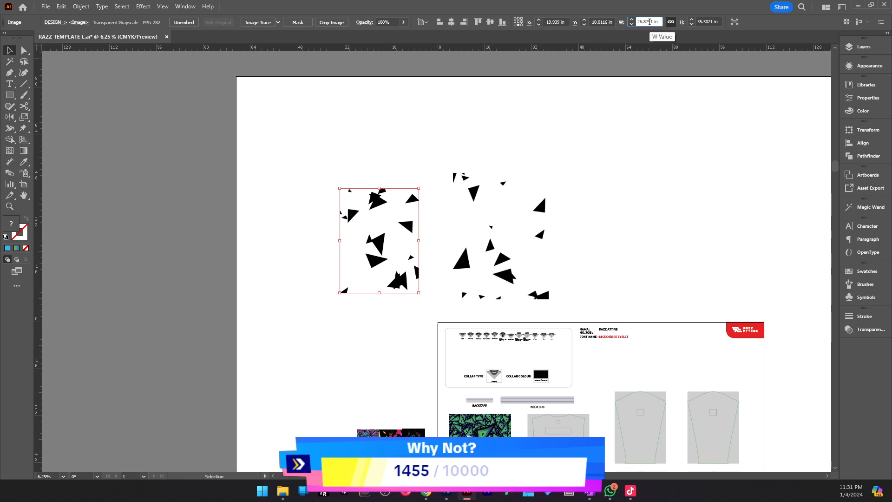
key(ctrl+a)
click(594, 123)
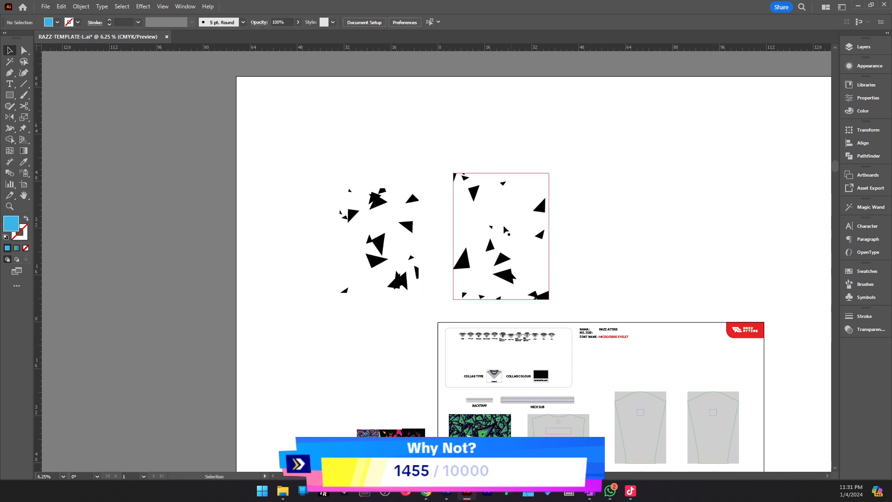
click(505, 230)
click(645, 22)
key(ctrl+a)
key(ctrl+v)
key(Return)
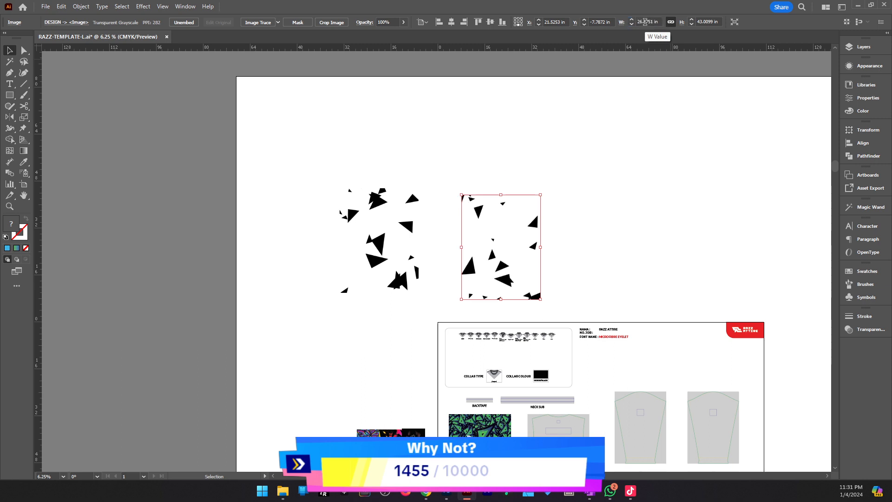
drag(523, 258, 501, 251)
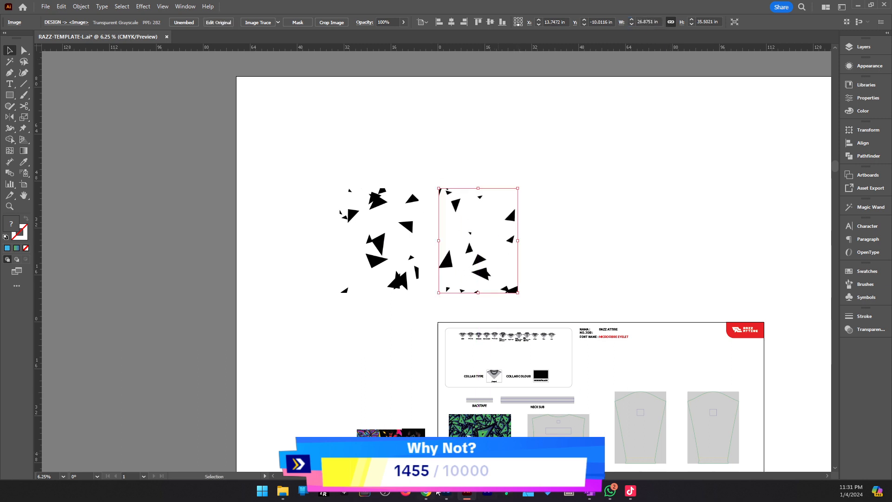
Switch to Photoshop, copy the Threshold 1 copy 8 layer as SVG, and paste it into the Illustrator document.
click(432, 491)
click(446, 491)
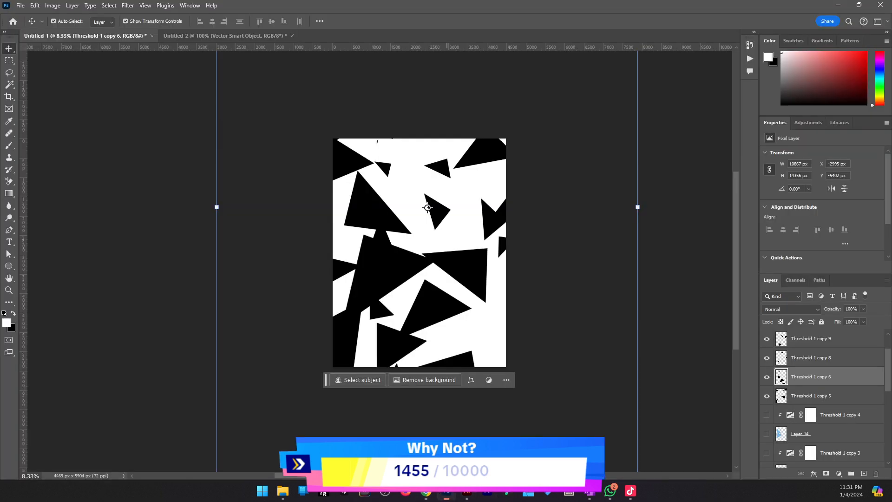
click(811, 357)
right_click(817, 362)
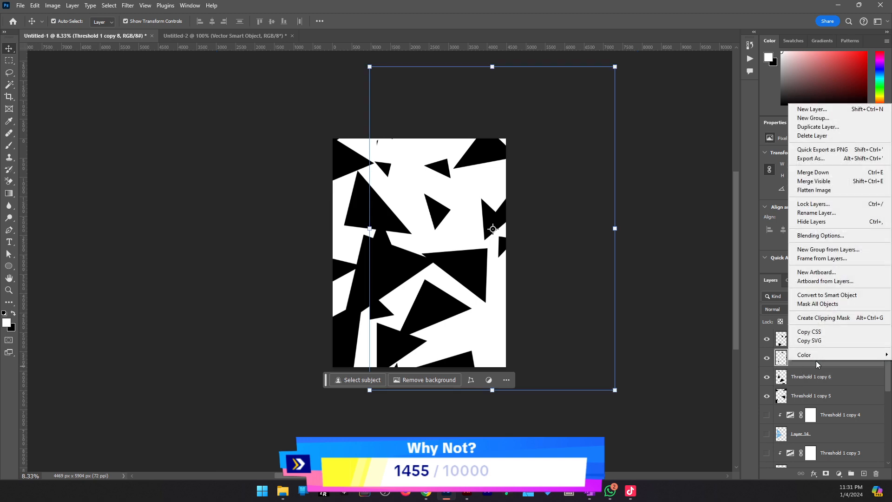
click(821, 344)
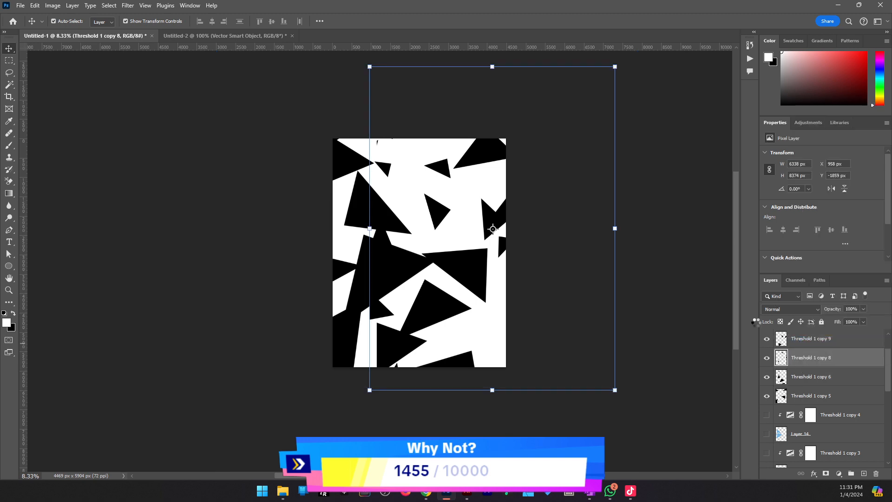
click(467, 491)
click(570, 235)
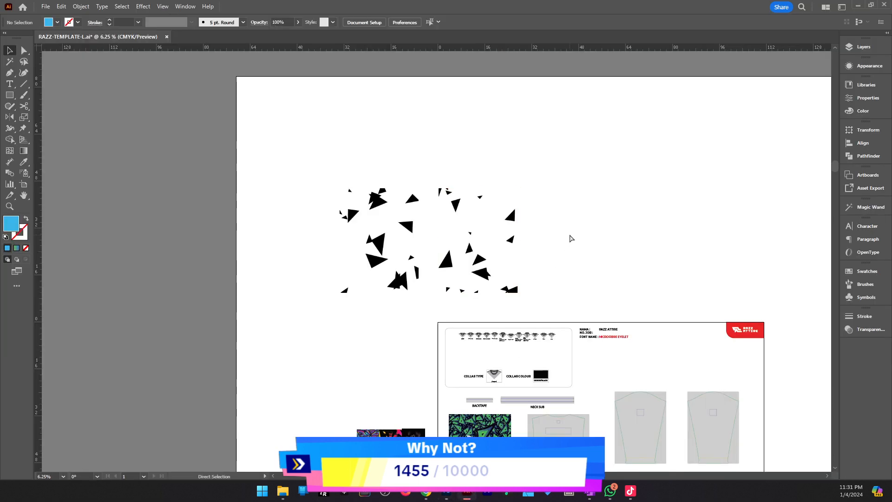
key(ctrl+v)
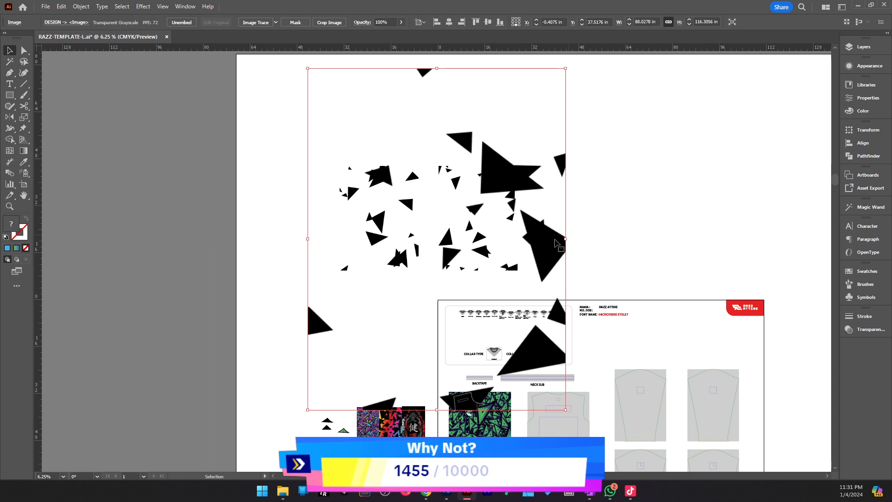
Set the third triangle image's width to 26.8751 in, matching the others, and place it right of the second image.
drag(555, 240, 723, 276)
click(450, 238)
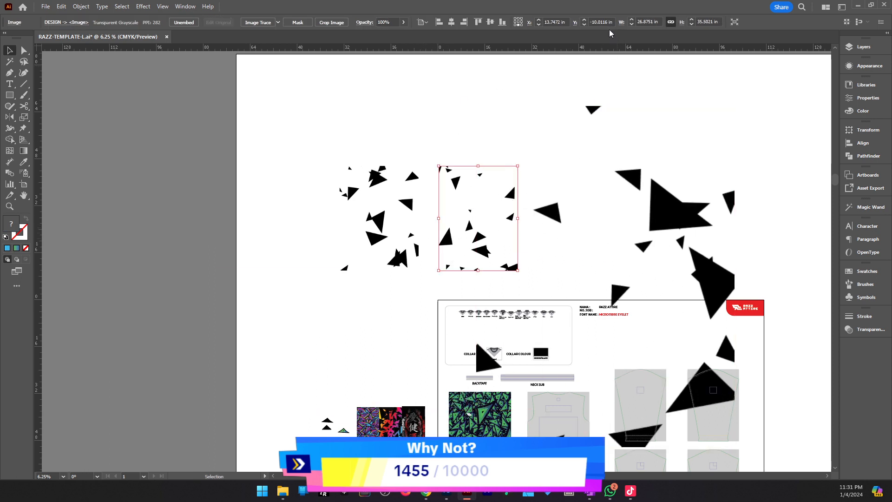
click(640, 89)
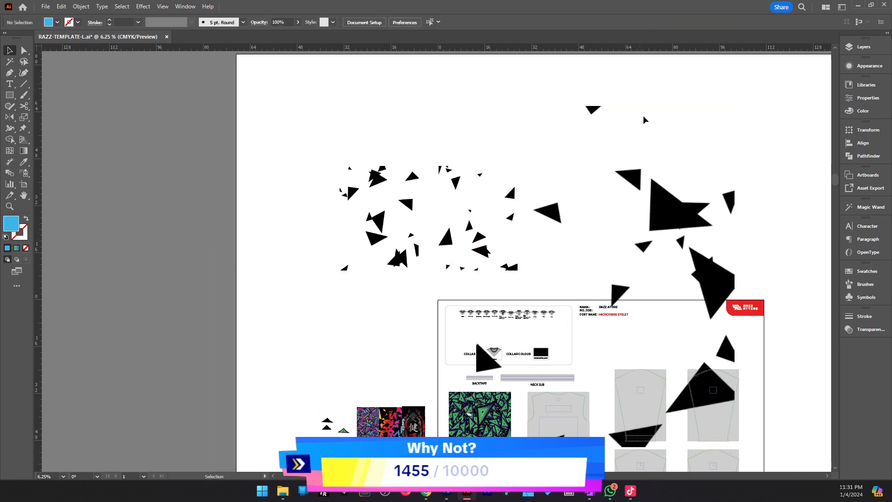
click(652, 209)
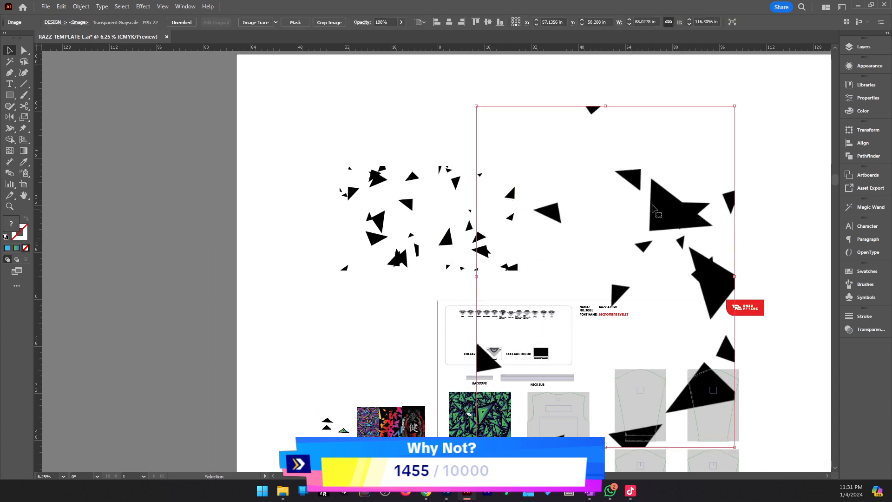
click(637, 20)
text(25.8751)
key(Return)
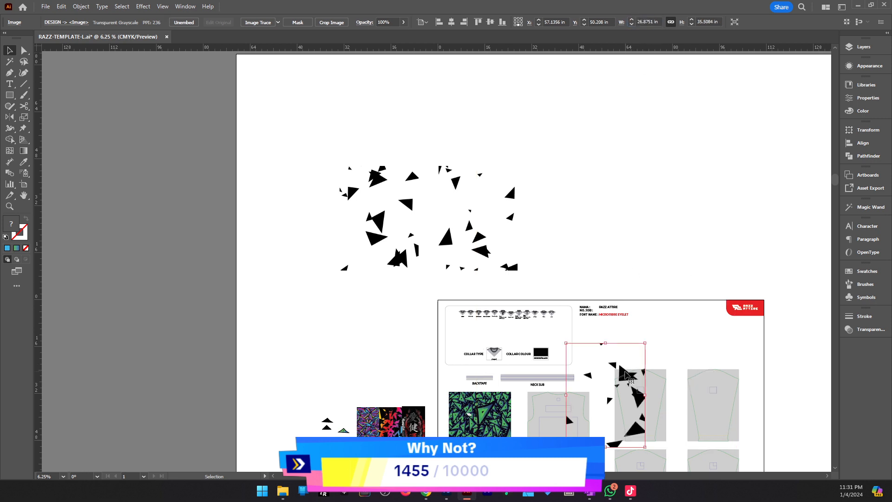
drag(625, 374, 594, 193)
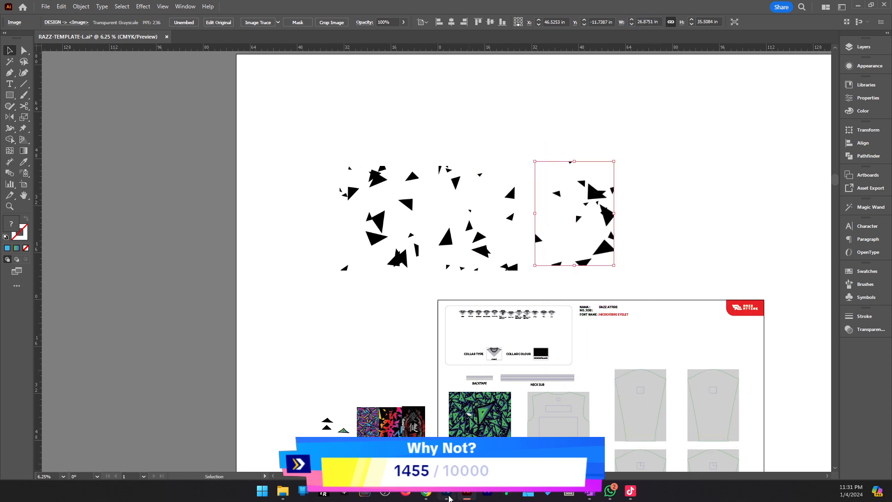
Switch to Photoshop, copy the Threshold 1 copy 9 layer as SVG, and paste it into the Illustrator document.
click(449, 497)
scroll(879, 356, up, 2)
right_click(849, 384)
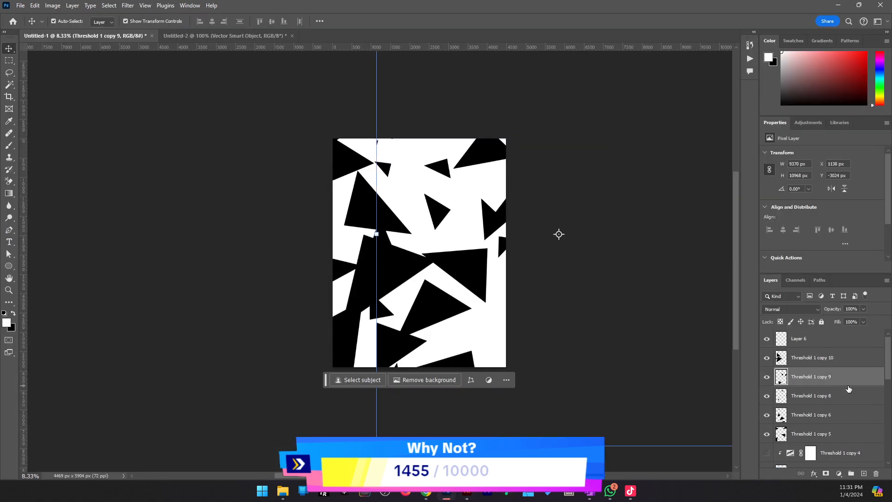
click(829, 363)
click(466, 493)
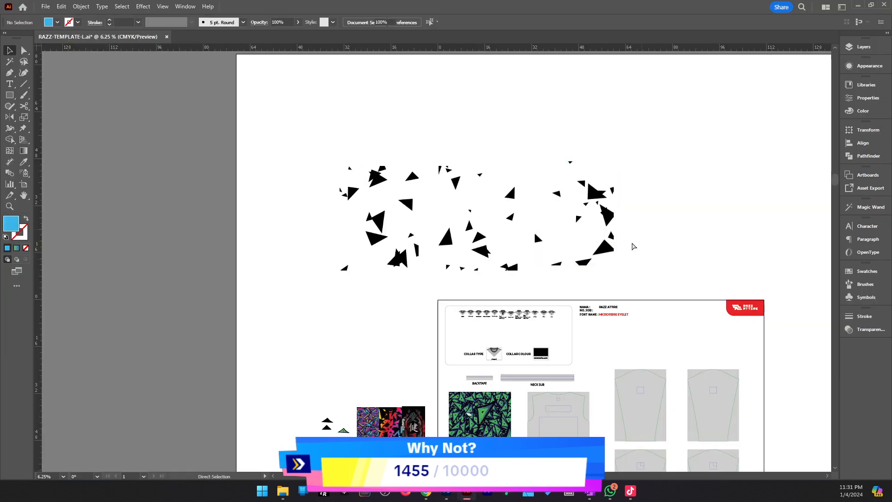
key(ctrl+v)
Move the pasted fourth triangle image aside and scale it down proportionally to about 27 × 31.6 in.
scroll(628, 246, down, 1)
drag(548, 190, 685, 229)
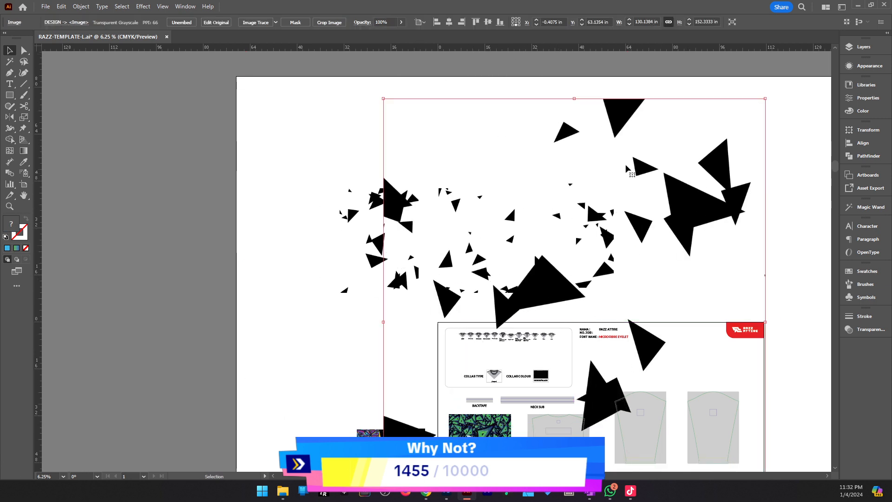
drag(574, 98, 575, 275)
Set the fourth triangle image's width to the second one's 26.8751 in and place it right of the third image.
click(508, 216)
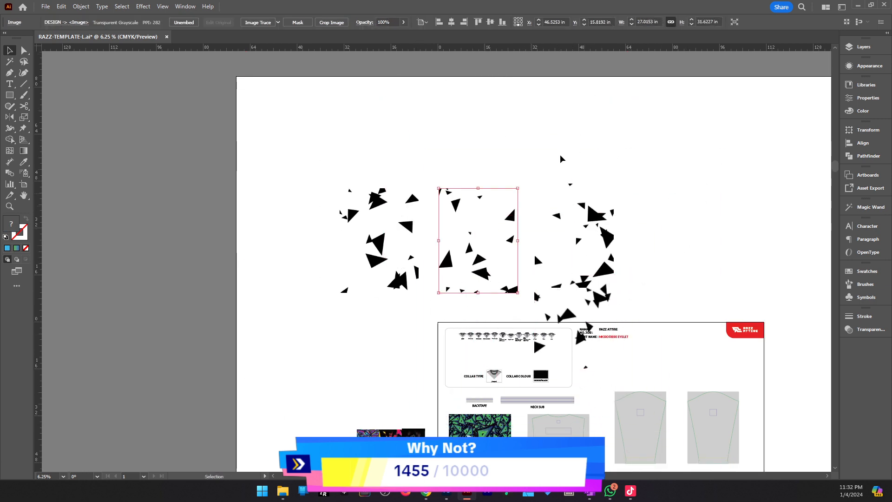
double_click(643, 22)
click(677, 204)
click(585, 327)
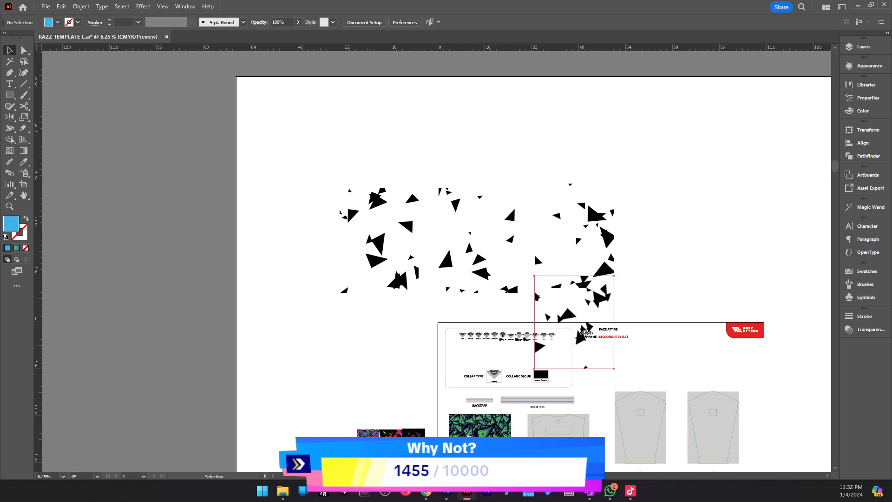
double_click(644, 22)
key(ctrl+v)
key(Return)
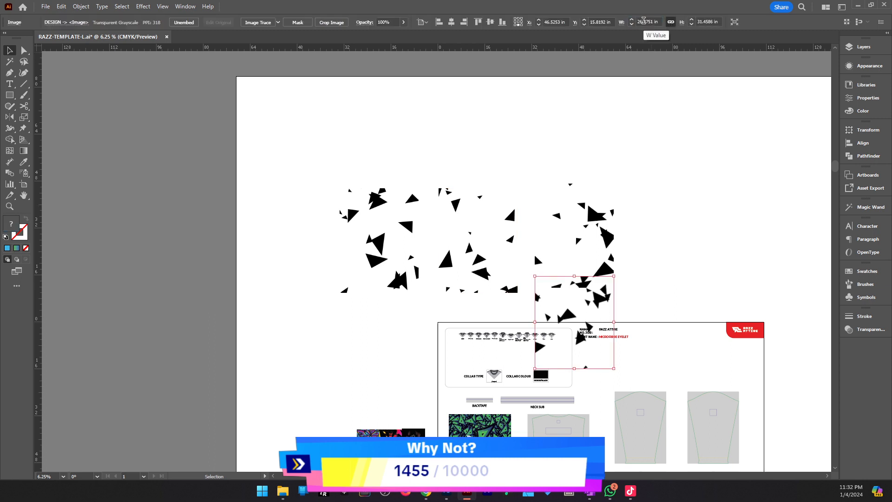
drag(586, 324, 688, 249)
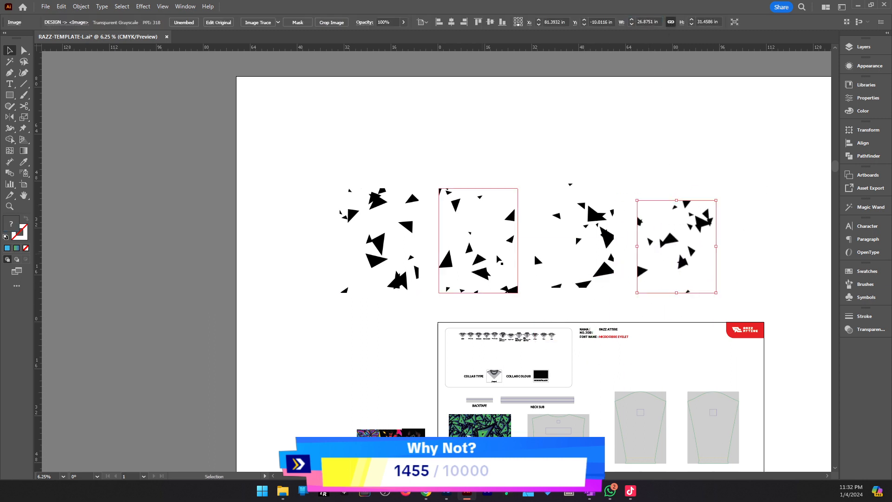
Switch to Photoshop, copy the Threshold 1 copy 10 layer as SVG, and paste it into the Illustrator document.
key(alt+Tab)
right_click(844, 361)
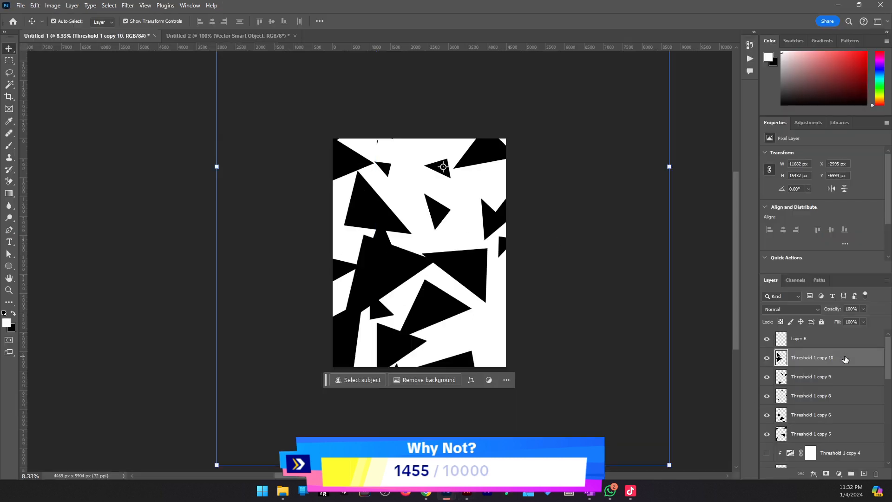
click(847, 336)
key(alt+Tab)
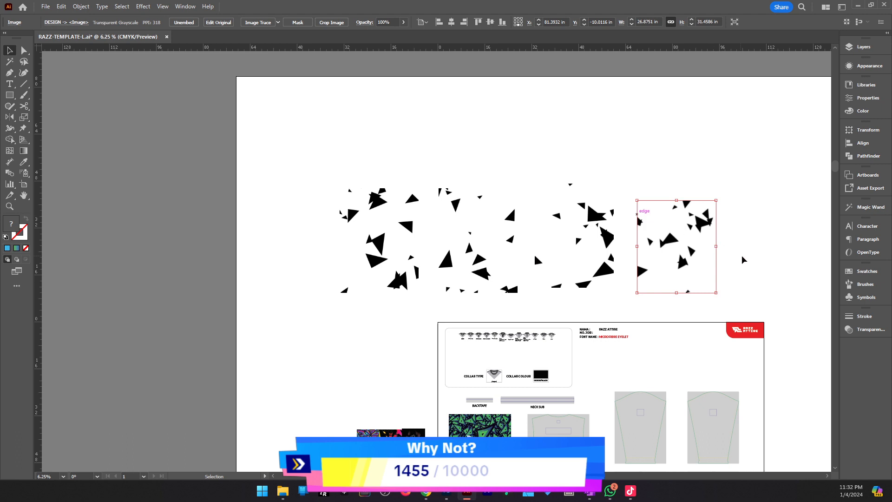
drag(763, 214, 686, 271)
click(685, 270)
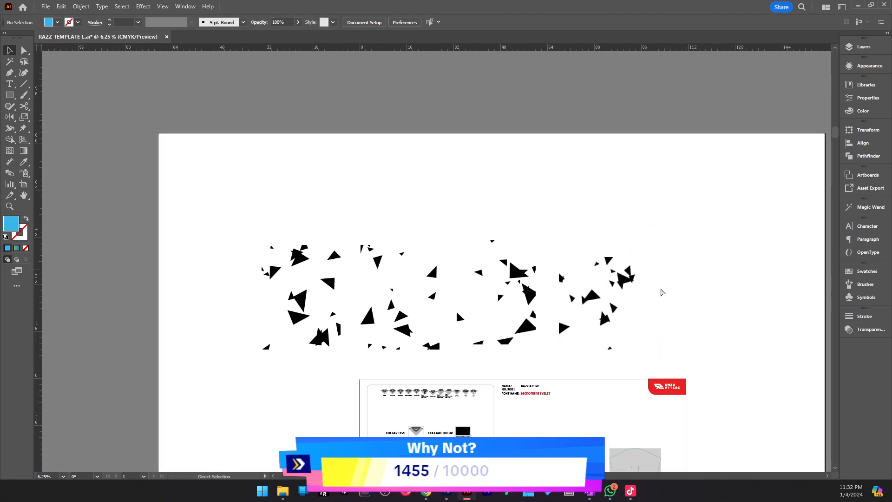
key(ctrl+v)
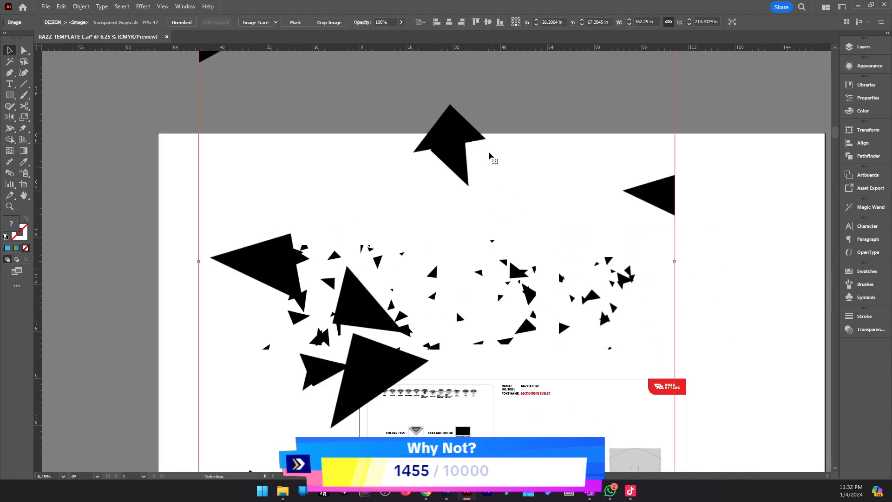
Scale the fifth triangle image down to about 26.7 × 35.3 in and place it right of the fourth image.
drag(449, 146, 513, 260)
scroll(514, 263, up, 3)
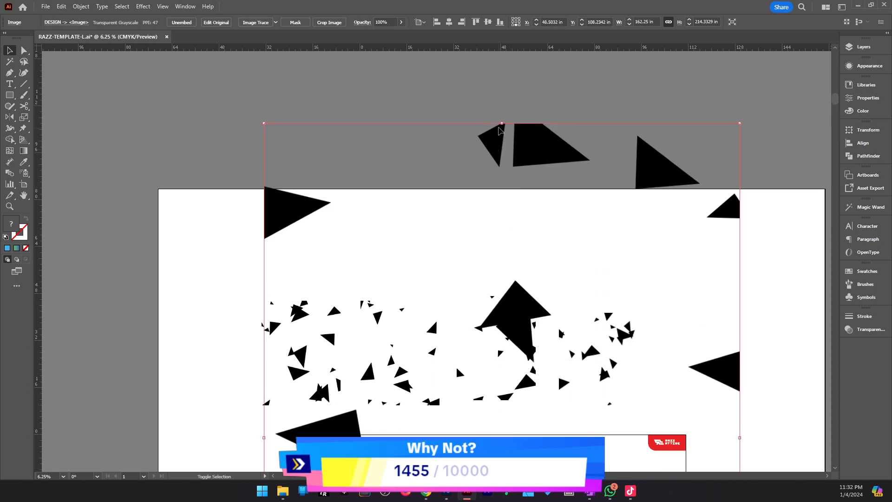
drag(503, 124, 514, 389)
drag(503, 421, 678, 314)
Set the fifth triangle image's width to the fourth one's 26.8751 in and move it down level with the row.
click(605, 342)
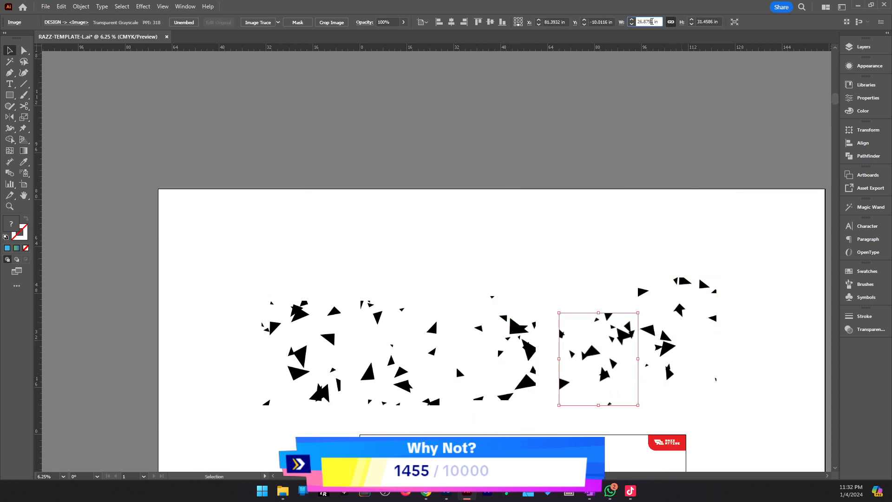
click(697, 283)
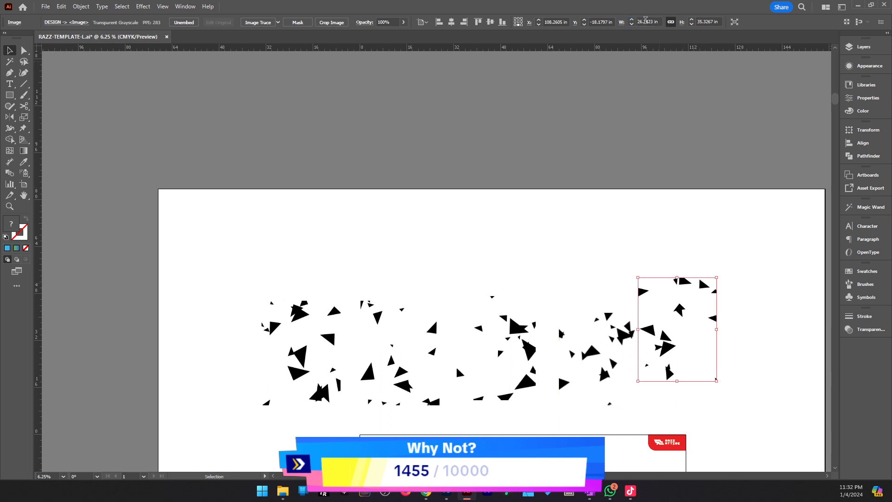
click(645, 20)
key(ctrl+a)
key(ctrl+v)
key(Return)
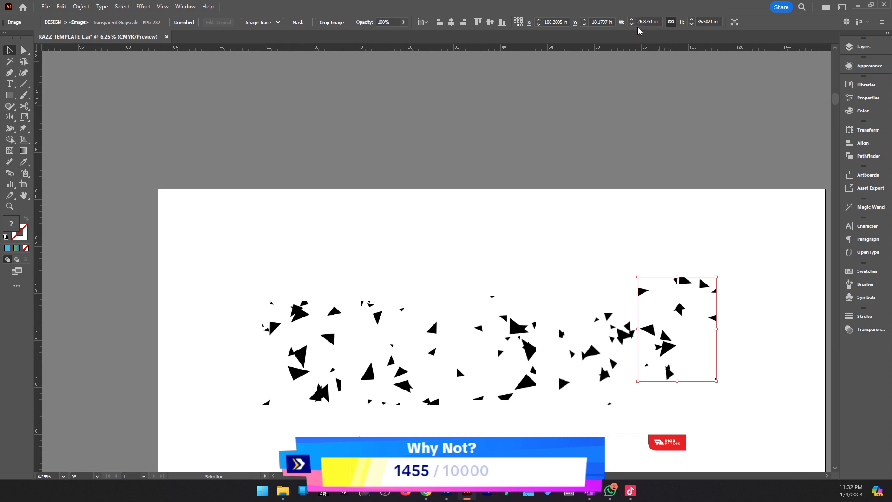
drag(678, 334, 678, 358)
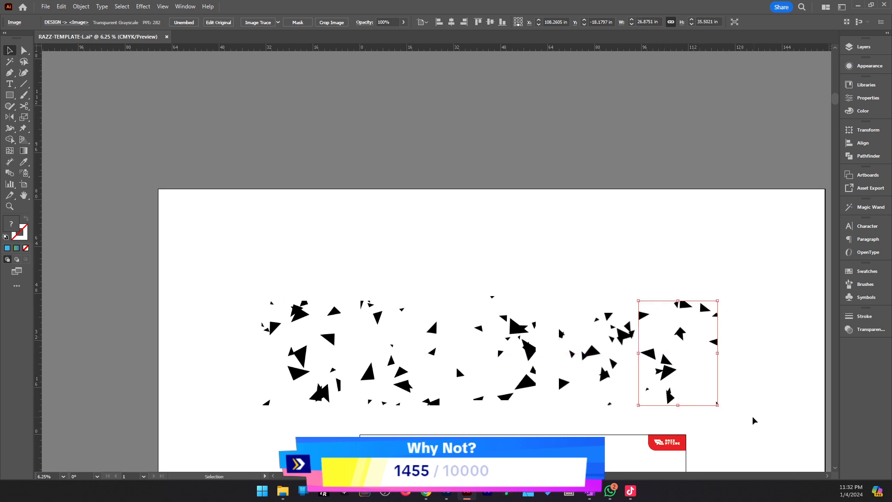
Align all five triangle images by their vertical centers and check the individual images in the row.
drag(752, 418, 219, 321)
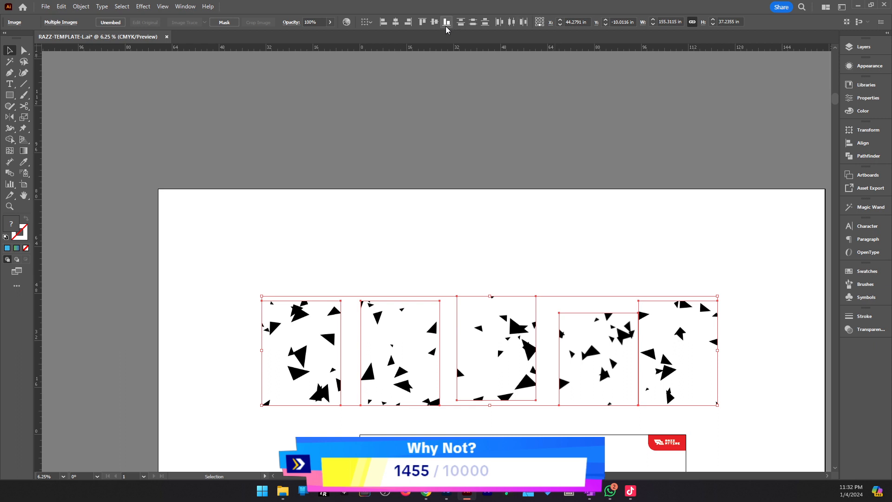
click(435, 22)
click(484, 183)
click(572, 355)
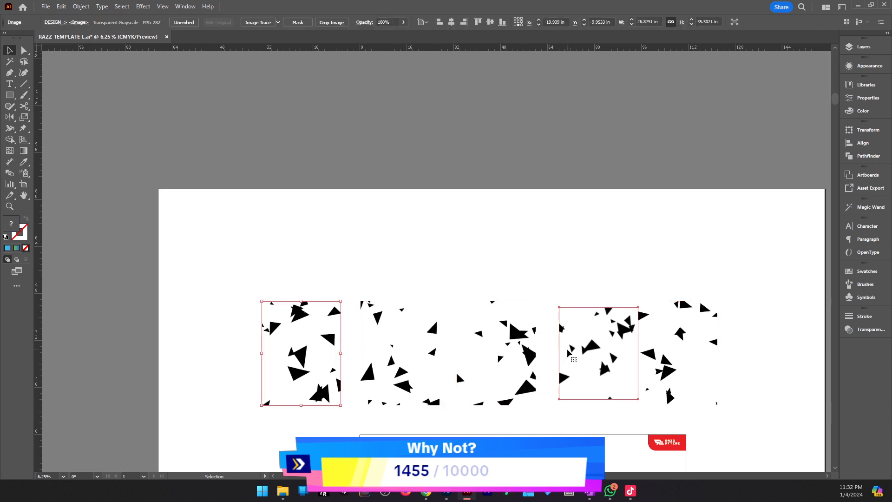
click(533, 352)
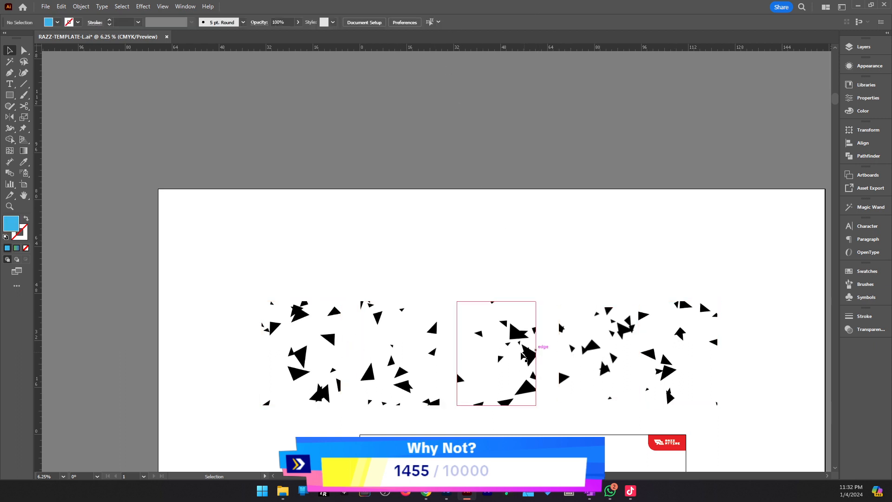
click(631, 351)
click(675, 353)
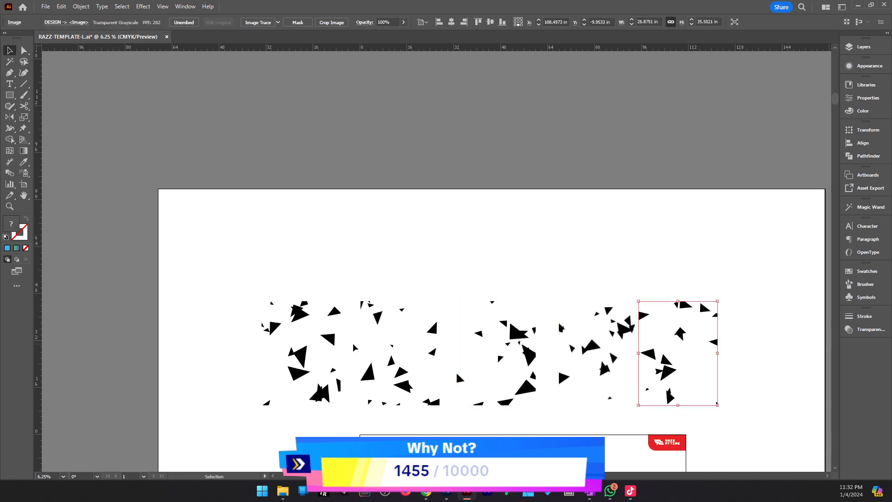
Trace the first triangle image with the Black and White Logo preset, accepting the large-image tracing.
click(328, 354)
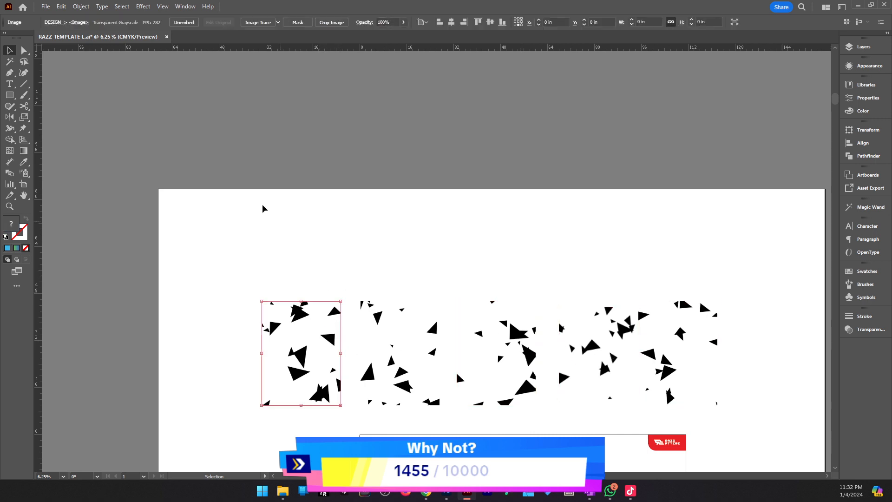
click(277, 22)
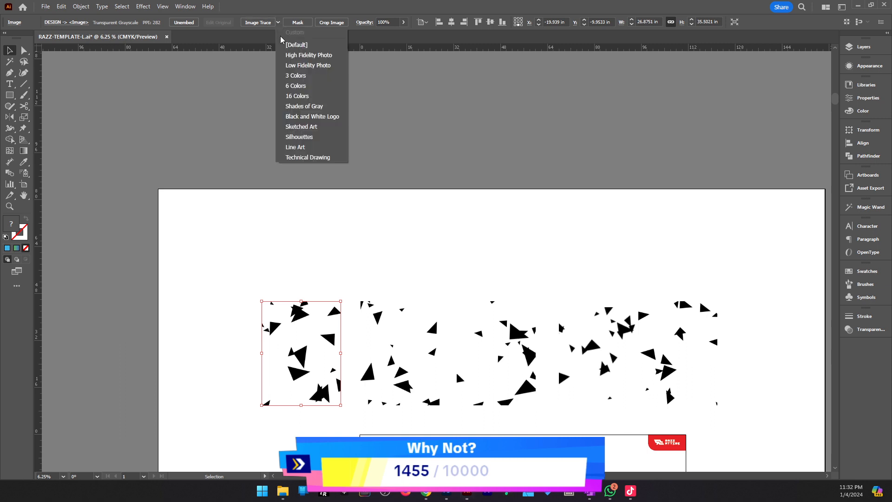
click(312, 116)
click(494, 255)
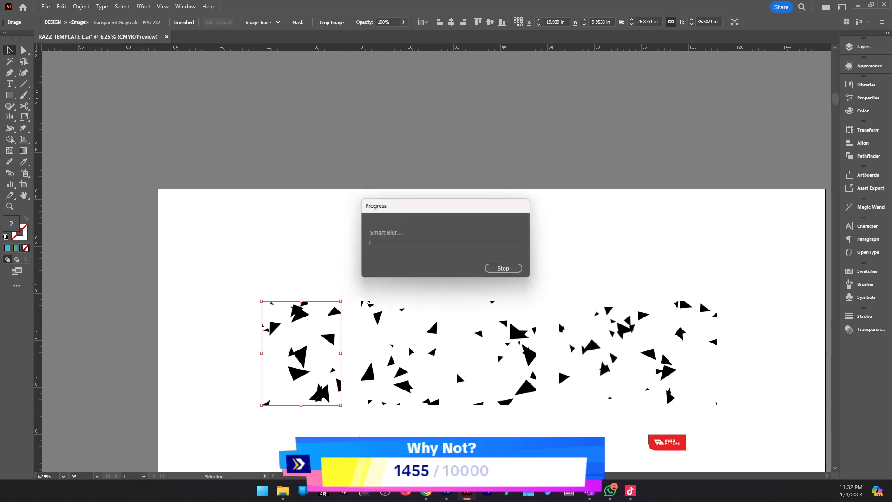
Trace the second triangle image with the Black and White Logo preset, accepting the large-image tracing.
scroll(410, 348, down, 1)
click(398, 348)
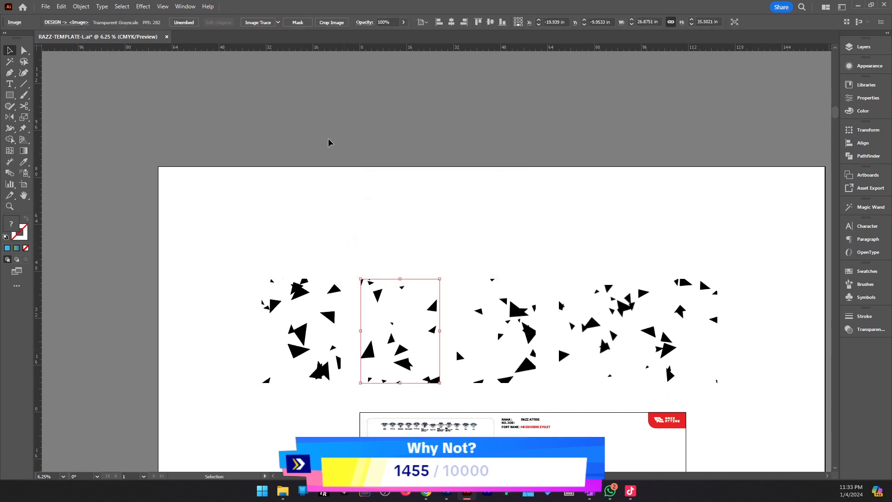
click(278, 23)
key(Escape)
click(278, 22)
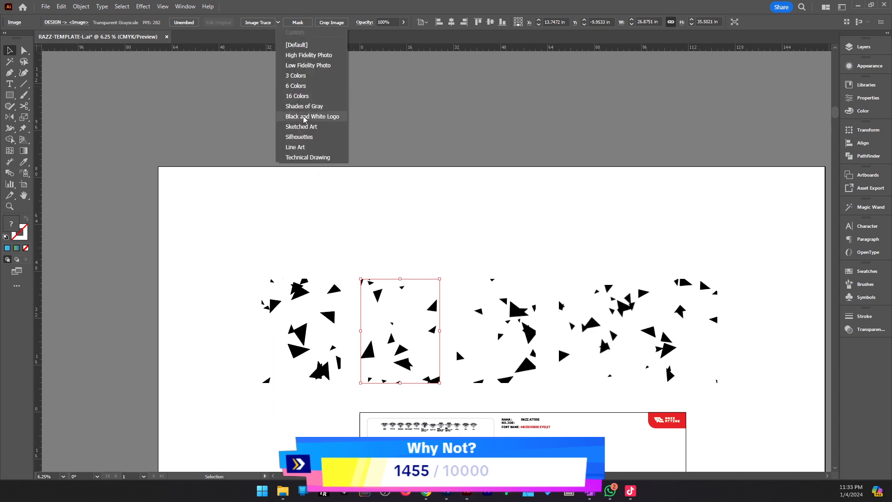
click(323, 122)
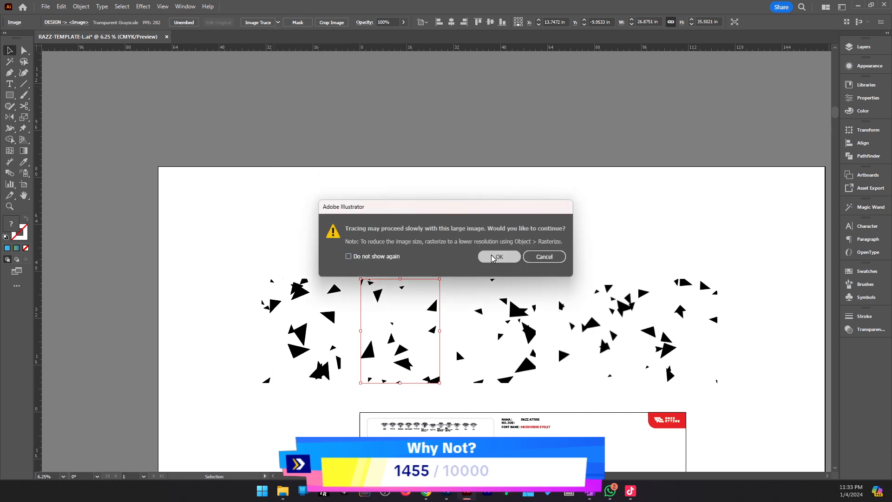
click(491, 256)
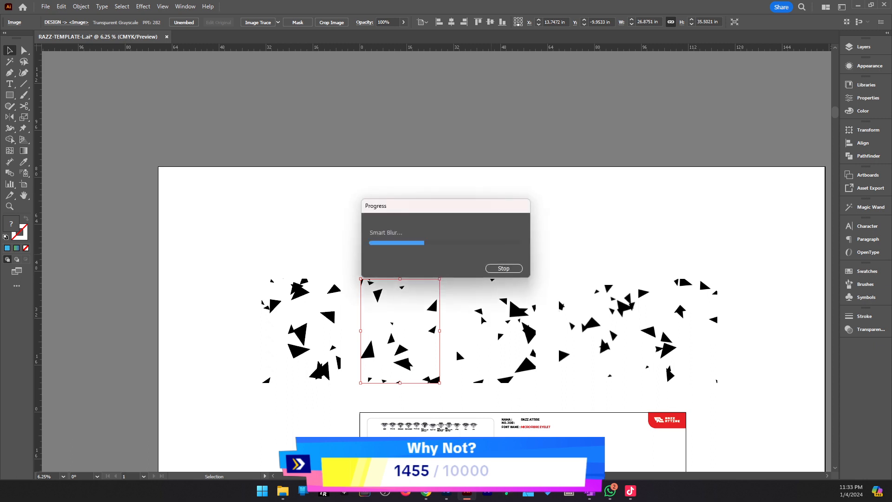
Trace the third triangle image with the Black and White Logo preset, accepting the large-image tracing.
click(456, 348)
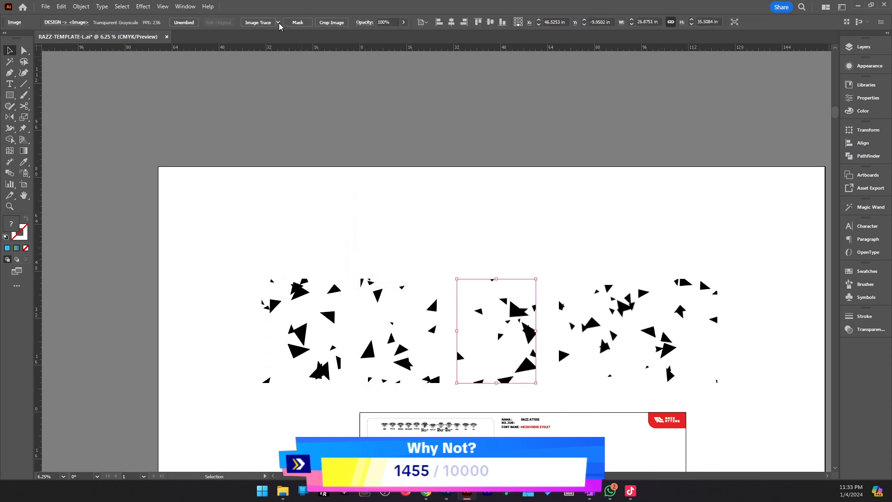
click(278, 22)
click(321, 121)
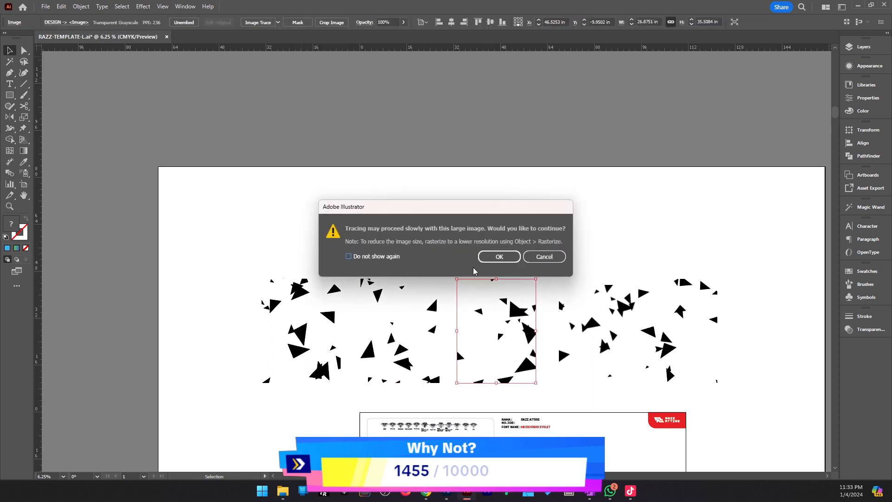
click(494, 258)
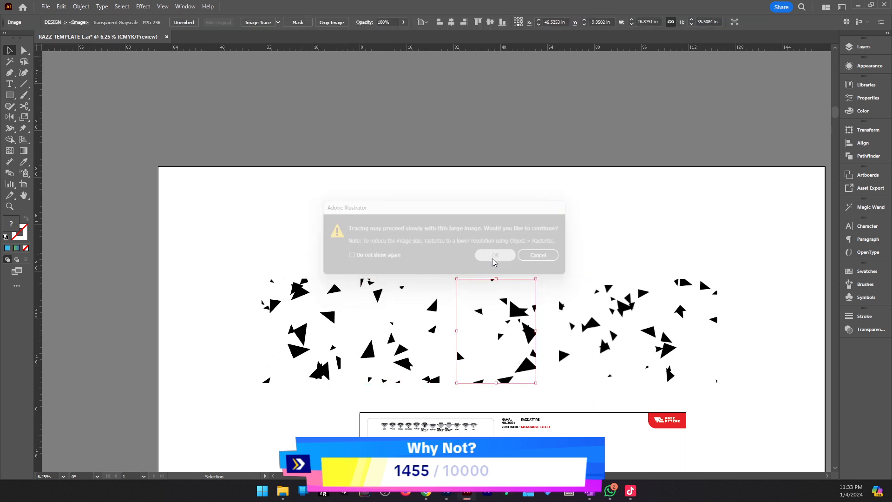
Trace the fourth triangle image with the Black and White Logo preset, accepting the large-image tracing.
click(561, 306)
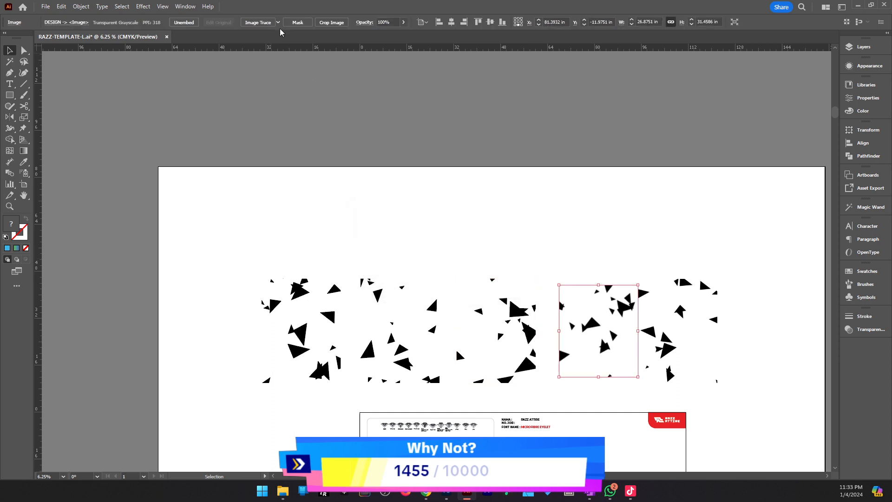
click(278, 23)
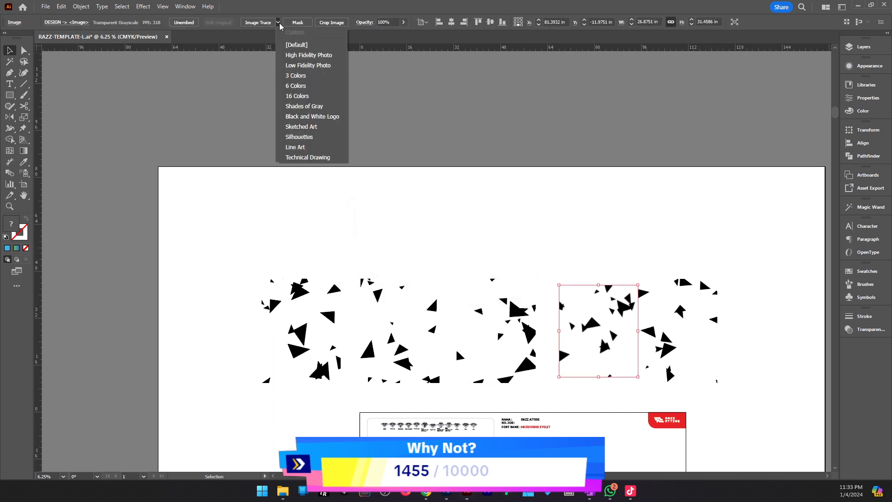
click(321, 116)
click(499, 256)
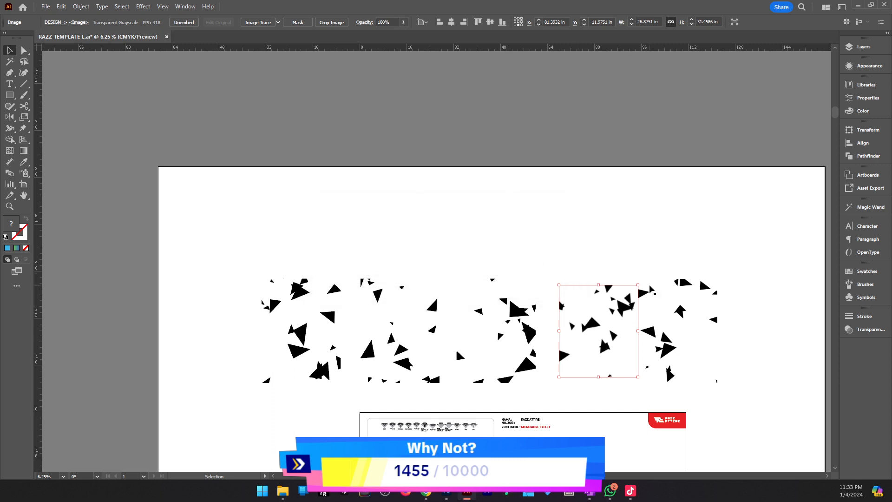
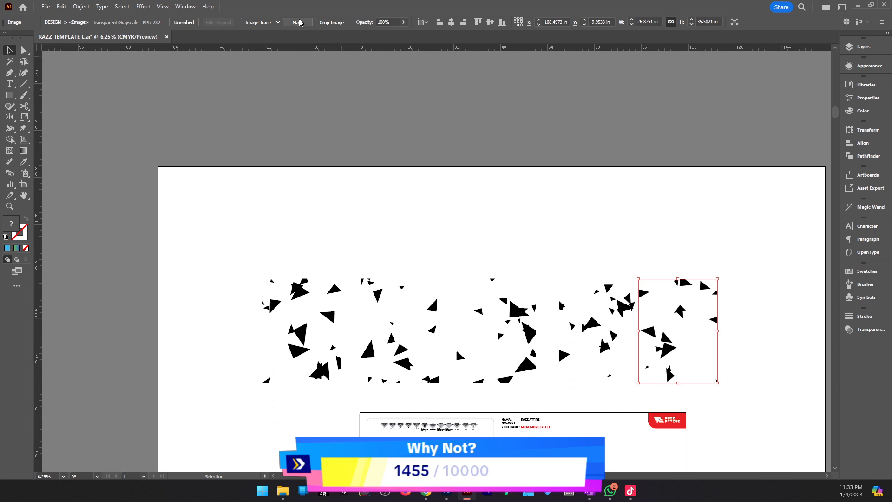
Trace the fifth triangle image with the Black and White Logo preset, accepting the large-image tracing.
click(278, 22)
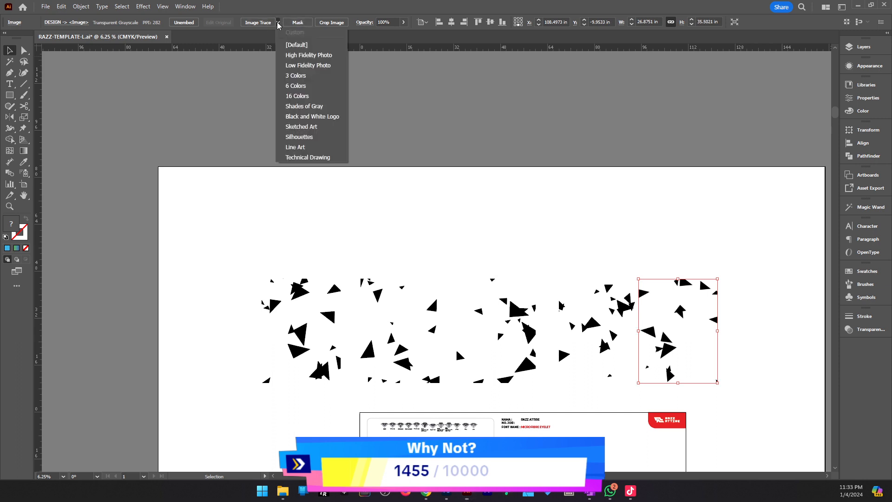
click(308, 117)
click(504, 254)
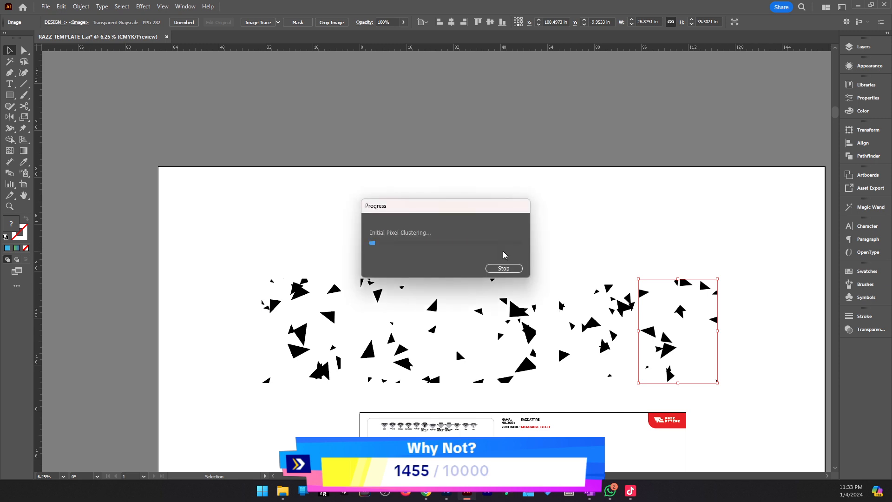
Try to enable Ignore Color for white on all five tracings at once.
mouse_move(749, 390)
mouse_down()
mouse_move(321, 299)
mouse_move(212, 258)
mouse_move(225, 274)
mouse_up()
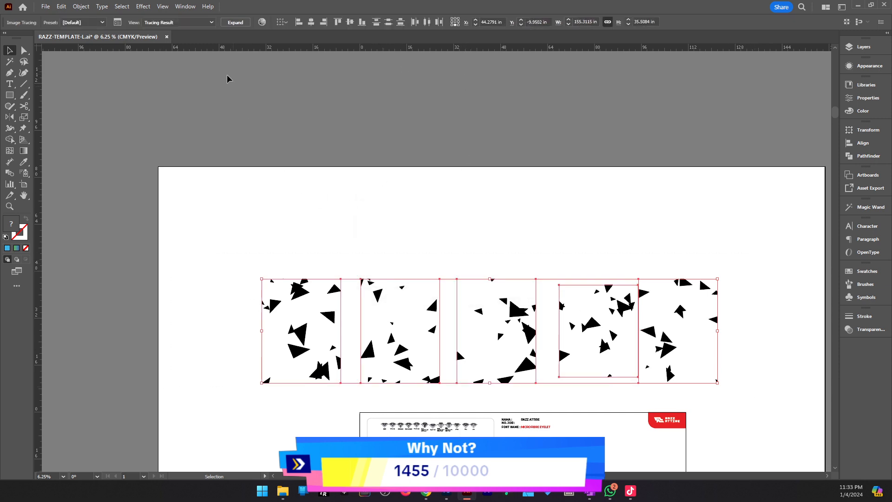
click(117, 22)
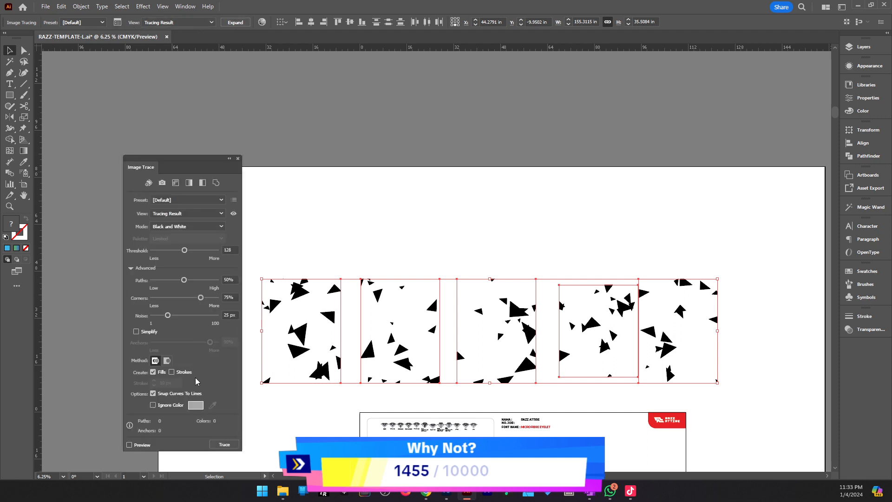
click(165, 405)
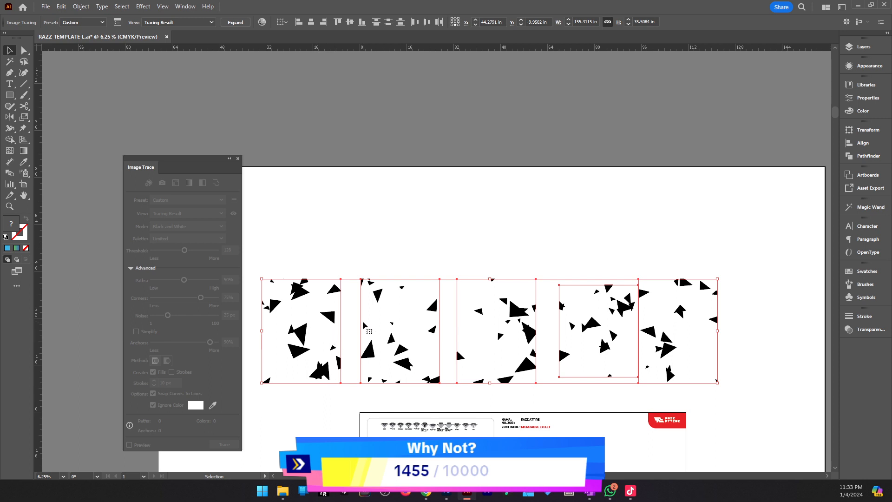
drag(329, 365, 399, 165)
click(535, 256)
Enable Ignore Color for white on the first, second and third triangle tracings, one at a time.
click(341, 338)
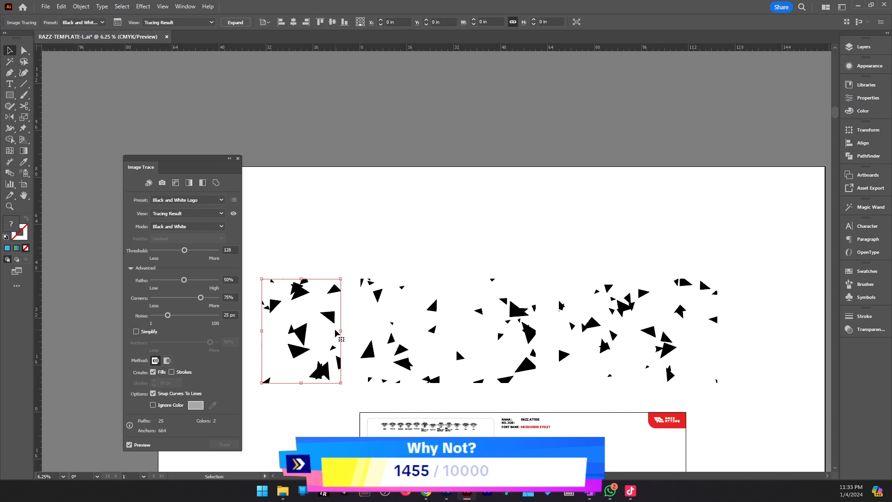
click(168, 405)
click(391, 333)
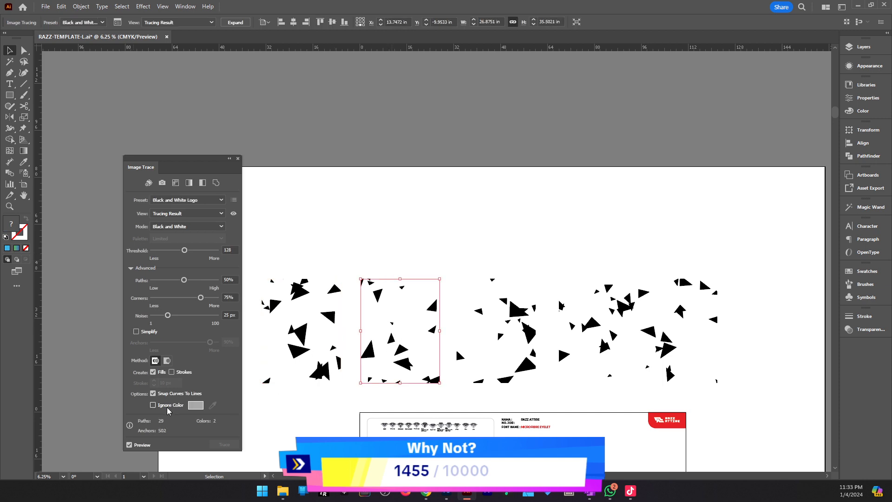
click(168, 405)
click(465, 355)
click(162, 405)
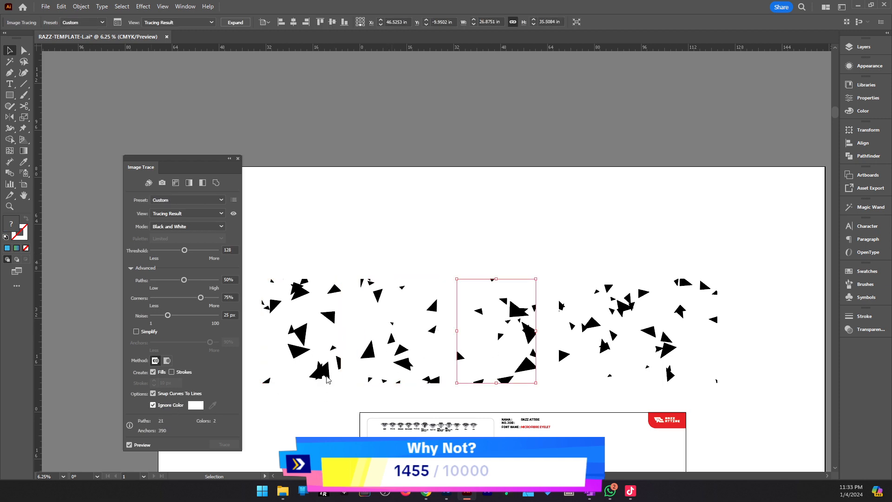
Enable Ignore Color for white on the fourth and fifth triangle tracings and deselect everything.
click(595, 328)
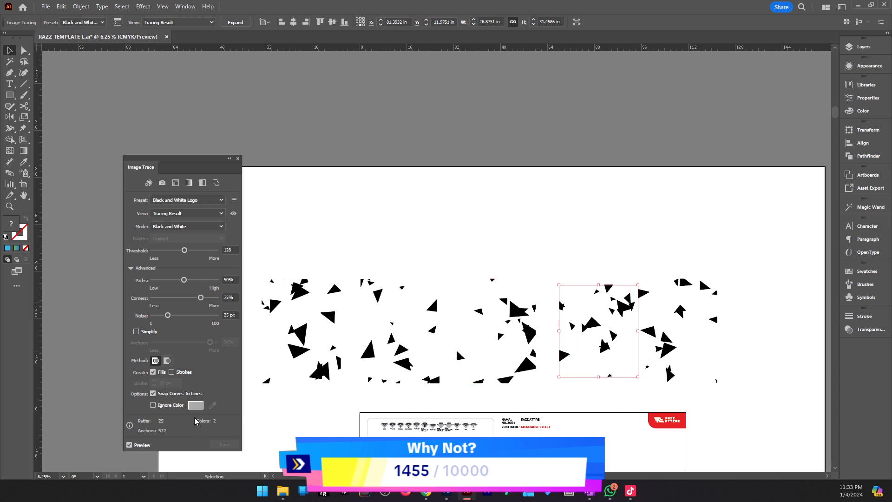
click(167, 405)
click(667, 351)
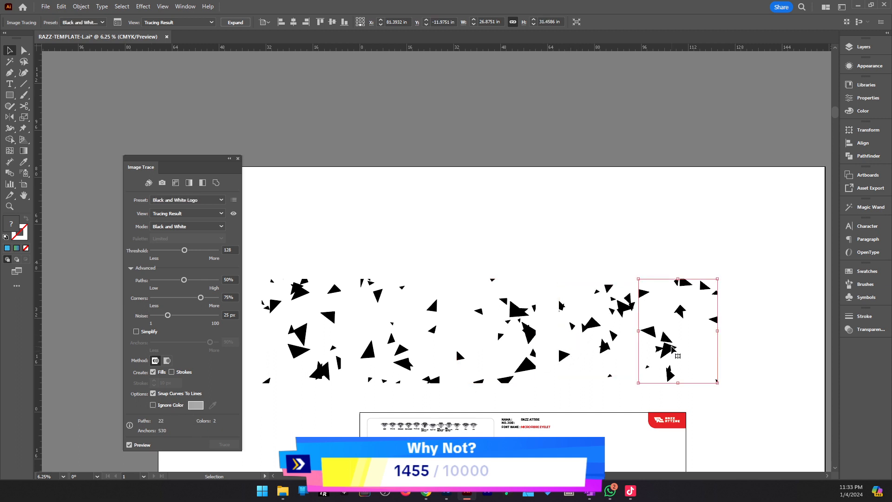
click(156, 406)
drag(515, 232, 572, 231)
click(536, 236)
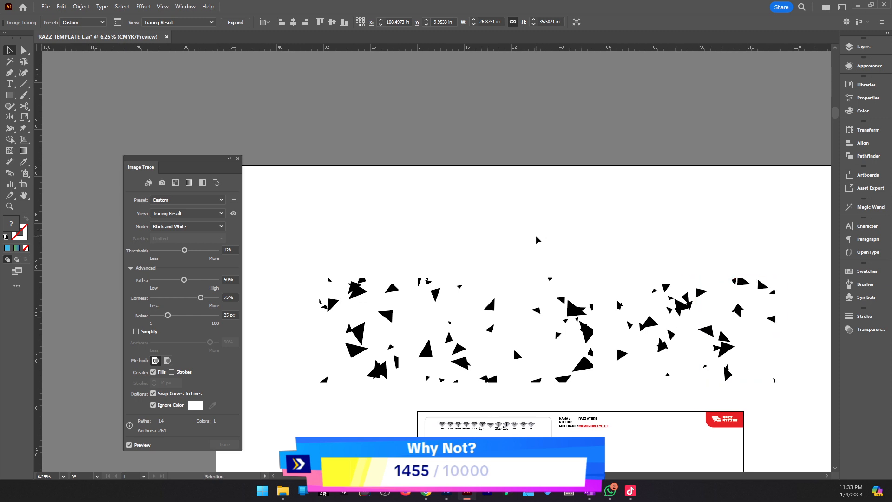
Draw a blue rectangle over the first two tracings, send it to the back to check their transparency, and delete it.
click(10, 95)
mouse_move(336, 247)
mouse_down()
mouse_move(378, 354)
mouse_move(508, 436)
mouse_up()
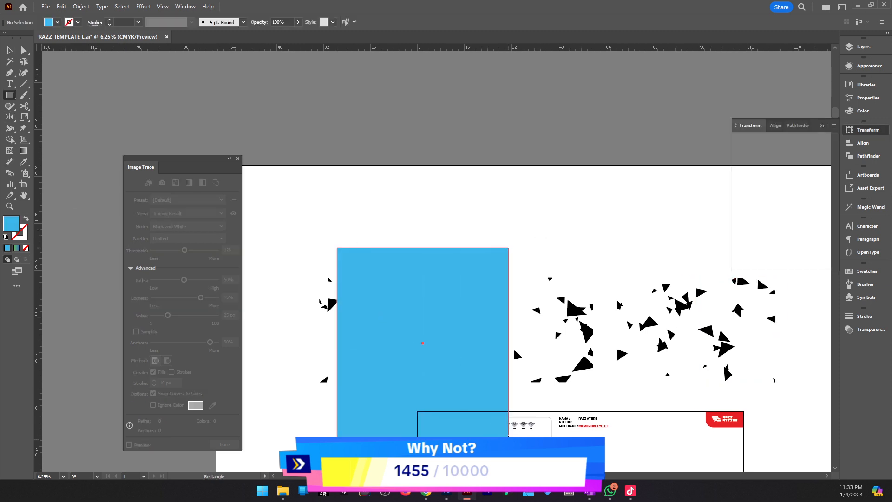
key(ctrl+shift+bracketleft)
key(v)
drag(466, 293, 403, 272)
key(Delete)
Select the first and second triangle tracings together.
click(379, 369)
shift+click(462, 362)
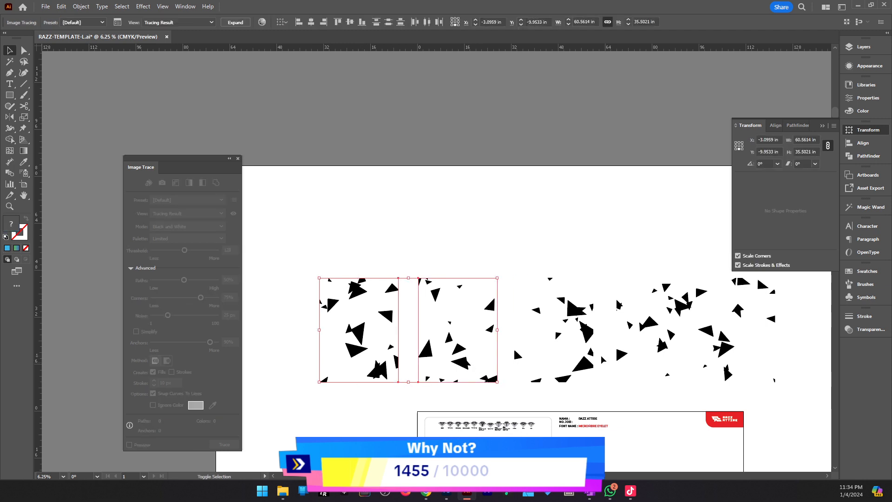
Add the remaining three triangle tracings to the selection and expand all five into editable vector shapes.
shift+click(579, 363)
shift+click(657, 353)
shift+click(736, 353)
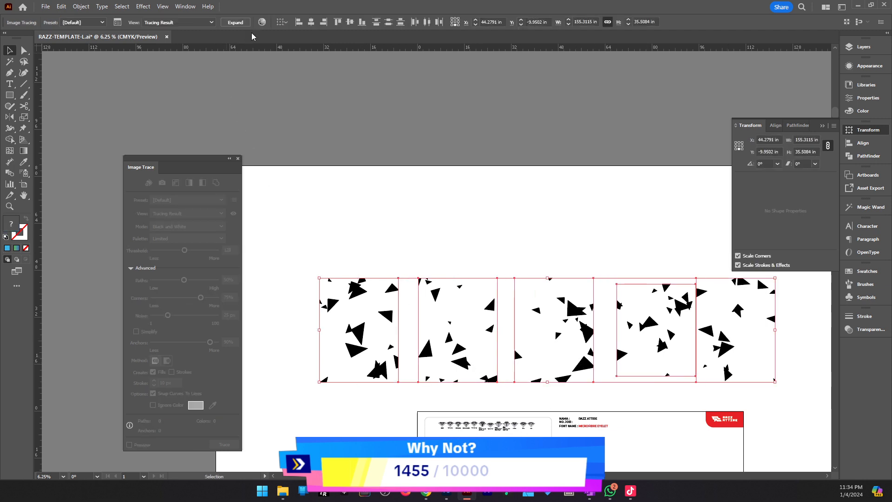
click(235, 22)
click(526, 243)
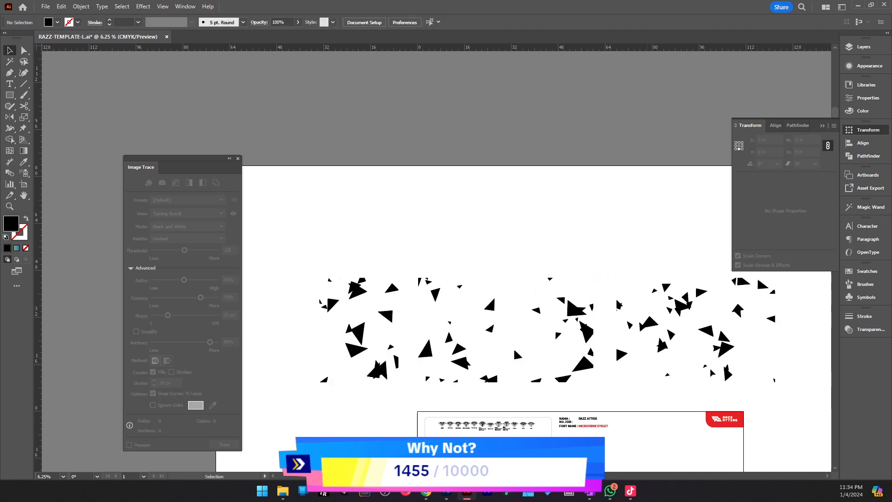
Select the expanded triangle patches one by one to check how their shapes are grouped.
drag(807, 390, 276, 251)
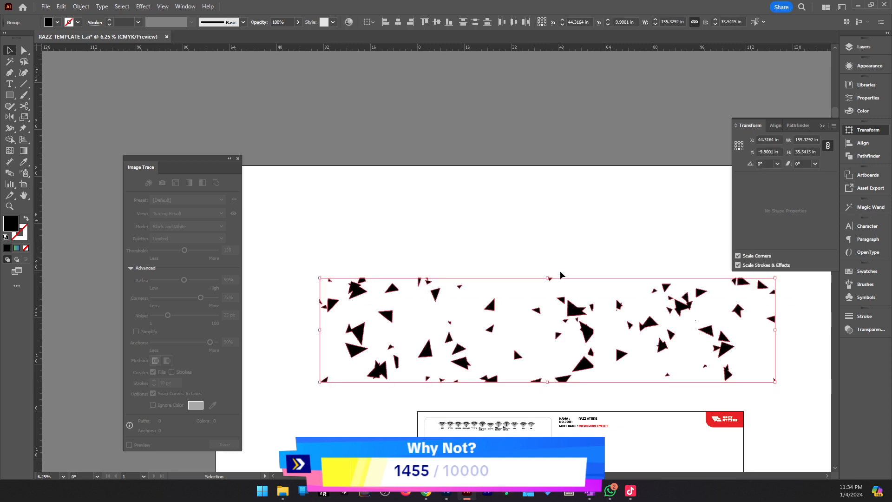
click(436, 253)
click(386, 315)
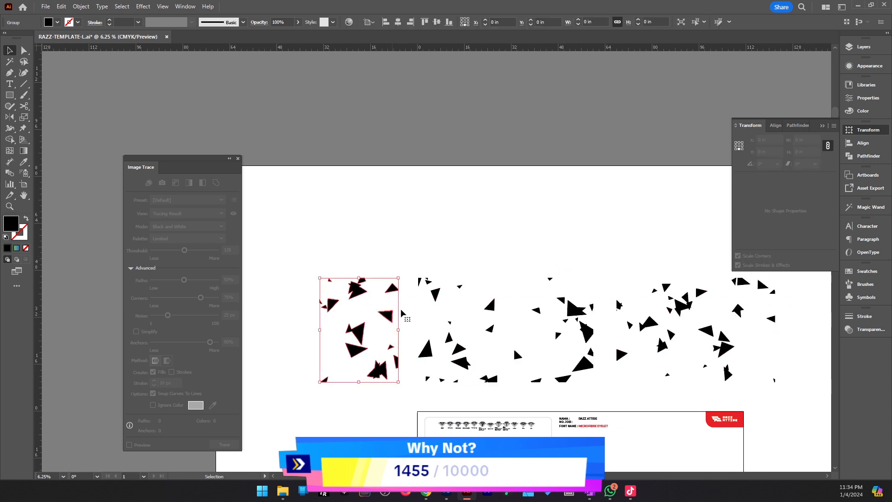
click(437, 293)
click(574, 305)
click(662, 293)
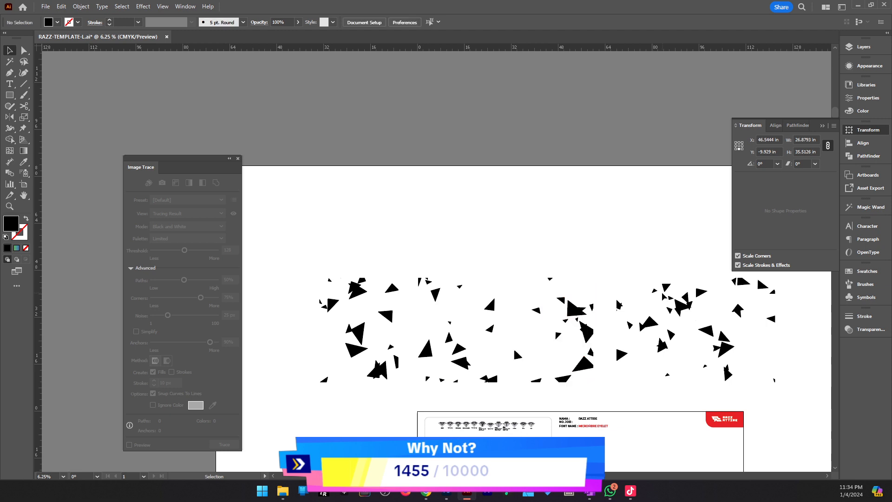
click(662, 343)
click(731, 346)
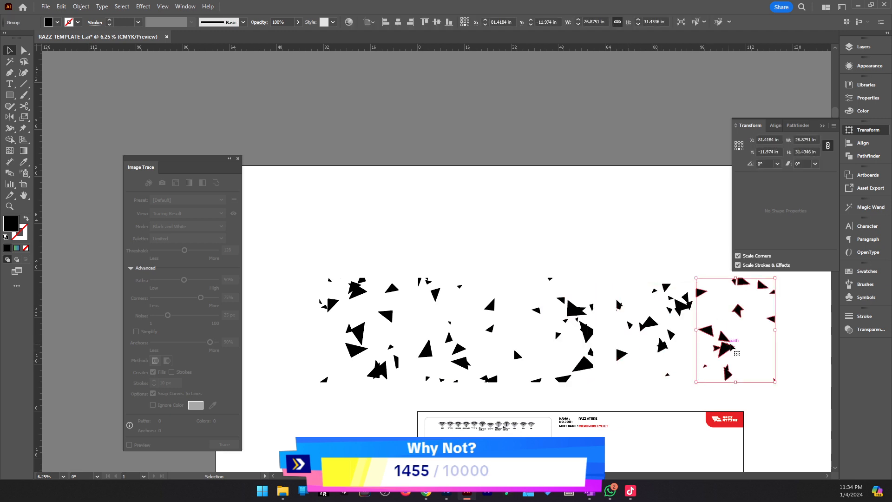
Stack all five triangle patches on top of each other by aligning them to their common horizontal and vertical centers.
drag(807, 408, 288, 244)
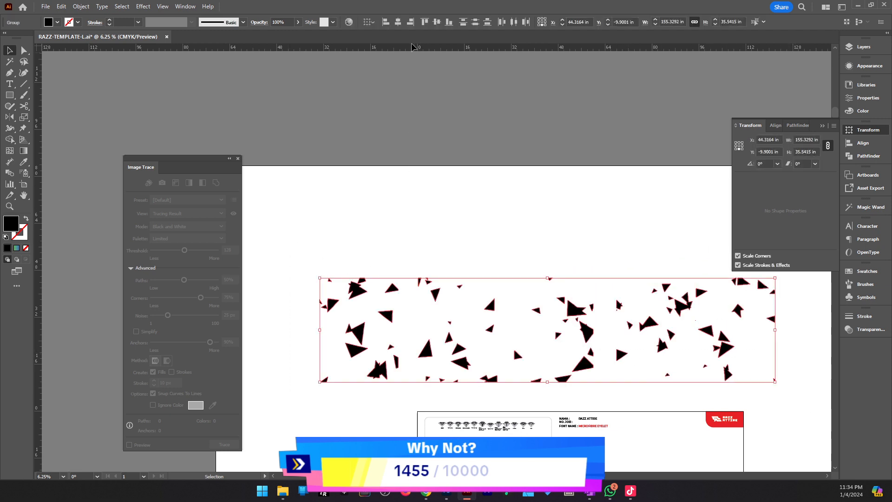
click(397, 23)
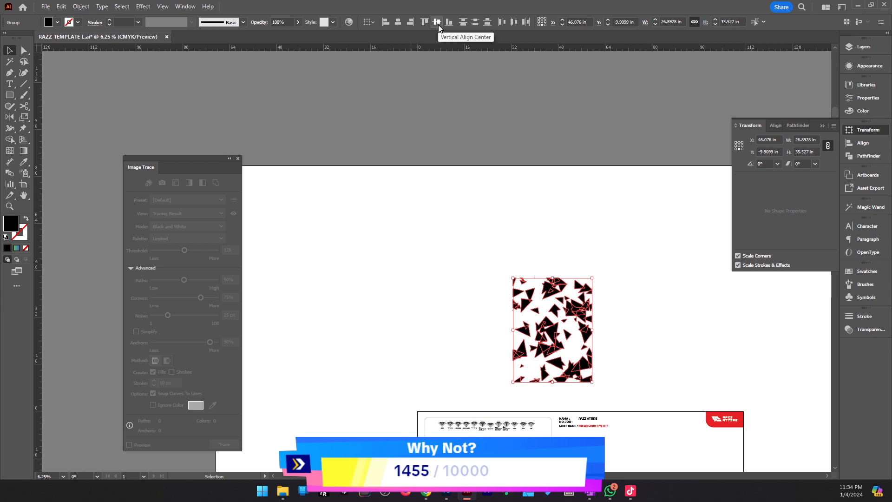
click(667, 303)
Select the whole stack of overlapping triangle patches and combine it into a single group.
ctrl+click(517, 338)
ctrl+click(495, 305)
drag(460, 288, 496, 311)
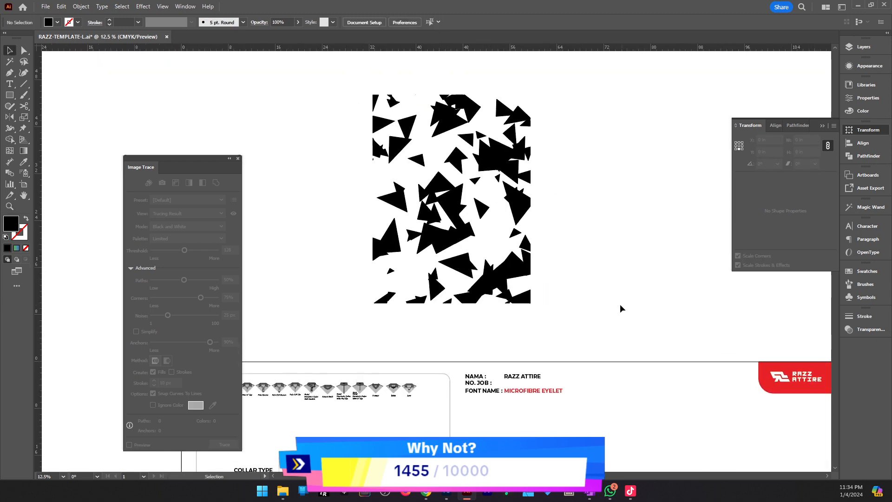
drag(621, 308, 319, 79)
key(ctrl+plus)
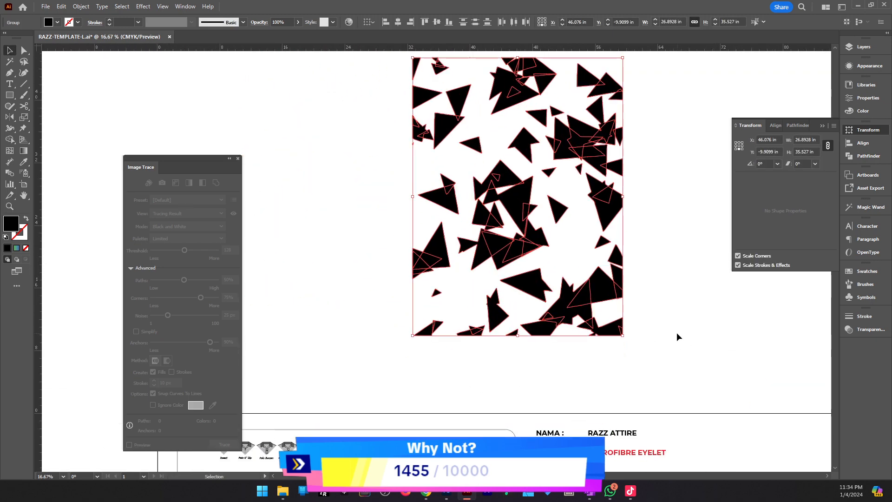
click(676, 333)
mouse_move(689, 362)
mouse_down()
mouse_move(425, 181)
mouse_move(369, 87)
mouse_move(334, 63)
mouse_up()
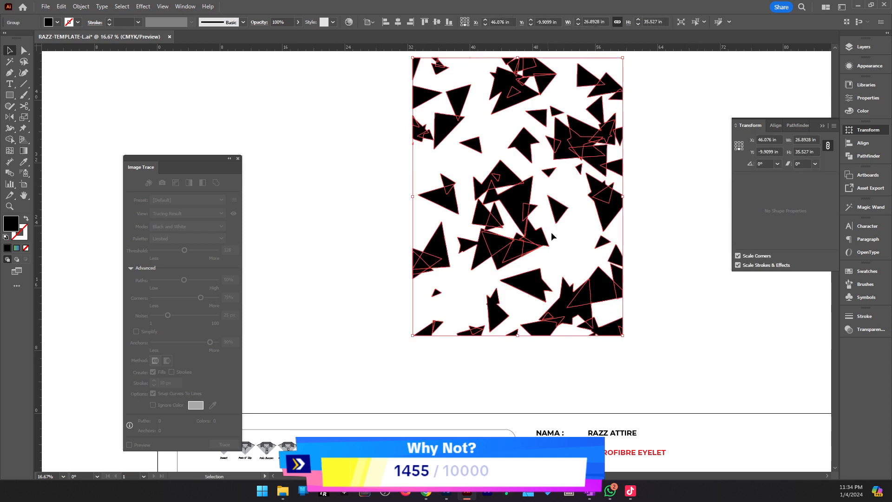
Isolate the triangle group, select all its black shapes with the Magic Wand, and offset their paths by 0.125 in with miter joins.
scroll(553, 237, up, 1)
double_click(496, 274)
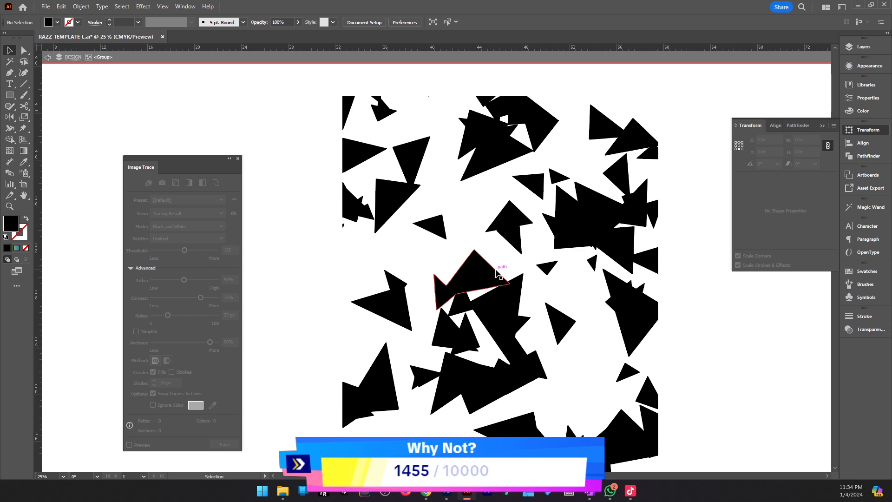
click(509, 271)
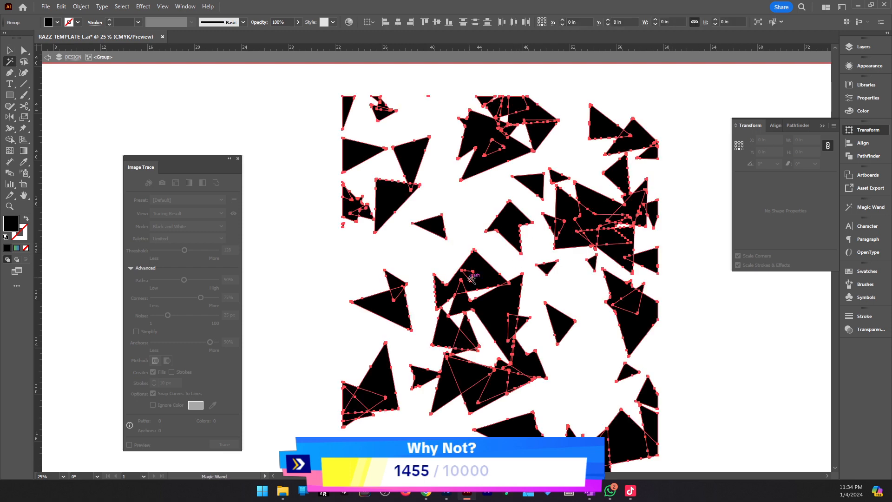
click(81, 6)
mouse_move(139, 249)
click(249, 278)
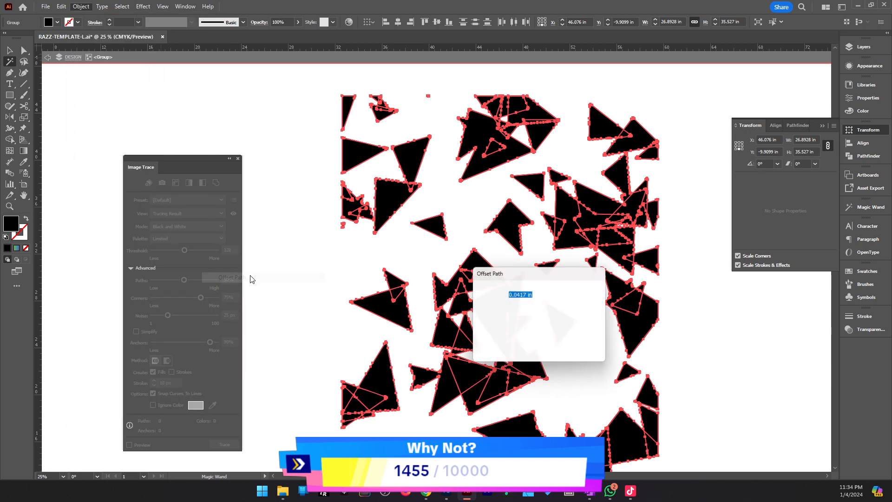
key(Up)
key(Up)
key(Up)
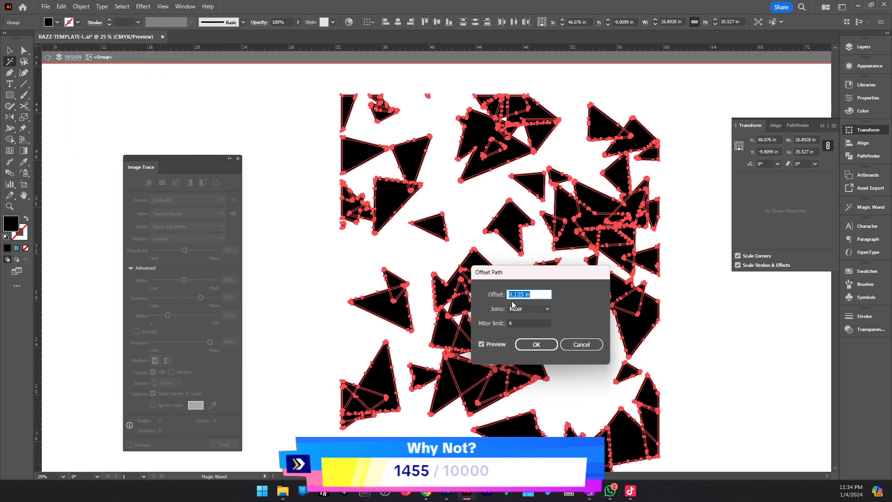
key(Down)
key(Return)
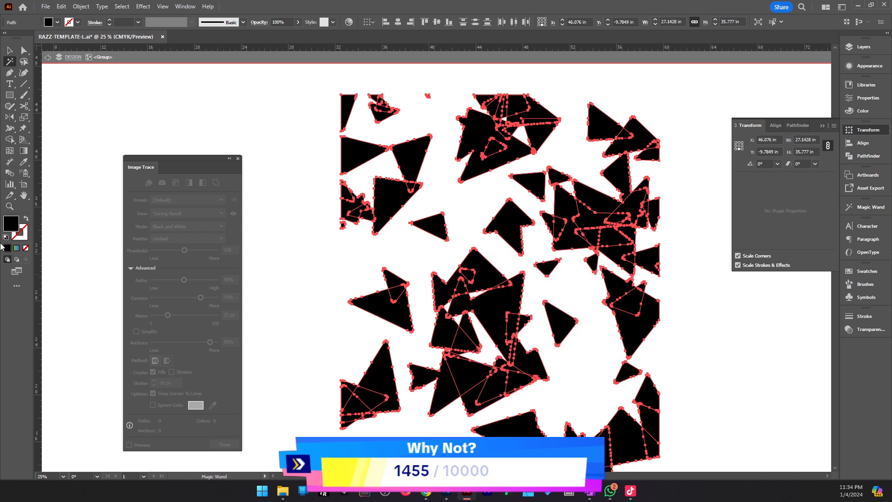
Fill the new offset shapes with a medium grey so they outline the black triangles, and deselect them.
double_click(10, 228)
mouse_move(411, 261)
mouse_down()
mouse_move(443, 257)
mouse_move(430, 234)
mouse_up()
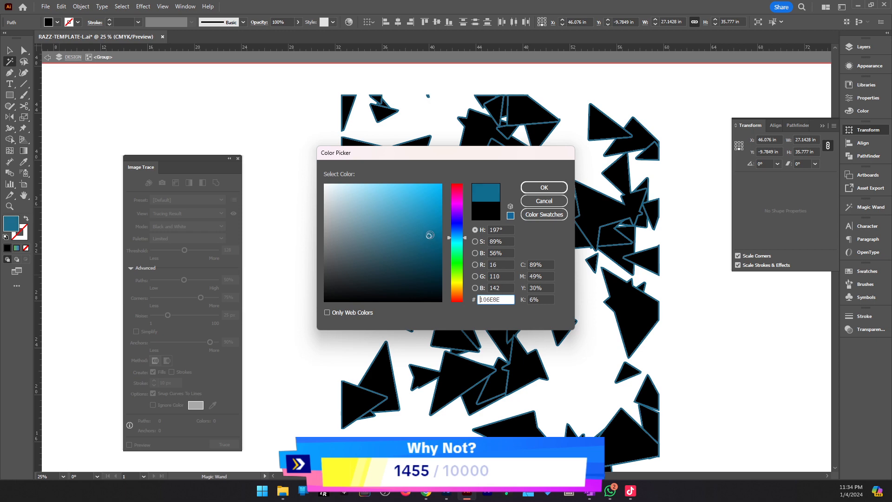
click(555, 189)
click(698, 302)
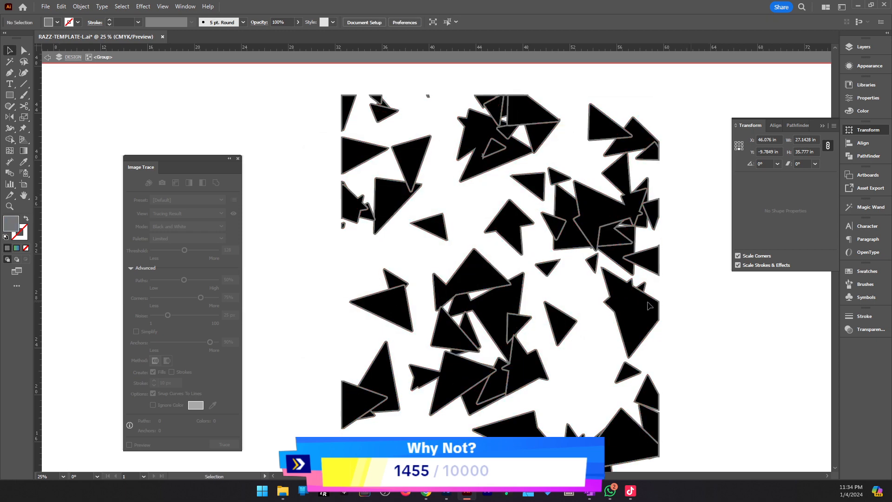
Examine the grey outlines around the black triangles up close and across the whole pattern.
key(z)
click(495, 284)
alt+click(430, 315)
drag(436, 334, 573, 294)
alt+click(395, 291)
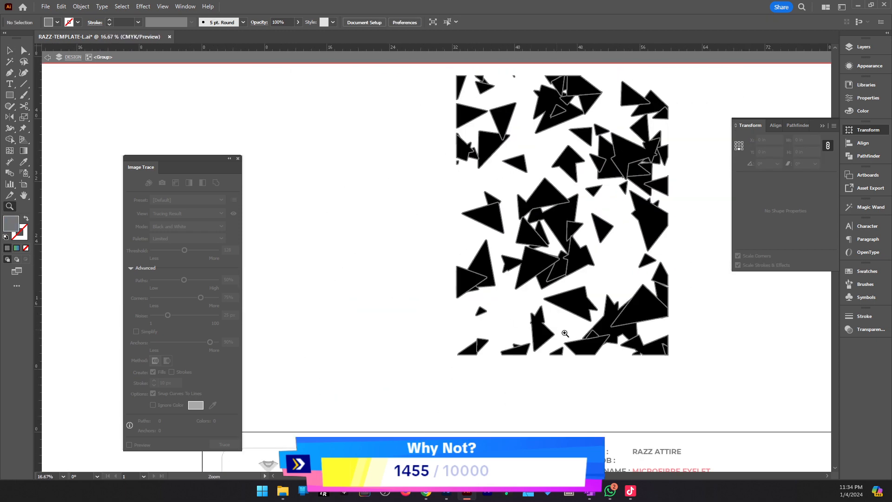
drag(565, 333, 583, 338)
alt+click(488, 305)
click(463, 246)
click(446, 282)
drag(426, 303, 469, 309)
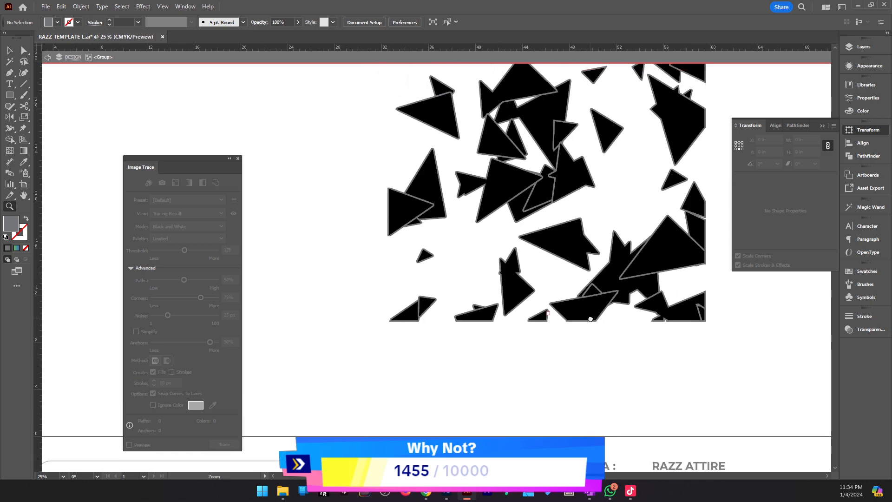
alt+click(426, 248)
alt+click(407, 247)
alt+click(406, 246)
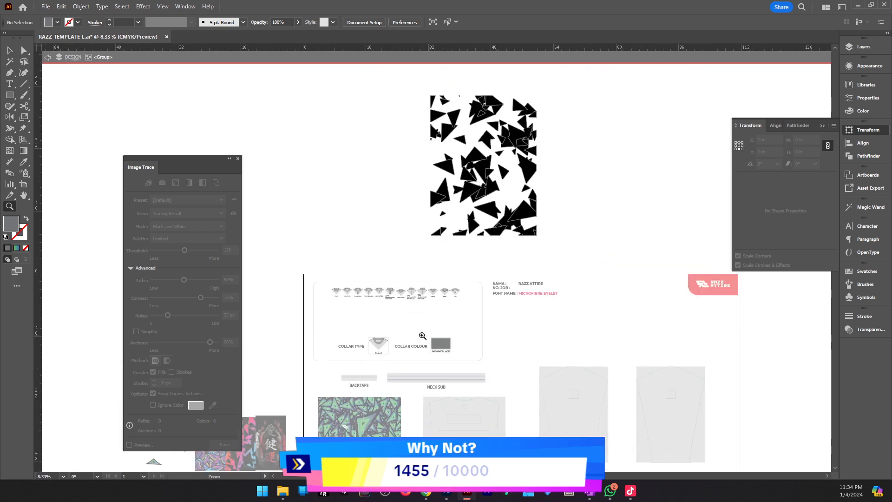
Leave the isolated group and move the triangle pattern down onto the jersey template, over the BACK panel beside the FRONT panel.
key(v)
double_click(513, 318)
drag(516, 194, 523, 460)
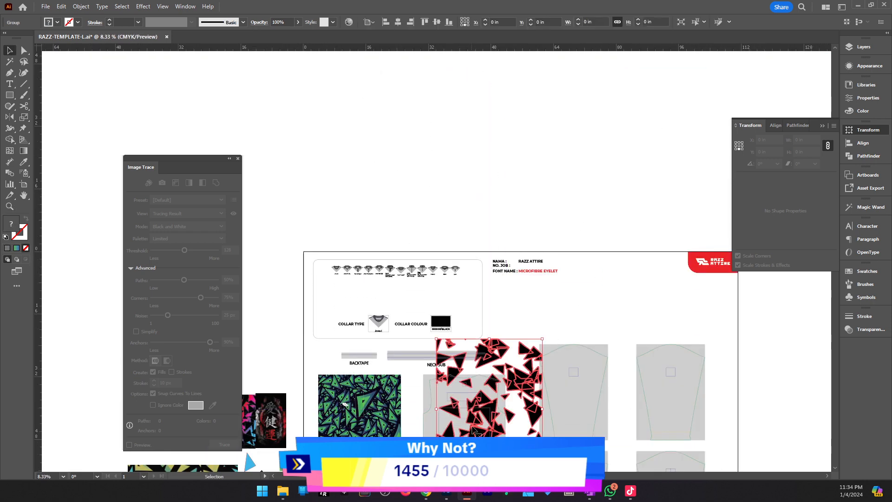
drag(347, 467, 397, 361)
key(z)
click(415, 362)
drag(545, 316, 525, 376)
key(v)
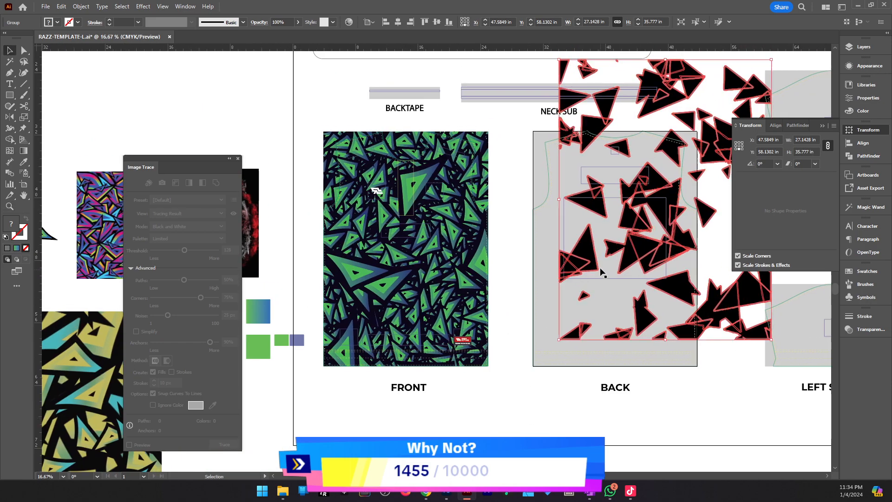
drag(589, 266, 605, 366)
Isolate the triangle group, select all the grey offset shapes with the Magic Wand, and give them the green-to-blue gradient sampled from the gradient square.
key(z)
click(427, 327)
key(v)
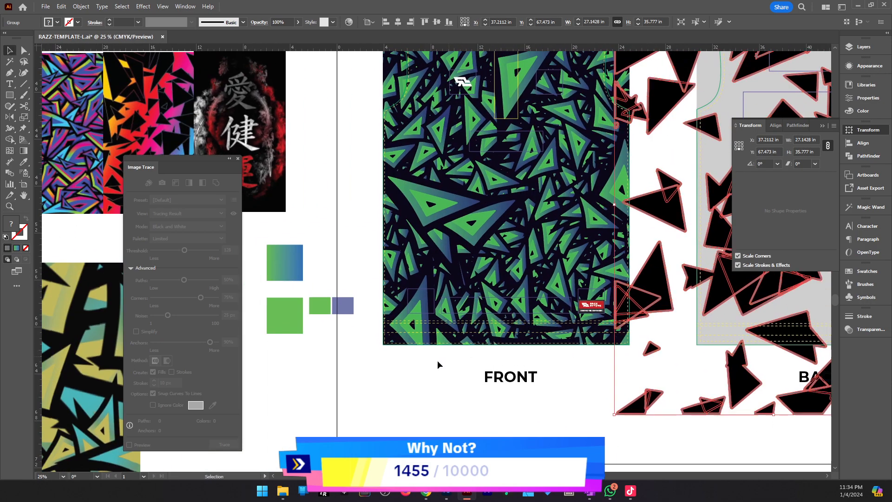
click(645, 258)
click(652, 258)
double_click(654, 261)
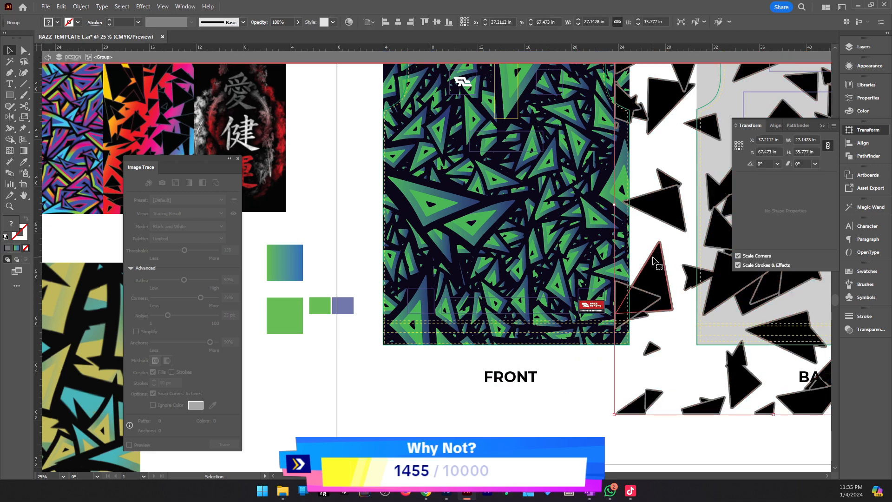
key(y)
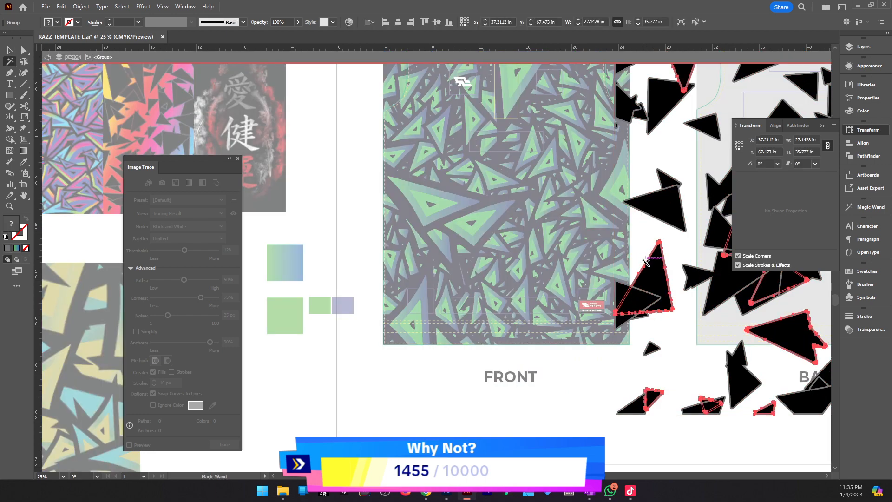
click(645, 261)
click(650, 263)
key(z)
click(518, 302)
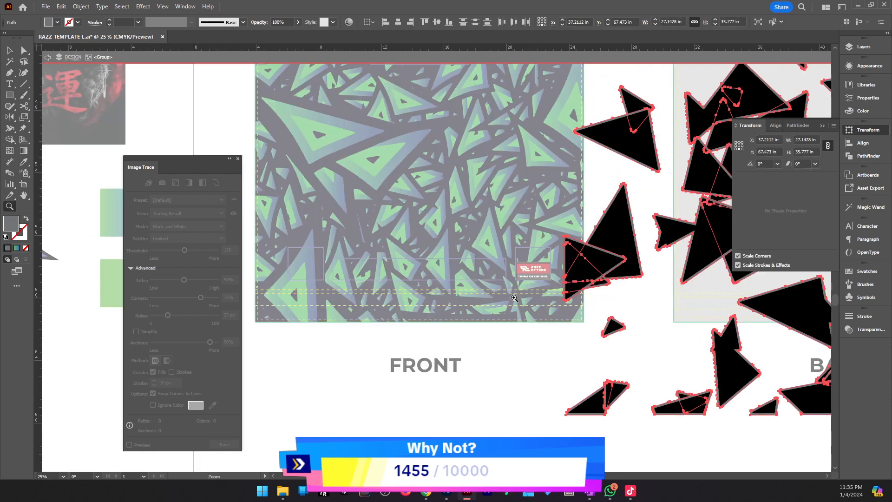
drag(489, 339, 757, 431)
click(409, 304)
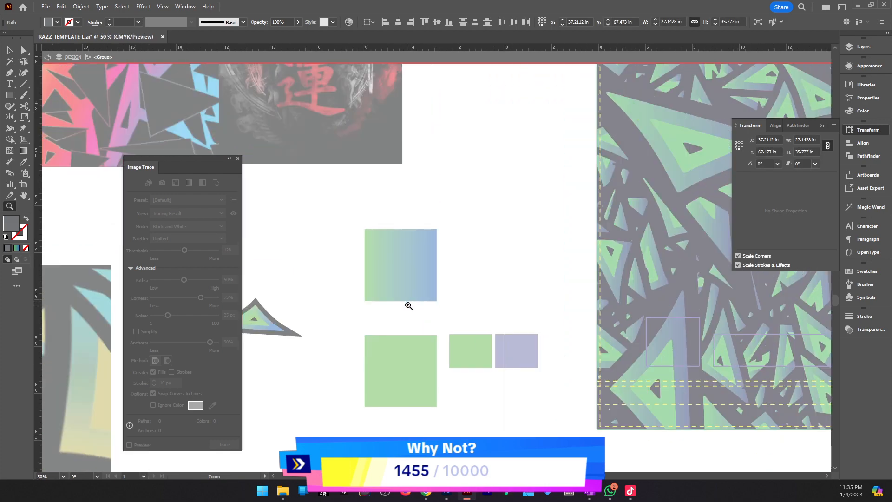
key(i)
scroll(408, 270, up, 2)
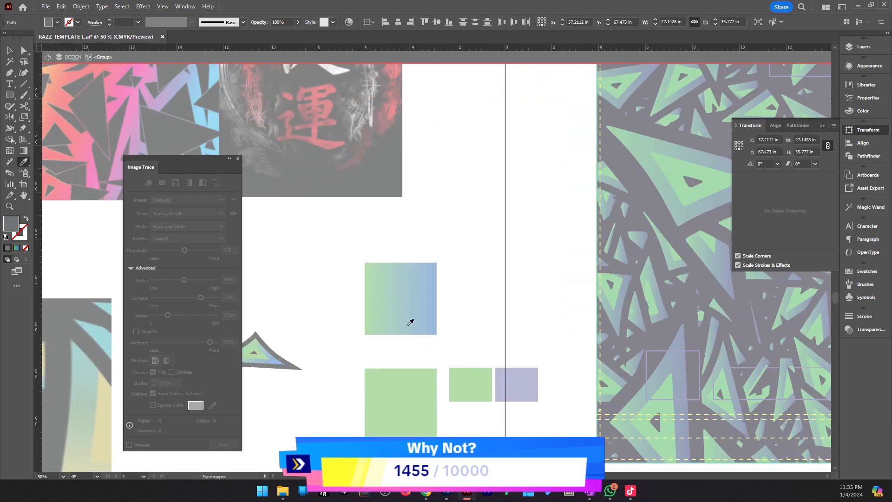
click(423, 306)
Deselect the gradient-filled offset shapes and leave the triangle group's isolation mode.
key(z)
alt+click(554, 288)
alt+click(555, 288)
alt+click(554, 288)
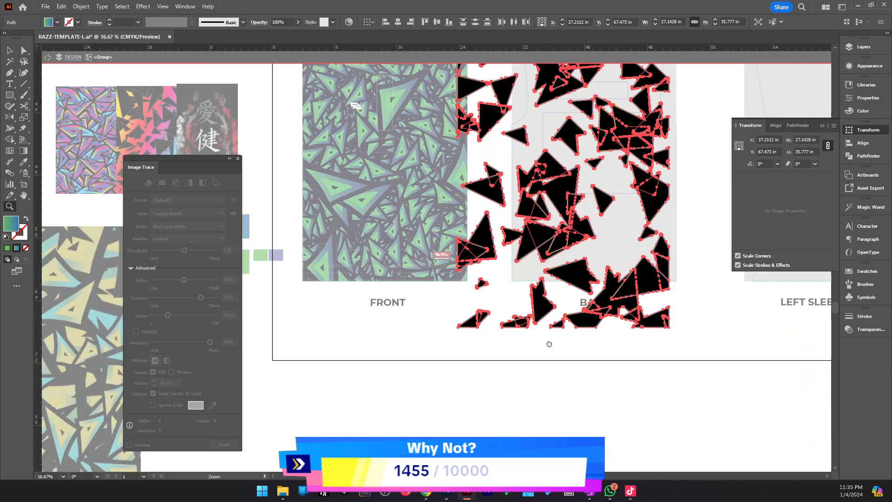
drag(548, 344, 502, 384)
key(v)
click(664, 285)
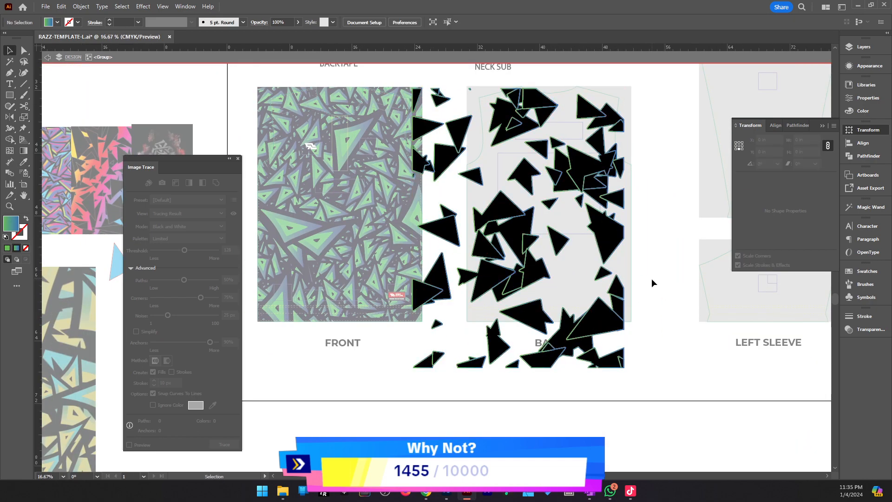
double_click(651, 282)
Examine the gradient outlines on the triangle pattern, the reference designs beside the template, and the overall jersey layout.
key(z)
click(430, 242)
click(511, 271)
click(511, 270)
alt+click(415, 282)
alt+click(415, 282)
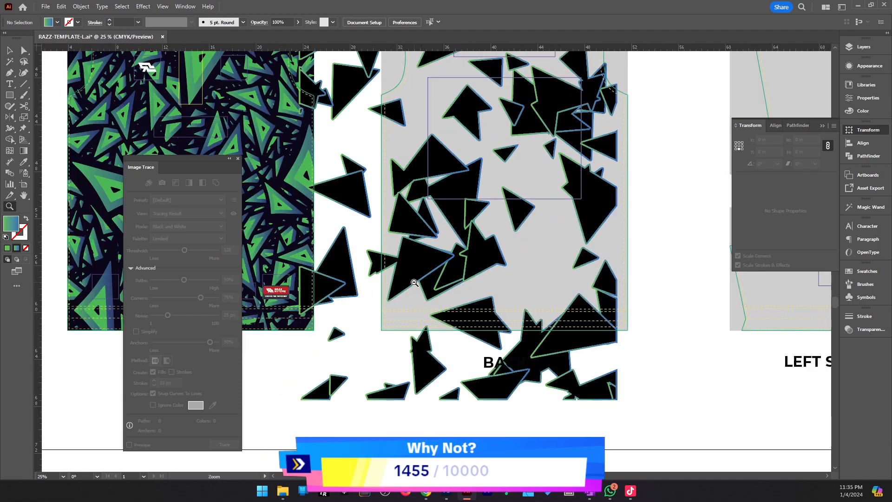
alt+click(415, 282)
drag(704, 366, 419, 366)
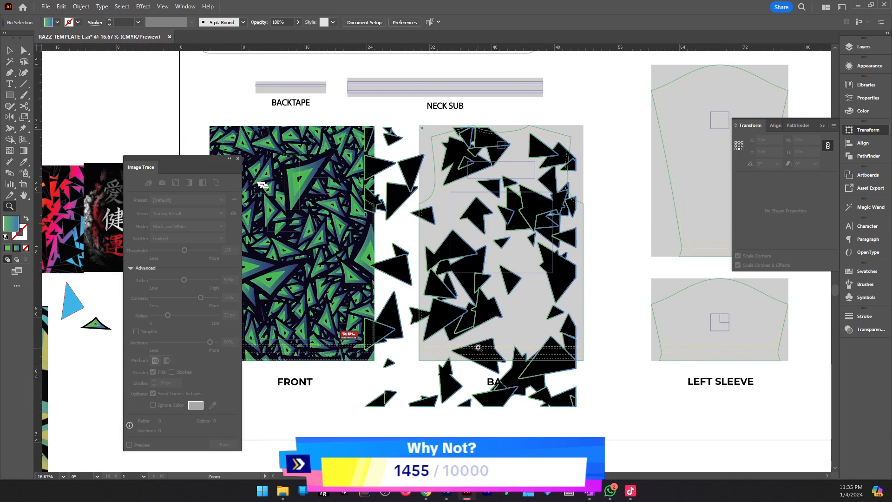
drag(109, 271, 388, 326)
drag(284, 273, 409, 296)
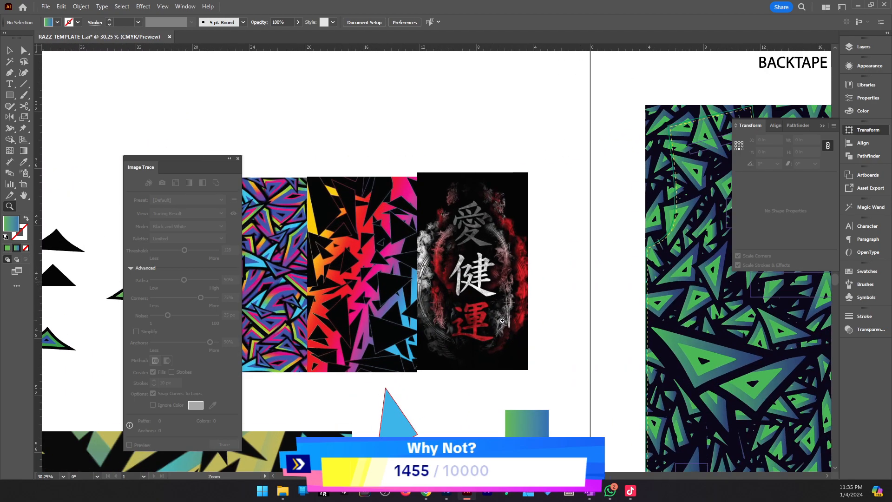
drag(502, 321, 446, 323)
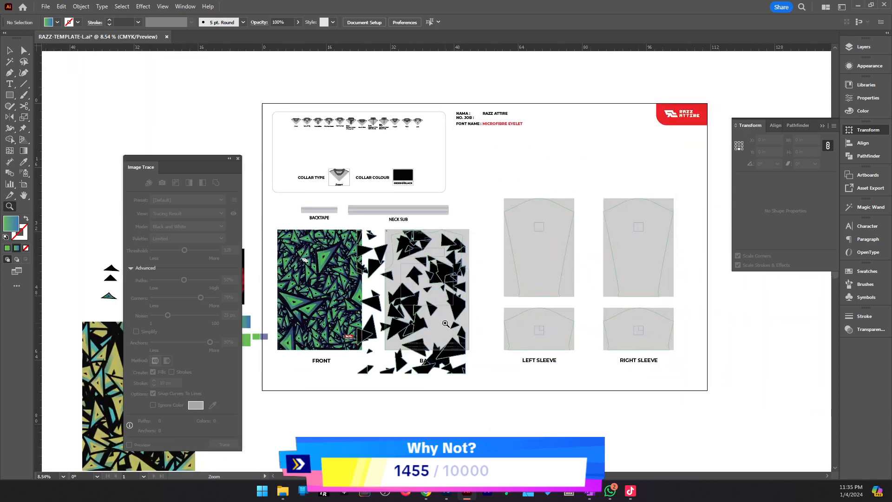
Copy the grey rectangle of the short LEFT SLEEVE panel and lock the Design Box layer.
click(446, 323)
key(v)
click(569, 279)
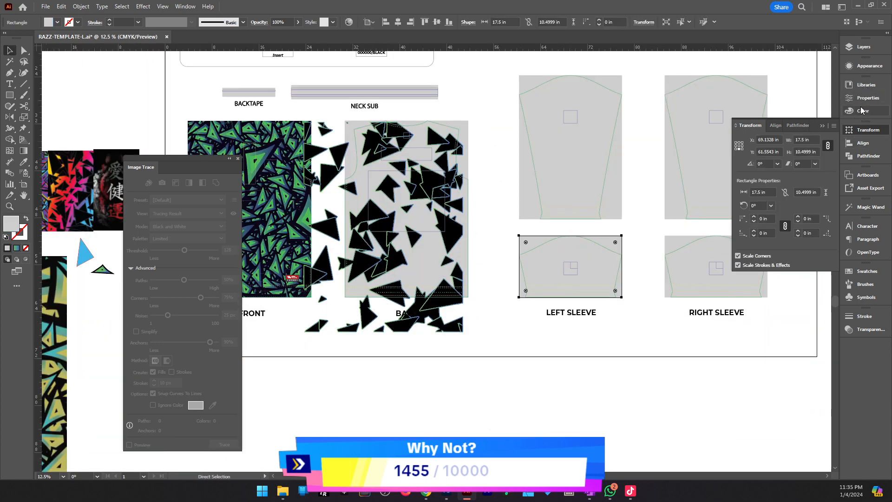
click(863, 47)
scroll(732, 209, up, 3)
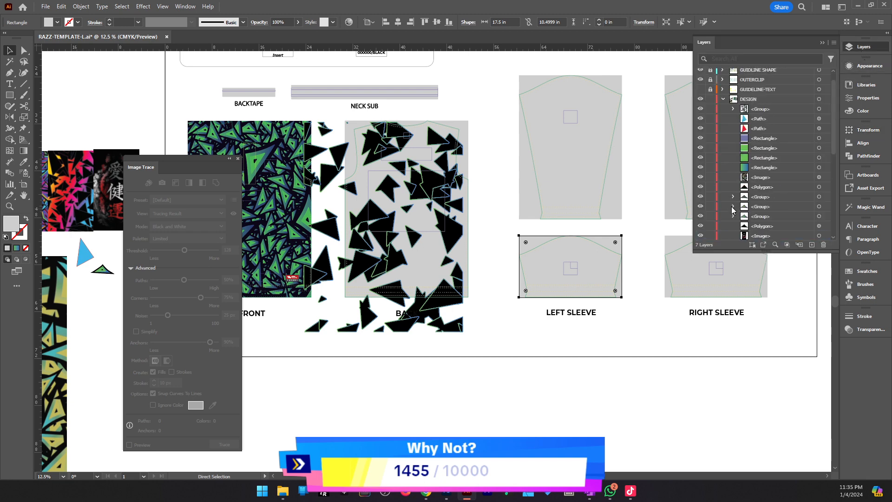
scroll(733, 209, down, 6)
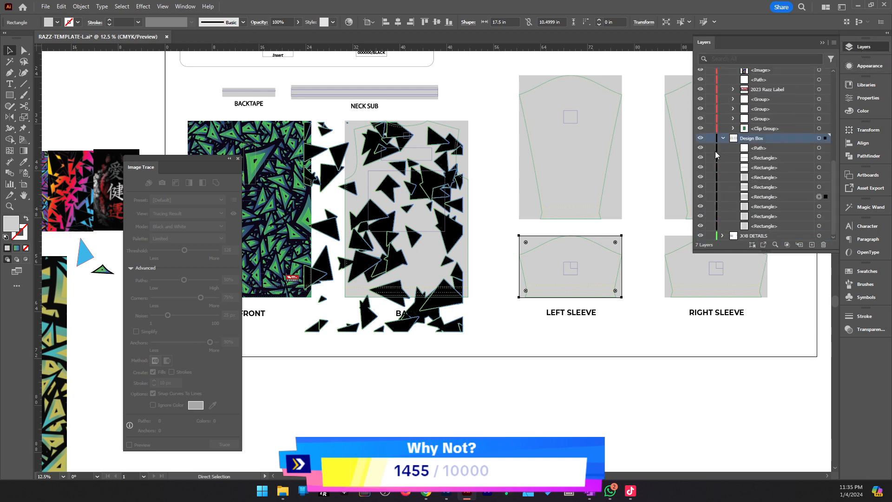
click(710, 138)
Paste the copied sleeve rectangle in place at the front of the DESIGN layer.
scroll(748, 157, up, 5)
scroll(755, 151, up, 3)
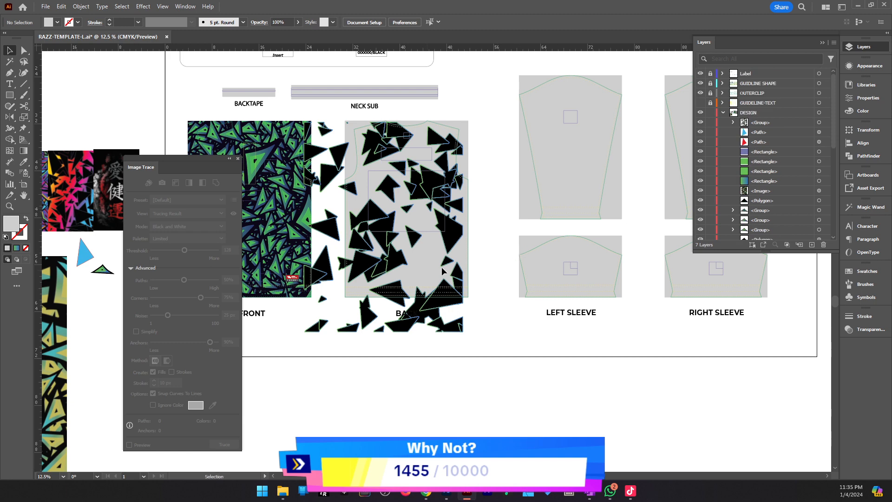
click(458, 269)
click(485, 300)
key(ctrl+f)
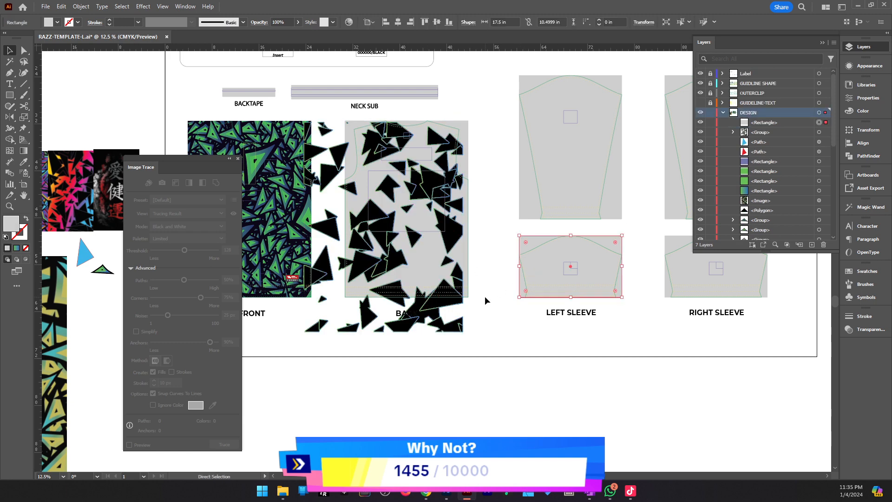
Fill the pasted sleeve rectangle with the green-to-blue gradient sampled from the gradient square.
drag(204, 312, 412, 329)
key(ctrl+=)
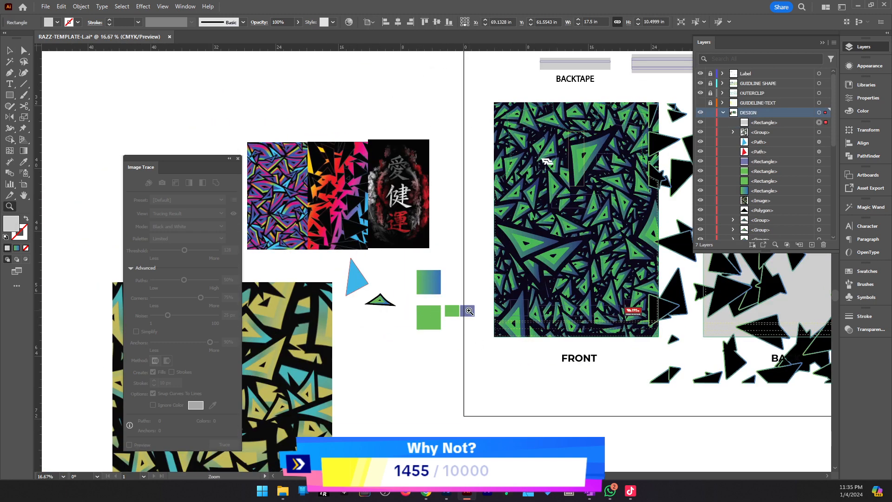
key(i)
click(426, 287)
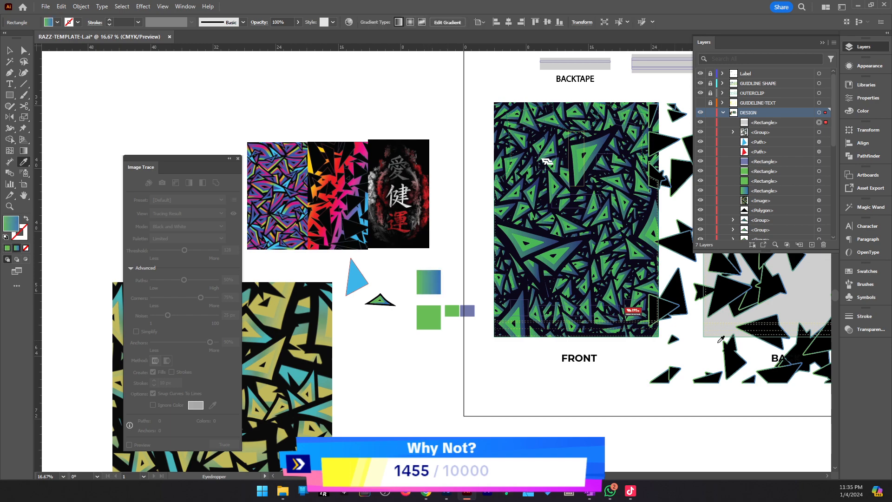
Change the middle colour stop of the left sleeve rectangle's gradient to magenta D622D2.
drag(761, 314, 291, 283)
key(z)
click(517, 272)
drag(478, 257, 519, 269)
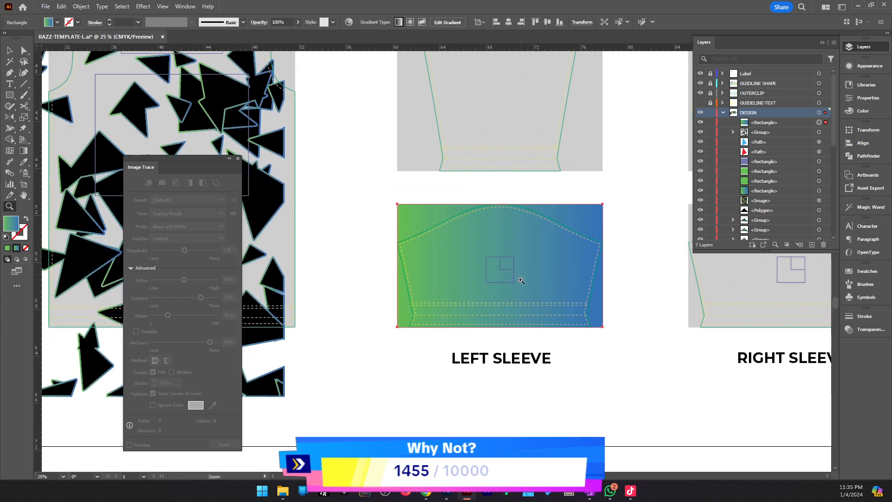
key(g)
click(501, 272)
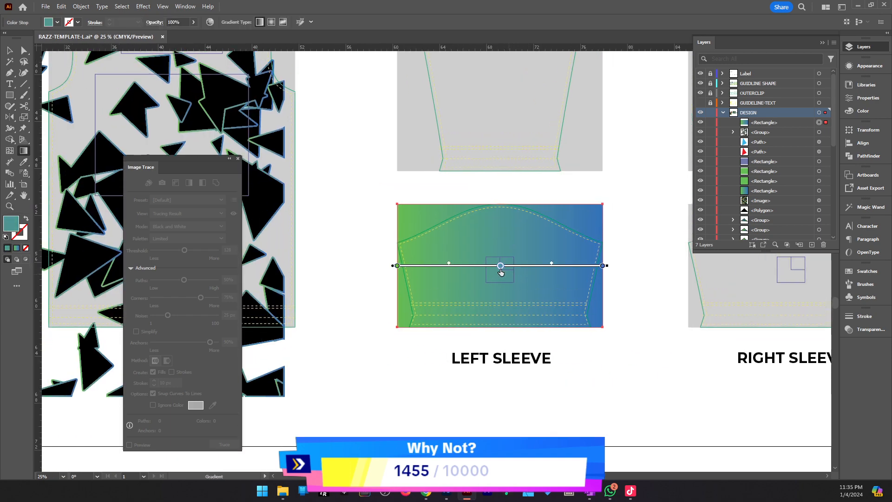
double_click(11, 224)
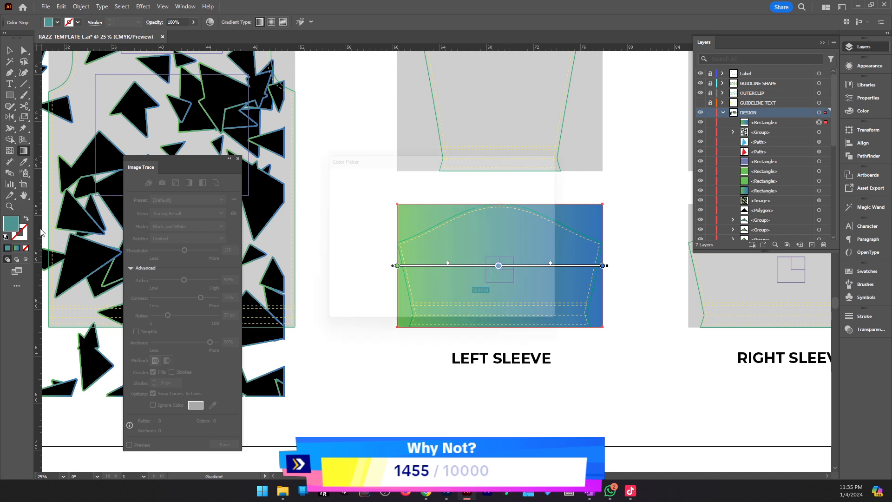
drag(440, 208, 628, 259)
drag(666, 339, 660, 303)
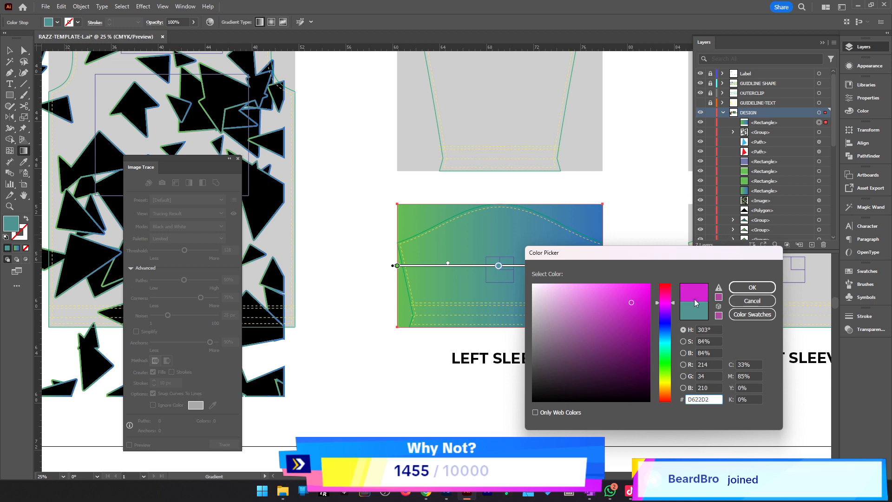
click(752, 287)
key(v)
click(632, 305)
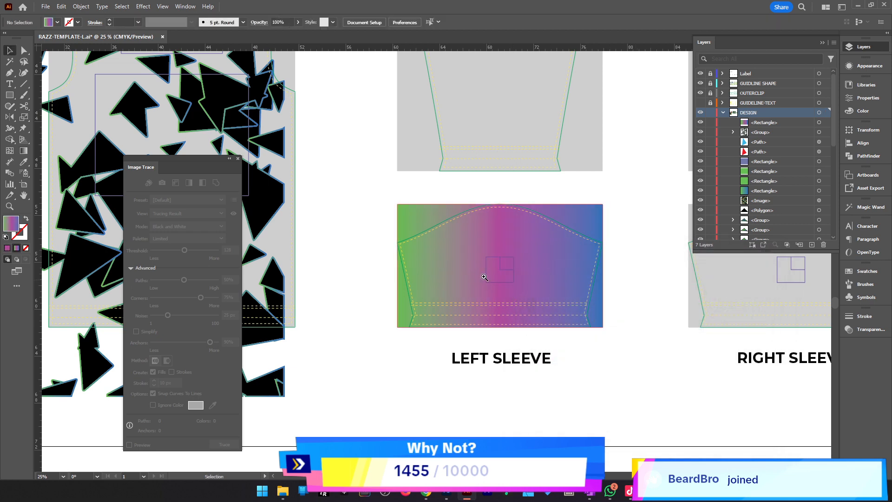
Recolour the green end stop of the left sleeve gradient to a darker green.
ctrl+click(484, 277)
click(443, 254)
drag(446, 254, 495, 260)
key(g)
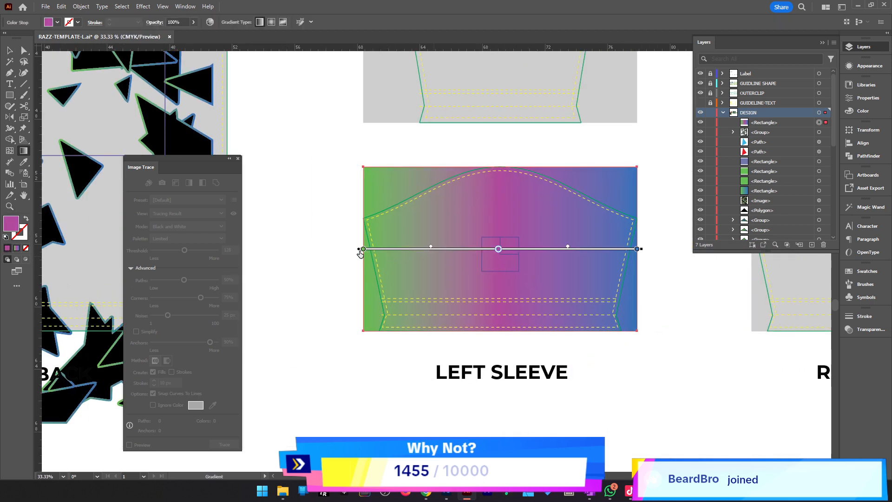
double_click(363, 249)
mouse_move(293, 318)
mouse_down()
mouse_move(307, 318)
mouse_move(283, 318)
mouse_up()
click(4, 225)
double_click(5, 225)
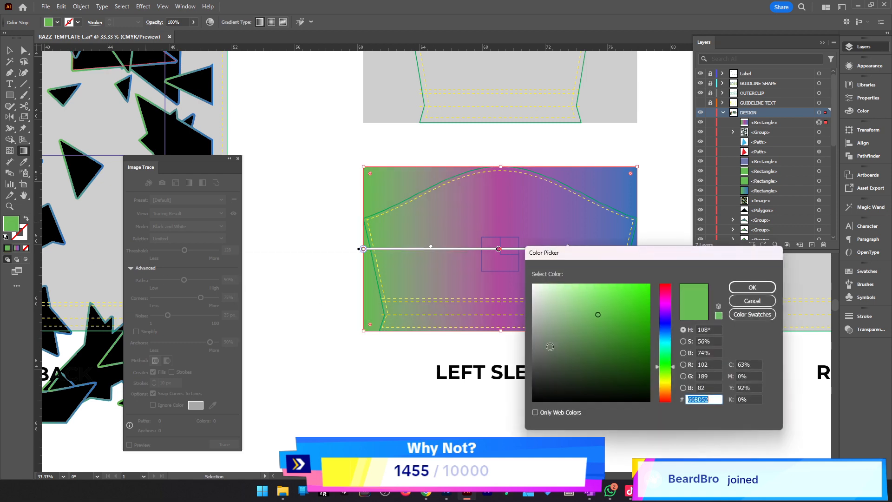
click(752, 287)
key(v)
click(684, 308)
Set the blue end stop of the left sleeve gradient to 0E63C1.
click(570, 278)
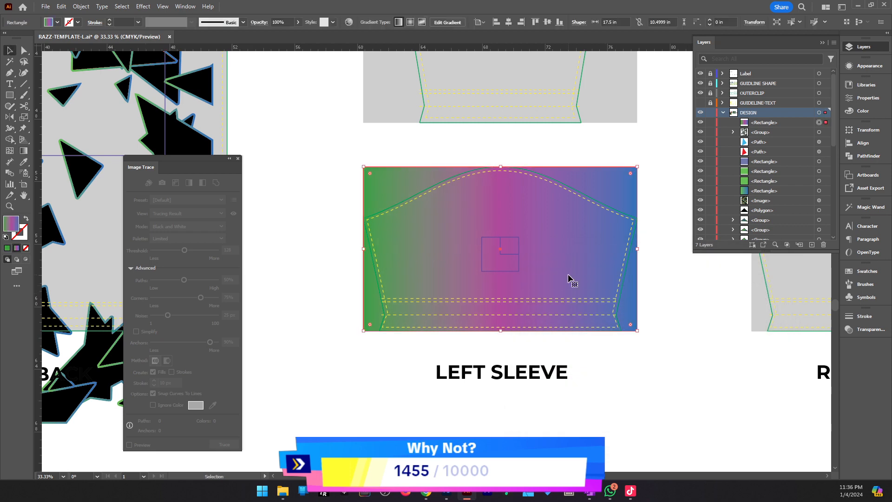
key(g)
double_click(637, 248)
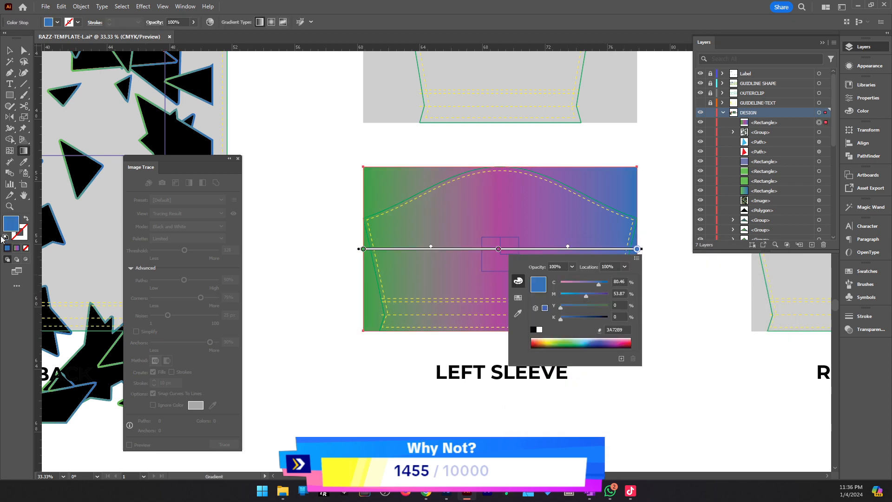
double_click(12, 228)
click(641, 309)
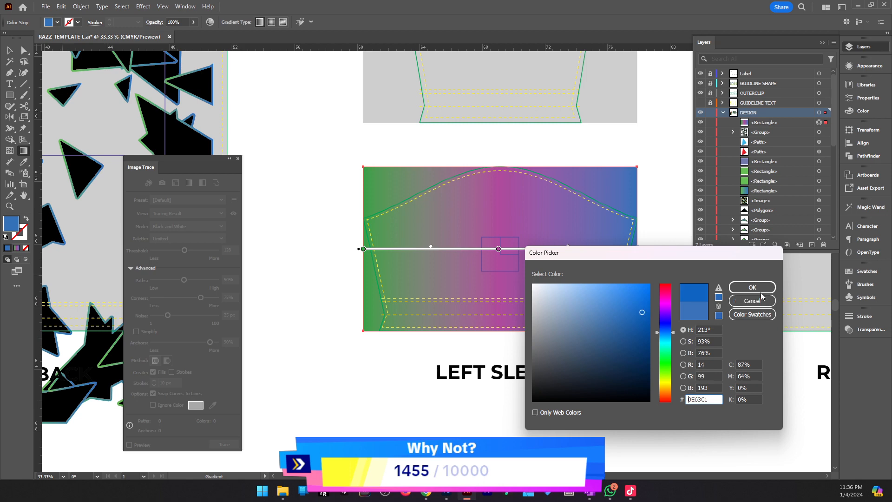
click(759, 290)
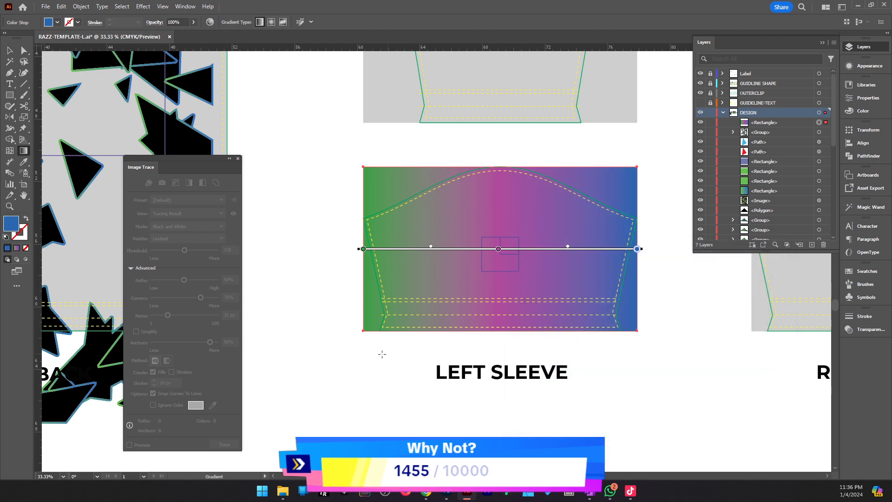
Redraw the gradient diagonally across the left sleeve rectangle, from green at its lower left to blue at its upper right.
drag(393, 357, 619, 247)
key(v)
click(635, 350)
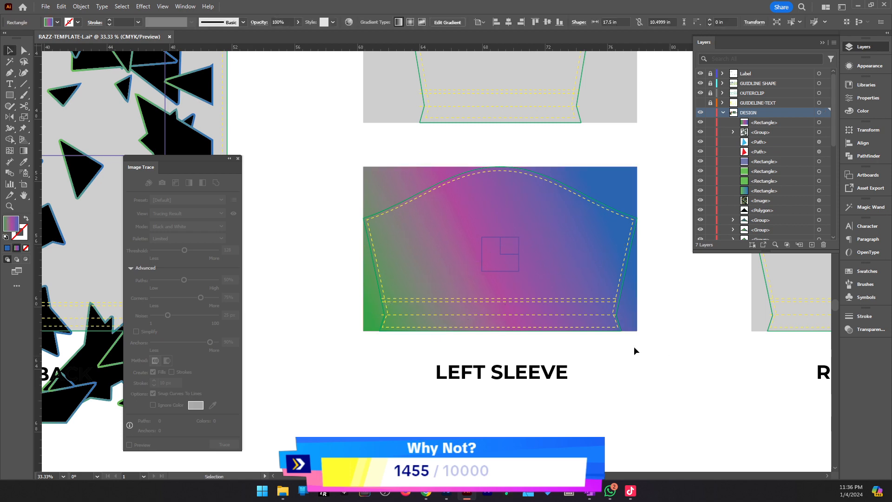
Move the triangle pattern group from the BACK panel onto the short LEFT SLEEVE panel and bring it to the front.
key(z)
drag(501, 261, 428, 274)
drag(373, 267, 517, 303)
key(v)
drag(402, 289, 545, 327)
key(ctrl+shift+])
scroll(568, 318, down, 1)
Centre the triangle pattern and the left sleeve's gradient rectangle on each other horizontally and vertically.
shift+click(587, 325)
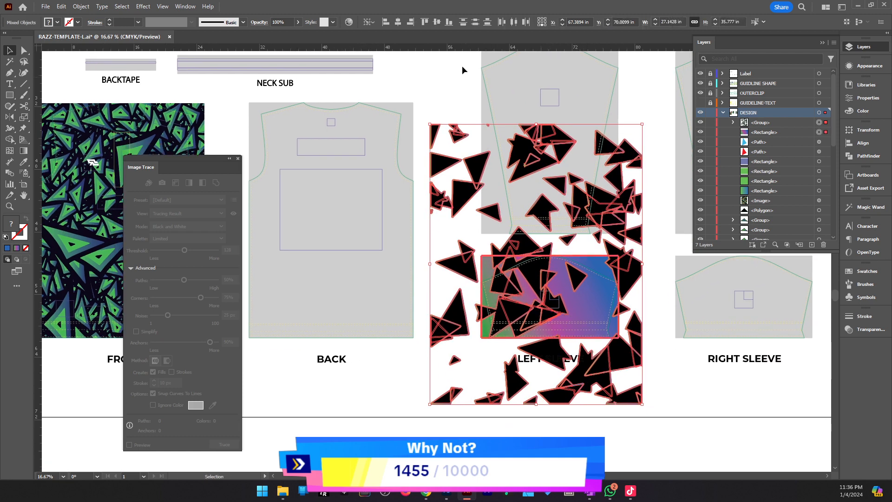
click(398, 22)
click(436, 22)
click(665, 270)
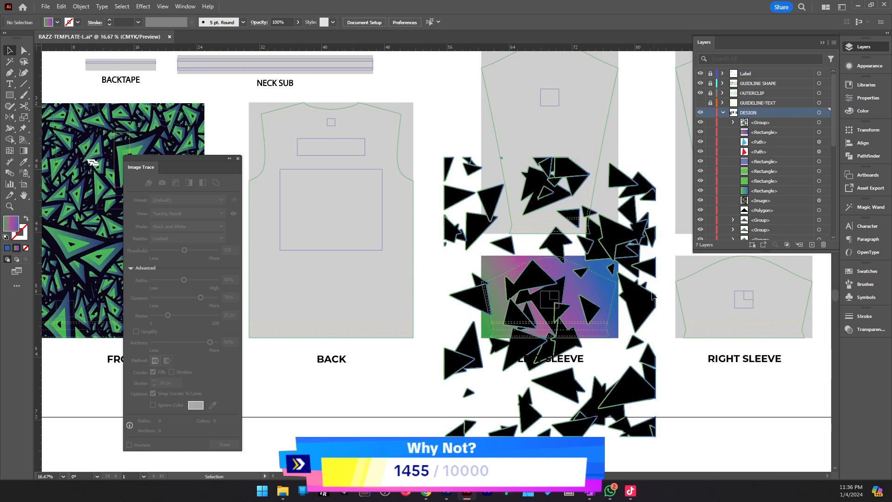
Scale the triangle pattern down proportionally about its centre over the left sleeve.
click(654, 305)
drag(655, 295, 624, 297)
click(627, 297)
Rotate the triangle pattern a quarter turn clockwise over the left sleeve's gradient rectangle.
key(z)
click(542, 284)
click(450, 280)
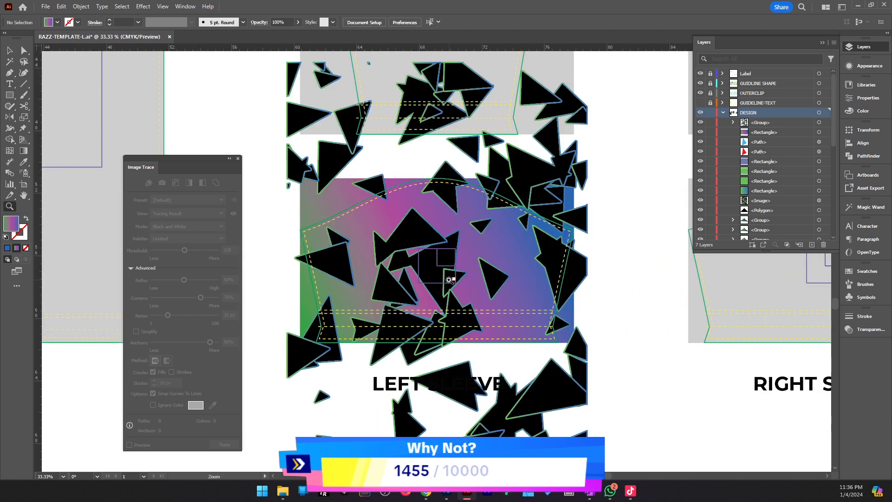
click(450, 280)
drag(502, 222, 531, 261)
alt+click(510, 239)
alt+click(510, 240)
key(v)
click(458, 231)
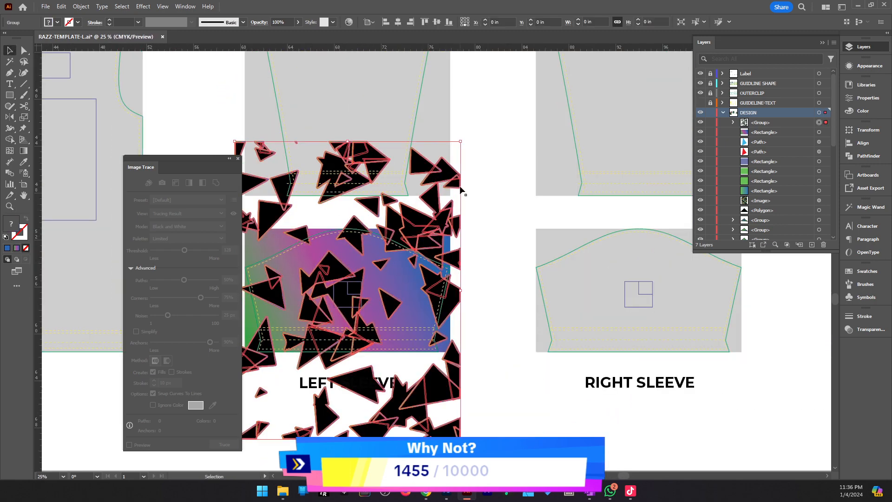
drag(465, 139, 535, 386)
click(547, 351)
Shrink the rotated triangle pattern proportionally until it only slightly overlaps the left sleeve rectangle's sides.
drag(417, 365, 580, 371)
mouse_move(664, 295)
mouse_down()
mouse_move(638, 302)
mouse_move(661, 304)
mouse_up()
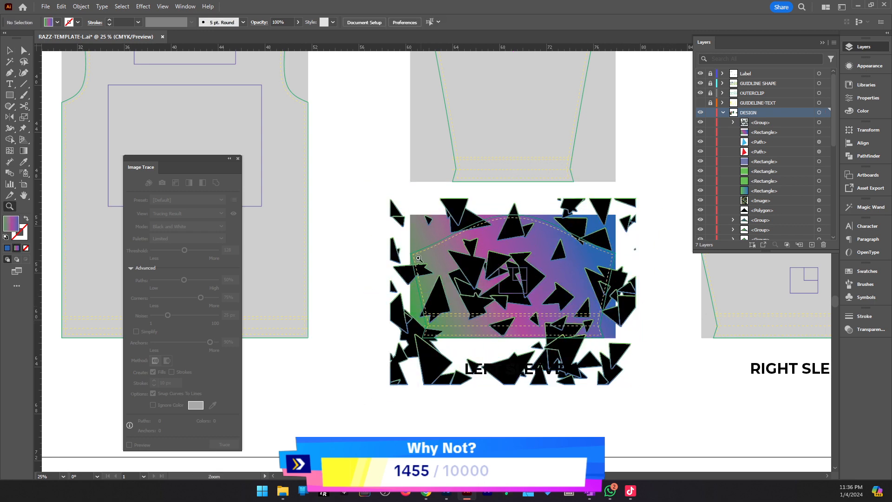
key(ctrl+=)
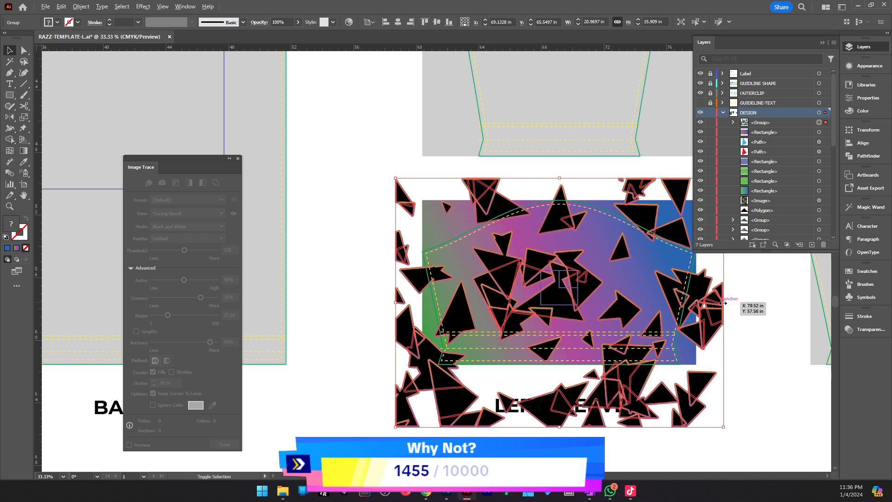
drag(723, 302, 718, 303)
click(729, 314)
Place a front copy of the gradient rectangle over the triangle pattern and use it as a clipping mask.
key(z)
alt+click(467, 282)
click(450, 278)
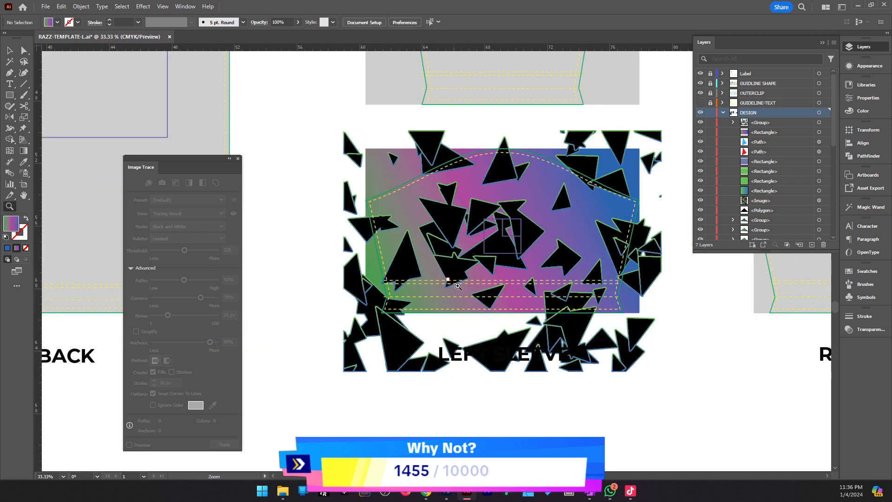
drag(436, 310, 461, 320)
key(v)
click(455, 310)
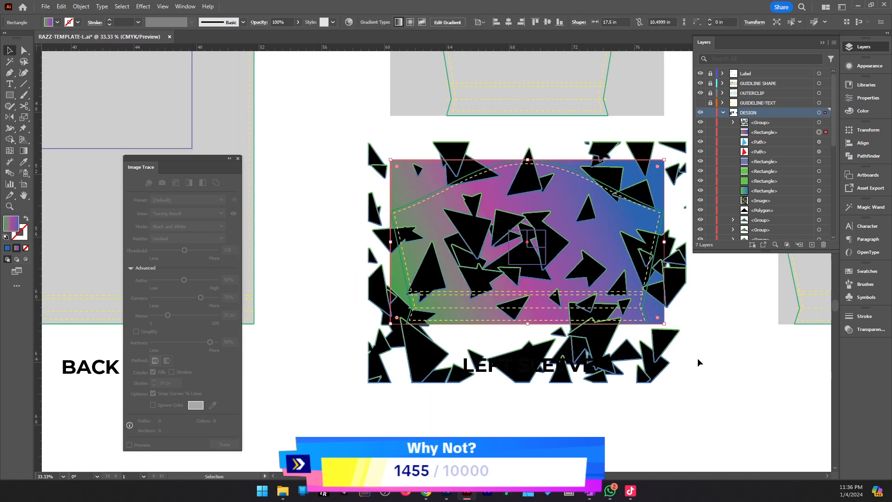
key(ctrl+shift+bracketright)
shift+click(670, 352)
right_click(664, 136)
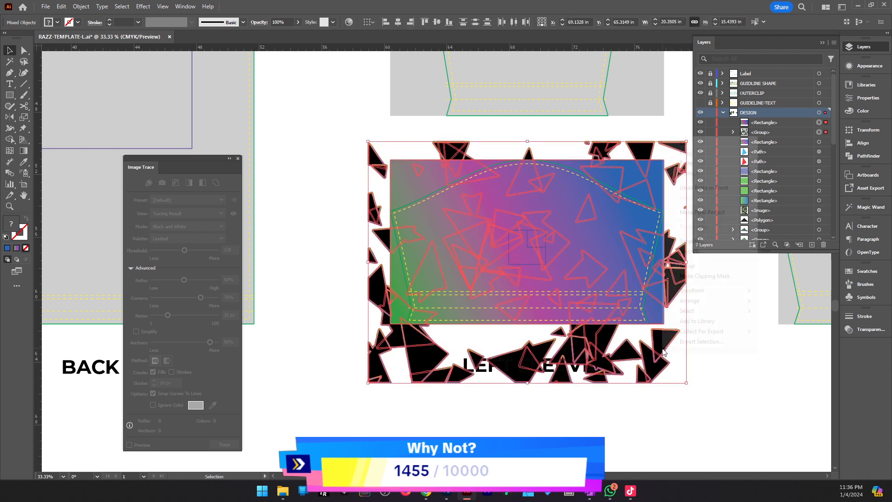
click(701, 275)
Group the clipped triangle pattern with the gradient rectangle behind it.
drag(465, 215, 362, 159)
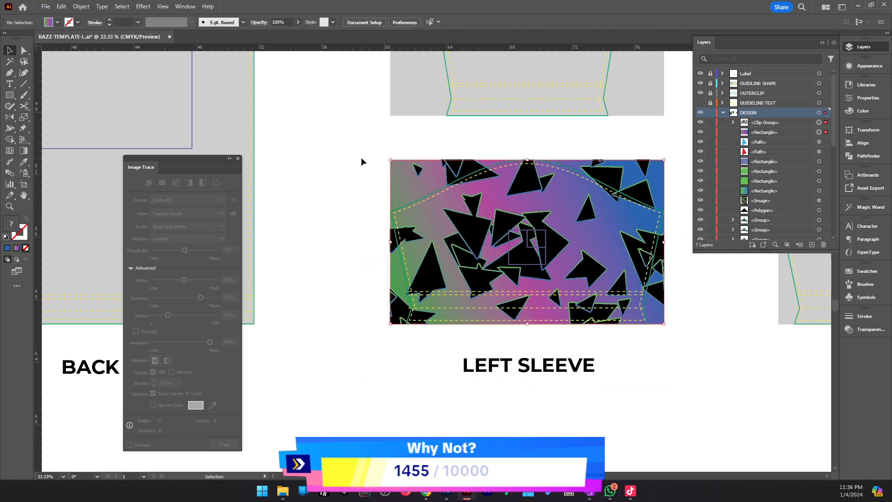
key(ctrl+g)
click(667, 339)
Duplicate the finished left sleeve artwork onto the short RIGHT SLEEVE panel.
key(z)
alt+click(444, 236)
key(v)
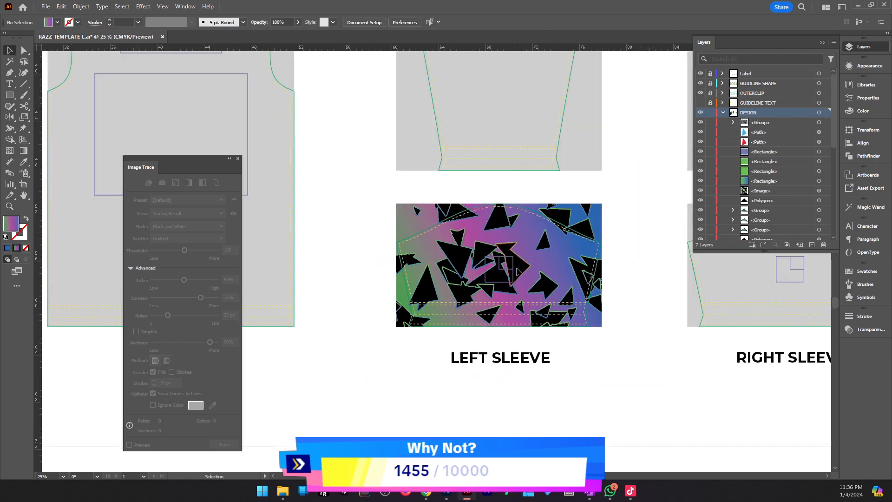
alt+drag(523, 267, 763, 267)
key(a)
drag(628, 309, 469, 335)
Isolate the right sleeve's clipped pattern, shift the triangles upward inside the mask, and leave isolation mode.
key(v)
double_click(497, 296)
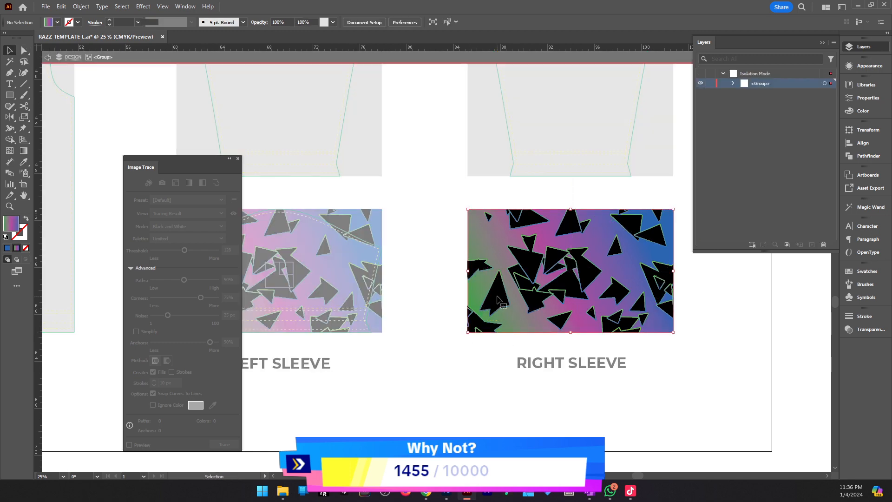
double_click(498, 293)
click(568, 289)
drag(568, 288, 566, 243)
double_click(709, 374)
Examine both patterned sleeves, the FRONT and BACK panels, and the reference designs beside the template.
key(z)
click(461, 281)
drag(435, 266, 514, 354)
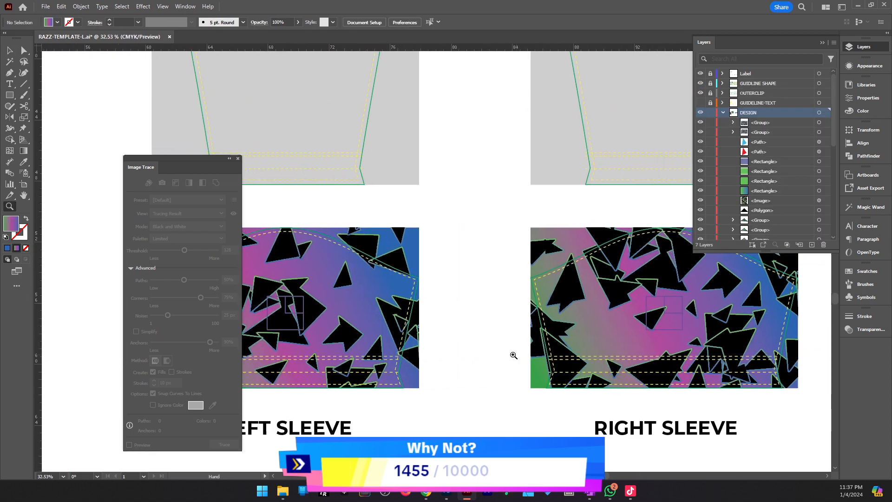
alt+click(556, 320)
alt+click(531, 319)
drag(437, 291, 695, 348)
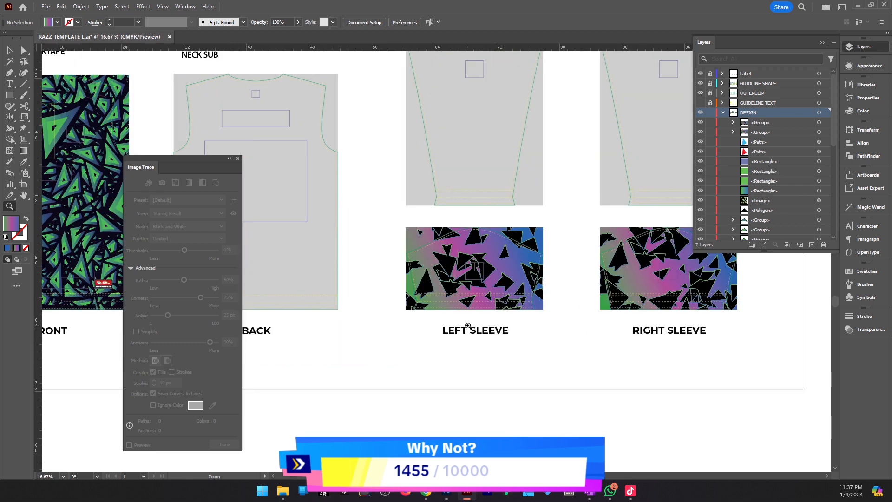
drag(464, 320, 681, 355)
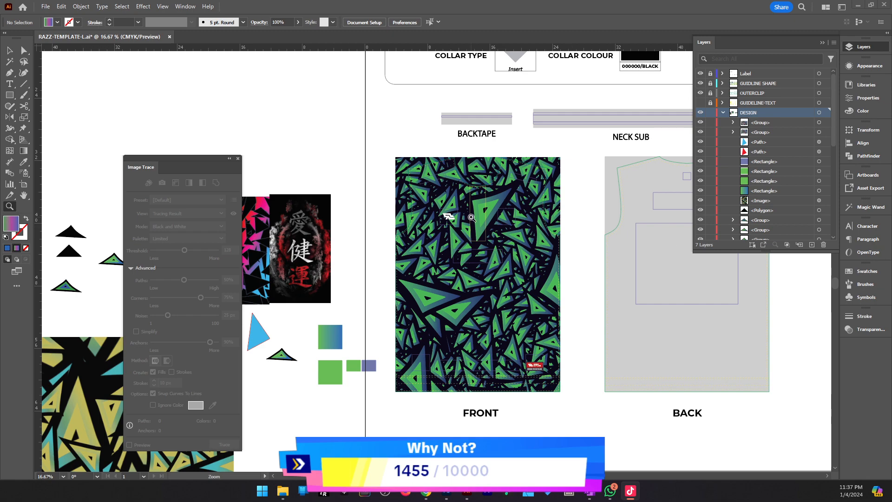
drag(681, 300, 354, 260)
drag(401, 298, 619, 268)
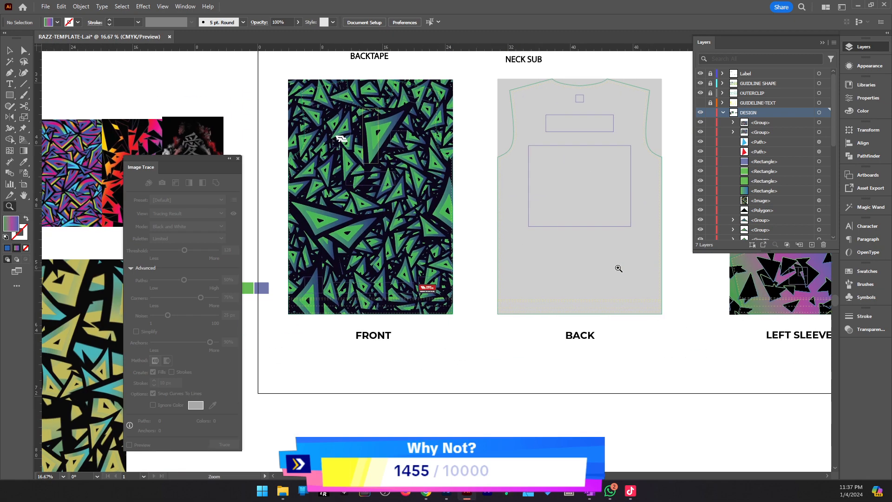
Duplicate the FRONT panel's green triangle pattern onto the BACK panel and align it to the panel's lower corner.
drag(417, 214, 469, 250)
scroll(468, 251, up, 1)
key(v)
drag(409, 272, 631, 297)
key(a)
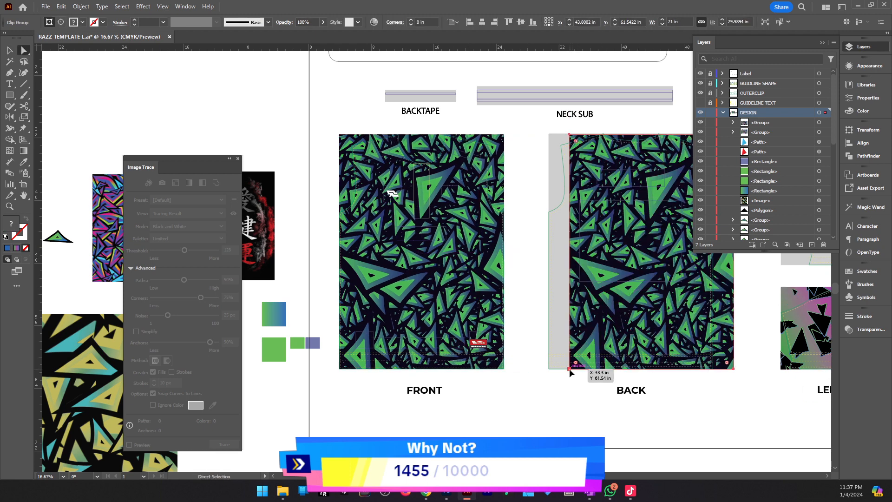
drag(569, 368, 549, 371)
Adjust the top corner anchors of the BACK pattern's clipping mask to meet the panel's top edge.
scroll(564, 214, up, 2)
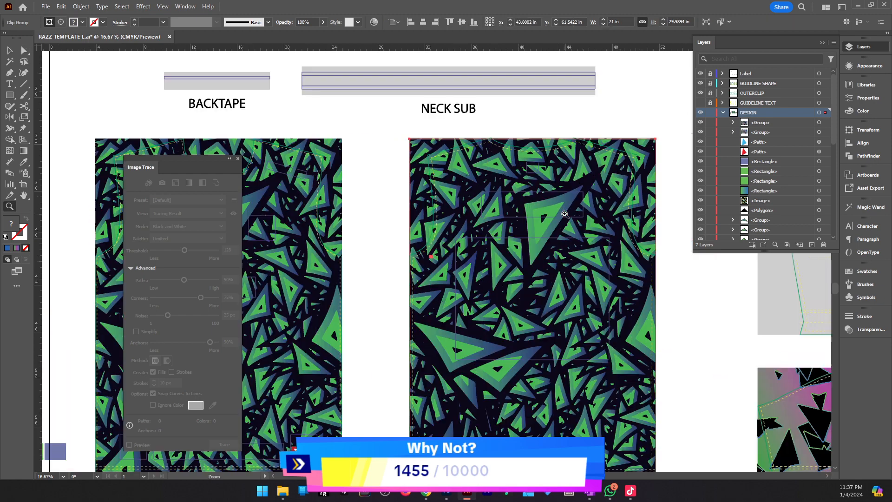
drag(544, 213, 623, 235)
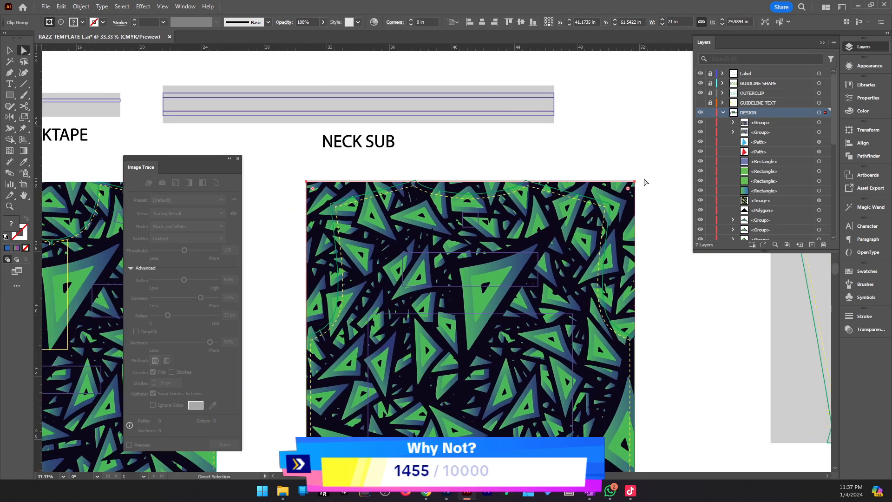
click(635, 182)
shift+click(308, 182)
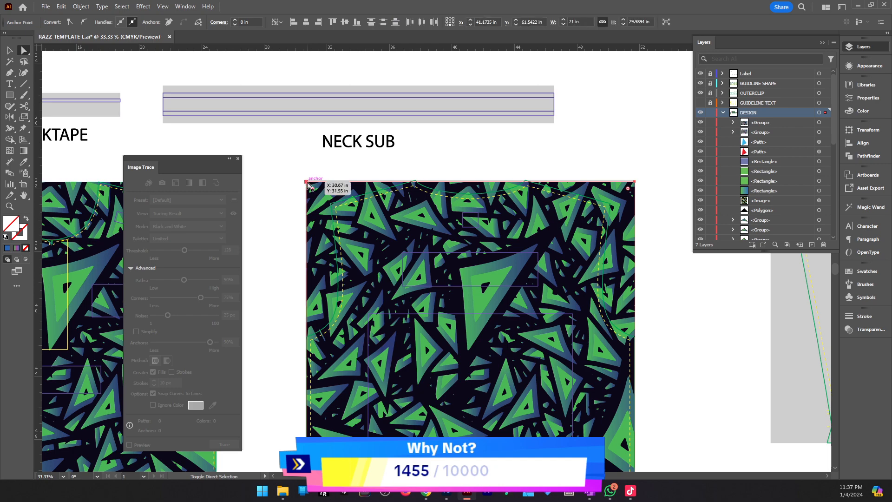
drag(306, 182, 306, 180)
click(442, 171)
Examine the patterned FRONT and BACK panels and the reference images beside the template, including the Japanese lettering design.
key(z)
alt+click(359, 251)
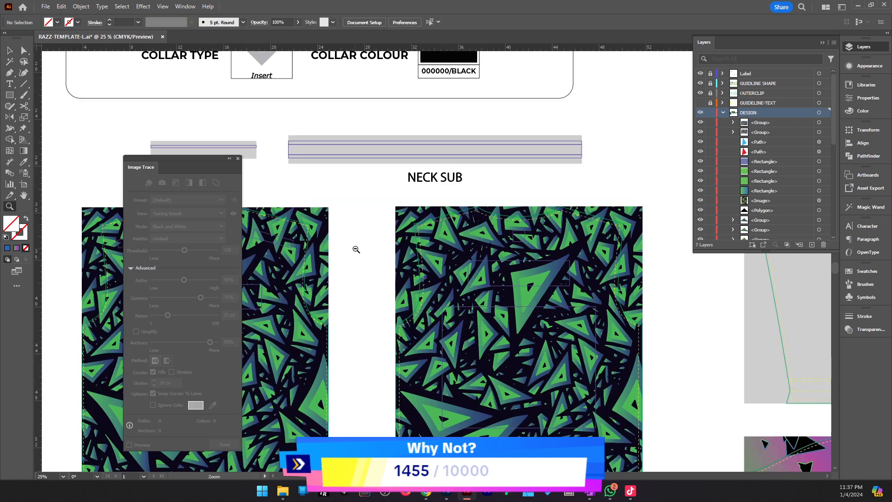
alt+click(359, 252)
alt+click(359, 252)
drag(410, 293, 637, 284)
click(559, 288)
drag(418, 284, 544, 284)
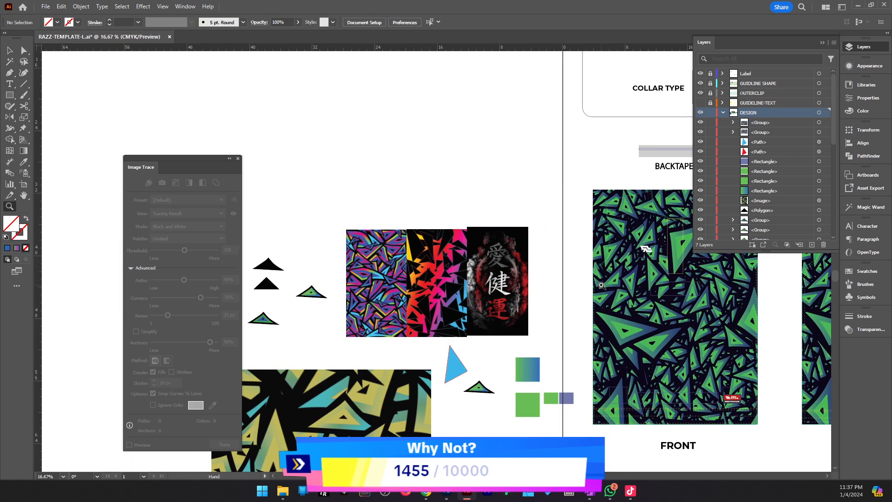
click(555, 293)
drag(358, 285, 450, 288)
key(v)
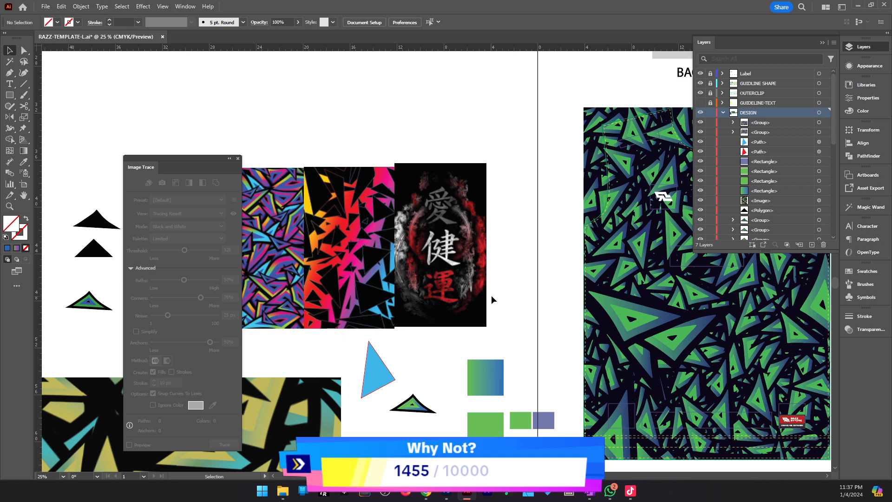
Switch to Chrome and search Google for "malay to japan" in a new tab.
click(423, 489)
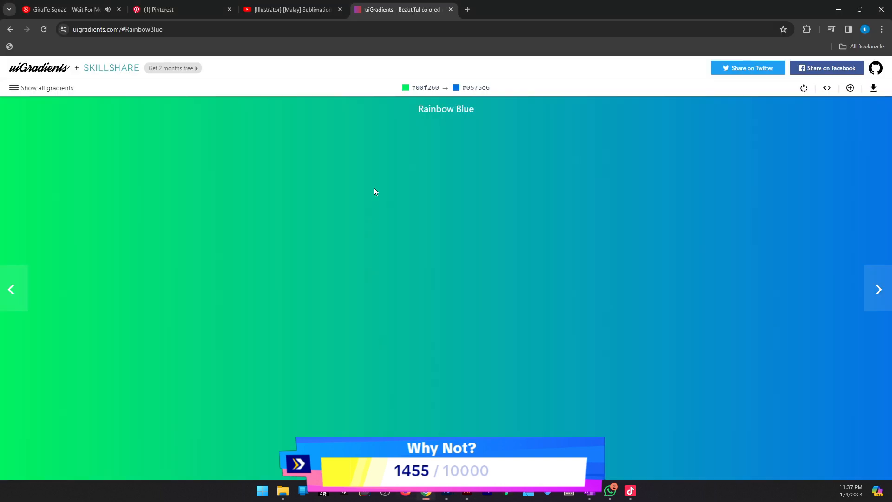
click(467, 9)
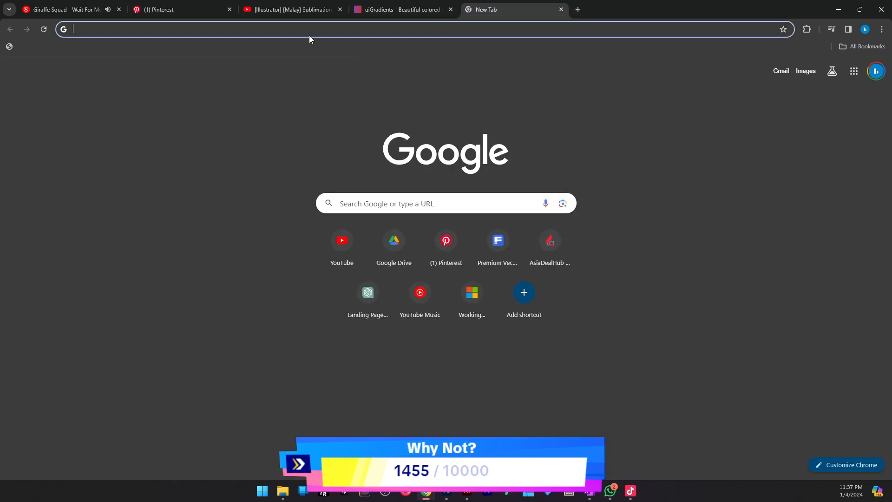
text(g)
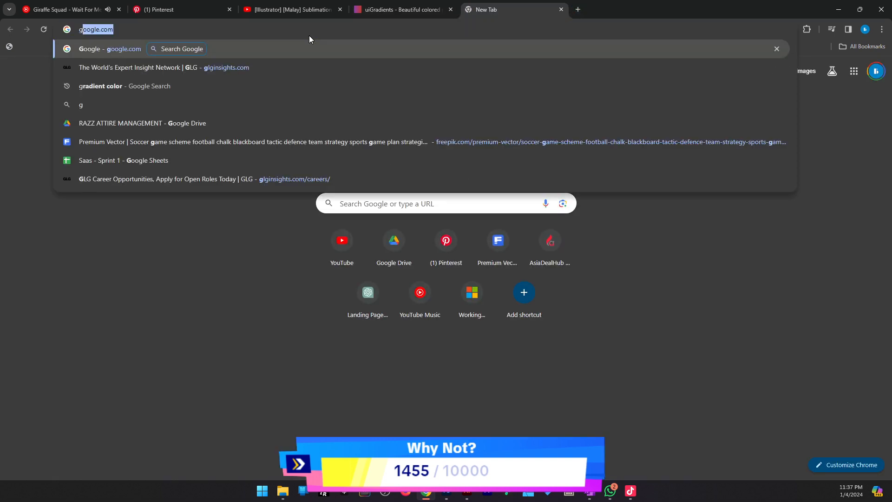
key(Return)
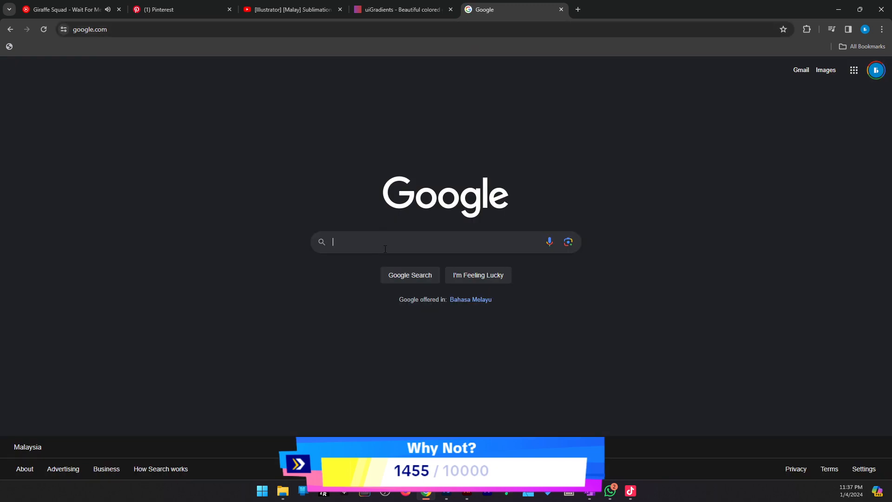
text(malay )
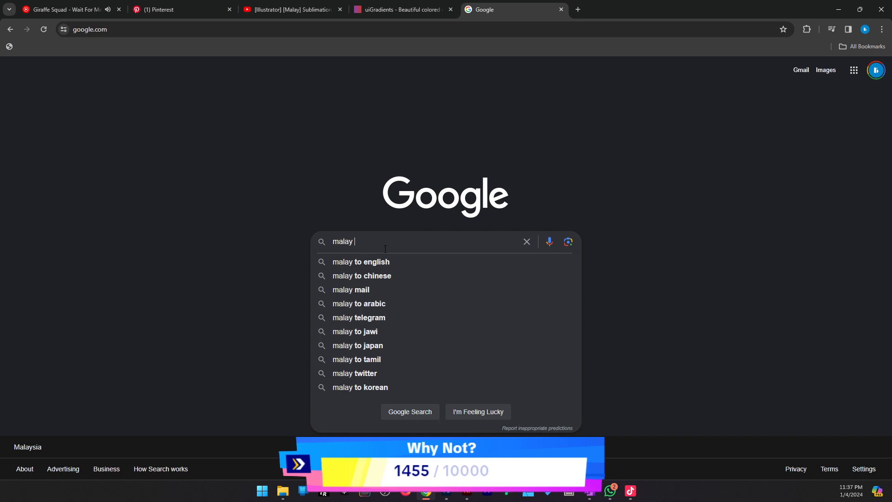
text(to ja)
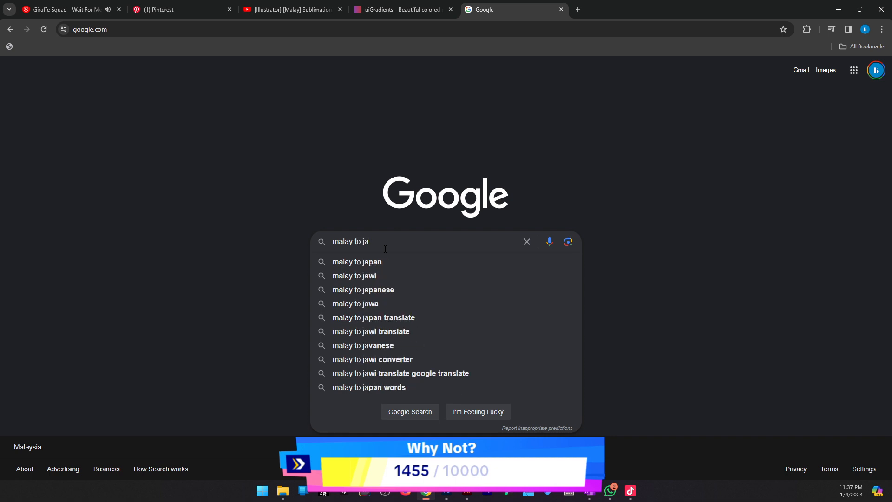
key(Down)
key(Return)
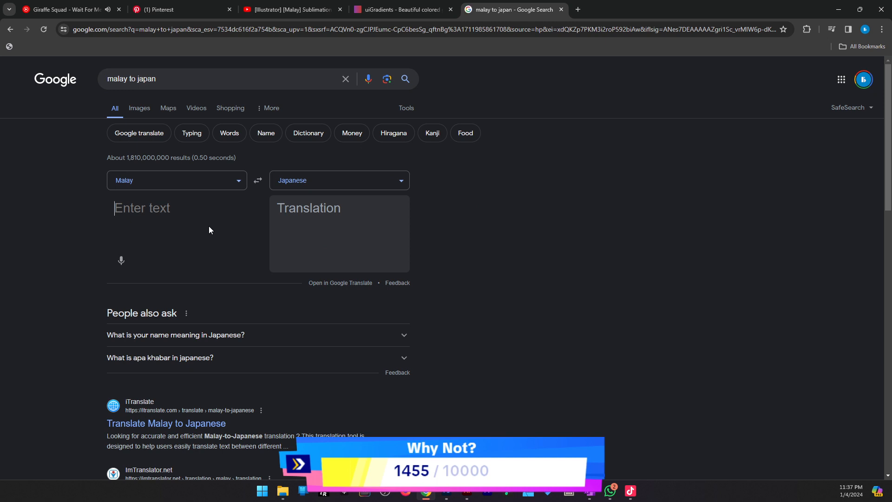
Try translating "Power", "I'm Power" and "I am powerful" into Japanese.
click(208, 227)
text(Power)
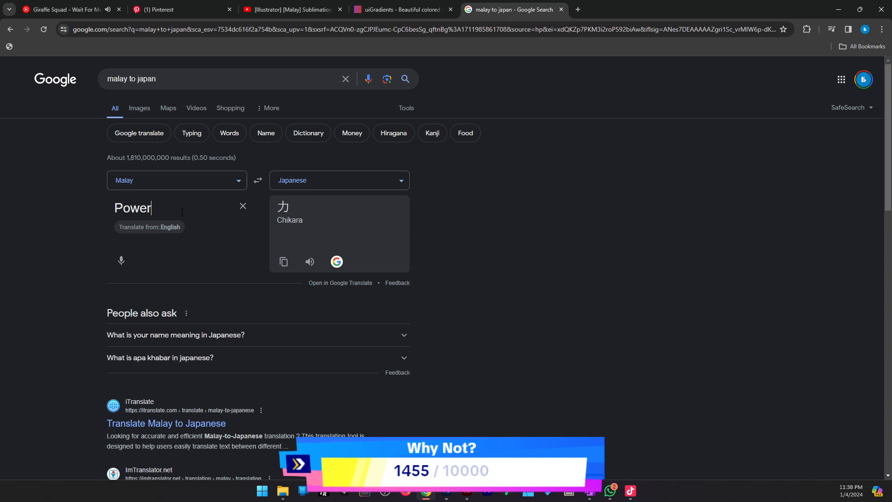
key(ctrl+a)
text(I)
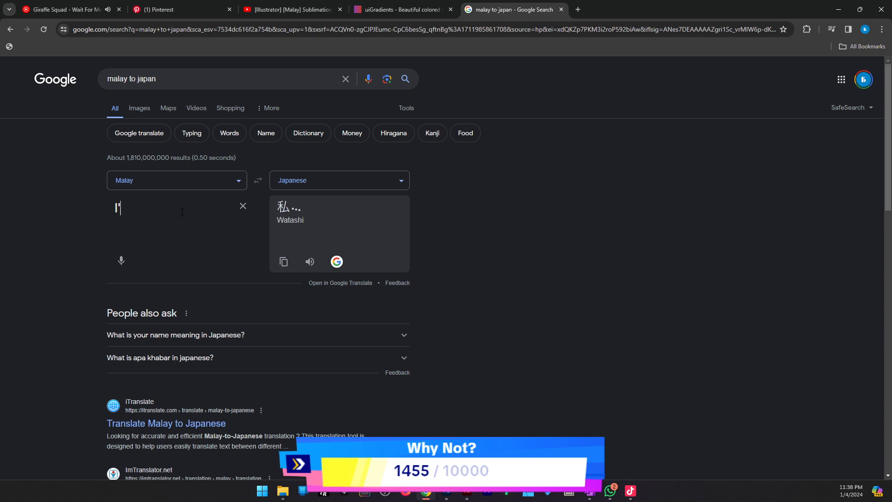
text('m Power)
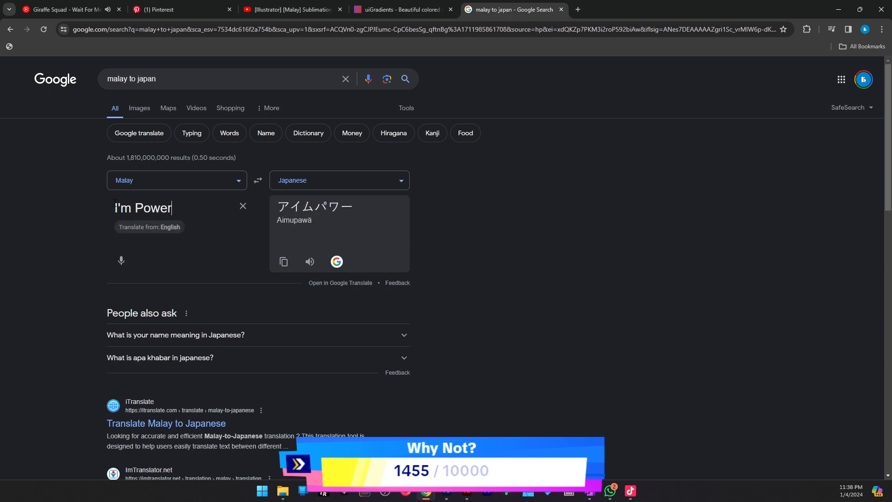
drag(172, 208, 145, 209)
key(ctrl+a)
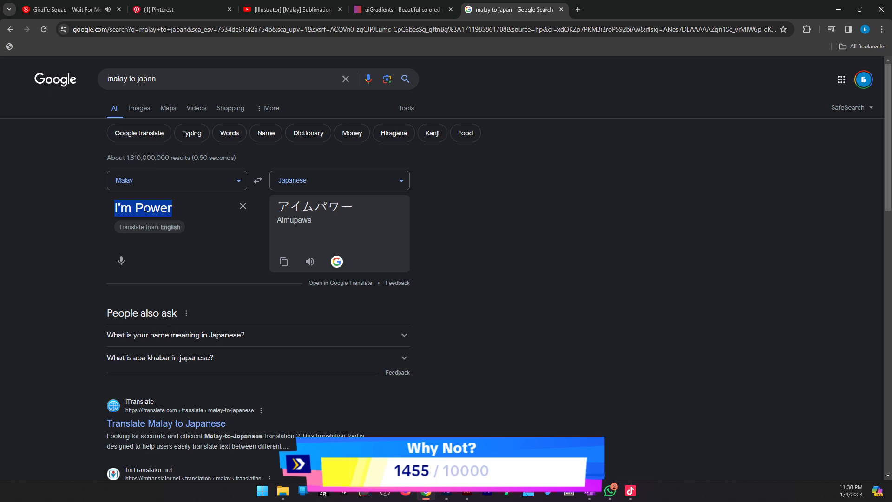
text(I am p)
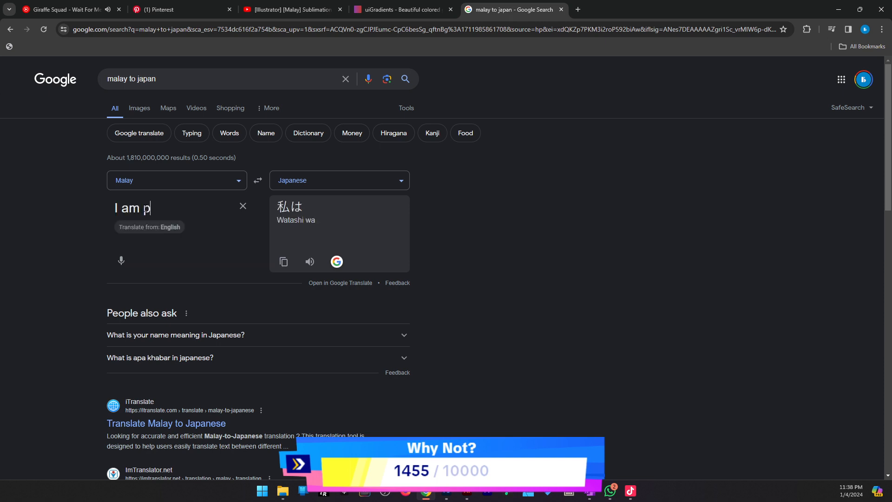
text(owerful)
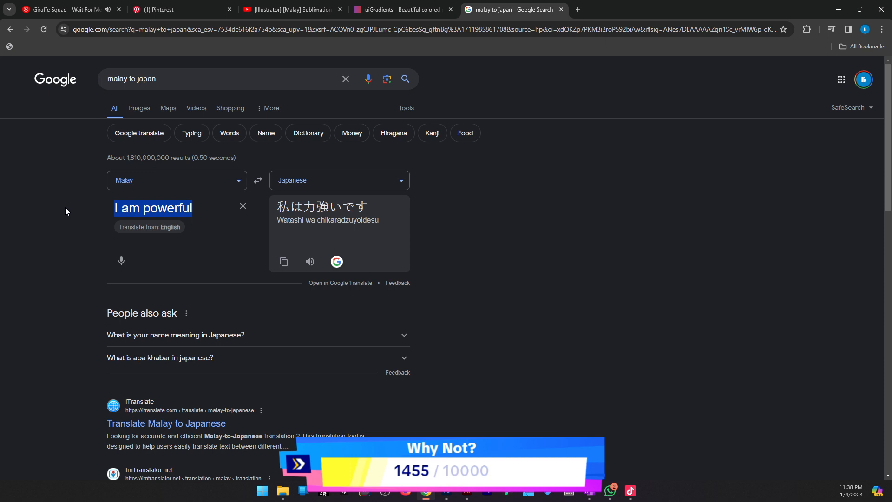
Translate "Strawberry" into Japanese, copy the translation, and return to Illustrator.
text(S)
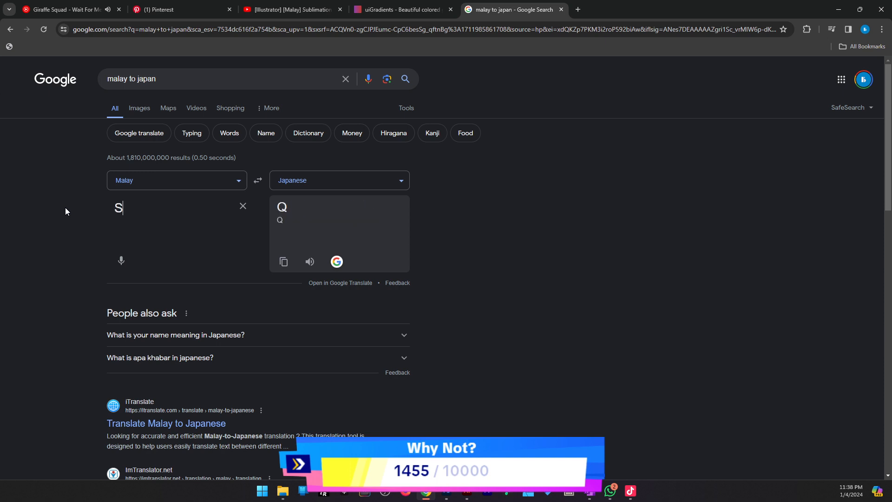
text(trawberry)
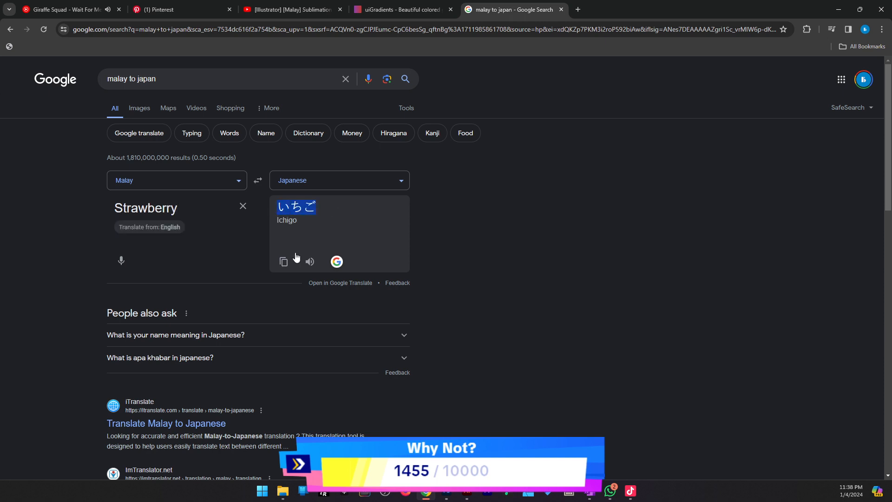
click(283, 262)
click(836, 10)
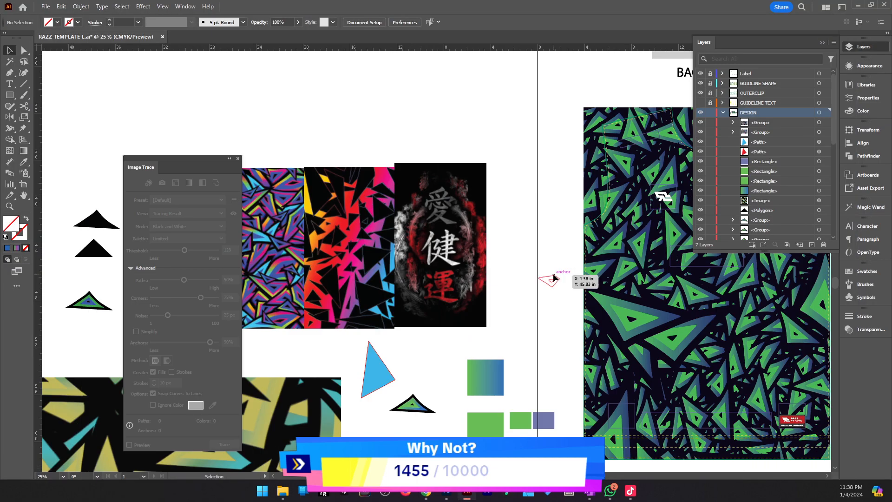
Place the copied text いちご as point type beside the Japanese lettering reference and enlarge it to about 390 pt.
drag(553, 278, 538, 289)
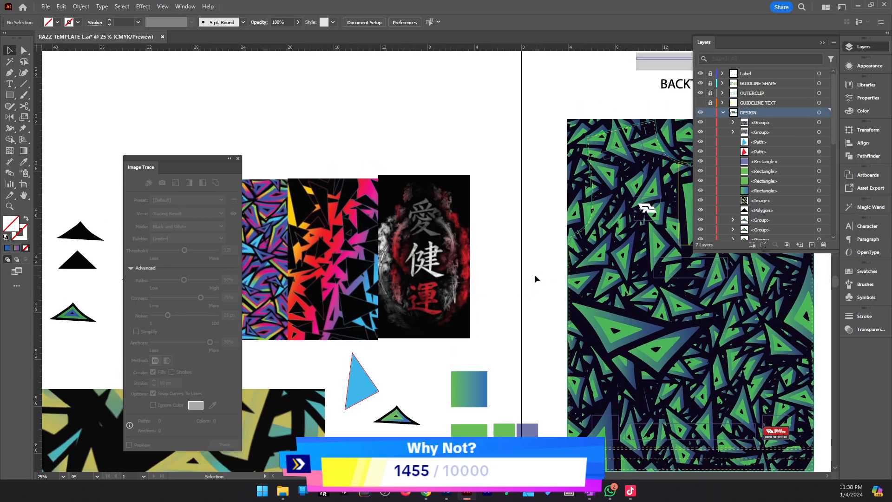
key(t)
click(493, 240)
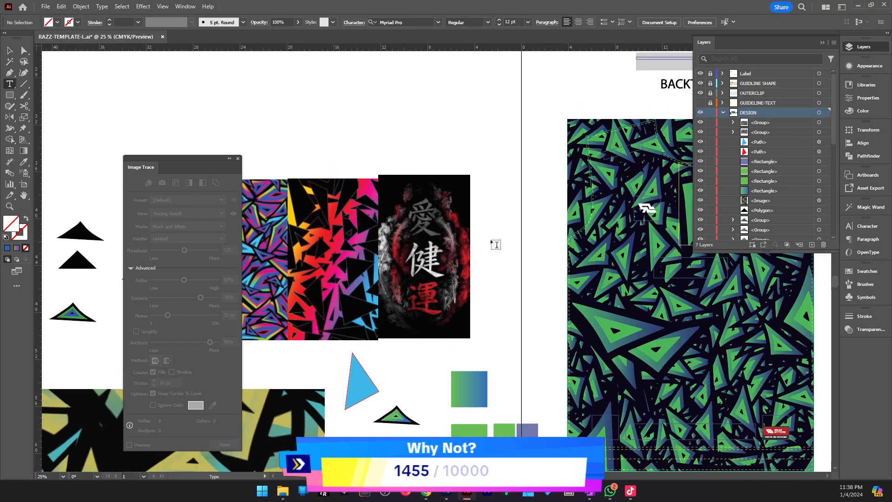
key(ctrl)
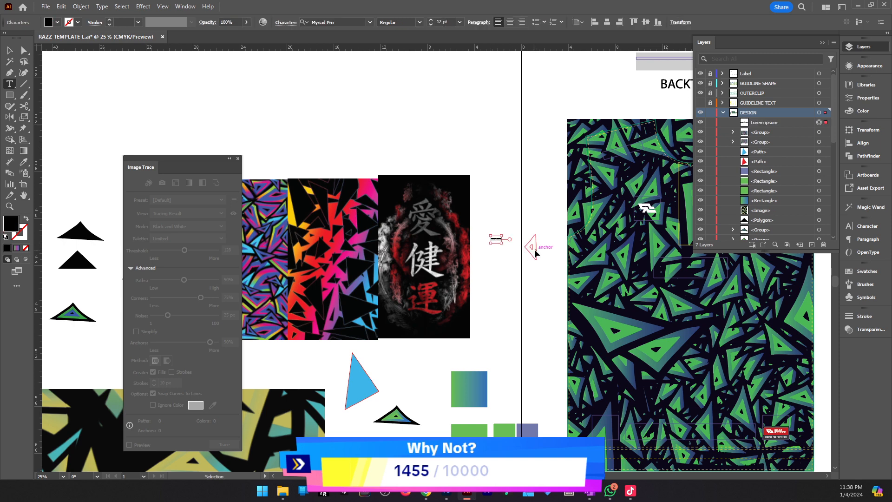
key(ctrl+v)
click(10, 51)
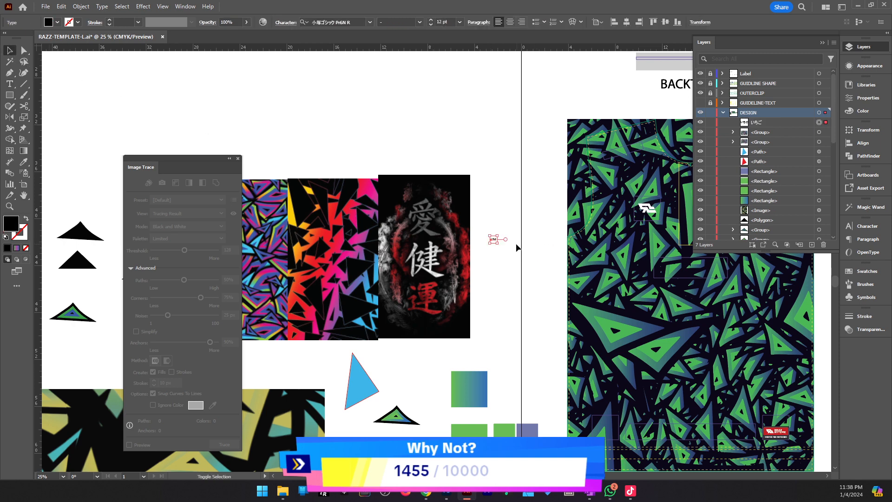
drag(499, 245, 584, 278)
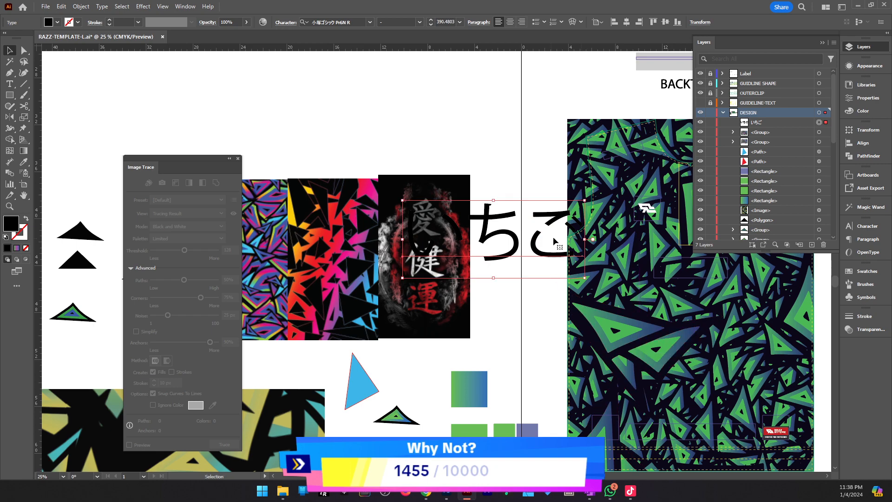
Try to start vertical area type in the empty canvas above the reference images.
drag(493, 230, 541, 237)
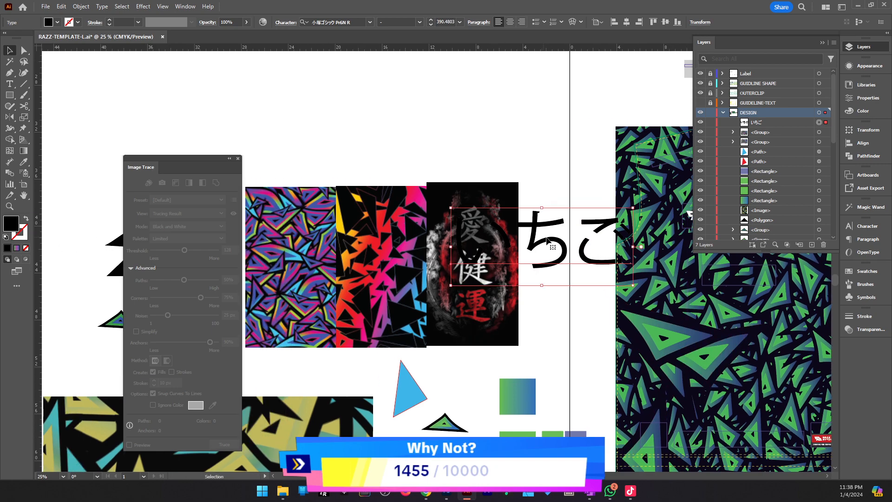
key(z)
click(568, 260)
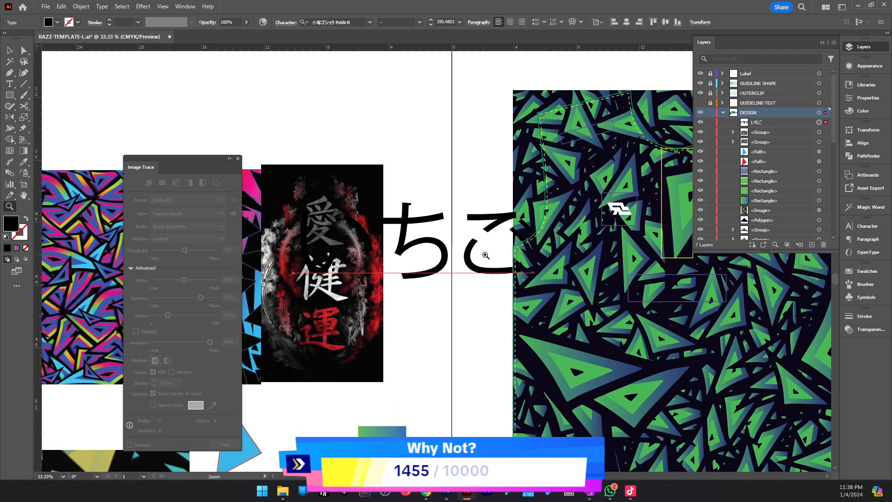
drag(485, 255, 541, 270)
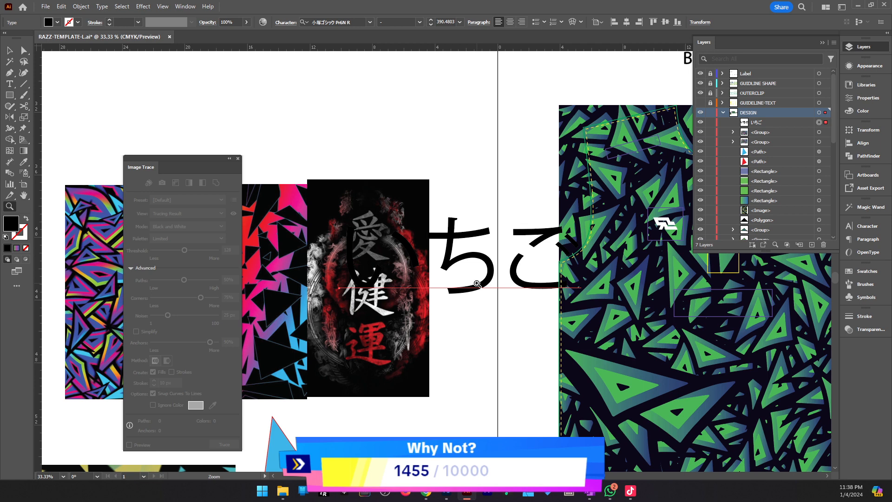
drag(296, 161, 334, 170)
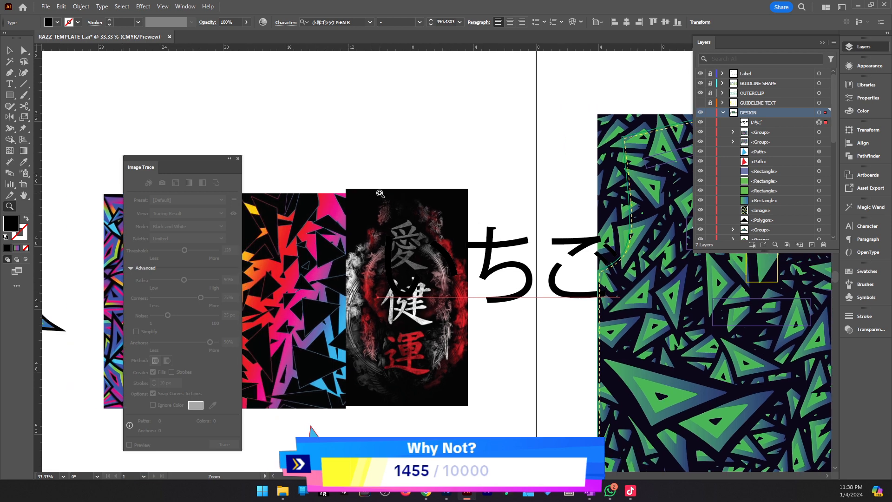
click(9, 86)
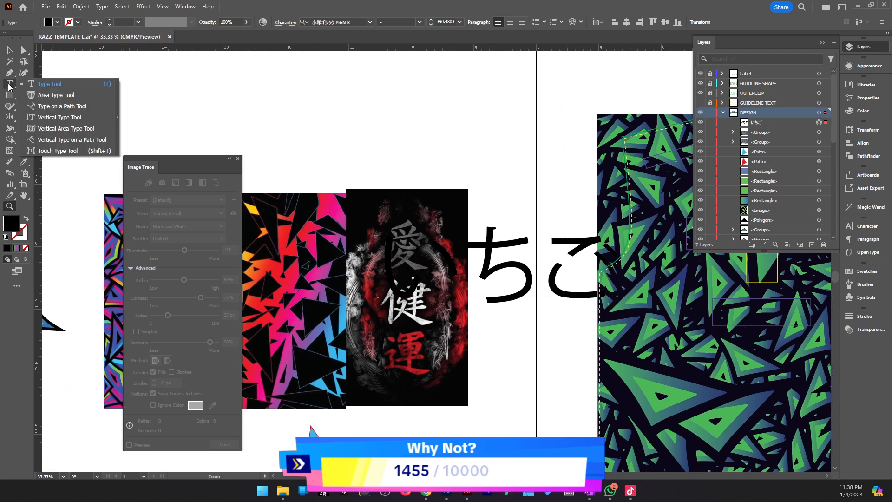
click(70, 129)
click(480, 150)
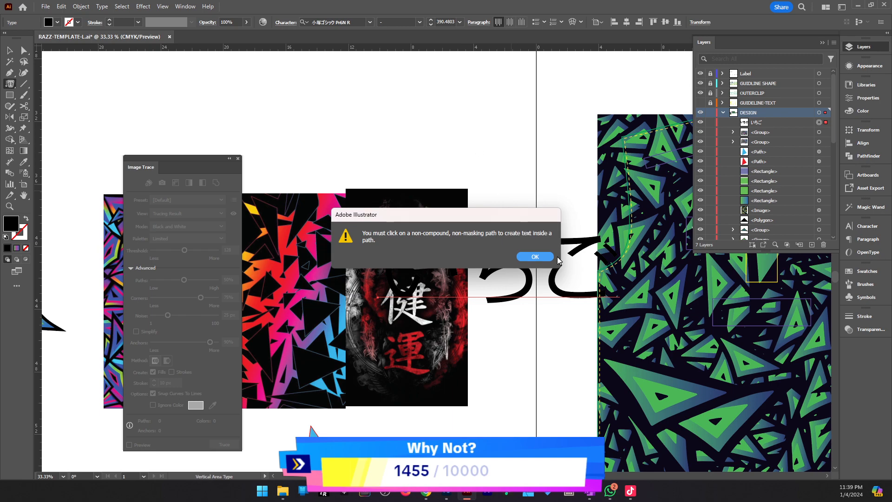
click(535, 257)
scroll(583, 129, up, 1)
click(582, 122)
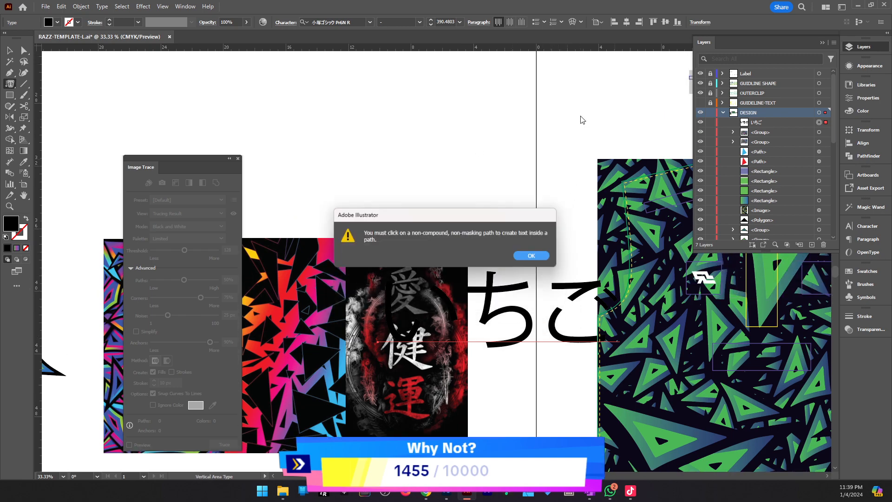
click(540, 254)
scroll(337, 225, up, 2)
scroll(338, 225, right, 4)
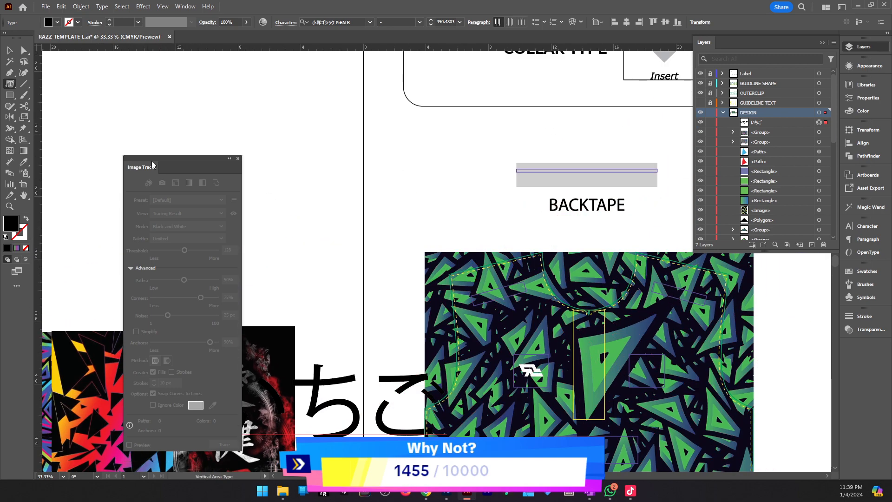
key(v)
scroll(338, 225, left, 3)
scroll(337, 225, up, 1)
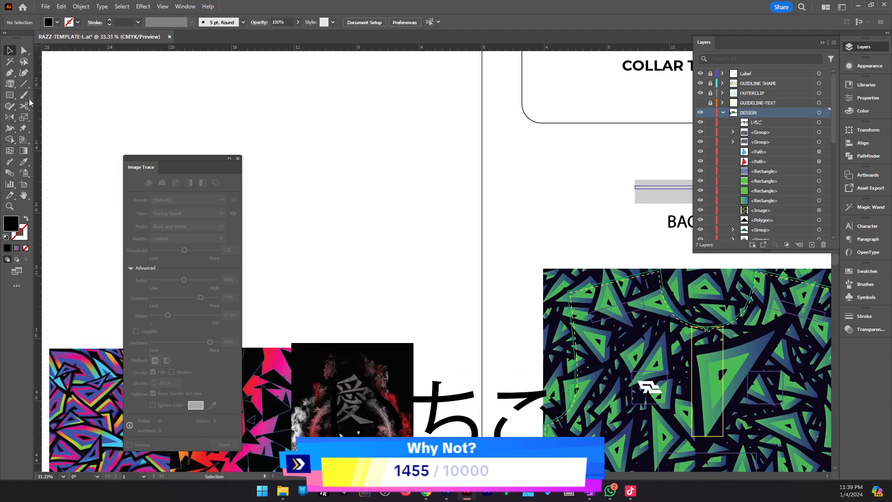
click(267, 151)
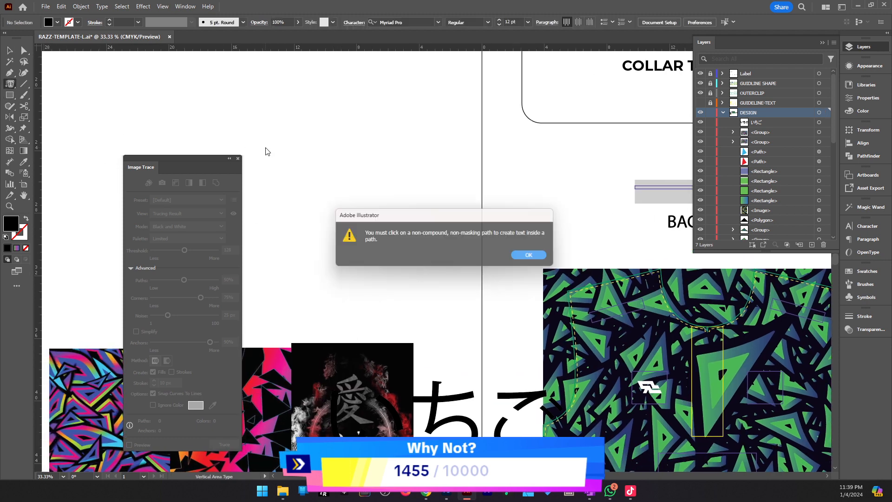
click(524, 260)
Close the Image Trace panel and go to the empty area below the template's FONT NAME line.
click(237, 158)
key(z)
alt+click(392, 209)
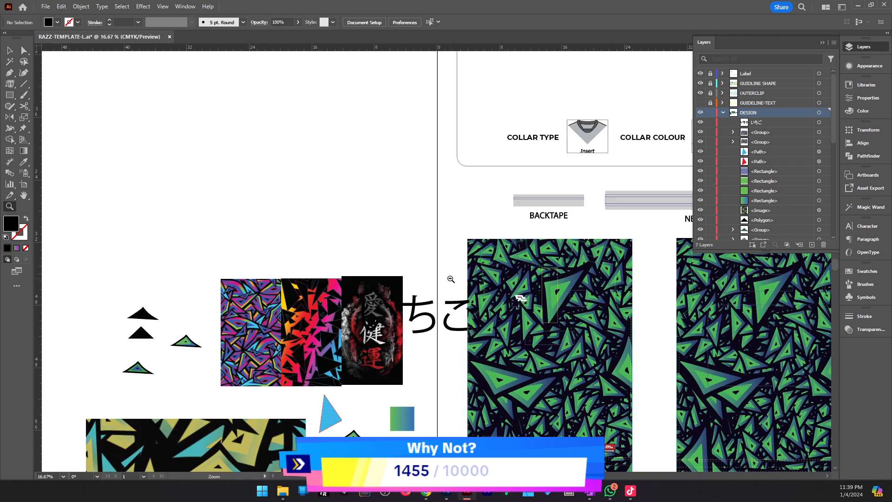
alt+click(478, 281)
alt+click(608, 290)
click(605, 217)
click(398, 205)
click(398, 204)
drag(574, 290, 485, 310)
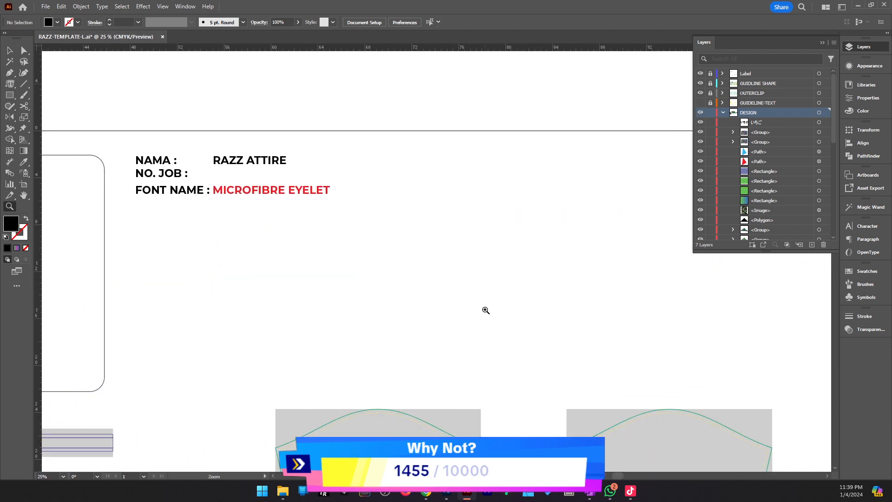
Try to place vertical area type in the blank space below the FONT NAME line.
key(t)
click(9, 83)
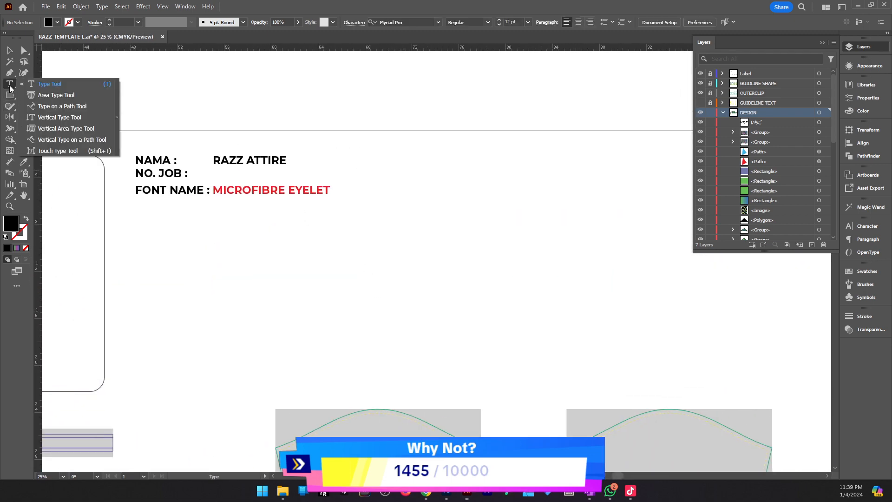
click(55, 130)
click(489, 267)
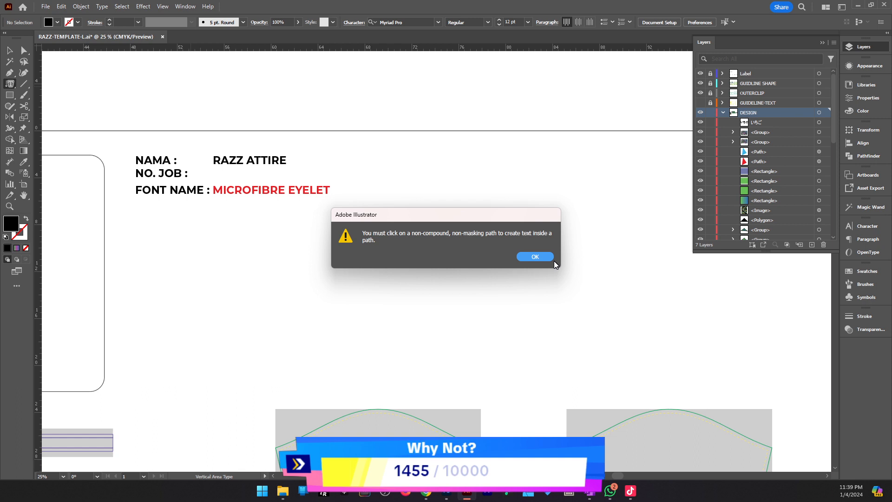
click(535, 257)
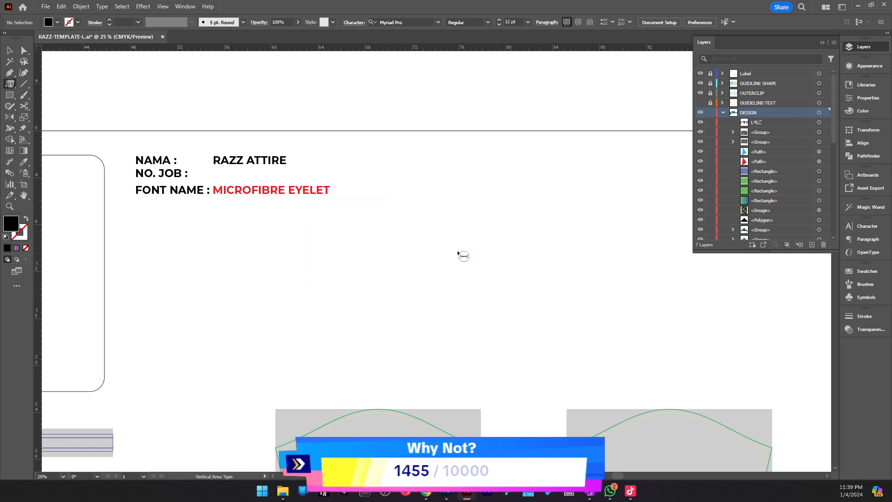
Paste いちご as vertical point type below the FONT NAME line and enlarge it to about 444 pt.
click(10, 85)
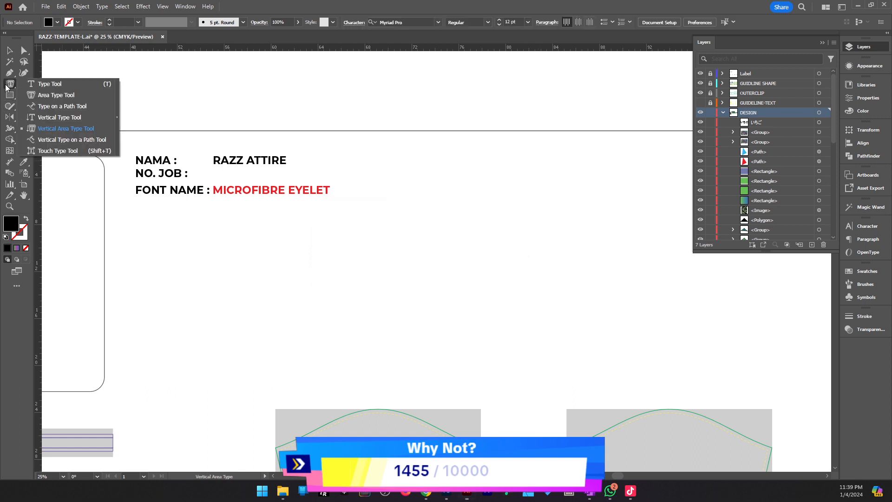
click(82, 120)
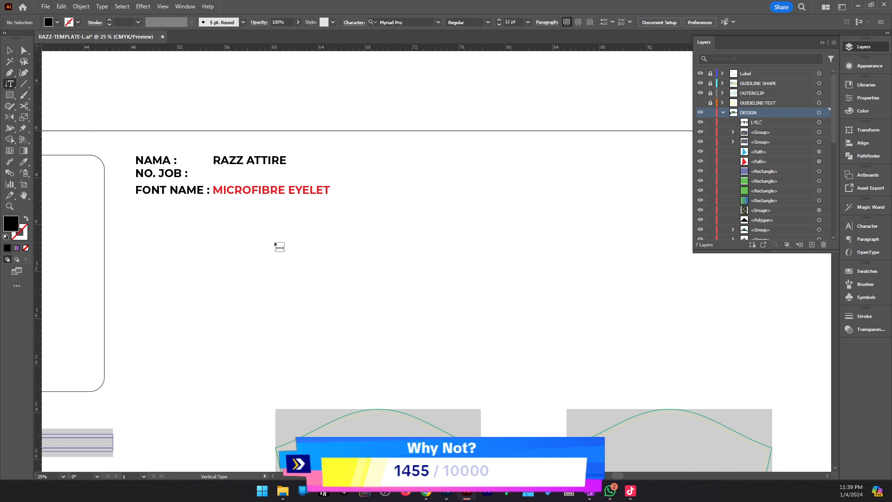
click(276, 244)
key(ctrl+v)
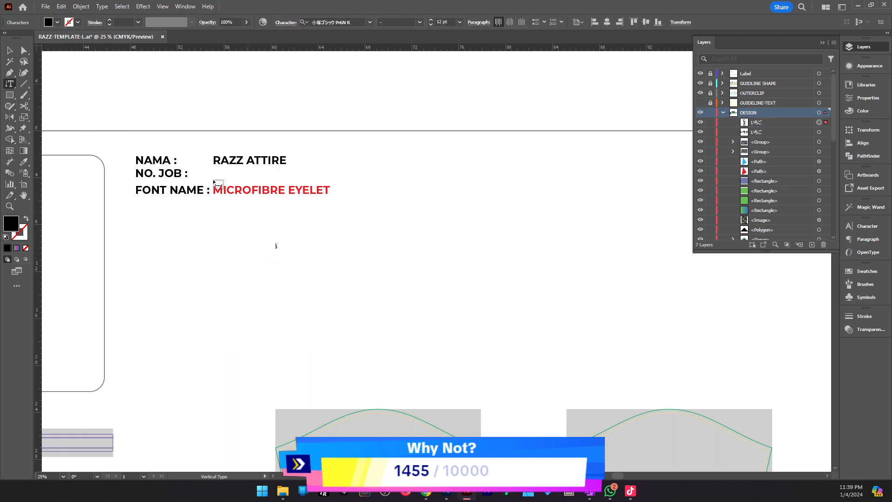
key(Escape)
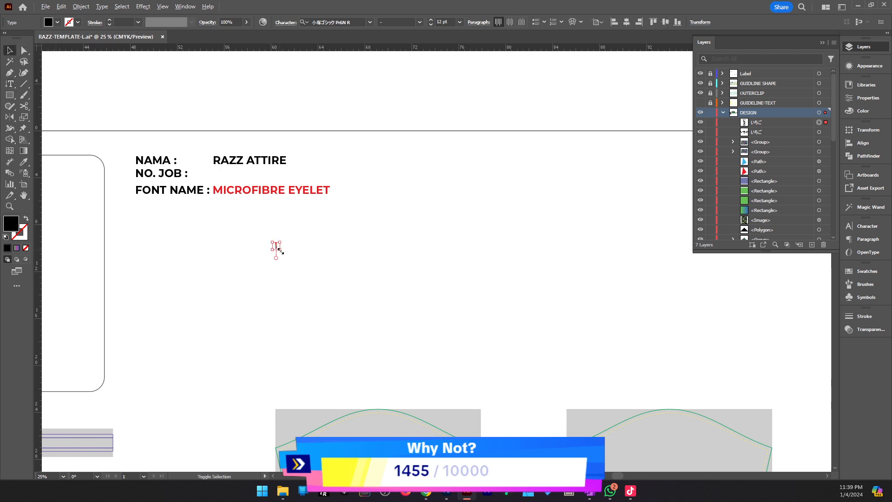
drag(280, 250, 519, 389)
Move the vertical いちご text from the template header onto the BACK panel.
key(z)
alt+click(369, 348)
drag(368, 349, 557, 319)
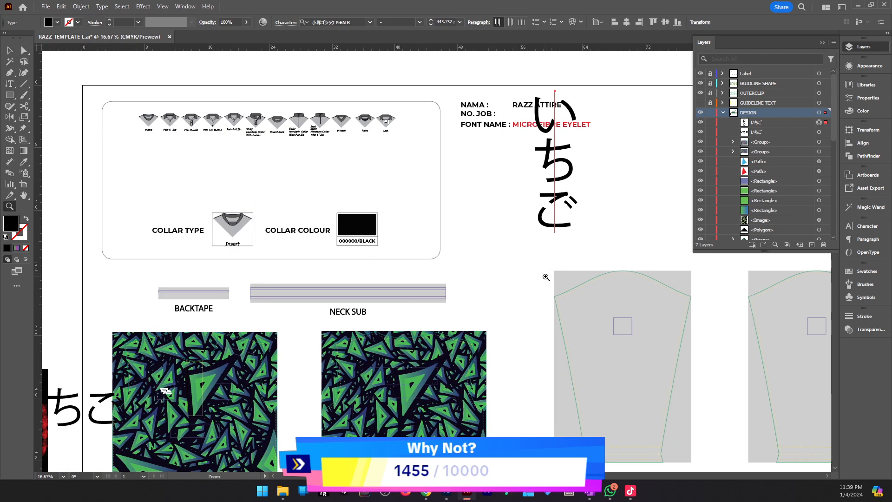
alt+click(457, 267)
drag(418, 297, 537, 290)
key(v)
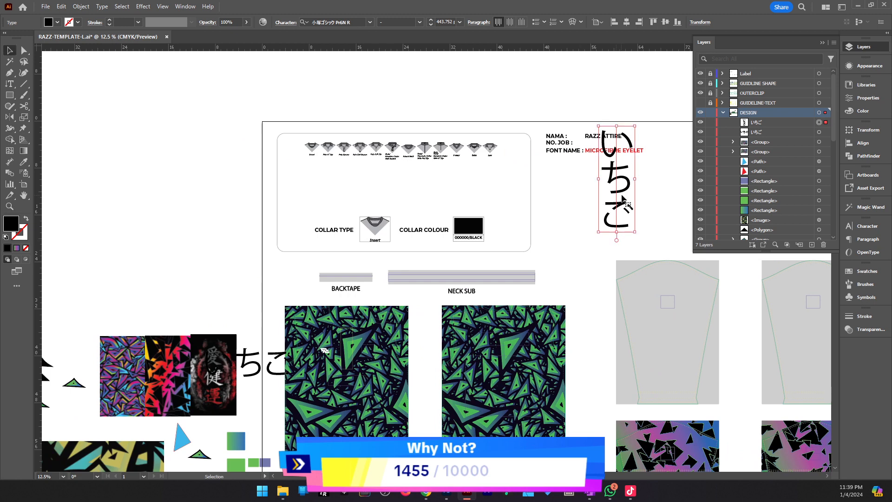
drag(621, 196, 494, 403)
Color the vertical いちご white by sampling the blank canvas with the Eyedropper and reduce it to about 338 pt.
key(z)
click(466, 371)
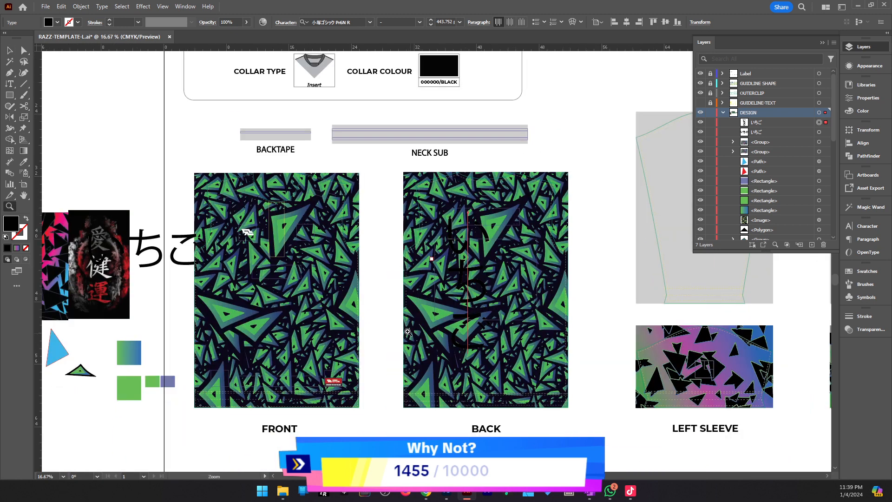
click(428, 279)
drag(519, 276, 428, 284)
key(i)
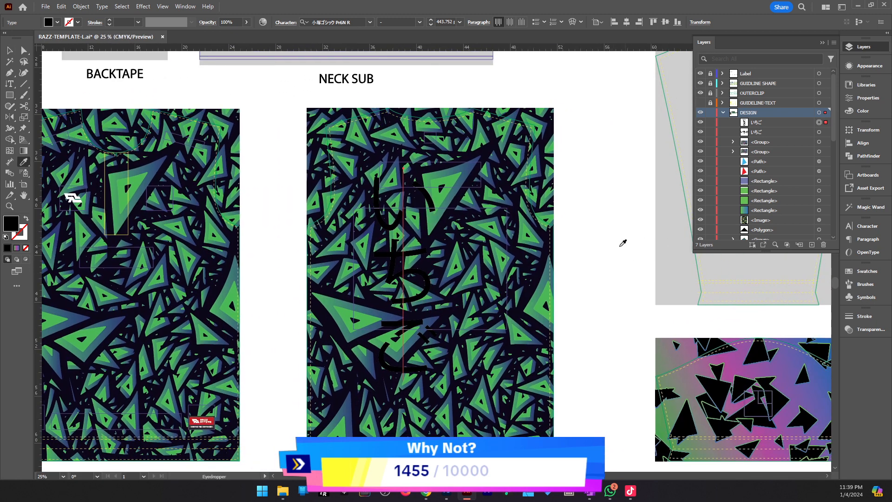
click(623, 243)
key(v)
drag(425, 367, 435, 330)
ctrl+click(411, 246)
drag(460, 75, 286, 37)
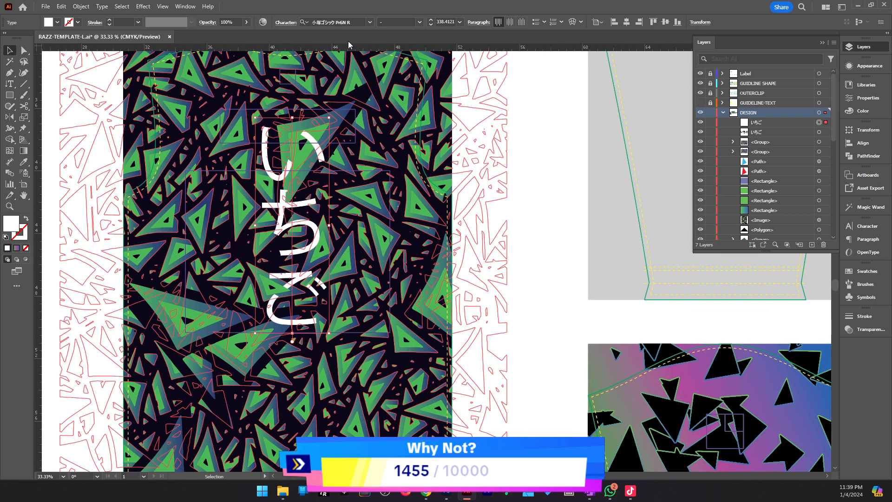
Change the font of the vertical いちご text to 思源宋體 Heavy.
click(370, 22)
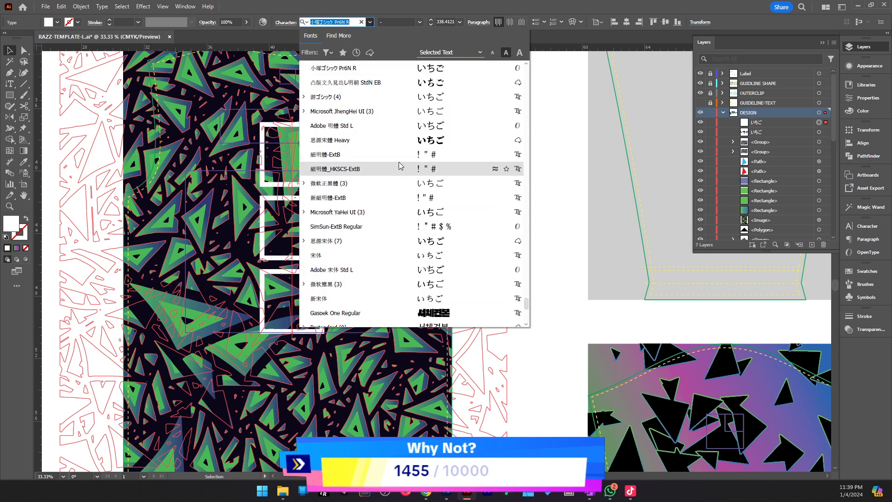
click(402, 145)
click(466, 319)
Shift the white vertical いちご text slightly to the left on the BACK panel.
drag(465, 318, 609, 330)
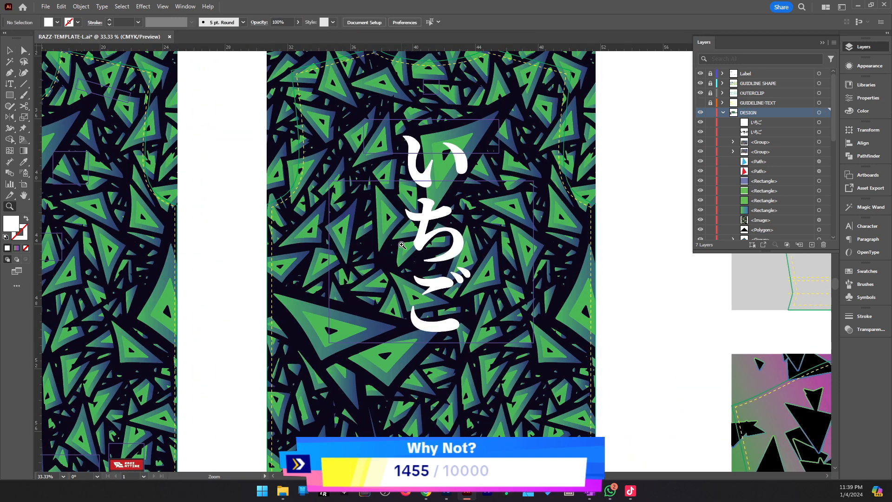
ctrl+click(499, 279)
drag(547, 257, 532, 257)
ctrl+alt+click(547, 257)
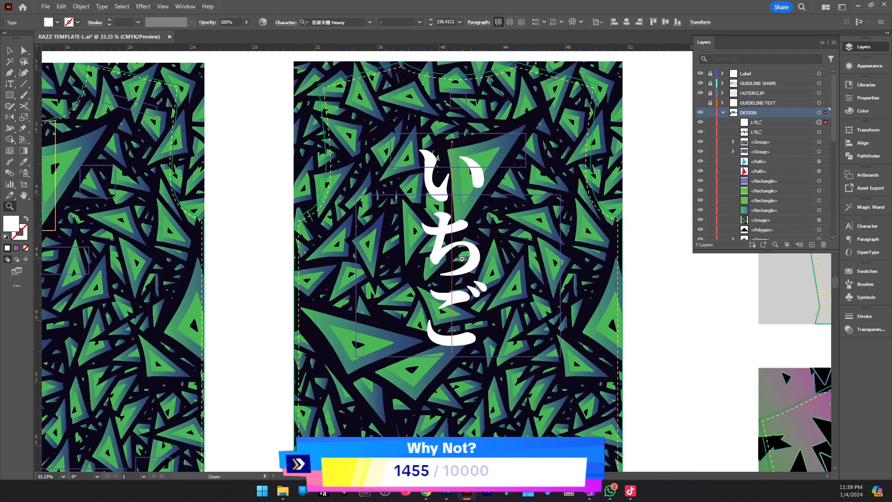
click(683, 288)
click(473, 274)
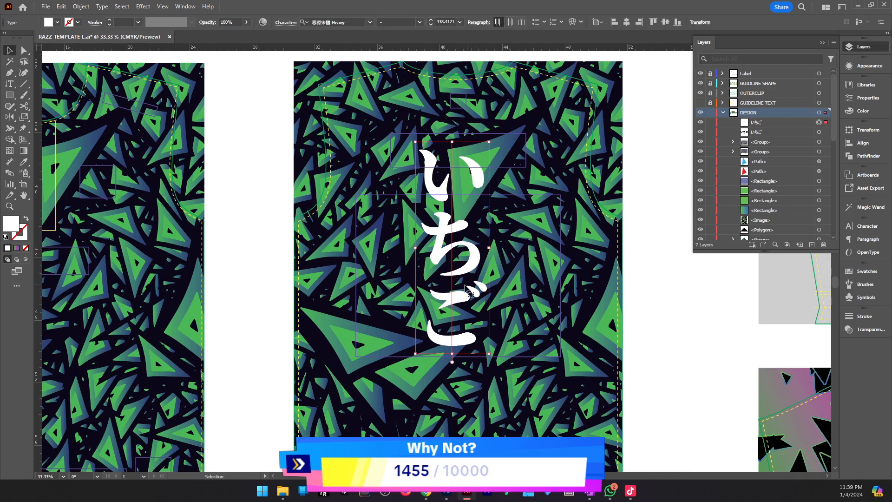
Examine the lettering, texture and circular smoke details of the black and red Japanese reference image.
drag(295, 331, 580, 324)
drag(205, 317, 629, 344)
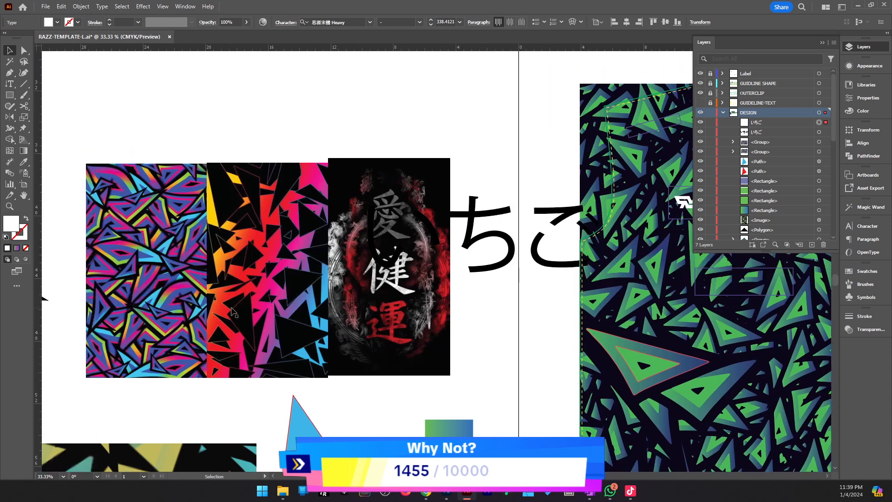
drag(353, 286, 552, 298)
ctrl+click(552, 298)
scroll(460, 284, up, 1)
drag(466, 283, 603, 299)
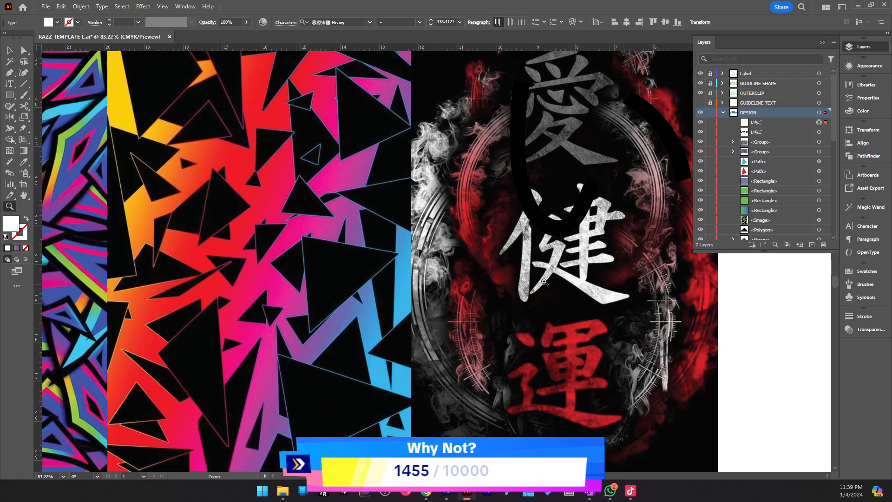
drag(545, 282, 453, 327)
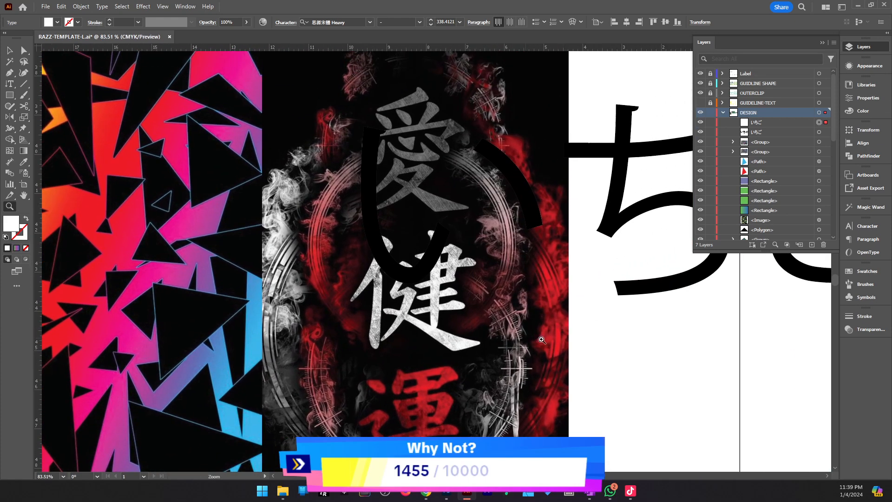
drag(584, 344, 531, 357)
drag(718, 392, 368, 354)
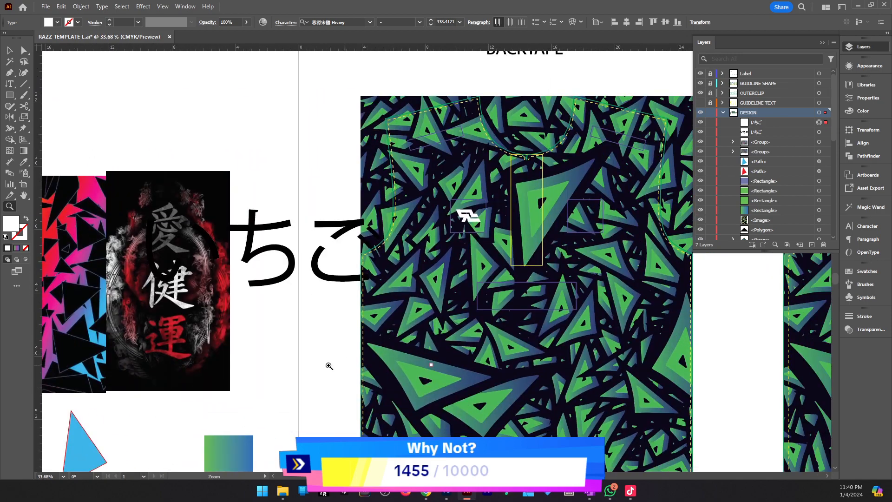
drag(172, 314, 457, 323)
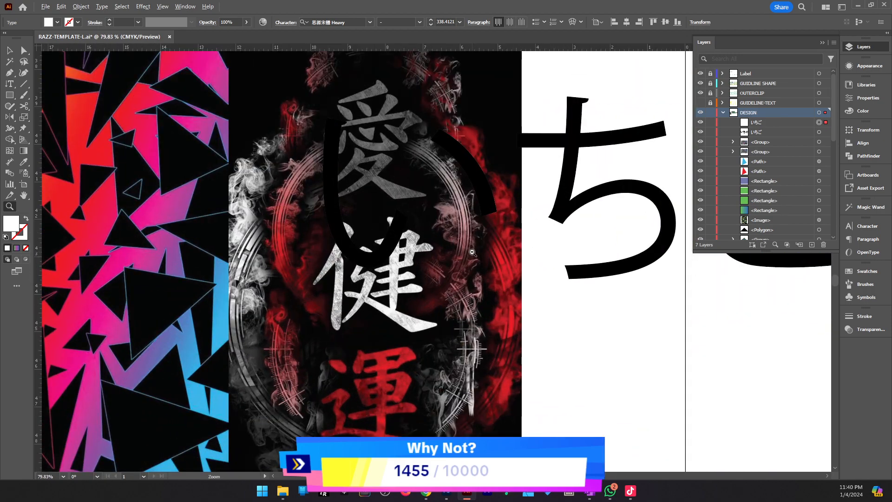
drag(473, 253, 372, 255)
Center-align the vertical いちご text on the BACK panel and nudge it slightly to the right.
drag(528, 331, 145, 312)
drag(623, 295, 378, 316)
click(379, 316)
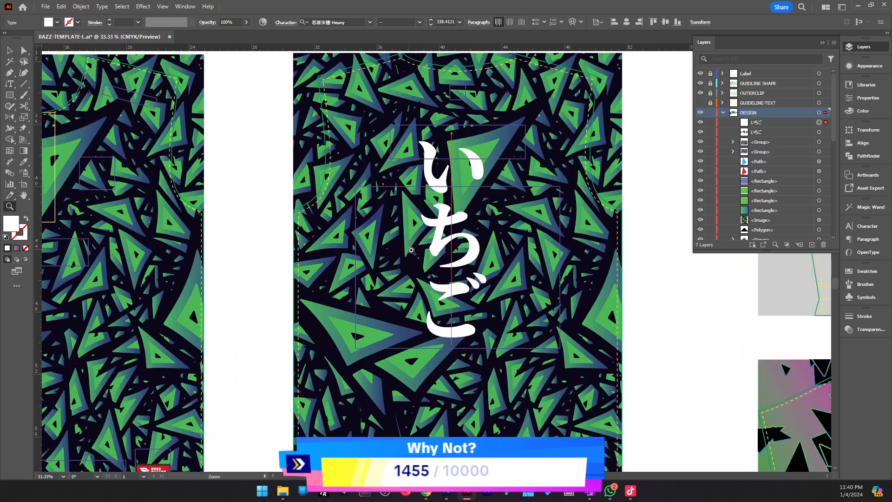
key(v)
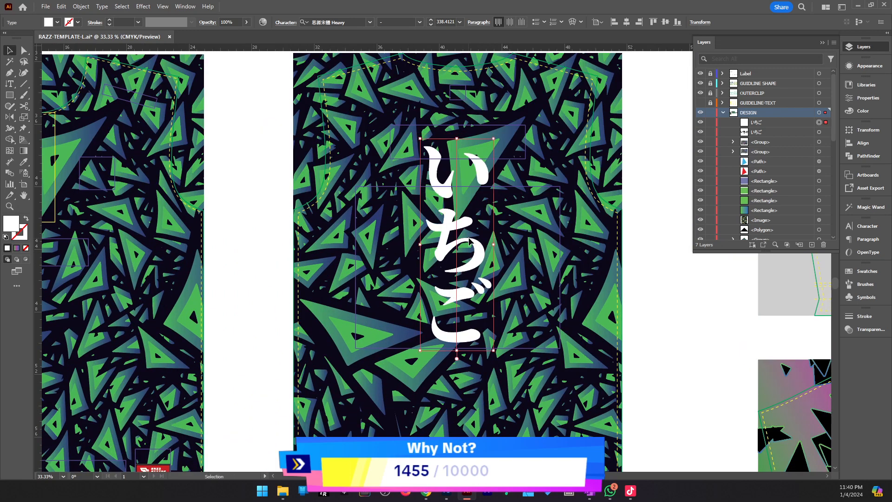
drag(469, 241, 470, 242)
click(509, 21)
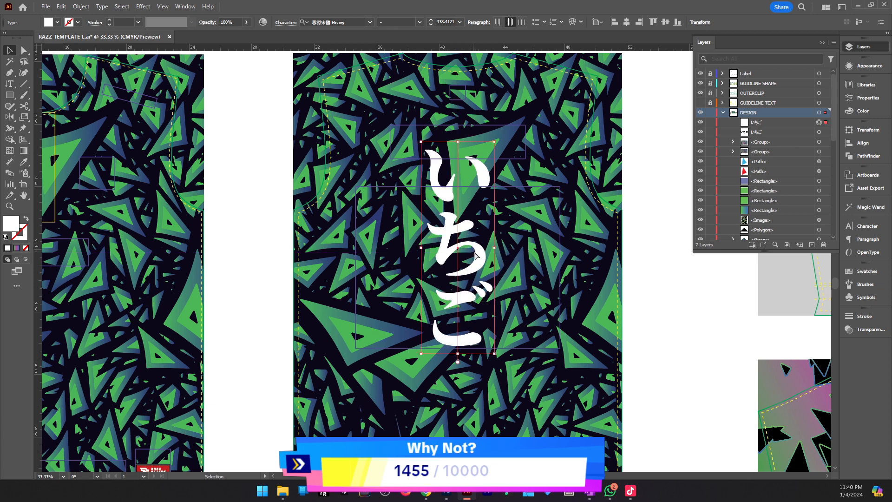
drag(474, 255, 478, 257)
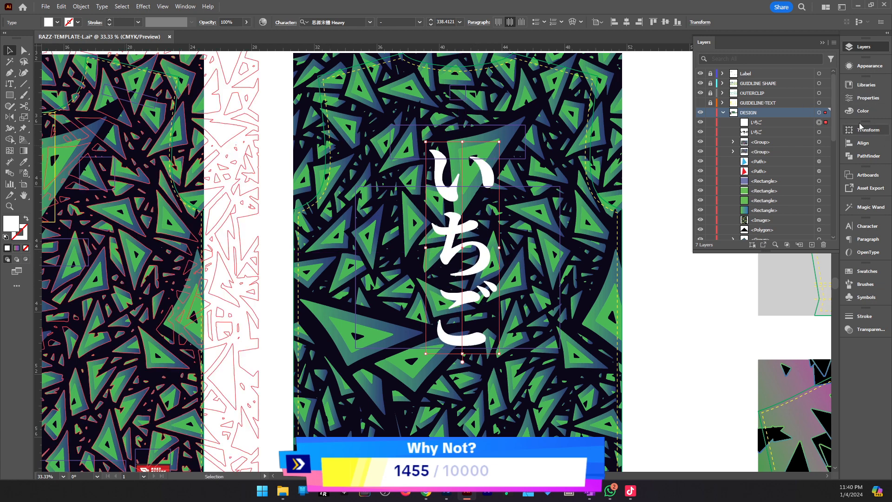
Add a new fill to the vertical いちご text and color it white.
click(867, 66)
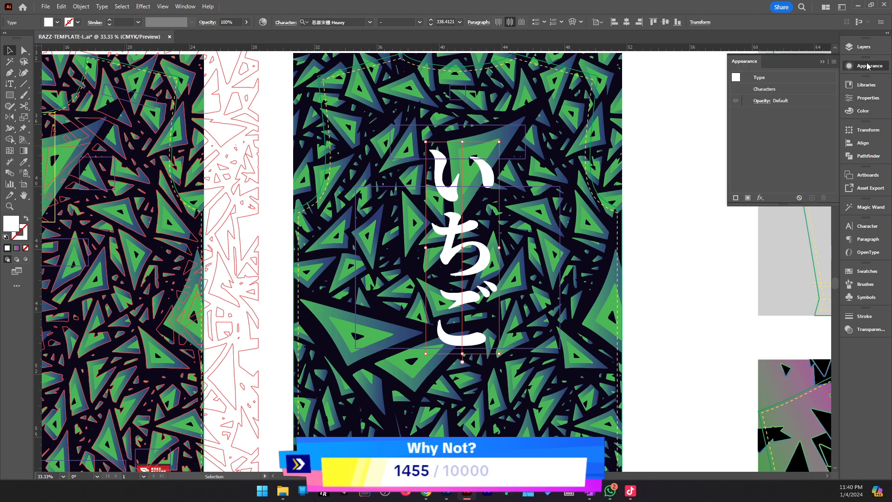
click(747, 198)
click(785, 113)
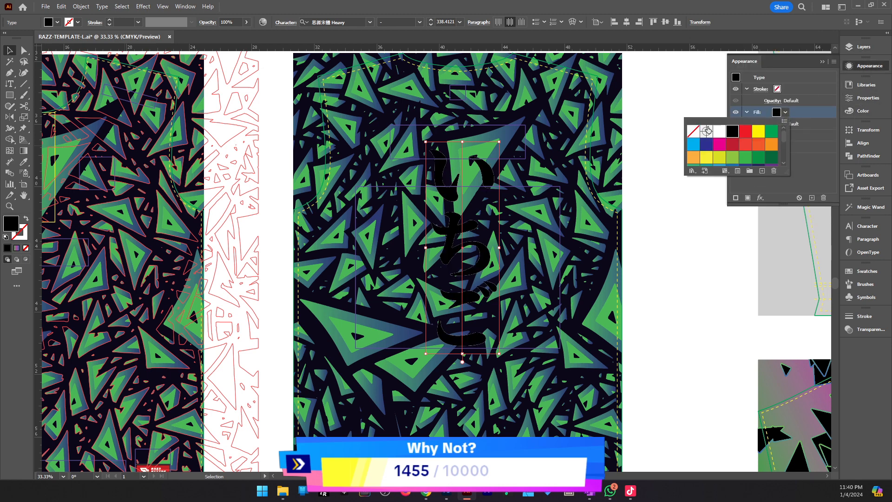
click(708, 131)
Apply an Offset Path effect of 0.1389 in with miter joins to the lower fill of the いちご text.
click(747, 198)
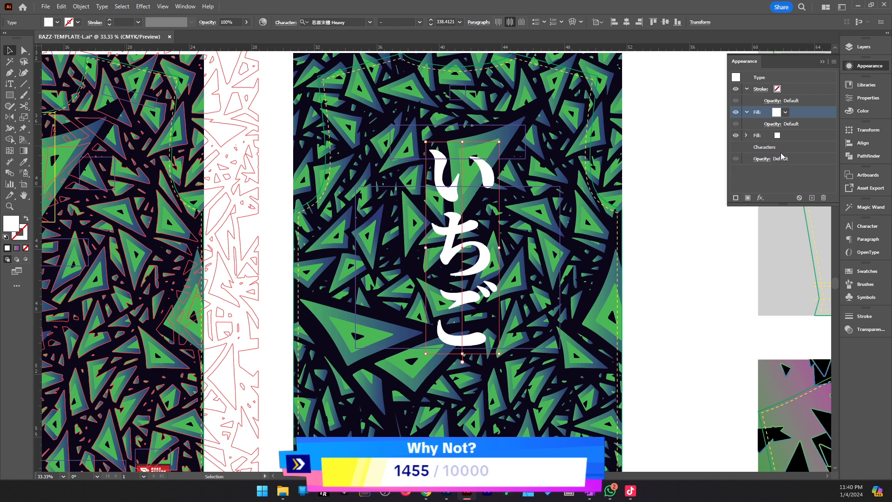
click(760, 197)
mouse_move(790, 260)
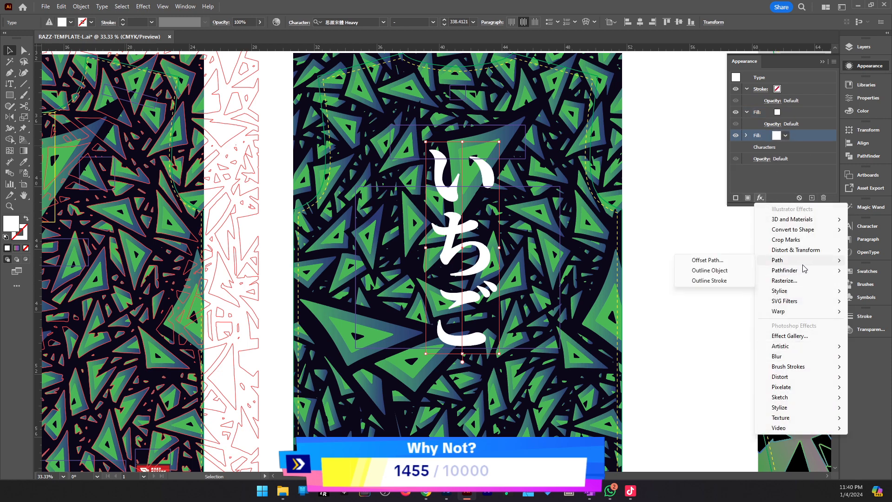
click(678, 263)
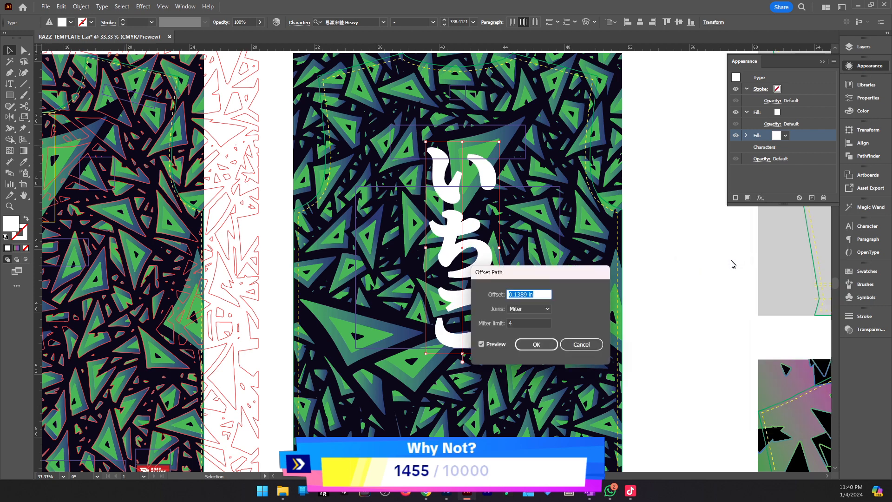
key(Return)
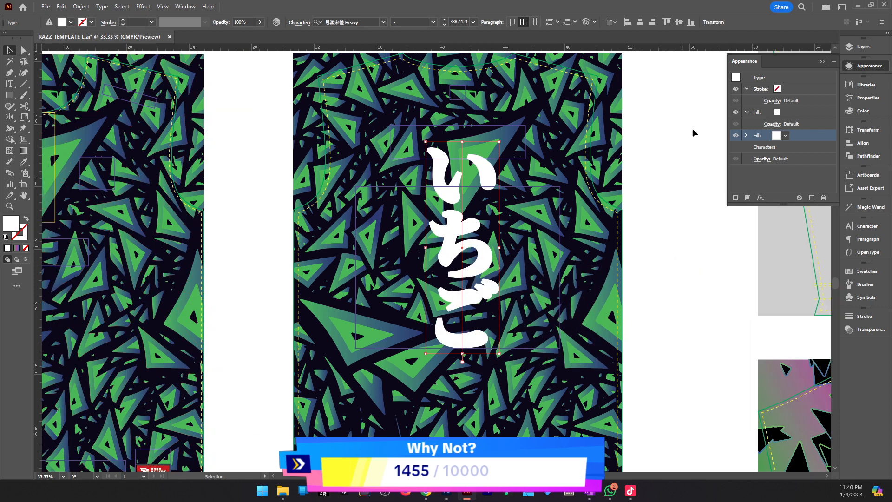
Color the offset fill dark navy by sampling the triangle pattern's background with the Eyedropper.
key(i)
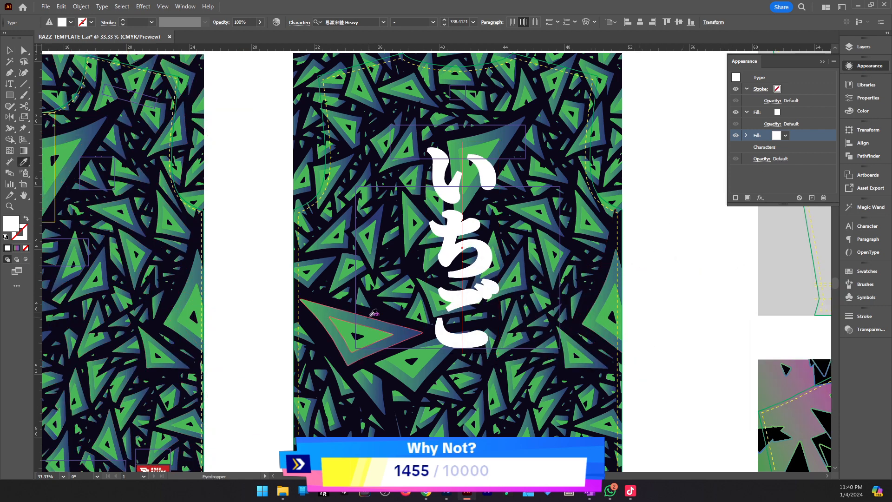
click(427, 300)
key(v)
click(428, 297)
key(ctrl+=)
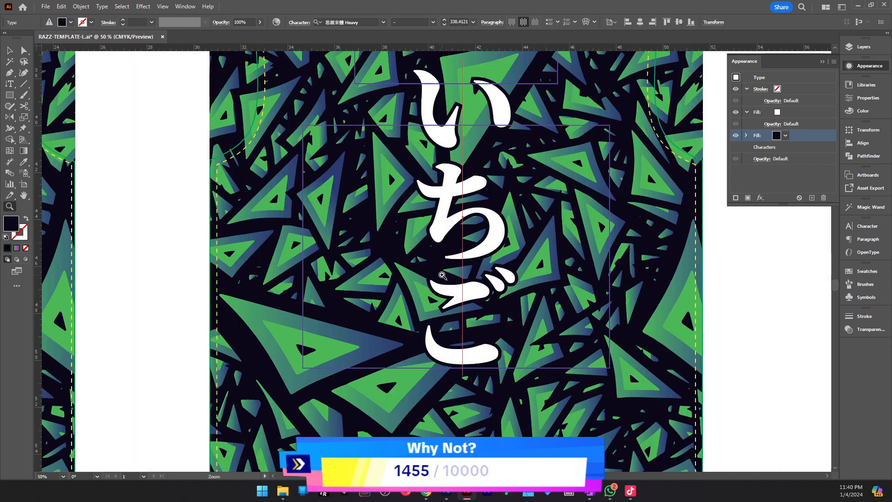
Change the dark fill's Offset Path to 0.25 in with round joins.
click(746, 135)
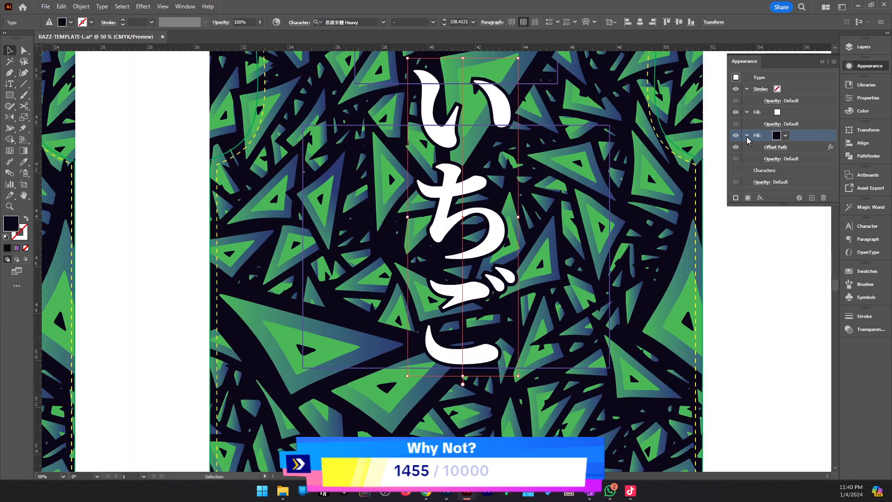
click(808, 152)
click(775, 147)
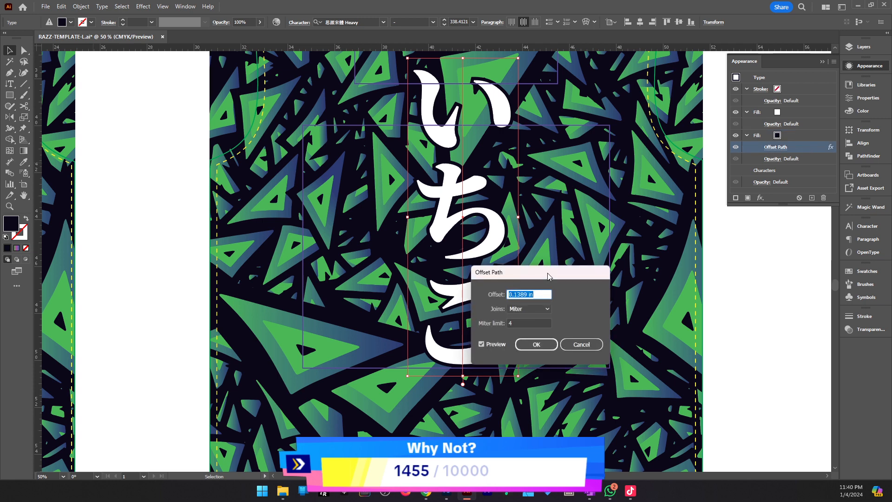
drag(547, 276, 630, 282)
key(Up)
key(Up)
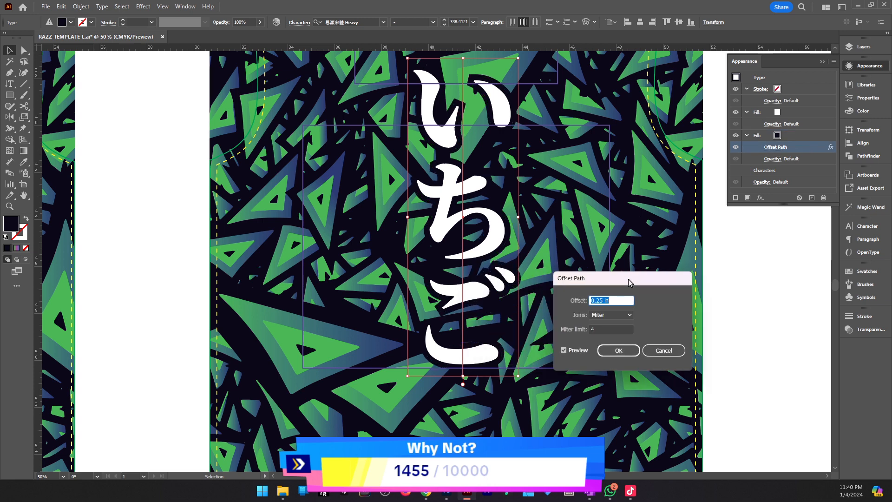
key(Down)
click(610, 314)
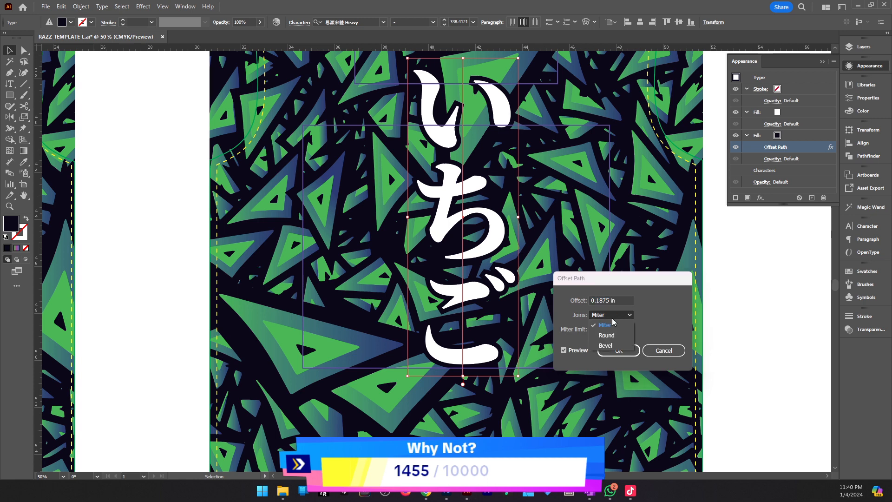
click(612, 335)
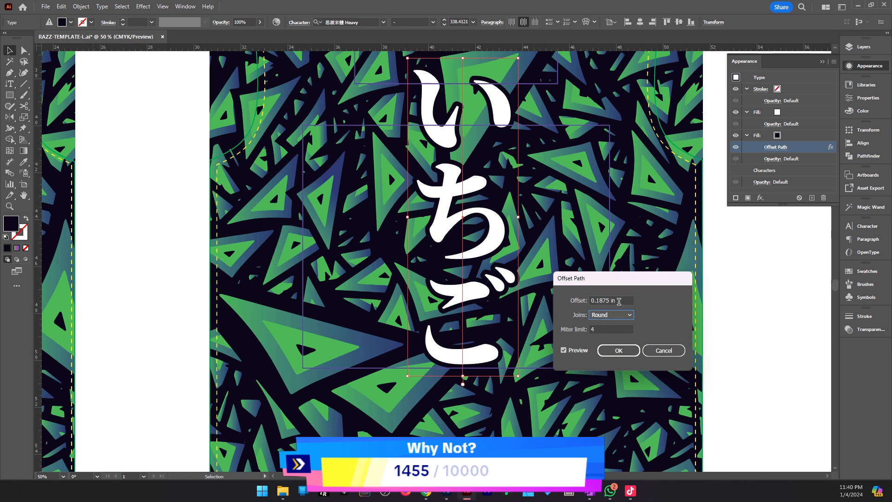
click(618, 302)
key(Up)
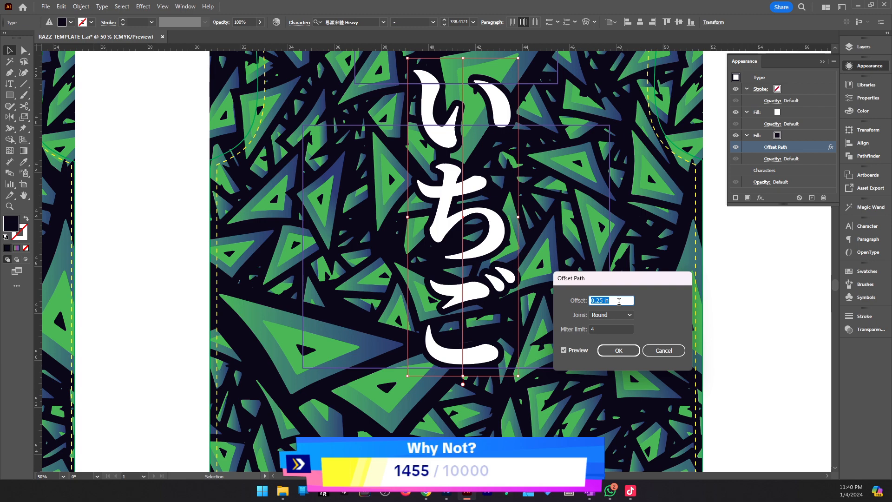
key(Return)
Examine the dark-outlined いちご lettering against the BACK panel's triangle pattern.
key(z)
alt+click(441, 249)
alt+click(441, 250)
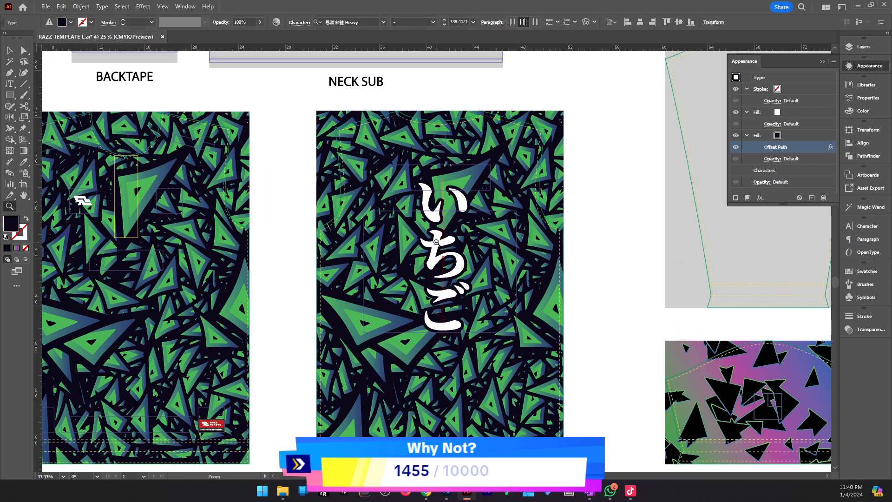
click(415, 280)
key(v)
drag(483, 266, 574, 290)
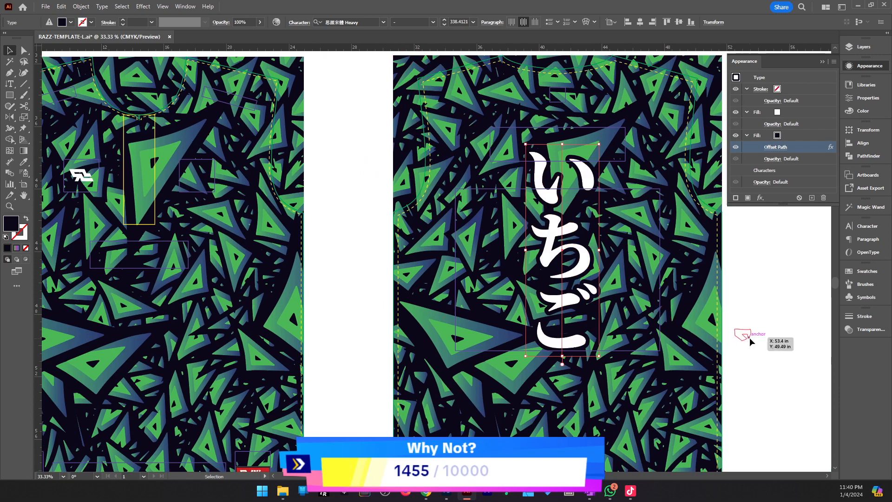
click(749, 339)
key(z)
alt+click(452, 297)
click(446, 283)
key(v)
click(492, 176)
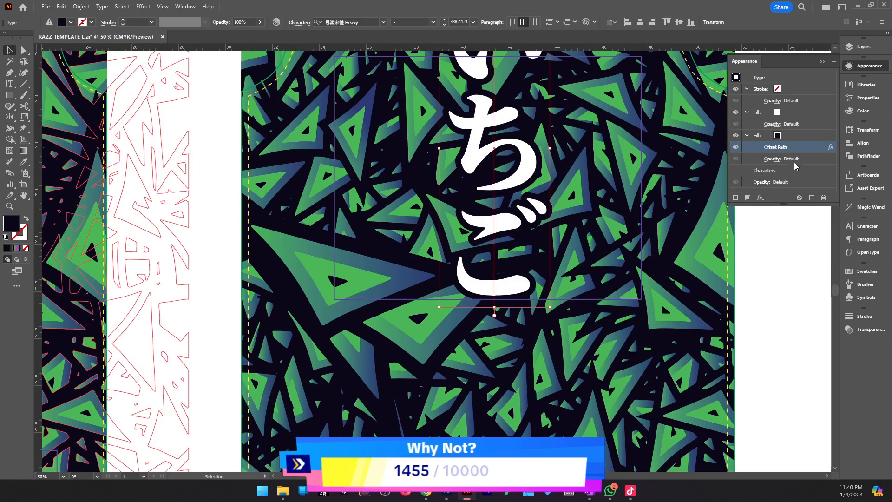
click(797, 113)
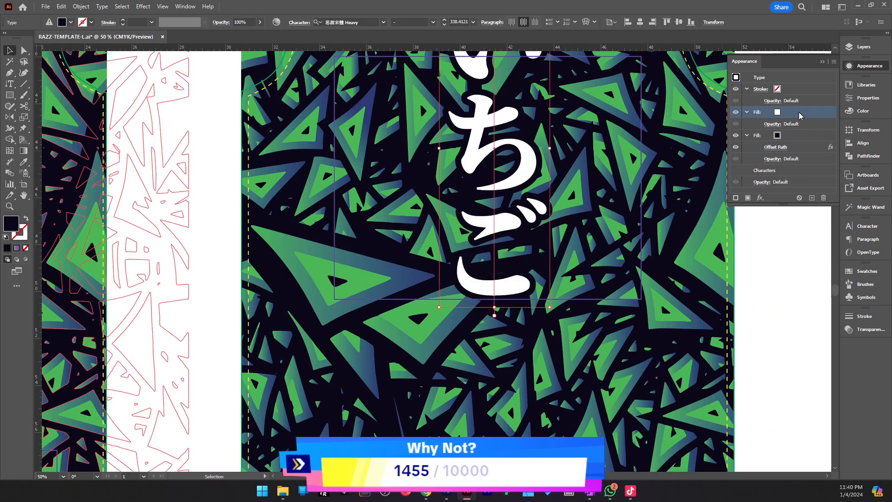
click(812, 198)
key(ctrl+z)
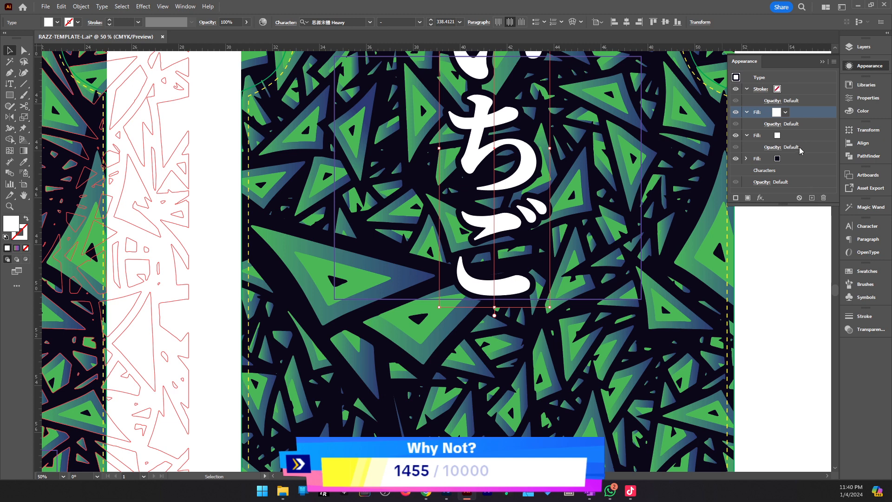
Duplicate the dark offset fill of the いちご text and color the lower copy white.
click(799, 137)
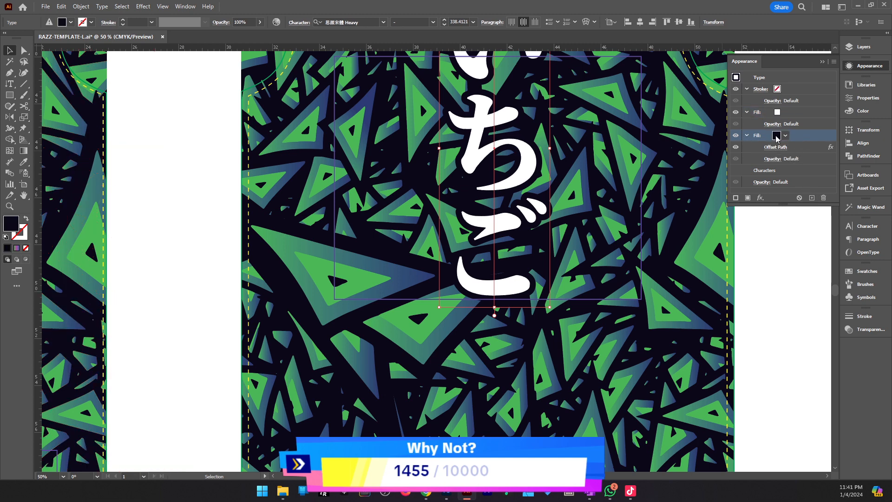
click(811, 198)
click(783, 167)
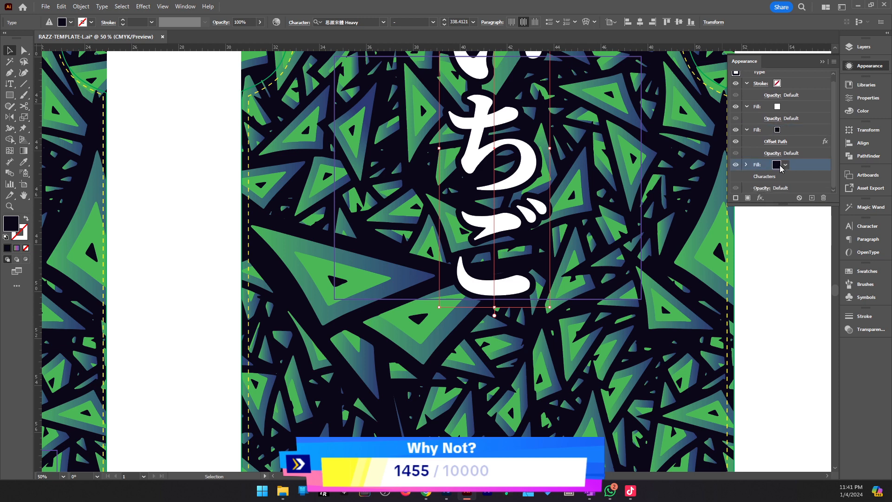
click(785, 165)
click(719, 183)
click(798, 179)
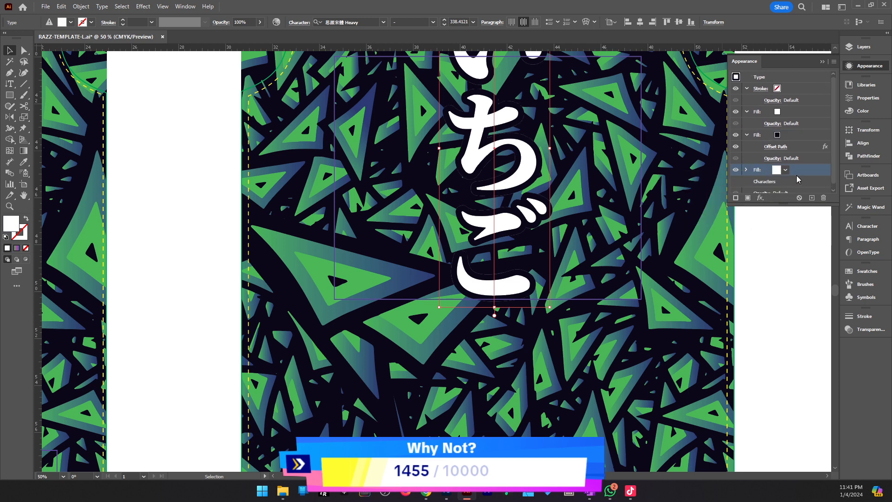
Set the Offset Path of the lower white fill to 0.375 in to form an outer outline.
scroll(785, 186, down, 1)
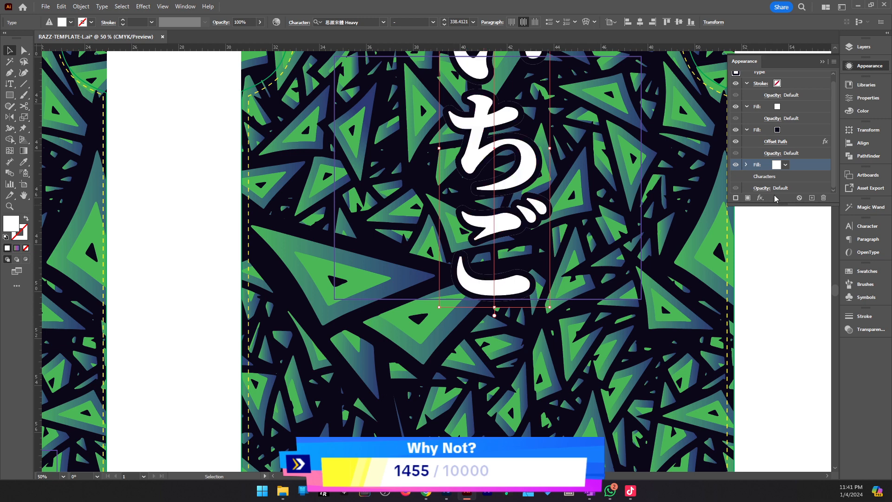
click(749, 165)
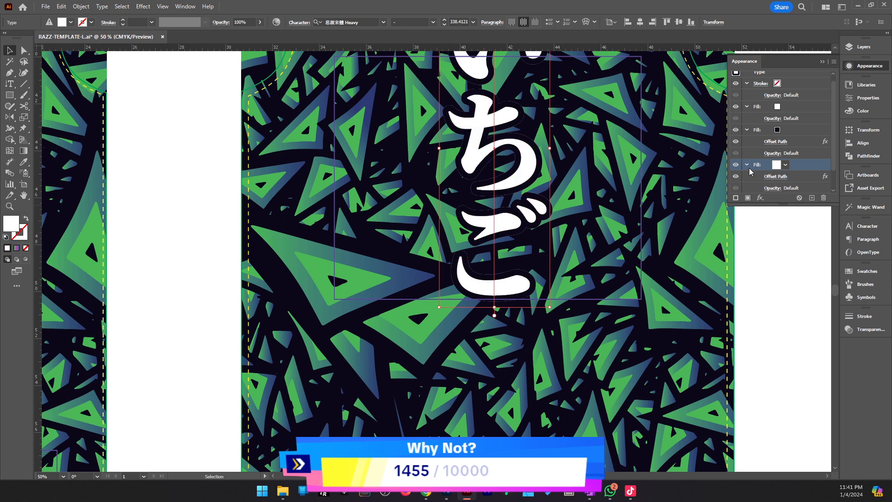
click(775, 176)
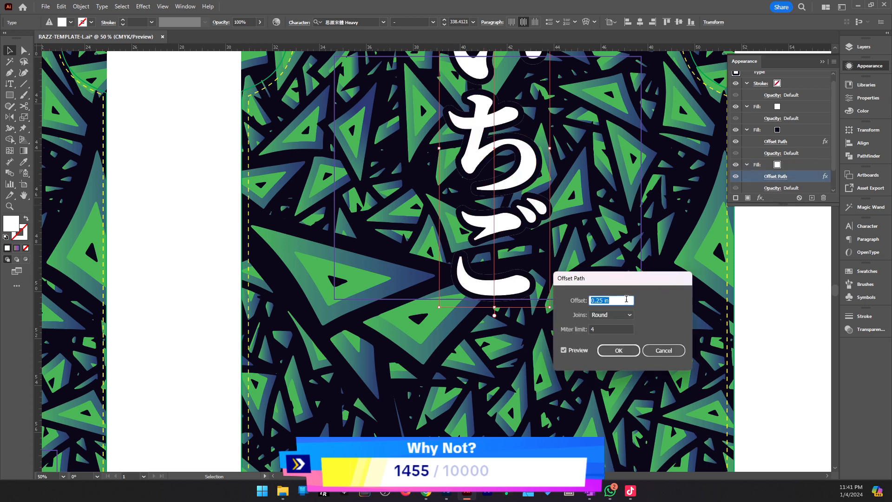
key(Up)
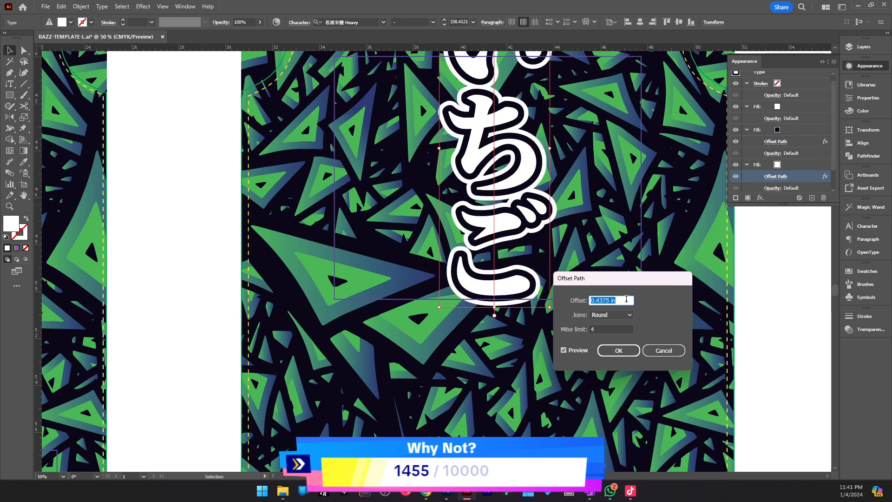
key(Up)
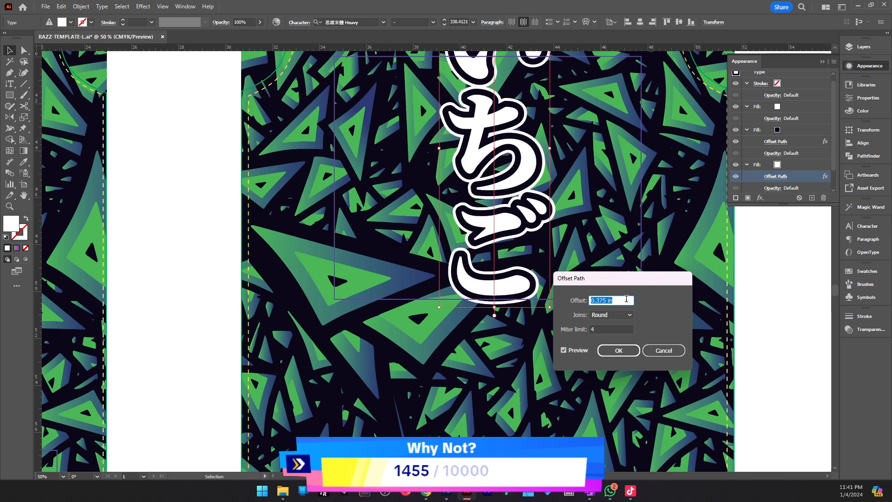
key(Return)
Inspect the double-outlined いちご lettering on the BACK panel at several zoom levels.
key(z)
alt+click(540, 271)
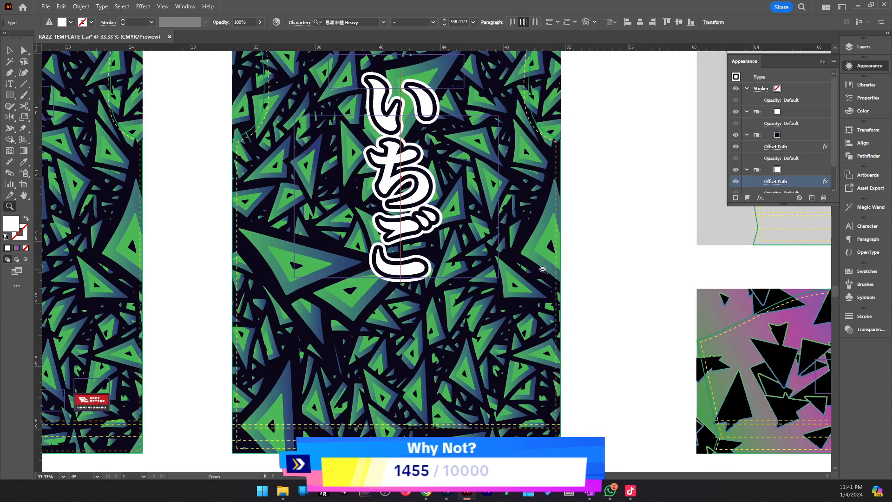
alt+click(365, 221)
drag(365, 211, 710, 301)
click(537, 275)
ctrl+click(807, 321)
alt+click(482, 322)
key(alt+v)
click(698, 293)
drag(416, 251, 529, 268)
key(v)
click(567, 276)
key(z)
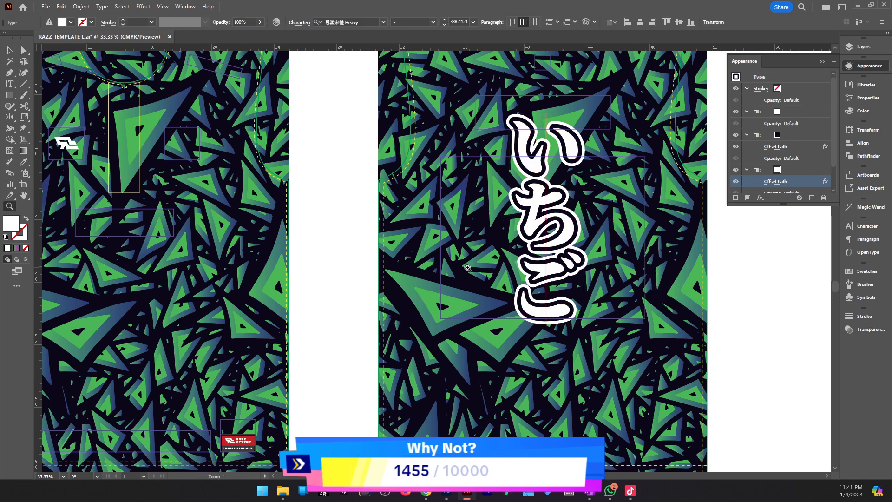
Study the brush-style characters in the black and red Japanese reference image up close.
alt+click(335, 234)
alt+click(358, 234)
drag(263, 248, 513, 253)
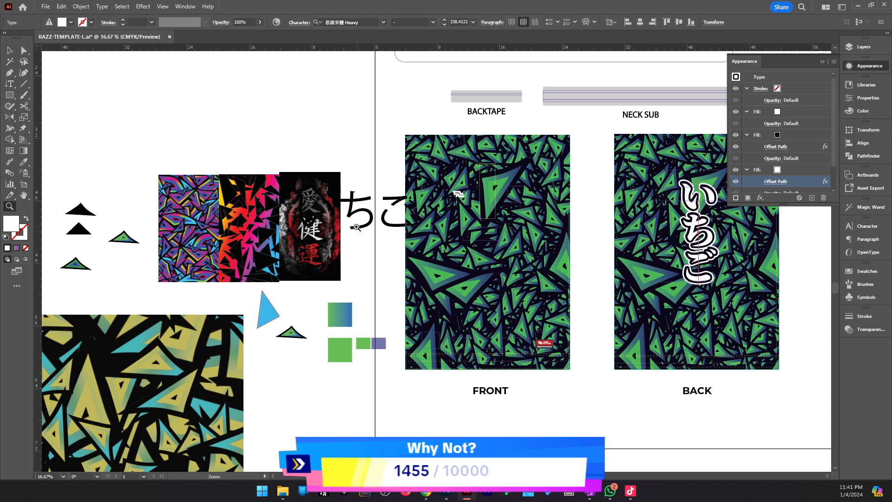
drag(334, 234, 576, 233)
drag(231, 281, 338, 322)
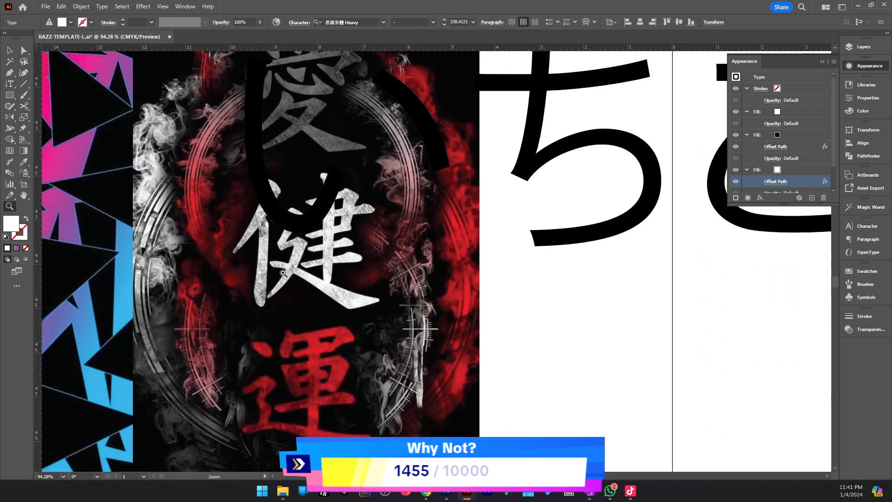
Switch to Chrome, open Freepik in a new tab, and search for "grainy" with the license filter set to Free.
mouse_move(411, 275)
mouse_down()
mouse_move(420, 275)
mouse_move(411, 275)
mouse_up()
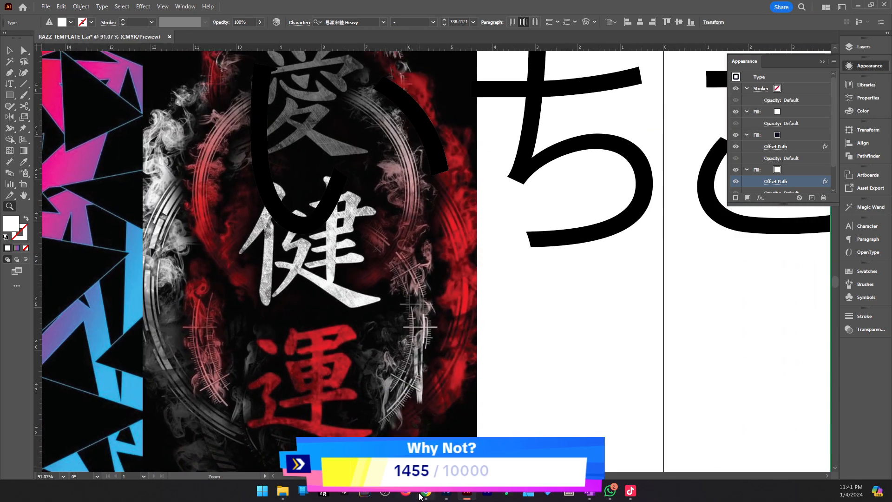
click(421, 493)
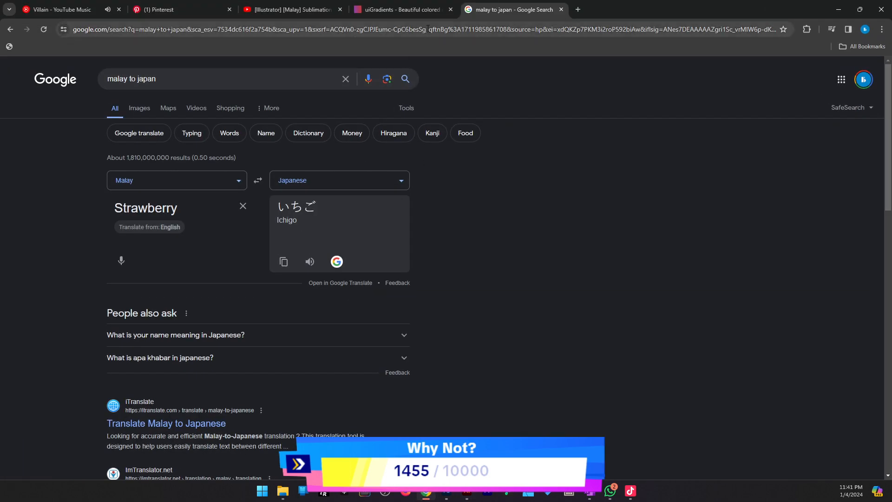
click(577, 11)
text(fre)
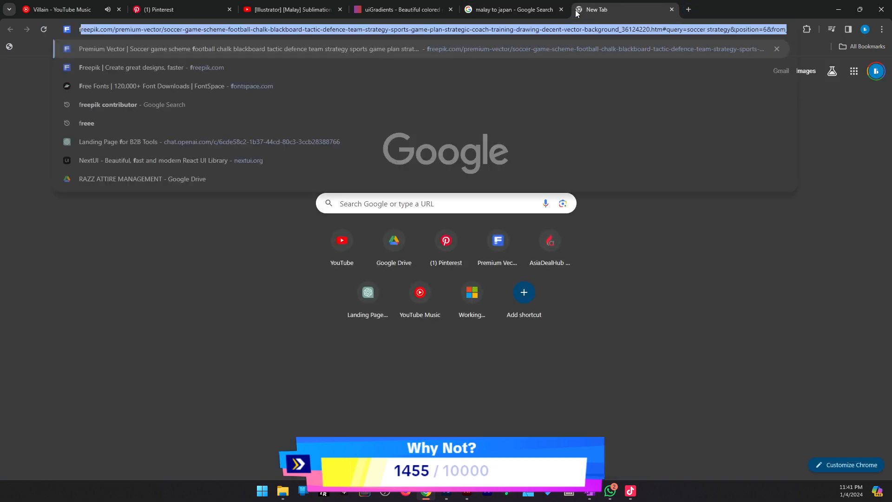
key(Return)
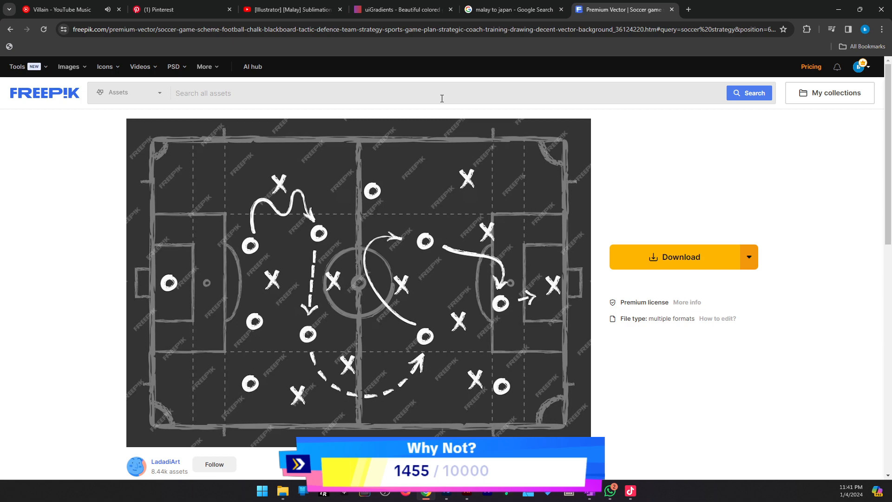
click(441, 98)
text(grainy)
key(Return)
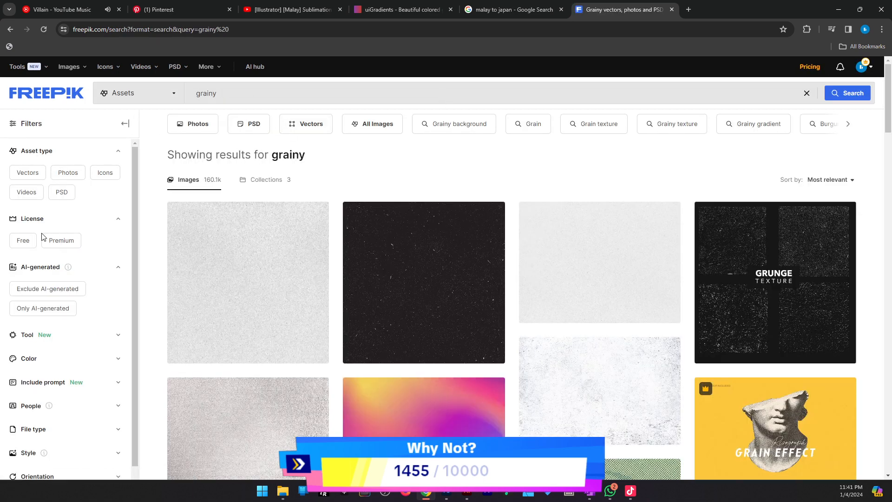
click(30, 240)
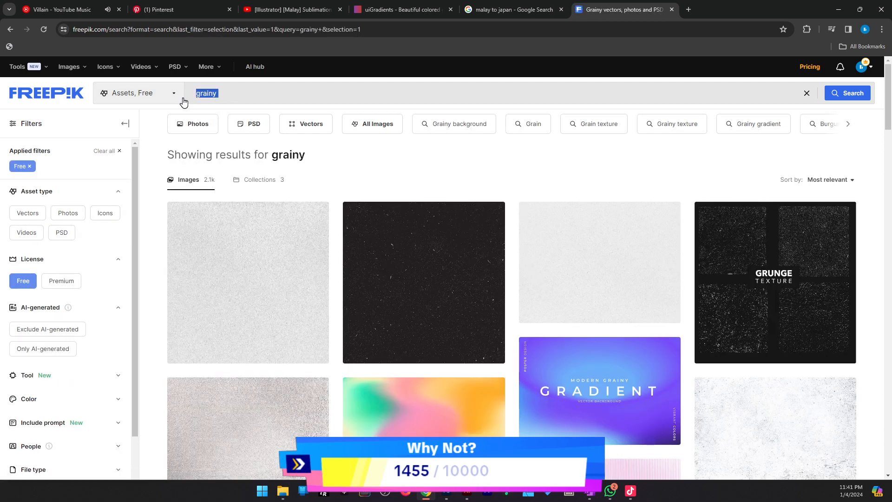
Search the free Freepik assets for "scratches" instead.
click(184, 102)
text(s)
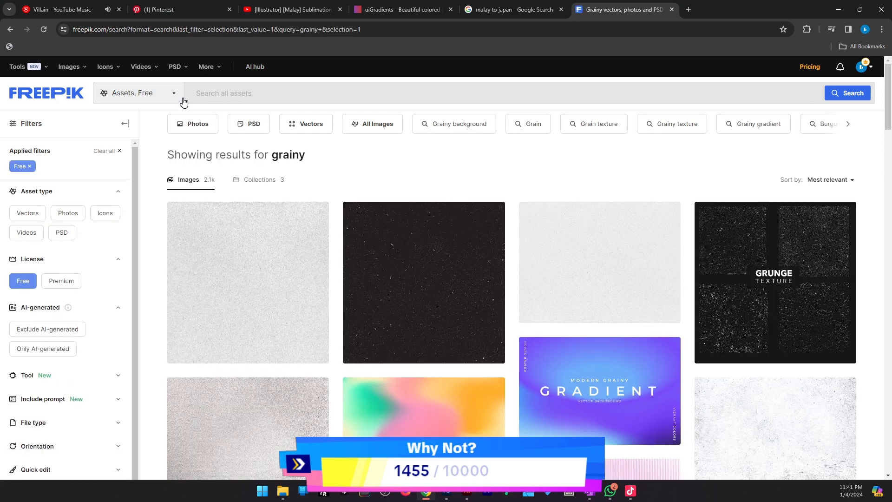
text(cratches)
key(Return)
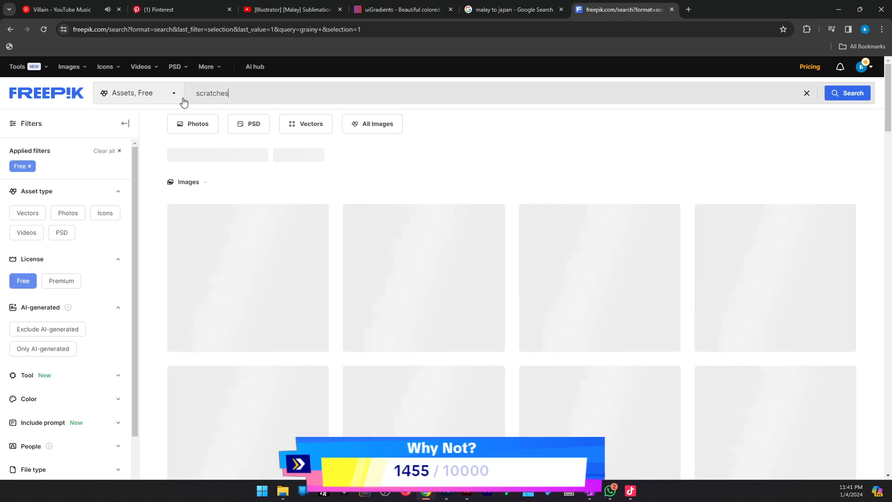
Find the "Grunge style cracked texture background" vector among the scratches results and download it.
scroll(604, 255, down, 3)
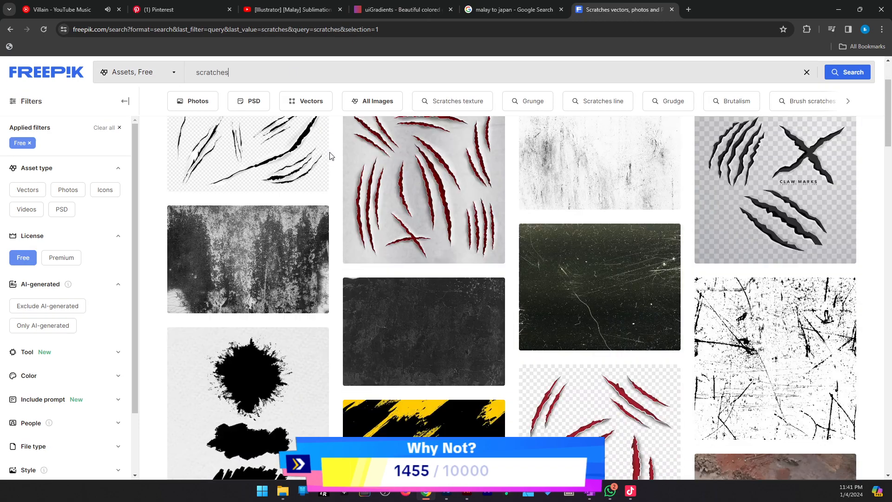
scroll(446, 241, down, 5)
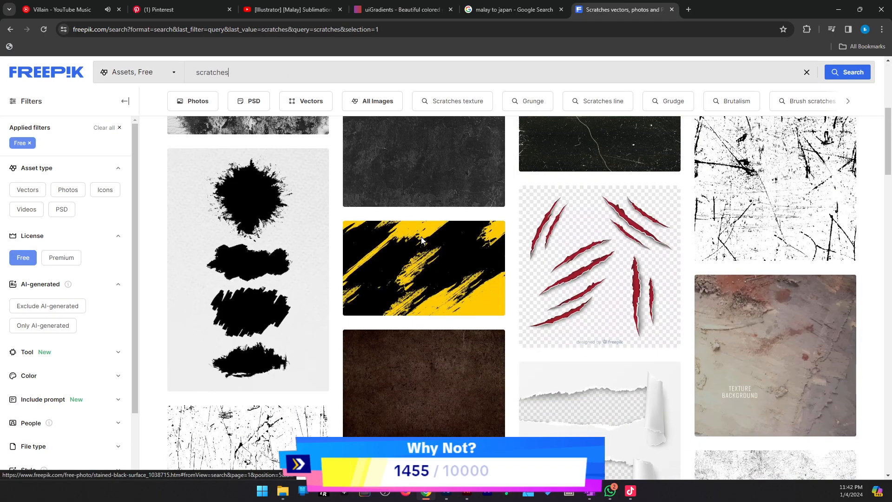
scroll(490, 254, up, 2)
scroll(511, 251, up, 2)
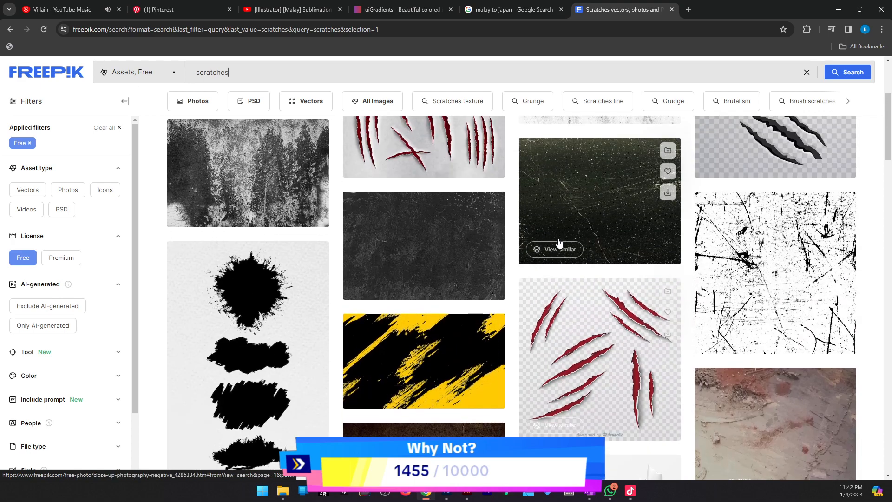
scroll(603, 224, down, 4)
scroll(606, 230, down, 2)
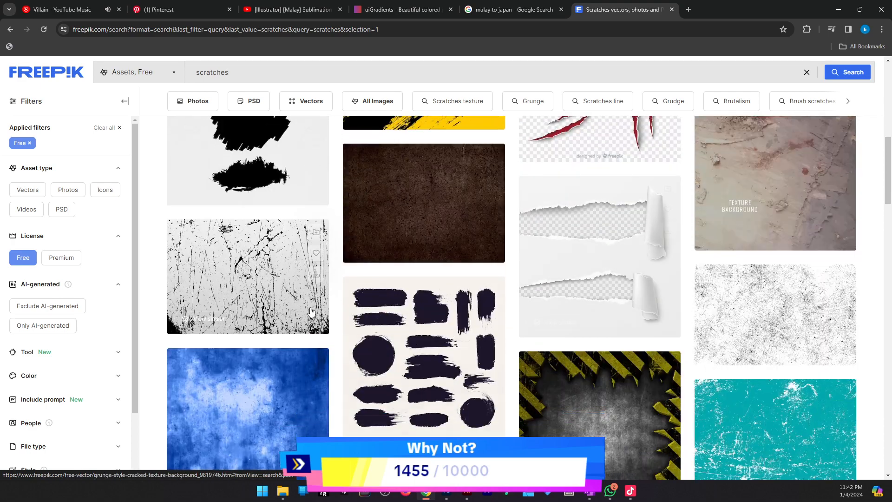
click(281, 295)
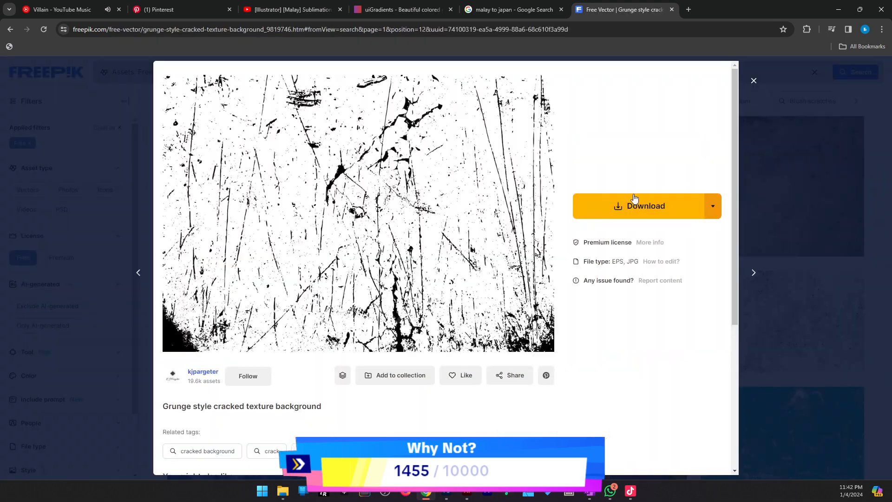
click(623, 208)
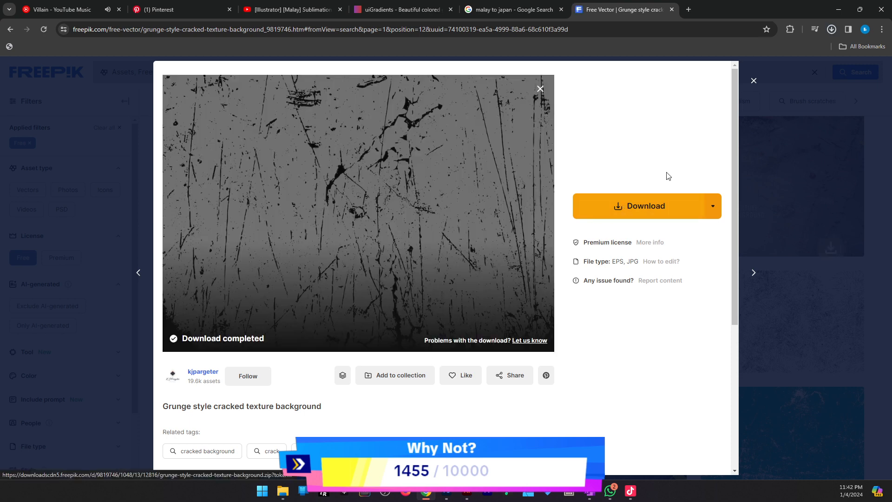
Open the downloaded grunge texture EPS in Illustrator, retaining the 9-slice scaling option for symbols.
click(832, 30)
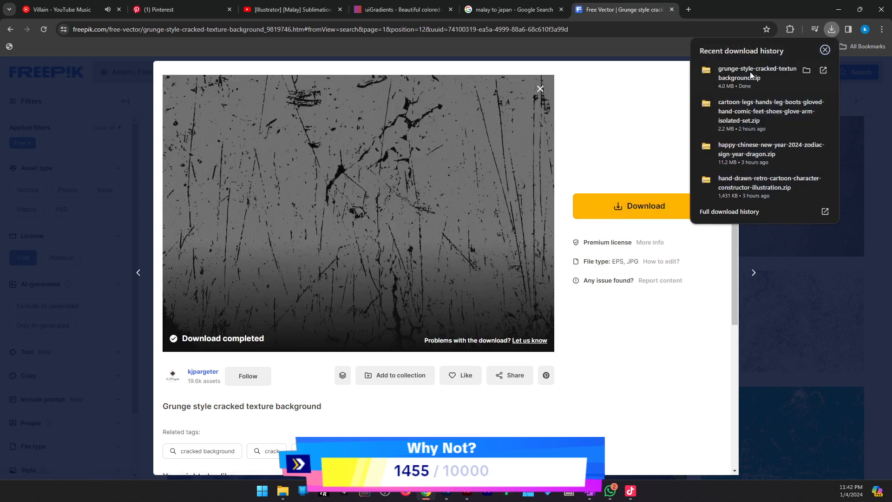
click(750, 74)
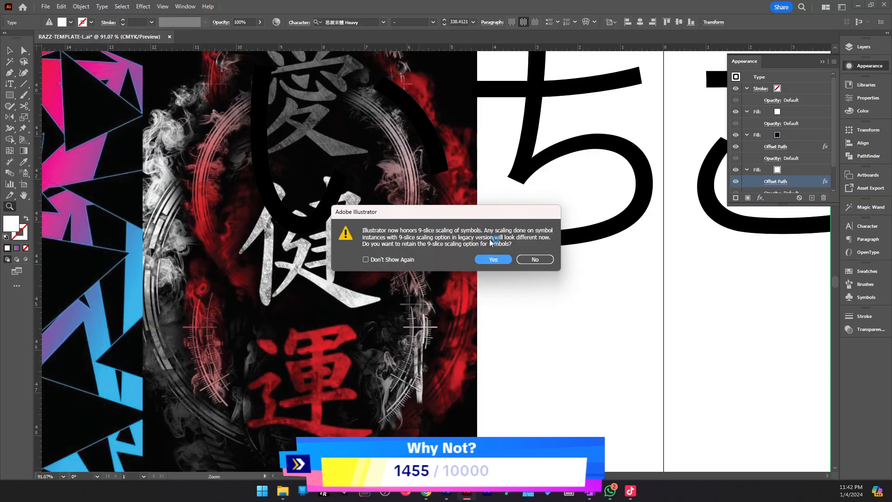
click(501, 262)
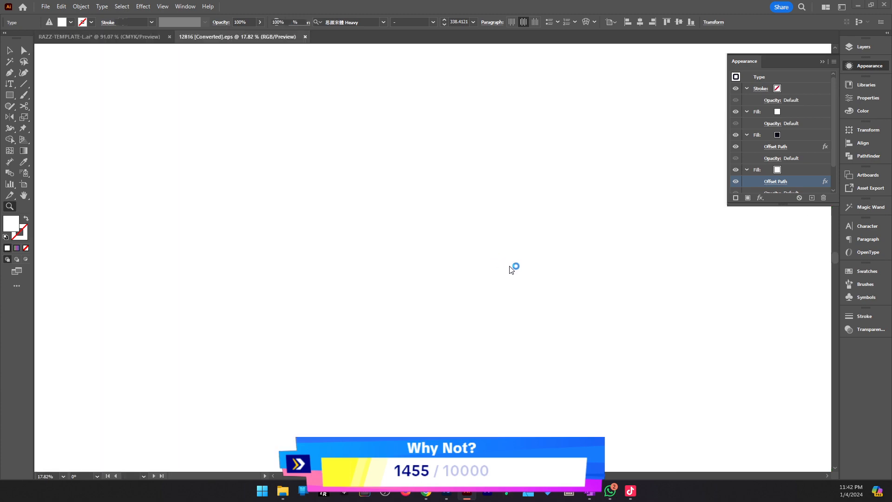
Copy the cracked texture group into RAZZ-TEMPLATE-L.ai and place it over the BACK panel.
mouse_move(425, 231)
mouse_down()
mouse_move(450, 250)
mouse_move(425, 232)
mouse_up()
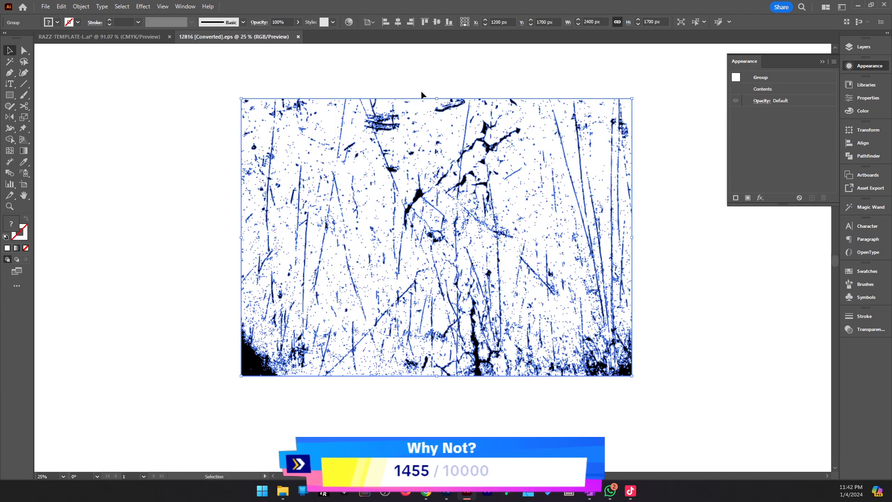
click(134, 37)
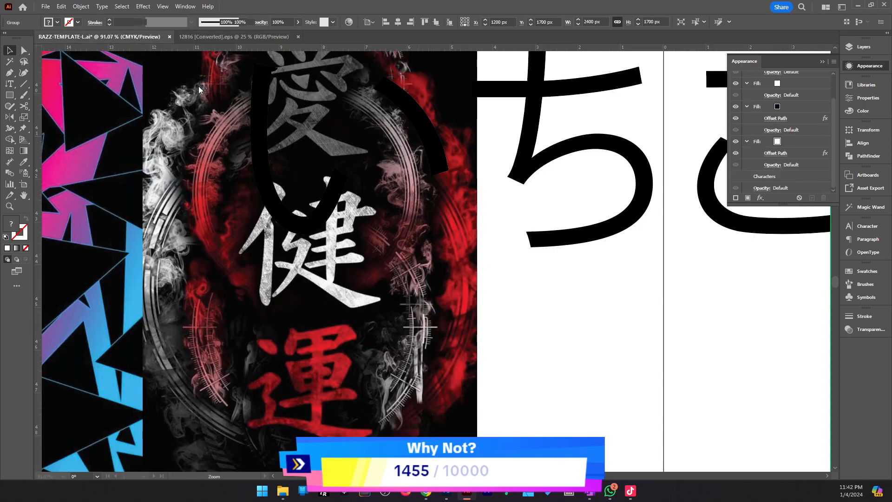
drag(249, 254, 177, 246)
key(z)
alt+click(423, 234)
alt+click(424, 234)
alt+click(423, 234)
alt+click(423, 234)
drag(661, 314, 243, 244)
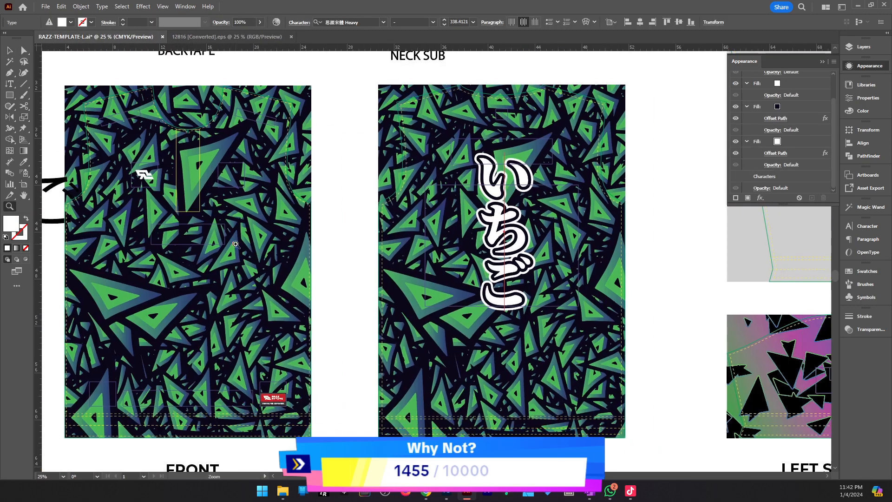
key(v)
click(675, 269)
key(ctrl+v)
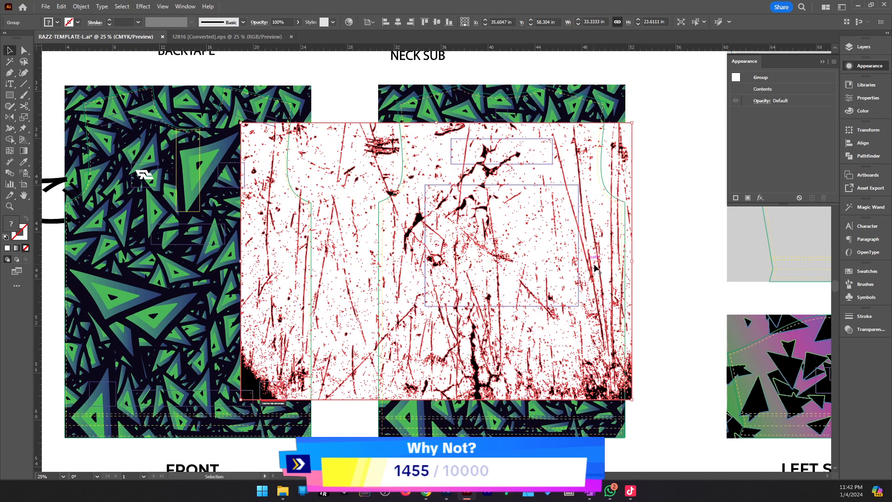
drag(606, 275, 655, 283)
Examine the black scratches and white background of the pasted texture over the BACK panel up close.
key(z)
click(469, 258)
drag(635, 170, 576, 199)
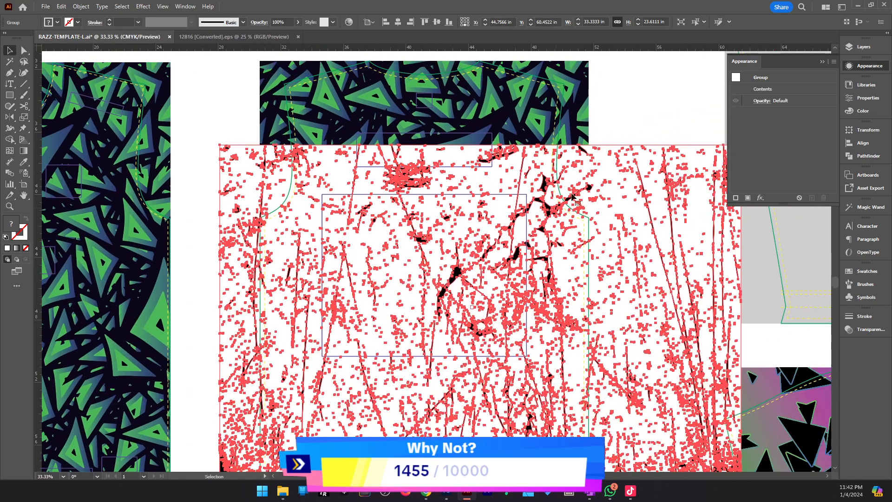
key(v)
click(652, 125)
key(z)
click(503, 228)
drag(488, 262, 524, 266)
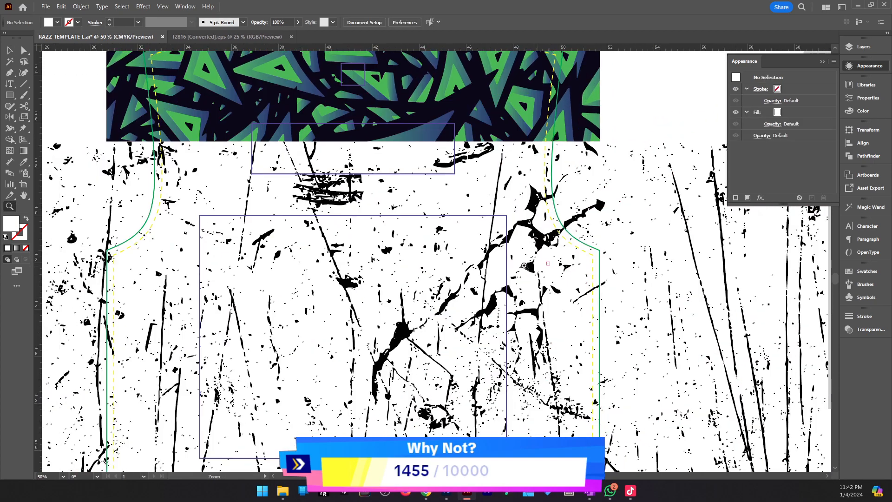
click(490, 258)
alt+click(389, 252)
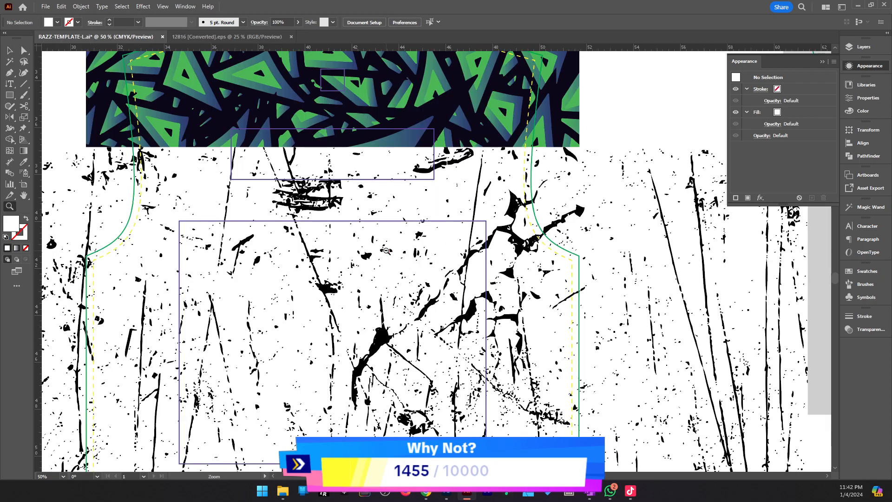
alt+click(390, 251)
alt+click(390, 252)
click(410, 304)
click(474, 275)
Isolate the texture group, delete its white background so only the black scratches remain, and exit isolation.
key(v)
double_click(429, 287)
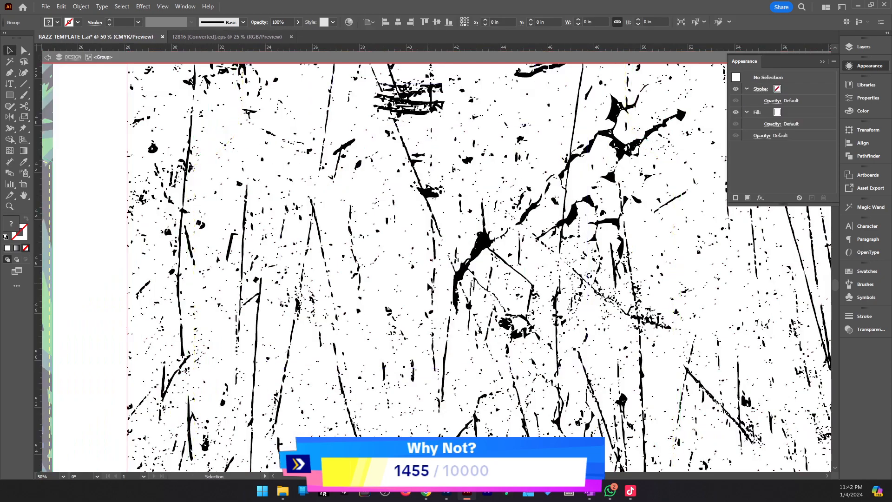
click(423, 283)
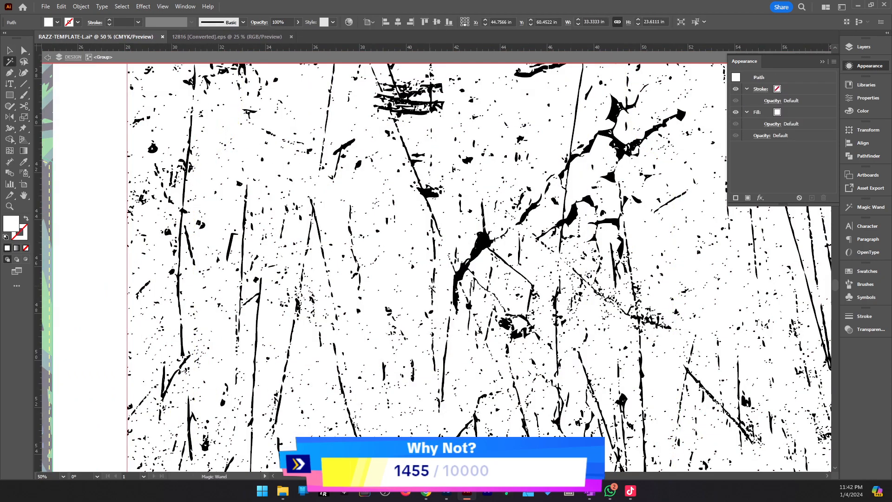
scroll(437, 284, up, 1)
key(Delete)
click(468, 273)
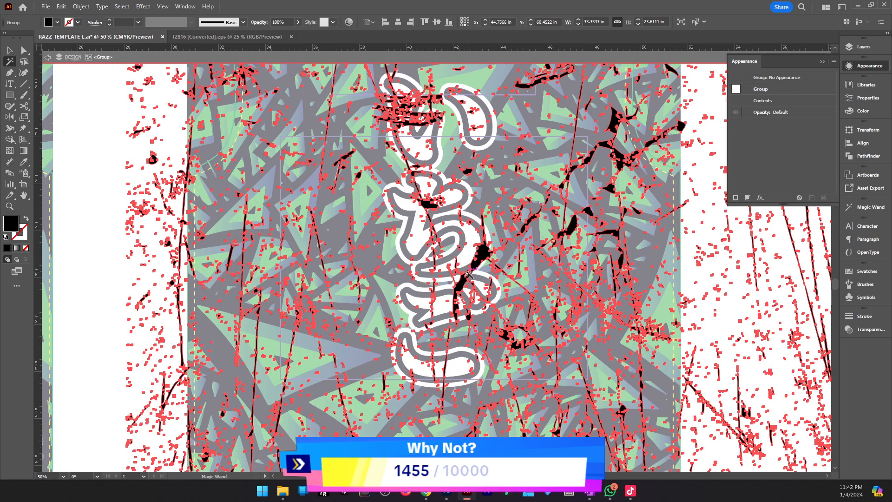
key(v)
drag(218, 269, 345, 274)
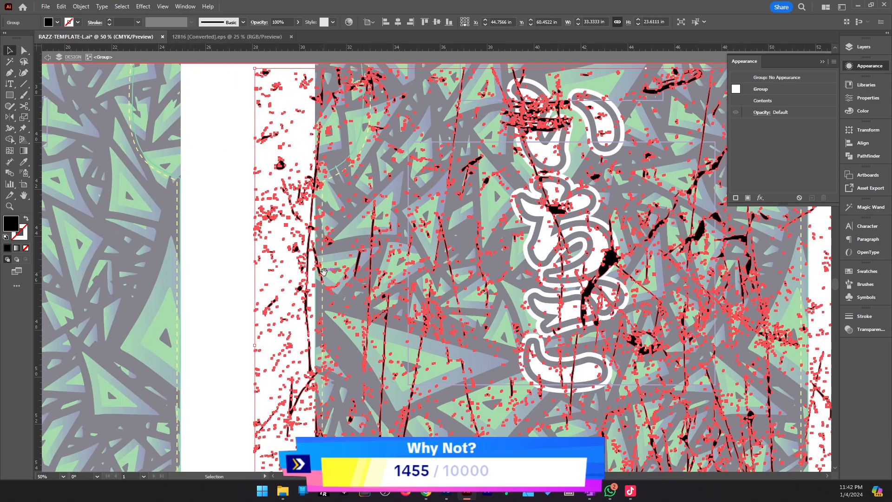
double_click(232, 253)
Rotate the scratch texture 90 degrees clockwise and scale it to about 15.75 by 22.23 in over the いちご lettering.
key(z)
alt+click(455, 273)
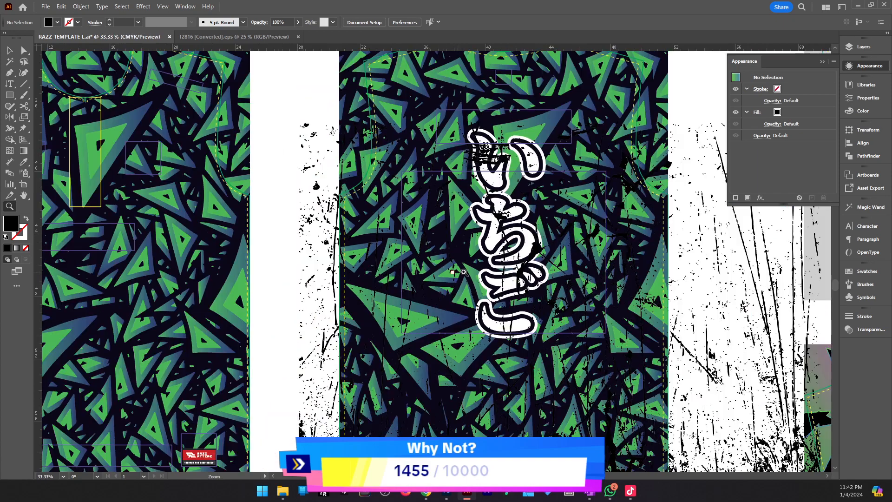
ctrl+click(487, 277)
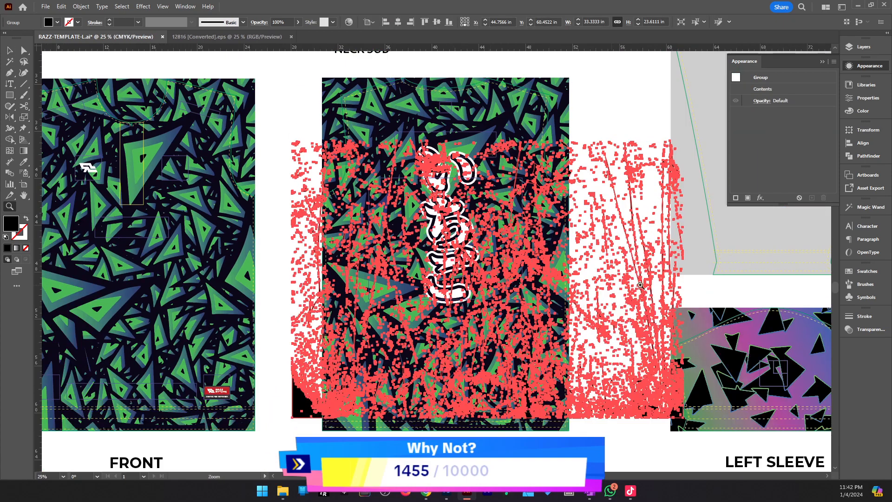
key(v)
drag(681, 278, 618, 279)
drag(603, 319, 568, 333)
drag(541, 295, 497, 258)
key(z)
click(456, 239)
click(457, 239)
key(v)
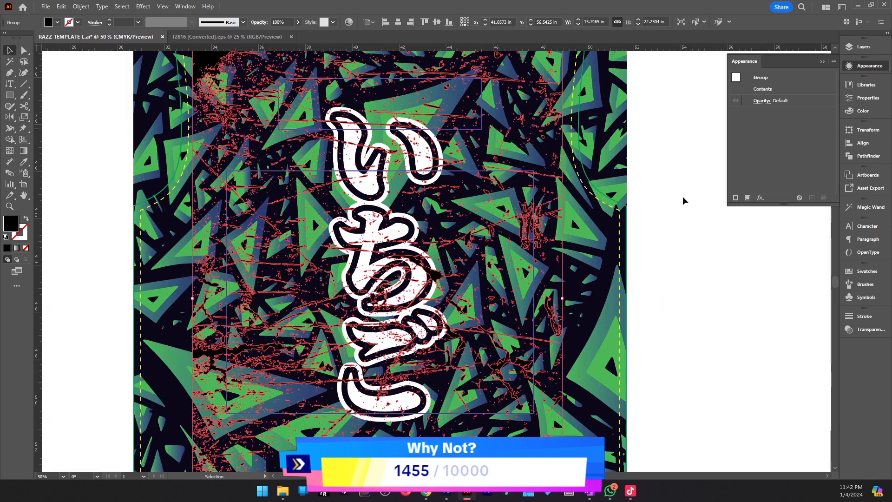
Move the scratch texture beside the lettering, toward the BACK panel's right edge, and bring the いちご text to the front.
click(647, 272)
drag(467, 240, 745, 258)
click(373, 265)
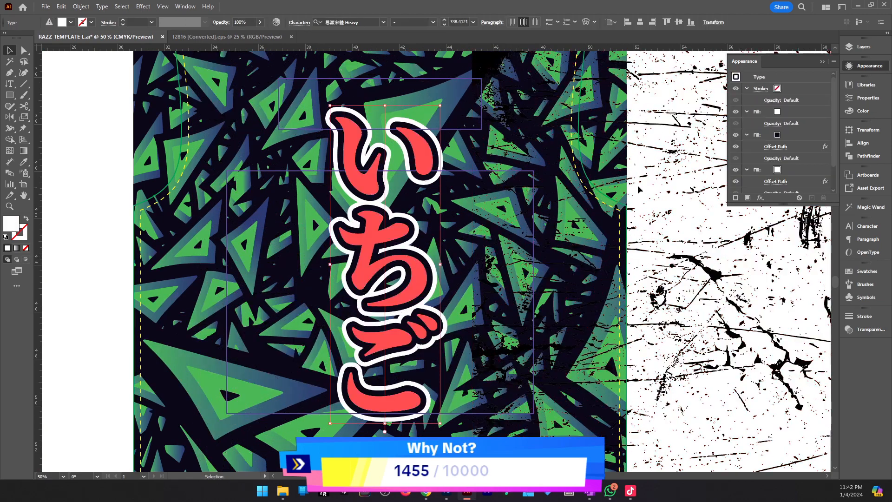
key(ctrl+shift+])
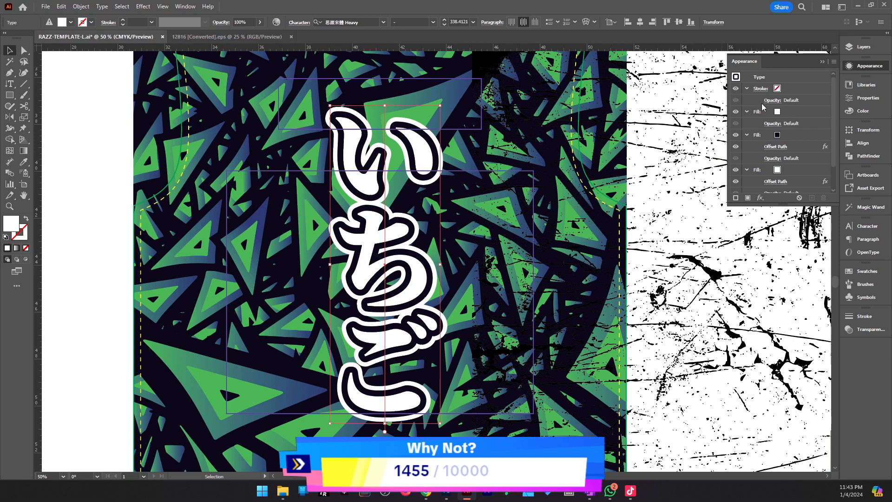
Duplicate the outlined いちご lettering into the empty area left of the FRONT panel, then reselect the BACK panel's lettering.
click(801, 115)
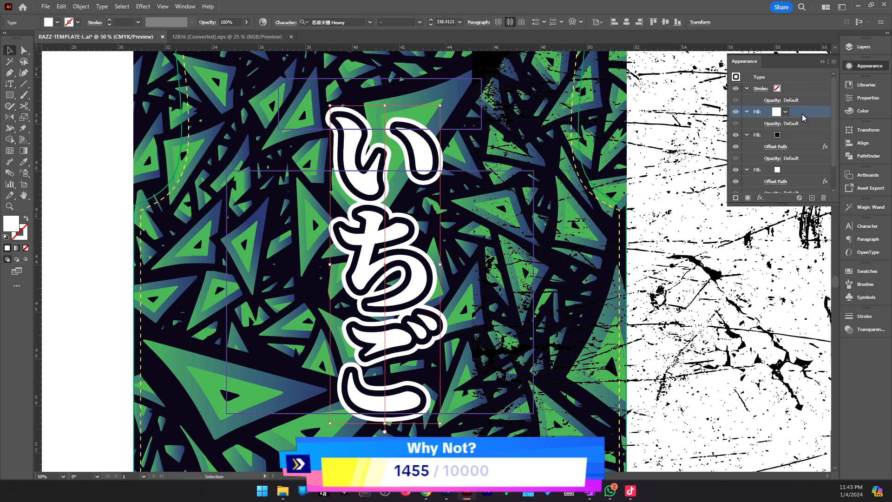
key(z)
alt+click(317, 209)
alt+click(316, 209)
key(v)
alt+drag(556, 310, 66, 130)
click(559, 305)
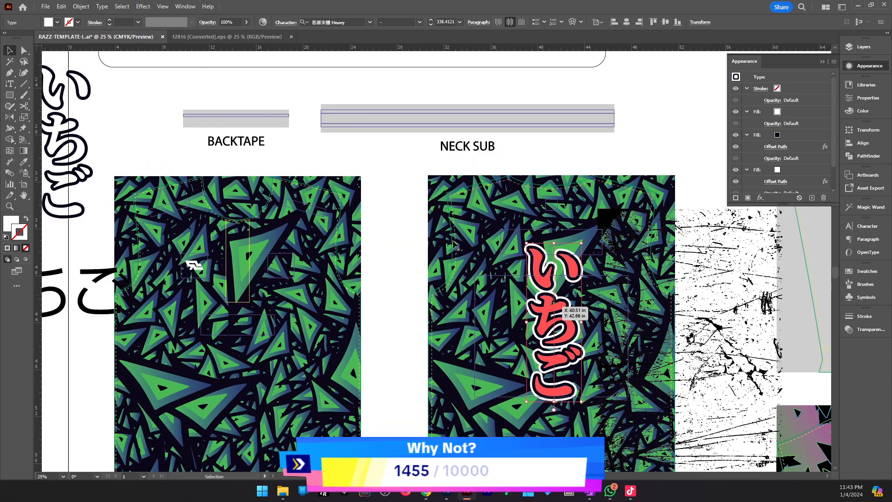
Expand the appearance of the BACK panel's いちご lettering, expand the resulting group into plain shapes, and deselect it.
click(82, 7)
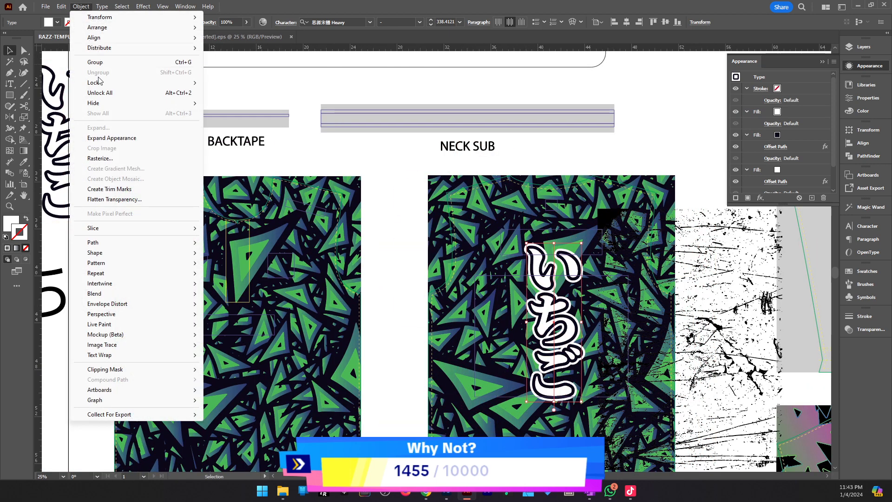
click(148, 138)
click(82, 7)
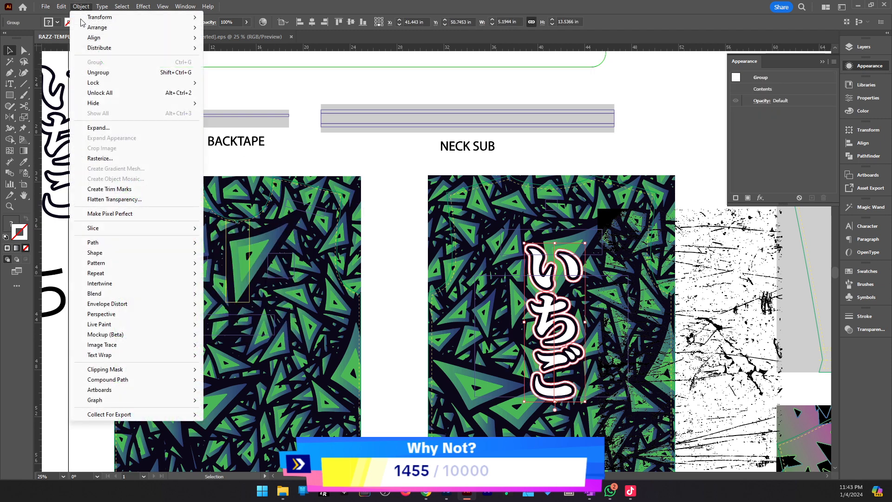
click(140, 129)
click(422, 297)
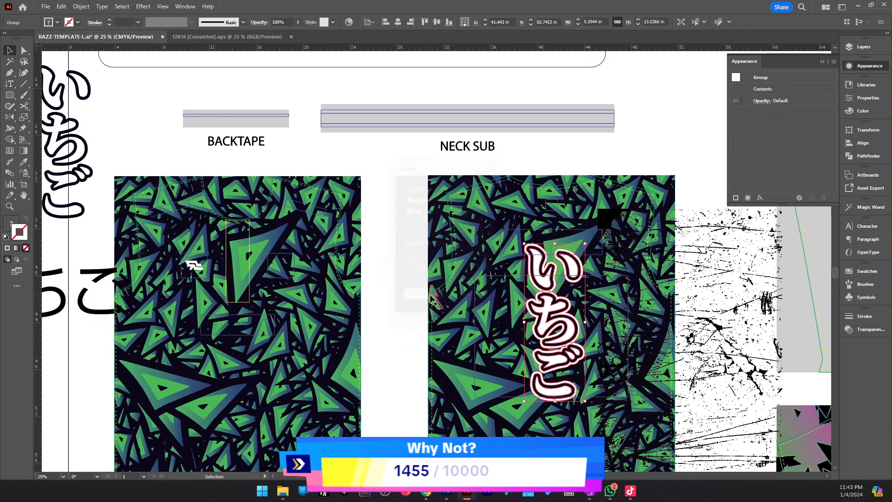
click(677, 179)
Move the scratch texture left so its edge overlaps the right side of the いちご lettering.
key(z)
click(585, 297)
click(388, 311)
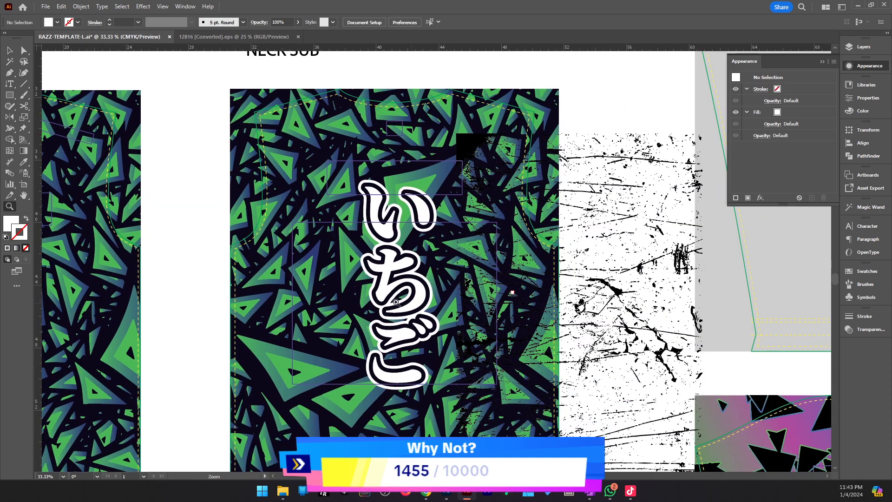
key(v)
drag(741, 309, 674, 309)
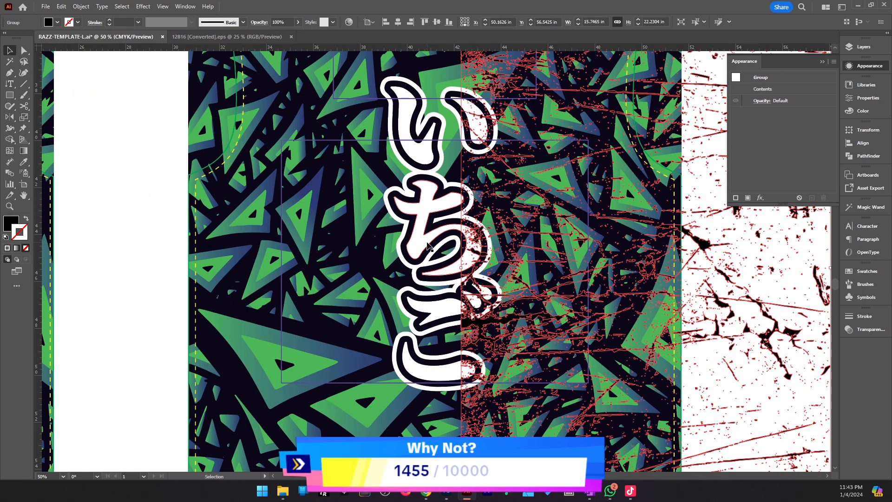
Isolate the いちご lettering group to inspect its white inner letters, and exit isolation.
click(427, 246)
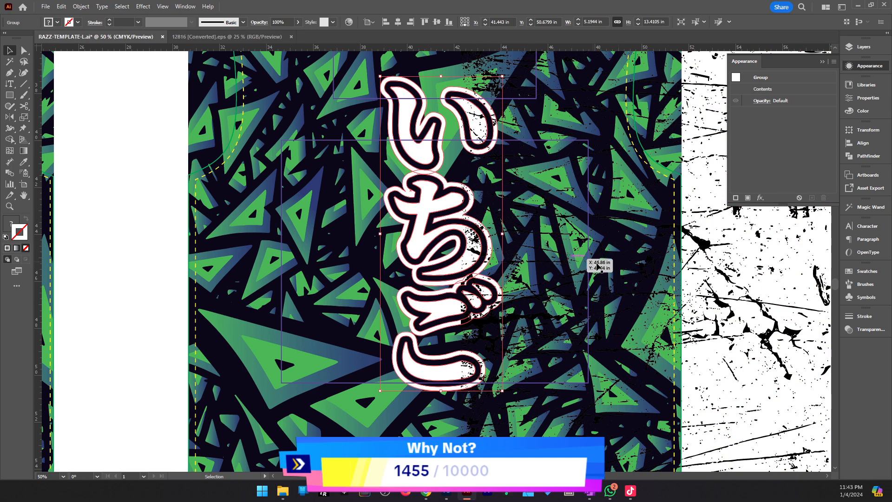
double_click(427, 230)
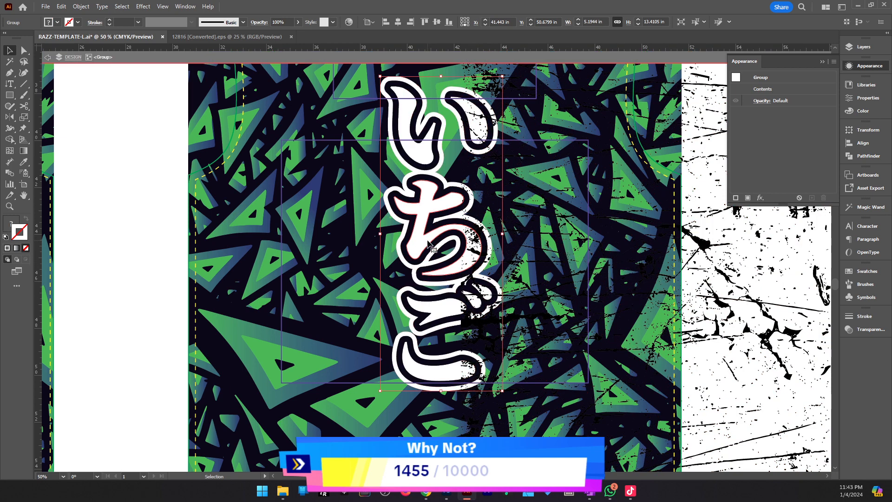
key(a)
click(448, 240)
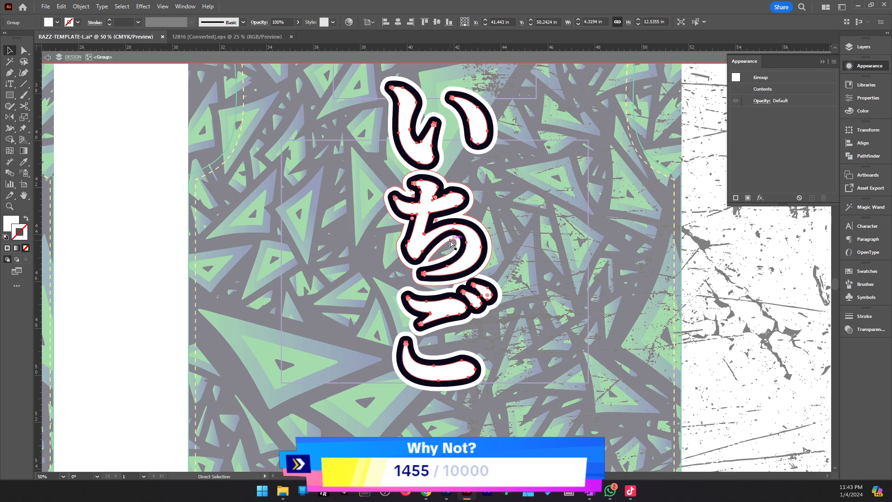
double_click(146, 255)
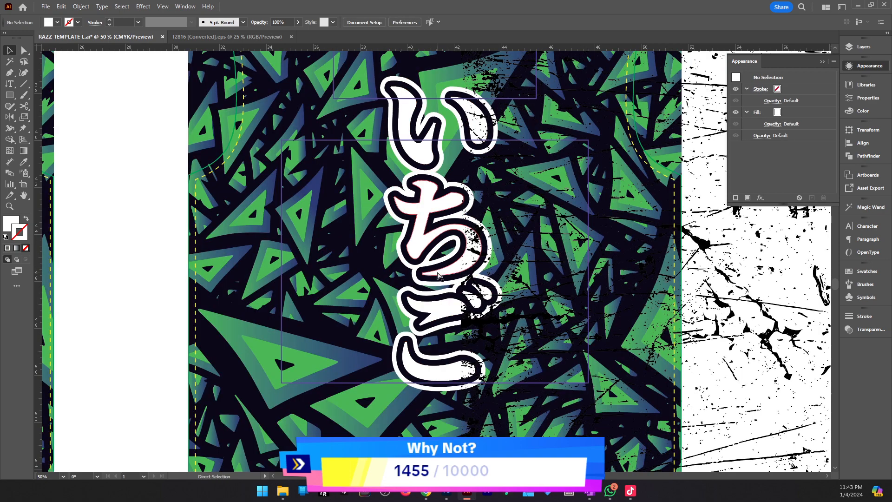
Isolate the lettering group again, try moving its white inner letters right off the black outline, and undo their trial deletion.
key(v)
click(426, 243)
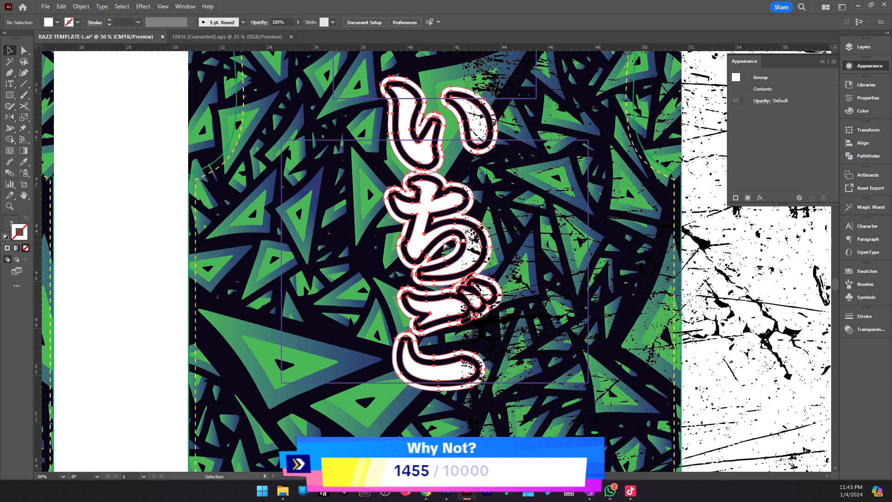
double_click(426, 243)
key(a)
click(453, 244)
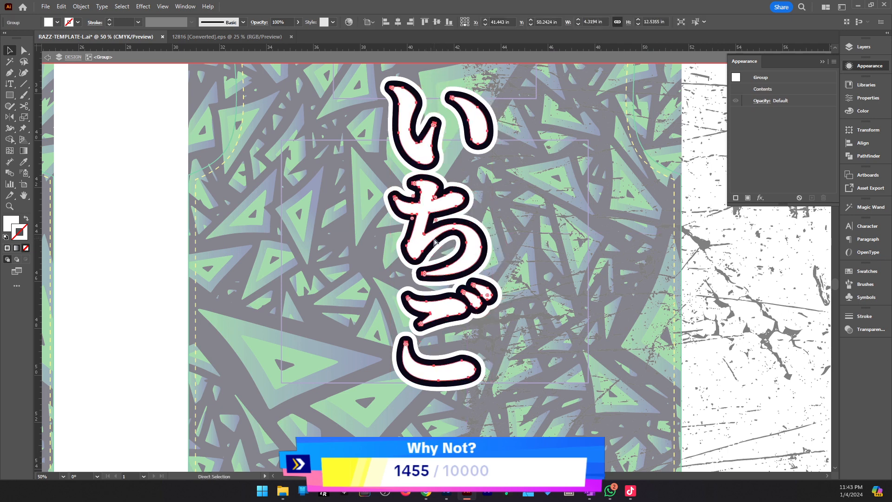
drag(435, 241, 461, 237)
key(v)
key(Delete)
key(ctrl+z)
Examine the displaced white inner letters against the outline layers and check their fill color.
key(z)
click(473, 261)
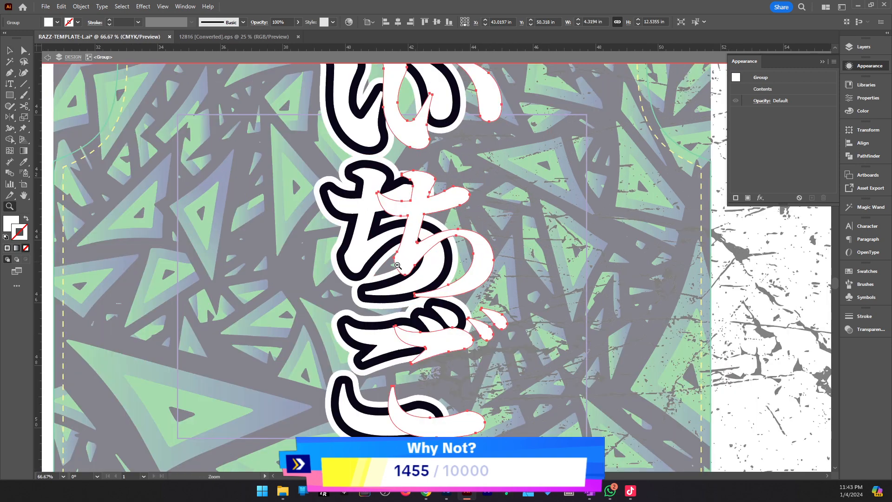
alt+click(401, 266)
alt+click(458, 283)
drag(328, 238, 388, 266)
click(387, 266)
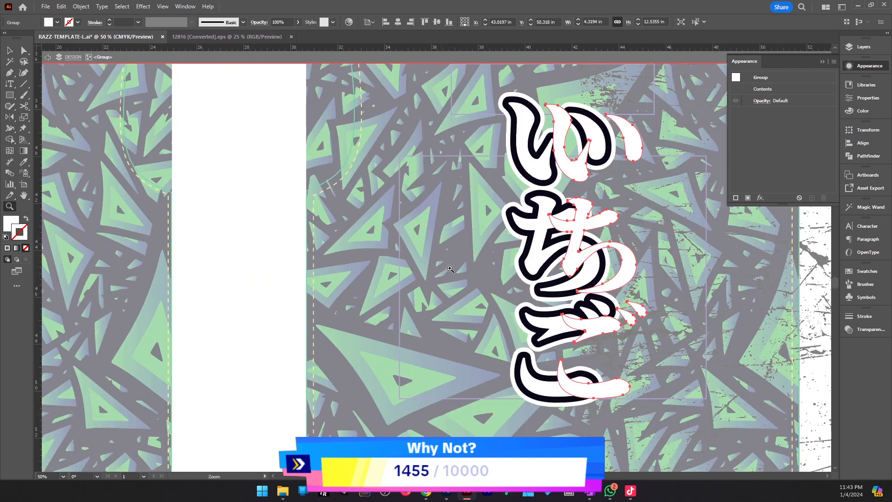
scroll(517, 300, down, 1)
scroll(680, 336, right, 3)
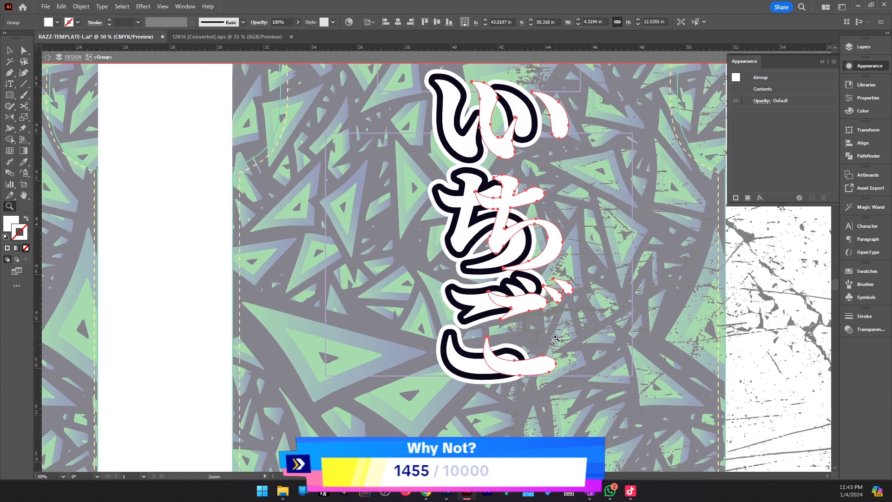
scroll(526, 316, up, 1)
drag(539, 326, 511, 334)
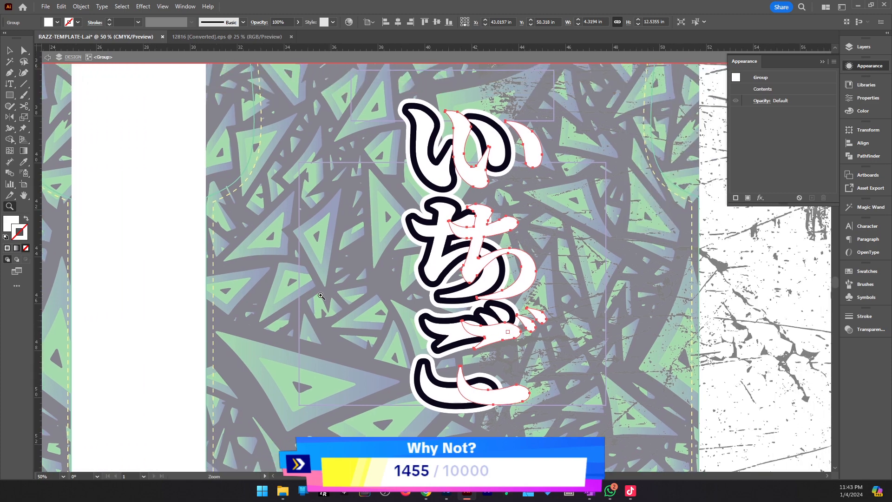
double_click(10, 222)
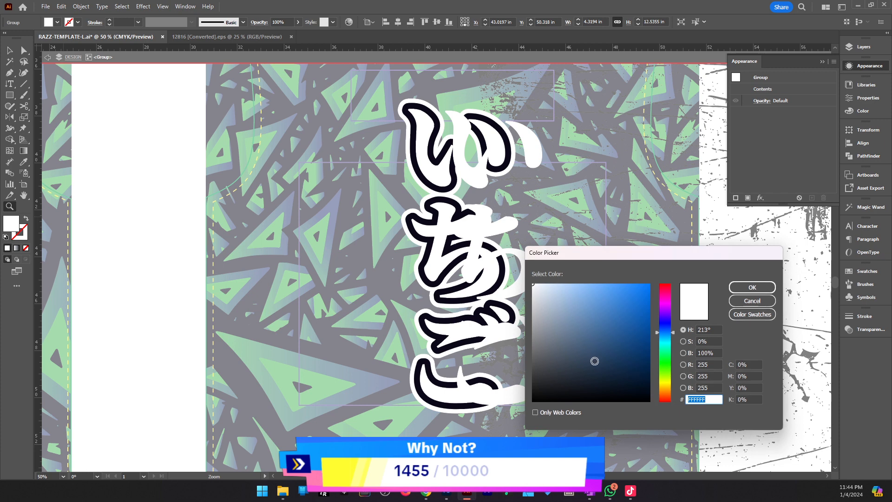
click(752, 287)
Undo the moves of the white inner letters and exit the lettering group's isolation.
key(v)
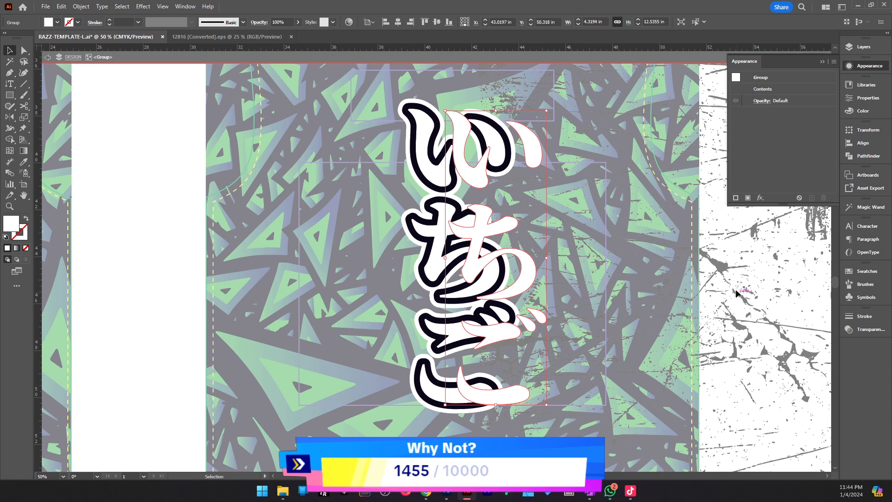
drag(525, 275, 510, 272)
key(ctrl+z)
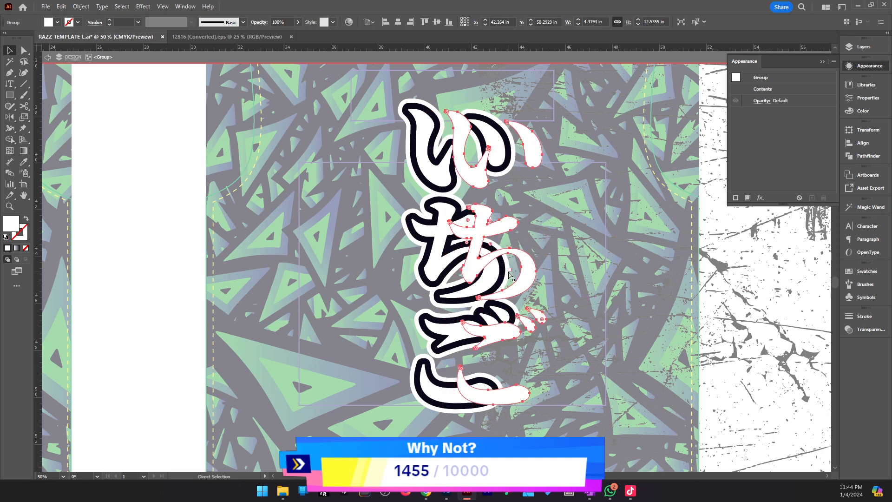
double_click(544, 281)
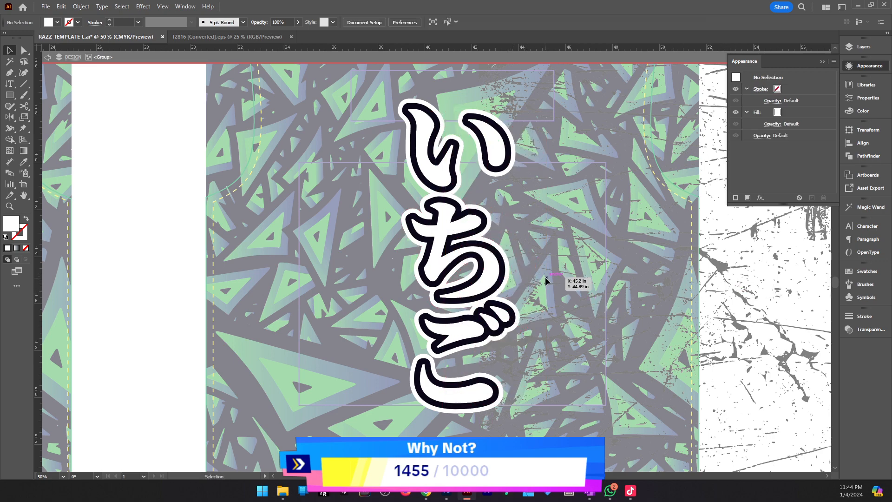
Duplicate the scratch texture to the right, partly overlapping the original.
click(450, 218)
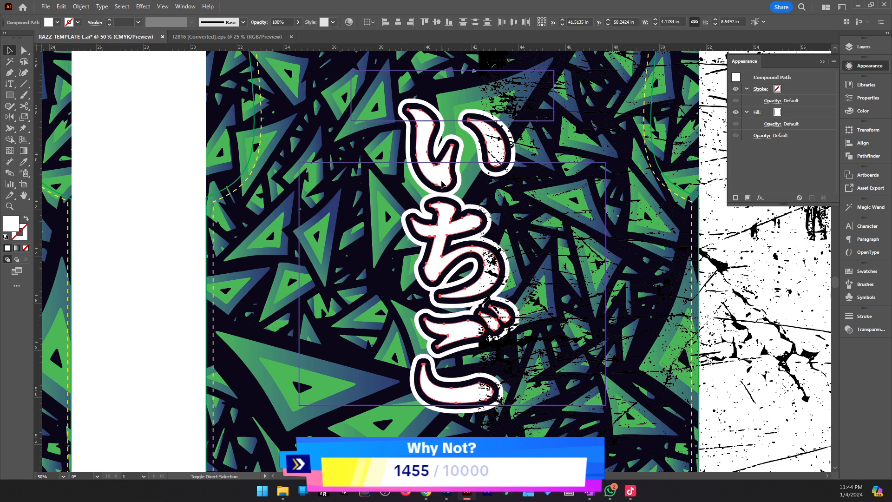
click(435, 170)
drag(530, 159, 585, 166)
key(z)
alt+click(429, 247)
key(v)
click(462, 268)
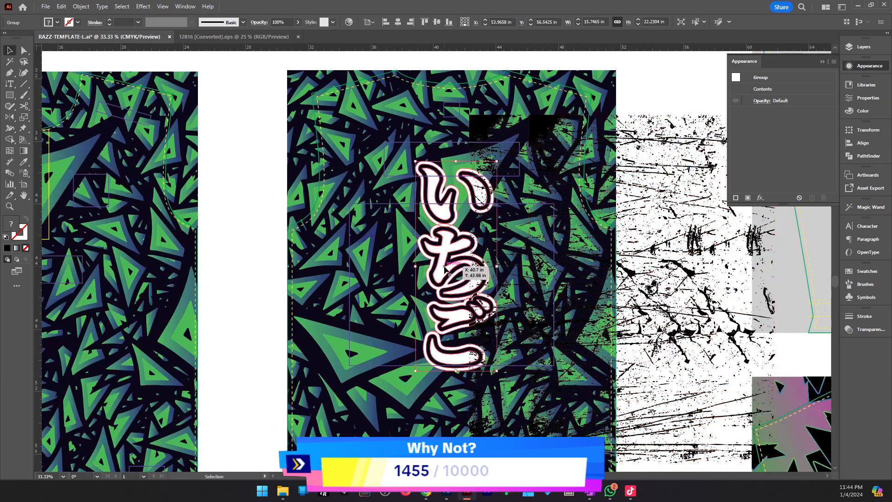
drag(449, 269, 417, 269)
key(ctrl+z)
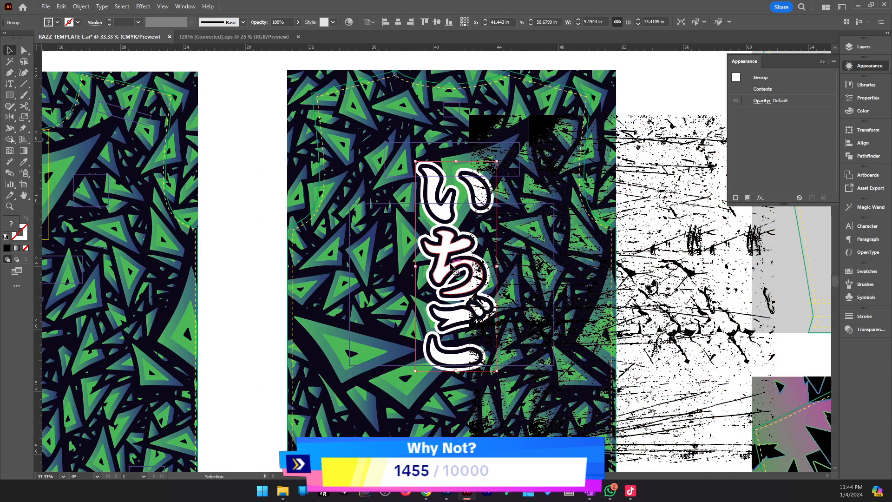
Copy the white inner letters from the isolated lettering group and paste them in place outside the group.
double_click(453, 269)
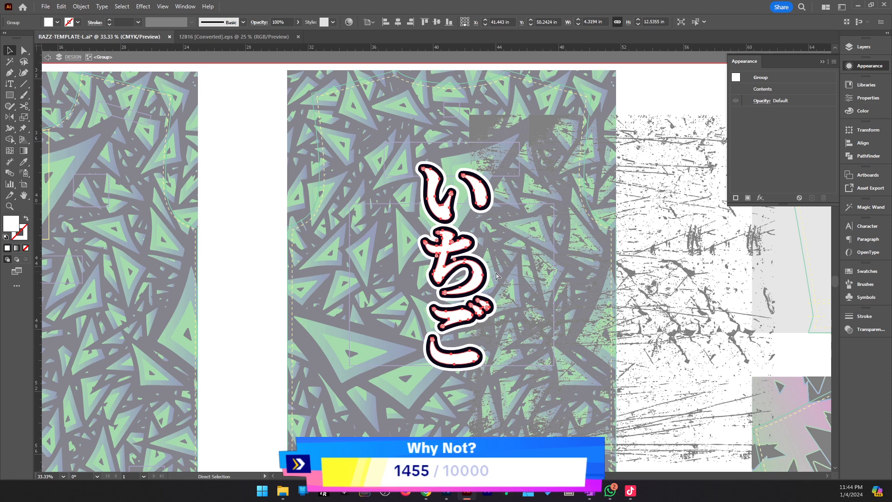
key(ctrl+shift+z)
key(ctrl+z)
double_click(267, 255)
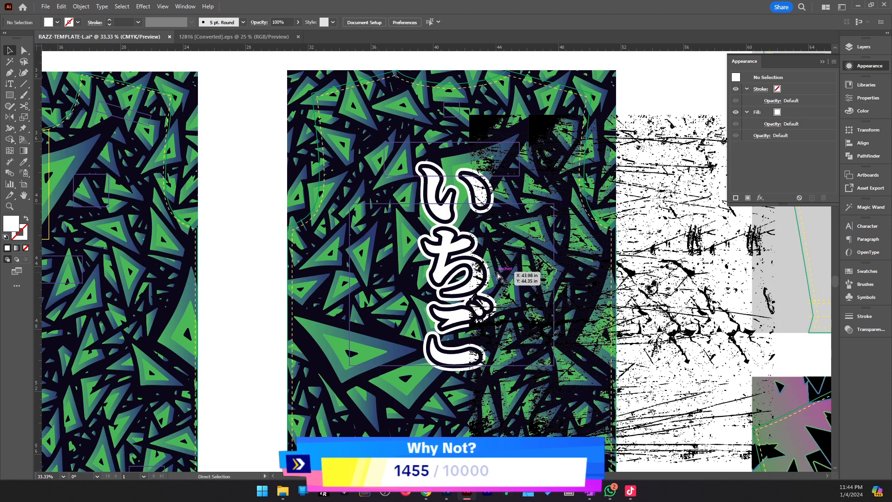
click(499, 276)
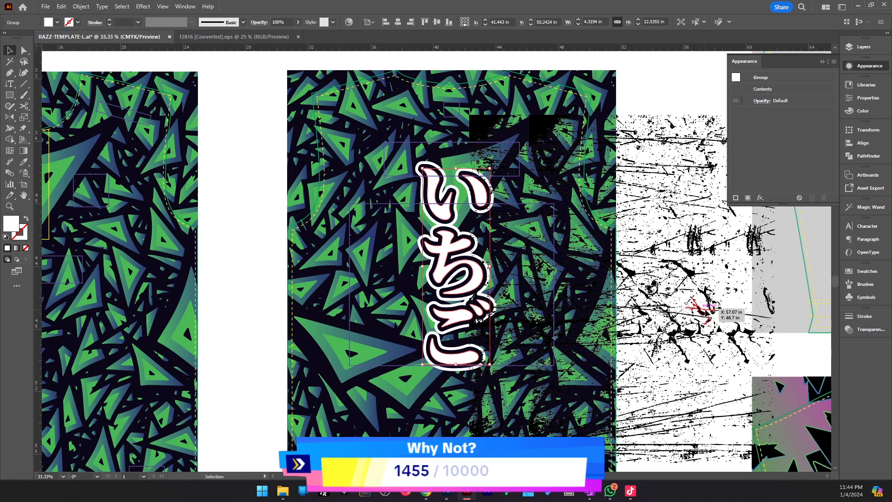
Move the duplicated scratch texture left to cover the whole いちご lettering, and delete the original texture.
drag(706, 312, 471, 304)
click(687, 309)
click(665, 315)
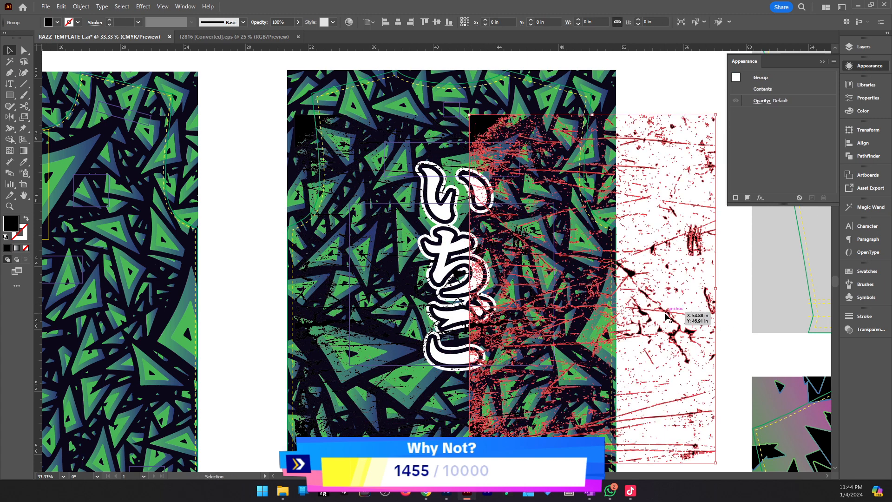
key(Delete)
Isolate the scratch texture over the BACK panel, ungroup it into separate pieces, and deselect them.
scroll(403, 246, up, 2)
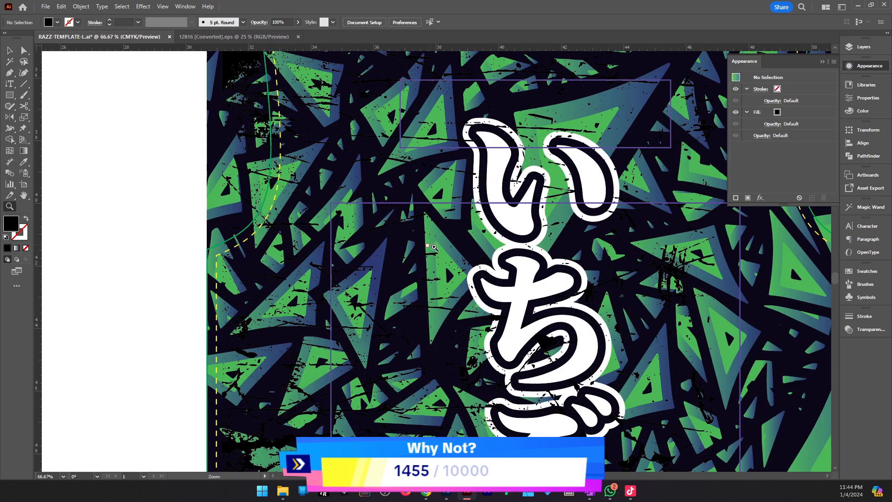
click(453, 300)
right_click(452, 300)
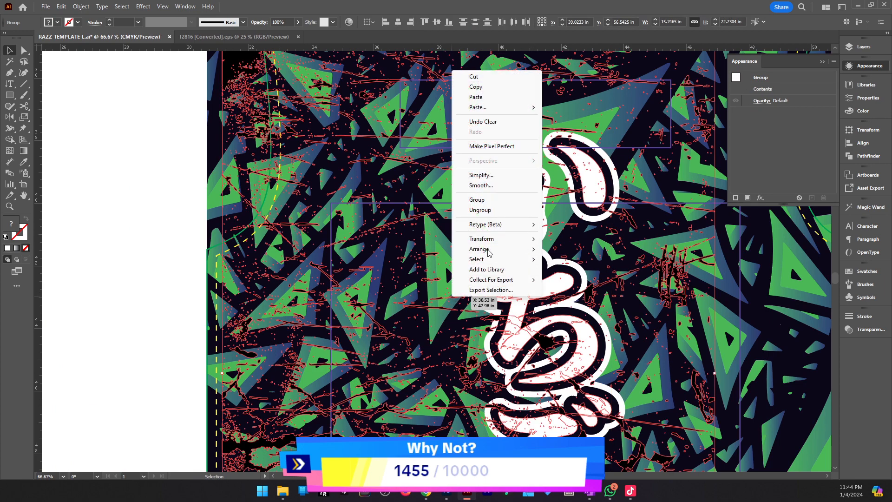
click(168, 293)
double_click(325, 296)
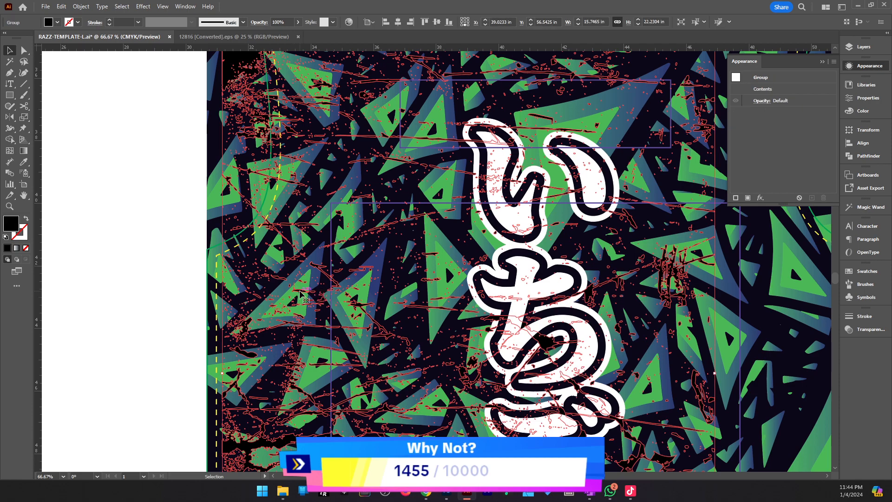
click(363, 306)
key(z)
alt+click(476, 312)
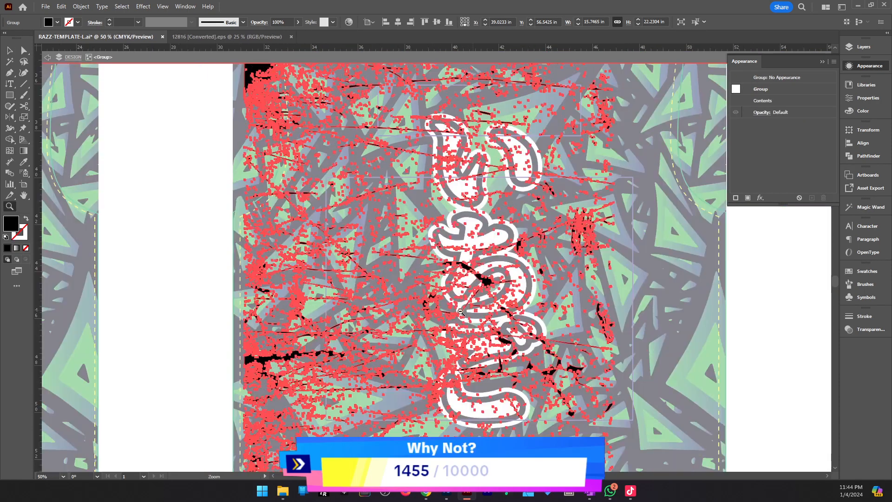
alt+click(477, 316)
key(v)
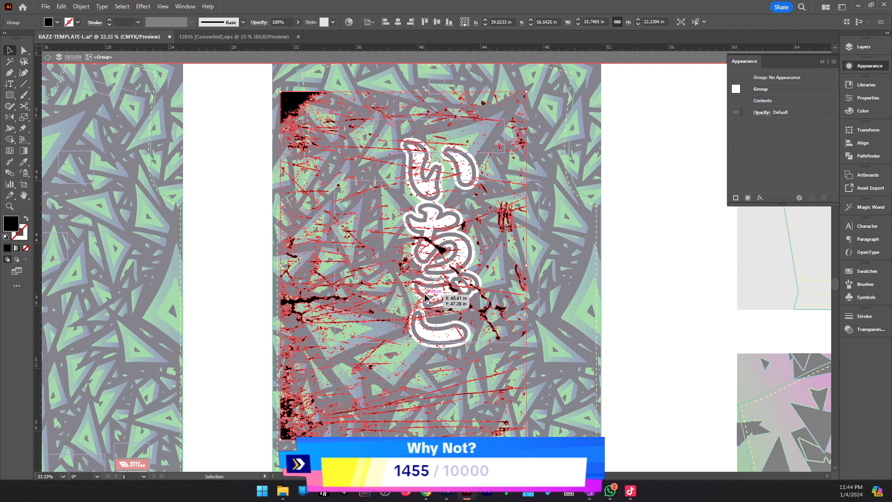
key(ctrl+shift+g)
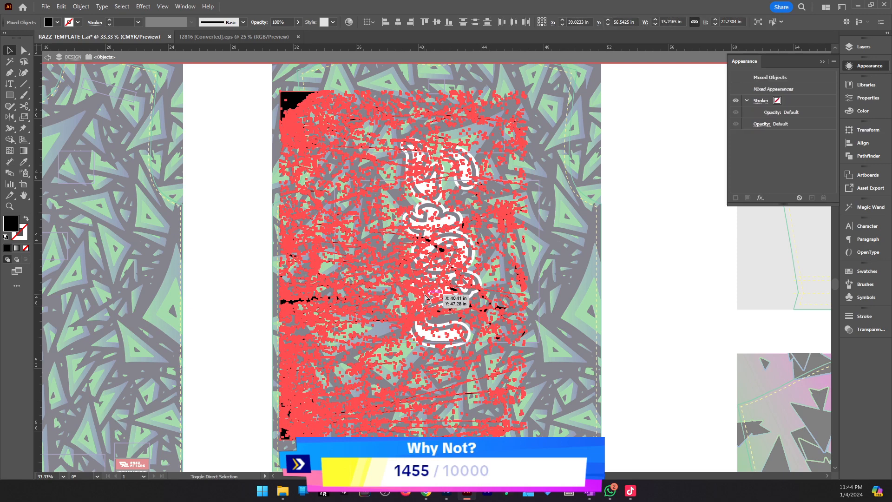
click(624, 255)
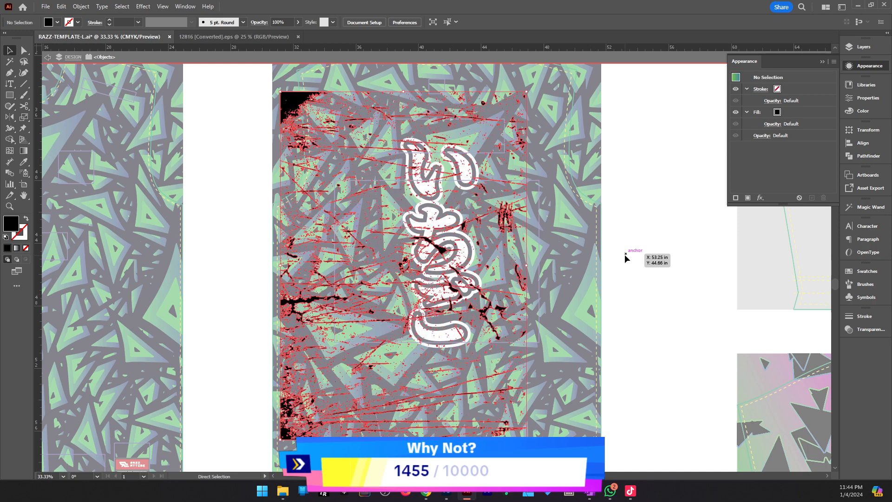
Select all the separate scratch pieces, combine them into one compound path, and leave isolation mode.
key(ctrl+a)
click(80, 7)
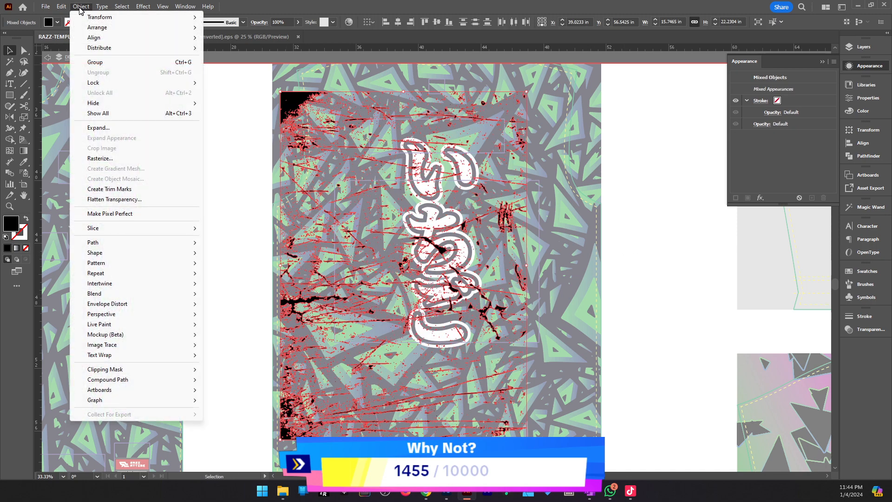
mouse_move(184, 385)
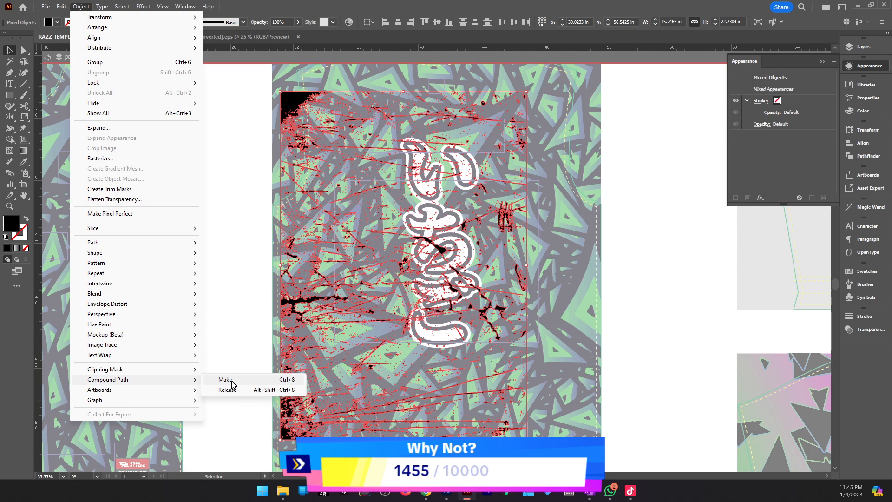
click(232, 383)
click(696, 290)
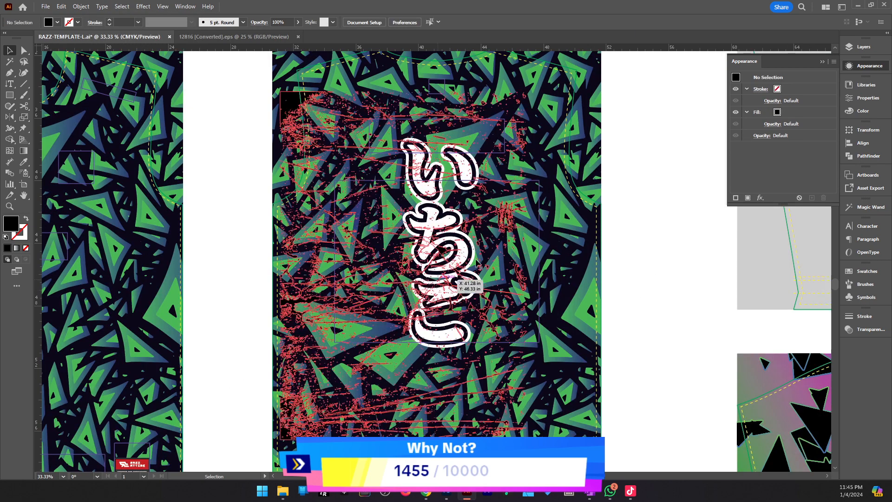
Try to clip the scratch texture with the white inner letter group on the BACK panel.
key(ctrl+=)
shift+click(357, 257)
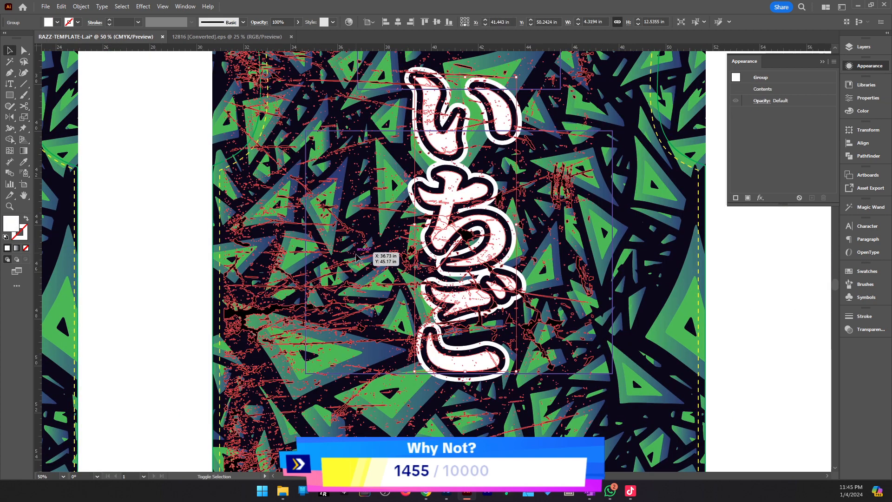
click(356, 257)
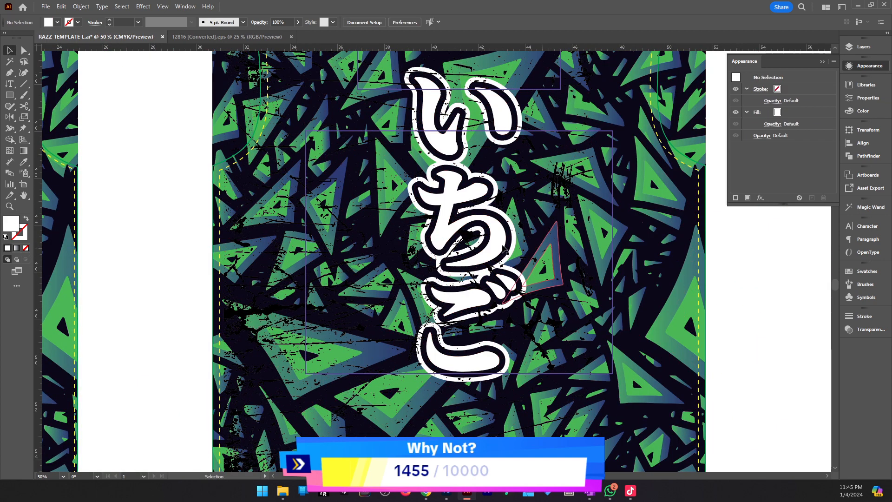
click(443, 259)
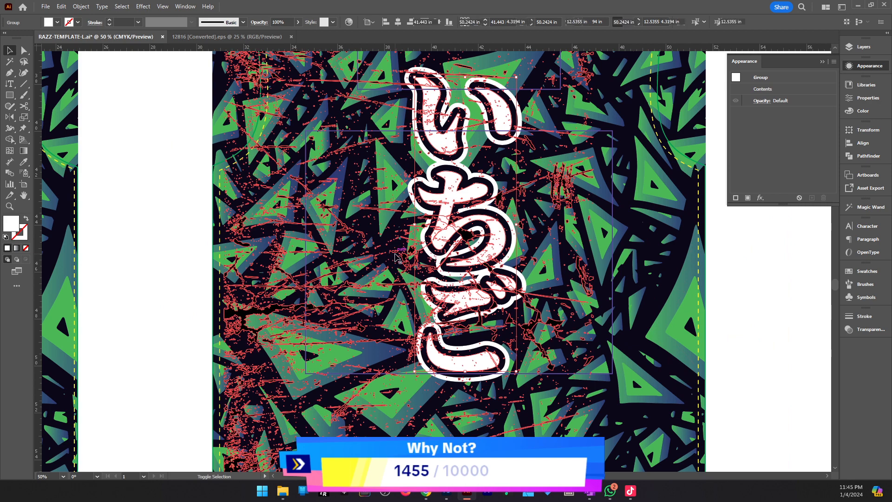
shift+click(395, 257)
right_click(394, 257)
click(453, 393)
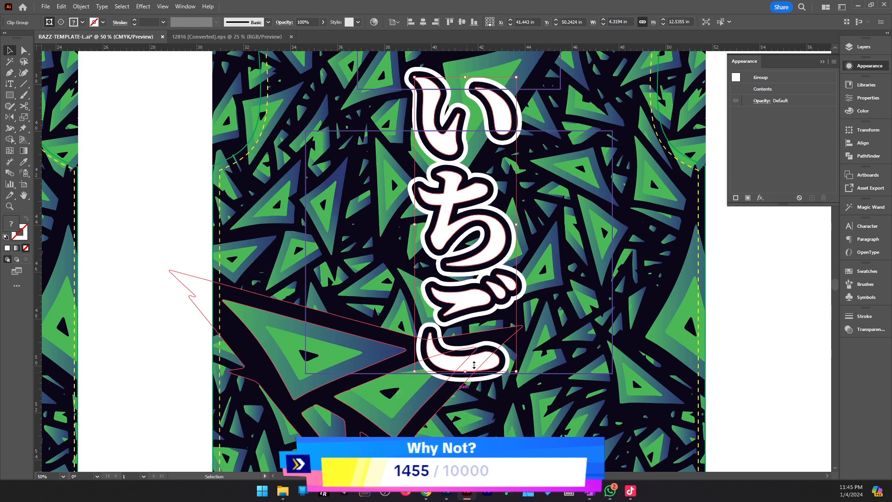
drag(499, 241, 607, 243)
key(ctrl+z)
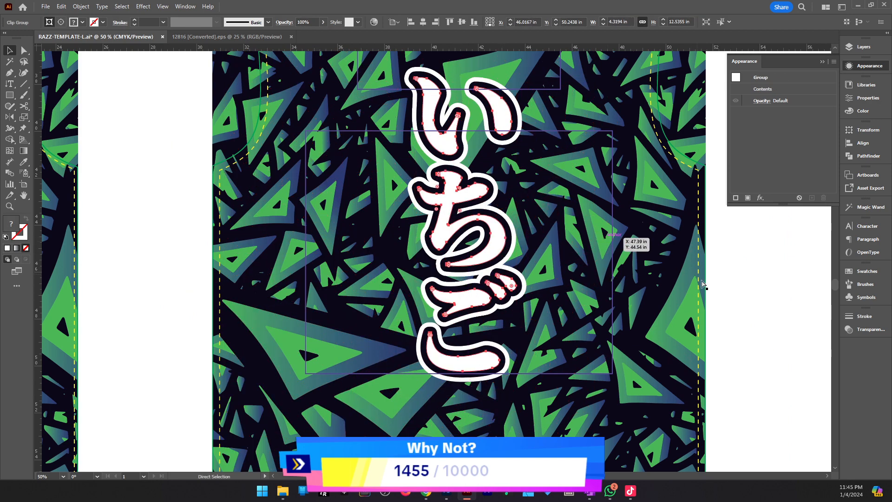
key(ctrl+z)
click(747, 314)
drag(493, 236, 543, 235)
key(ctrl+z)
key(z)
click(447, 240)
key(v)
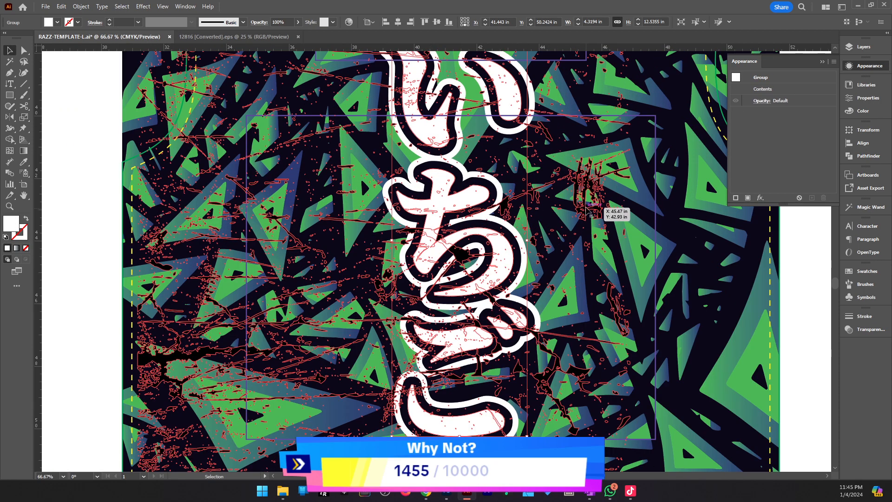
shift+click(583, 207)
drag(583, 207, 629, 203)
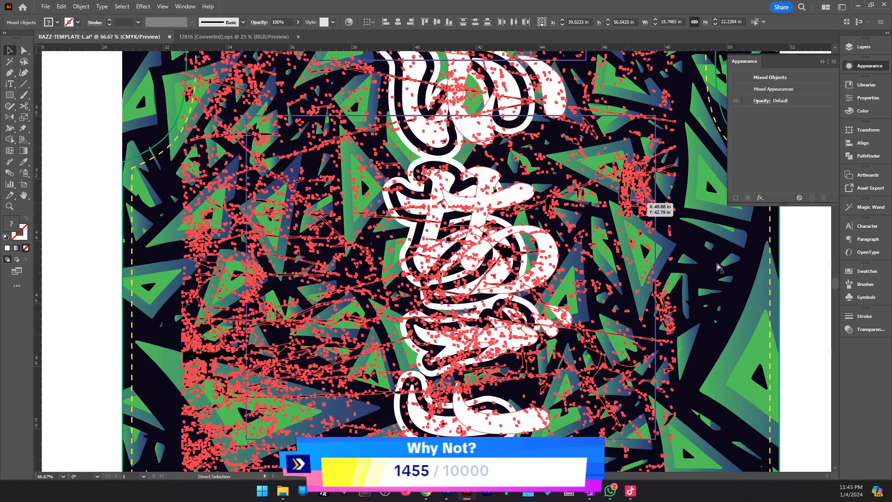
key(ctrl+z)
click(790, 315)
Isolate the white inner letter group, make its letters a compound path, and leave isolation mode.
click(507, 265)
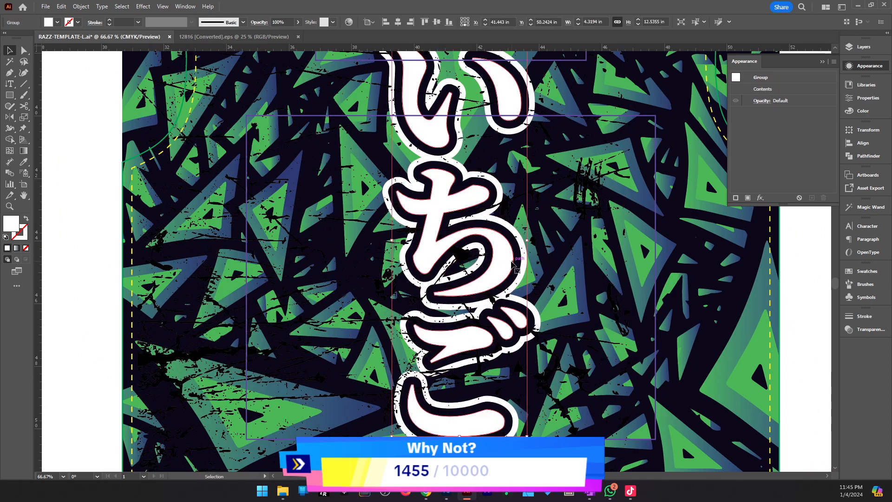
double_click(508, 263)
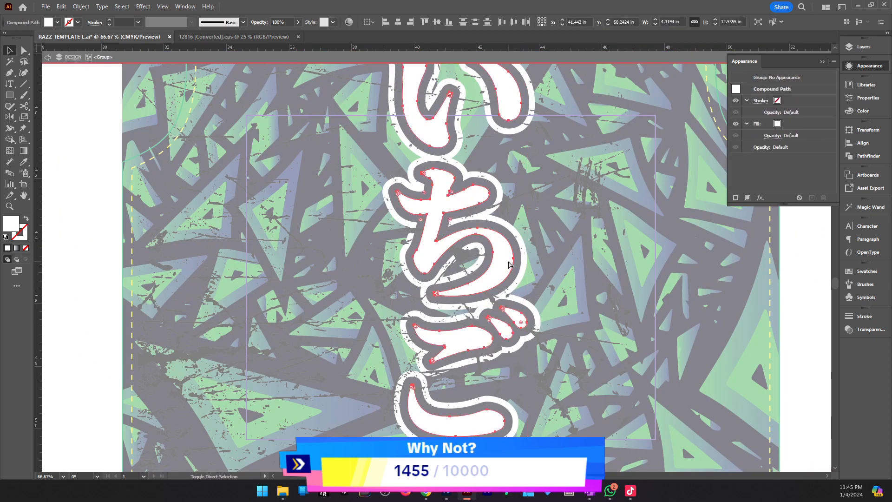
click(84, 7)
mouse_move(161, 380)
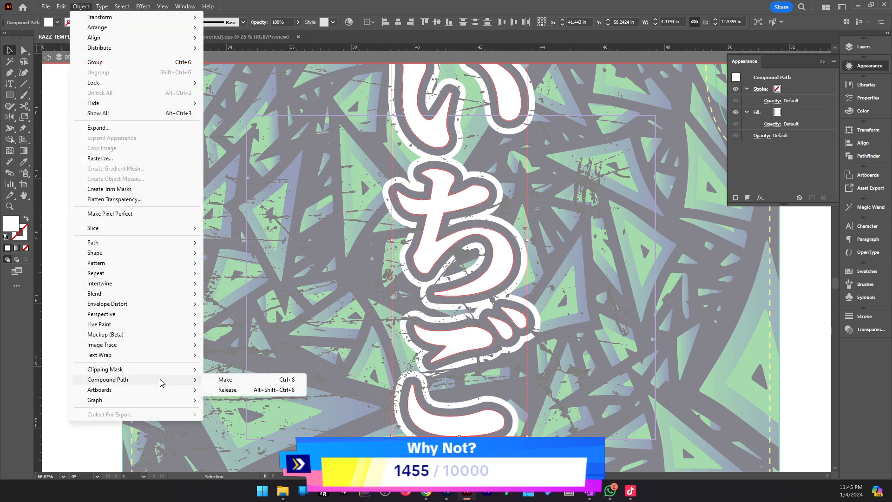
click(223, 379)
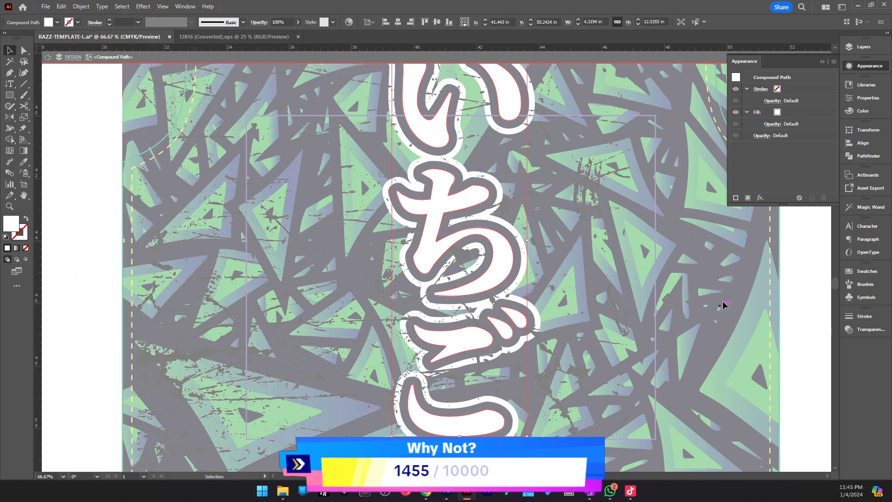
double_click(799, 309)
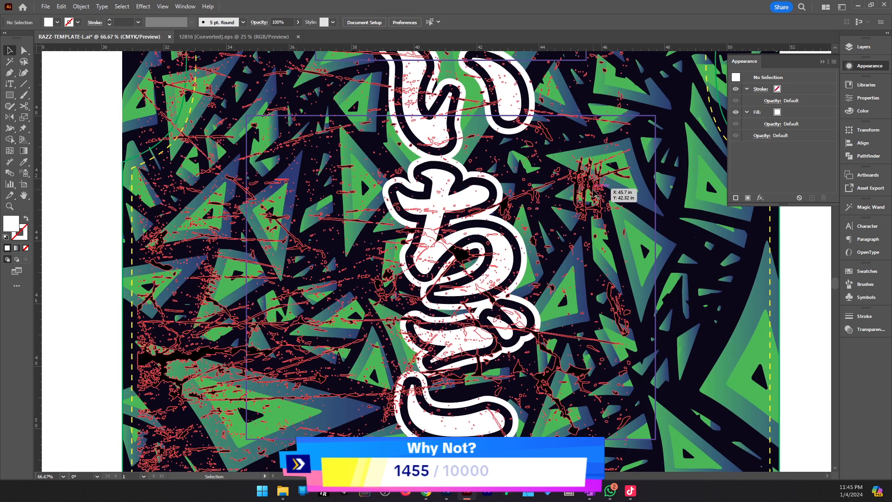
click(595, 185)
shift+click(431, 209)
right_click(437, 205)
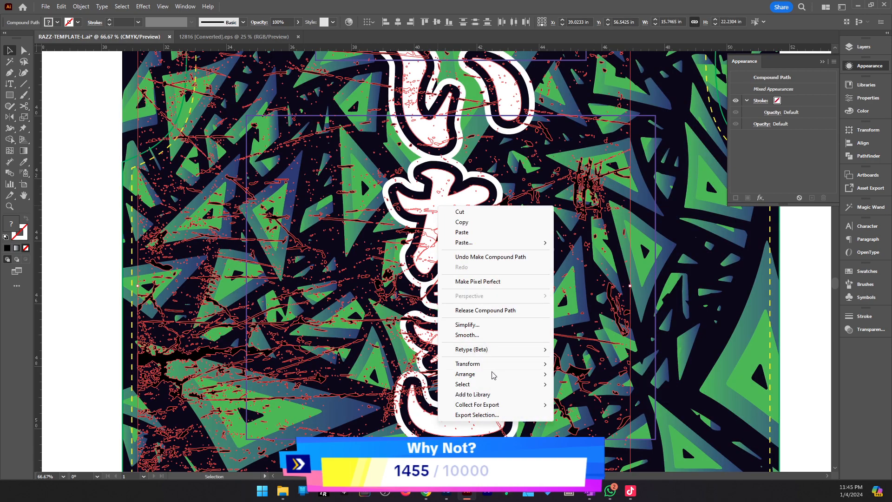
click(785, 323)
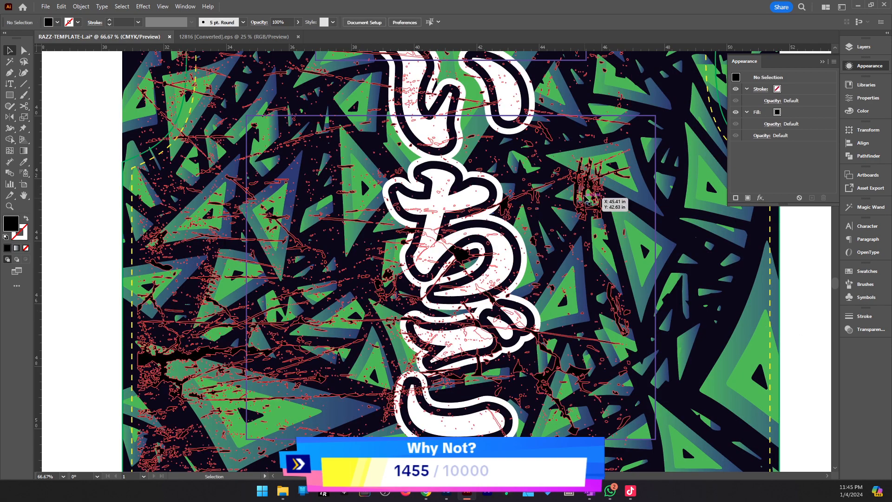
Select the white letters' compound path with the scratch texture, make a clipping mask from them, and deselect.
click(475, 197)
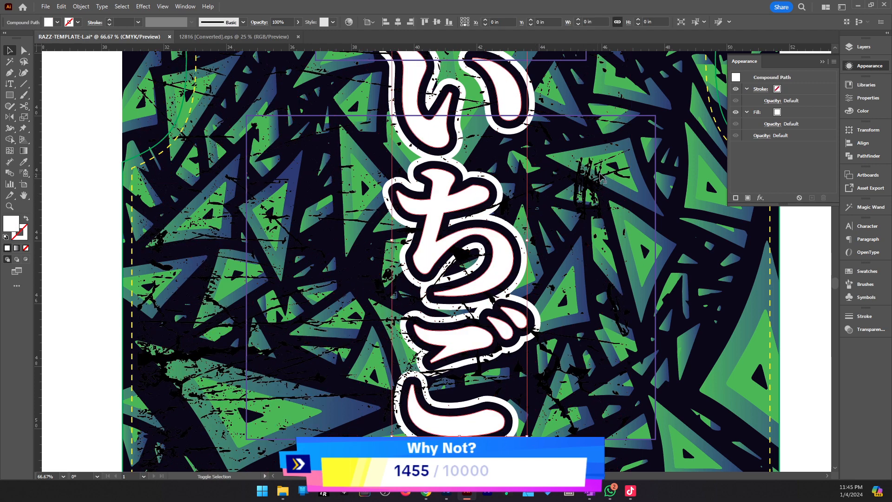
right_click(603, 180)
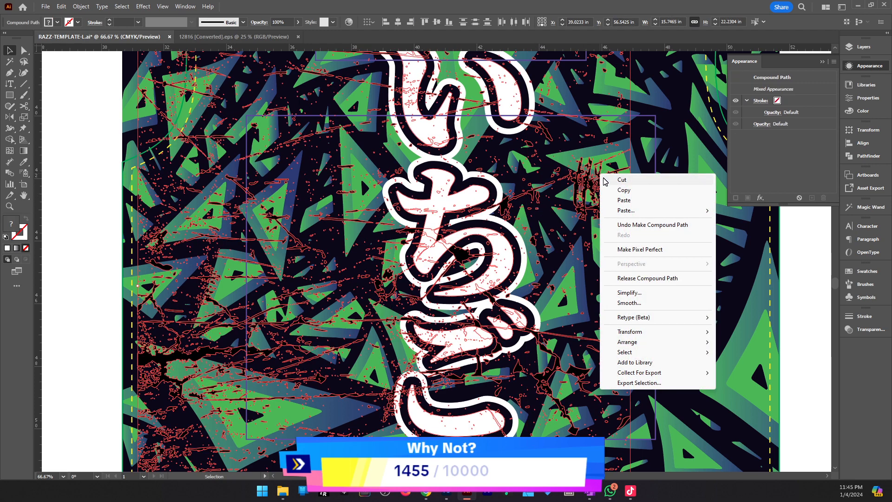
click(87, 7)
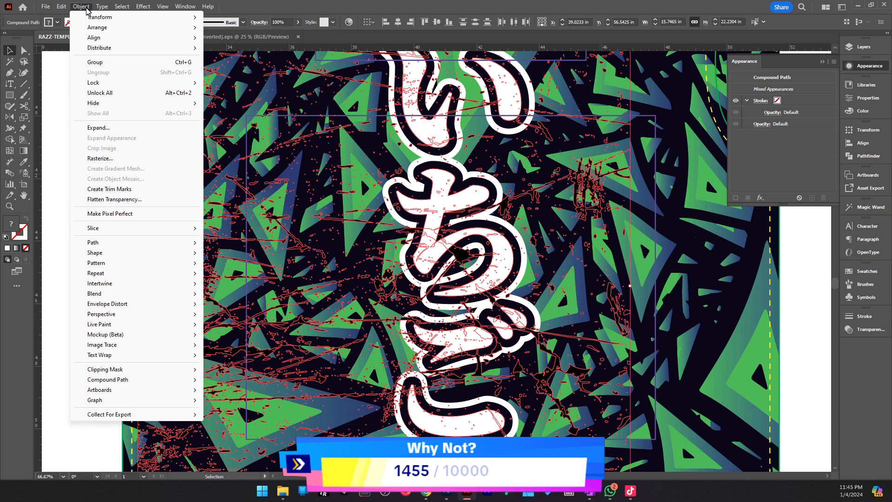
mouse_move(152, 369)
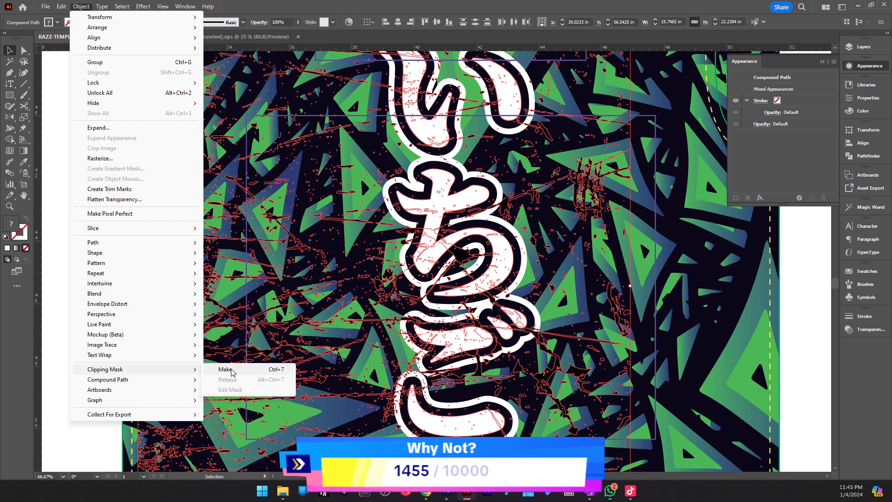
click(226, 370)
ctrl+alt+click(422, 225)
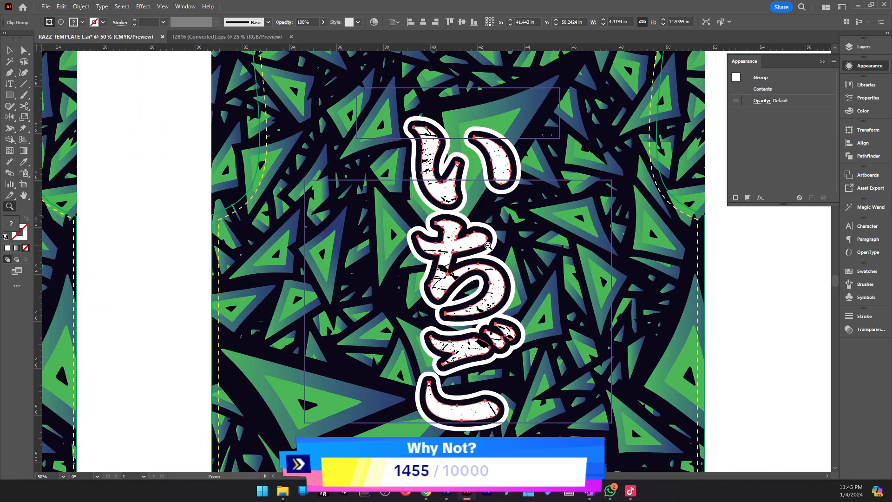
ctrl+alt+click(490, 247)
ctrl+click(461, 278)
click(625, 253)
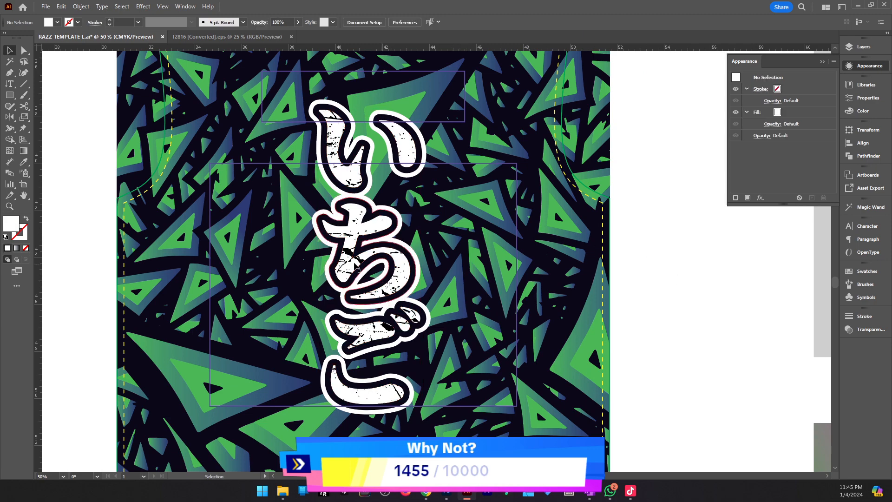
Isolate the lettering's clip group and reposition the scratch texture inside it to about X 42.5 in, Y 57 in.
double_click(362, 263)
drag(362, 263, 483, 292)
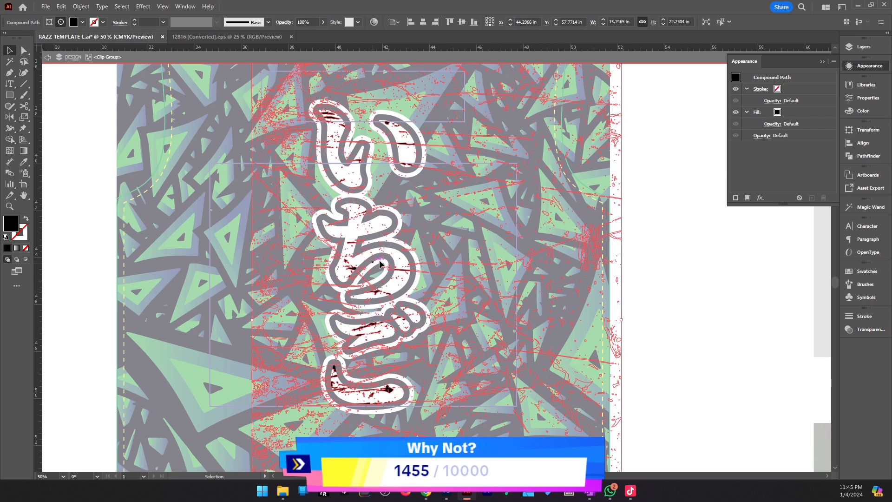
drag(352, 274, 322, 251)
key(ctrl+equal)
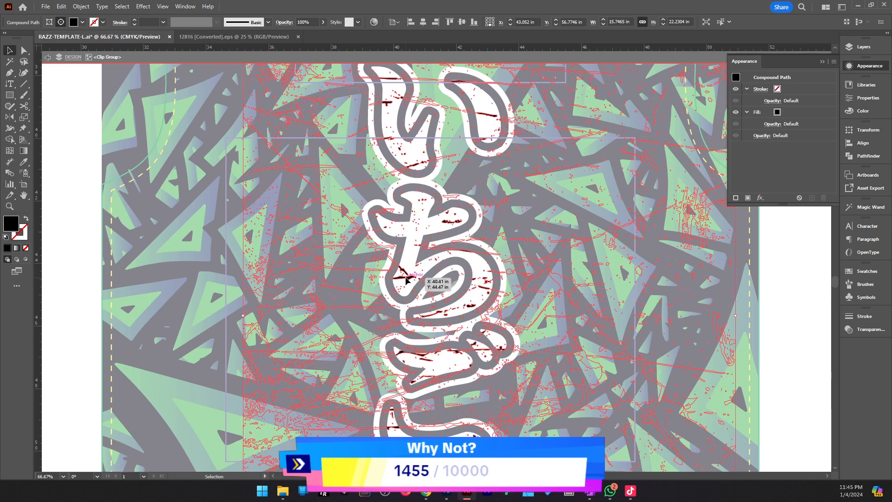
drag(406, 279, 389, 287)
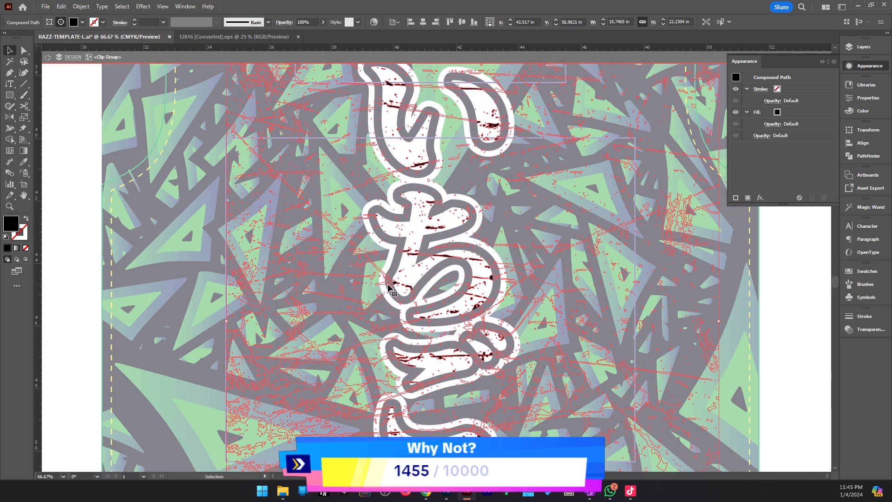
Set the clipped scratch texture's fill to light grey C1C1C1 and leave isolation mode.
double_click(8, 227)
click(531, 346)
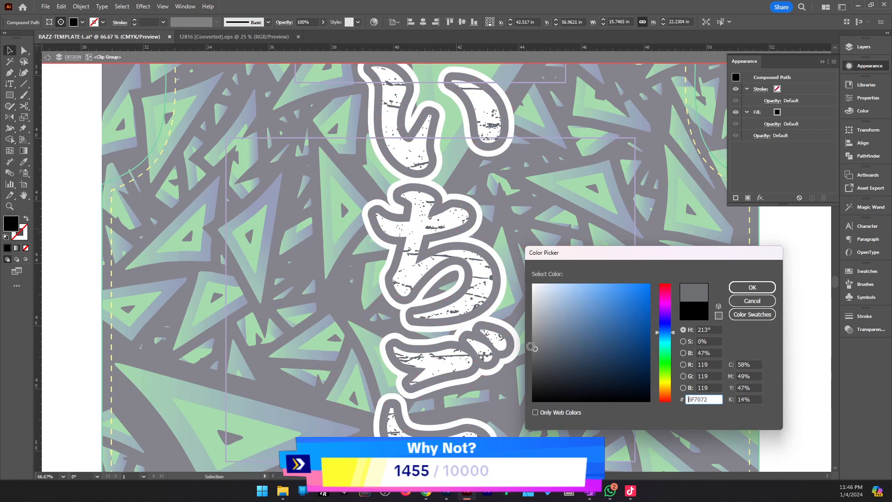
mouse_move(526, 336)
mouse_down()
mouse_move(528, 366)
mouse_move(524, 311)
mouse_up()
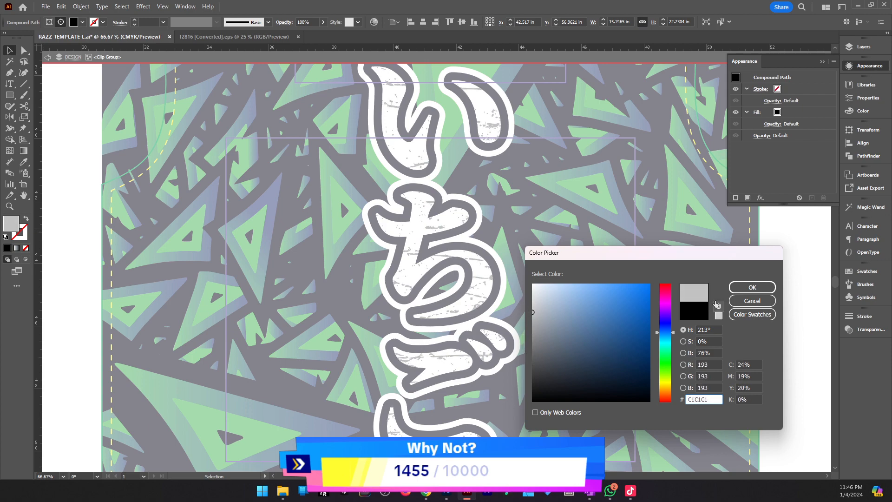
click(739, 288)
double_click(816, 349)
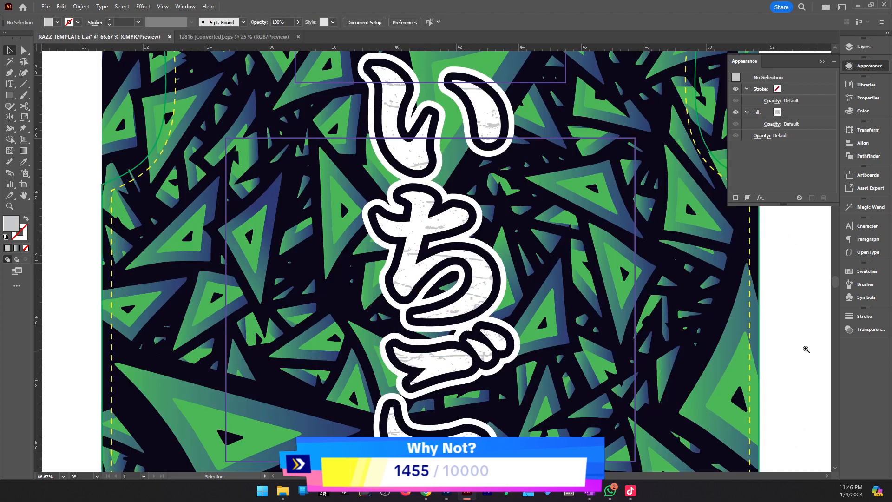
Select the いちご lettering together with the BACK panel artwork, centre it horizontally on the panel, and deselect.
key(z)
drag(456, 186, 362, 191)
drag(406, 274, 421, 265)
alt+click(475, 262)
alt+click(477, 264)
click(421, 266)
key(v)
click(512, 267)
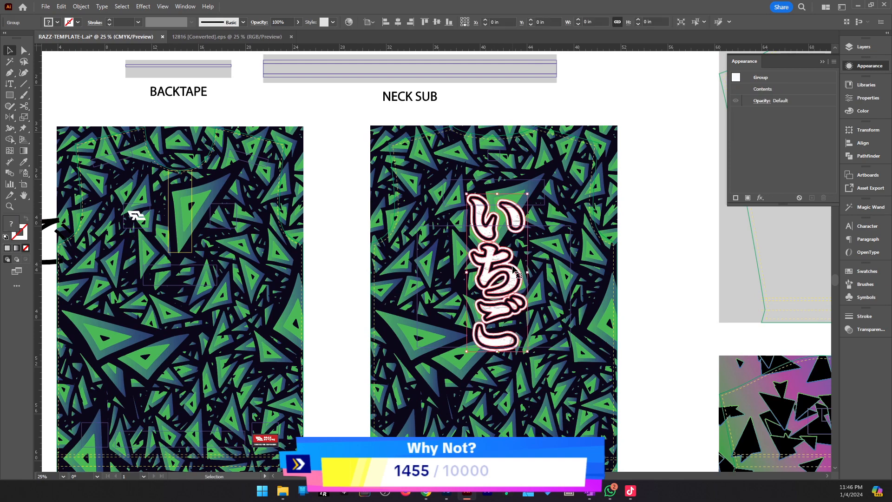
click(528, 177)
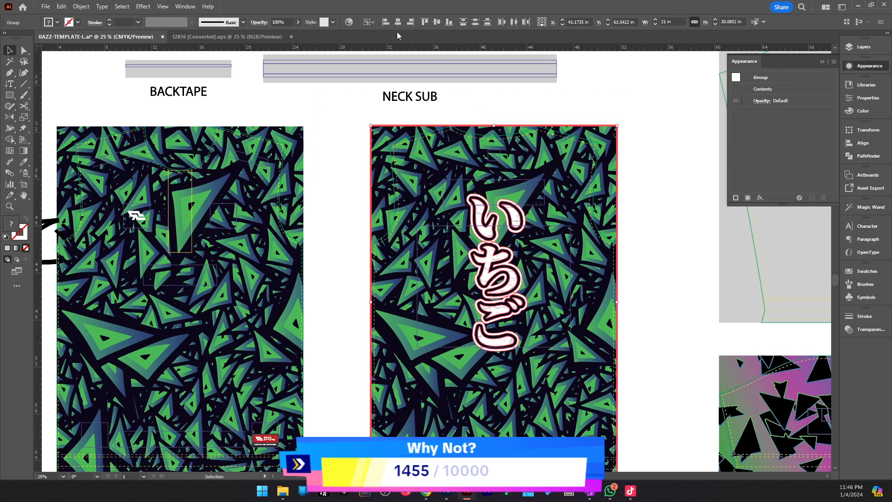
click(670, 291)
Examine the FRONT and BACK panel designs and the horizontal いちご text beside the reference images.
key(z)
alt+click(459, 286)
alt+click(464, 283)
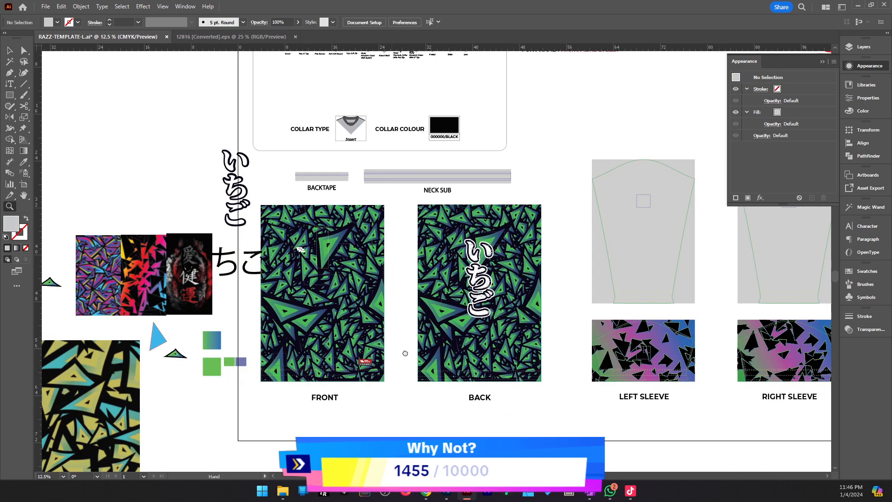
drag(404, 353, 547, 351)
click(547, 310)
drag(402, 346, 486, 375)
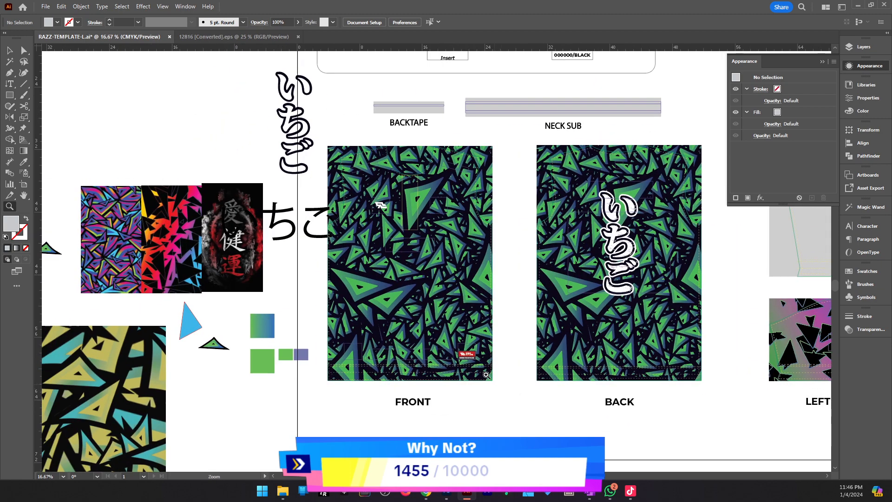
drag(382, 248, 467, 272)
drag(286, 295, 493, 344)
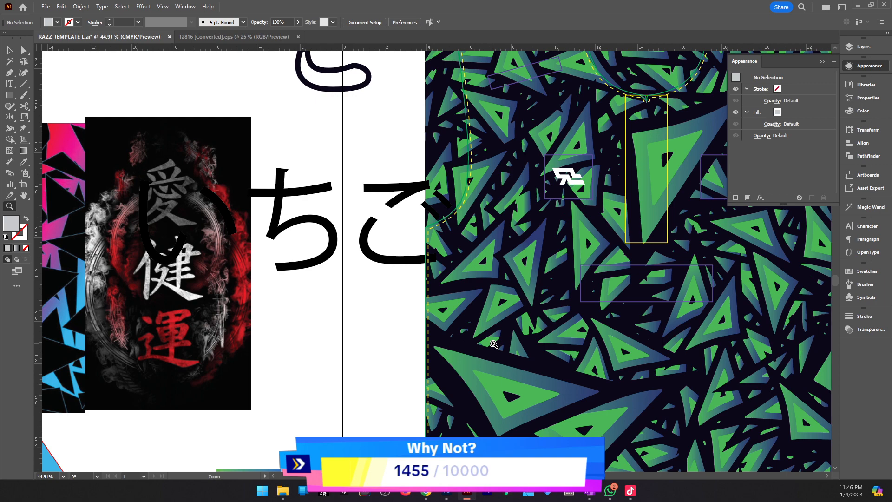
drag(277, 211, 358, 212)
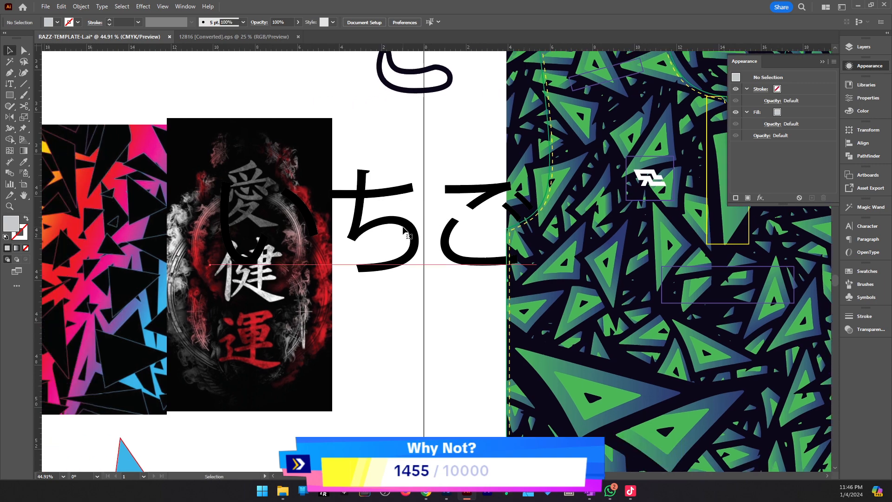
Delete the horizontal いちご text beside the reference images.
ctrl+click(404, 231)
key(Delete)
alt+click(346, 230)
alt+click(346, 229)
drag(537, 374, 477, 189)
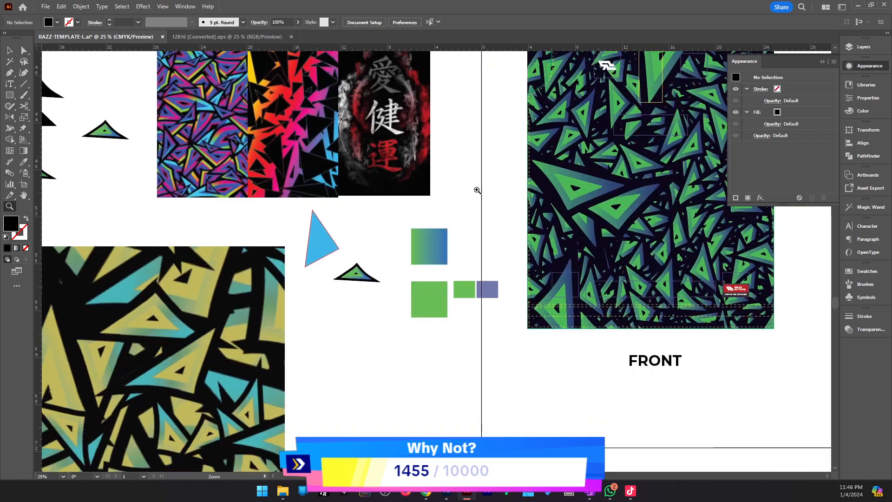
Add the text "Triangle" in 思源宋體 Heavy at 12 pt in the empty area below the colour swatches.
key(v)
key(t)
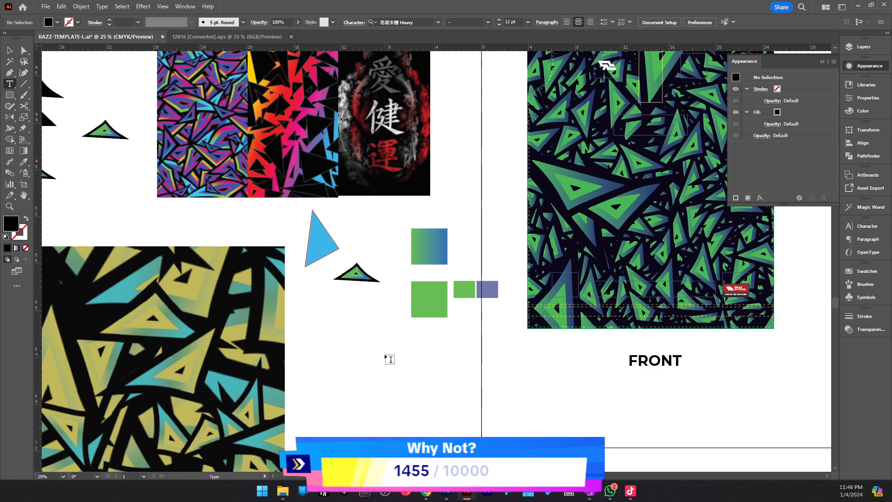
scroll(407, 323, up, 4)
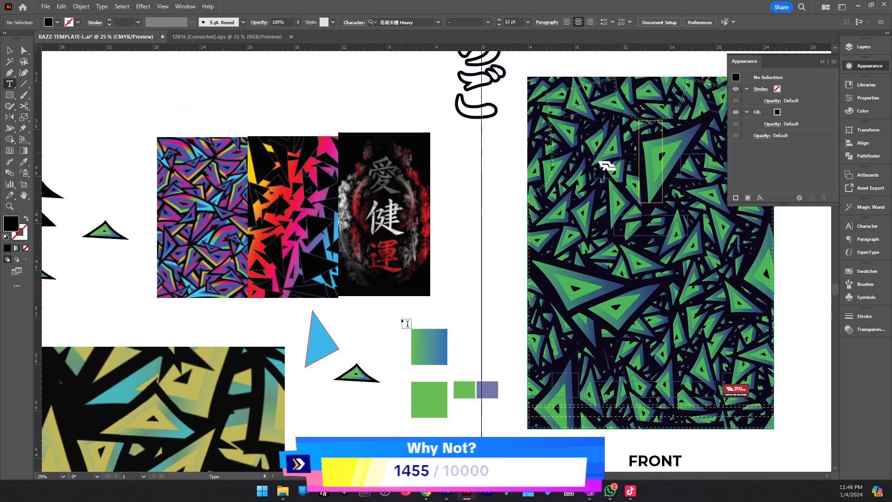
scroll(418, 325, down, 2)
drag(367, 374, 448, 369)
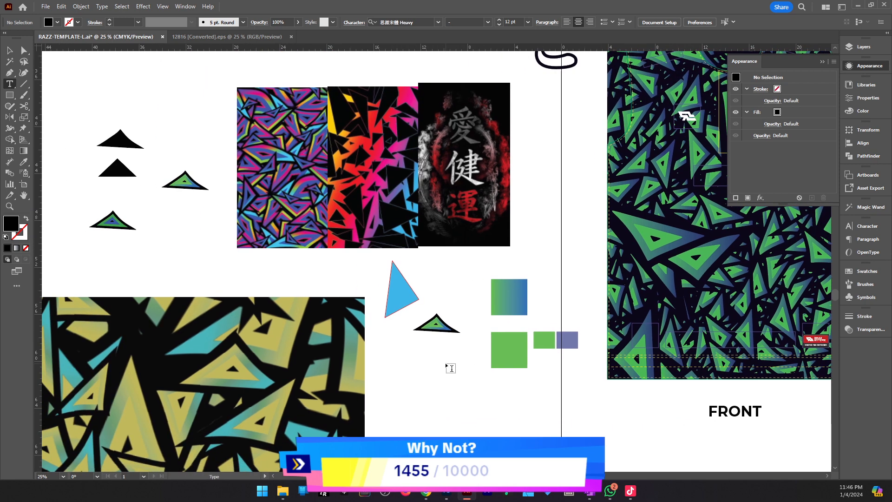
drag(517, 358, 377, 373)
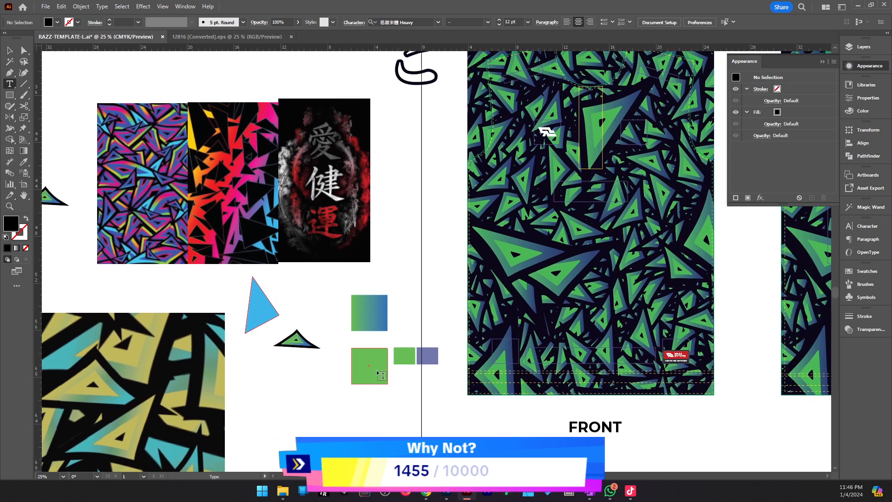
click(321, 407)
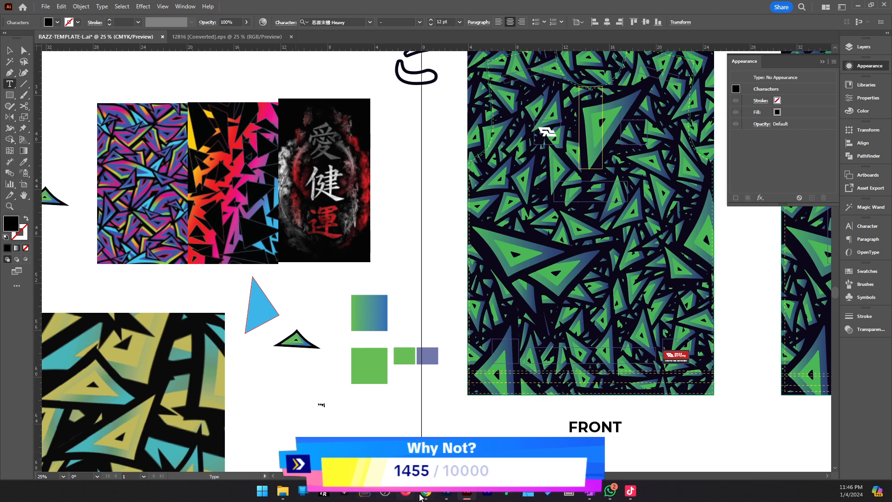
key(Escape)
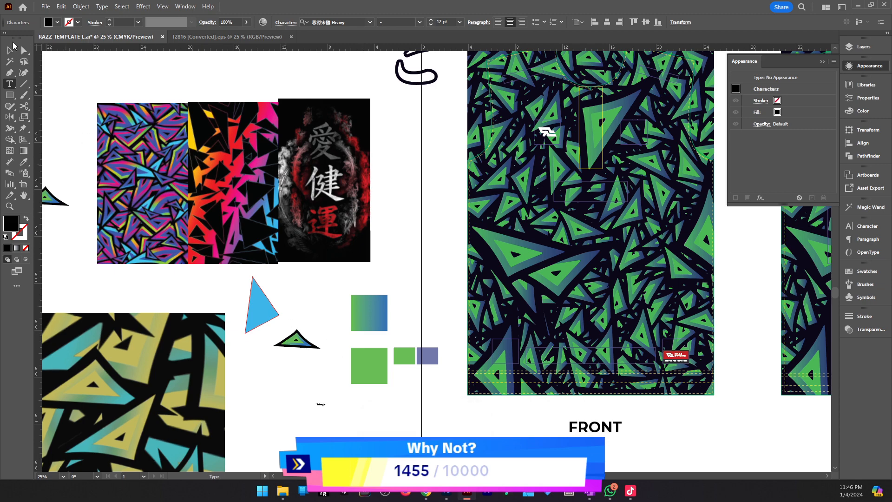
Place the Triangle text on the FRONT panel at about 260 pt and fill it with sampled white.
click(8, 49)
drag(324, 403, 516, 297)
drag(441, 398, 497, 260)
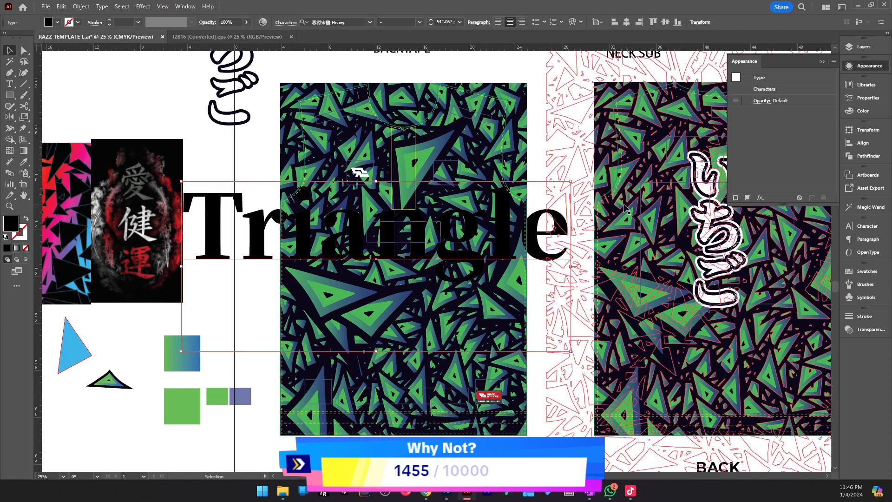
drag(570, 267, 465, 250)
key(i)
click(575, 193)
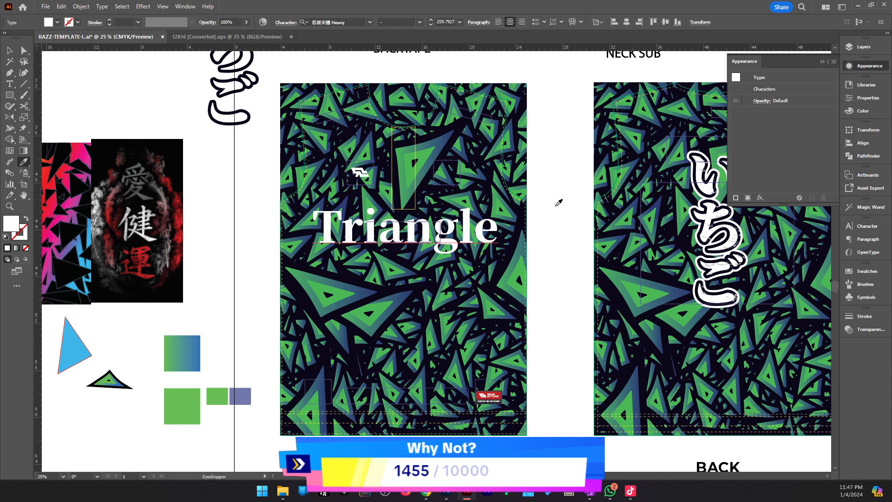
Reduce the white Triangle text on the FRONT panel to about 162 pt.
key(z)
click(360, 226)
key(v)
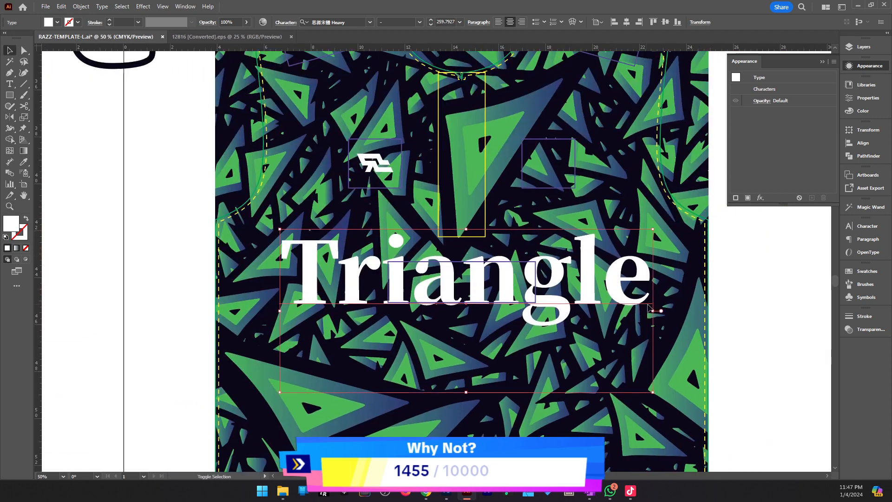
drag(652, 310, 582, 310)
Browse the font list with live previews and set the Triangle text to a Absolute Empire Regular.
drag(486, 163, 305, 131)
click(369, 22)
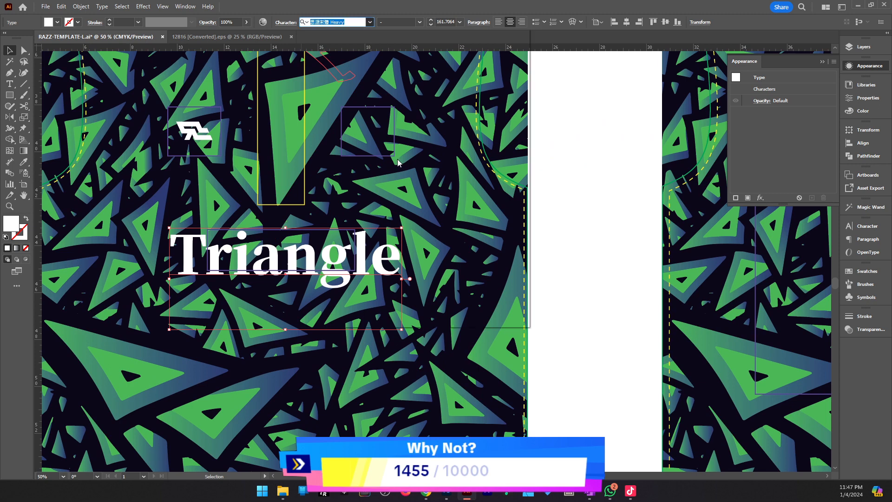
key(Down)
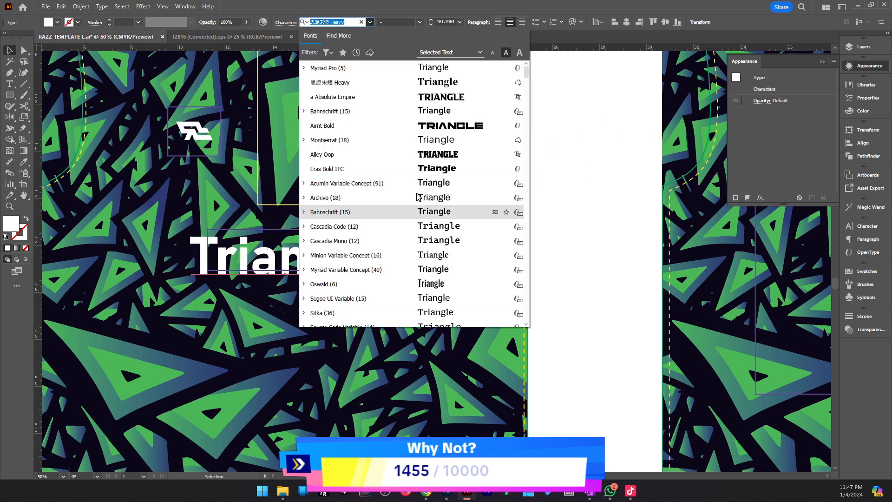
key(Down)
key(Down)
key(Down)
key(Down)
key(Down)
key(Down)
key(Down)
key(Down)
key(Down)
key(Down)
key(Down)
key(Down)
key(Down)
key(Down)
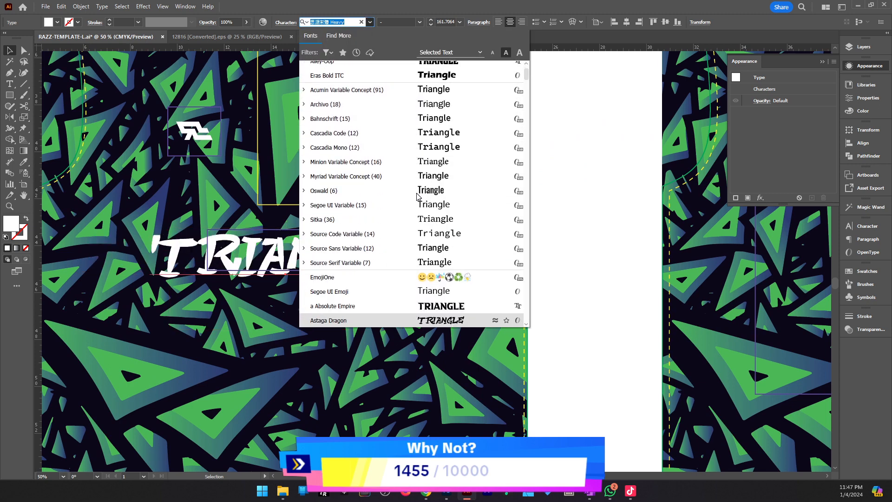
key(Up)
key(Return)
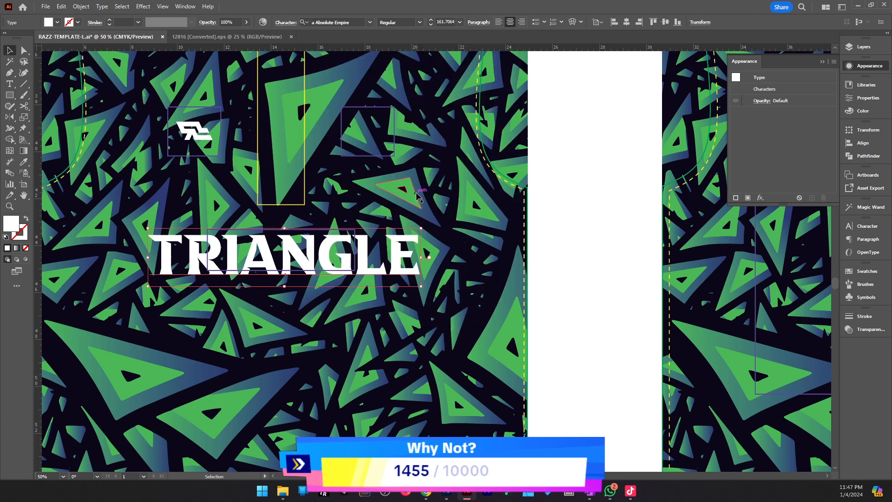
Select the TRIANGLE text together with the FRONT panel artwork, centre it horizontally on the panel, and deselect.
scroll(416, 195, left, 5)
key(ctrl+a)
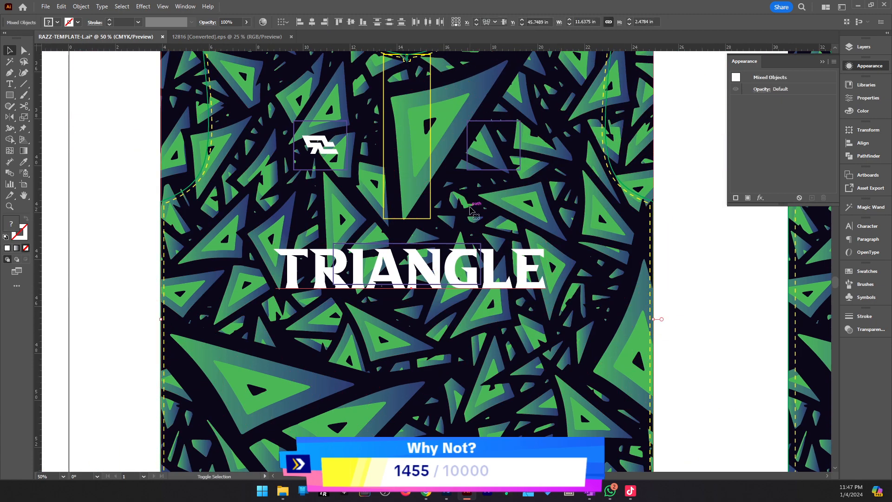
click(313, 24)
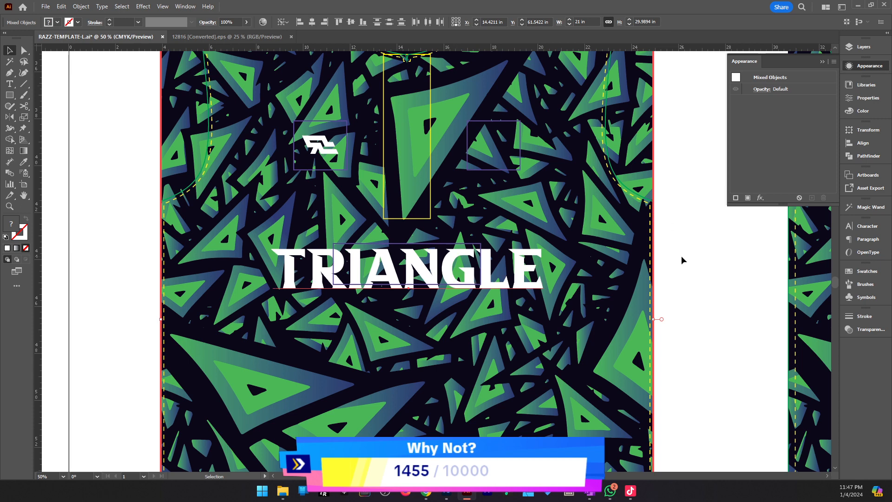
click(680, 259)
Replace the letters TRI with 3 to spell 3ANGLE and enlarge the text to about 179 pt.
key(t)
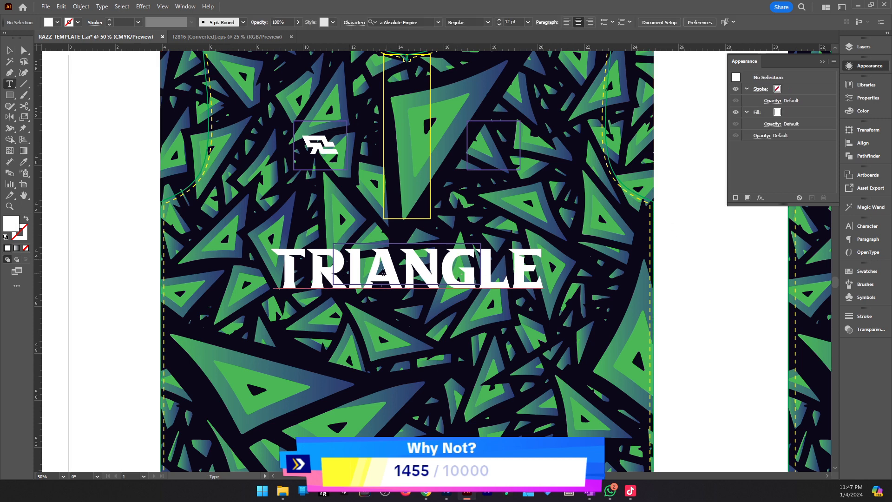
drag(361, 271, 204, 281)
text(3)
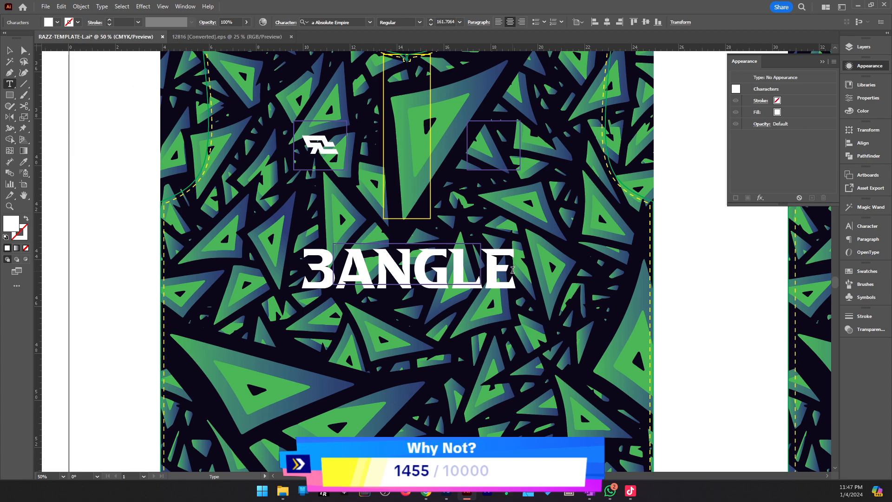
click(7, 52)
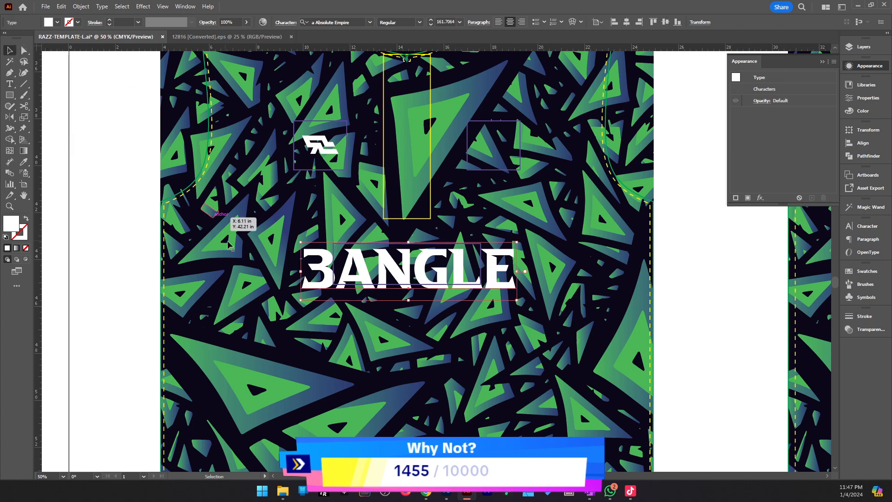
click(305, 274)
shift+click(289, 271)
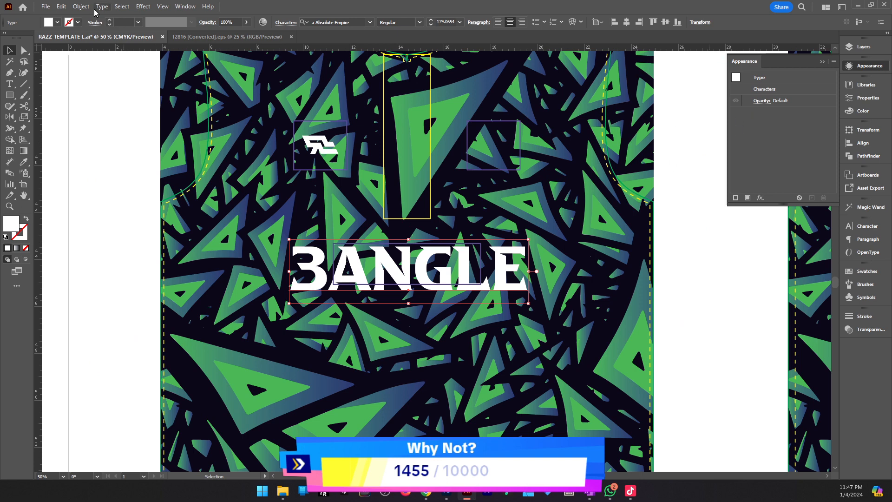
Convert the 3ANGLE text to outlines and offset its paths by 0.1875 in with Round joins.
key(shift+ctrl+o)
click(81, 6)
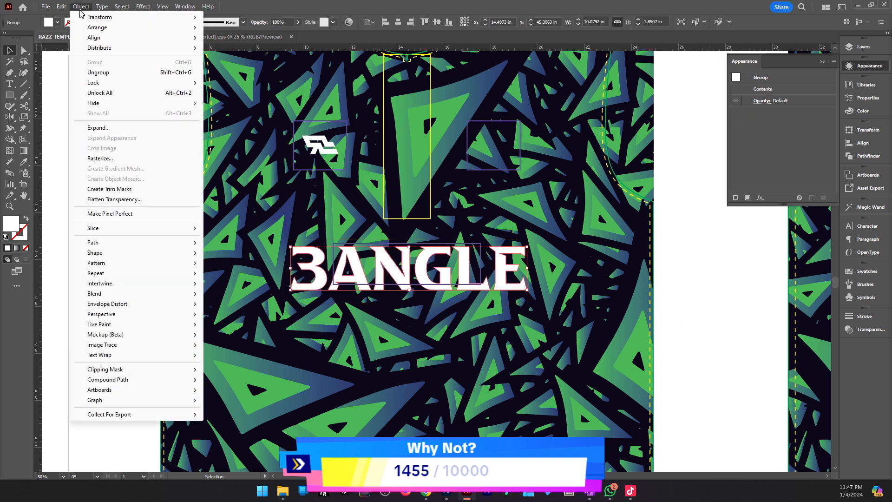
mouse_move(137, 242)
click(243, 280)
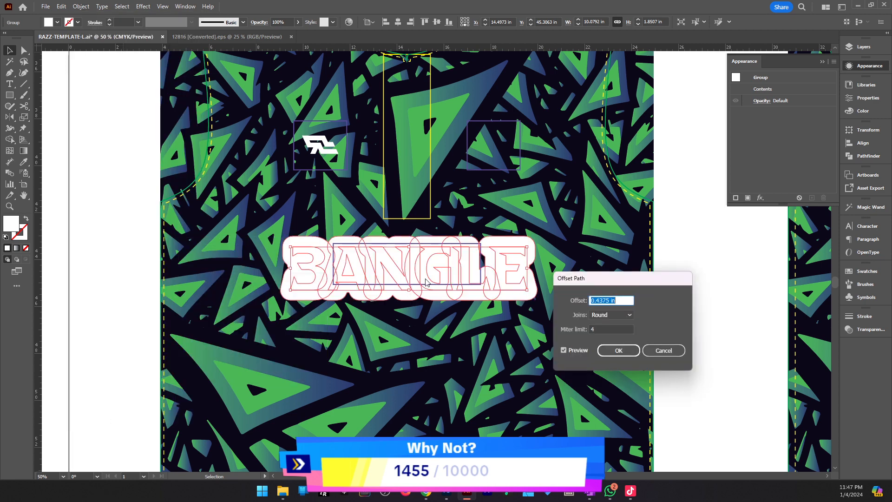
key(Down)
key(Down)
key(Down)
key(Down)
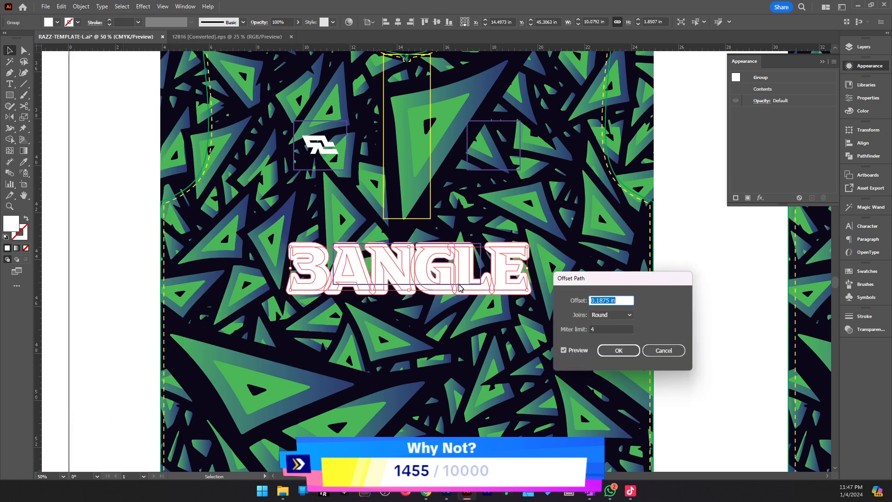
key(Return)
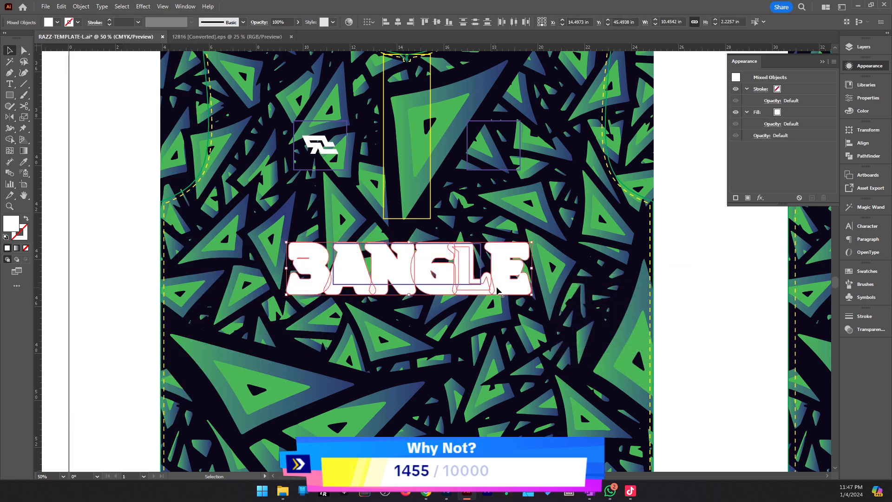
Fill the offset paths around 3ANGLE with the near-black colour sampled from the FRONT panel's pattern.
key(i)
click(572, 281)
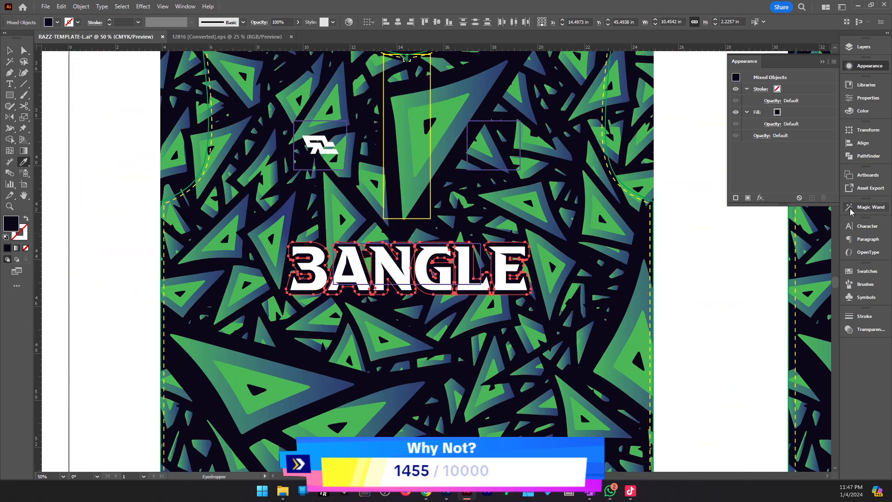
key(v)
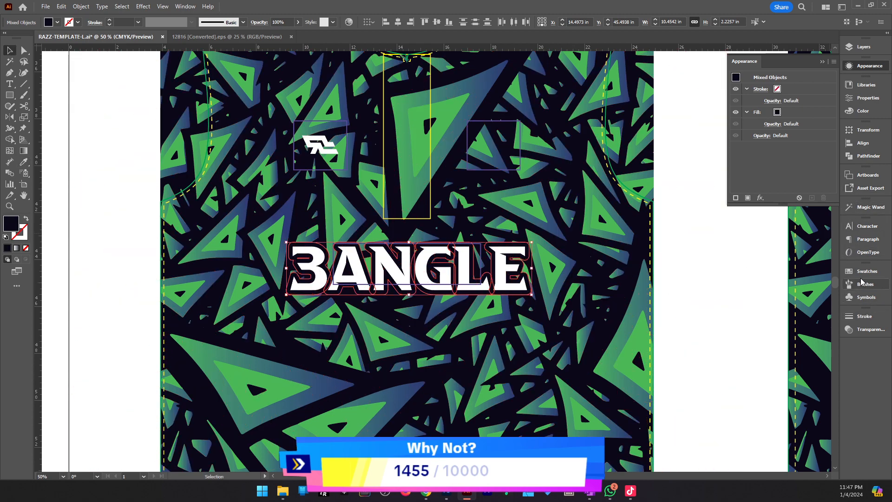
Unite the near-black offset paths into one shape behind the white 3ANGLE letters and deselect.
click(865, 156)
click(740, 151)
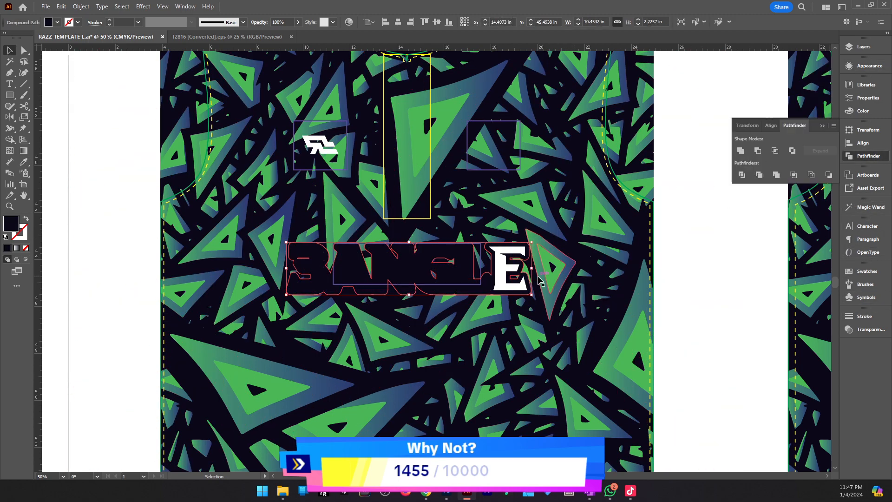
key(a)
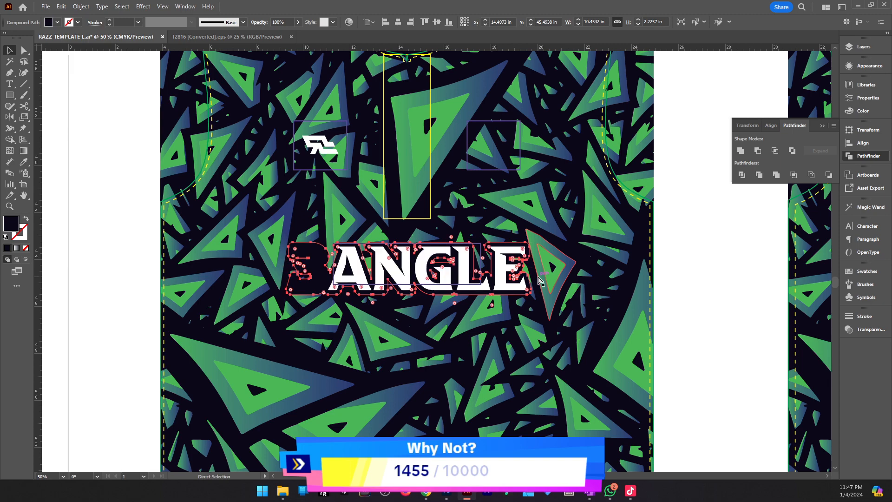
key(v)
click(663, 268)
Examine the 3ANGLE lettering on the FRONT panel and the scratch texture on the BACK panel's vertical いちご lettering.
key(z)
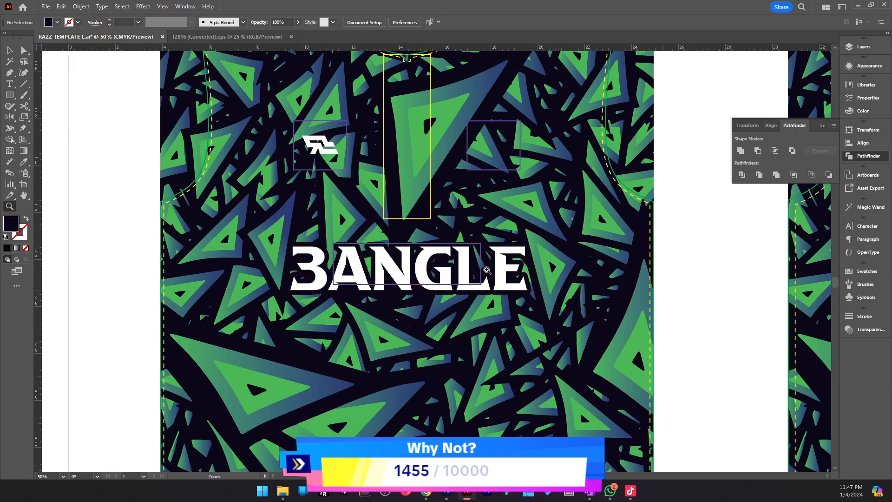
alt+click(428, 257)
alt+click(428, 257)
alt+click(428, 257)
drag(474, 273, 432, 290)
click(431, 294)
click(412, 259)
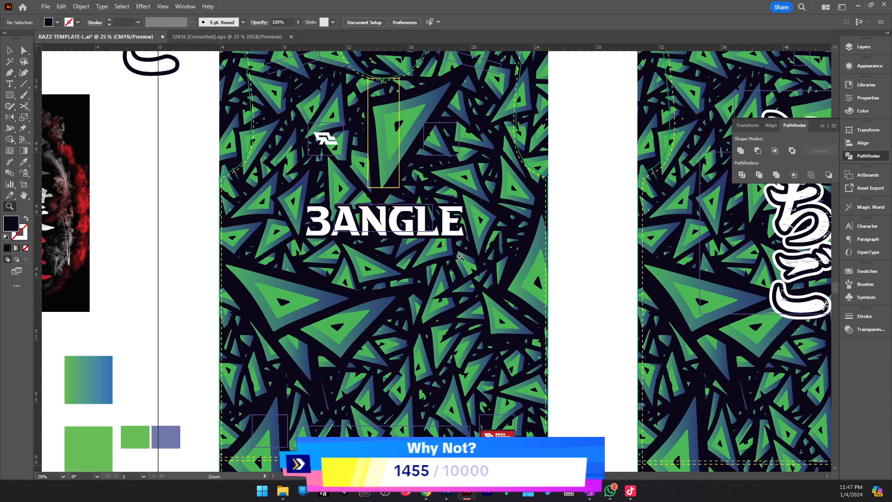
alt+click(486, 256)
drag(525, 342, 422, 353)
click(565, 252)
click(565, 253)
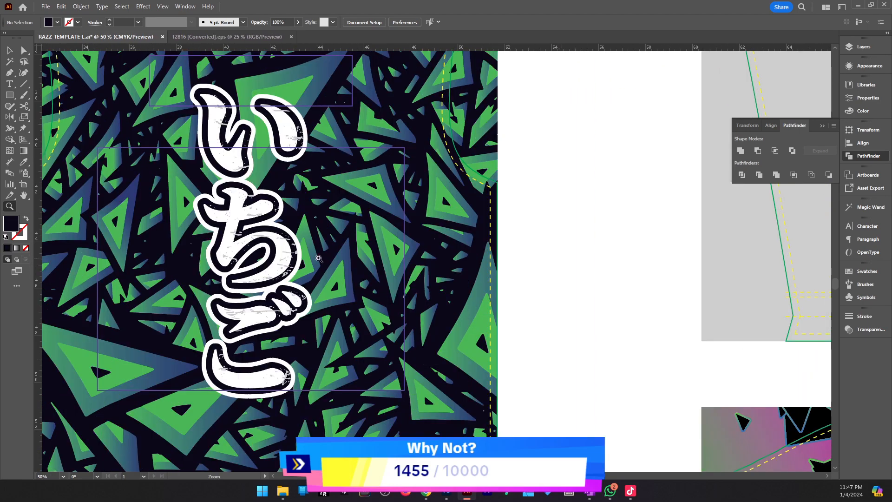
click(251, 256)
click(409, 258)
click(455, 251)
key(v)
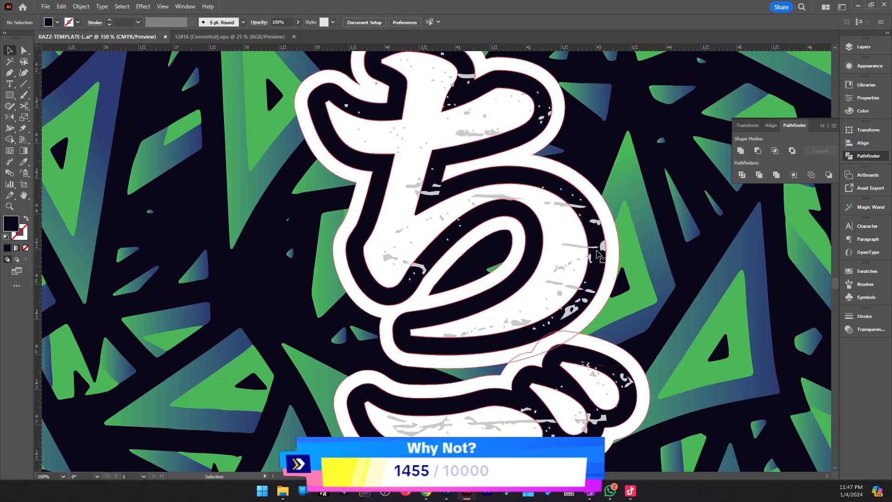
double_click(599, 254)
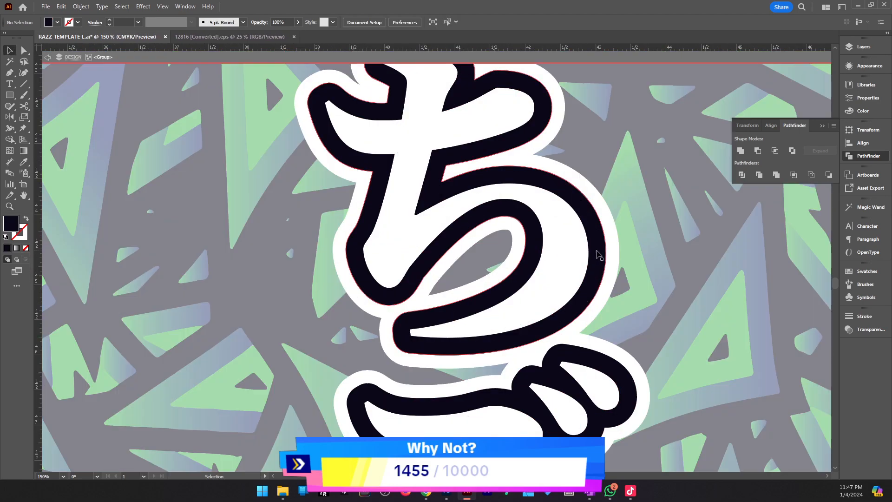
double_click(662, 248)
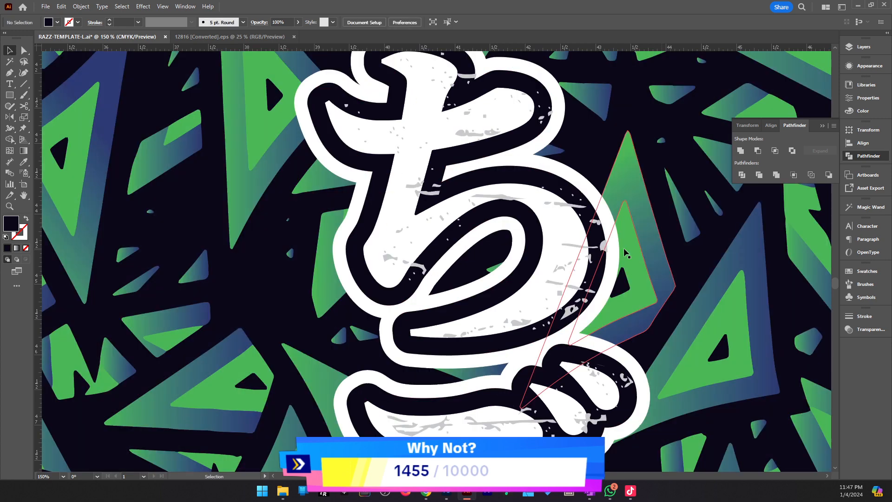
Move the clipped grey scratch texture about 0.27 in left on the BACK panel so its mask matches the white いちご letters.
click(599, 251)
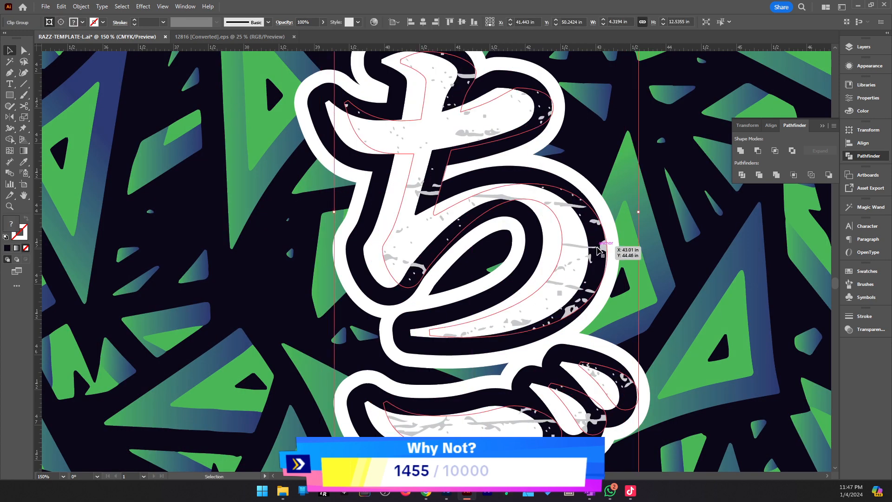
key(a)
key(ctrl+[)
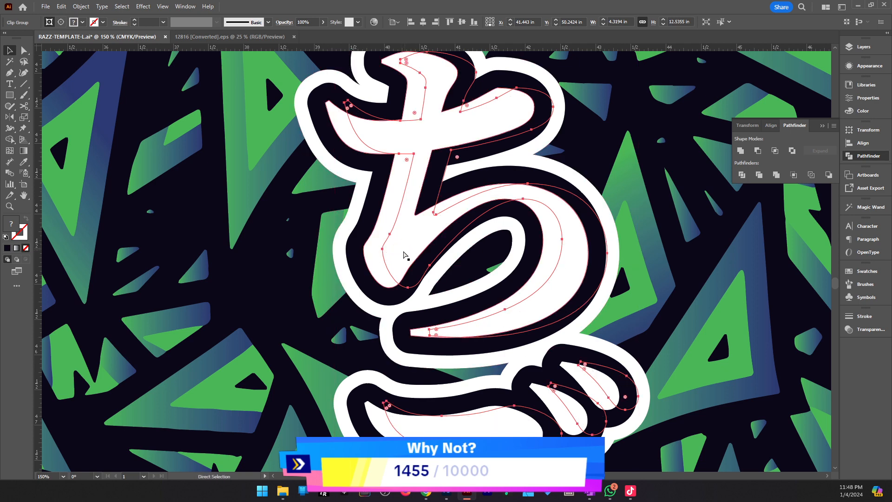
scroll(402, 271, up, 1)
key(ctrl+])
key(z)
click(384, 284)
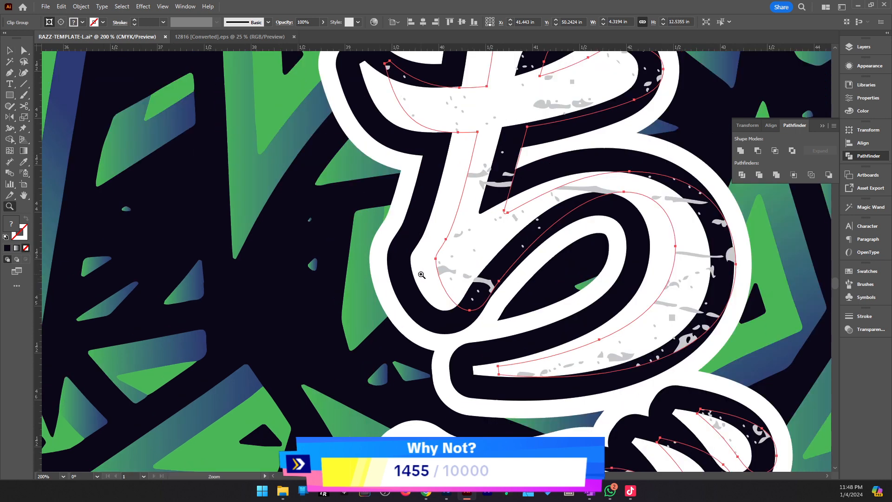
key(a)
drag(435, 267, 411, 262)
Group the BACK panel's pattern with its いちご lettering and scratch texture, and deselect the group.
scroll(391, 244, down, 6)
key(v)
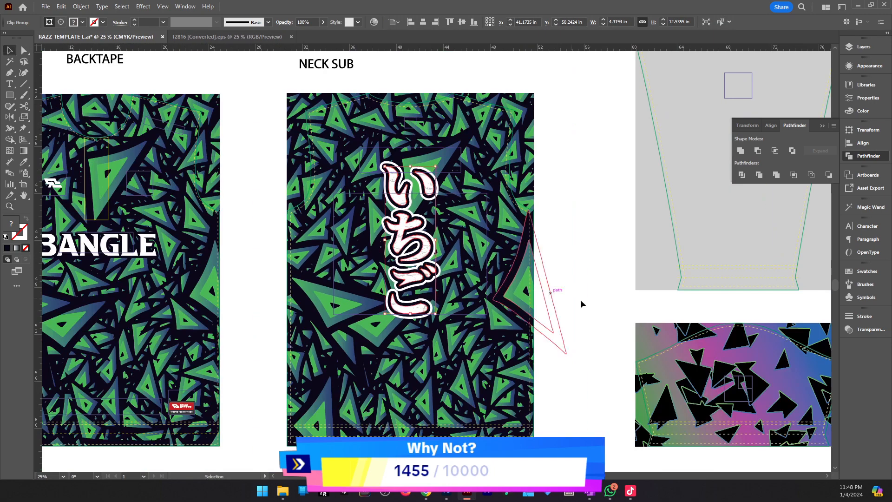
drag(597, 355, 357, 166)
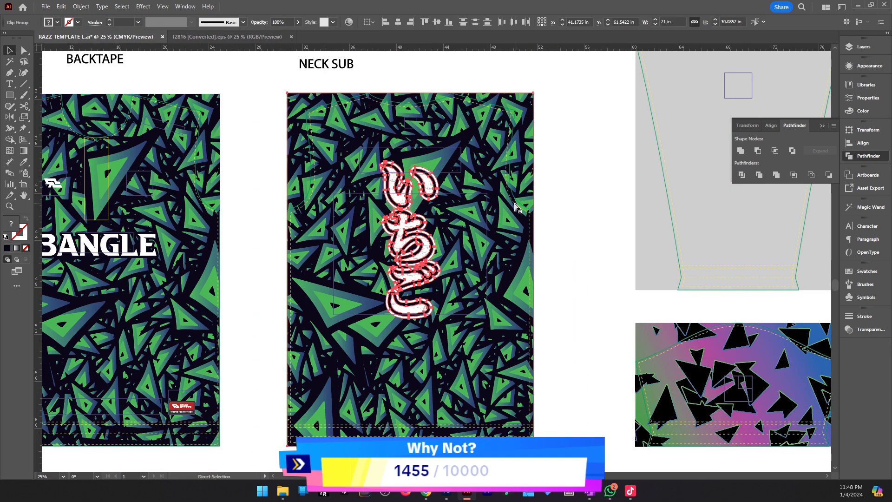
click(570, 226)
Group the FRONT panel's pattern with its outlined 3ANGLE lettering.
drag(261, 293, 475, 286)
drag(356, 291, 424, 291)
key(ctrl+z)
drag(451, 450, 373, 227)
Examine the FRONT, BACK and sleeve panels side by side on the jersey template, leaving nothing selected.
drag(507, 256, 227, 264)
key(z)
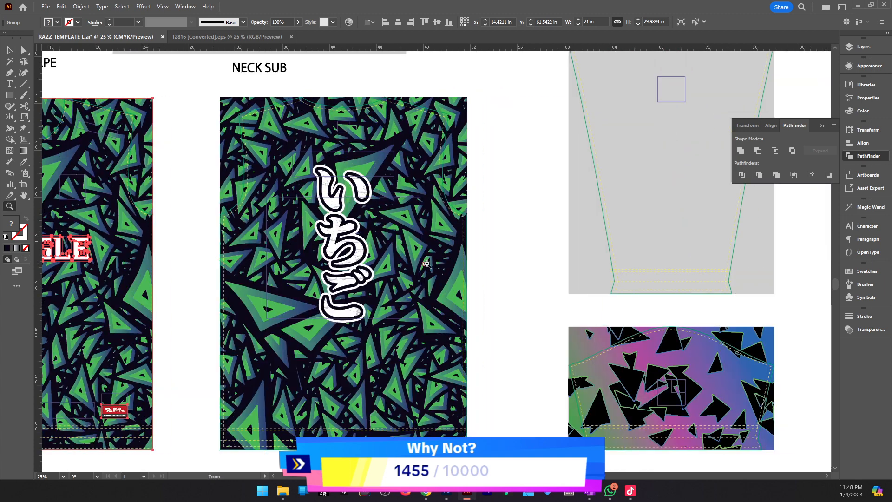
drag(426, 263, 440, 250)
ctrl+click(697, 371)
alt+click(545, 317)
alt+click(545, 316)
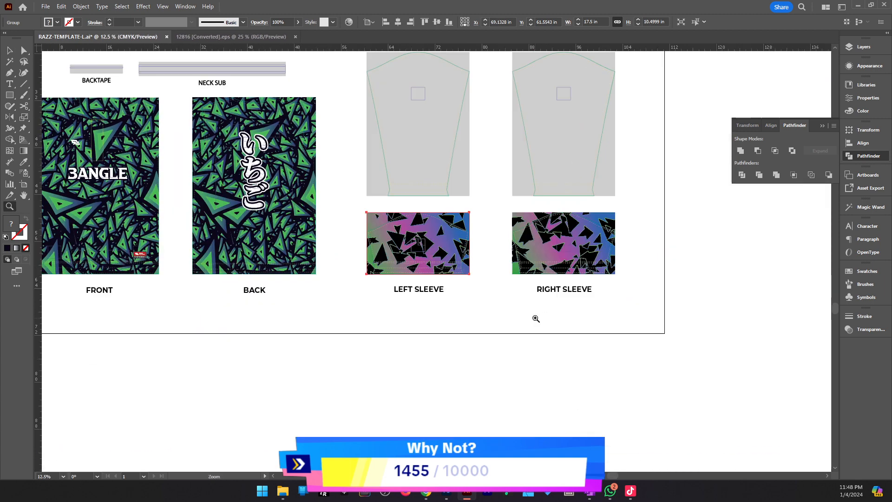
drag(335, 304, 567, 348)
key(v)
click(567, 348)
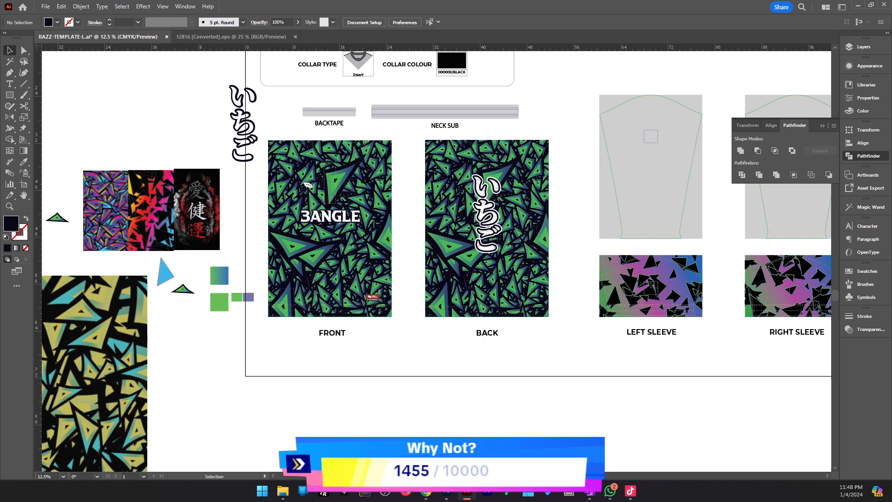
Look through the LIVE FROM TT playlist on YouTube in Chrome and return to Illustrator.
click(425, 491)
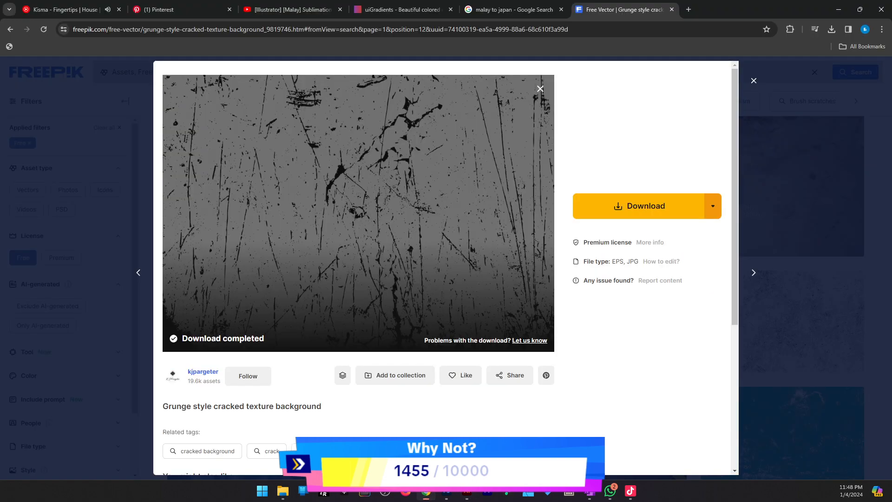
click(282, 10)
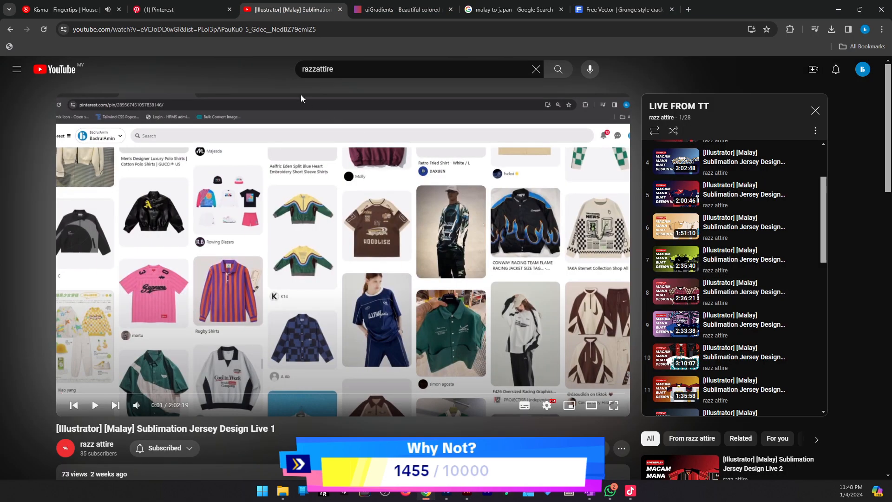
scroll(235, 361, down, 1)
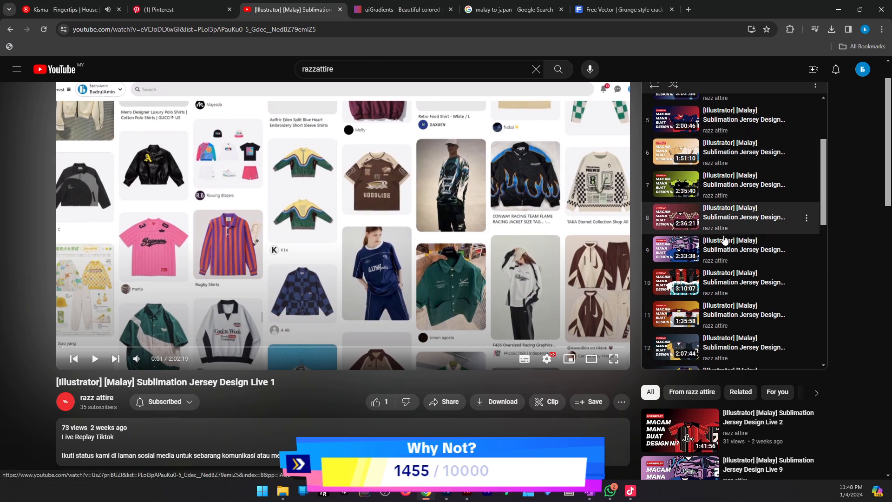
scroll(716, 293, down, 2)
scroll(714, 279, up, 4)
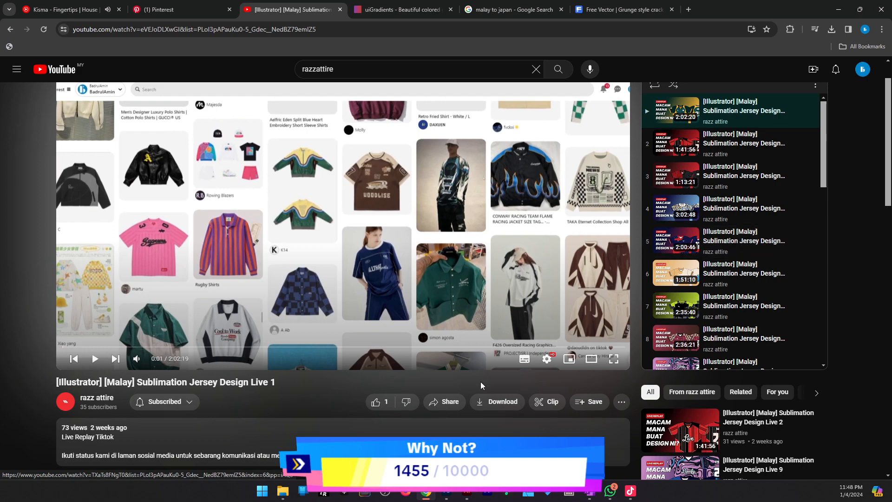
scroll(473, 432, down, 1)
click(466, 491)
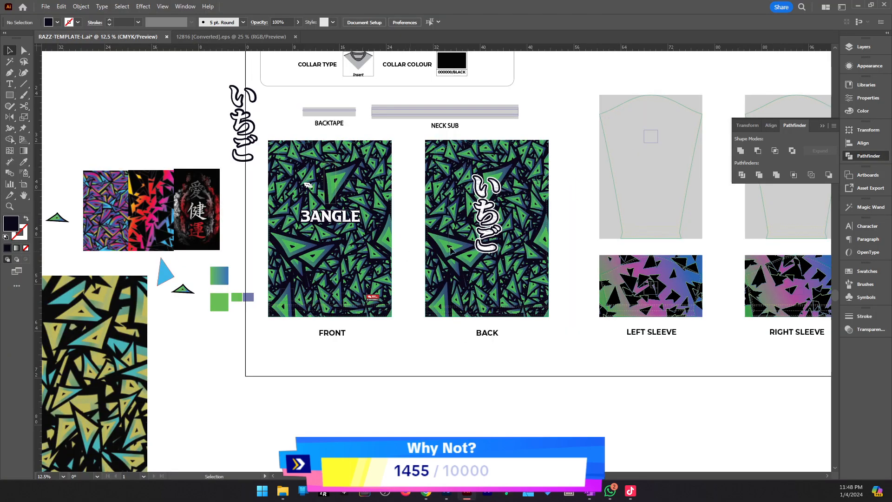
Examine the grouped FRONT and BACK panels with their 3ANGLE and いちご lettering.
drag(357, 268, 461, 363)
scroll(462, 289, up, 1)
scroll(382, 312, down, 1)
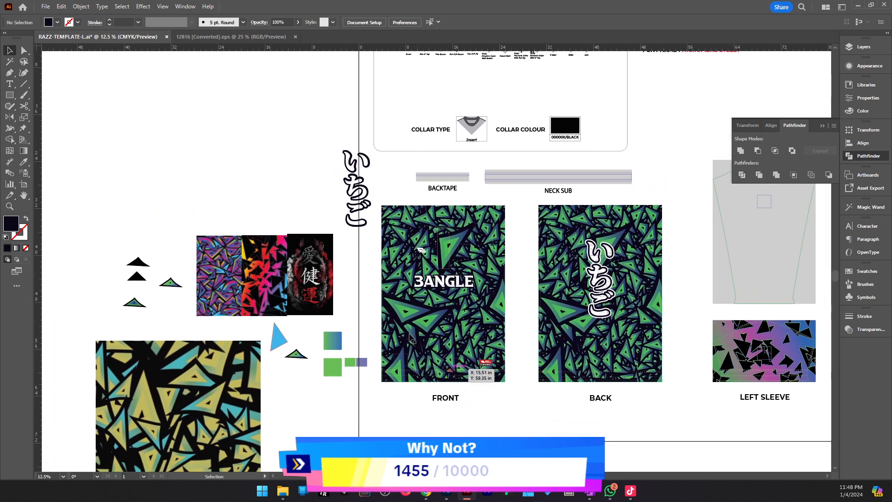
key(z)
drag(416, 297, 331, 299)
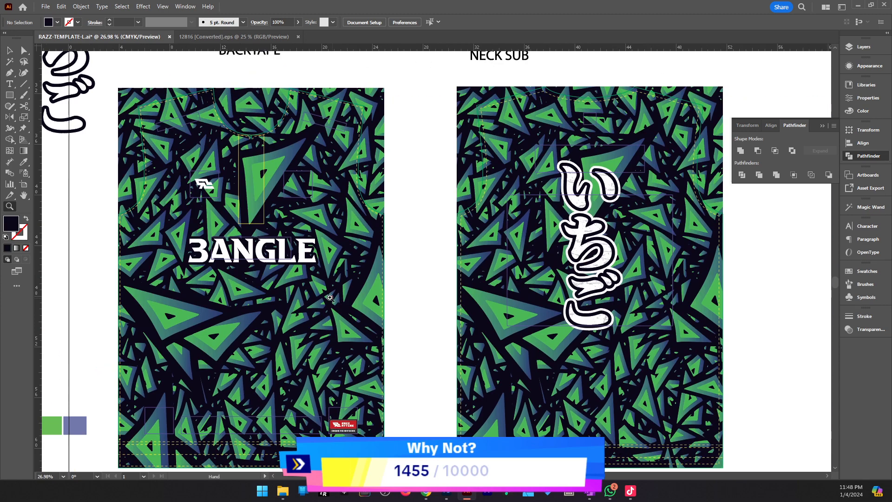
drag(531, 300, 415, 297)
drag(501, 314, 429, 282)
click(446, 256)
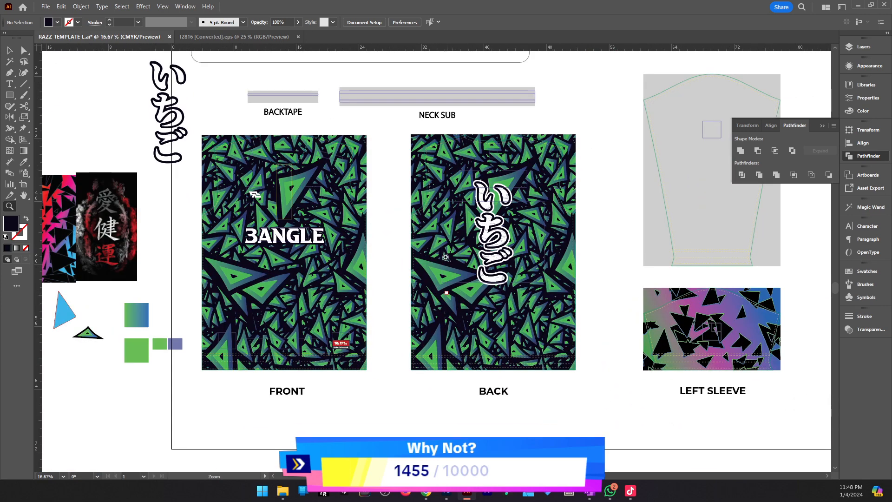
key(v)
click(559, 269)
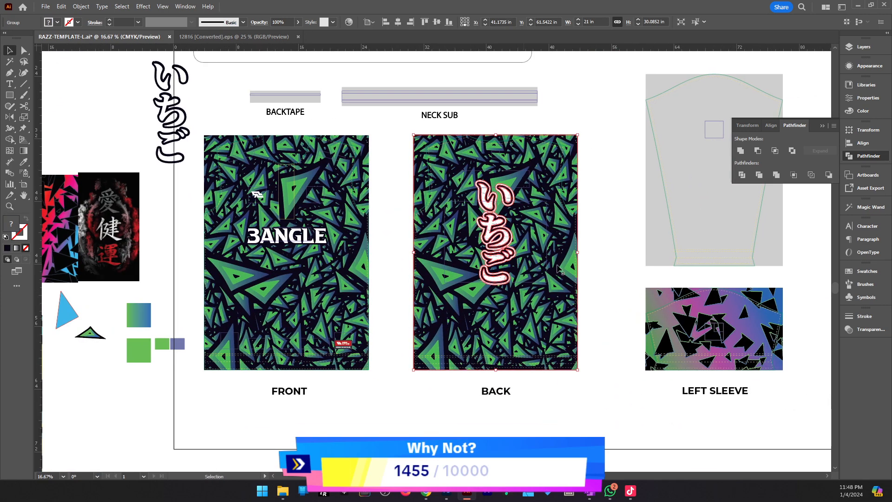
click(631, 269)
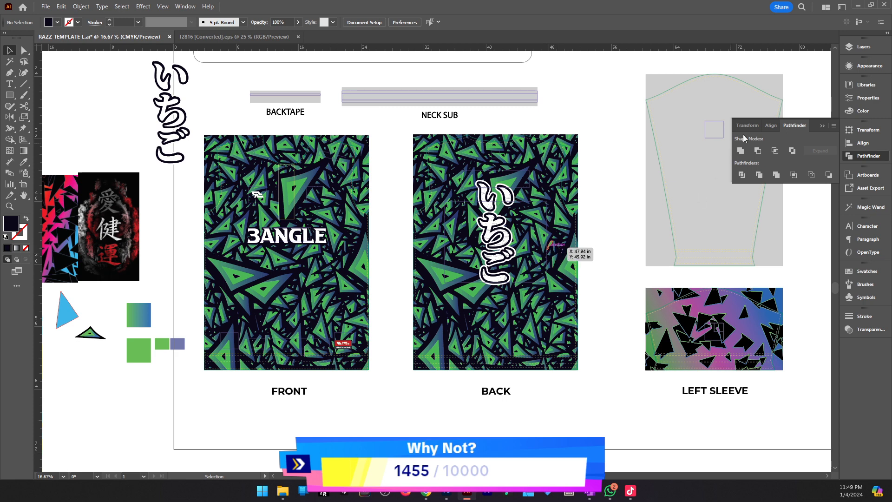
click(868, 67)
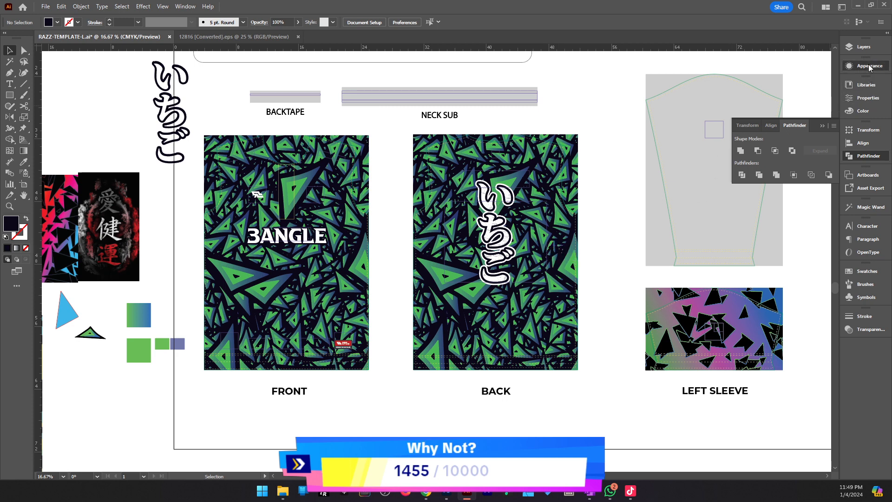
Offset the white chest logo on the front panel by 0.125 in with round joins.
drag(284, 237, 358, 251)
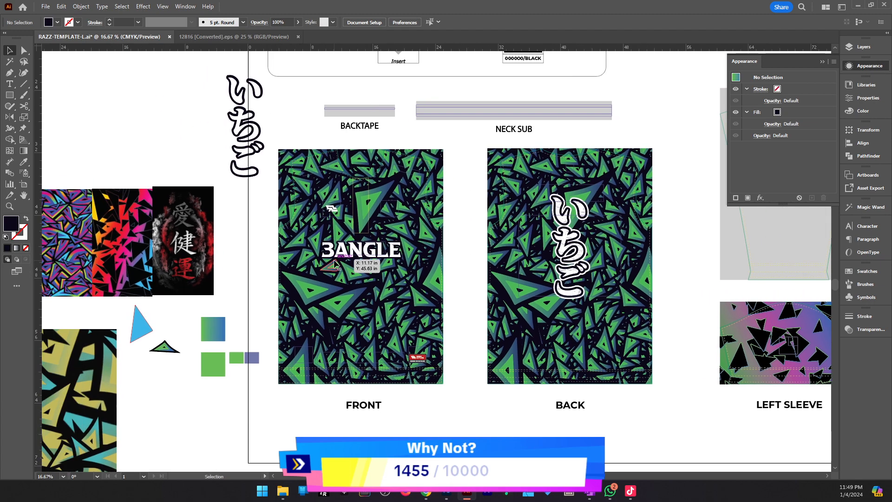
key(z)
click(307, 242)
click(405, 236)
click(405, 236)
click(495, 239)
click(499, 241)
click(504, 257)
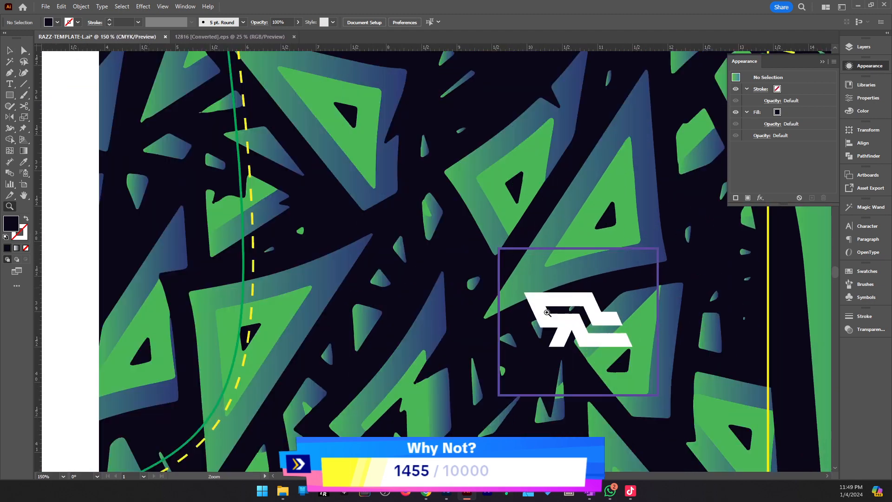
key(v)
click(595, 347)
click(81, 6)
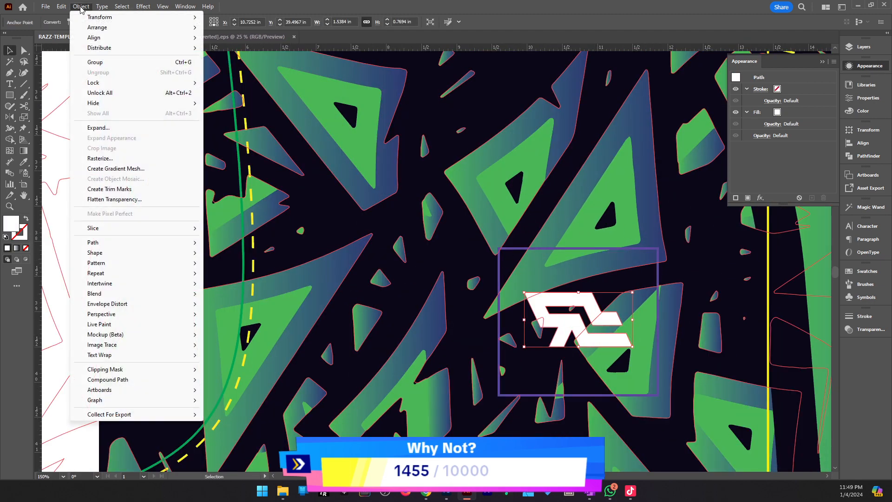
mouse_move(170, 246)
click(234, 277)
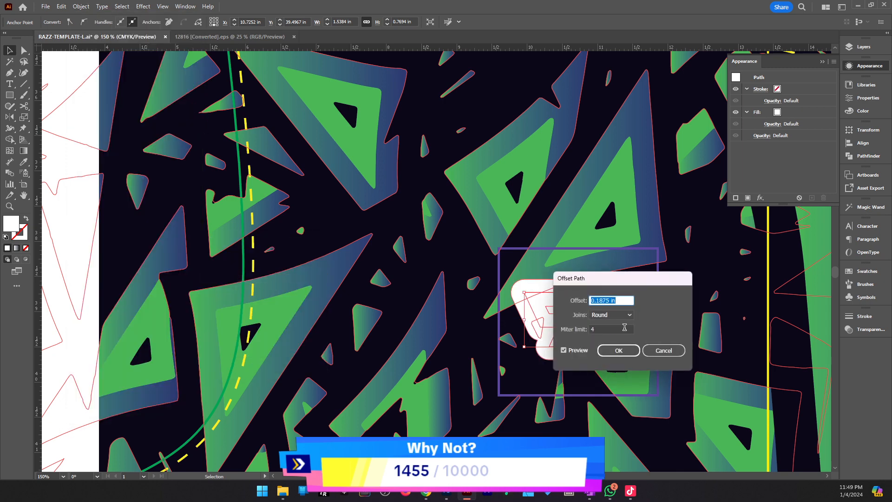
key(Down)
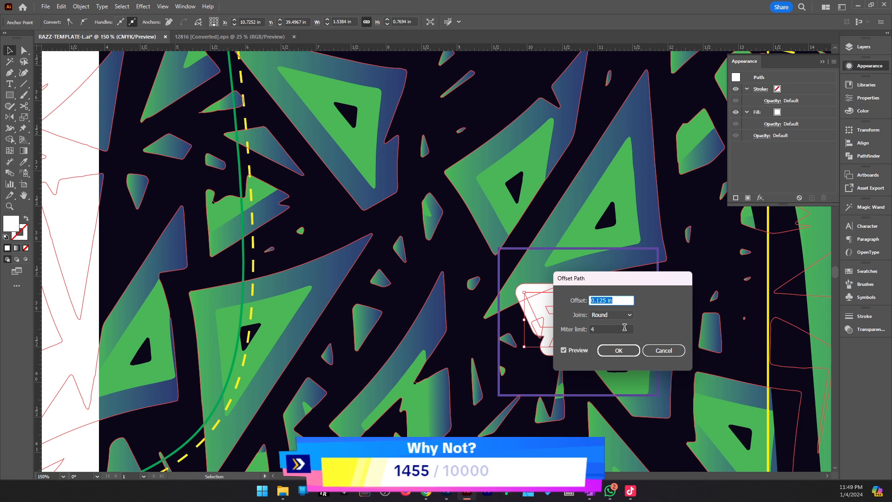
key(Return)
Fill the logo's offset outline with the dark background colour sampled from the front artwork.
key(u)
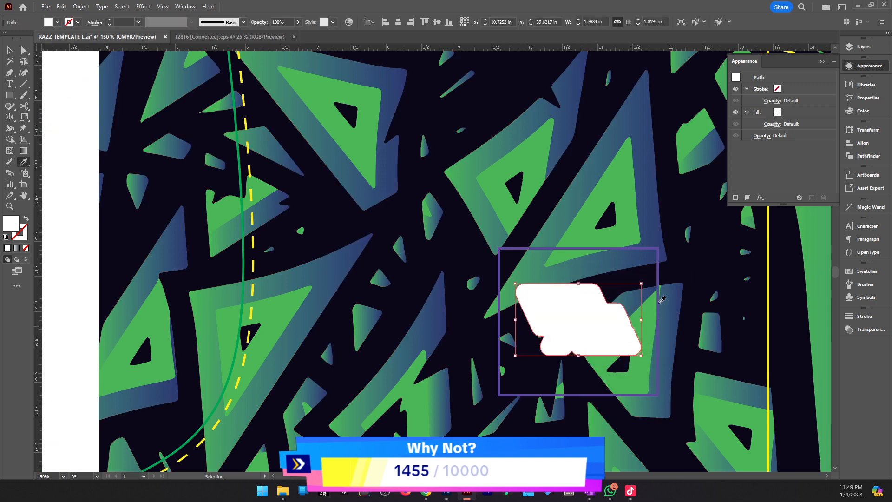
key(i)
click(709, 267)
drag(513, 321, 741, 332)
key(v)
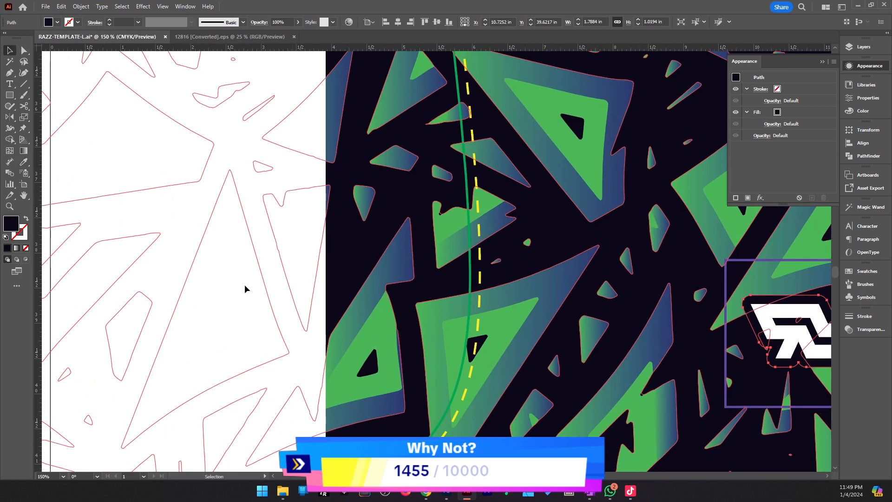
click(233, 285)
Examine how the outlined chest logo sits within the whole front jersey design.
key(z)
alt+click(359, 285)
alt+click(359, 285)
alt+click(359, 285)
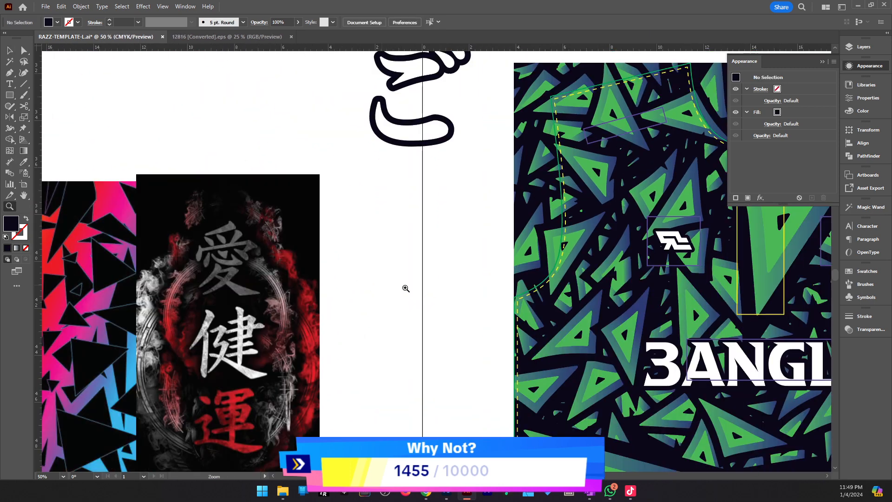
drag(608, 303, 393, 309)
alt+click(459, 308)
alt+click(458, 307)
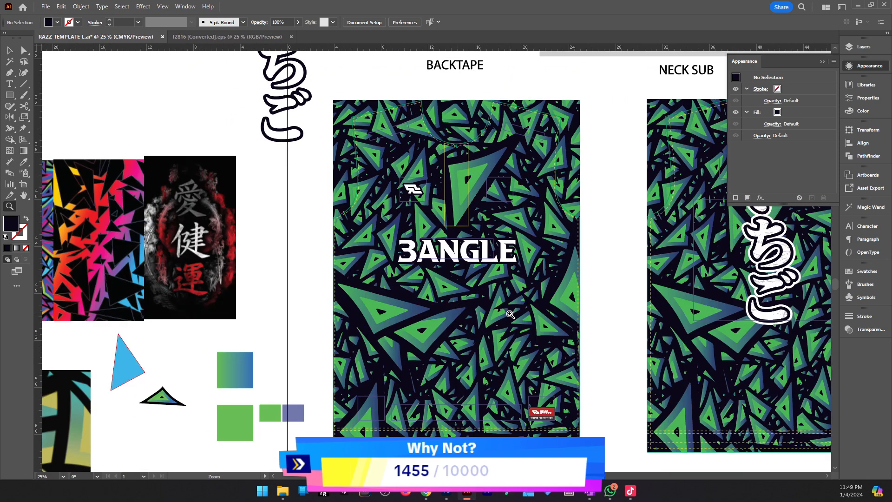
alt+click(469, 246)
click(426, 269)
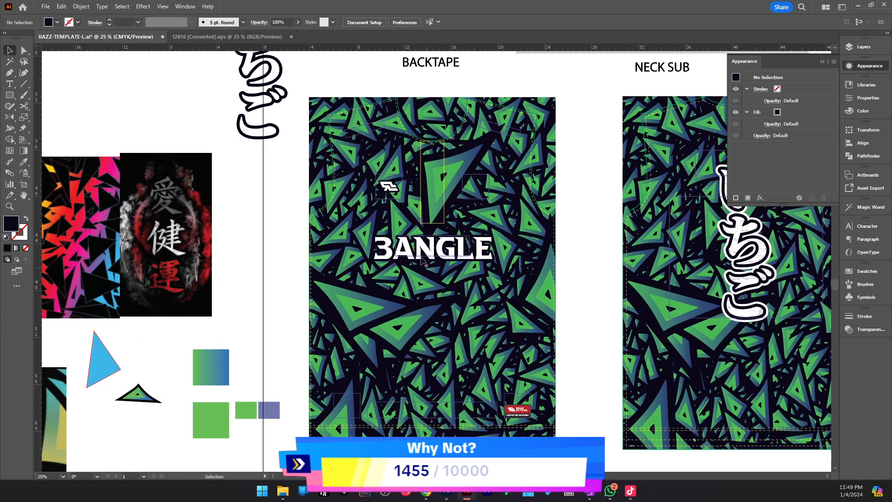
Try to move the chest logo slightly upward on the front panel and undo the move.
key(v)
drag(390, 198, 395, 189)
key(ctrl+z)
click(588, 207)
Close the scratch-texture document 12816 [Converted].eps.
key(z)
alt+click(451, 234)
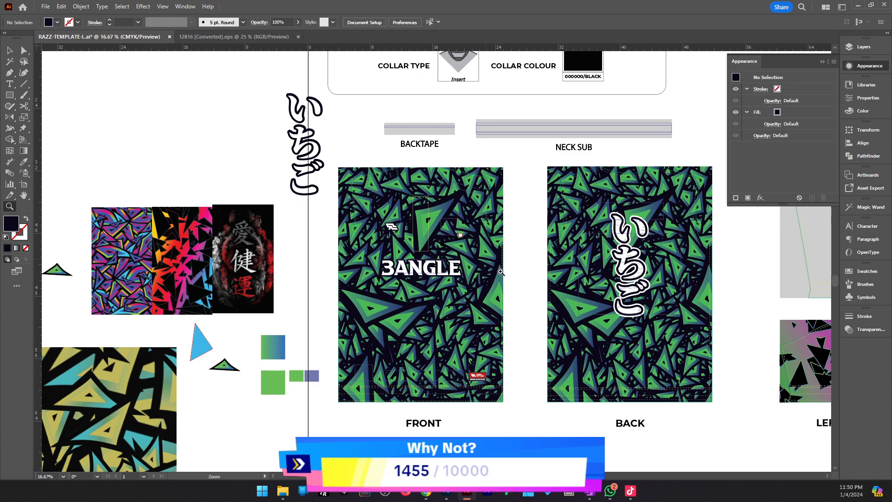
scroll(500, 272, right, 5)
key(v)
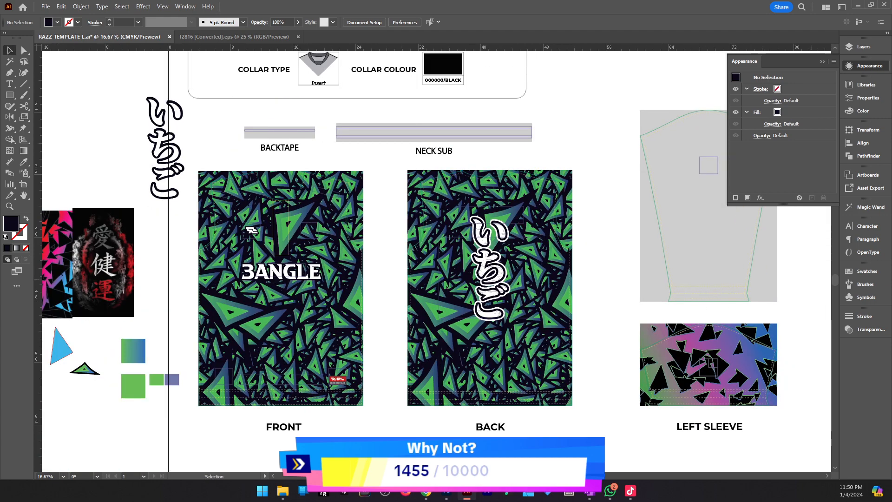
click(823, 62)
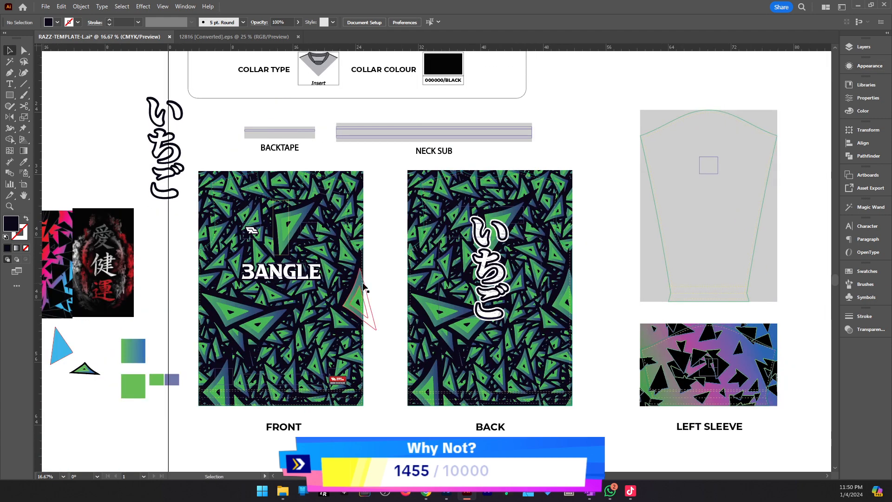
scroll(358, 295, left, 2)
click(293, 39)
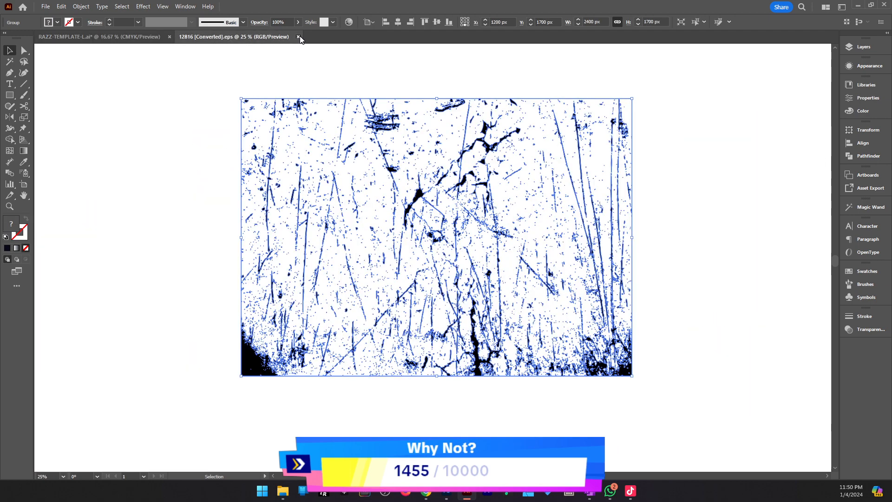
click(298, 36)
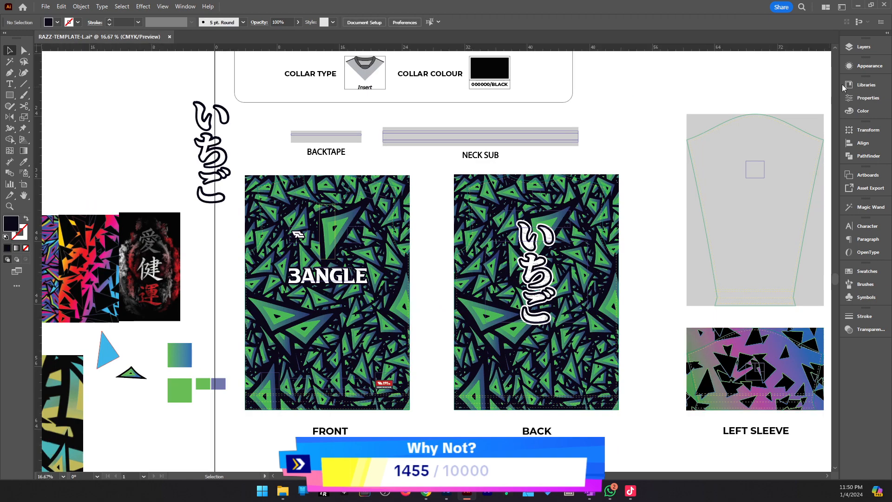
Copy the front, back and short-sleeve outlines from the OUTERCLIP layer, lock that layer, and paste them in place in the DESIGN layer.
click(863, 48)
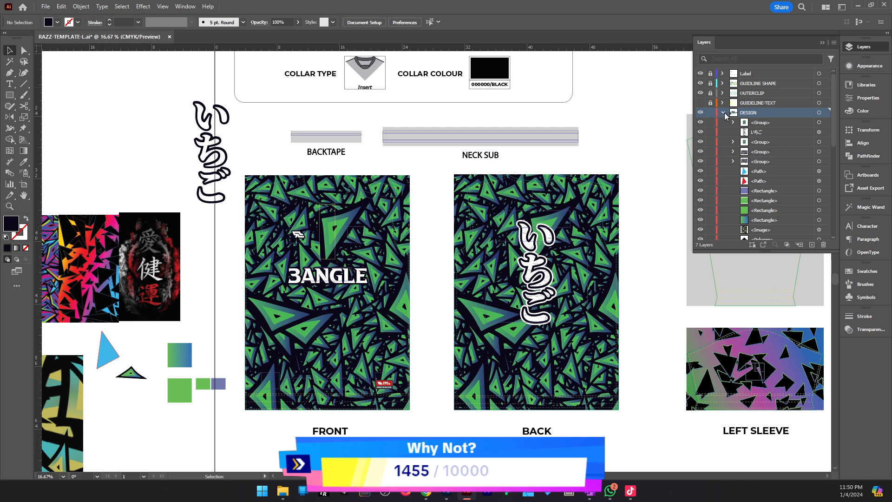
click(819, 94)
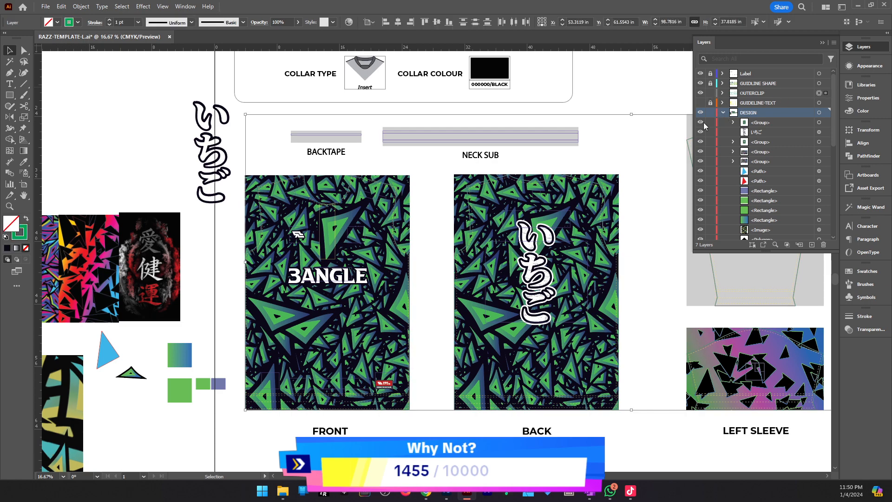
scroll(547, 89, right, 5)
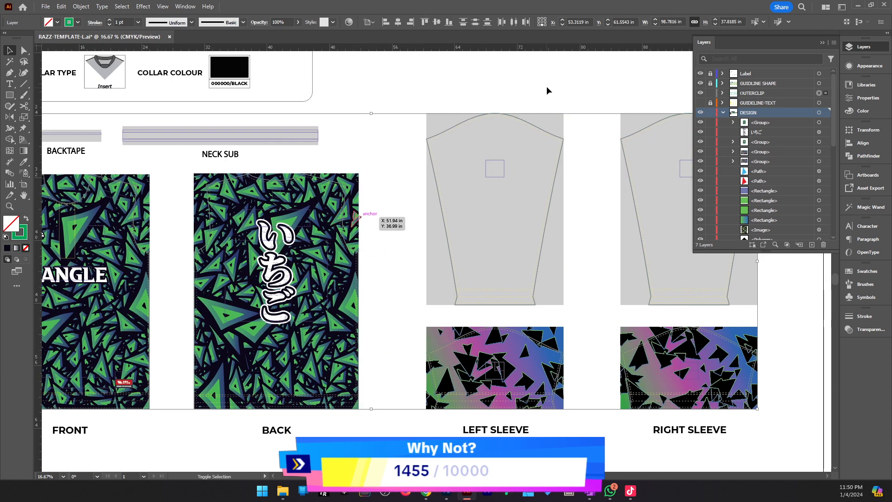
key(a)
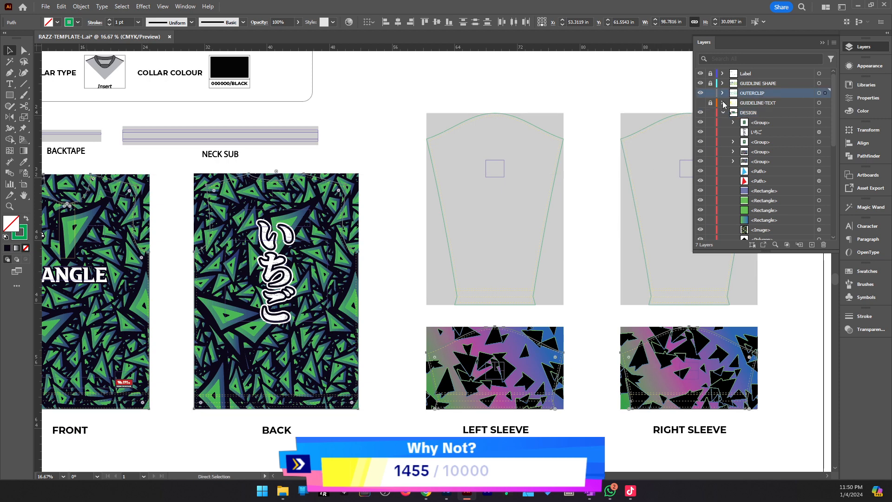
key(ctrl+c)
click(709, 94)
click(743, 105)
click(743, 113)
key(ctrl+f)
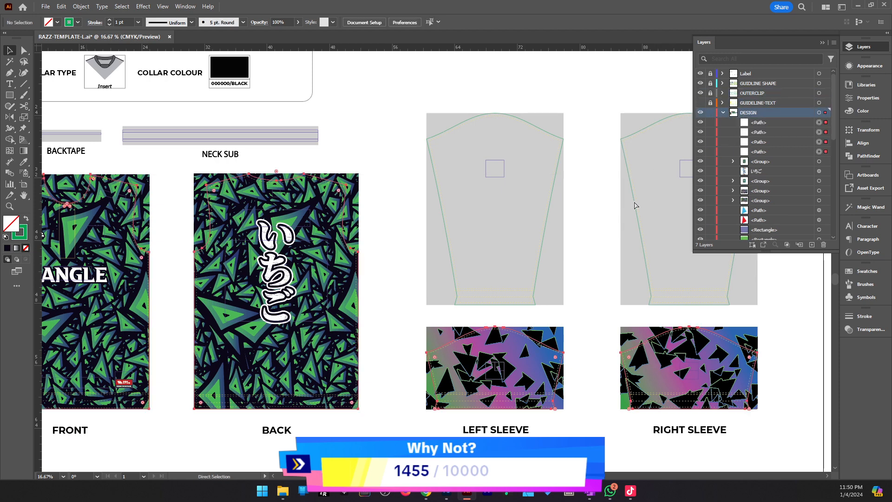
Clip the front artwork and the back artwork to their pasted body outlines with clipping masks.
drag(653, 239, 704, 227)
scroll(705, 226, left, 5)
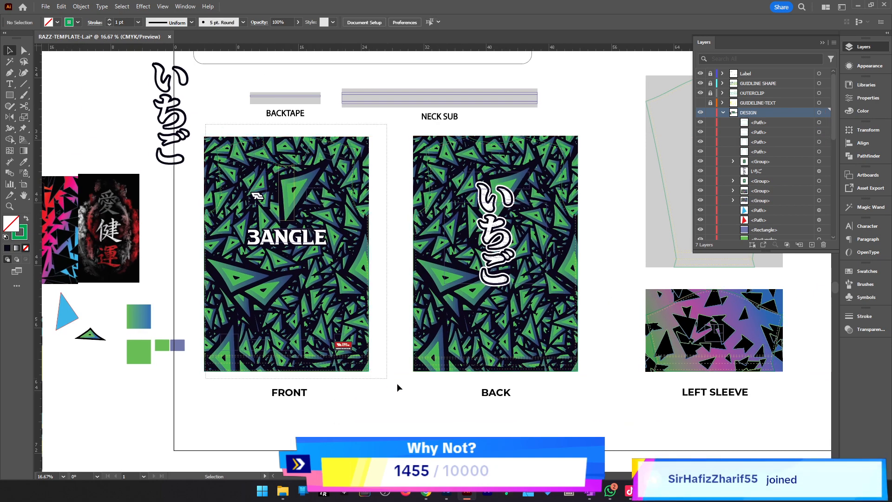
right_click(323, 312)
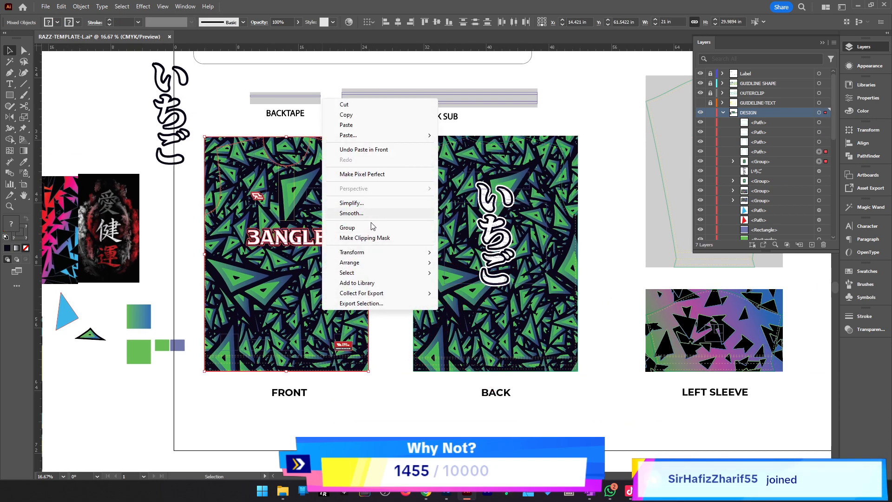
click(381, 238)
drag(389, 137, 633, 430)
right_click(513, 306)
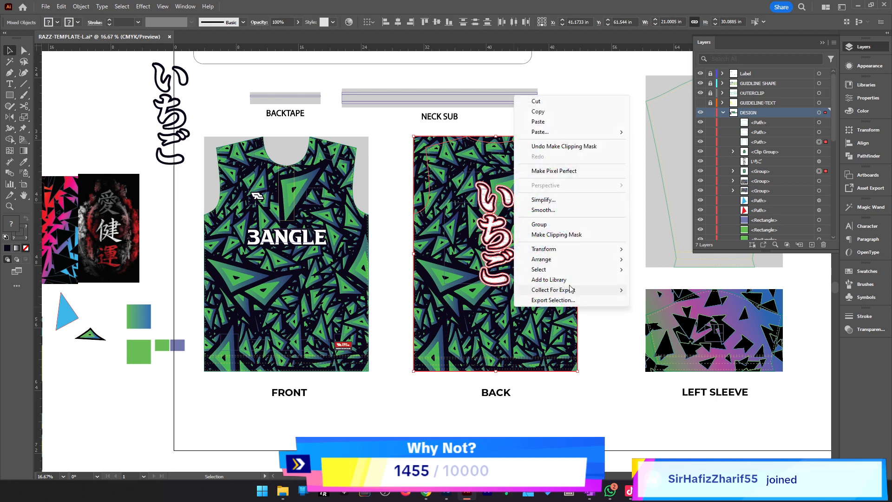
click(556, 234)
Clip the left and right short-sleeve artwork to their pasted sleeve outlines with clipping masks.
scroll(584, 239, right, 4)
drag(476, 278, 665, 417)
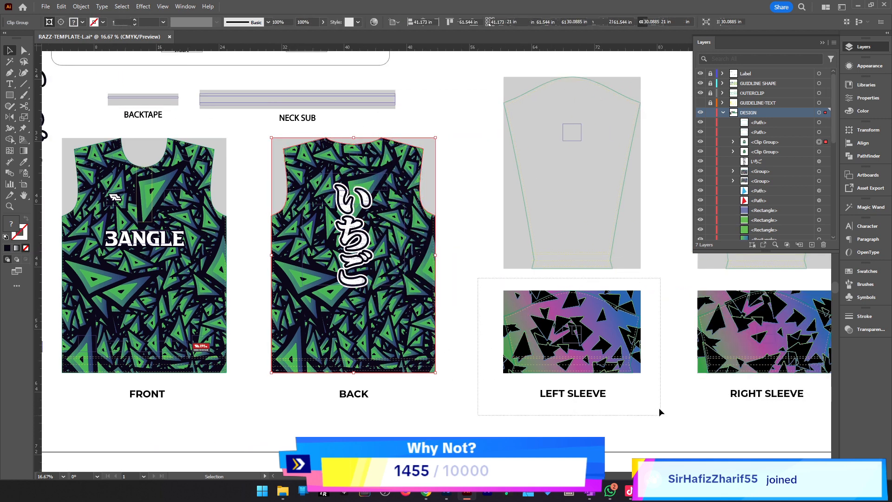
right_click(606, 325)
click(649, 248)
scroll(621, 364, right, 5)
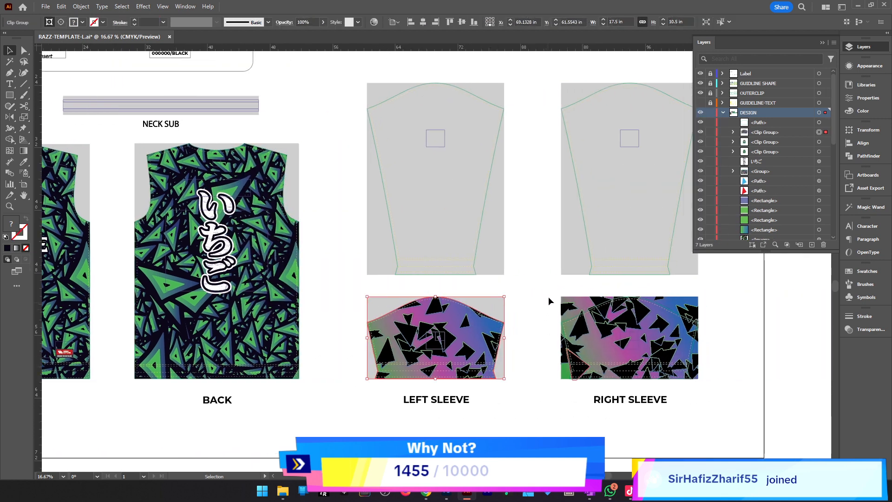
drag(543, 293, 773, 403)
right_click(687, 342)
click(736, 275)
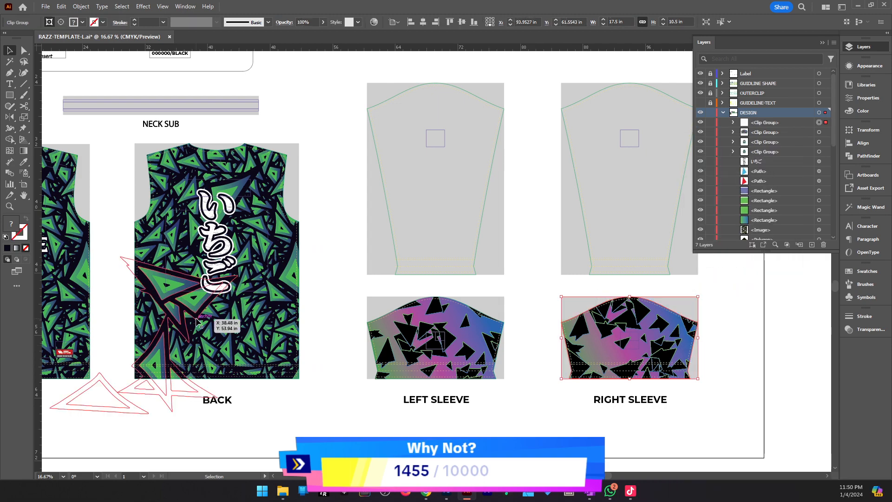
Deselect the clipped artwork and save the jersey template file.
scroll(436, 285, left, 5)
click(403, 213)
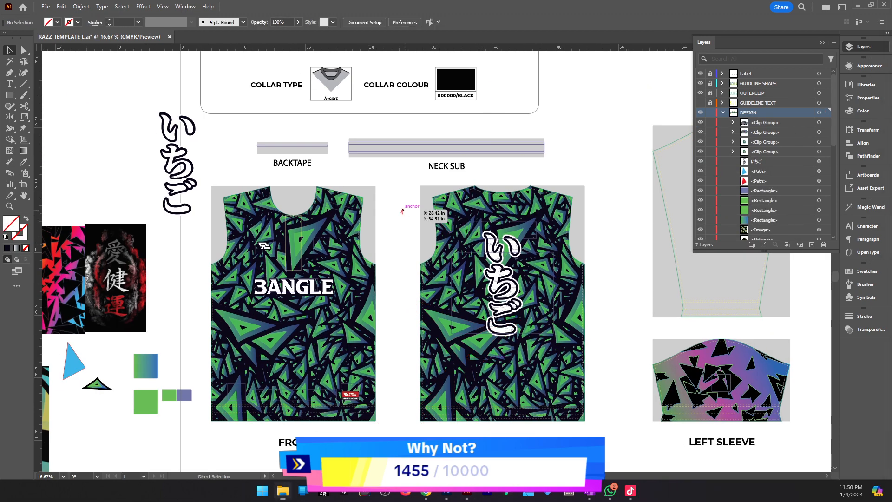
key(ctrl+s)
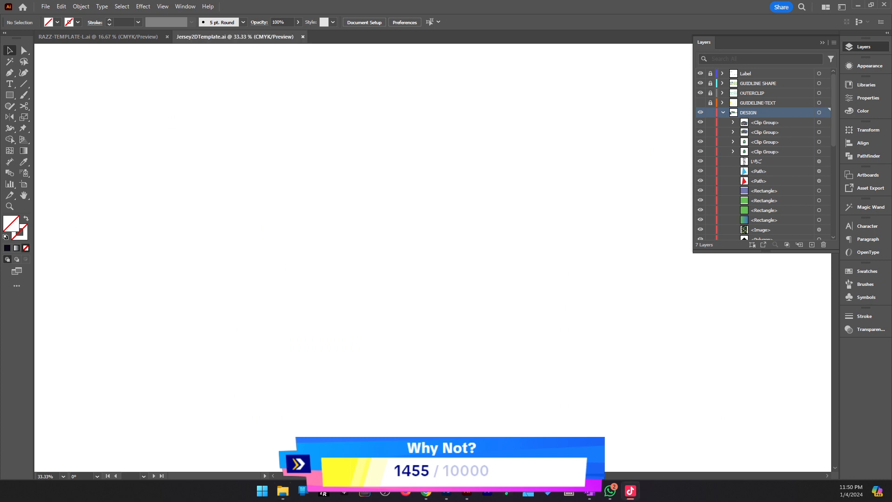
Look over the front and back polo mockups in Jersey2DTemplate.ai.
scroll(392, 300, down, 3)
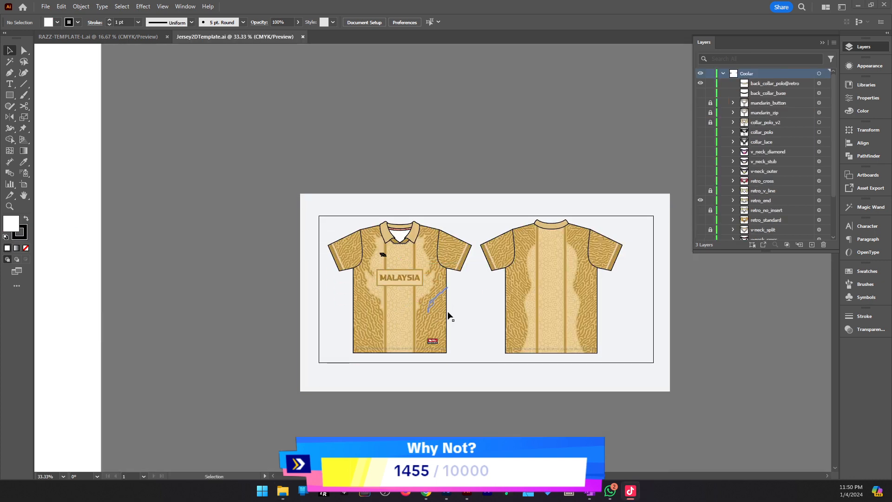
click(371, 343)
scroll(410, 334, up, 1)
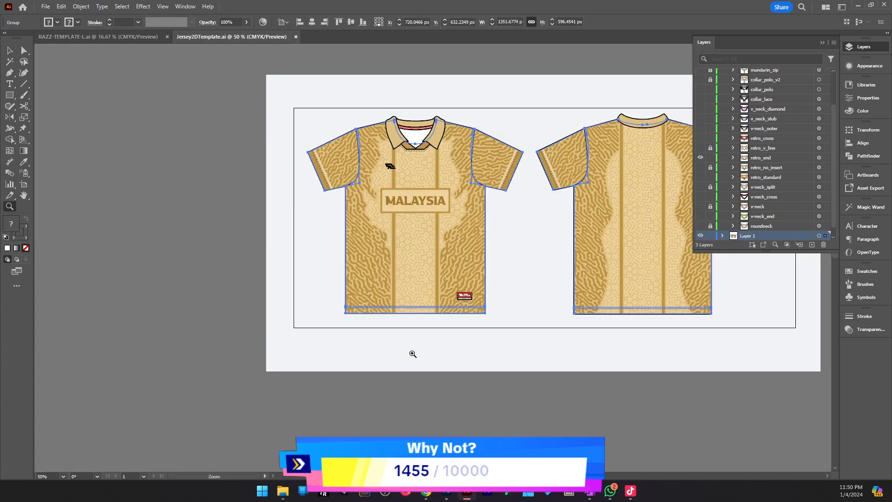
scroll(412, 355, up, 3)
click(236, 78)
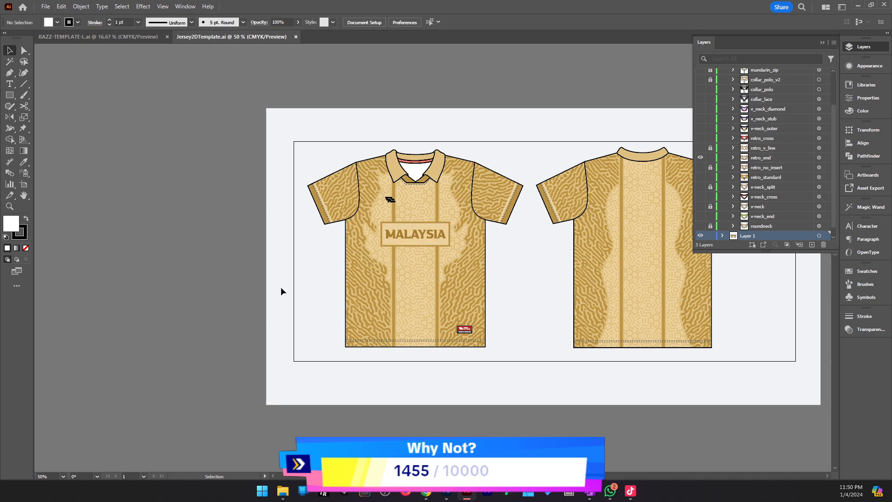
Switch to RAZZ-TEMPLATE-L.ai, try moving the clipped front panel toward the back panel, and undo the move.
click(131, 38)
drag(315, 332, 386, 329)
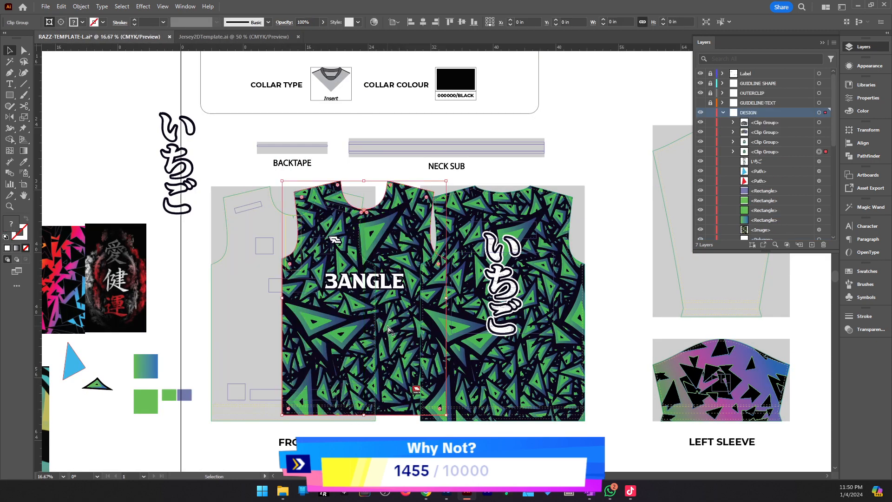
key(ctrl+z)
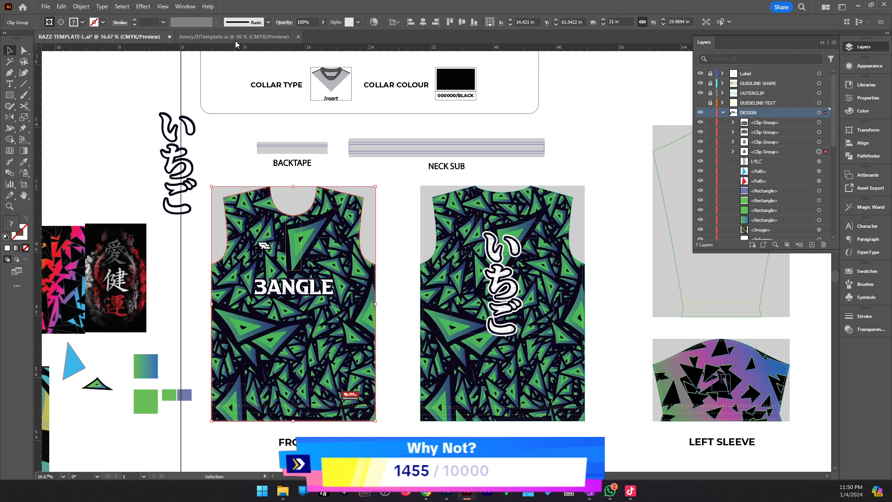
Examine the front and back polo mockups in Jersey2DTemplate.ai.
click(232, 37)
key(z)
click(394, 187)
key(v)
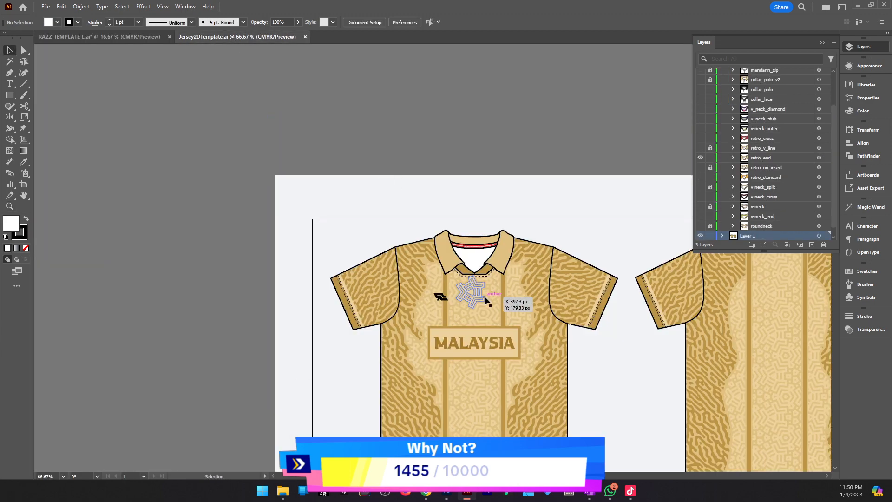
scroll(464, 288, down, 3)
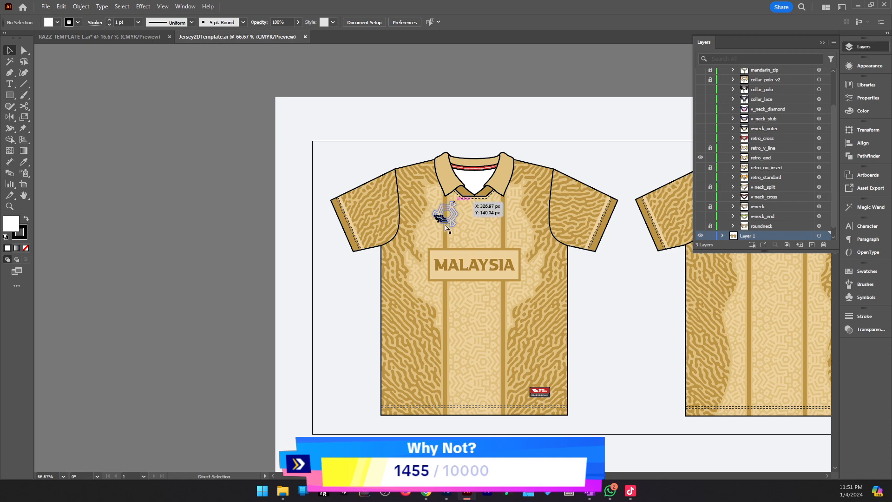
scroll(488, 378, right, 6)
scroll(596, 377, left, 5)
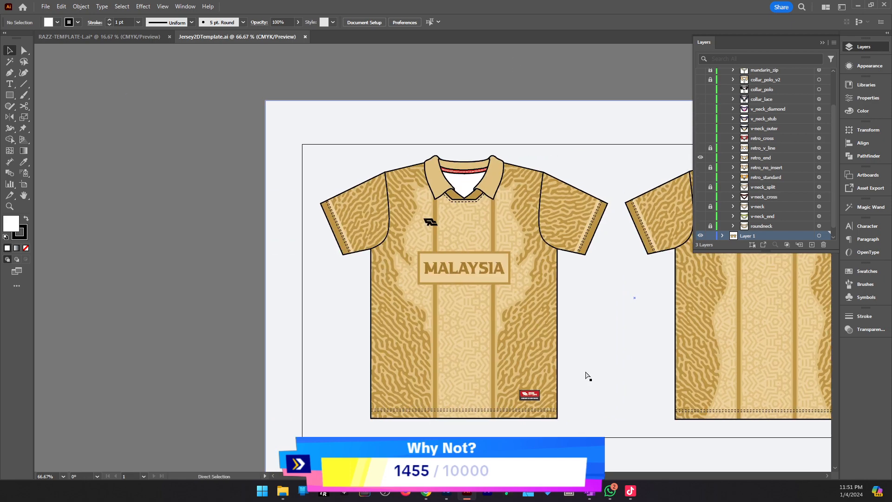
scroll(538, 360, up, 2)
scroll(537, 361, down, 2)
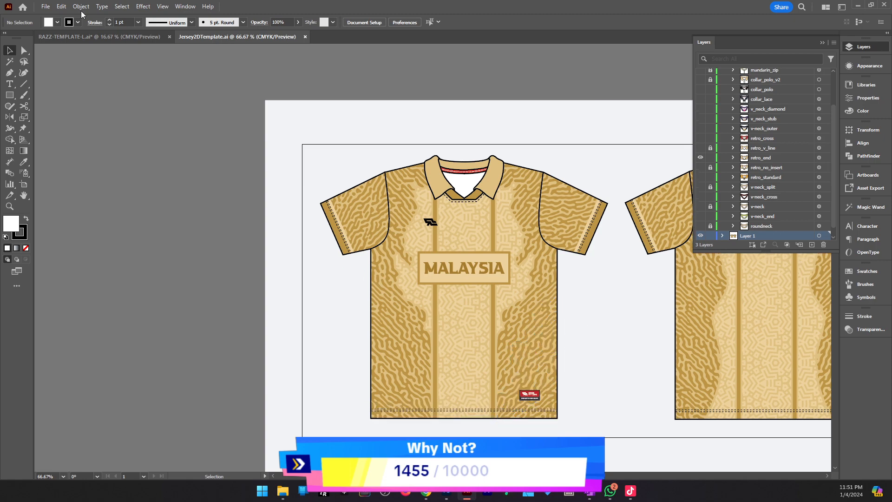
Copy the clipped front panel from RAZZ-TEMPLATE-L.ai and paste it into Jersey2DTemplate.ai.
click(88, 35)
click(302, 277)
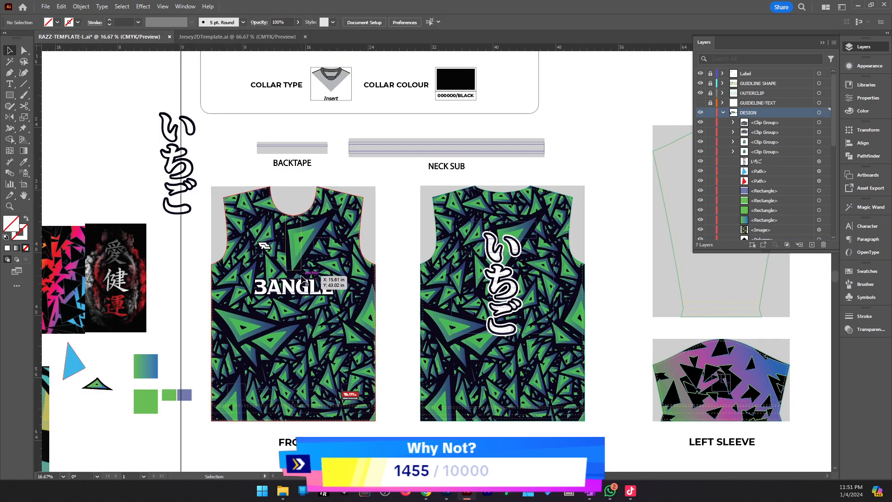
key(ctrl+c)
click(293, 38)
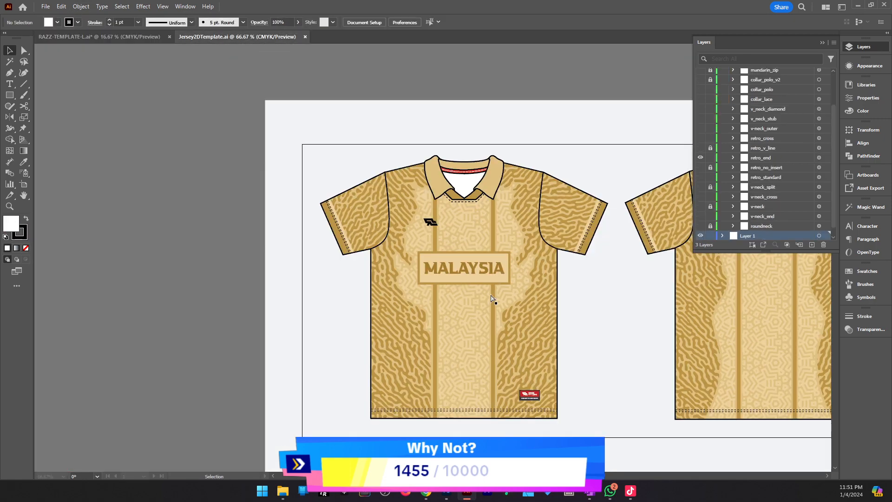
key(ctrl+v)
key(z)
alt+click(389, 235)
alt+click(389, 235)
key(v)
scroll(497, 102, up, 2)
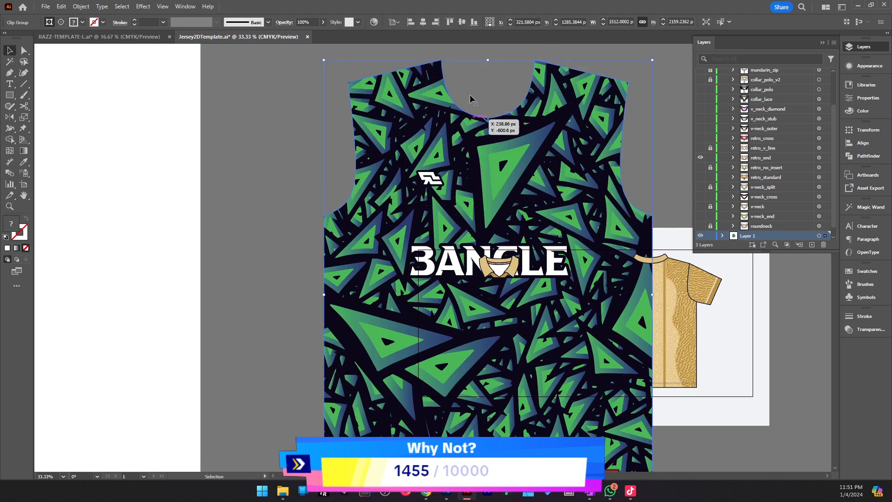
Scale the pasted front panel down to about 361 by 516 px and place it over the front polo mockup's body.
drag(501, 114, 528, 250)
key(z)
click(519, 301)
click(491, 302)
click(348, 259)
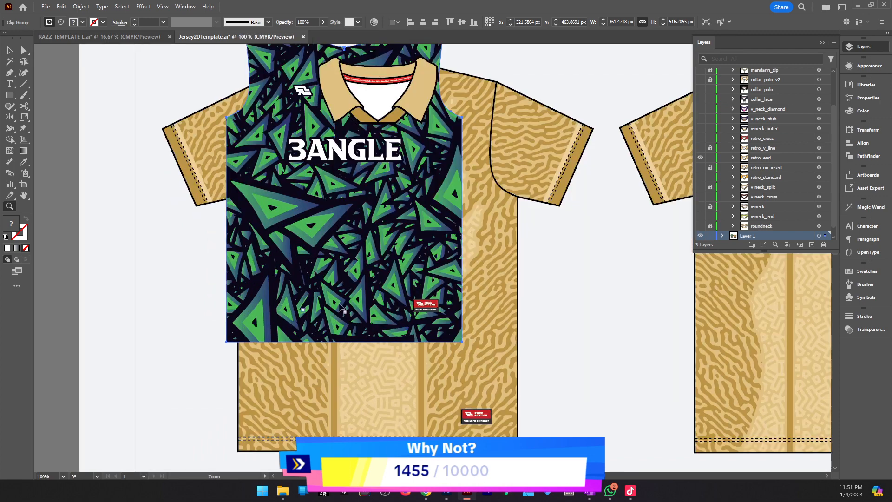
key(v)
drag(362, 298, 389, 408)
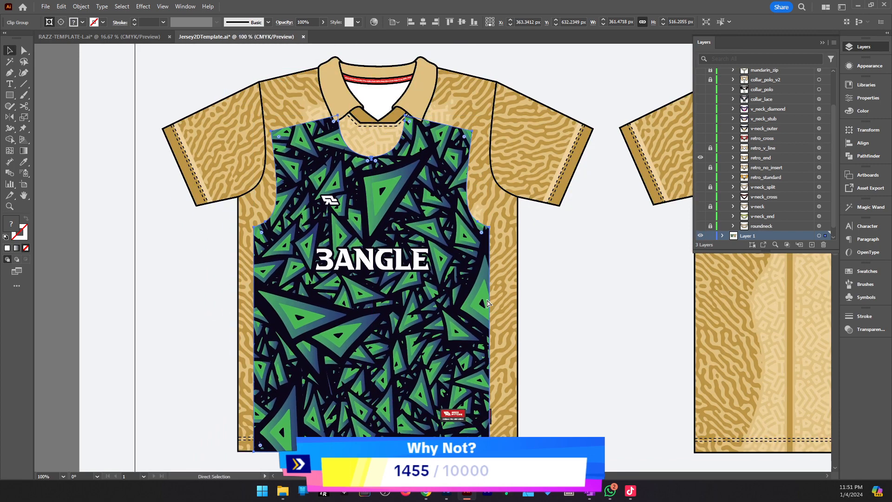
Try removing the scaled front panel from the polo mockup, and undo the removal.
key(Delete)
key(ctrl+z)
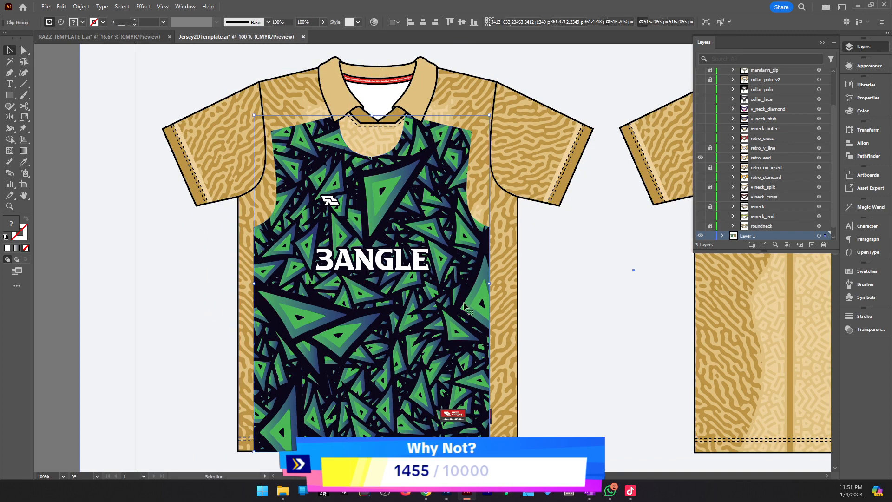
key(ctrl+shift+z)
key(ctrl+z)
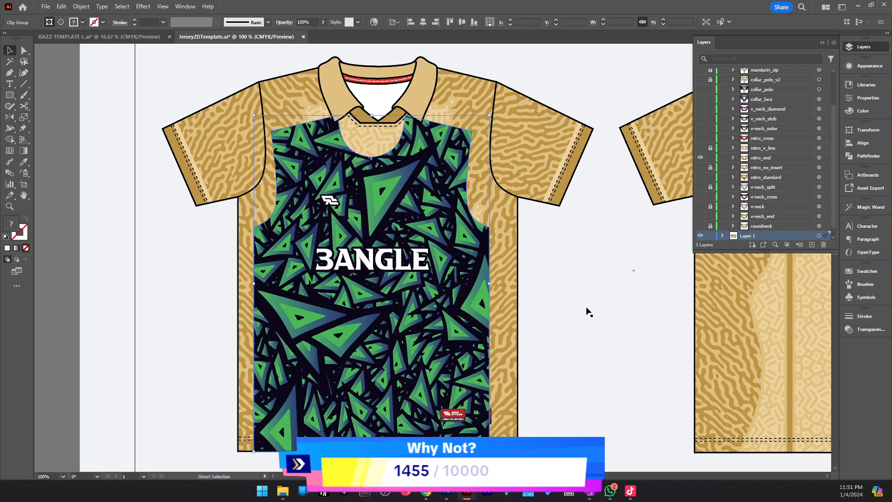
key(ctrl+shift+z)
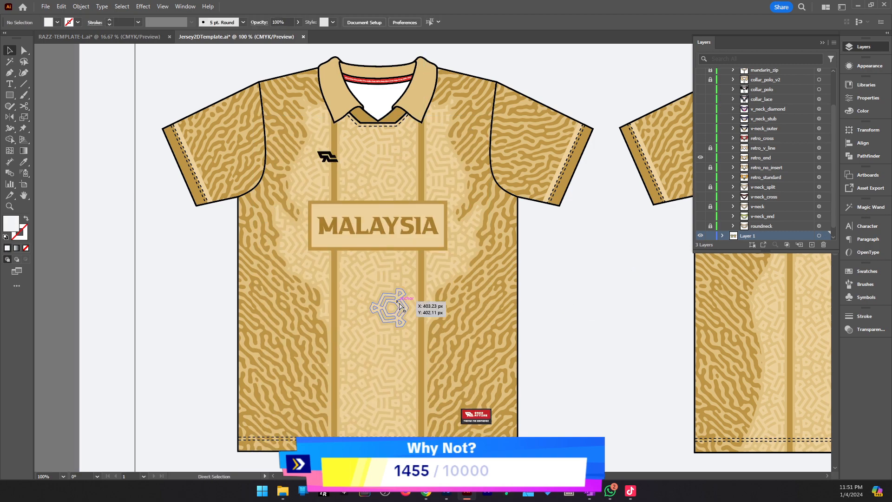
key(ctrl+z)
key(ctrl+shift+z)
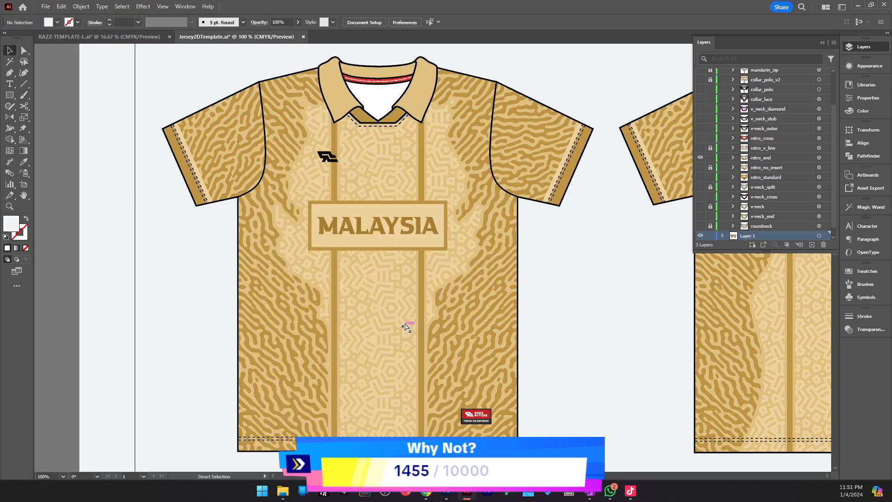
key(ctrl+z)
key(ctrl+shift+z)
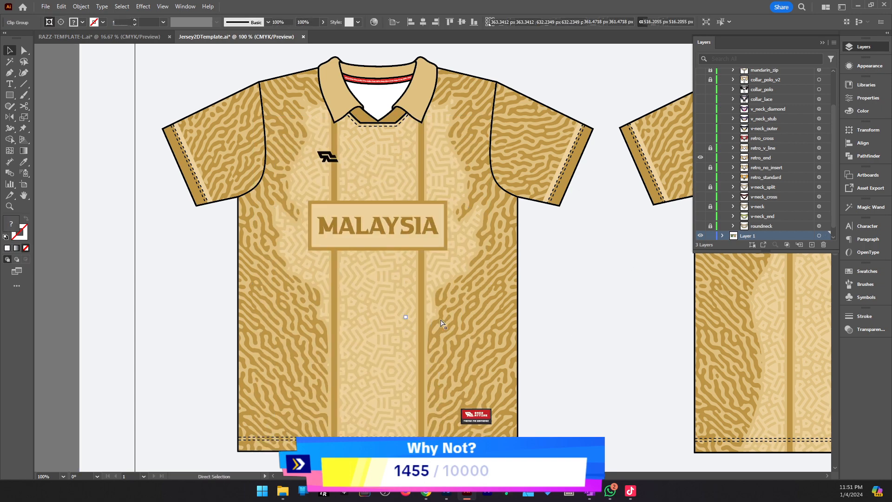
key(v)
click(553, 327)
key(ctrl+z)
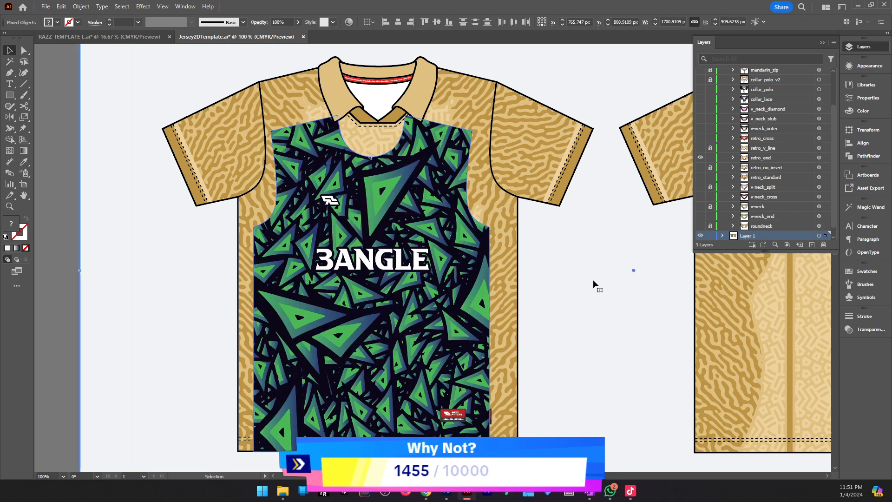
shift+click(422, 318)
key(Delete)
key(ctrl+z)
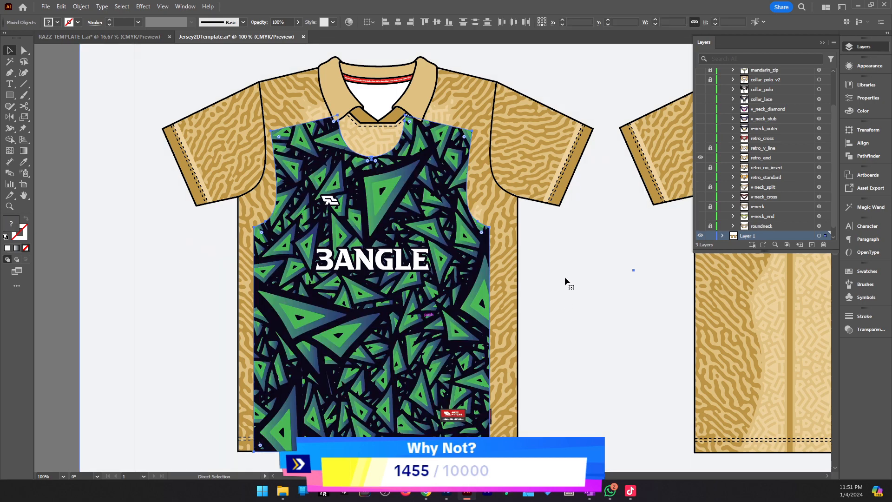
scroll(311, 301, left, 4)
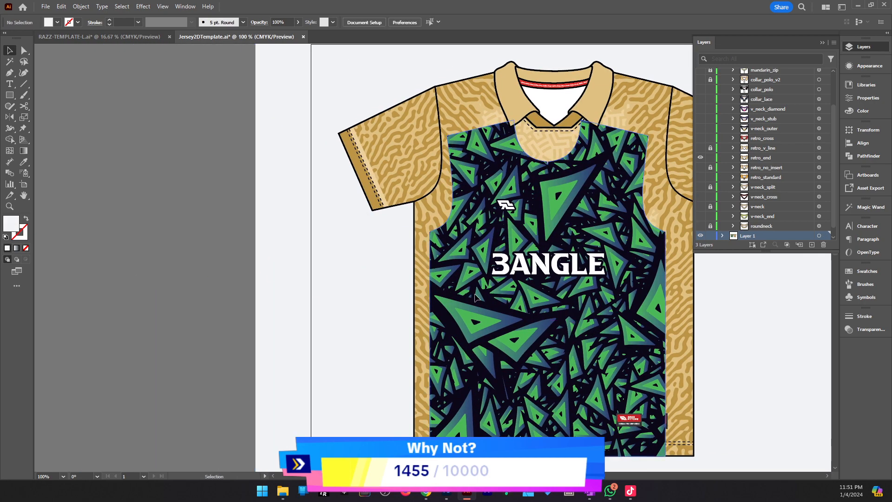
key(Delete)
key(a)
key(ctrl+z)
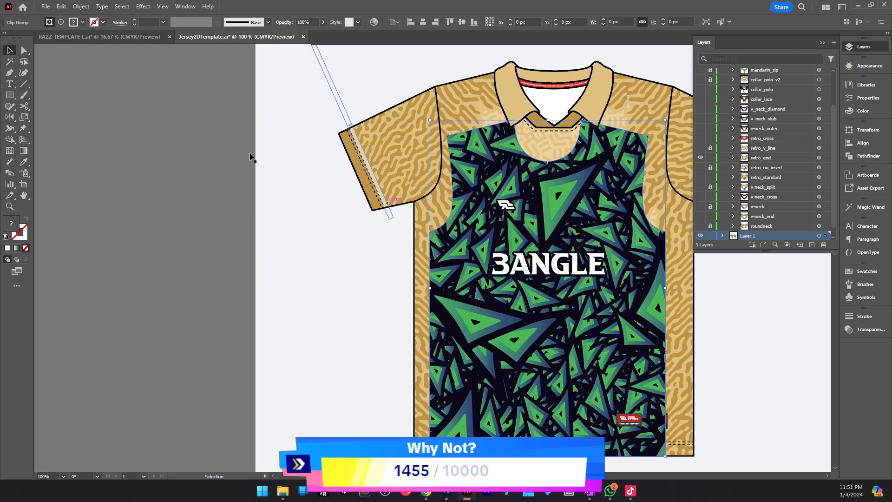
Save RAZZ-TEMPLATE-L.ai and close it.
click(119, 40)
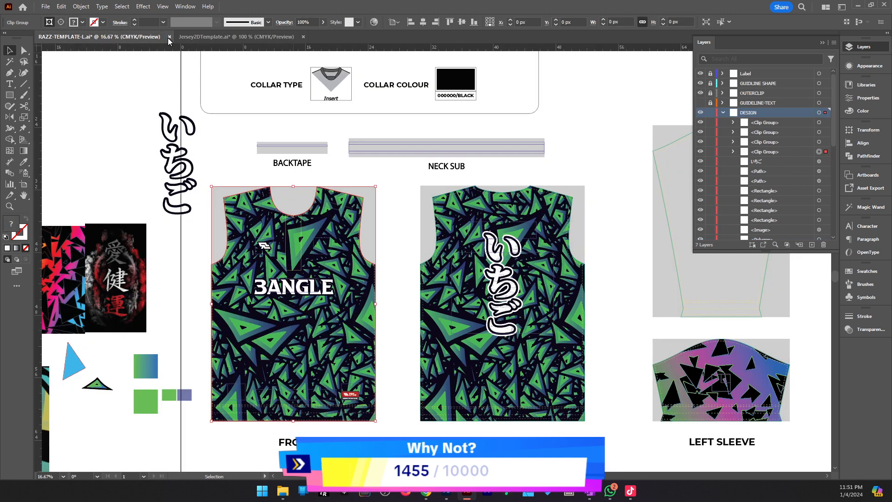
key(ctrl+s)
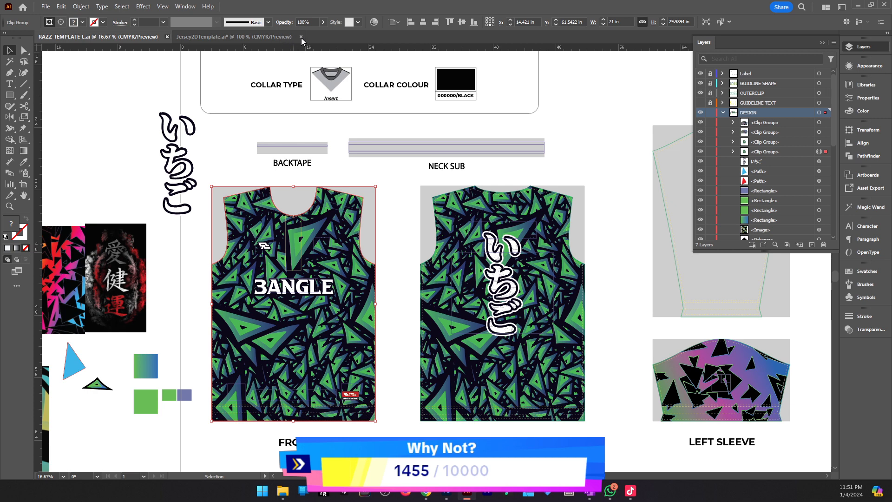
key(ctrl+w)
click(163, 37)
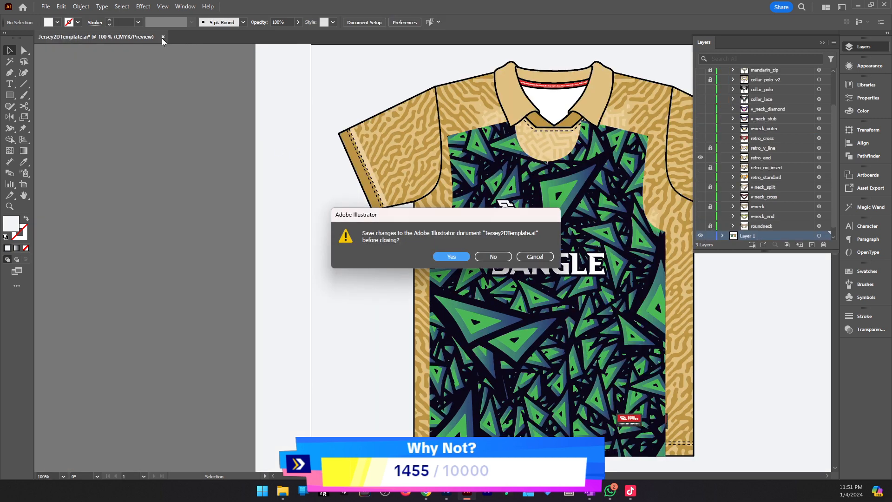
click(535, 260)
drag(601, 279, 561, 276)
key(ctrl+z)
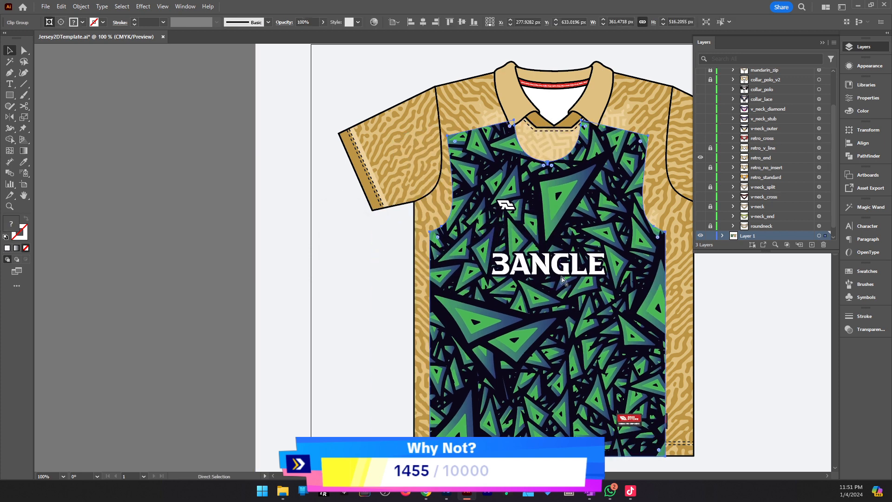
key(ctrl+z)
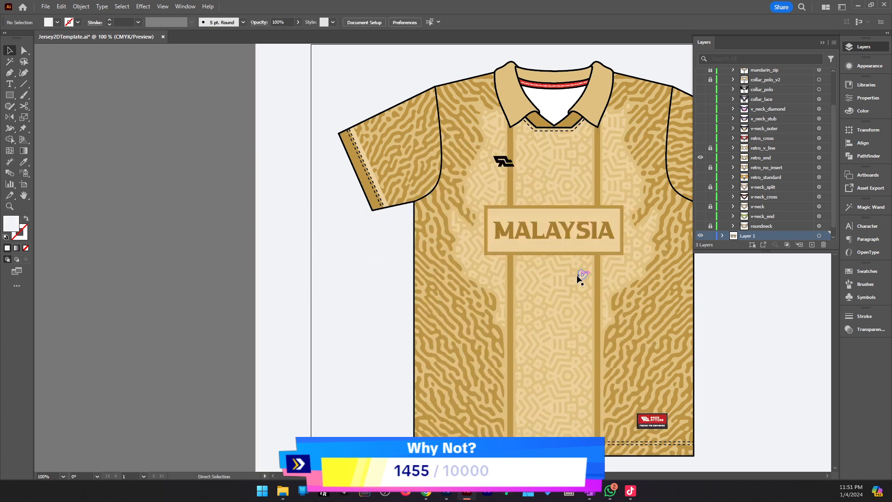
drag(577, 275, 525, 290)
key(ctrl+shift+z)
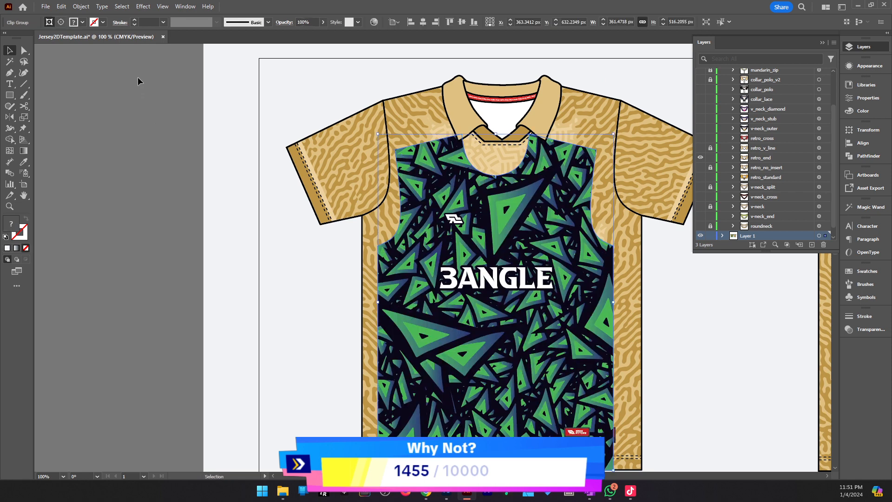
Save Jersey2DTemplate.ai with the green front panel on the mockup and close it.
click(163, 36)
key(Escape)
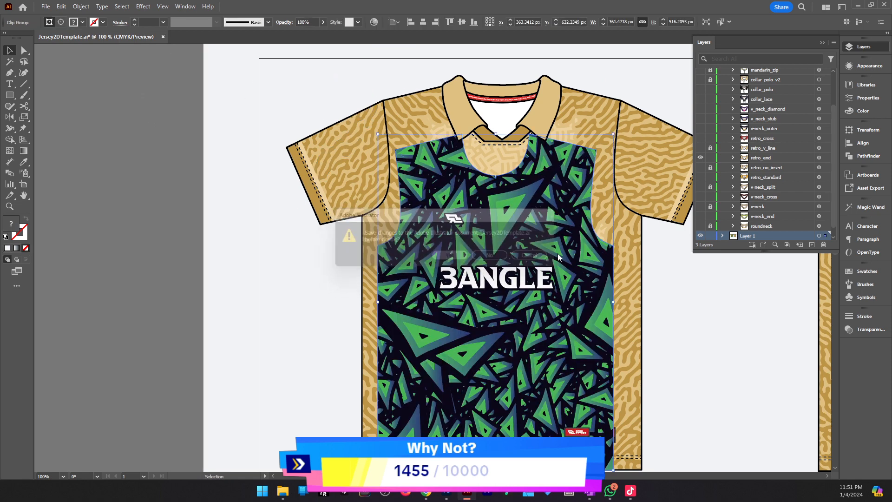
key(ctrl+s)
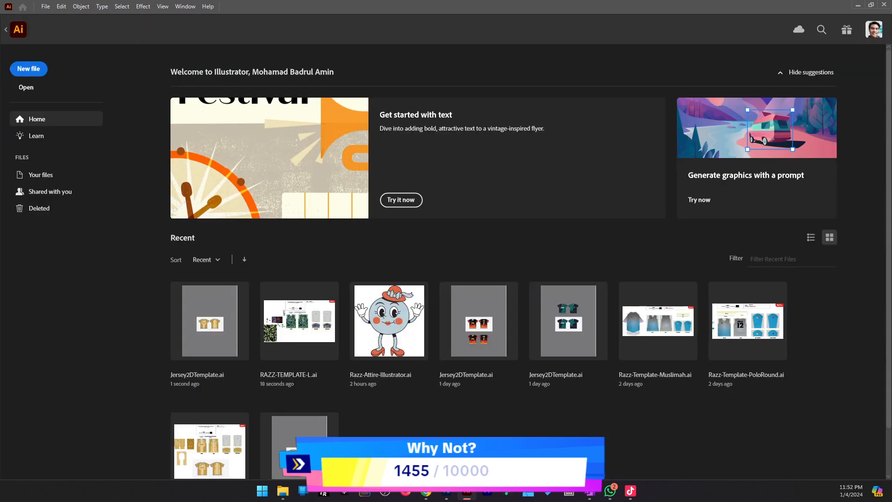
Reopen RAZZ-TEMPLATE-L.ai and Jersey2DTemplate.ai.
key(alt+Tab)
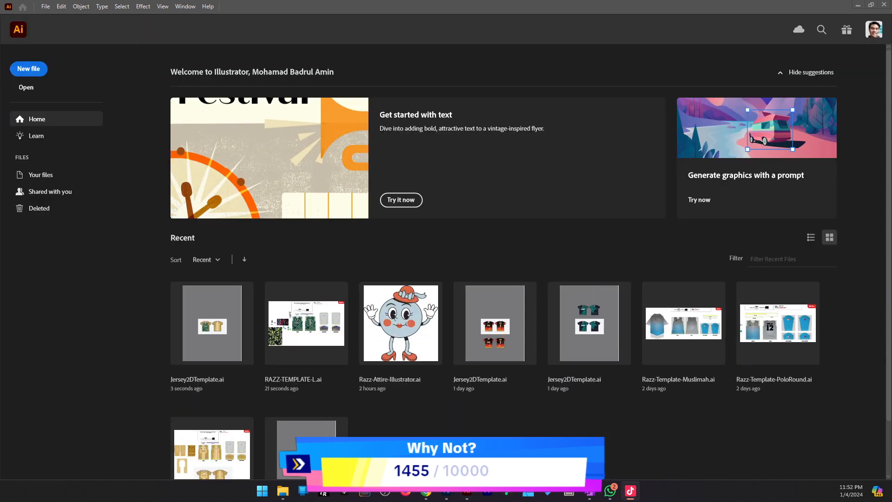
key(alt+Tab)
key(alt+Tab)
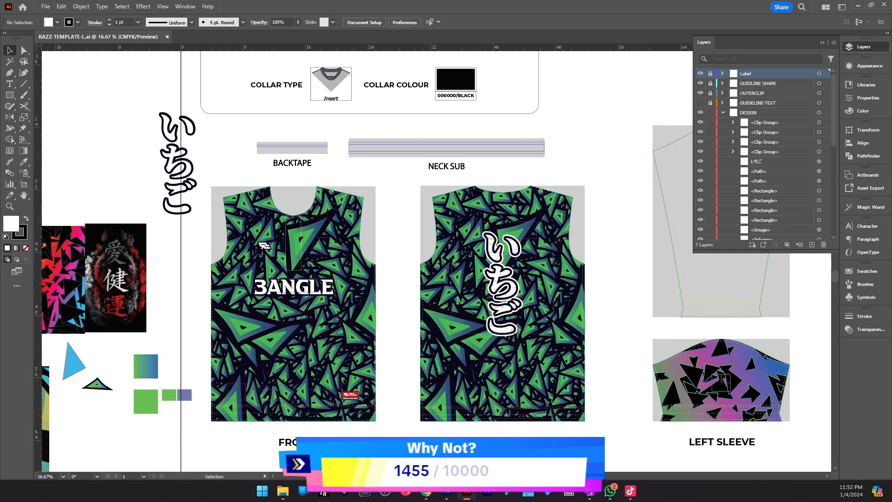
key(alt+Tab)
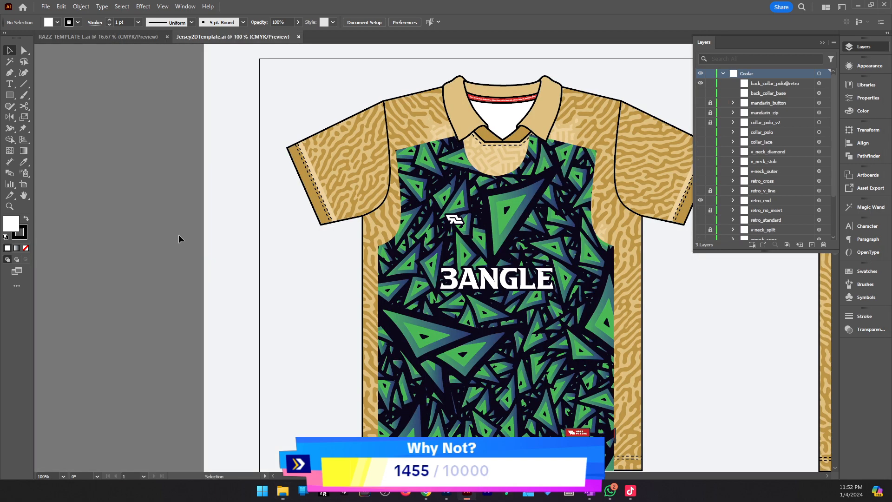
Select the clipped back panel in RAZZ-TEMPLATE-L.ai and return to Jersey2DTemplate.ai.
click(132, 39)
click(446, 310)
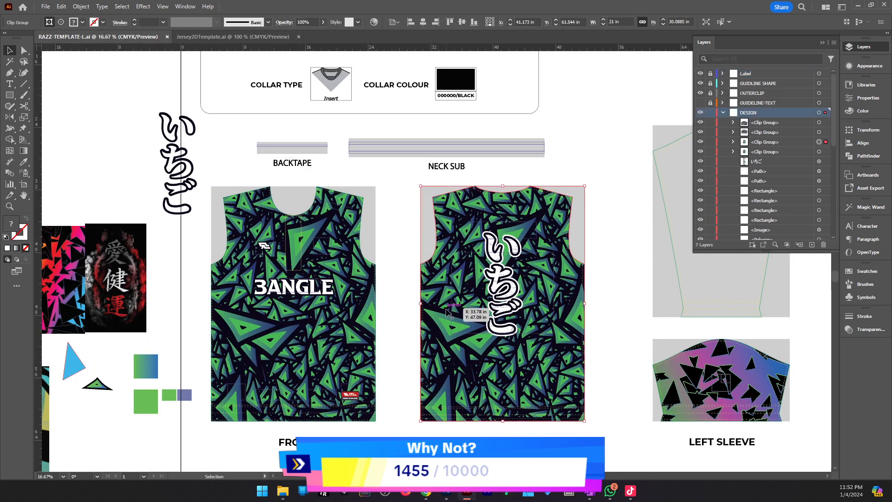
click(254, 37)
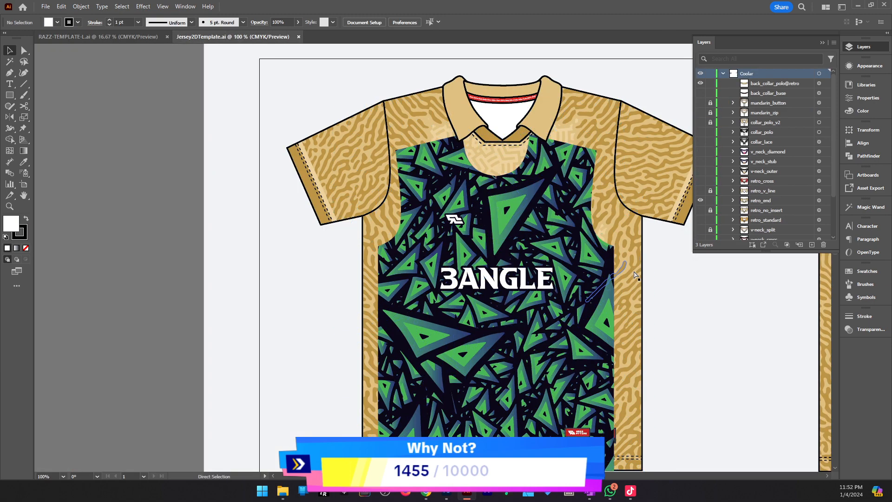
Enlarge the green front panel to cover the polo mockup's body, and cut and paste it in front of the tan body artwork.
drag(607, 336, 419, 326)
click(326, 214)
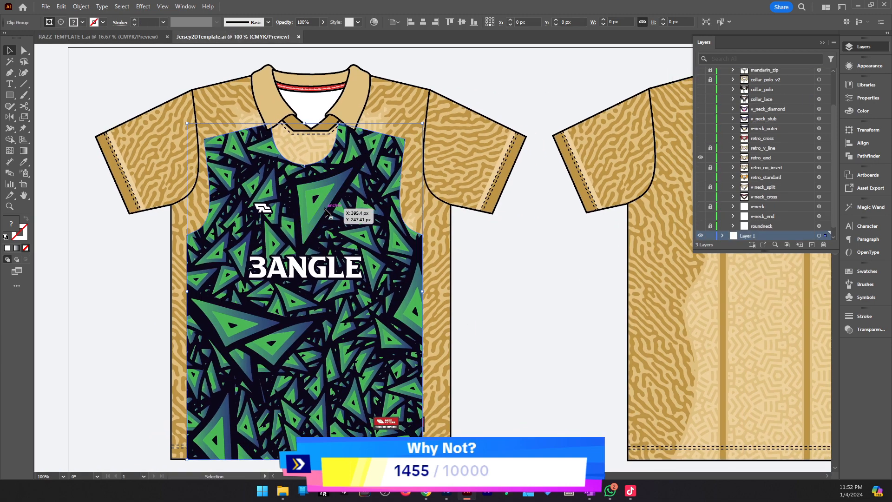
scroll(307, 270, down, 1)
scroll(304, 282, up, 1)
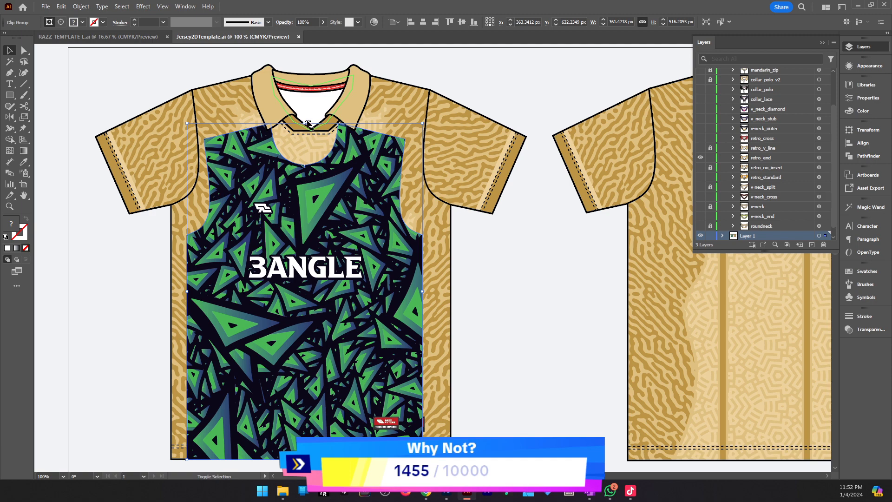
drag(308, 124, 312, 67)
drag(332, 239, 339, 235)
key(ctrl+x)
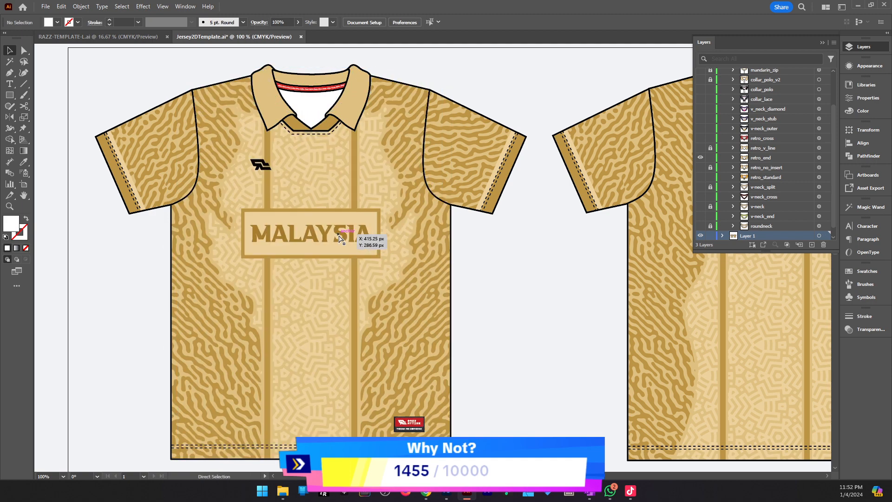
key(ctrl+f)
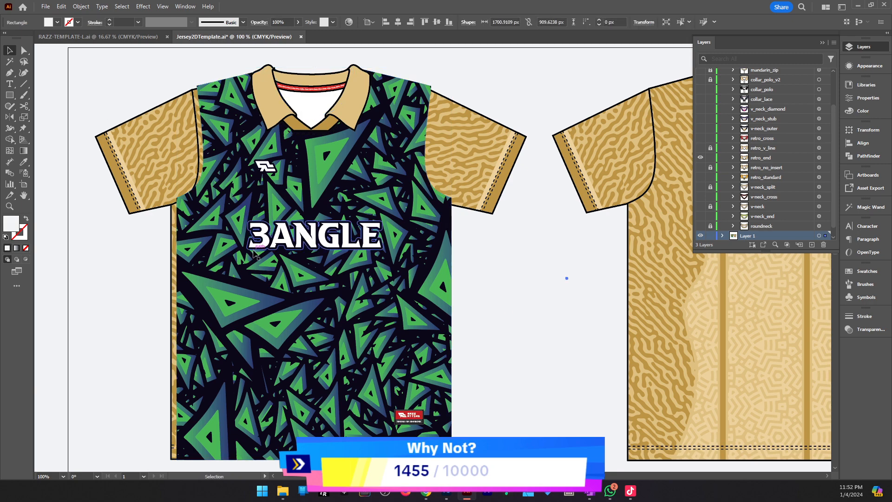
Switch to Photoshop and quit it without saving its open untitled documents.
click(61, 6)
click(446, 490)
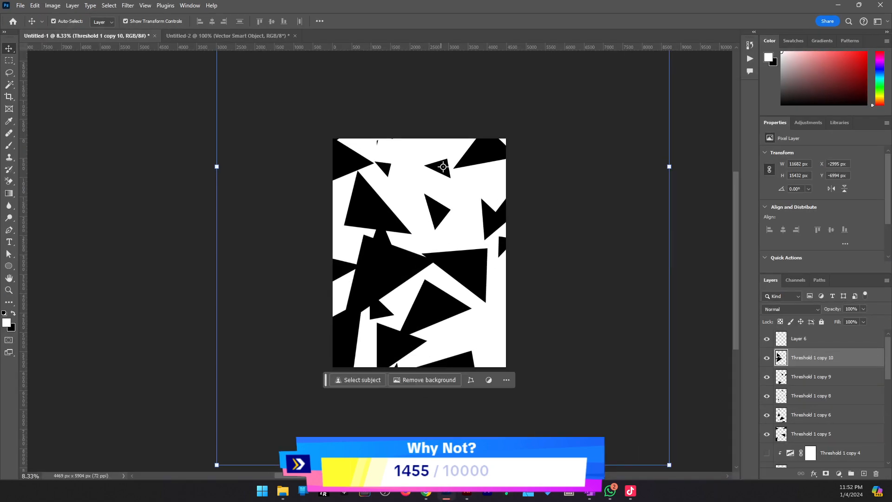
click(883, 6)
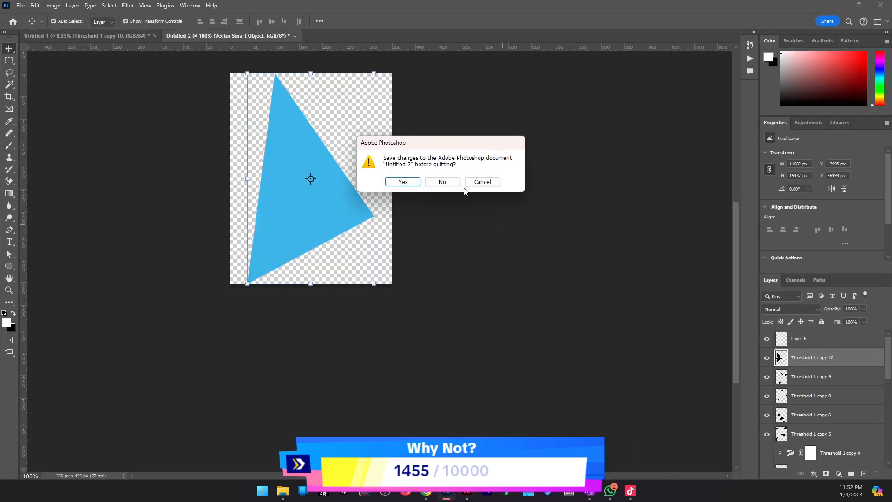
click(453, 184)
click(446, 183)
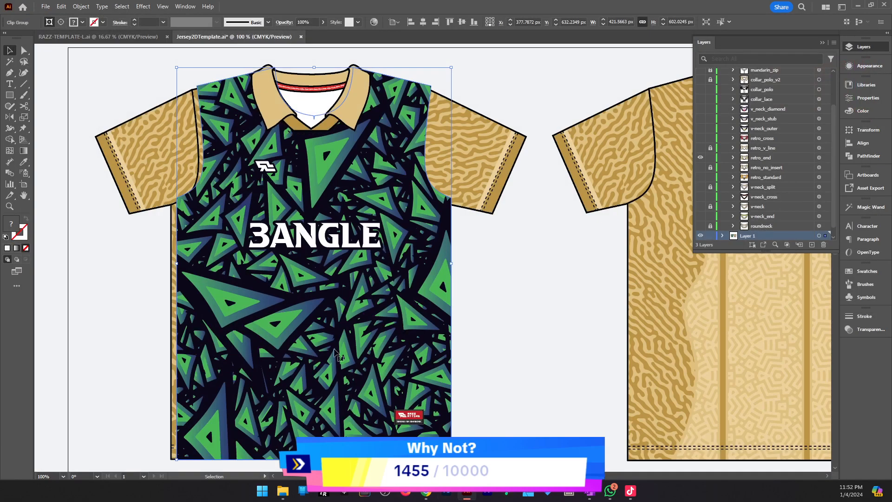
Try to cut the green front panel and paste it in front on the polo mockup.
click(62, 7)
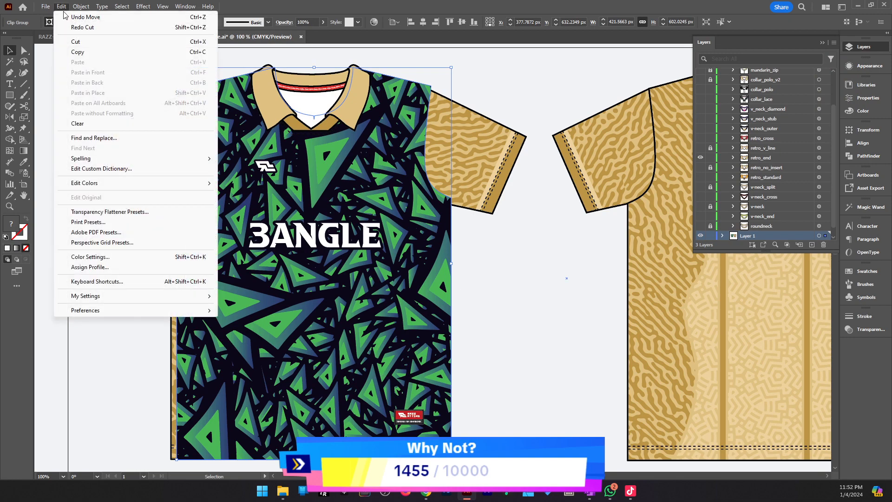
click(109, 41)
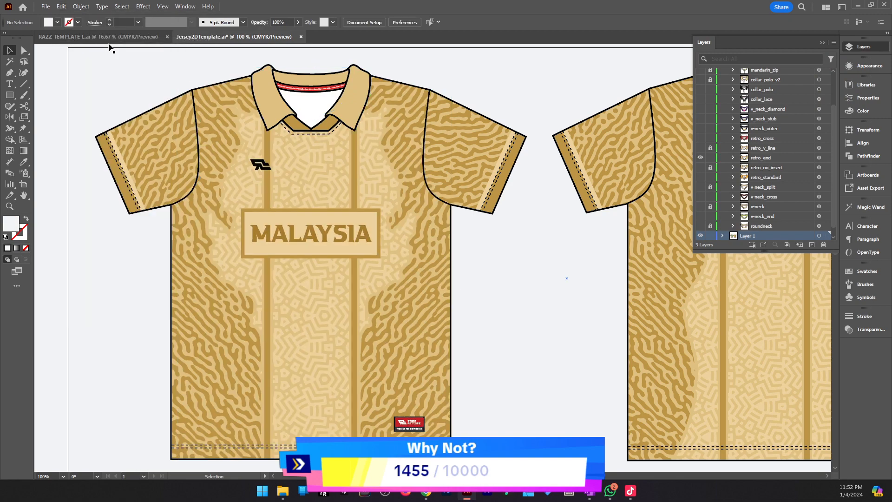
click(58, 6)
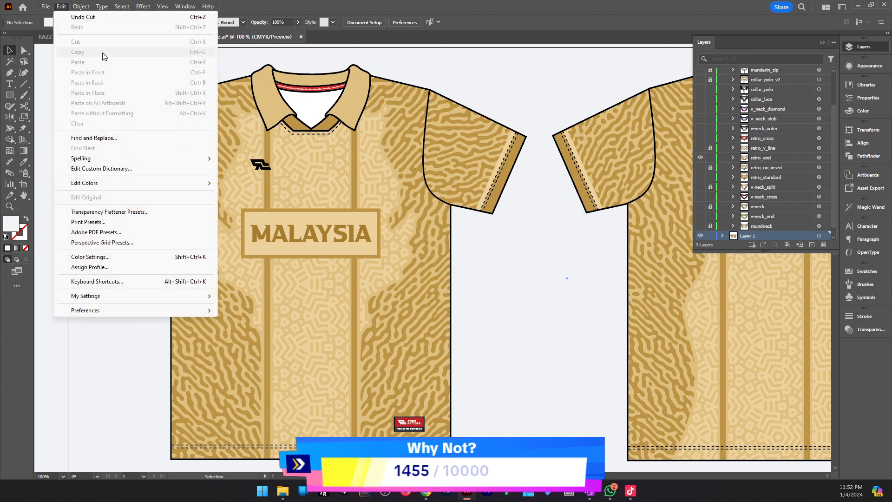
click(118, 73)
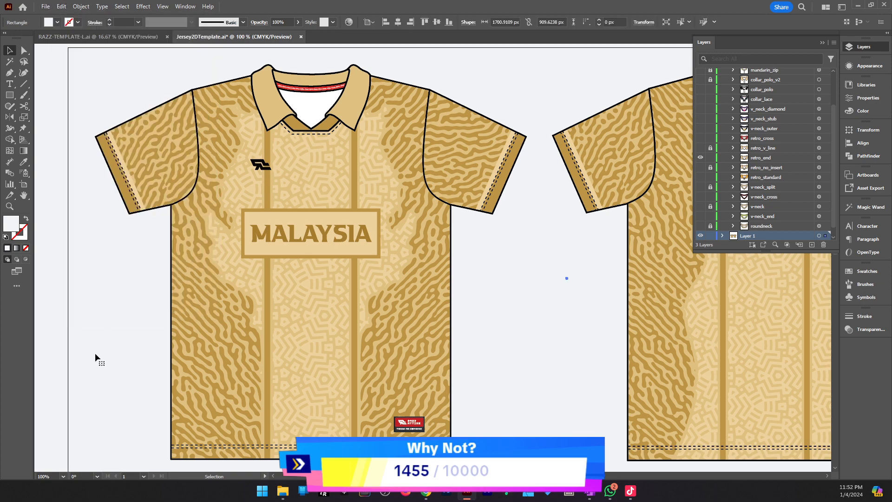
drag(197, 287, 354, 312)
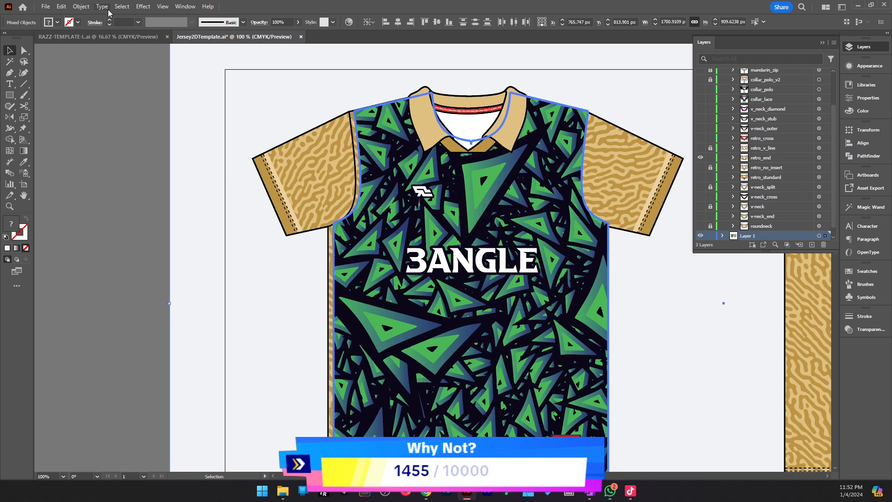
click(125, 190)
drag(515, 289, 584, 299)
key(ctrl+z)
drag(493, 303, 688, 301)
key(ctrl+z)
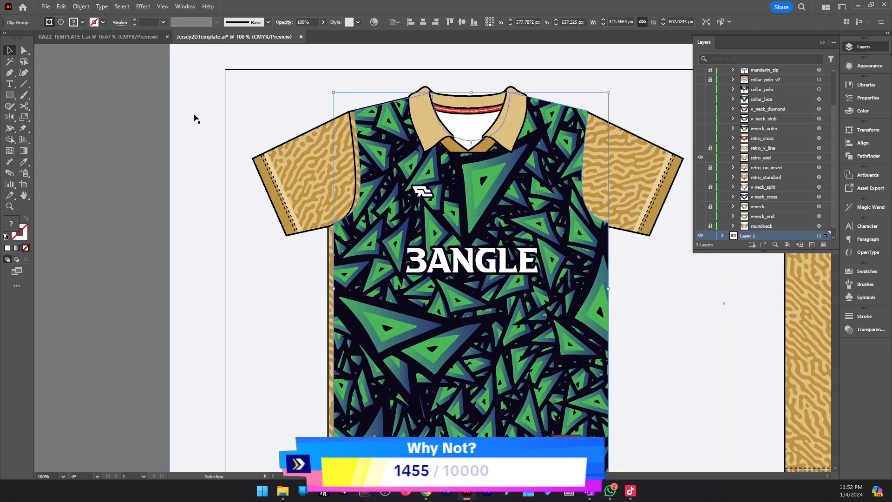
Cut the green front panel and paste it in front inside the front body's isolated clip group.
click(60, 7)
mouse_move(72, 8)
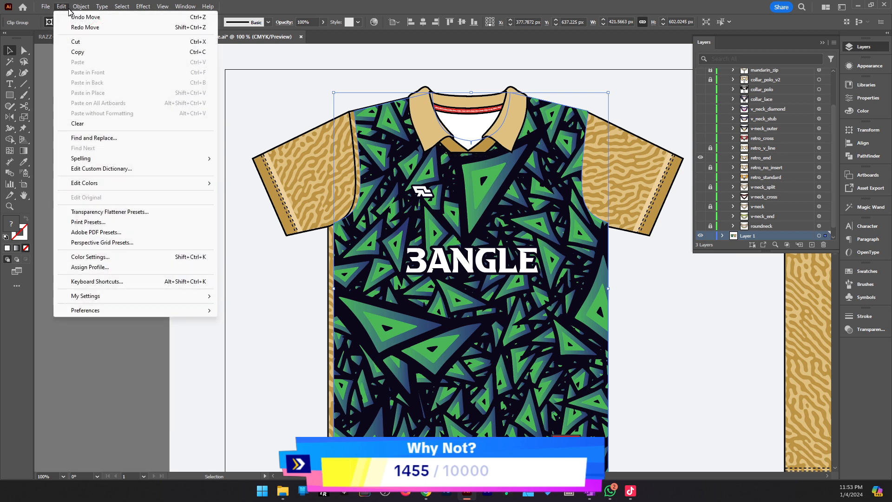
click(113, 42)
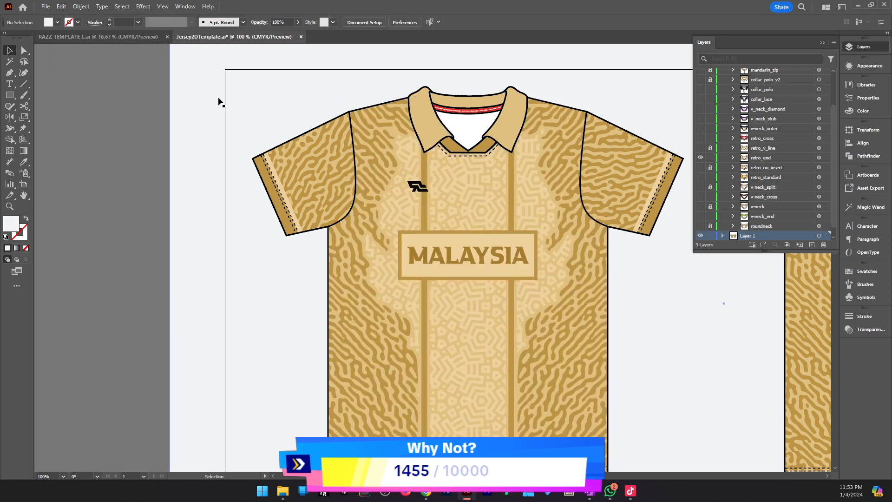
click(66, 7)
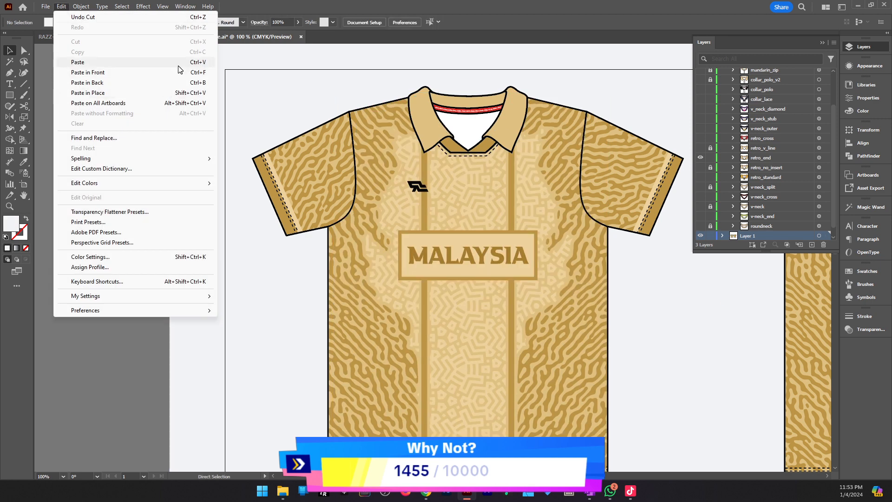
click(457, 198)
double_click(456, 199)
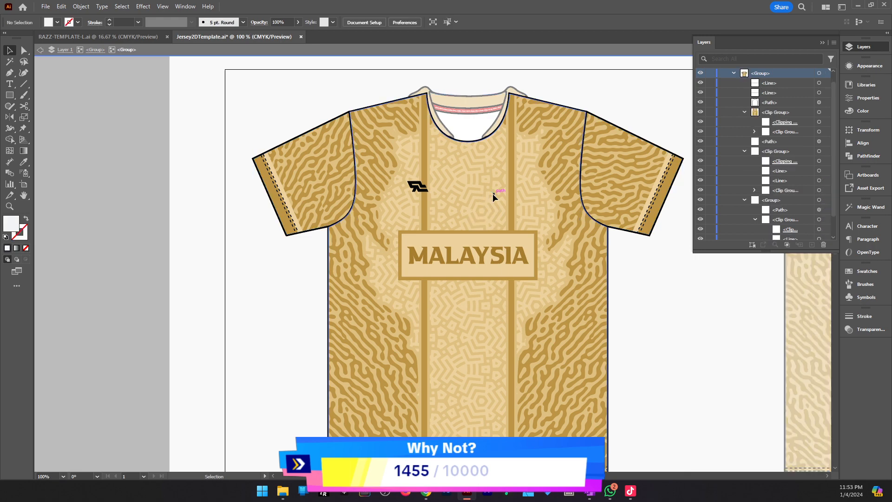
double_click(488, 215)
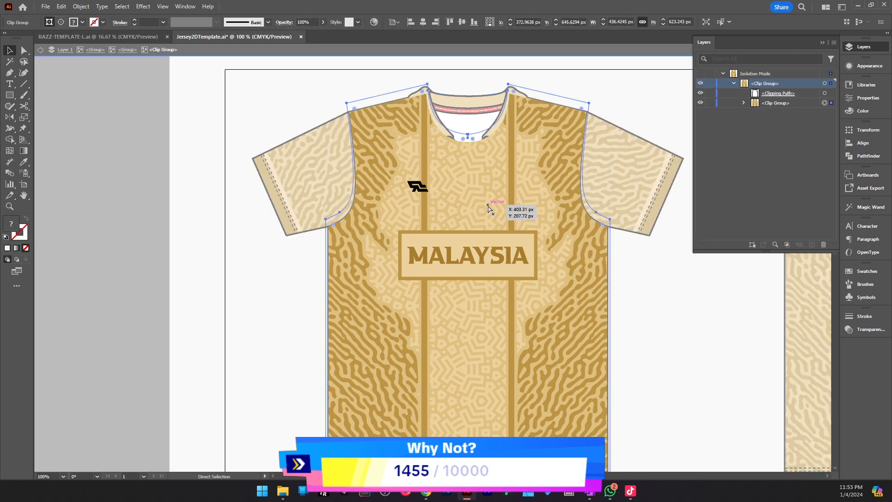
key(ctrl+f)
Set the green front panel's width to 436.4245 px with proportions constrained, matching the tan body artwork.
click(582, 266)
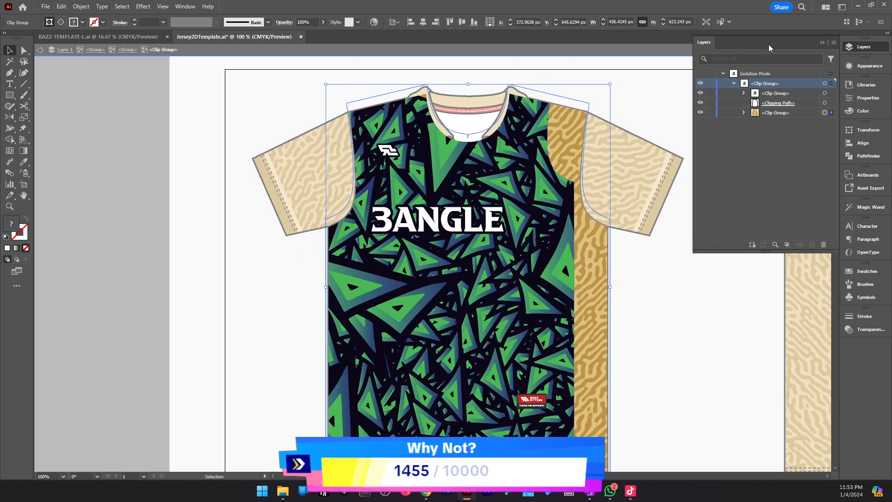
click(652, 236)
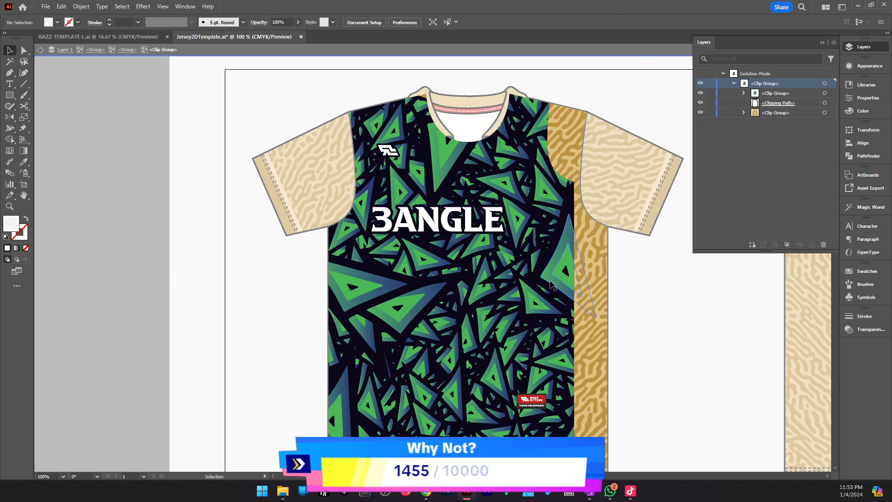
click(557, 265)
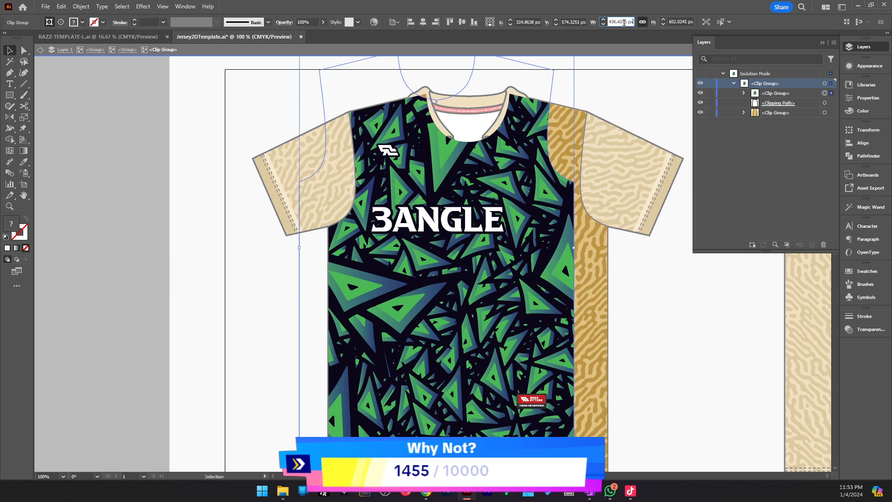
key(Return)
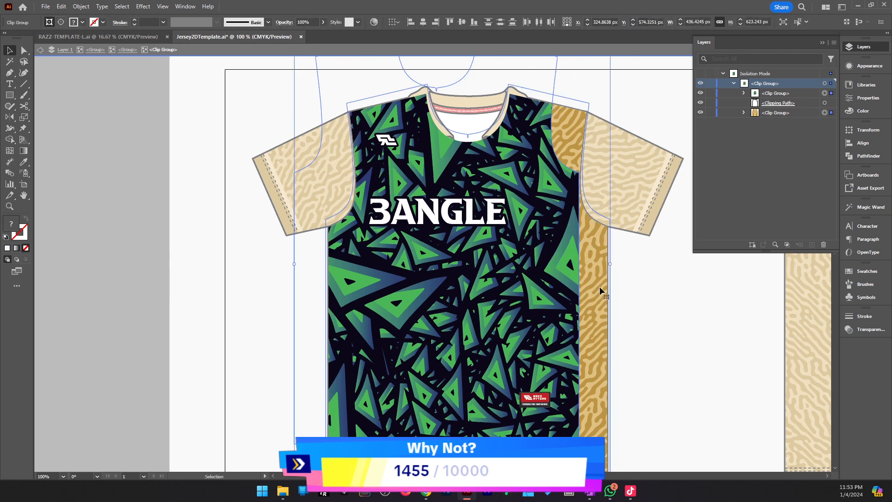
Align the green front panel with the tan body artwork by horizontal center and bottom edge.
click(600, 287)
click(423, 21)
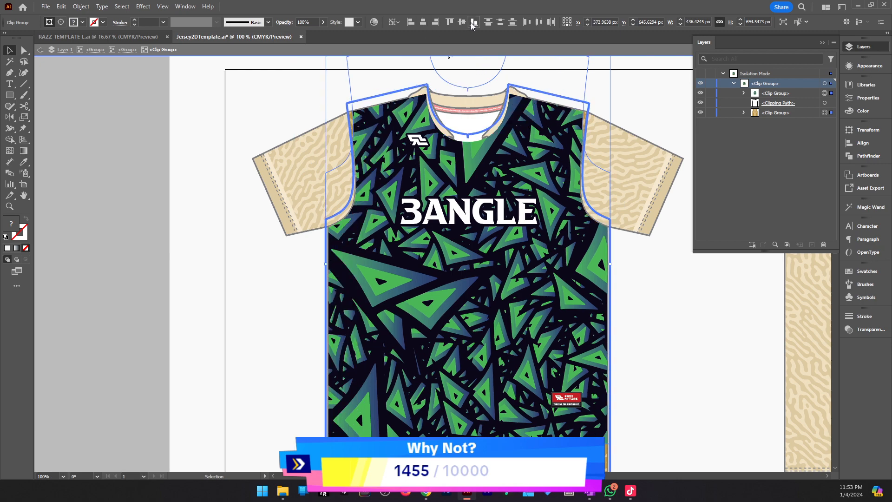
click(472, 22)
click(644, 323)
Send the green front panel to the back, delete the tan artwork over it, and leave isolation mode.
click(567, 324)
key(ctrl+shift+[)
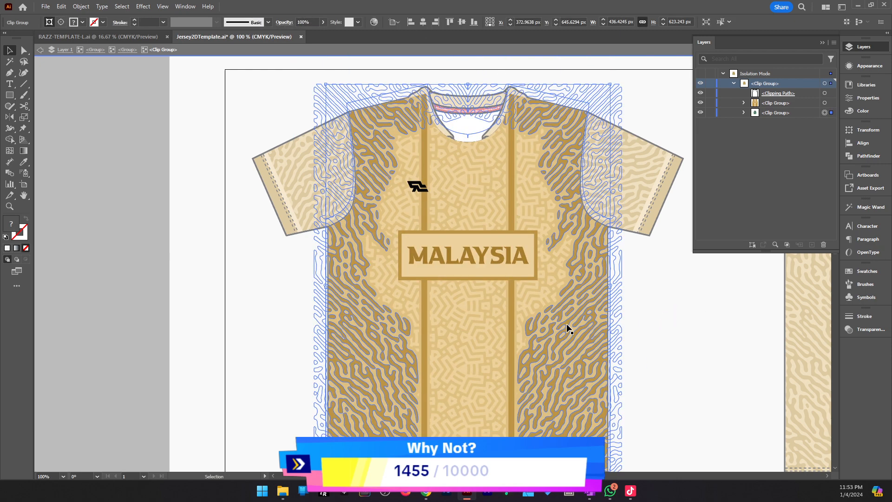
click(671, 355)
click(512, 337)
key(Delete)
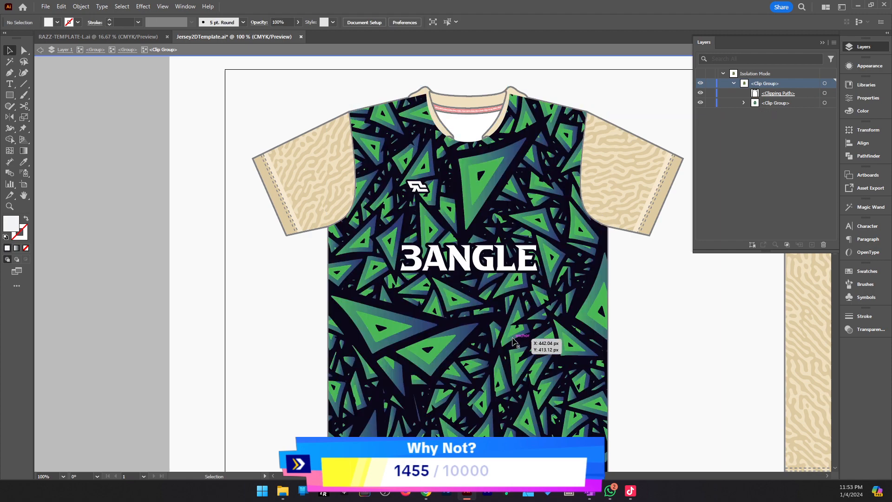
double_click(729, 362)
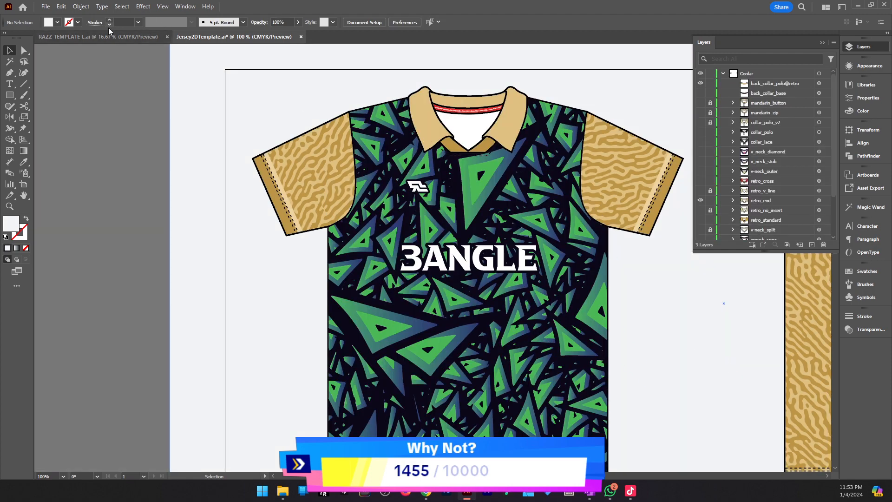
Select the clipped back panel in RAZZ-TEMPLATE-L.ai and try to copy it.
click(111, 36)
drag(683, 350, 536, 322)
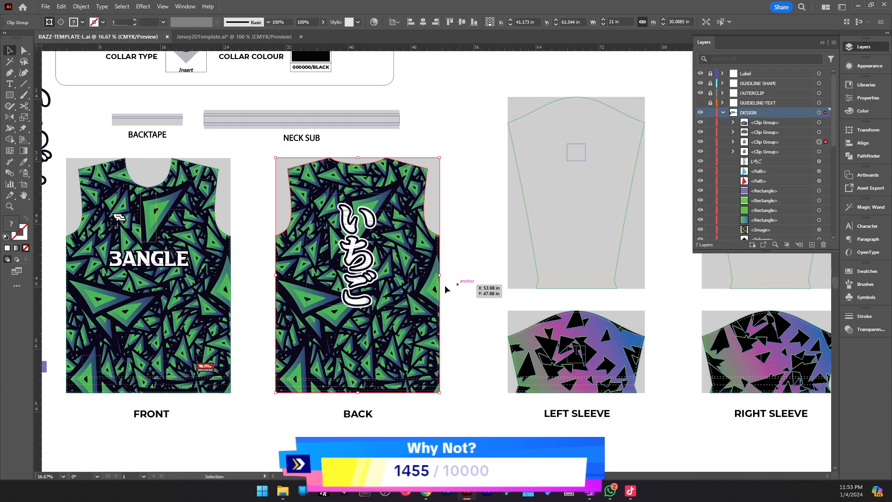
click(245, 39)
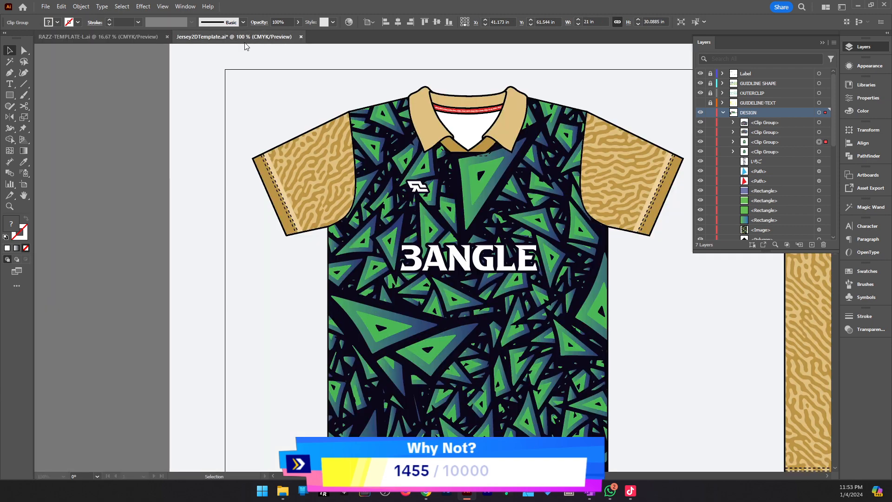
drag(592, 358, 445, 348)
key(z)
alt+click(433, 330)
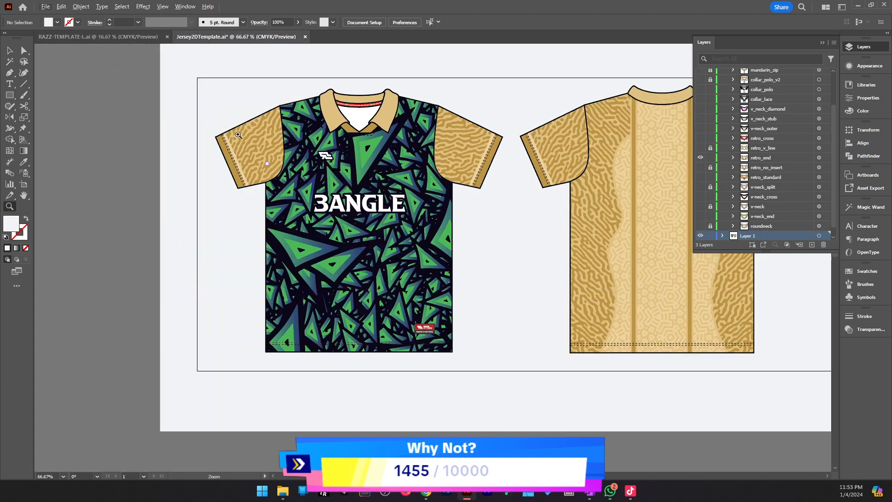
key(v)
click(114, 38)
key(v)
click(360, 264)
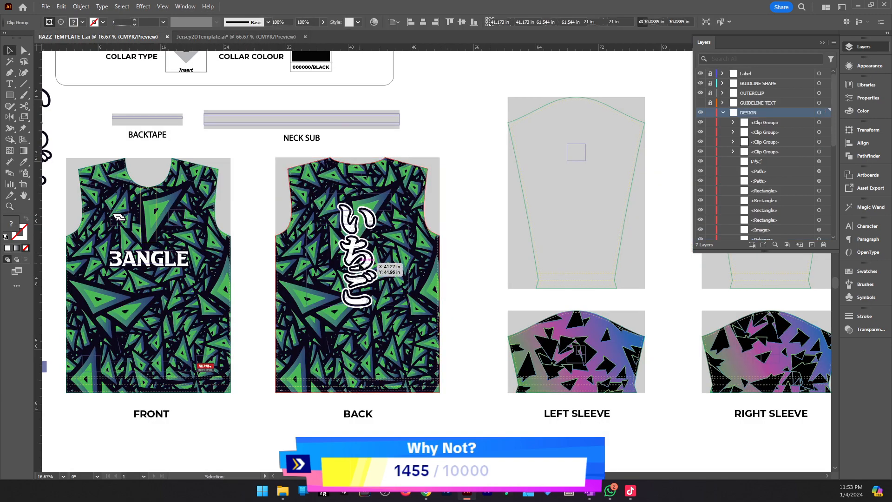
click(61, 6)
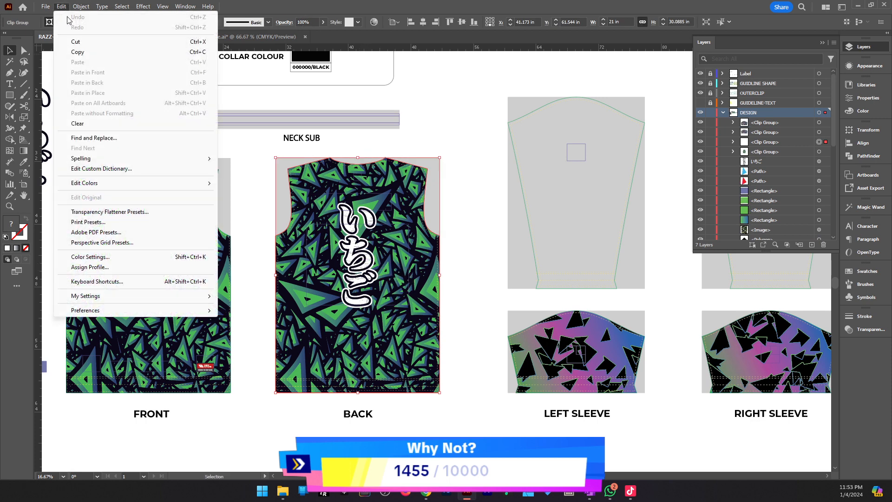
click(78, 51)
Reselect the back panel, undo its accidental move, and try copying it again.
click(61, 6)
click(448, 133)
drag(408, 203, 410, 194)
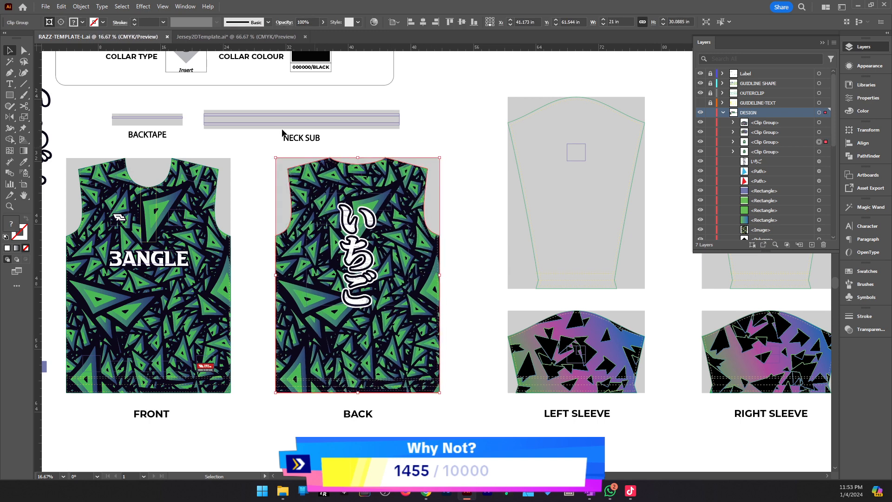
click(60, 7)
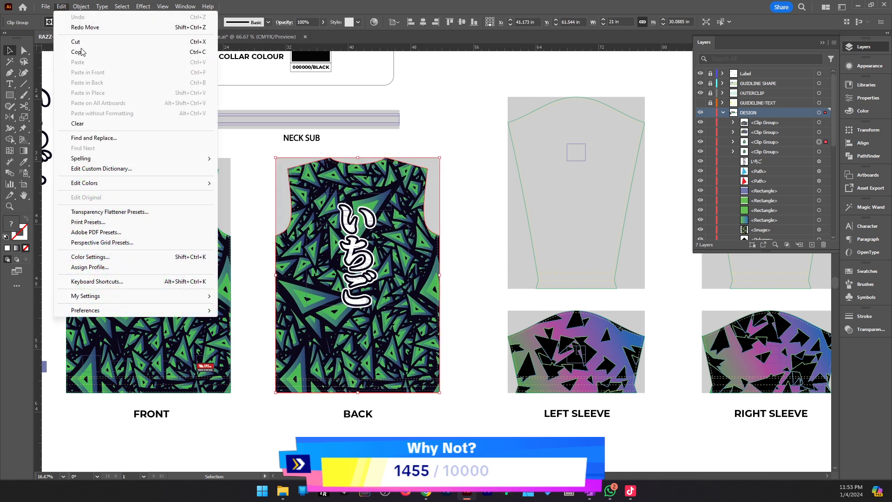
click(110, 55)
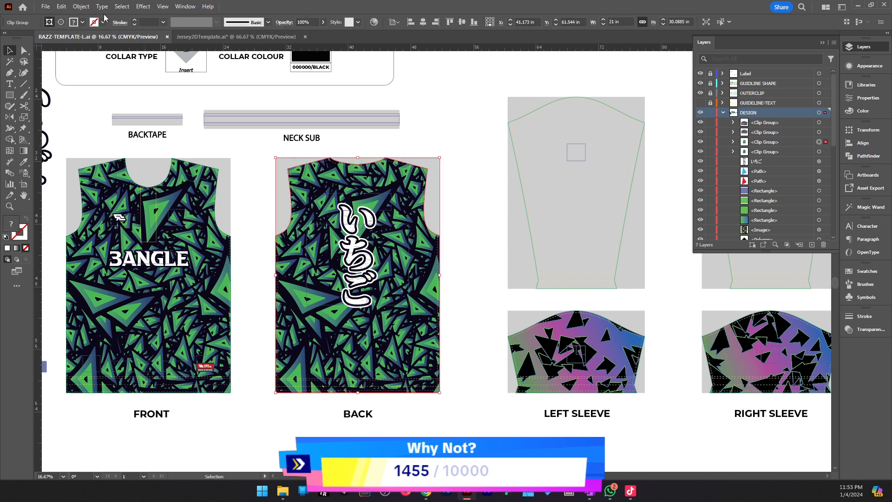
Try to copy the clipped back panel again and check whether pasting becomes available.
click(61, 6)
click(438, 171)
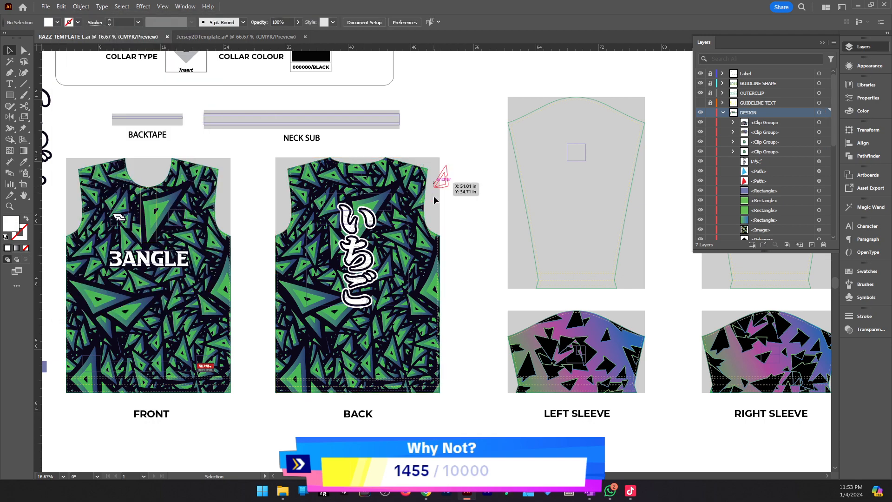
click(411, 228)
click(61, 6)
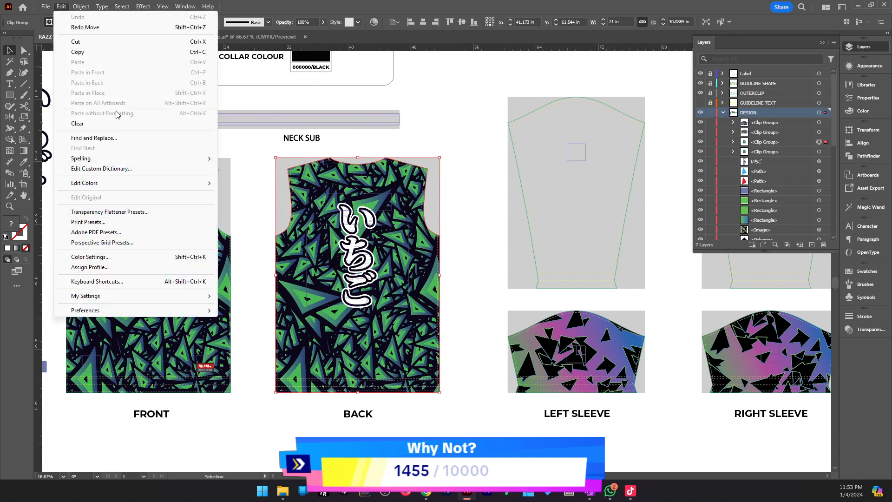
click(110, 55)
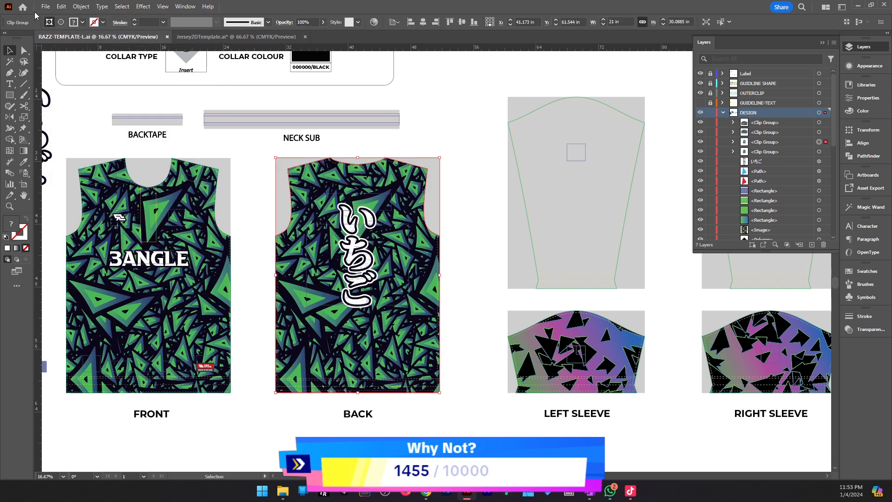
click(60, 7)
click(414, 143)
key(ctrl+c)
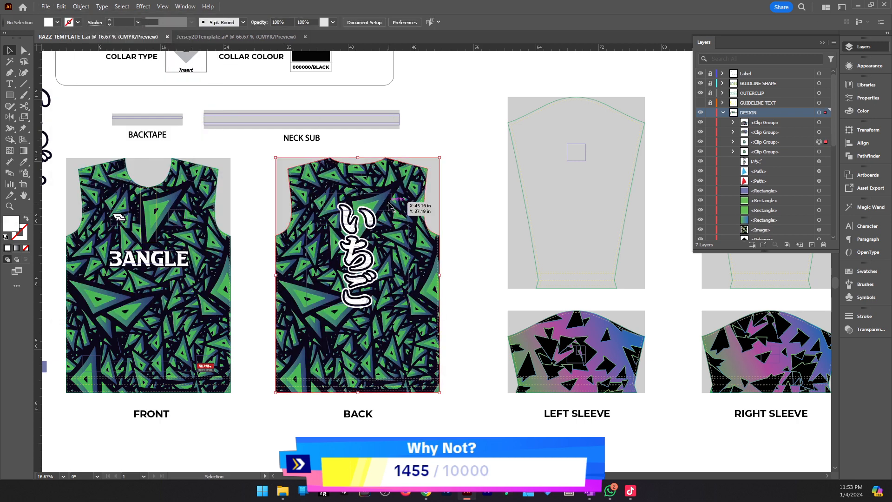
click(447, 159)
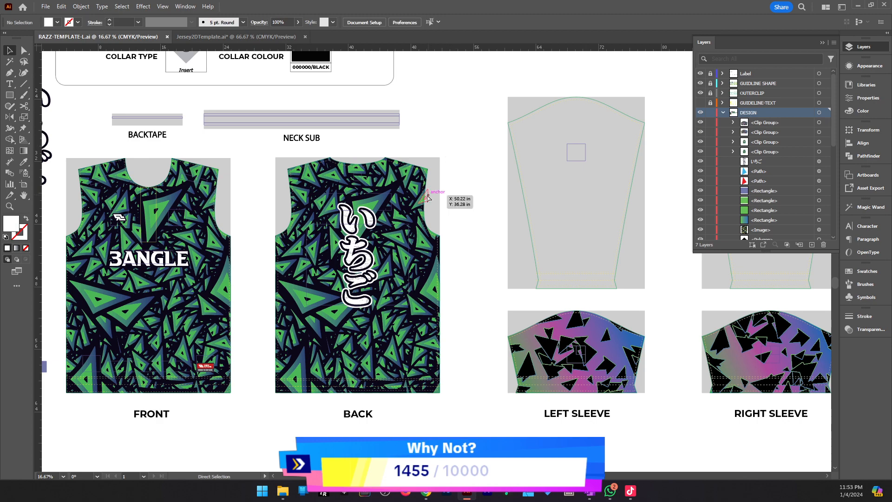
Reselect the clipped back panel, repeat the copy attempt, and recheck the paste commands with nothing selected.
click(61, 7)
click(448, 170)
click(436, 177)
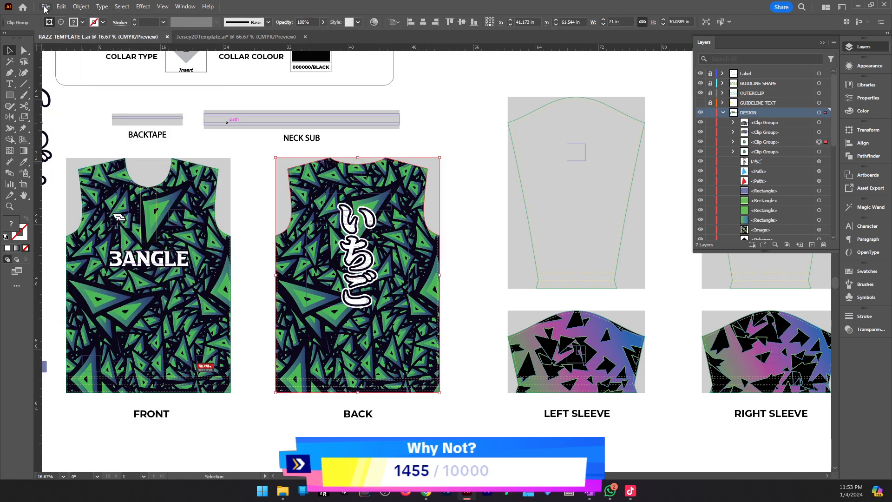
click(61, 7)
click(102, 52)
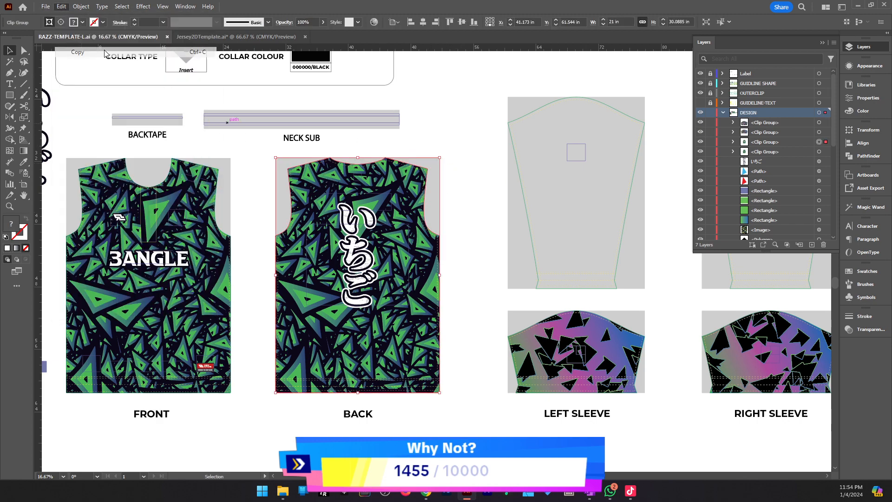
click(498, 144)
click(60, 6)
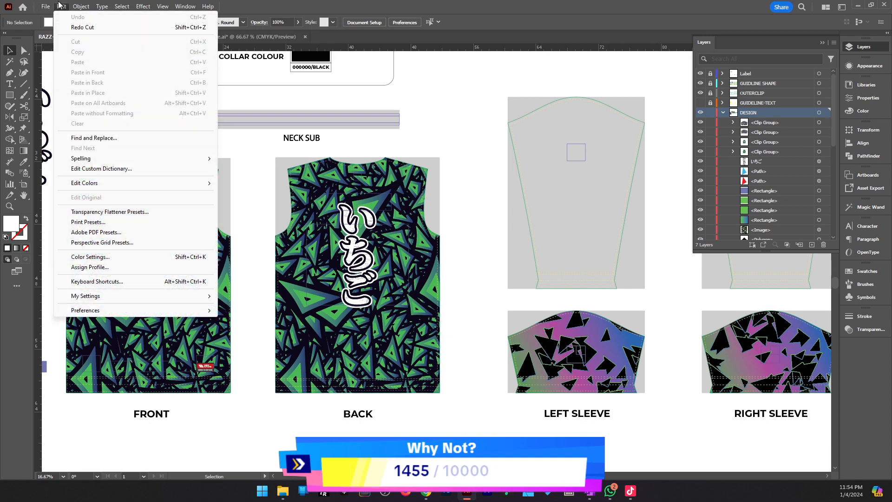
click(408, 124)
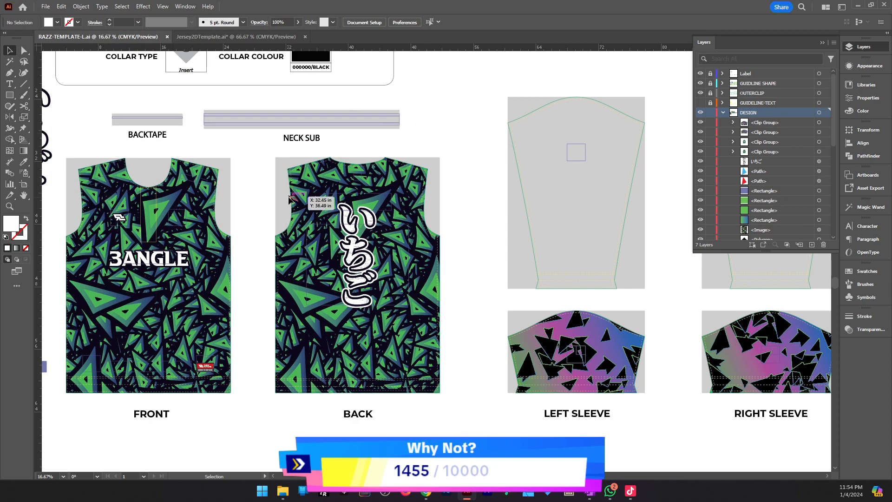
Make two more attempts at copying the clipped back panel, checking the paste commands after each.
click(346, 207)
click(60, 6)
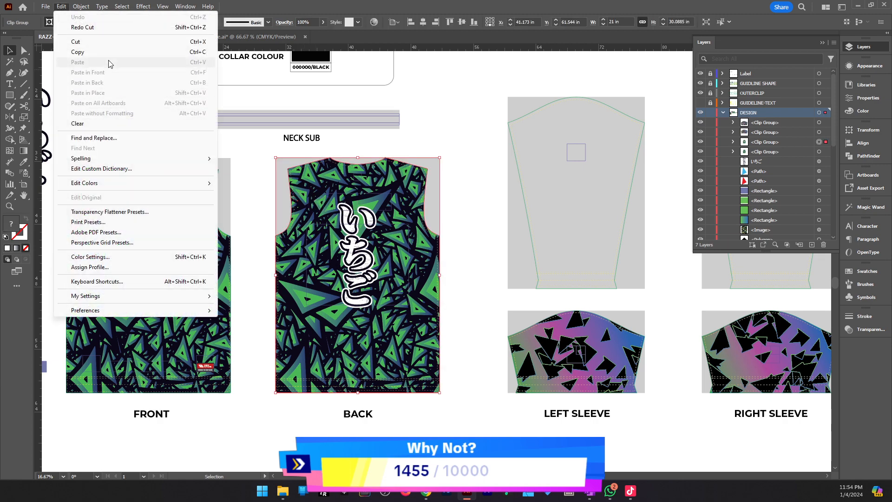
click(98, 50)
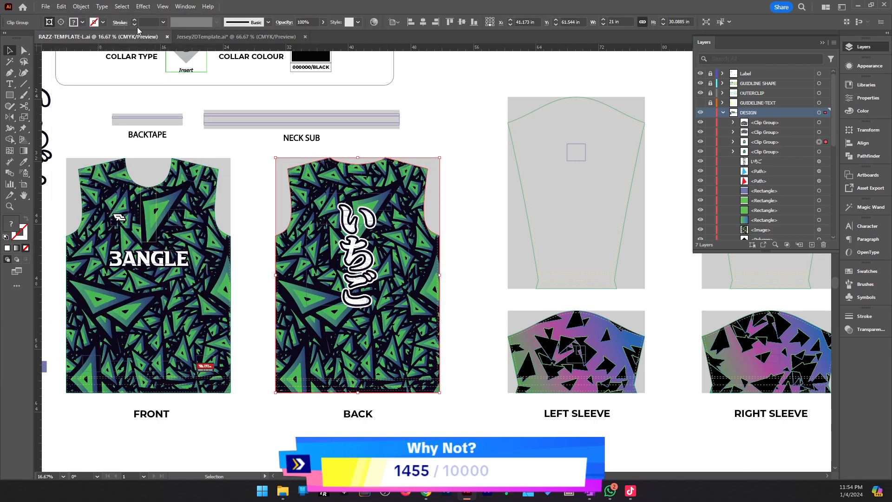
click(63, 7)
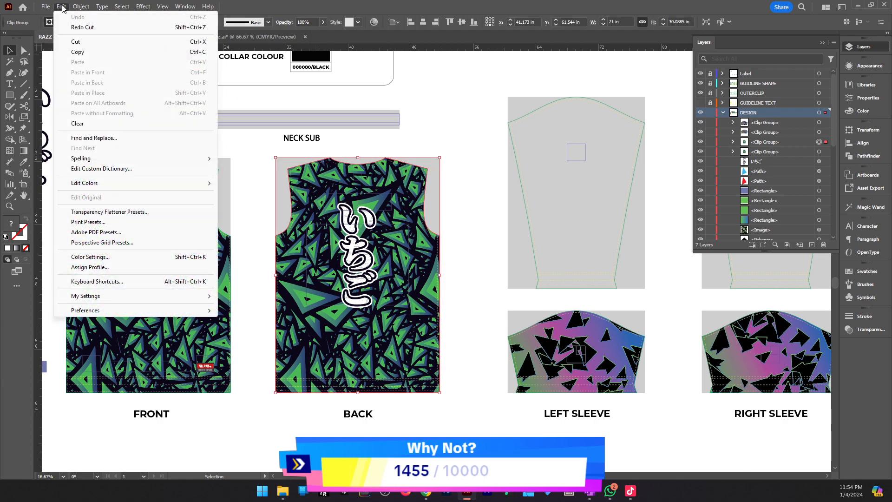
click(395, 98)
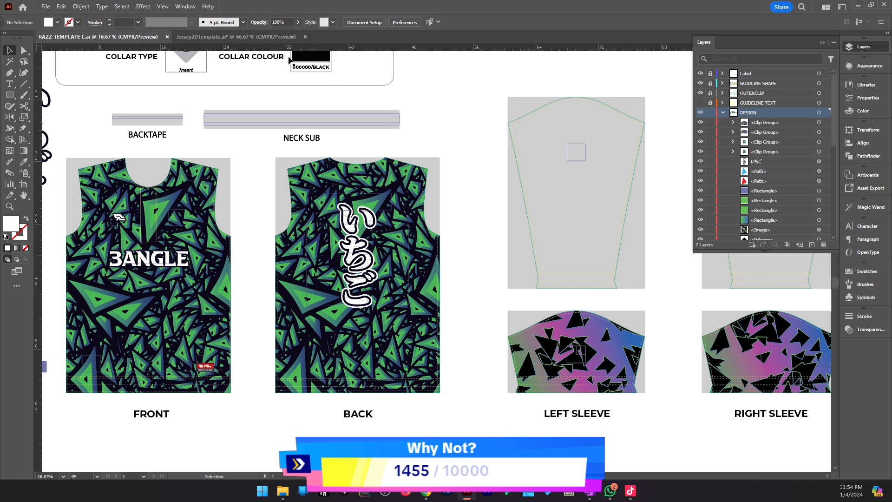
click(374, 204)
click(64, 8)
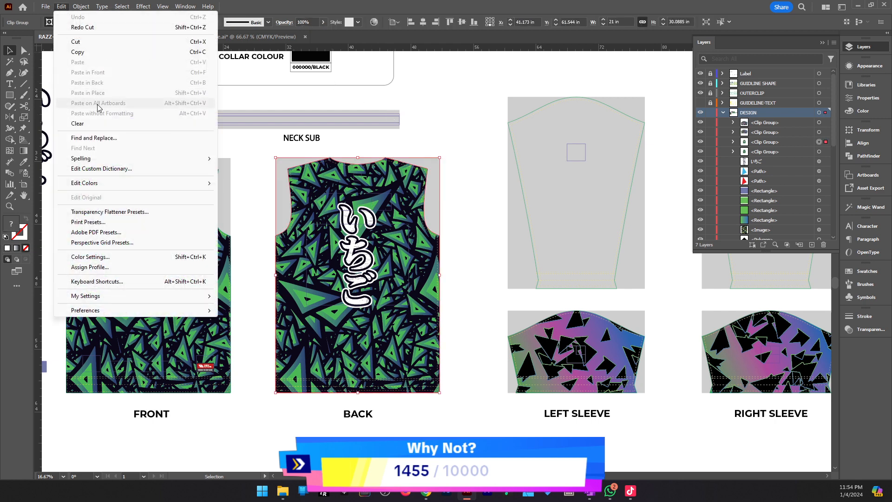
click(119, 54)
click(285, 93)
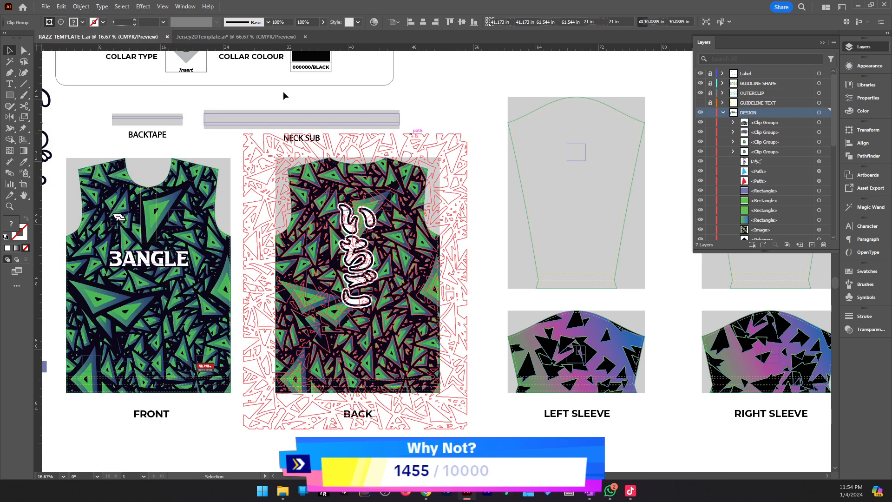
click(57, 8)
click(436, 115)
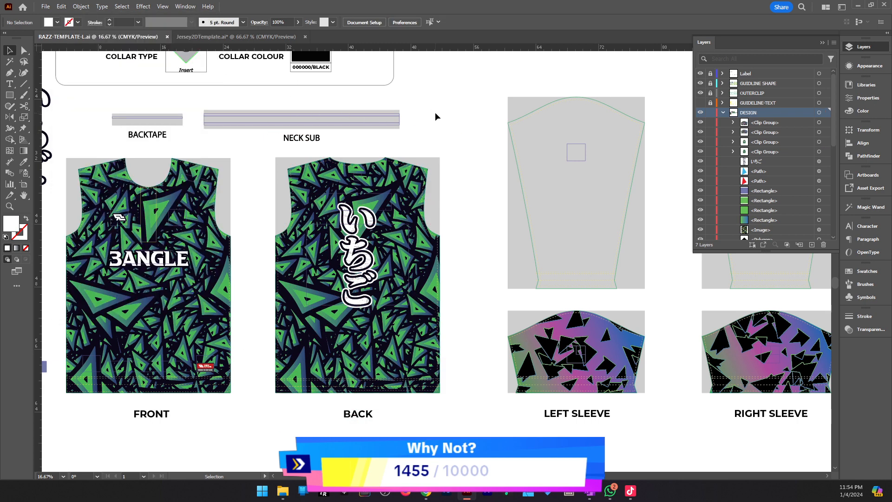
Examine the preferences, including Performance, Selection & Anchor Display, Clipboard Handling and File Handling, and close them without changes.
click(408, 168)
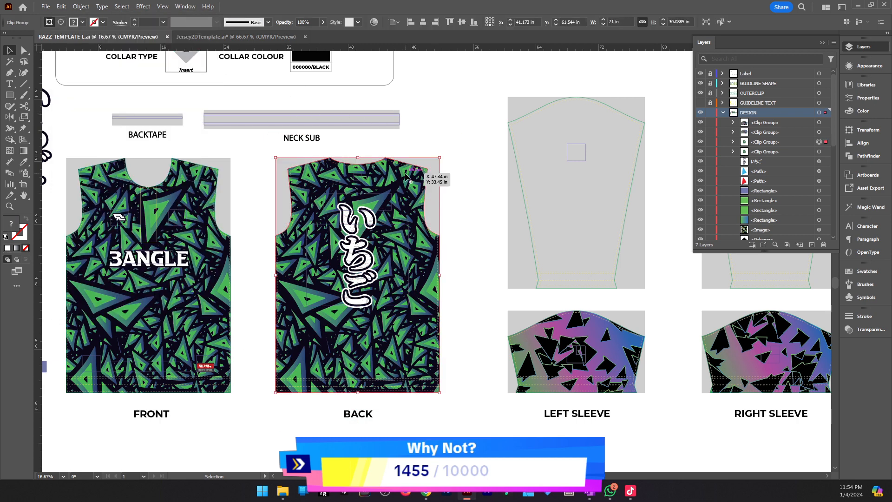
click(61, 7)
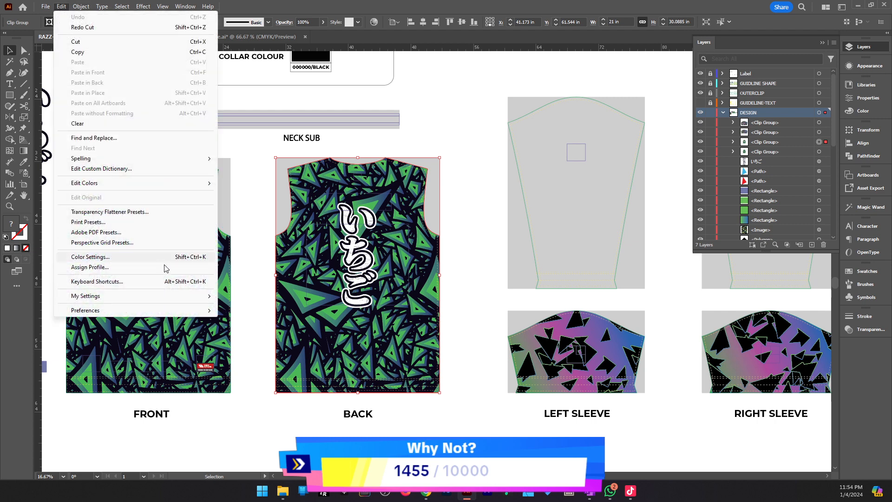
mouse_move(195, 310)
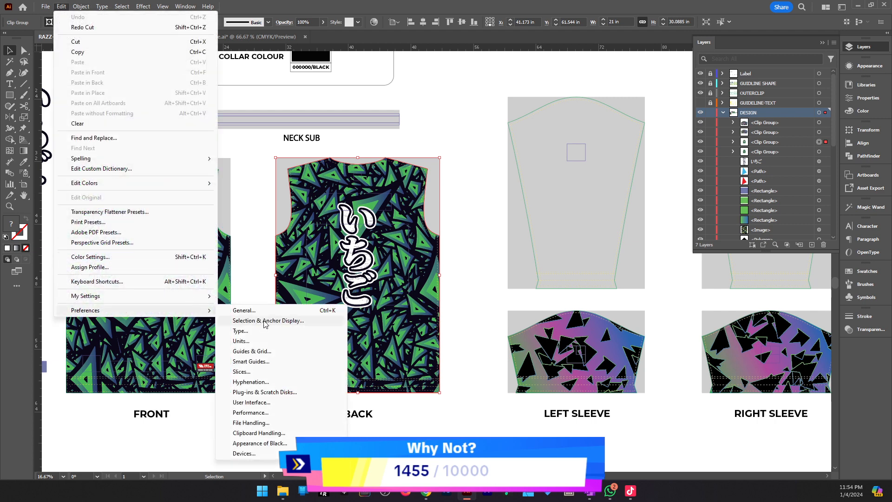
click(250, 411)
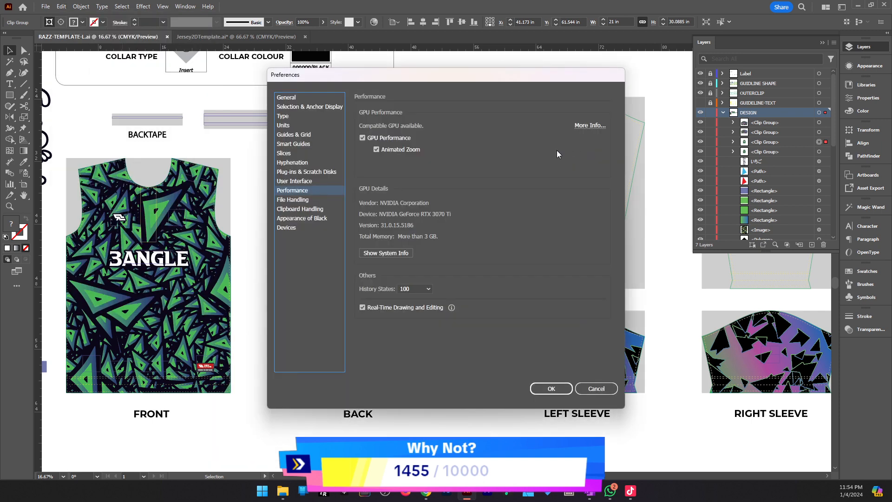
click(319, 181)
click(317, 166)
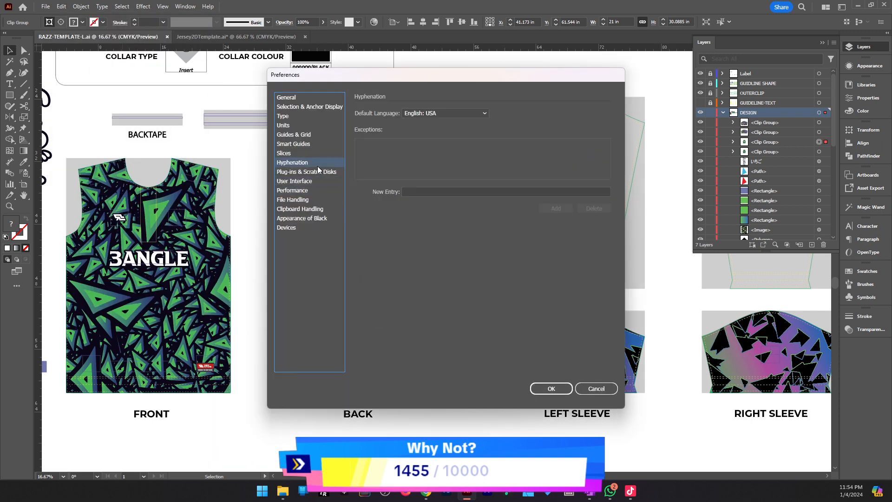
click(316, 153)
click(312, 134)
click(309, 108)
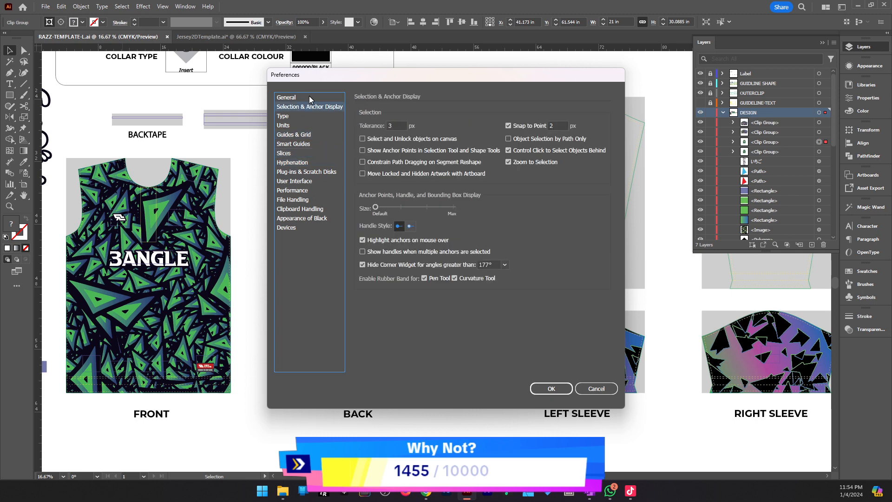
click(308, 97)
click(303, 227)
click(306, 218)
click(310, 209)
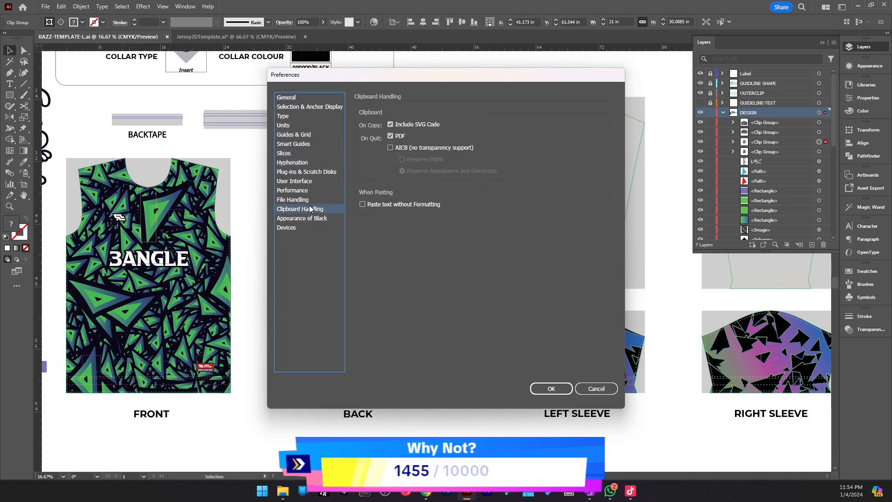
click(303, 201)
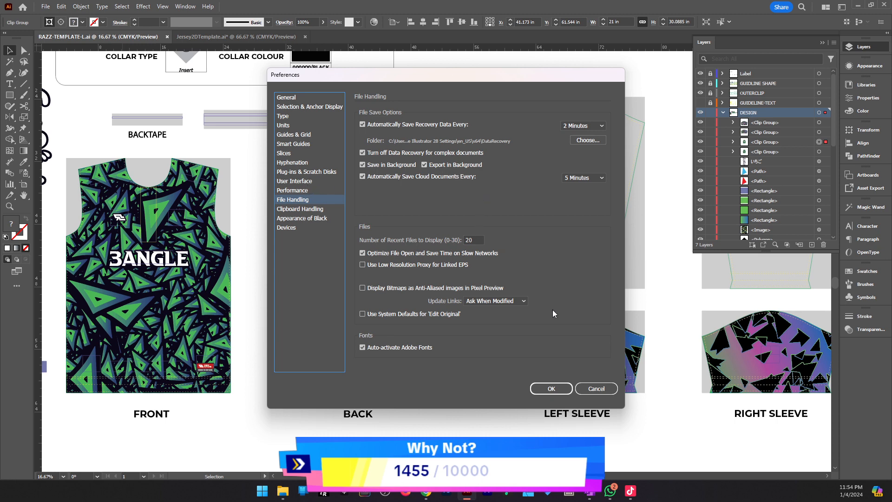
click(608, 390)
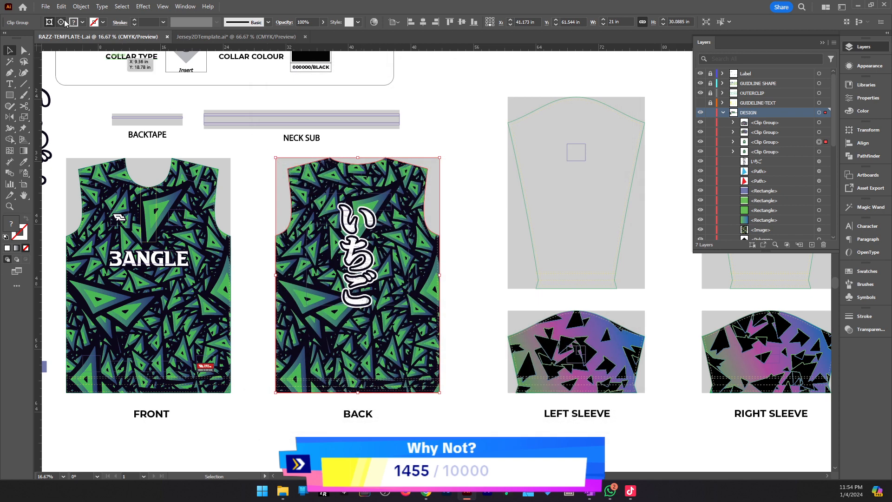
Retry copying the clipped back panel after the preferences check and look at the paste commands.
click(69, 8)
click(89, 52)
click(62, 8)
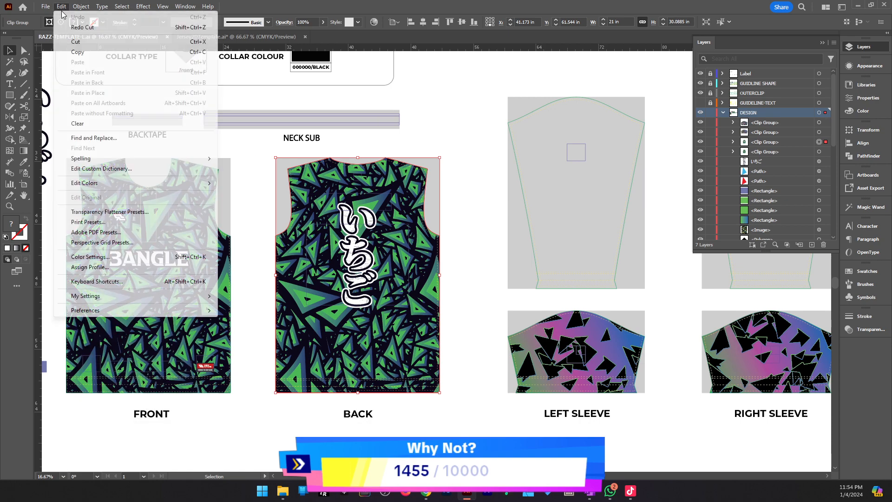
click(407, 137)
click(403, 128)
click(418, 181)
Duplicate the back panel below the original and rasterize the duplicate as CMYK at 300 ppi with a transparent background.
scroll(448, 181, down, 4)
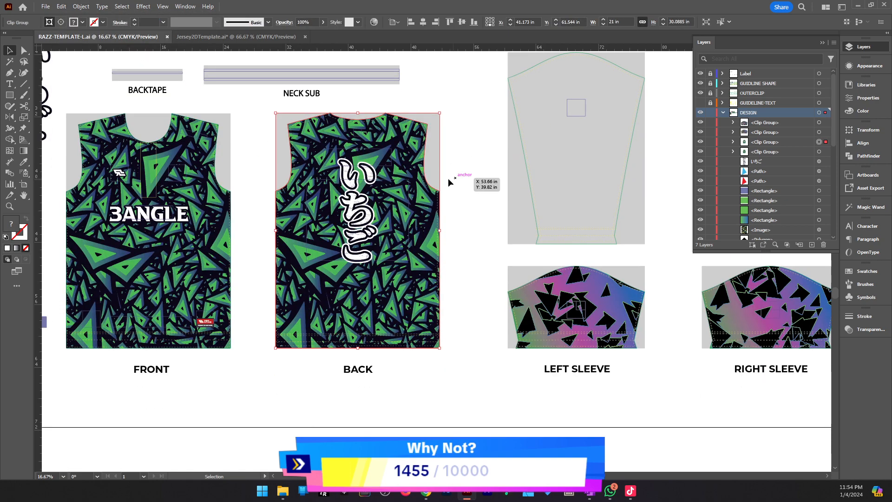
drag(390, 383, 324, 294)
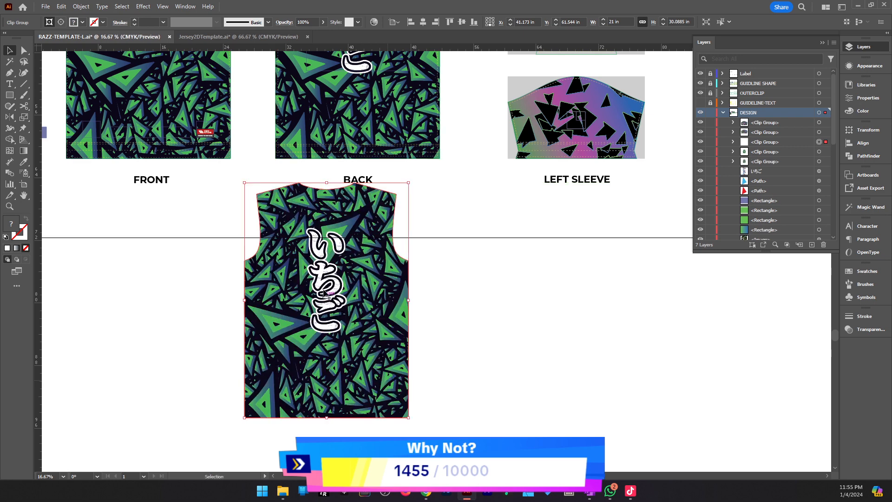
right_click(285, 240)
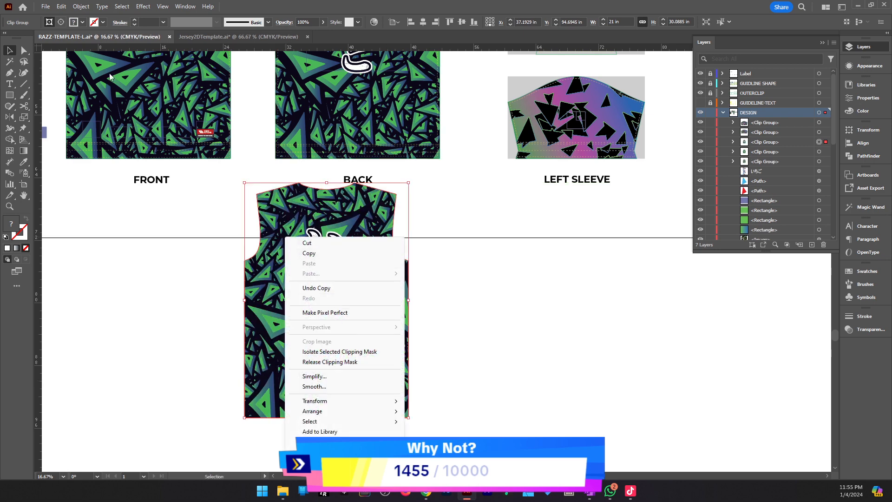
click(80, 8)
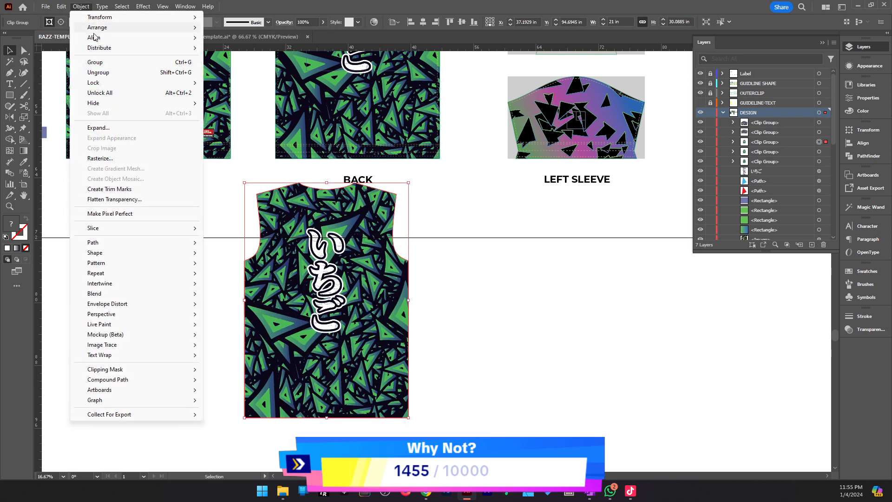
click(130, 158)
click(417, 181)
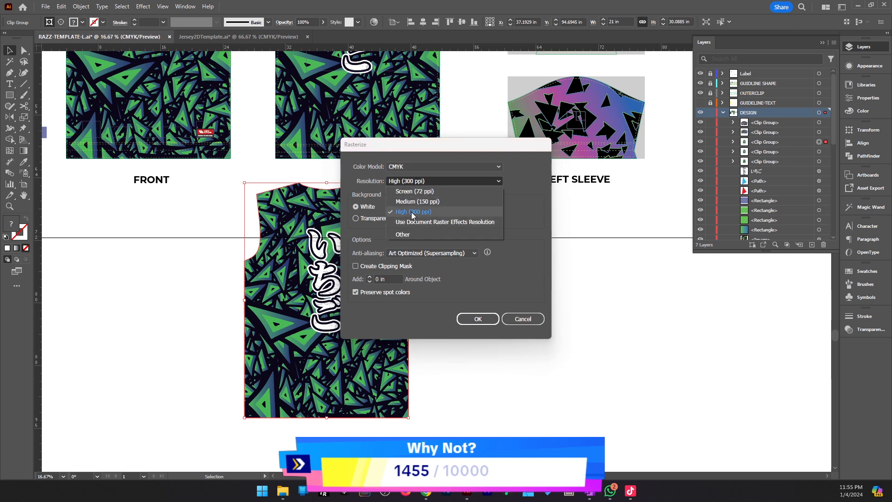
click(416, 166)
click(355, 218)
click(477, 319)
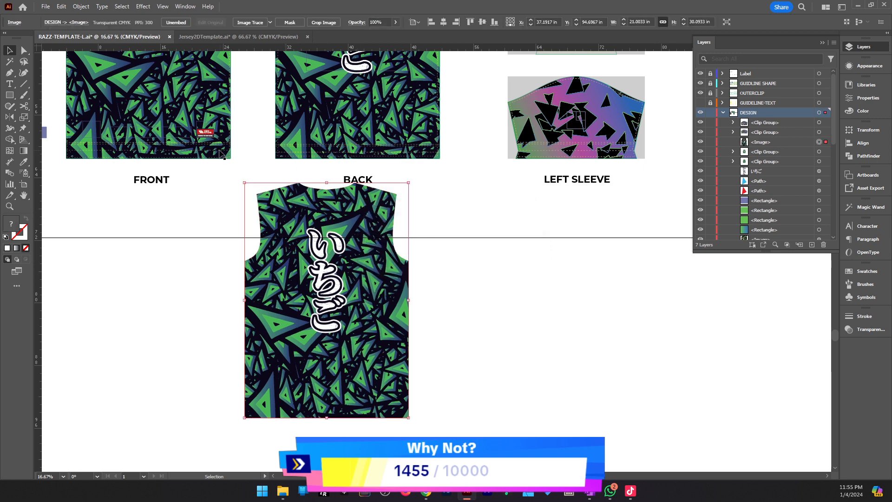
Copy the rasterized back panel, undo its test paste, and delete the rasterized duplicate from the template.
key(ctrl+c)
key(ctrl+v)
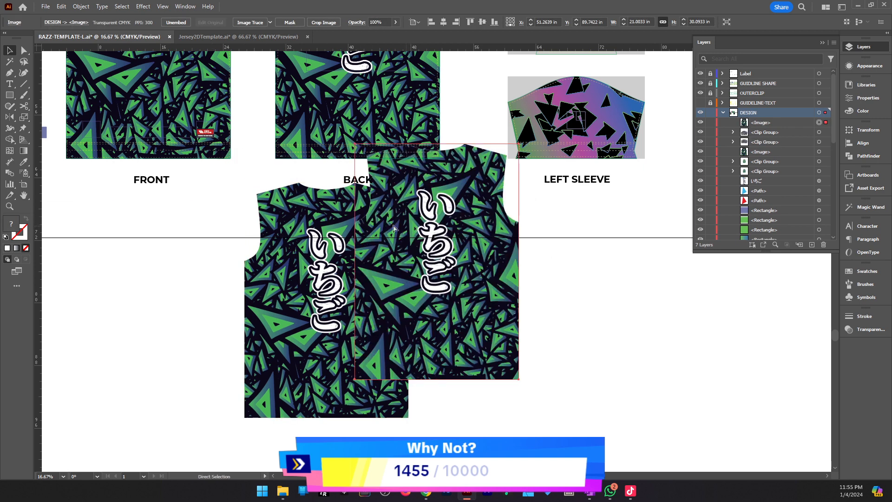
key(ctrl+z)
key(Delete)
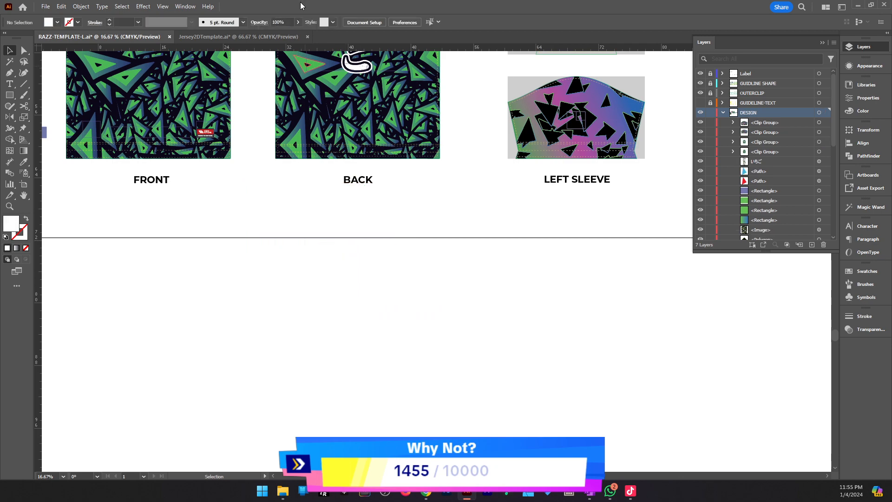
Switch to Jersey2DTemplate.ai and isolate the clip group of the back view's body, around its tan pattern artwork.
click(251, 38)
drag(478, 224, 281, 236)
double_click(469, 267)
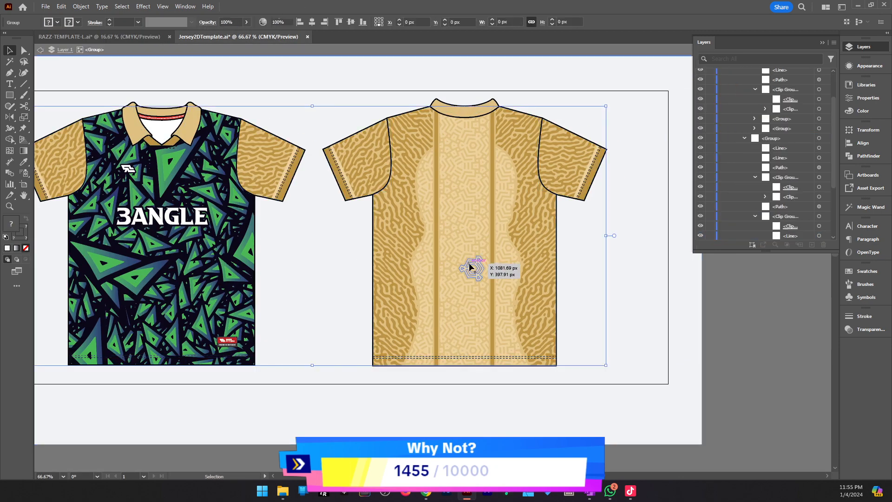
scroll(476, 245, up, 1)
double_click(481, 244)
scroll(470, 251, up, 2)
click(464, 255)
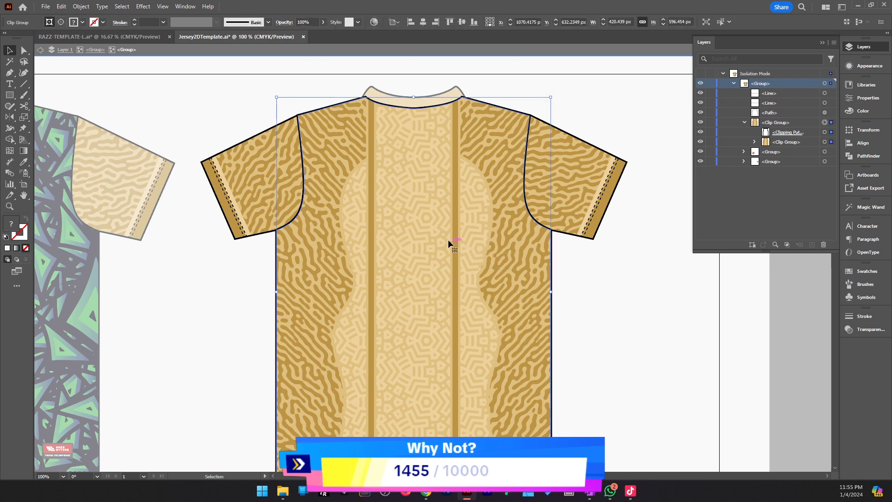
double_click(448, 242)
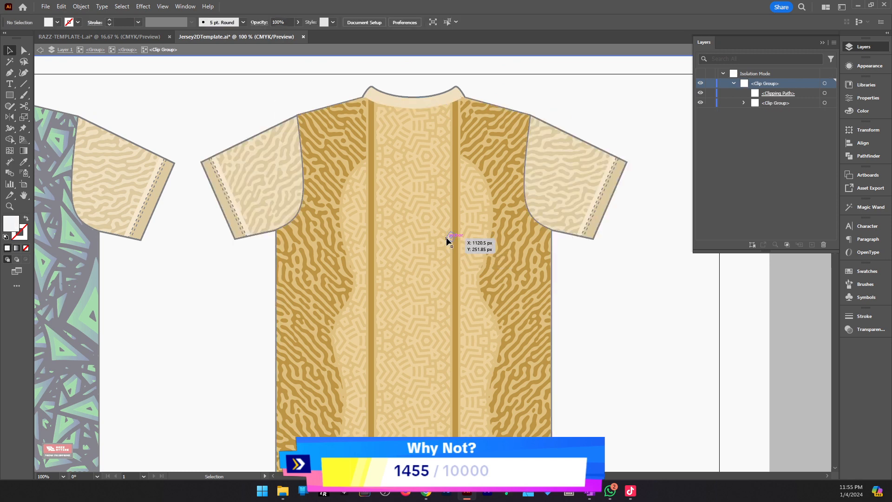
double_click(417, 236)
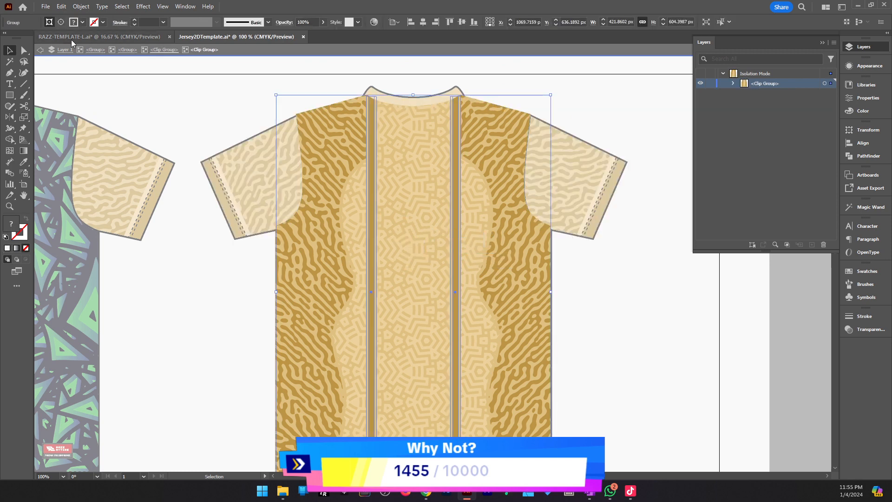
click(165, 50)
click(488, 279)
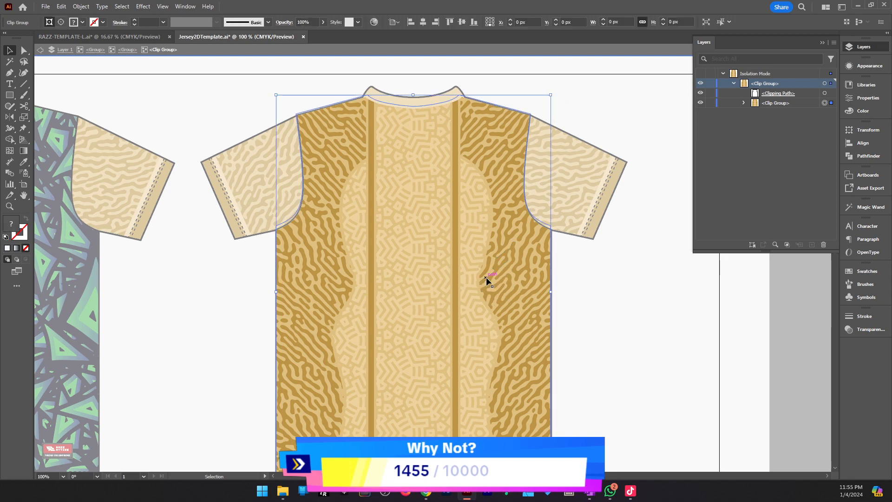
Paste the rasterized back panel into the isolated clip group and scale it down to about 320 px wide.
key(a)
drag(426, 203, 430, 263)
key(z)
alt+click(417, 251)
alt+click(417, 250)
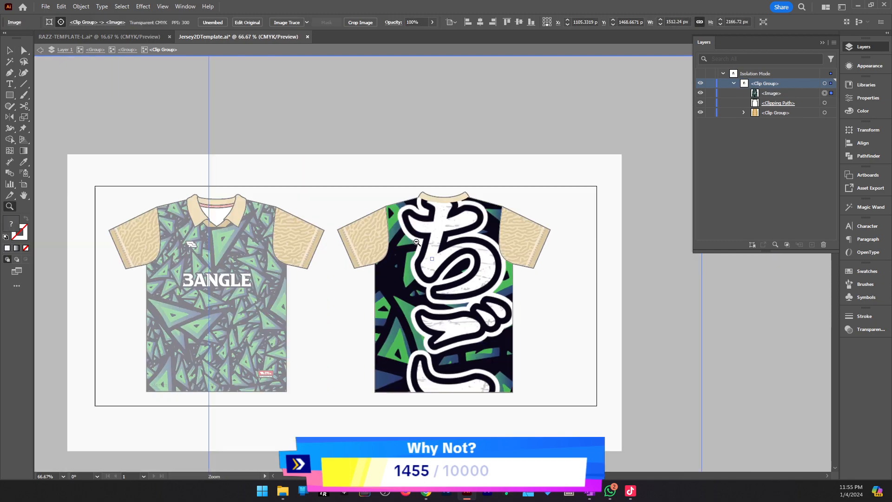
key(v)
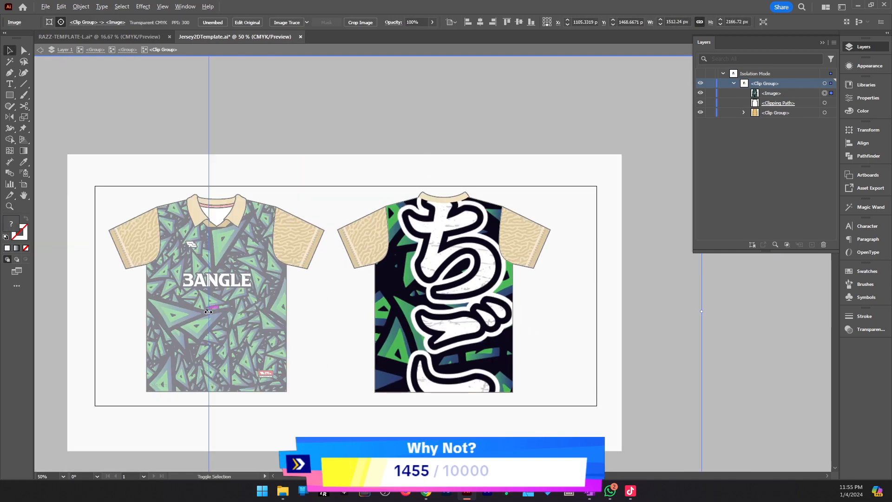
drag(209, 312, 402, 310)
Copy the tan pattern group's width and apply it to the back image, scaling it proportionally to 421.86 px wide.
click(444, 217)
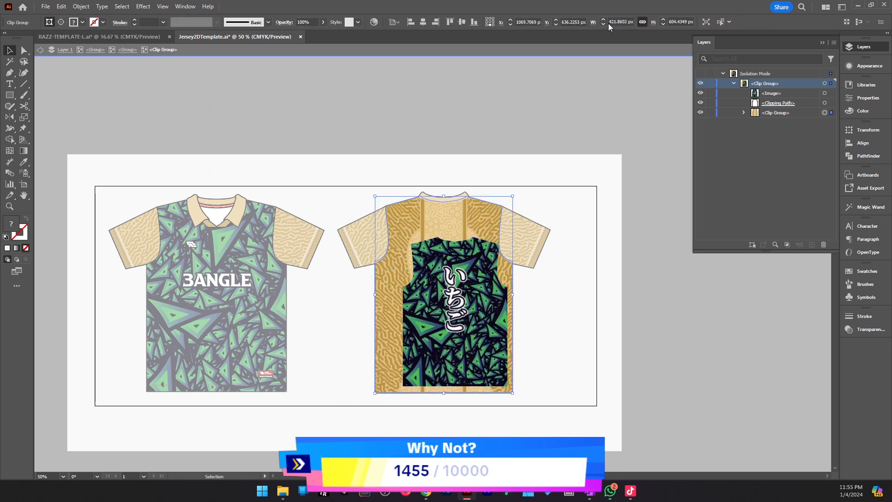
click(586, 111)
click(427, 295)
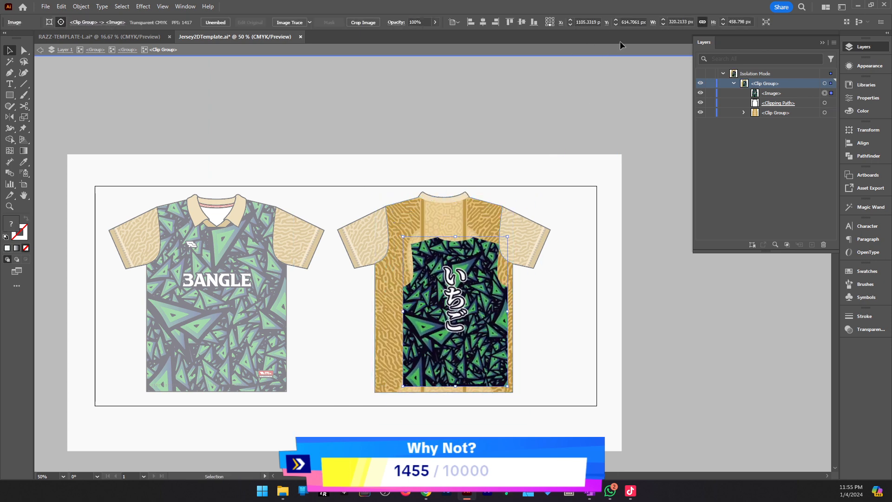
key(ctrl+v)
key(Return)
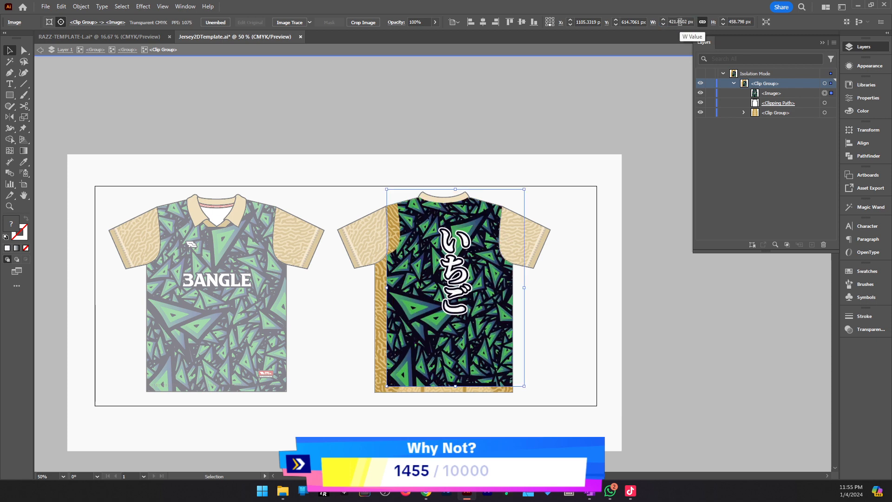
click(358, 311)
click(381, 304)
key(ctrl+shift+a)
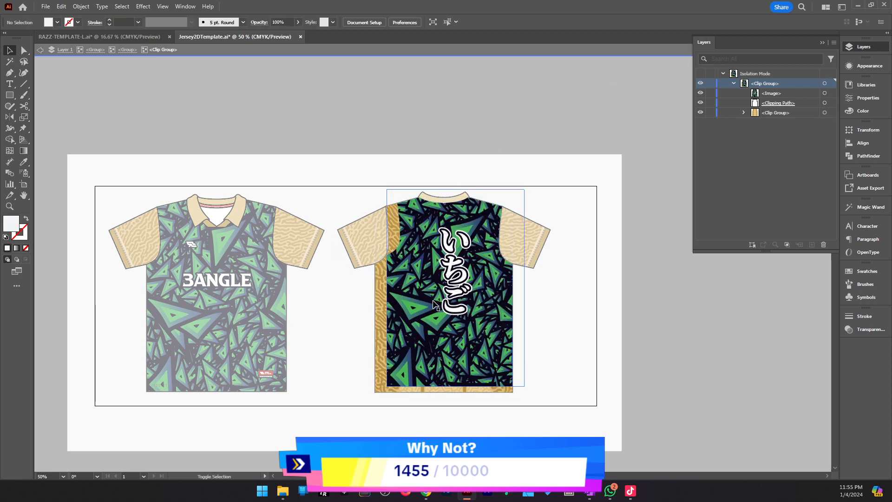
click(374, 308)
click(357, 309)
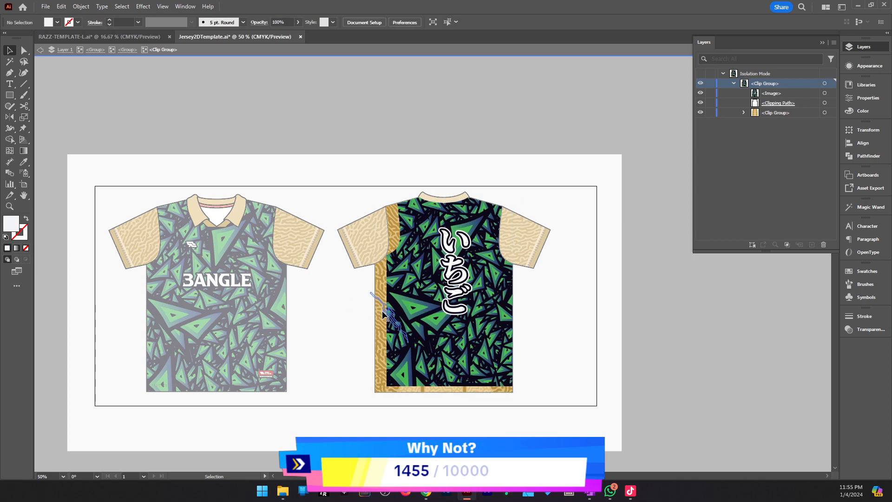
drag(389, 313, 377, 314)
key(ctrl+z)
Align the back image horizontally and vertically to the tan pattern group, using that group as the key object.
ctrl+click(392, 301)
ctrl+click(388, 279)
click(499, 290)
shift+click(468, 296)
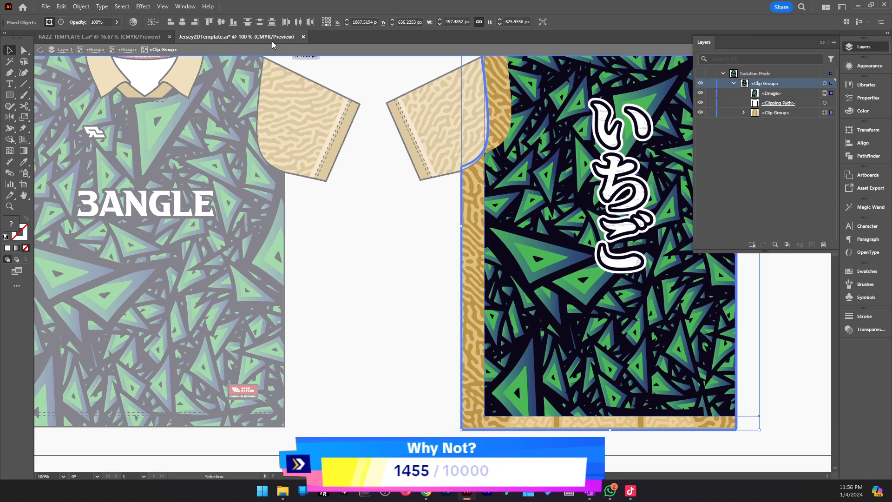
click(195, 22)
click(225, 21)
click(324, 223)
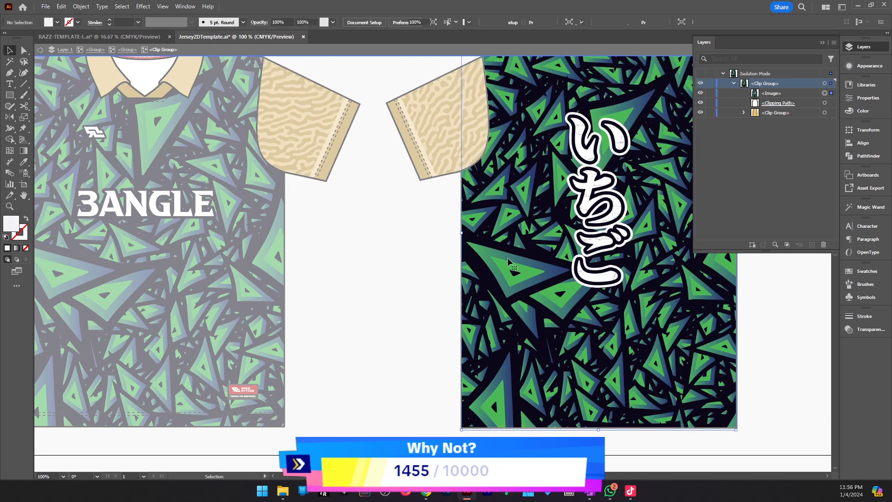
Send the back image behind the tan pattern group, delete that group, and leave isolation mode.
click(508, 258)
key(ctrl+shift+[)
click(436, 263)
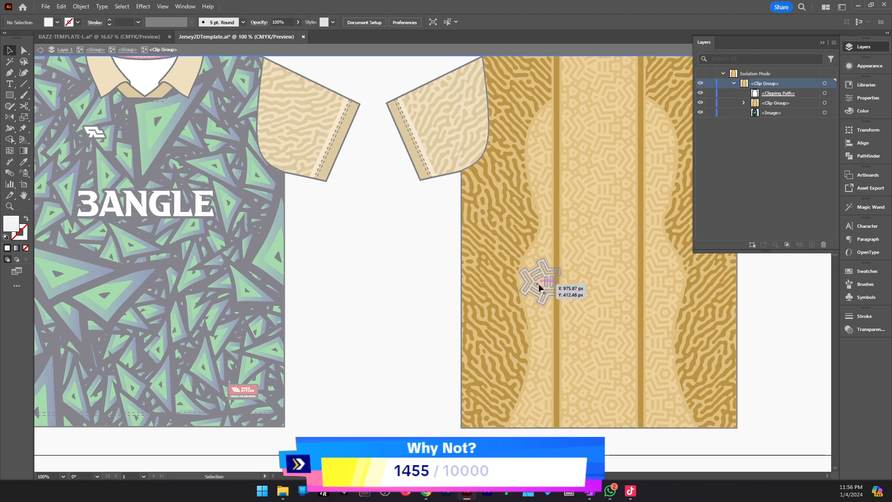
click(538, 285)
key(Delete)
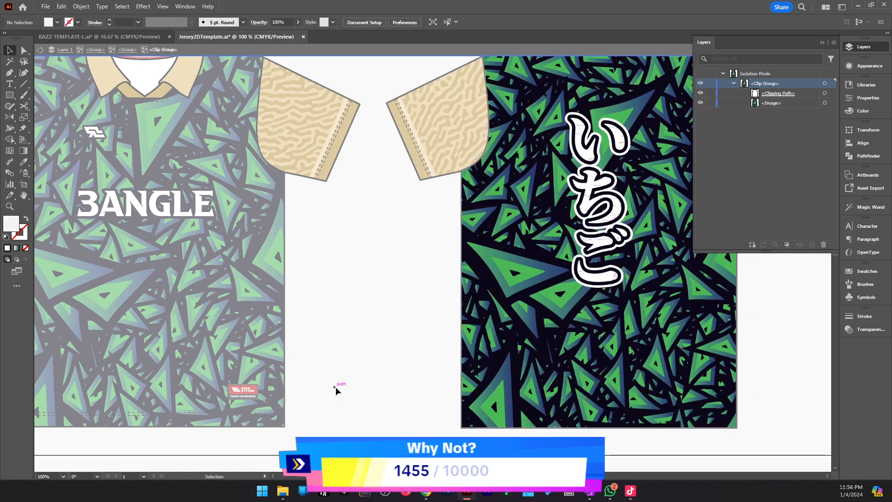
double_click(334, 387)
Return to RAZZ-TEMPLATE-L.ai and duplicate the short left and right sleeve artwork below their originals.
key(z)
alt+click(376, 255)
key(alt+v)
click(127, 46)
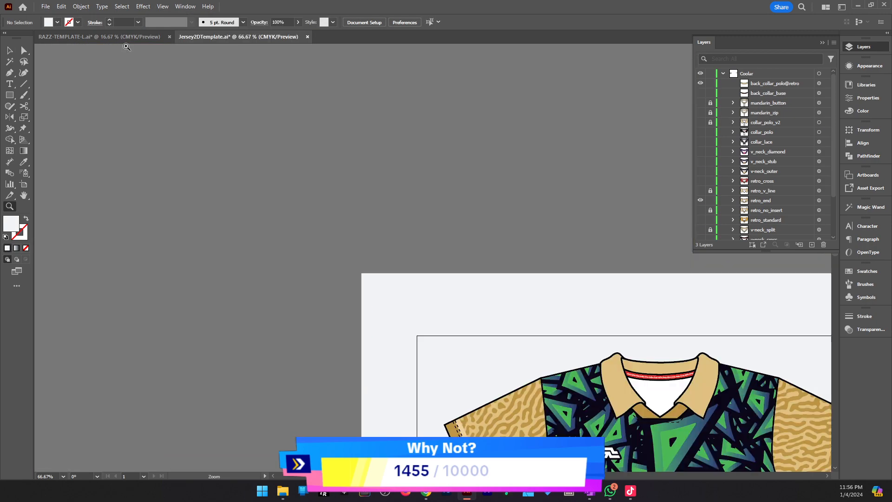
click(144, 38)
drag(380, 368, 349, 358)
alt+click(420, 210)
drag(430, 268, 268, 329)
key(v)
drag(375, 251, 375, 384)
drag(546, 266, 547, 384)
Rasterize both duplicated sleeves separately as CMYK at High (300 ppi) with a transparent background.
right_click(409, 374)
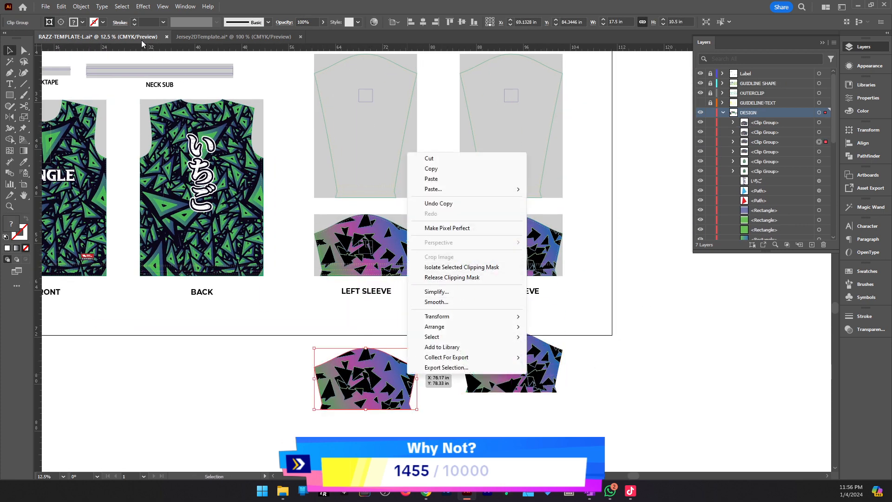
click(80, 7)
click(109, 156)
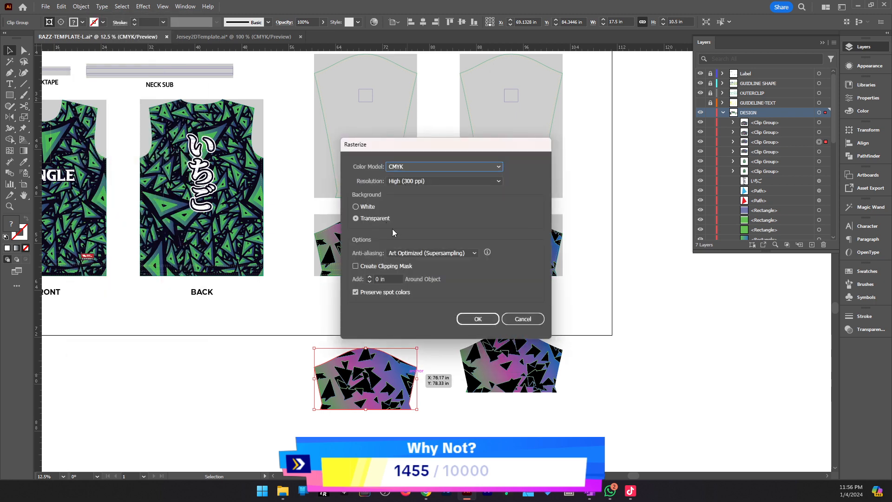
click(490, 325)
click(548, 367)
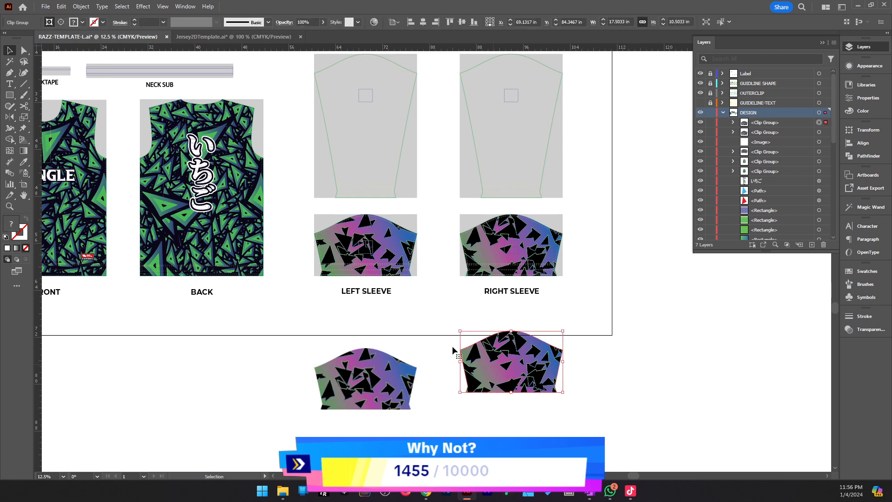
click(61, 6)
mouse_move(74, 11)
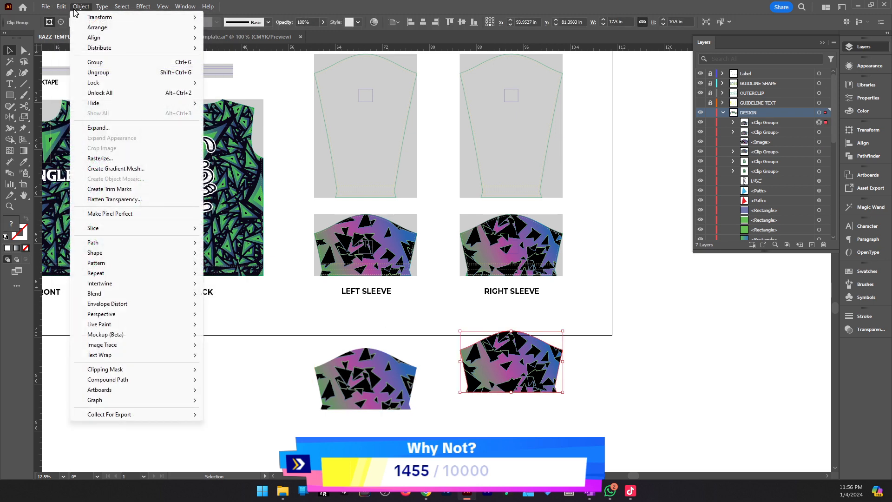
click(105, 158)
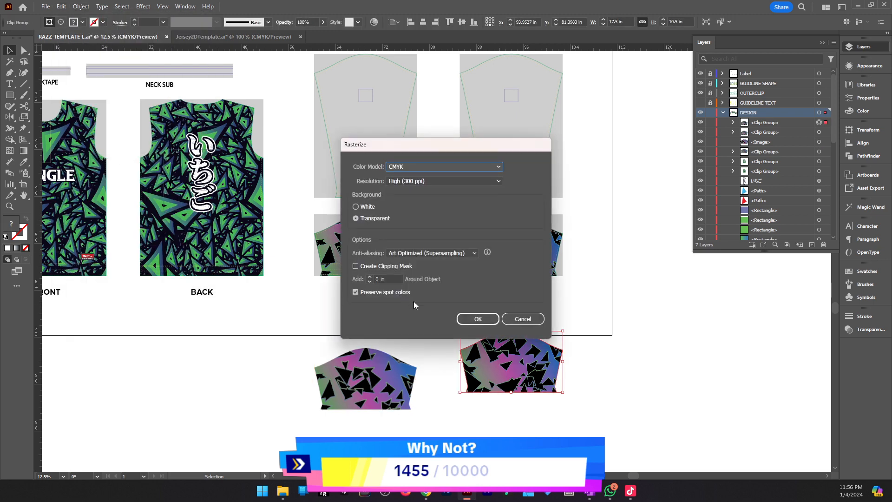
click(478, 319)
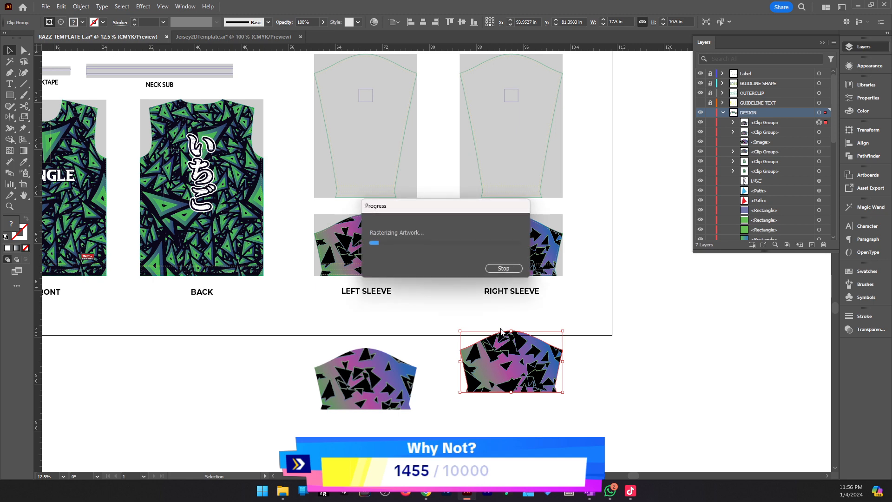
click(638, 409)
Move the rasterized left sleeve copy up beside the right sleeve copy.
key(z)
click(396, 315)
key(v)
drag(383, 345, 429, 319)
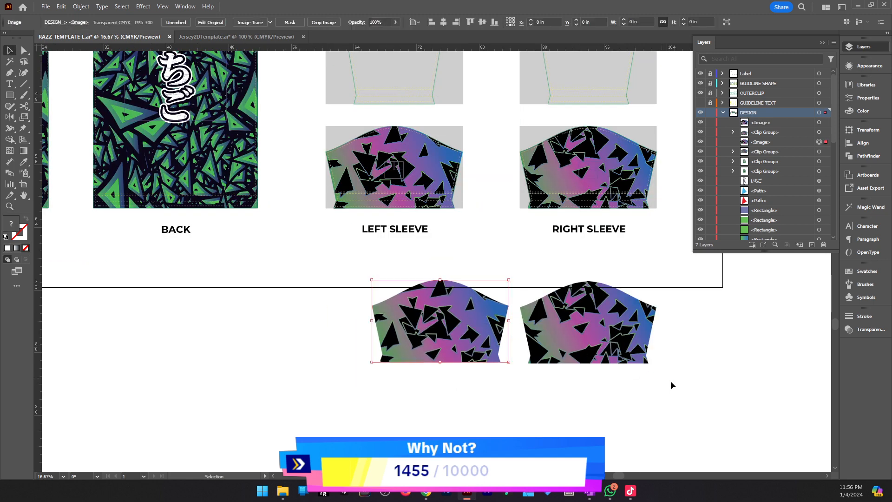
Try cutting both rasterized sleeve copies for the mockup, and undo the cut in the template.
drag(670, 385, 354, 299)
key(ctrl+x)
click(226, 36)
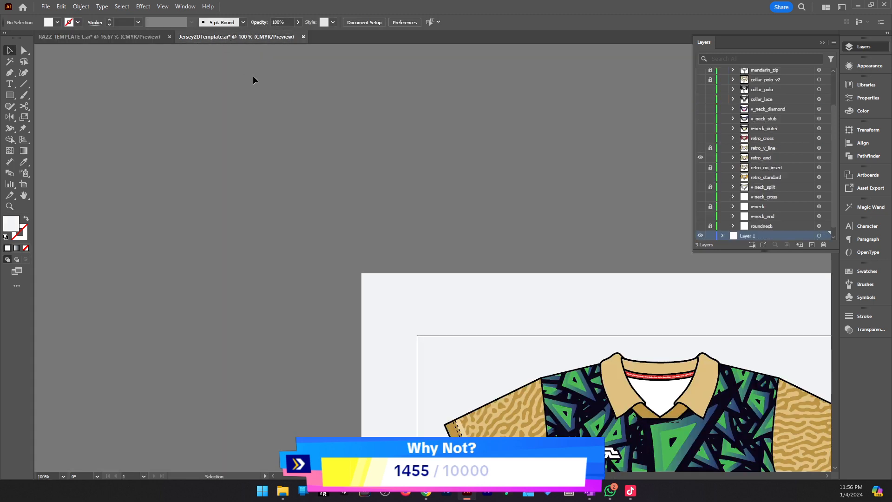
click(133, 41)
key(ctrl+z)
Retry cutting both rasterized sleeve copies from the template to bring them into Jersey2DTemplate.ai.
drag(695, 384, 358, 298)
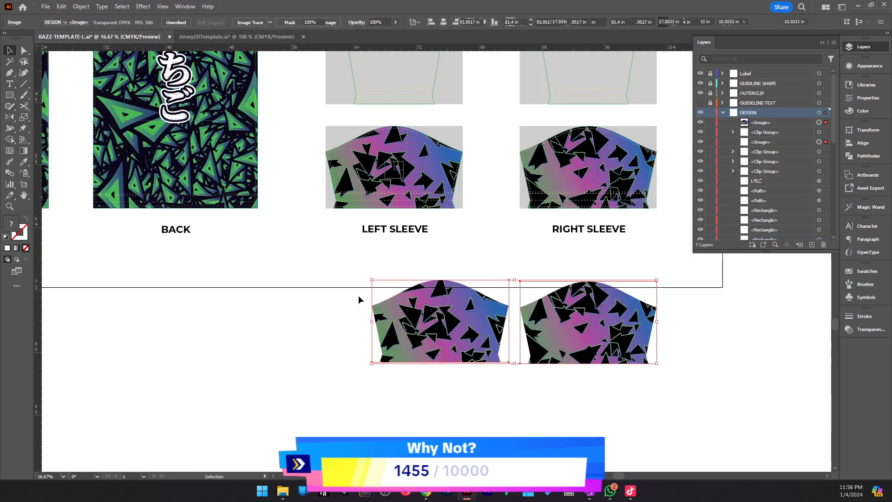
key(ctrl+x)
click(186, 37)
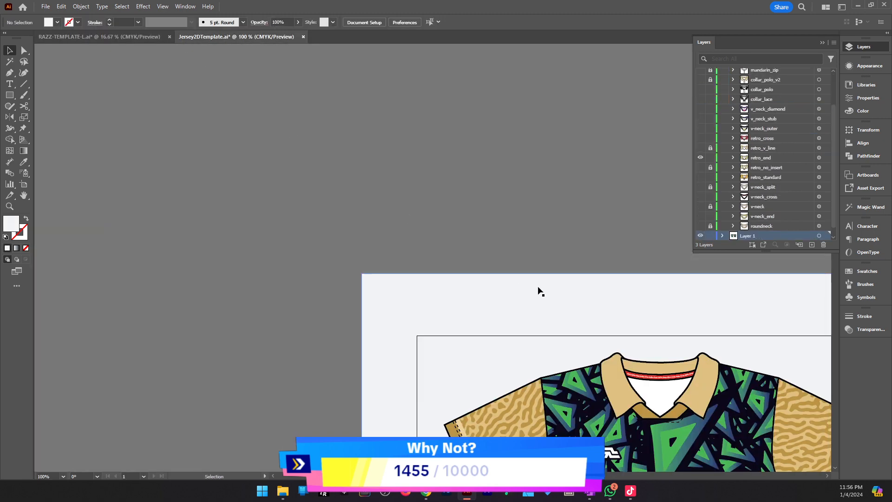
drag(527, 312, 199, 249)
key(ctrl+z)
click(115, 38)
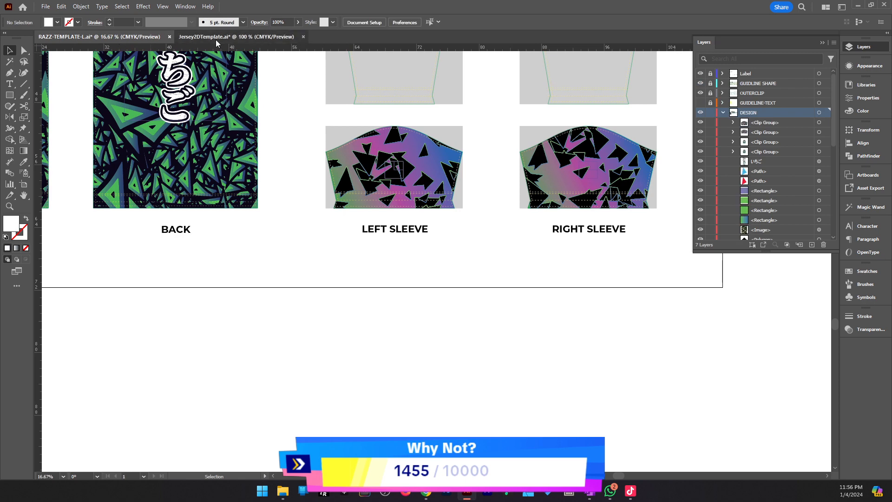
click(209, 38)
key(ctrl+shift+z)
double_click(376, 181)
click(144, 39)
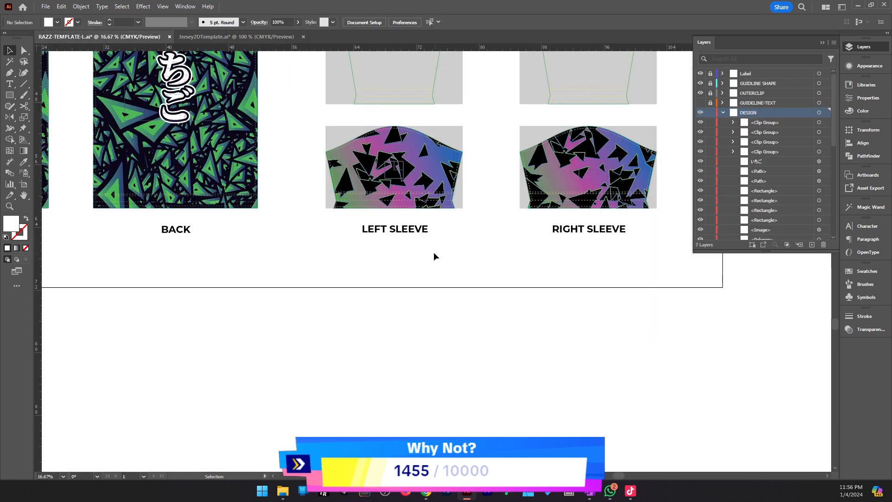
drag(554, 220, 561, 208)
click(496, 305)
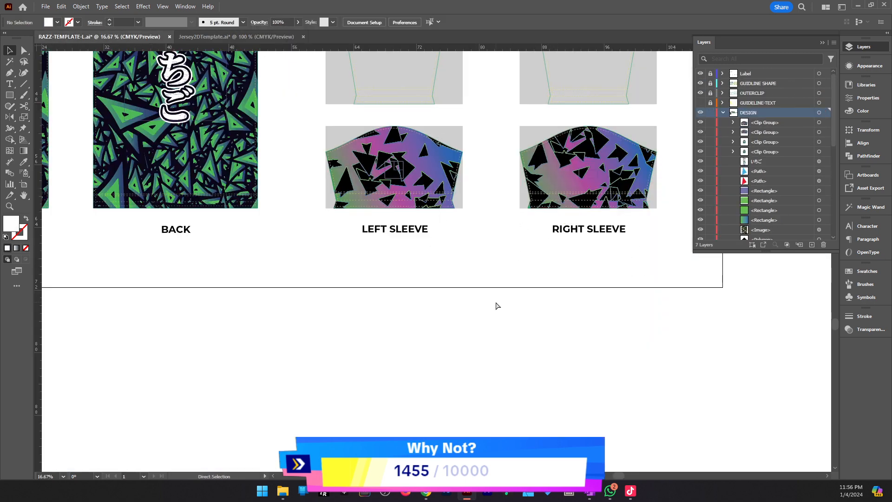
Undo the cut of the rasterized sleeve copies and transfer both images directly into Jersey2DTemplate.ai.
key(ctrl+z)
key(ctrl+shift+z)
key(ctrl+z)
click(199, 36)
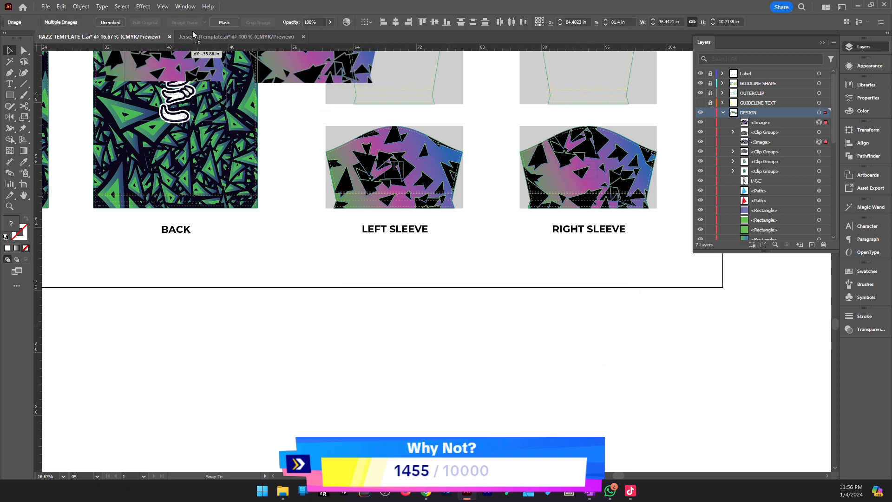
drag(453, 233, 457, 237)
scroll(492, 200, down, 3)
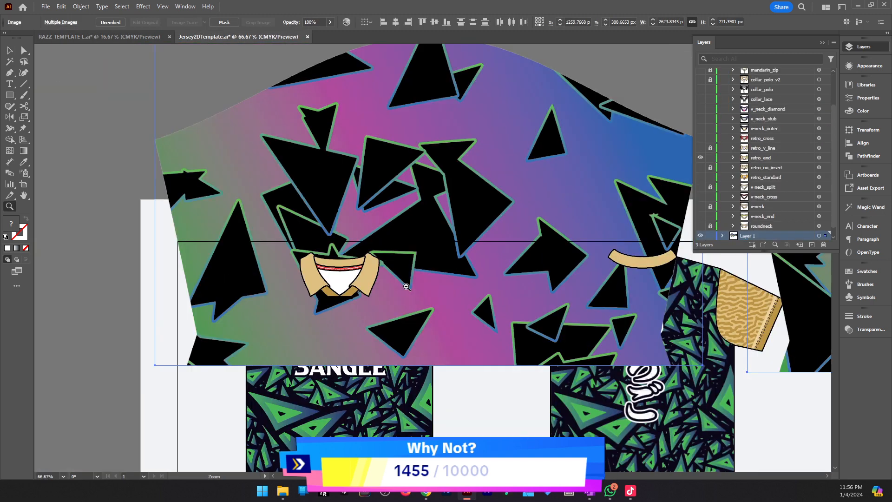
Scale down the transferred sleeve images and place one, about 238 px wide, over a tan sleeve of the front view.
drag(669, 235, 378, 271)
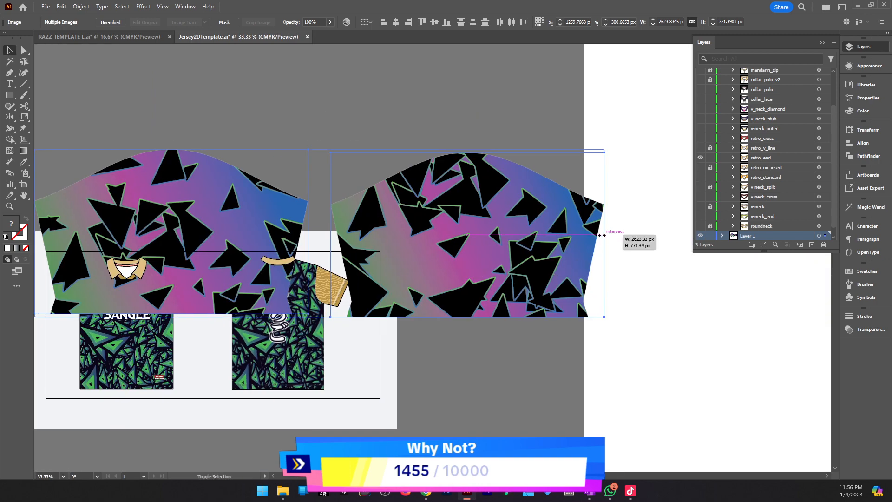
drag(601, 235, 373, 235)
ctrl+click(262, 266)
ctrl+click(262, 266)
drag(580, 198, 510, 194)
drag(689, 183, 278, 286)
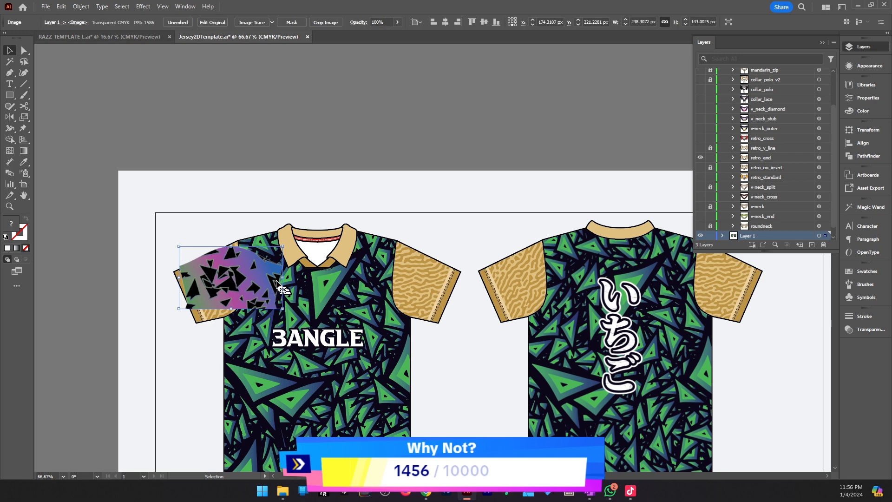
Cut the scaled sleeve image from the front view to the clipboard.
key(ctrl+x)
key(ctrl+z)
click(61, 6)
click(75, 42)
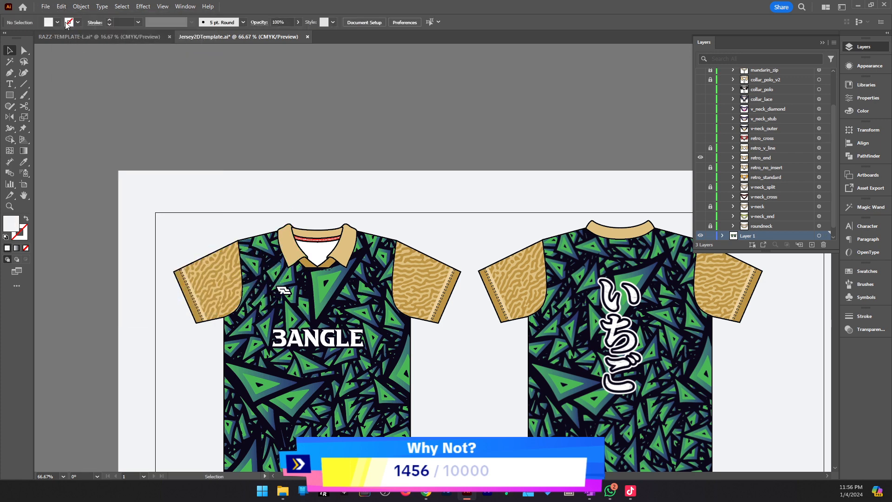
Isolate the tan sleeve's clip group on the front view and paste the rasterized sleeve image inside it.
click(61, 7)
click(242, 194)
ctrl+click(361, 326)
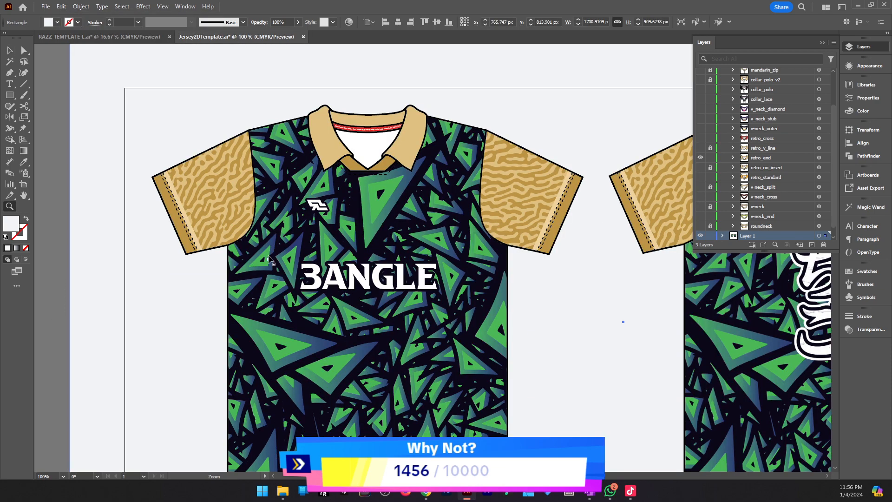
drag(511, 333, 432, 359)
double_click(450, 244)
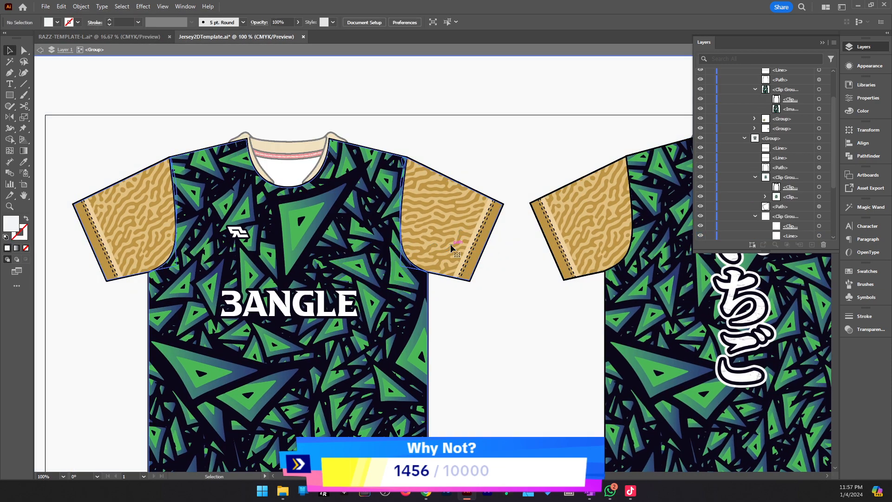
double_click(443, 217)
double_click(442, 218)
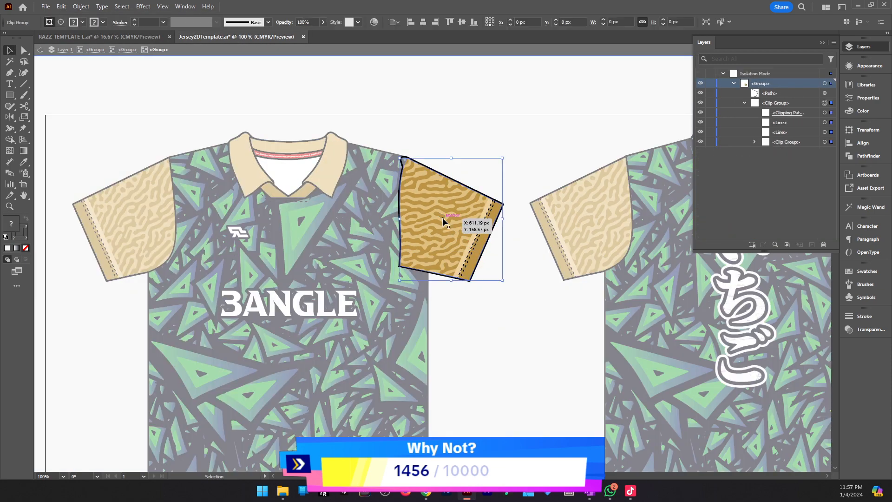
click(444, 216)
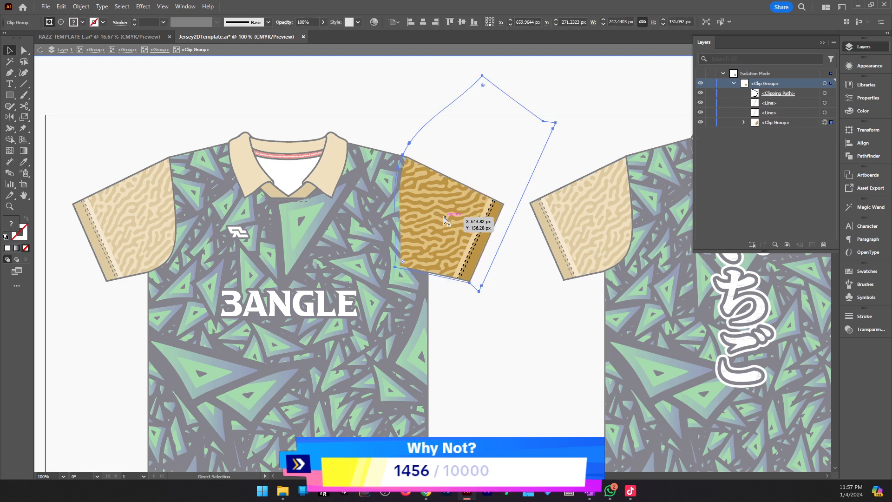
key(ctrl+v)
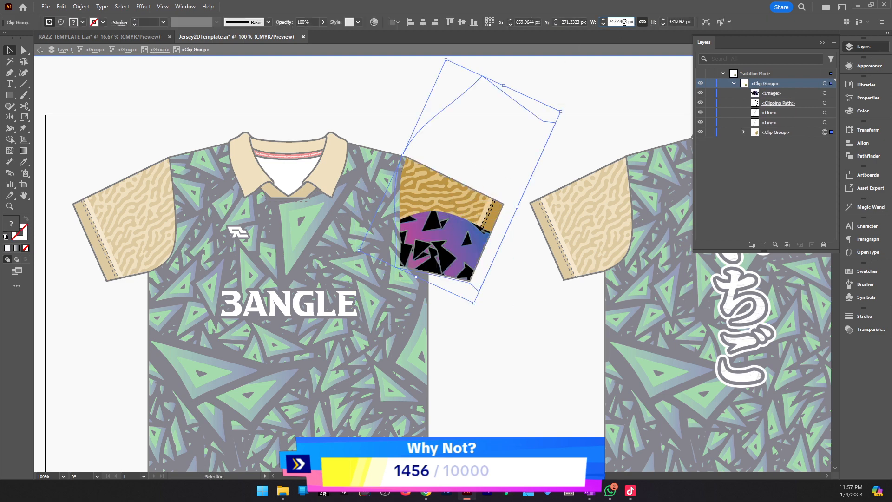
Try rotating the pasted sleeve image to the clipping path's angle and moving it over the sleeve.
click(623, 170)
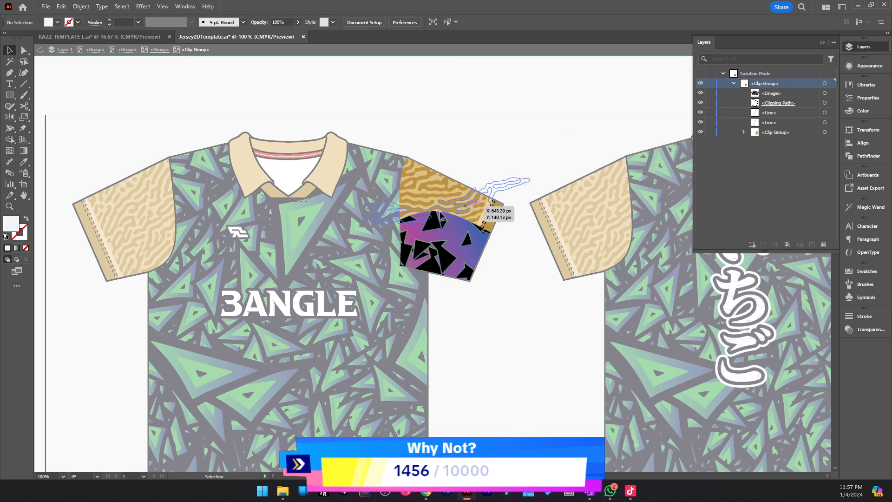
click(449, 179)
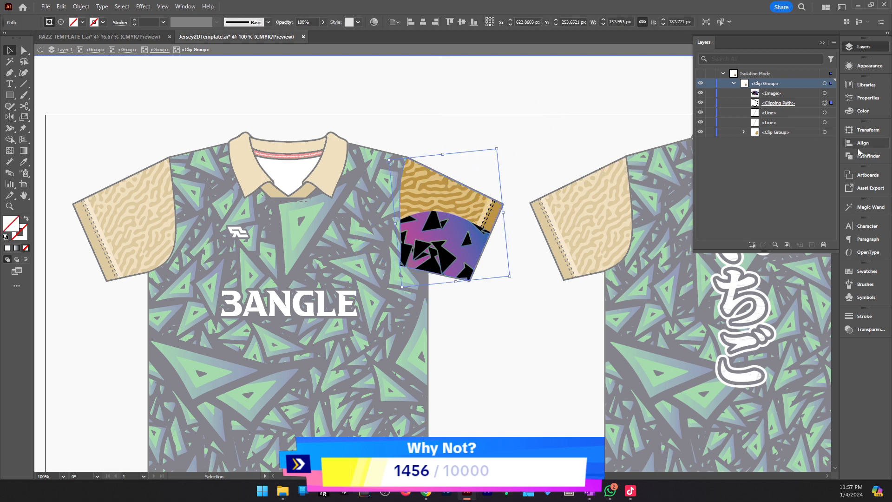
click(866, 103)
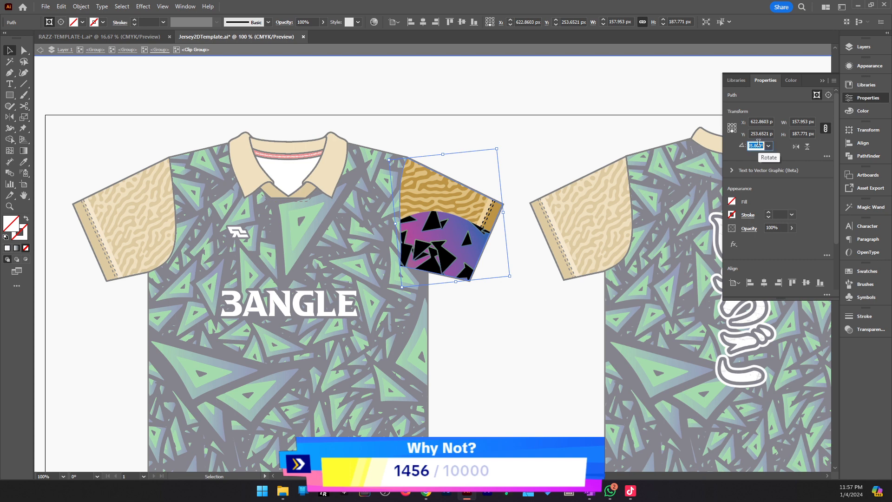
click(579, 153)
click(448, 240)
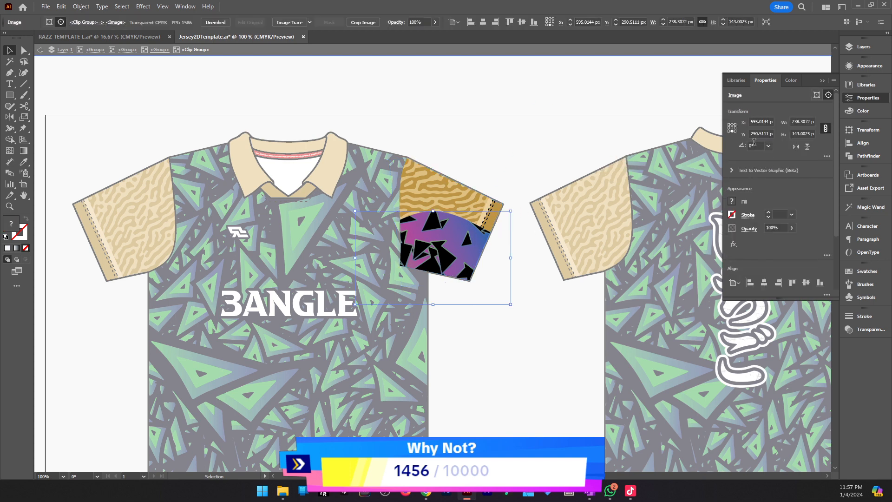
key(ctrl+z)
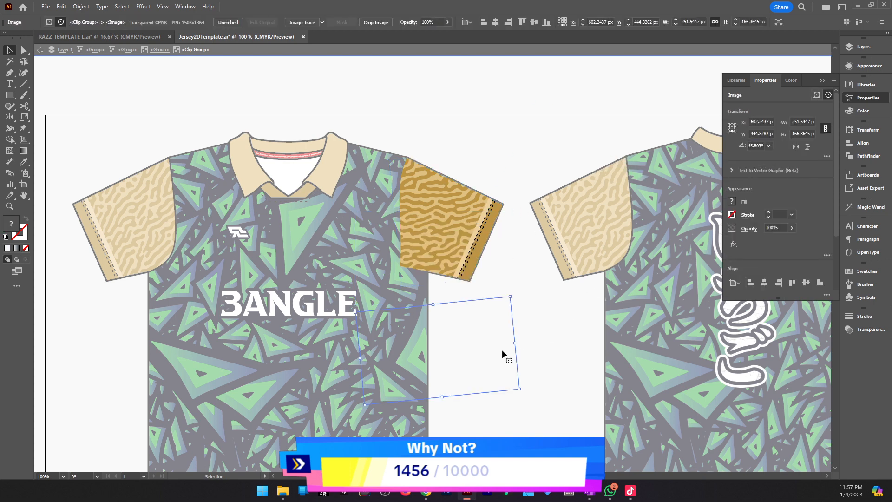
drag(503, 354, 463, 241)
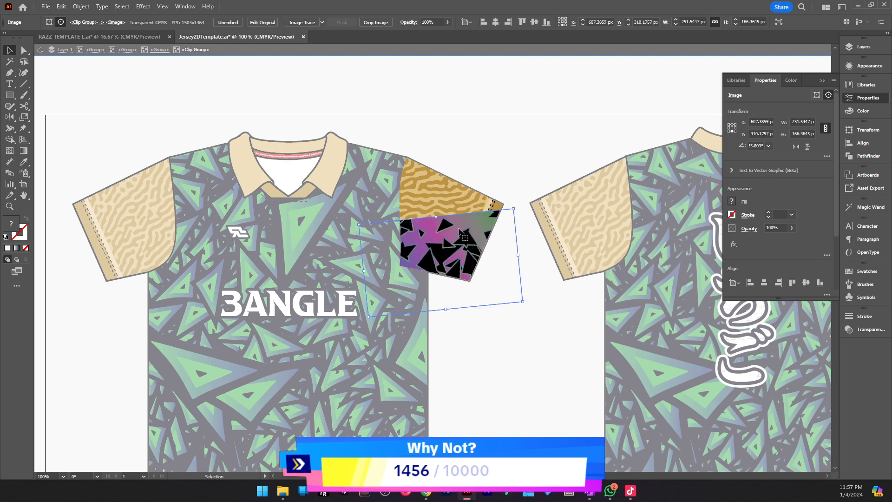
key(ctrl+z)
drag(464, 343, 521, 205)
key(ctrl+z)
key(ctrl+z)
Rotate the pasted sleeve image to 65.526° to match the tan sleeve clip group.
click(445, 206)
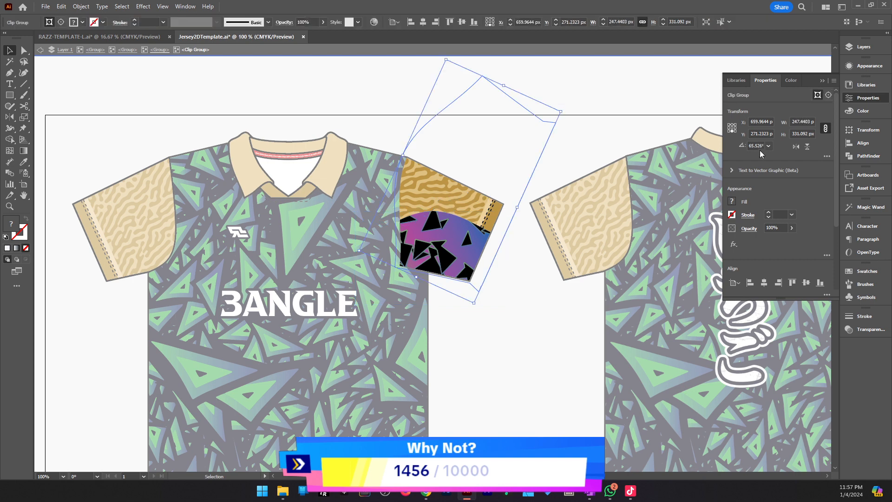
key(ctrl+c)
click(483, 254)
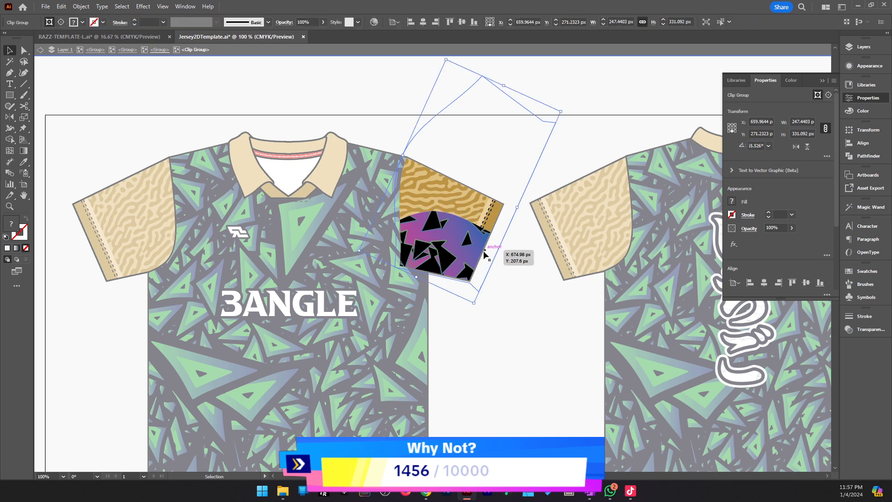
click(506, 248)
click(506, 247)
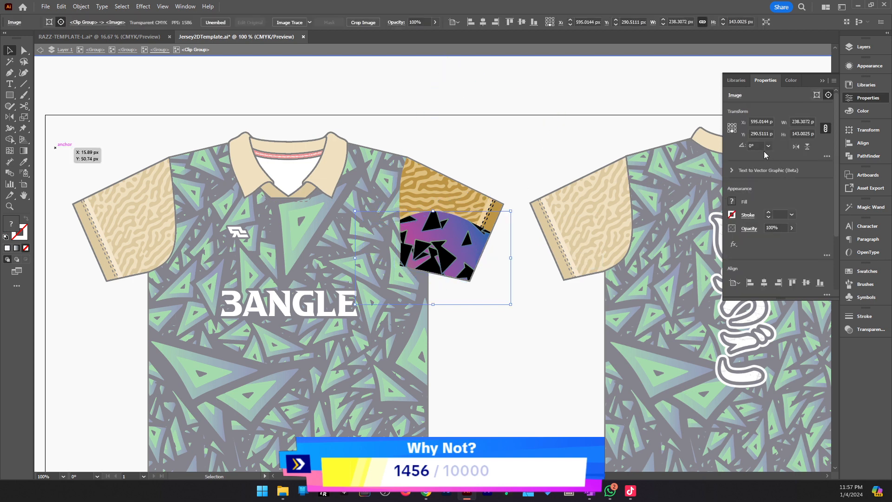
key(Return)
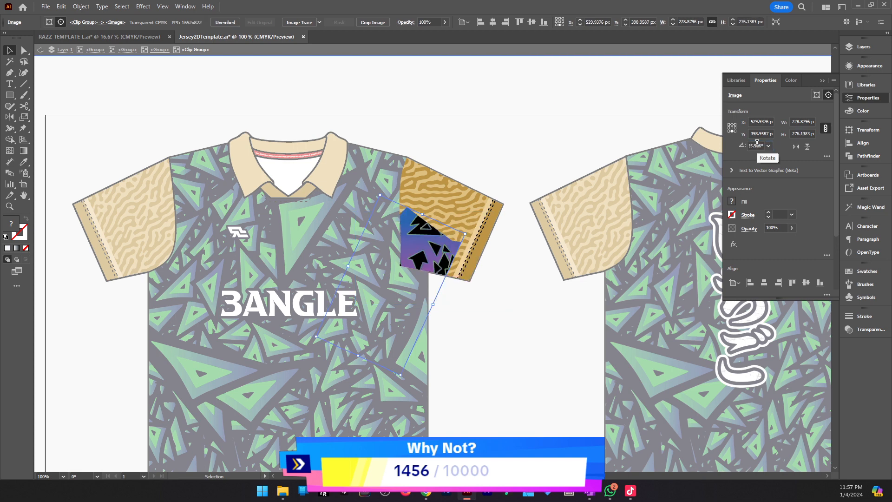
Scale the rotated sleeve image proportionally to a width of 247.4403 px, copied from the tan sleeve clip group.
click(475, 209)
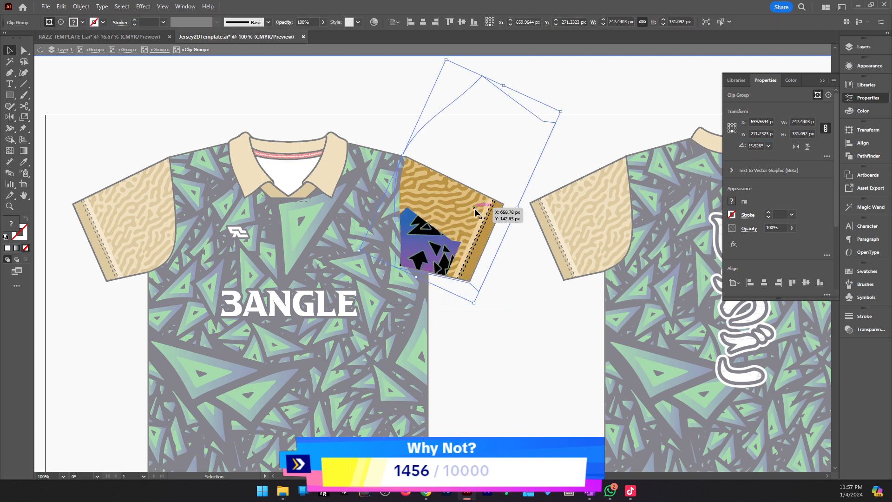
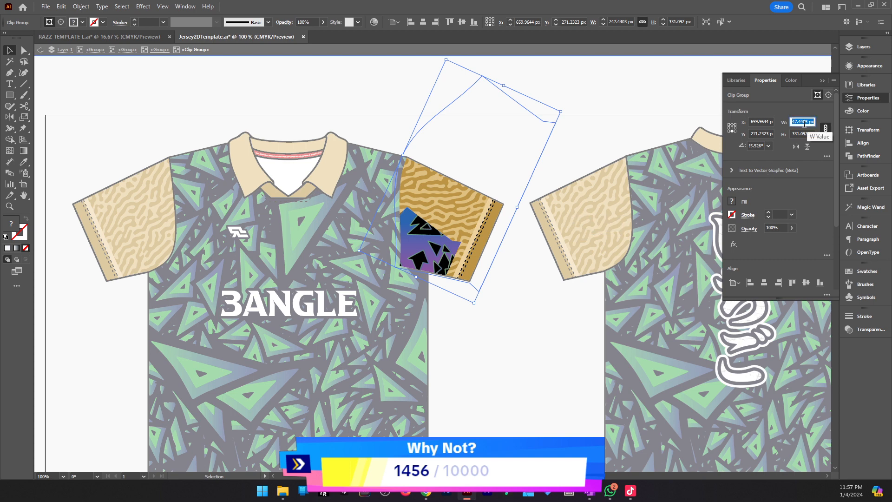
click(533, 272)
click(434, 254)
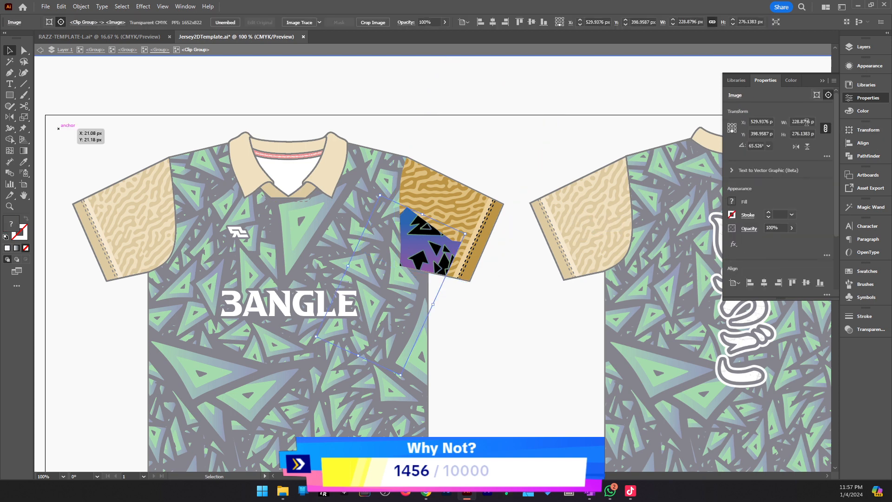
text(247.4403 px)
key(Return)
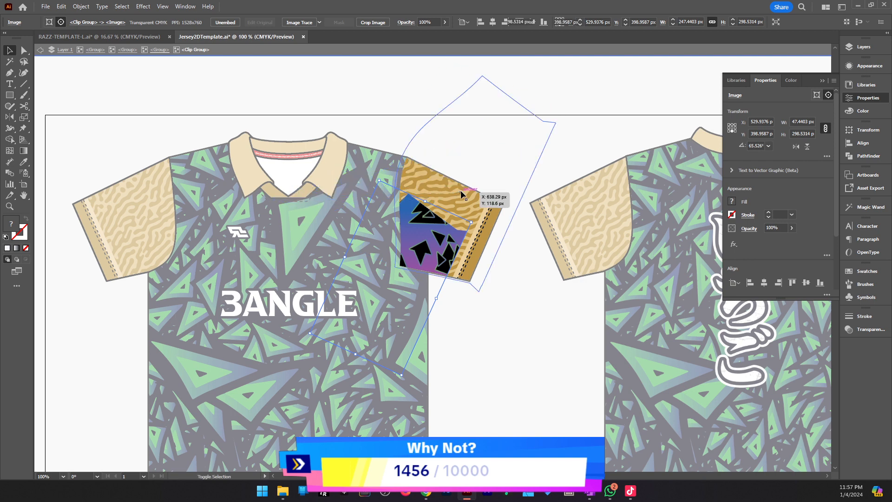
Align the sleeve image with the tan sleeve clip group by their horizontal and vertical centers.
shift+click(460, 192)
click(184, 24)
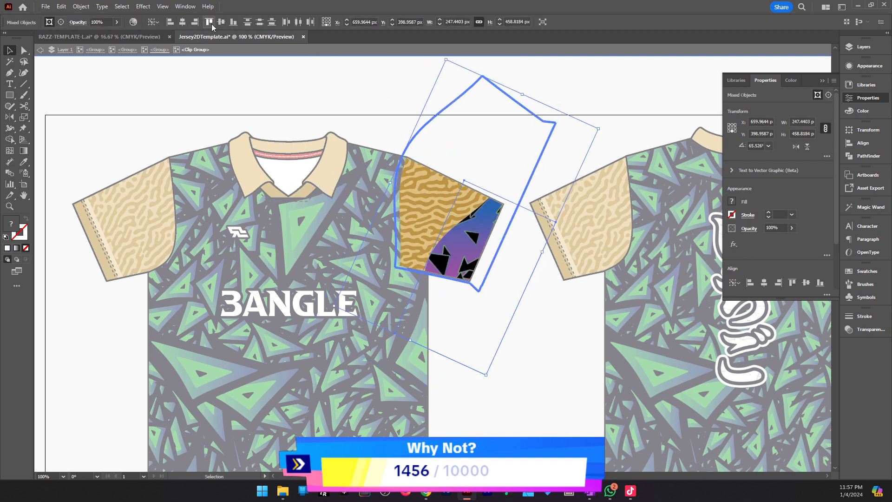
click(221, 22)
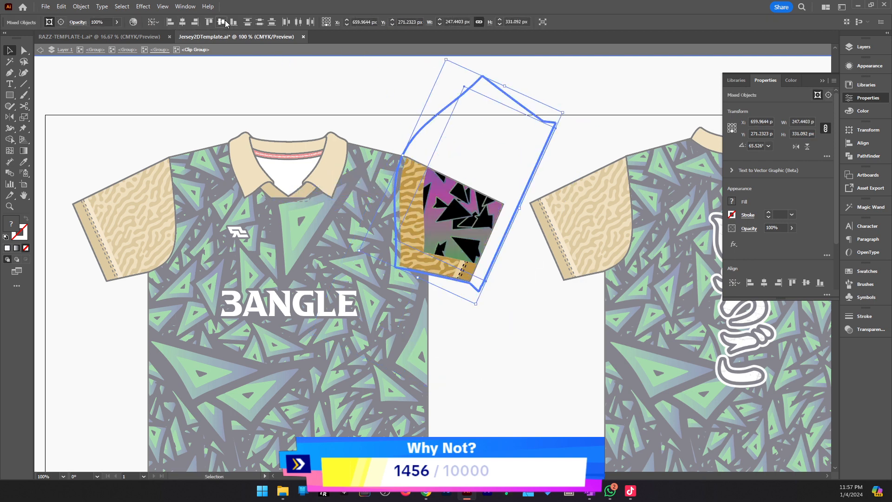
key(ctrl+7)
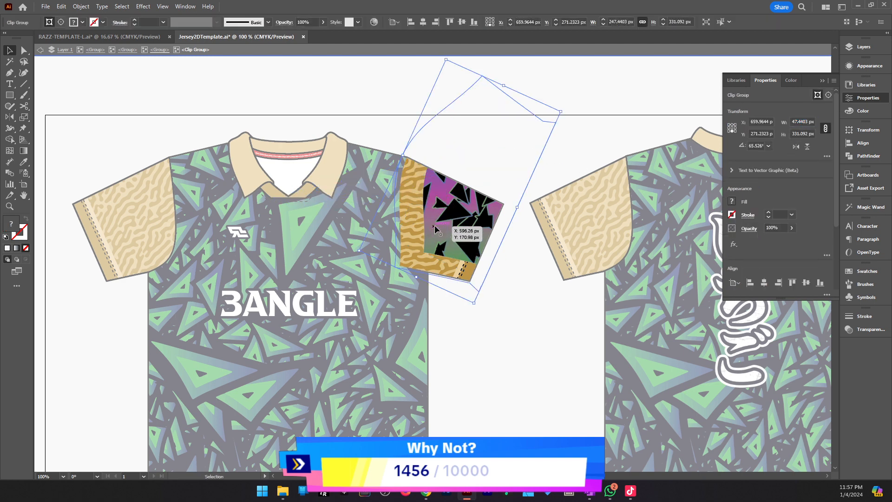
Compare the sleeve image's size with the tan clip group and shift the image to cover more of the sleeve.
click(434, 225)
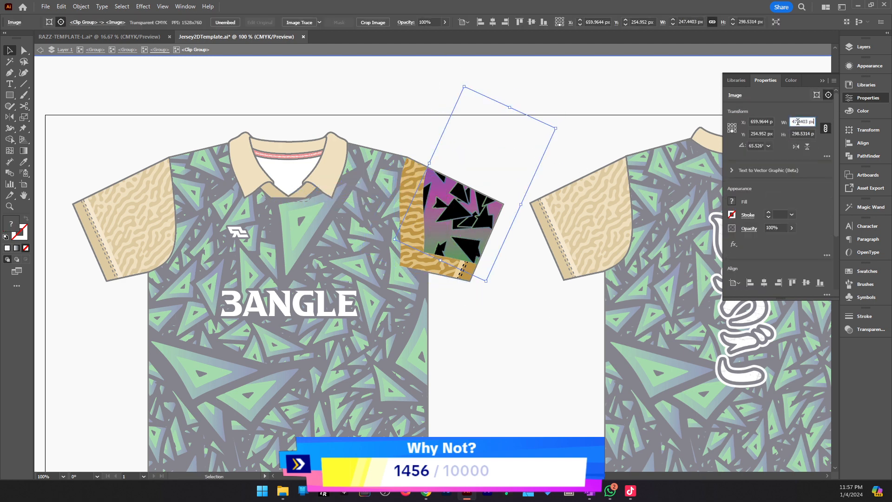
click(410, 173)
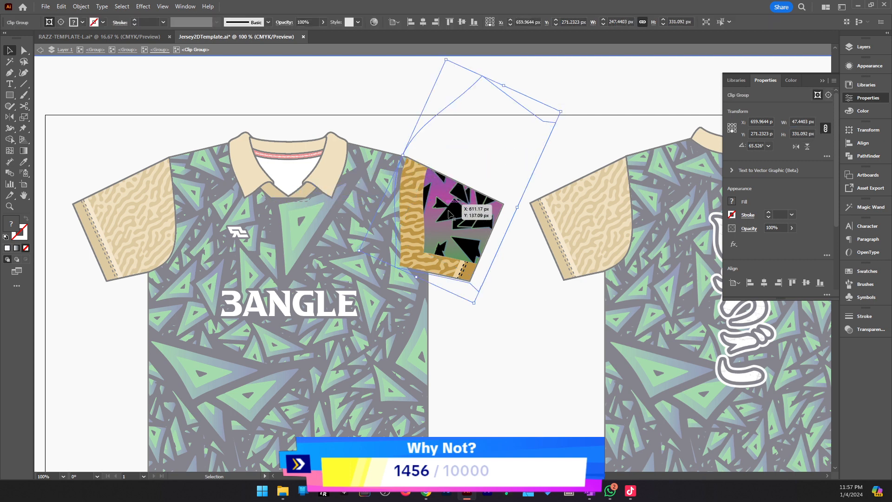
key(ctrl+shift+a)
click(470, 235)
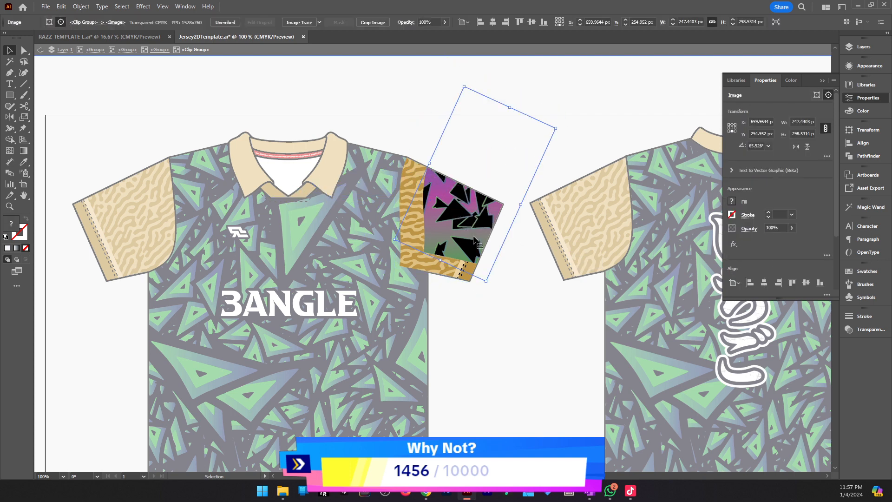
click(407, 185)
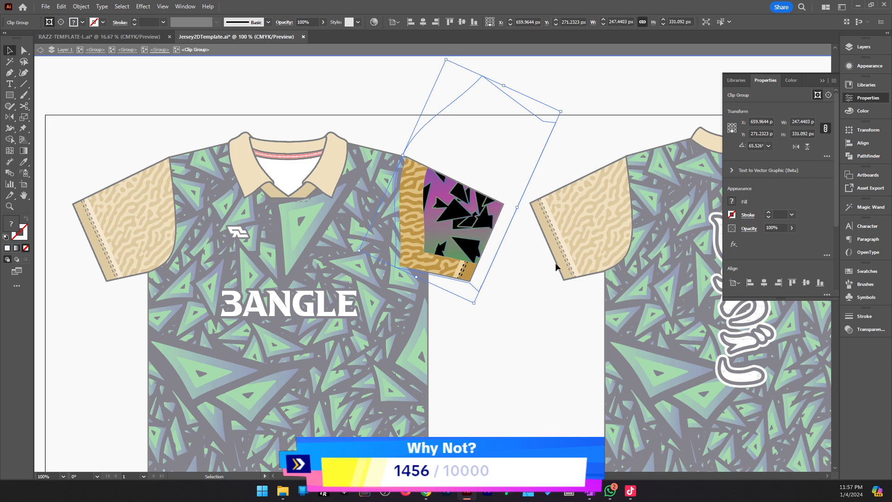
drag(463, 247, 472, 231)
Delete both rasterized sleeve copies below the panels in RAZZ-TEMPLATE-L.ai.
click(136, 41)
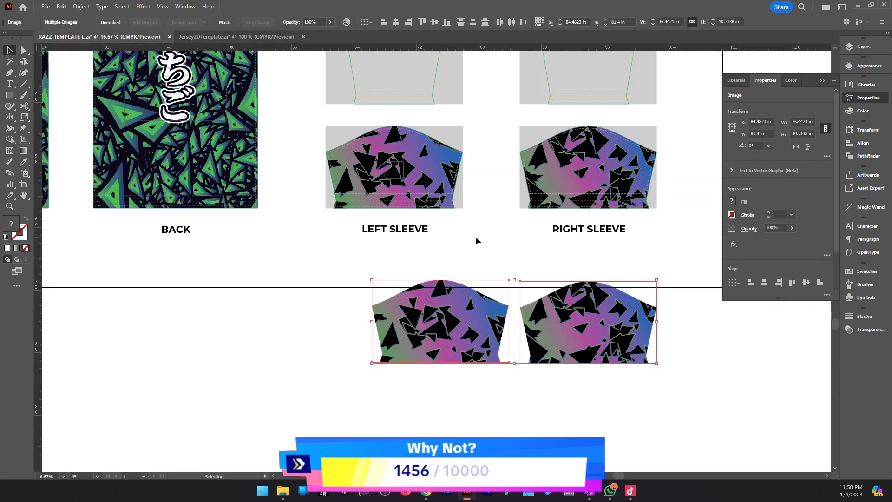
drag(697, 388, 504, 281)
key(Delete)
Transfer the original left and right sleeve clip groups from the template into Jersey2DTemplate.ai.
click(421, 186)
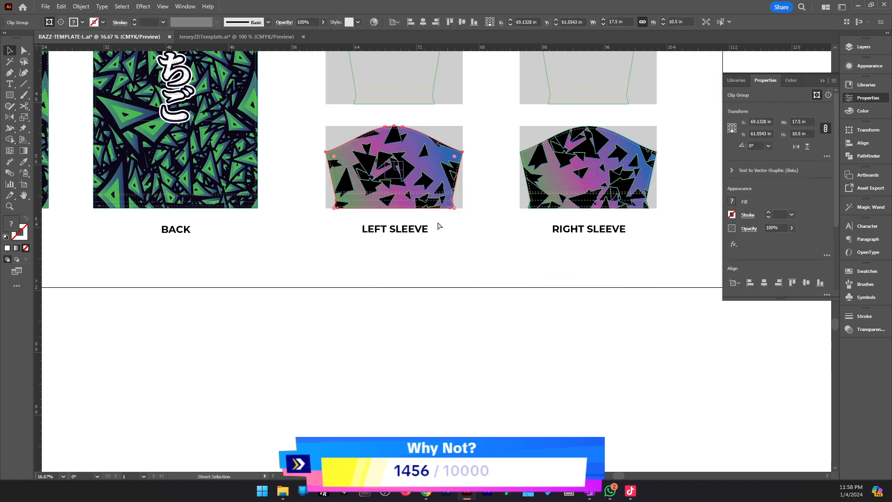
key(ctrl+shift+a)
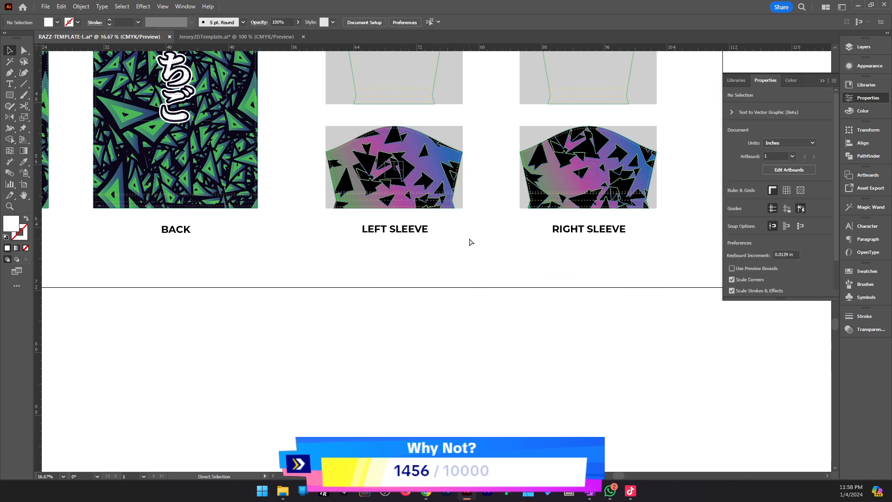
click(416, 180)
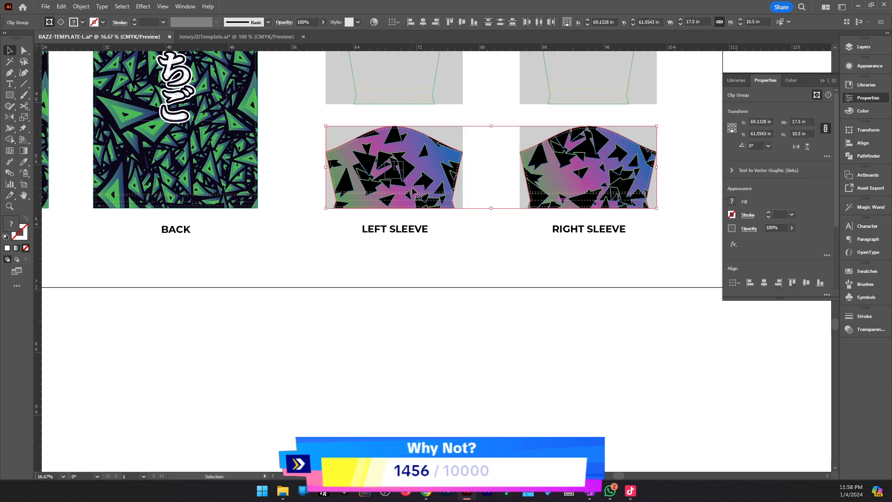
drag(417, 180, 383, 122)
Scale both transferred sleeve groups down to about 610 px wide overall and place them over the mockup's inner sleeves.
key(ctrl+minus)
key(ctrl+minus)
key(ctrl+minus)
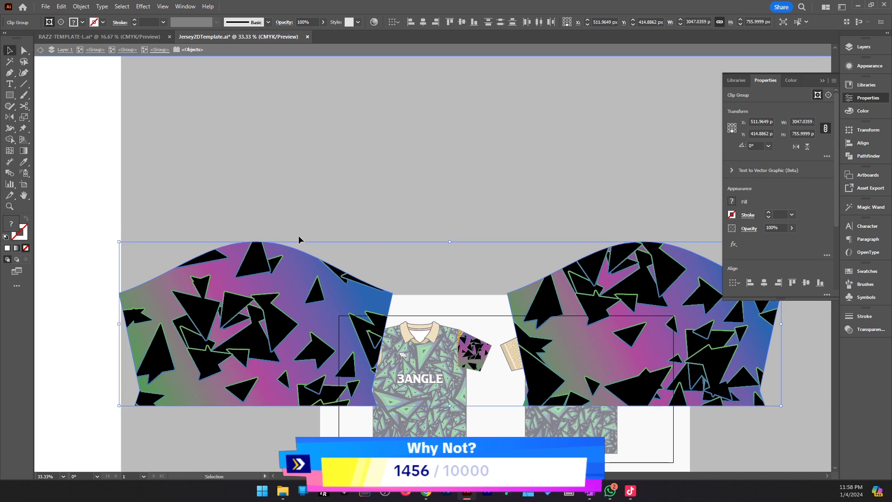
drag(450, 243, 476, 308)
key(z)
click(469, 325)
click(466, 297)
click(467, 297)
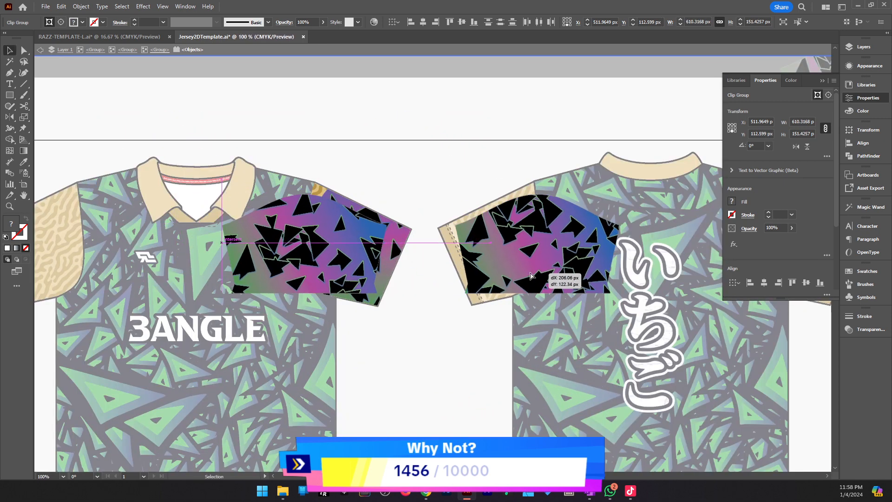
Remove the two scaled sleeve groups and delete the old rasterized sleeve image from the front mockup's sleeve clip group.
click(380, 250)
click(379, 251)
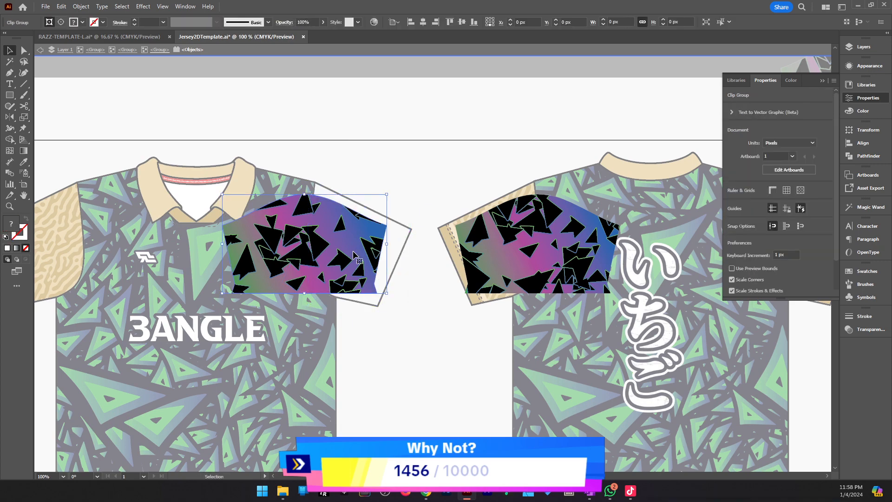
click(445, 157)
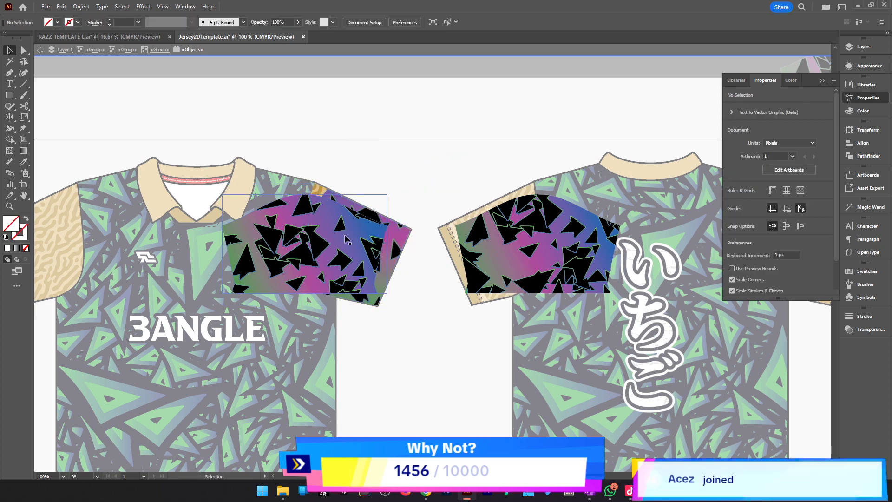
double_click(366, 251)
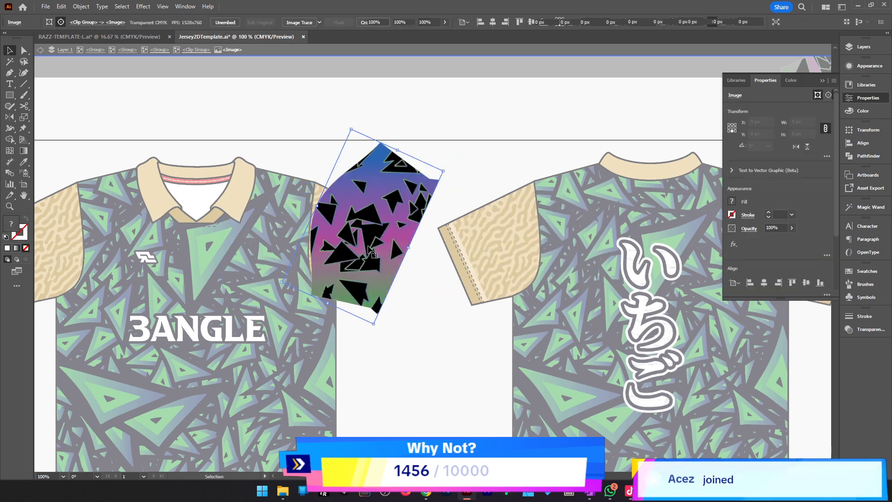
drag(366, 246, 392, 244)
key(ctrl+z)
key(Delete)
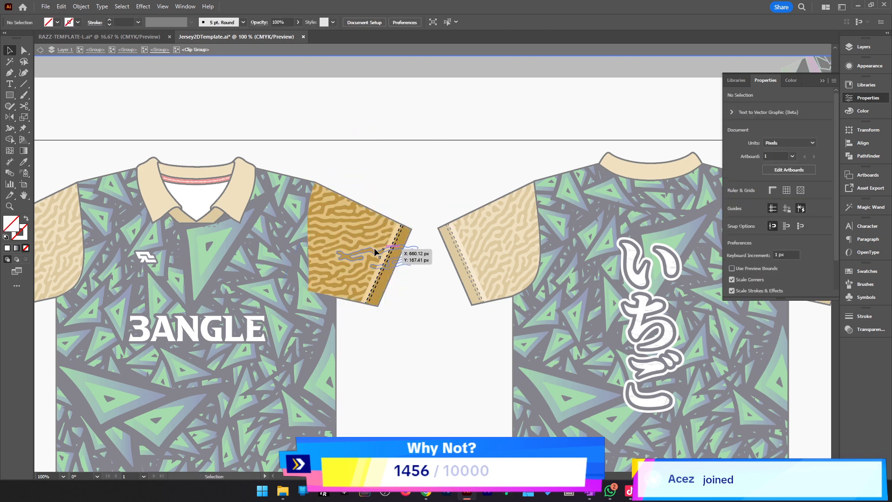
click(374, 250)
click(527, 170)
Transfer the left sleeve clip group from RAZZ-TEMPLATE-L.ai into Jersey2DTemplate.ai.
click(132, 39)
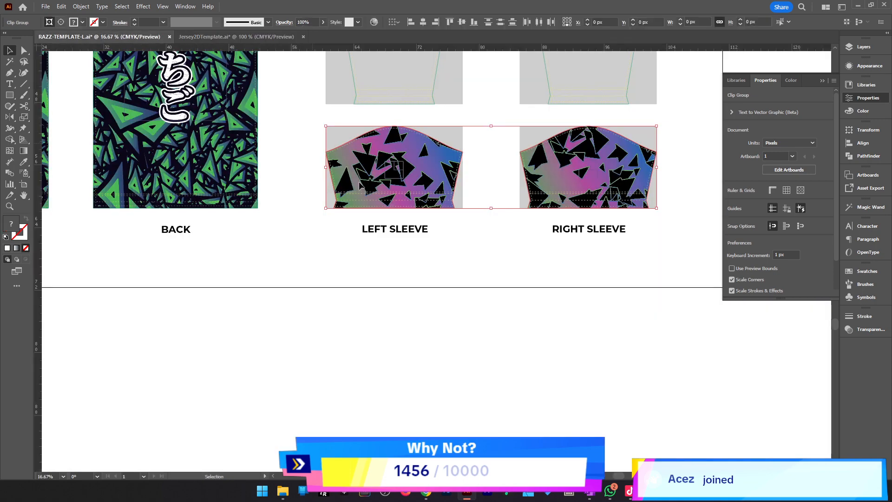
drag(413, 189, 264, 41)
drag(379, 255, 398, 256)
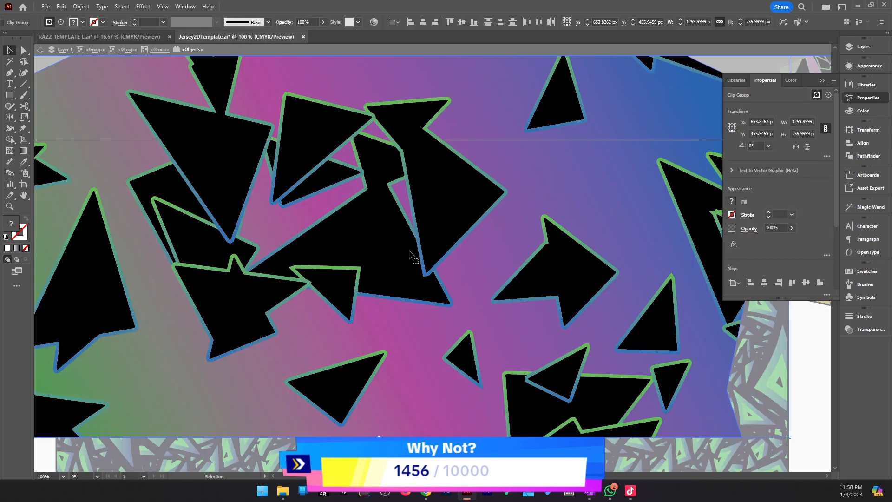
Scale the transferred left sleeve group down proportionally to about 202 px wide.
scroll(413, 258, up, 6)
key(z)
click(409, 264)
alt+click(407, 258)
alt+click(407, 259)
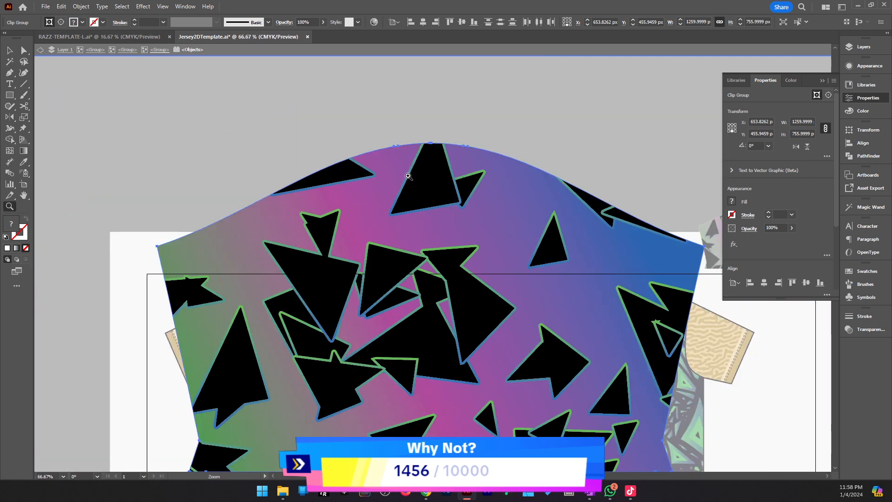
key(v)
drag(431, 142, 440, 278)
drag(438, 298, 438, 361)
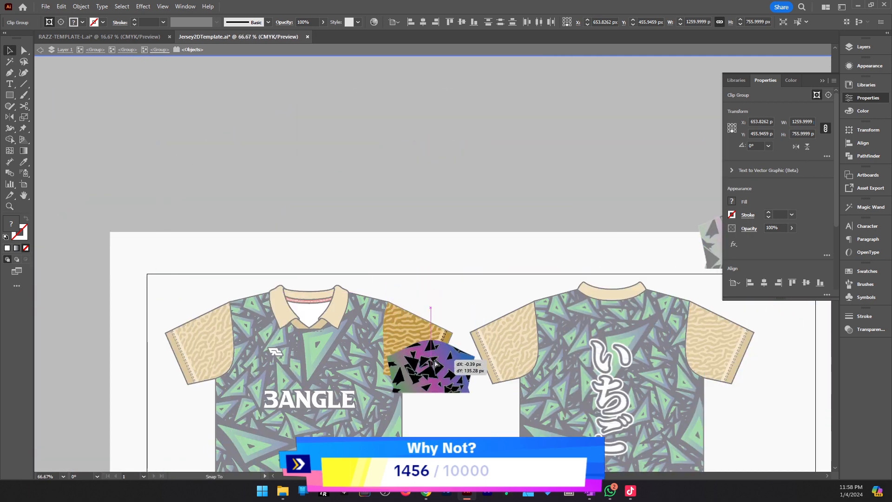
Position the scaled sleeve group over the front mockup's tan sleeve and compare it with the tan clip group.
click(416, 328)
key(z)
click(413, 328)
click(411, 326)
key(v)
drag(469, 292, 449, 332)
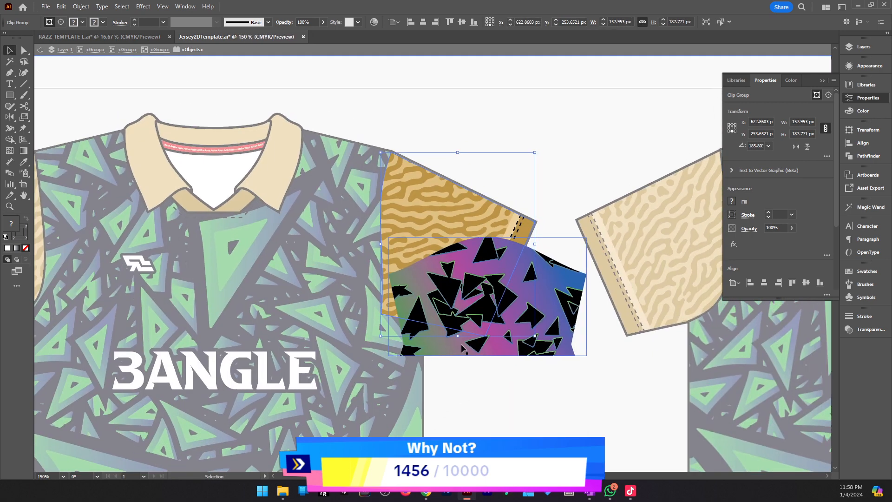
drag(540, 321, 510, 281)
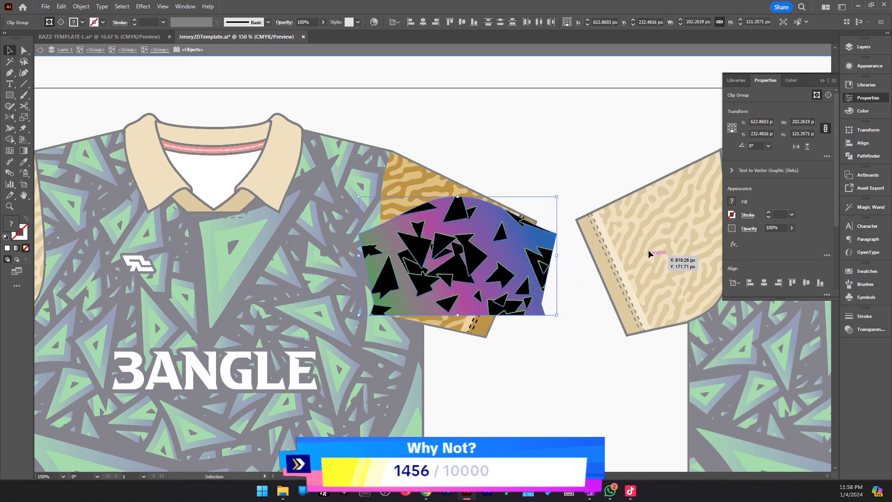
key(ctrl+x)
key(ctrl+f)
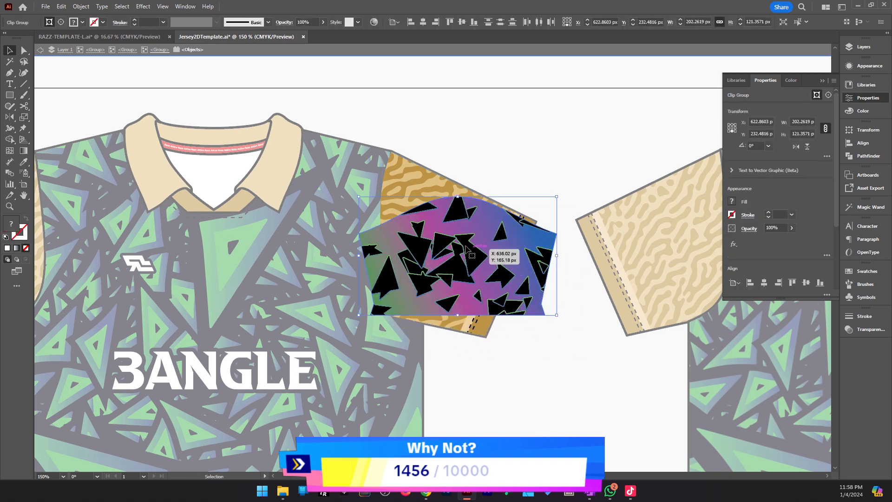
drag(460, 244, 445, 253)
click(395, 197)
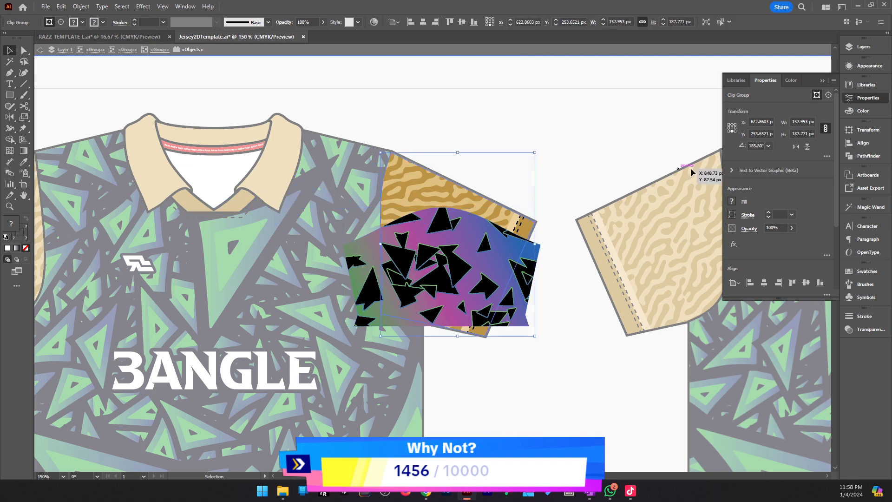
drag(435, 272, 445, 292)
click(481, 203)
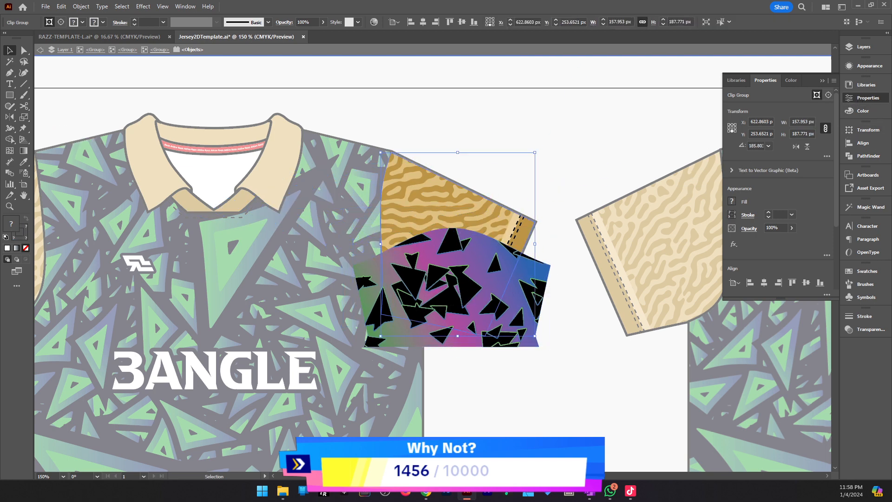
Copy the rotation of the tan clip group nested in the sleeve, 65.526°, and apply it to the purple sleeve group.
double_click(439, 201)
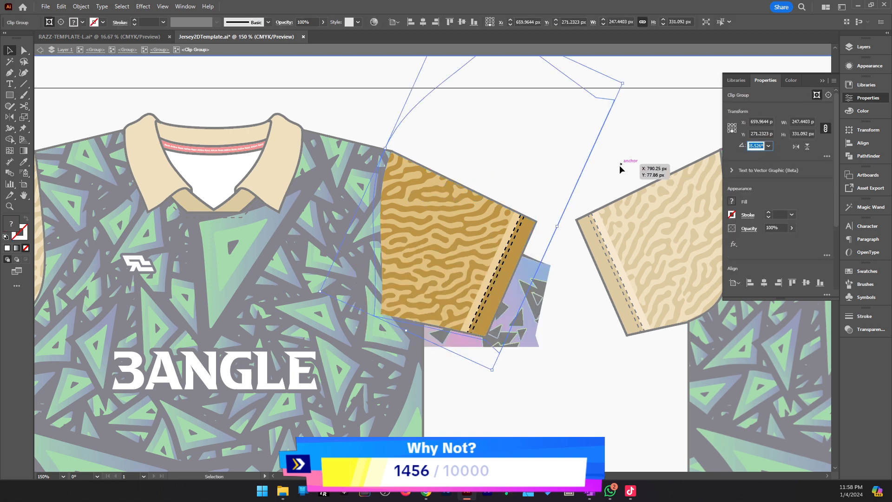
click(353, 99)
click(159, 50)
click(445, 266)
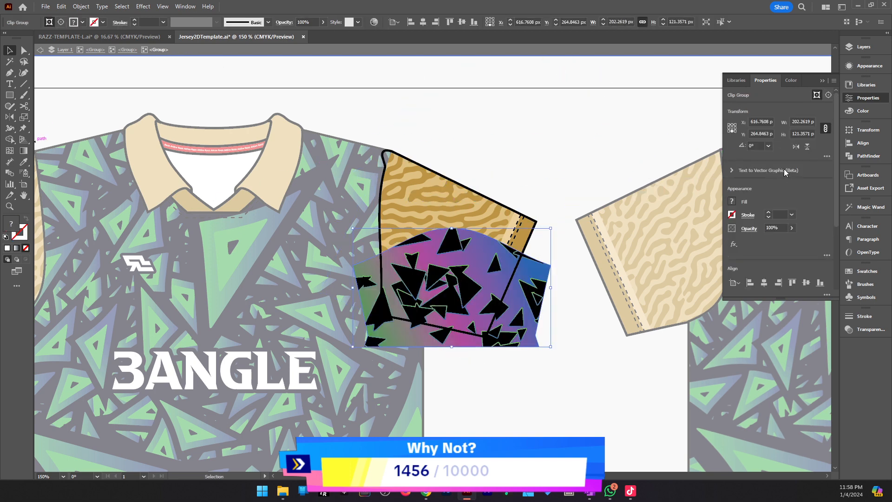
key(Return)
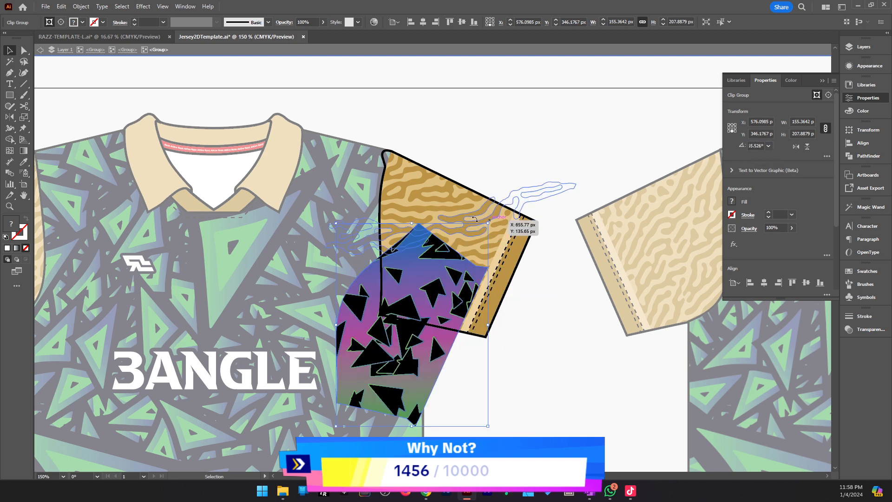
Match the purple sleeve group's width to the nested tan clip group by setting it to 247.44 px proportionally.
click(433, 203)
double_click(459, 200)
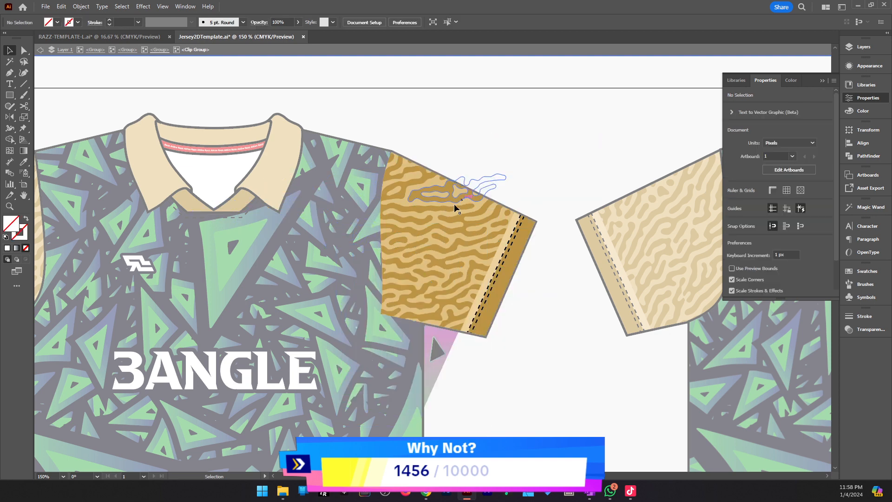
key(a)
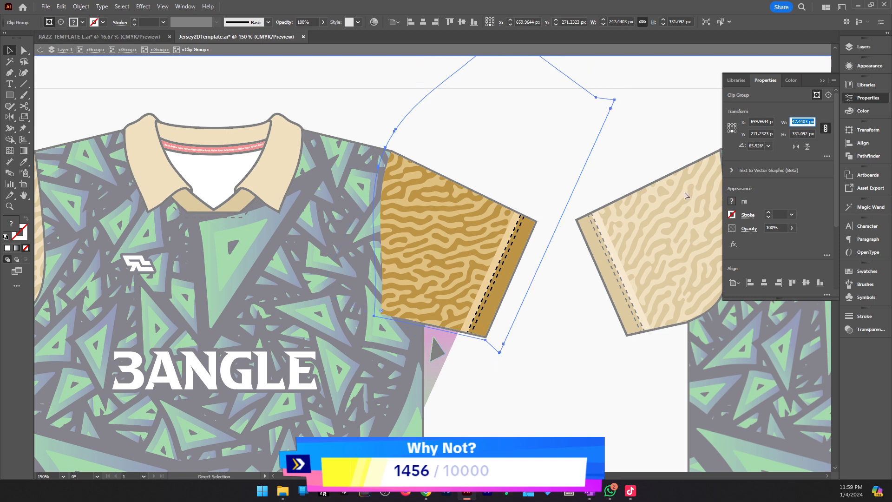
click(567, 255)
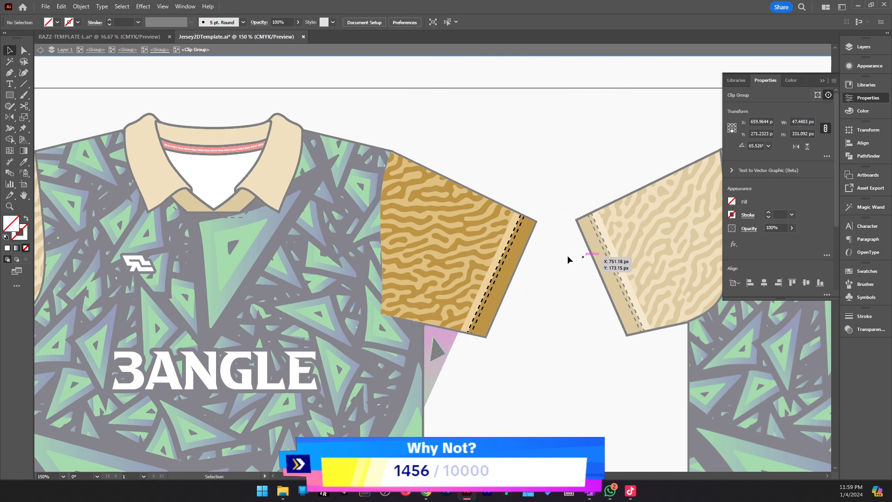
click(158, 50)
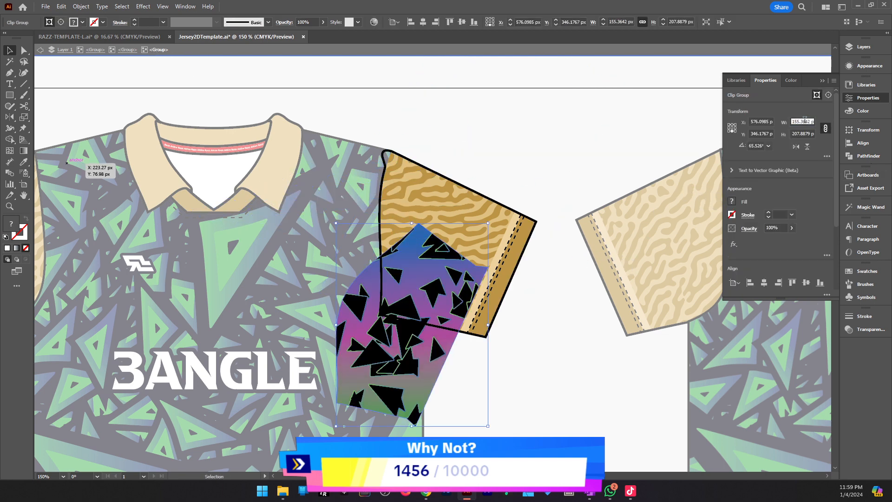
text(247.45)
key(Return)
Move the purple group over the front sleeve and nest it inside the sleeve's clip group, above the tan clip group.
drag(413, 281, 510, 294)
click(416, 185)
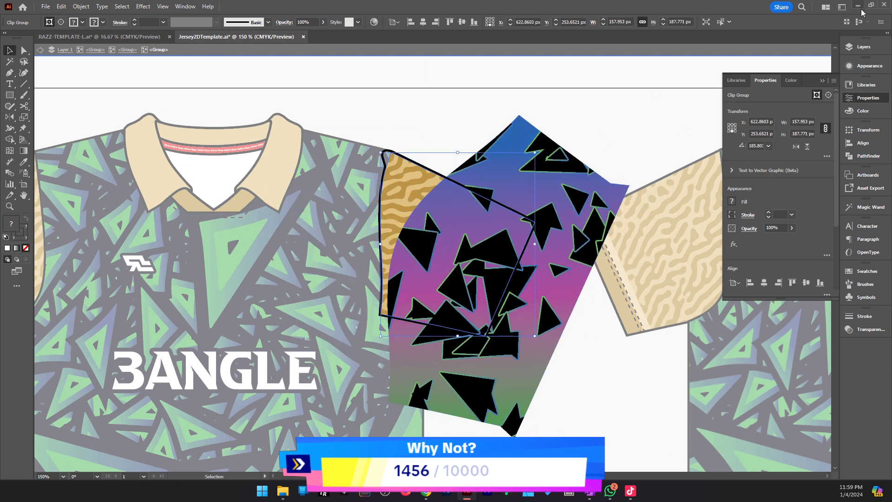
click(863, 47)
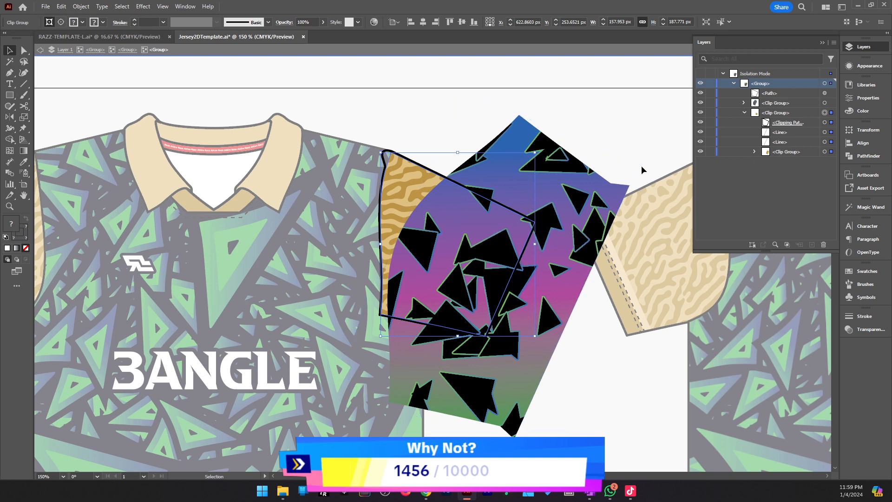
click(583, 210)
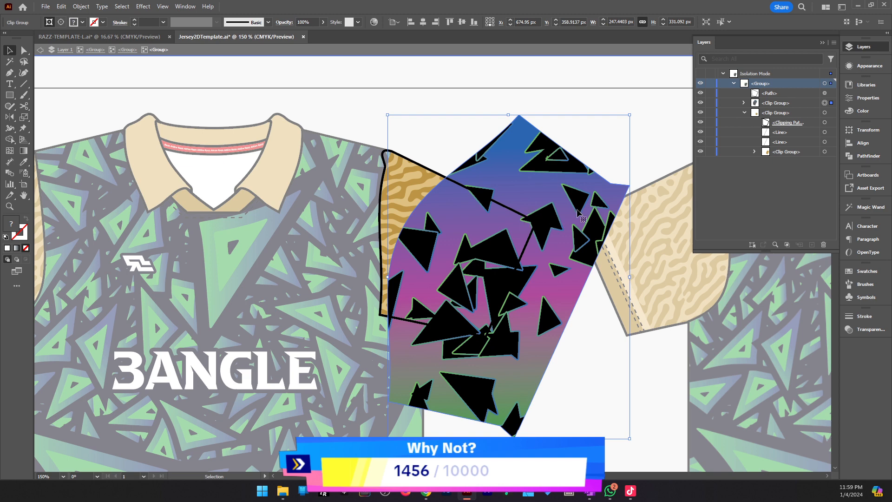
drag(578, 213, 585, 223)
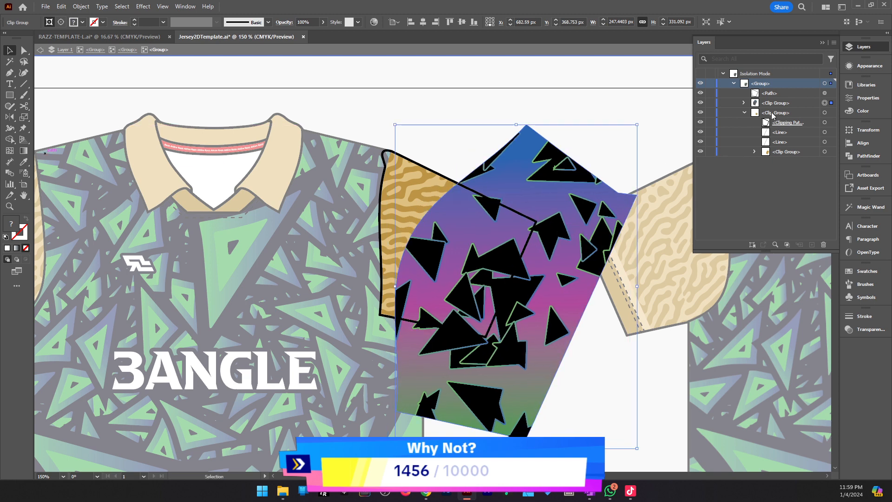
click(789, 103)
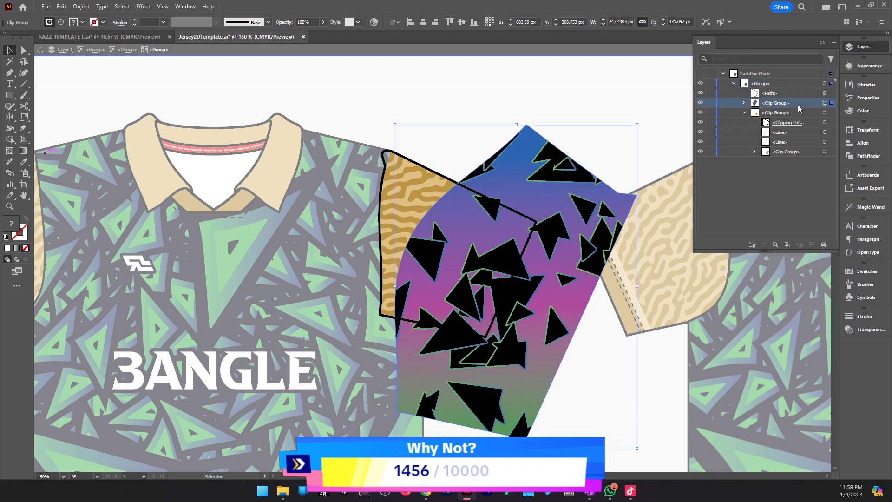
click(754, 152)
drag(783, 119, 785, 147)
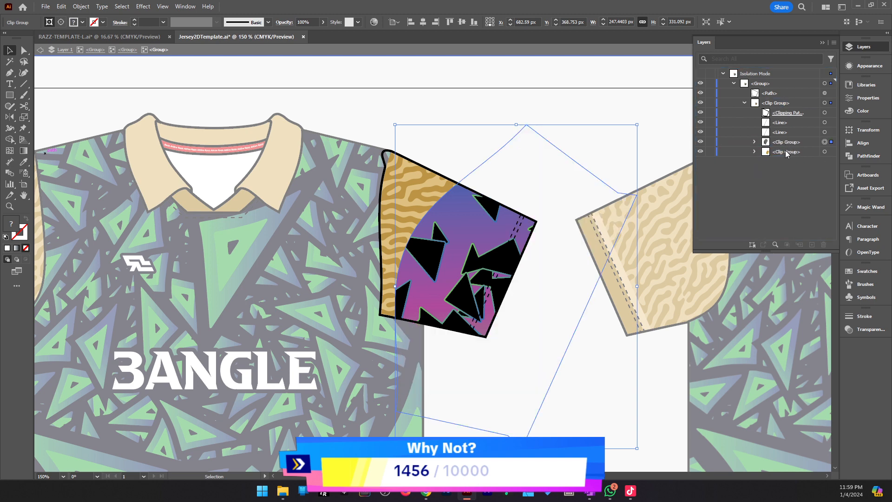
Isolate the sleeve's clip group and center the purple artwork on the tan group horizontally and vertically.
click(428, 180)
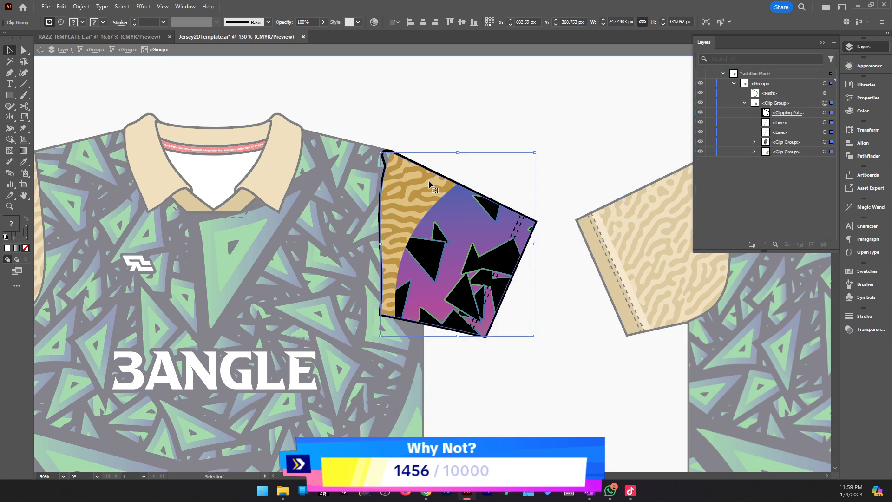
click(424, 205)
double_click(425, 205)
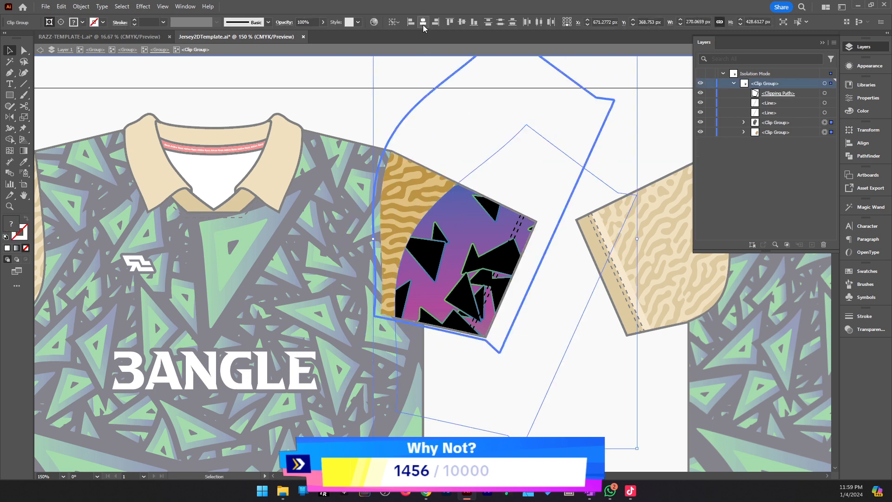
click(423, 22)
click(461, 22)
click(599, 307)
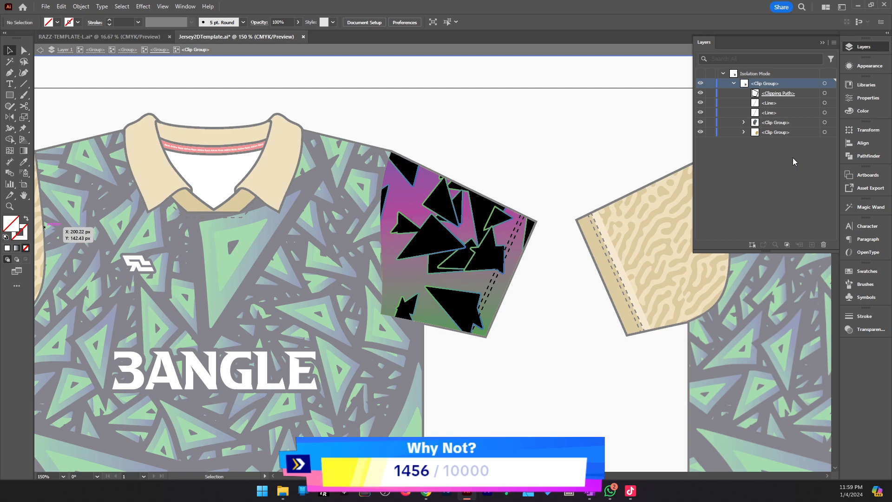
Delete the tan clip group beneath the purple artwork and exit isolation mode.
click(783, 134)
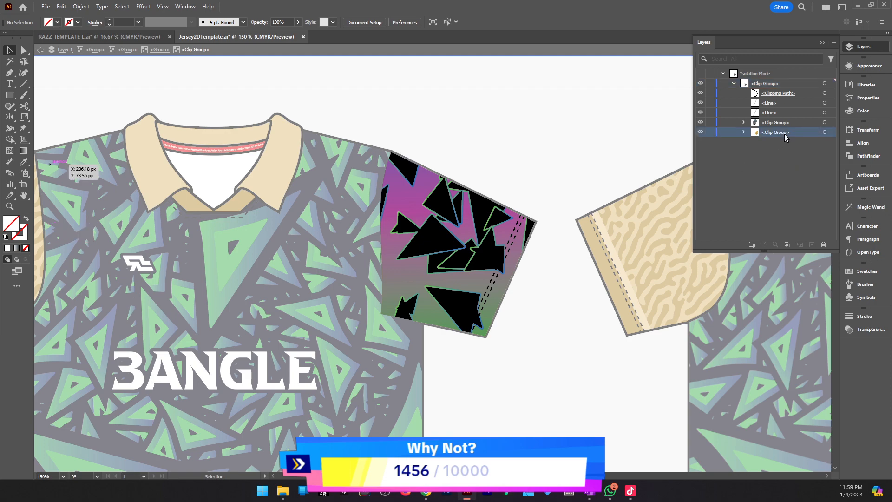
click(823, 244)
double_click(539, 374)
key(z)
alt+click(425, 235)
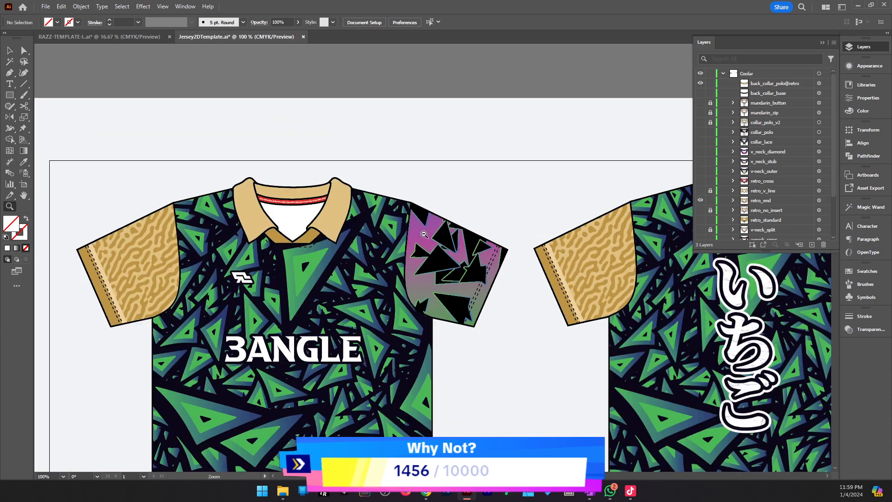
alt+click(425, 235)
alt+click(425, 235)
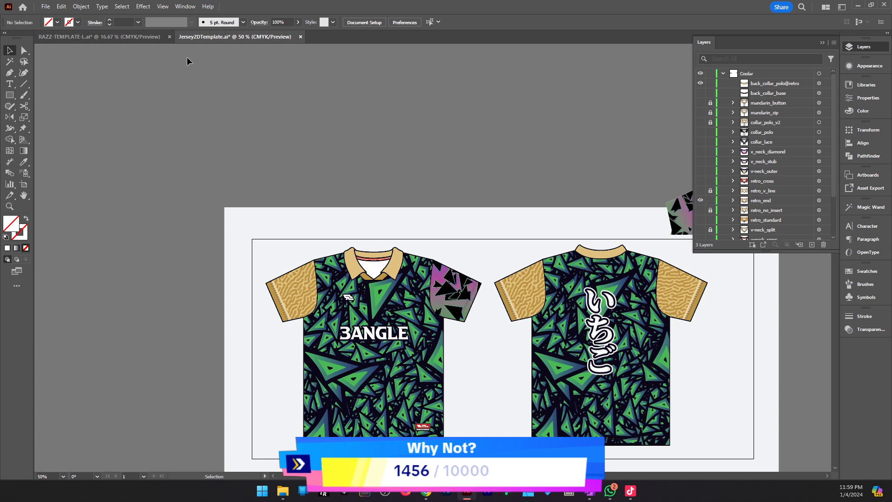
Transfer another copy of the left sleeve clip group from RAZZ-TEMPLATE-L.ai into the mockup document for the back view.
click(135, 37)
drag(436, 175, 286, 38)
drag(467, 265, 515, 307)
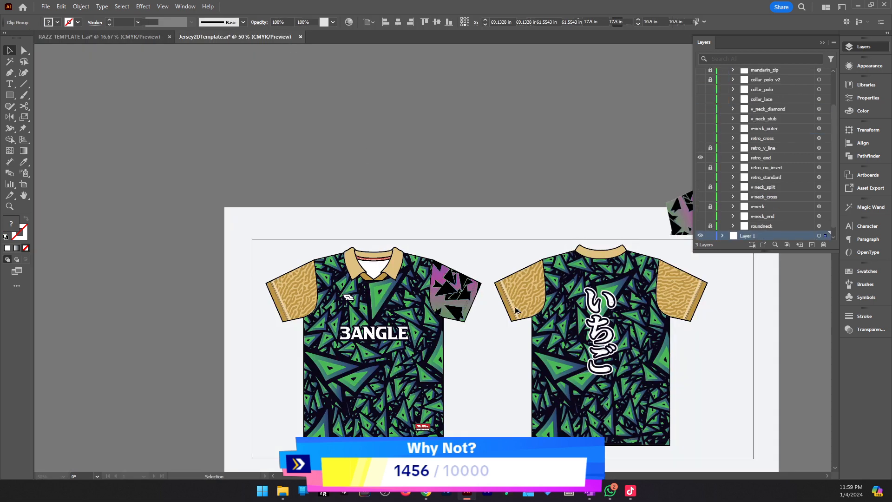
Scale the new sleeve copy down to about 222 px wide over the back mockup's inner sleeve.
key(z)
click(473, 274)
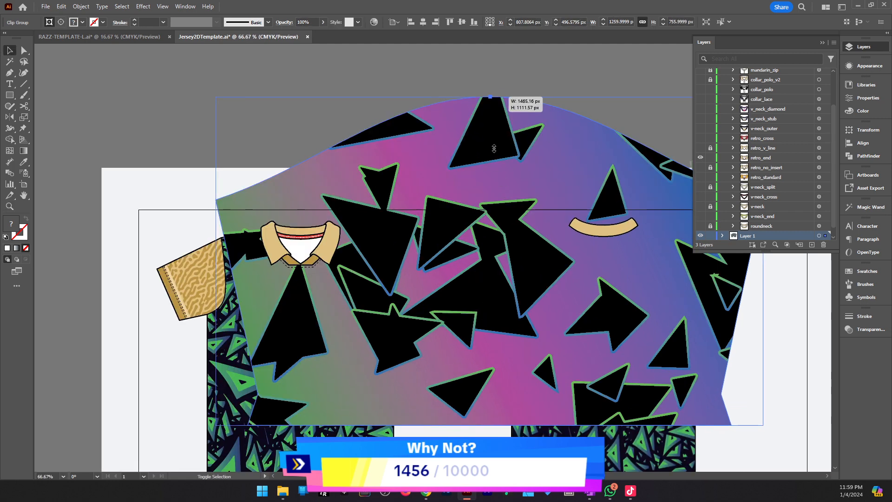
drag(493, 148, 498, 236)
key(ctrl+space)
click(499, 254)
click(498, 253)
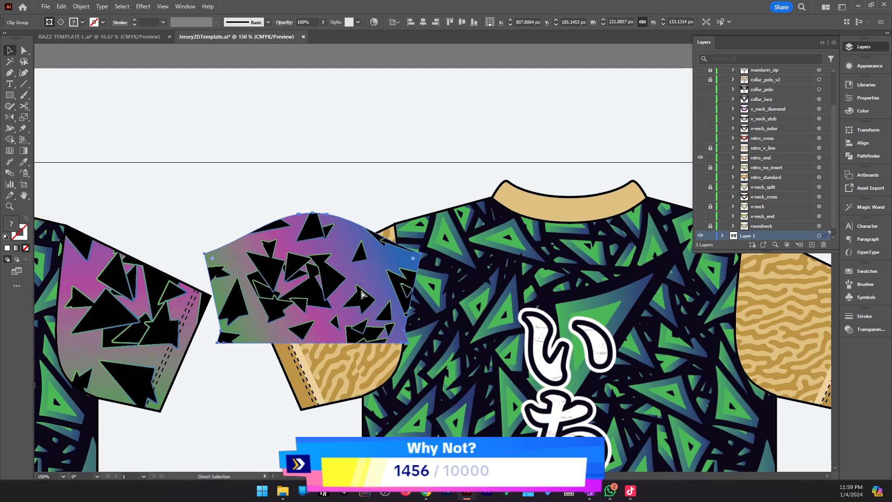
Move the scaled sleeve artwork into the isolated clip group of the back mockup's tan inner sleeve, pasting it in front of the tan pattern.
key(ctrl+x)
key(ctrl+v)
drag(434, 285, 491, 257)
key(ctrl+x)
double_click(409, 290)
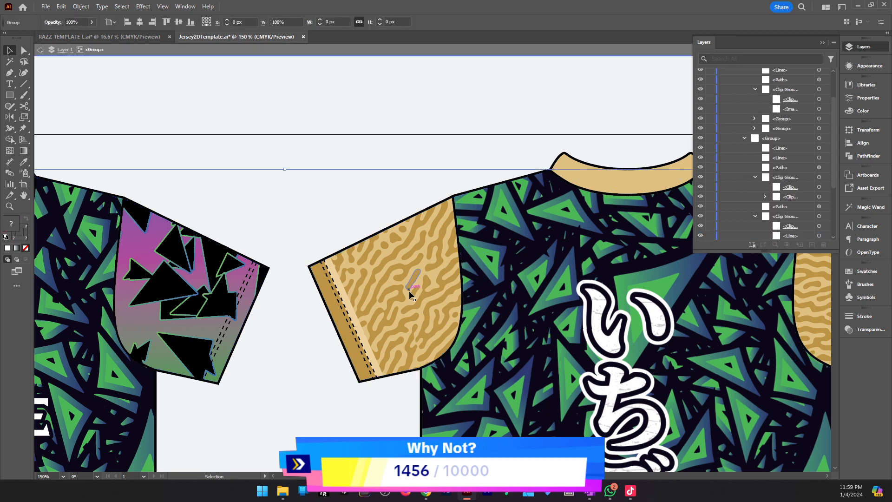
click(414, 288)
double_click(414, 283)
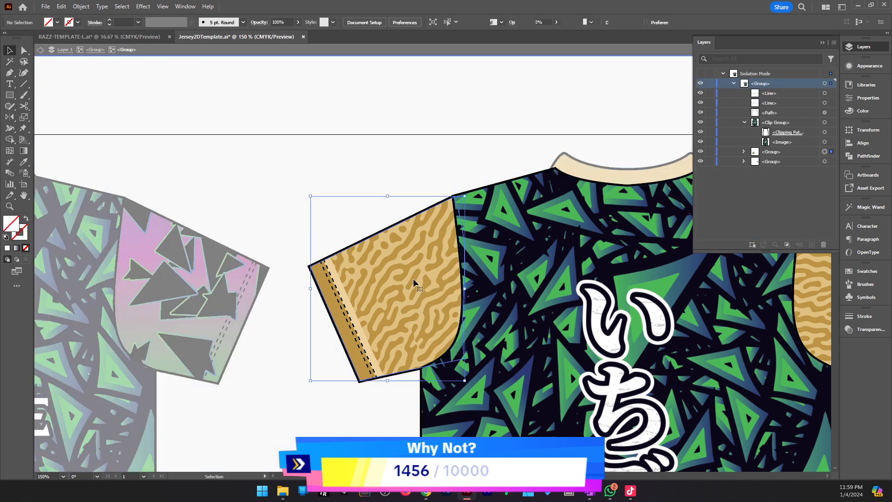
double_click(408, 279)
double_click(422, 275)
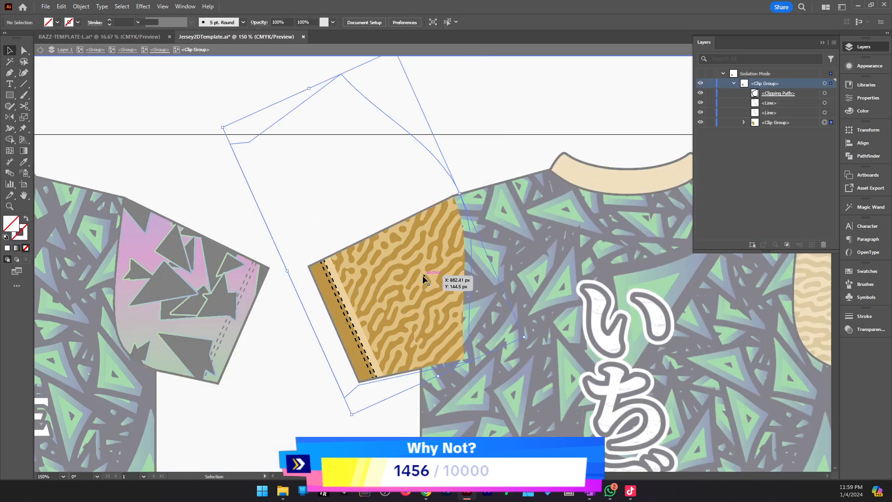
key(ctrl+f)
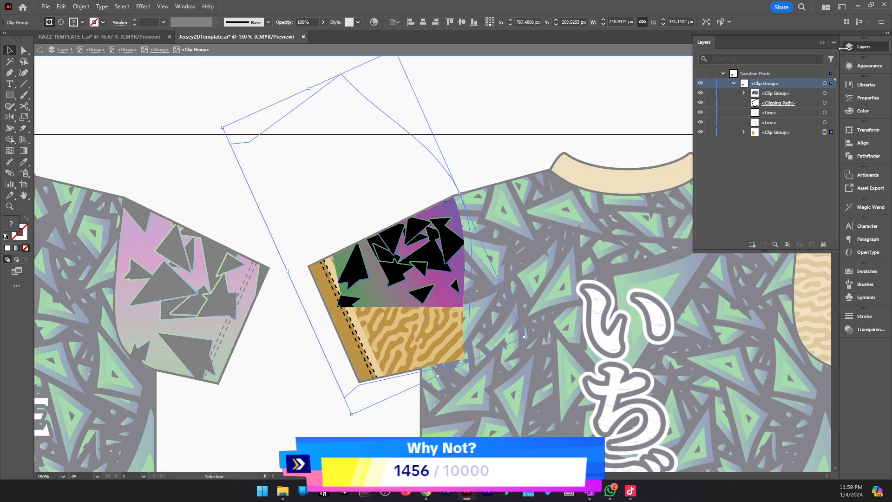
Rotate the pasted sleeve artwork to 294.228° so it matches the tan clip group's angle.
click(861, 130)
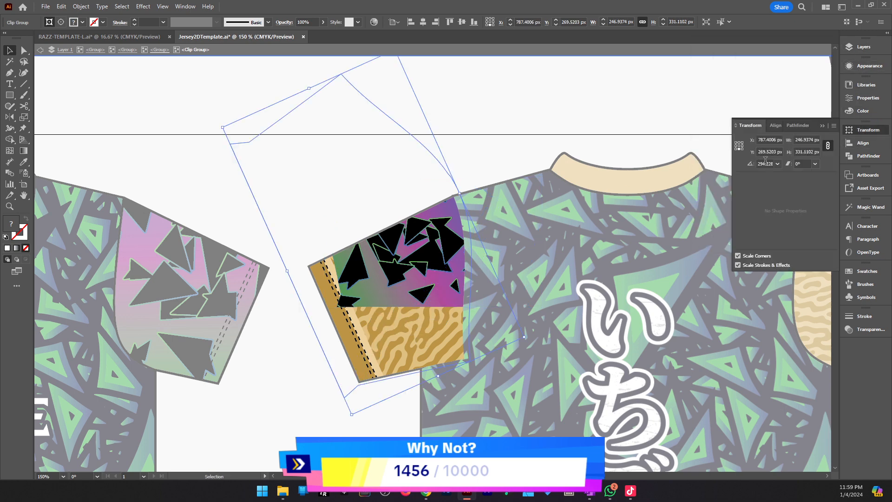
text(0)
key(Return)
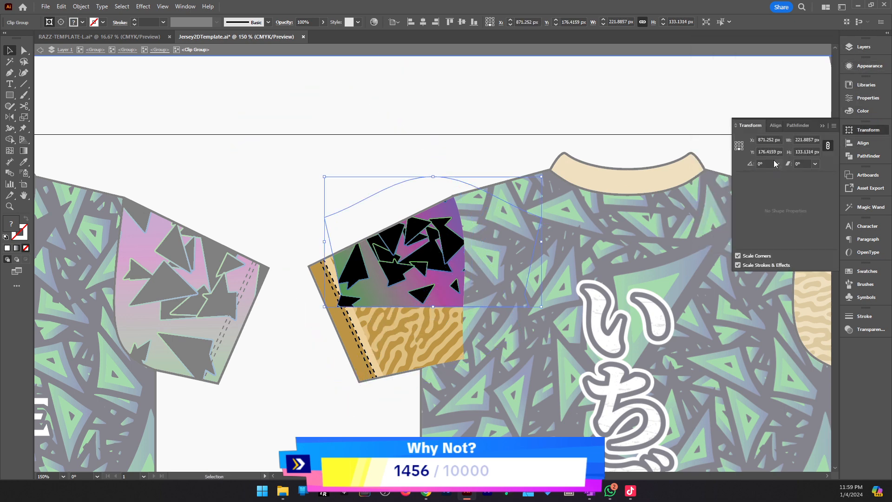
key(ctrl+v)
key(Return)
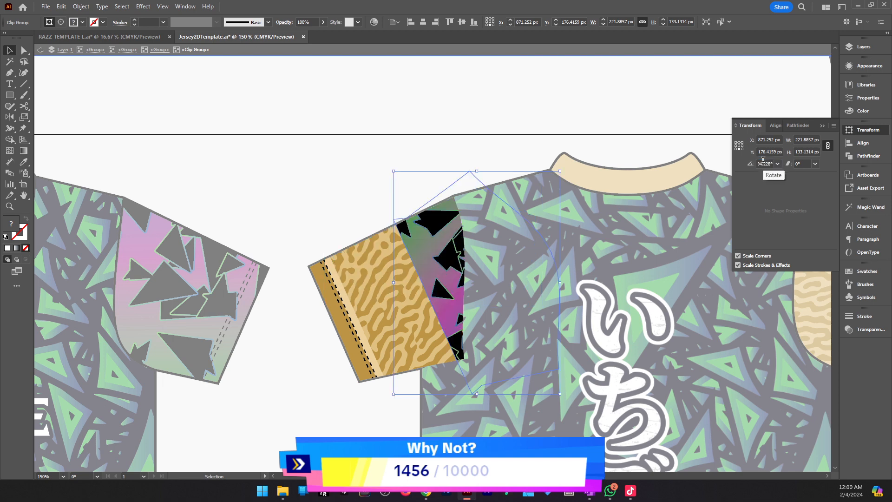
Set the sleeve artwork's width to the tan clip group's 246.9374 px with proportions constrained.
scroll(392, 313, down, 1)
click(348, 313)
click(419, 274)
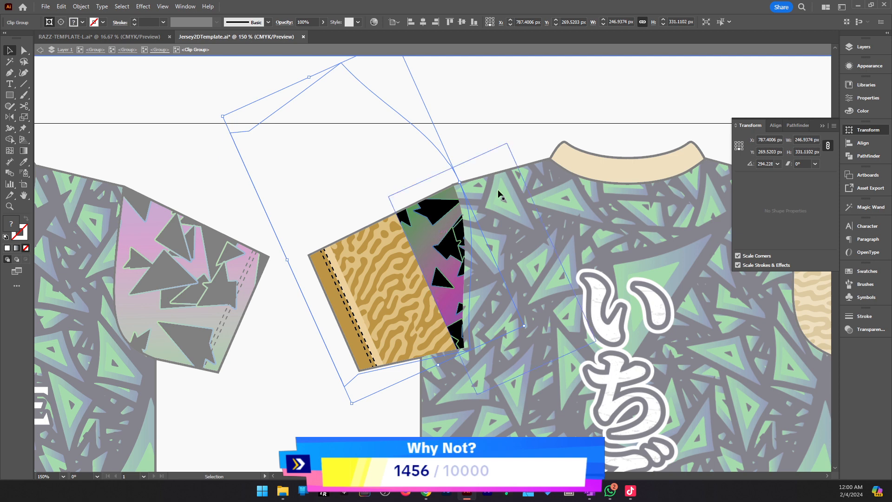
click(414, 230)
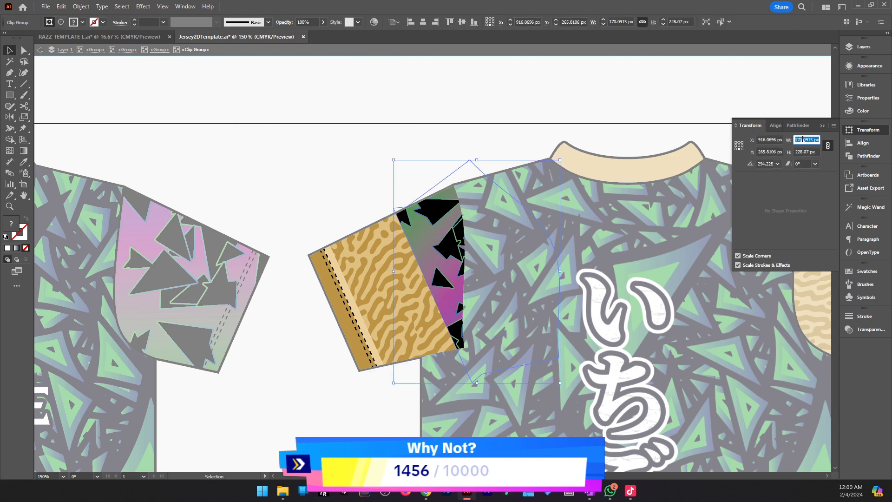
key(ctrl+v)
key(Return)
Center the sleeve artwork horizontally and vertically on the tan clip group, using the tan group as key object.
shift+click(377, 300)
click(377, 300)
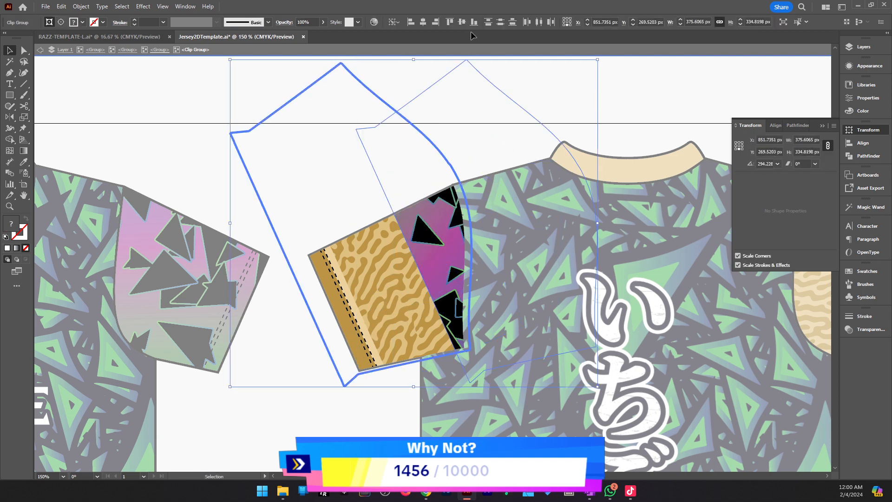
click(423, 22)
click(461, 23)
Delete the tan clip group under the back mockup's inner sleeve artwork and exit isolation mode.
click(483, 113)
click(418, 223)
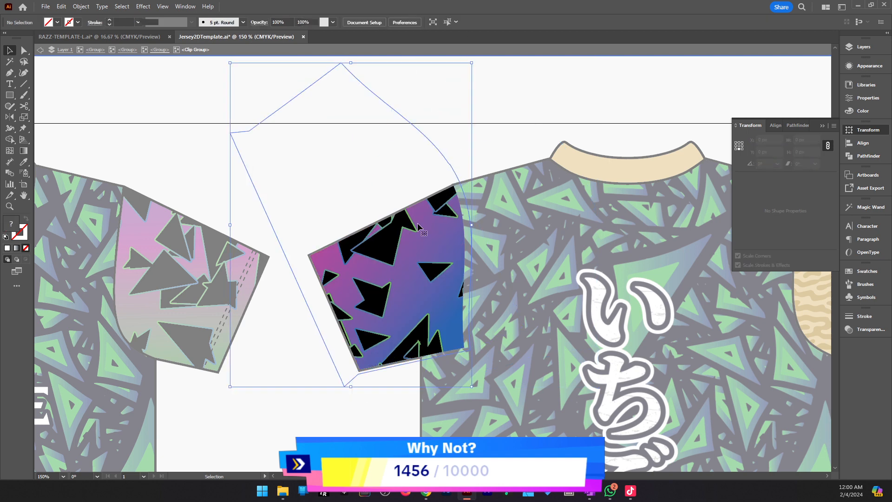
key(Delete)
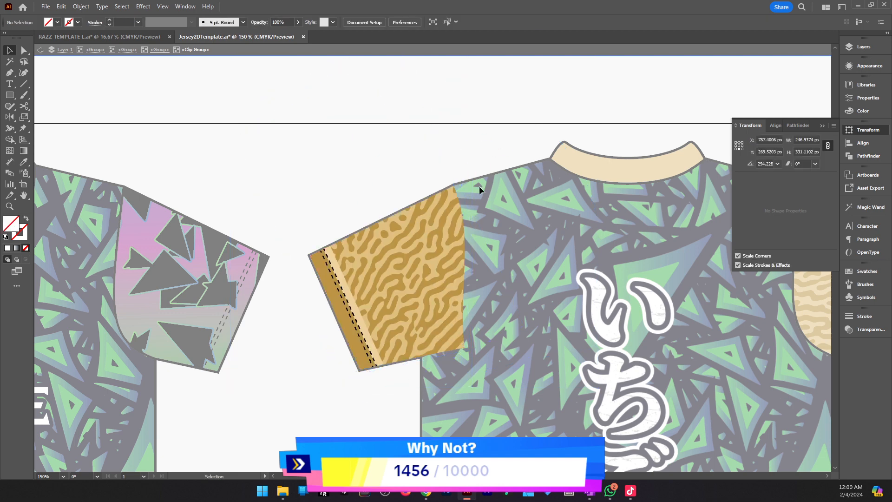
key(Delete)
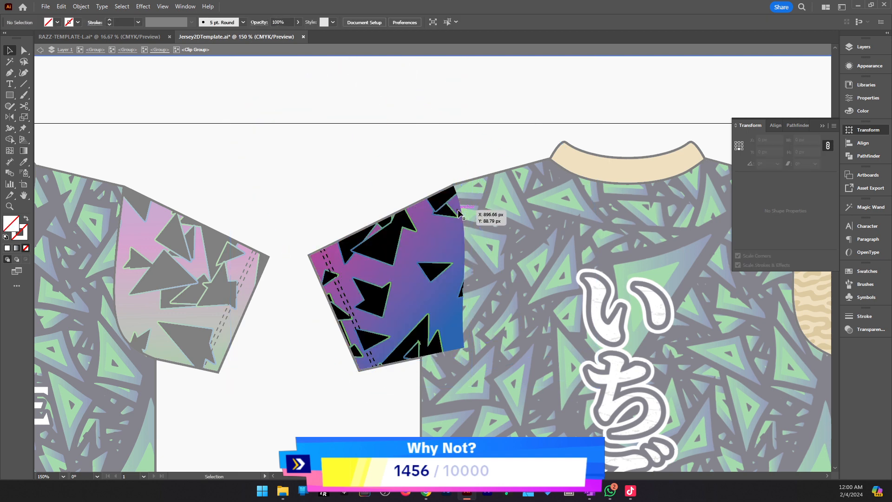
double_click(530, 110)
Clear the stray sleeve copy above the back mockup and transfer the right sleeve clip group from RAZZ-TEMPLATE-L.ai into the mockup document.
key(ctrl+space)
ctrl+alt+click(508, 190)
ctrl+alt+click(507, 191)
ctrl+alt+click(508, 191)
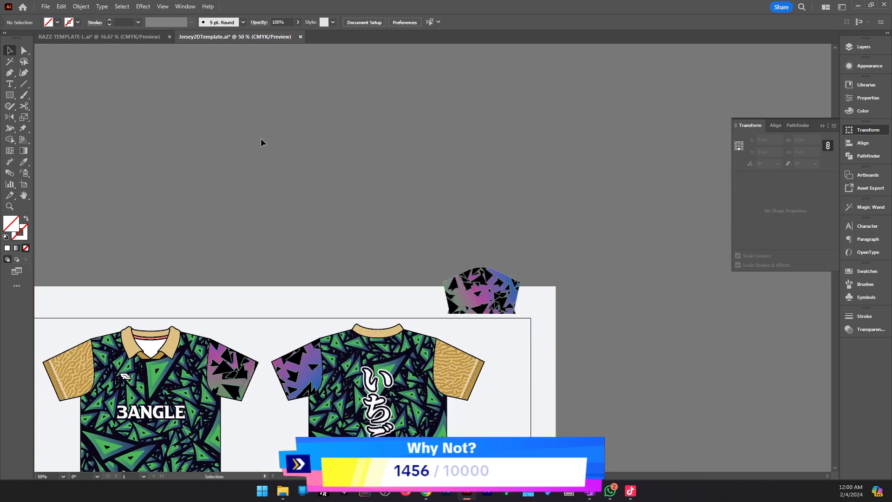
click(465, 287)
click(152, 38)
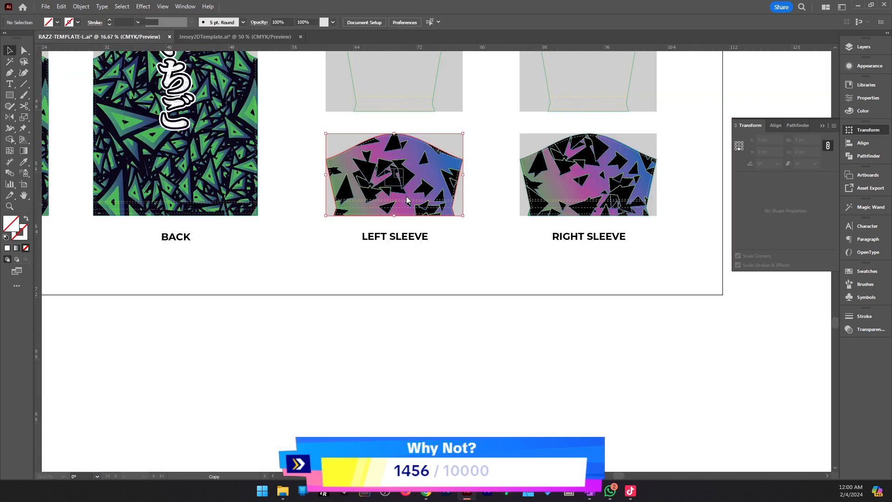
click(571, 197)
drag(571, 197, 456, 374)
key(ctrl+space)
ctrl+click(445, 337)
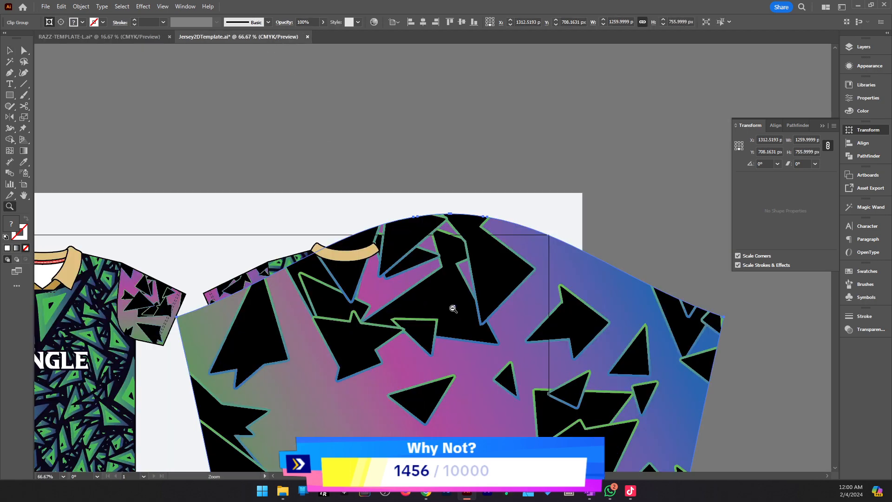
ctrl+alt+click(452, 309)
Take the full-size right sleeve off the artboard and paste it inside the isolated clip group of the back mockup's tan outer sleeve.
key(ctrl+z)
key(ctrl+z)
key(ctrl+z)
key(ctrl+space)
ctrl+click(417, 250)
ctrl+click(416, 250)
ctrl+click(416, 250)
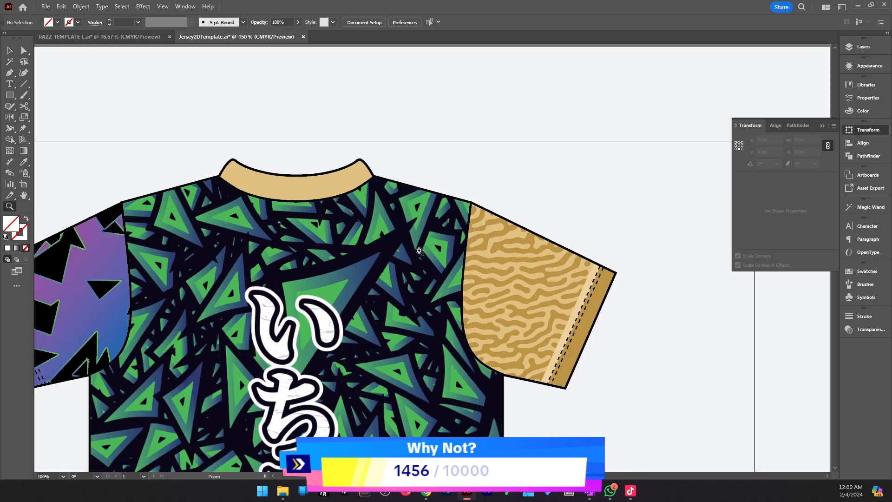
double_click(500, 278)
double_click(498, 271)
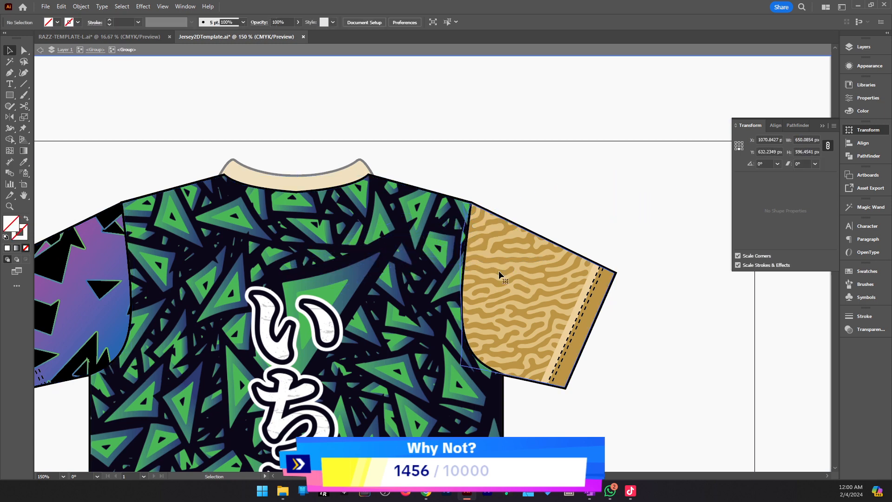
double_click(514, 270)
double_click(488, 263)
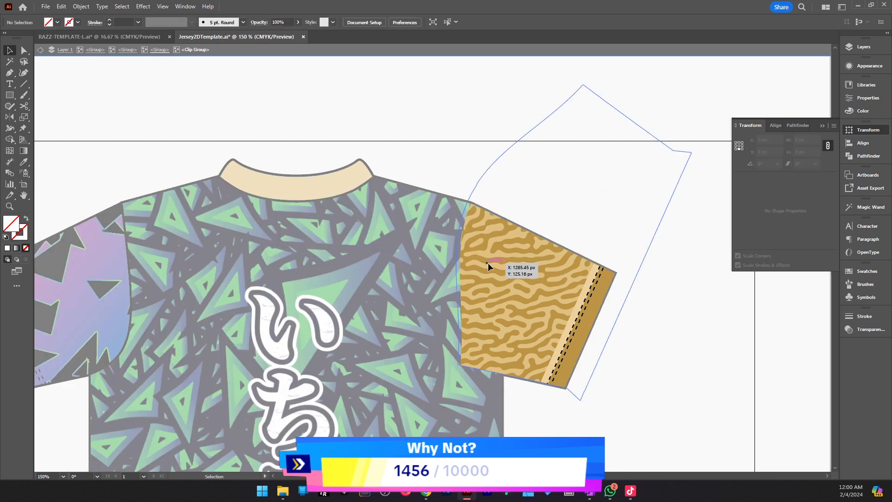
key(ctrl+v)
scroll(486, 84, up, 2)
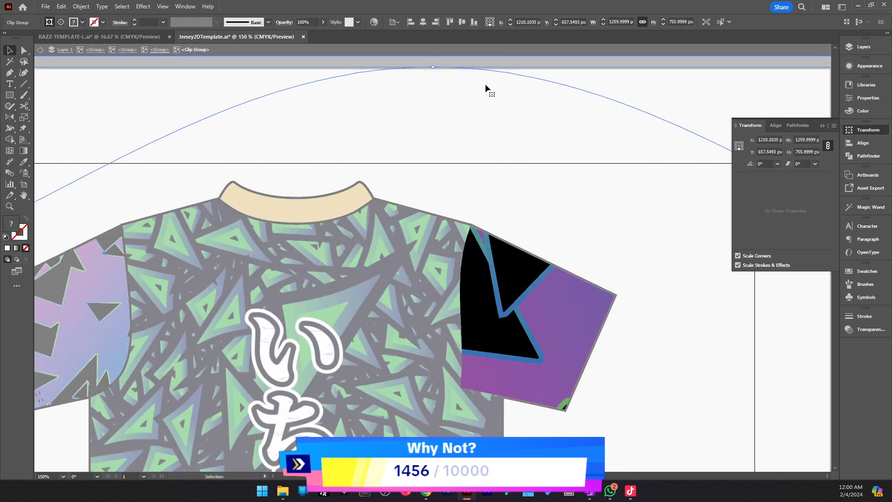
Scale the right sleeve artwork to about 333 px wide, rotate it to 65.859°, and position it over the back mockup's outer sleeve.
drag(434, 66, 487, 339)
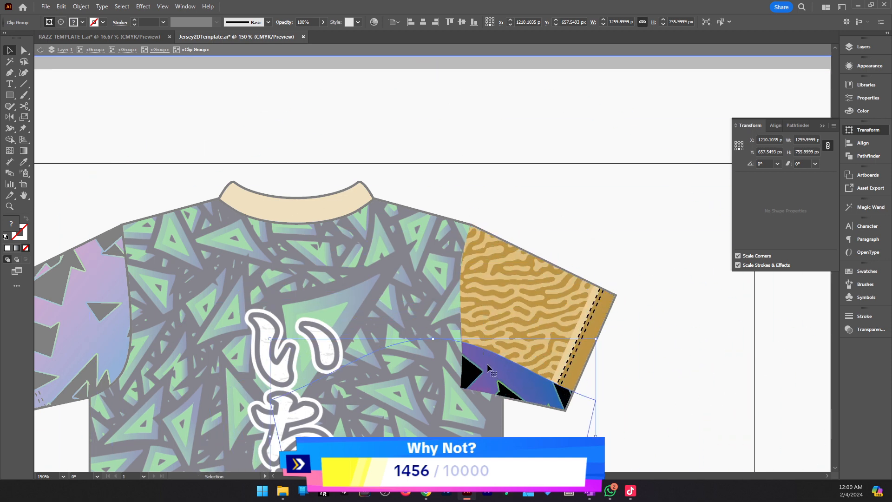
drag(488, 369, 457, 306)
click(498, 283)
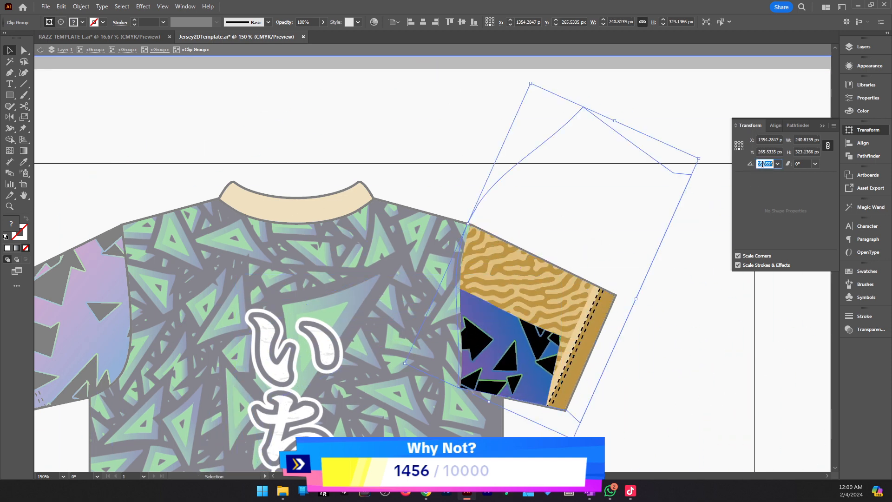
click(521, 331)
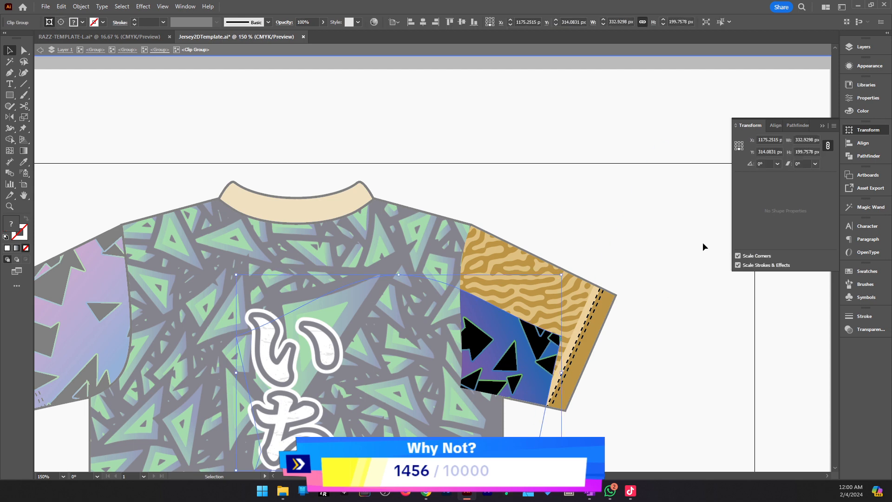
text(65.5359)
key(Return)
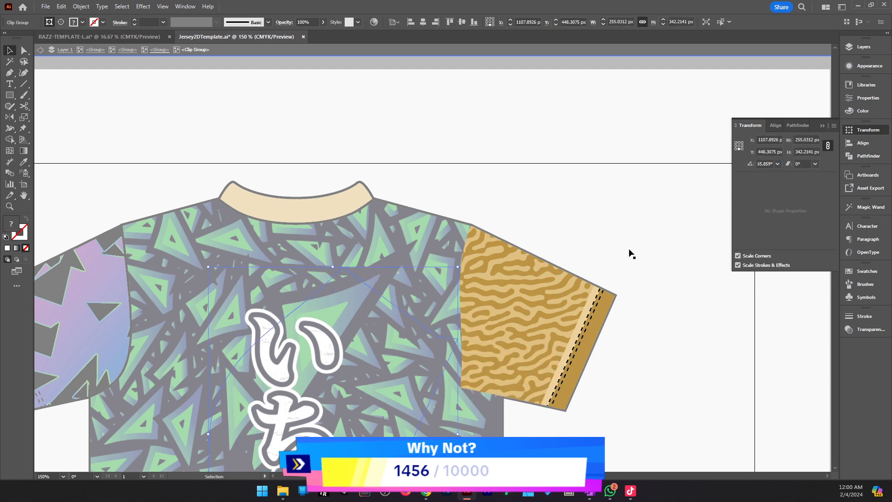
drag(433, 397, 563, 336)
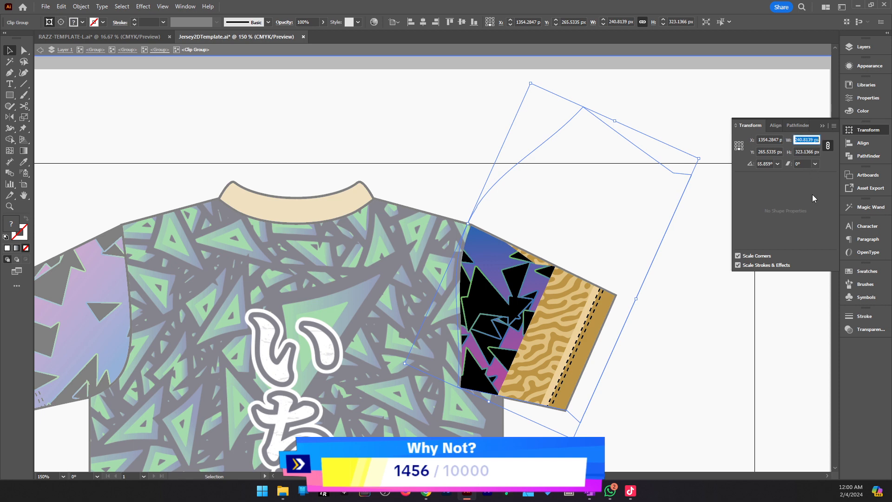
Set the right sleeve artwork's width to the tan clip group's 240.8139 px, keeping its proportions.
click(663, 405)
click(534, 297)
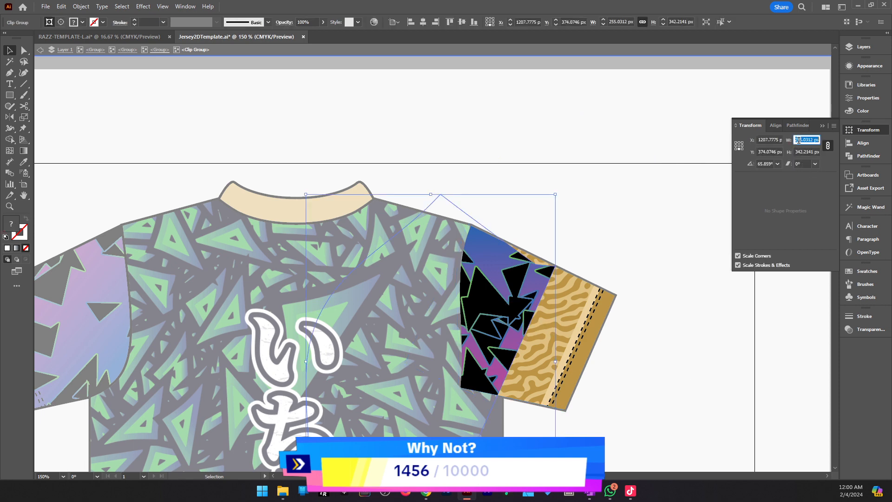
key(ctrl+v)
key(Return)
Align the right sleeve artwork's center horizontally and vertically to the tan clip group as key object.
shift+click(570, 311)
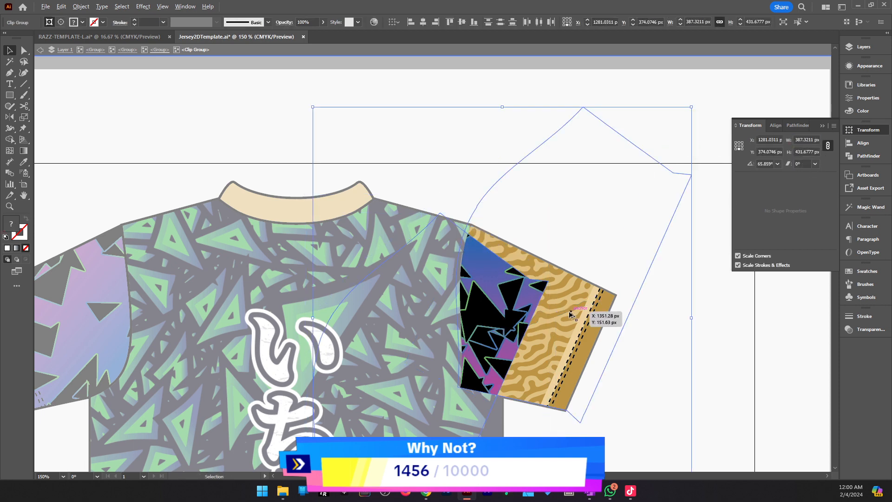
click(568, 310)
click(419, 25)
click(461, 25)
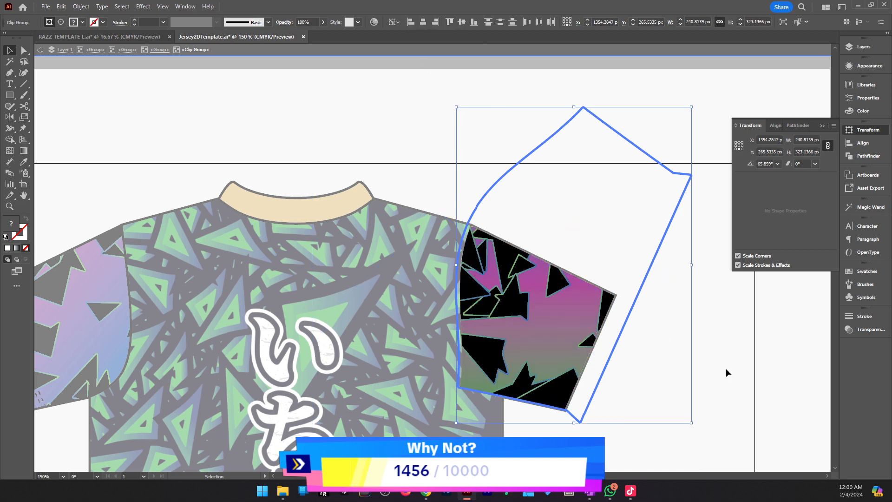
Delete the tan clip group beneath the back mockup's outer sleeve artwork, keeping the stitch lines, and exit isolation mode.
click(725, 370)
click(557, 324)
key(ctrl)
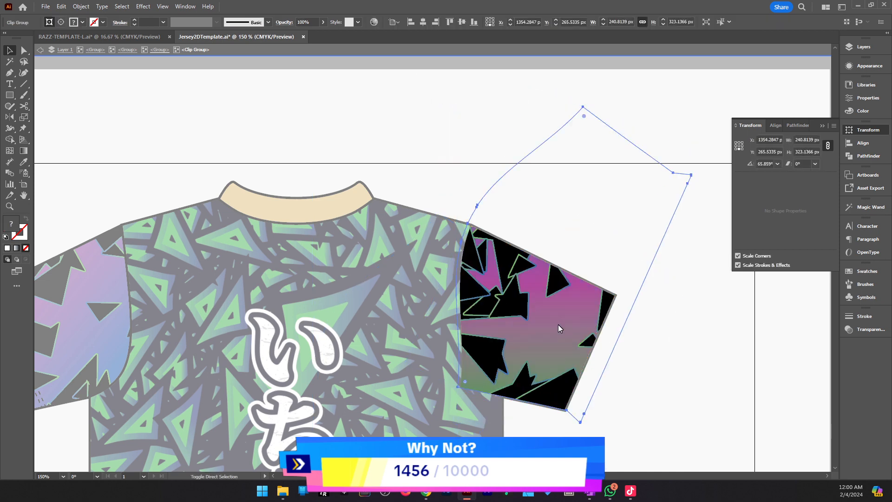
key(ctrl+shift+p)
click(436, 8)
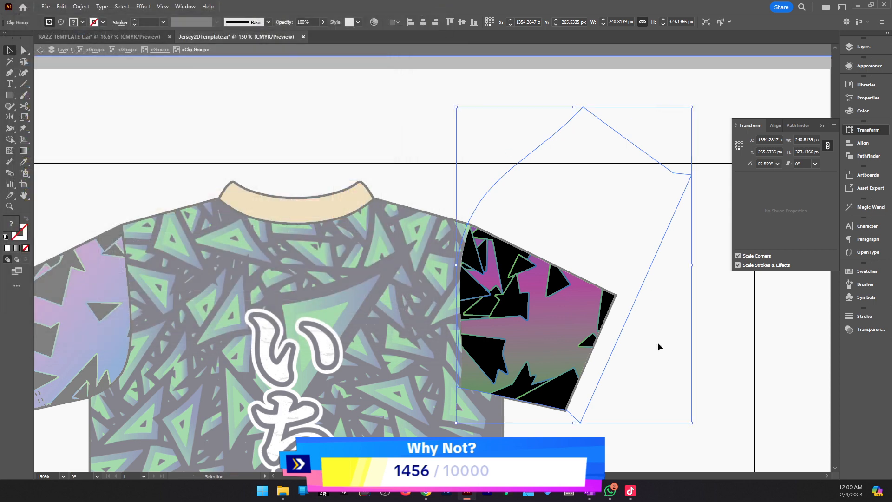
key(ctrl)
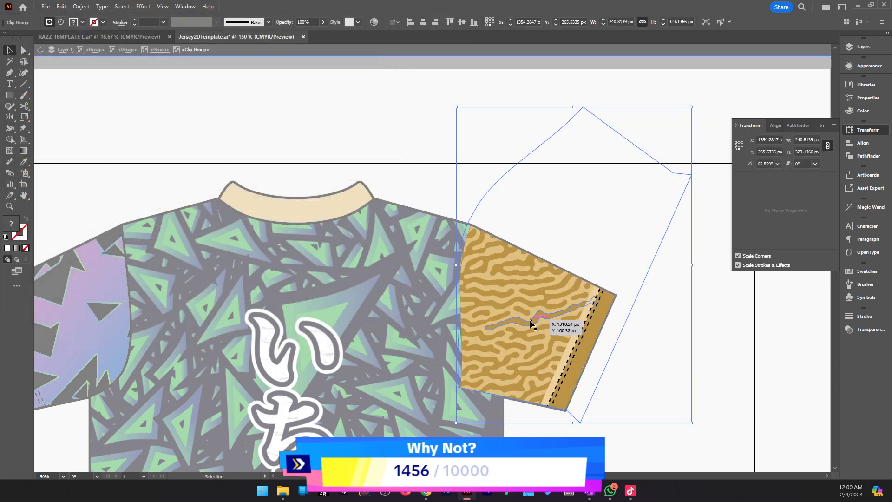
key(ctrl+z)
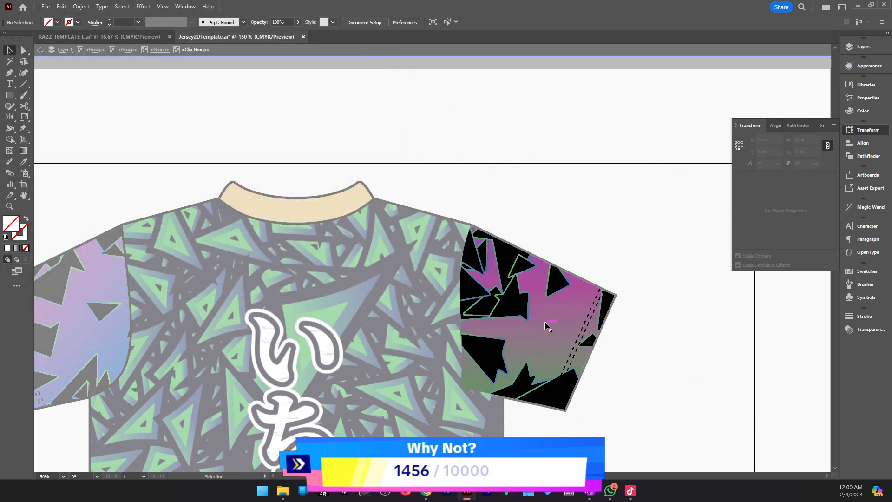
double_click(495, 98)
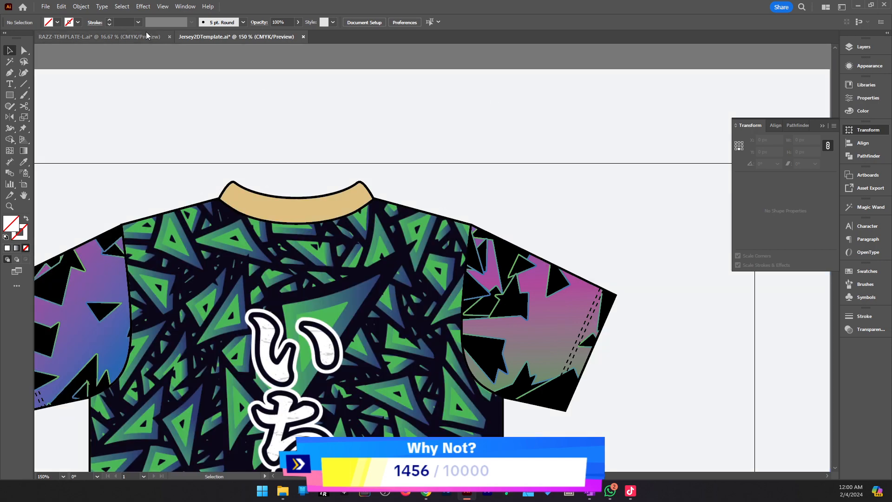
Bring the sleeve panel artwork from RAZZ-TEMPLATE-L.ai into Jersey2DTemplate.ai, placing it over the front mockup's remaining tan sleeve.
click(146, 36)
click(590, 246)
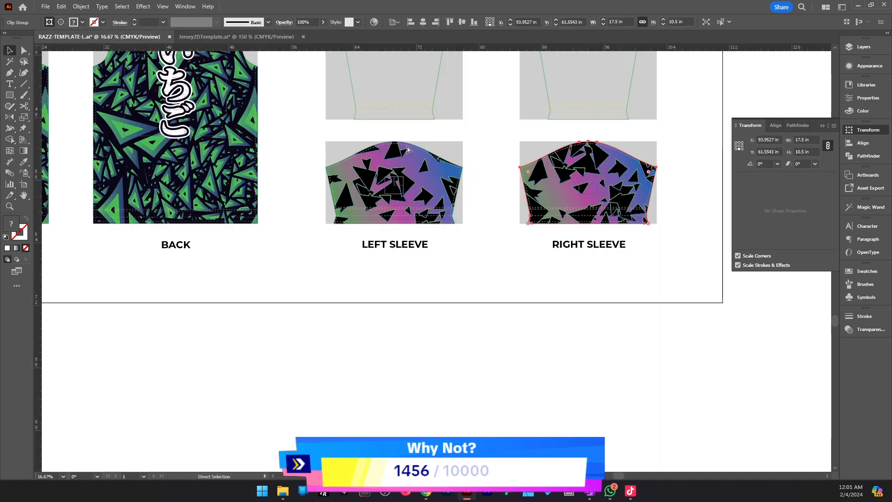
click(203, 37)
key(ctrl+minus)
key(ctrl+minus)
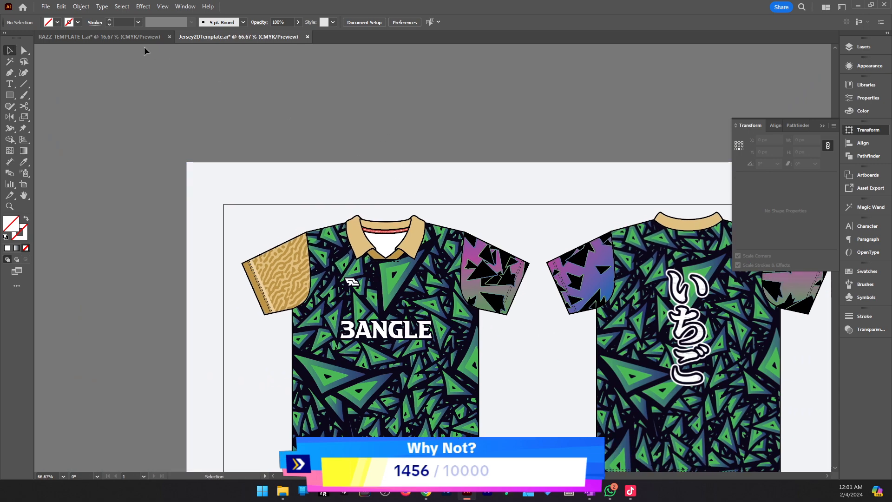
click(142, 37)
drag(568, 208, 295, 226)
drag(293, 276, 301, 346)
drag(299, 374, 299, 312)
key(z)
click(287, 316)
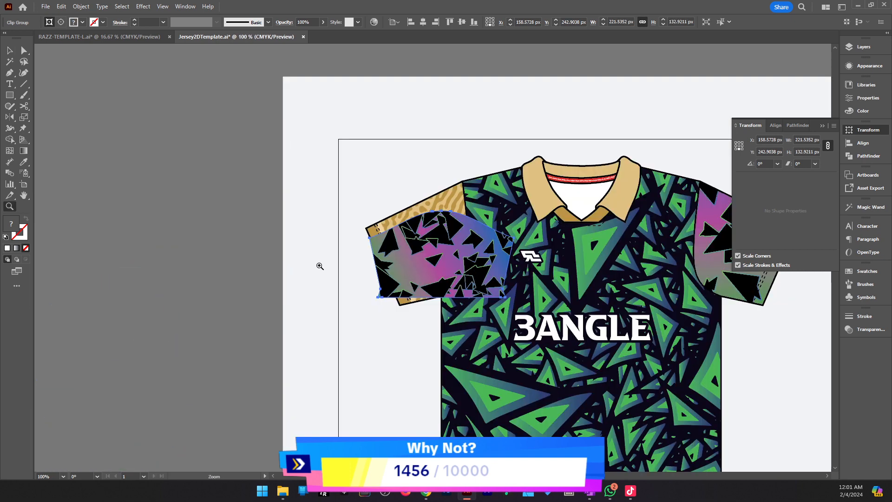
click(320, 266)
Cut the sleeve artwork, isolate the front mockup's tan sleeve clip group, and paste the artwork in front inside it.
key(v)
key(ctrl+x)
key(ctrl+v)
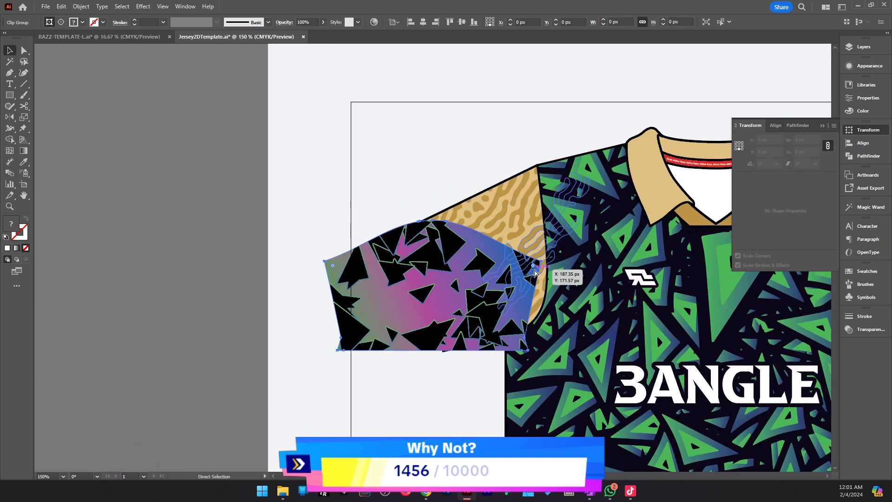
key(ctrl+z)
double_click(500, 258)
click(484, 230)
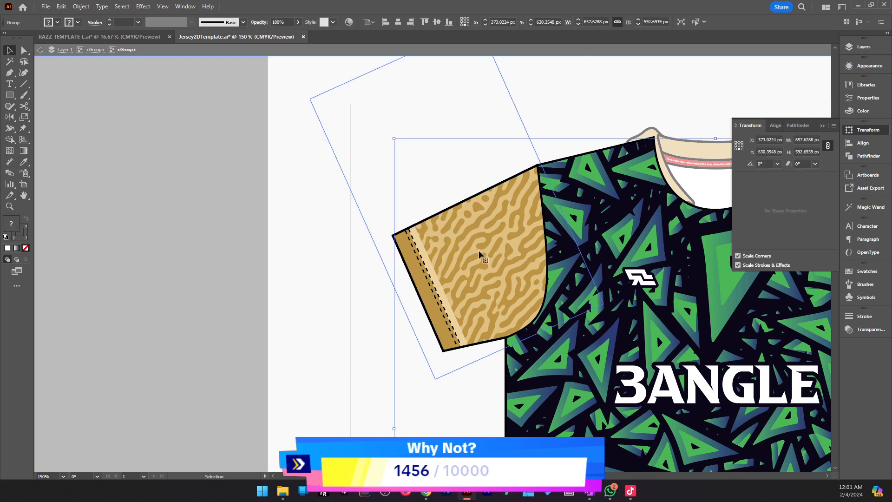
double_click(480, 255)
double_click(499, 249)
click(493, 247)
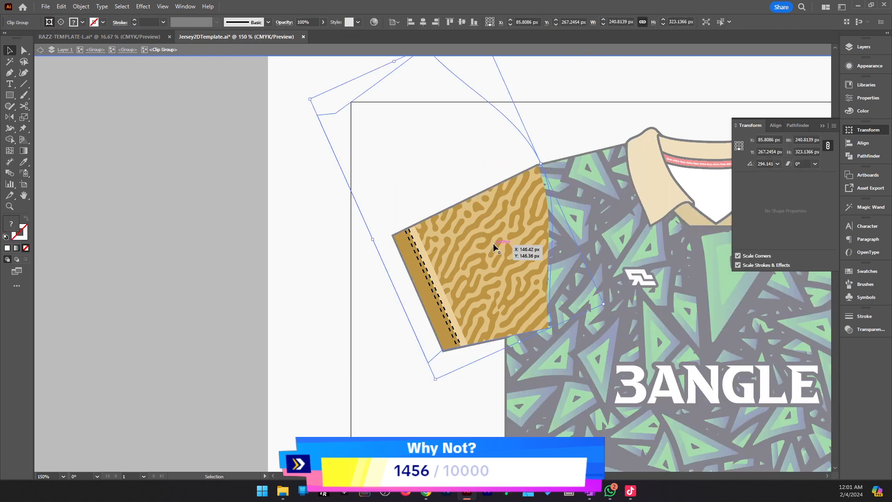
key(ctrl+f)
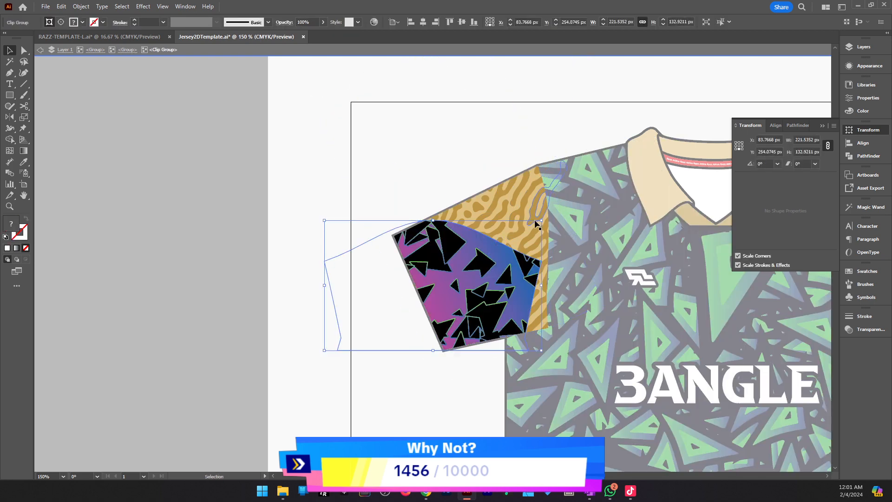
Rotate the sleeve artwork to 294.141° and set its width to 240.8139 px, keeping its proportions, to match the tan clip group.
text(0)
key(Return)
key(ctrl+z)
click(495, 215)
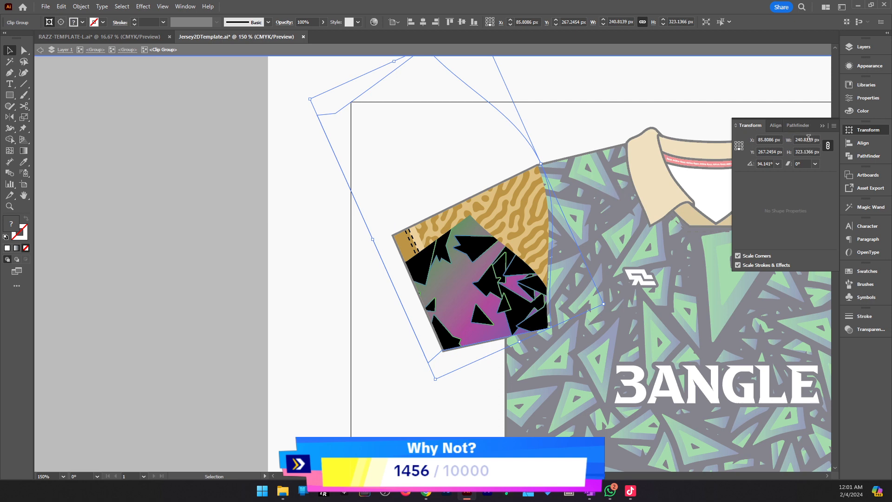
click(498, 265)
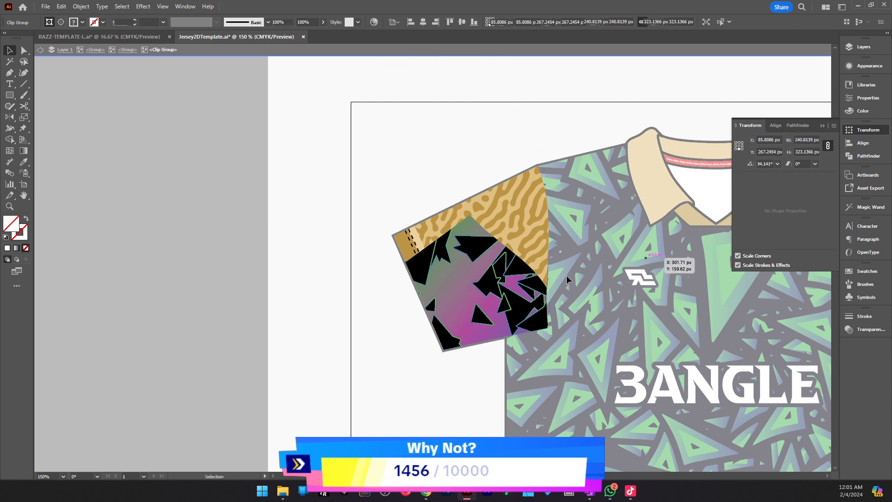
key(ctrl+a)
key(ctrl+v)
key(Return)
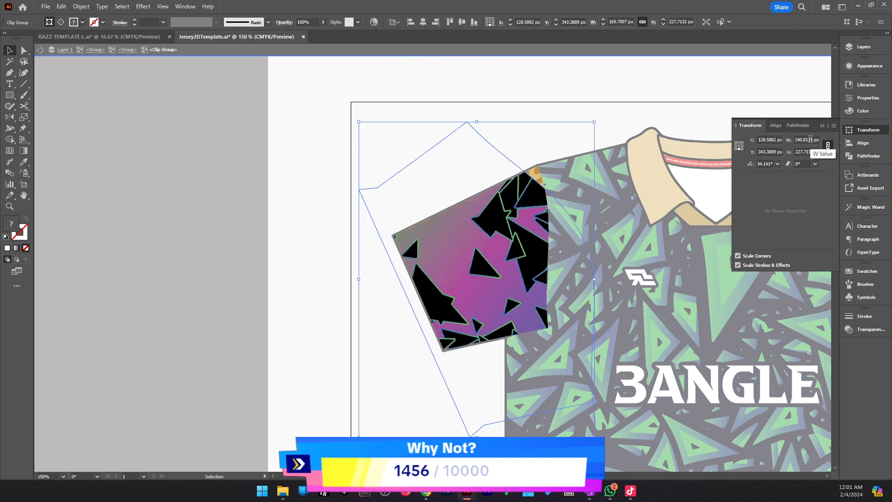
Align the sleeve artwork's center horizontally and vertically to the tan clip group as key object.
drag(501, 253, 461, 305)
shift+click(520, 212)
click(520, 211)
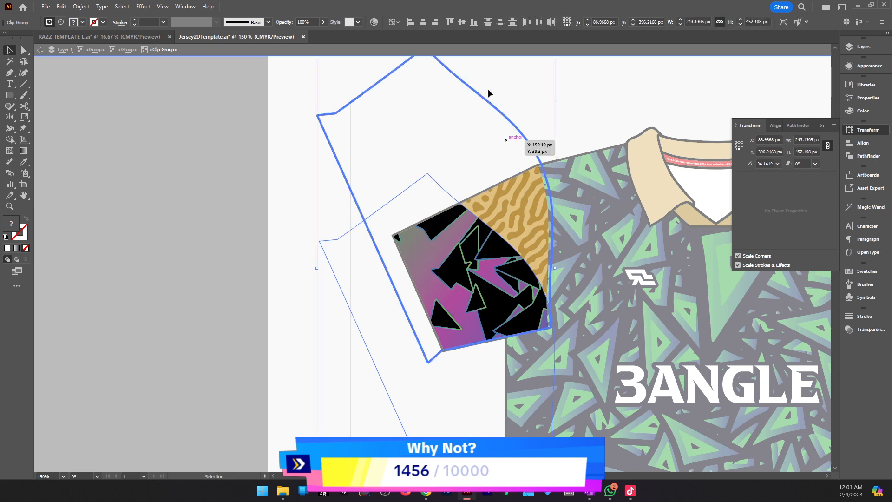
click(423, 22)
click(461, 23)
click(550, 105)
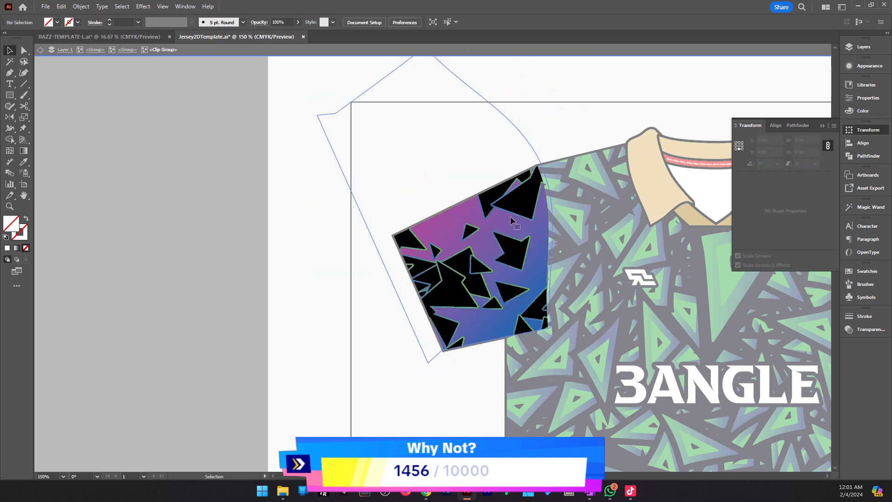
Send the sleeve artwork to the back, delete the tan clip group covering it, and exit isolation mode.
click(510, 220)
key(ctrl+shift+[)
click(556, 104)
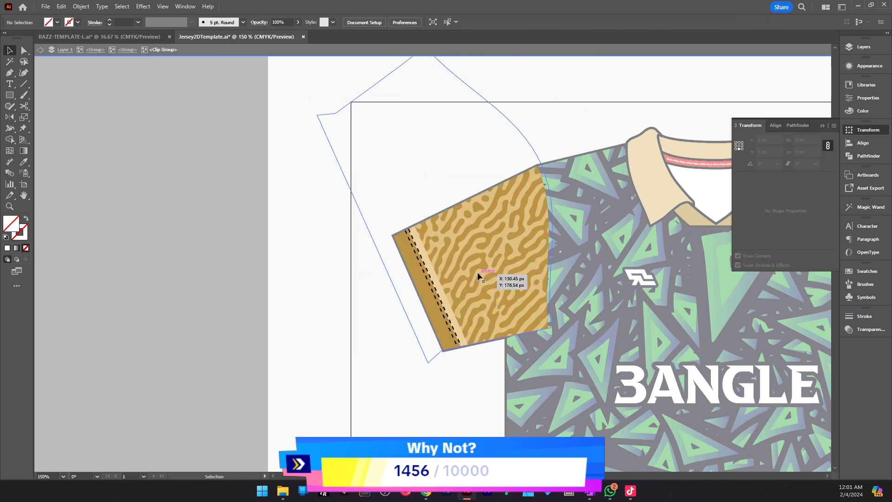
click(478, 274)
key(Delete)
double_click(324, 334)
key(z)
alt+click(556, 320)
alt+click(556, 320)
alt+click(555, 320)
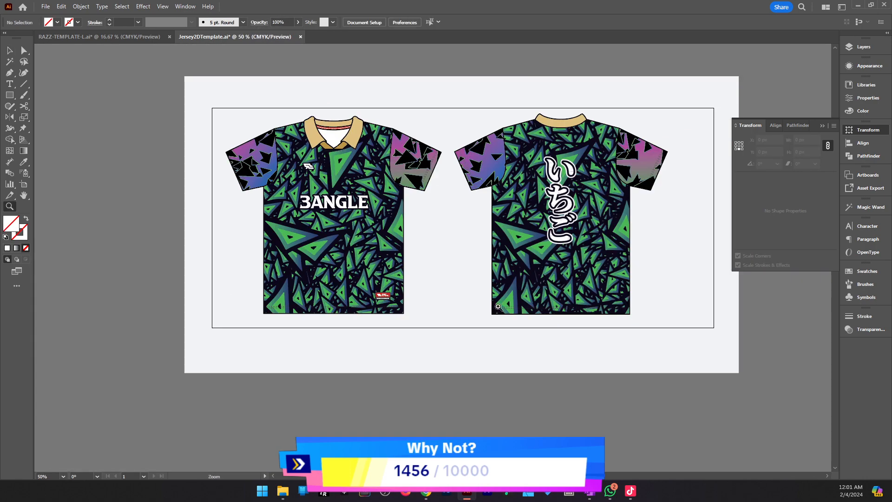
click(446, 255)
Swap the front mockup's collar by hiding retro_end, previewing v-neck_outer and hiding it again, and showing v_neck_stub.
key(z)
click(354, 168)
key(v)
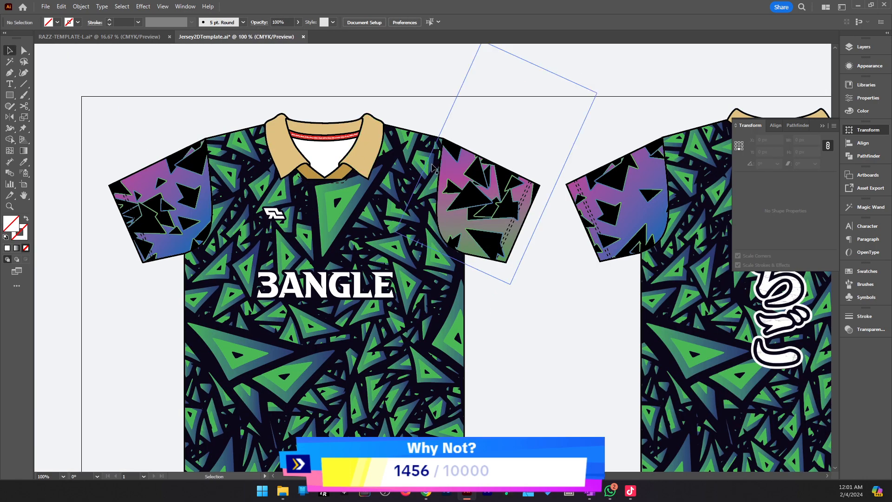
click(371, 149)
click(863, 48)
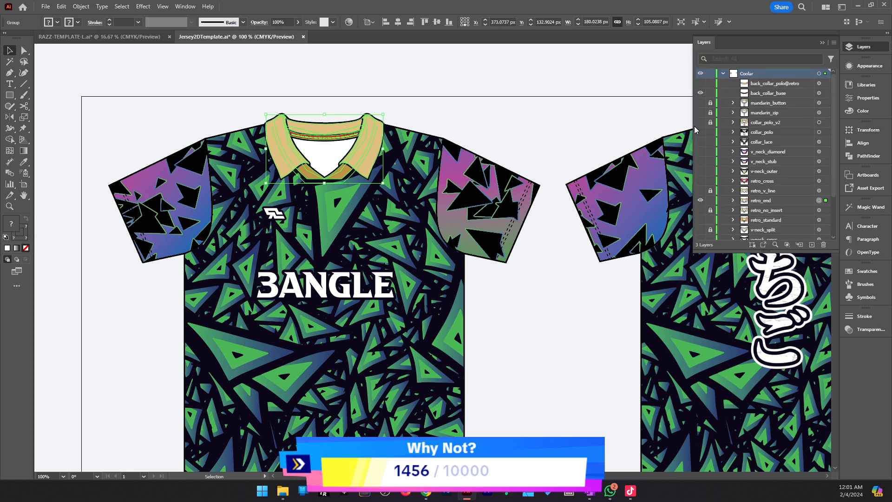
click(701, 201)
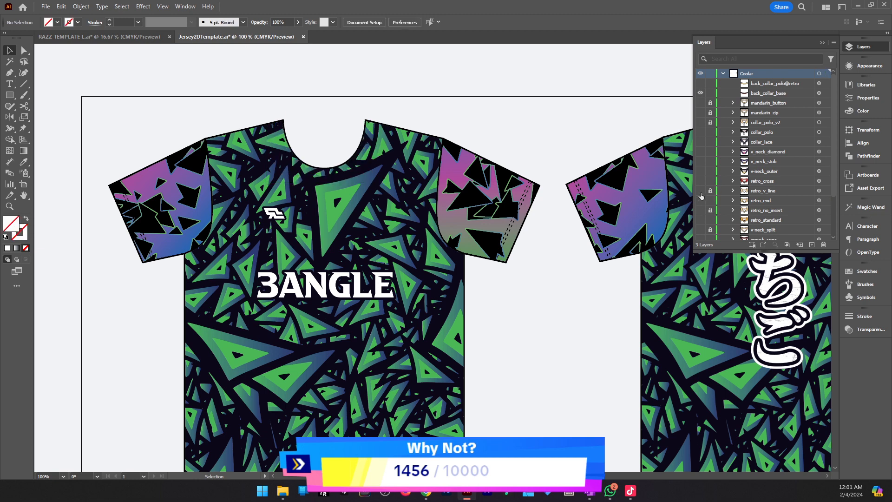
click(700, 171)
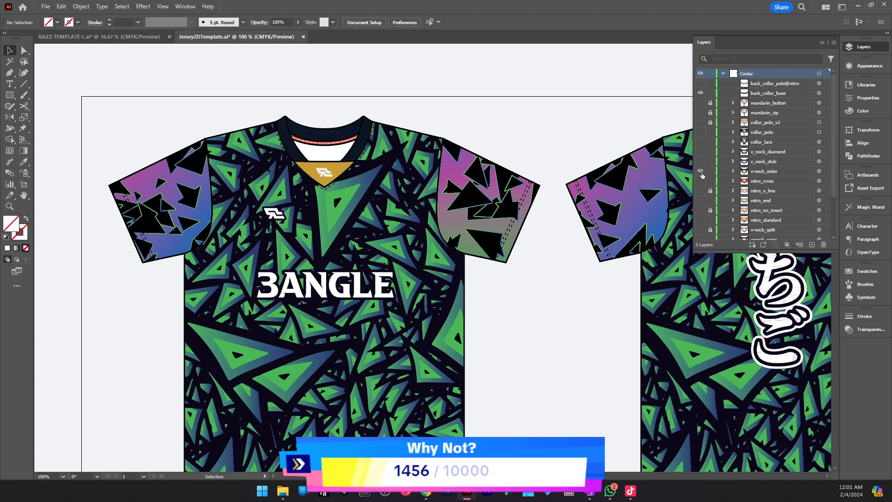
click(701, 172)
click(701, 161)
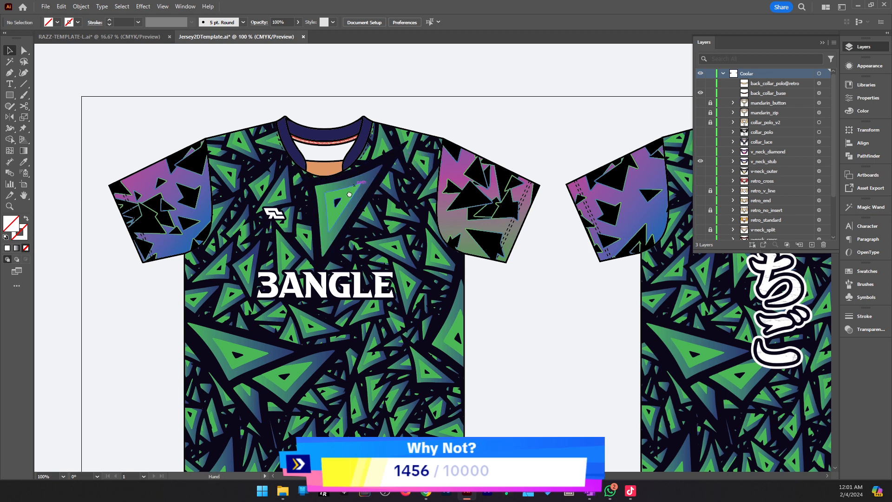
Fill the front collar band pieces and the back collar with the bright green sampled from the jersey's triangle pattern.
drag(360, 147, 299, 180)
click(300, 180)
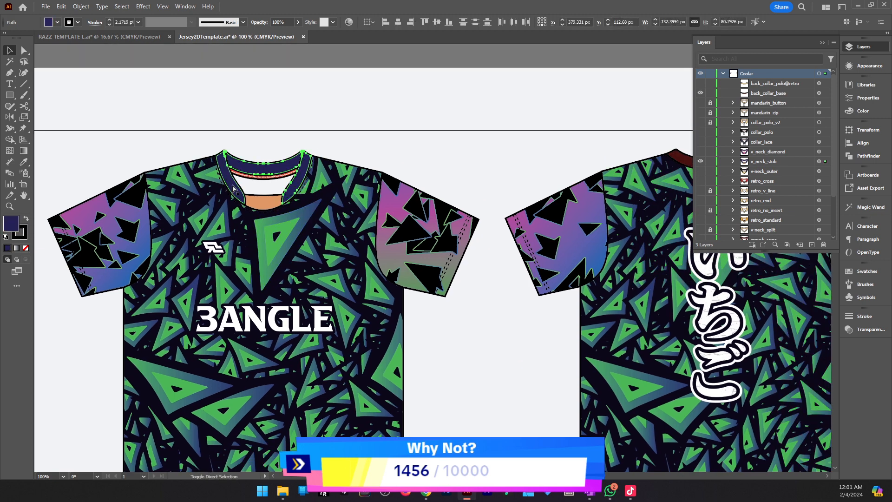
drag(655, 186, 594, 189)
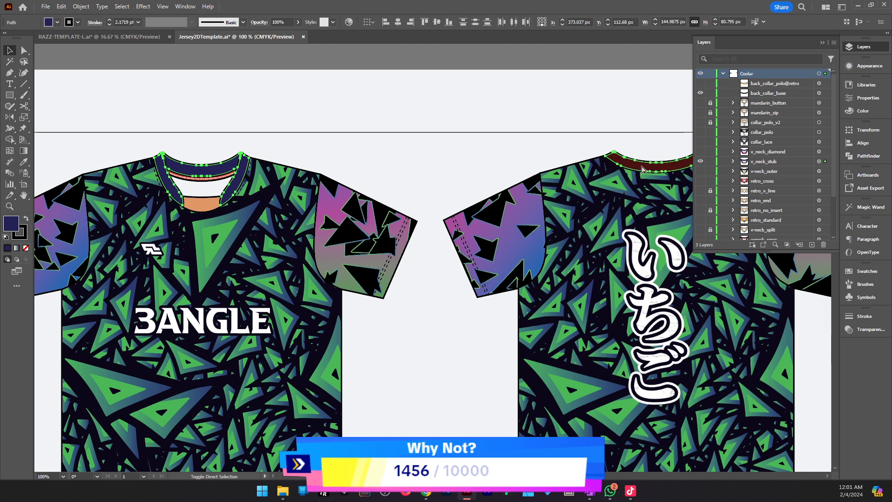
key(z)
click(417, 263)
drag(353, 298, 368, 283)
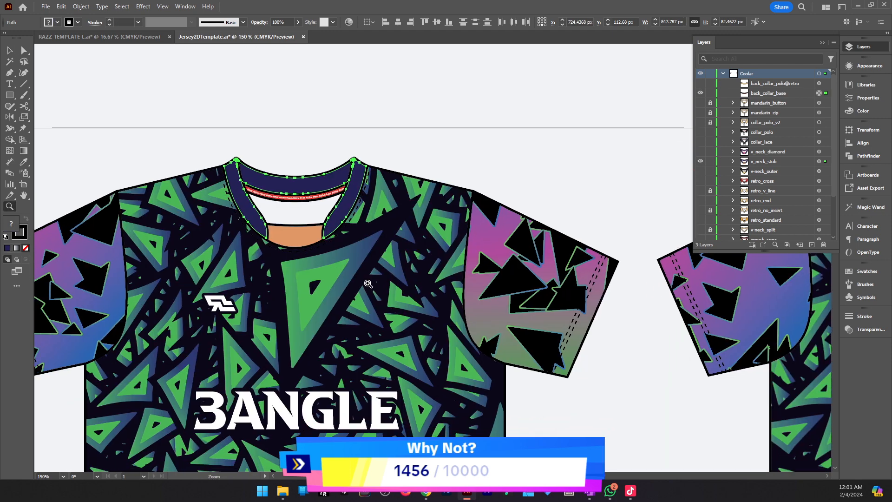
key(i)
click(328, 293)
key(v)
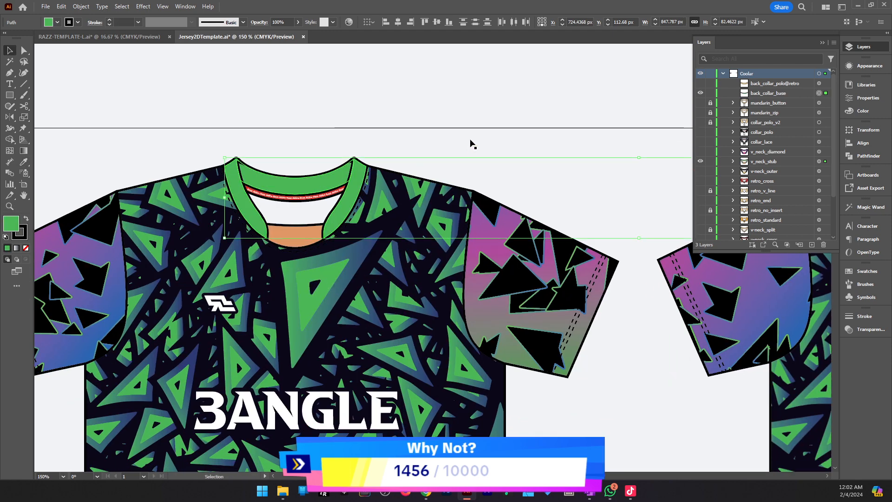
click(476, 128)
Fill the front collar's tan insert with the magenta sampled from the sleeve, and brighten it to a lighter pink.
click(301, 227)
drag(624, 295, 739, 254)
drag(38, 298, 352, 291)
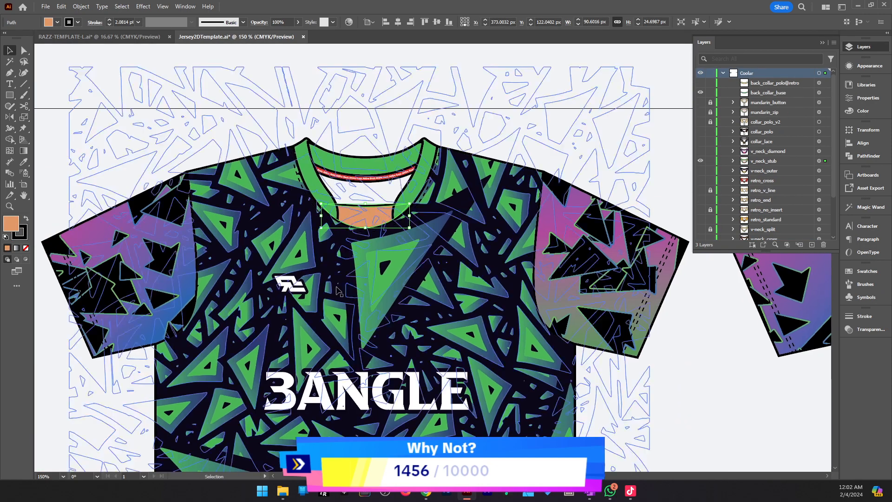
scroll(371, 302, down, 2)
key(i)
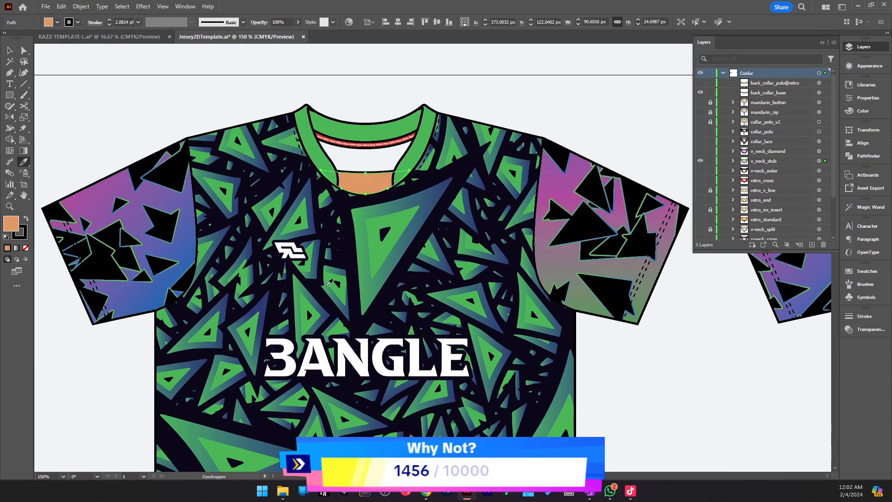
click(92, 184)
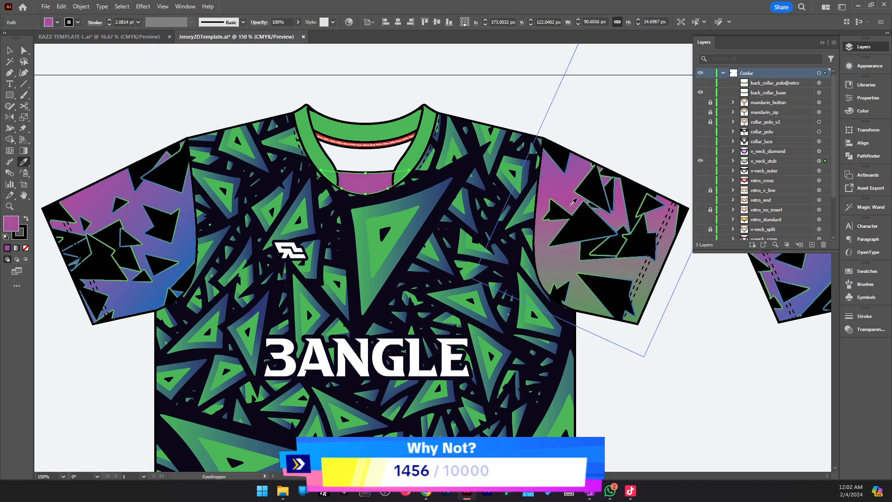
double_click(11, 223)
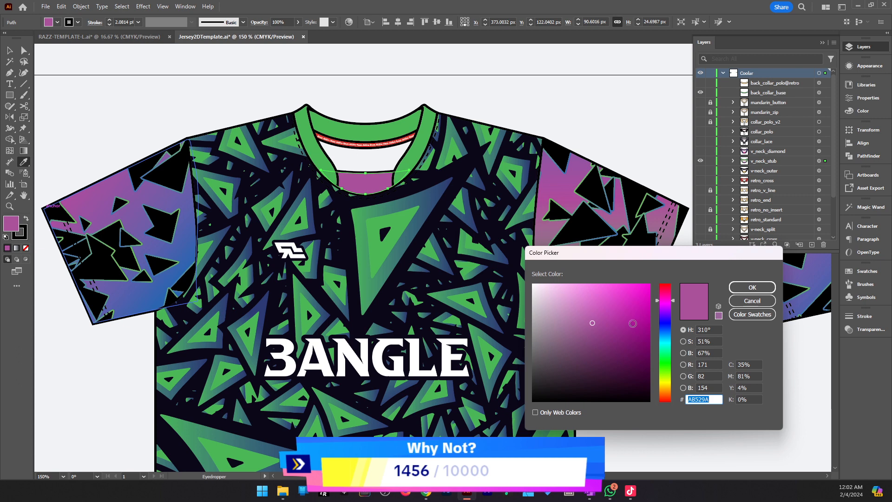
click(592, 323)
click(752, 287)
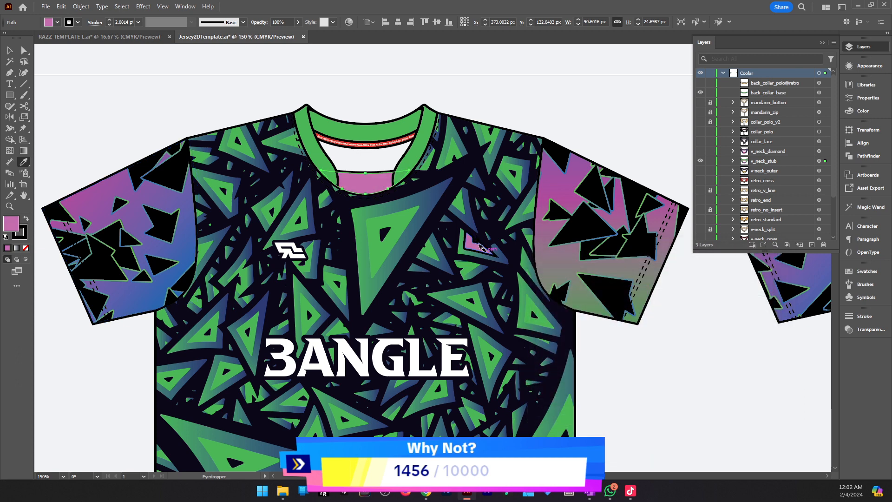
key(ctrl)
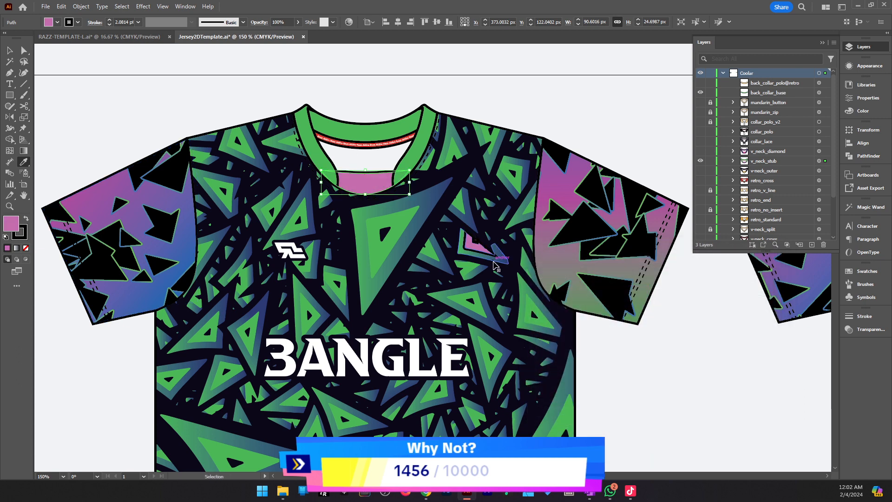
key(v)
double_click(697, 380)
key(z)
alt+click(380, 267)
alt+click(380, 267)
alt+click(381, 267)
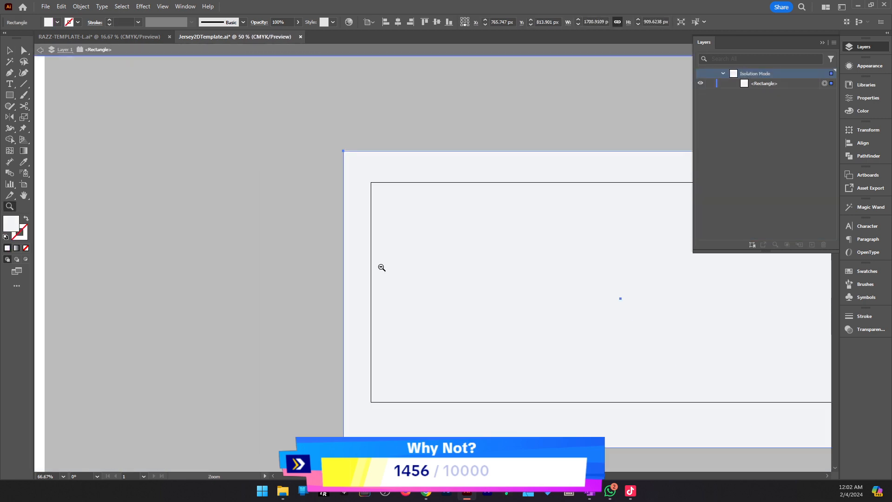
alt+click(380, 267)
key(v)
double_click(488, 157)
drag(559, 219, 464, 207)
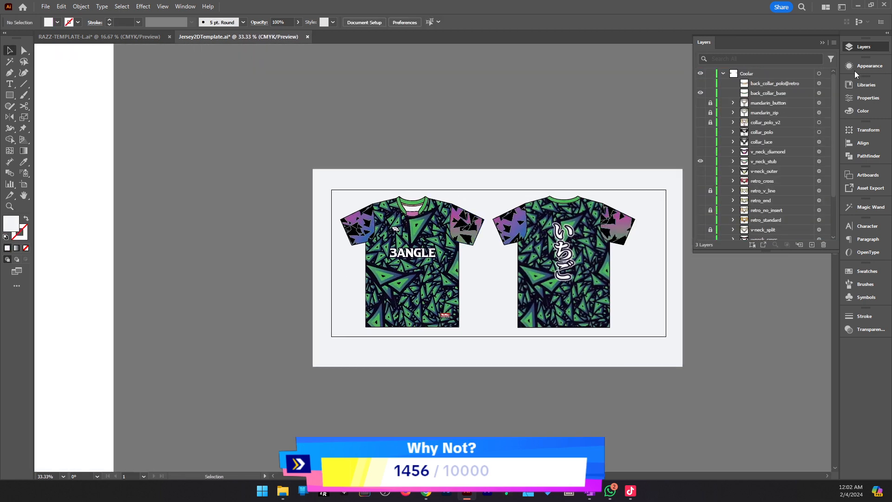
Copy the entire front and back mockup with its background, paste it into RAZZ-TEMPLATE-L.ai, and group it.
click(822, 42)
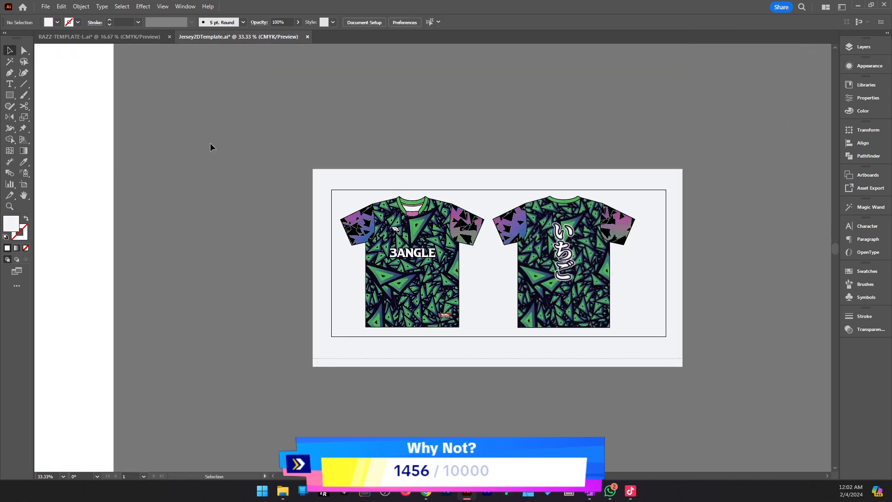
key(ctrl+a)
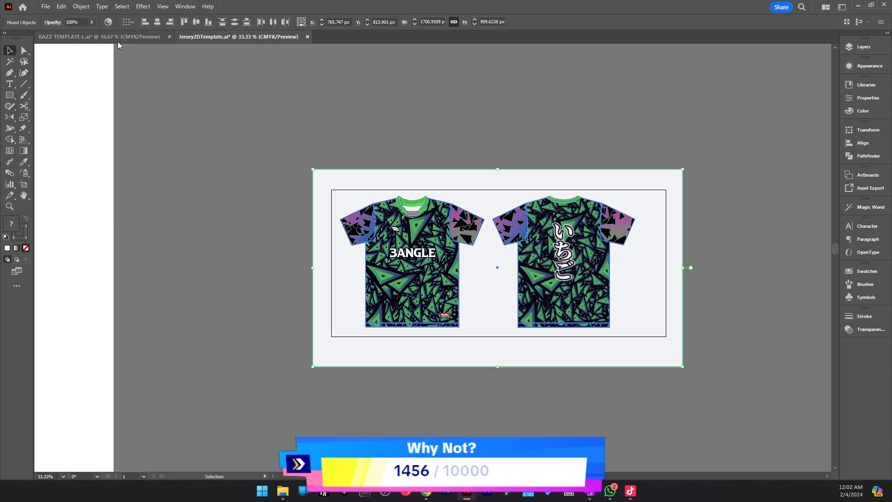
click(118, 41)
key(ctrl+v)
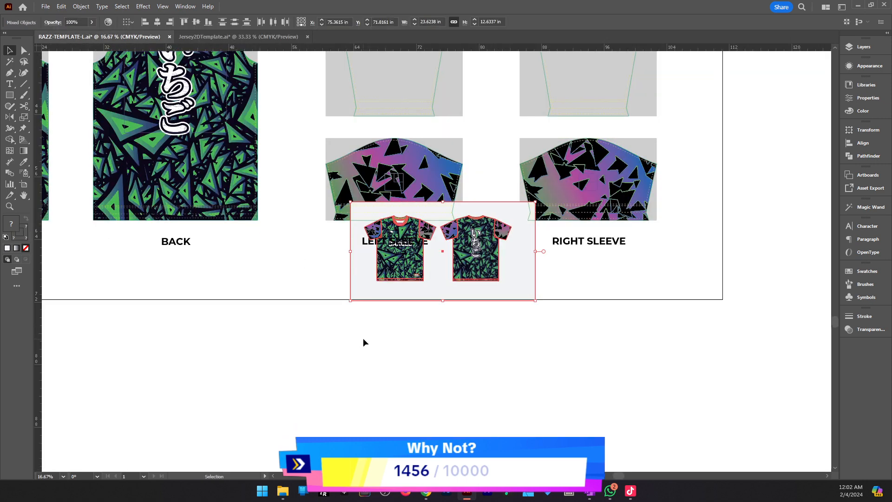
key(ctrl+minus)
key(ctrl+g)
key(v)
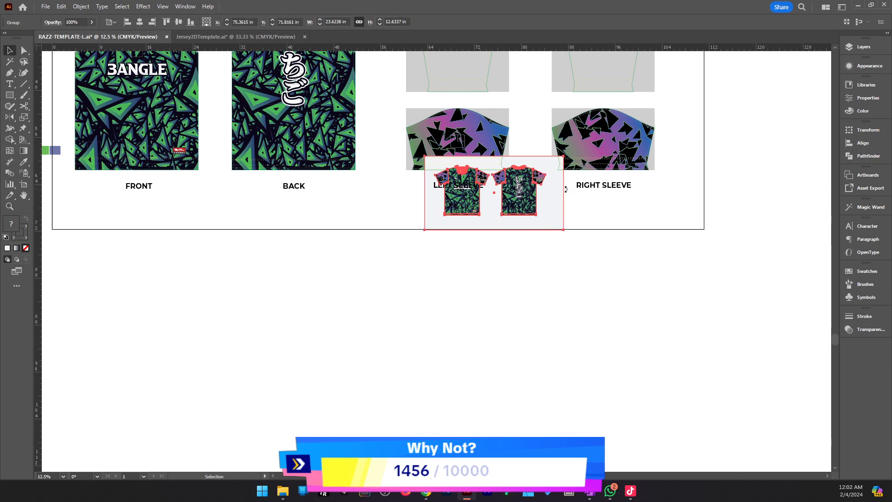
Enlarge the pasted front and back mockup group to about 79 in wide and place it in the empty space below the artboard.
drag(563, 192, 487, 245)
scroll(487, 245, up, 1)
drag(457, 276, 465, 318)
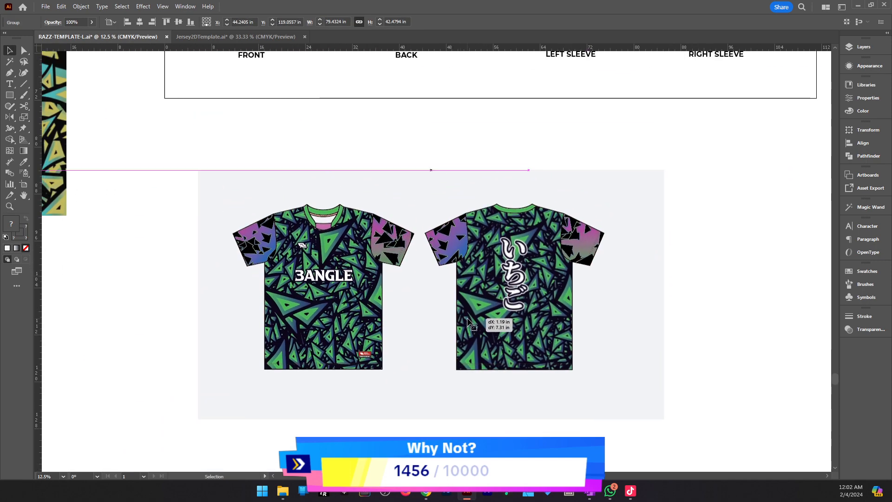
Inspect the deselected front and back jersey mockup up close in full-screen view.
key(f)
key(f)
key(z)
drag(366, 262, 444, 246)
key(v)
click(842, 435)
drag(648, 382, 667, 393)
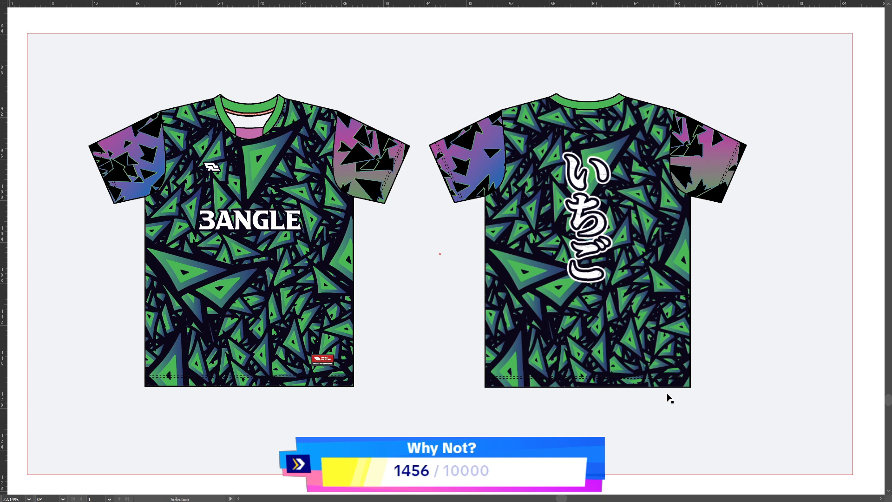
Examine the reference images, loose triangle pieces and colour swatches beside the artboard.
drag(371, 248, 607, 357)
scroll(182, 201, up, 4)
mouse_move(190, 202)
mouse_down()
mouse_move(190, 211)
mouse_move(278, 254)
mouse_up()
drag(175, 147, 620, 381)
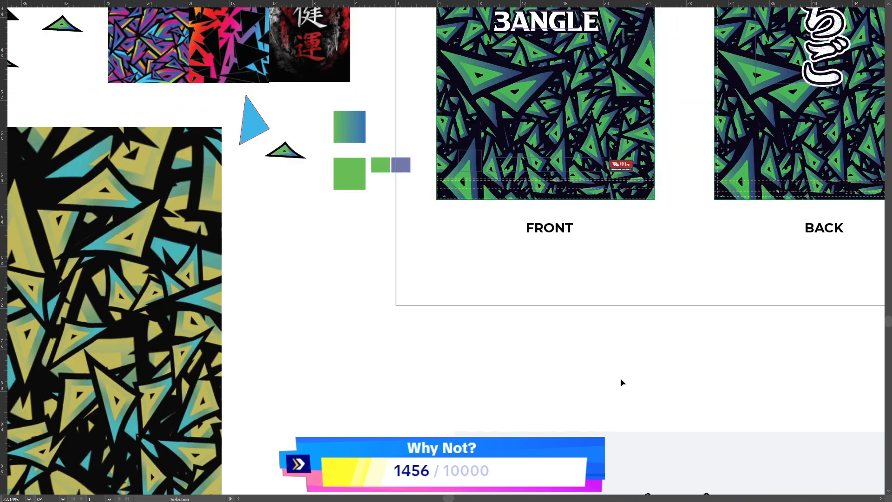
drag(312, 250, 617, 399)
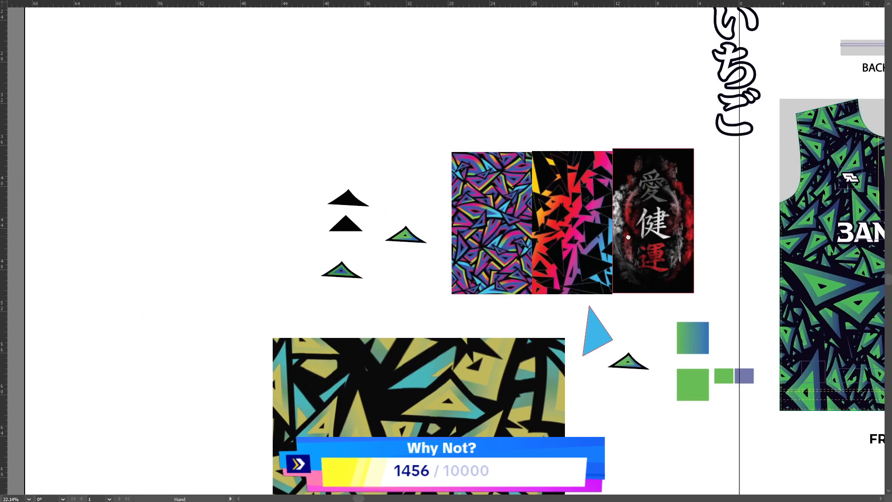
drag(627, 239, 413, 266)
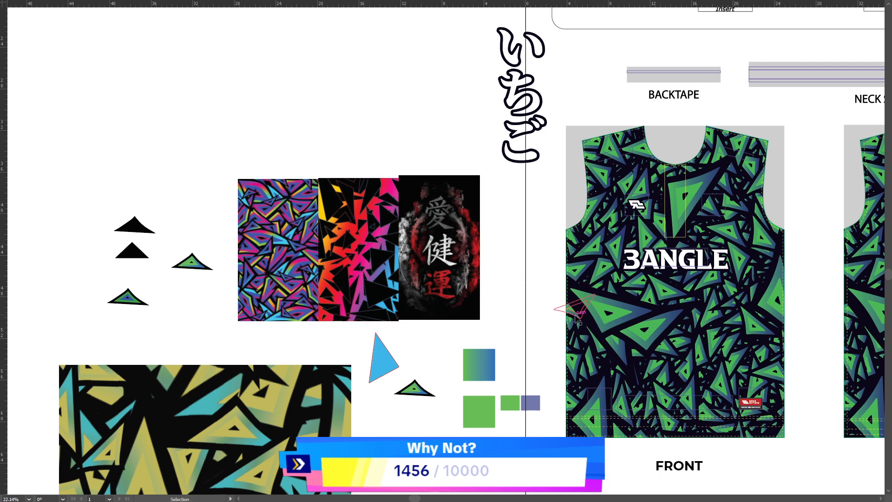
drag(557, 308, 483, 313)
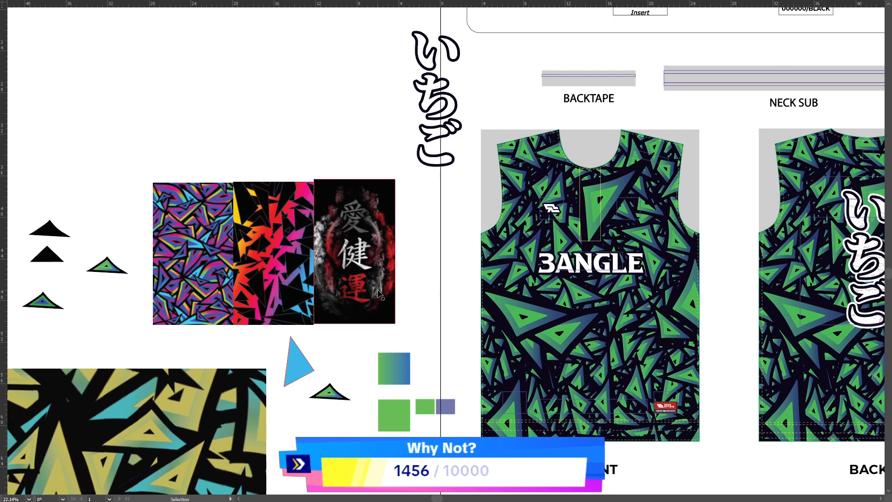
key(z)
drag(348, 264, 487, 250)
drag(711, 286, 510, 268)
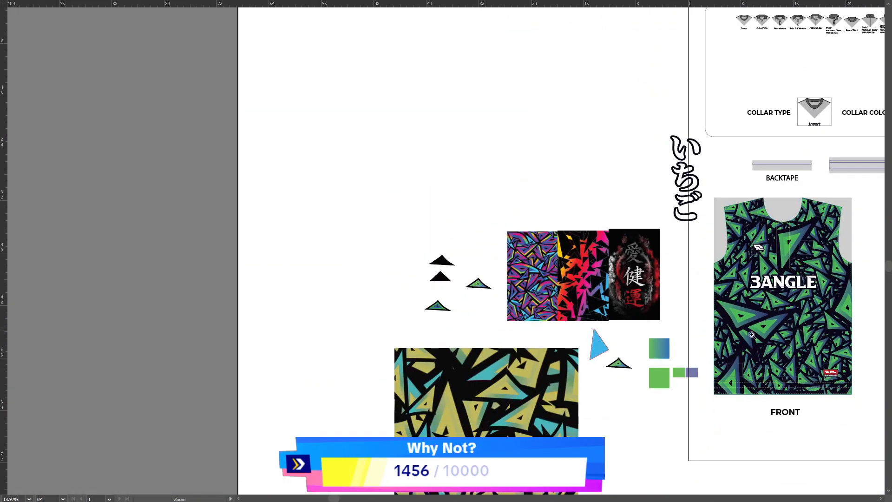
Review the front, back and left sleeve panels against the mockup below them, and return to the normal screen view.
drag(752, 334, 396, 307)
scroll(408, 307, down, 4)
scroll(444, 303, down, 1)
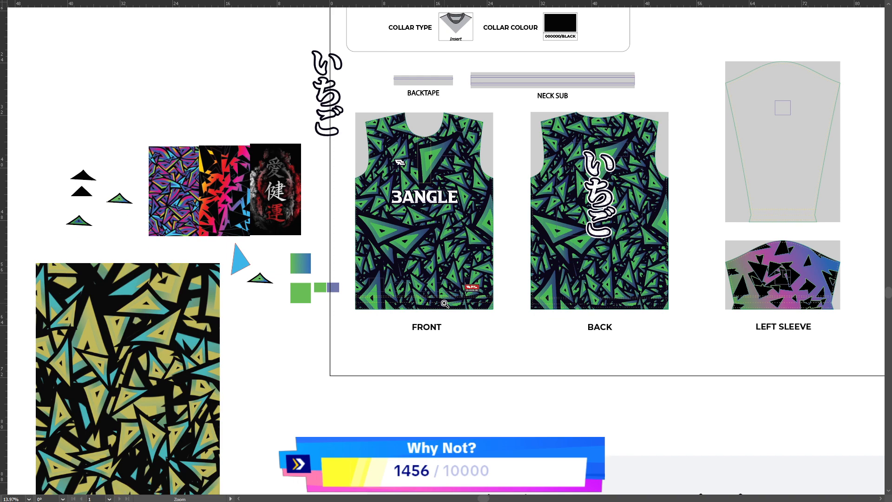
scroll(445, 303, down, 18)
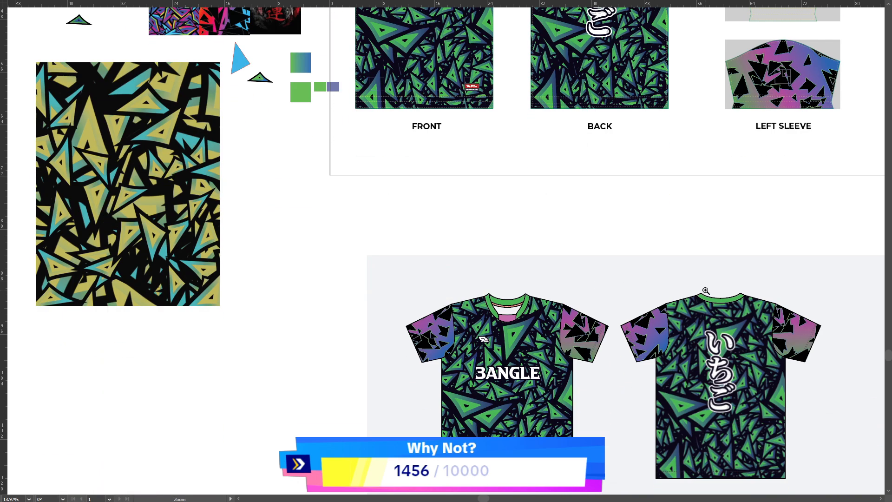
scroll(529, 278, right, 8)
scroll(687, 215, up, 1)
scroll(629, 294, down, 12)
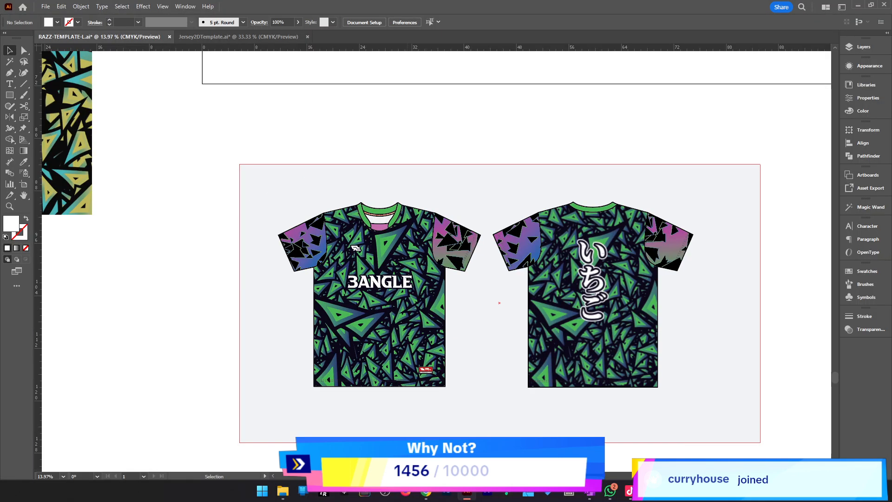
Switch to YouTube in Chrome, open the LIVE FROM TT playlist from the razz attire channel, and pause its first video.
click(427, 493)
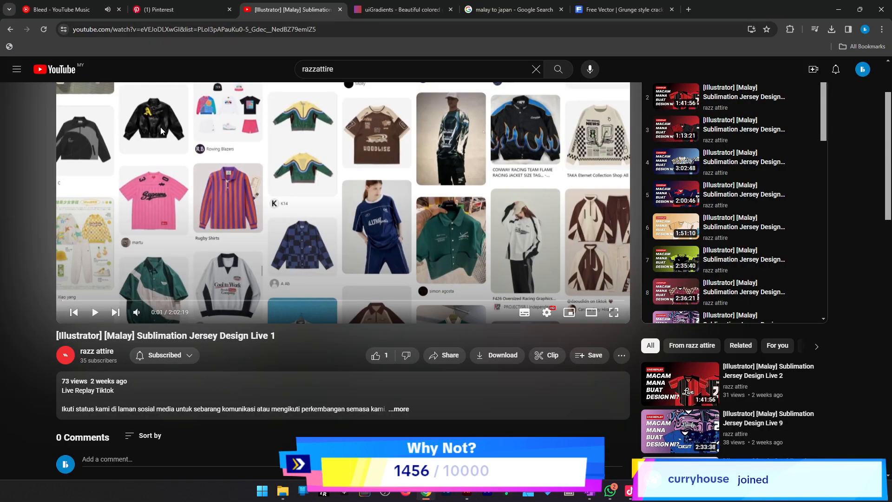
scroll(215, 160, up, 2)
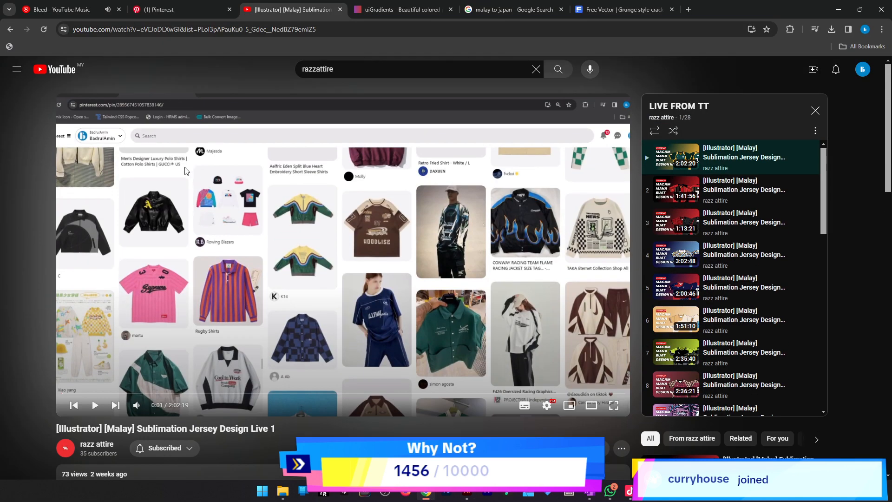
scroll(213, 192, down, 1)
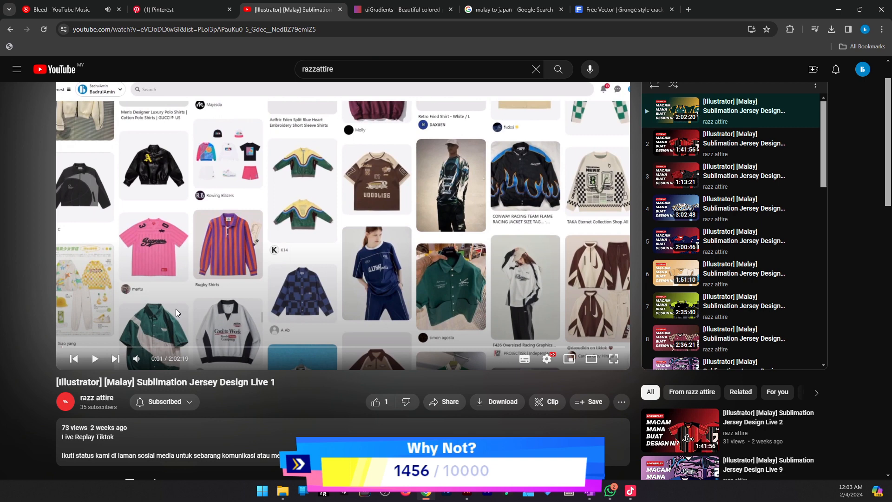
click(110, 402)
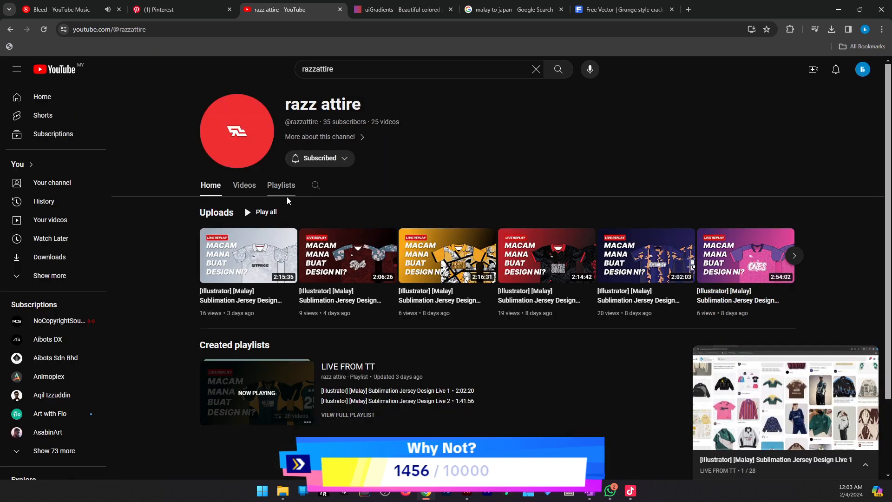
click(281, 193)
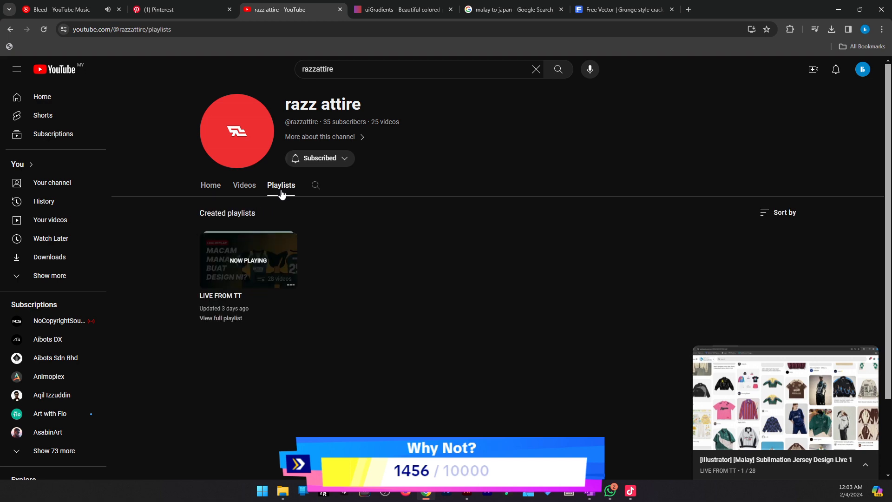
click(259, 274)
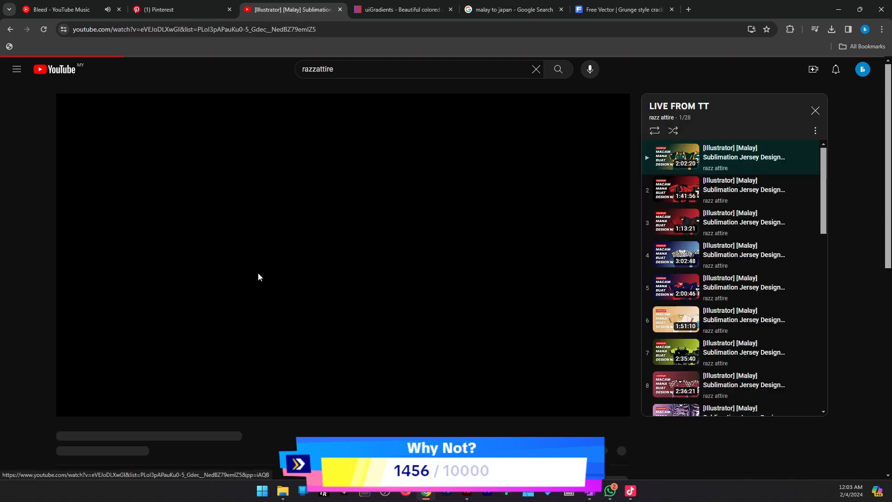
click(356, 232)
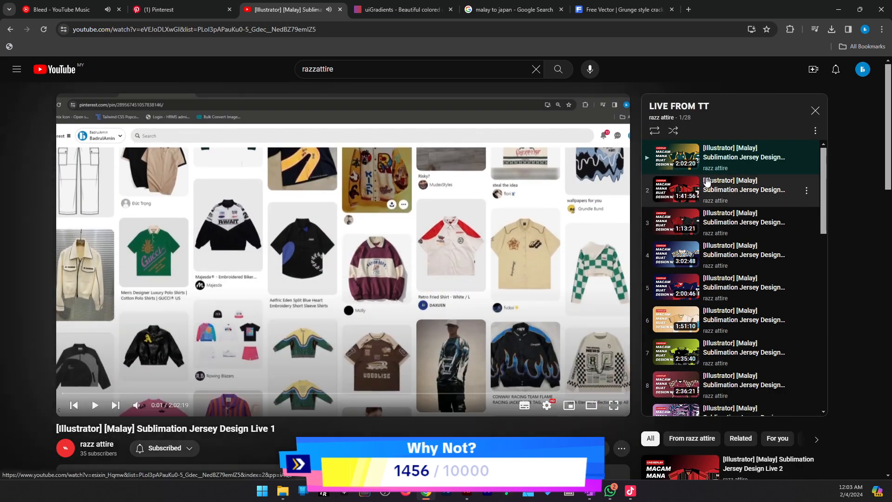
Look through the design replay videos in the LIVE FROM TT playlist and resume the current video.
scroll(700, 195, down, 3)
scroll(701, 209, down, 5)
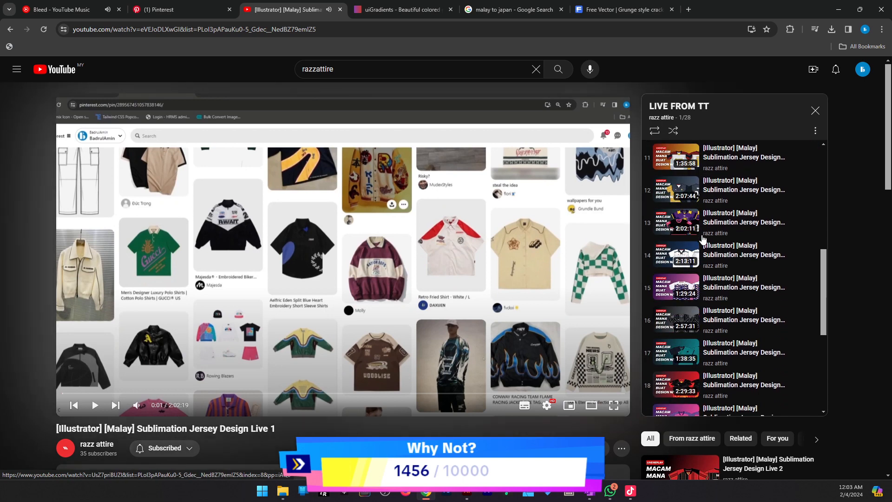
scroll(703, 239, down, 3)
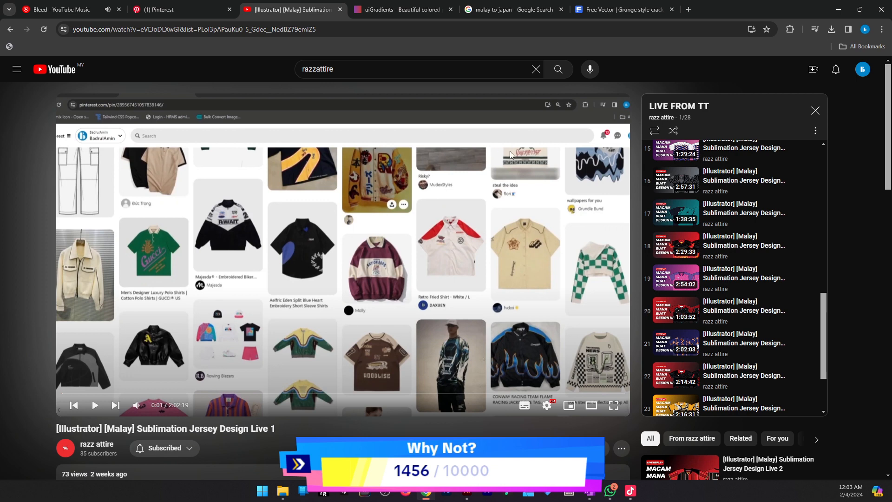
click(472, 305)
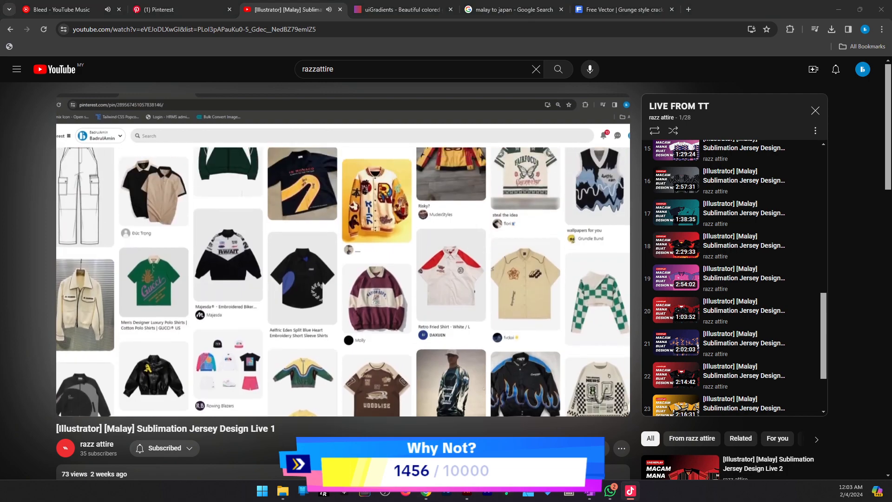